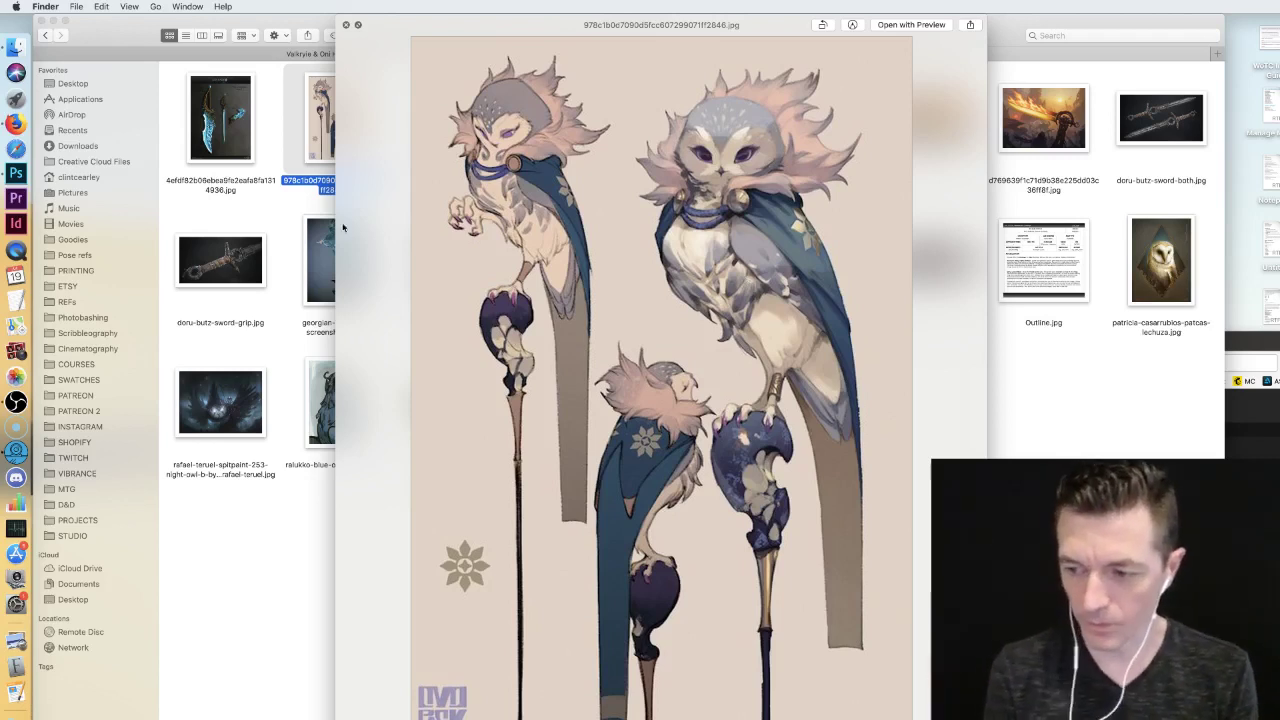
- Close the owl character preview and return to the TICKET Challenges folder, glancing at the Valkyrie & Oni Hunter FINAL submissions
left_click(346, 25)
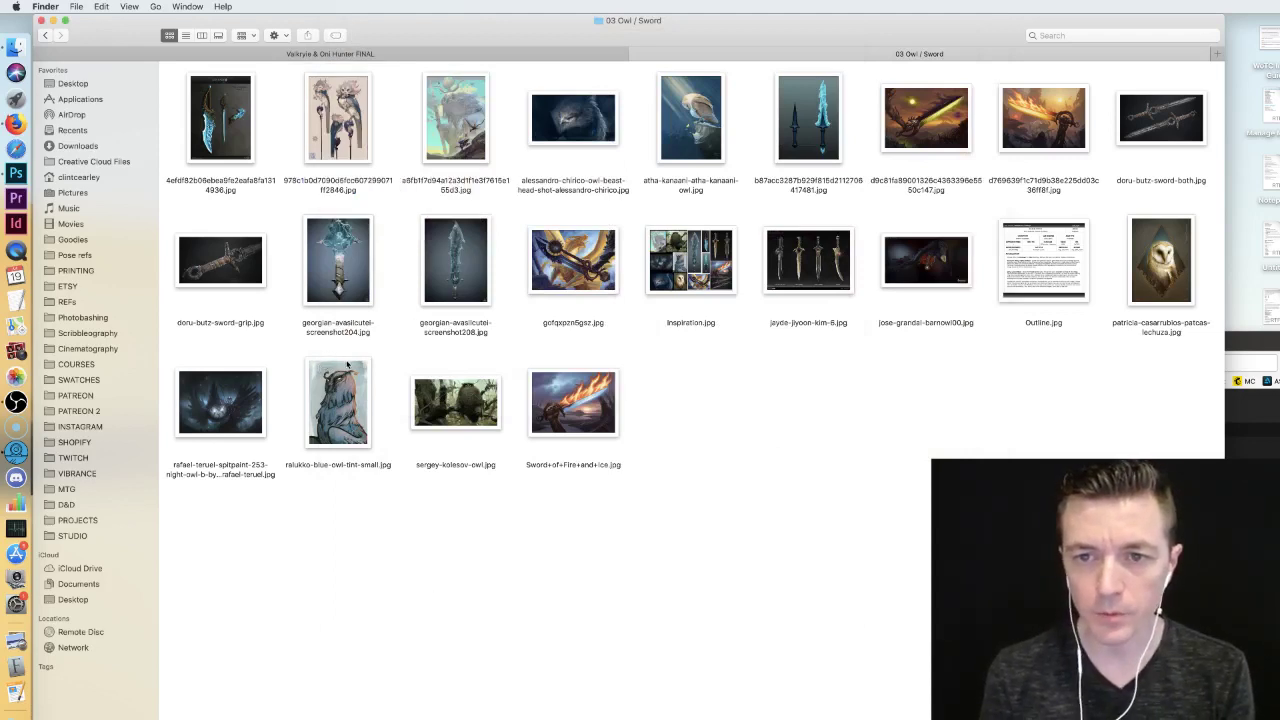
left_click(43, 36)
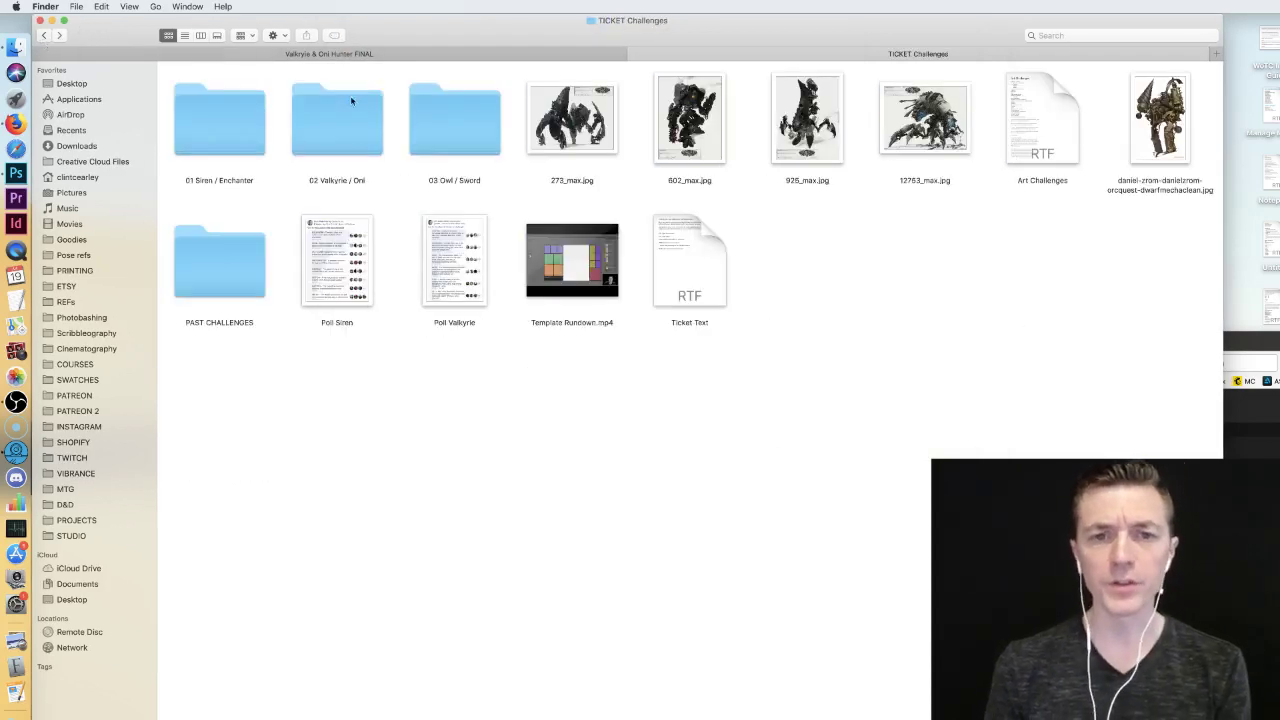
left_click(451, 53)
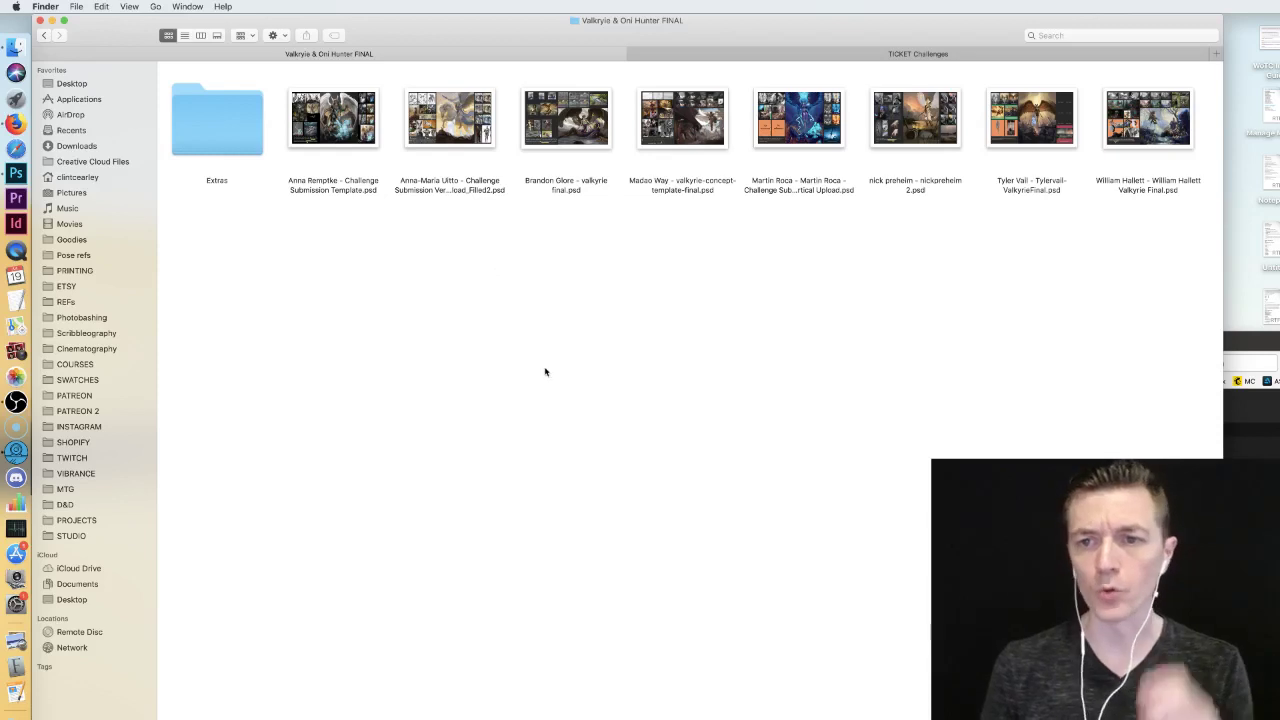
left_click(874, 54)
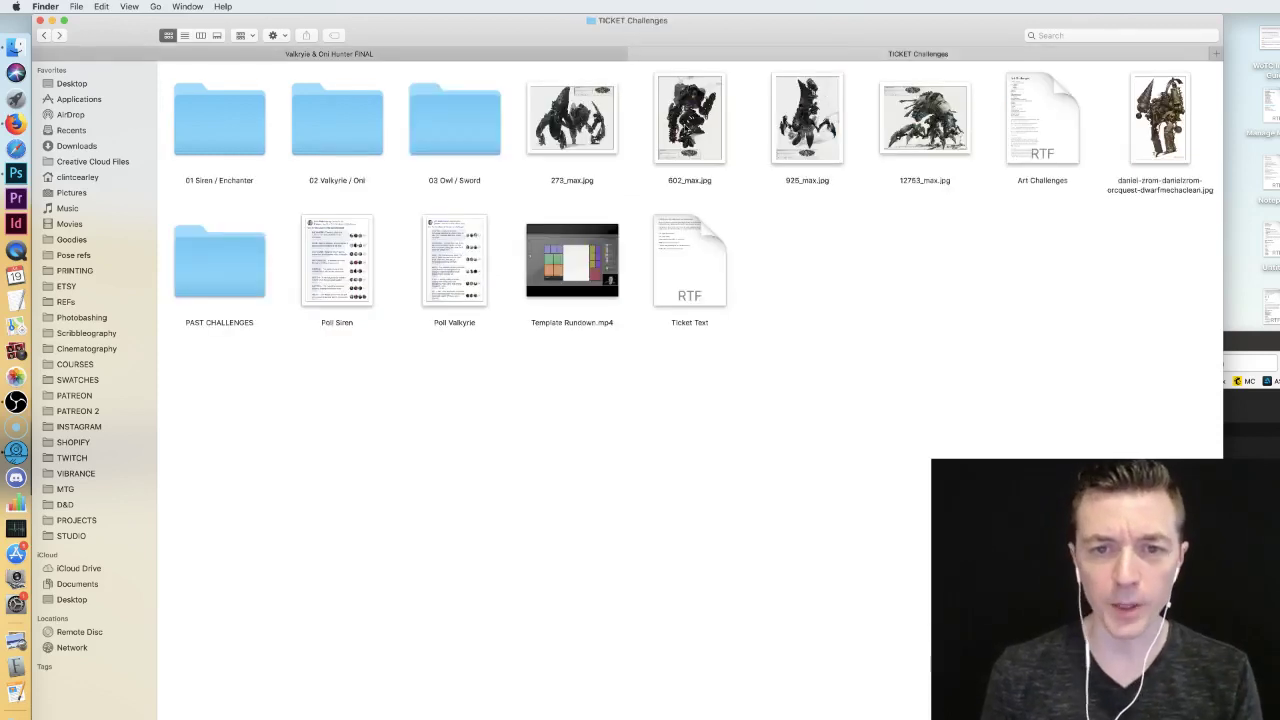
- Preview the Dark Age mech concept images 273_max.jpg, 602_max.jpg and 925_max.jpg in the TICKET Challenges folder
left_click(607, 134)
key("space")
left_click_drag(703, 31, 589, 133)
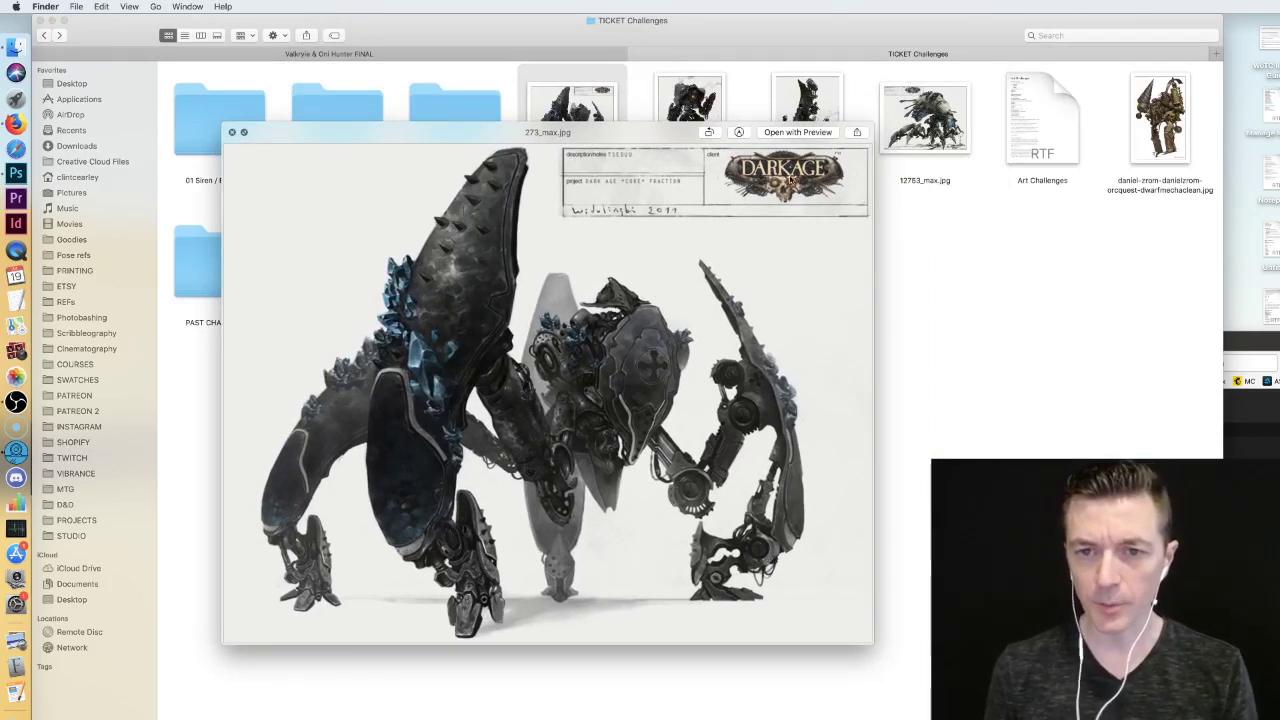
key("Right")
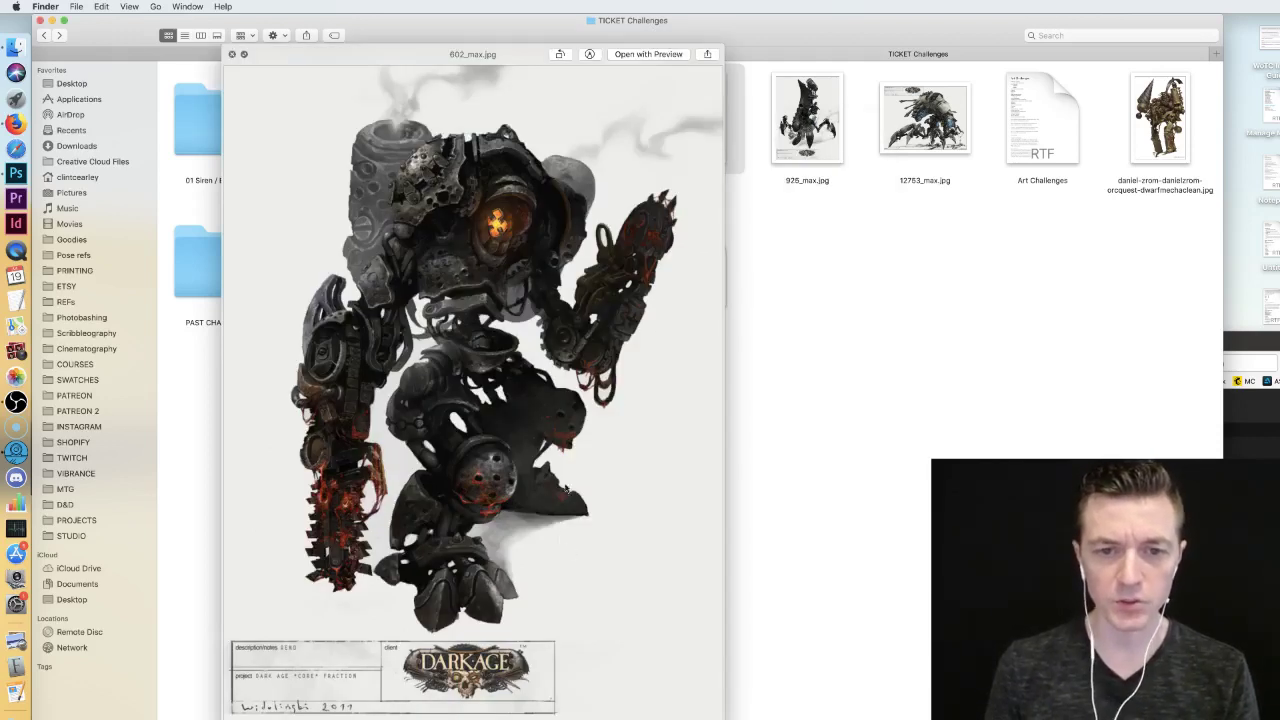
key("space")
key("Right")
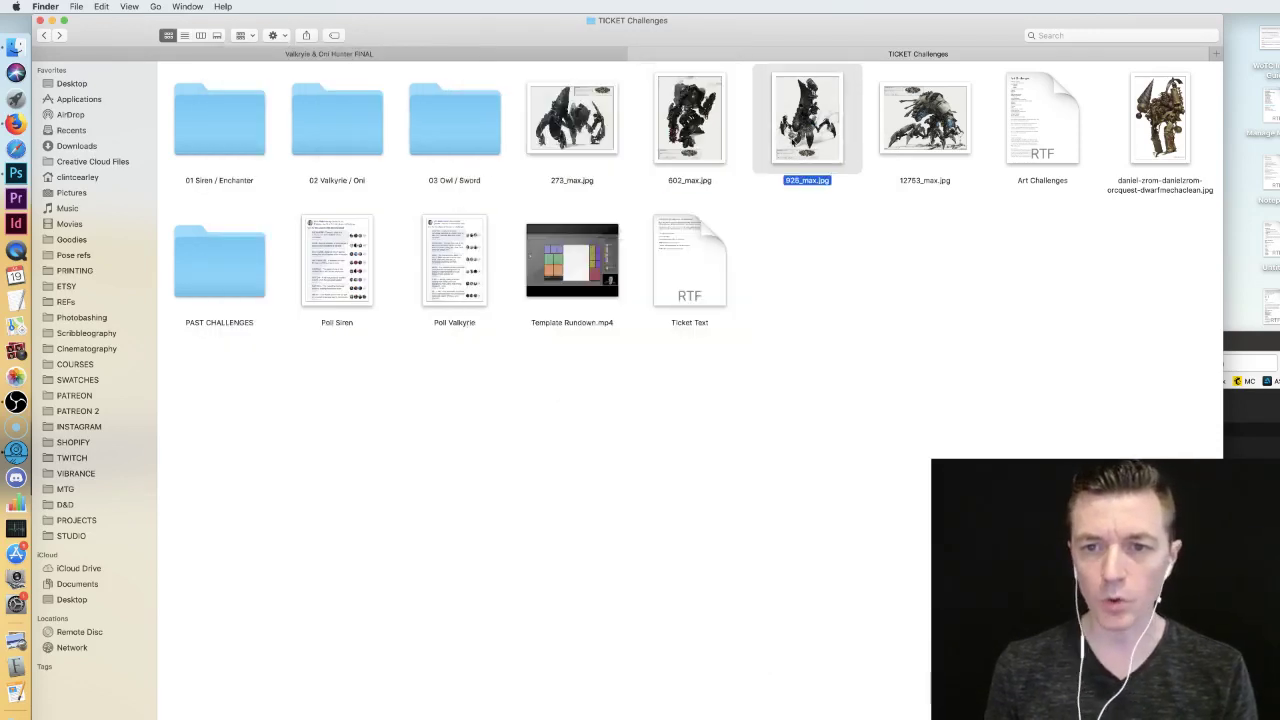
key("space")
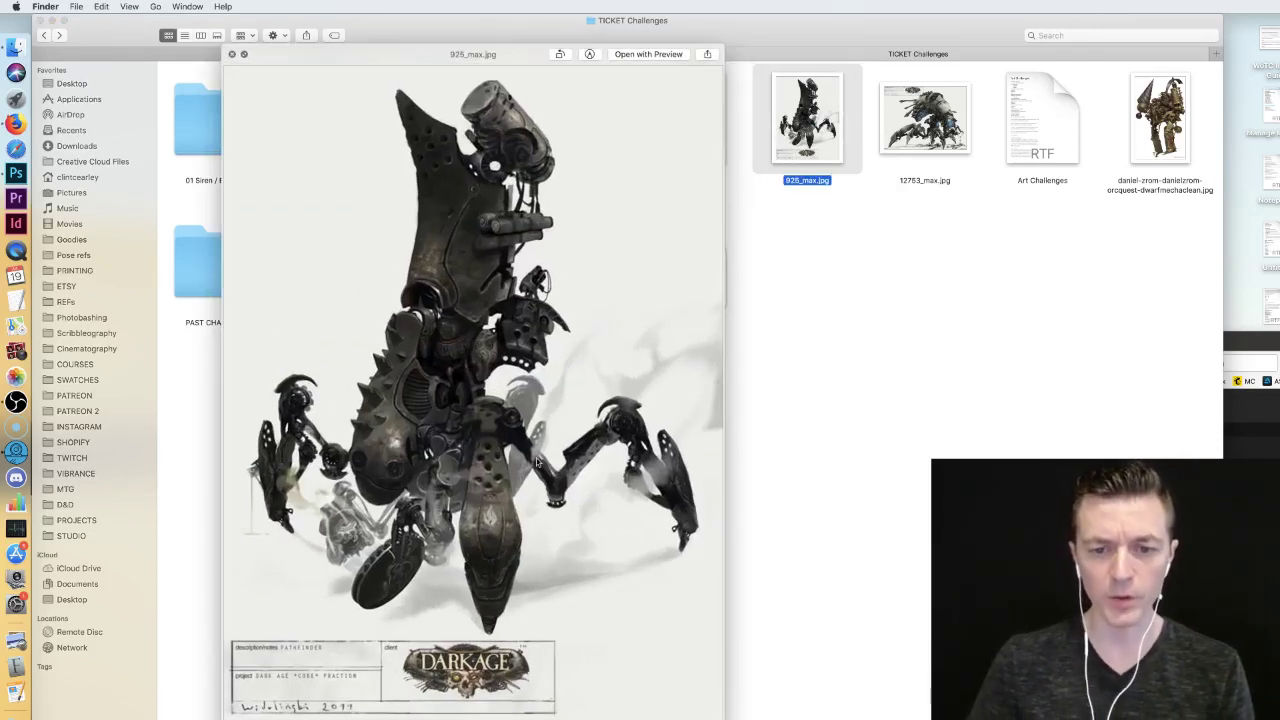
key("space")
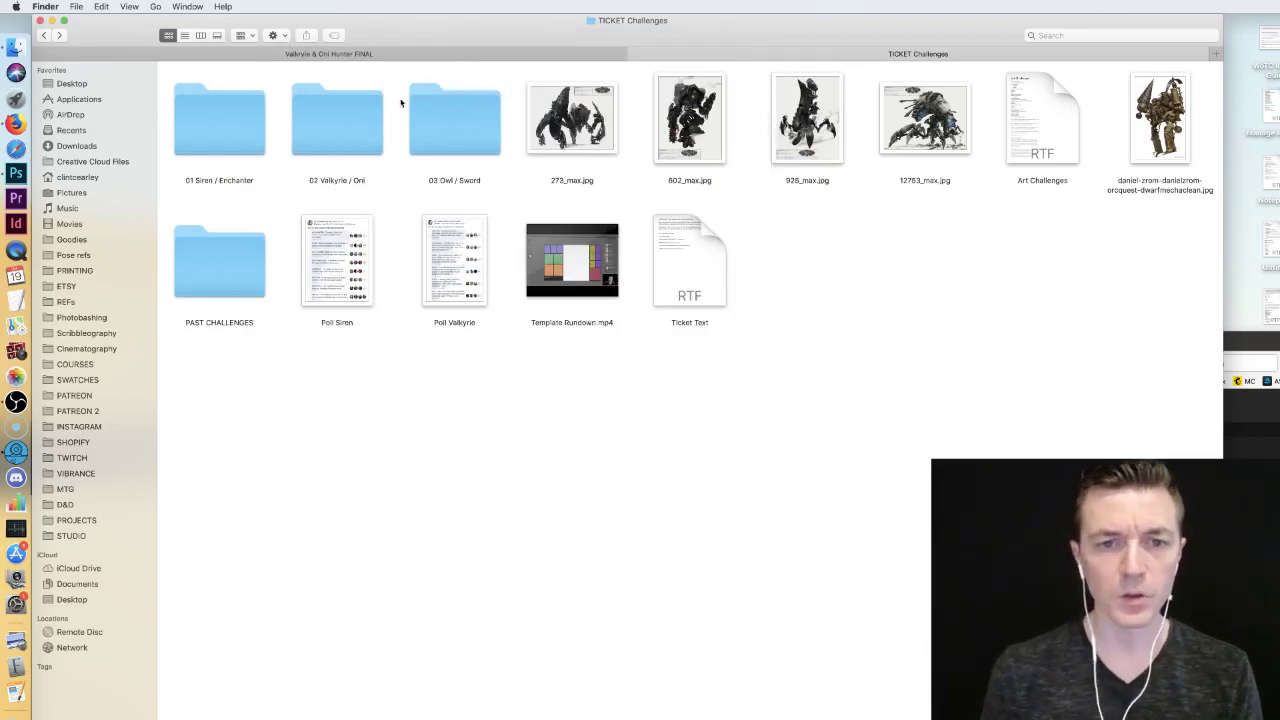
- Open the first Challenge Submission Template PSD from the Valkyrie & Oni Hunter FINAL folder in Photoshop
left_click(441, 54)
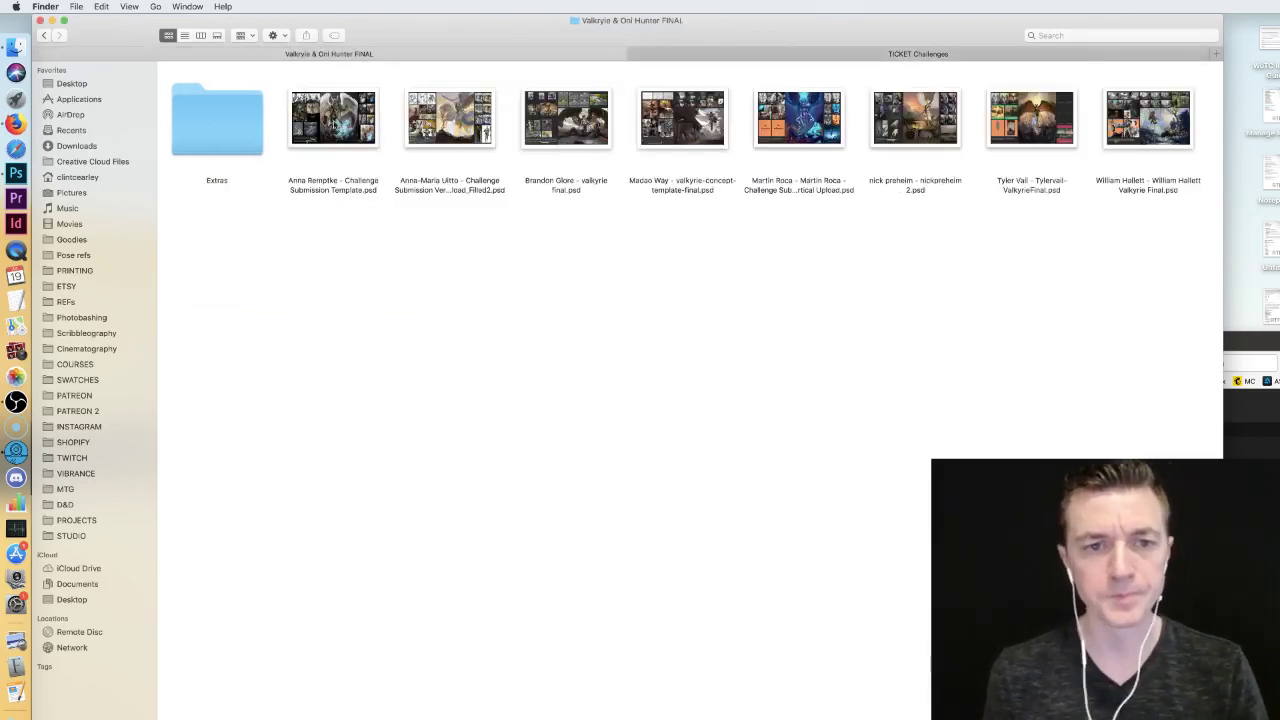
left_click(330, 120)
right_click(330, 118)
mouse_move(385, 133)
left_click(700, 133)
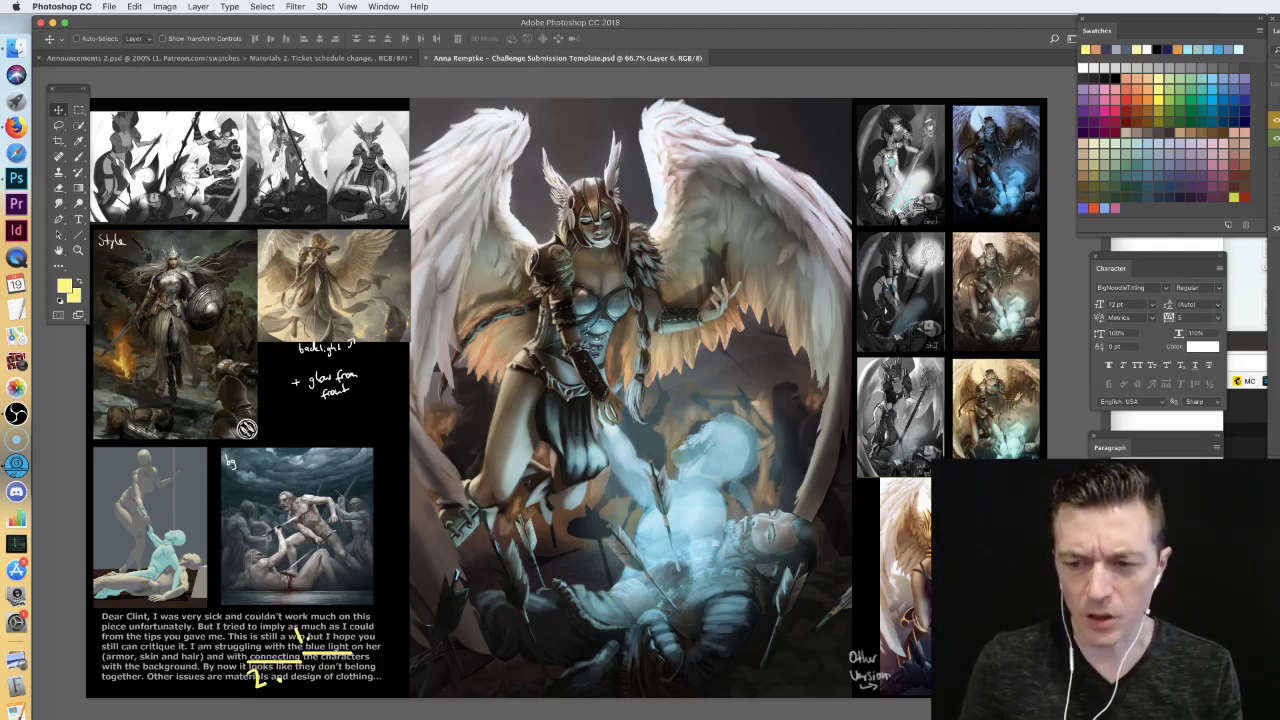
- Close the floating Character and Paragraph panels to clear space around the submission
left_click(1095, 259)
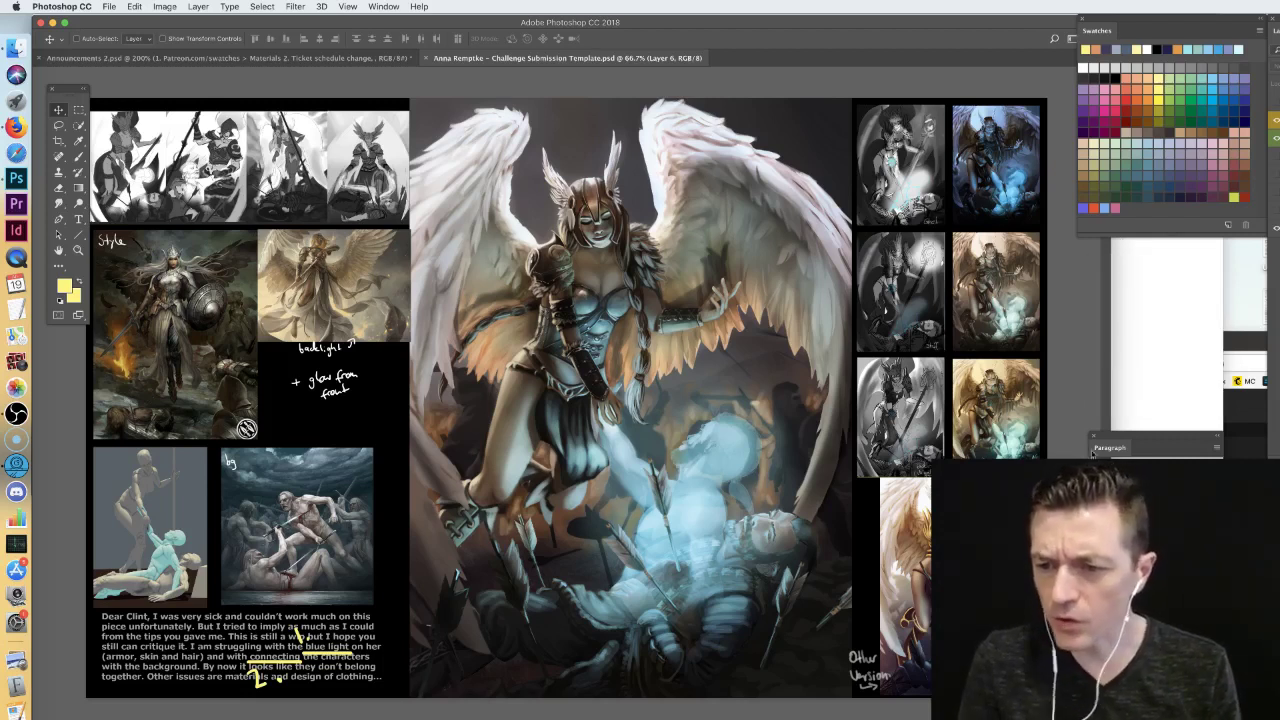
left_click(1094, 437)
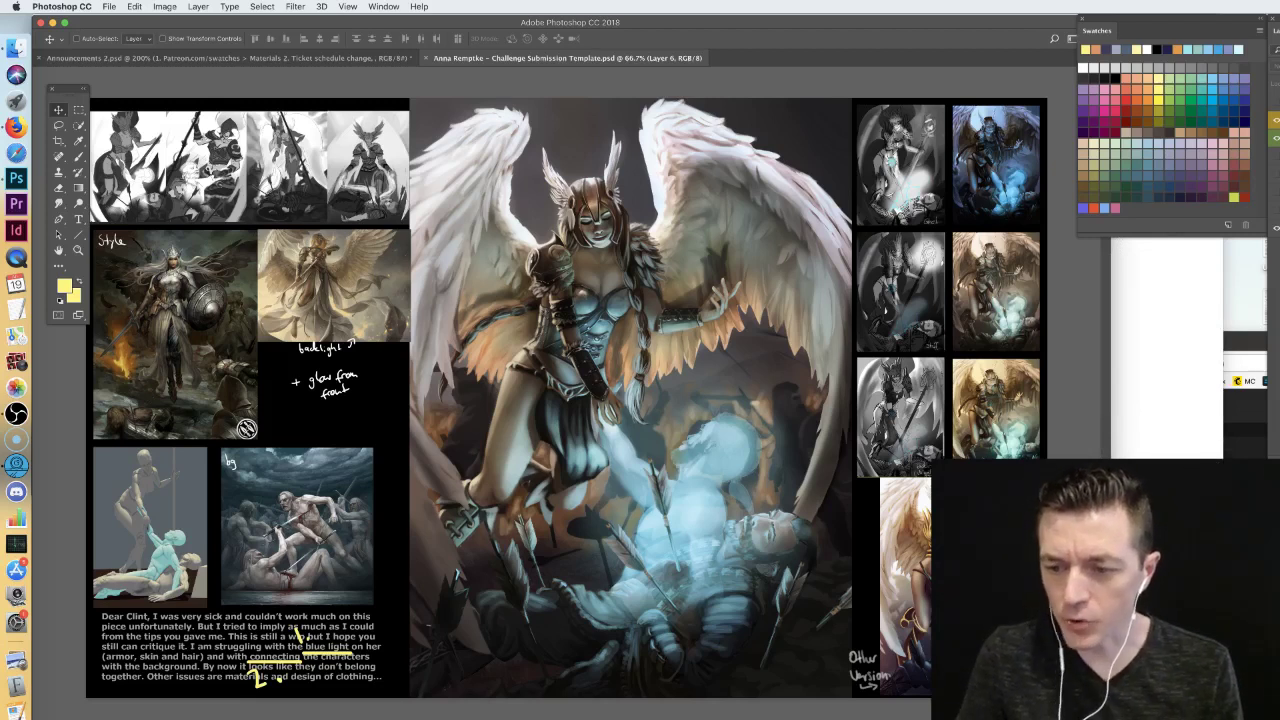
left_click_drag(1109, 719, 1138, 708)
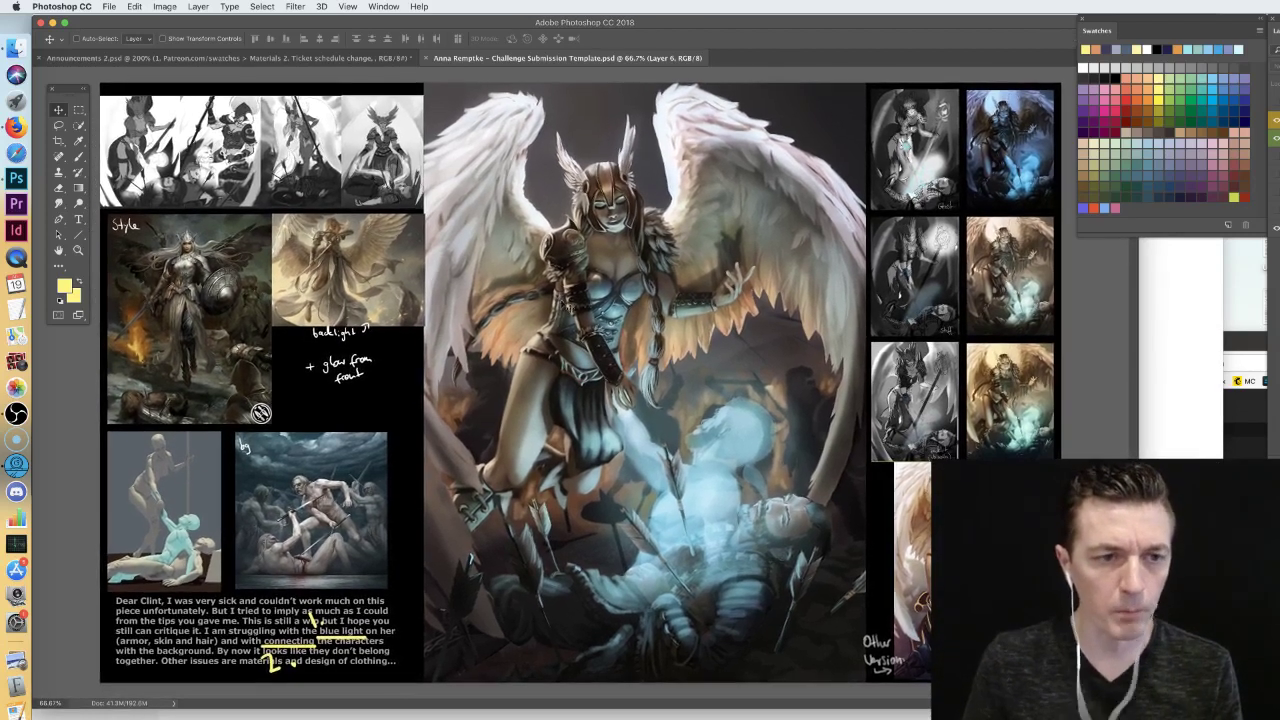
- Sketch temporary yellow brush marks around the valkyrie's torso and the glowing blue figure, undoing each one
left_click(79, 157)
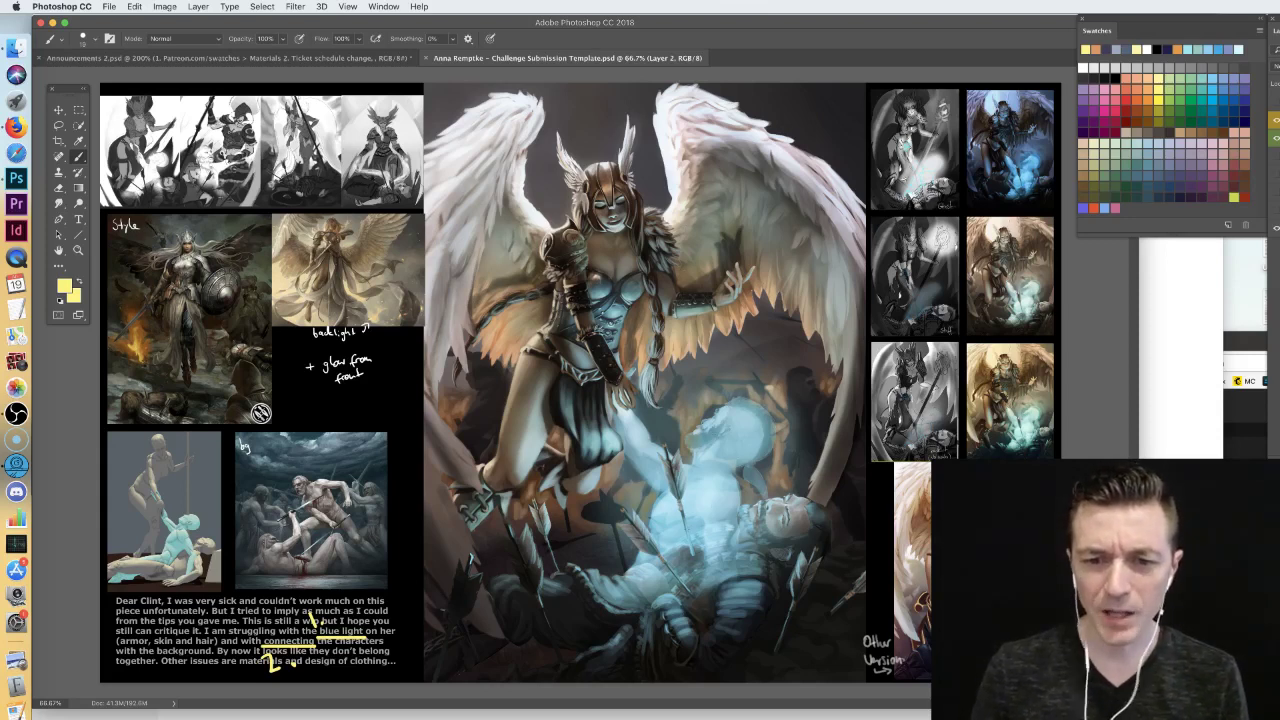
mouse_move(662, 562)
left_mouse_down()
mouse_move(790, 222)
mouse_move(596, 570)
left_mouse_up()
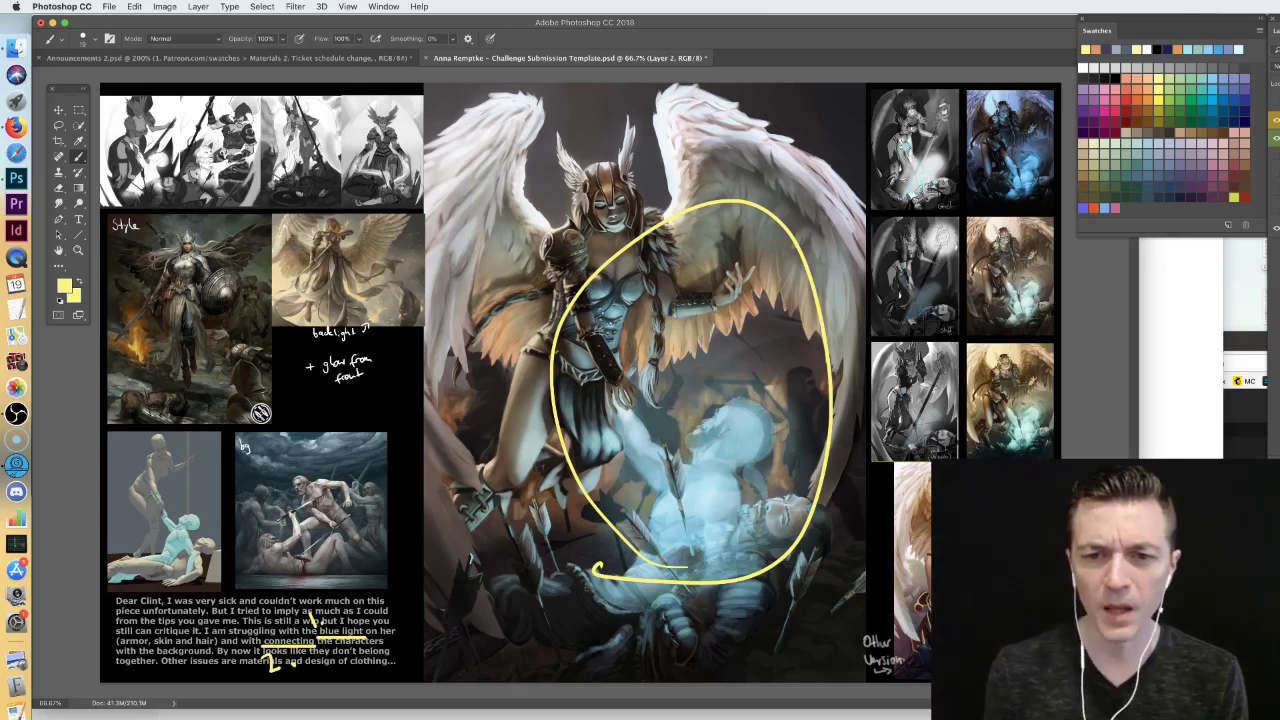
key("super+z")
mouse_move(812, 394)
left_mouse_down()
mouse_move(809, 332)
mouse_move(583, 137)
mouse_move(470, 418)
mouse_move(630, 520)
left_mouse_up()
key("super+z")
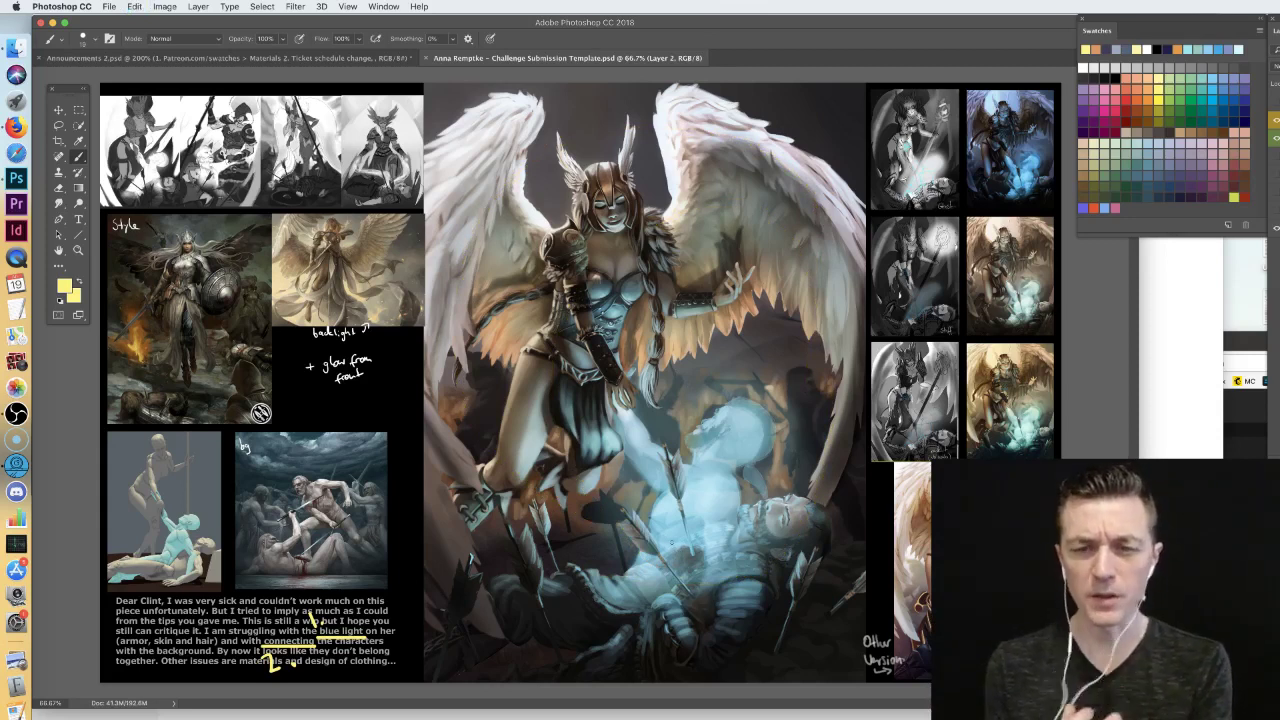
mouse_move(698, 462)
left_mouse_down()
mouse_move(680, 410)
mouse_move(618, 335)
mouse_move(695, 460)
left_mouse_up()
key("super+z")
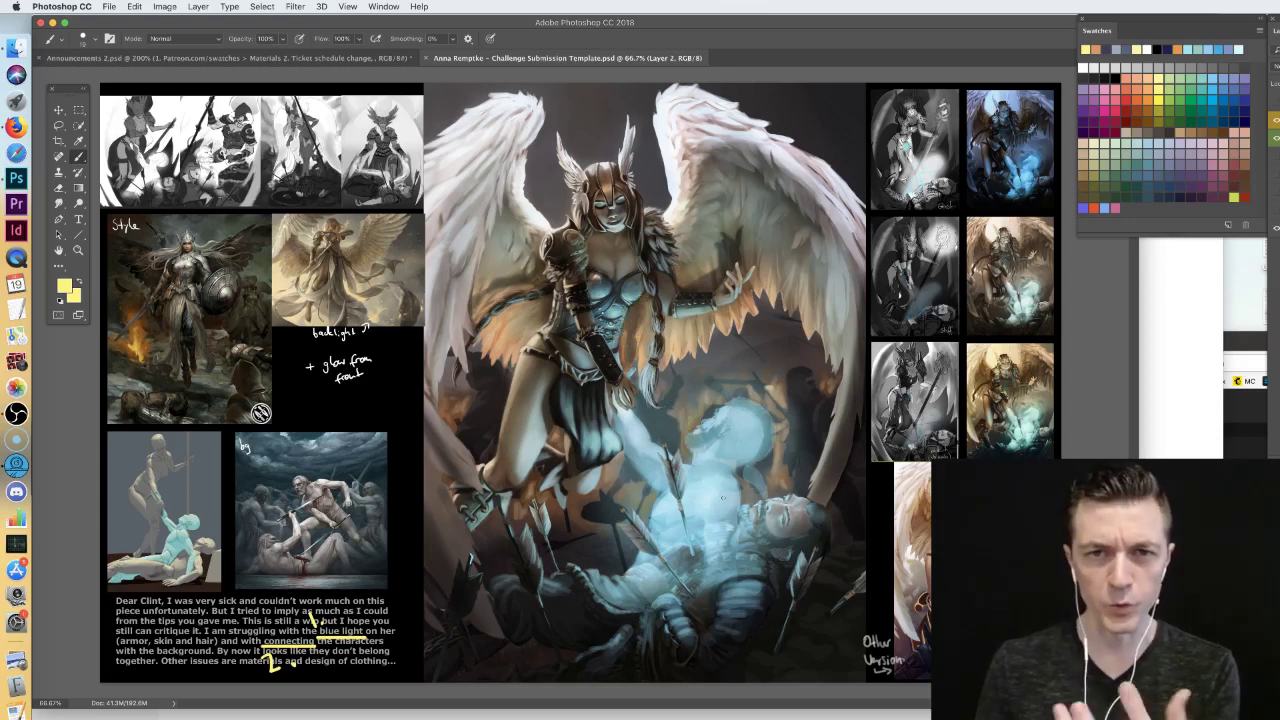
- Rearrange the floating panels so the Layers panel is fully visible with Swatches beside it
left_click(1276, 217)
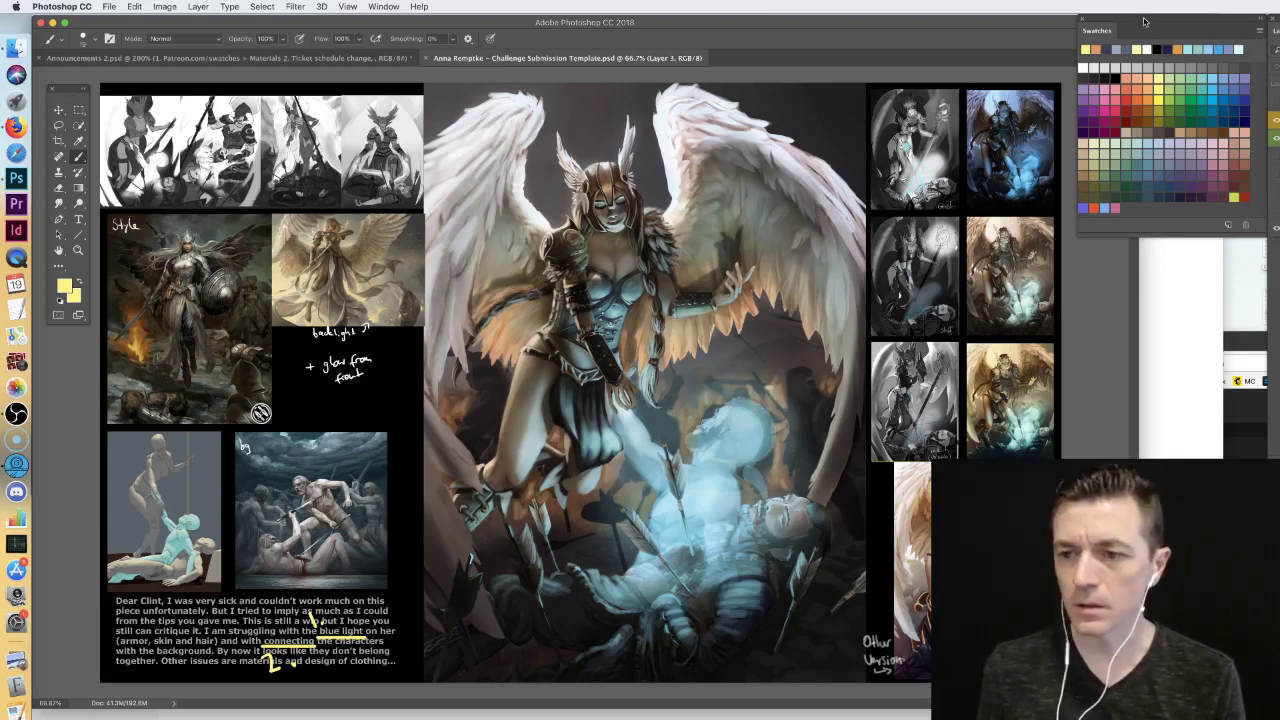
left_click_drag(1141, 21, 1141, 480)
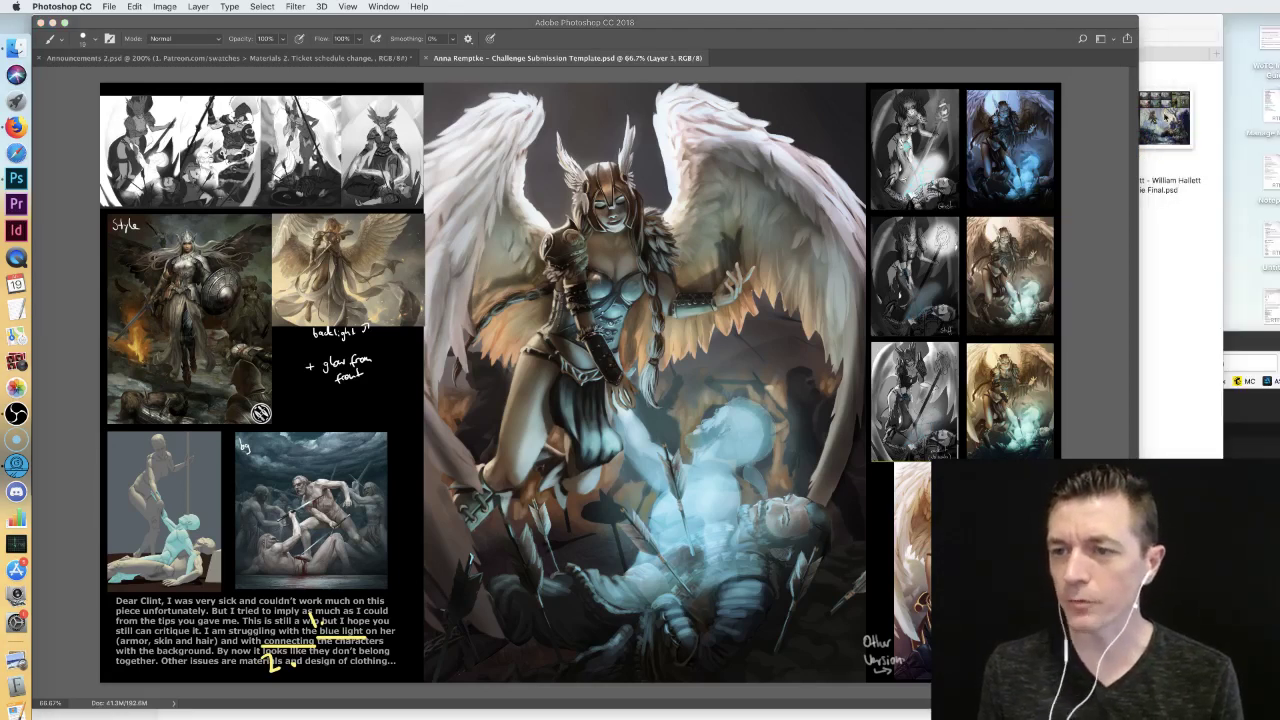
left_click(1124, 127)
left_click_drag(1275, 20, 1046, 20)
left_click_drag(1276, 117, 1260, 18)
left_click_drag(1130, 17, 1170, 18)
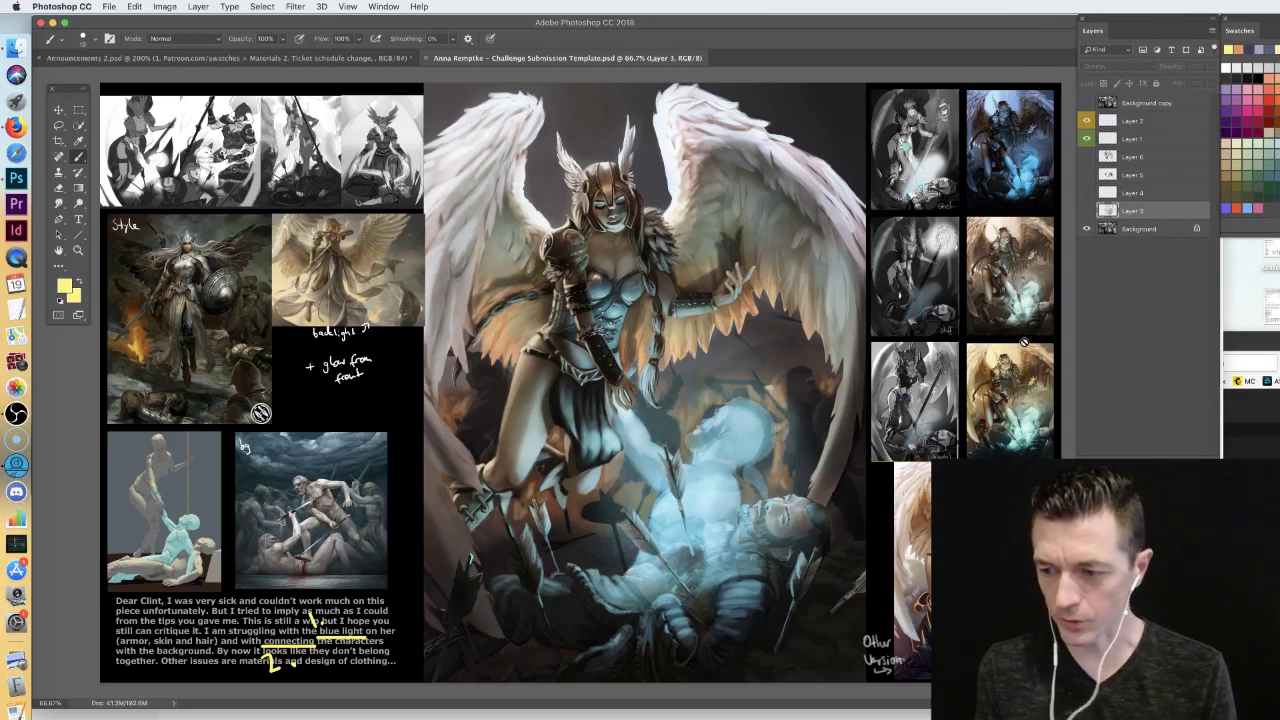
- Make Layer 2 active and switch Layer 3's visibility on and off to compare its effect
left_click(1155, 121)
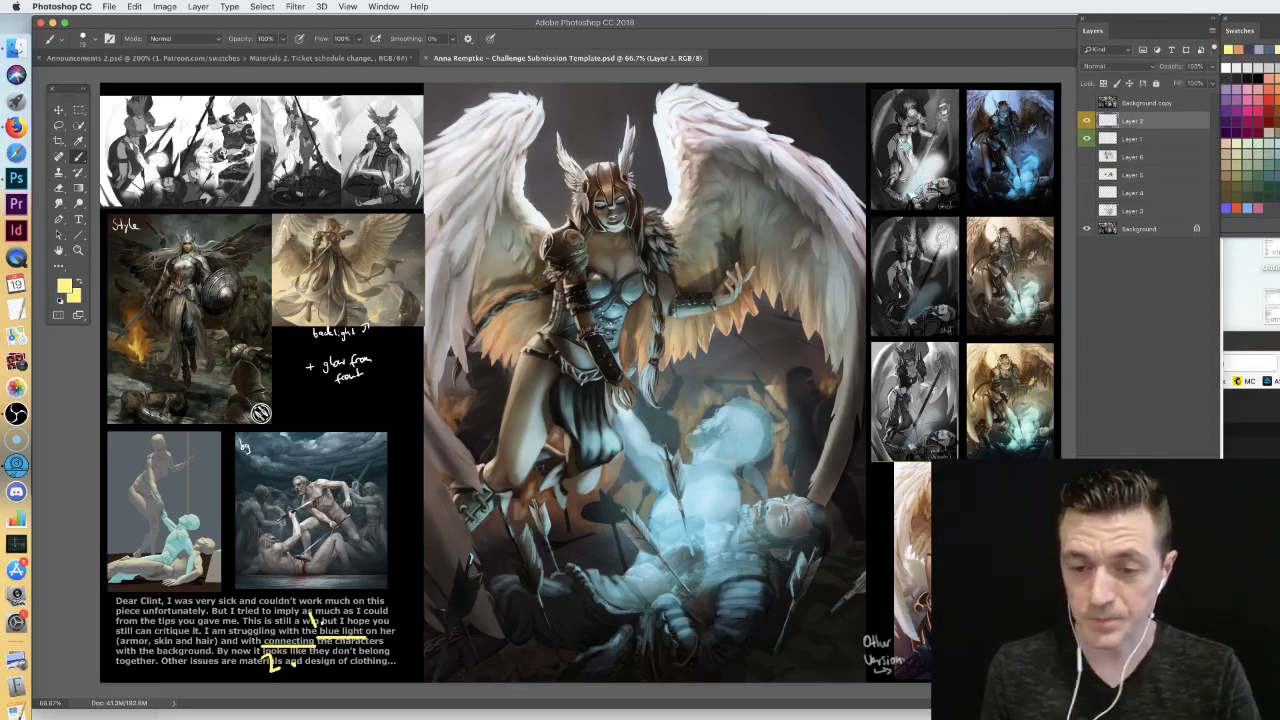
left_click(1087, 211)
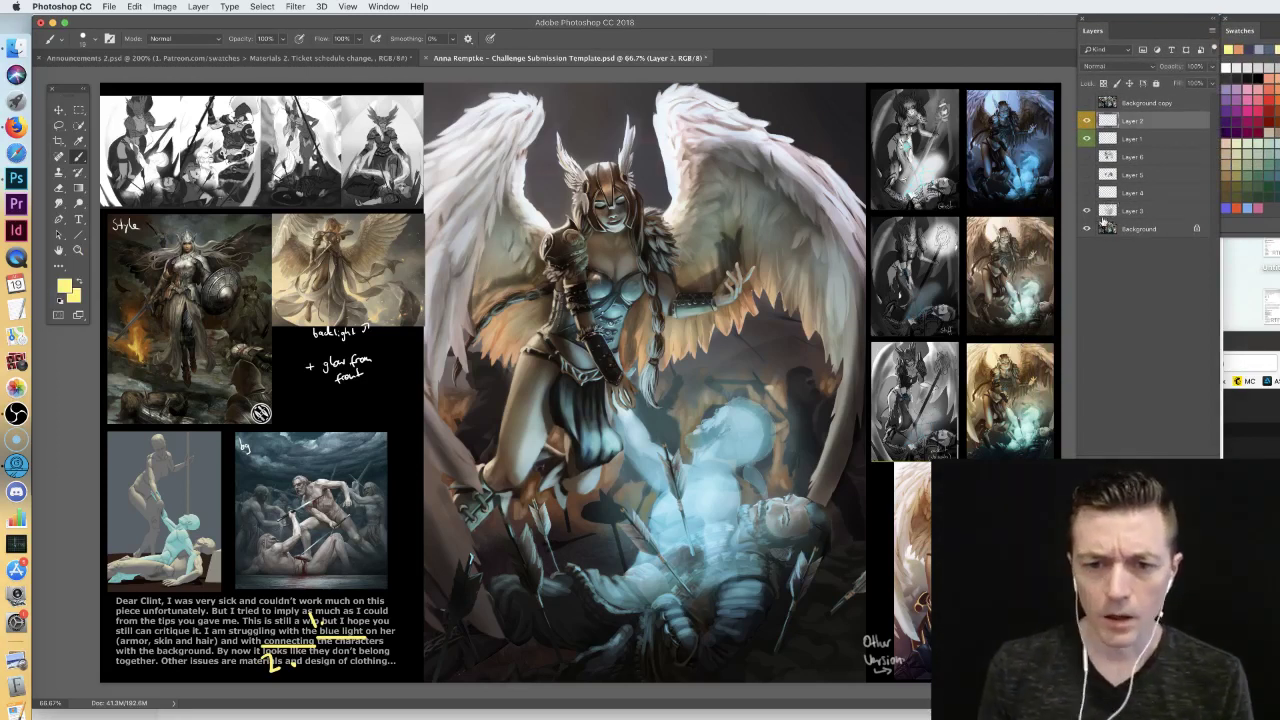
left_click(1087, 211)
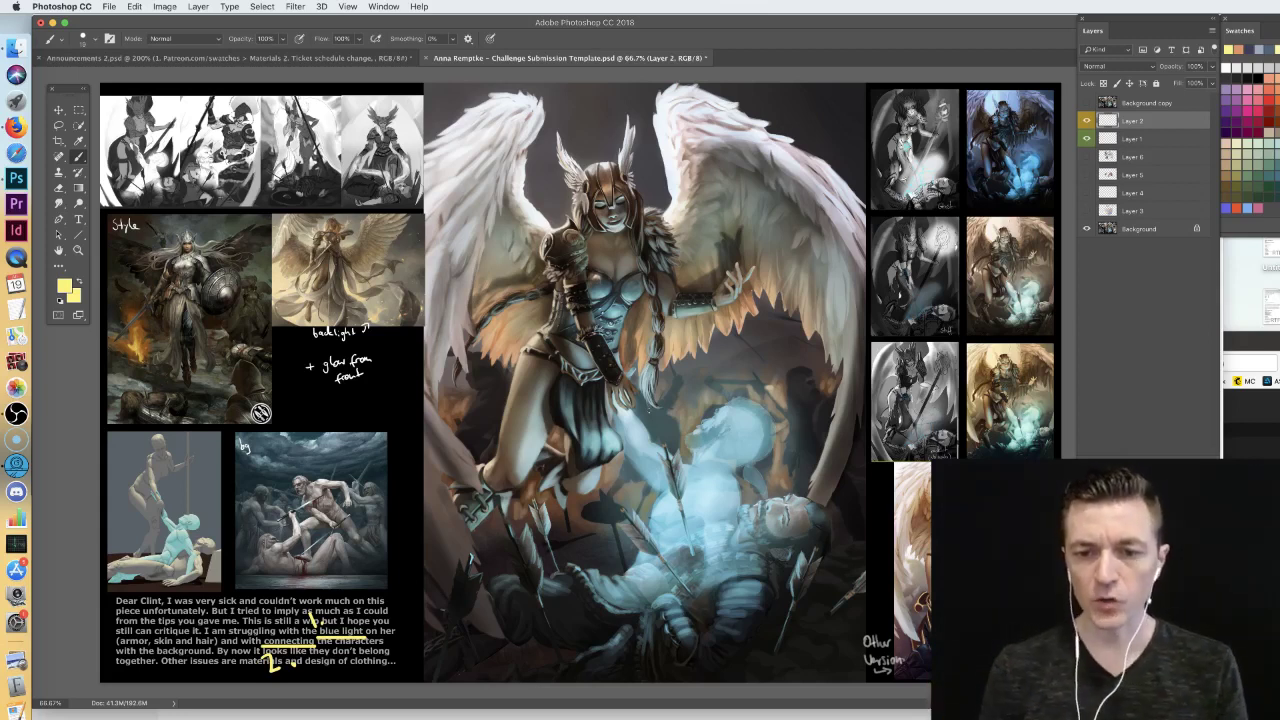
- Mark the valkyrie's legs, the wing edge and the lower figures with temporary brush strokes, undoing each one
mouse_move(605, 474)
left_mouse_down()
mouse_move(628, 482)
mouse_move(606, 488)
left_mouse_up()
key("super+z")
left_click_drag(448, 426, 472, 400)
key("super+z")
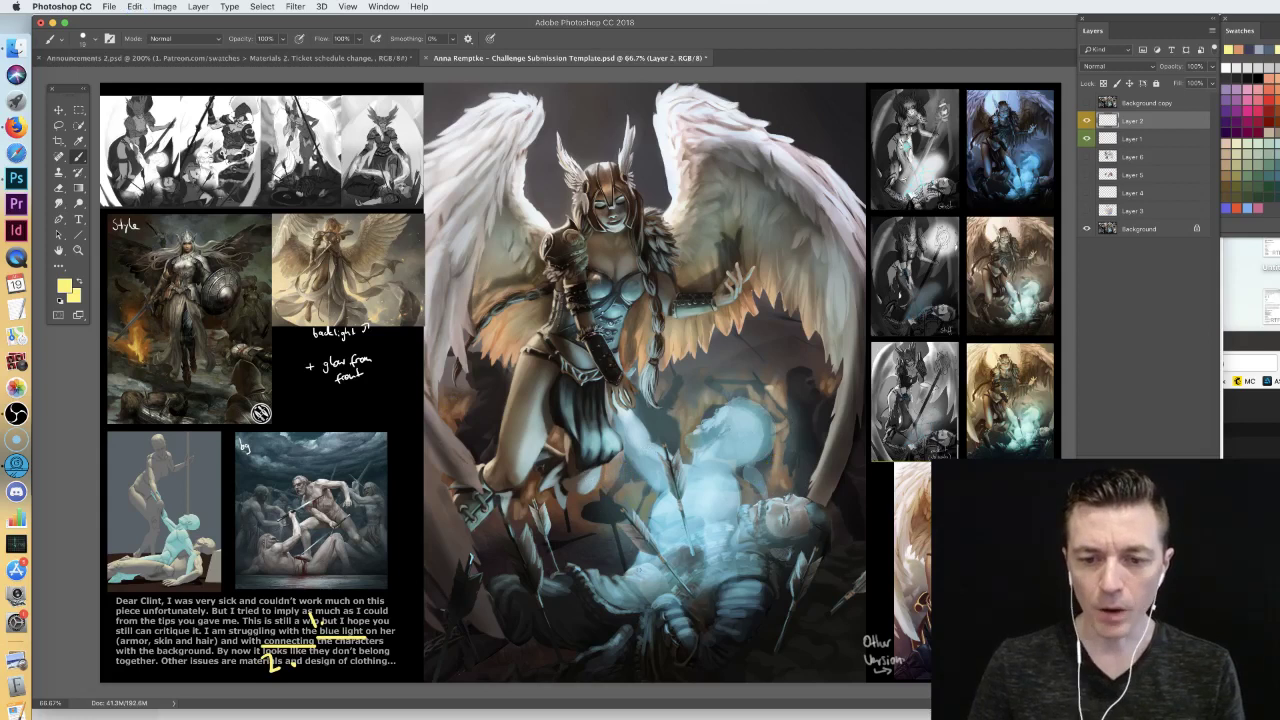
mouse_move(510, 588)
left_mouse_down()
mouse_move(542, 584)
mouse_move(498, 589)
mouse_move(758, 530)
left_mouse_up()
key("super+z")
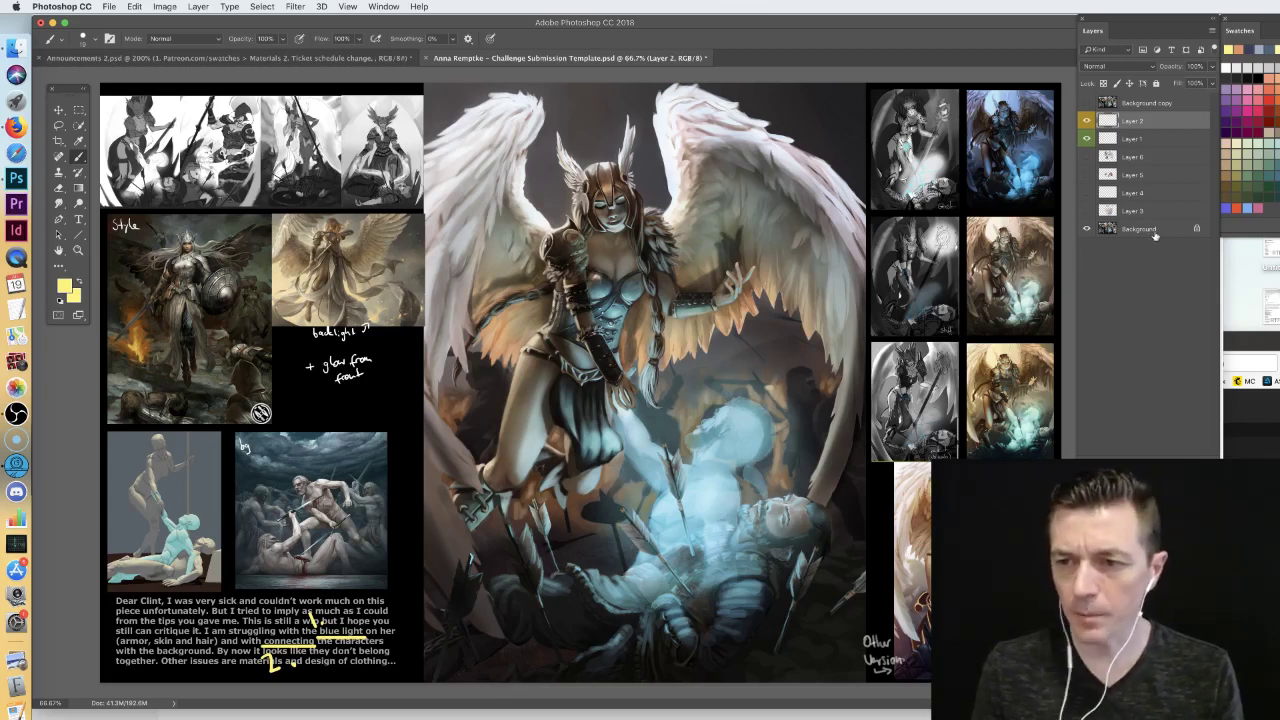
- Copy the central valkyrie painting from the Background layer onto a new layer and desaturate the copy
left_click(1187, 464)
left_click_drag(1148, 122, 1204, 464)
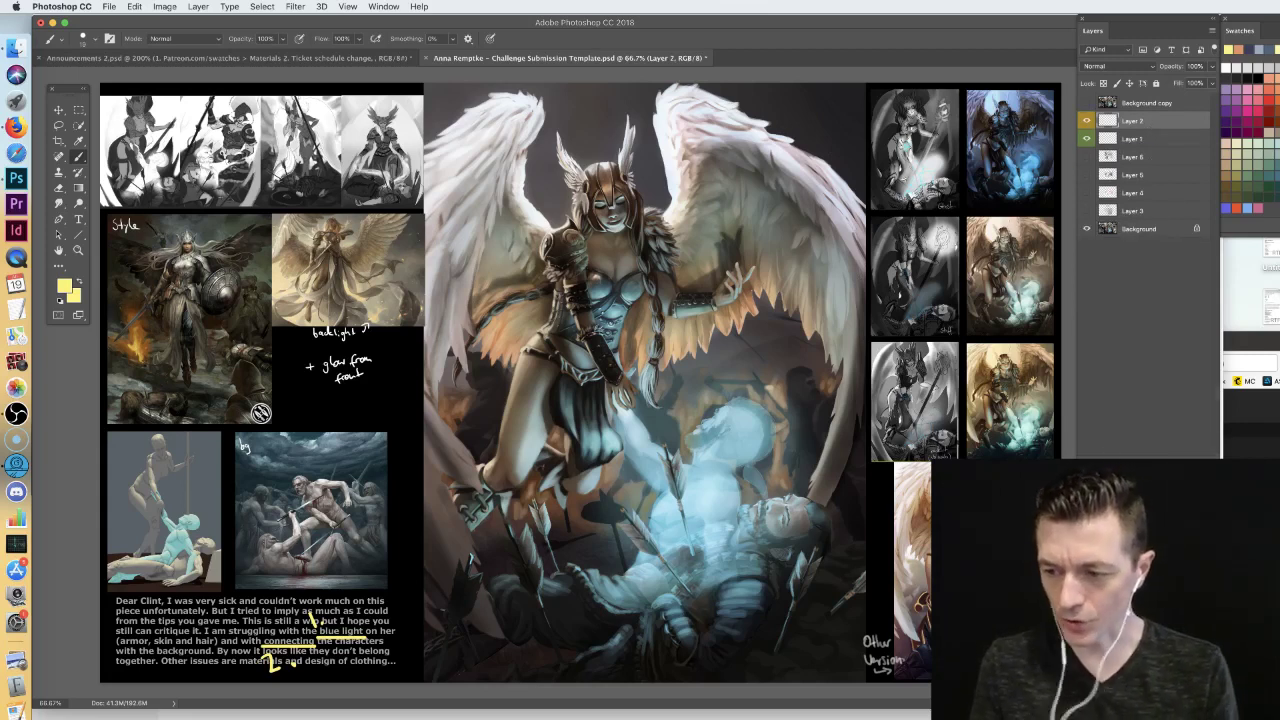
key("m")
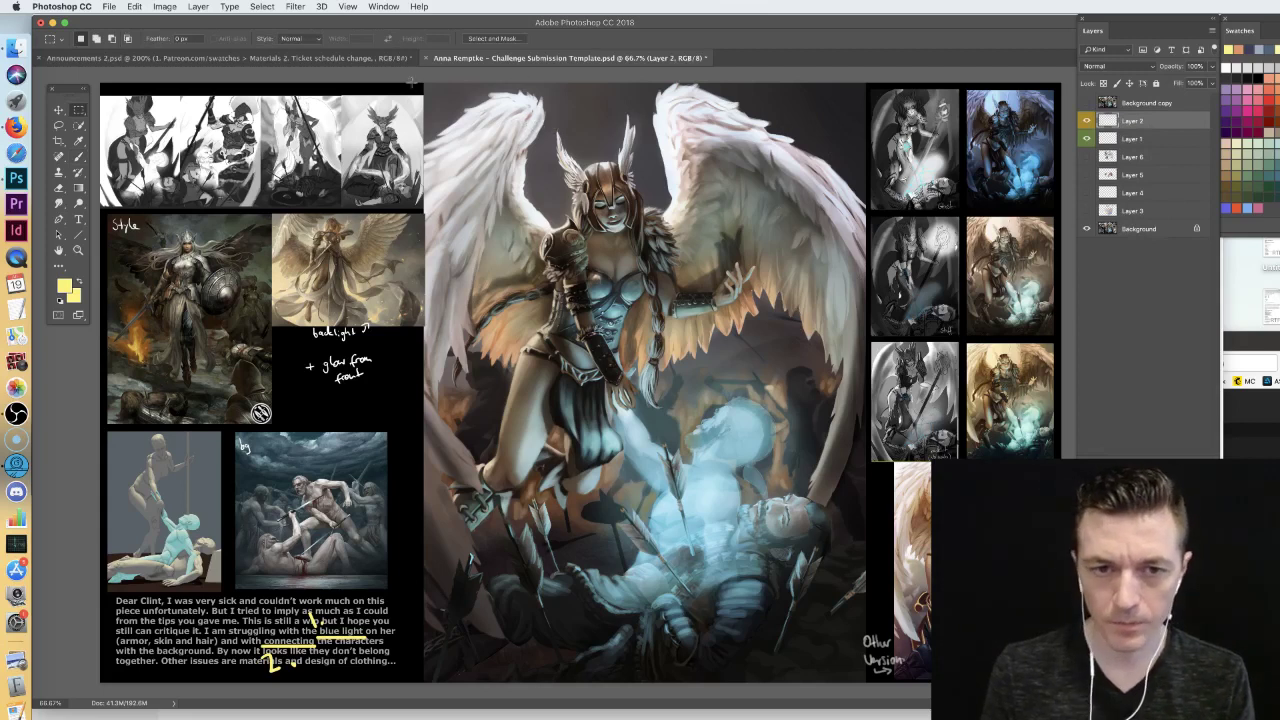
mouse_move(422, 78)
left_mouse_down()
mouse_move(840, 557)
mouse_move(880, 660)
mouse_move(857, 695)
left_mouse_up()
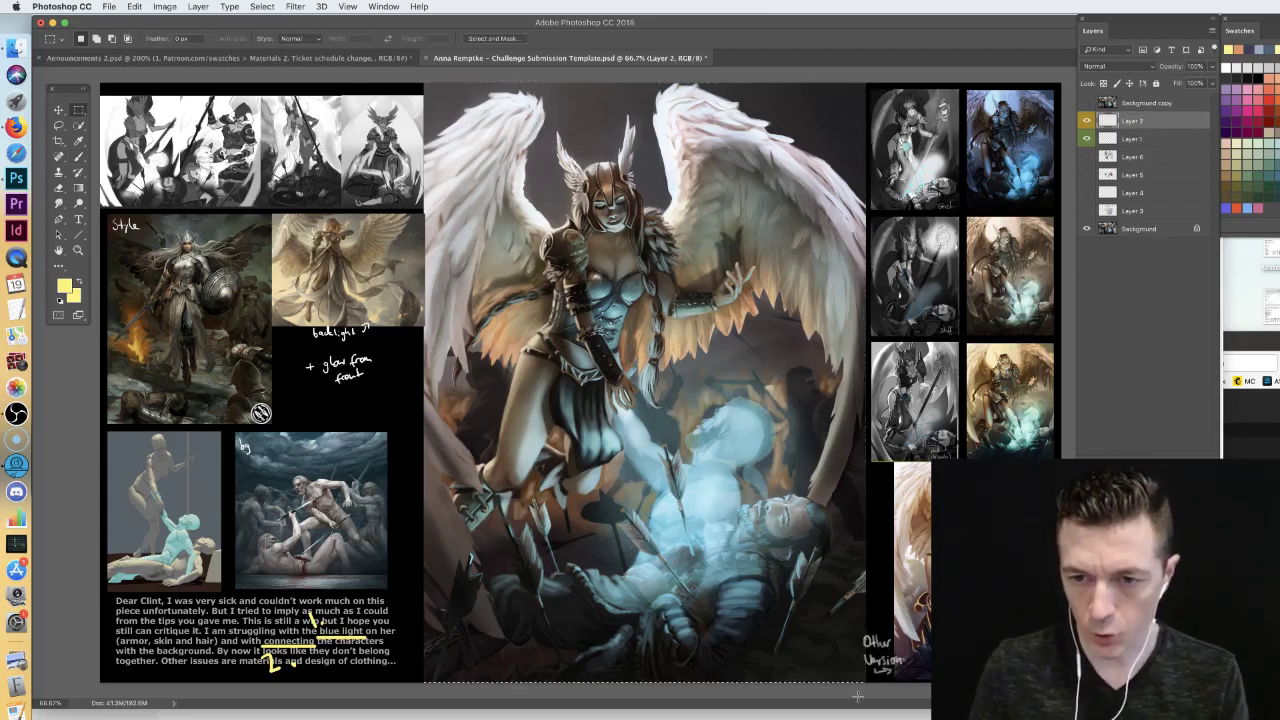
left_click(1143, 230)
key("super+c")
key("super+v")
key("v")
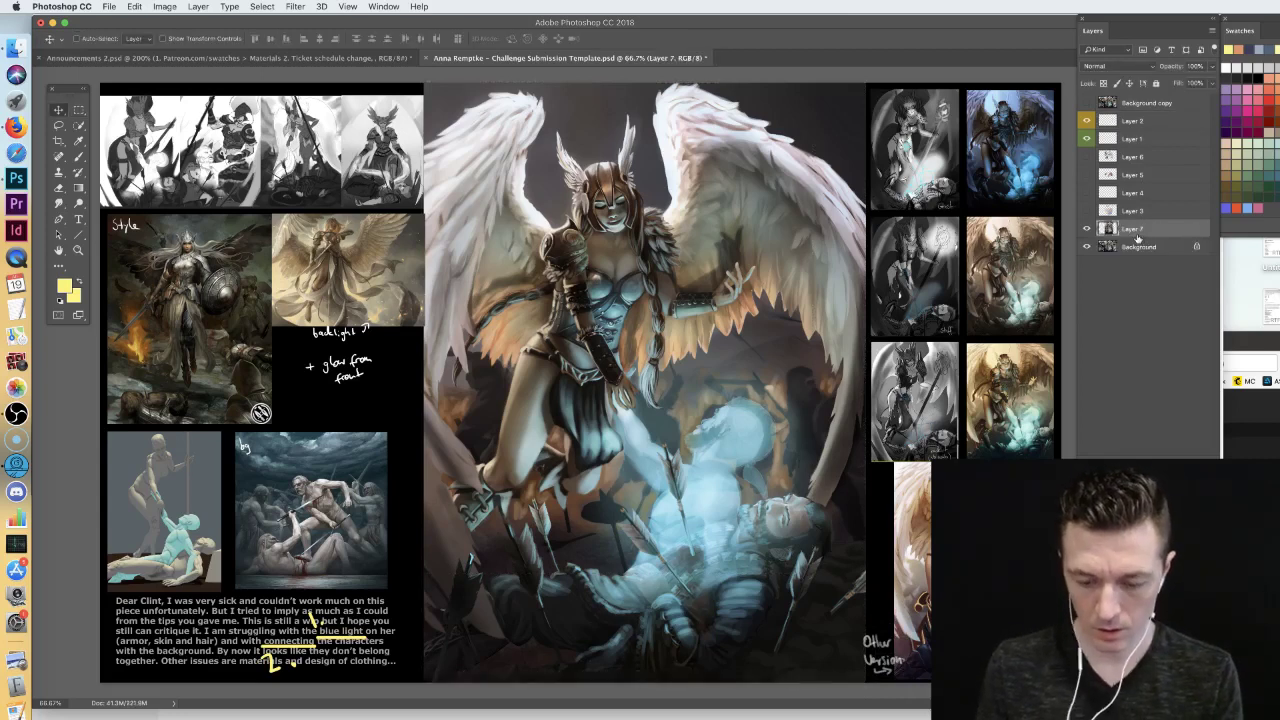
key("super+shift+u")
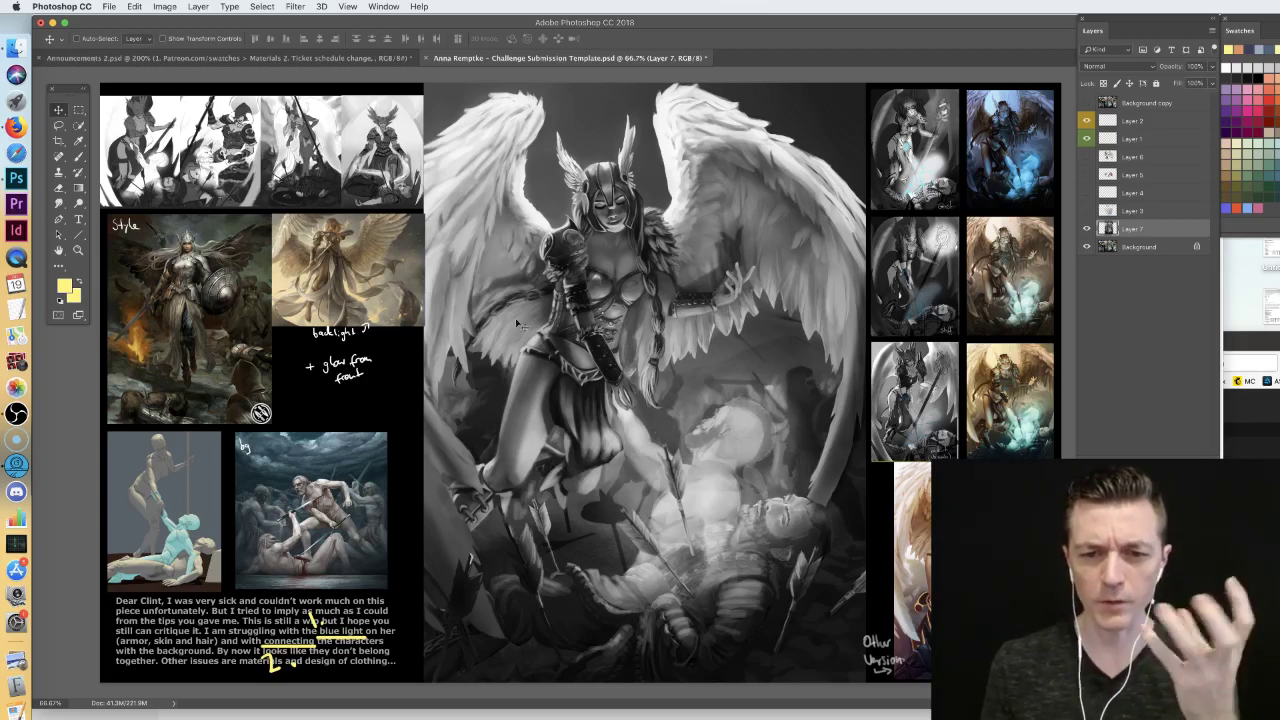
- Hide the grayscale copy and show Layer 3 as the active layer, toggling its visibility to compare the Overlay colors
left_click(1087, 229)
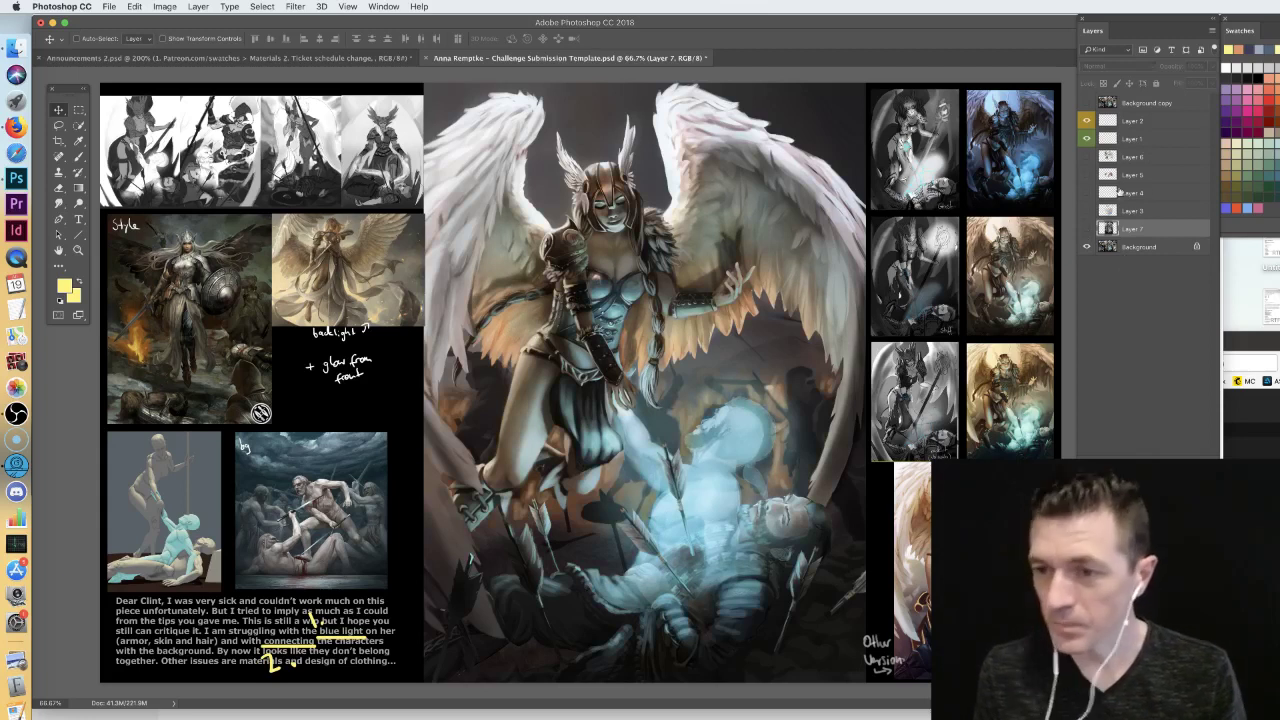
left_click(1087, 211)
left_click(1104, 211)
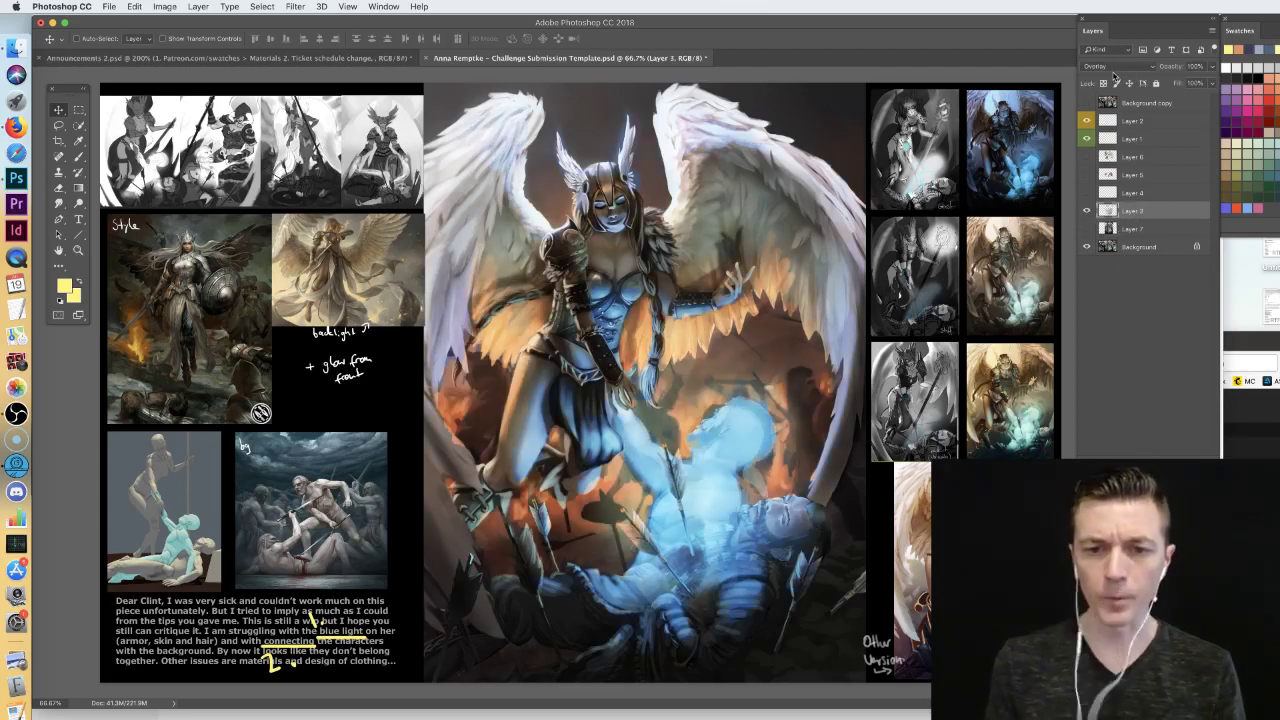
left_click(78, 158)
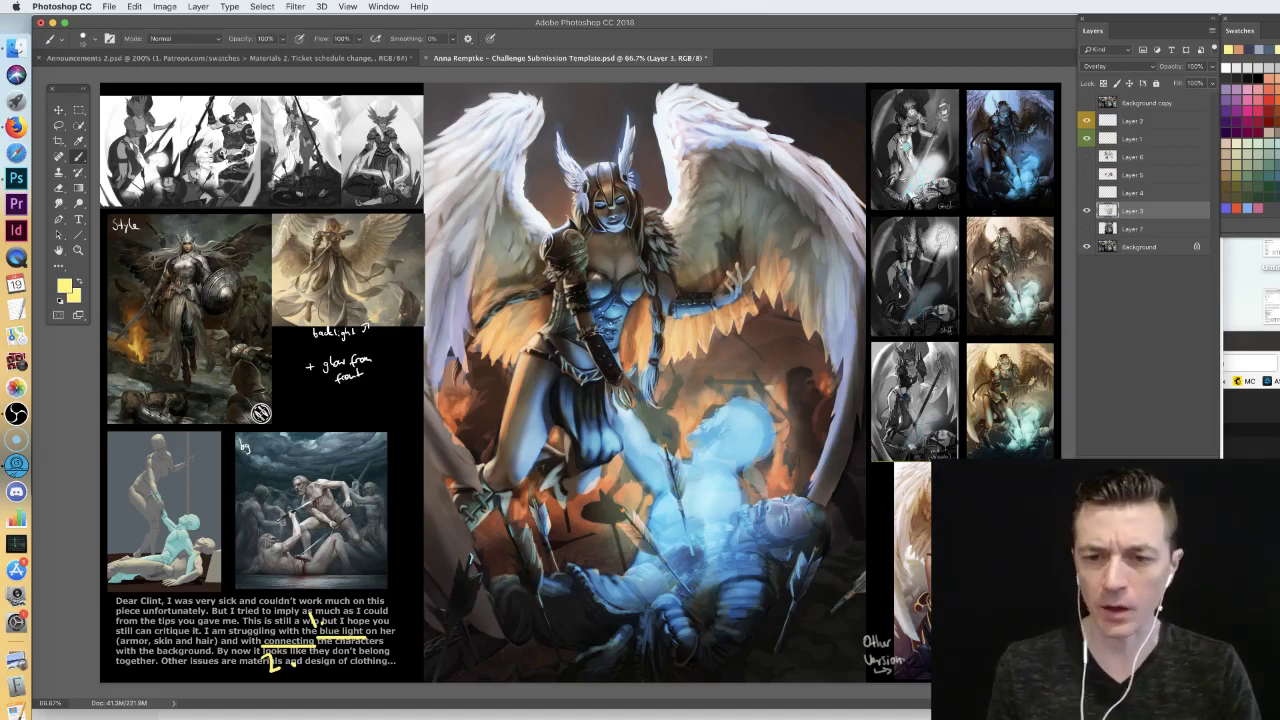
left_click(1087, 211)
left_click(1087, 211)
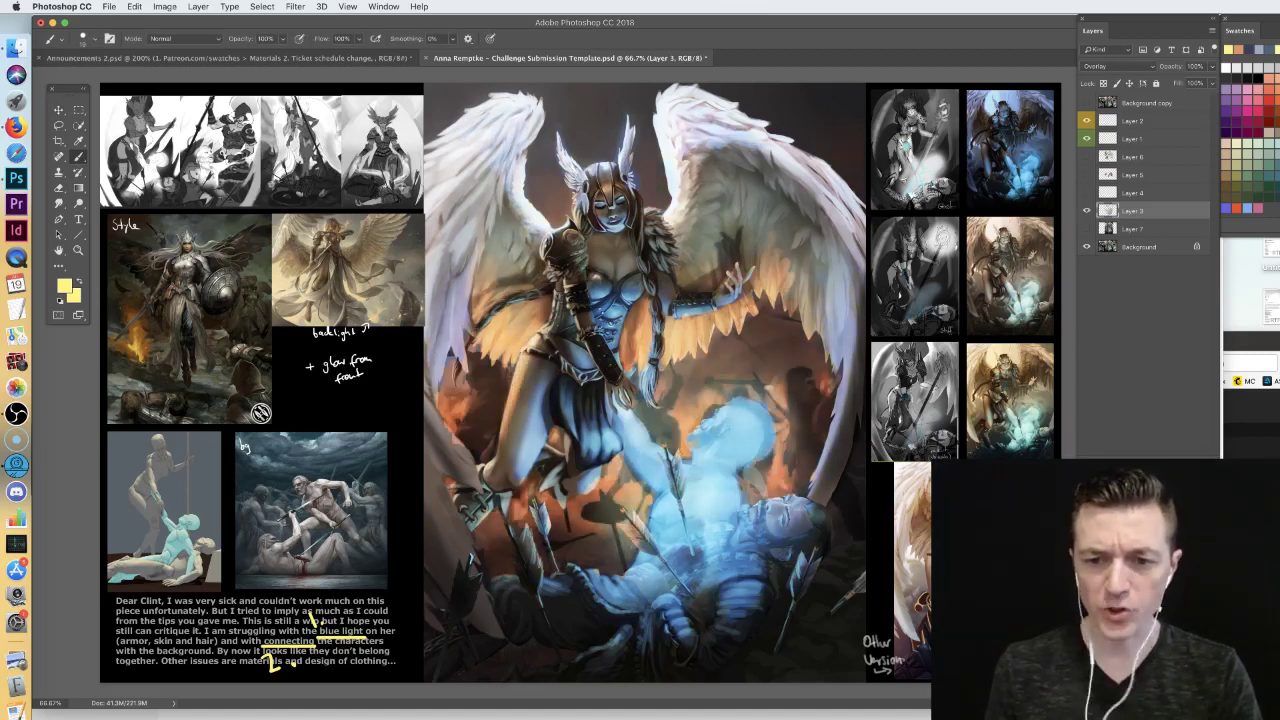
- Switch Layer 3 on and off repeatedly to compare its Overlay lighting with the original painting
left_click(1087, 212)
left_click(1087, 212)
left_click(1087, 212)
left_click(1087, 212)
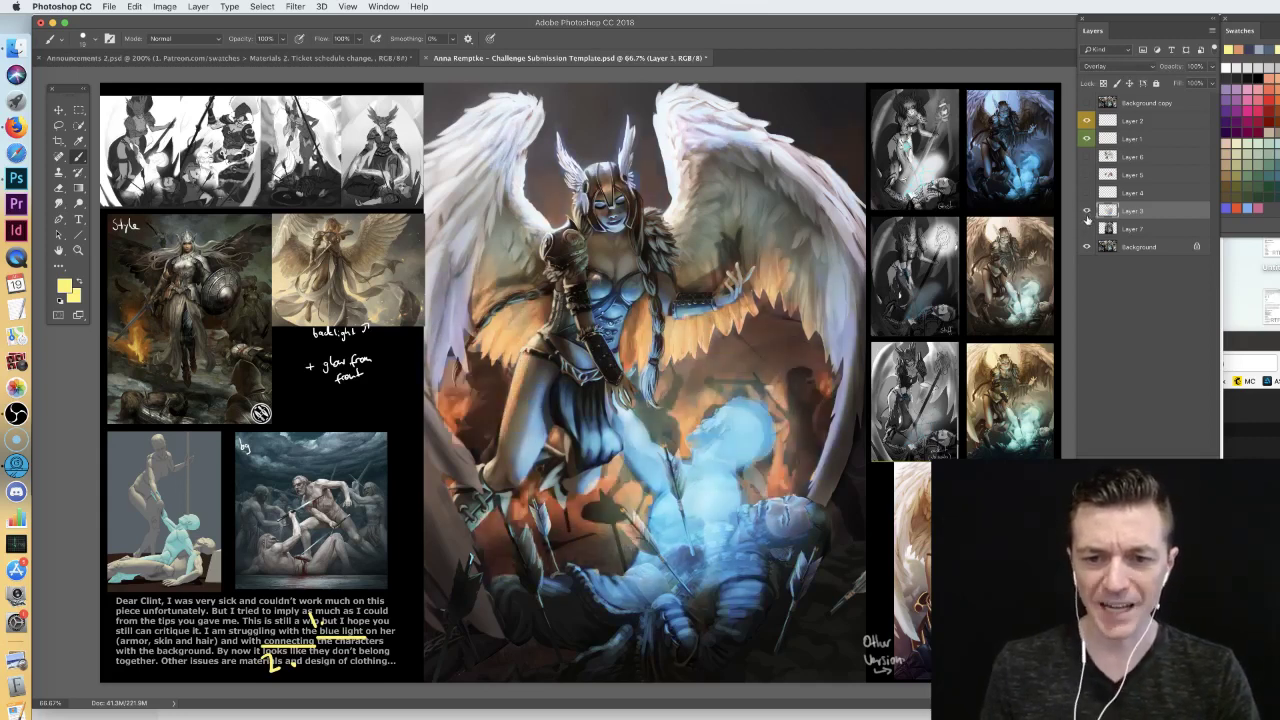
left_click(1087, 211)
left_click(1087, 211)
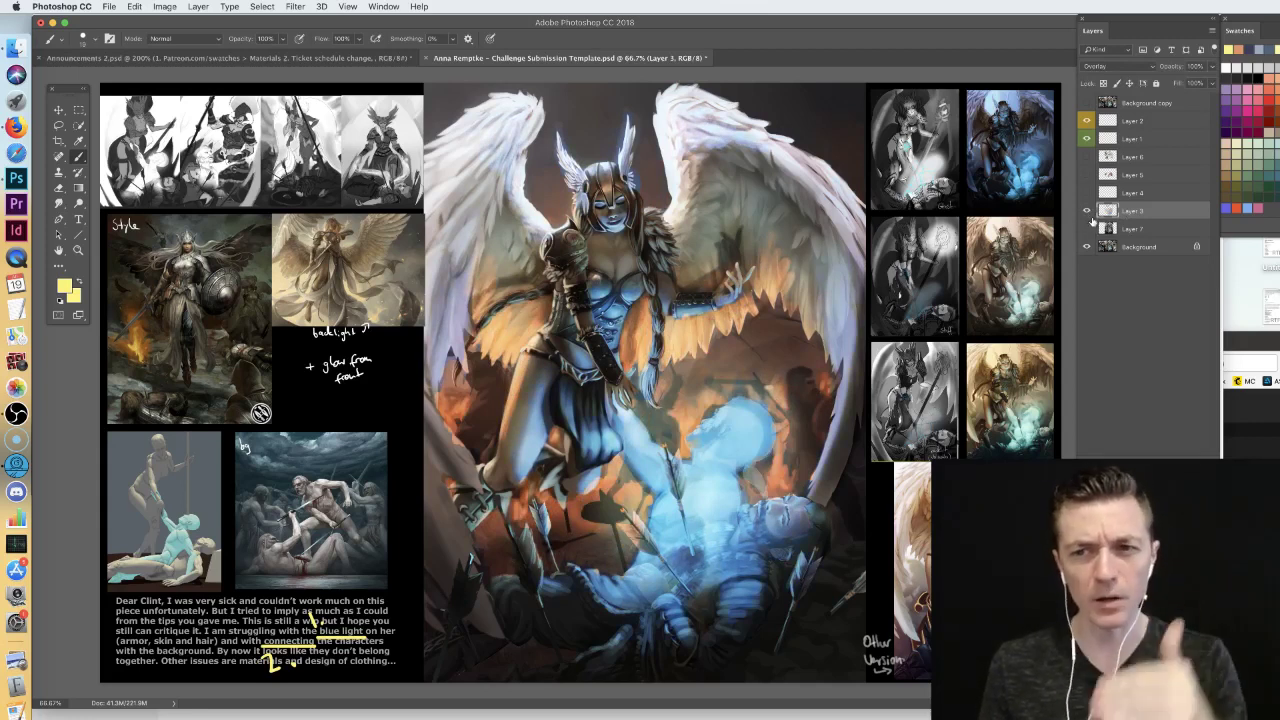
- Check Layer 4's effect by switching its visibility and delete the layer
left_click(1090, 194)
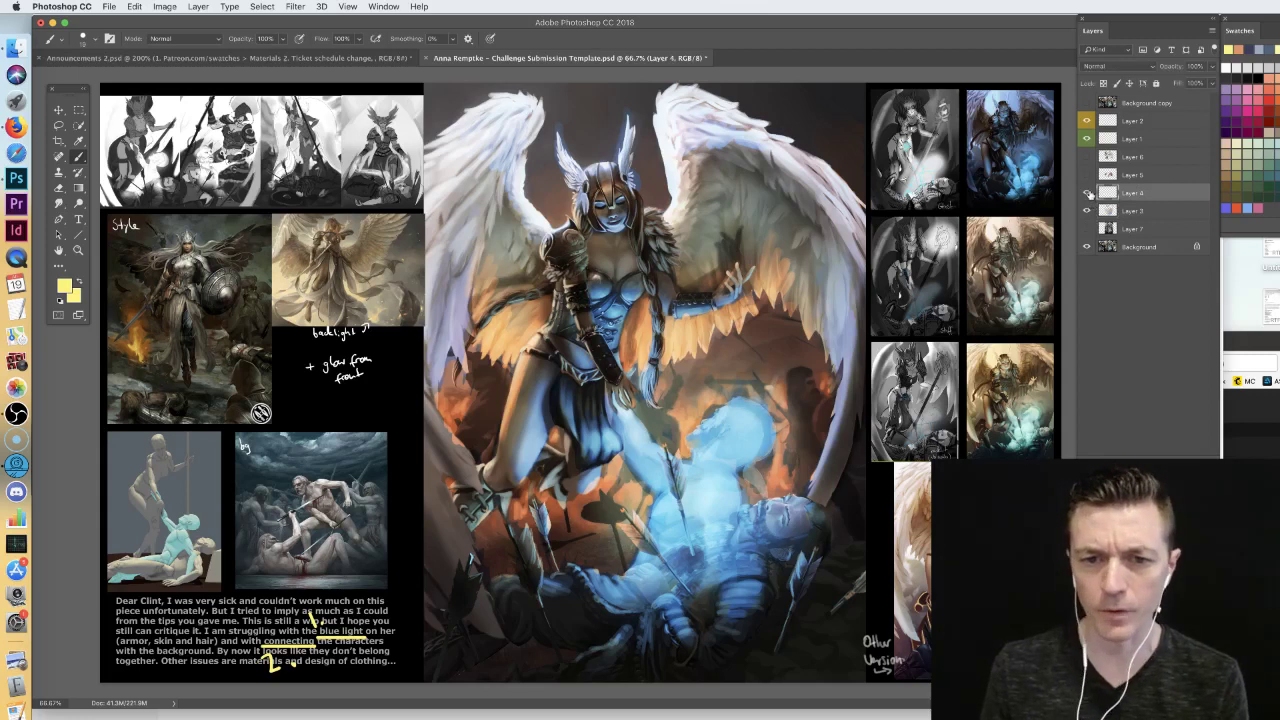
left_click(1088, 193)
left_click(1088, 193)
left_click_drag(1133, 196, 1142, 463)
key("Delete")
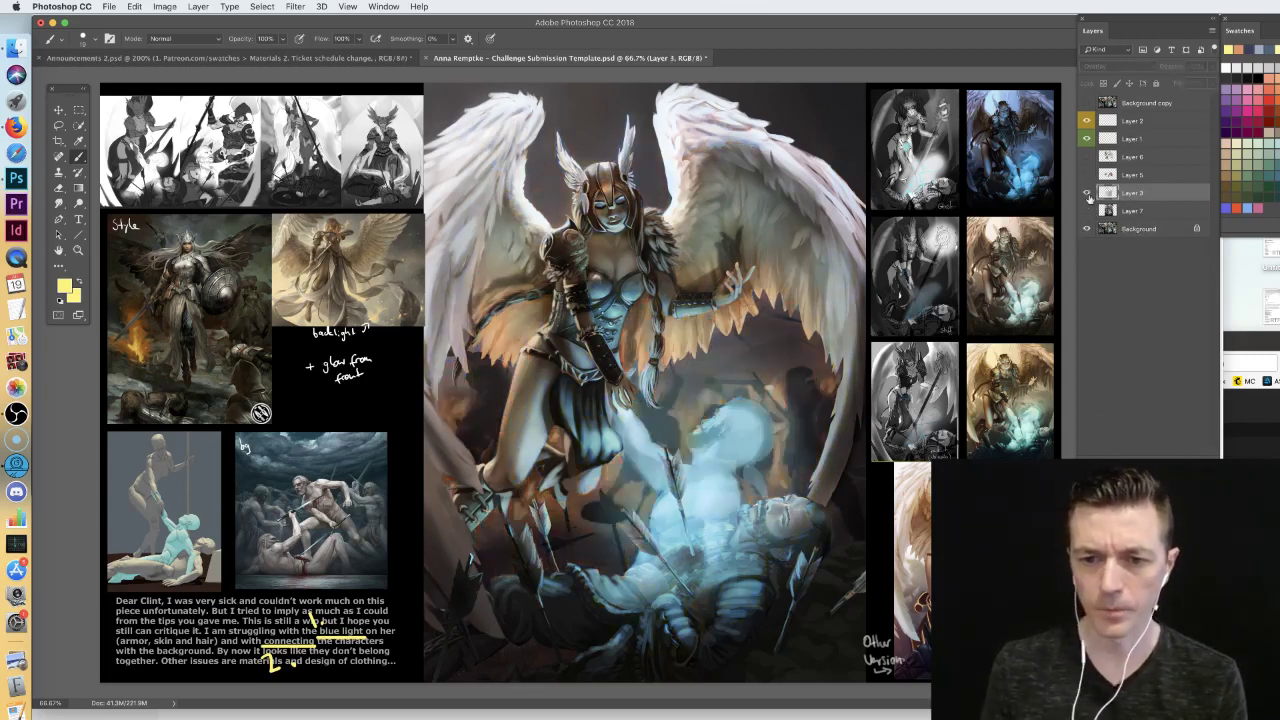
- Make Layer 5 active and show it, switching its visibility to compare the lightened background behind the valkyrie
left_click(1087, 176)
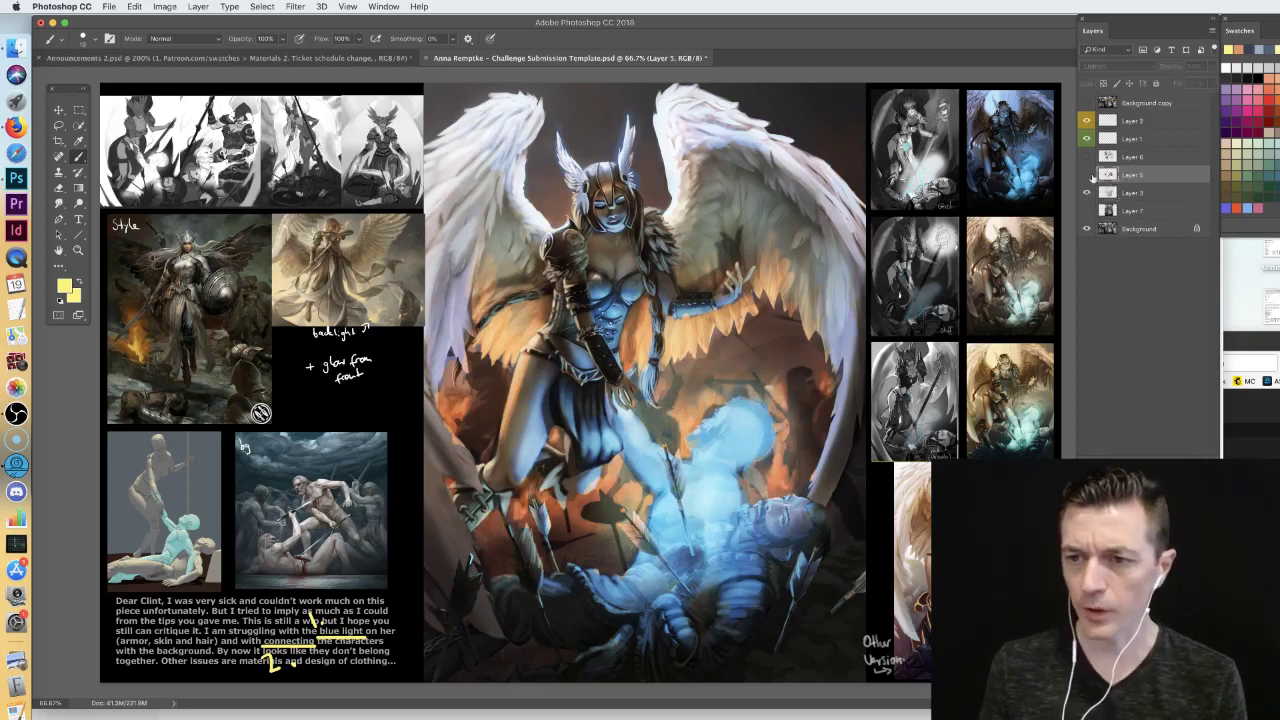
left_click(1087, 176)
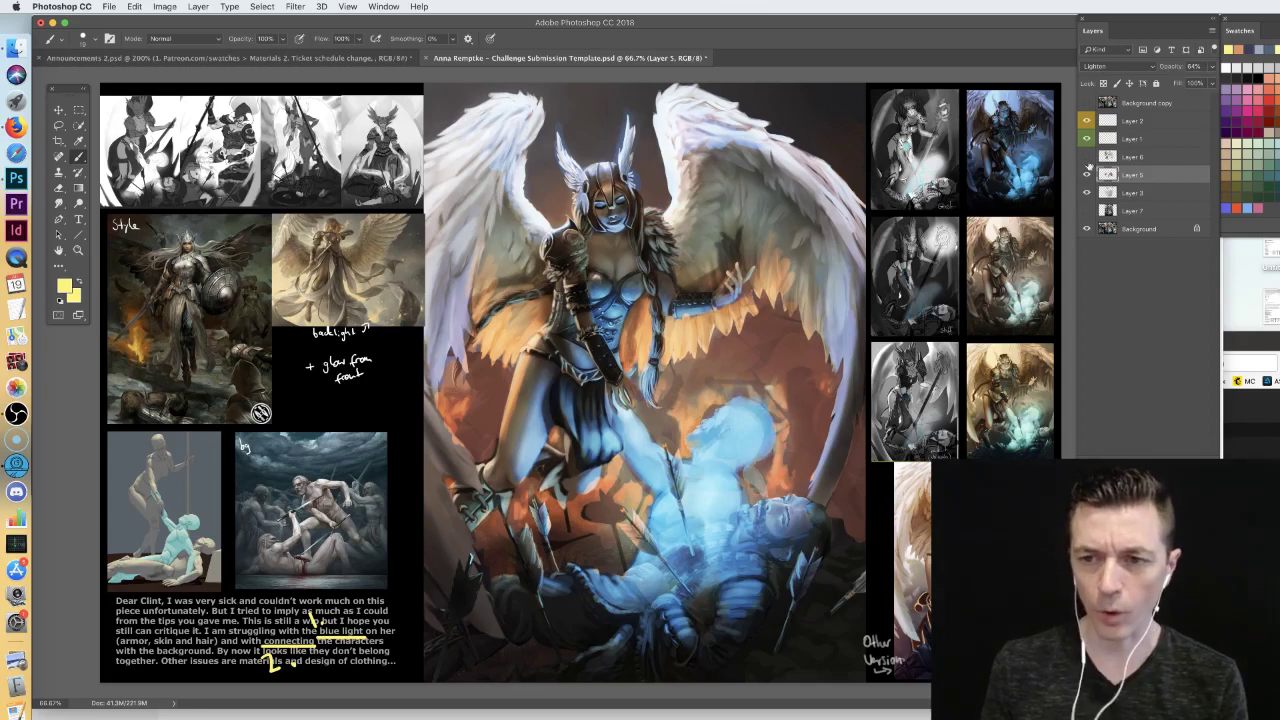
left_click(1086, 178)
left_click(1086, 178)
left_click(1087, 175)
left_click(1087, 175)
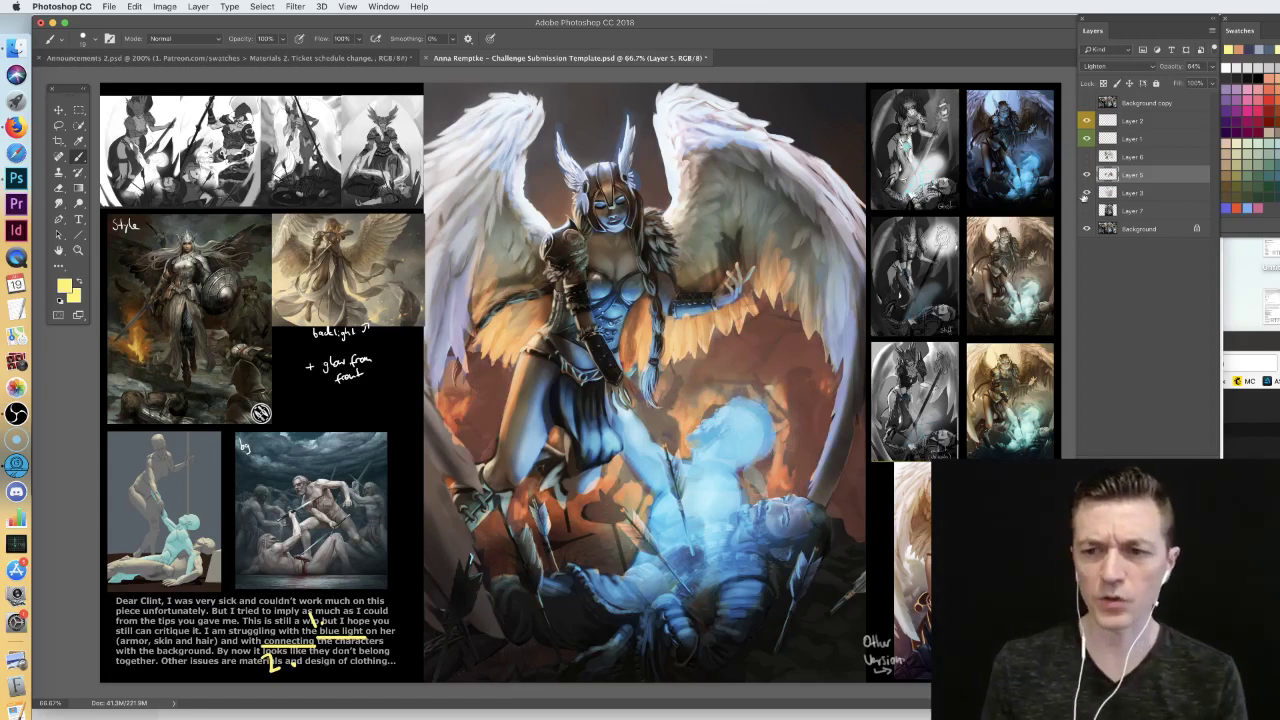
left_click(1087, 175)
left_click(1087, 175)
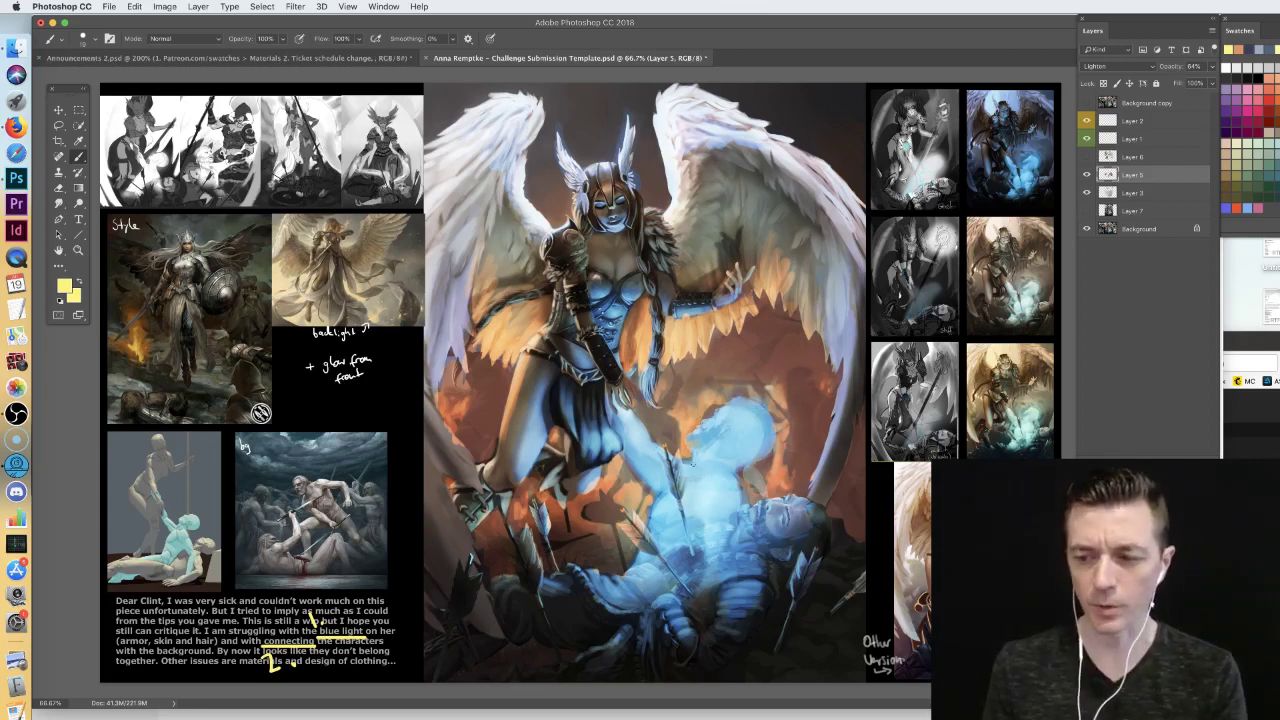
left_click(1087, 175)
left_click(1087, 175)
left_click(1087, 175)
left_click(1087, 175)
- Make Layer 6 active and show its paintover, switching its visibility to compare it with the original rendering
left_click(1153, 157)
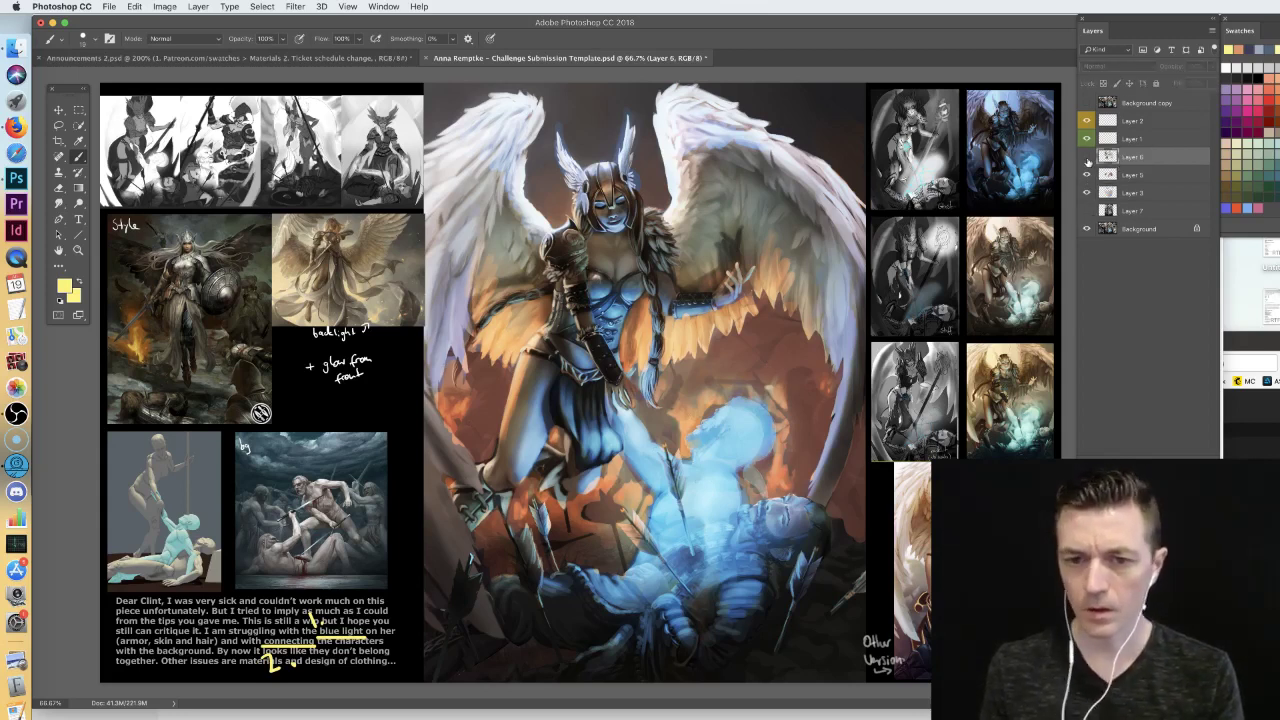
left_click(1087, 158)
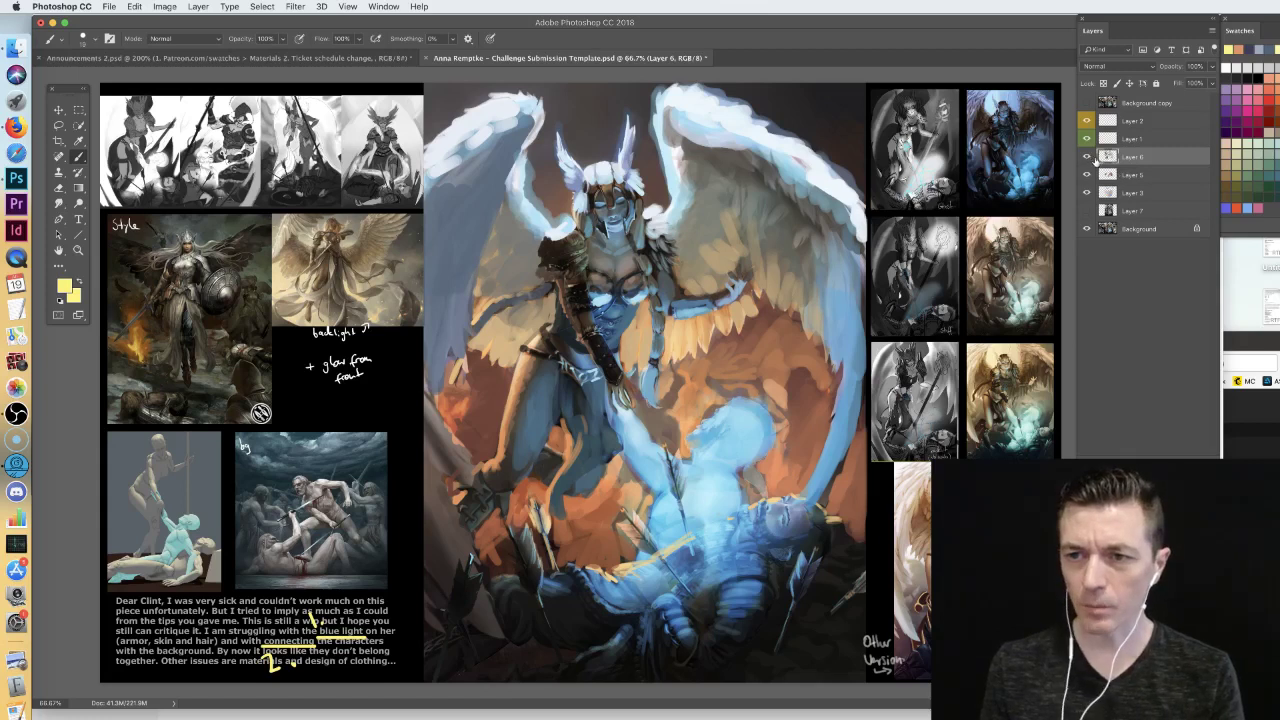
left_click(1087, 158)
left_click(1087, 158)
left_click(1087, 158)
left_click(1087, 158)
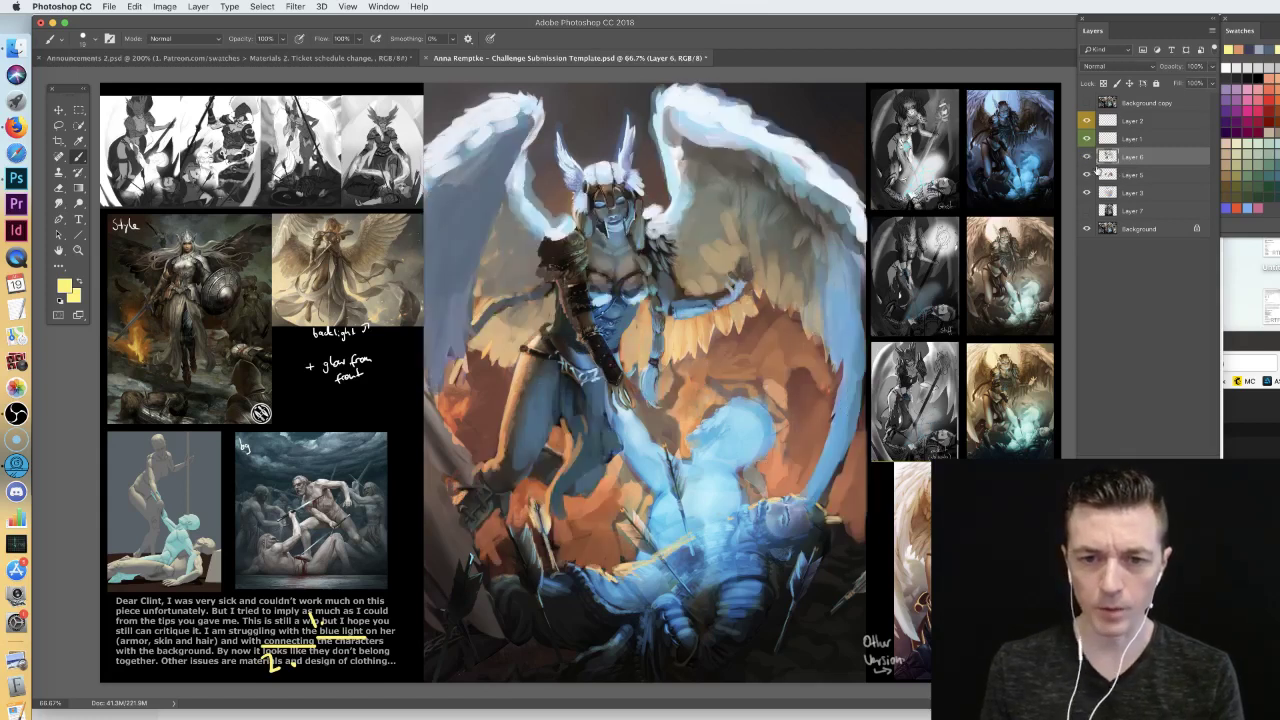
left_click(1087, 158)
left_click(1087, 158)
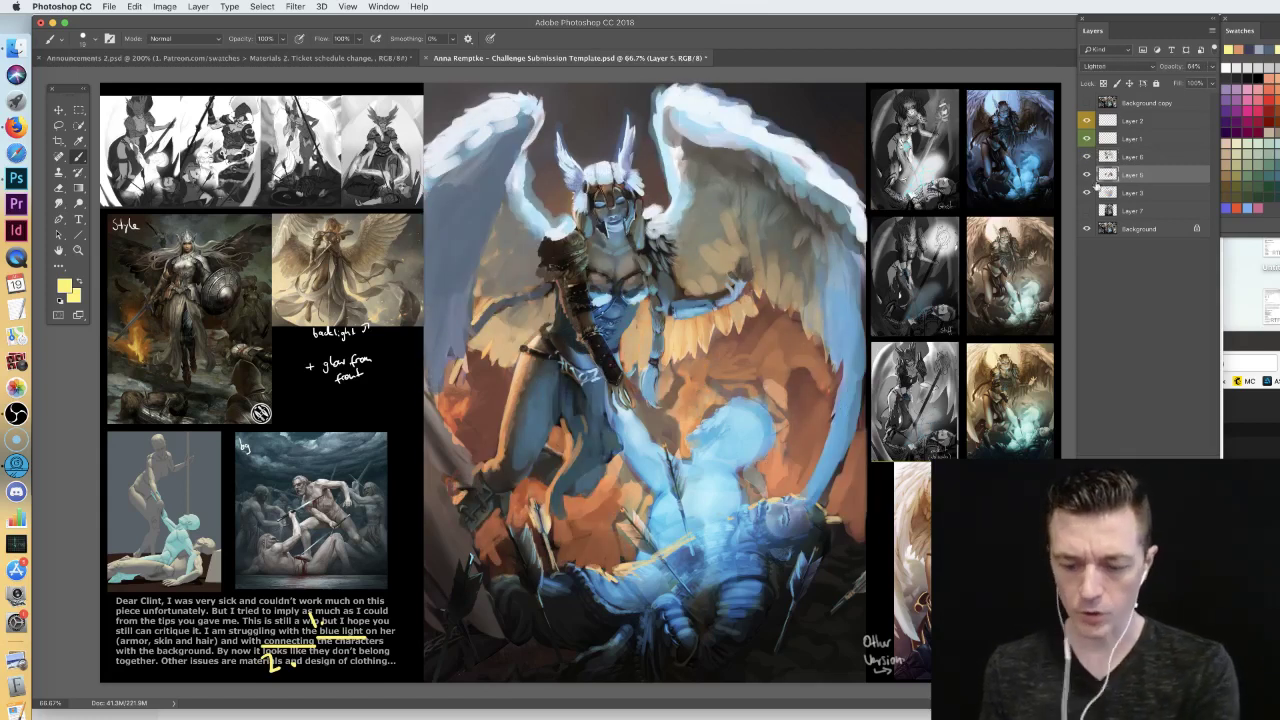
- Examine the valkyrie's torso and the submission's written notes up close, comparing the torso armor with Layer 6 hidden and shown
key("super+plus")
left_click_drag(725, 219, 676, 349)
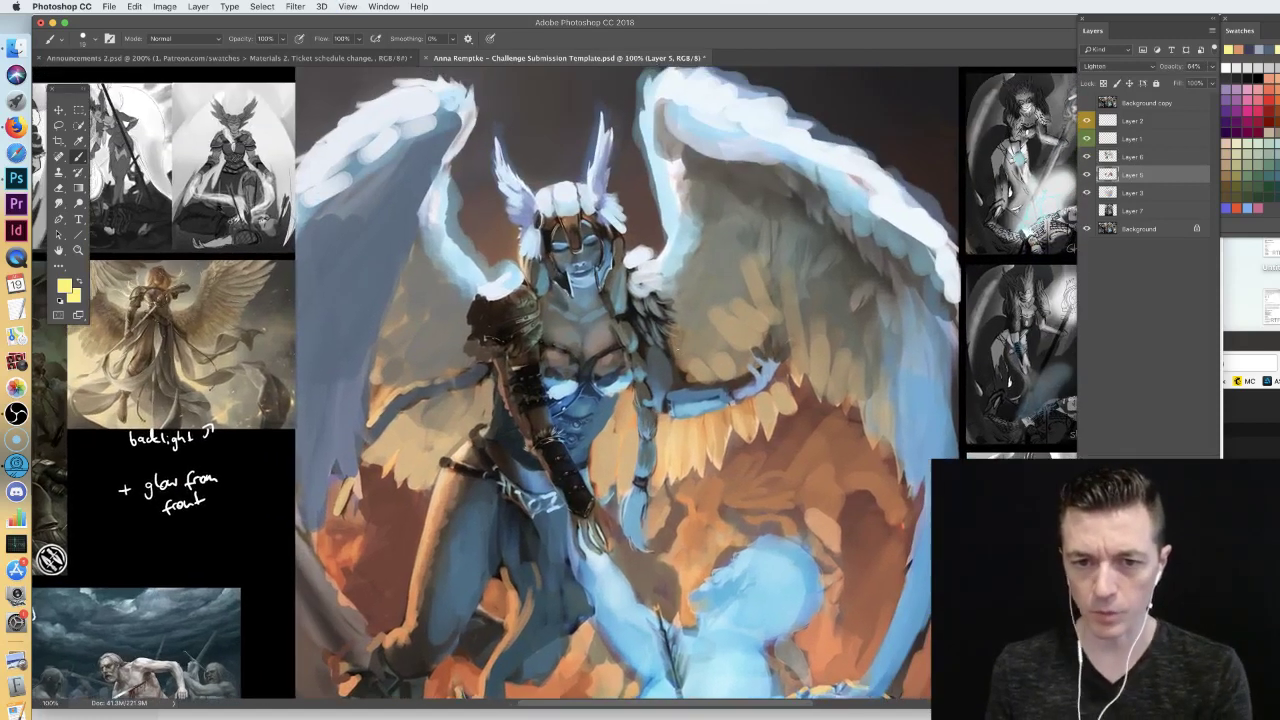
left_click_drag(278, 536, 542, 262)
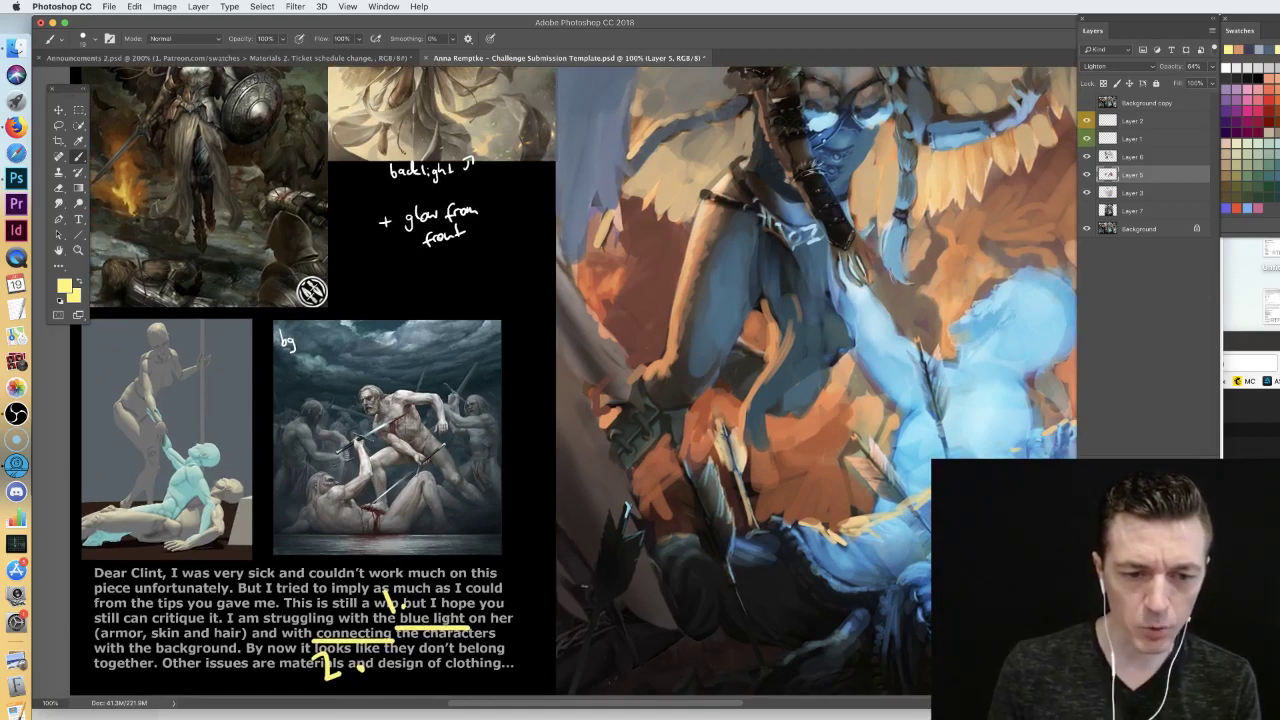
left_click_drag(853, 209, 630, 419)
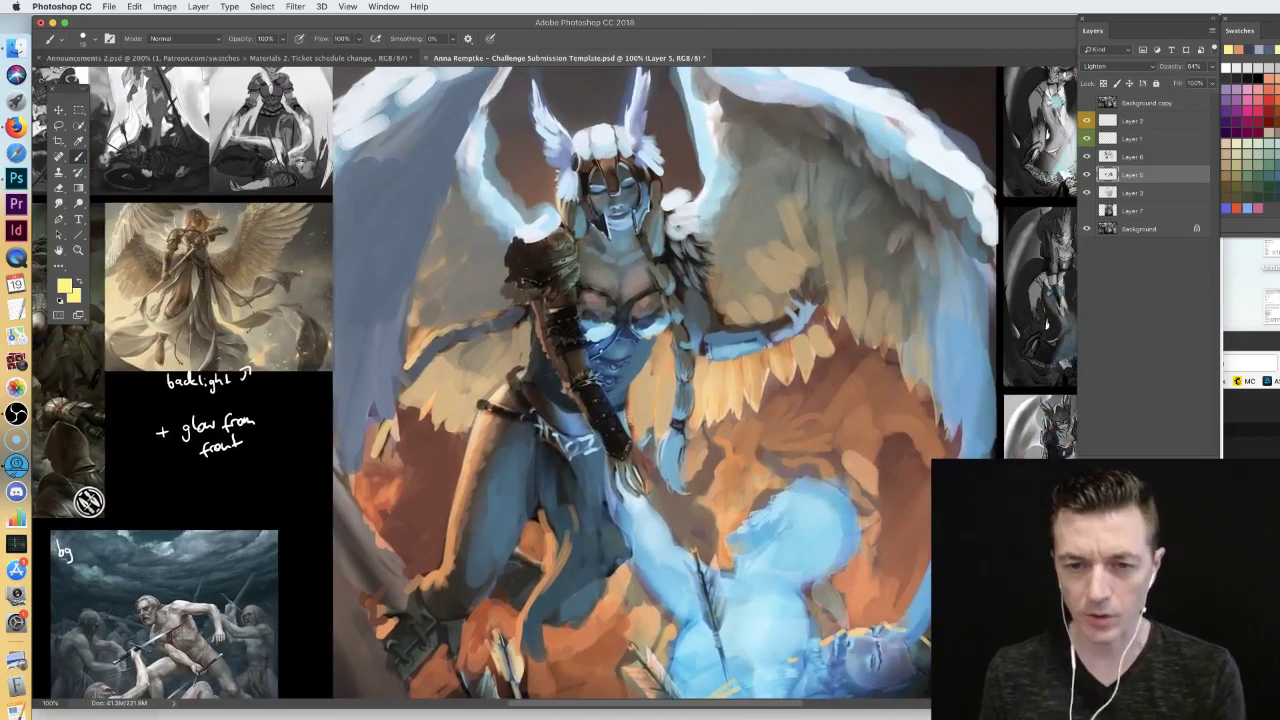
key("super+plus")
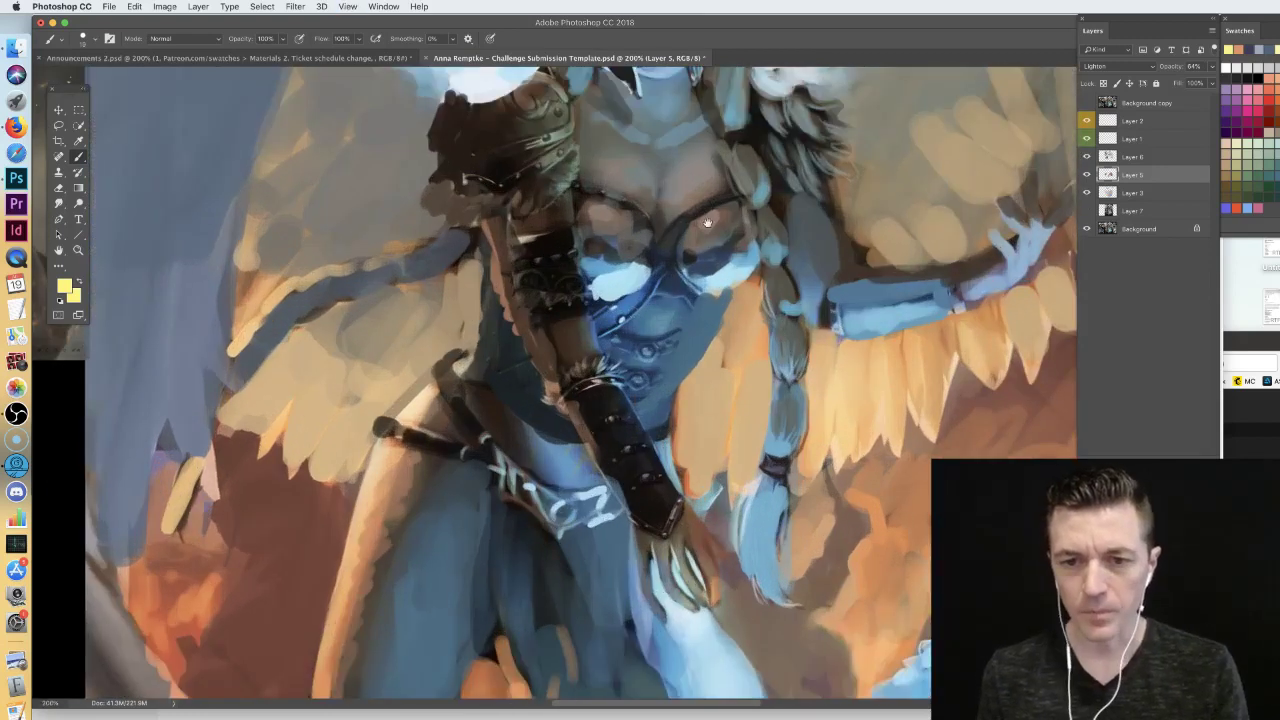
left_click_drag(752, 258, 674, 361)
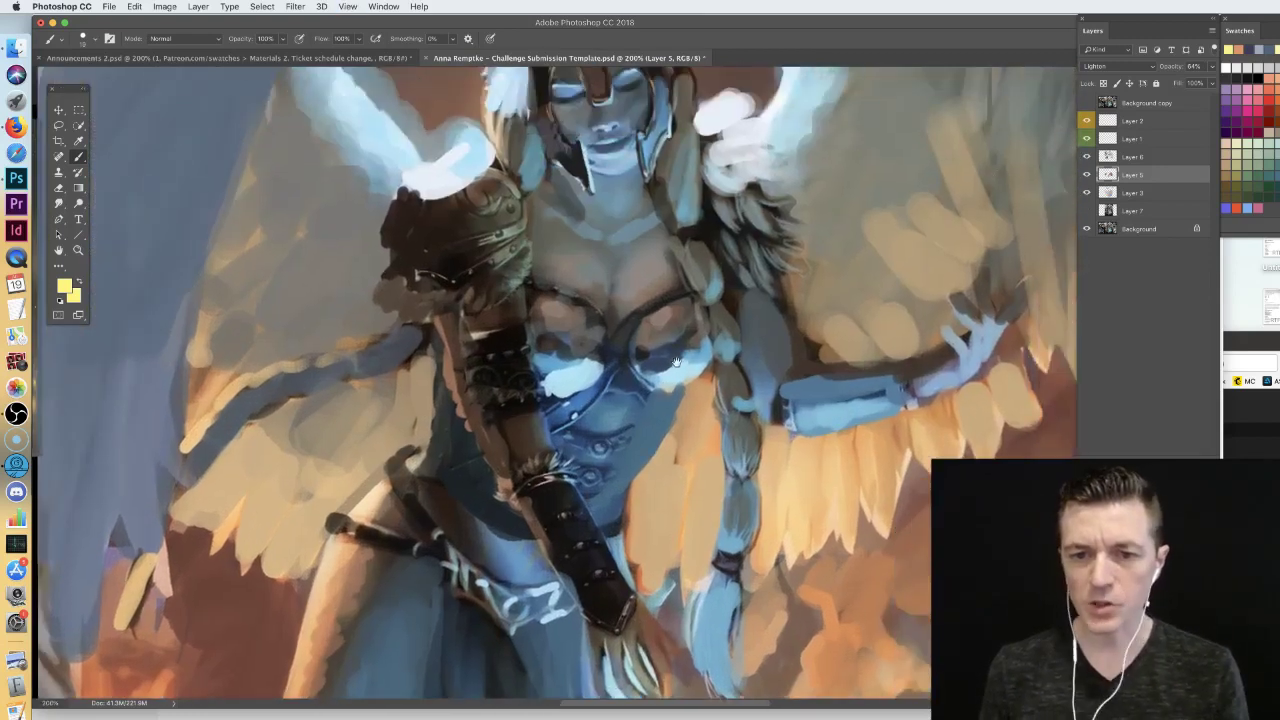
left_click(1088, 157)
left_click(1130, 158)
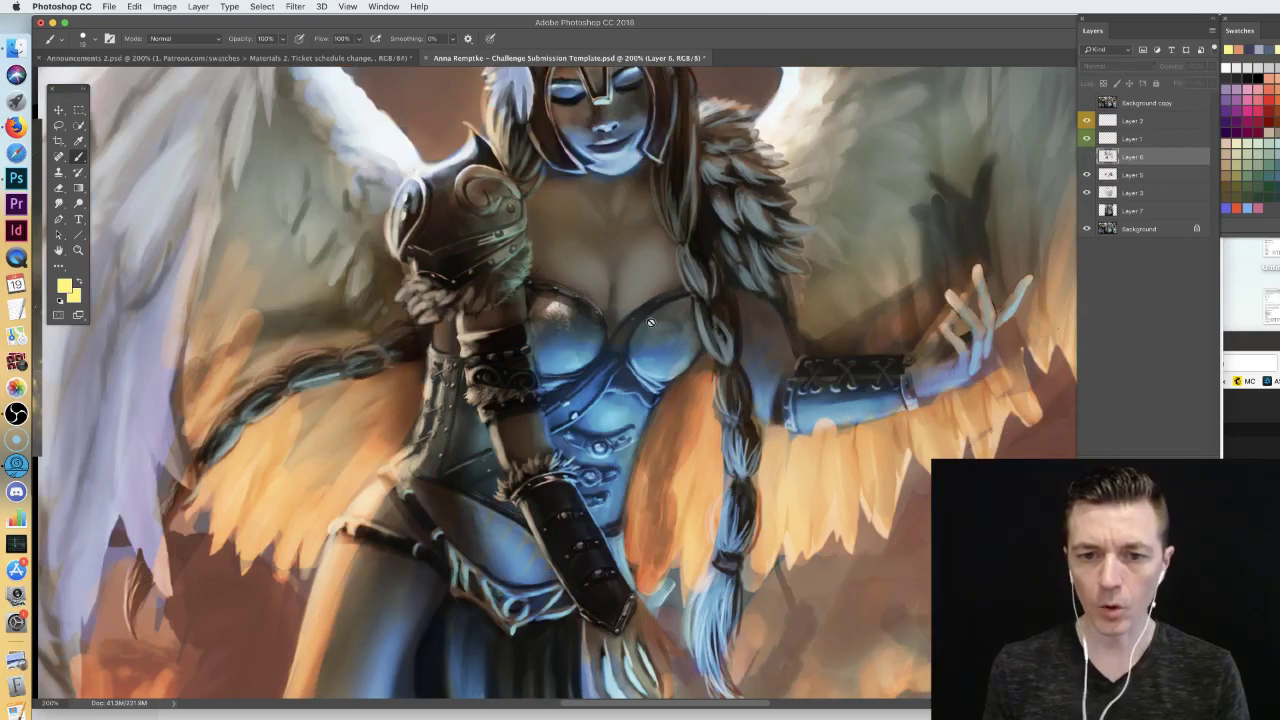
left_click(1087, 157)
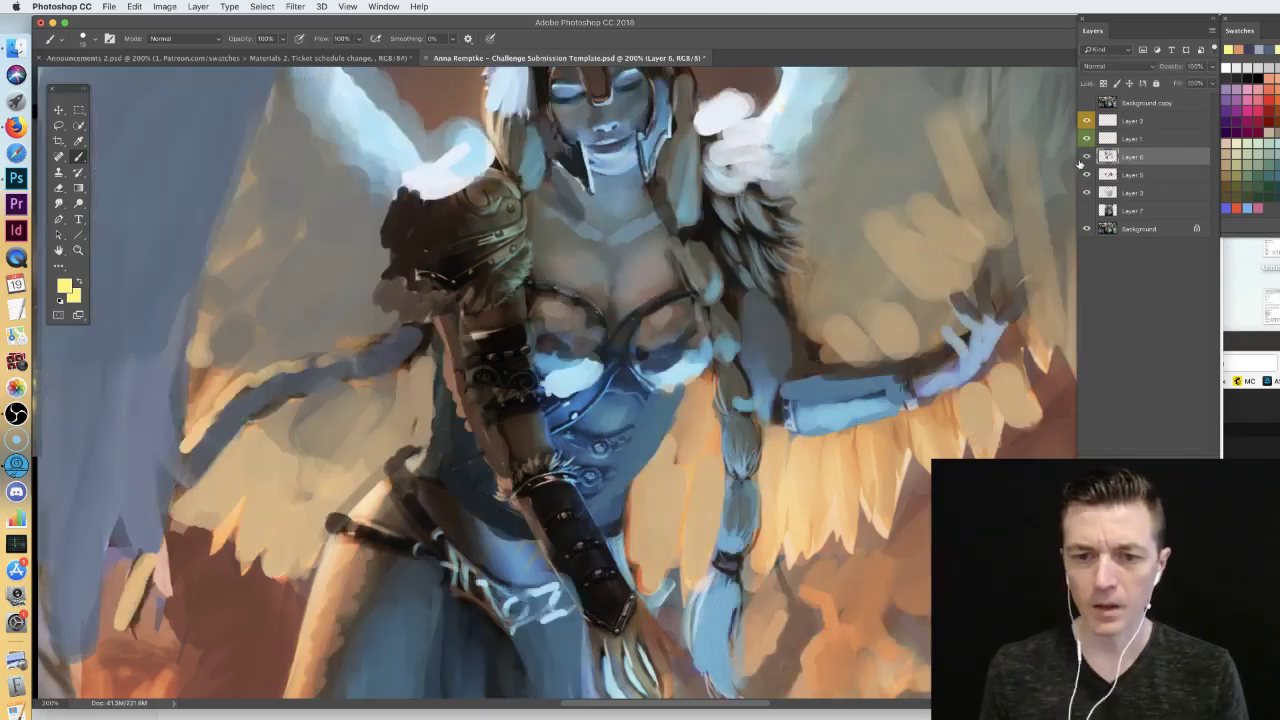
- Hide Layer 6, make Layer 1 active and sample the original breastplate's blue to inspect its lighting
left_click(686, 366, "alt")
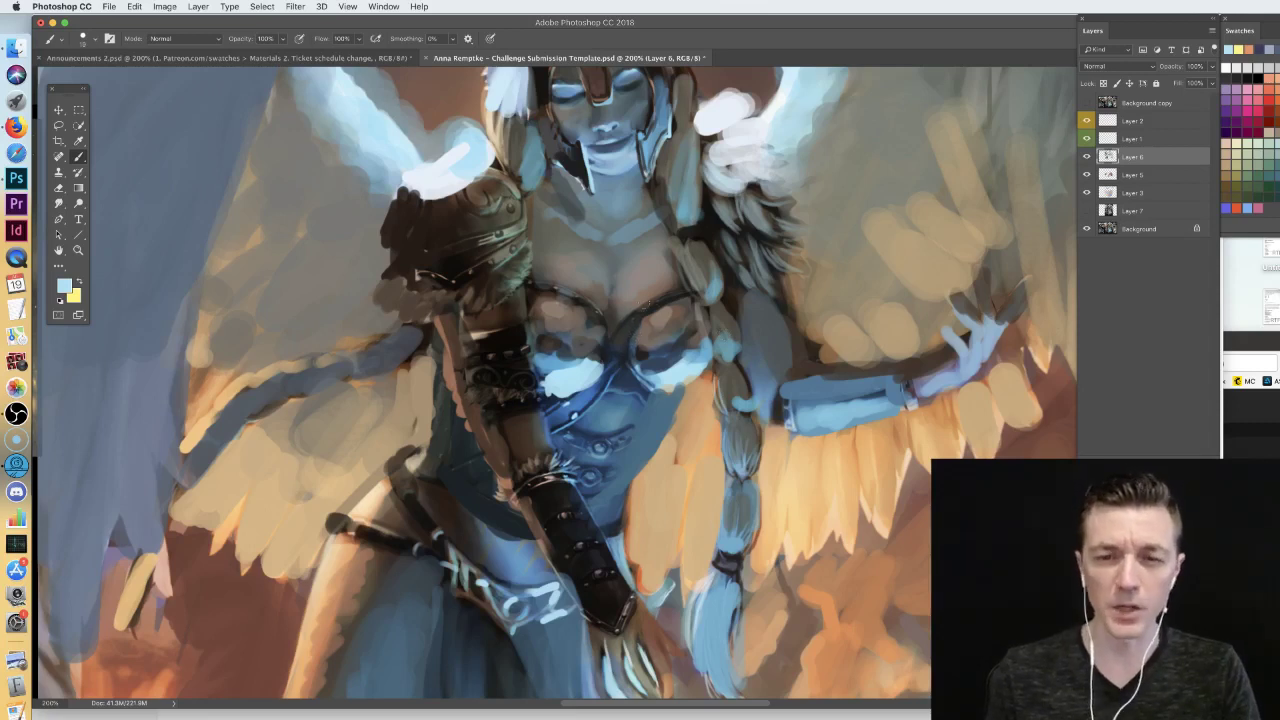
left_click(1087, 156)
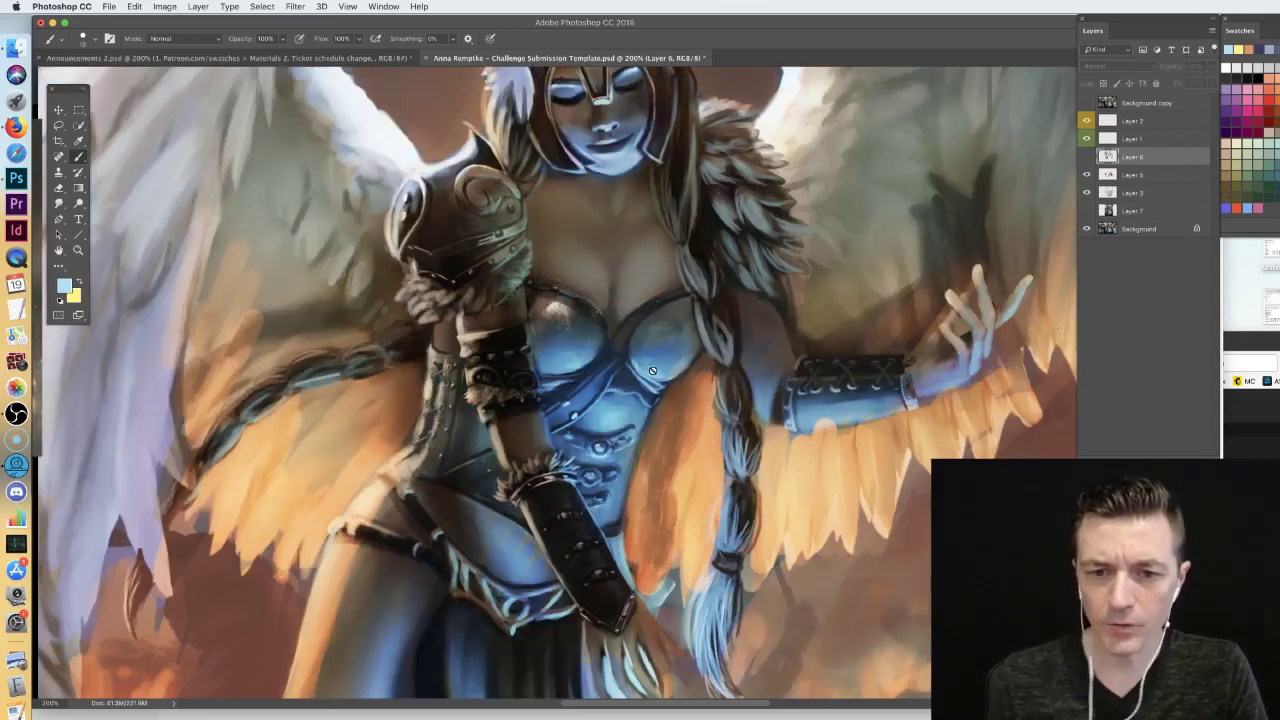
left_click(1132, 139)
right_click(1030, 280)
left_click(1028, 432)
left_click(577, 352)
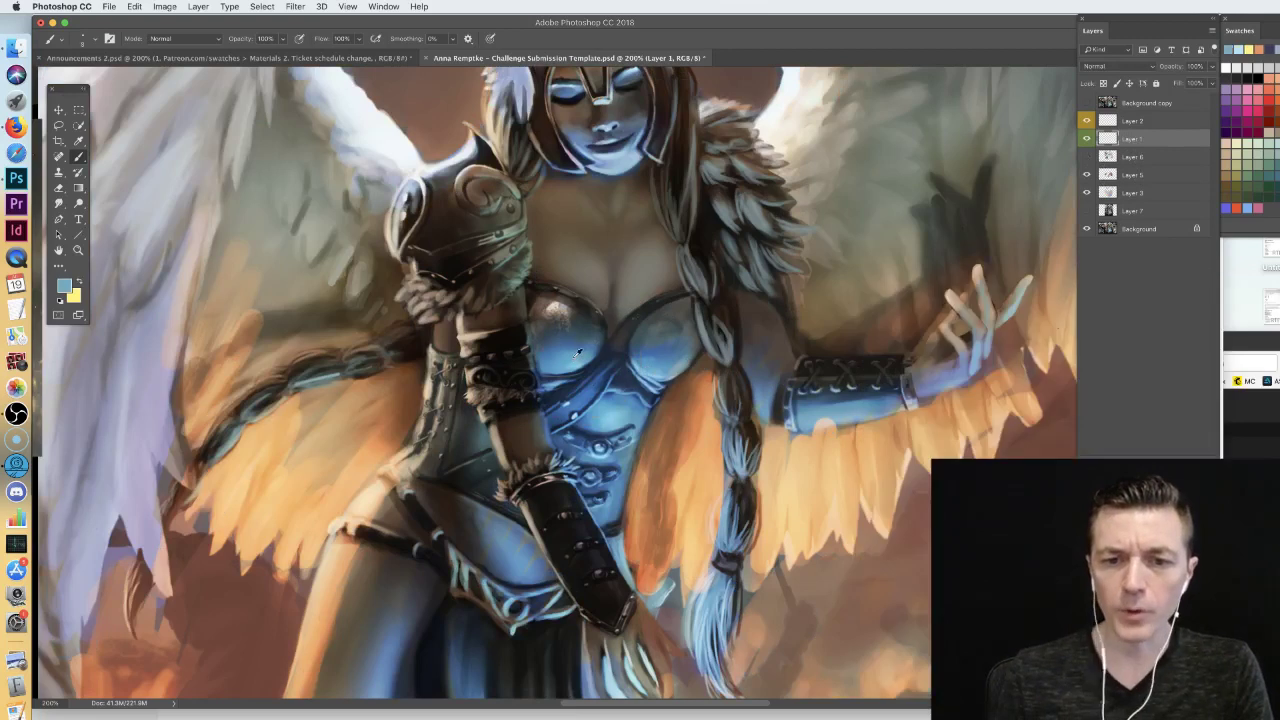
left_click_drag(580, 350, 571, 313)
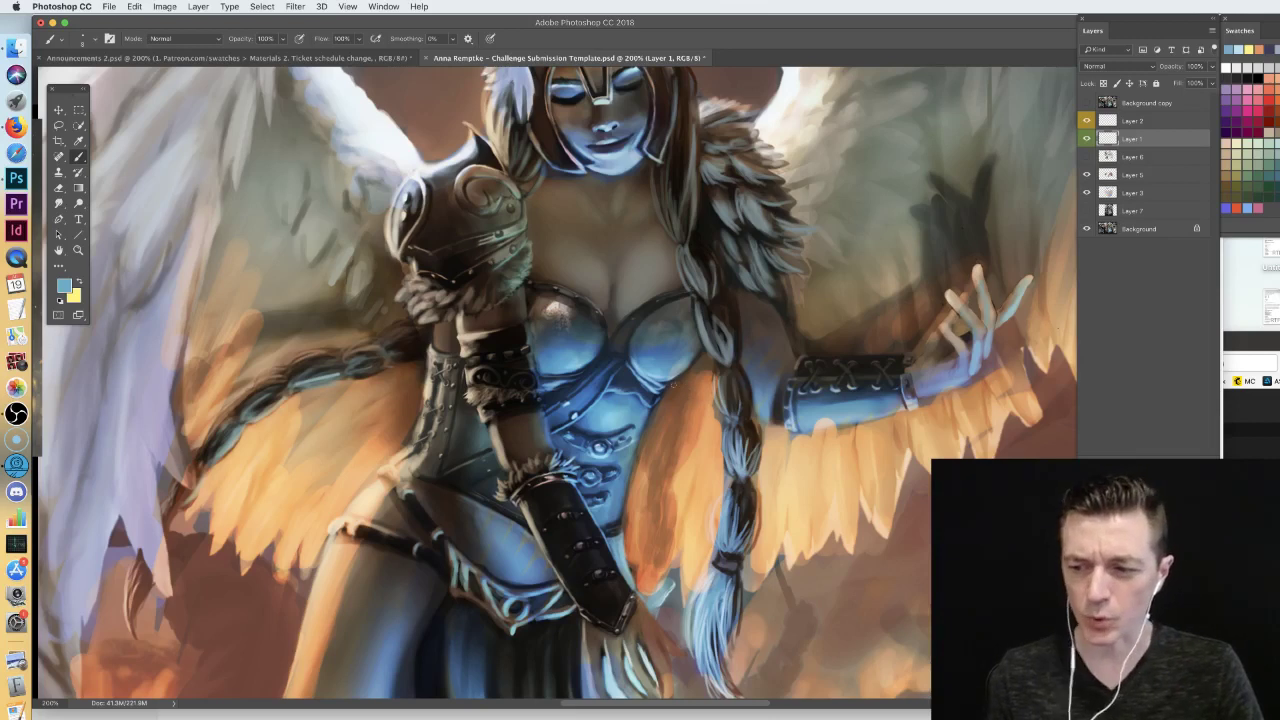
left_click(1087, 174)
key("super+minus")
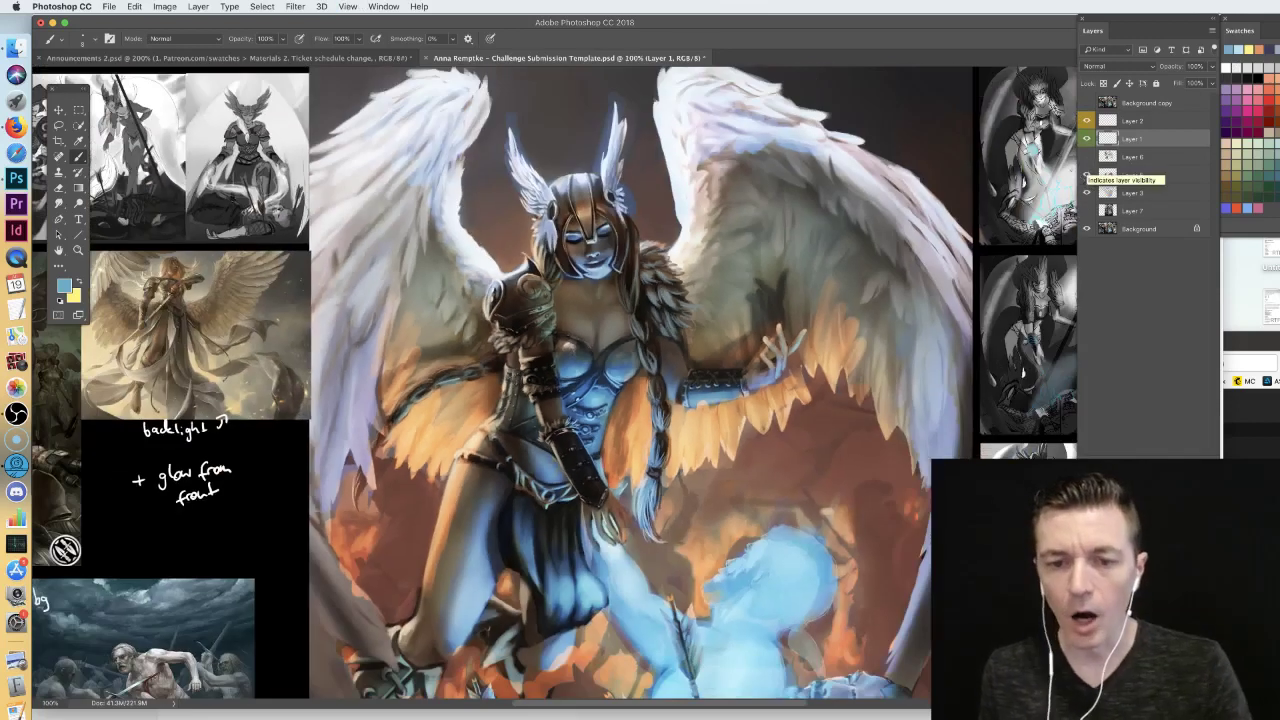
mouse_move(631, 403)
left_mouse_down()
mouse_move(598, 202)
mouse_move(653, 313)
left_mouse_up()
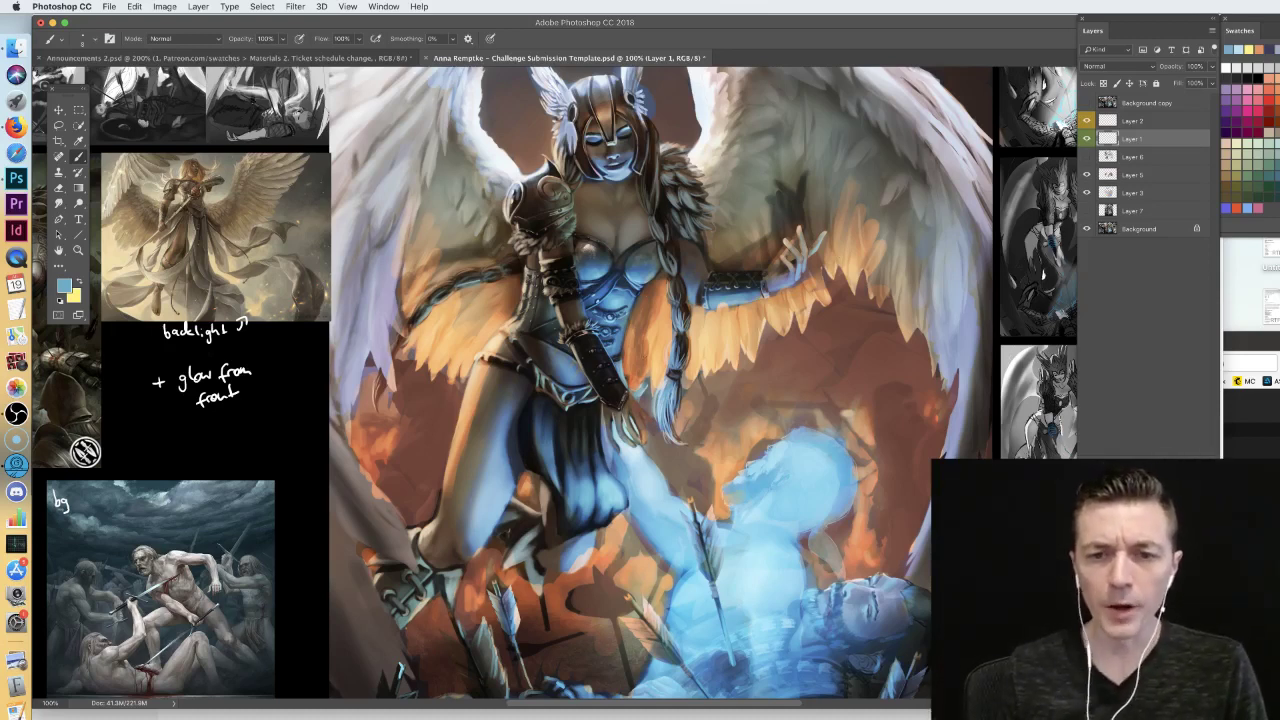
- Show Layer 6 again as the active layer and adjust the brush size for marking the torso armor
left_click(1087, 156)
left_click(1132, 156)
key("super+plus")
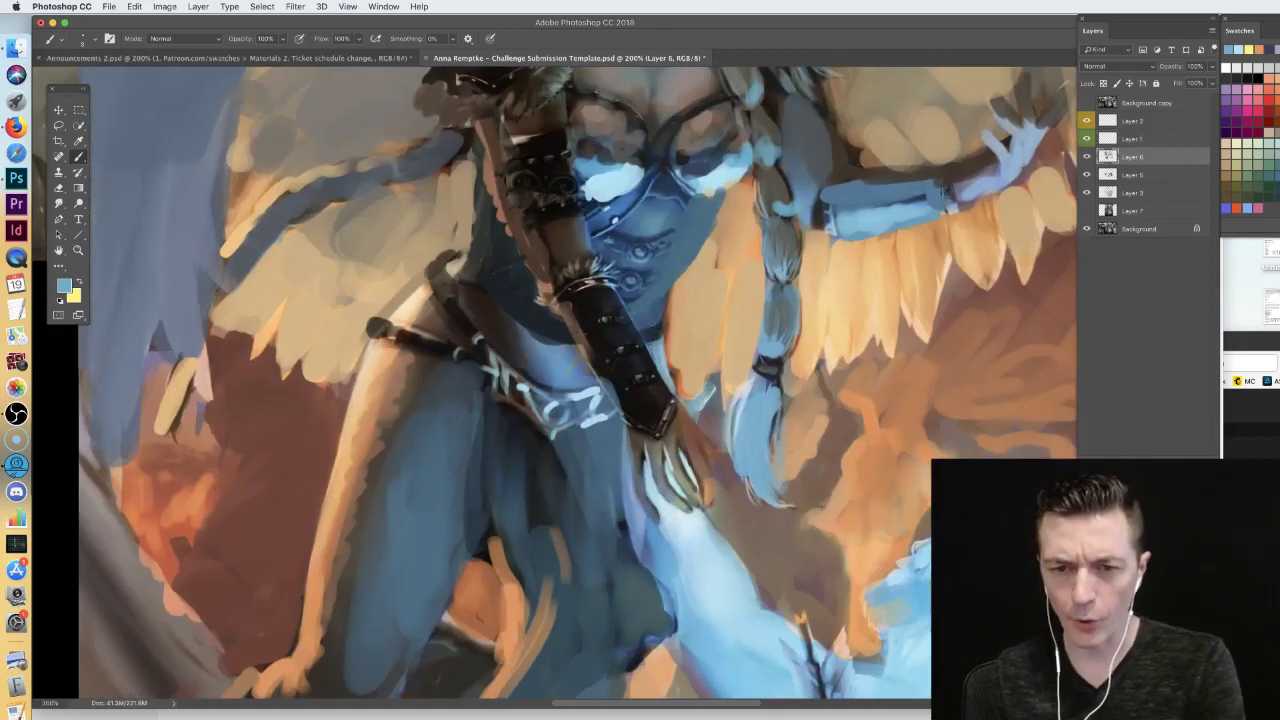
left_click_drag(691, 211, 665, 398)
right_click(738, 369)
left_click_drag(768, 381, 766, 381)
key("Return")
- Try brush strokes on the breastplate, sampling its dark blue and gray tones and undoing each stroke
left_click_drag(686, 336, 651, 349)
key("super+alt+z")
left_click(630, 333, "alt")
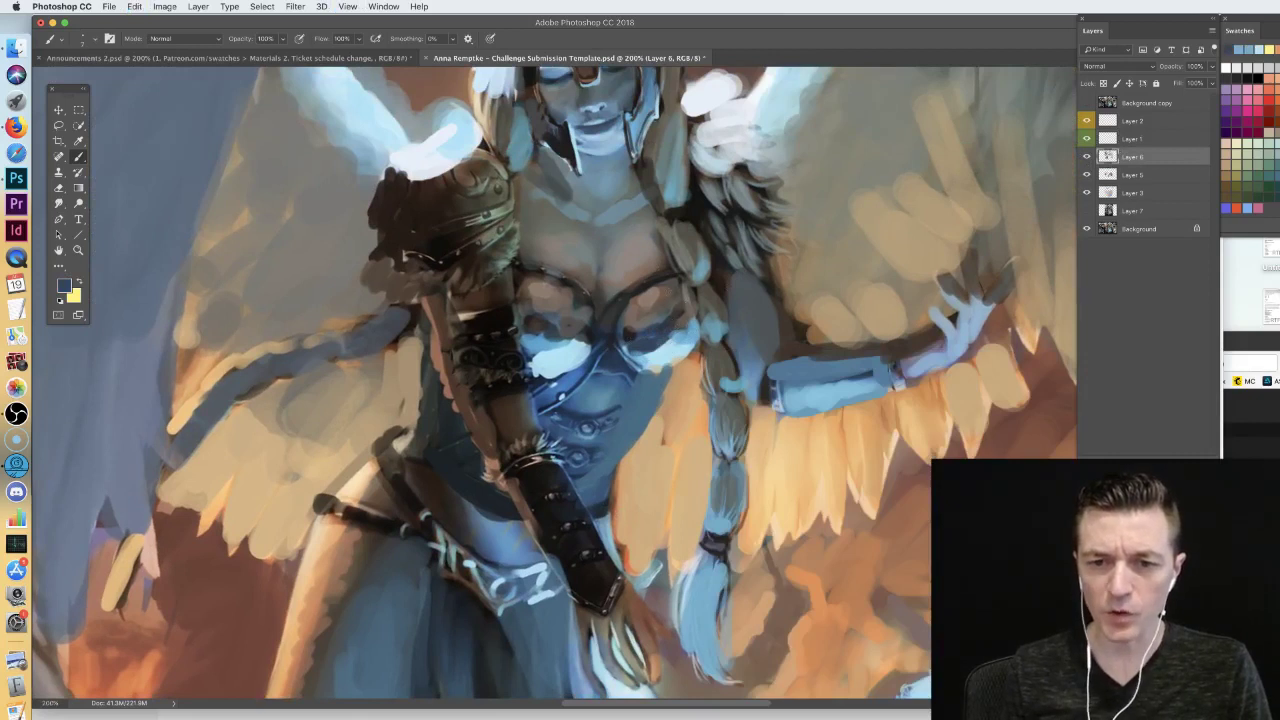
left_click(655, 297, "alt")
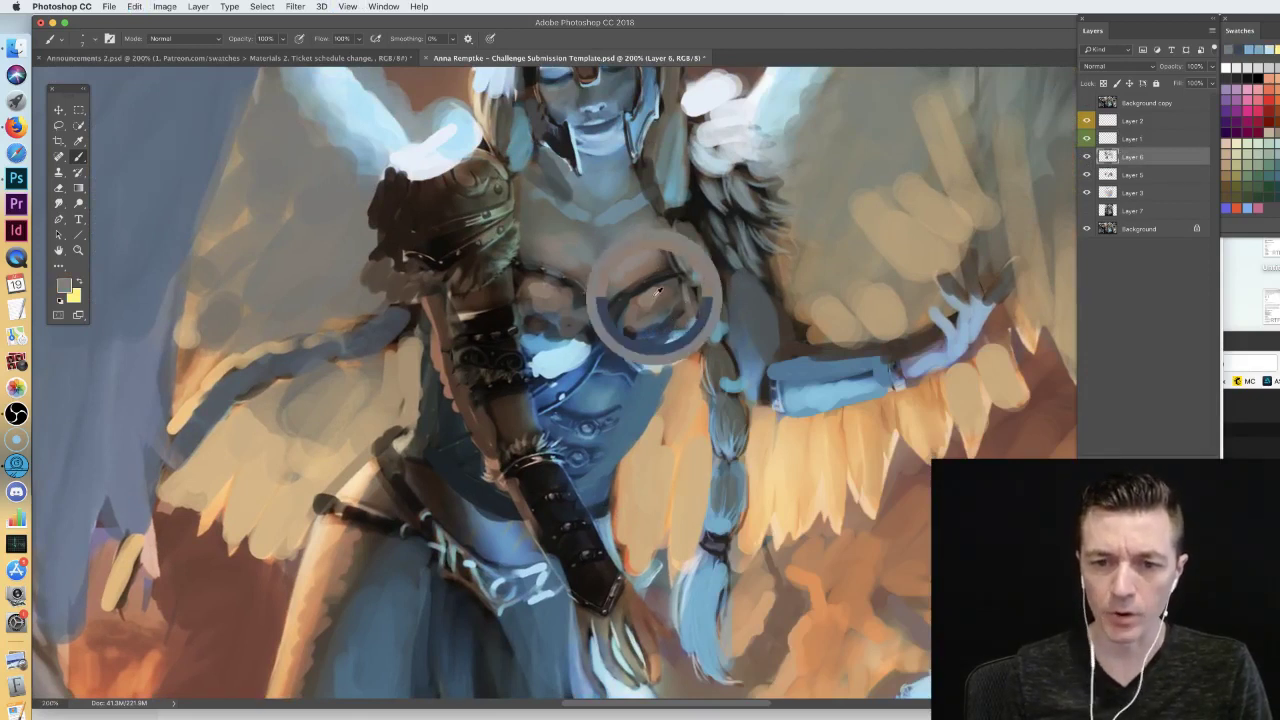
mouse_move(667, 281)
left_mouse_down()
mouse_move(640, 290)
mouse_move(669, 336)
mouse_move(635, 487)
mouse_move(629, 243)
left_mouse_up()
key("super+alt+z")
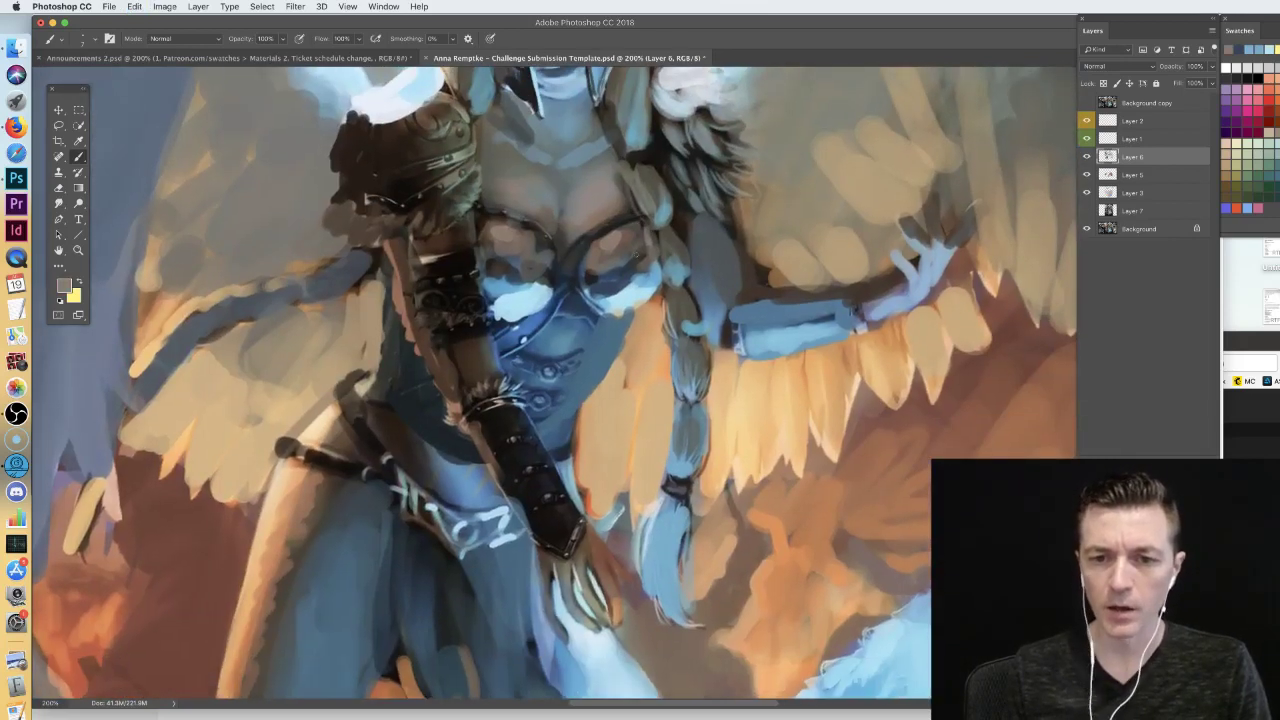
- Draw a light blue arrow from the breastplate's highlight down toward the braid and undo its strokes
left_click(641, 293, "alt")
left_click_drag(638, 307, 682, 402)
left_click_drag(626, 371, 681, 402)
left_click_drag(683, 356, 667, 408)
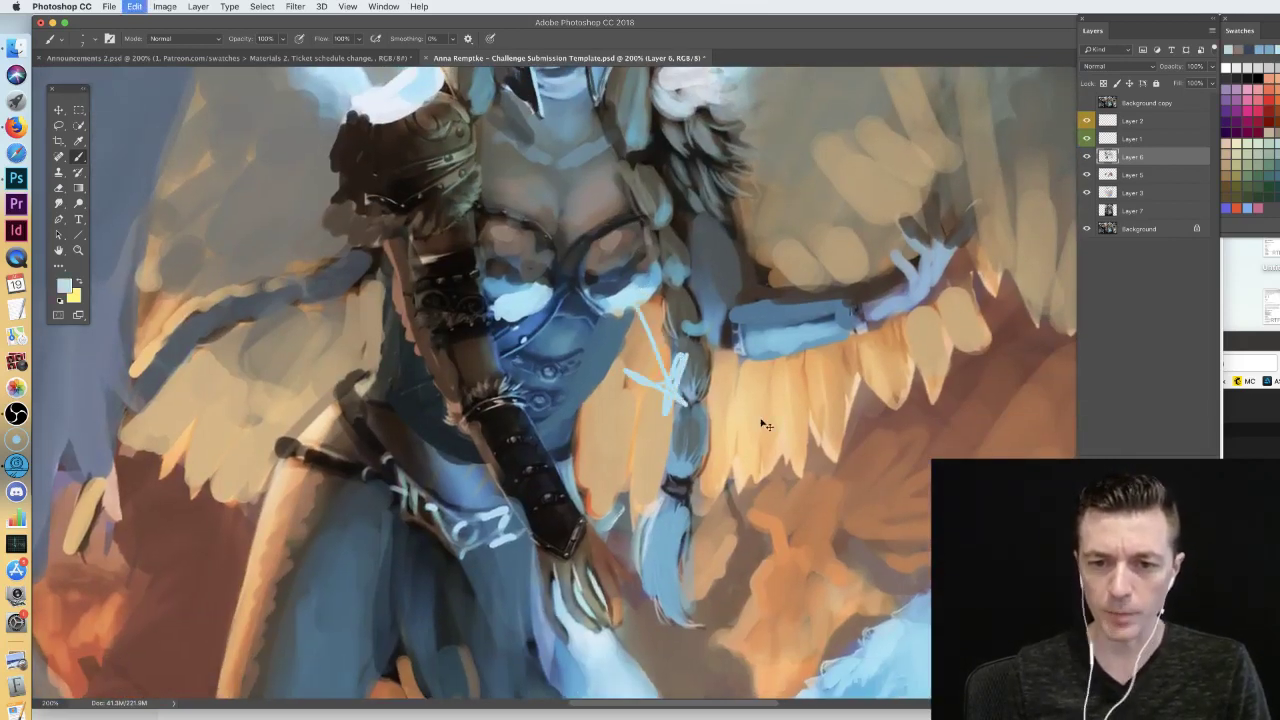
key("super+alt+z")
key("super+alt+z")
key("super+alt+z")
- Sample the dark blue, gray and lighter blue tones on the painted-over breastplate to compare its reflections
left_click(630, 272, "alt")
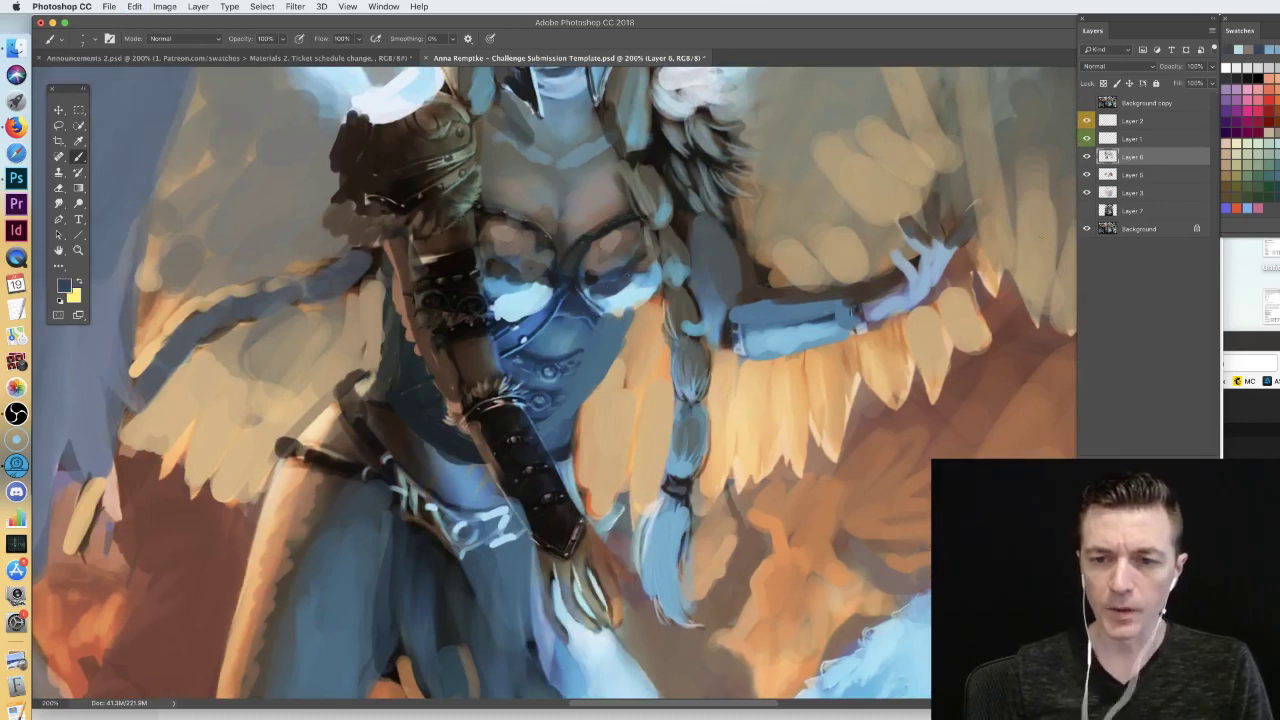
key("super+shift+z")
key("super+shift+z")
key("super+shift+z")
key("super+minus")
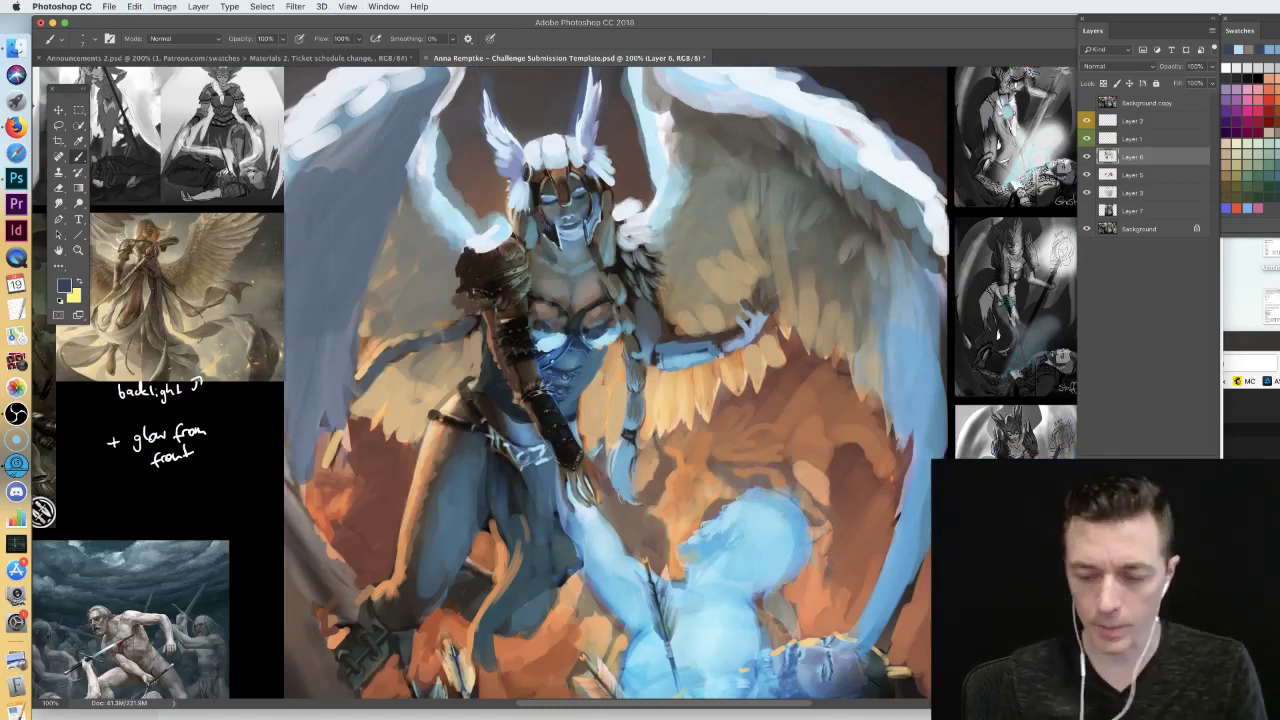
key("super+plus")
left_click_drag(681, 270, 661, 392)
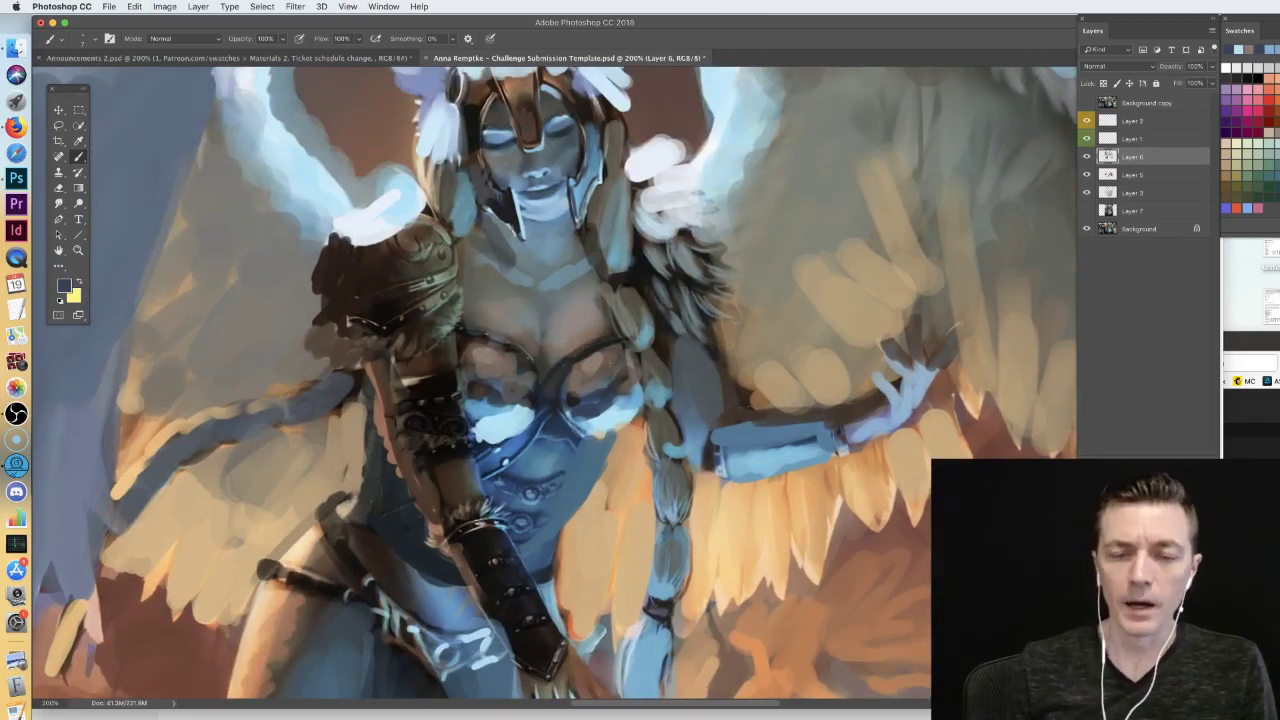
left_click(598, 366, "alt")
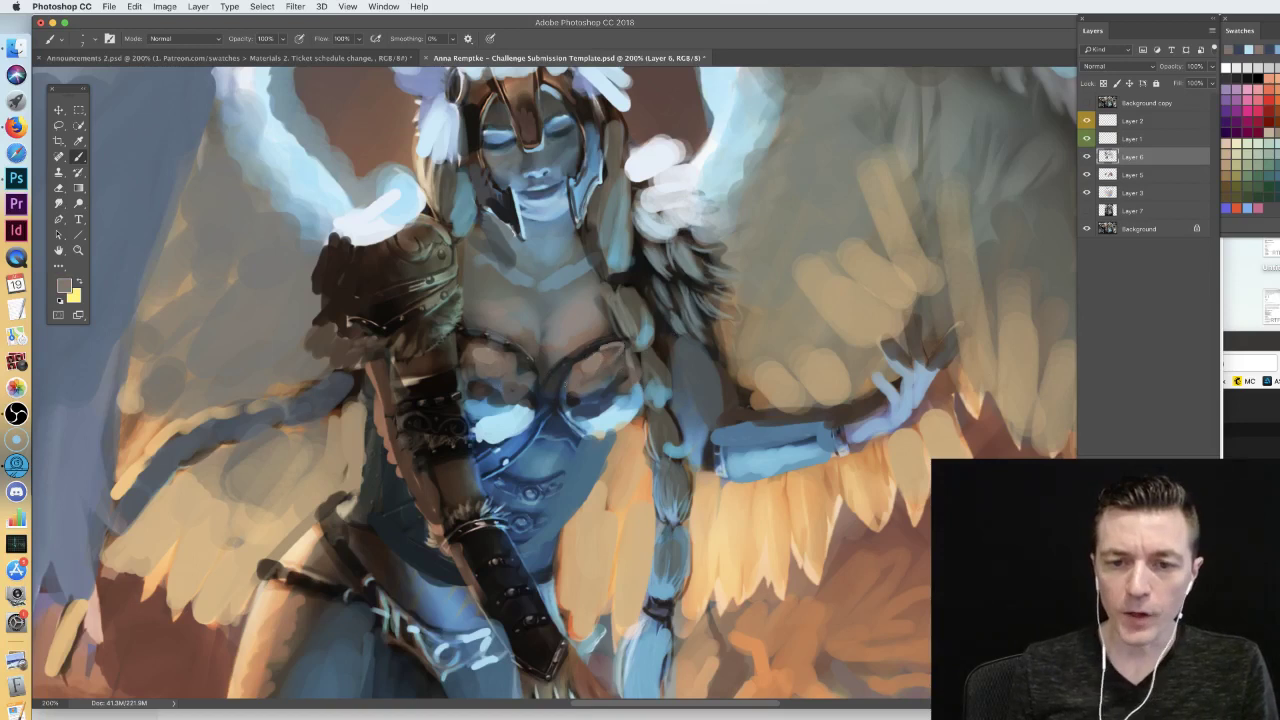
left_click(628, 408, "alt")
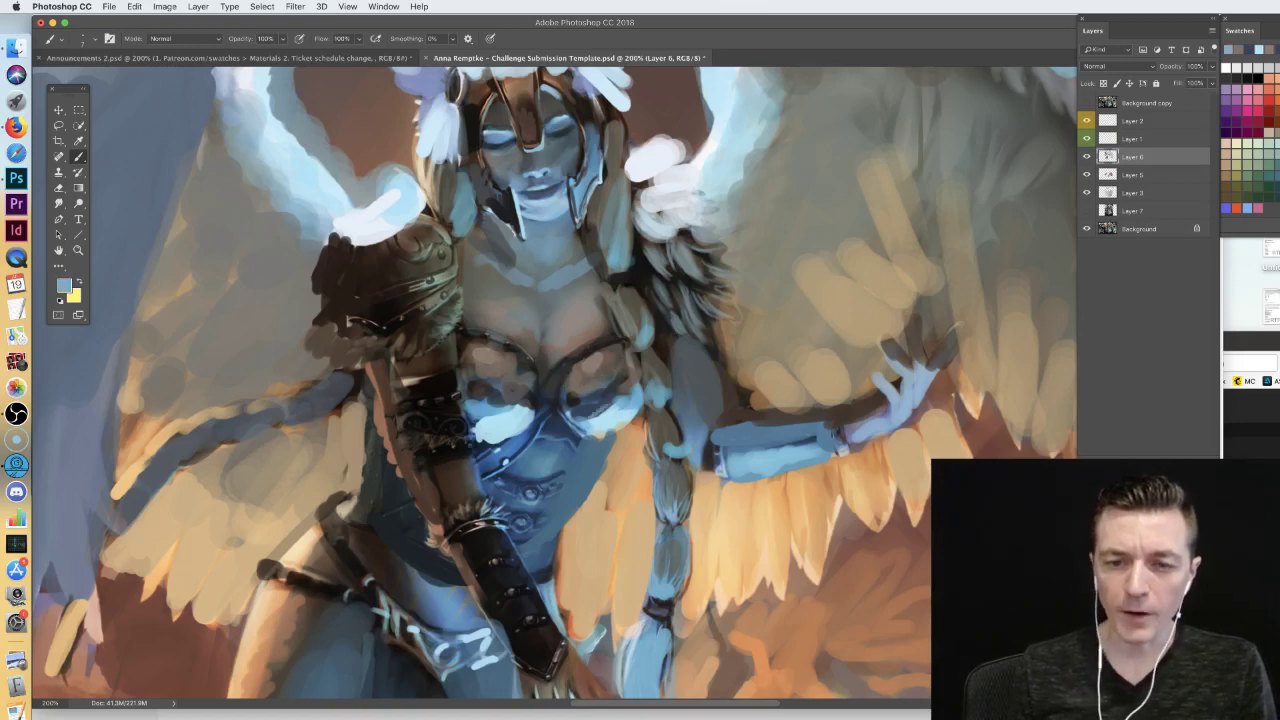
- Compare the painting with Layer 6 hidden and shown, and make Layer 5 the active layer
key("super+minus")
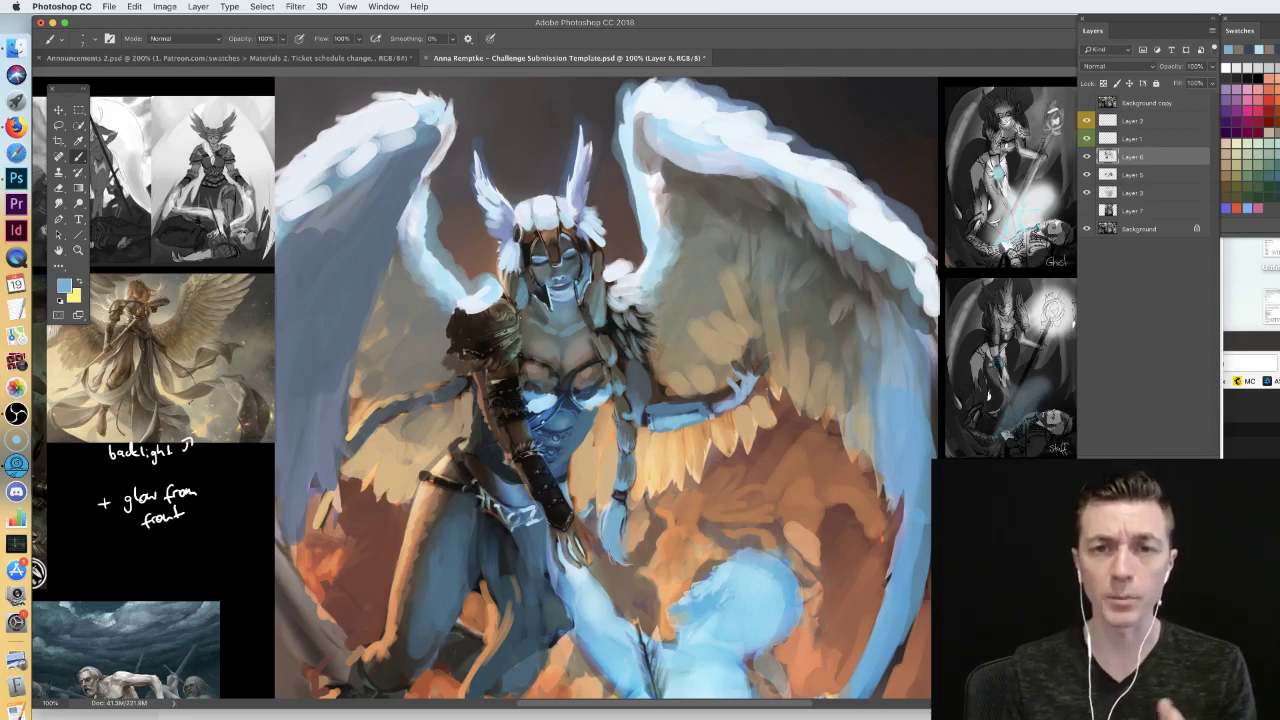
key("ctrl+minus")
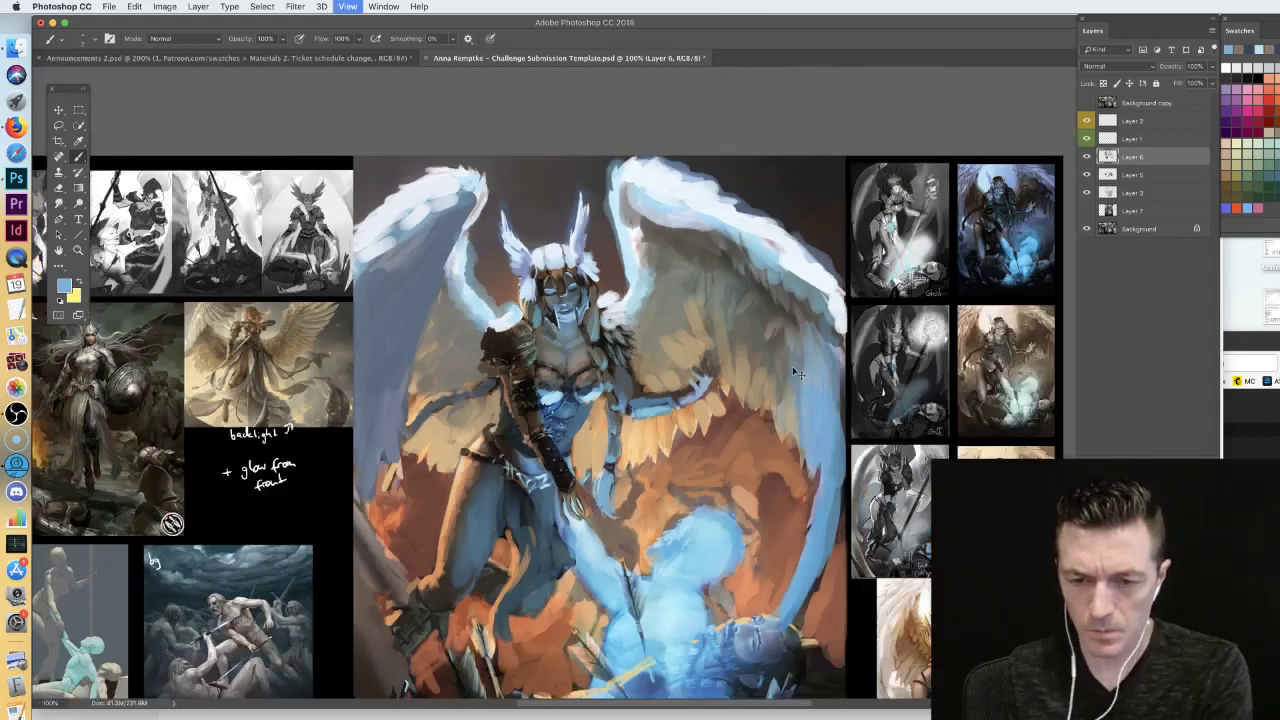
left_click(1085, 161)
left_click(1085, 161)
left_click(1128, 170)
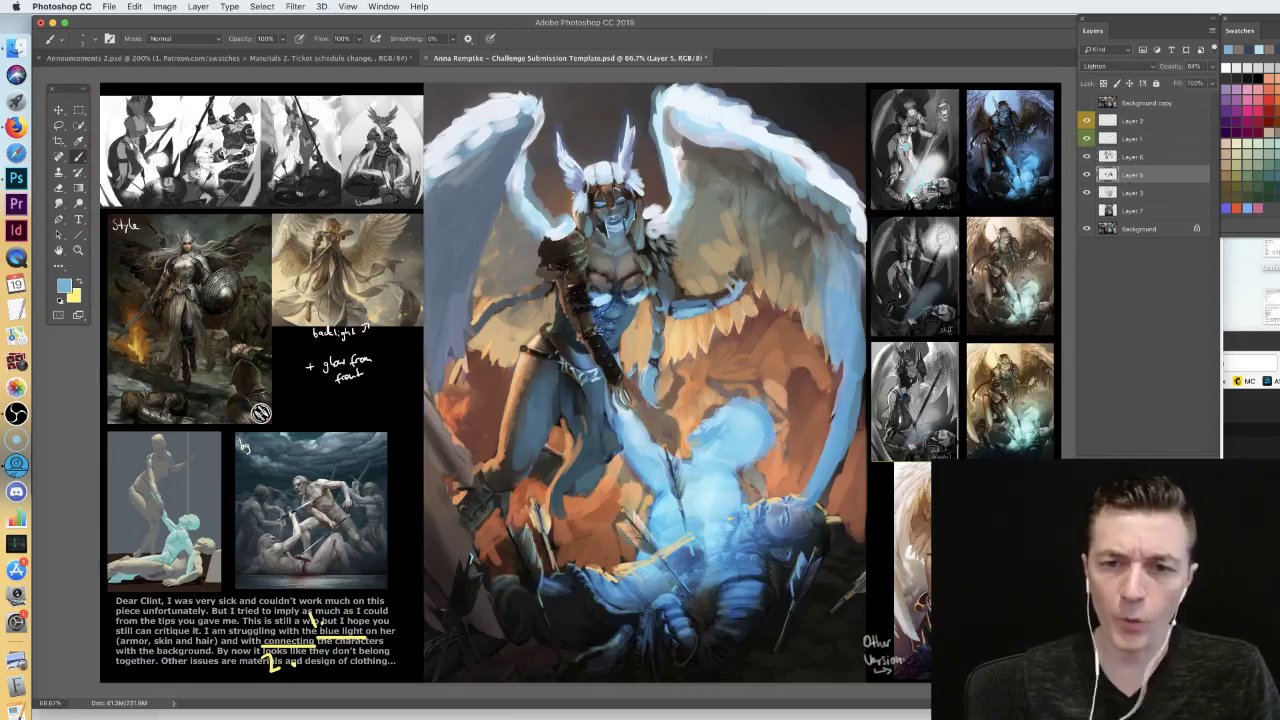
- Adjust the brush size and try a light blue stroke on the glowing spirit's head
right_click(685, 274)
left_click(766, 300)
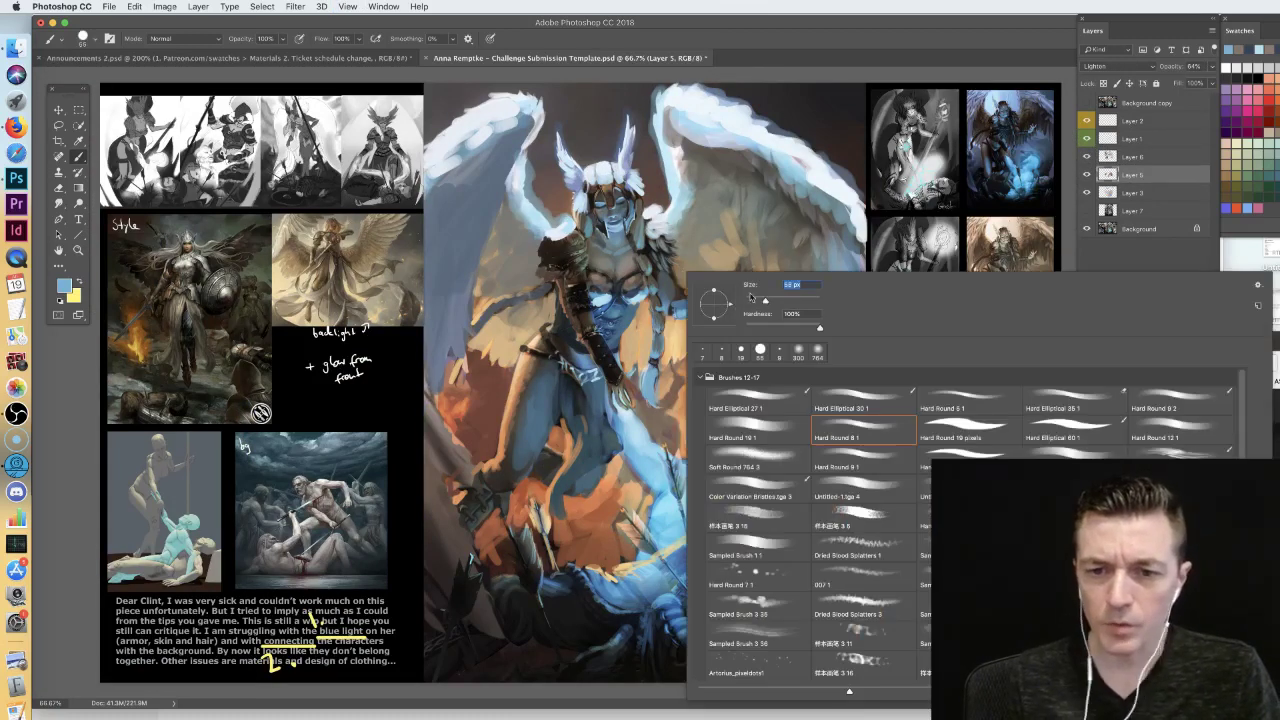
left_click(655, 376)
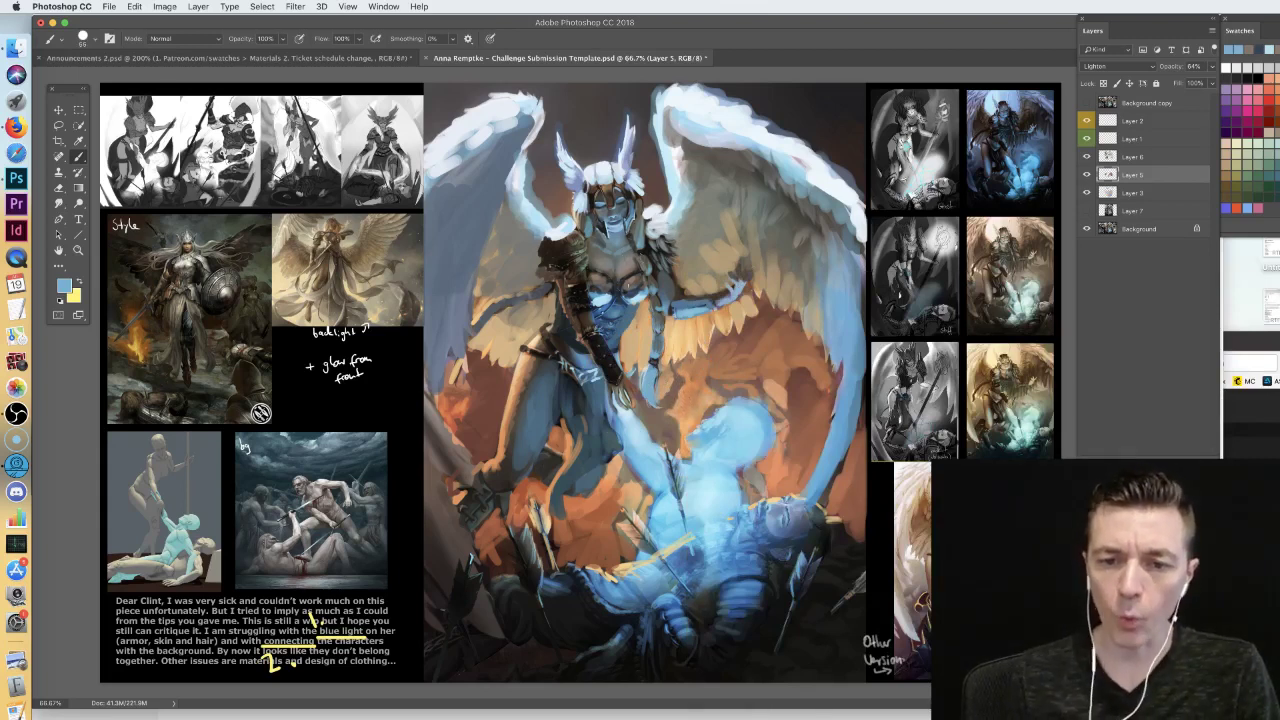
left_click_drag(731, 424, 715, 450)
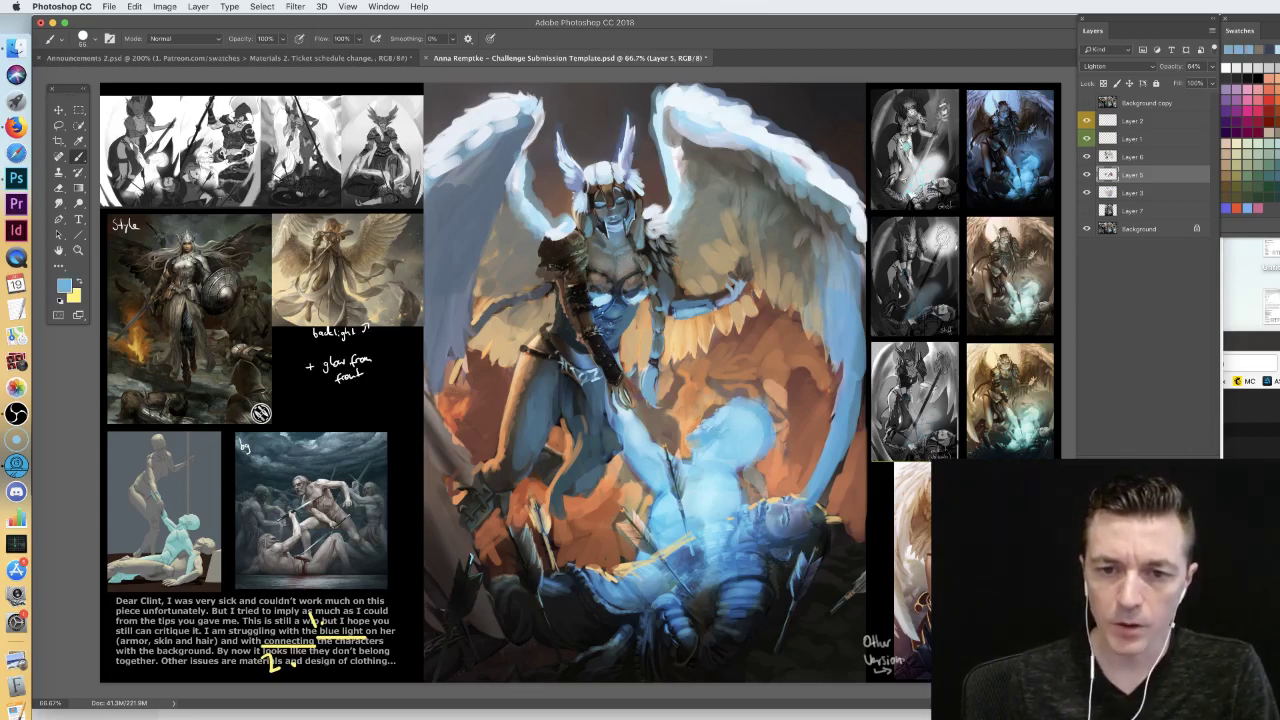
- On Layer 1, paint gray and blue comparison swatches above the valkyrie's wing using tones sampled from the artwork
left_click(1138, 139)
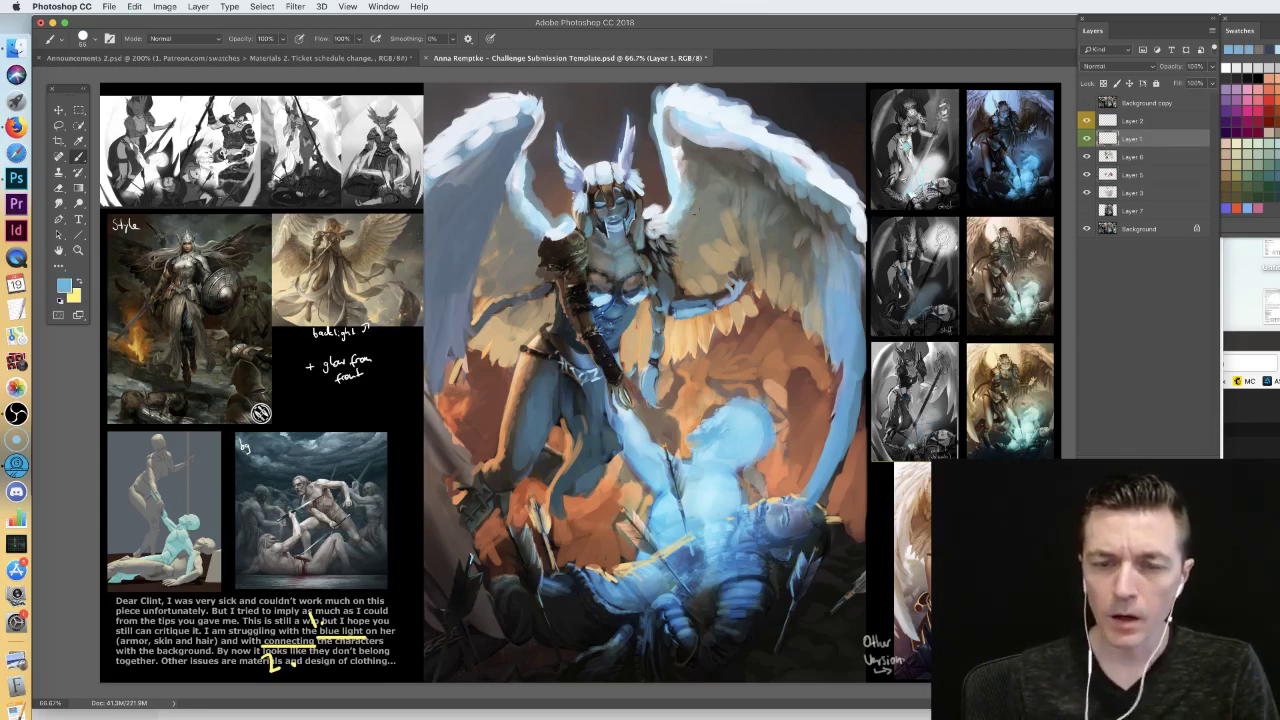
left_click(709, 364, "alt")
mouse_move(797, 114)
left_mouse_down()
mouse_move(800, 124)
mouse_move(808, 96)
mouse_move(820, 130)
mouse_move(837, 104)
mouse_move(862, 136)
left_mouse_up()
left_click(849, 427, "alt")
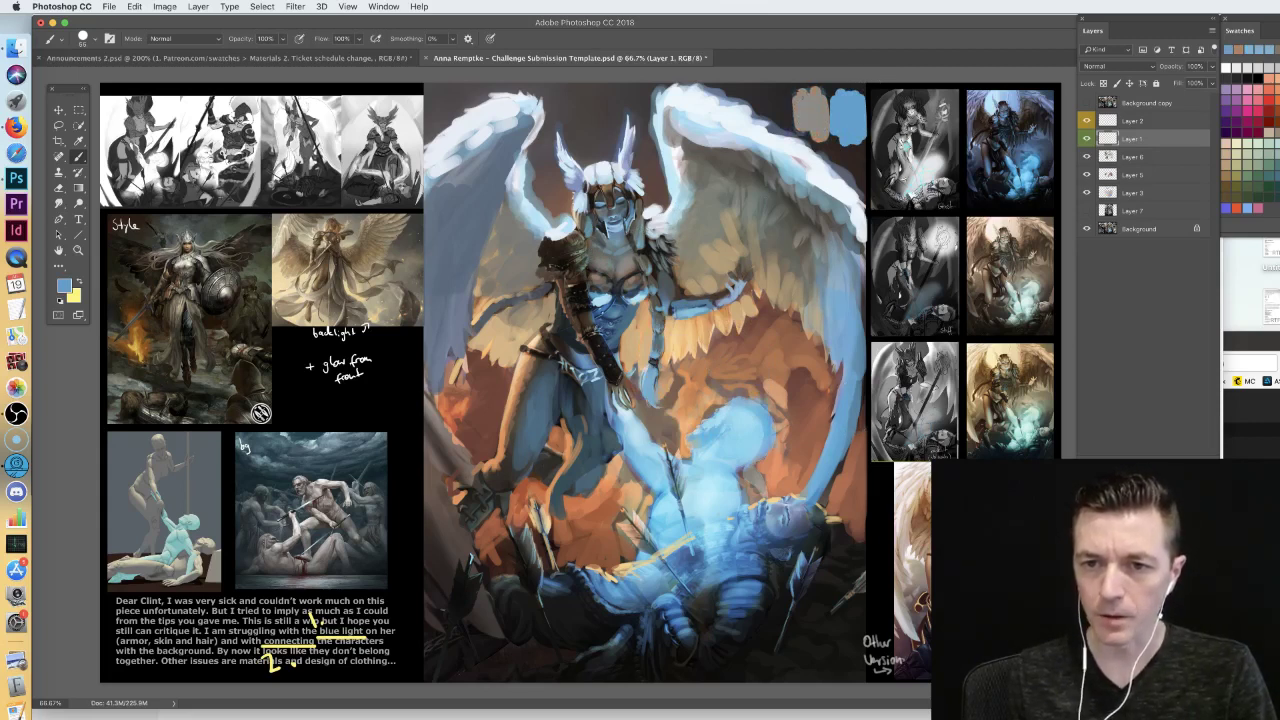
left_click(818, 96, "alt")
mouse_move(792, 90)
left_mouse_down()
mouse_move(770, 104)
mouse_move(790, 118)
left_mouse_up()
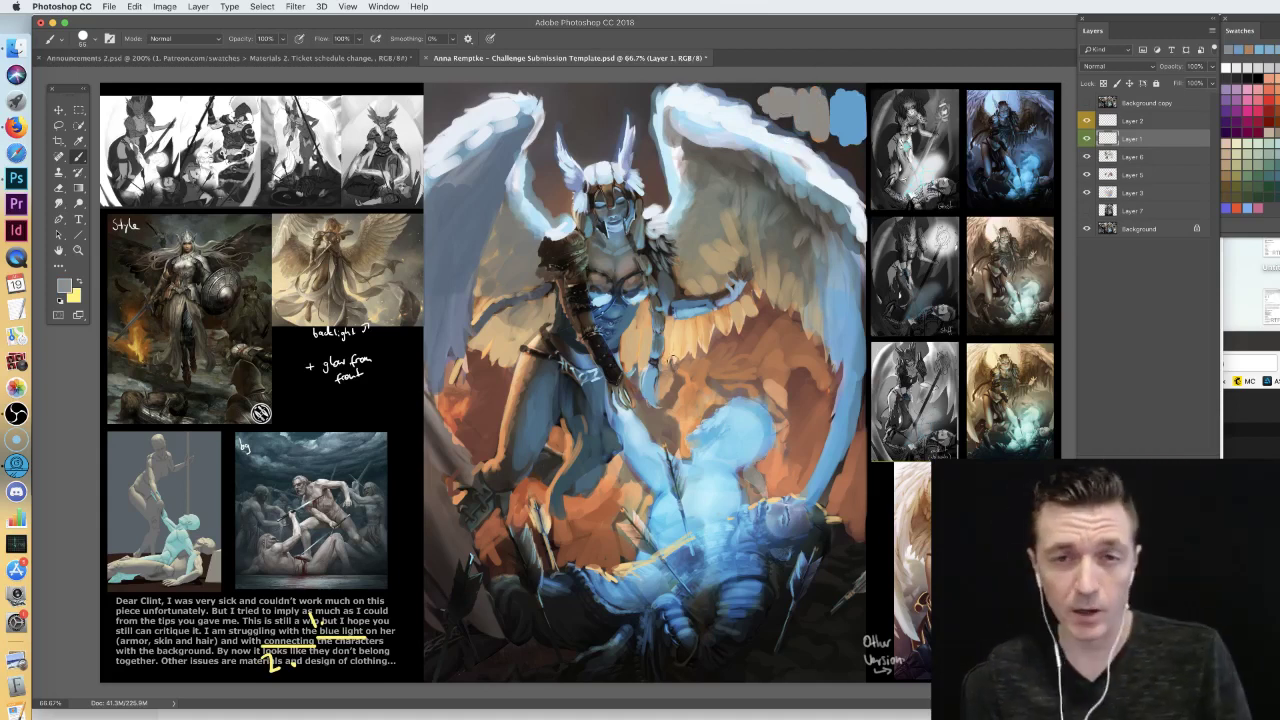
- Reduce the brush size and sample light blue from the glowing spirit
right_click(740, 258)
left_click_drag(756, 247, 751, 247)
key("Return")
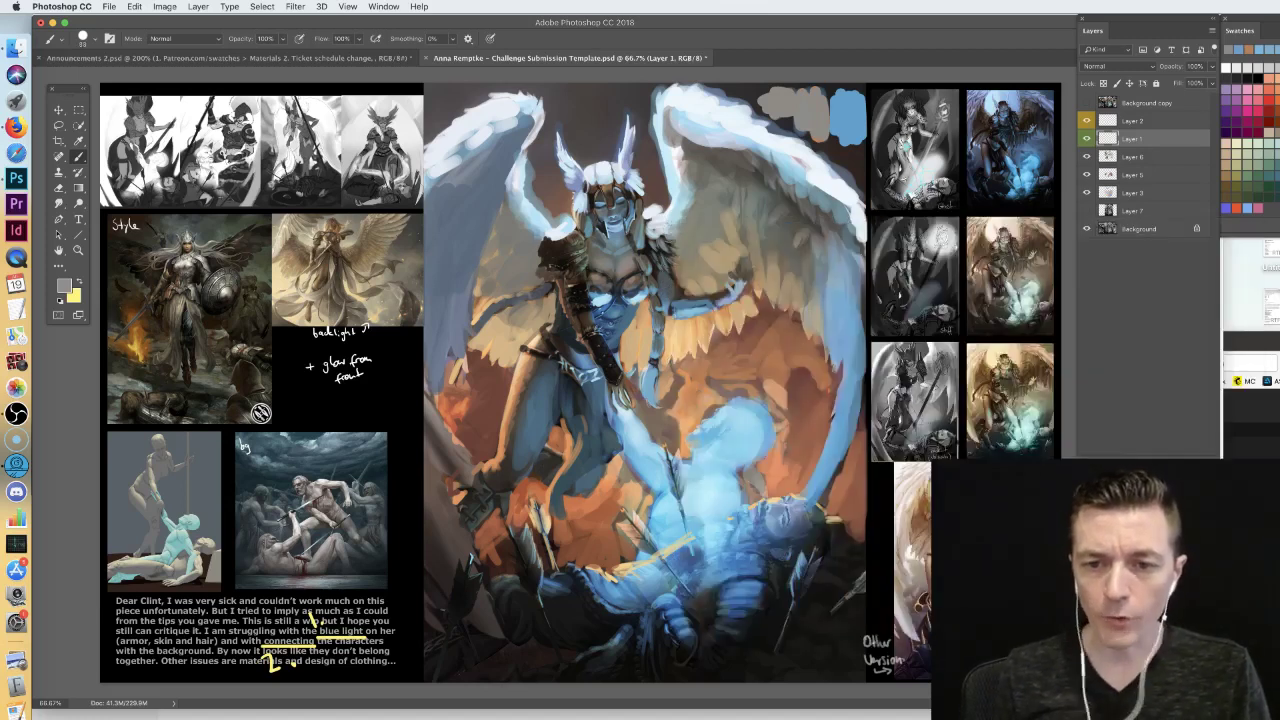
left_click(765, 442, "alt")
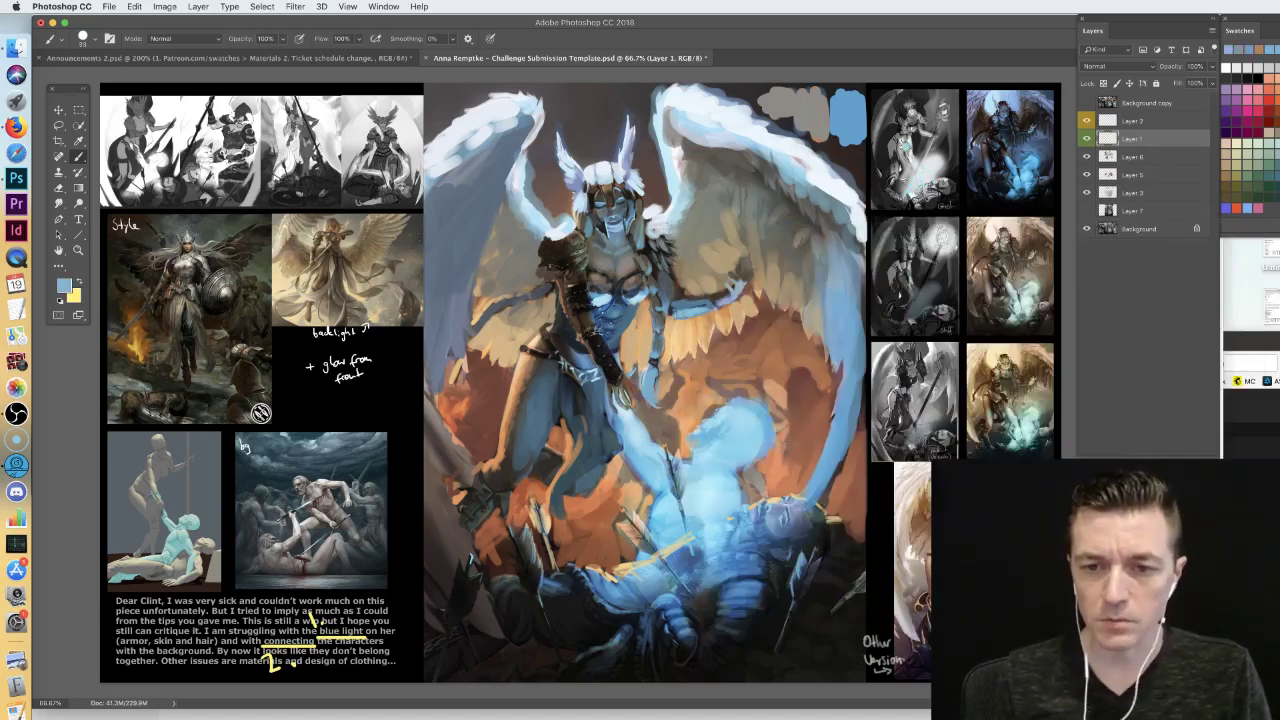
- Try light blue strokes down the valkyrie's torso and legs, undo them, and compare the image with Layer 1 hidden and shown
mouse_move(602, 312)
left_mouse_down()
mouse_move(622, 330)
mouse_move(615, 350)
mouse_move(566, 398)
mouse_move(580, 420)
mouse_move(604, 420)
left_mouse_up()
key("super+z")
mouse_move(554, 342)
left_mouse_down()
mouse_move(568, 412)
mouse_move(598, 436)
mouse_move(585, 480)
mouse_move(598, 466)
left_mouse_up()
key("super+z")
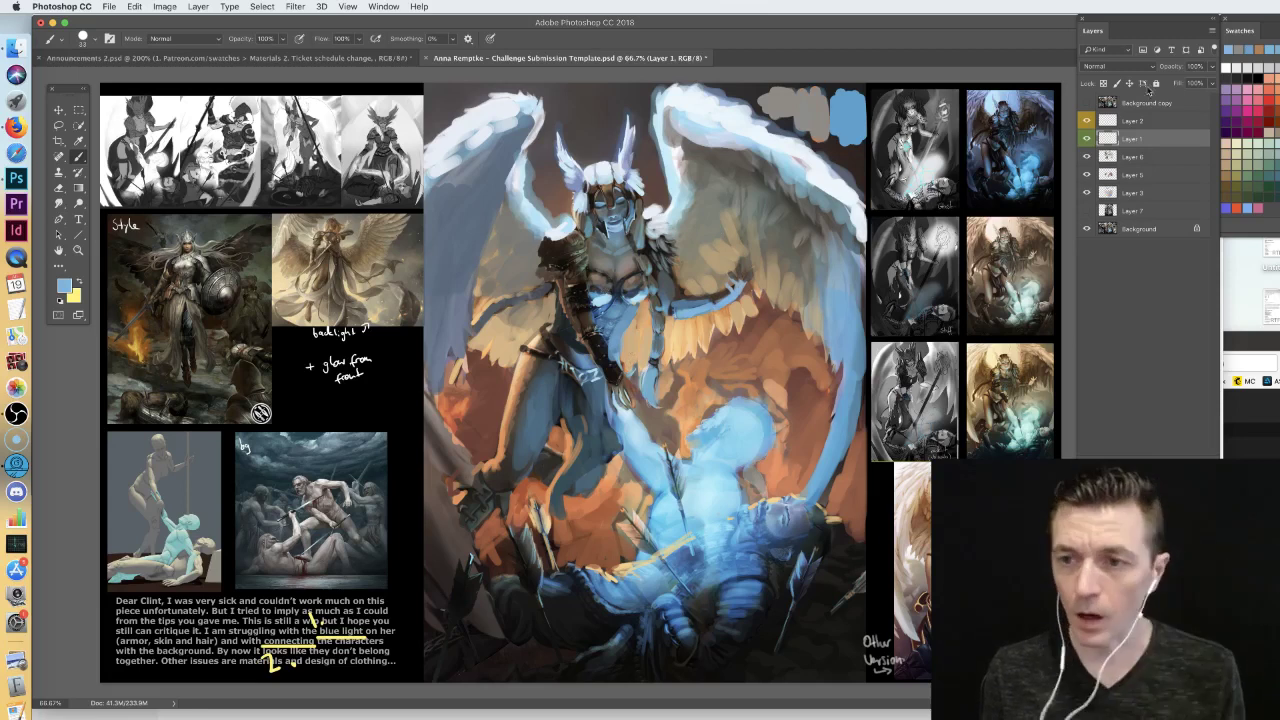
left_click(1087, 139)
left_click(1088, 138)
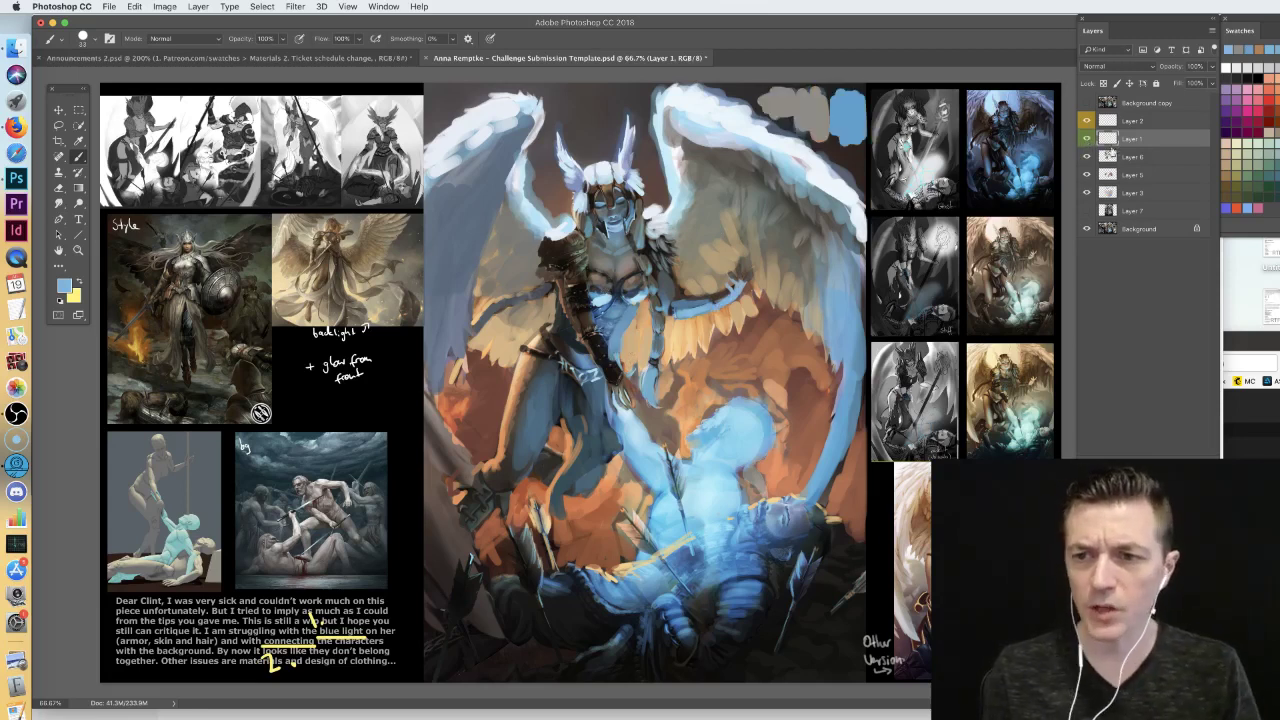
- Hide Layer 6, try strokes in a sampled dark tone over the valkyrie's legs and face, and undo them
left_click(1088, 156)
left_click(563, 398, "alt")
mouse_move(545, 366)
left_mouse_down()
mouse_move(482, 512)
mouse_move(518, 474)
left_mouse_up()
mouse_move(572, 372)
left_mouse_down()
mouse_move(580, 470)
mouse_move(540, 490)
left_mouse_up()
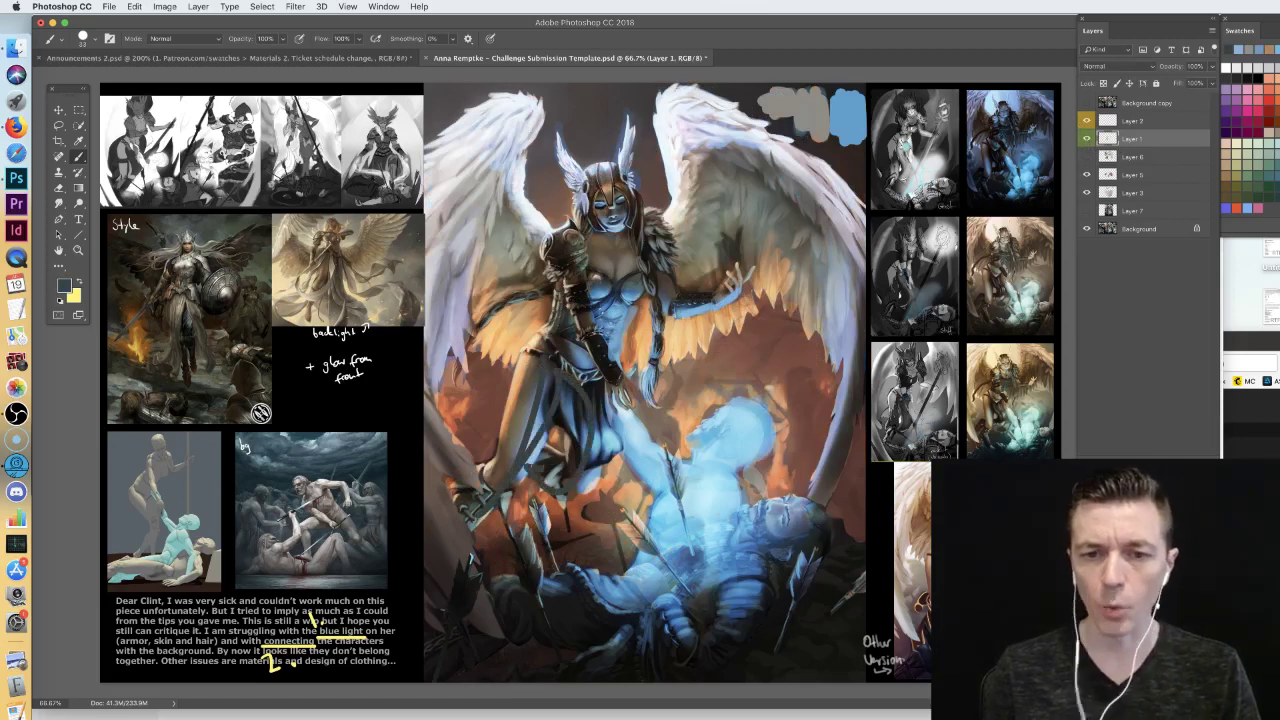
key("super+z")
mouse_move(597, 238)
left_mouse_down()
mouse_move(637, 312)
mouse_move(622, 208)
left_mouse_up()
key("super+z")
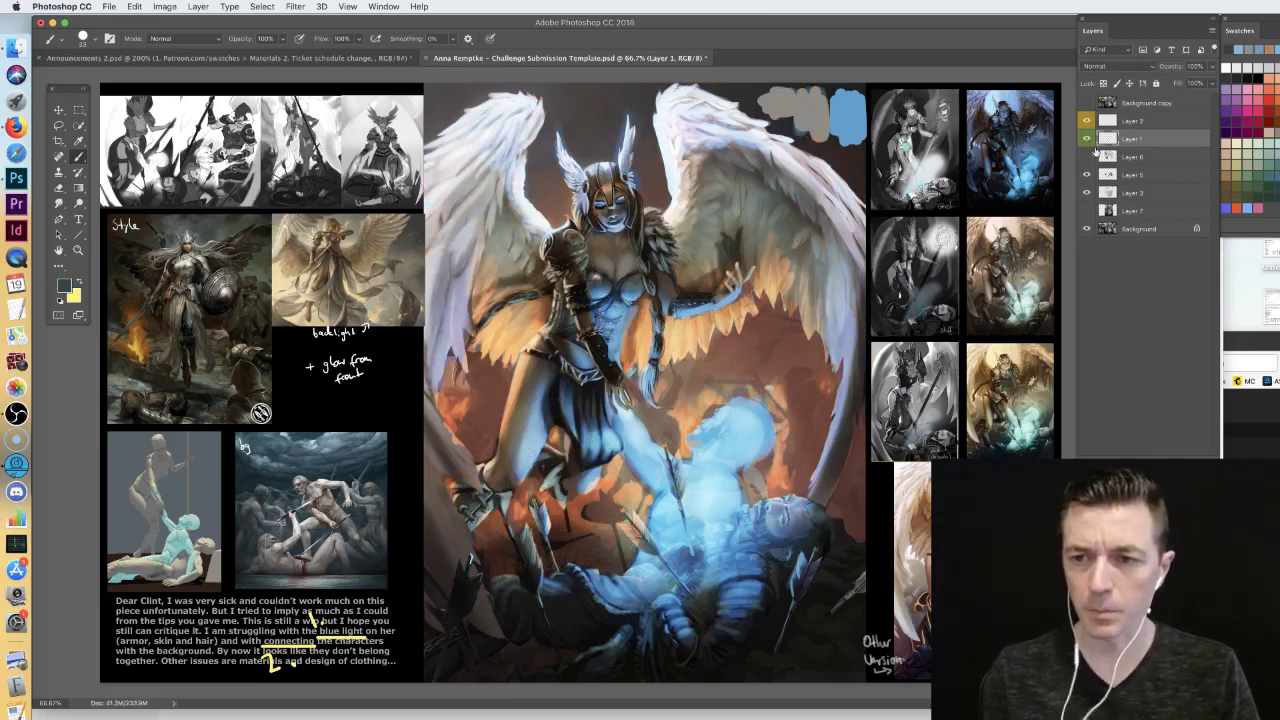
- Show Layer 6 again as the active layer and try brush strokes over the valkyrie's legs, undoing them
left_click(1132, 157)
left_click(1087, 156)
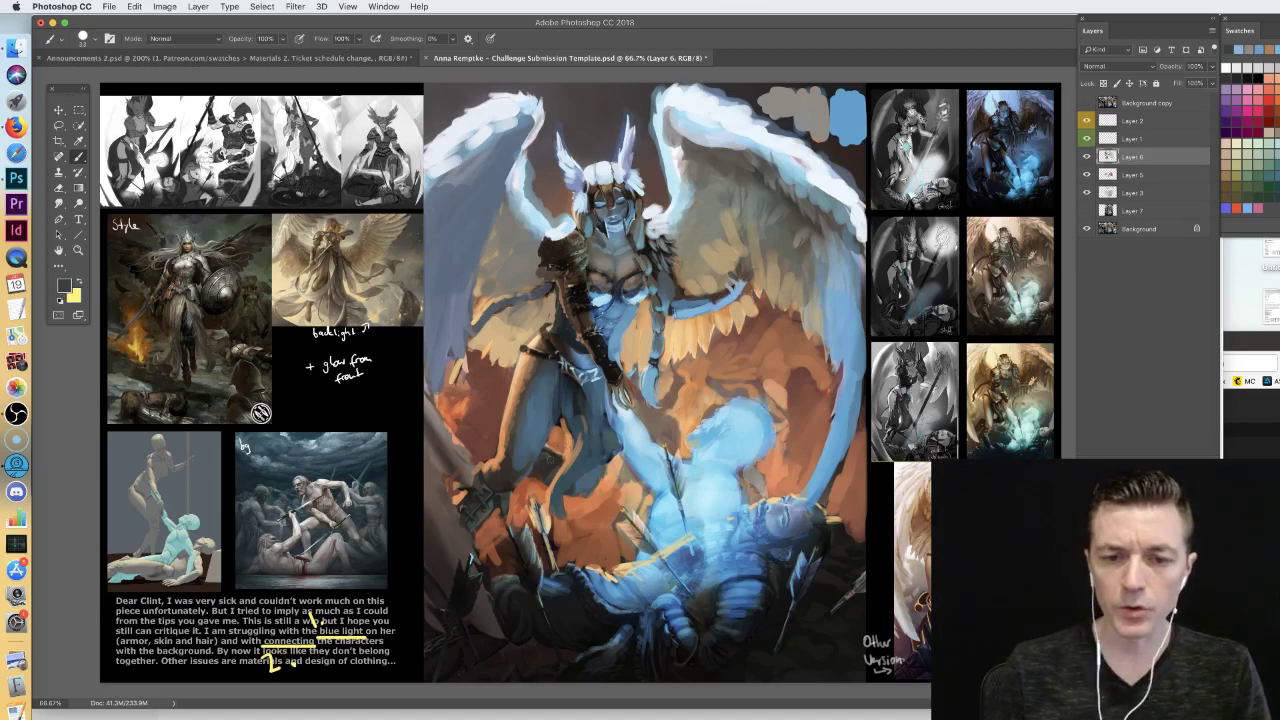
mouse_move(554, 374)
left_mouse_down()
mouse_move(522, 467)
mouse_move(467, 494)
left_mouse_up()
key("super+z")
left_click(506, 480, "alt")
key("super+z")
left_click_drag(550, 478, 575, 480)
- Try strokes down the valkyrie's legs in sampled orange and gray-blue tones, undoing each one
left_click(572, 445, "alt")
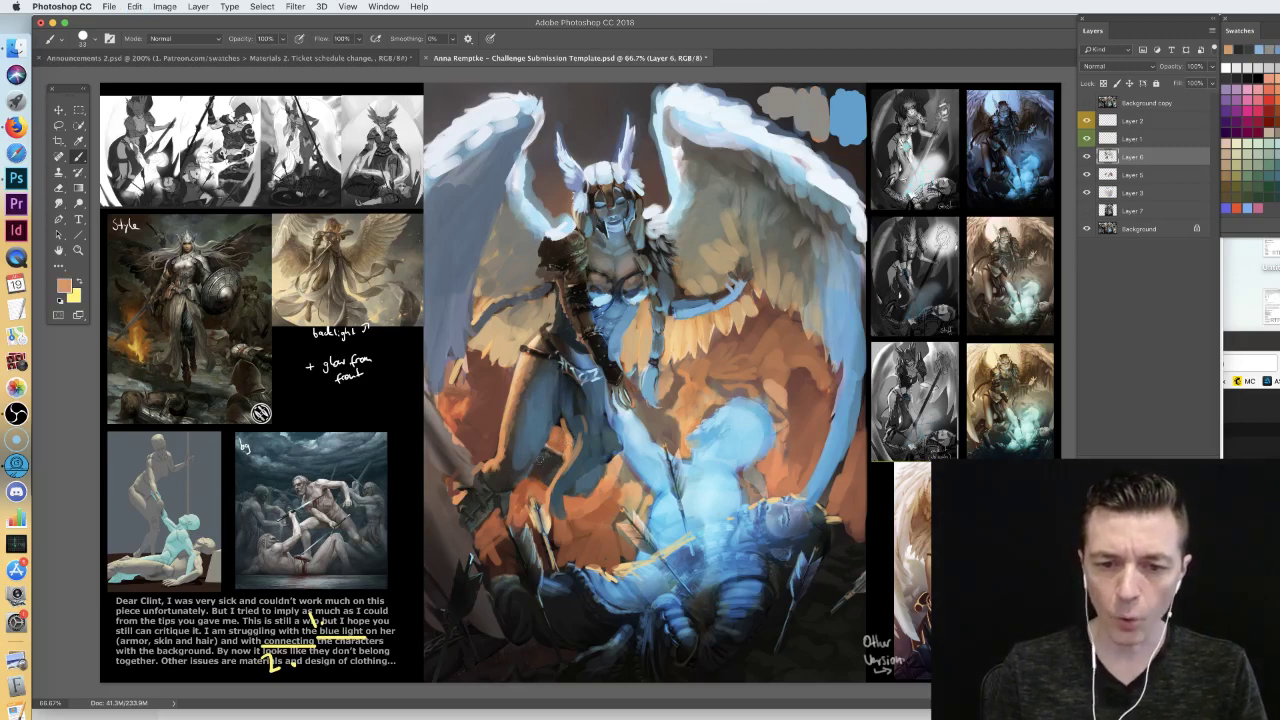
left_click_drag(518, 388, 508, 434)
left_click_drag(496, 466, 472, 496)
key("super+z")
left_click_drag(566, 432, 558, 488)
key("super+z")
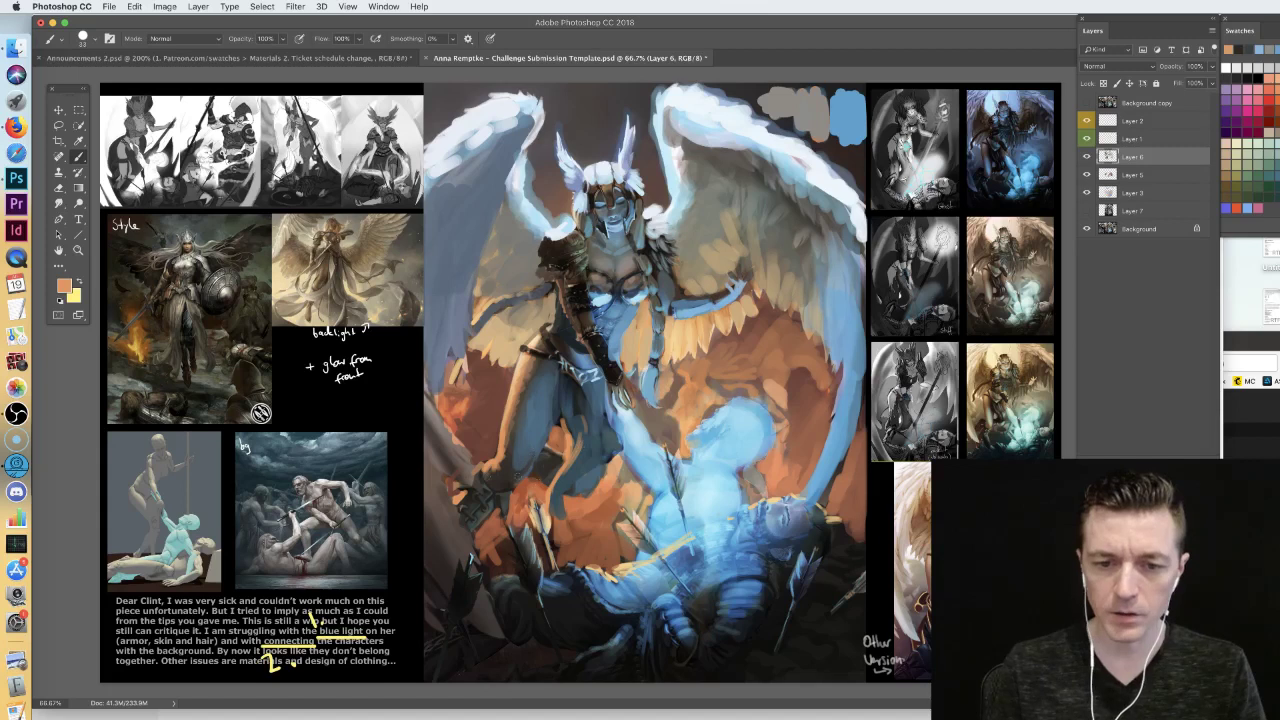
left_click(582, 355, "alt")
left_click_drag(548, 386, 541, 412)
key("super+z")
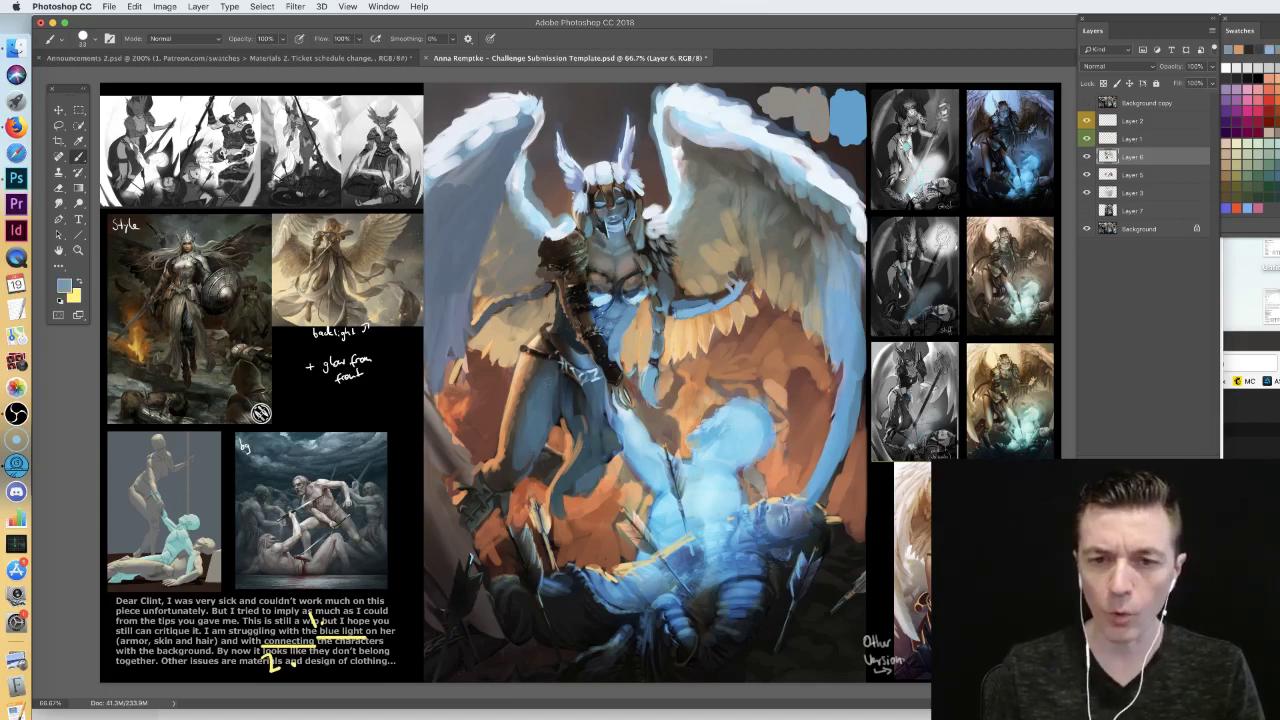
- Sample light blue from the spirit's arm and toggle the visibility of Layers 6 and 5 to compare the paintover
left_click(640, 439, "alt")
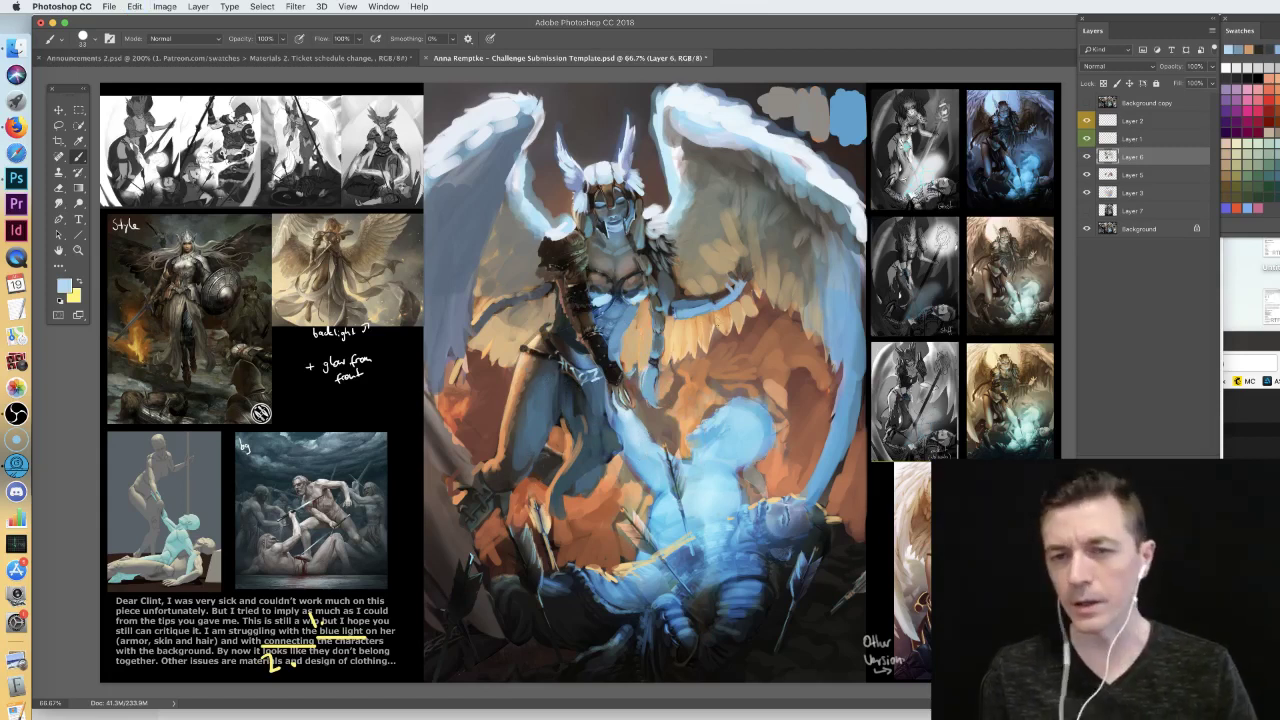
left_click(1087, 157)
left_click(1087, 157)
left_click(1087, 158)
left_click(1087, 157)
left_click(1087, 174)
left_click(1087, 174)
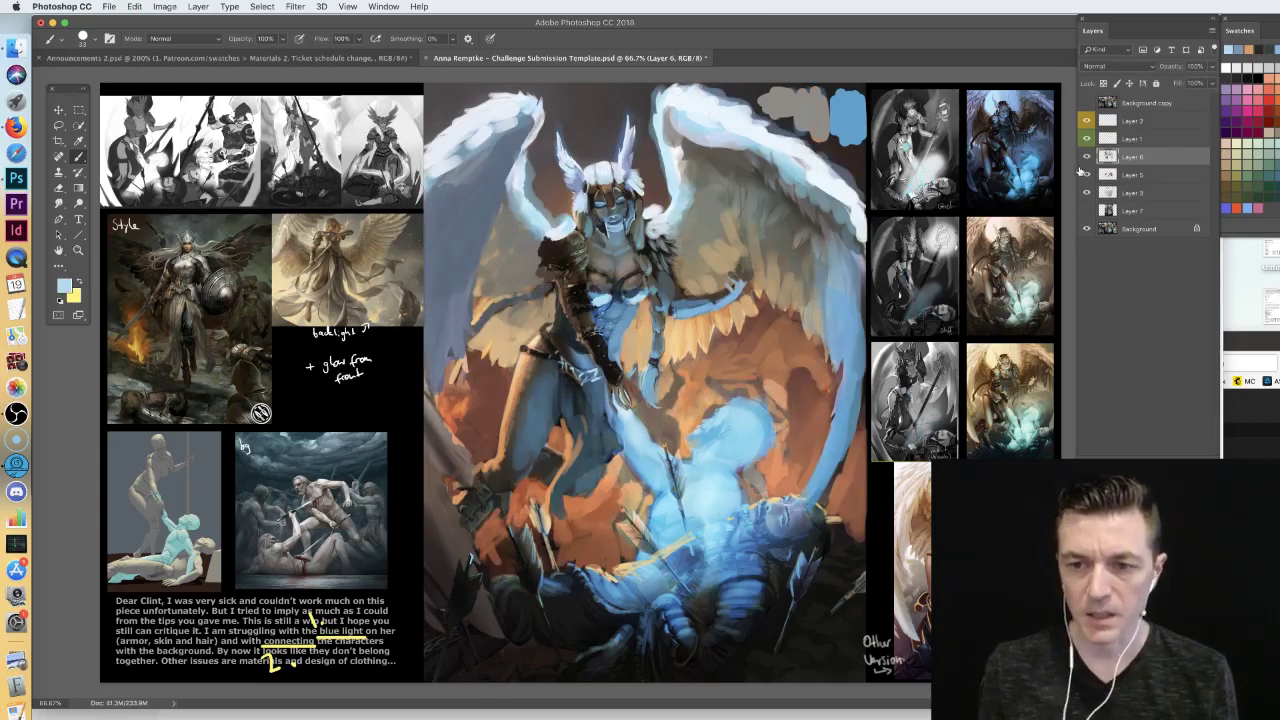
- Paint warm tan highlights along the fallen warrior's body, and undo a dark test stroke near the wing's lower edge
left_click(621, 565, "alt")
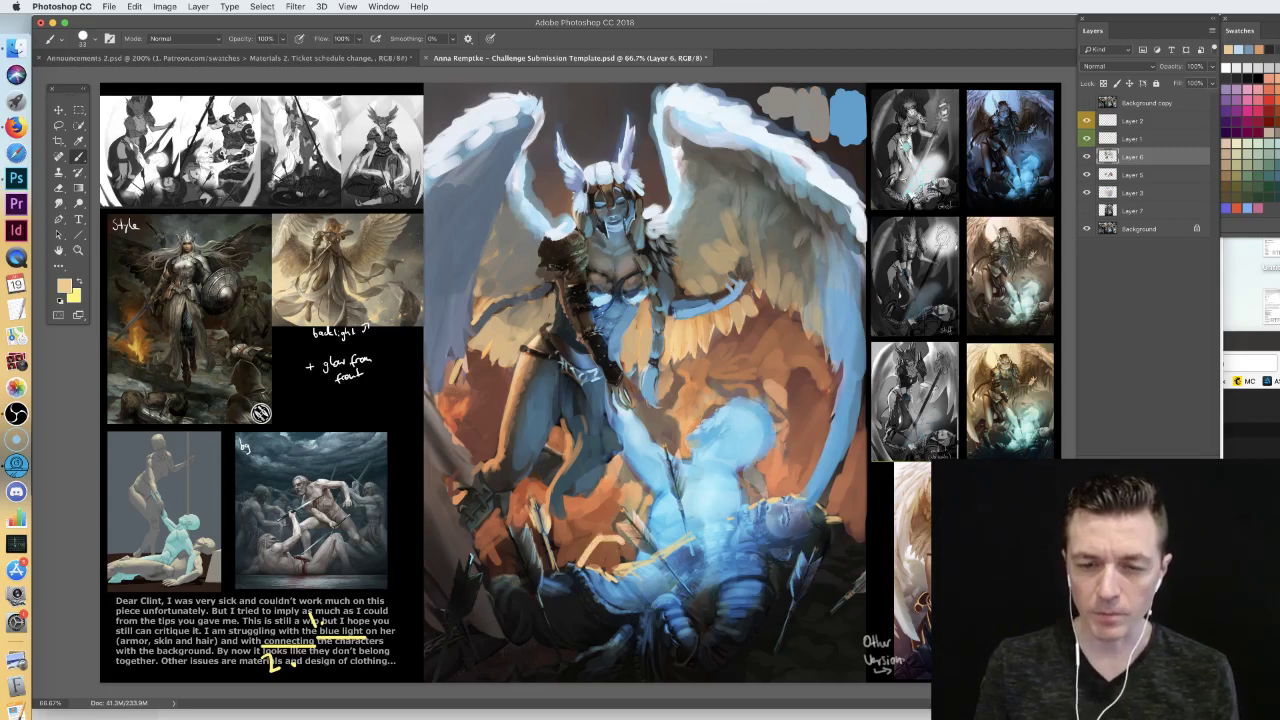
left_click(556, 586, "alt")
left_click_drag(592, 562, 626, 550)
left_click(839, 540, "alt")
mouse_move(806, 436)
left_mouse_down()
mouse_move(806, 420)
mouse_move(803, 440)
left_mouse_up()
key("super+z")
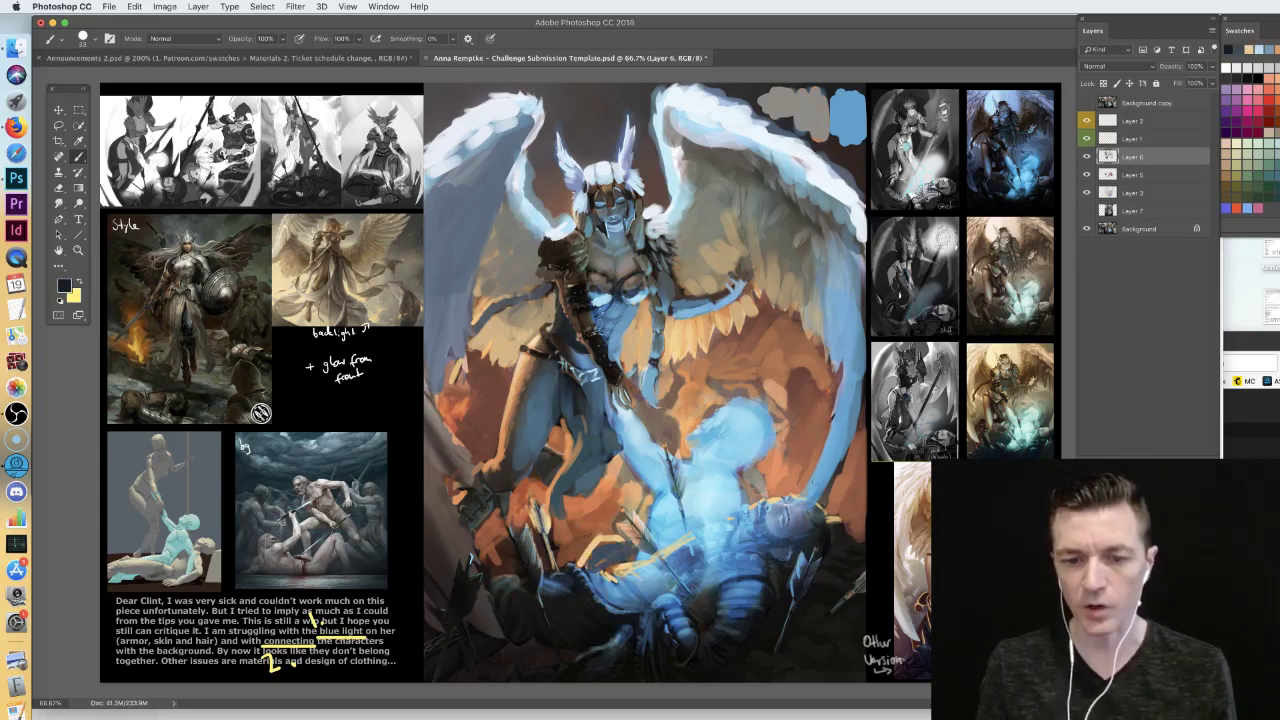
- Toggle the visibility of Layers 6, 5 and 3 to compare the original painting with the paintover
left_click(1087, 157)
left_click(1087, 157)
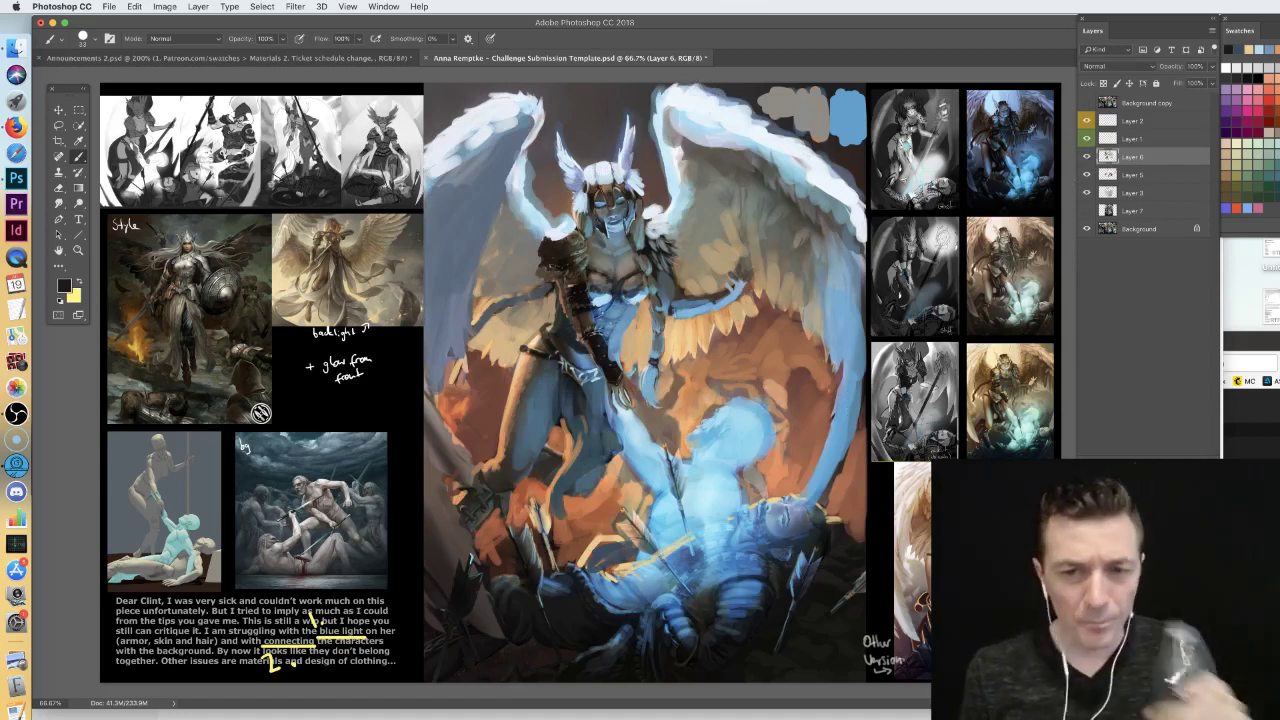
left_click(1087, 158)
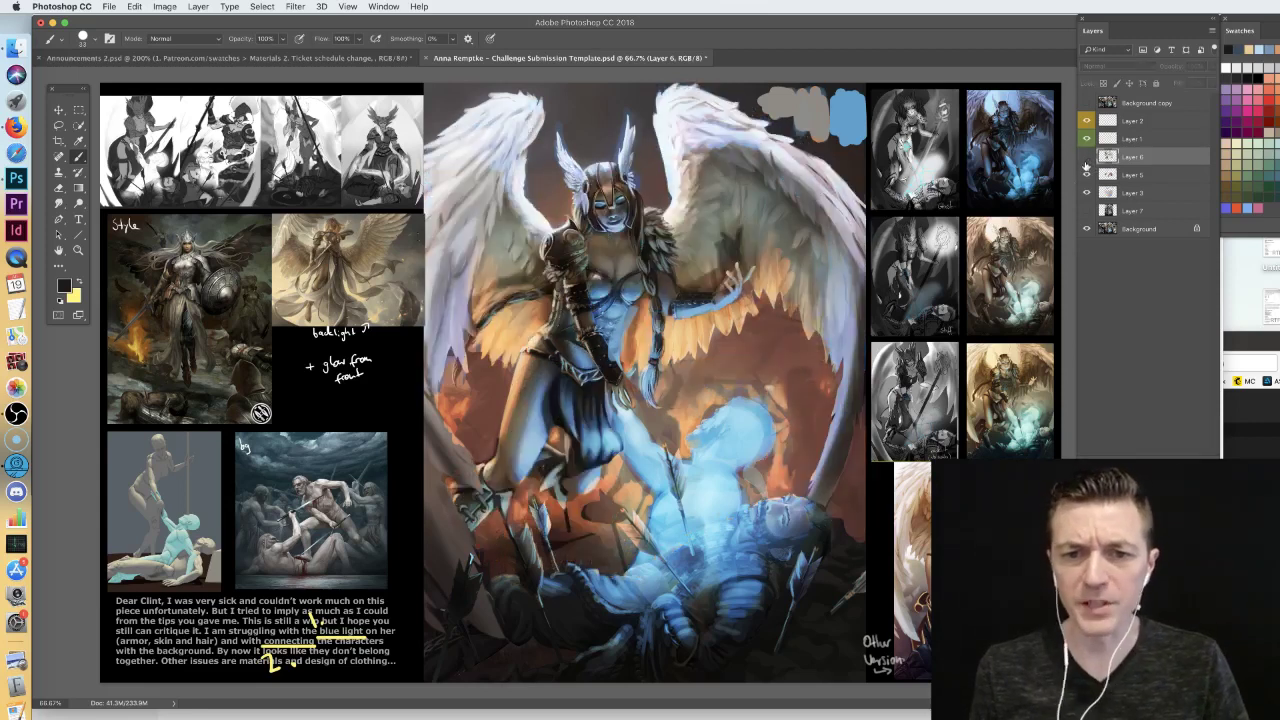
left_click_drag(1087, 176, 1087, 193)
left_click(1087, 158)
left_click(1087, 176)
- Show Background copy as the active layer and draw an off-white arrow from the valkyrie's helmet down to the spirit
left_click(1087, 103)
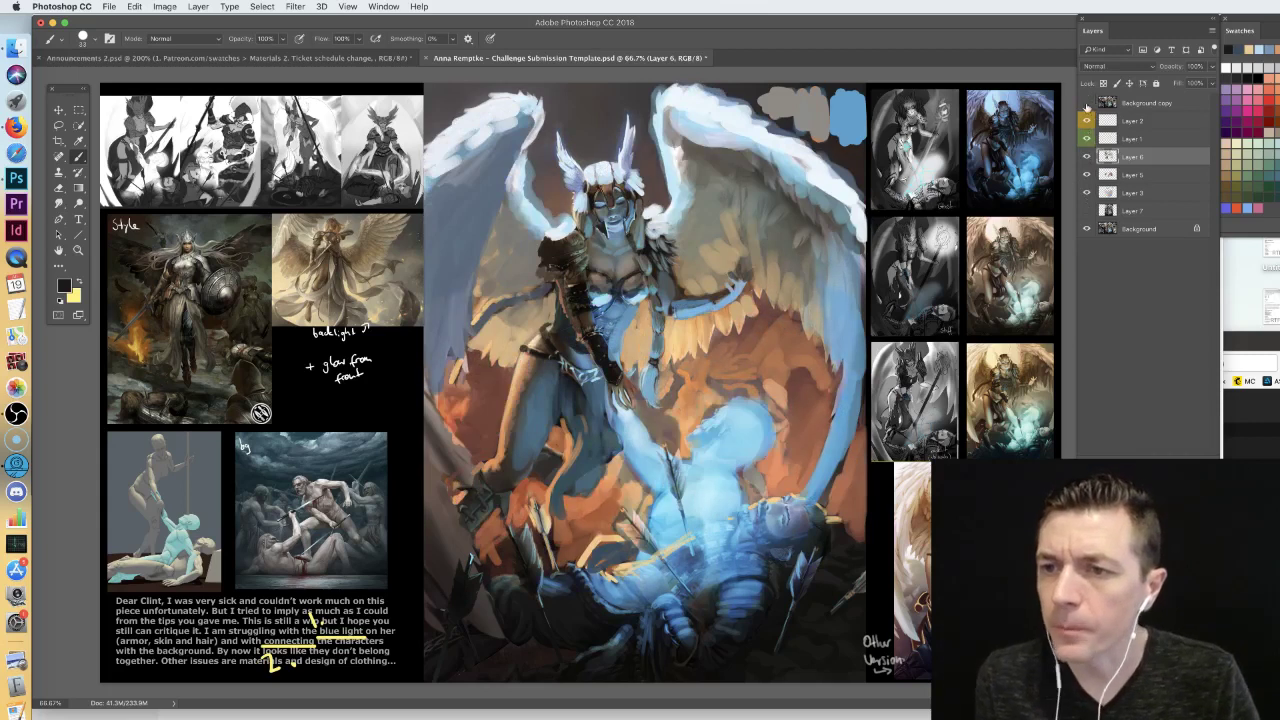
left_click(1116, 106)
left_click(479, 117, "alt")
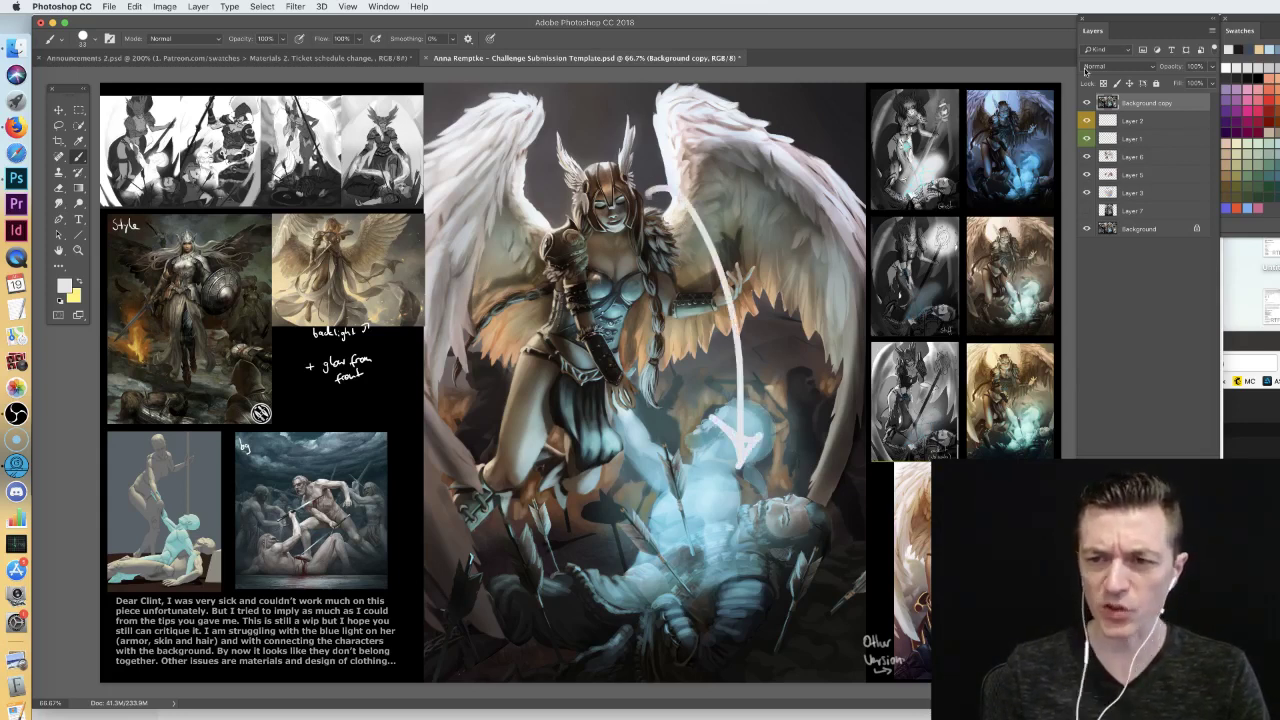
- Hide Background copy, make Layer 6 the active layer again and adjust the brush size
left_click(1087, 103)
left_click(1140, 156)
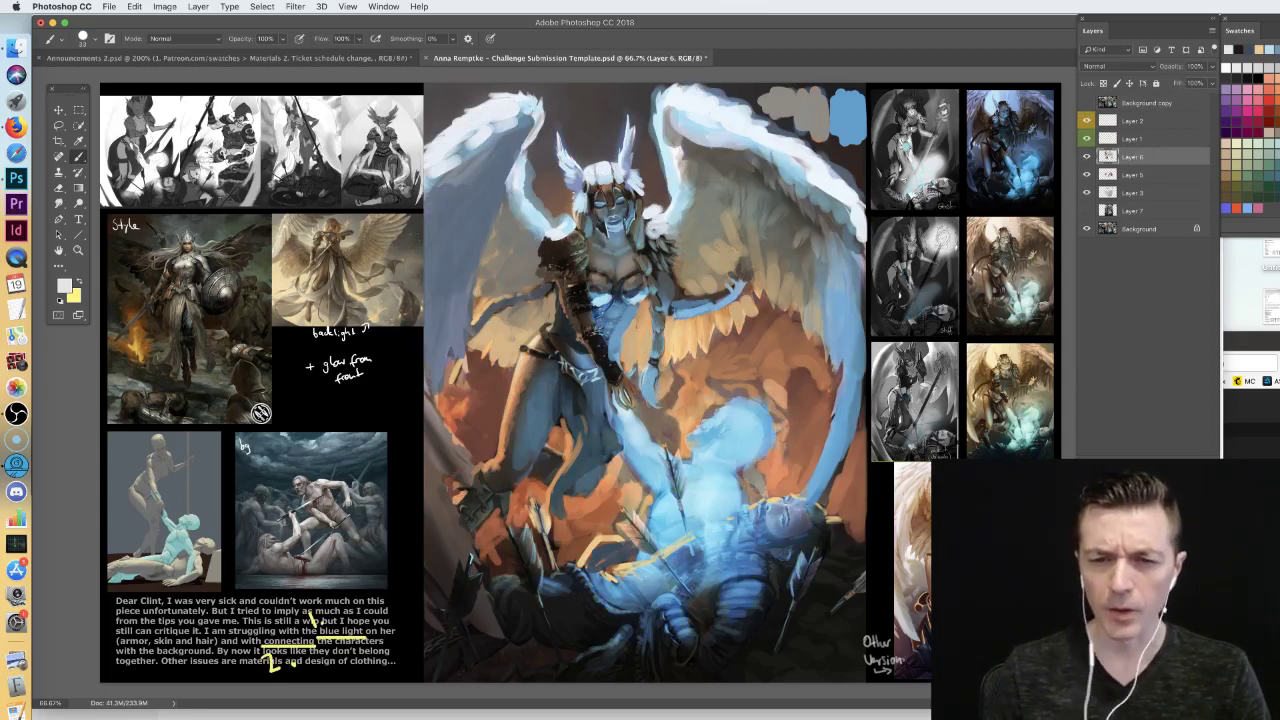
right_click(748, 247)
left_click_drag(814, 271, 818, 271)
left_click(1116, 157)
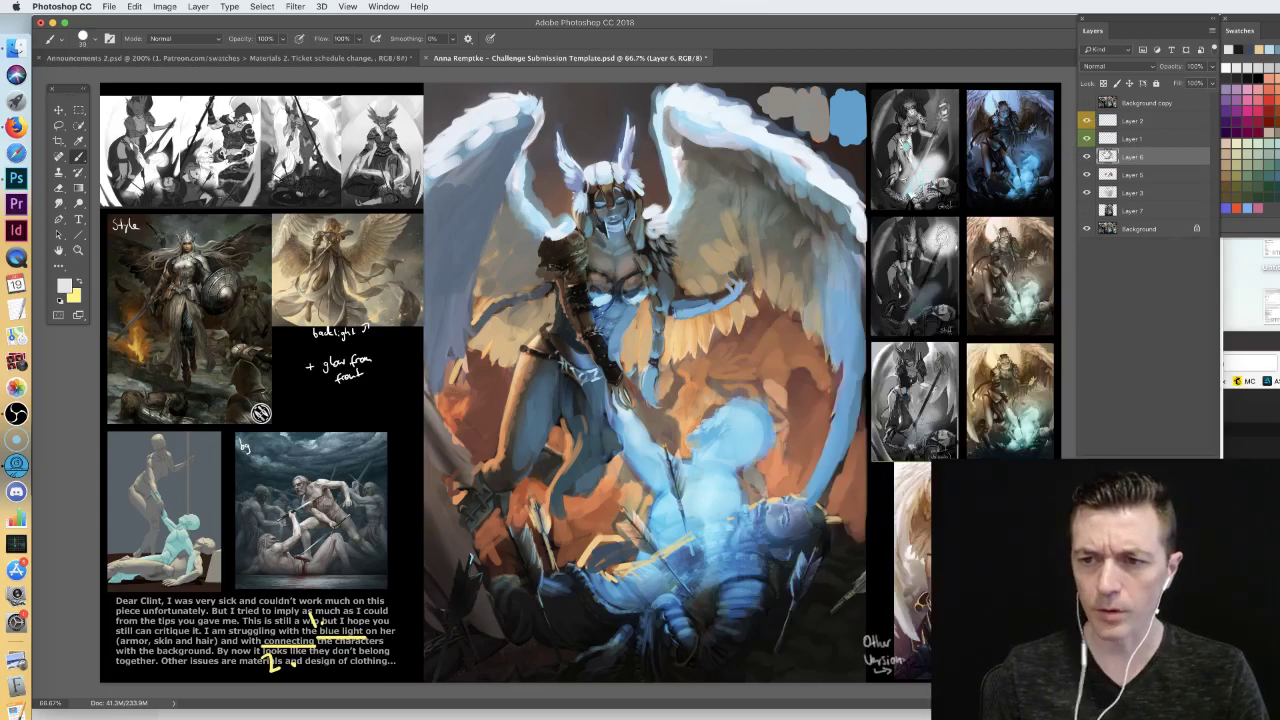
- Repeatedly hide and show Layer 6 to compare the lighting before and after the paintover
left_click(1086, 157)
left_click(1086, 157)
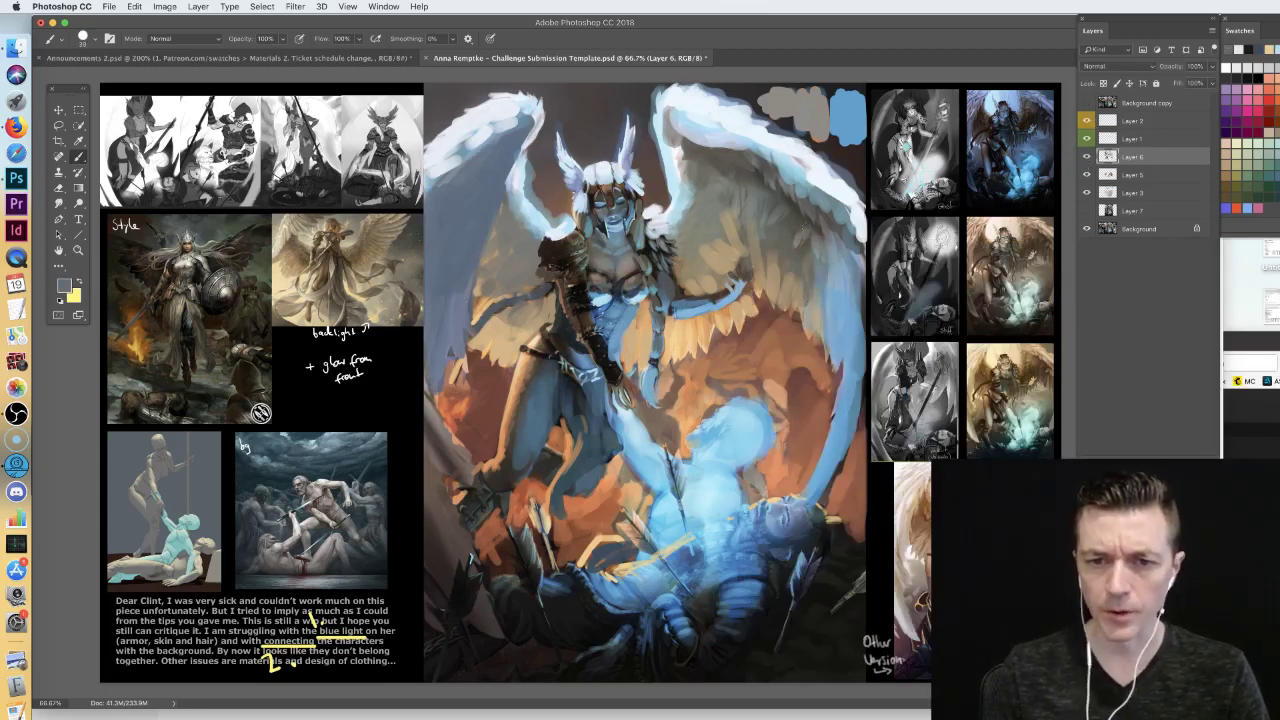
left_click(1087, 157)
left_click(1087, 157)
left_click(1087, 158)
left_click(1087, 157)
left_click(1087, 157)
left_click(1087, 157)
- Adjust the brush size for close work on the valkyrie's helmet and face
key("super+1")
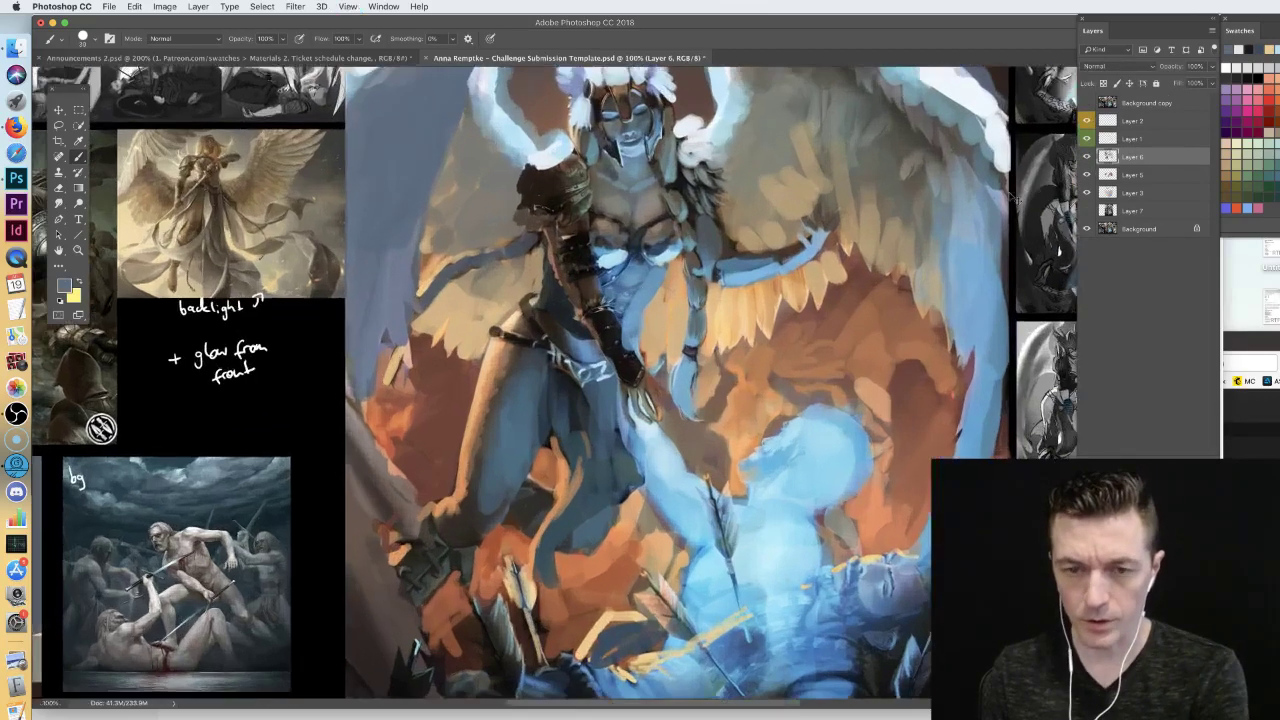
key("super+plus")
key("super+plus")
left_click_drag(680, 110, 615, 680)
left_click_drag(749, 178, 669, 278)
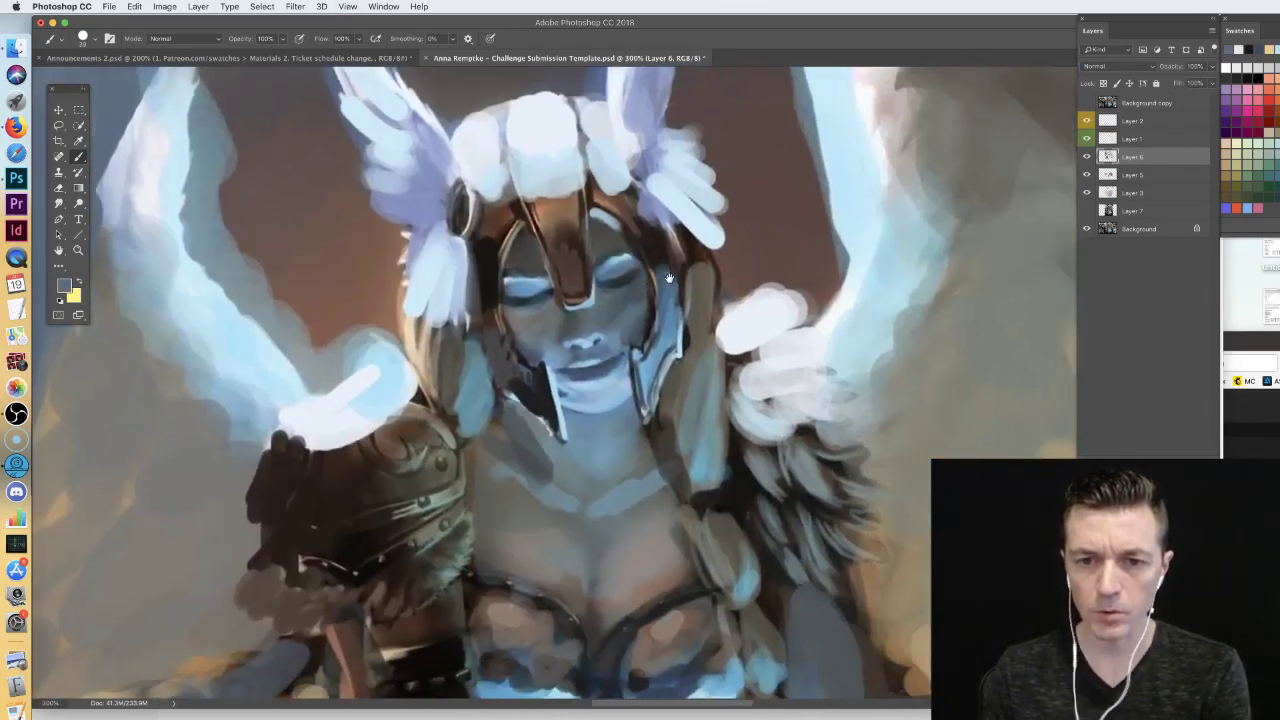
right_click(688, 288)
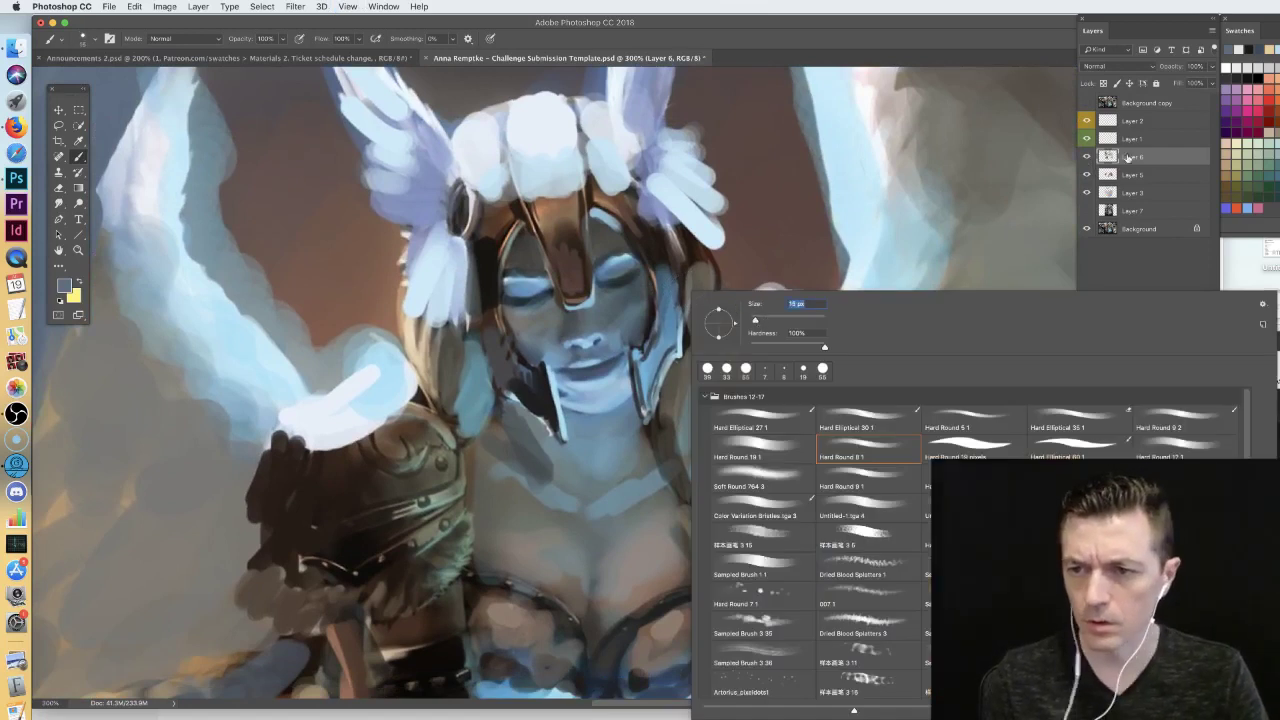
- Hide Layers 1 and 6 to examine the original helmet, leaving Layer 6 as the active layer
left_click(1125, 139)
left_click(1086, 141)
left_click(1087, 157)
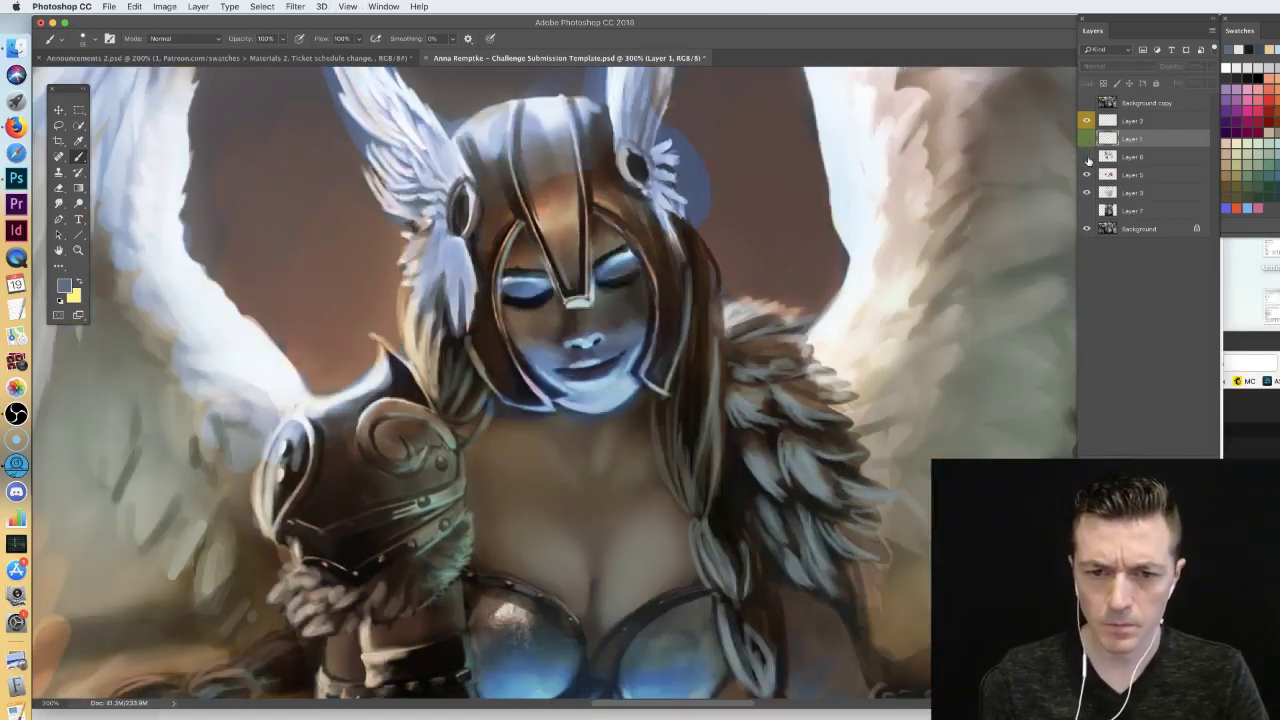
left_click(1132, 157)
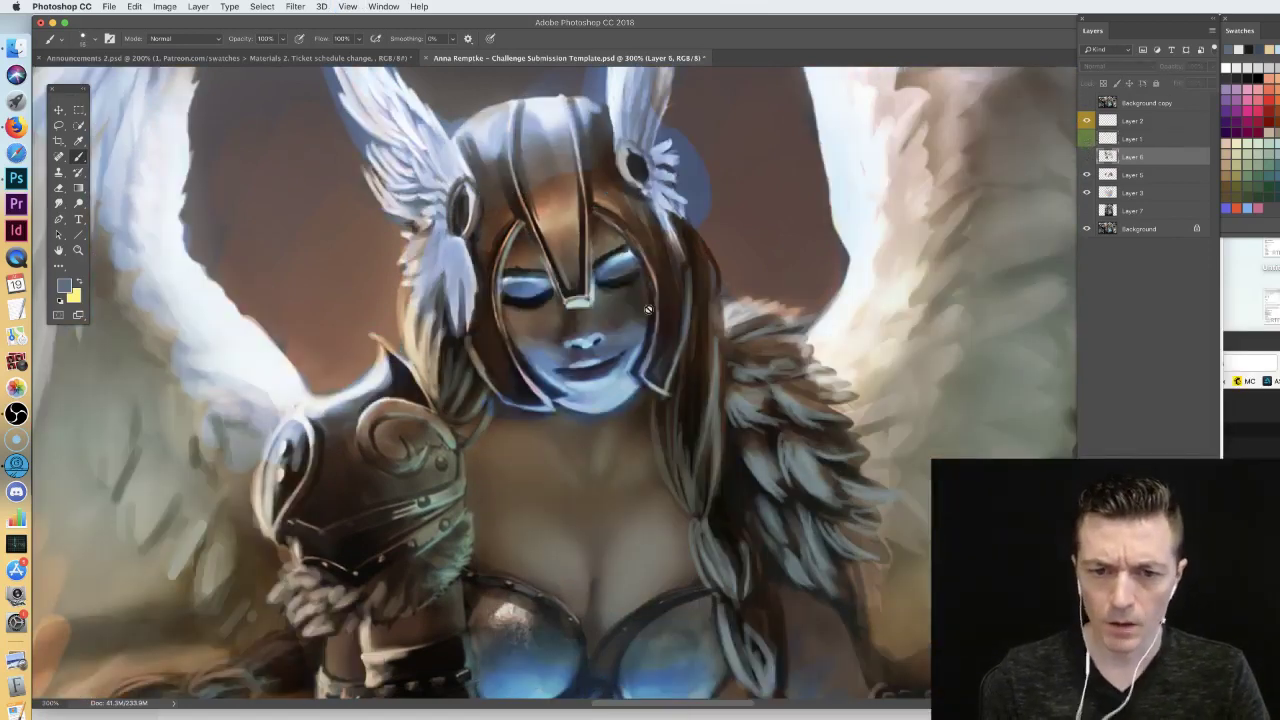
- Compare the face with and without Layer 6, then examine the original lighting down to the valkyrie's legs and the glowing spirit below
left_click(1087, 157)
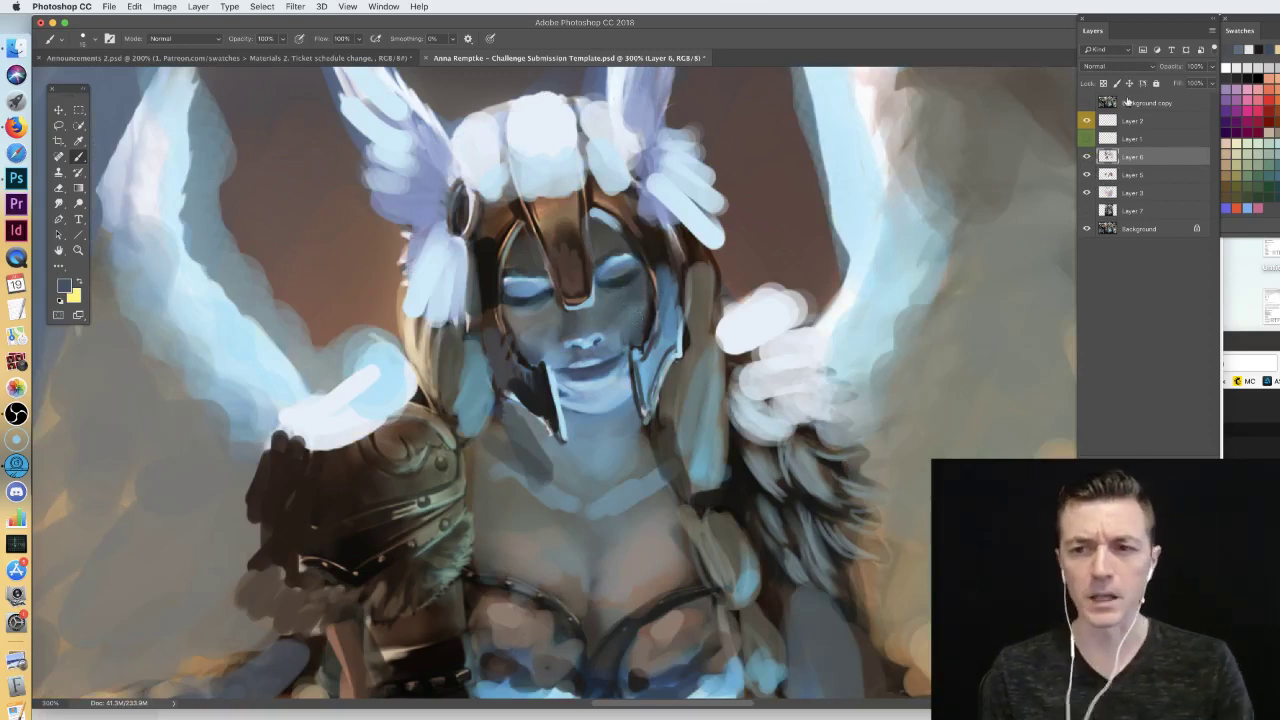
key("super+comma")
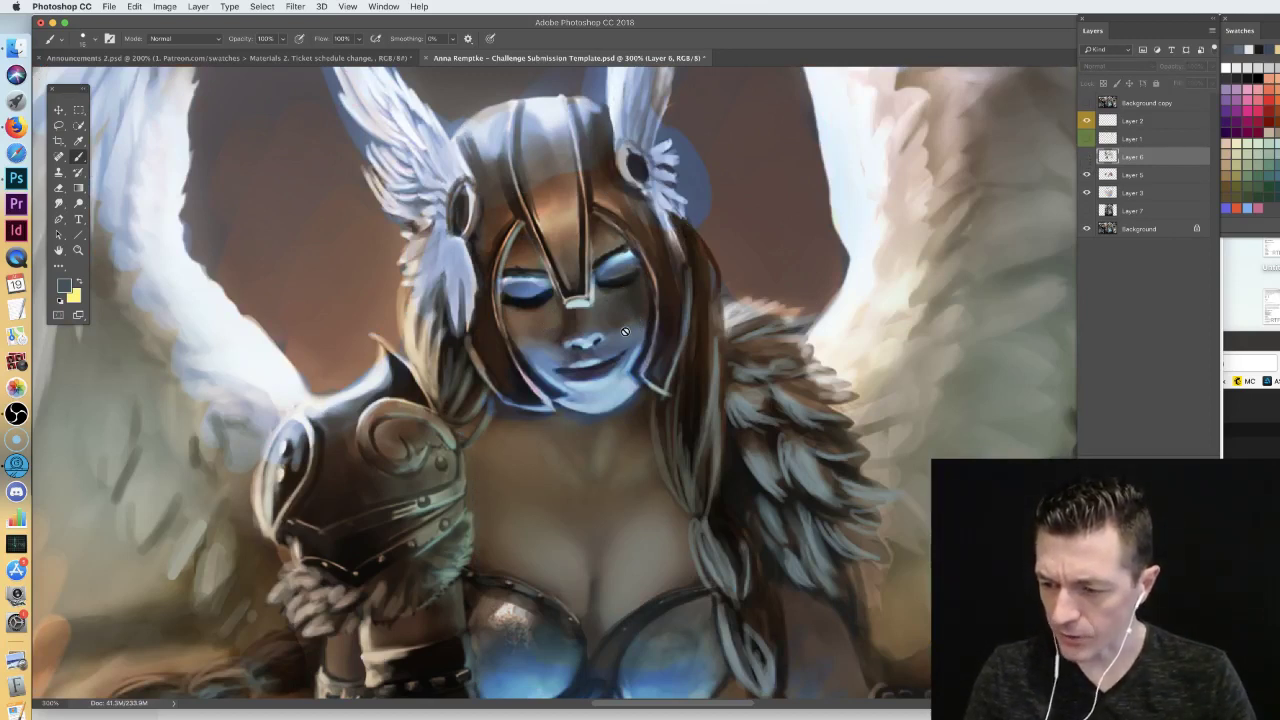
key("super+minus")
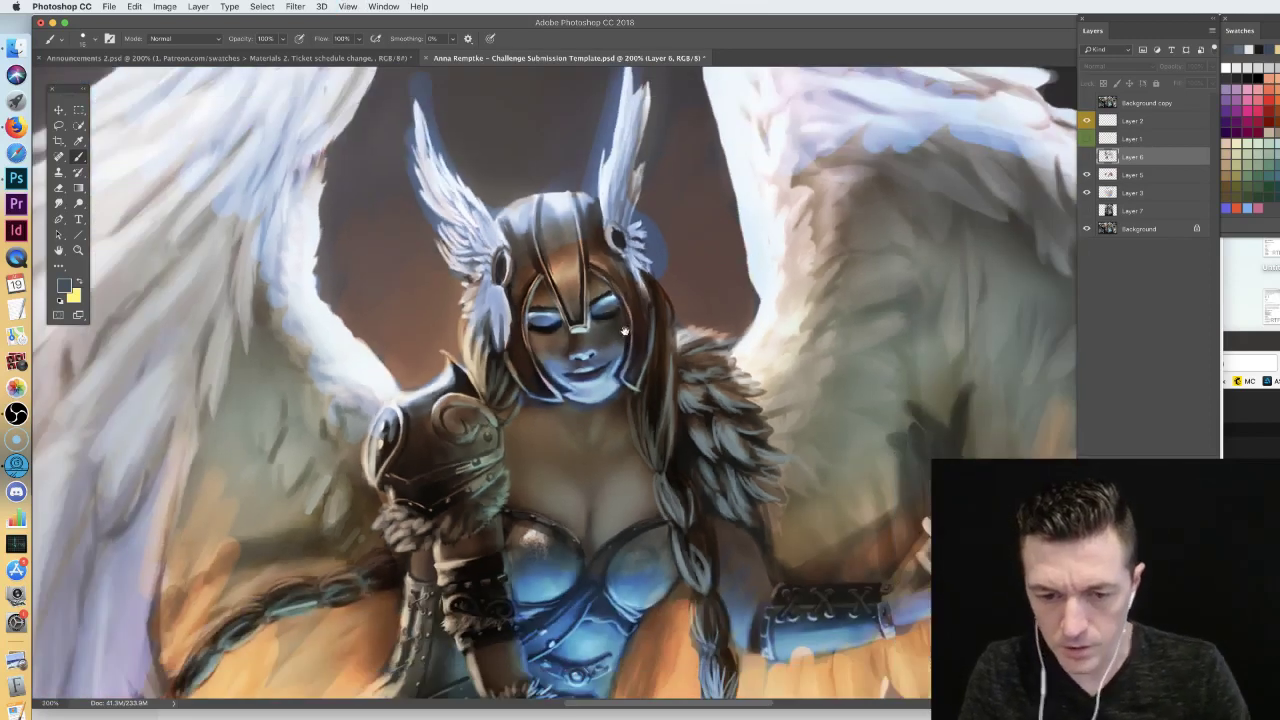
scroll(624, 331, "down", 10)
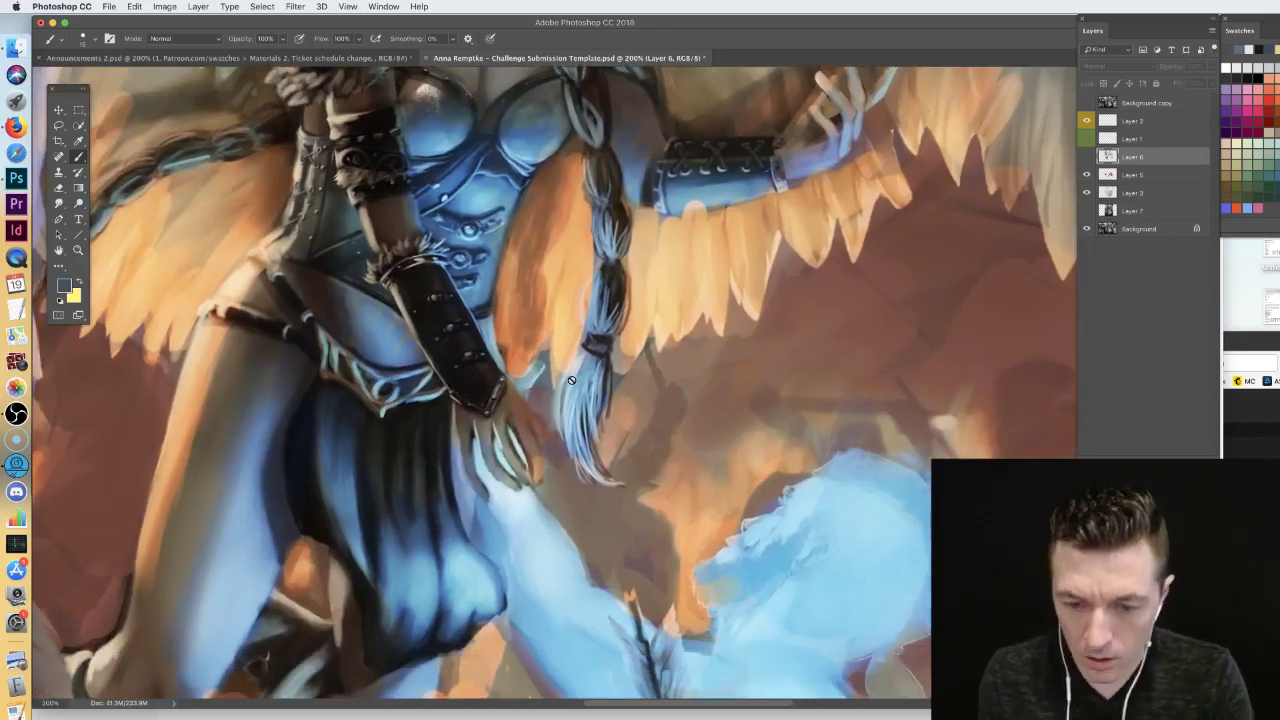
key("super+minus")
scroll(600, 376, "down", 2)
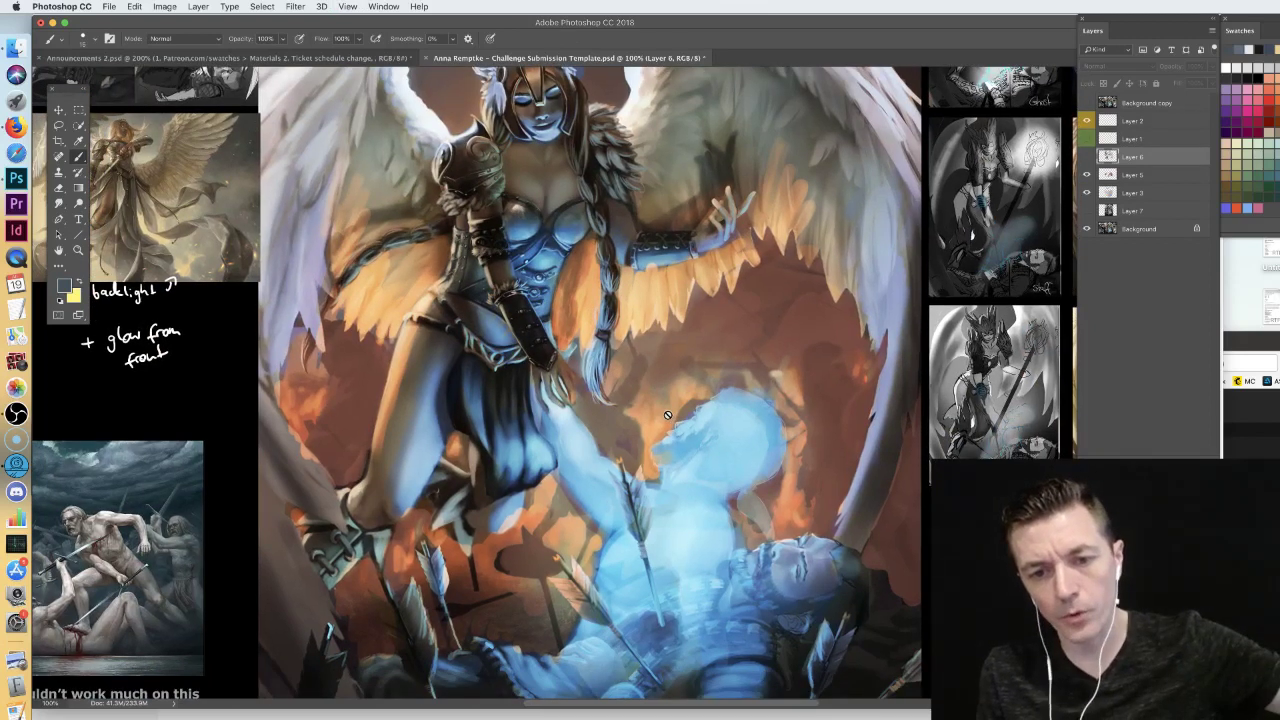
left_click_drag(635, 374, 660, 328)
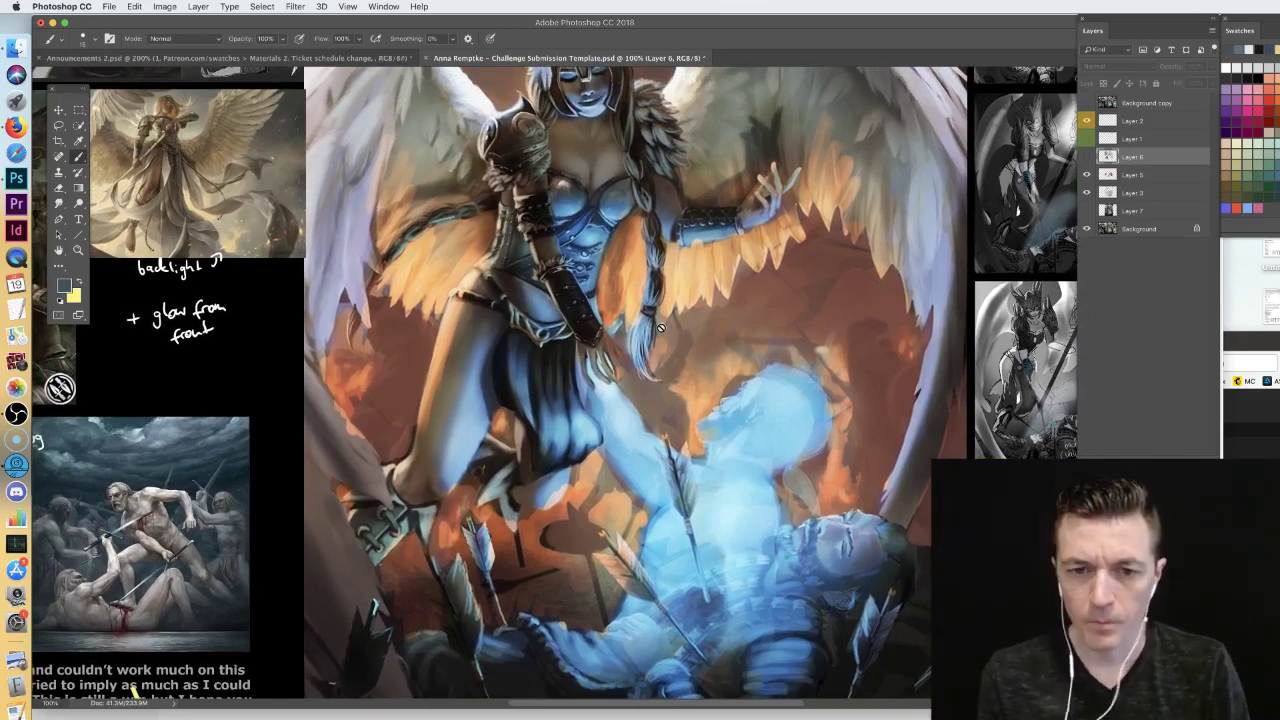
- Adjust the brush size, sample blue from the glowing spirit, recheck Layer 6 and leave it shown, then make Layer 1 active and visible
right_click(650, 380)
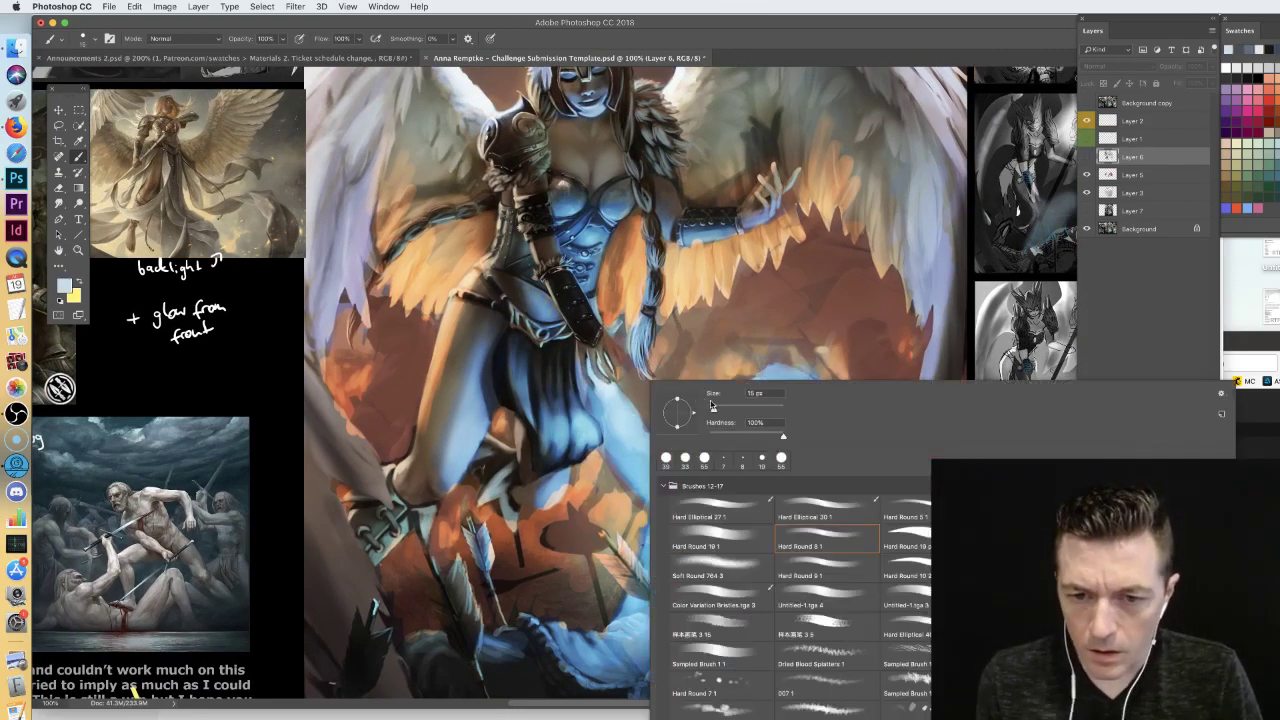
left_click(780, 375, "alt")
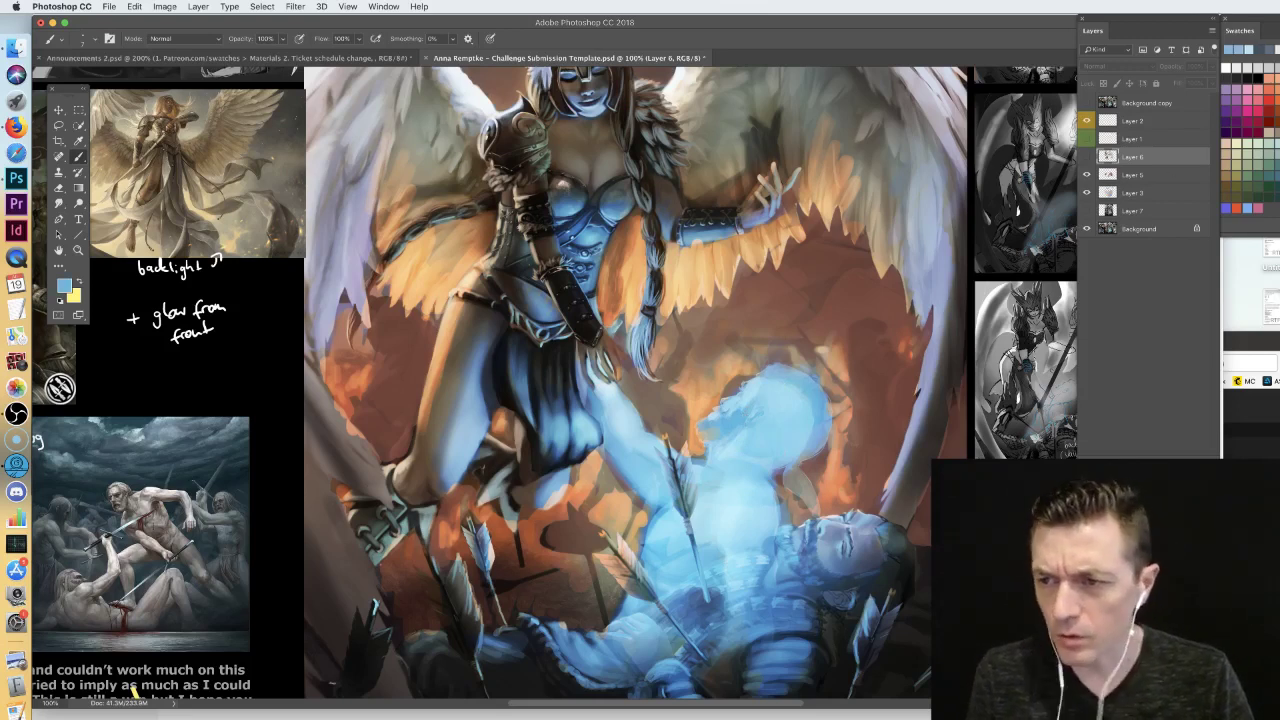
left_click(1087, 156)
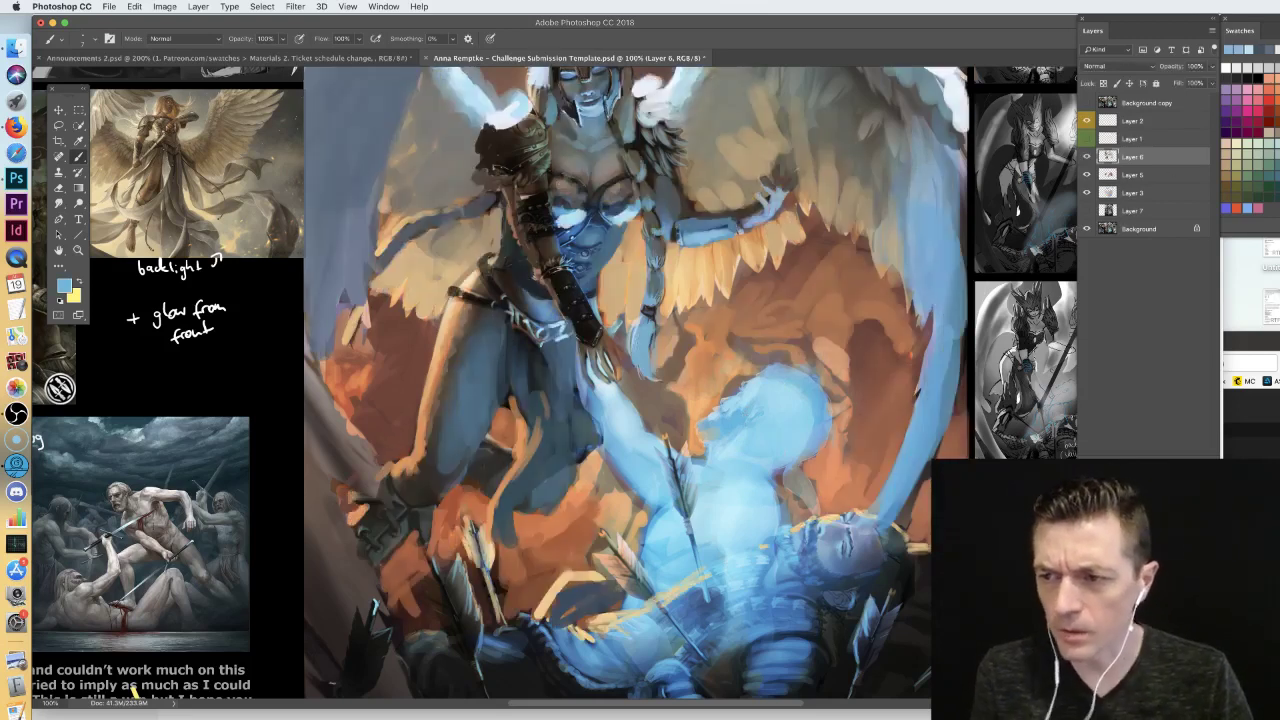
left_click(1087, 156)
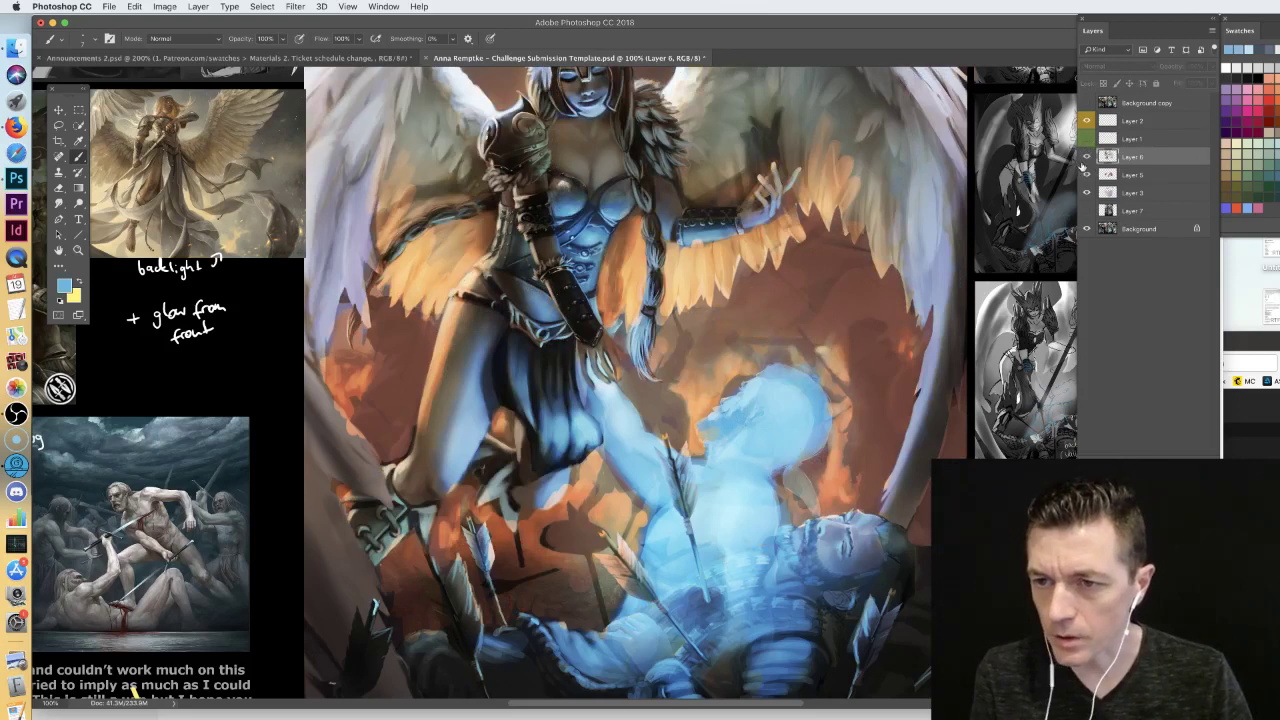
left_click(1087, 156)
left_click(1133, 138)
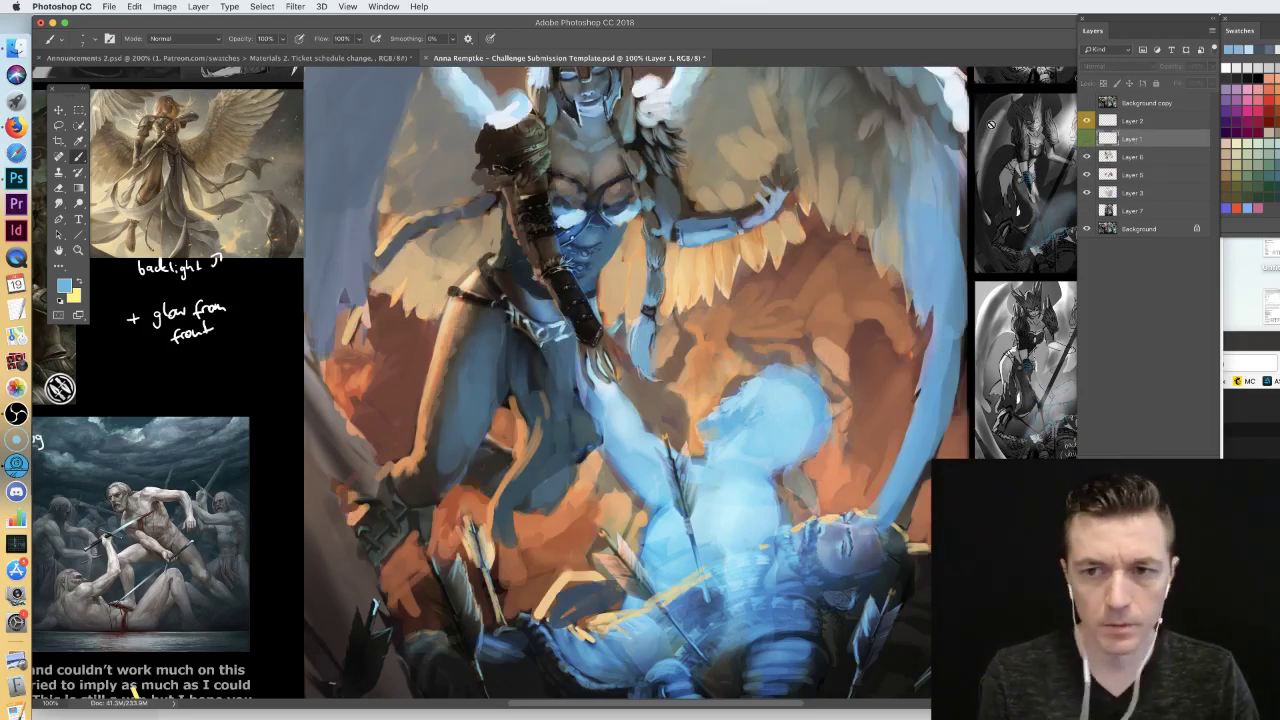
left_click(1087, 138)
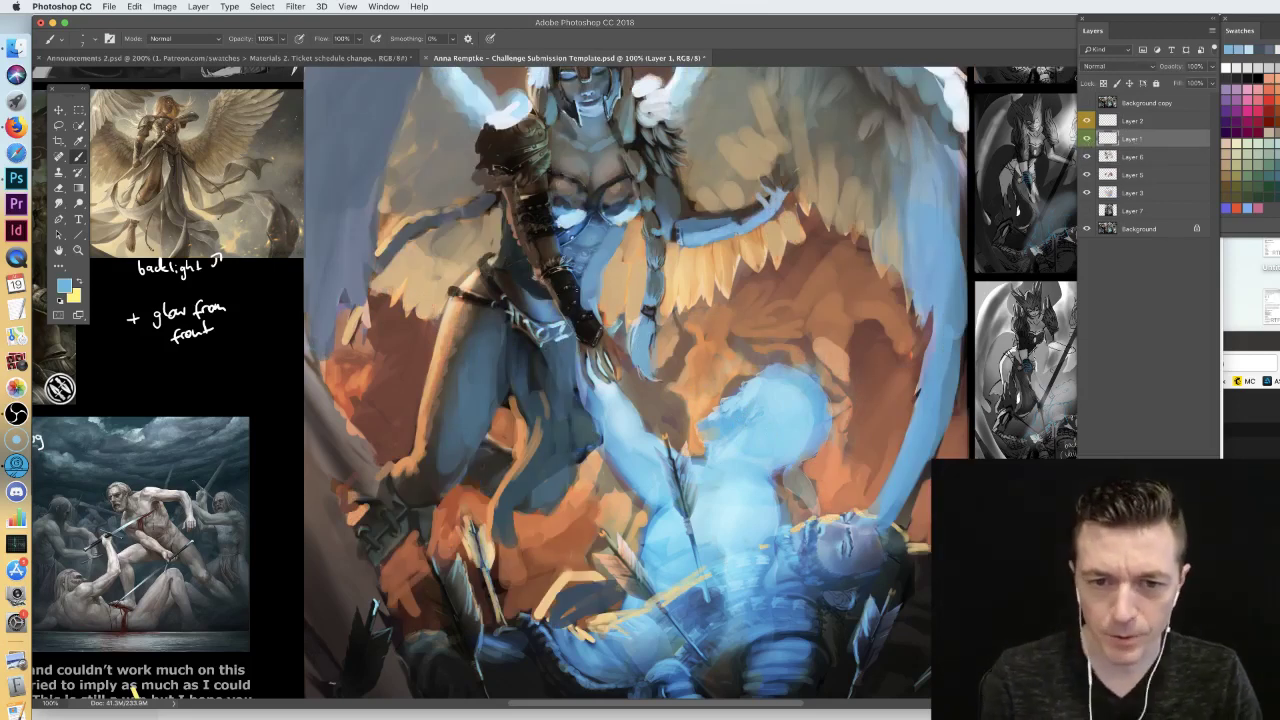
- Sample the blue glow and paint loose light blue strokes on the valkyrie's waist around her lowered forearm
left_click(599, 417, "alt")
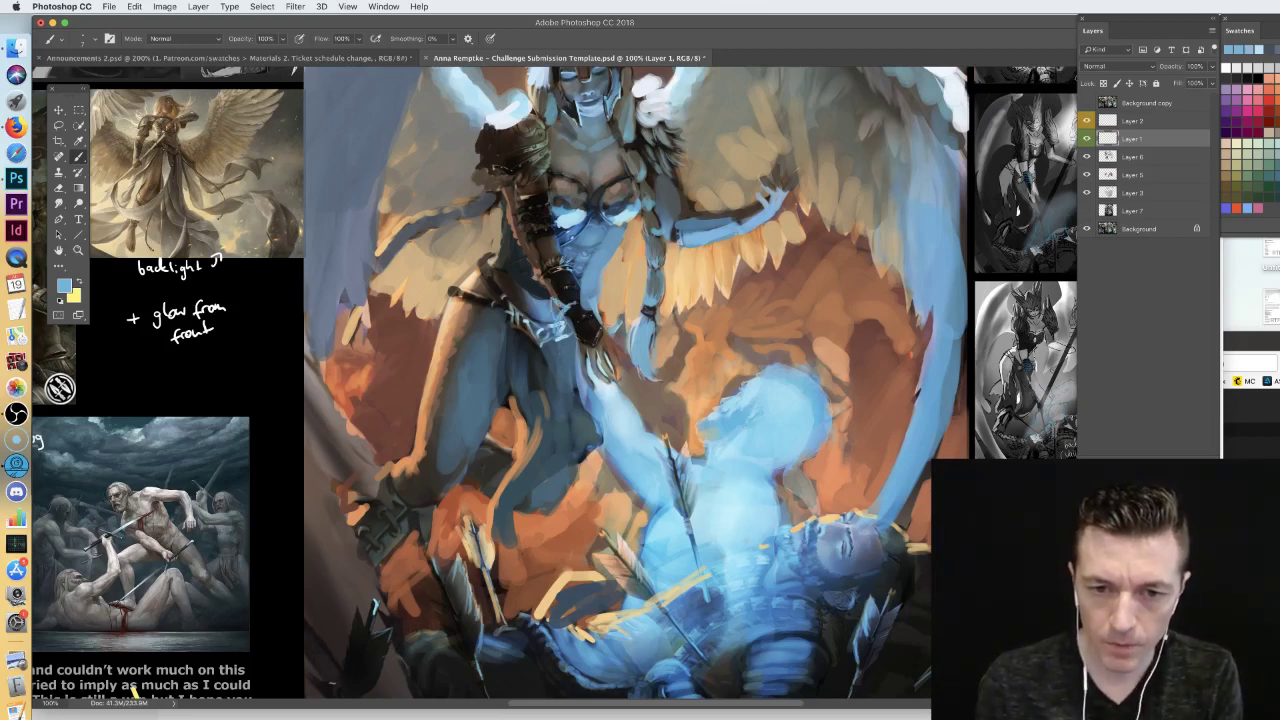
left_click_drag(576, 298, 571, 312)
left_click_drag(565, 344, 565, 308)
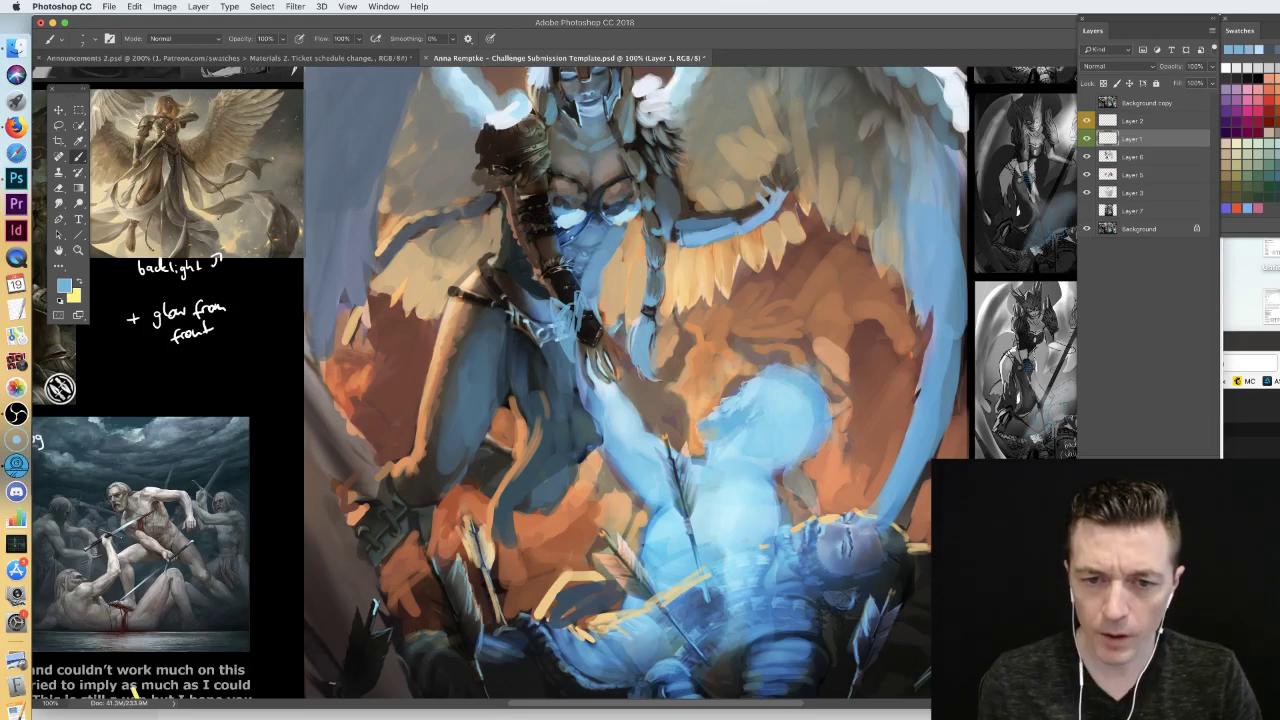
- Sample a dark tone from the bracer and paint it over the valkyrie's lowered hand, undoing the first strokes
left_click(586, 322, "alt")
left_click_drag(576, 342, 585, 390)
key("alt+super+z")
key("alt+super+z")
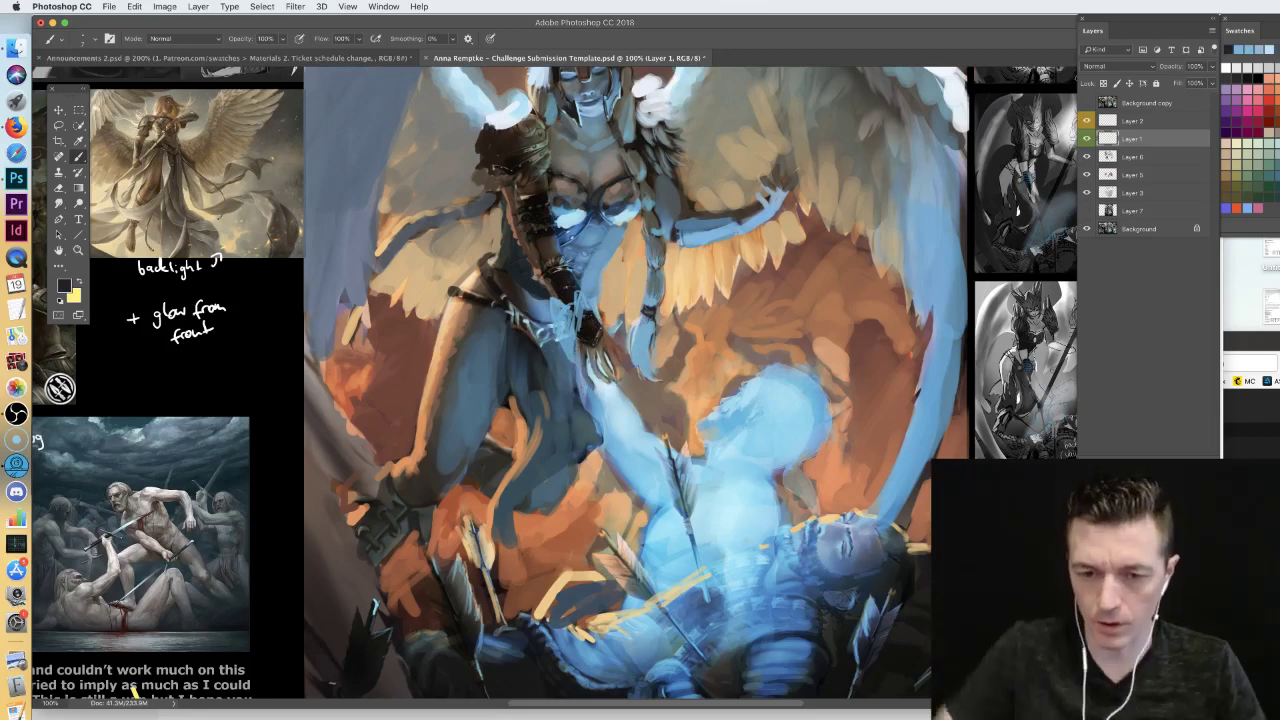
mouse_move(572, 340)
left_mouse_down()
mouse_move(594, 388)
mouse_move(610, 364)
mouse_move(580, 378)
mouse_move(584, 394)
left_mouse_up()
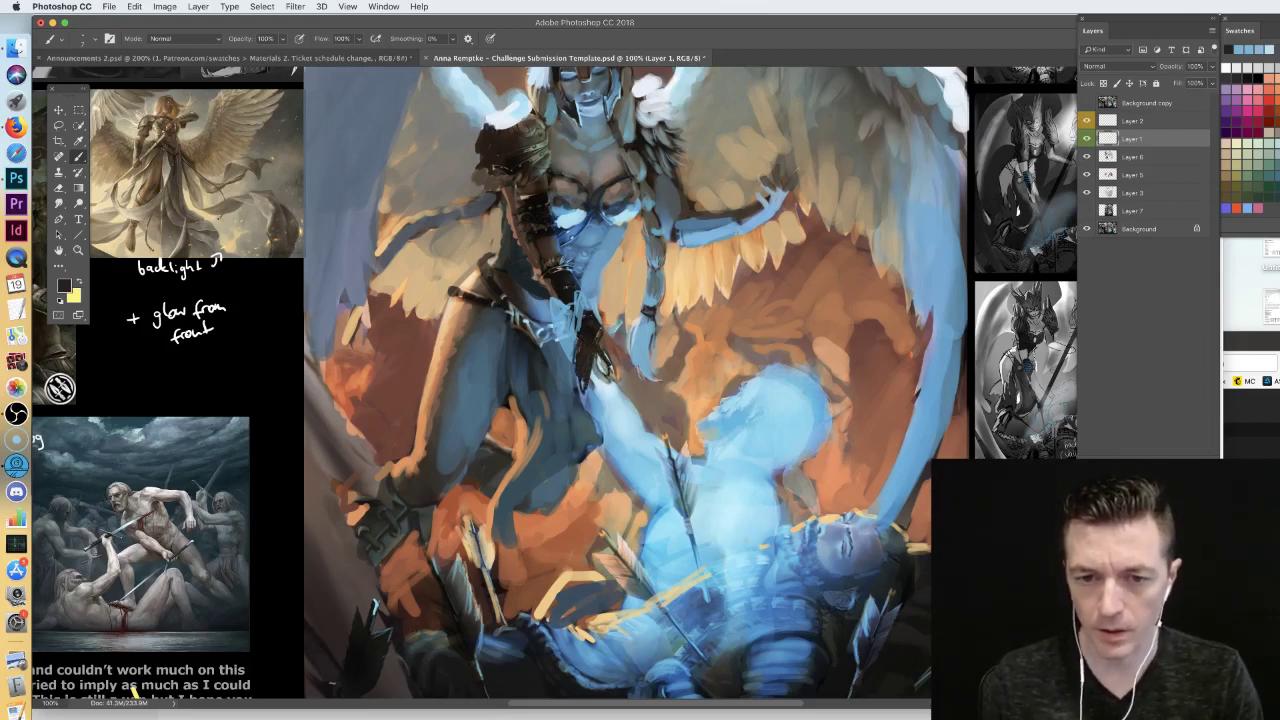
- Sample pale blues from the spirit, hide Layers 3, 5 and 6, and paint a pale edge along its raised arm
left_click(633, 410, "alt")
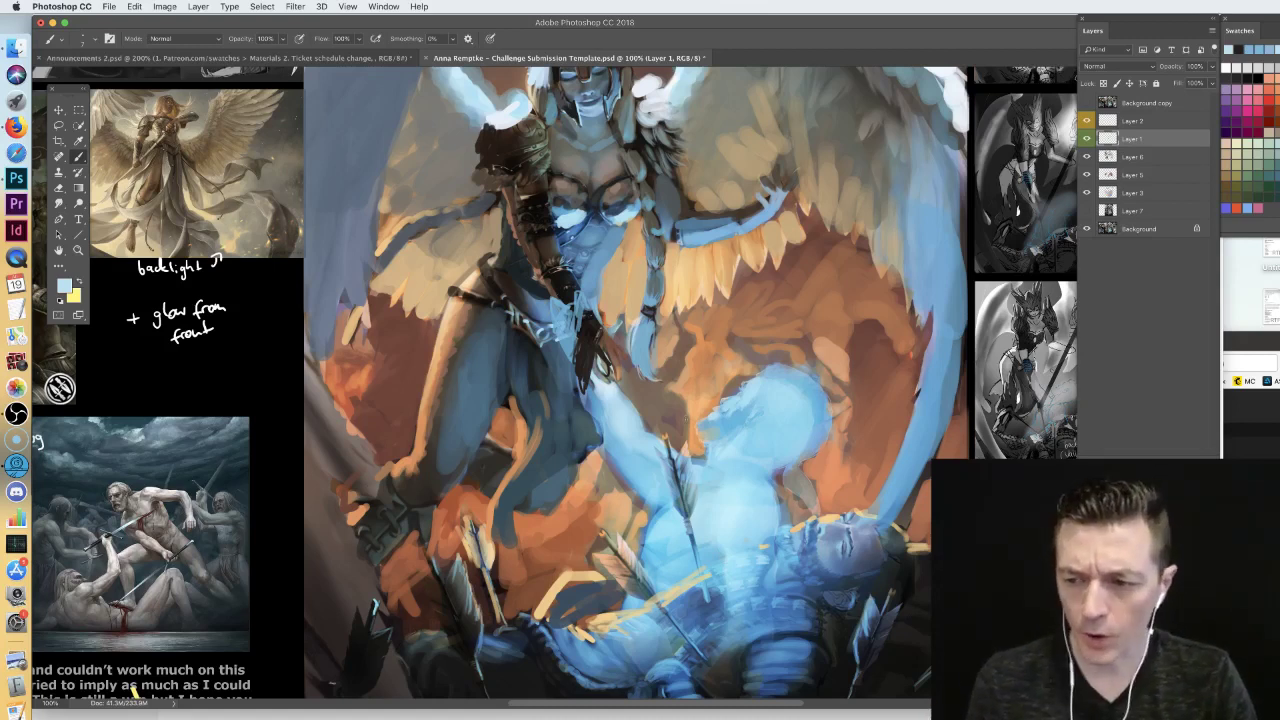
right_click(684, 406)
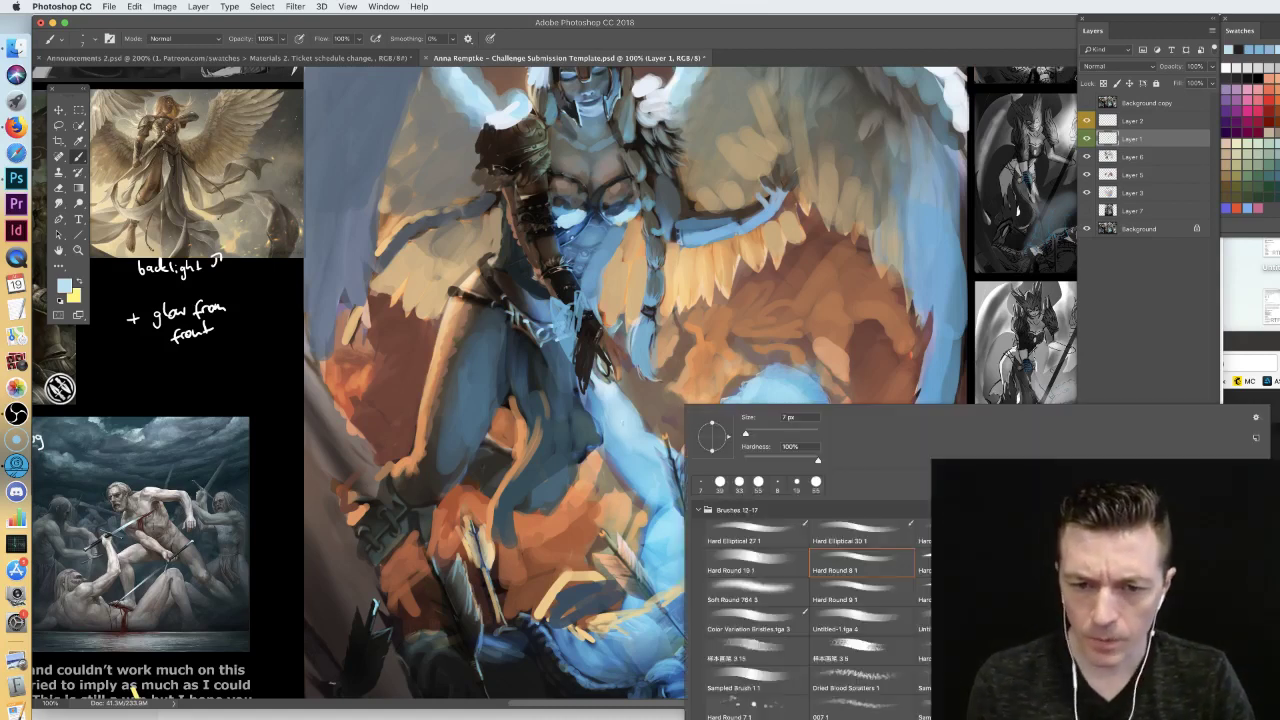
key("Return")
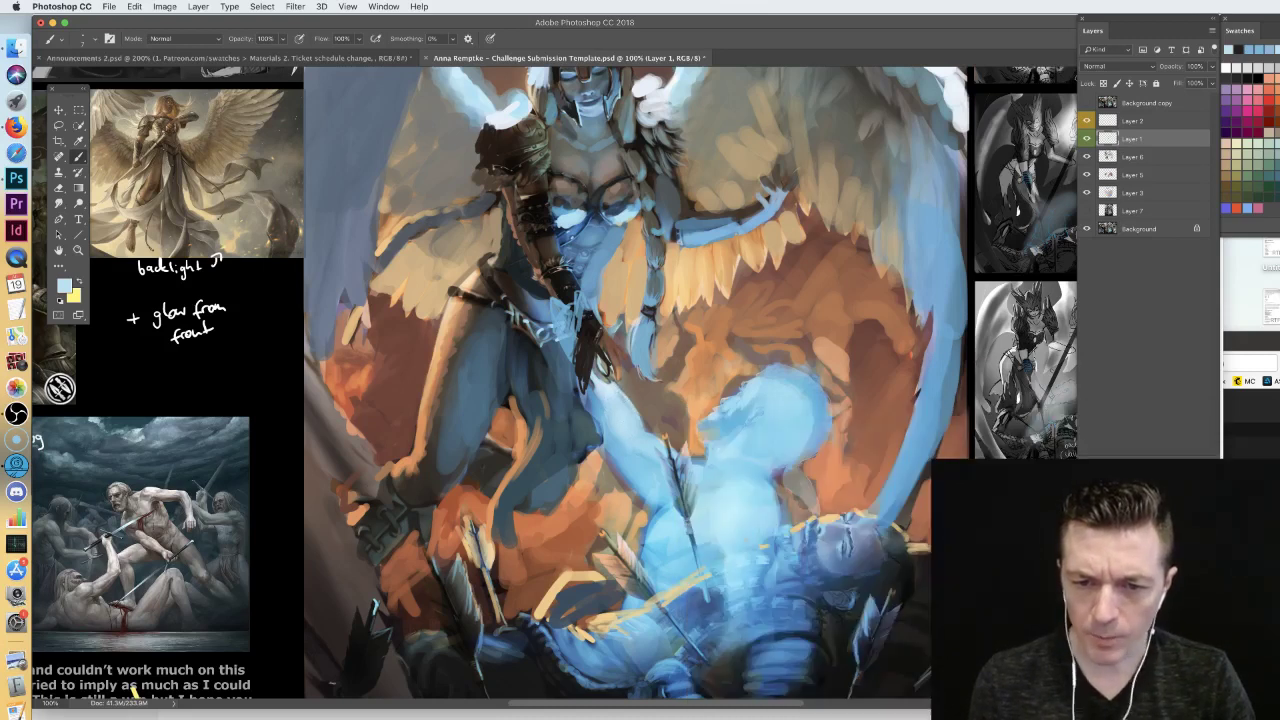
left_click(738, 415, "alt")
left_click(746, 398, "alt")
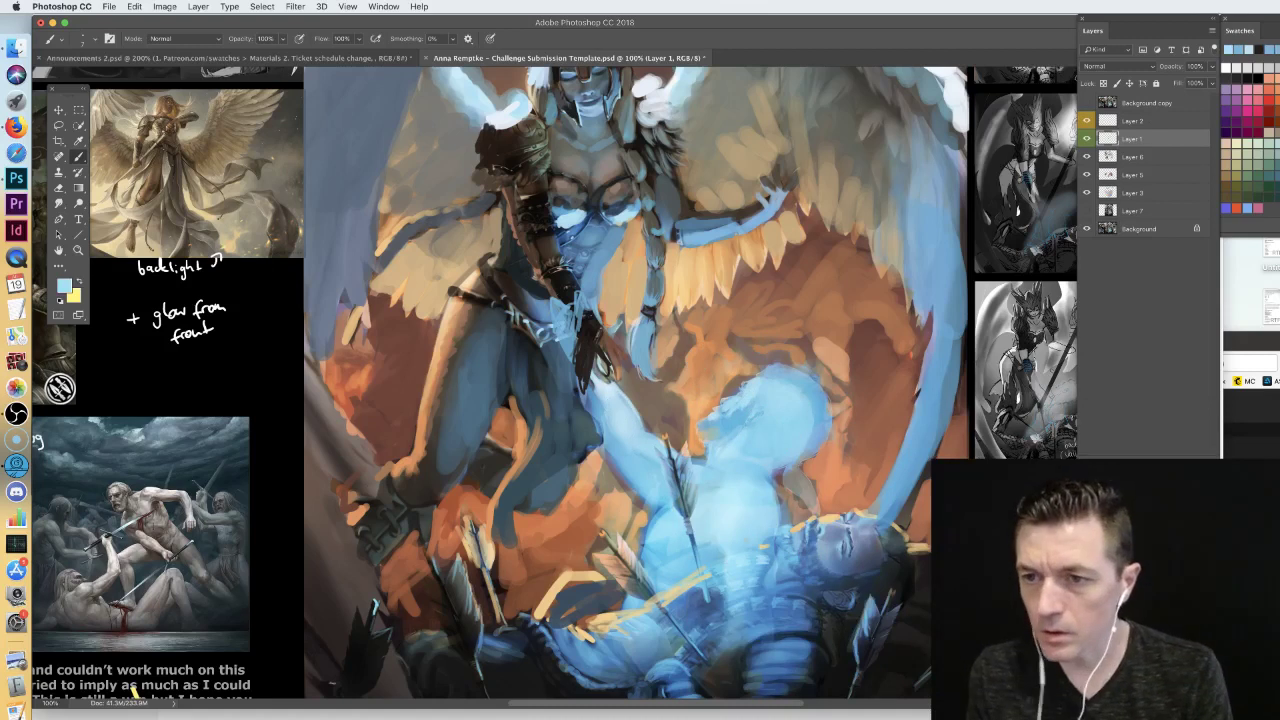
left_click(1087, 192)
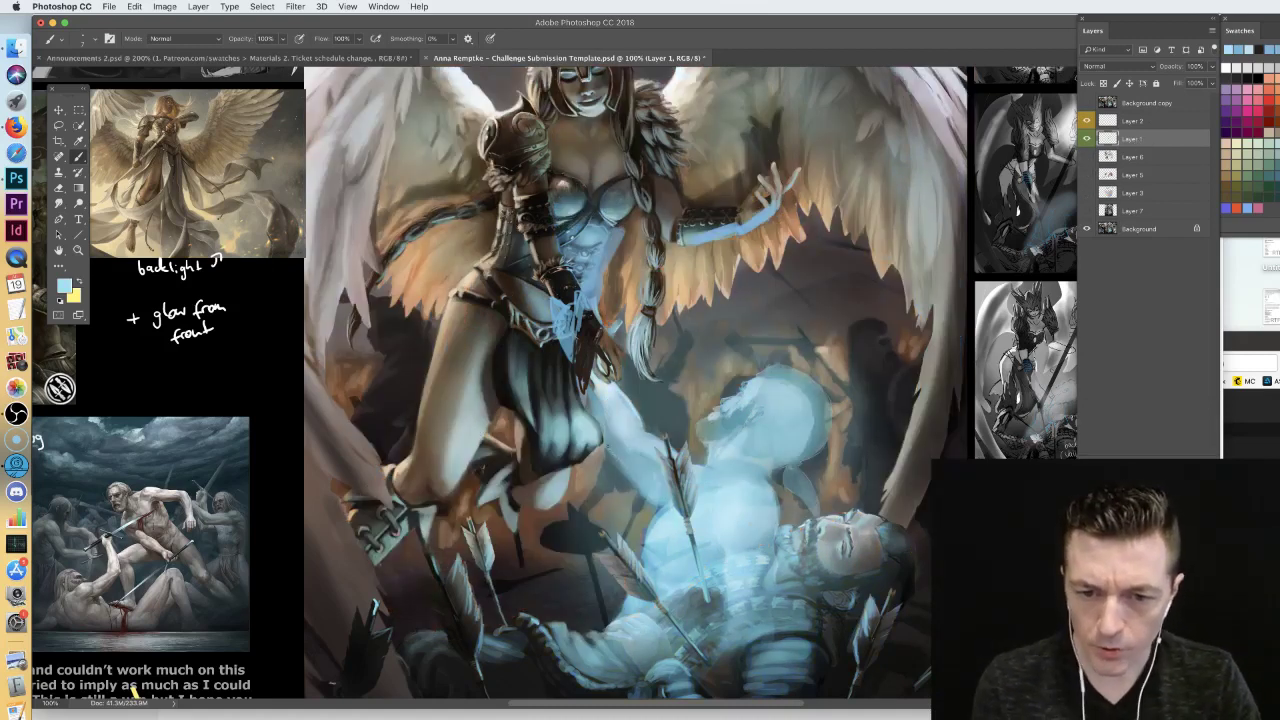
left_click_drag(612, 451, 590, 396)
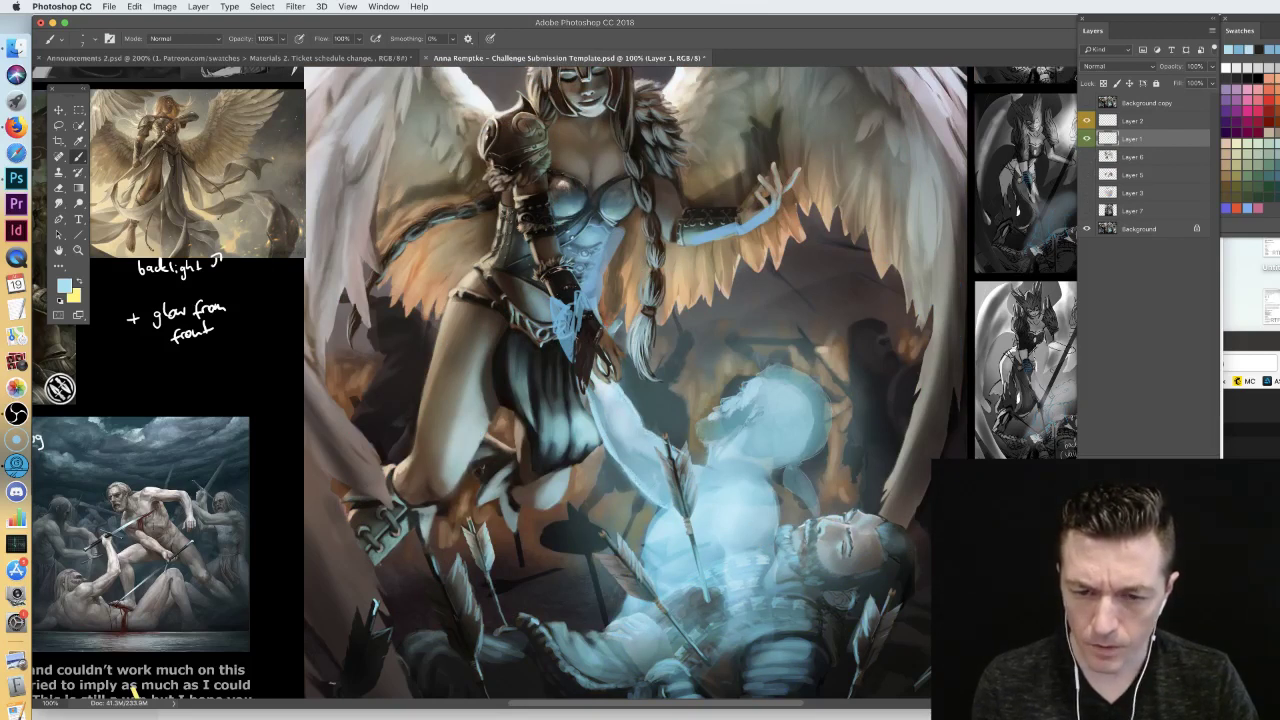
- Enlarge the brush to 38 px and paint the spirit's raised arm with sampled dark teal and lavender blue tones
right_click(680, 450)
left_click(718, 401)
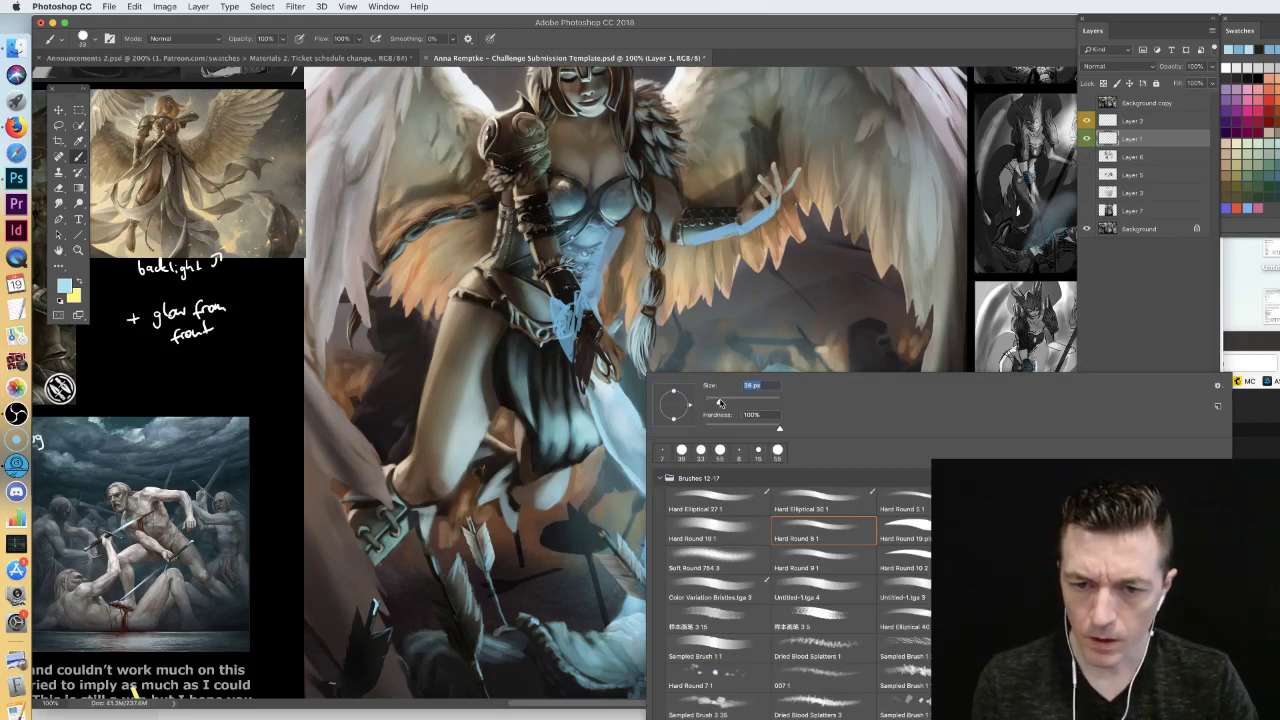
left_click(637, 393, "alt")
mouse_move(617, 426)
left_mouse_down()
mouse_move(626, 436)
mouse_move(606, 394)
mouse_move(665, 486)
mouse_move(594, 376)
left_mouse_up()
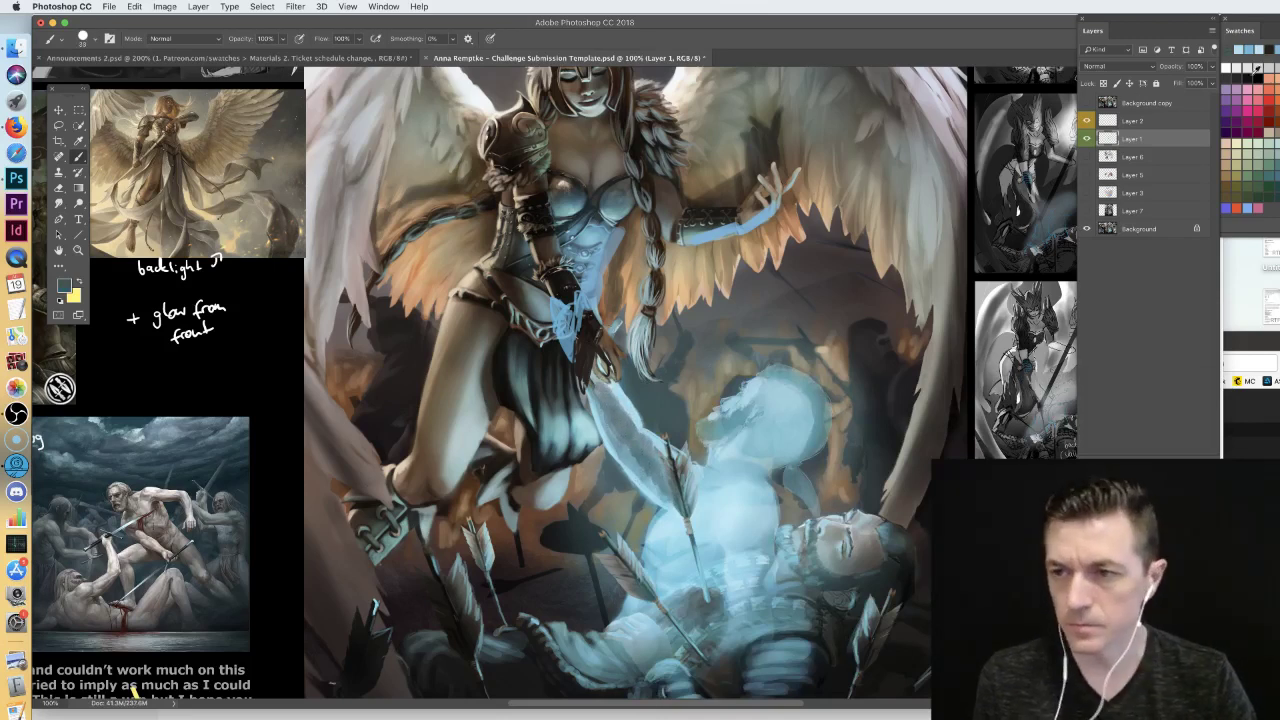
left_click(604, 262, "alt")
mouse_move(597, 408)
left_mouse_down()
mouse_move(606, 440)
mouse_move(618, 432)
mouse_move(684, 505)
left_mouse_up()
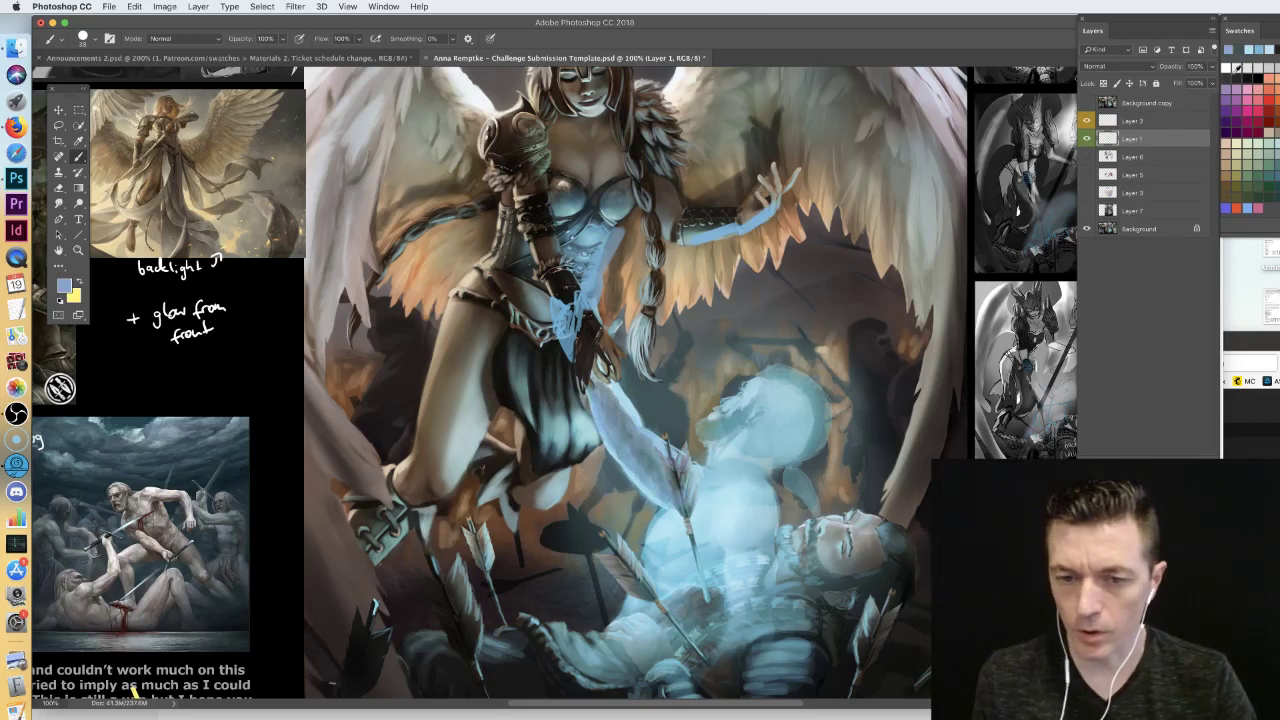
- Pick a light blue swatch, set the brush to 23 px, and paint sampled near-white highlights along the spirit's raised arm
left_click(1247, 208)
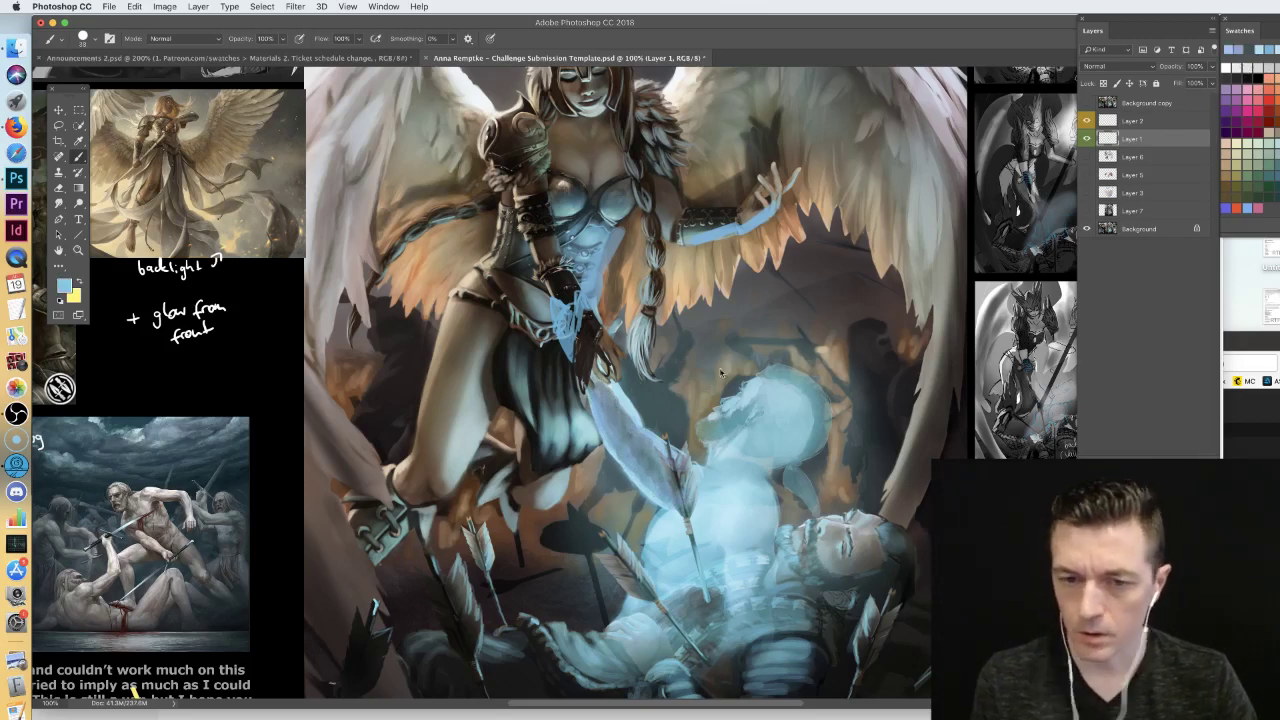
right_click(719, 371)
left_click_drag(791, 400, 786, 402)
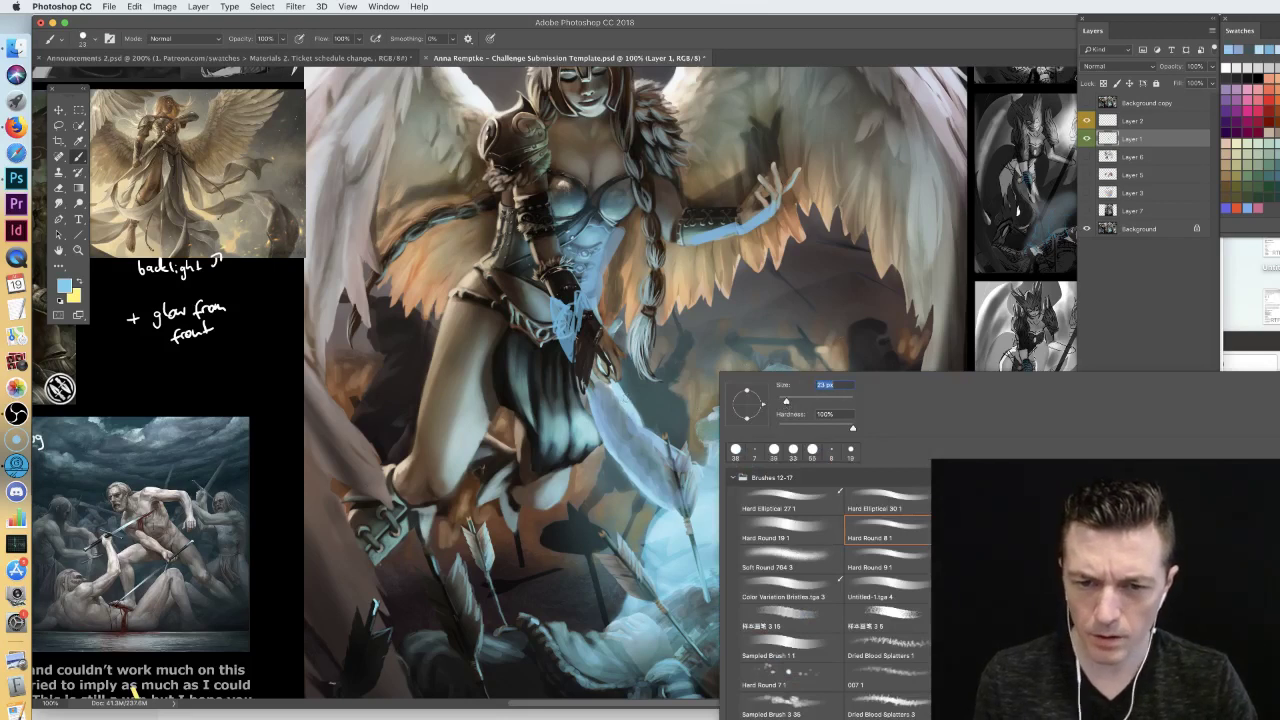
key("Return")
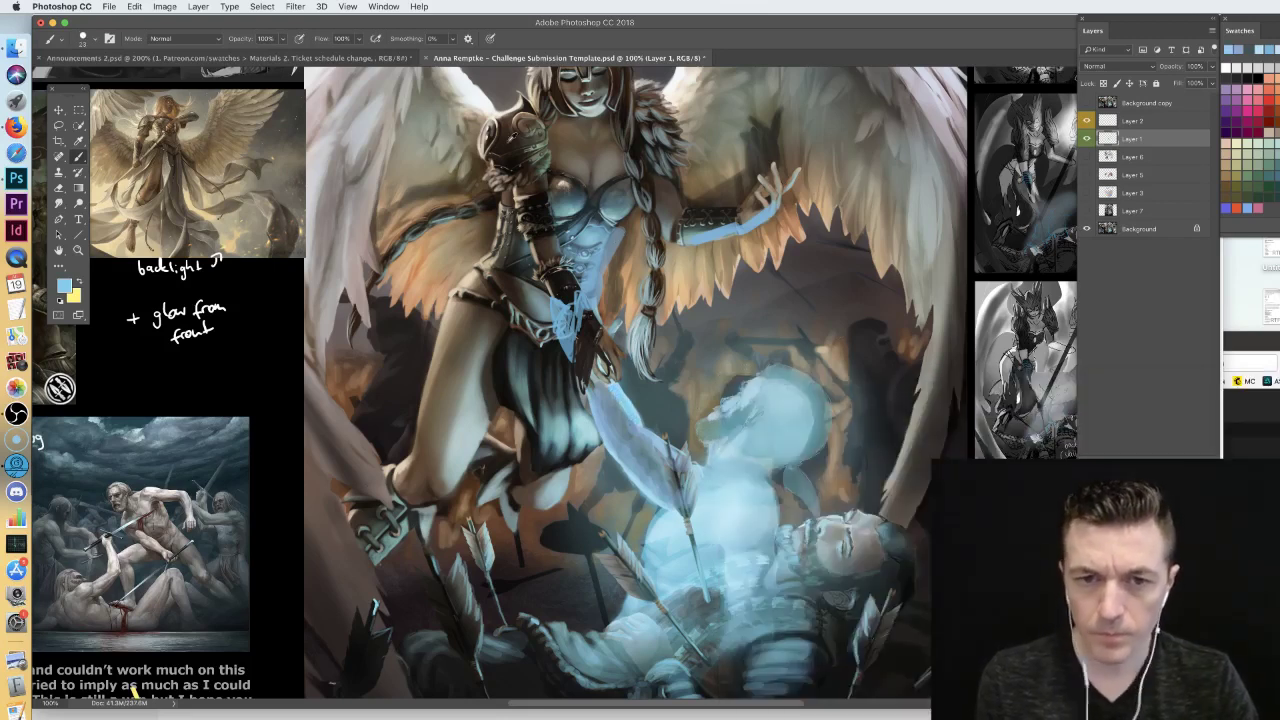
left_click(474, 93, "alt")
mouse_move(616, 388)
left_mouse_down()
mouse_move(656, 446)
mouse_move(698, 476)
left_mouse_up()
- Sample muted grey-blue tones around the raised arm and paint darker shading along its middle
left_click(636, 500, "alt")
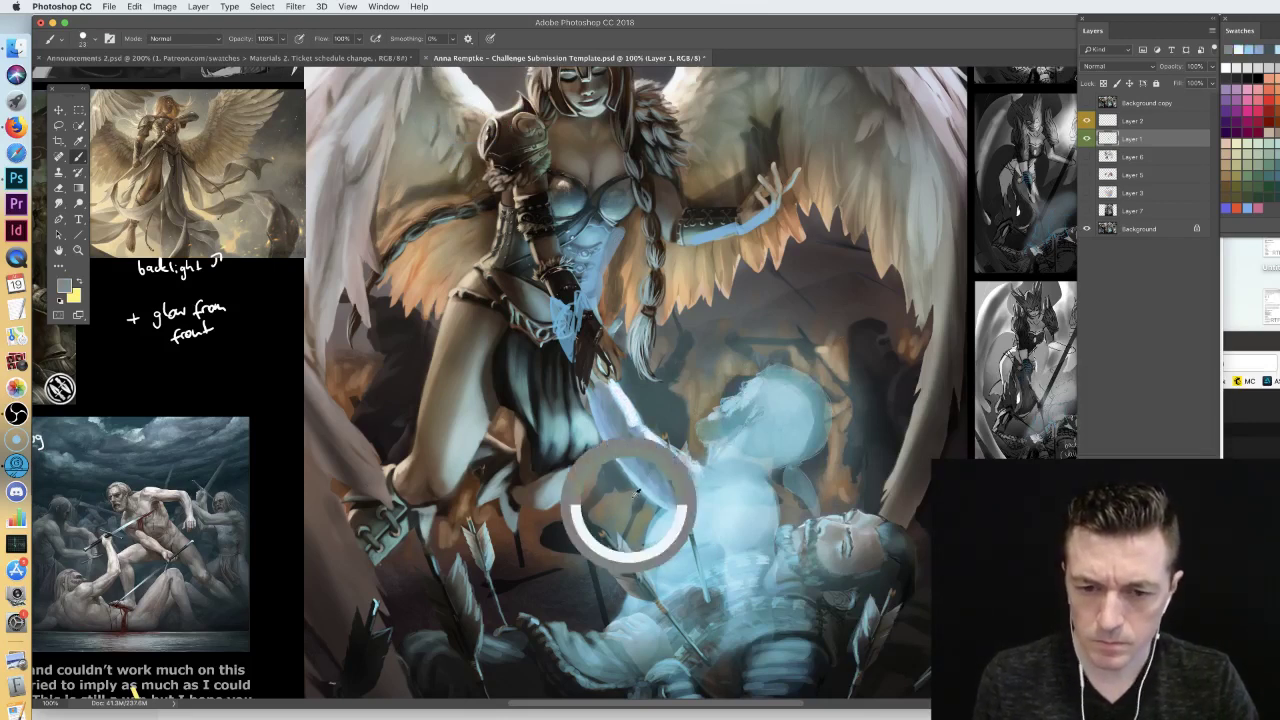
left_click(594, 469, "alt")
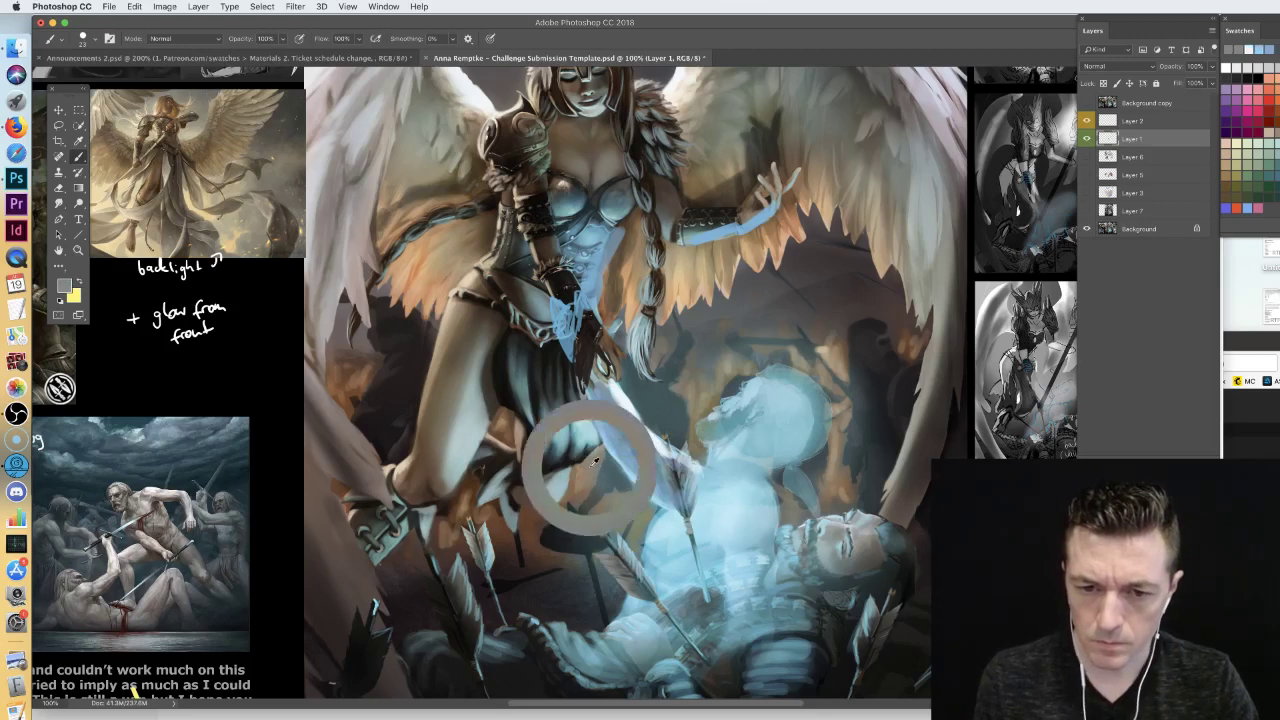
left_click(648, 400, "alt")
mouse_move(610, 415)
left_mouse_down()
mouse_move(658, 476)
mouse_move(649, 454)
mouse_move(630, 456)
left_mouse_up()
left_click(643, 459, "alt")
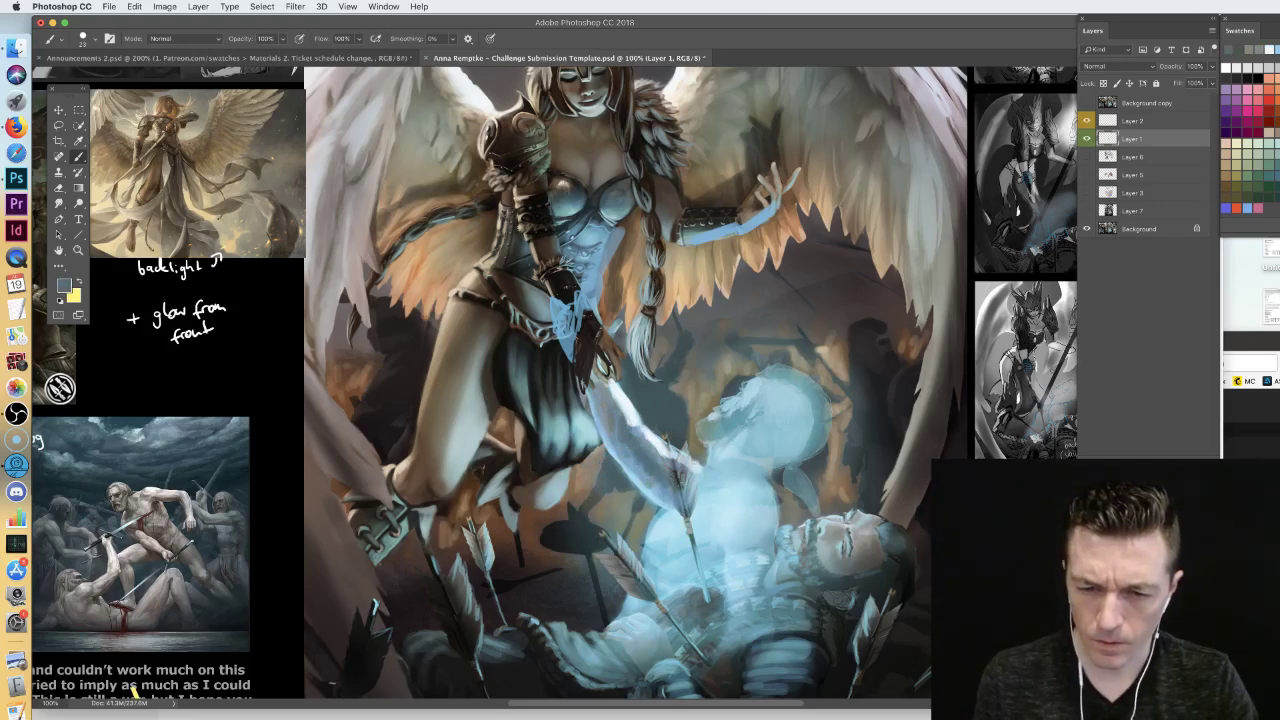
- Increase the color saturation of the spirit's raised arm with the Sponge tool in Saturate mode
key("g")
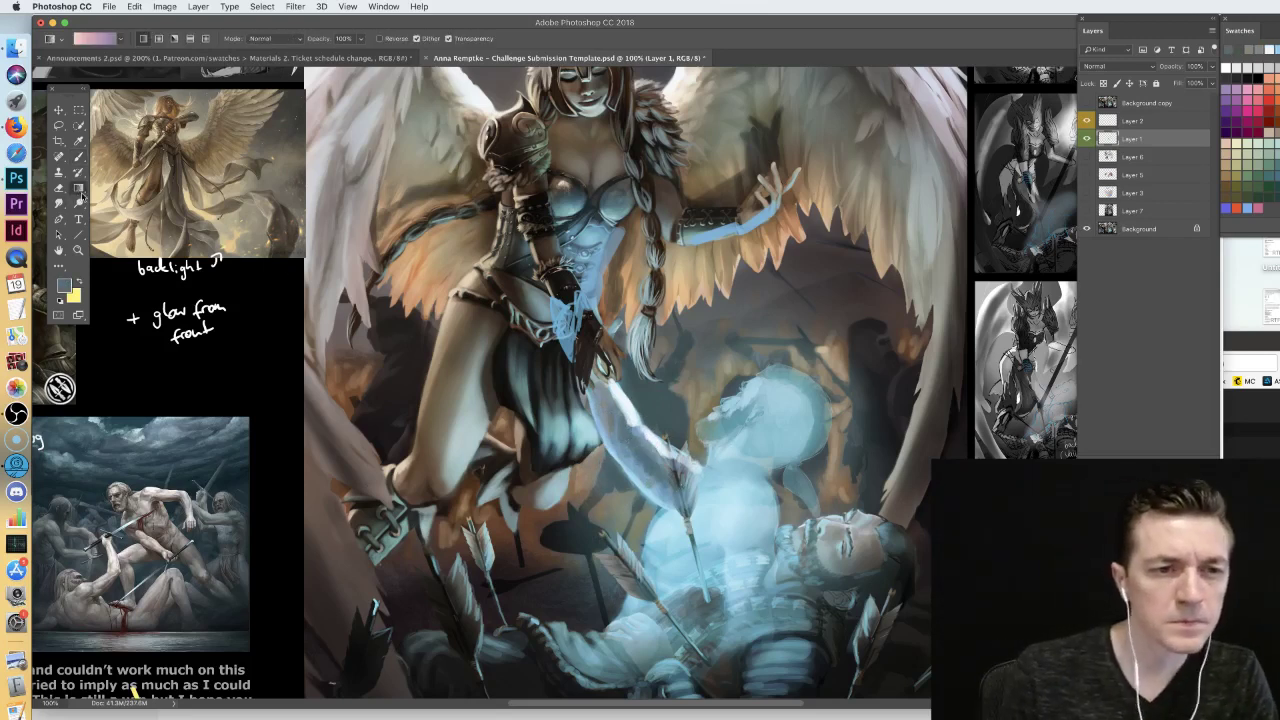
left_click(78, 202)
left_click(120, 230)
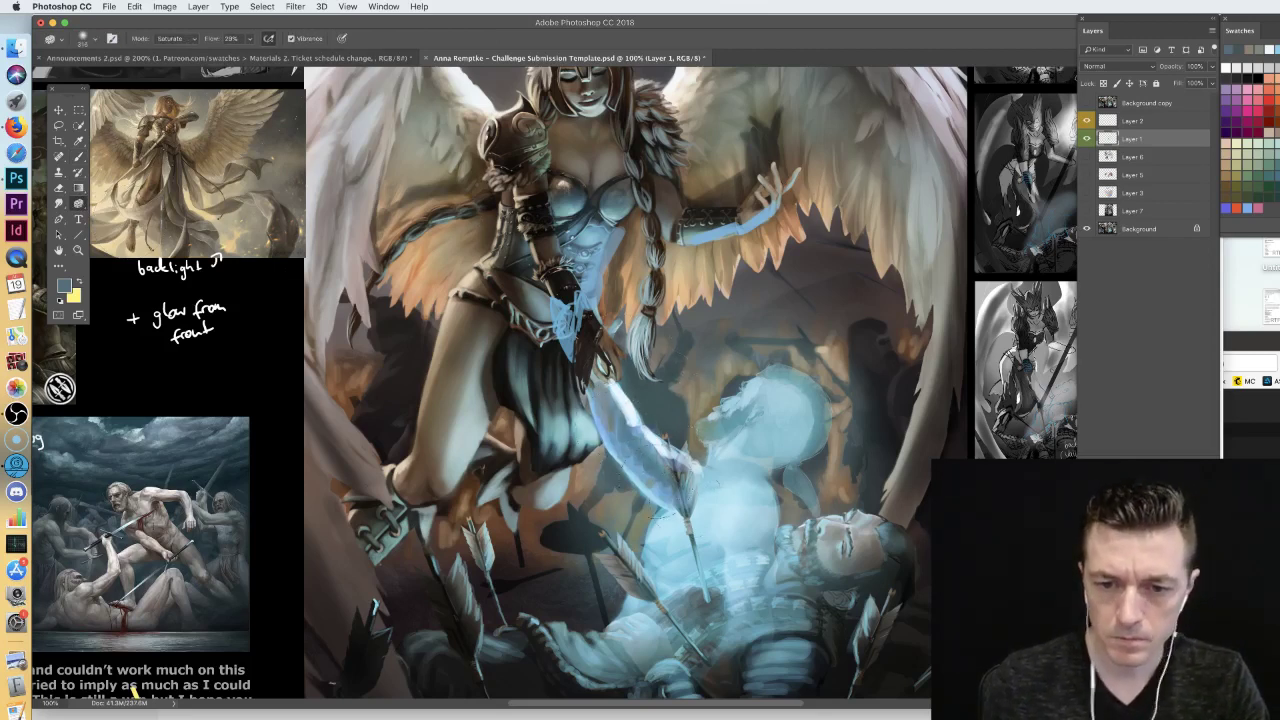
- Paint sampled mid and dark blue tones into the forearm and elbow of the spirit's raised arm with the Brush tool
left_click(79, 157)
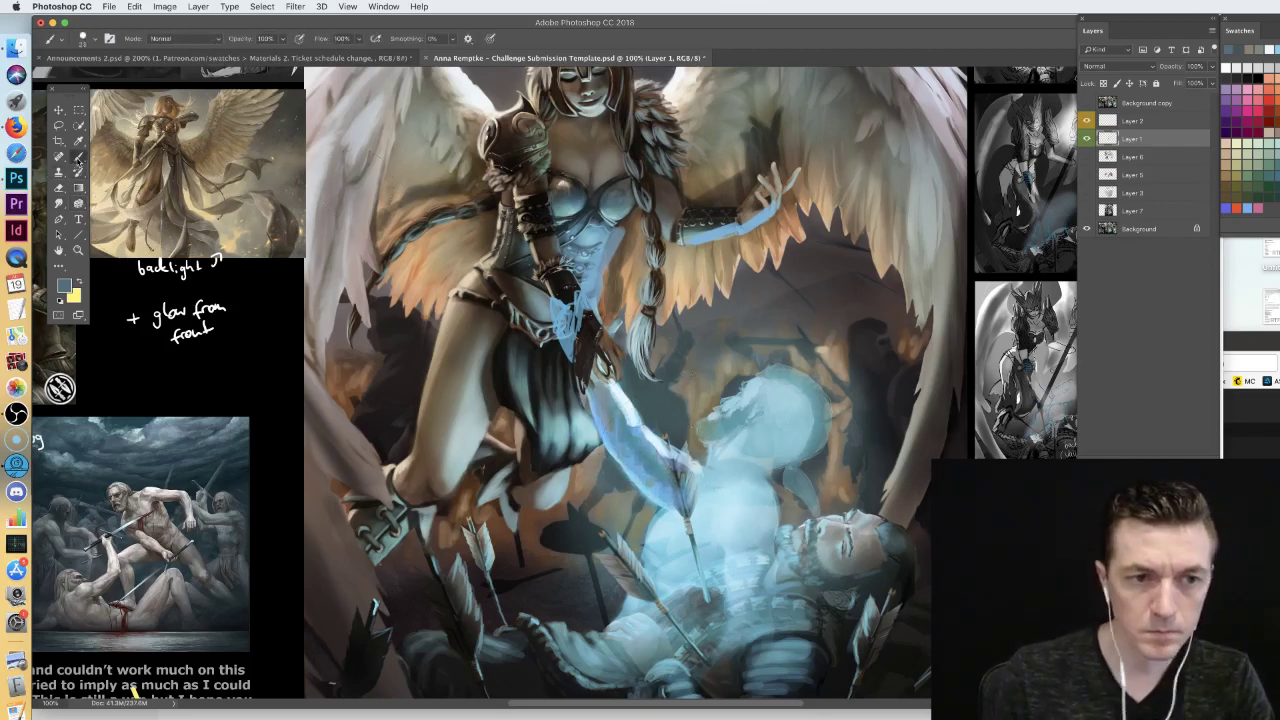
mouse_move(637, 434)
left_mouse_down()
mouse_move(676, 491)
mouse_move(655, 493)
mouse_move(674, 500)
mouse_move(646, 508)
mouse_move(613, 456)
left_mouse_up()
left_click(649, 463, "alt")
left_click(632, 471, "alt")
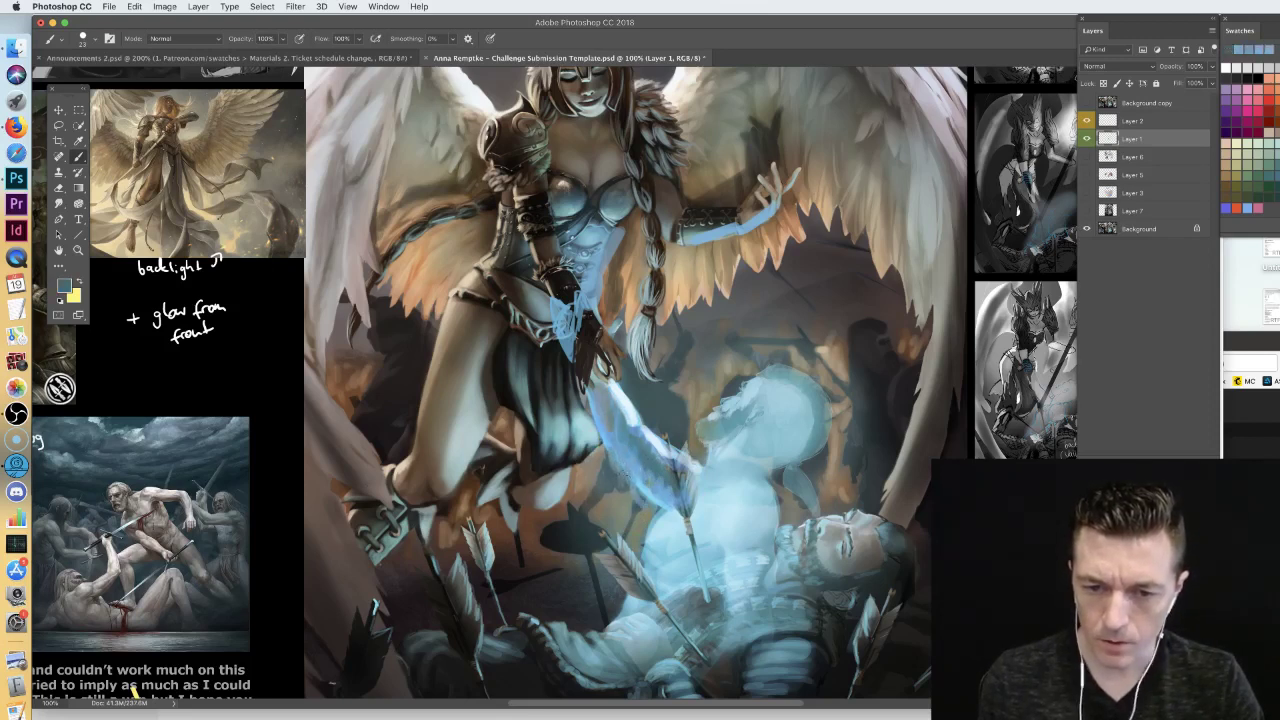
left_click(650, 494, "alt")
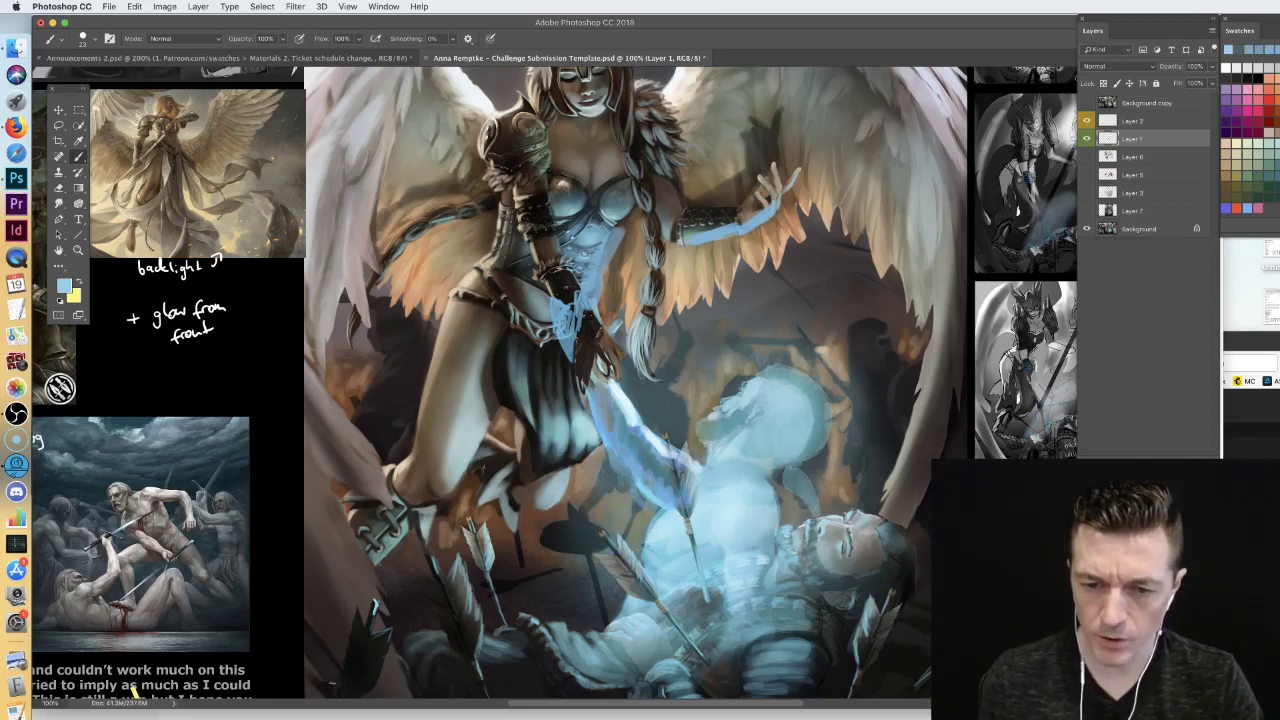
left_click(661, 489, "alt")
left_click(655, 470, "alt")
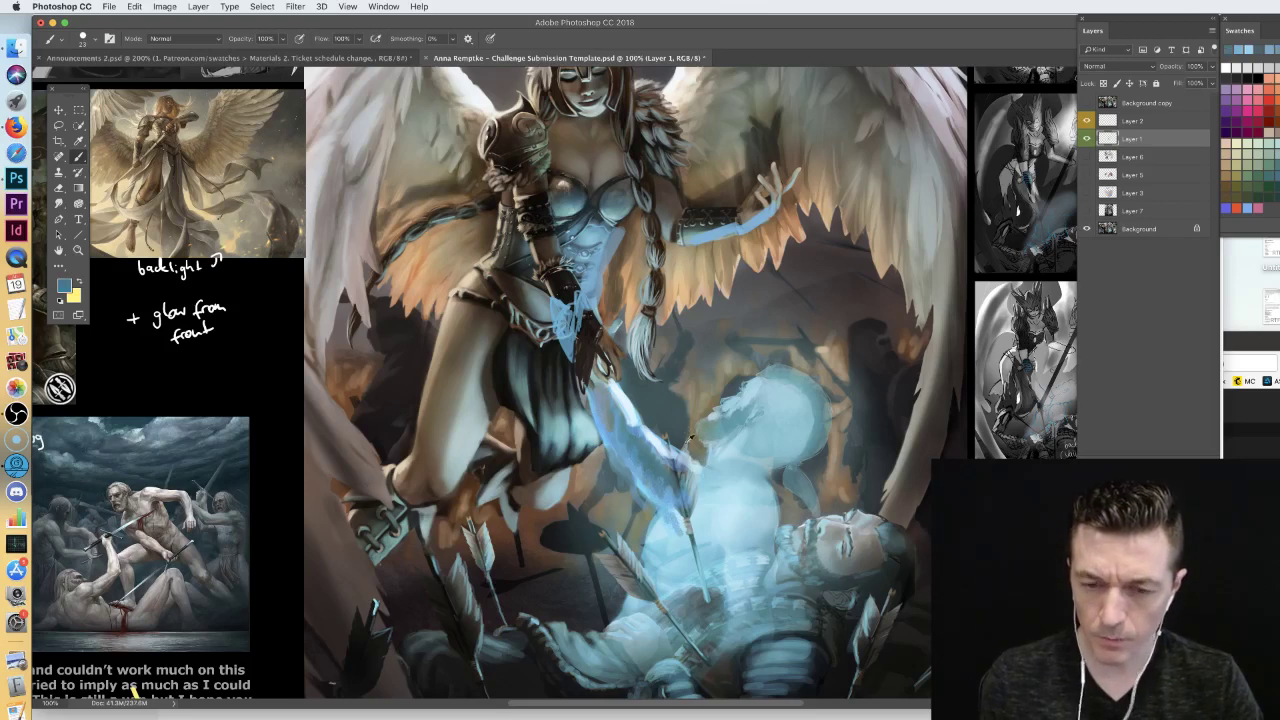
- Paint sampled blue tones along the upper edge and wrist of the spirit's raised arm
left_click(666, 438, "alt")
left_click_drag(682, 450, 648, 425)
left_click(593, 415, "alt")
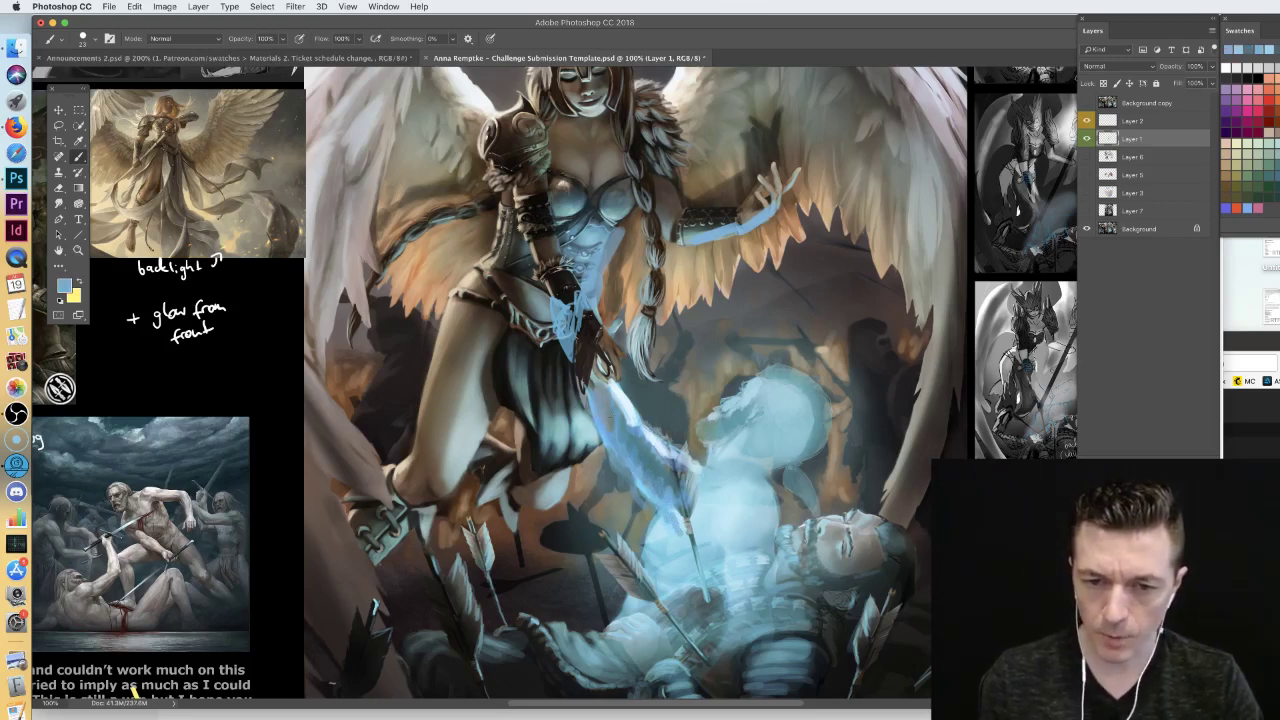
left_click(609, 434, "alt")
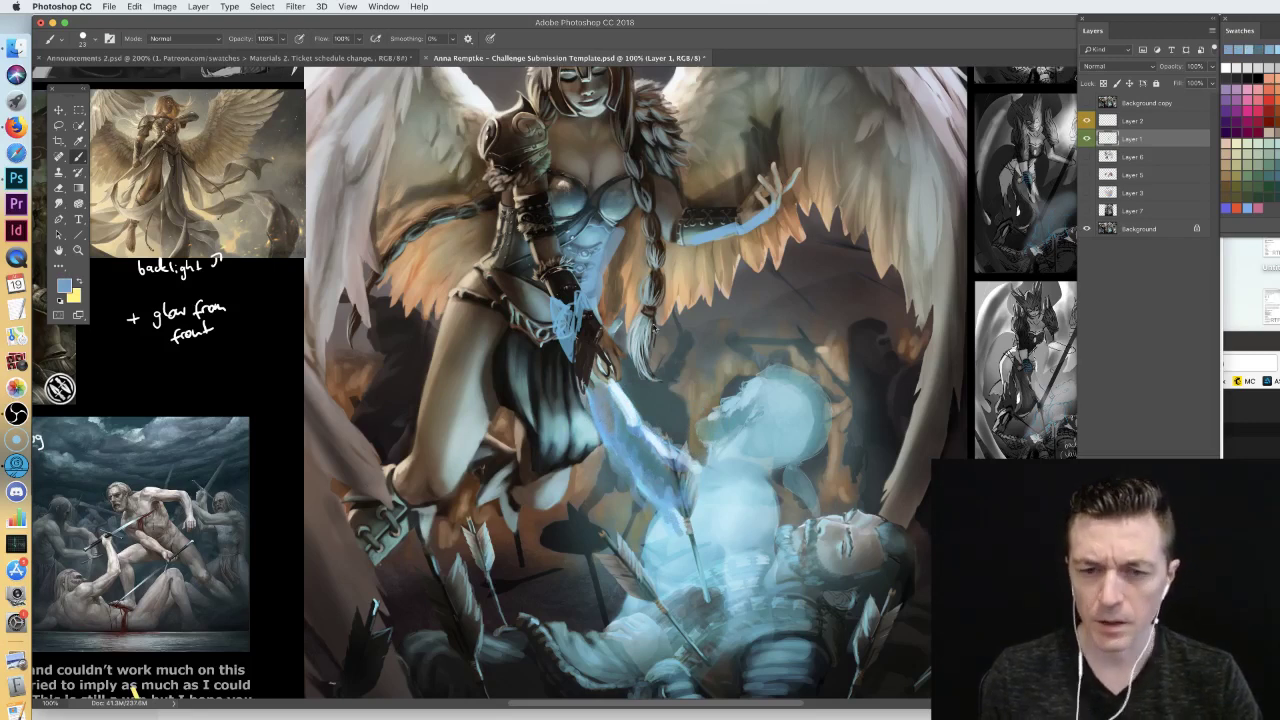
- Resize the brush and fill the palm and fingers of the valkyrie's outstretched hand with sampled soft blue
right_click(656, 326)
left_click_drag(727, 353, 718, 355)
key("Return")
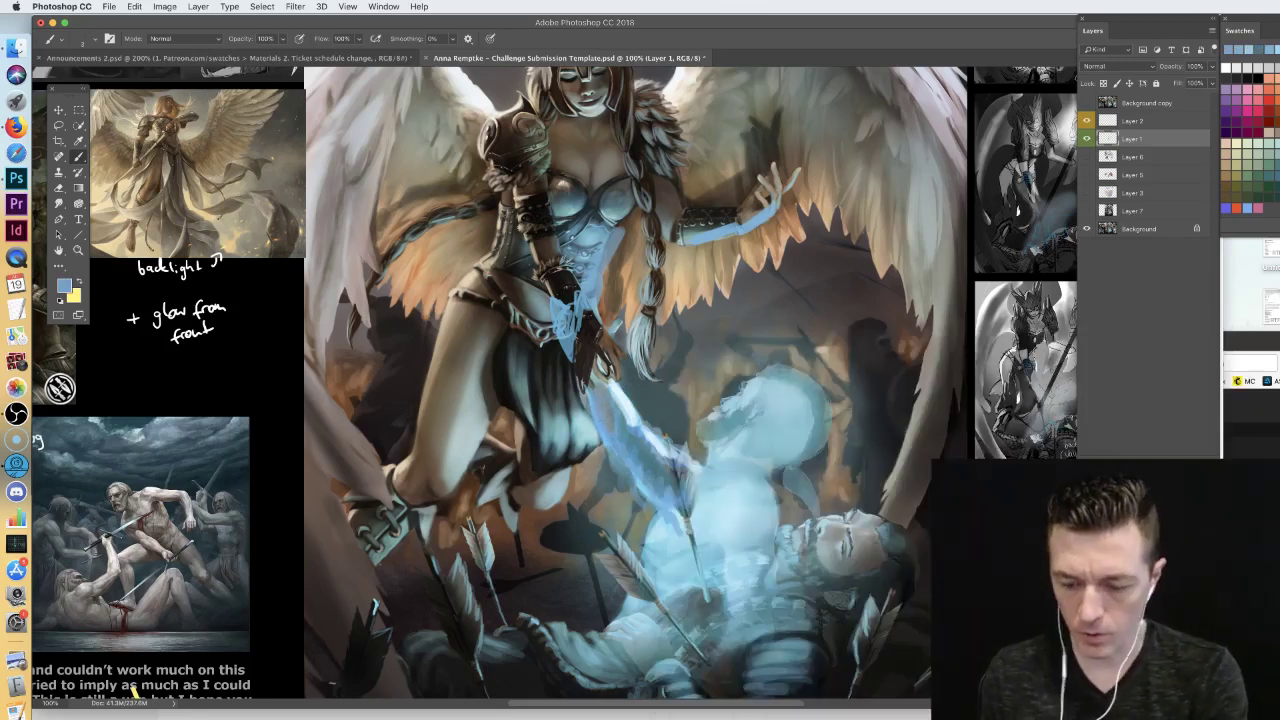
key("super+plus")
mouse_move(770, 264)
left_mouse_down()
mouse_move(508, 598)
mouse_move(515, 477)
left_mouse_up()
right_click(752, 264)
mouse_move(807, 289)
left_mouse_down()
mouse_move(828, 290)
mouse_move(817, 289)
left_mouse_up()
left_click(669, 341, "alt")
mouse_move(672, 318)
left_mouse_down()
mouse_move(658, 290)
mouse_move(666, 268)
left_mouse_up()
mouse_move(694, 292)
left_mouse_down()
mouse_move(689, 242)
mouse_move(706, 310)
mouse_move(733, 250)
left_mouse_up()
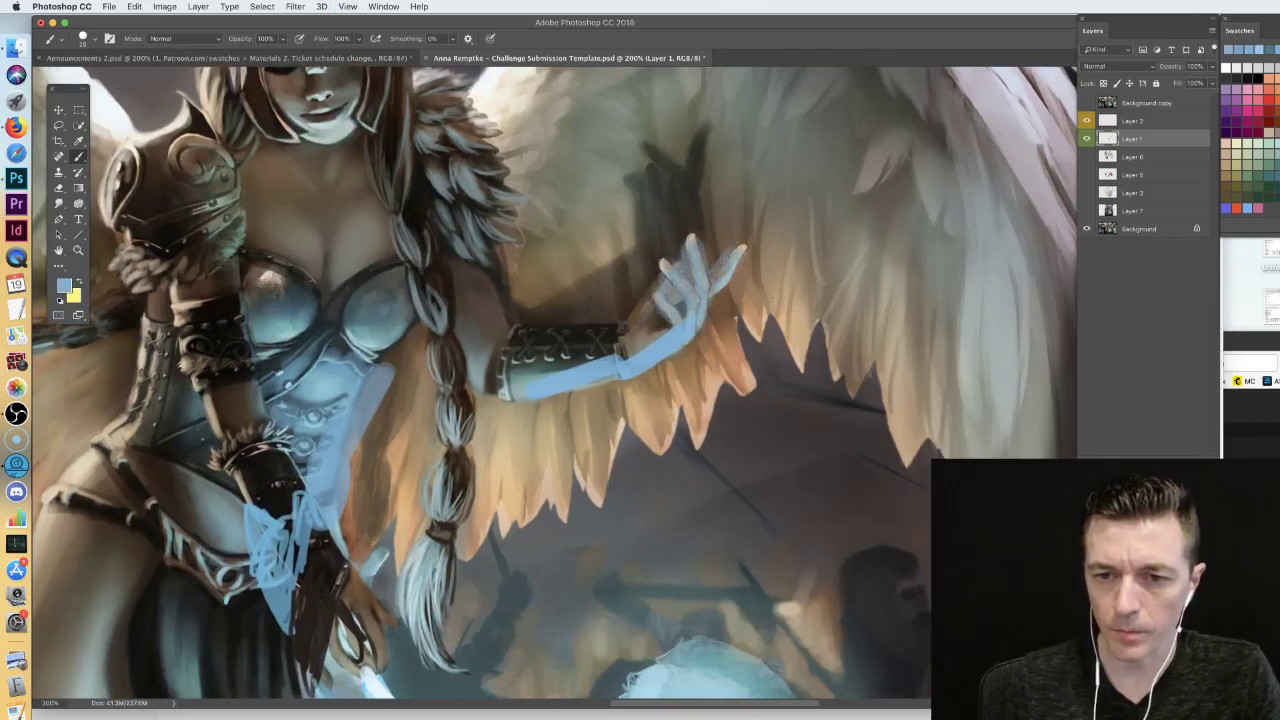
mouse_move(661, 301)
left_mouse_down()
mouse_move(634, 330)
mouse_move(646, 340)
mouse_move(621, 350)
left_mouse_up()
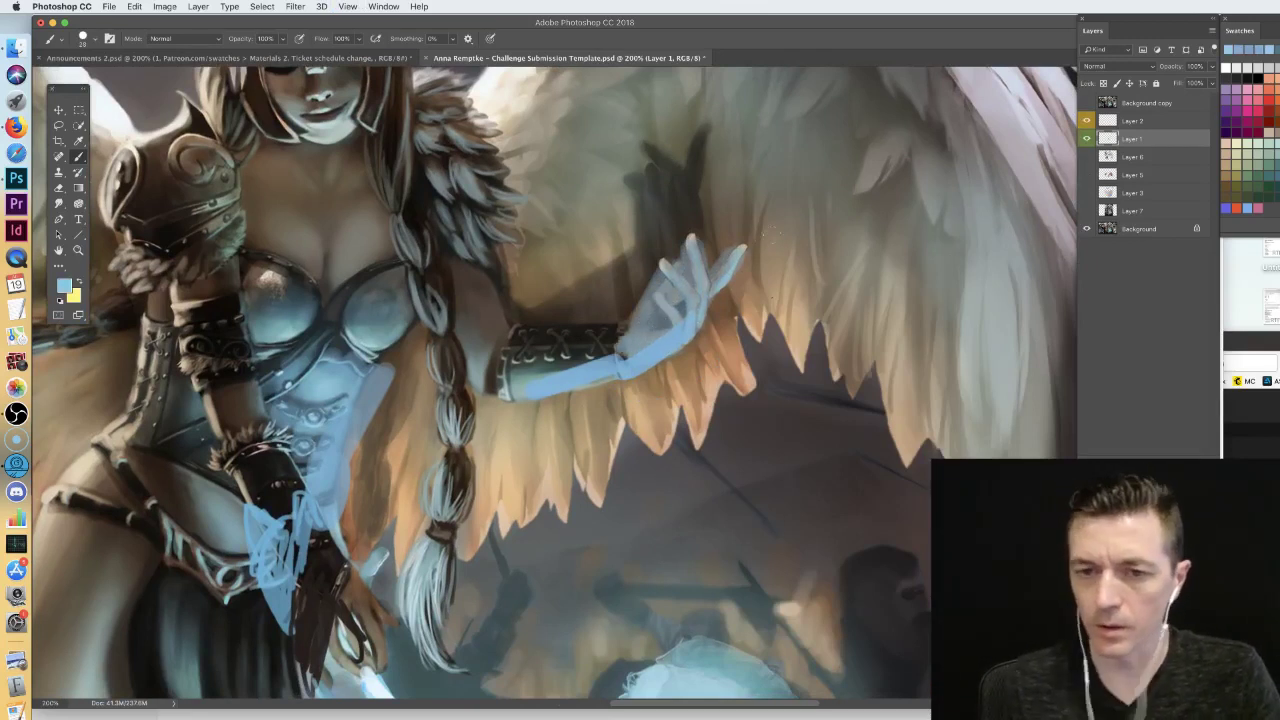
- Paint light blue accents on the valkyrie's fingertips with a 12 px brush, and select the Hard Round 5 1 brush
right_click(792, 240)
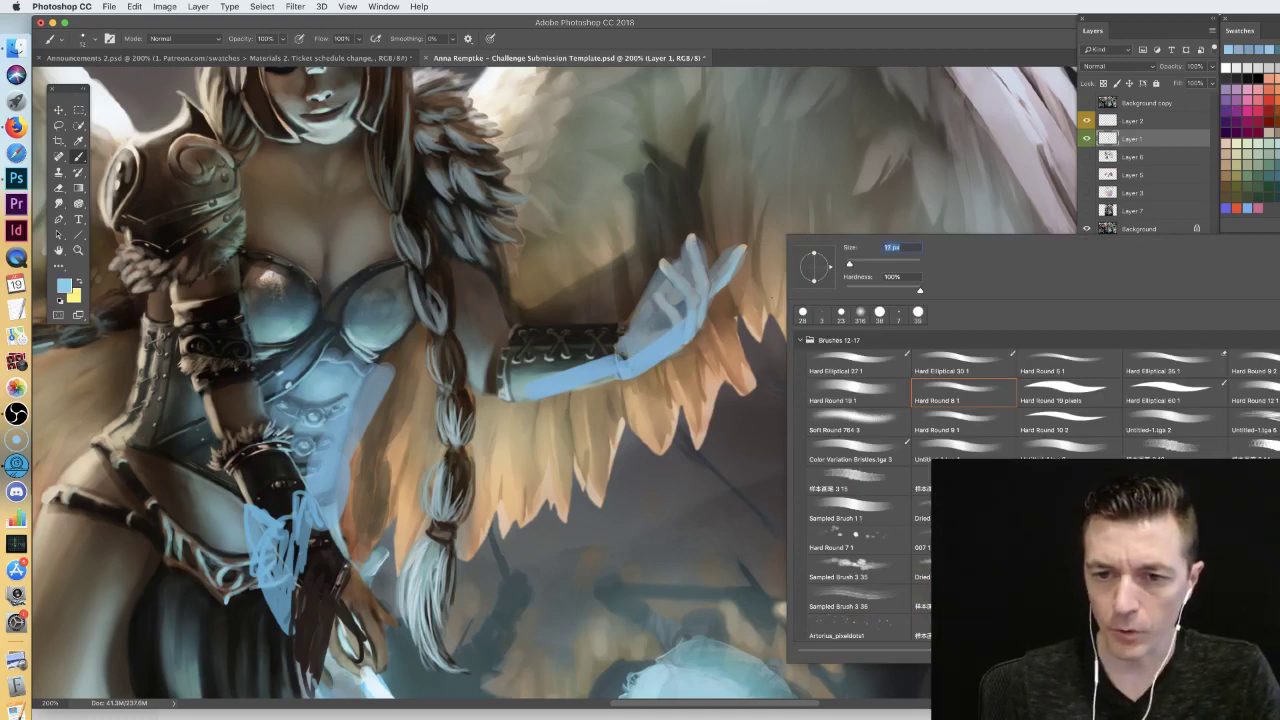
key("Return")
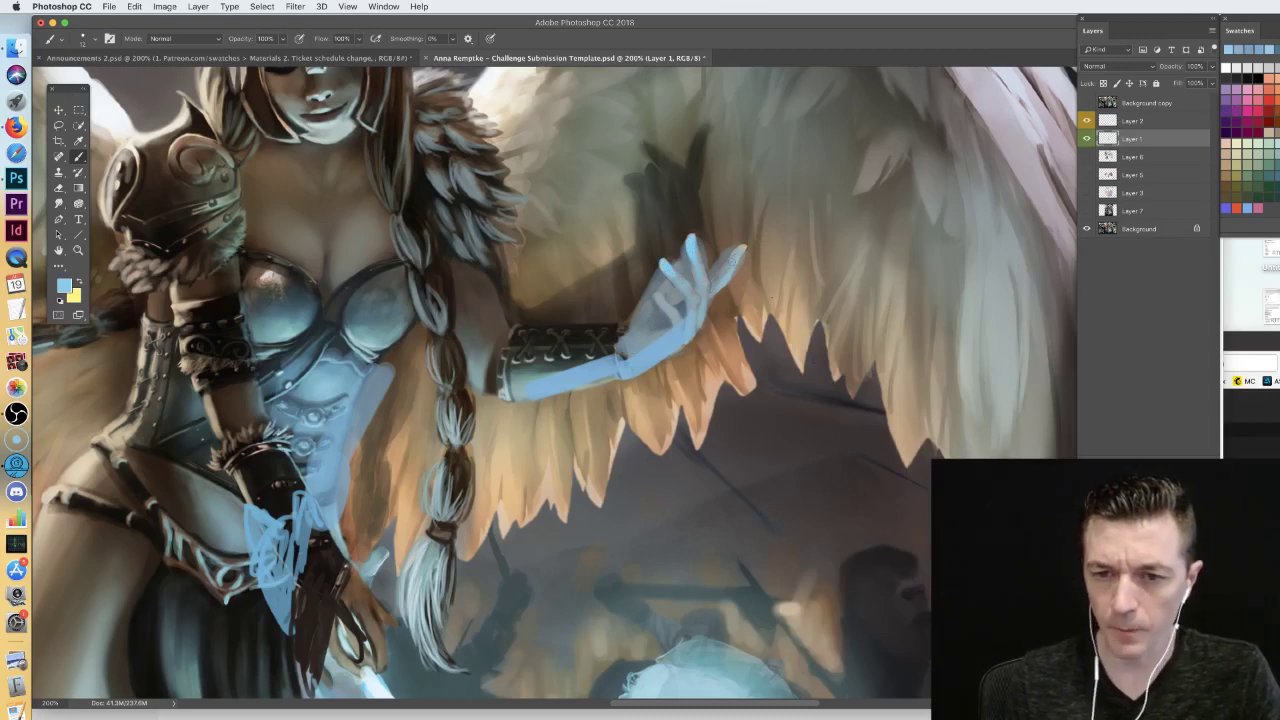
right_click(718, 303)
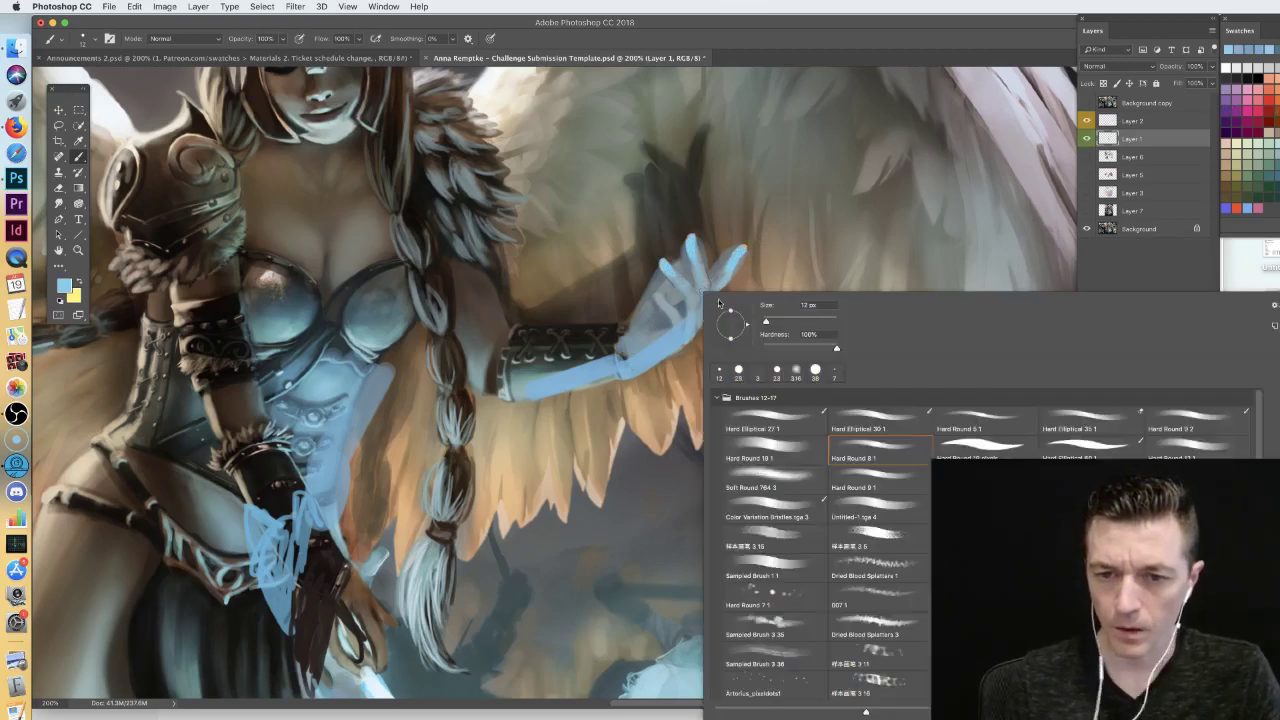
left_click(990, 414)
key("Return")
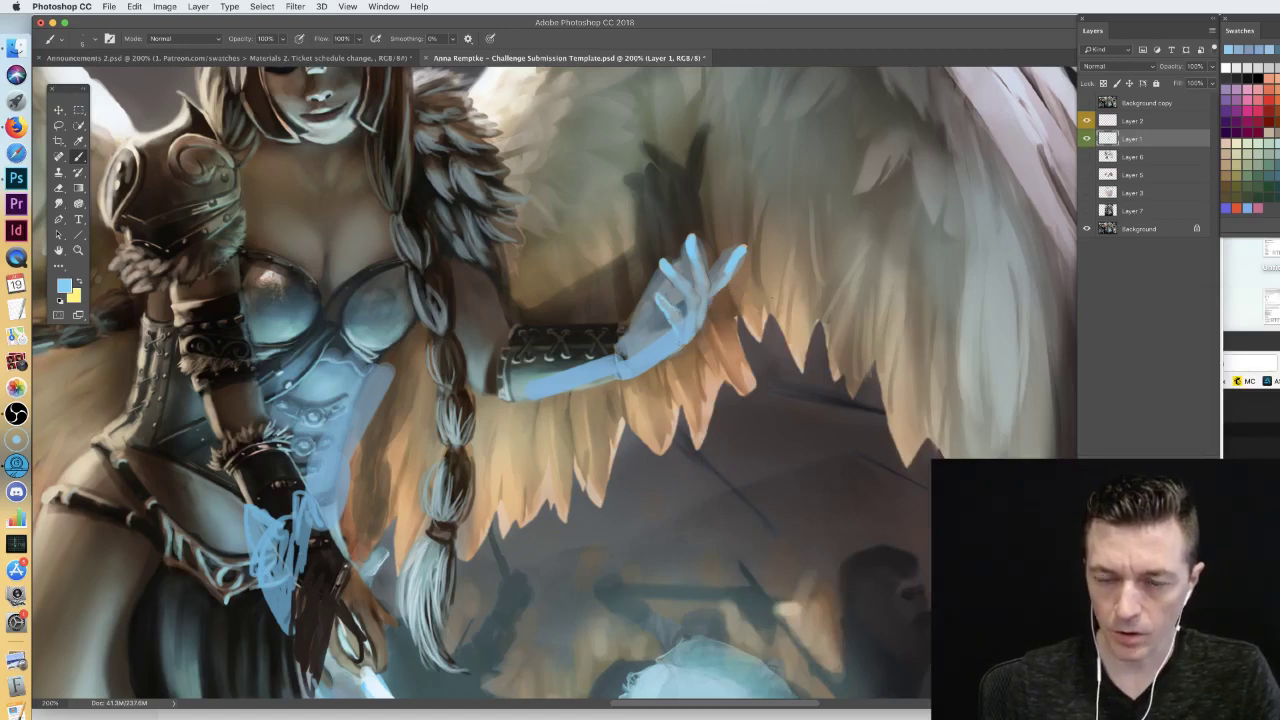
- Sketch a light blue outlined cylinder over the wing feathers beside the valkyrie's outstretched hand, undoing the stray stroke
mouse_move(846, 162)
left_mouse_down()
mouse_move(777, 173)
mouse_move(881, 180)
mouse_move(817, 157)
mouse_move(786, 182)
mouse_move(766, 305)
left_mouse_up()
left_click_drag(890, 172, 890, 308)
mouse_move(767, 305)
left_mouse_down()
mouse_move(826, 318)
mouse_move(885, 298)
mouse_move(833, 325)
mouse_move(889, 306)
left_mouse_up()
key("super+z")
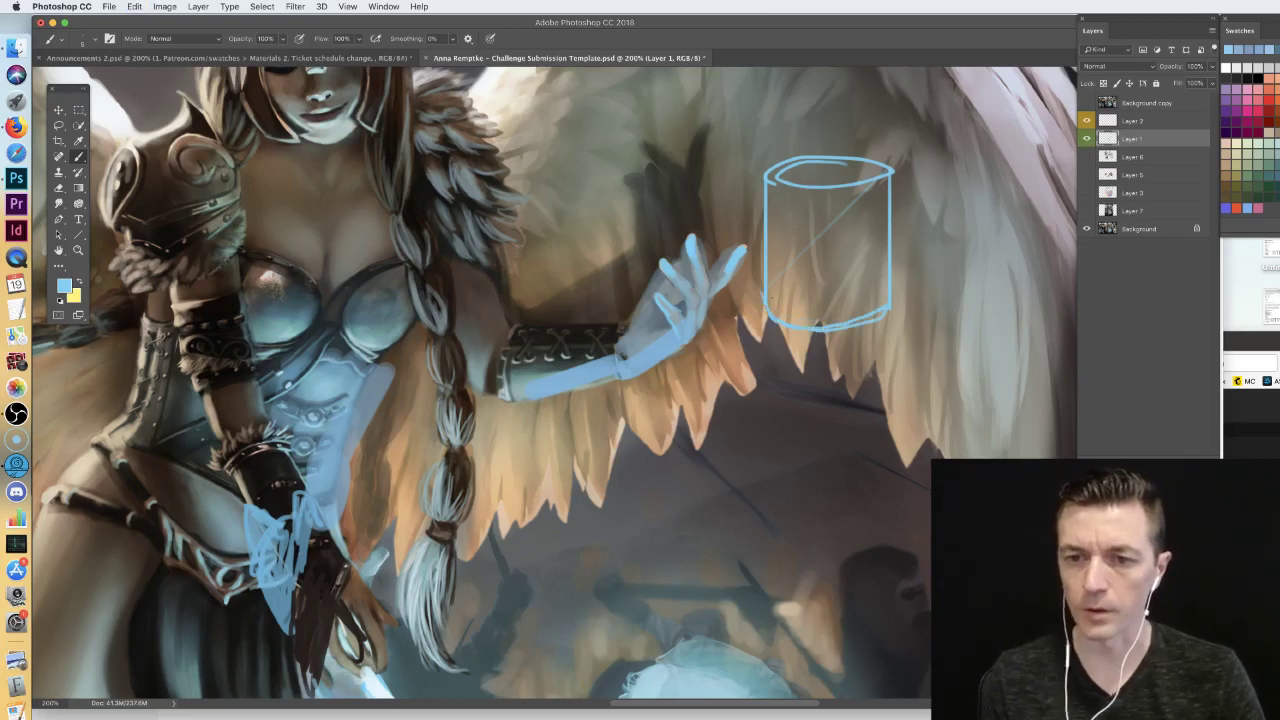
- Divide the cylinder sketch into vertical bands that narrow toward its sides, and scribble shading into the centre and edge bands
left_click_drag(808, 188, 809, 324)
left_click_drag(856, 184, 857, 322)
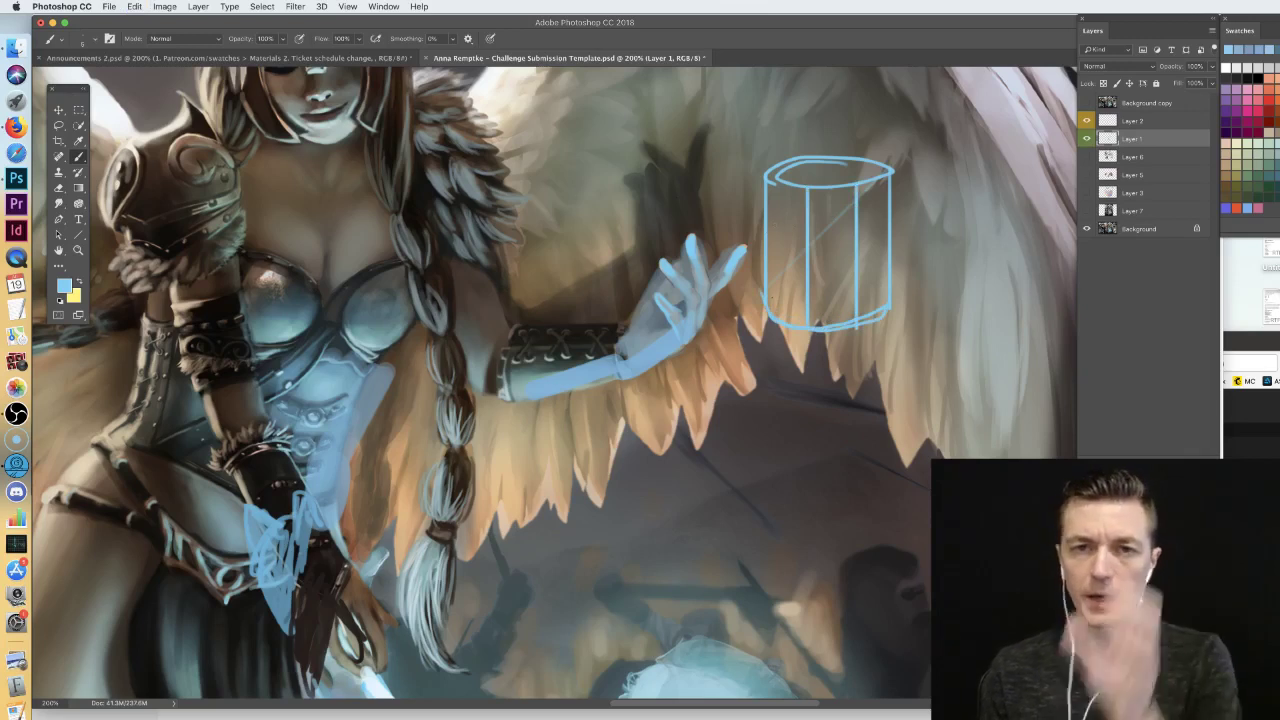
left_click_drag(780, 184, 781, 316)
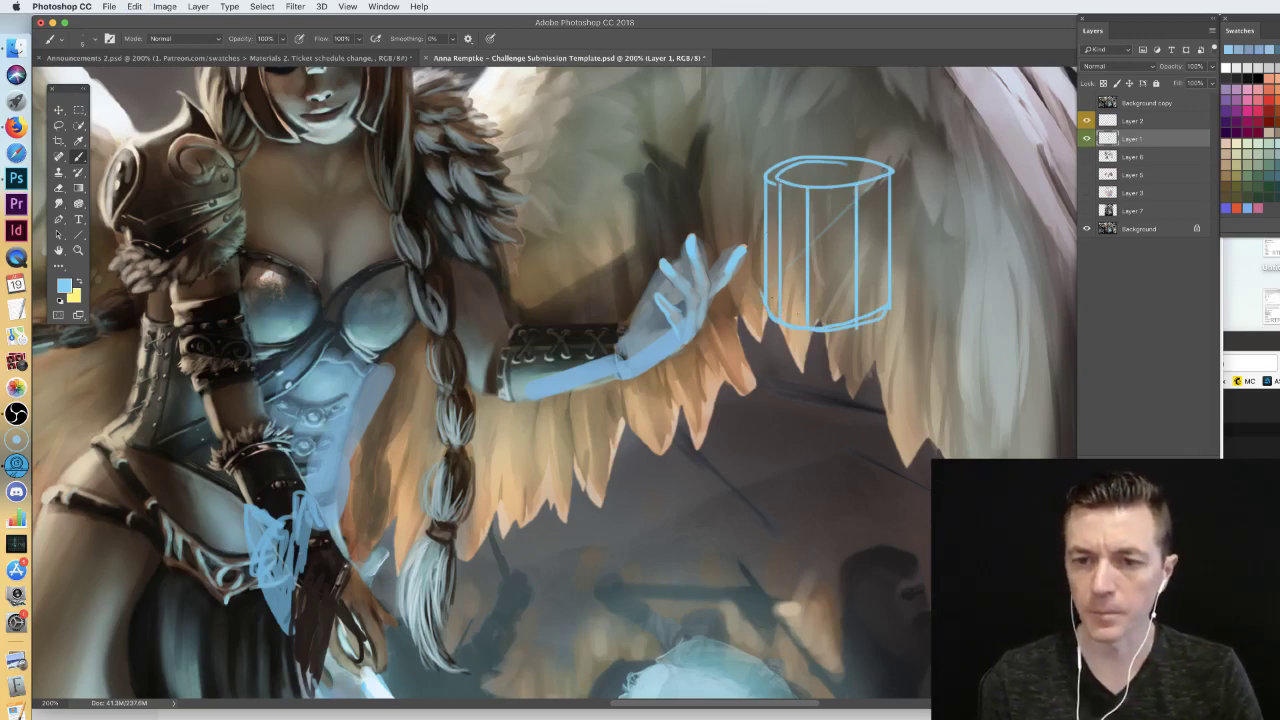
left_click_drag(883, 176, 883, 306)
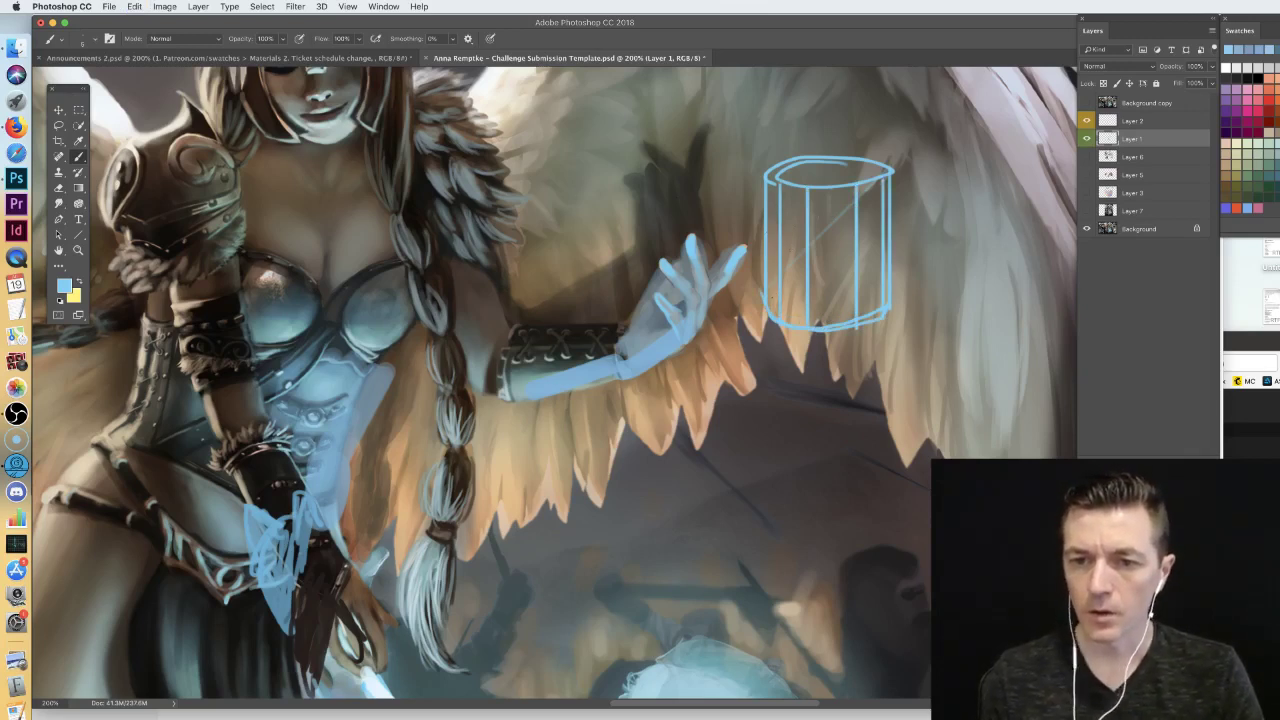
left_click_drag(850, 186, 850, 332)
left_click_drag(810, 186, 810, 324)
mouse_move(816, 196)
left_mouse_down()
mouse_move(846, 196)
mouse_move(830, 222)
mouse_move(838, 320)
left_mouse_up()
left_click_drag(772, 186, 772, 300)
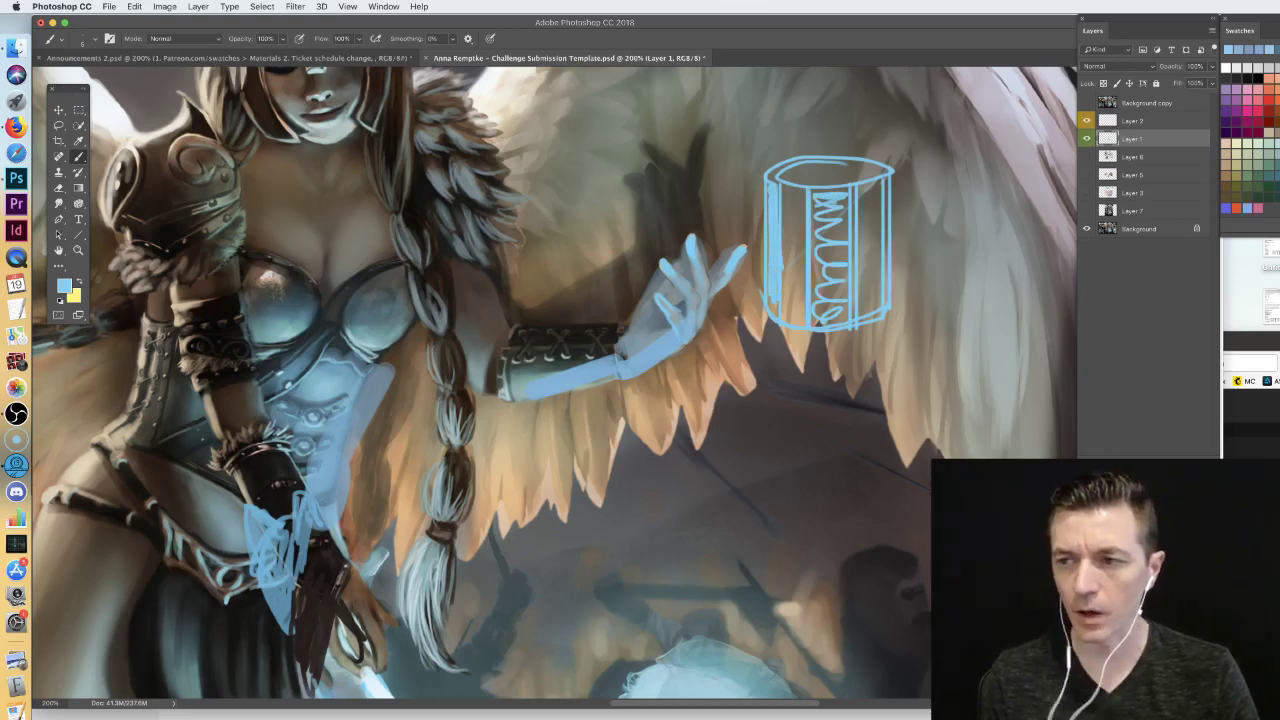
- Undo the cylinder's scribbles, band lines and body outline, back to its top ellipse
key("super+alt+z")
key("super+alt+z")
key("super+alt+z")
key("super+alt+z")
key("super+alt+z")
key("super+alt+z")
key("super+alt+z")
key("super+alt+z")
- Draw a taller body with two straight sides and a curved base under the ellipse
left_click_drag(766, 178, 766, 348)
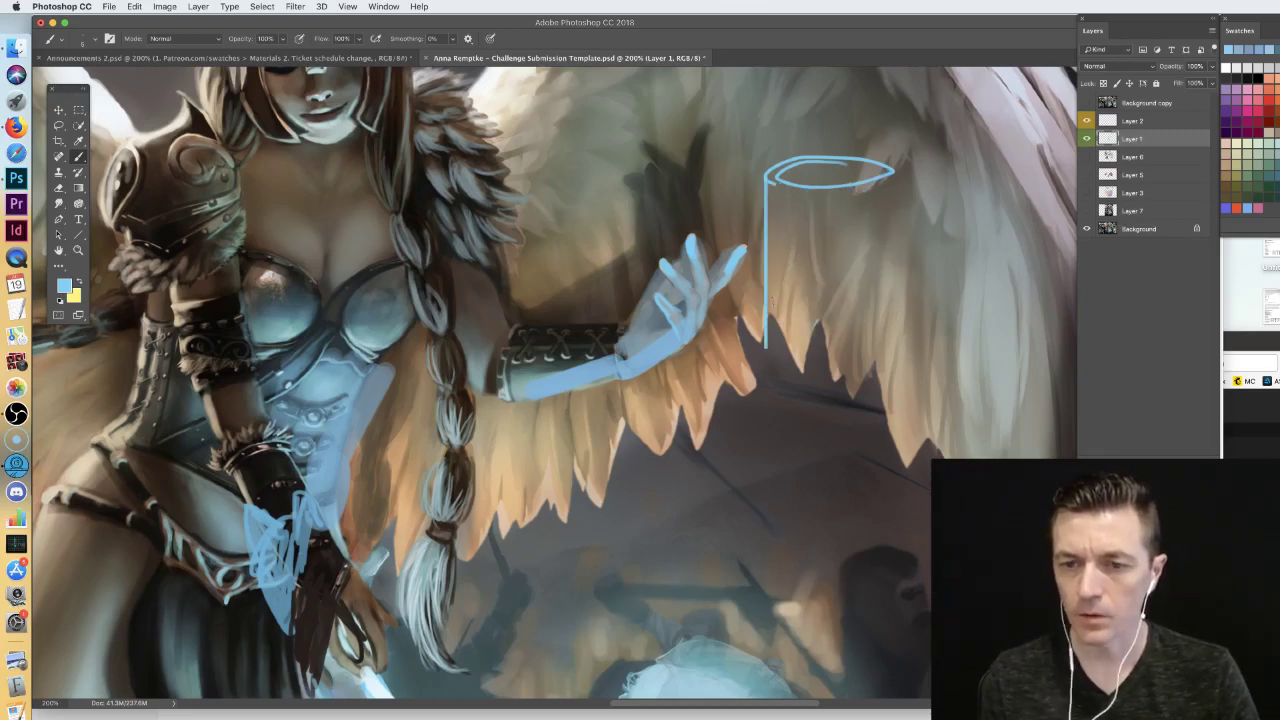
left_click_drag(893, 172, 893, 346)
mouse_move(766, 346)
left_mouse_down()
mouse_move(847, 362)
mouse_move(893, 342)
left_mouse_up()
- Draw vertical contour lines down the taller cylinder, spaced widely at the centre and tighter toward both sides
left_click_drag(772, 192, 772, 352)
left_click_drag(781, 184, 781, 352)
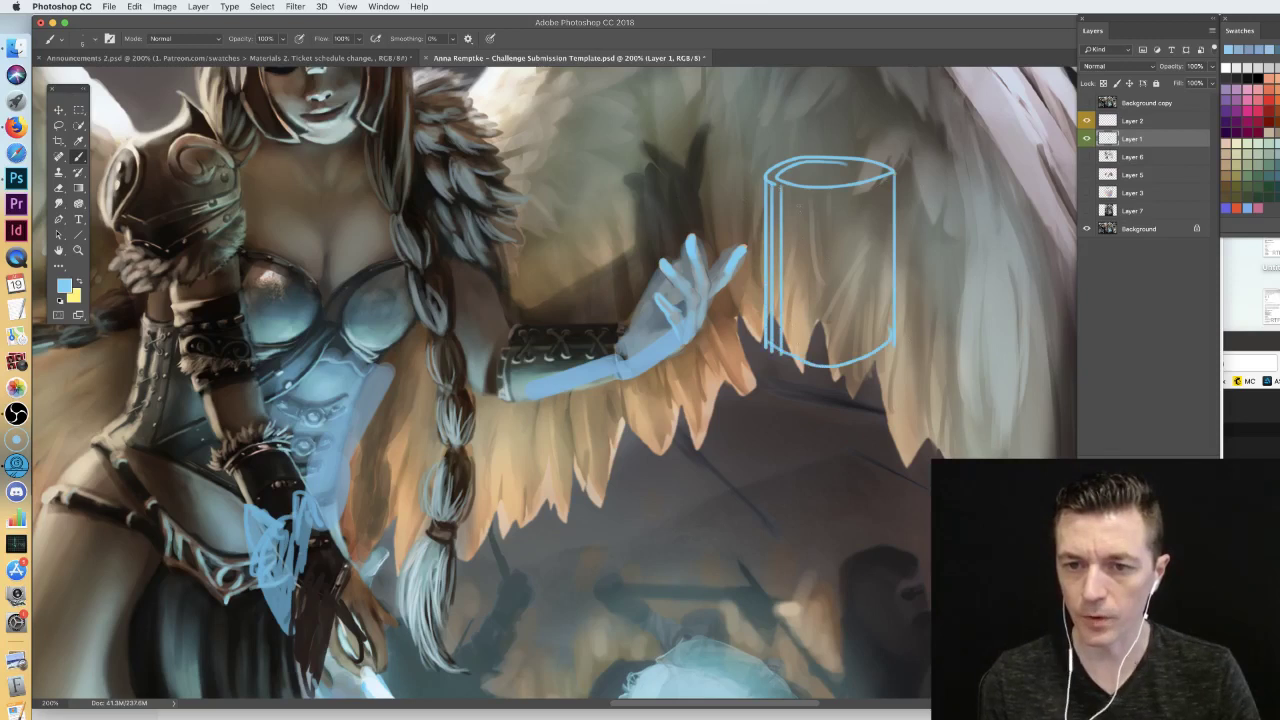
left_click_drag(796, 190, 796, 304)
left_click_drag(822, 188, 822, 362)
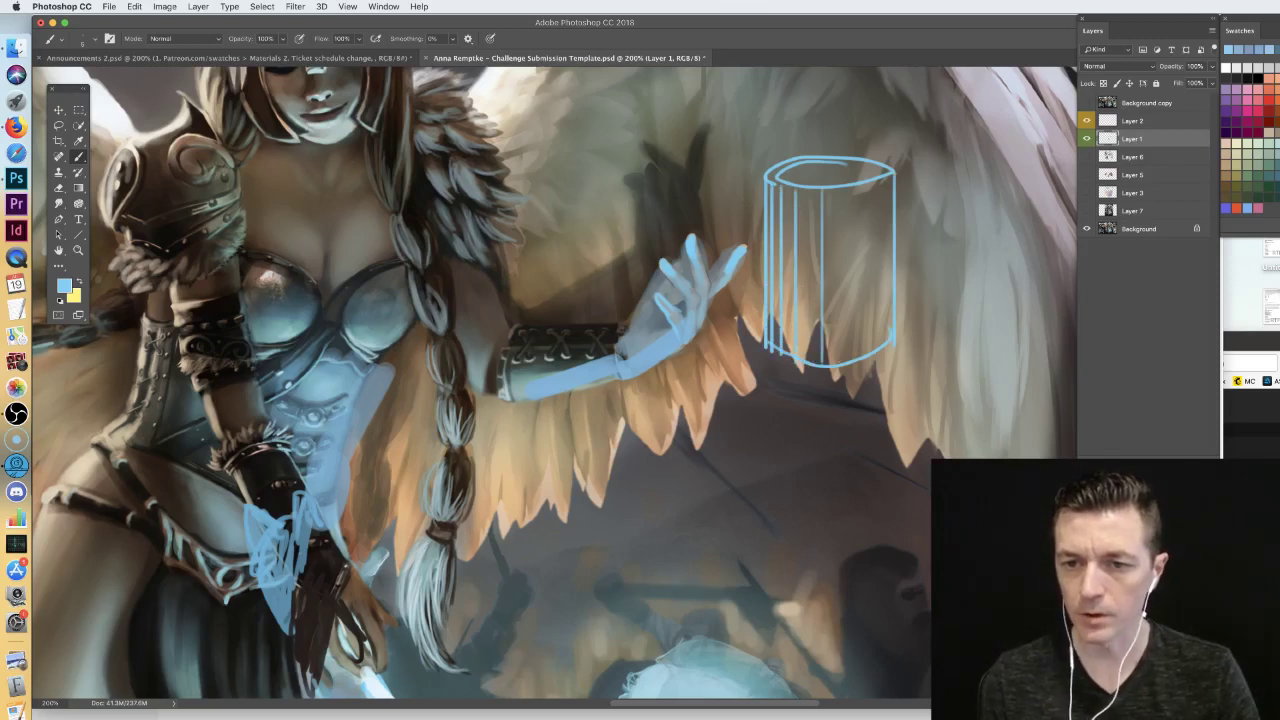
left_click_drag(847, 186, 847, 362)
left_click_drag(868, 188, 868, 354)
left_click_drag(879, 180, 880, 348)
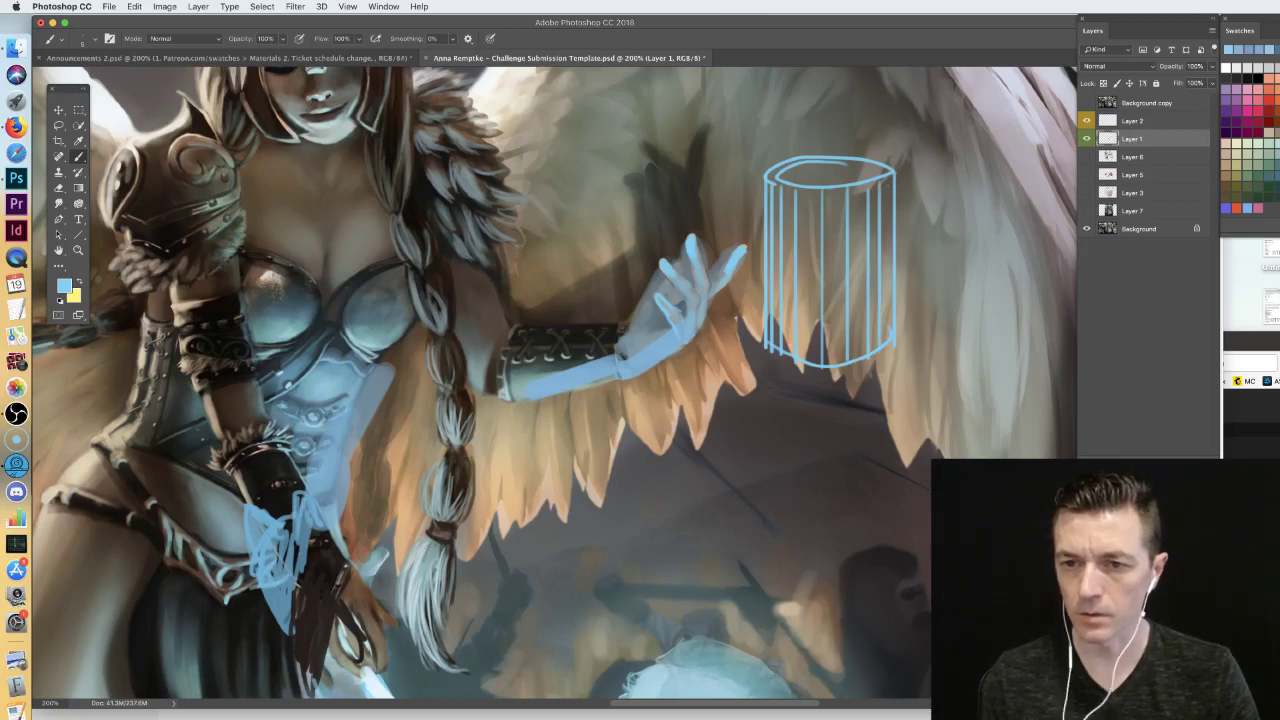
left_click_drag(888, 186, 889, 330)
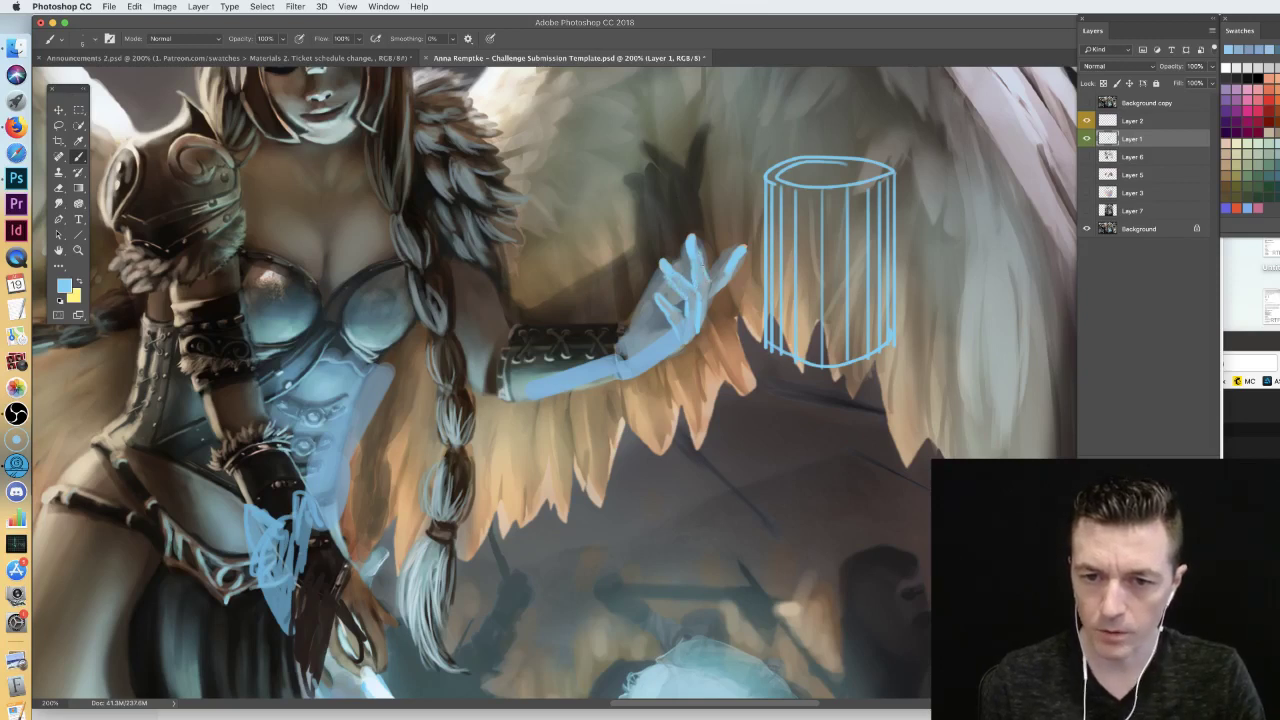
- Sample tones around the valkyrie's outstretched hand and refine its fingers with thin light blue strokes
left_click(851, 238, "alt")
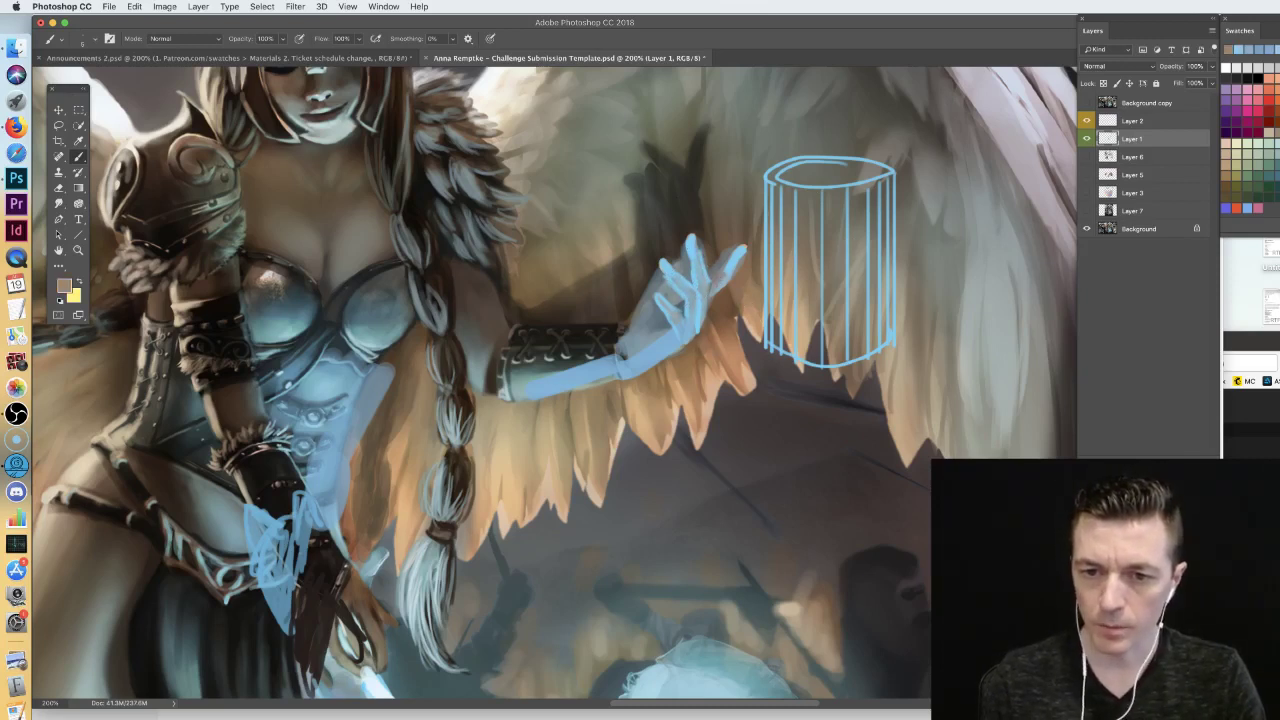
left_click(746, 249, "alt")
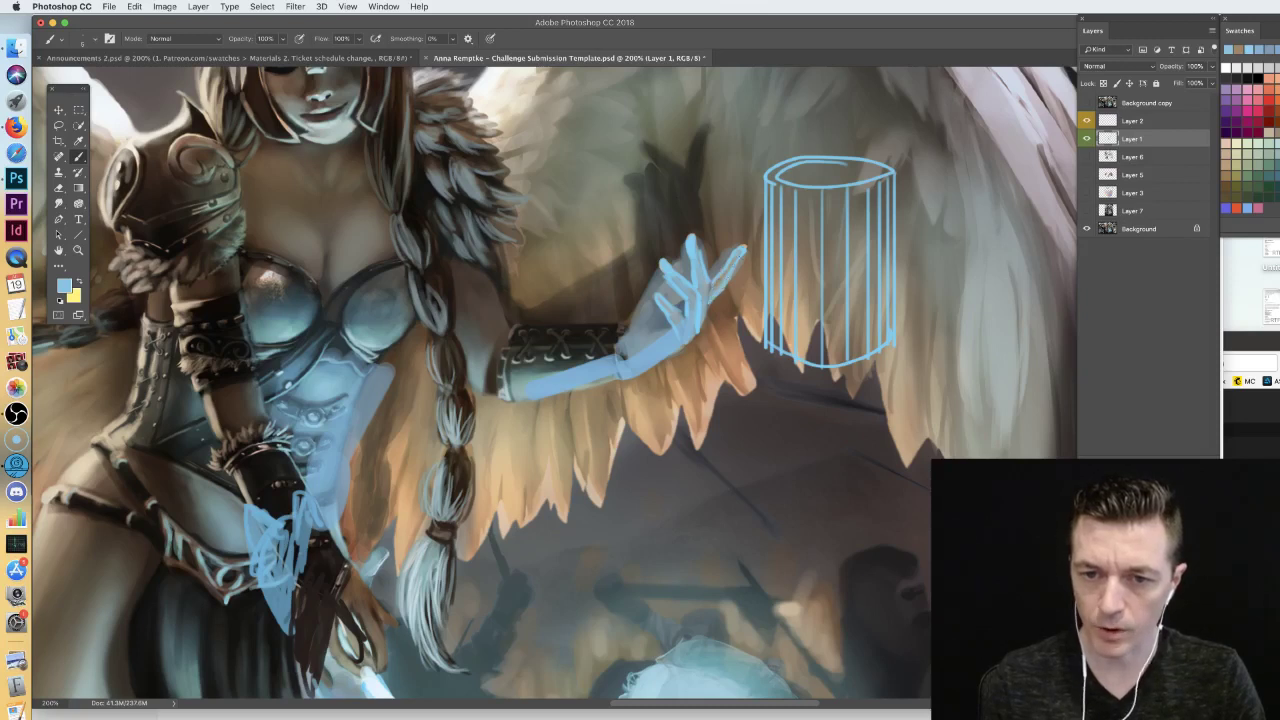
left_click(722, 279, "alt")
left_click(743, 250, "alt")
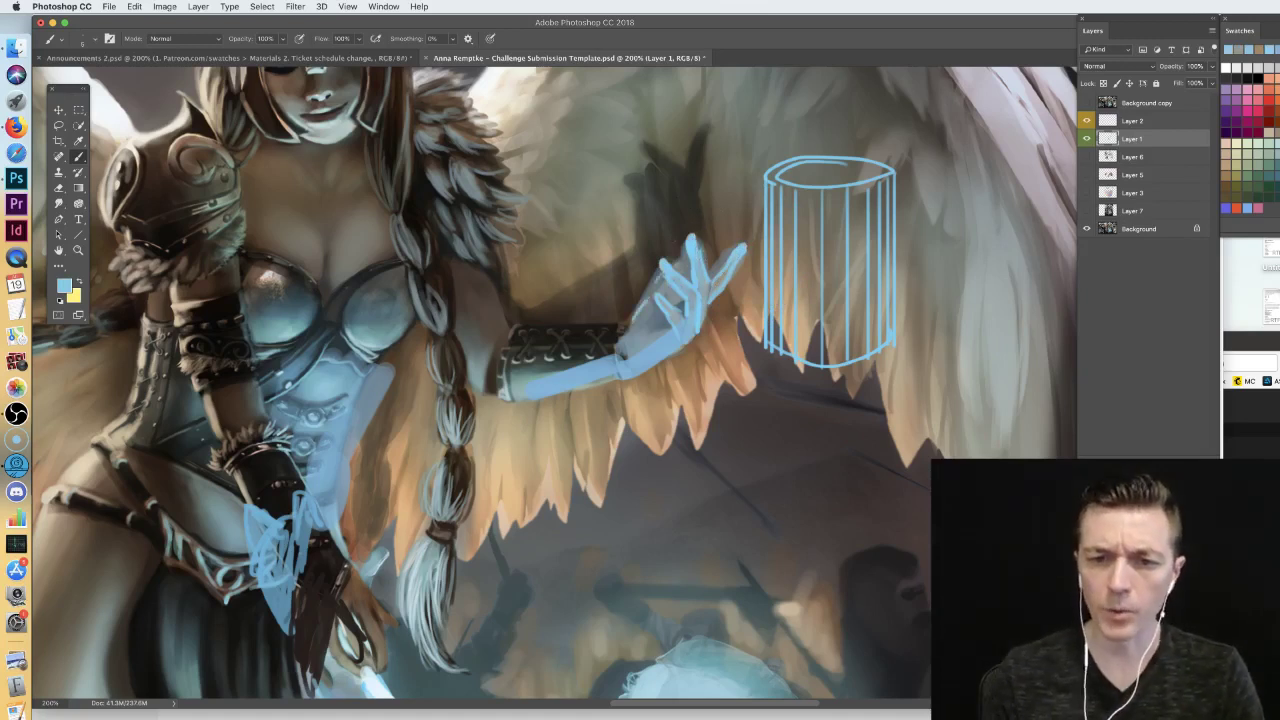
- Hide Layer 1 to view the whole submission without the blue hand and arm paintover
key("super+minus")
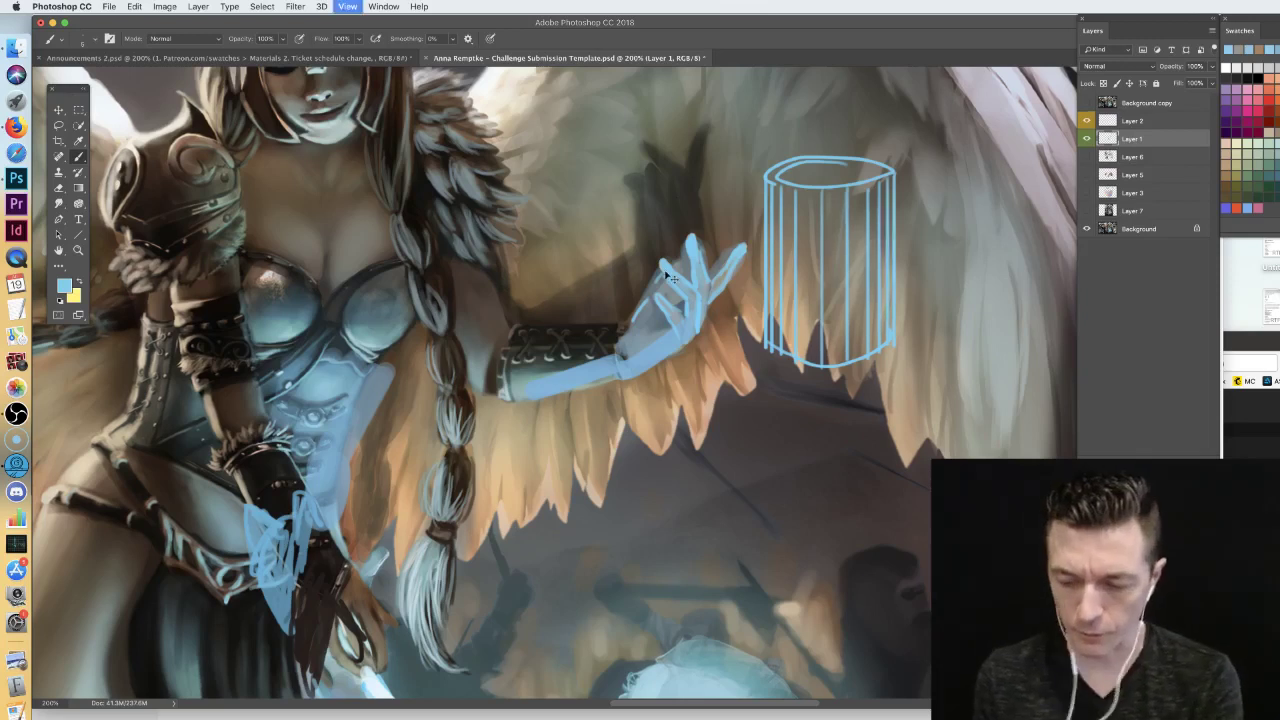
left_click_drag(688, 474, 764, 254)
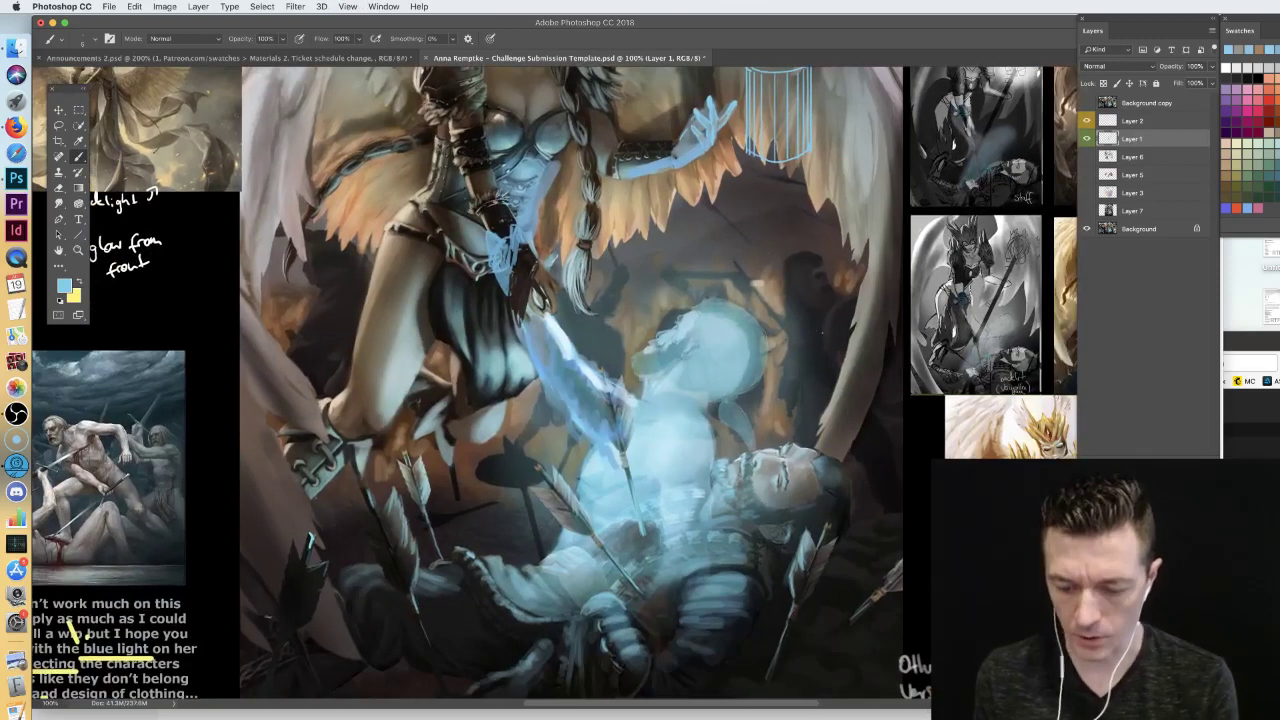
key("super+minus")
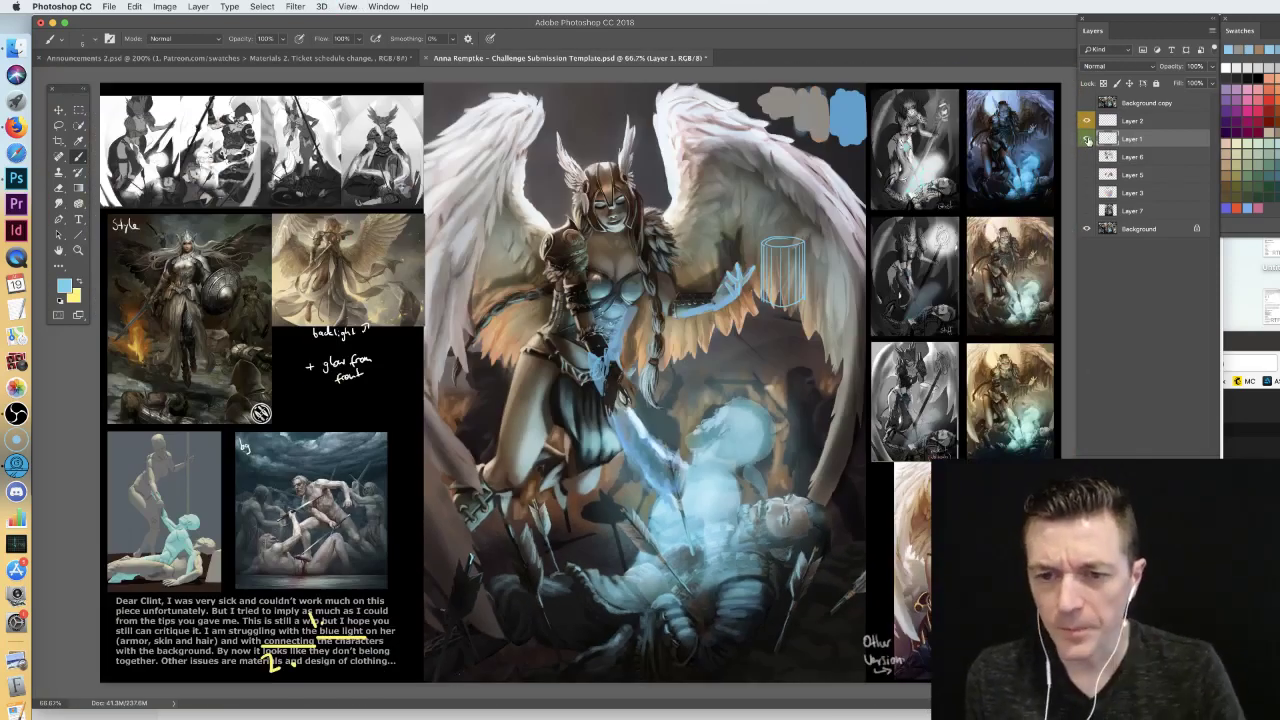
left_click(1087, 139)
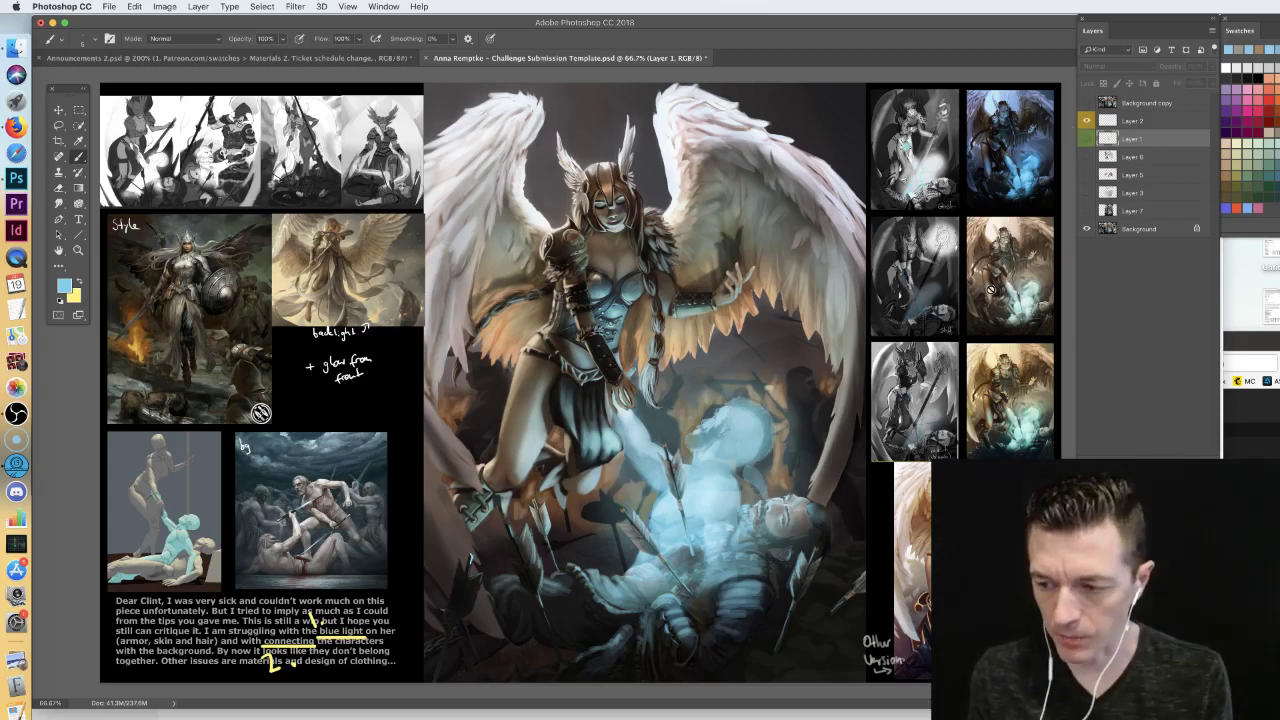
- Show the paintover on Layers 6, 5 and 3 to compare it with the original, and hide it again
left_click(1086, 157)
left_click(1087, 193)
left_click(1086, 175)
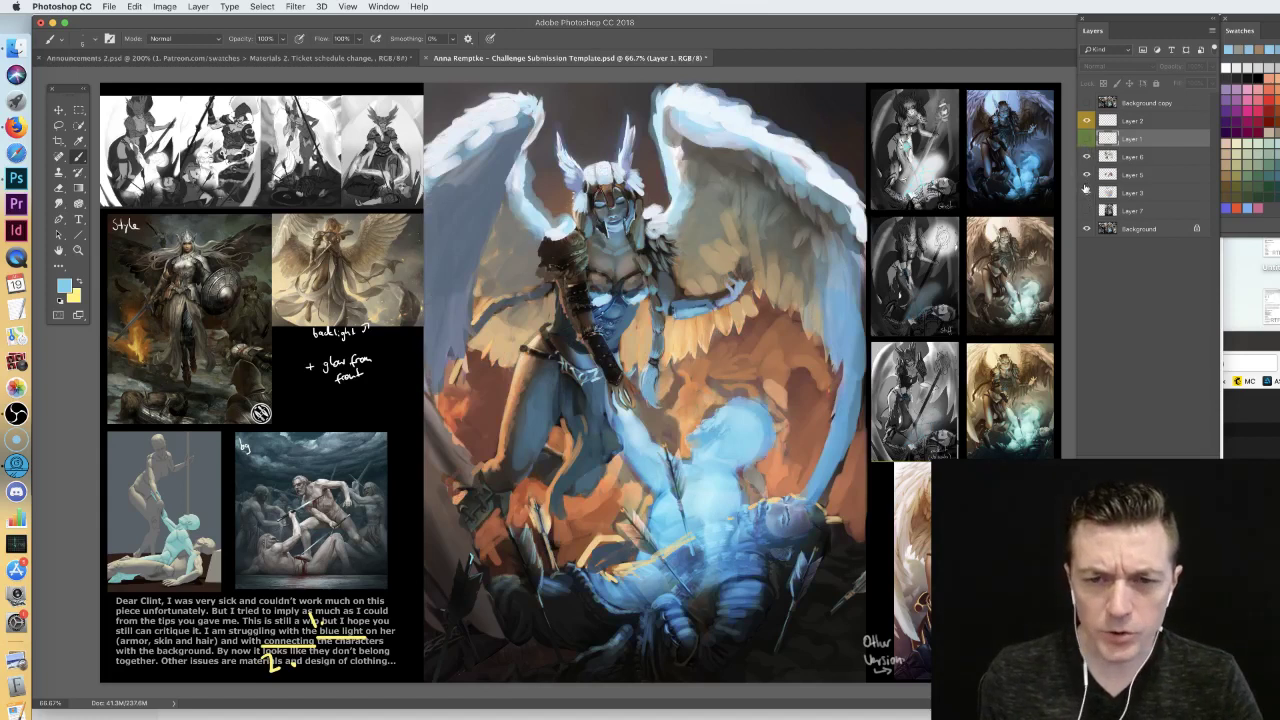
left_click_drag(1087, 190, 1087, 156)
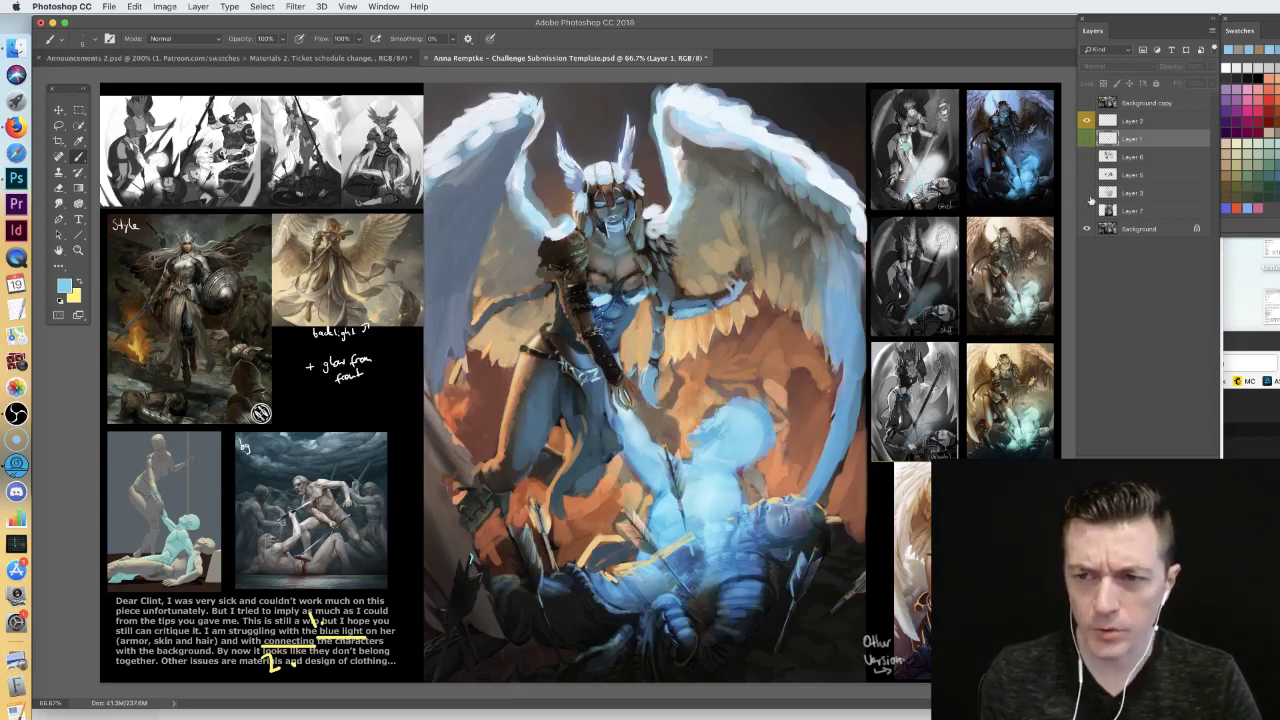
- Sample a dark tone beside the valkyrie's shoulder armor and add a new empty layer directly above Layer 1
left_click(1140, 104)
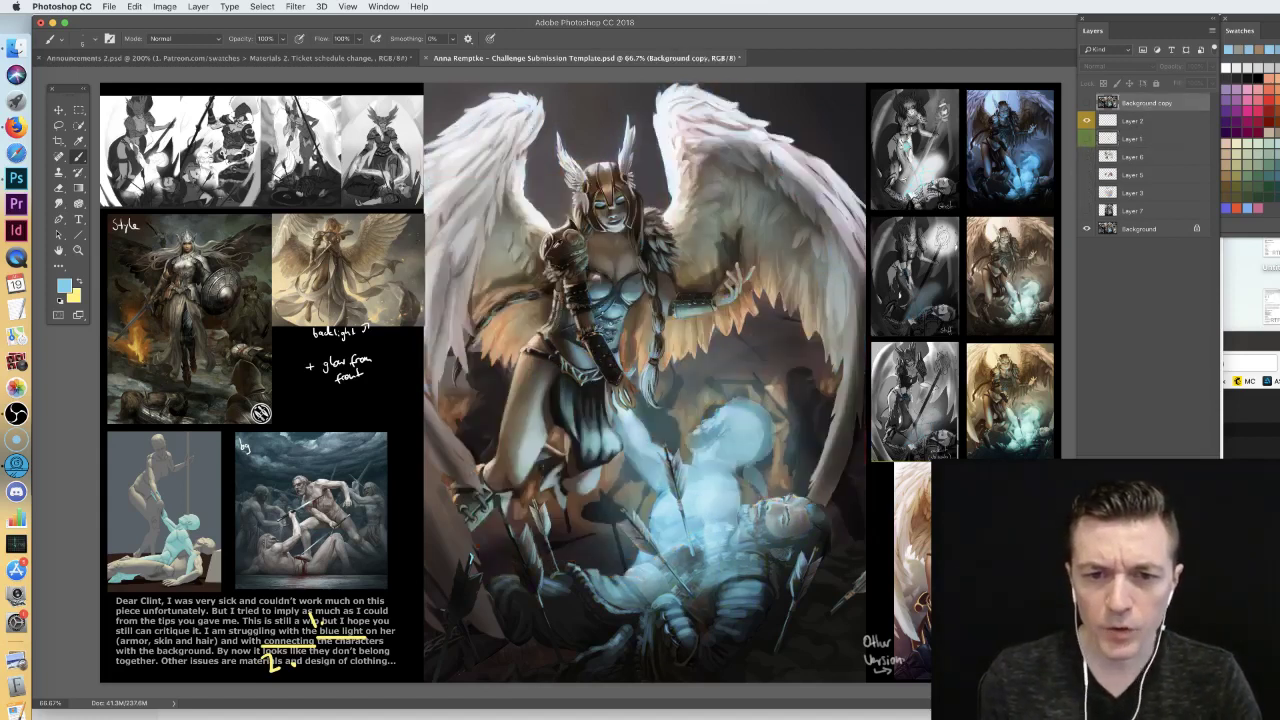
left_click(565, 240, "alt")
left_click(1162, 120)
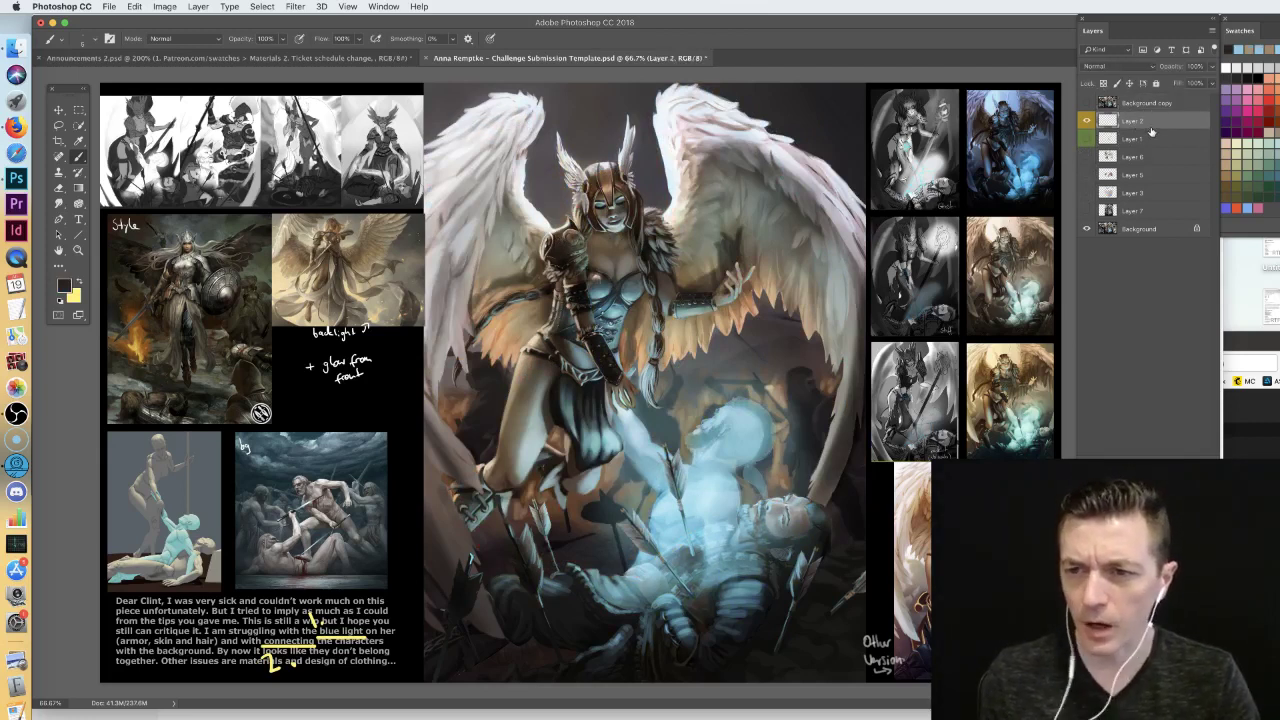
left_click(1155, 139)
key("super+shift+alt+n")
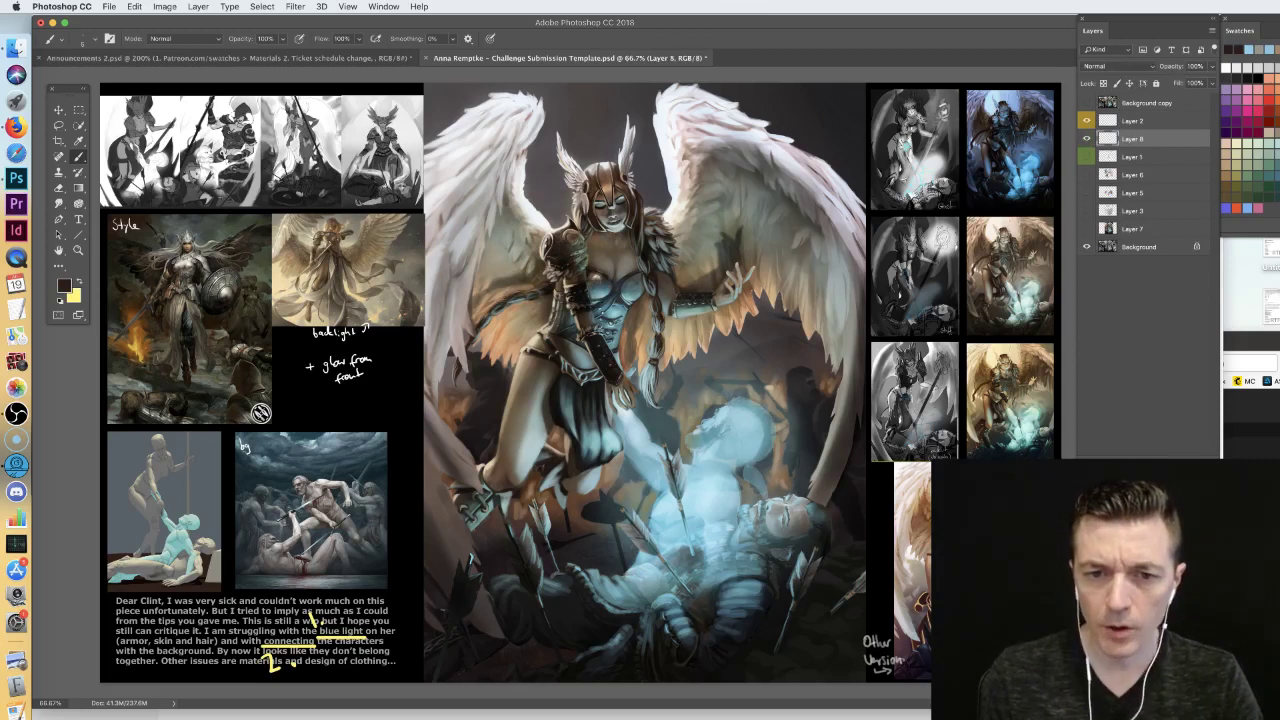
- Enlarge the brush slightly and choose a light orange swatch as the foreground color
right_click(558, 246)
left_click(848, 413)
left_click(1268, 78)
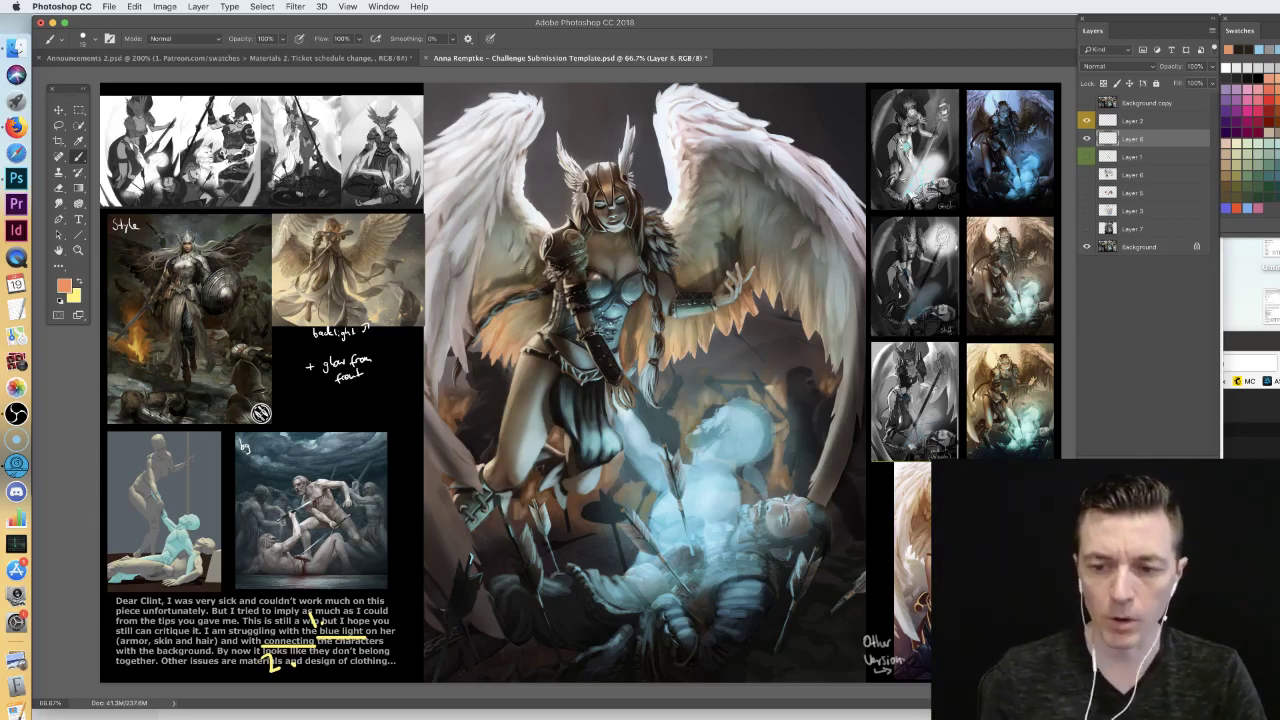
- Try marking the outer and inner contours of the valkyrie's shoulder armor with short orange strokes, undoing each one
left_click_drag(528, 260, 552, 226)
key("super+alt+z")
key("super+alt+z")
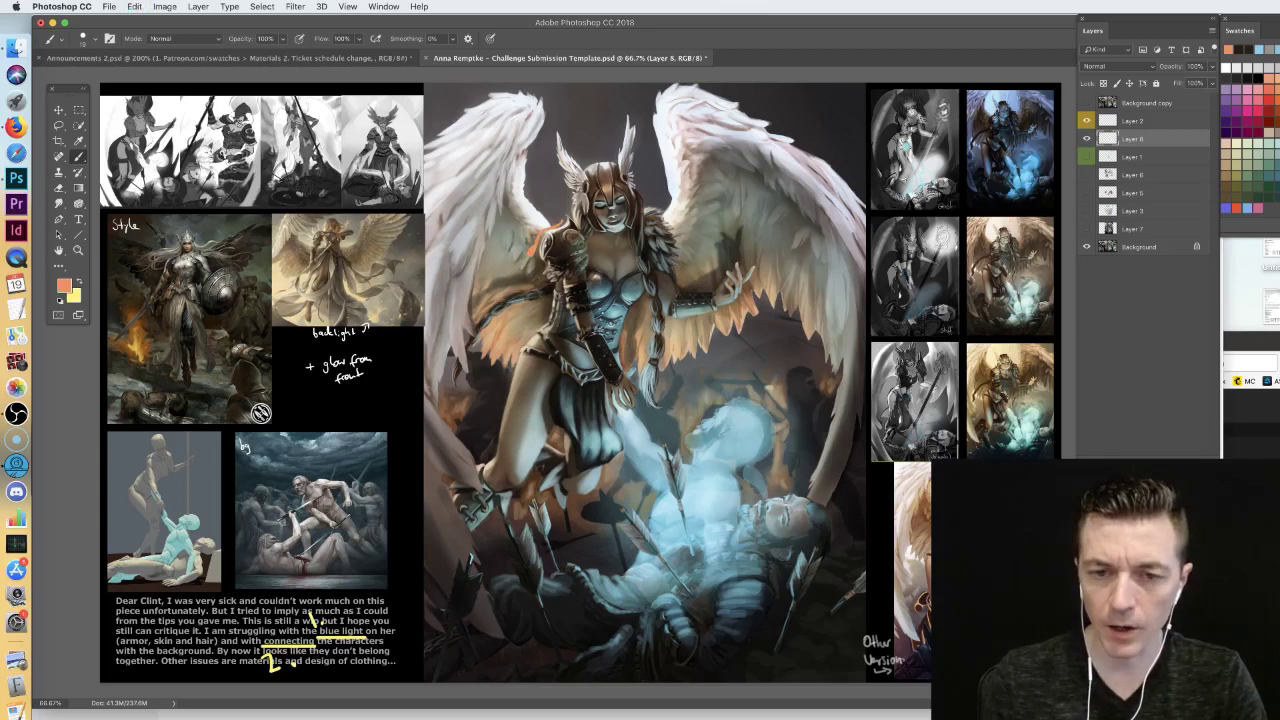
key("super+alt+z")
key("super+alt+z")
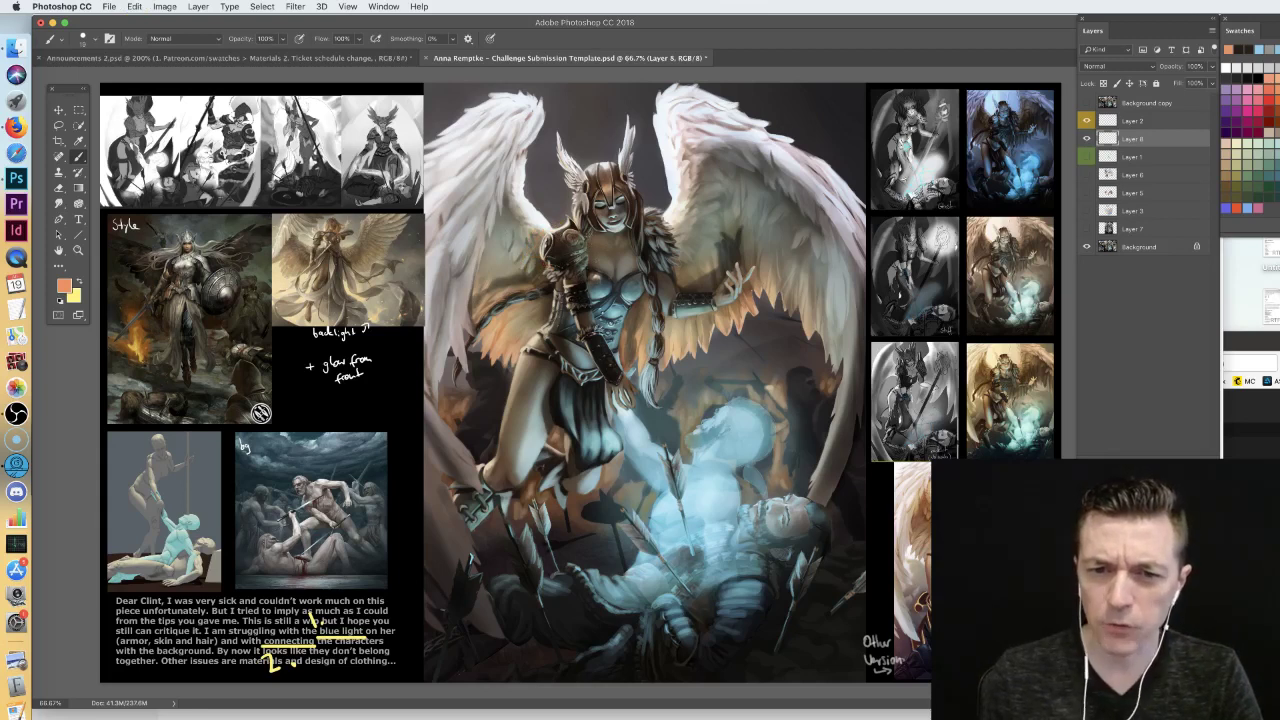
left_click_drag(565, 249, 566, 271)
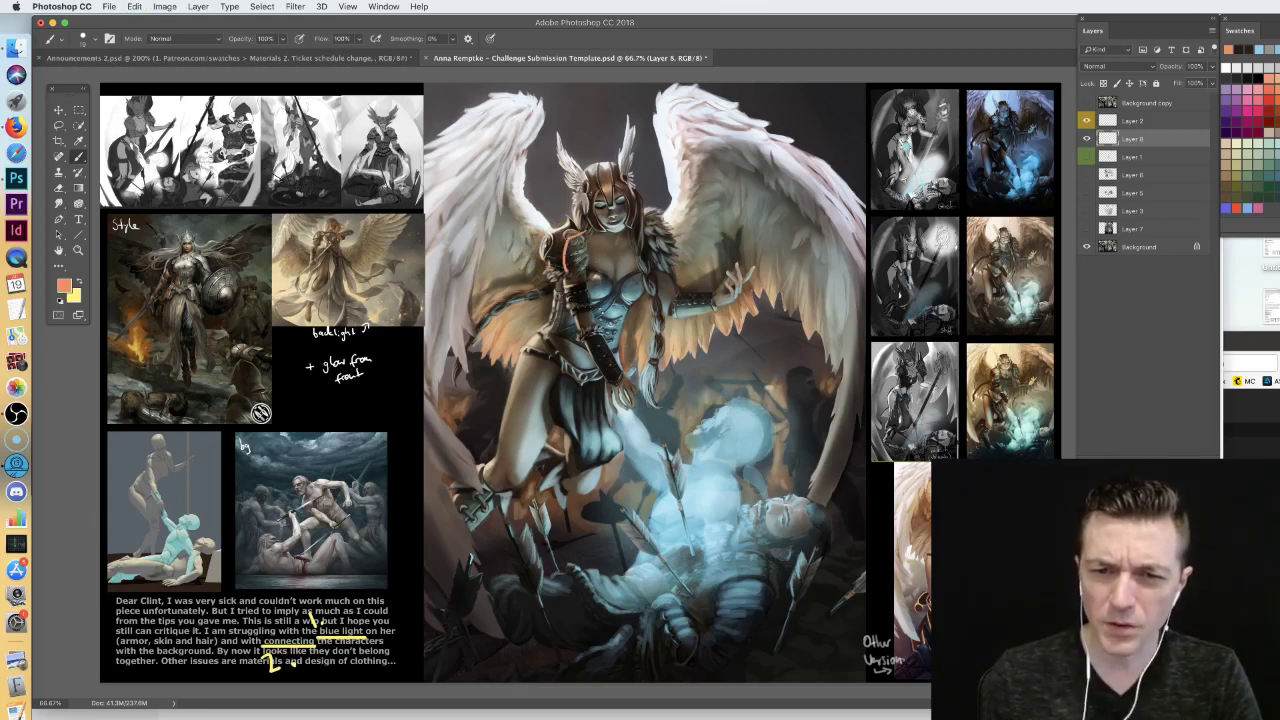
key("super+alt+z")
key("super+z")
key("super+shift+z")
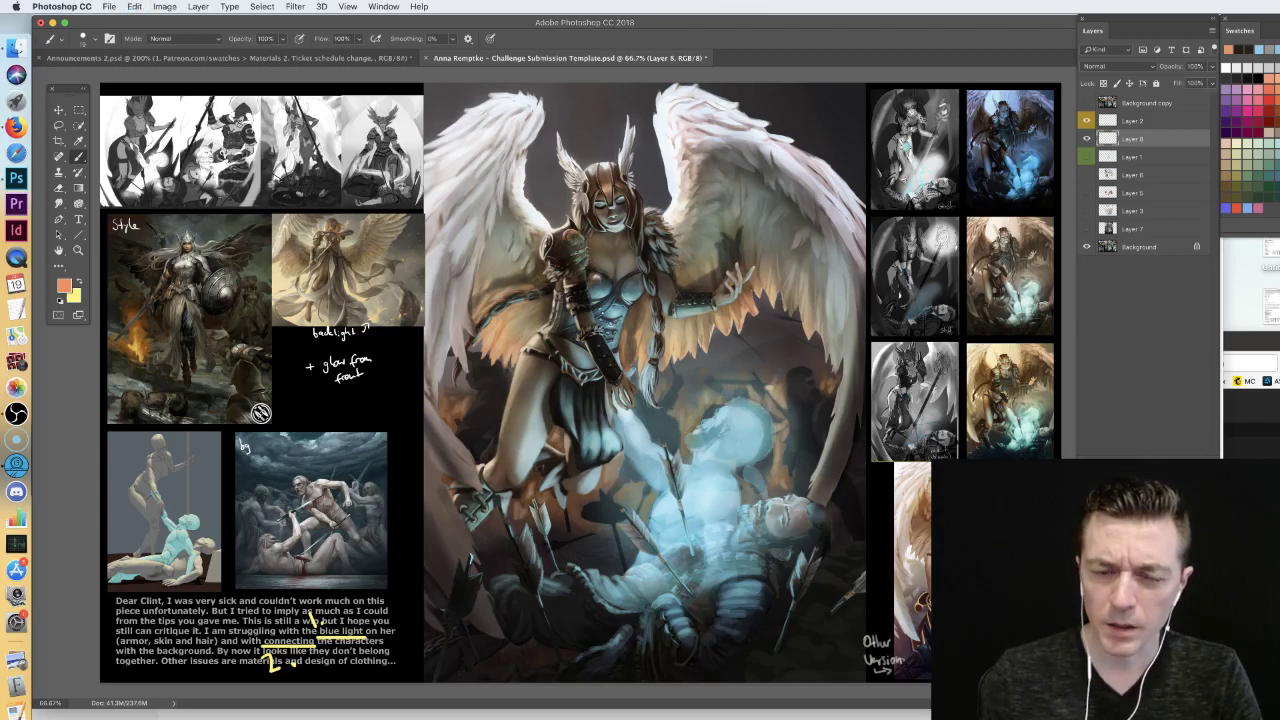
- Try circling the valkyrie's upper-arm armor with an orange oval, and undo the marks
left_click_drag(576, 242, 570, 240)
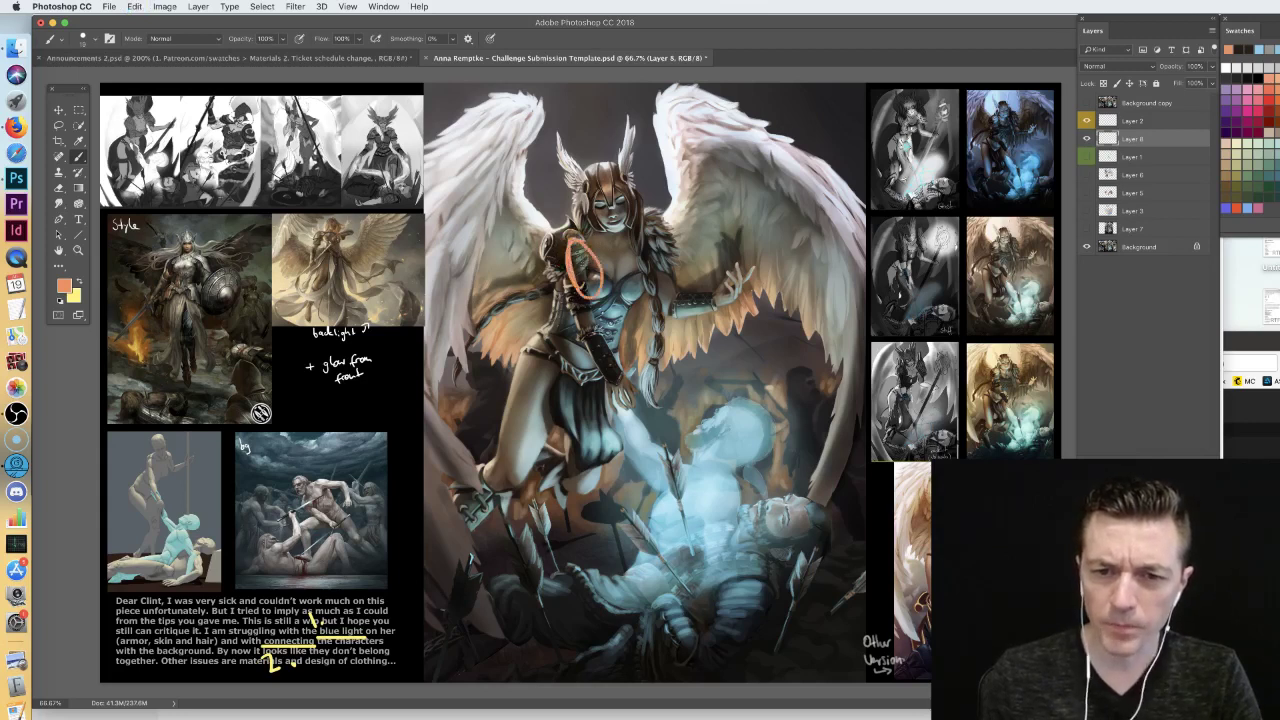
key("super+z")
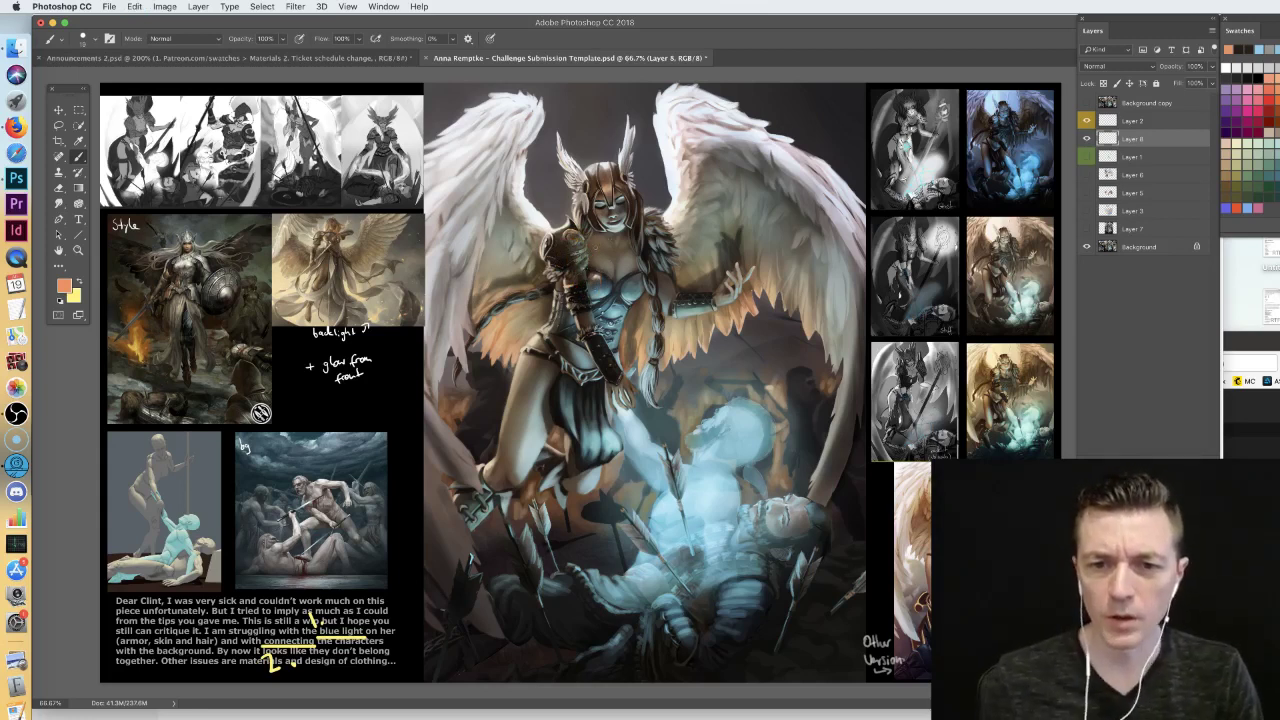
mouse_move(577, 270)
left_mouse_down()
mouse_move(598, 250)
mouse_move(580, 258)
left_mouse_up()
key("super+z")
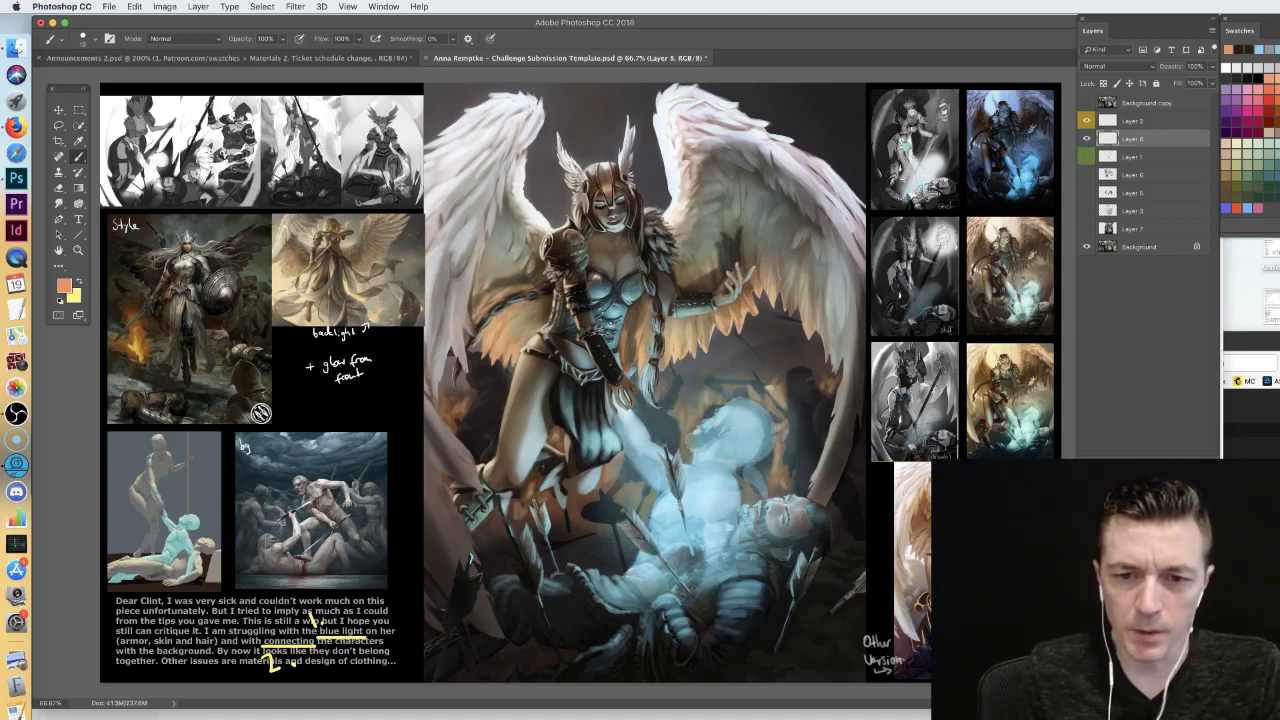
- Try straight horizontal orange lines across the valkyrie's ribs and upper chest, undoing each one
left_click_drag(587, 302, 643, 303)
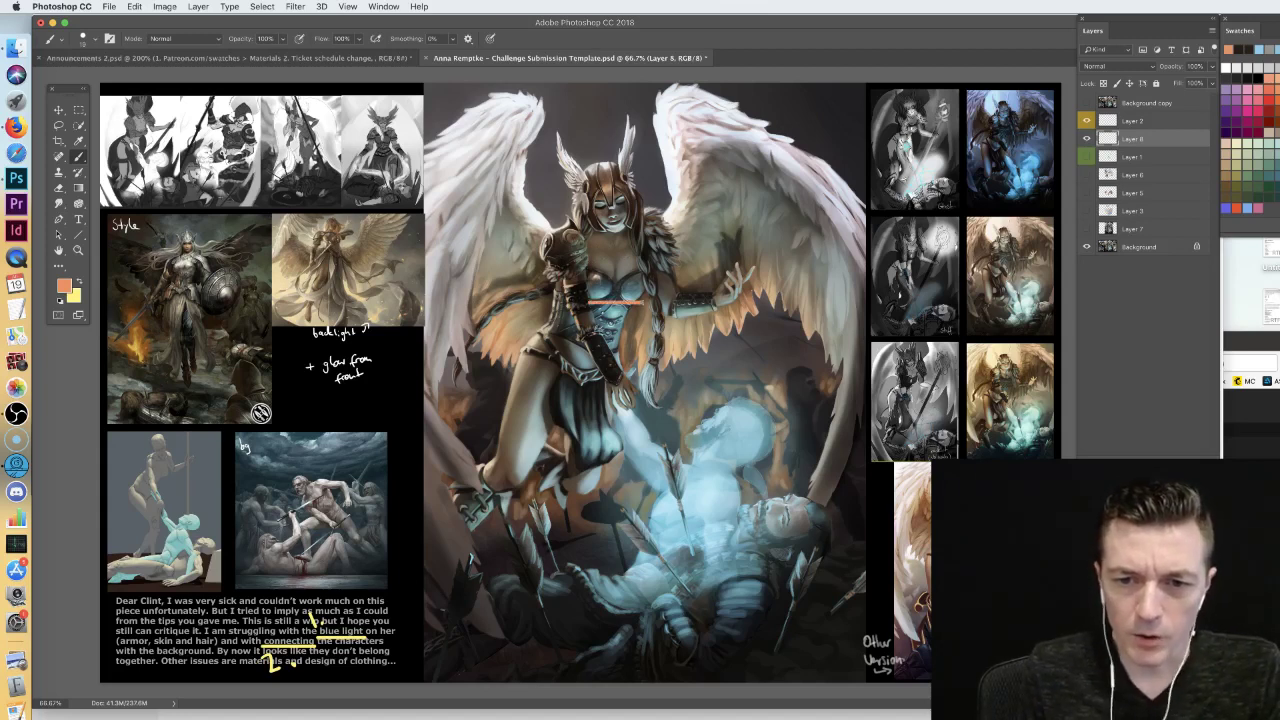
key("super+z")
left_click_drag(586, 271, 650, 270)
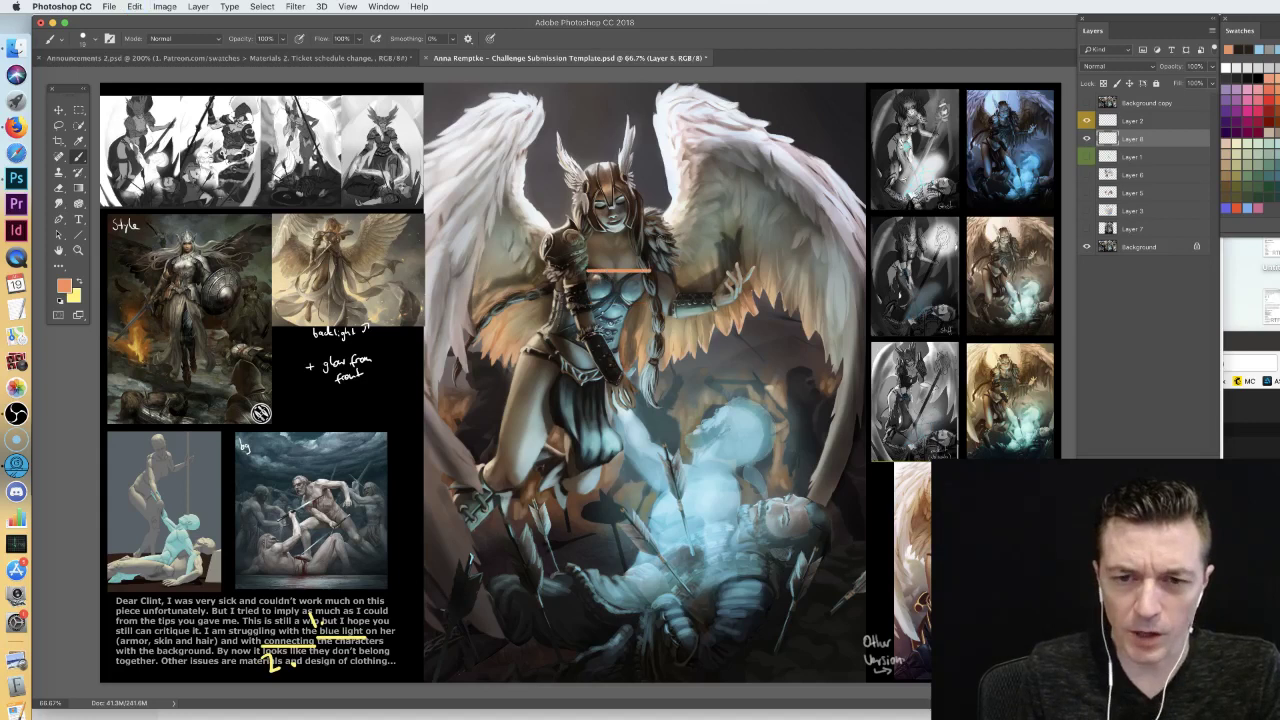
key("super+z")
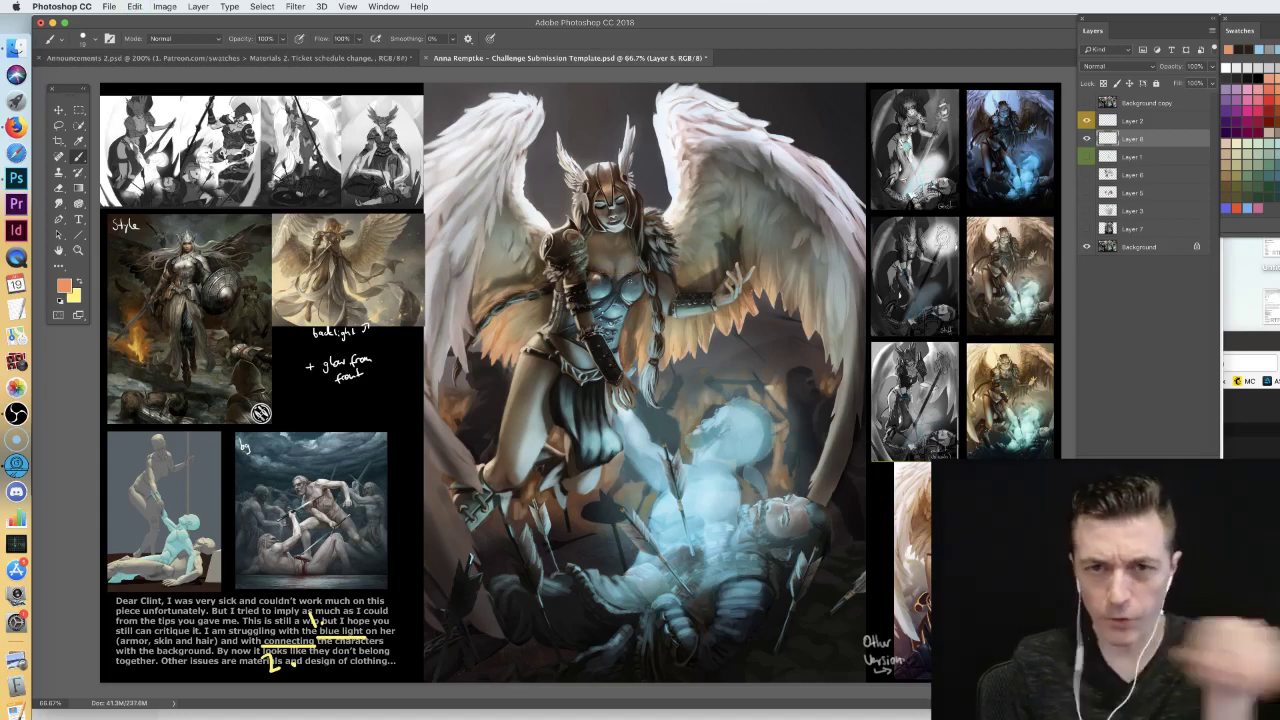
- Draw a thin orange line sloping up across the valkyrie's shoulders to show their tilt, redrawing it as needed
left_click_drag(568, 252, 640, 214)
key("super+z")
key("super+z")
left_click_drag(580, 244, 646, 217)
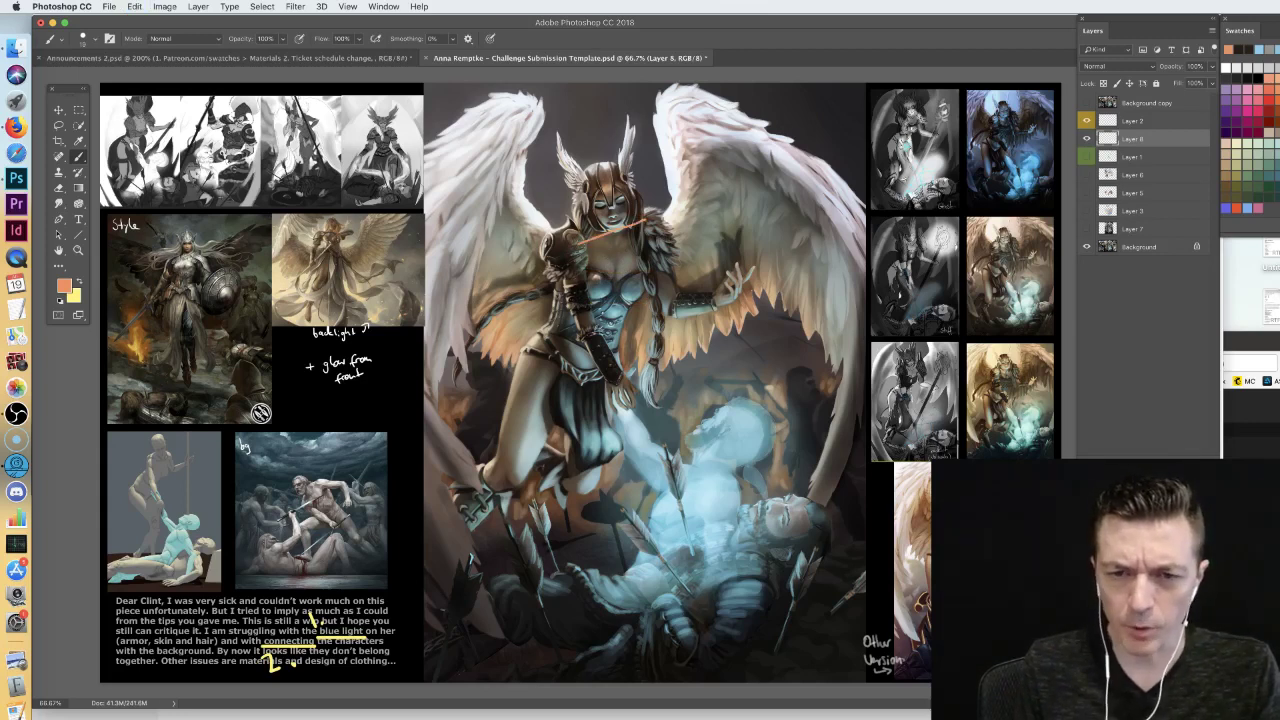
key("super+z")
left_click_drag(576, 242, 638, 220)
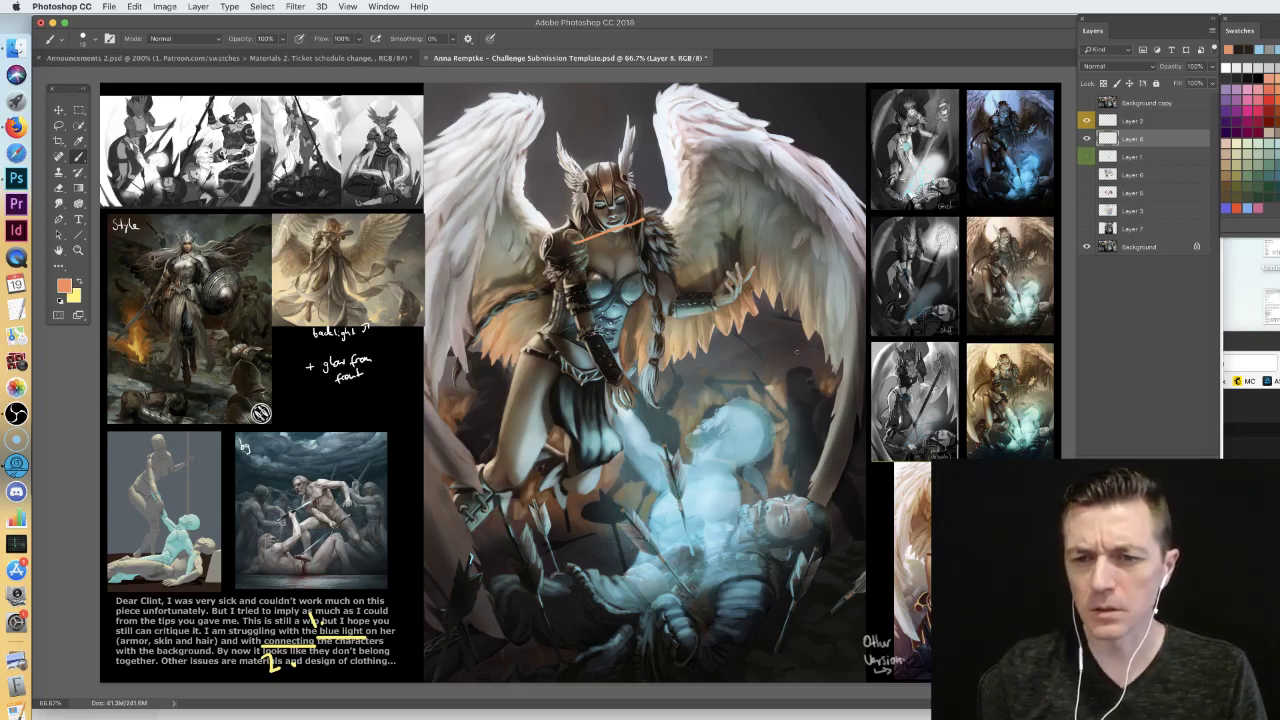
- Toggle Layers 1, 6 and 5 to compare the paintover with the original, leaving Layers 1 and 6 shown and Layer 5 hidden
left_click(1087, 174)
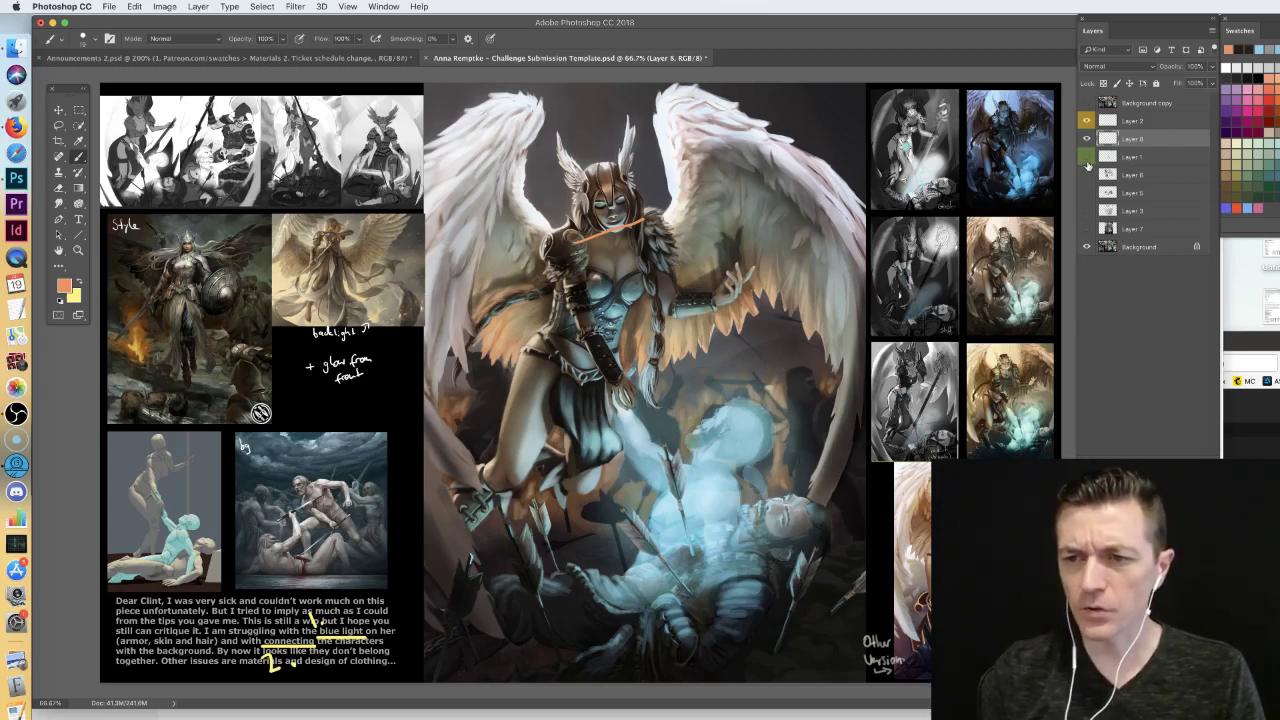
left_click(1087, 156)
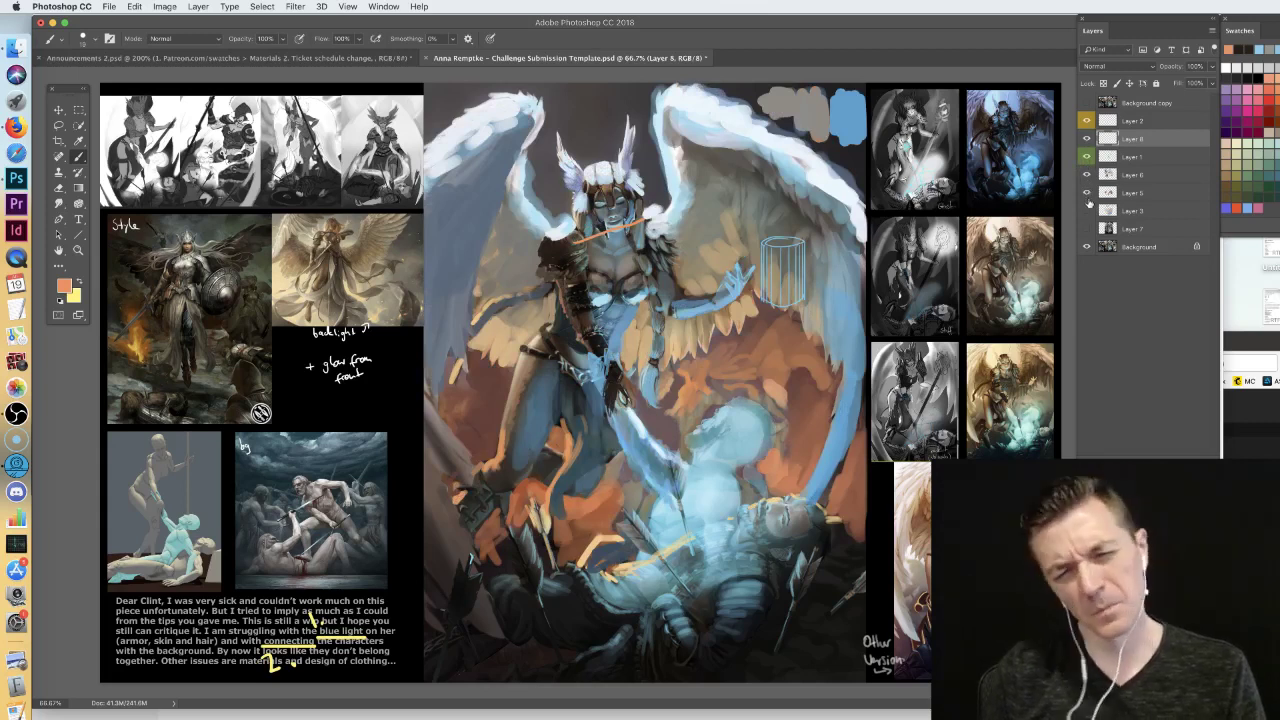
mouse_move(1087, 193)
left_mouse_down()
mouse_move(1087, 175)
mouse_move(1087, 194)
left_mouse_up()
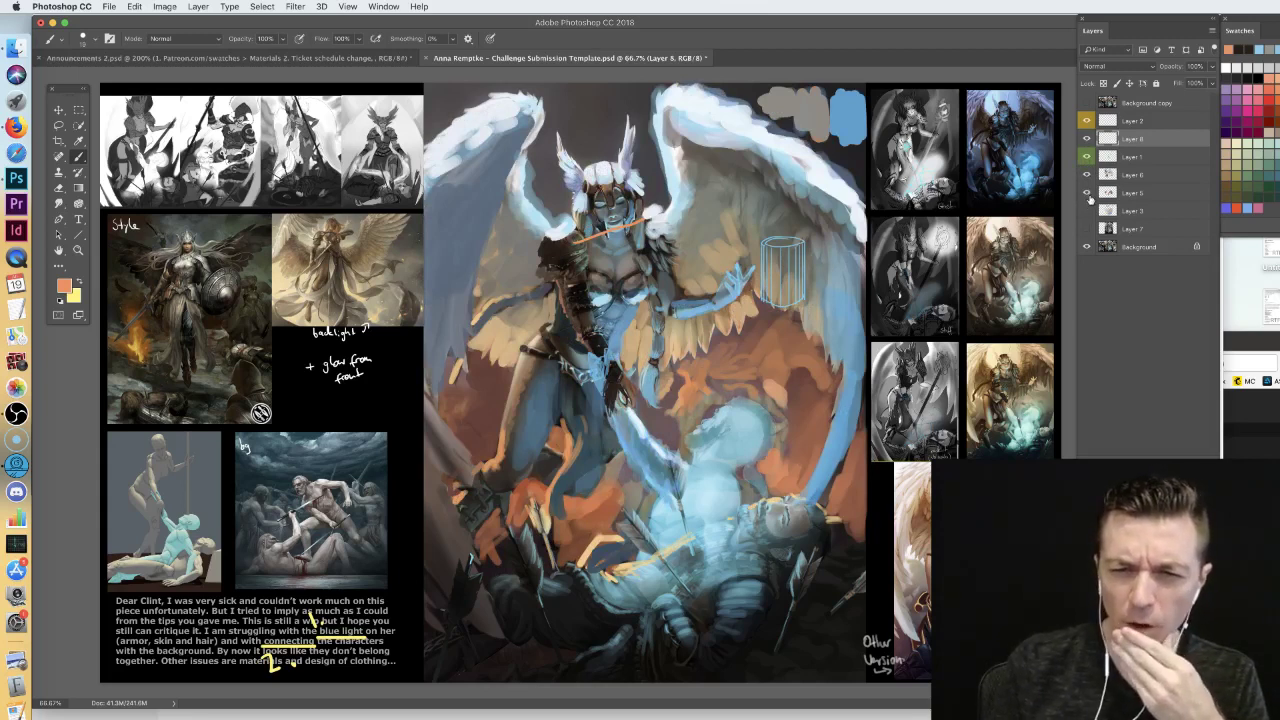
left_click_drag(1090, 198, 1087, 176)
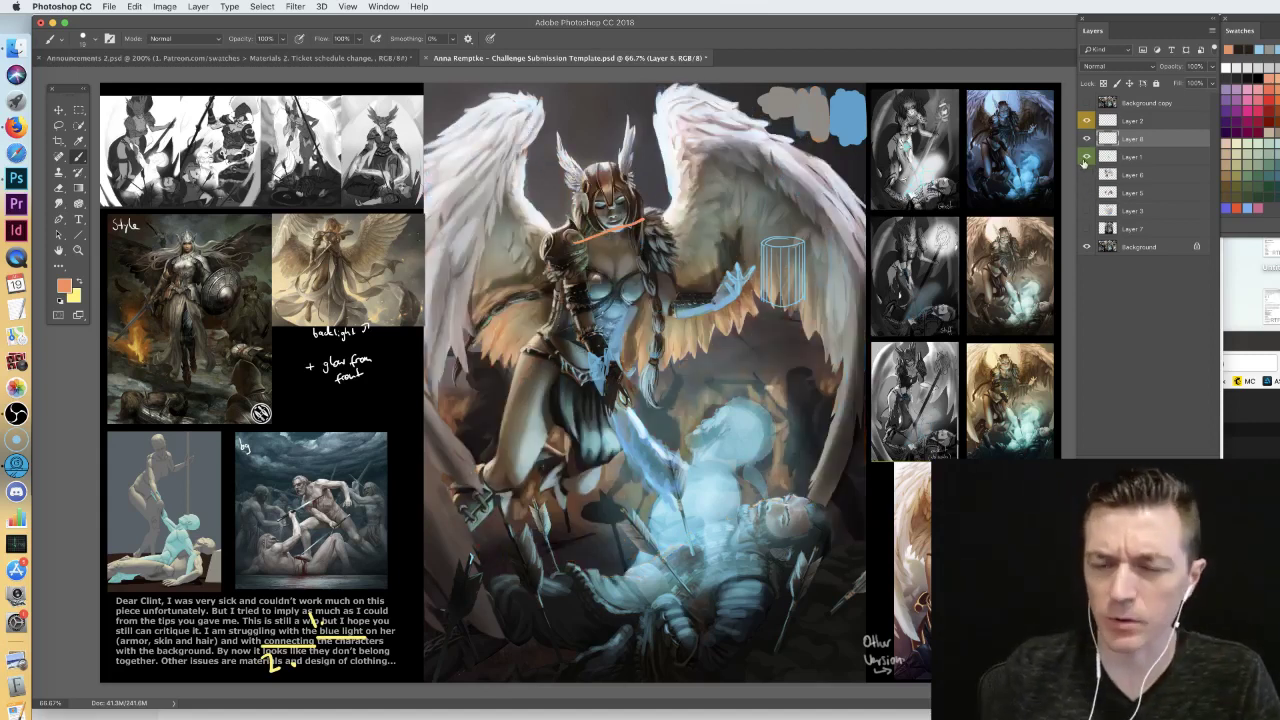
left_click(1088, 165)
left_click(1088, 174)
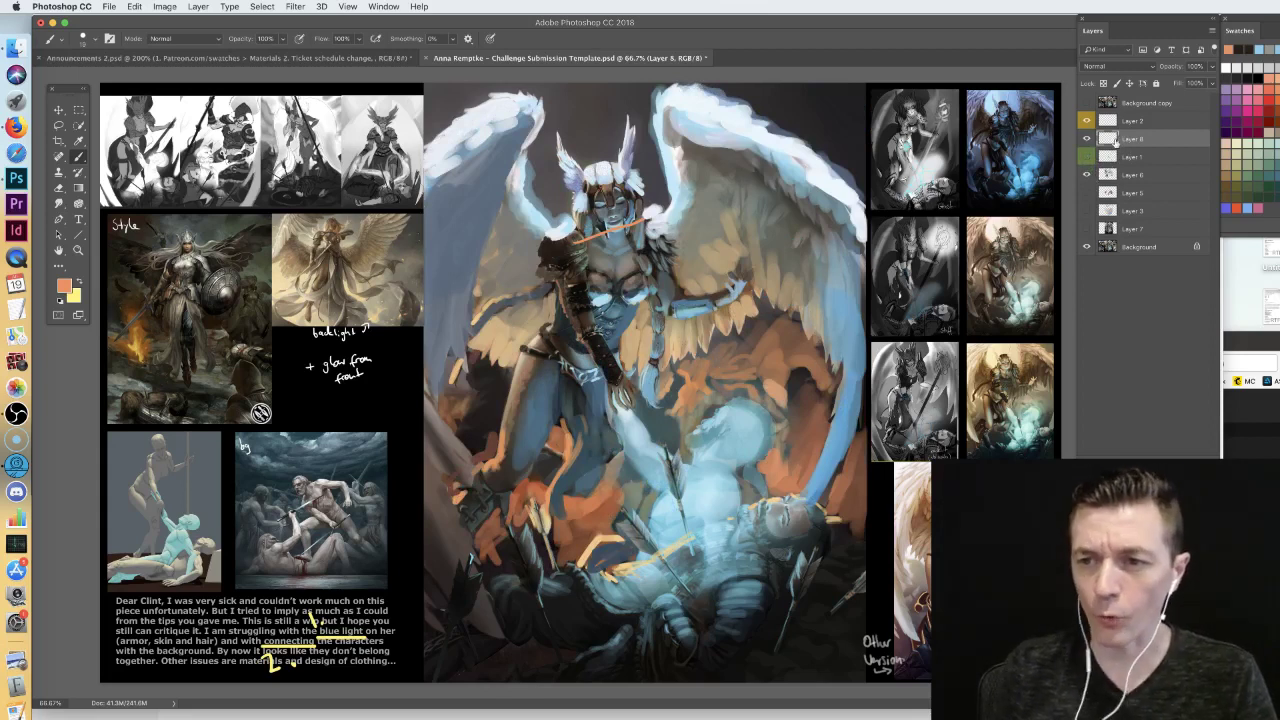
left_click(1087, 157)
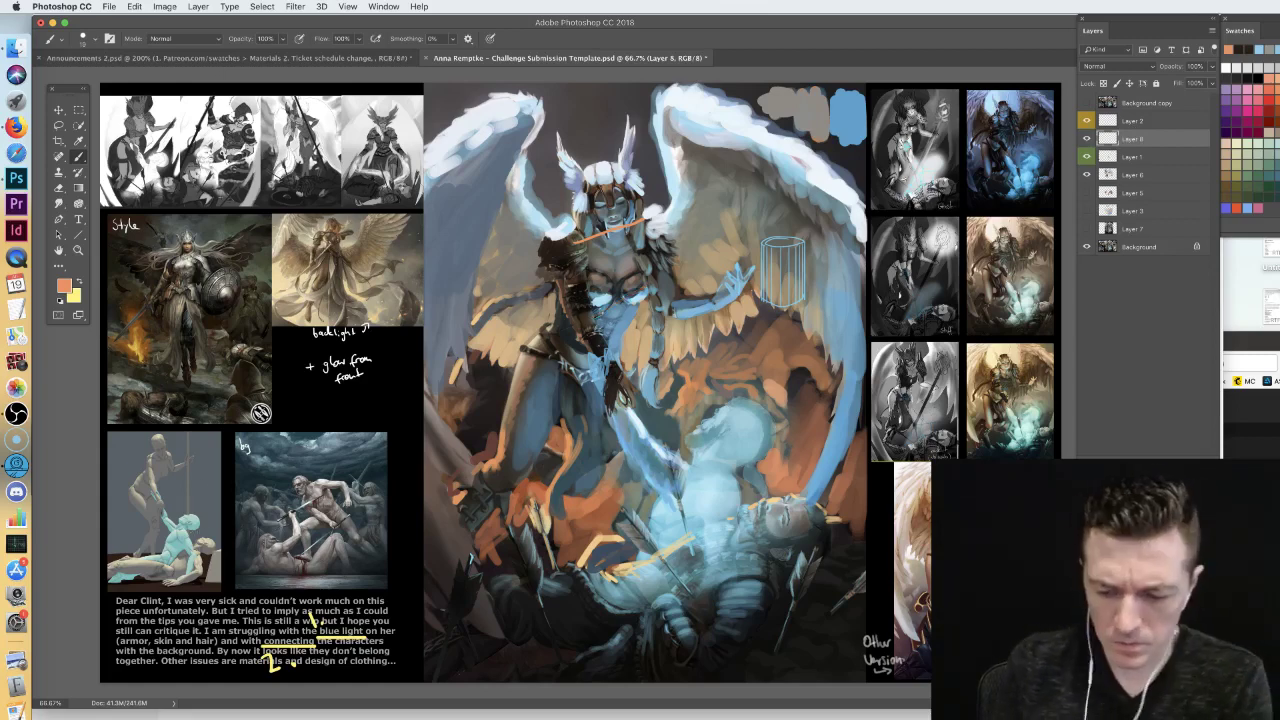
- Draw a tilted orange line across the shoulders of the standing 3D mannequin reference and try a second line across its torso
key("super+plus")
key("super+plus")
left_click_drag(211, 449, 751, 156)
left_click_drag(425, 182, 802, 220)
left_click_drag(572, 190, 641, 156)
left_click_drag(587, 248, 661, 218)
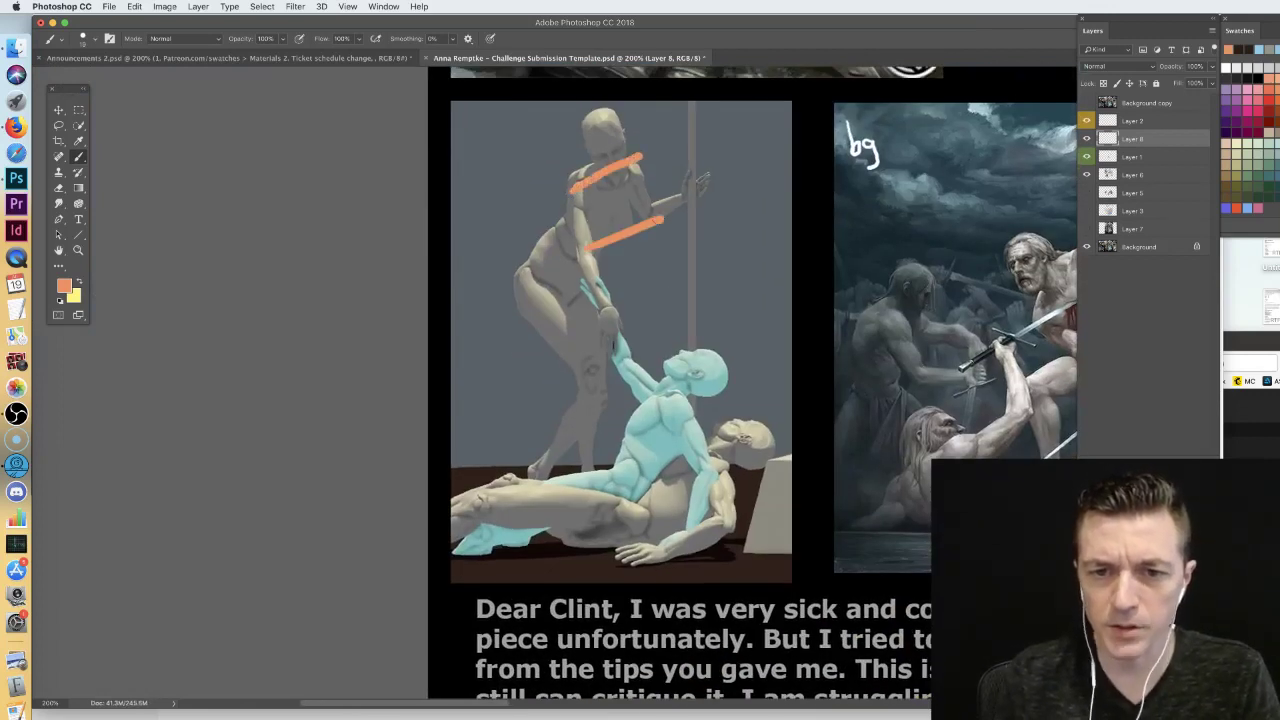
key("super+z")
mouse_move(588, 238)
left_mouse_down()
mouse_move(662, 220)
mouse_move(616, 233)
mouse_move(648, 232)
left_mouse_up()
key("super+z")
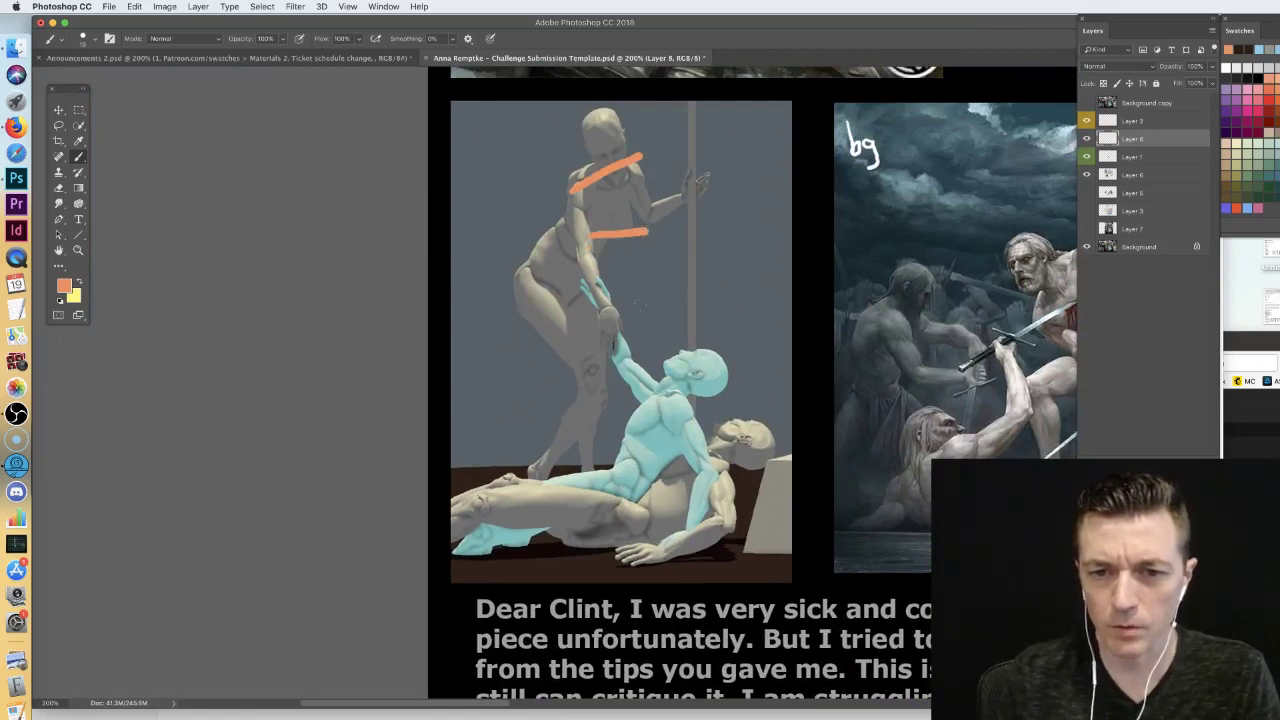
- Try circling the side of the glowing spirit's head with an orange oval, and undo it
key("super+minus")
key("super+minus")
key("super+minus")
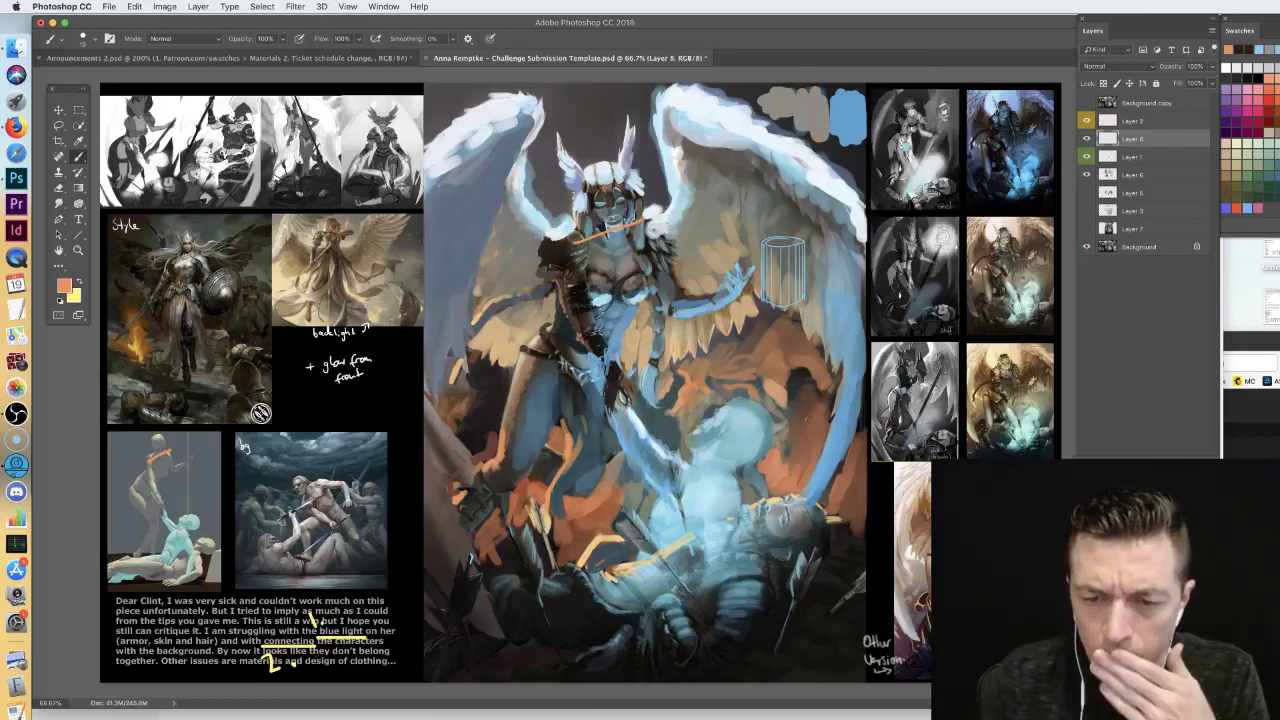
left_click_drag(742, 428, 712, 458)
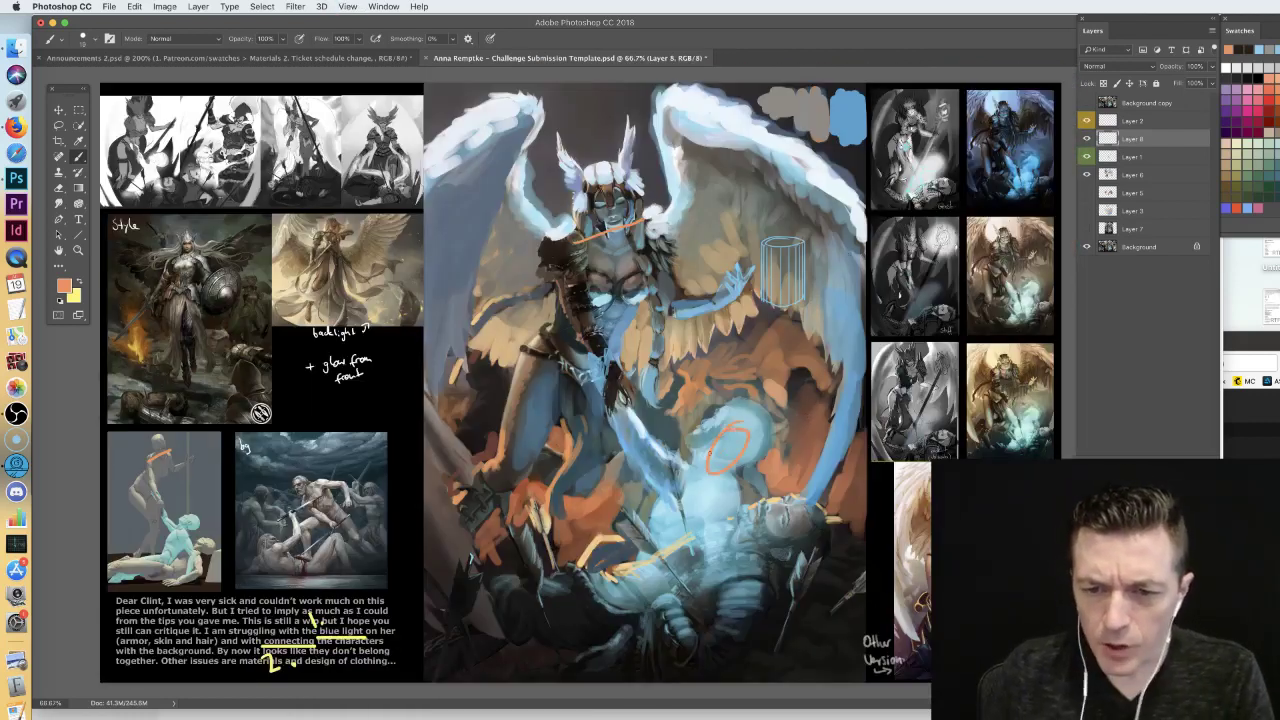
key("super+z")
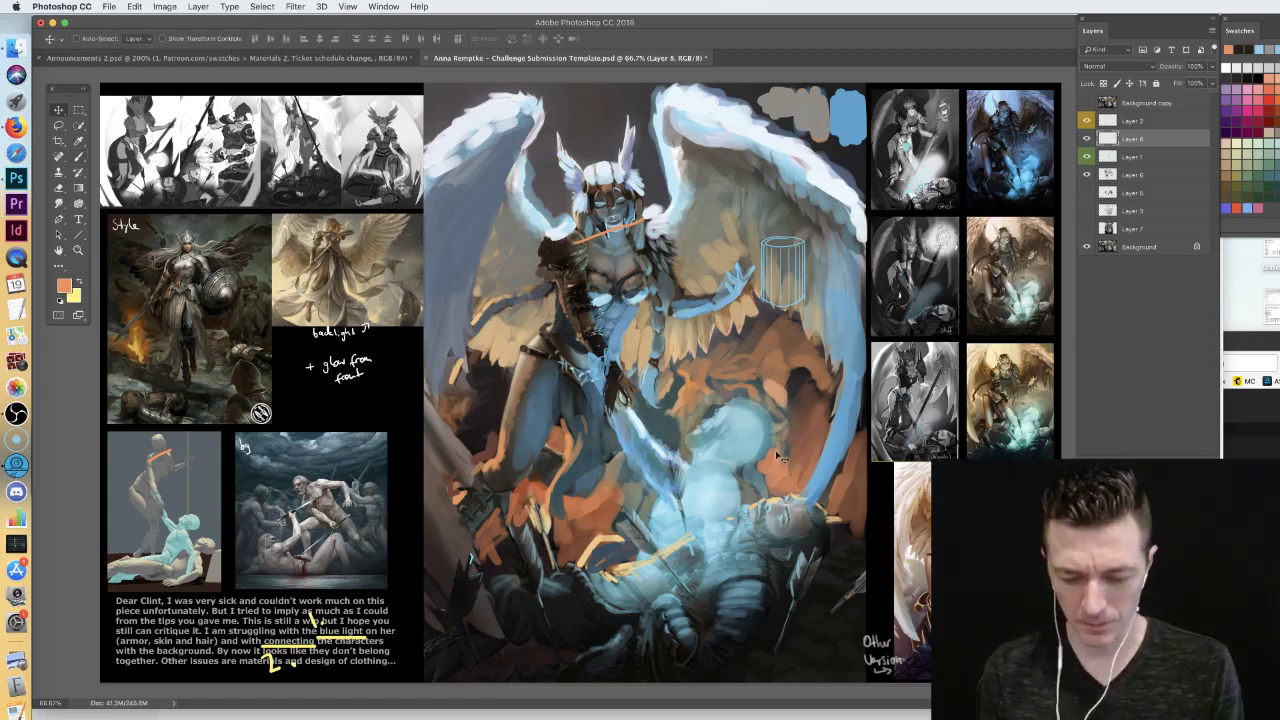
- Close the current submission without saving and open the "Challenge Submission Vertical Upload_Filled2.psd" submission from Finder in Photoshop
key("super+w")
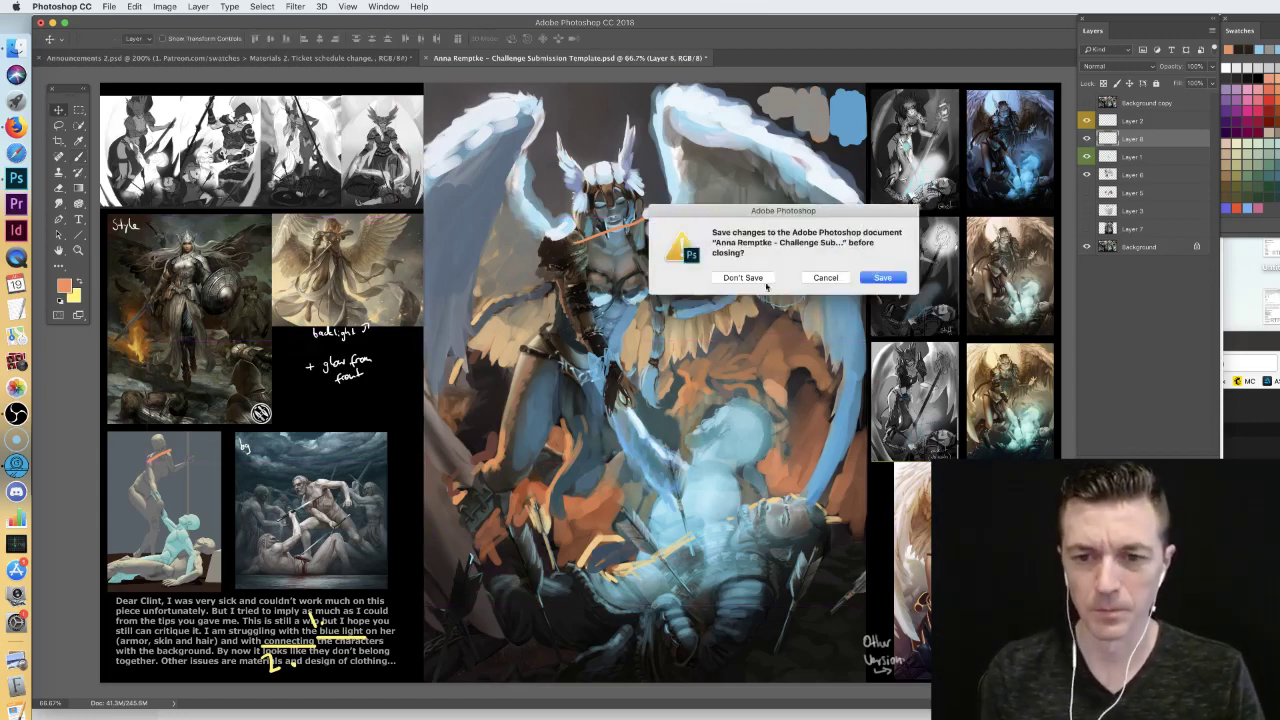
left_click(764, 281)
key("super+Tab")
left_click(458, 122)
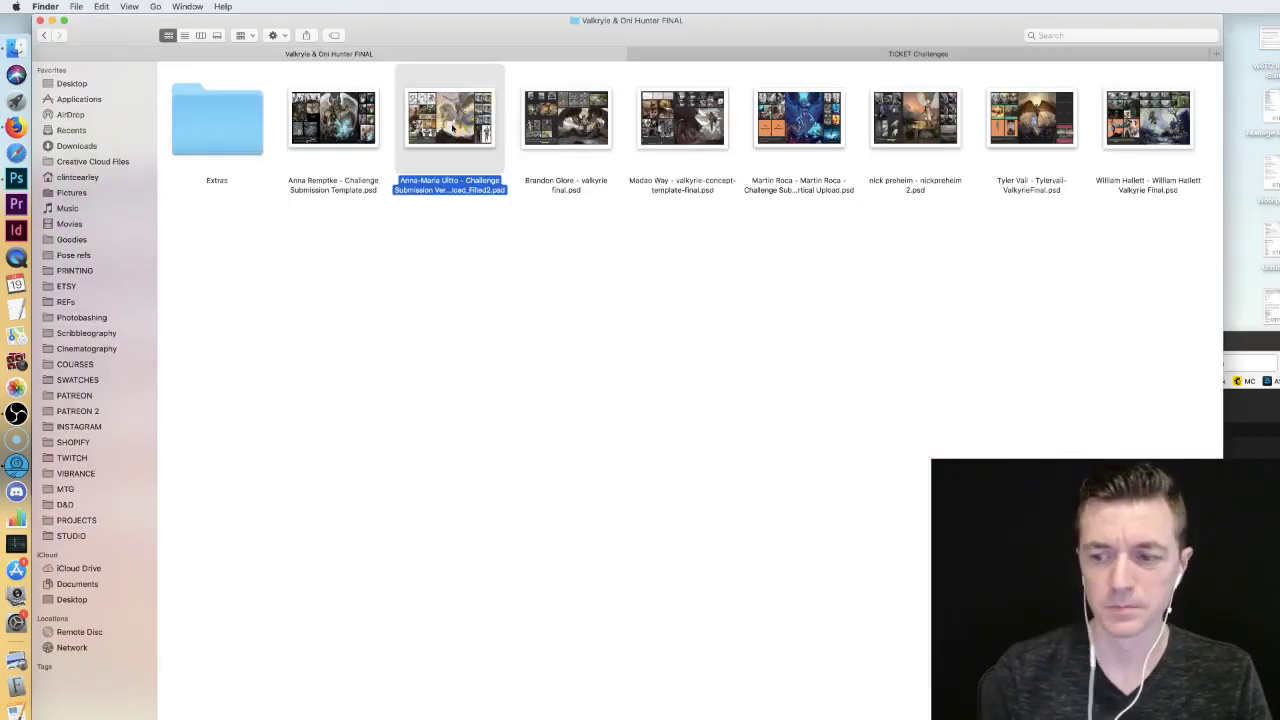
right_click(456, 121)
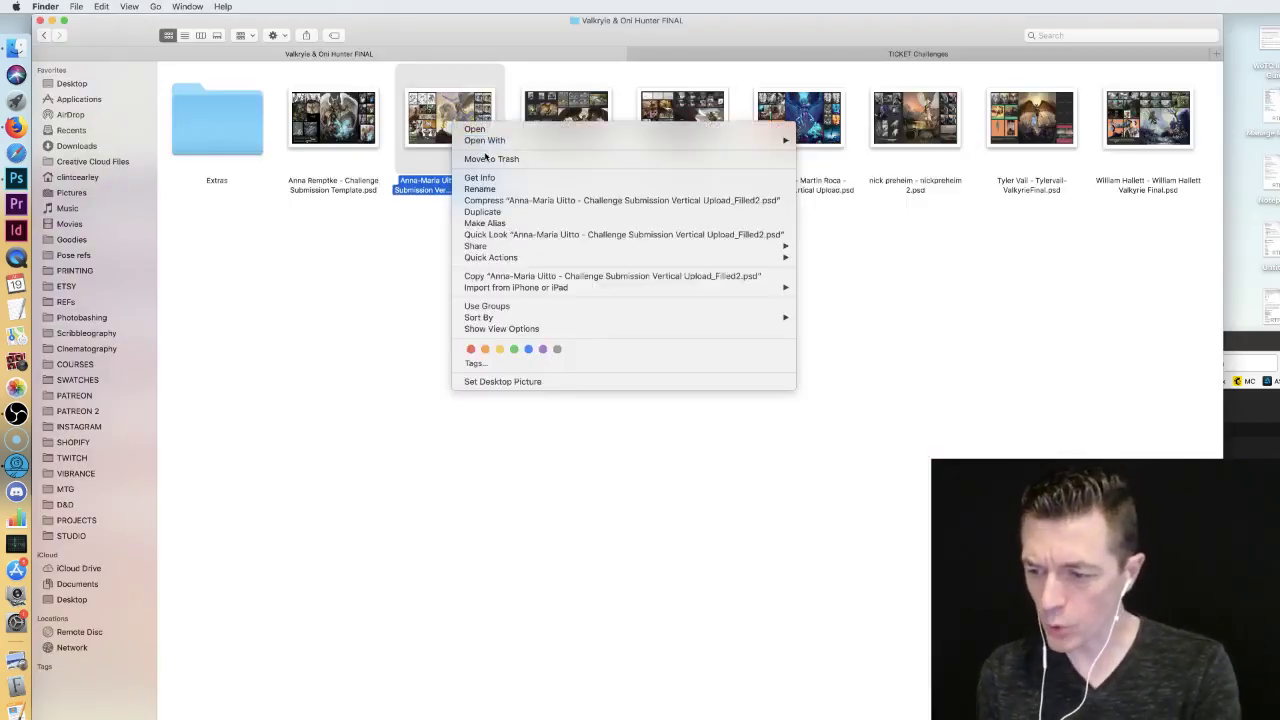
left_click(482, 158)
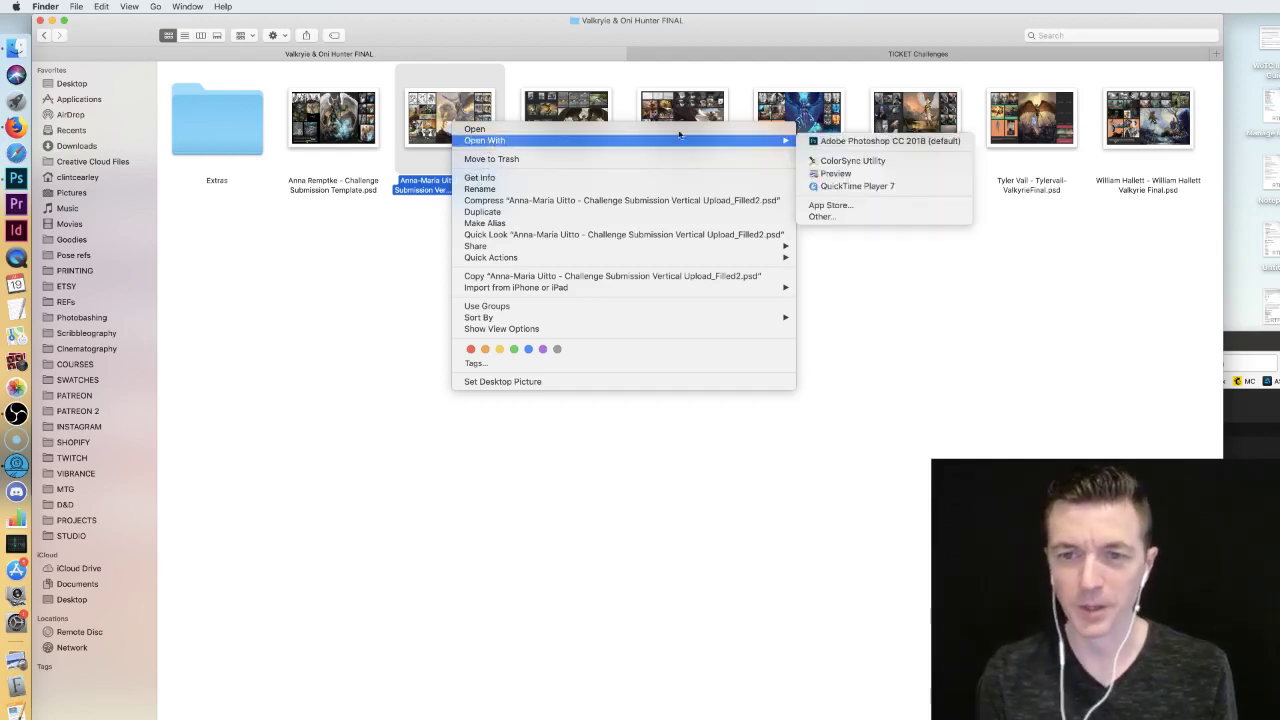
mouse_move(780, 142)
left_click(845, 146)
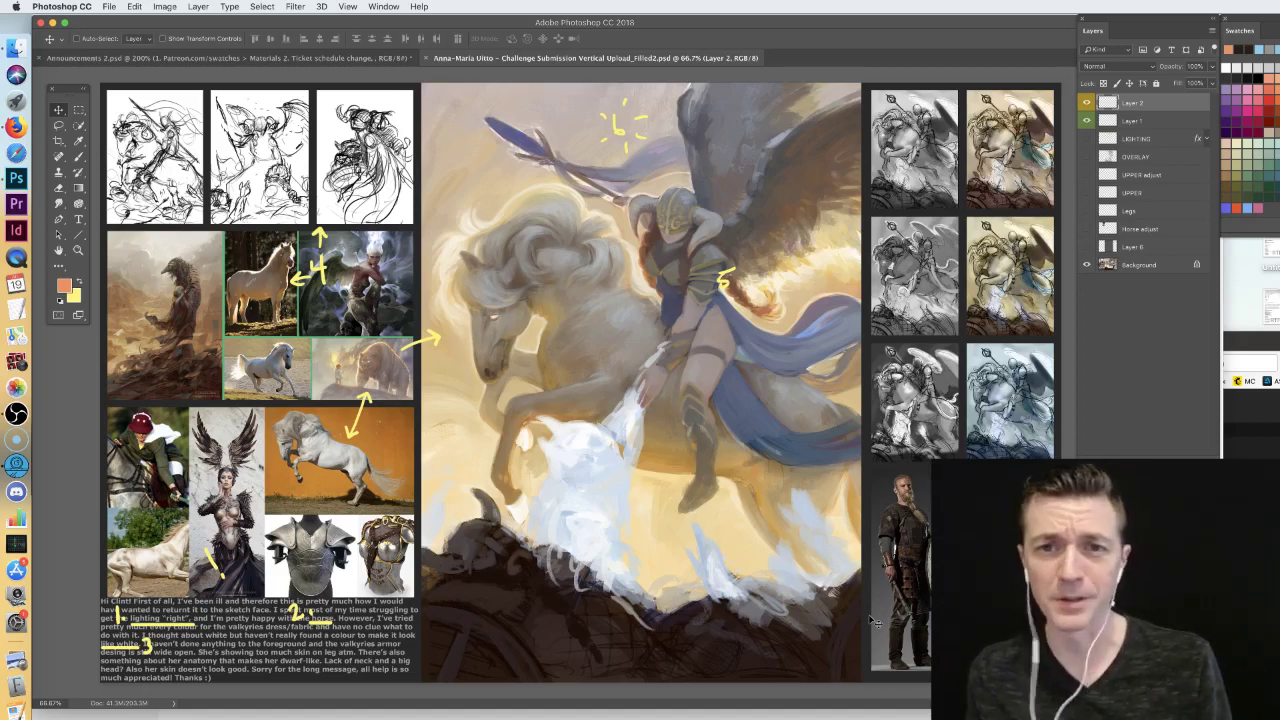
- Activate the Brush tool and examine the bear and rearing white horse references up close beside the painted horse
left_click(79, 158)
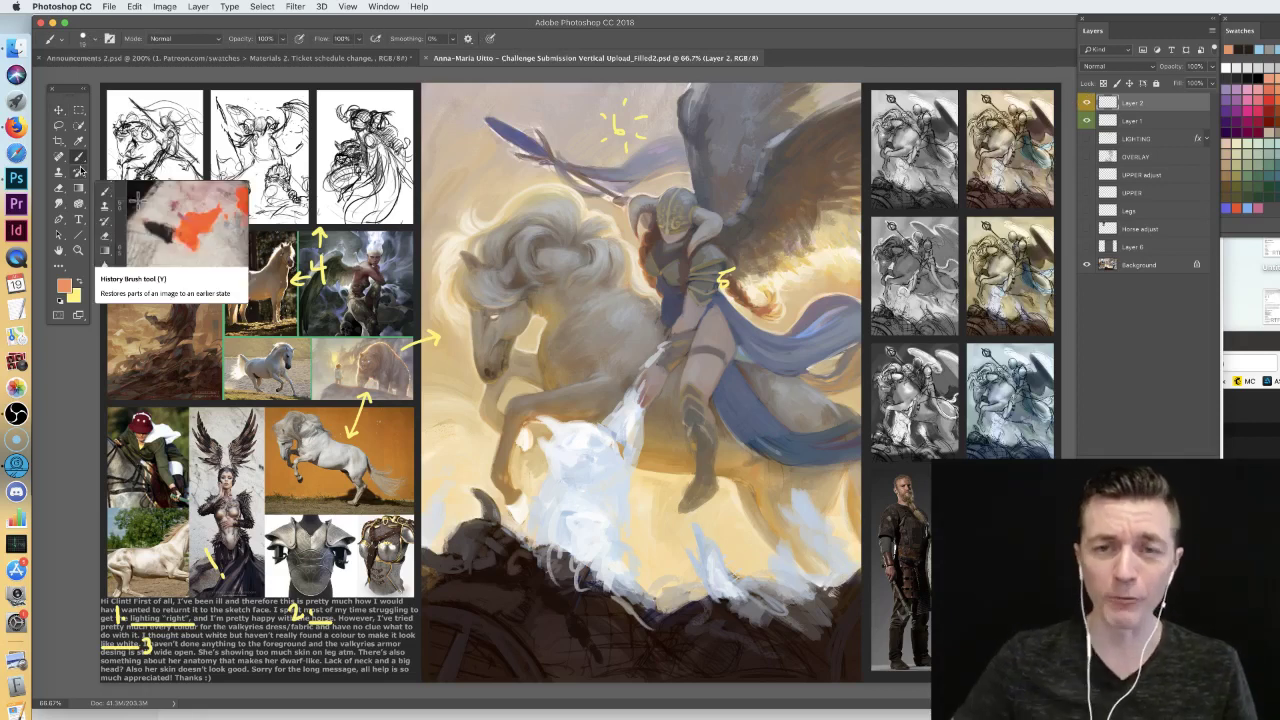
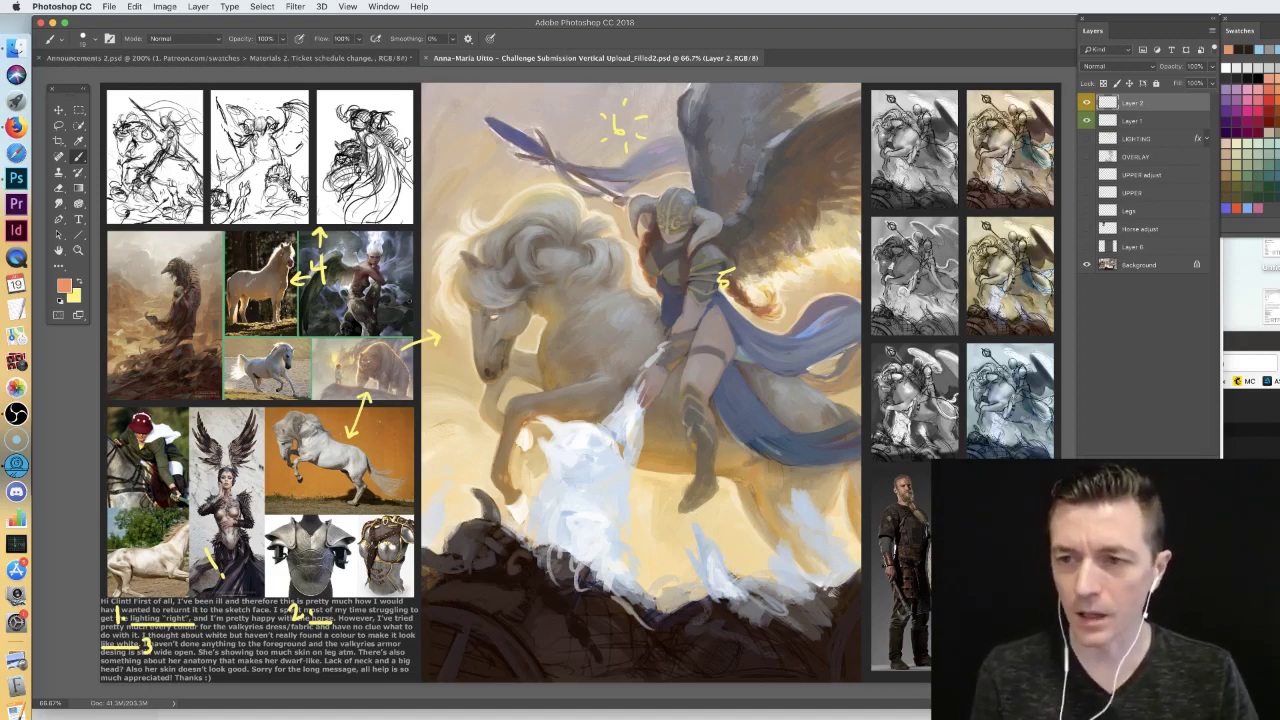
key("super+equal")
key("super+equal")
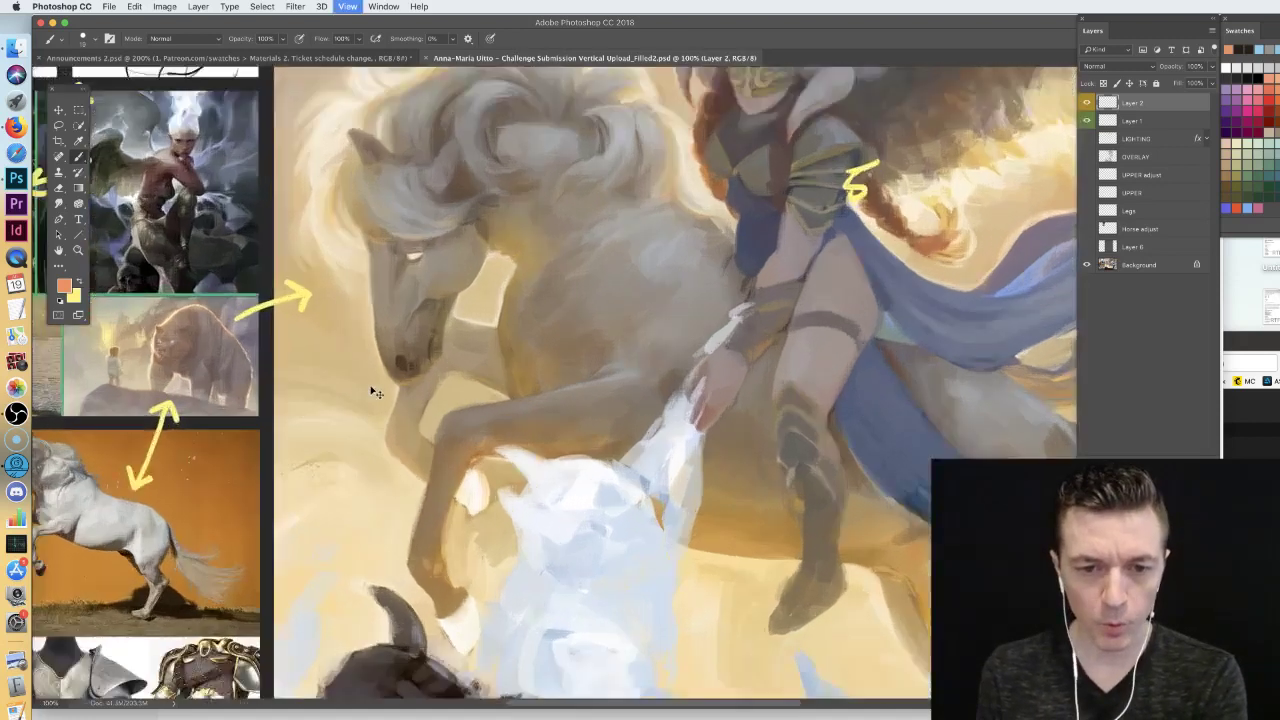
left_click_drag(156, 322, 774, 242)
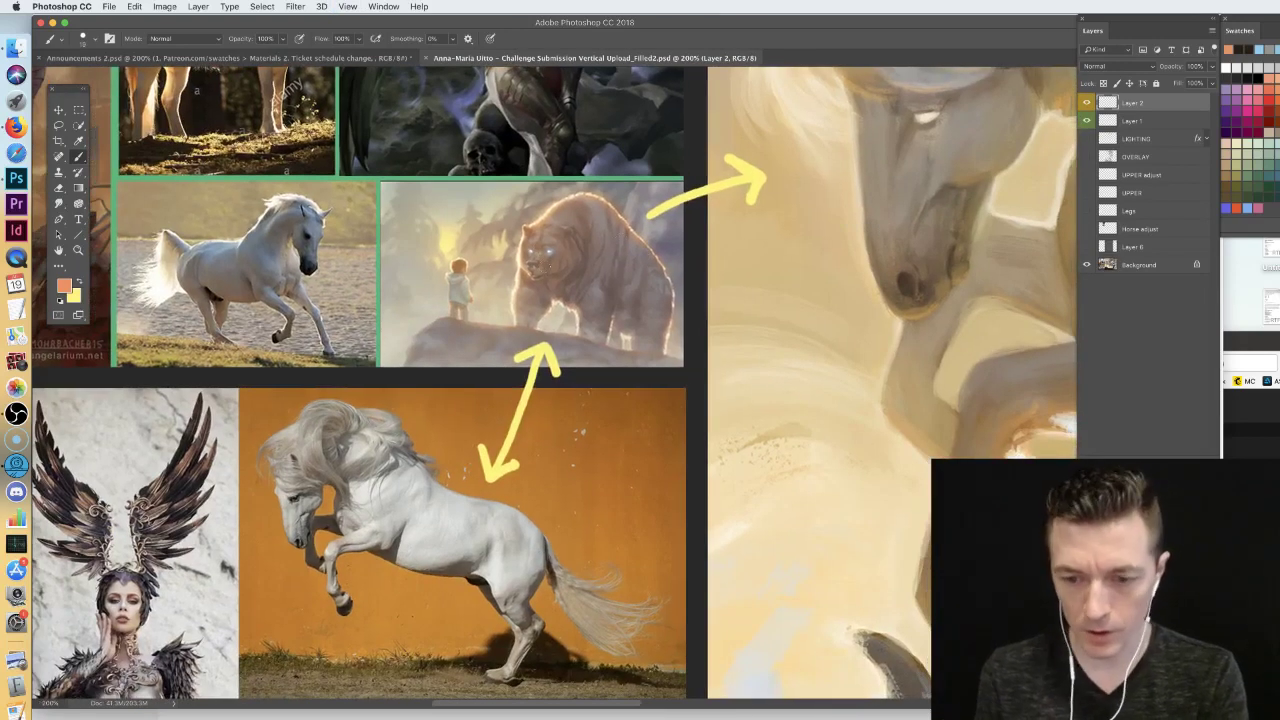
scroll(550, 266, "up", 3)
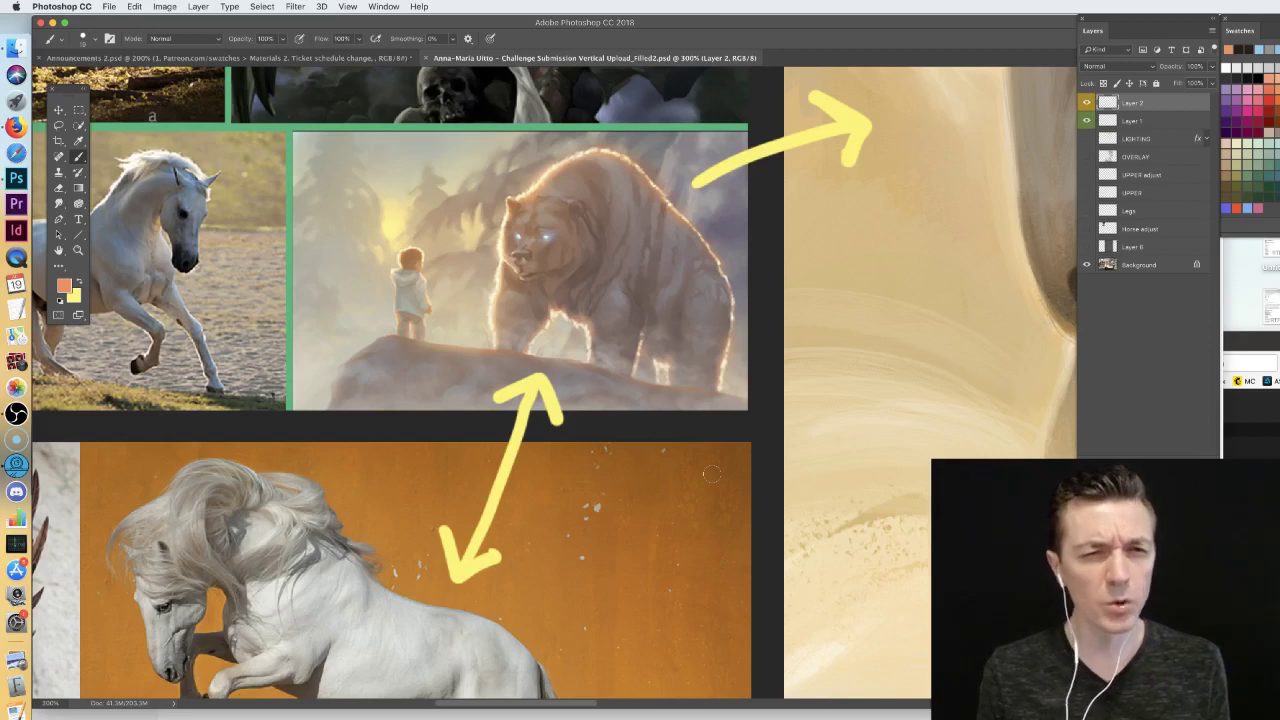
key("super+minus")
key("super+minus")
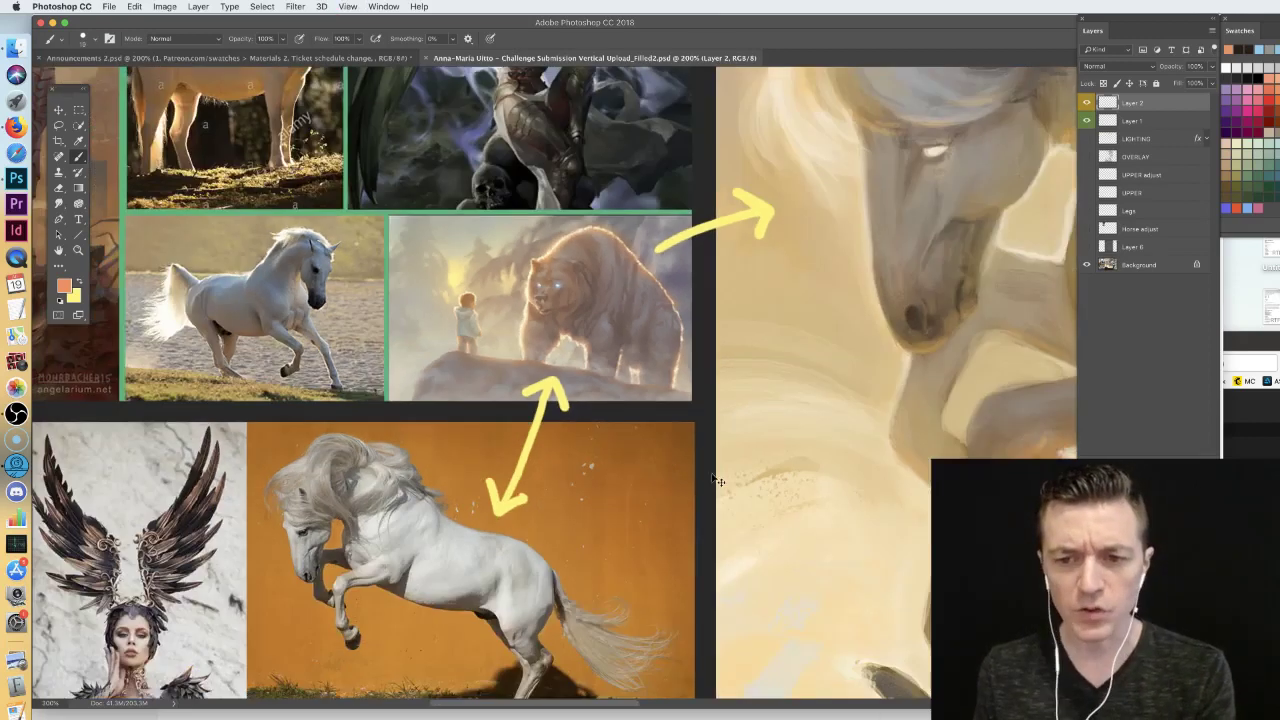
- Compare the painted horse's lighting and color with the bear and white horse references, both up close and across the whole sheet
scroll(508, 292, "right", 5)
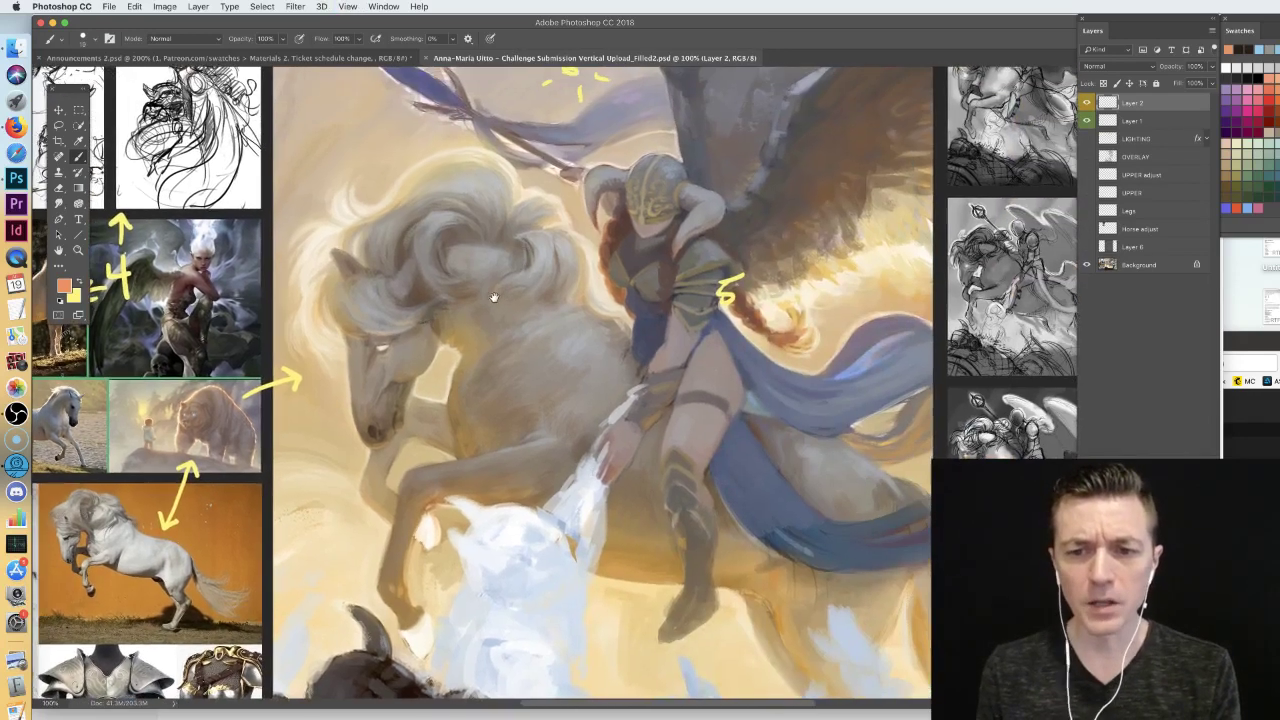
key("super+minus")
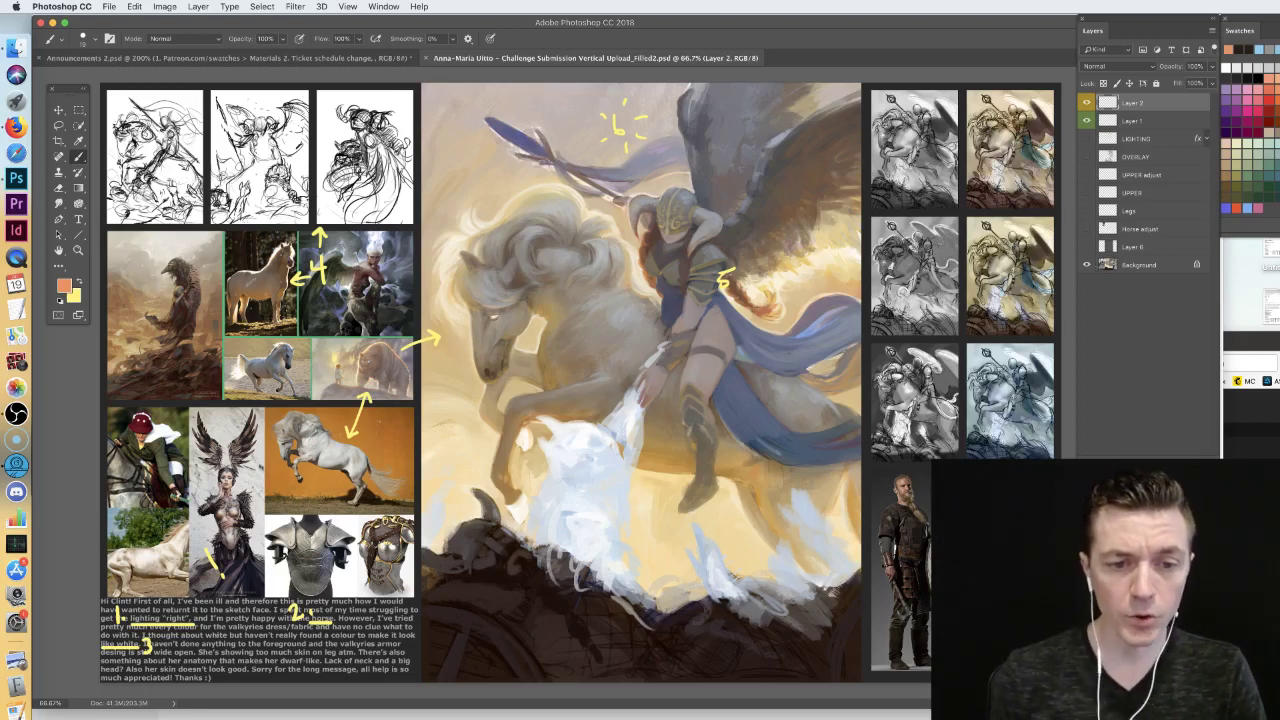
key("super+plus")
key("super+plus")
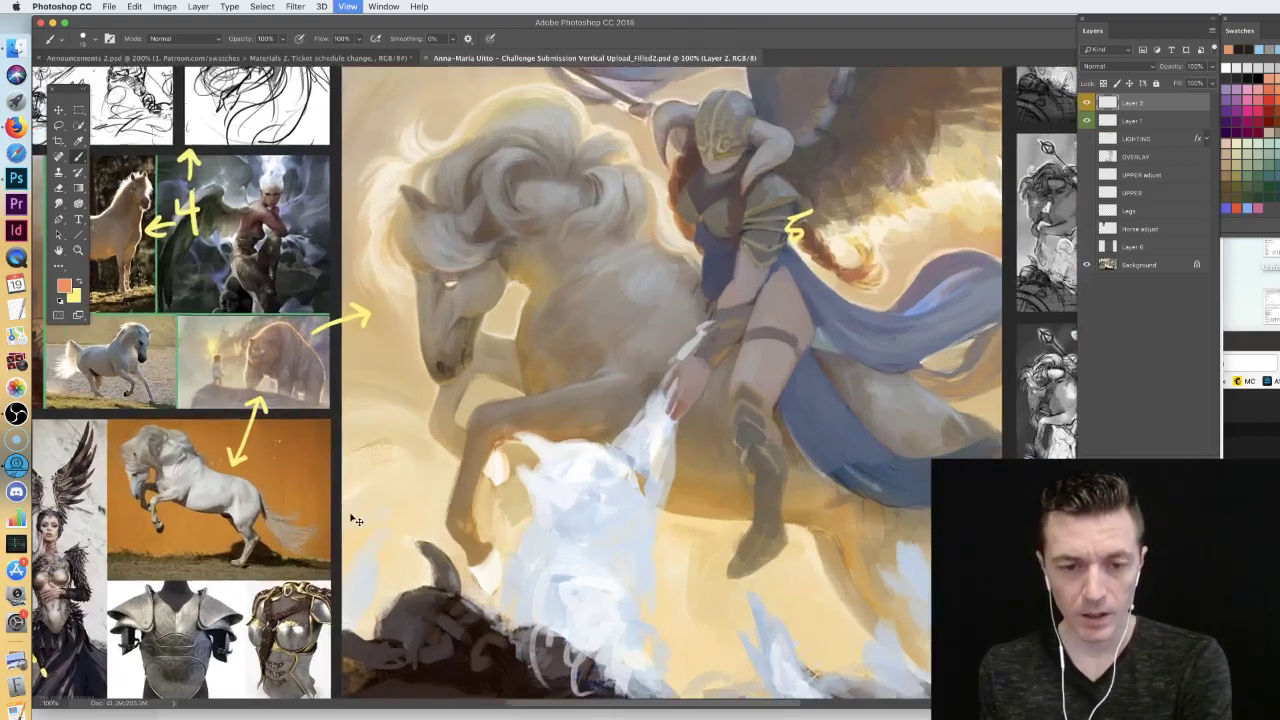
left_click_drag(543, 346, 1060, 182)
left_click_drag(824, 250, 967, 297)
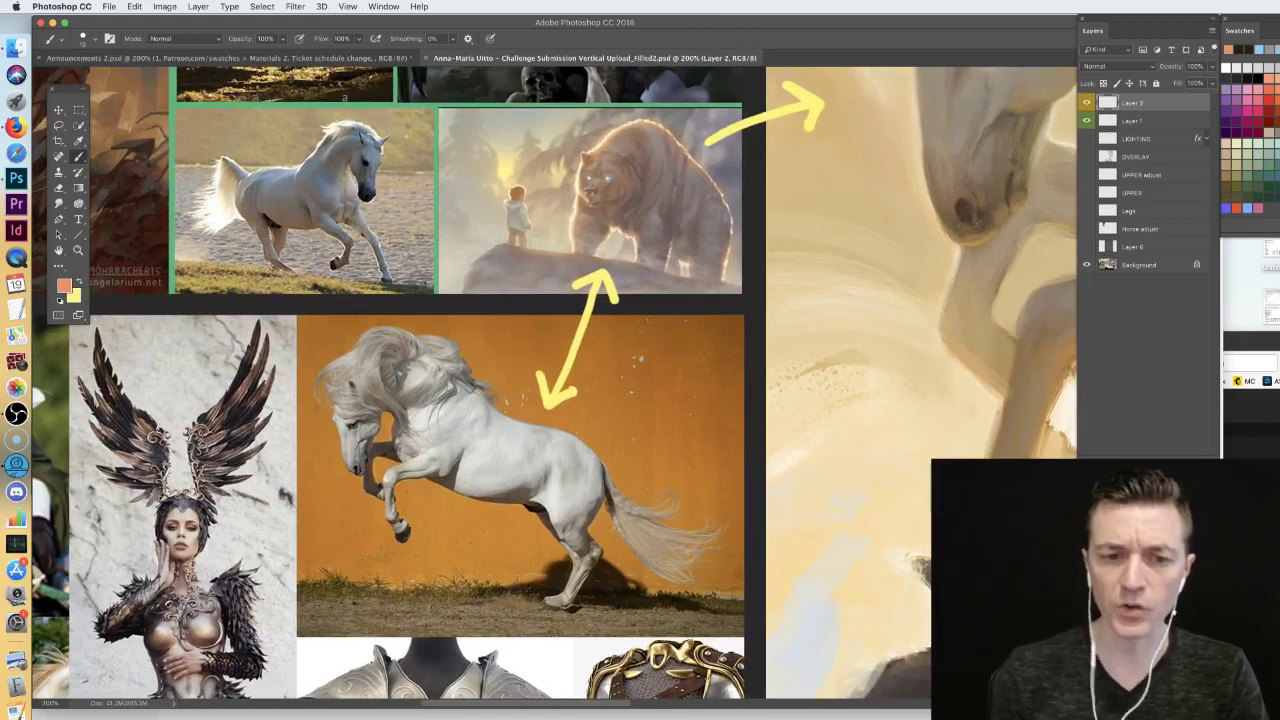
scroll(440, 370, "up", 2)
scroll(440, 370, "right", 2)
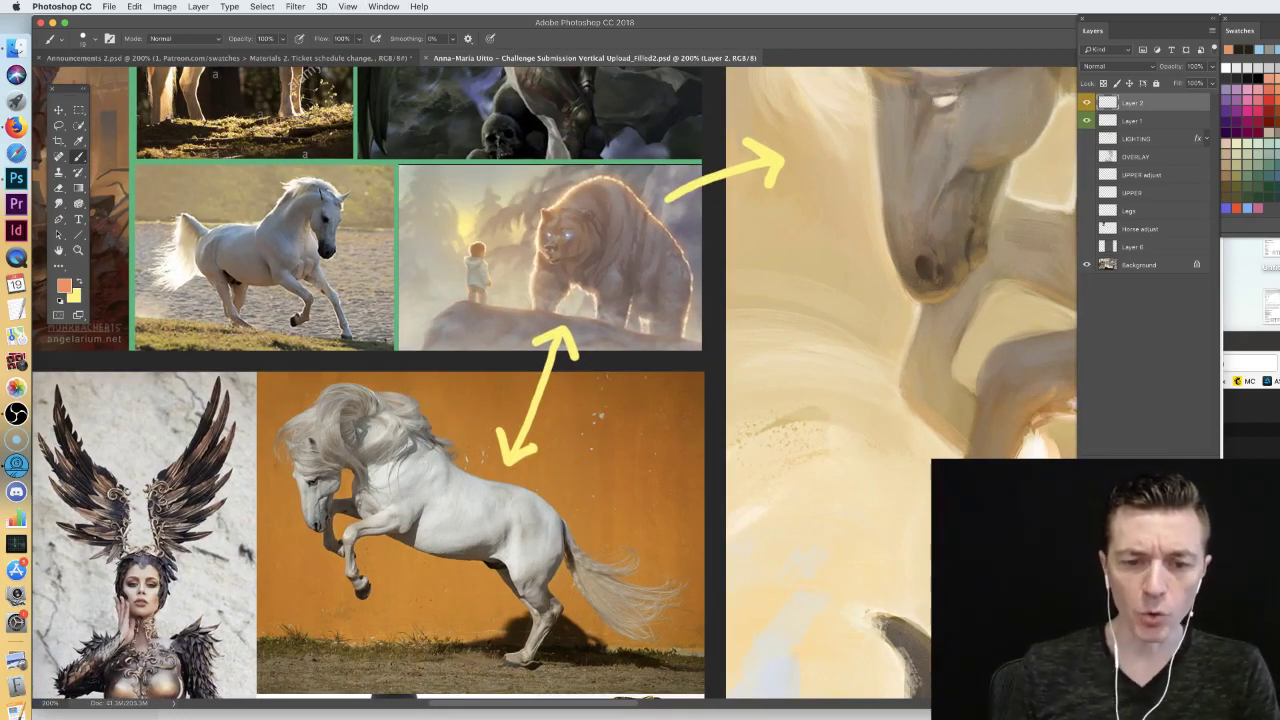
scroll(555, 385, "up", 2)
scroll(555, 385, "right", 3)
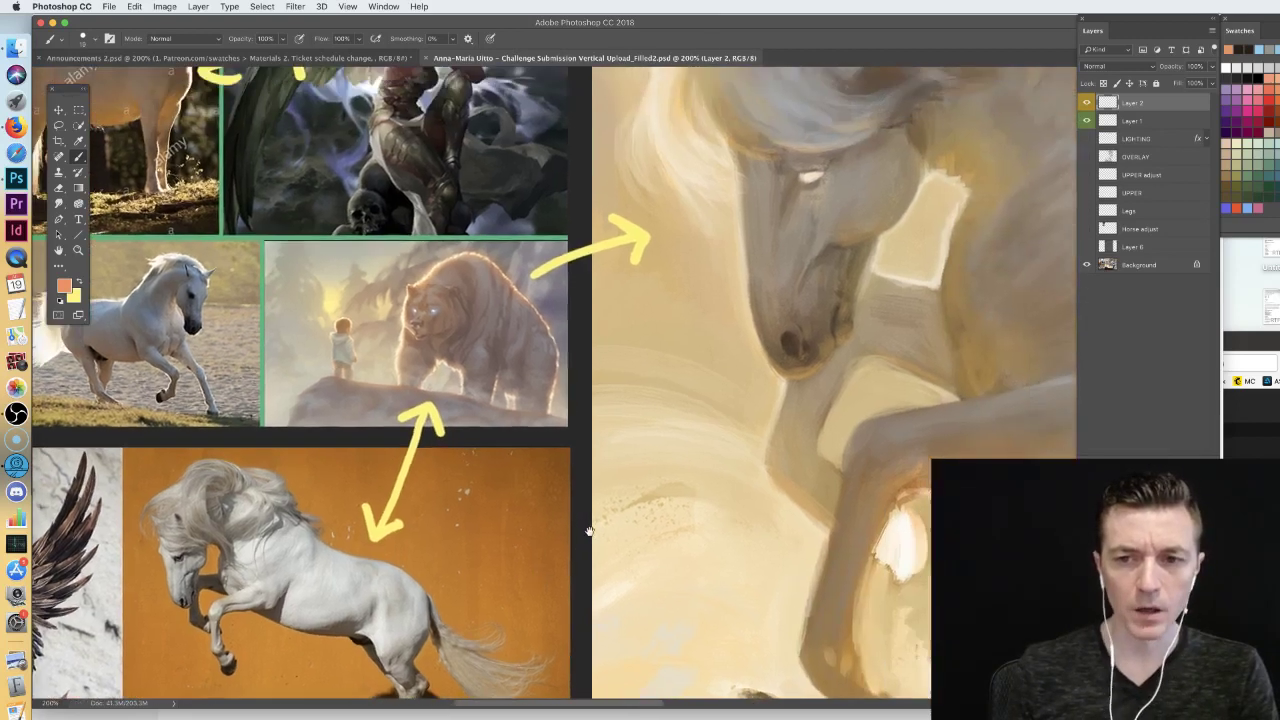
scroll(418, 537, "down", 1)
scroll(418, 537, "left", 3)
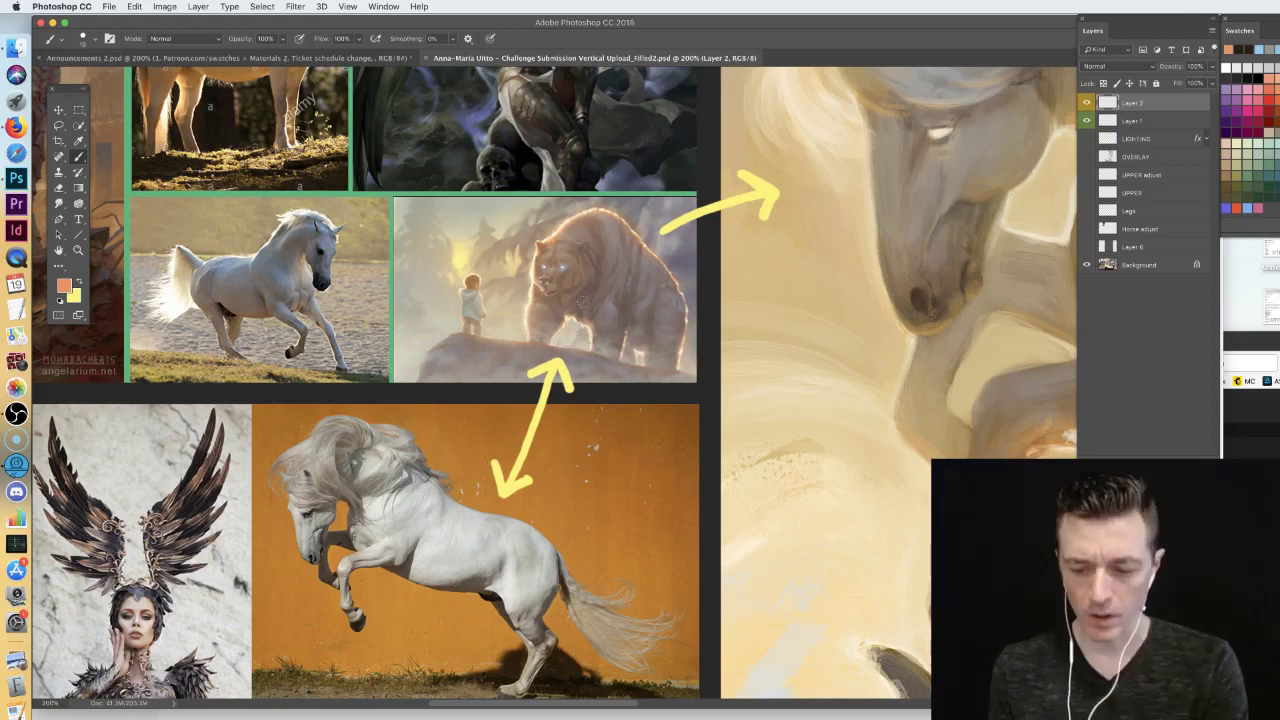
key("super+minus")
key("super+minus")
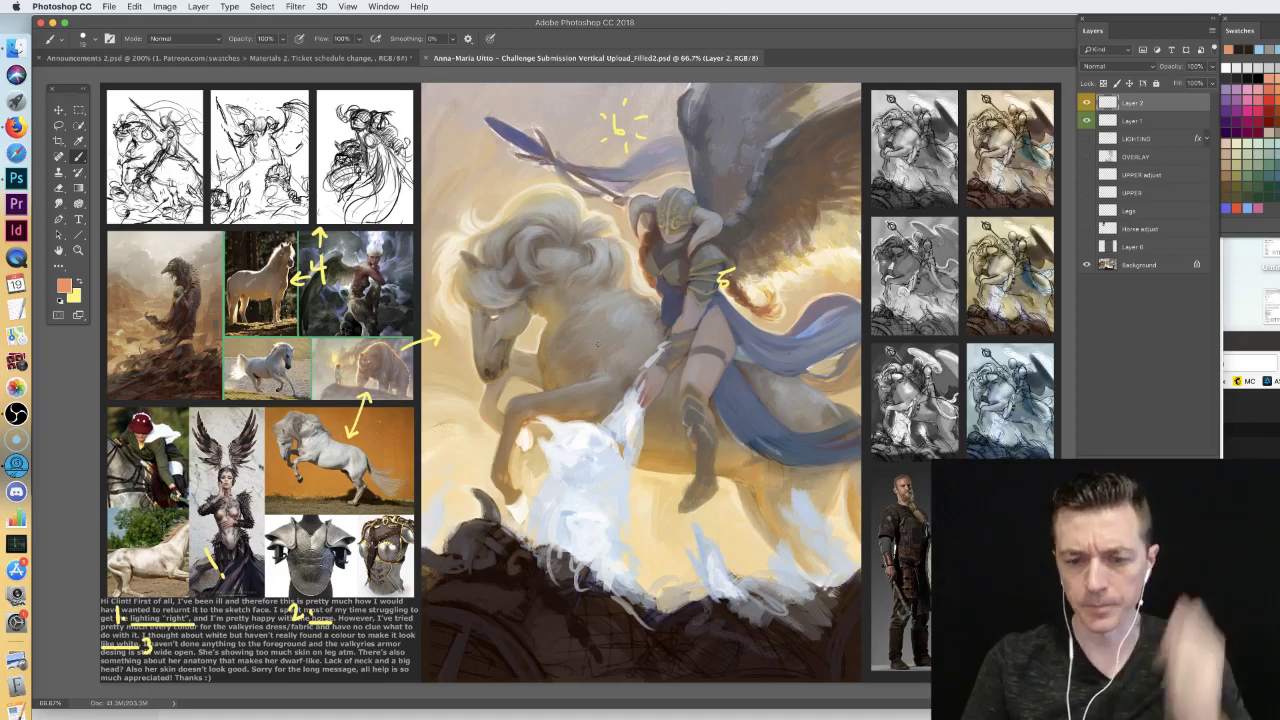
- Sample the shadowed flank of the running white horse reference and inspect that gray in the Color Picker without changing it
key("super+plus")
key("super+plus")
left_click_drag(263, 309, 942, 237)
left_click_drag(597, 313, 744, 283)
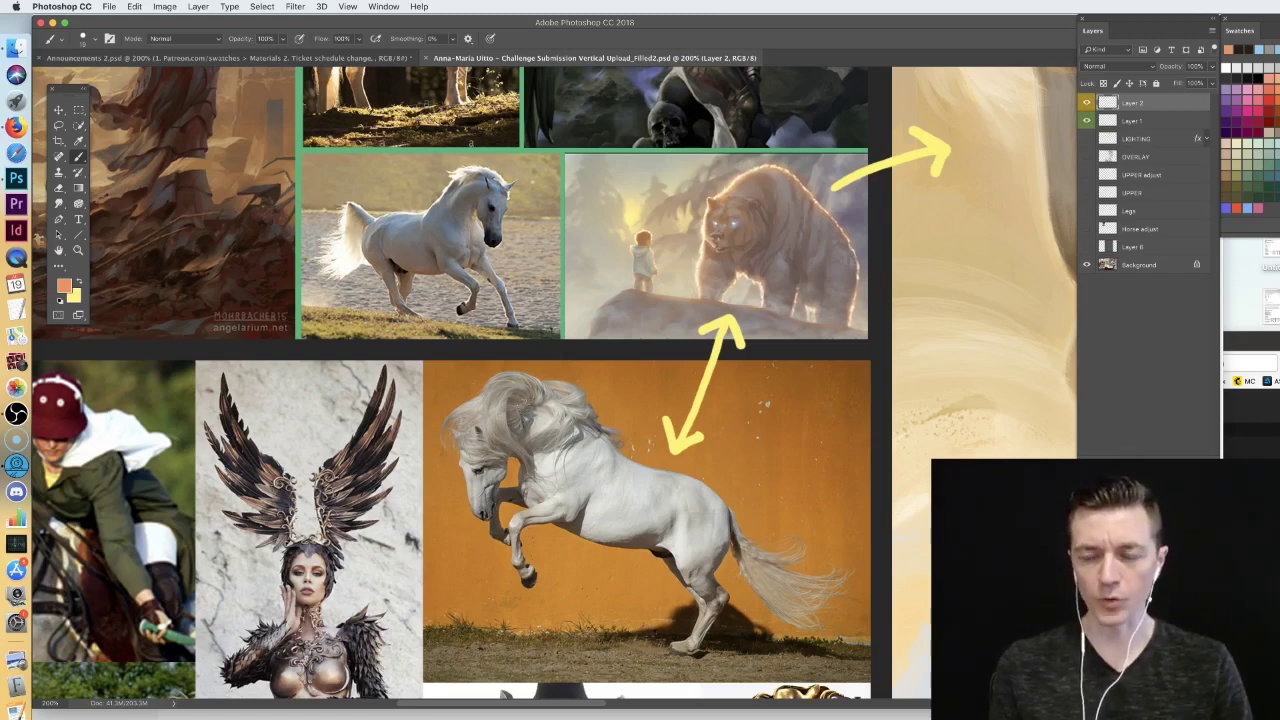
key("super+plus")
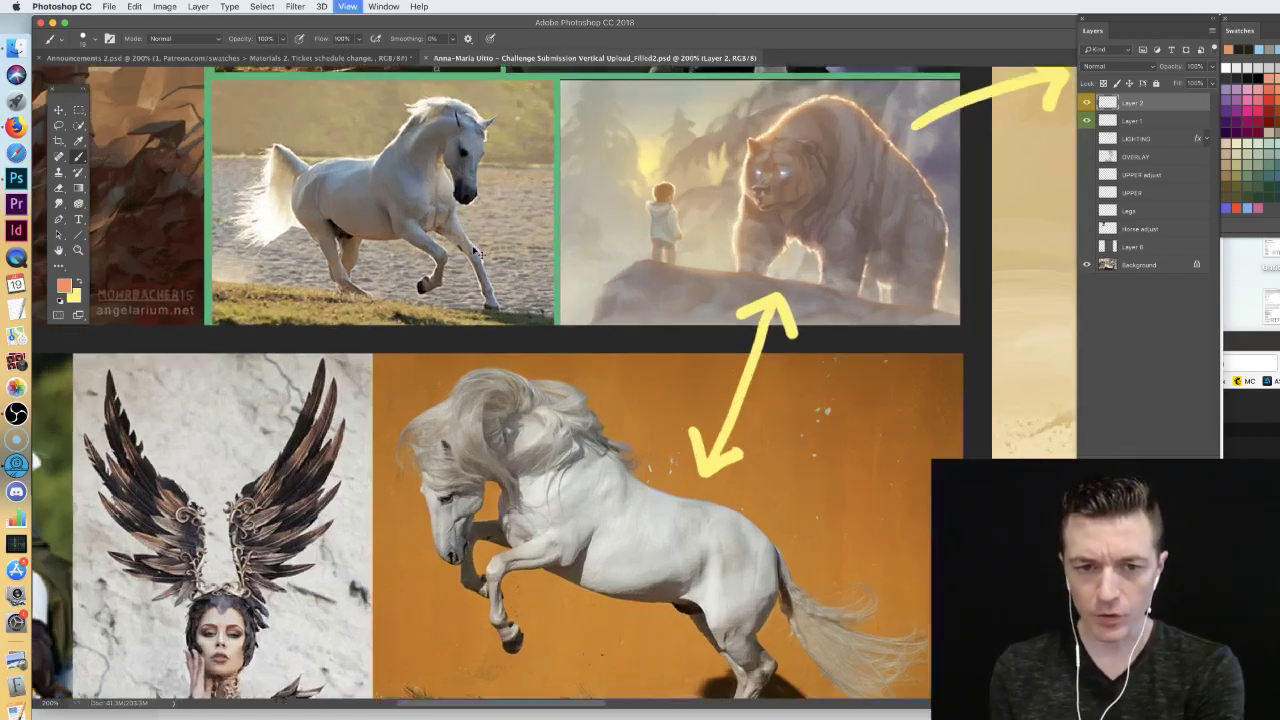
left_click_drag(430, 206, 580, 329)
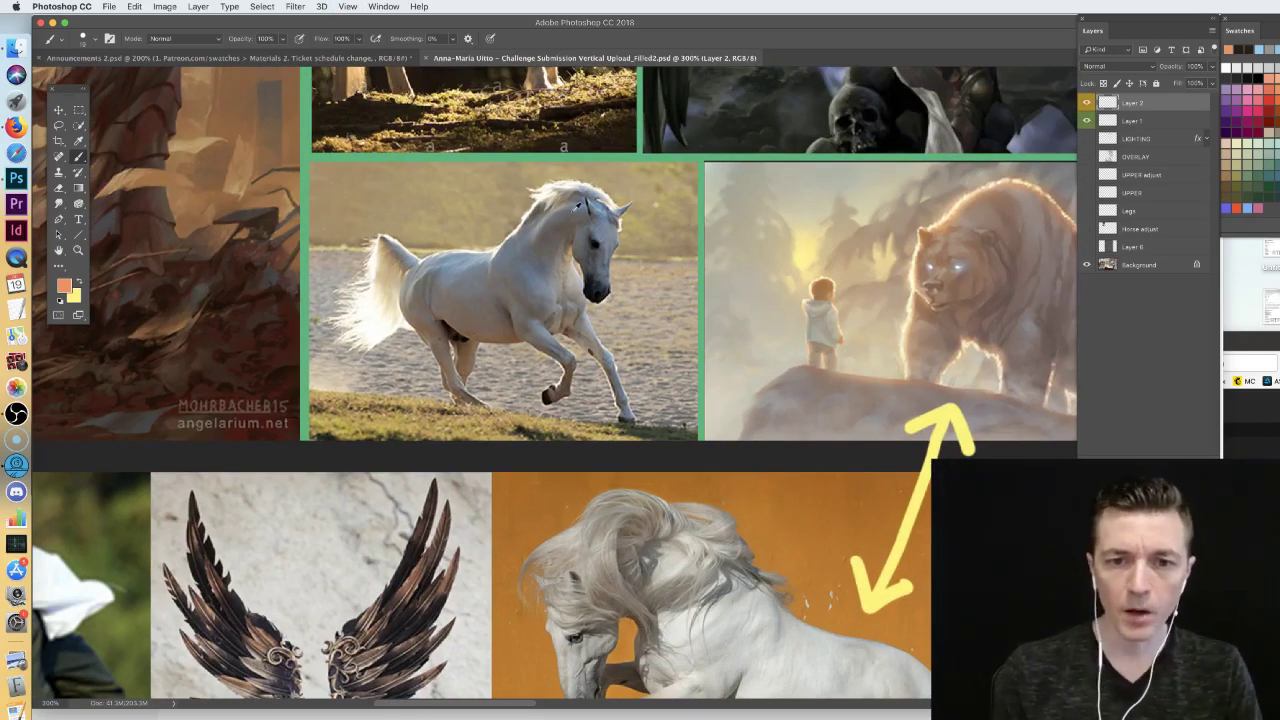
left_click(476, 290, "alt")
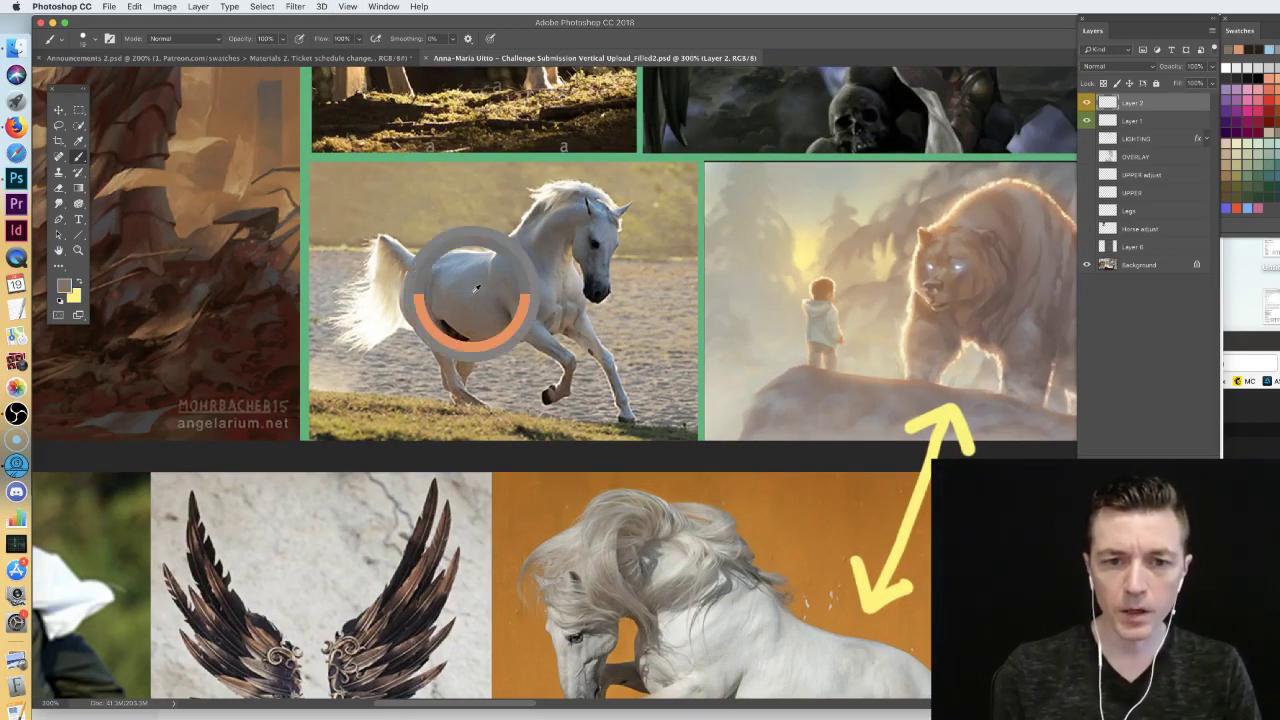
left_click(61, 286)
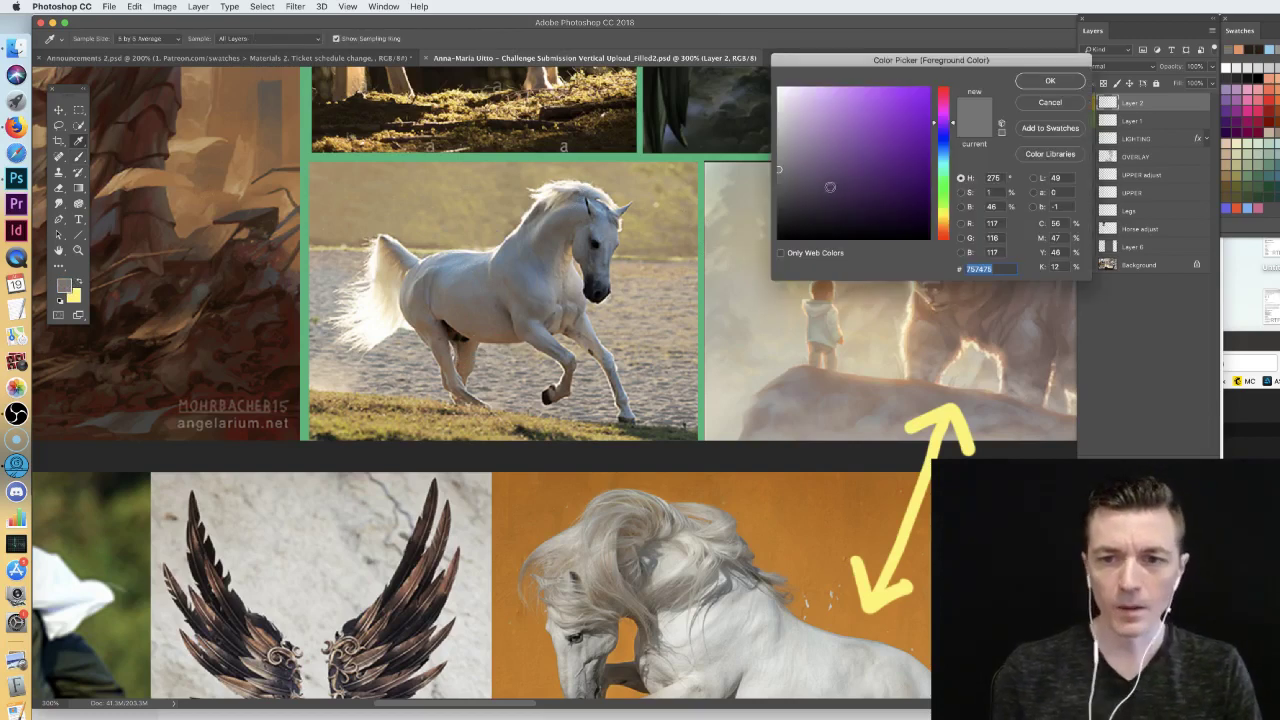
left_click_drag(968, 111, 750, 229)
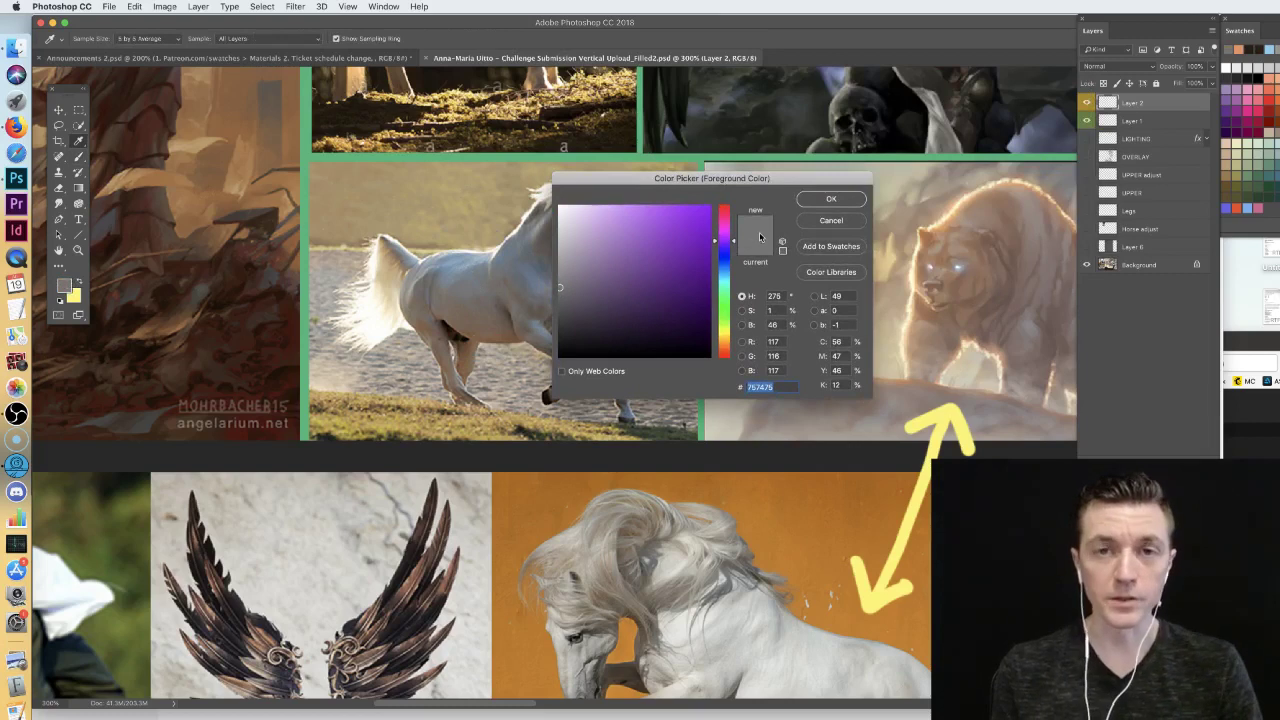
left_click(830, 222)
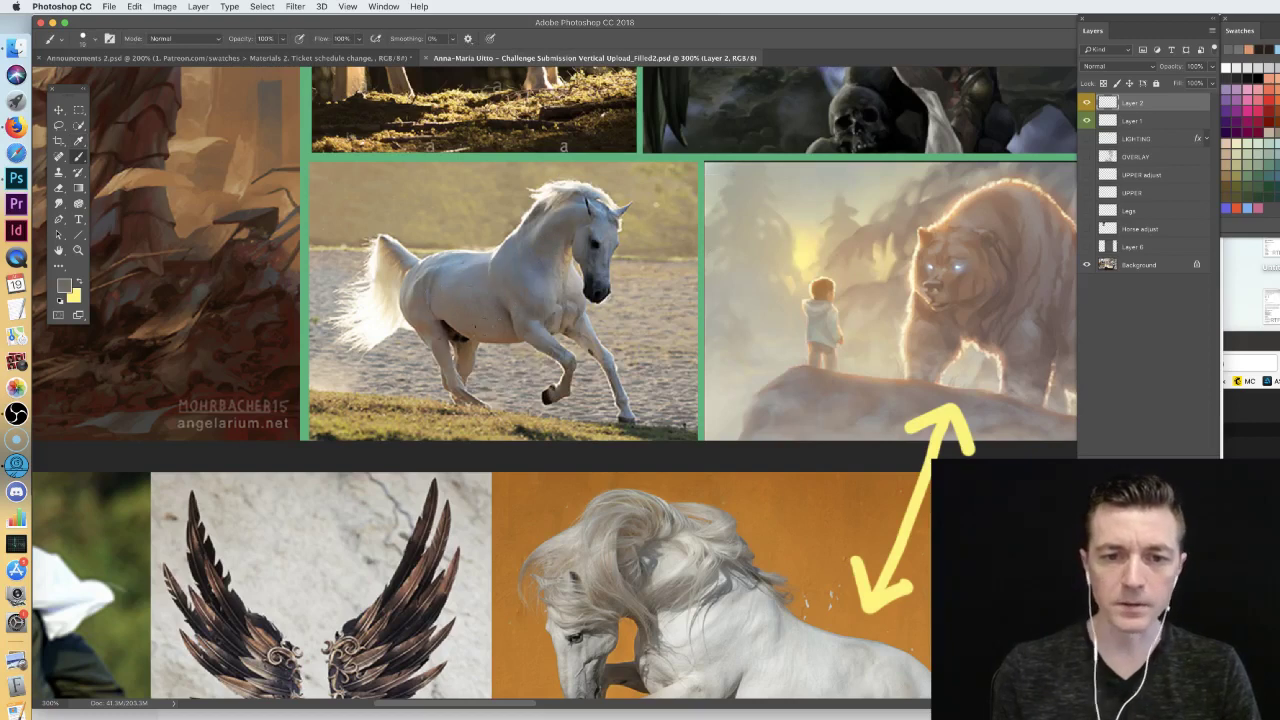
- Inspect two more sampled tones, a warm brown and a blue-gray, in the Color Picker and leave both unchanged
left_click(64, 285)
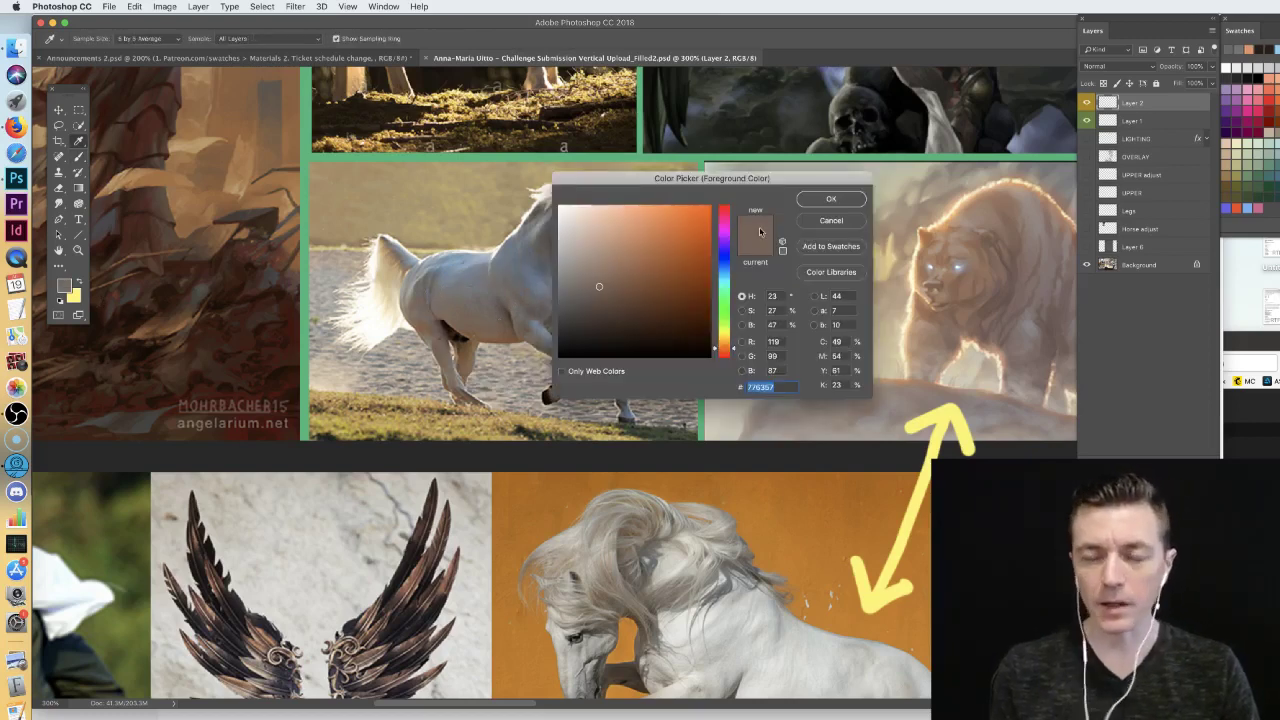
left_click(830, 220)
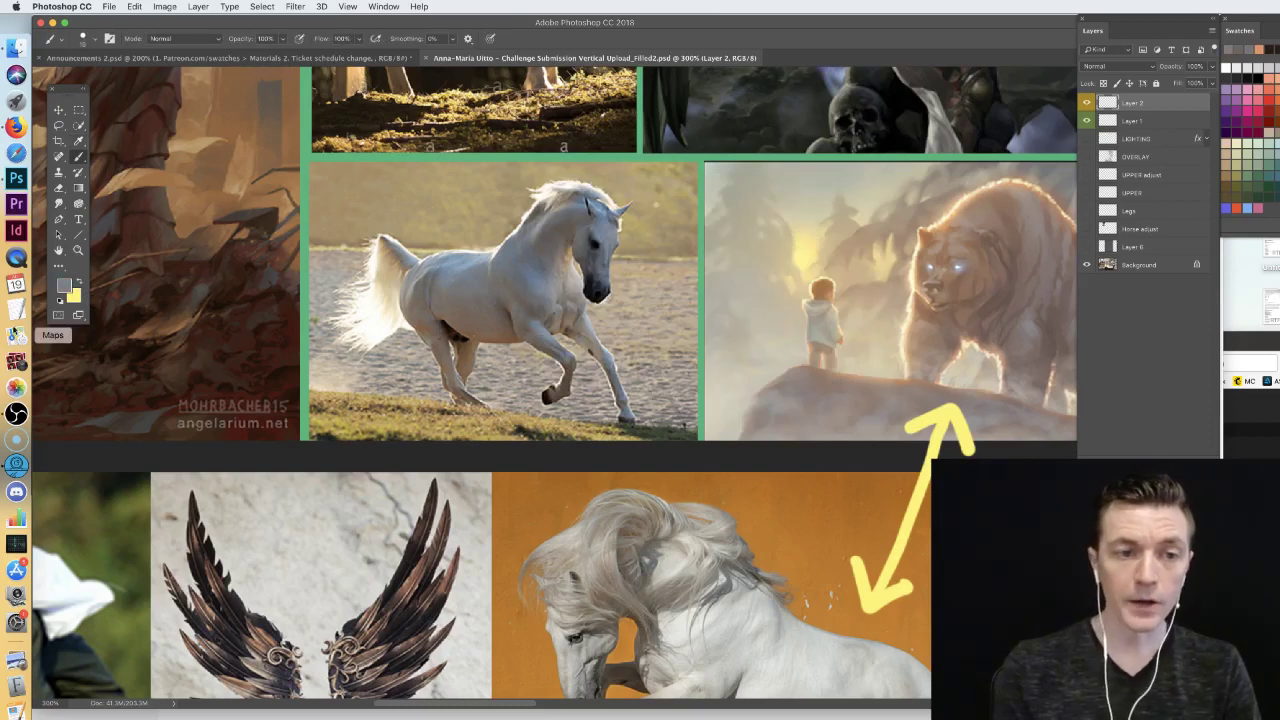
left_click(64, 285)
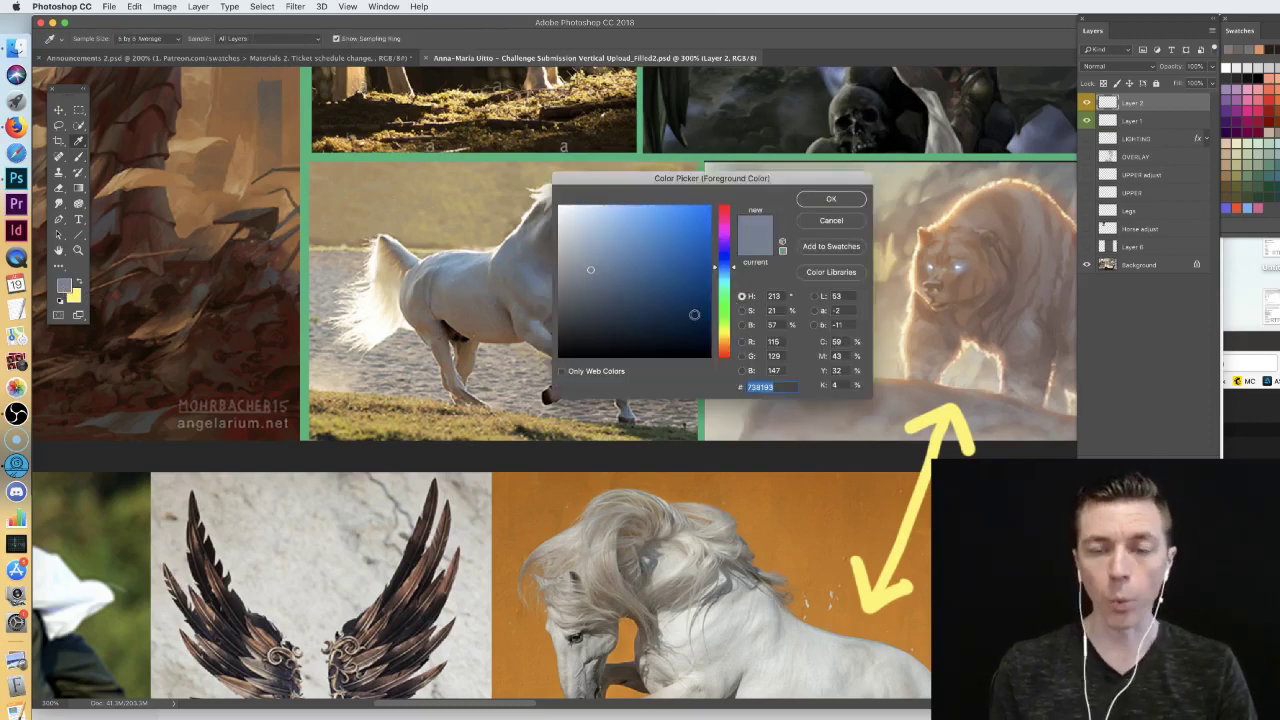
left_click(816, 222)
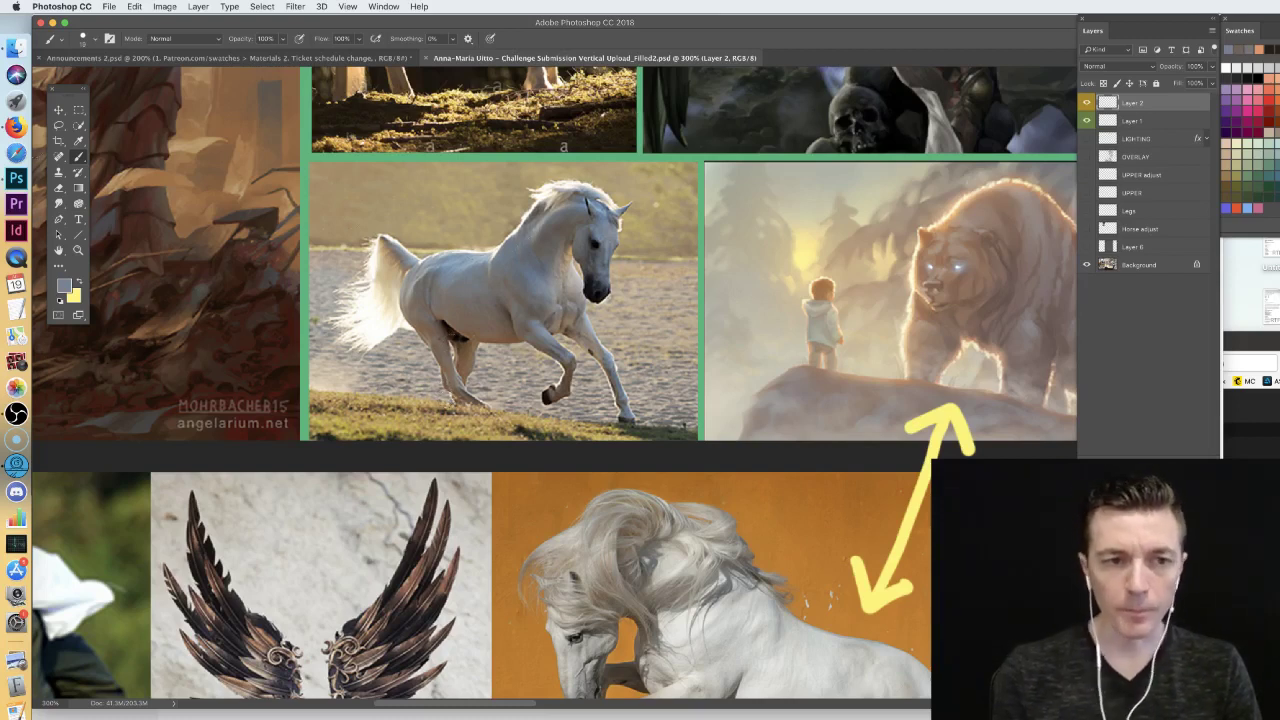
- Try a strong Warming Filter (85) on the Background layer within a lasso selection of the running white horse's body, and undo it
left_click(61, 125)
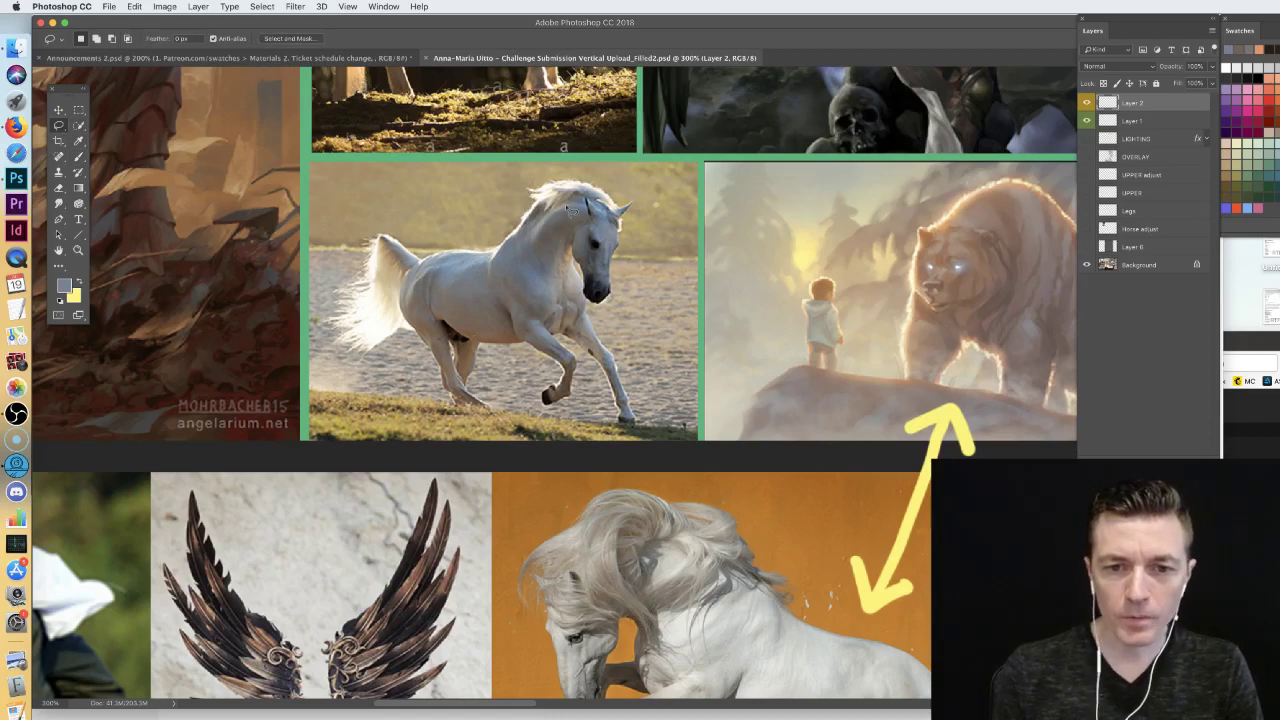
mouse_move(510, 250)
left_mouse_down()
mouse_move(407, 302)
mouse_move(516, 343)
mouse_move(580, 312)
mouse_move(574, 211)
left_mouse_up()
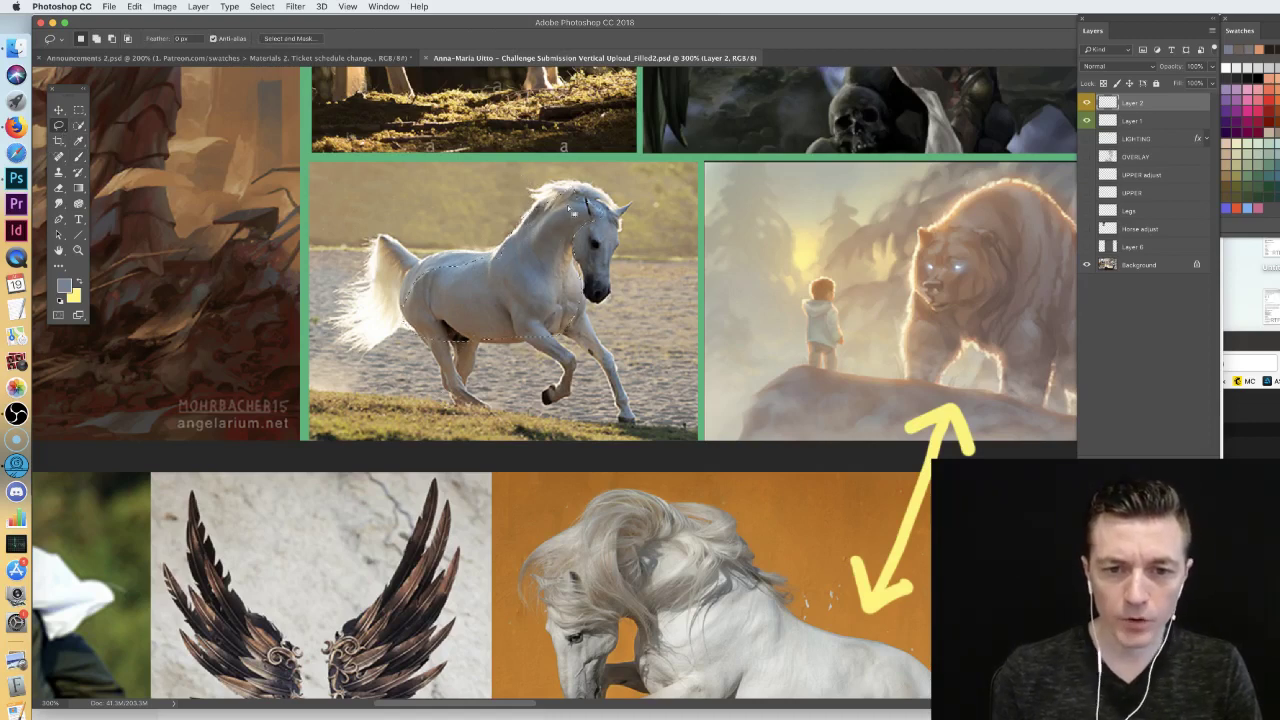
key("super+b")
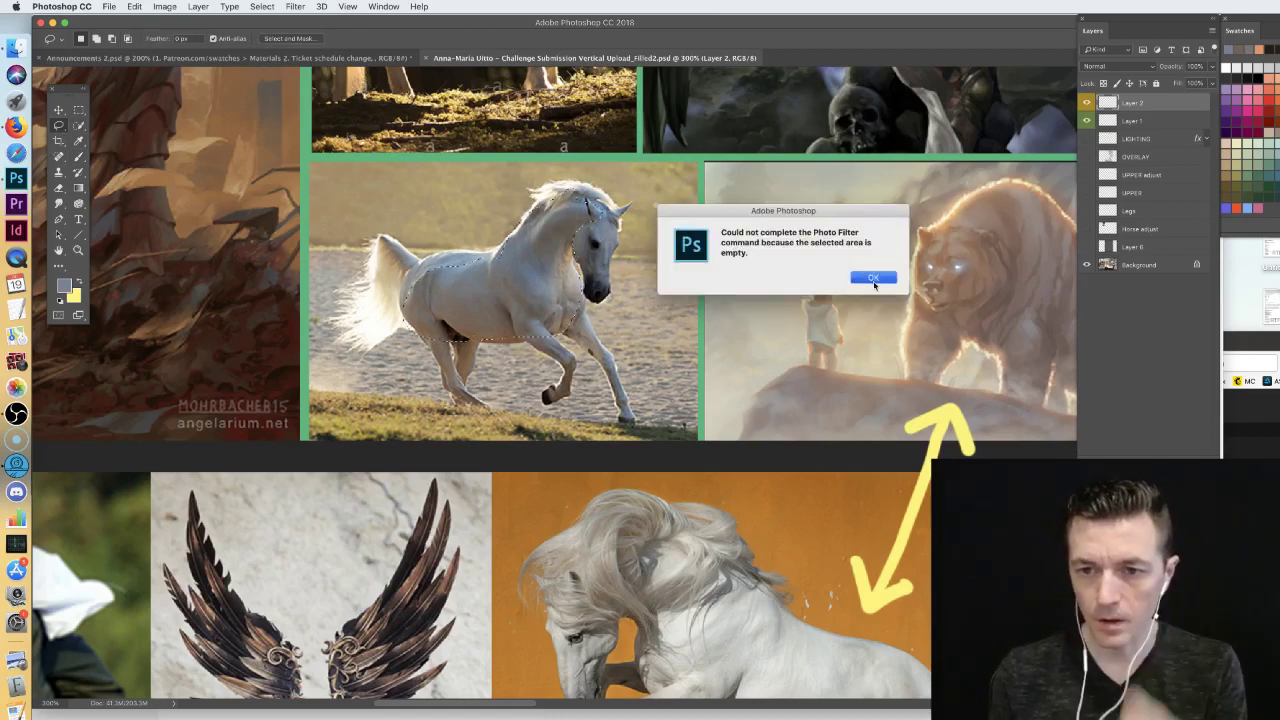
left_click(873, 279)
left_click(1134, 266)
key("super+b")
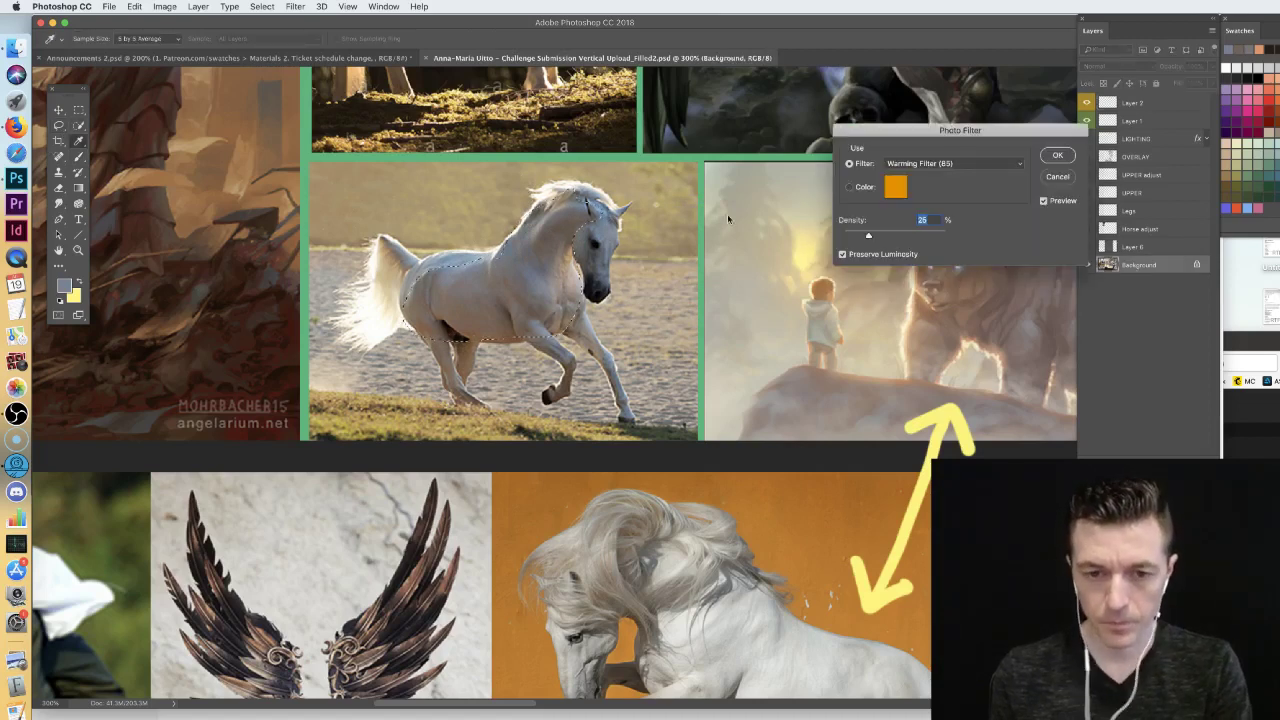
left_click_drag(900, 234, 929, 240)
left_click(1058, 155)
key("super+h")
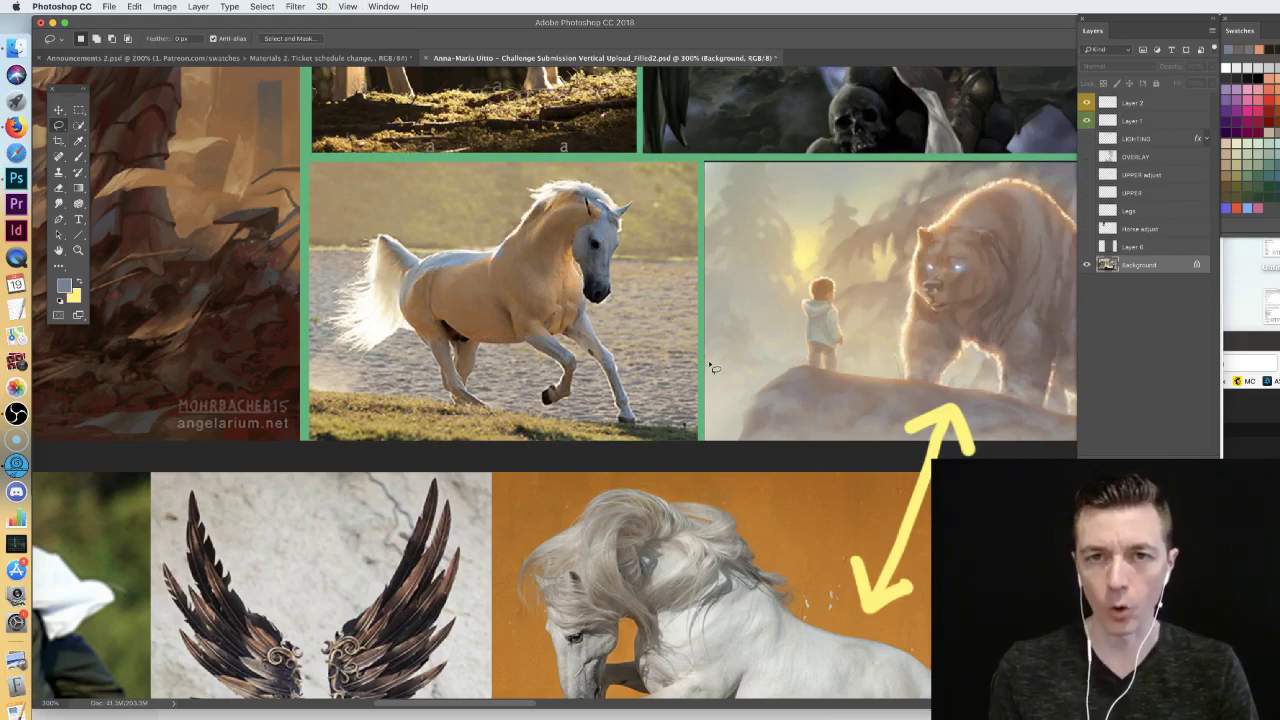
key("super+z")
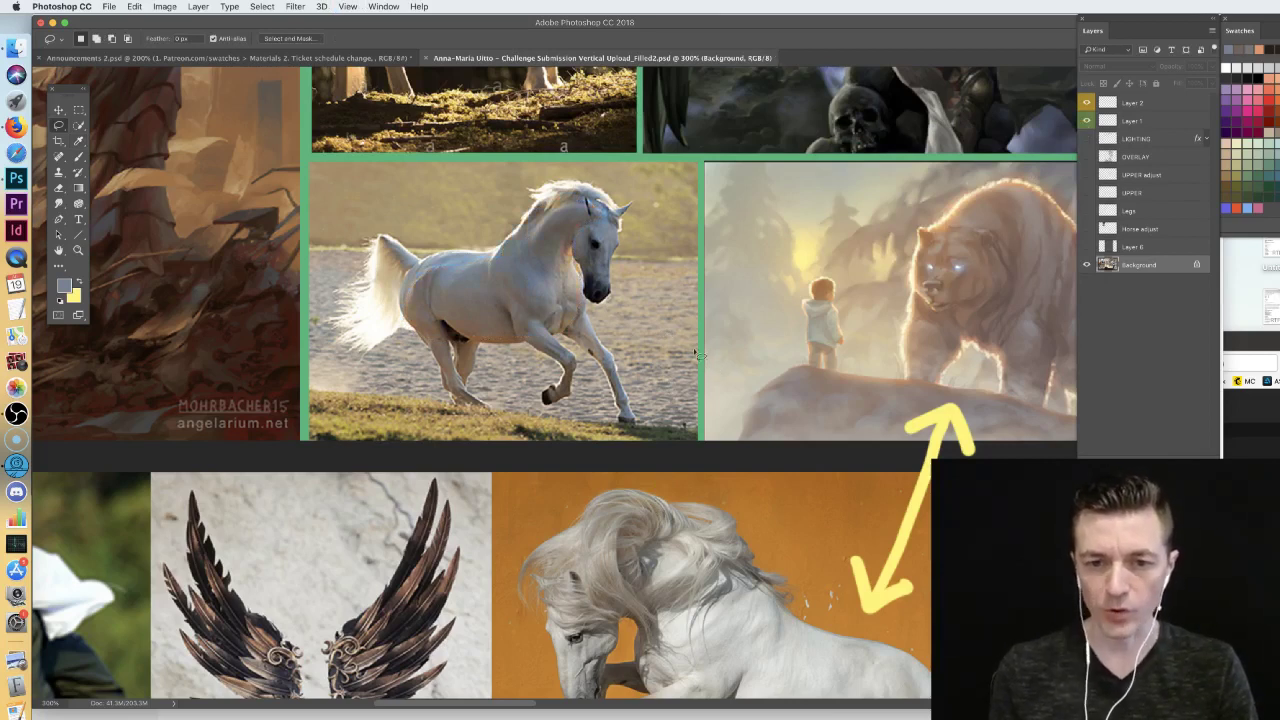
- Select the running white horse photo with a rectangular marquee, preview Warming Filter (85) at 68% density on it, and cancel the filter
left_click(79, 110)
mouse_move(310, 163)
left_mouse_down()
mouse_move(382, 170)
mouse_move(686, 446)
mouse_move(697, 439)
left_mouse_up()
key("super+alt+shift+p")
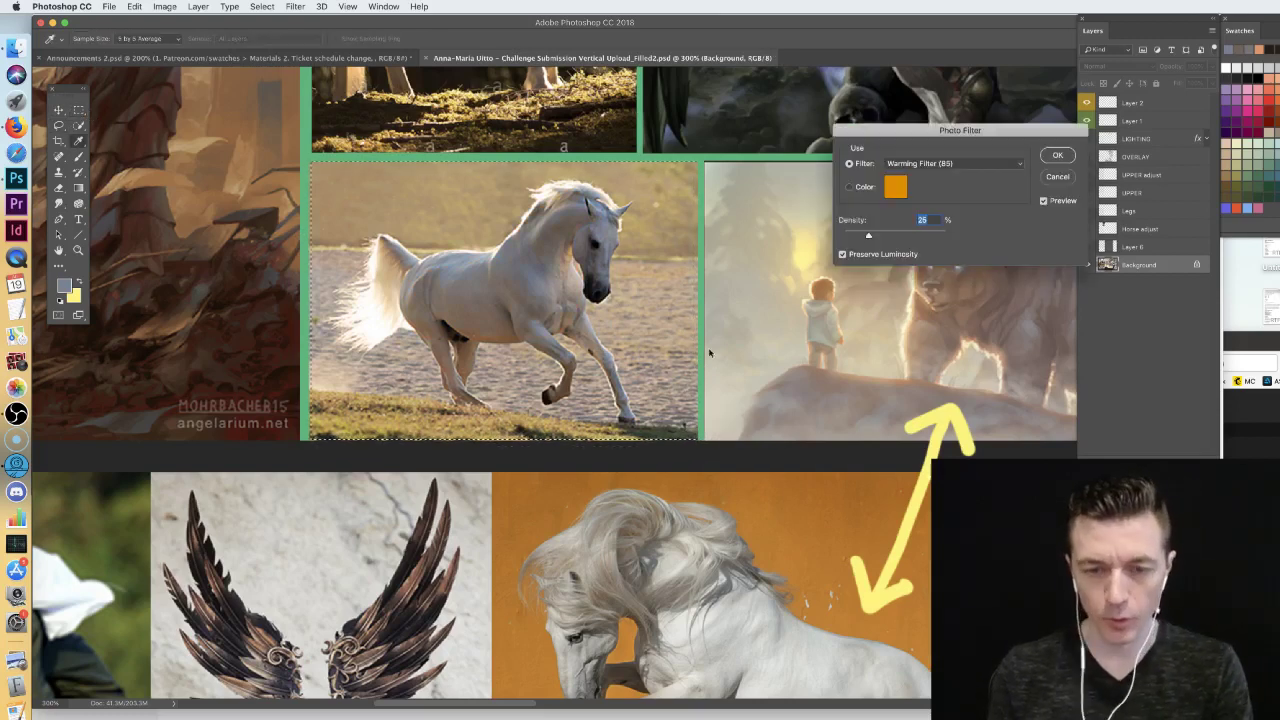
left_click_drag(890, 235, 912, 237)
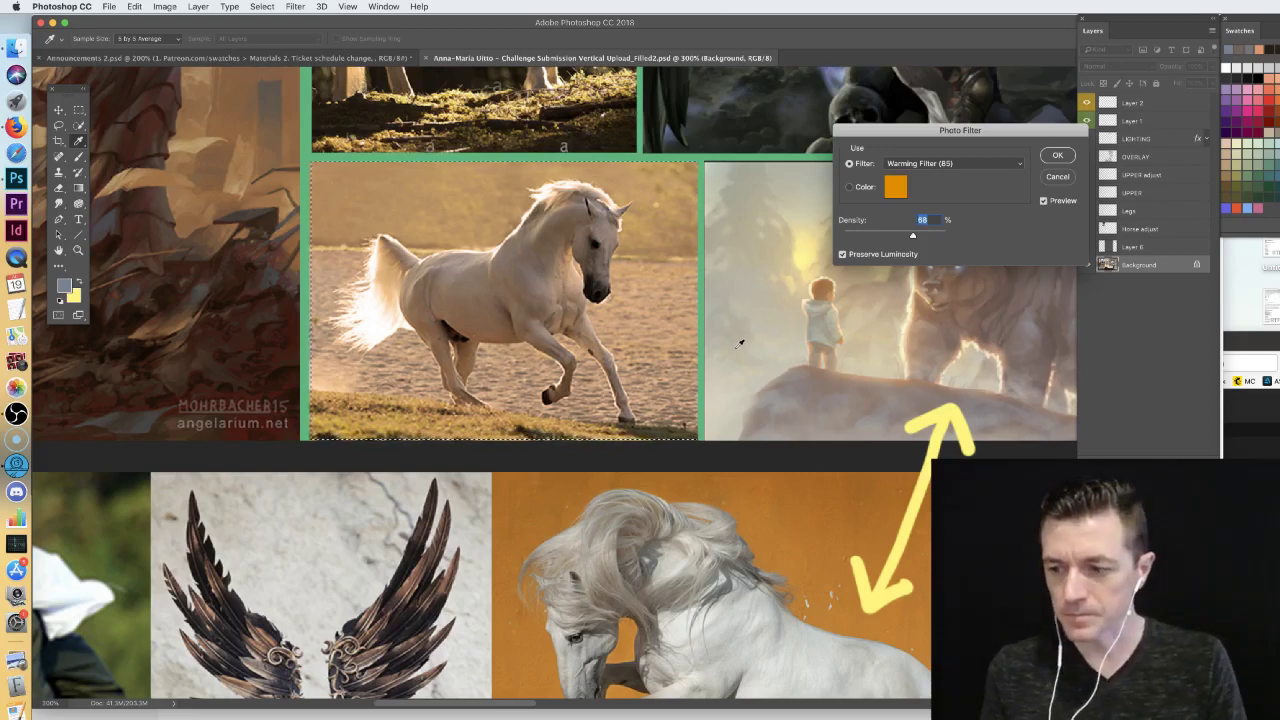
left_click(1057, 178)
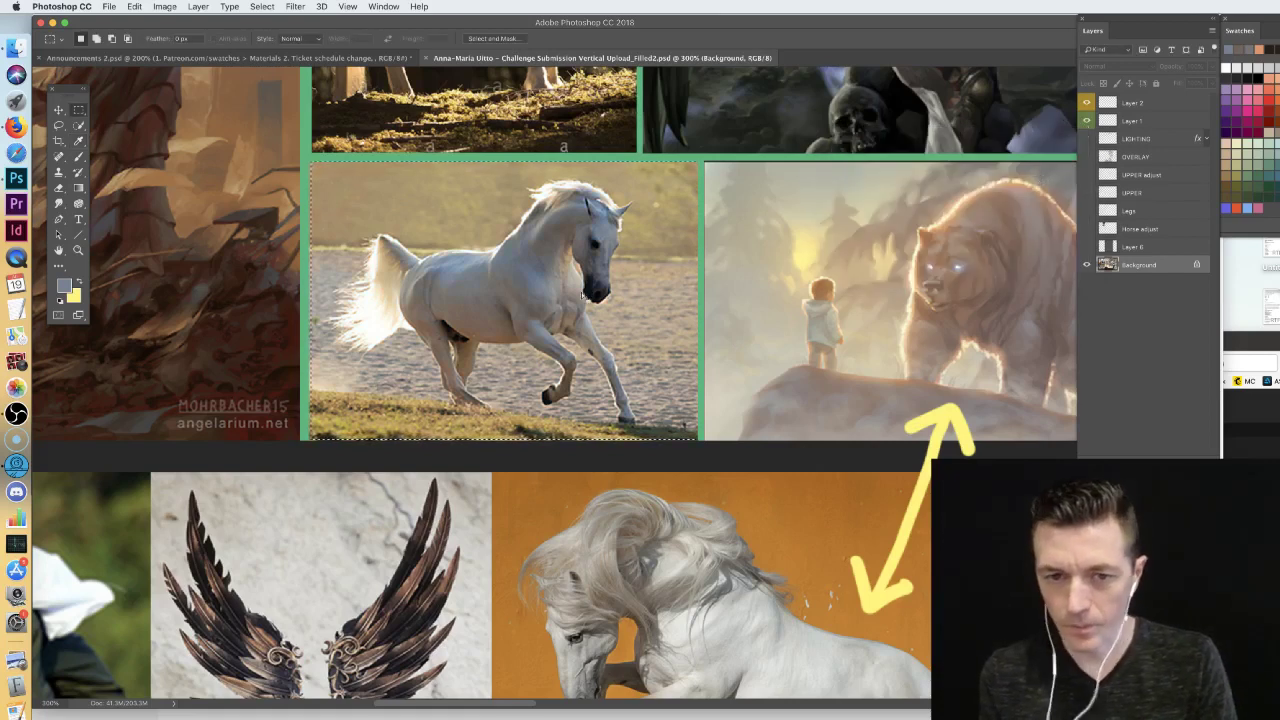
- Select and show the "Horse adjust" layer, and sample a shadow color from the chest of its enlarged standing horse reference
key("super+minus")
left_click_drag(686, 420, 223, 319)
left_click_drag(925, 309, 633, 404)
key("super+minus")
key("super+minus")
key("super+minus")
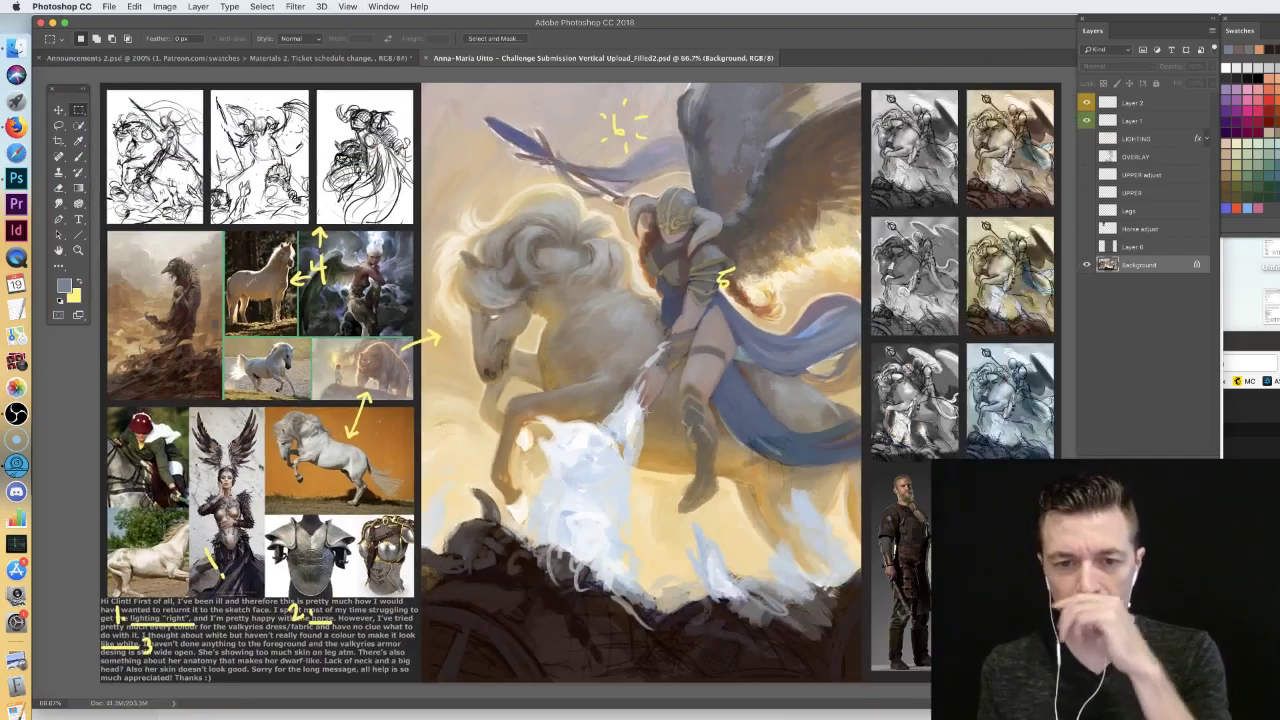
key("b")
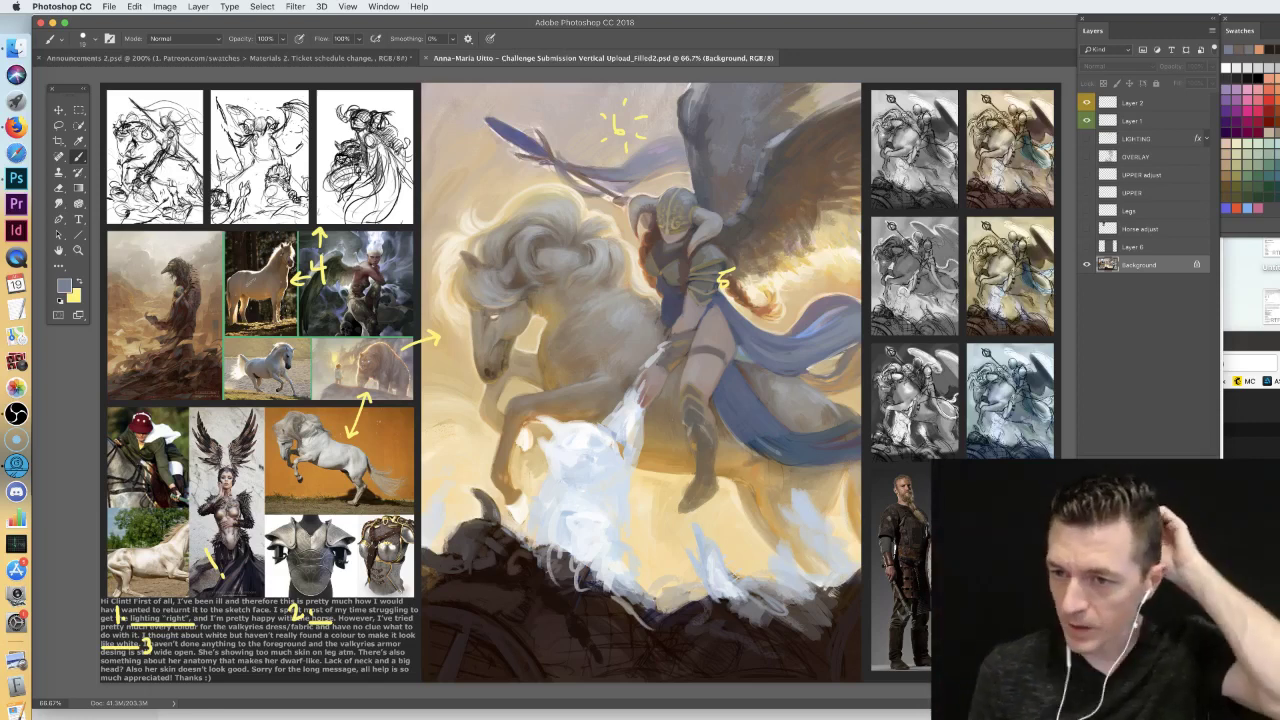
left_click(1100, 231)
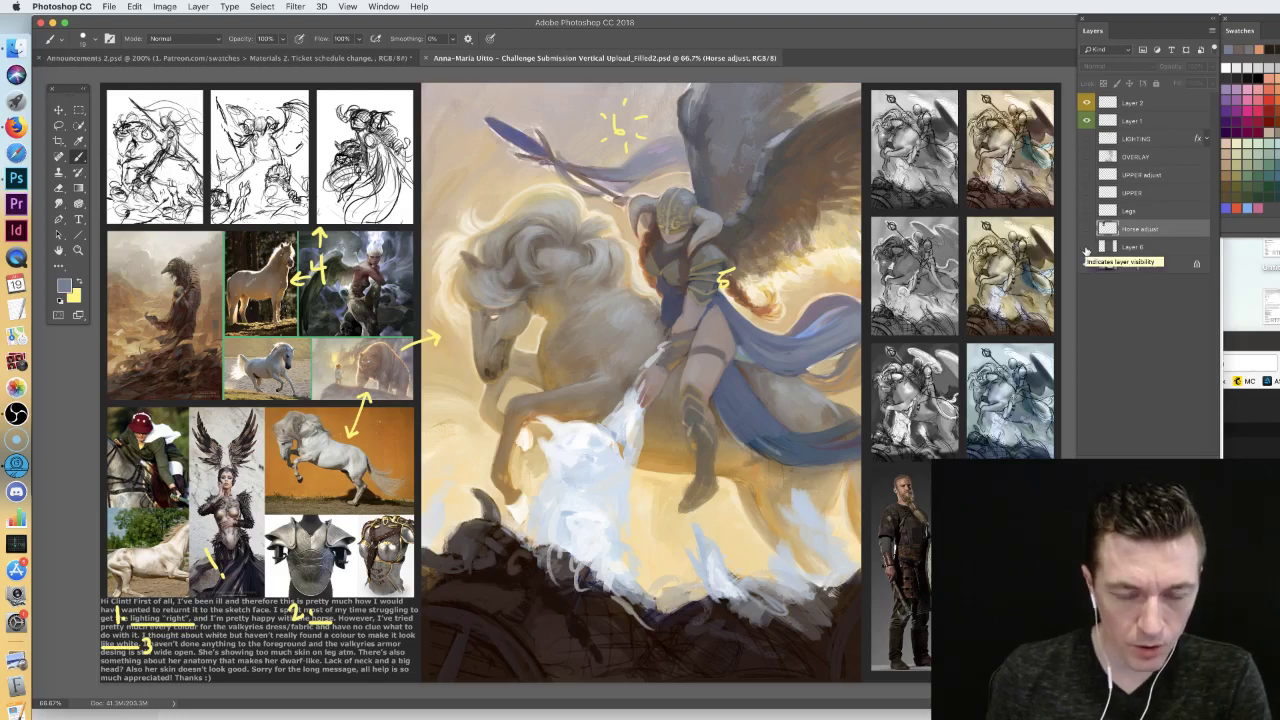
left_click(1086, 229)
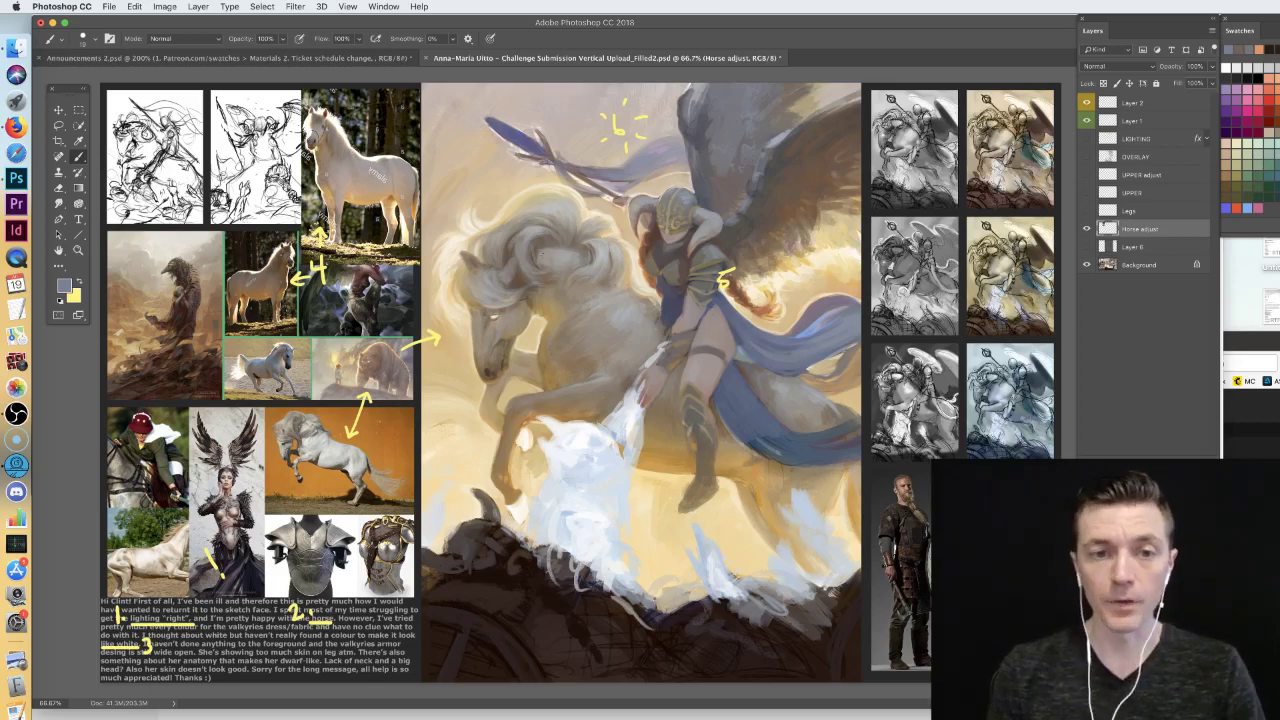
left_click(336, 148, "alt")
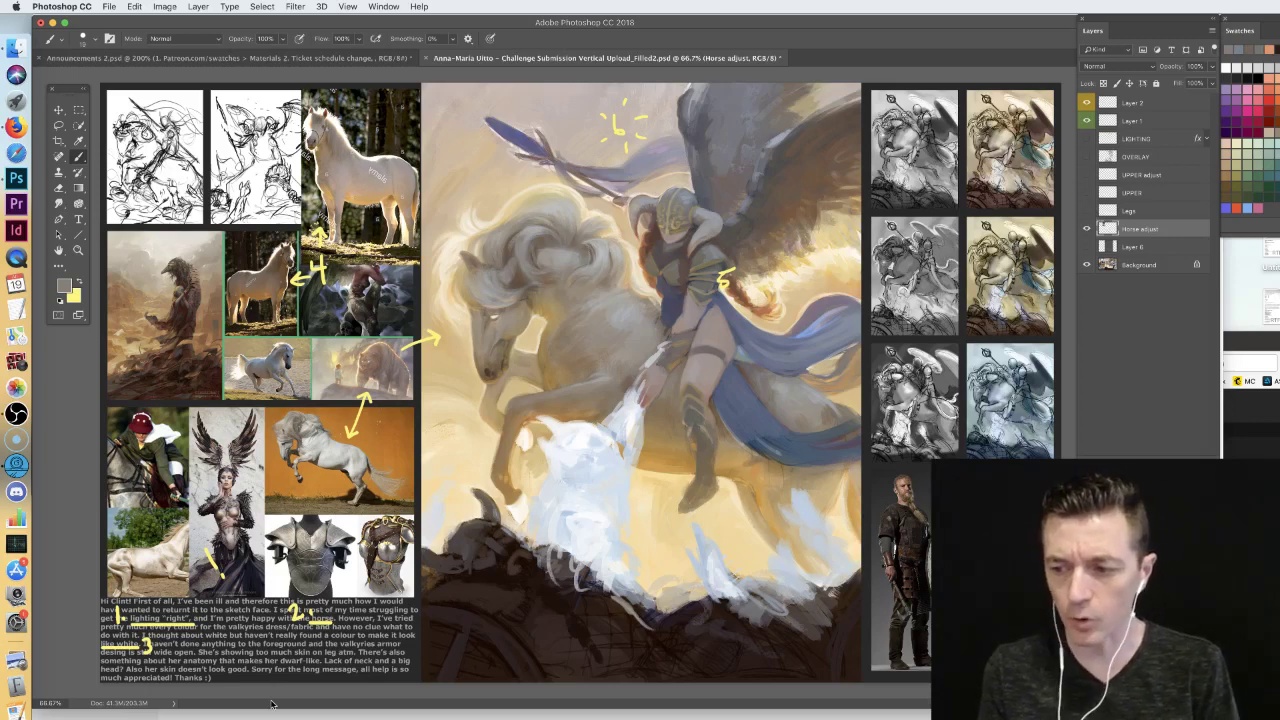
- Show and select the "Legs" layer, and view its yellow construction lines over the rider's leg at 100%
left_click(1087, 210)
left_click(1130, 211)
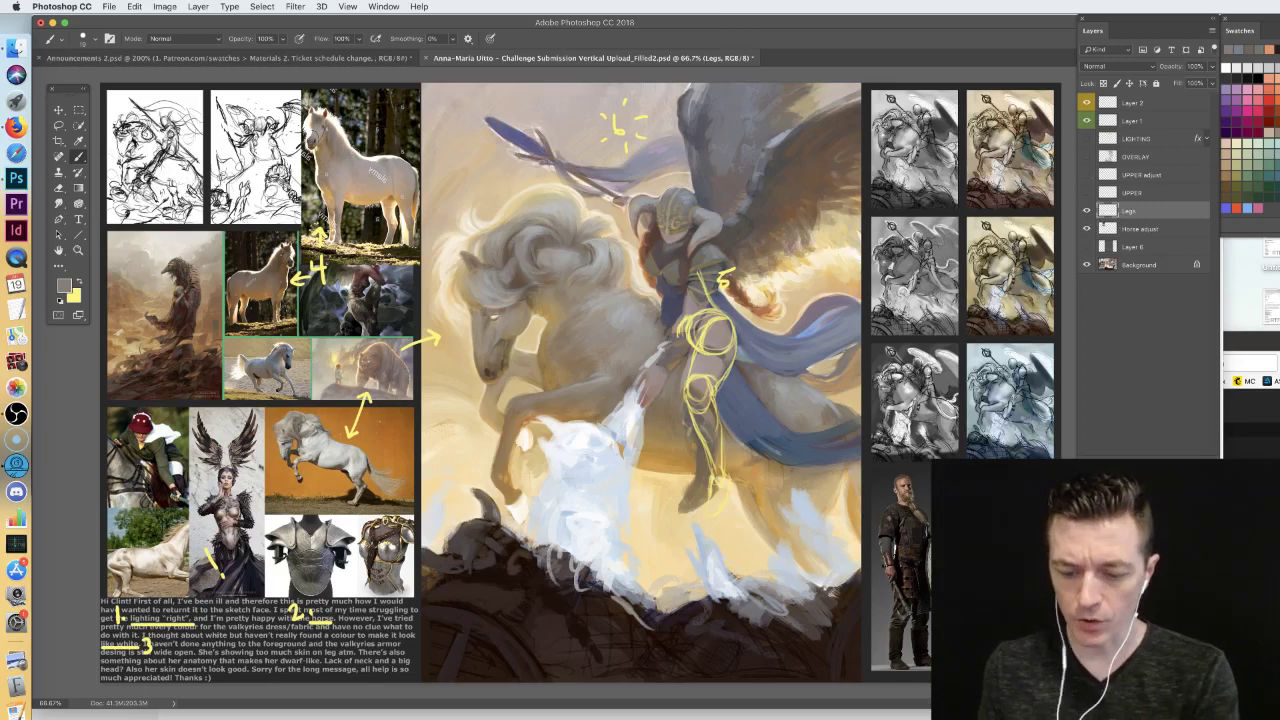
key("super+1")
scroll(838, 305, "right", 5)
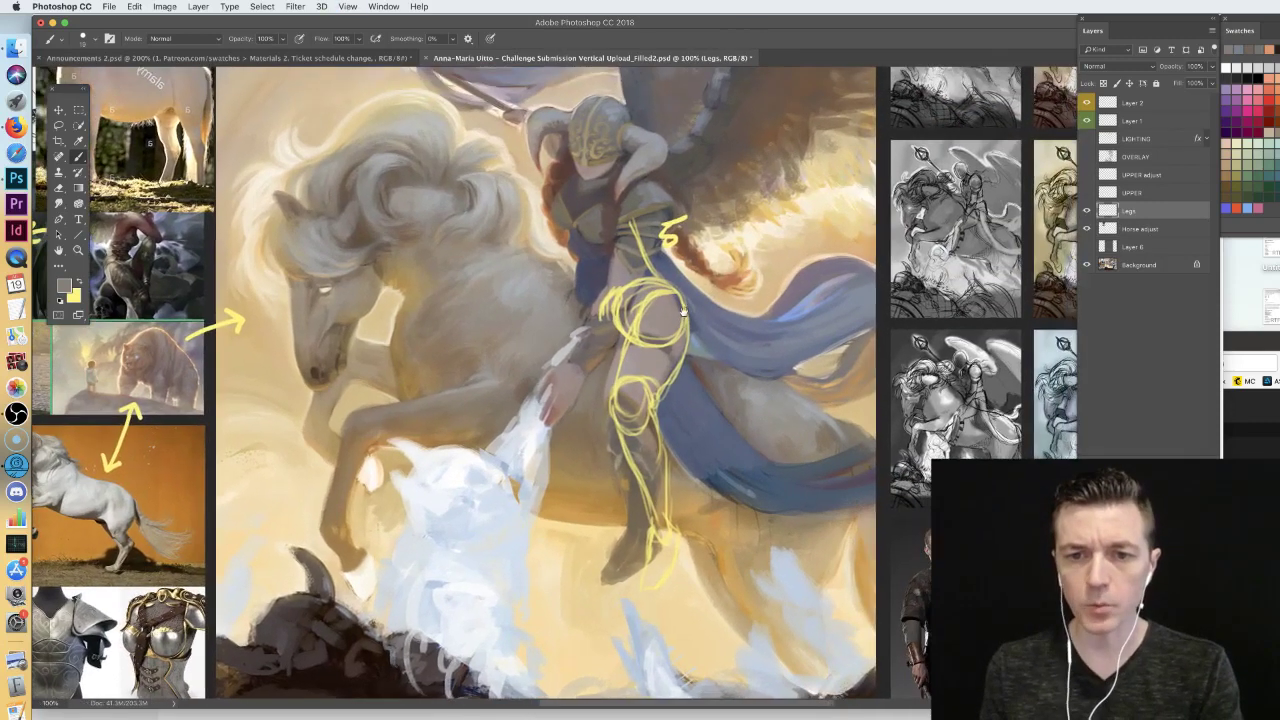
- Hide Layer 2, select Layer 1, and sample the yellow of the construction lines on the rider's leg
left_click(1087, 102)
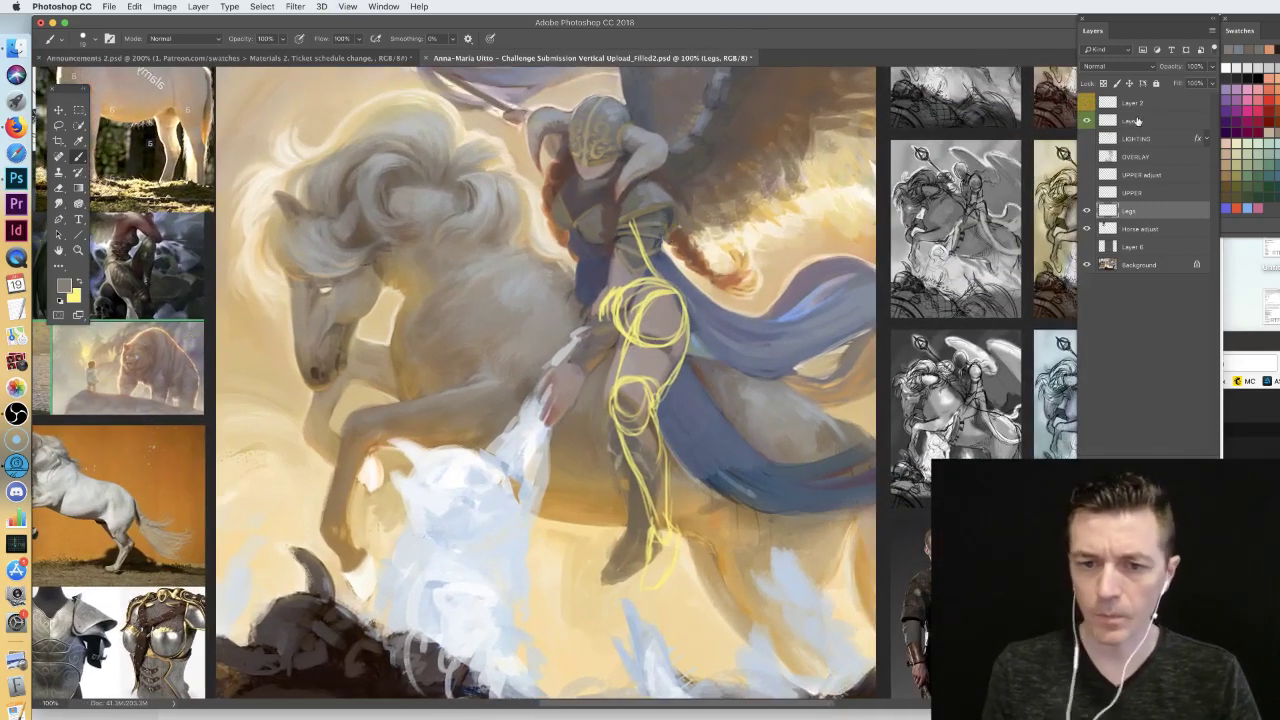
left_click(1130, 120)
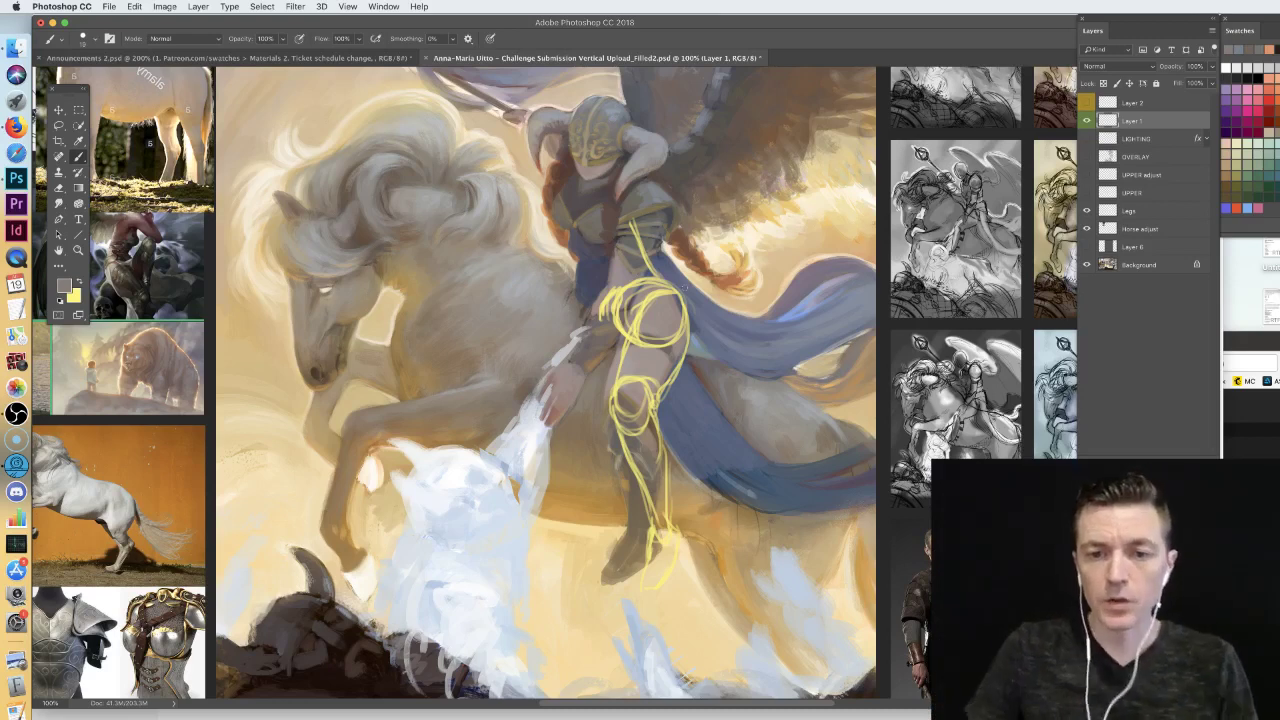
left_click(657, 400, "alt")
left_click(676, 287, "alt")
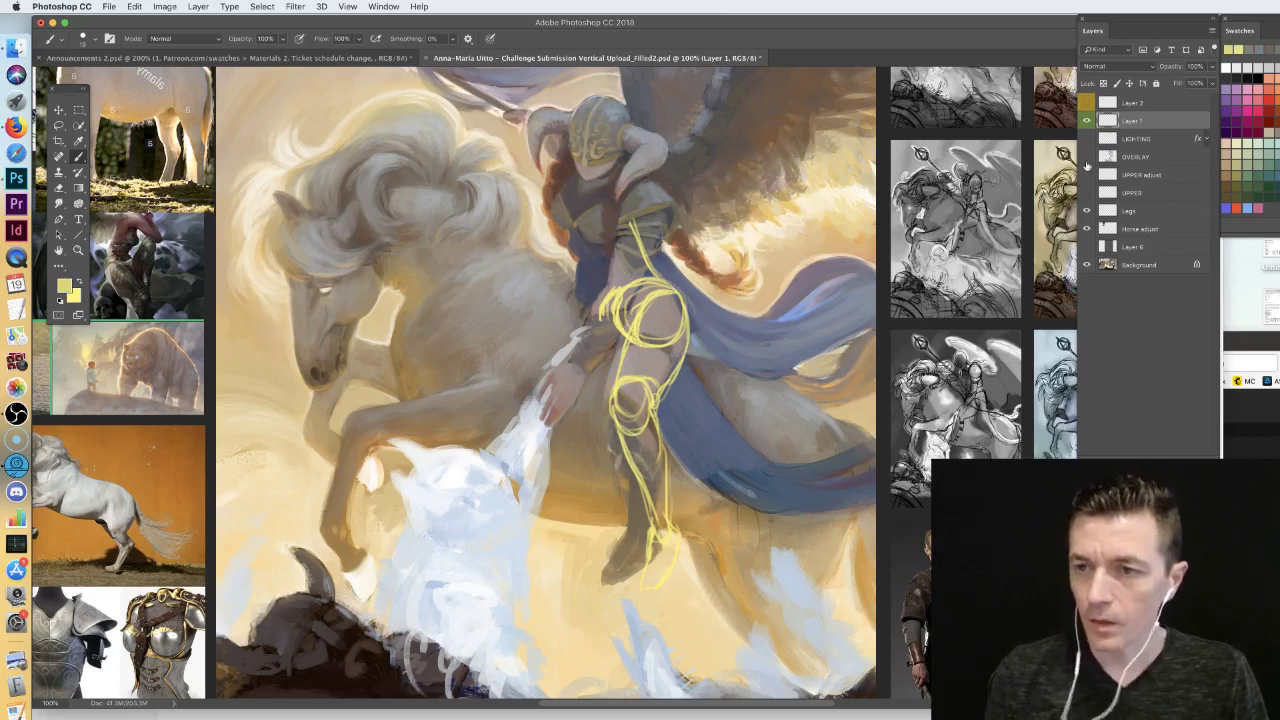
- Compare the rider's leg with and without its yellow construction lines by hiding and reshowing the Layer 1 and Legs layers
left_click(1087, 121)
left_click(1088, 228)
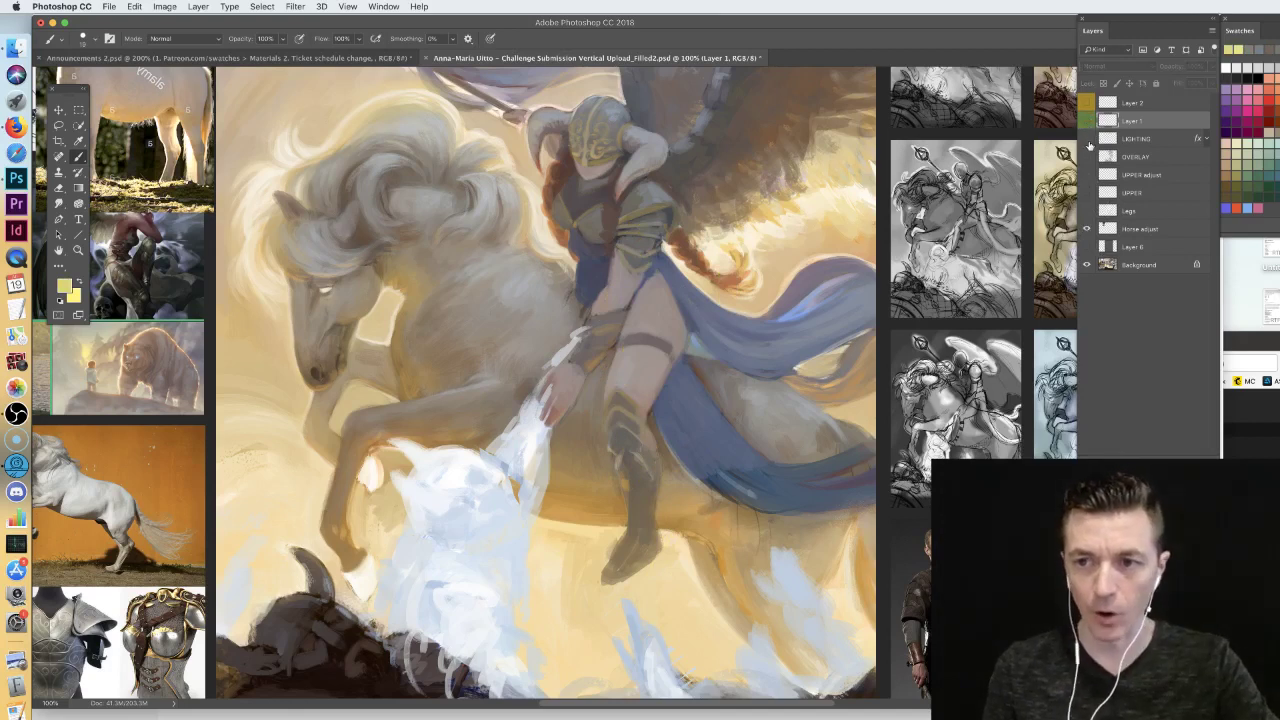
left_click(1087, 121)
left_click(1087, 211)
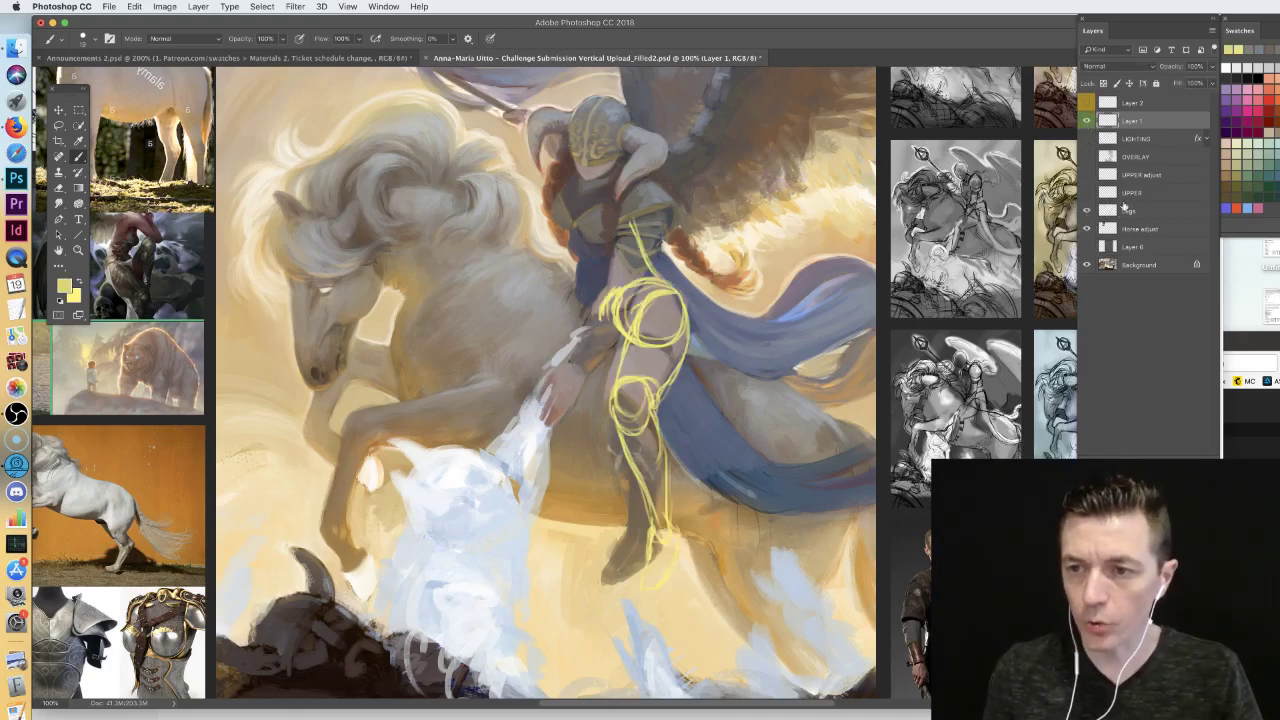
- Sample a brighter yellow from the lines at the rider's knee, try a brush stroke down the lower leg on Layer 1, and undo it
left_click(653, 405)
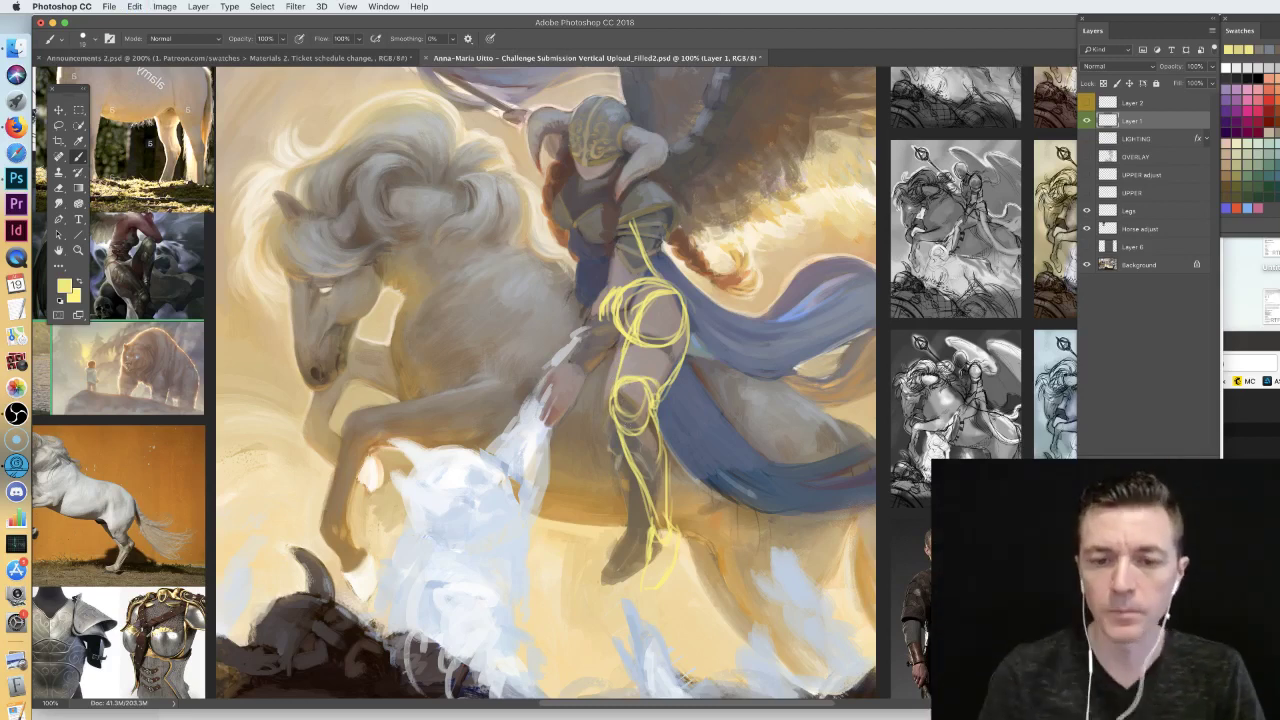
mouse_move(628, 410)
left_mouse_down()
mouse_move(668, 530)
mouse_move(661, 587)
left_mouse_up()
key("super+z")
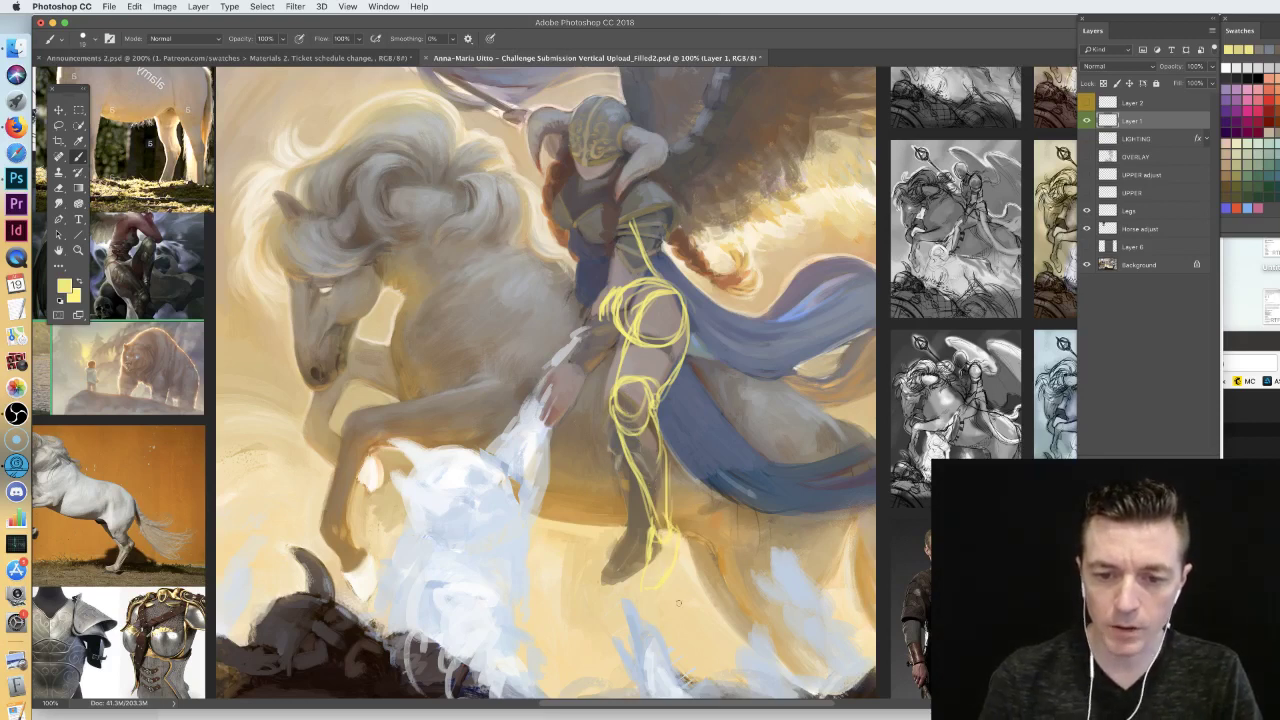
- Select and show the UPPER layer, and view its yellow construction lines over the rider's head, torso and arms
left_click(1140, 192)
left_click(1087, 192)
left_click_drag(655, 271, 683, 383)
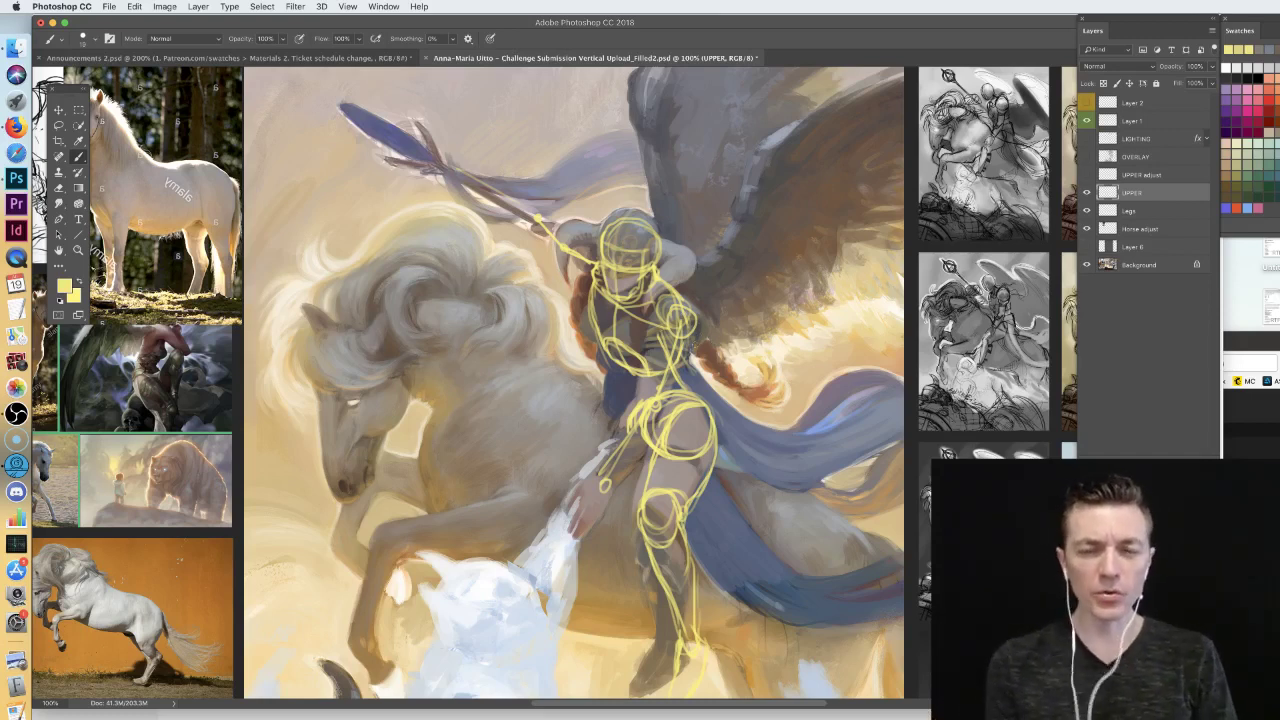
left_click_drag(674, 338, 682, 302)
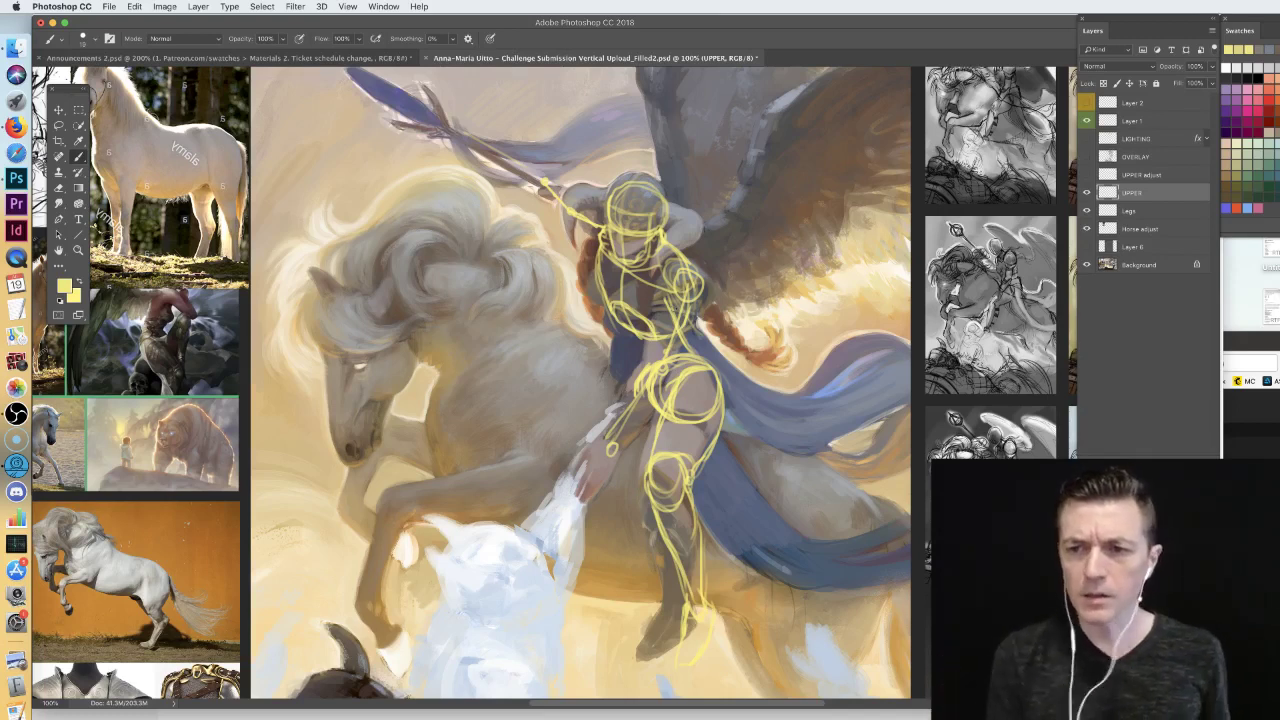
- Swap the UPPER layer for the UPPER adjust layer, examine the corrected upper-body lines over the rider, and hide them
left_click(1087, 193)
left_click(1087, 175)
left_click(1117, 178)
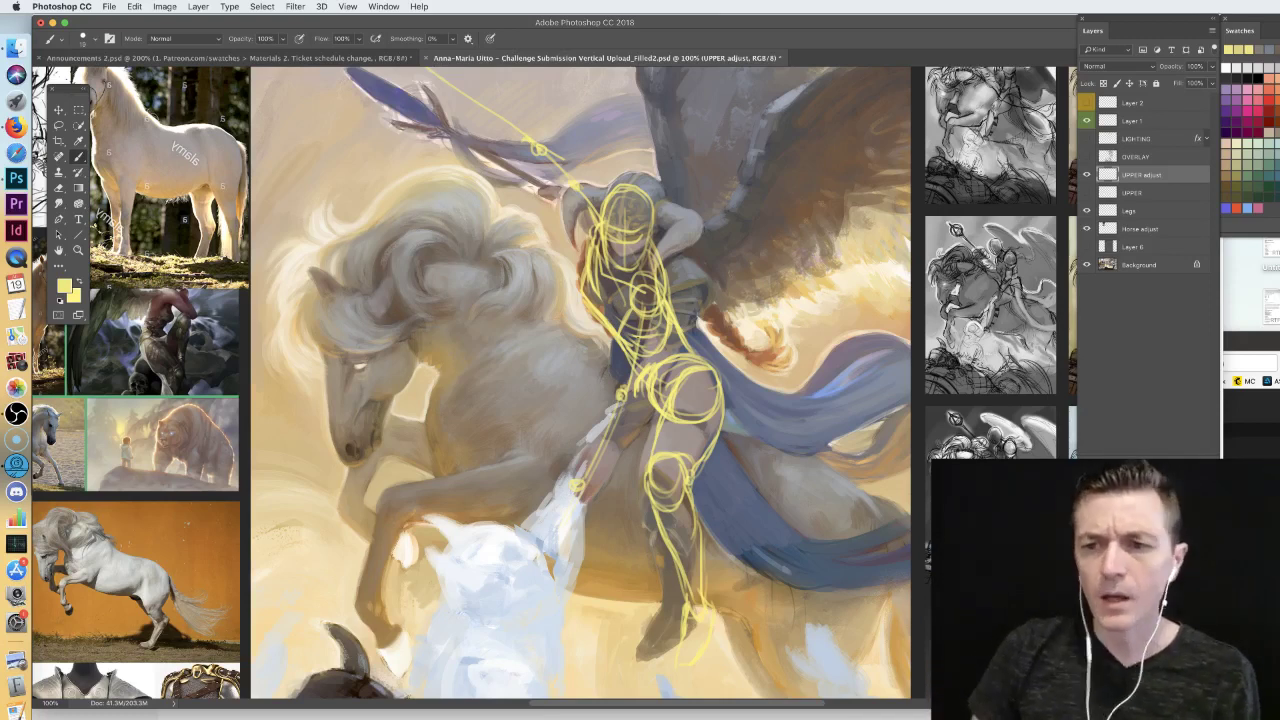
left_click(1086, 174)
- Try brush strokes from the rider's face down the torso to the hip on Layer 1, undoing each one
left_click(1131, 120)
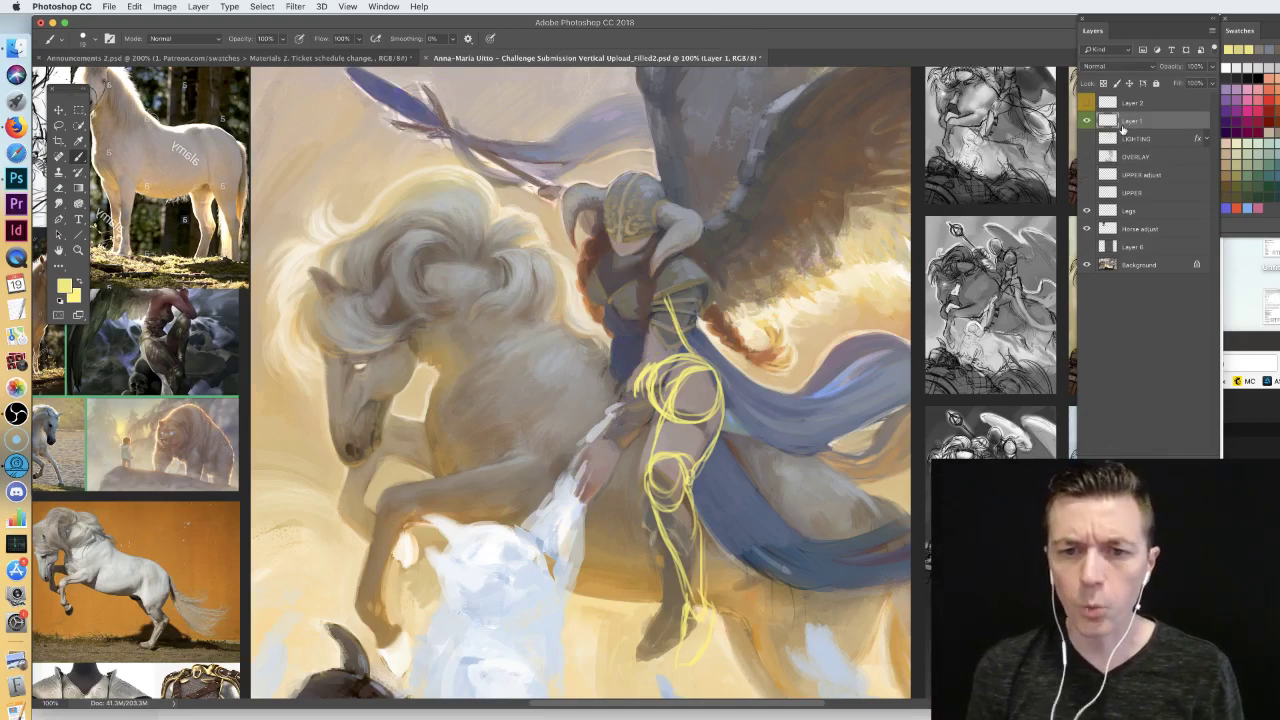
left_click_drag(643, 231, 704, 366)
key("super+z")
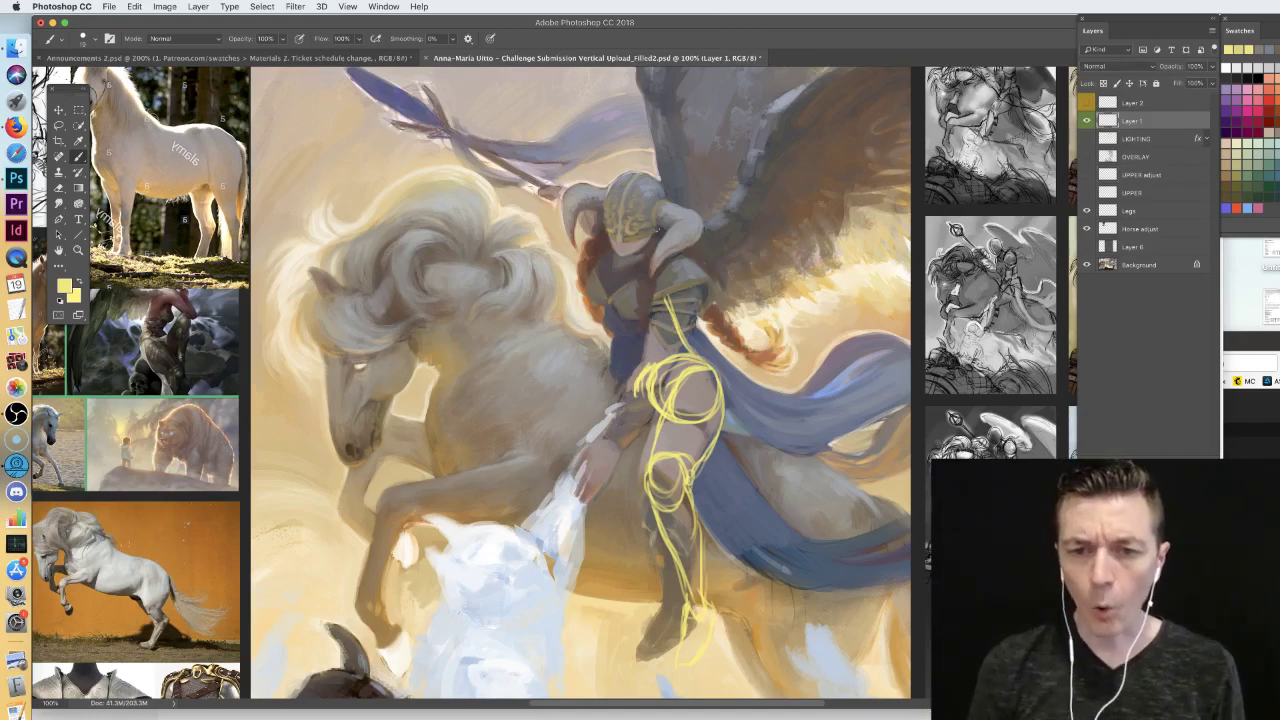
mouse_move(636, 236)
left_mouse_down()
mouse_move(684, 305)
mouse_move(704, 364)
left_mouse_up()
key("ctrl+z")
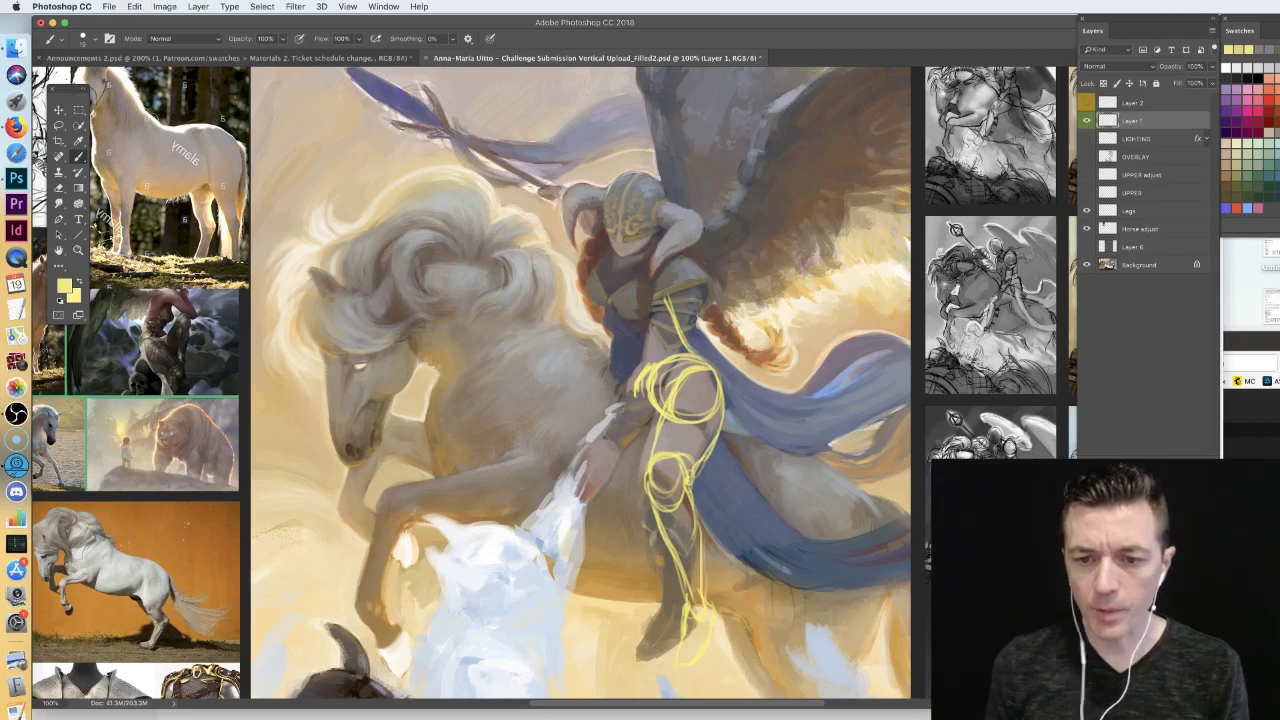
- Try a brush stroke across the rider's upper thigh on the Legs layer, and undo it
left_click(1126, 214)
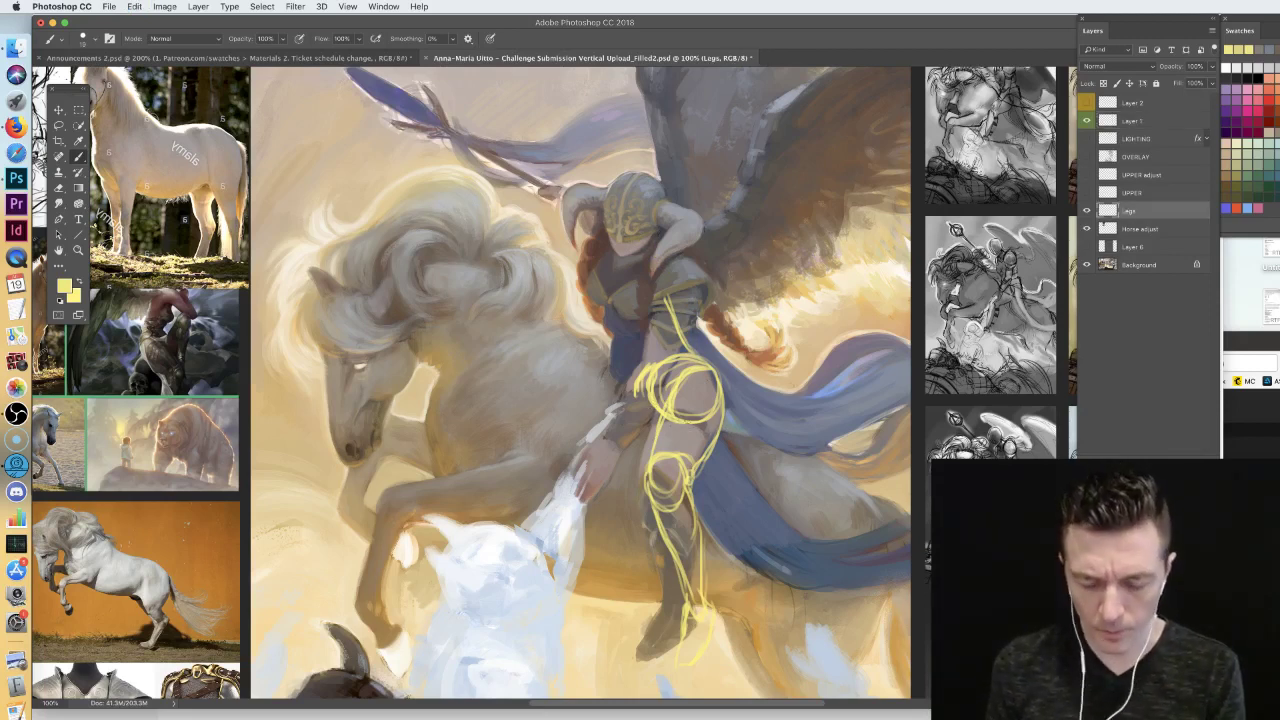
mouse_move(710, 432)
left_mouse_down()
mouse_move(678, 424)
mouse_move(630, 364)
left_mouse_up()
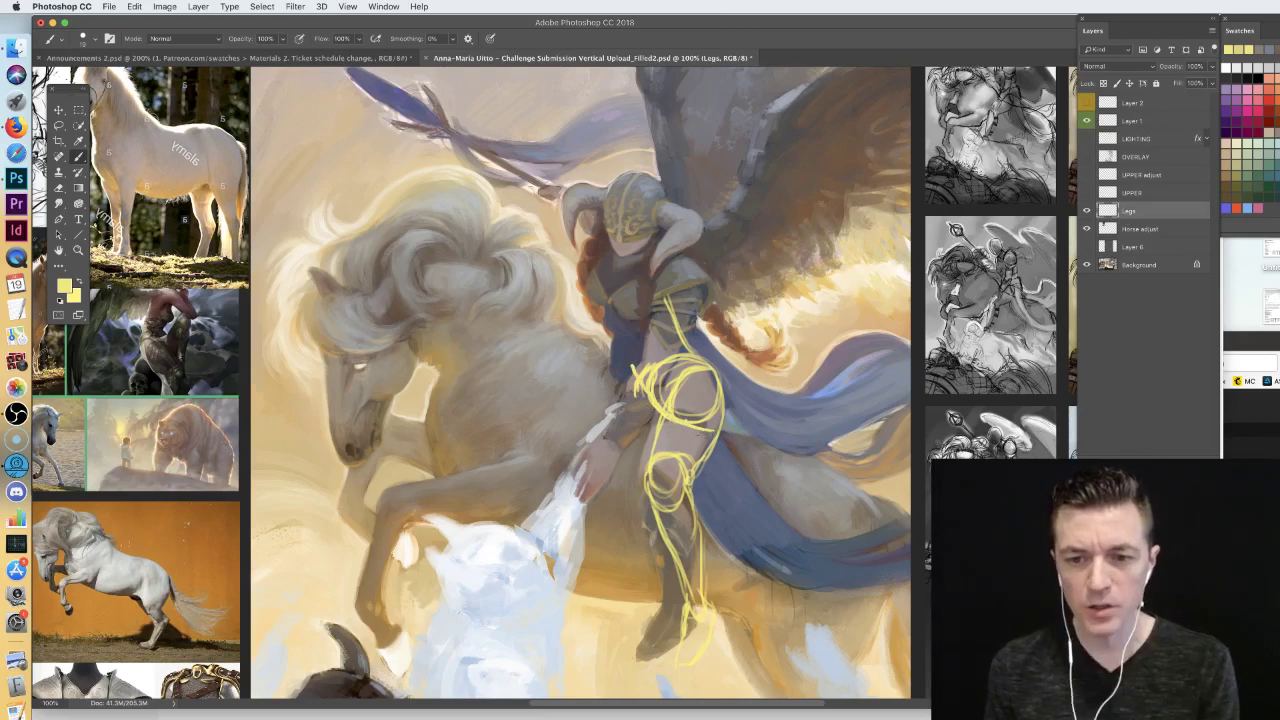
key("super+z")
- Move the yellow construction lines on the Legs layer slightly down over the rider's leg
left_click(1139, 265)
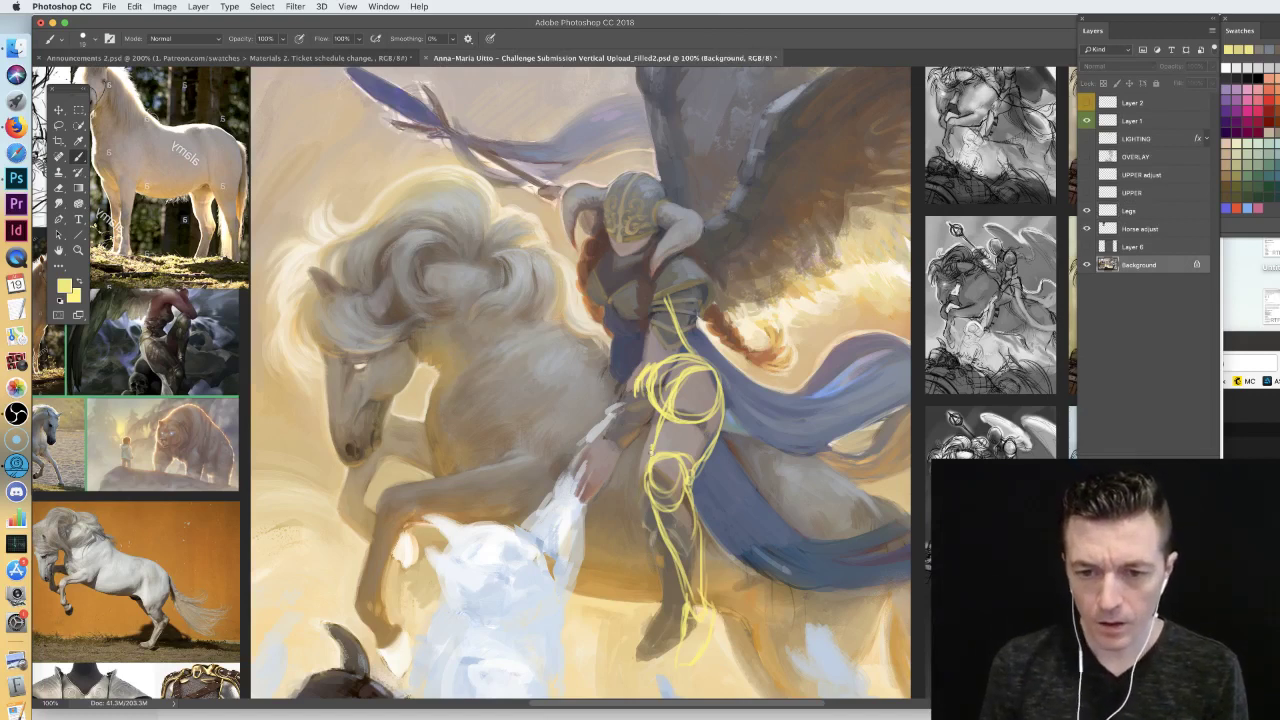
key("v")
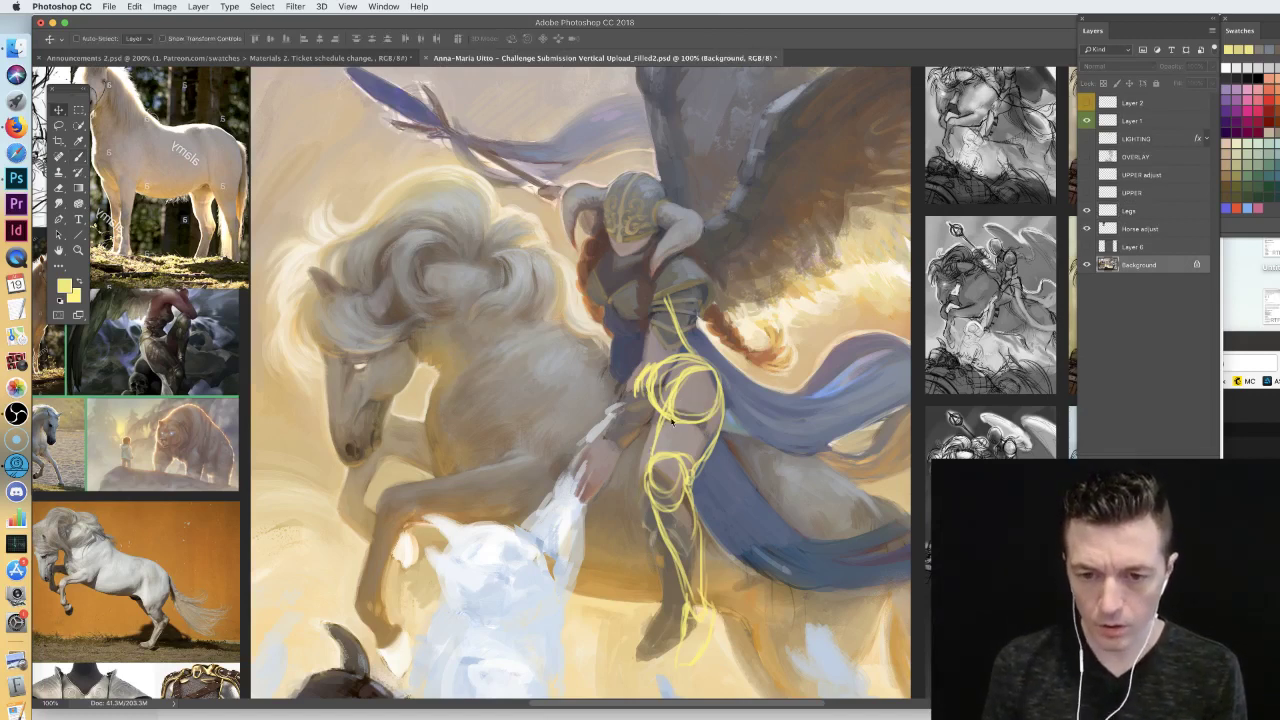
left_click(672, 425)
left_click(866, 278)
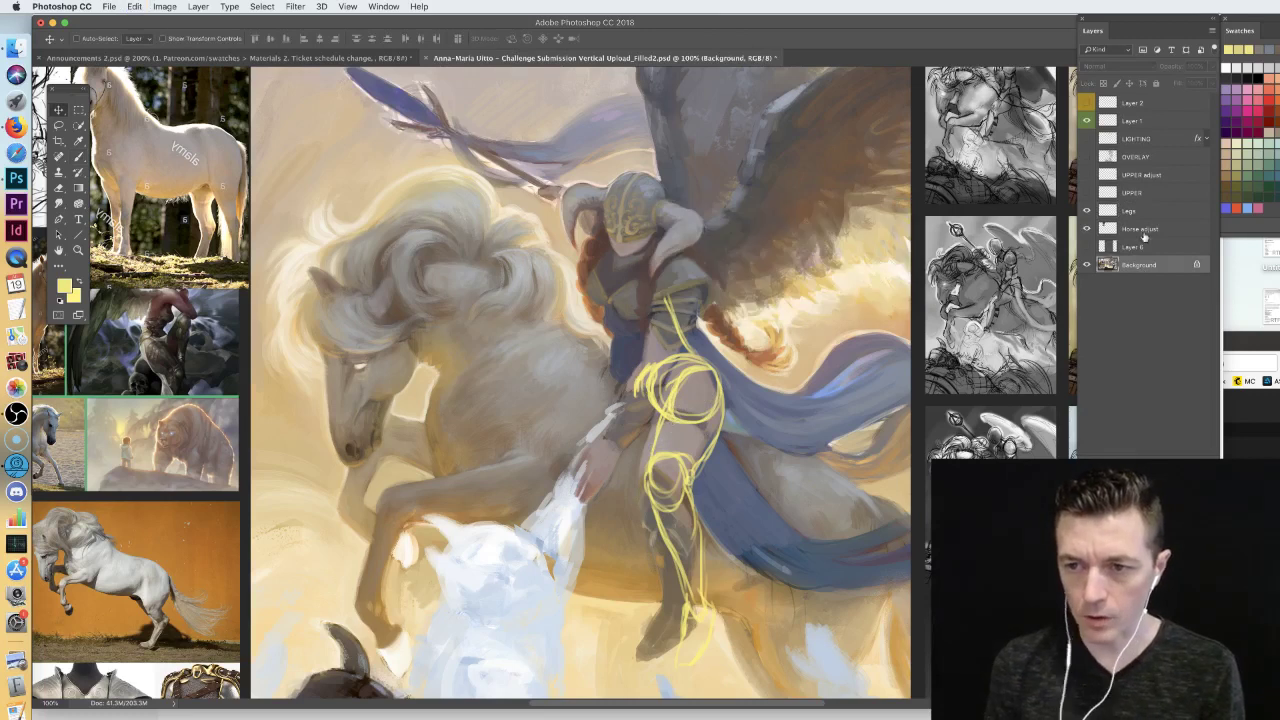
left_click(1140, 212)
left_click_drag(722, 368, 718, 388)
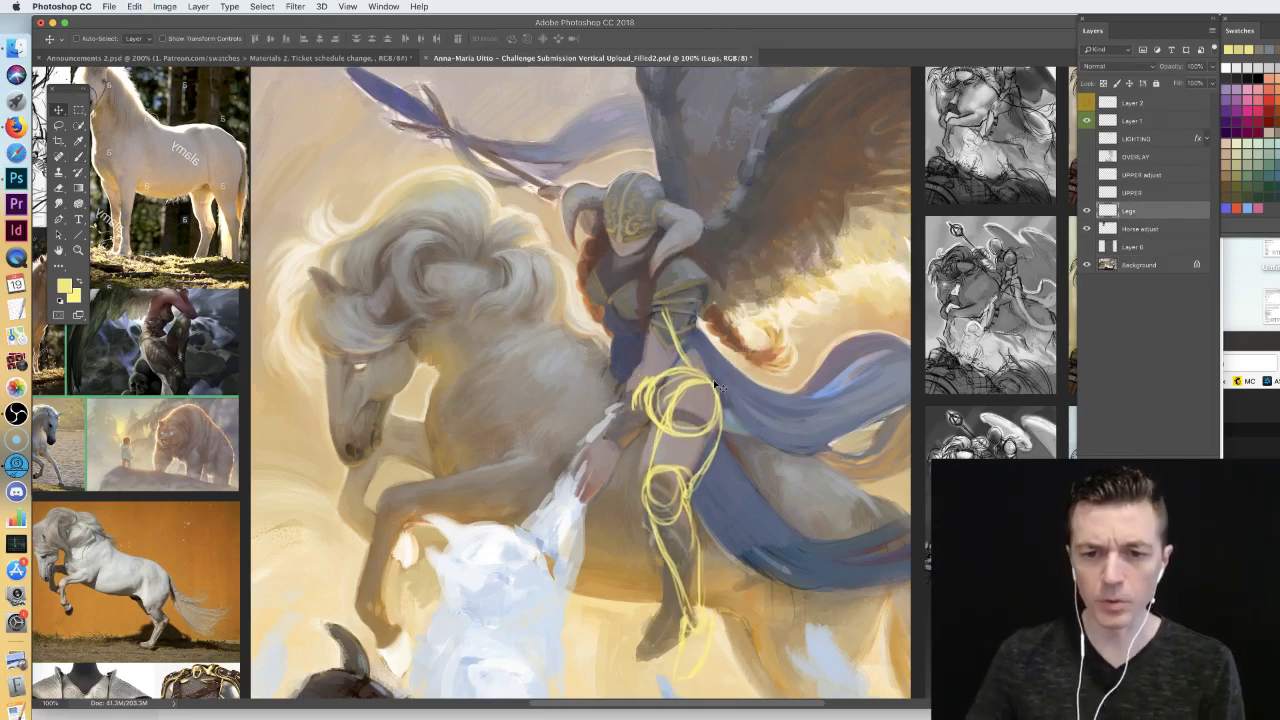
key("b")
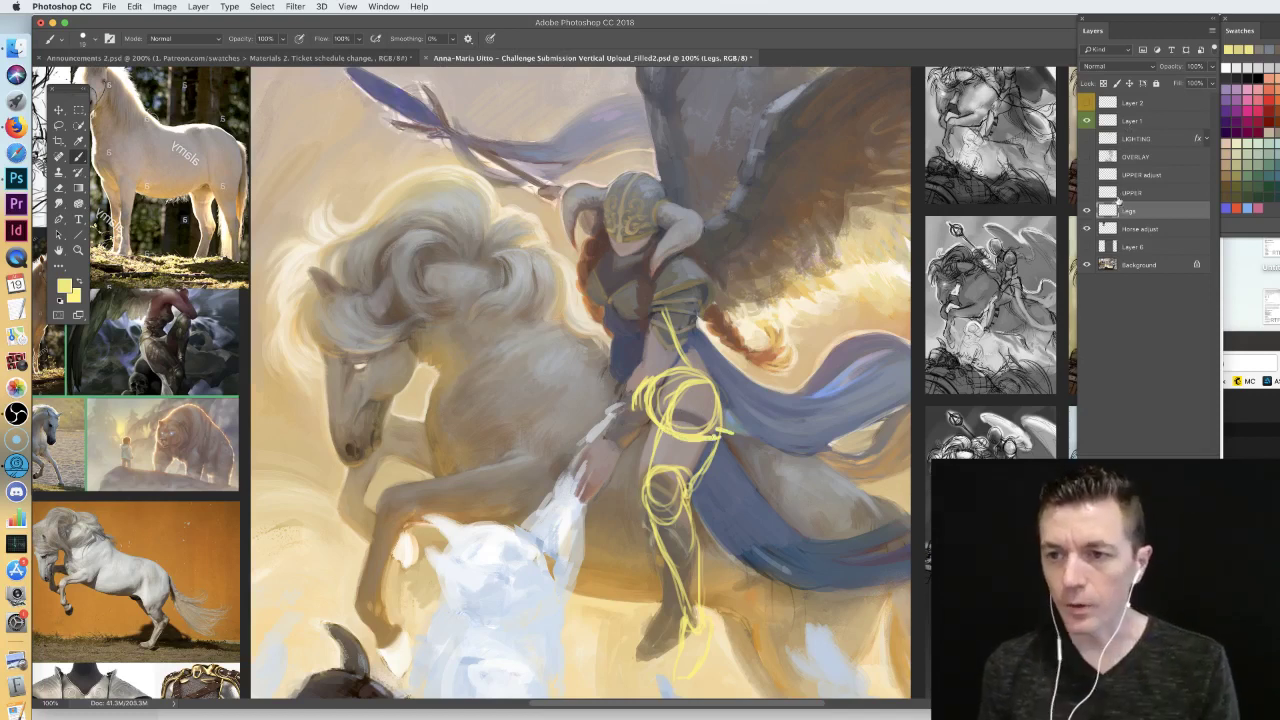
- Shift the UPPER adjust layer's figure lines slightly down and to the right over the rider, and hide the layer
left_click(1135, 178)
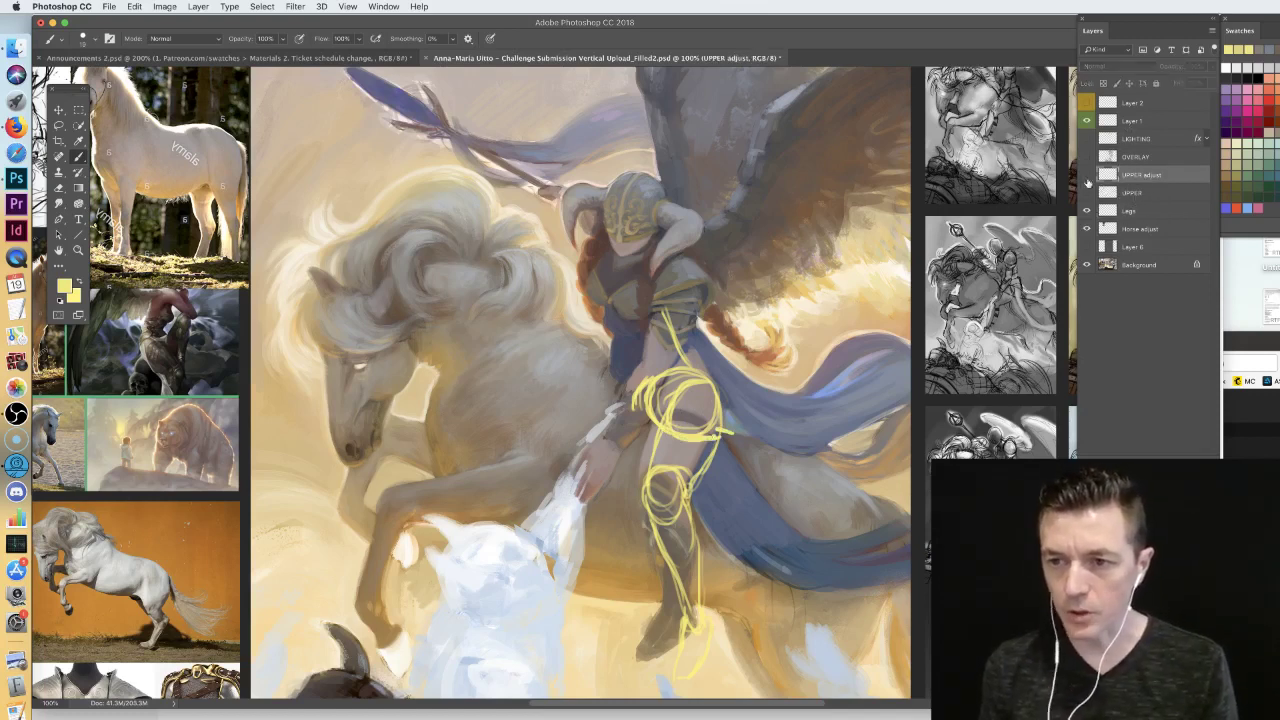
left_click(1087, 175)
key("v")
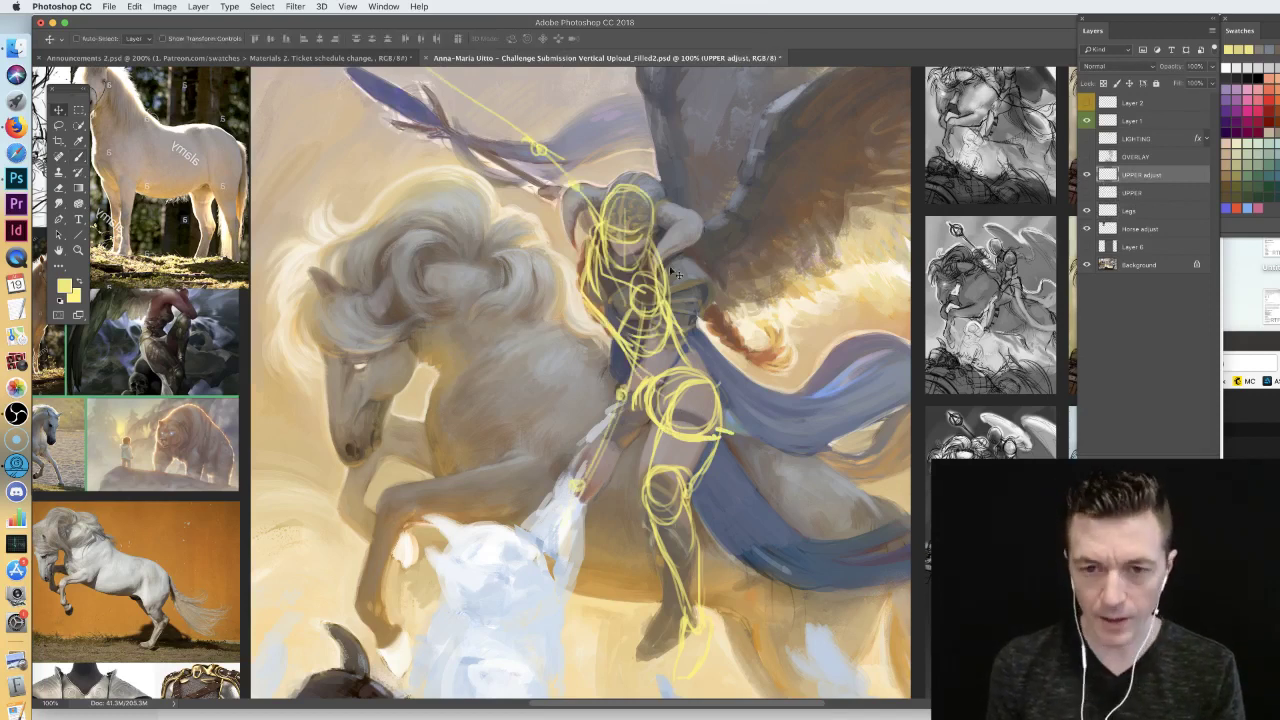
mouse_move(652, 313)
left_mouse_down()
mouse_move(655, 330)
mouse_move(655, 314)
left_mouse_up()
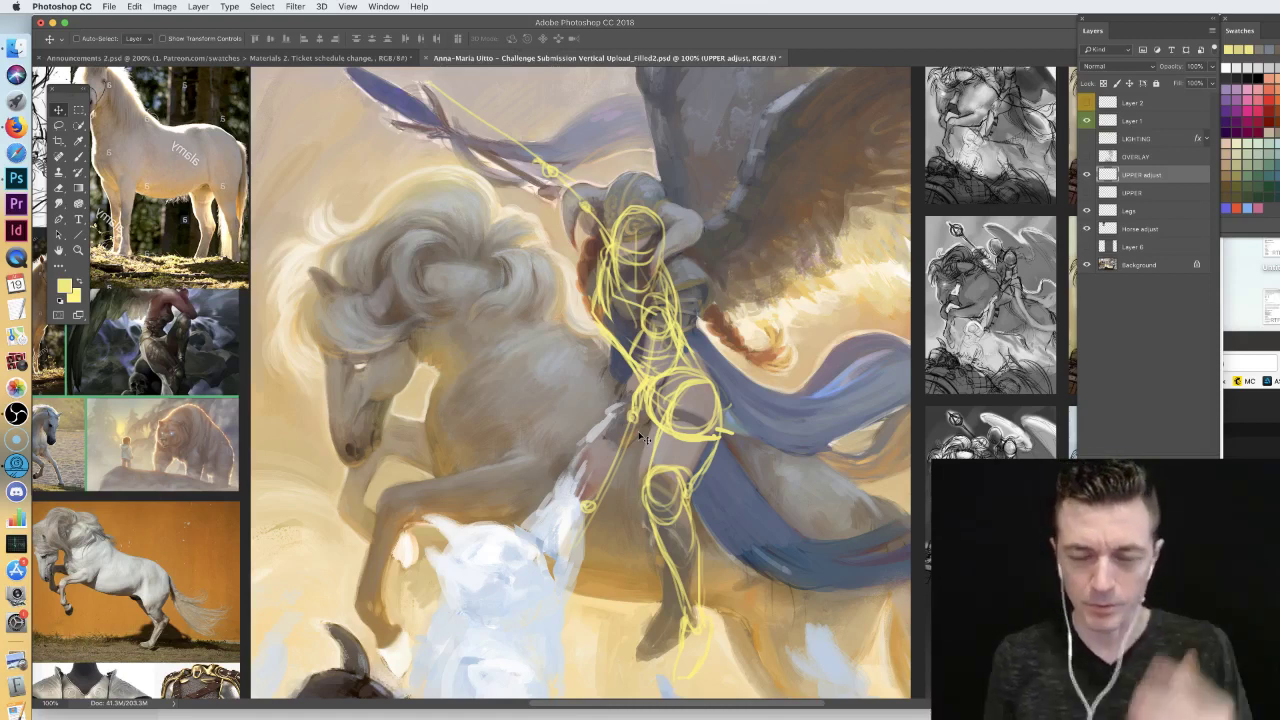
key("b")
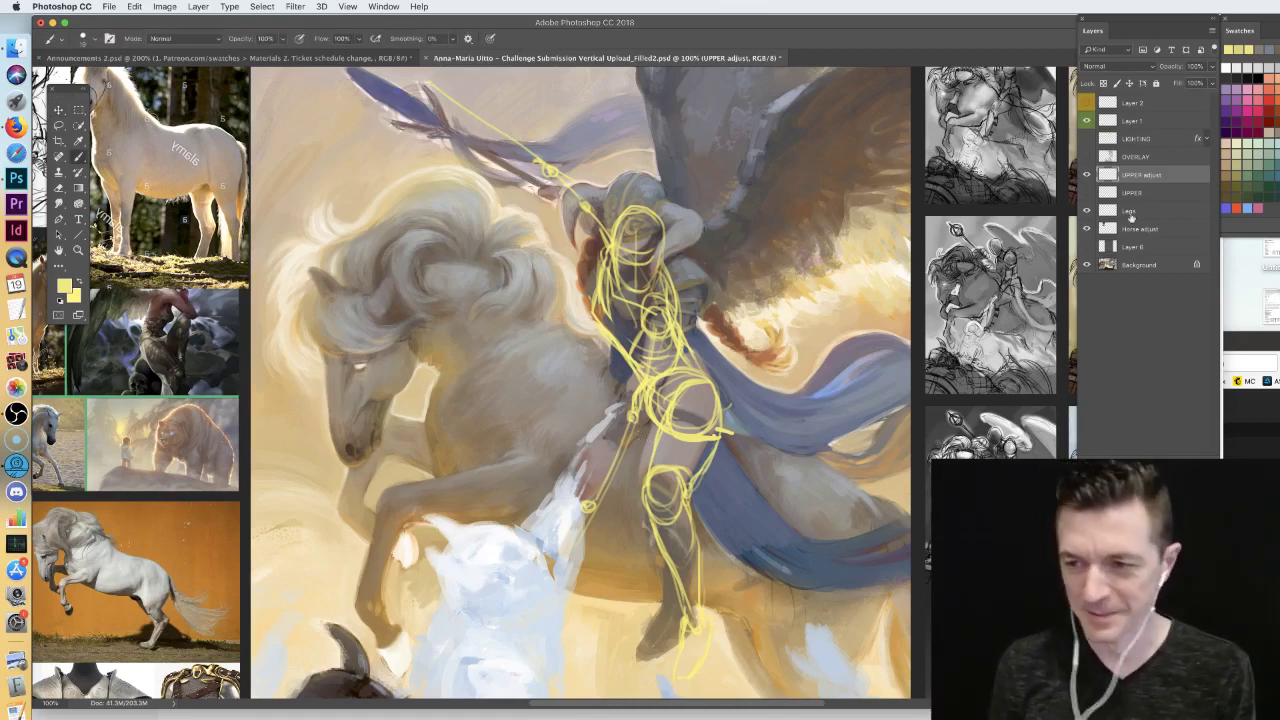
left_click(1087, 175)
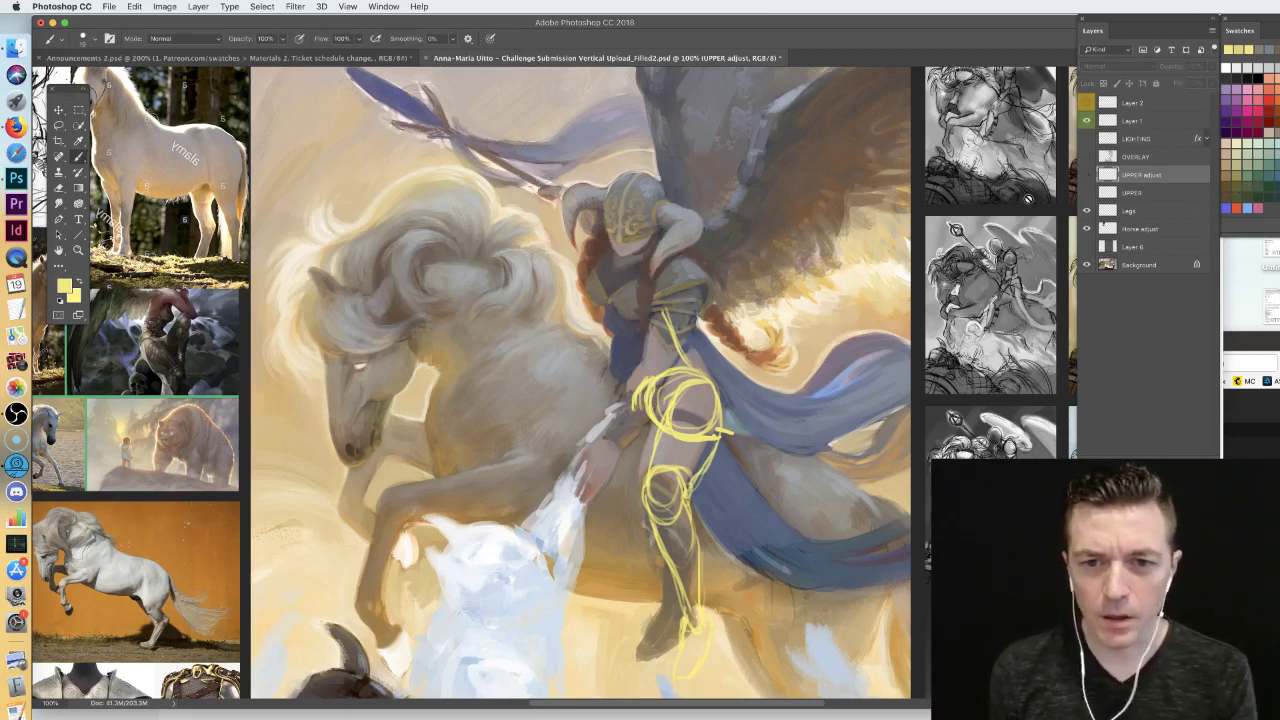
- On Layer 1, draw a yellow V-shaped line along the lower edge of the rider's helmet, and try short strokes beneath its tip
left_click(1135, 124)
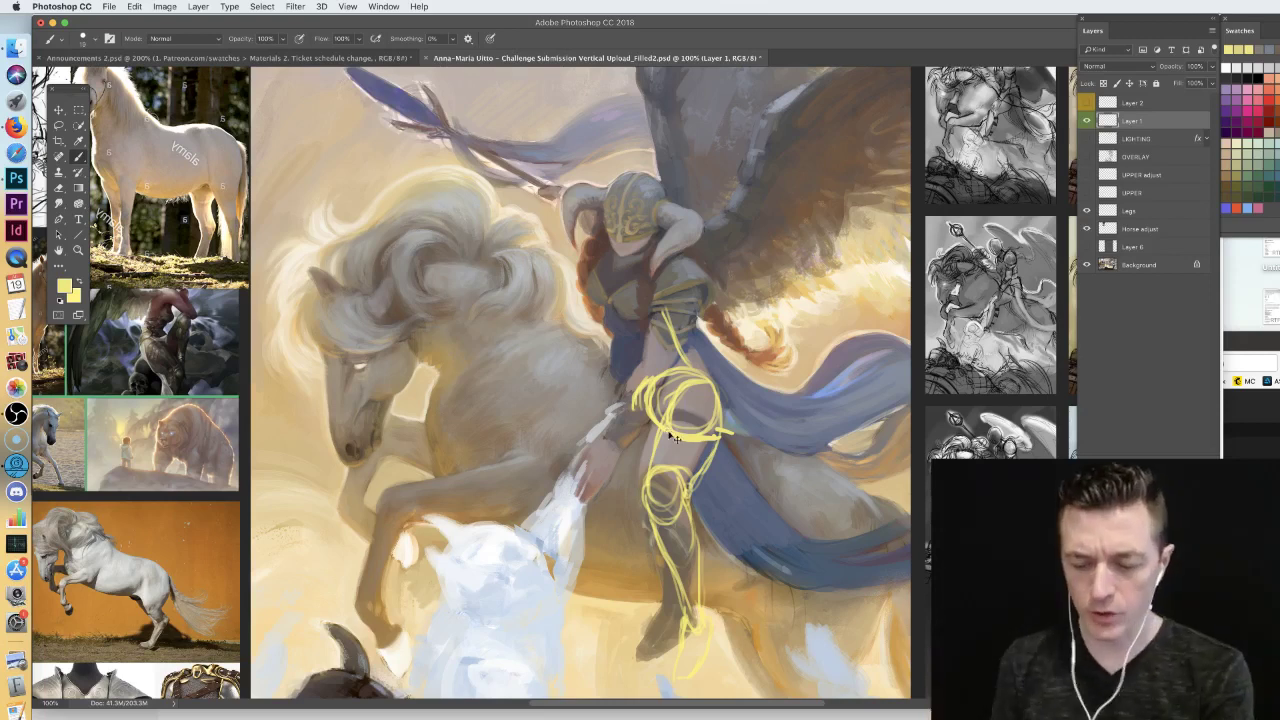
key("super+plus")
left_click_drag(732, 186, 718, 286)
right_click(717, 286)
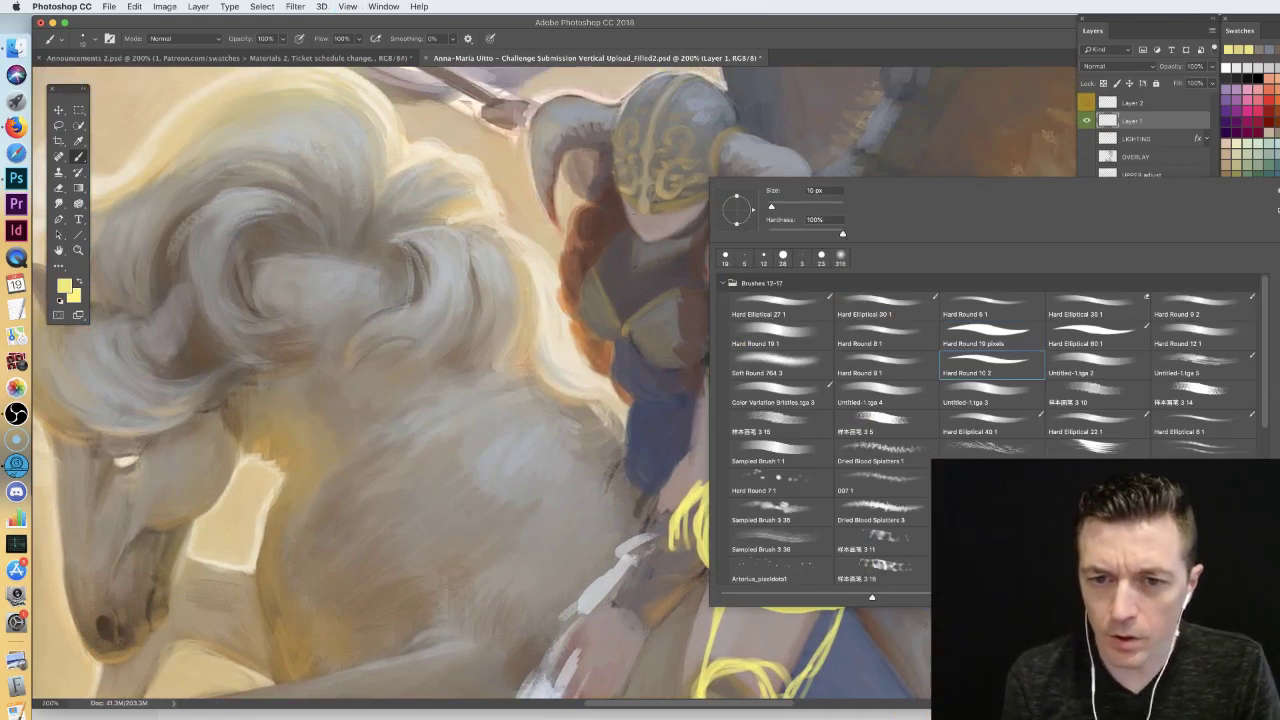
key("Return")
mouse_move(646, 214)
left_mouse_down()
mouse_move(672, 208)
mouse_move(660, 220)
mouse_move(722, 185)
left_mouse_up()
key("super+z")
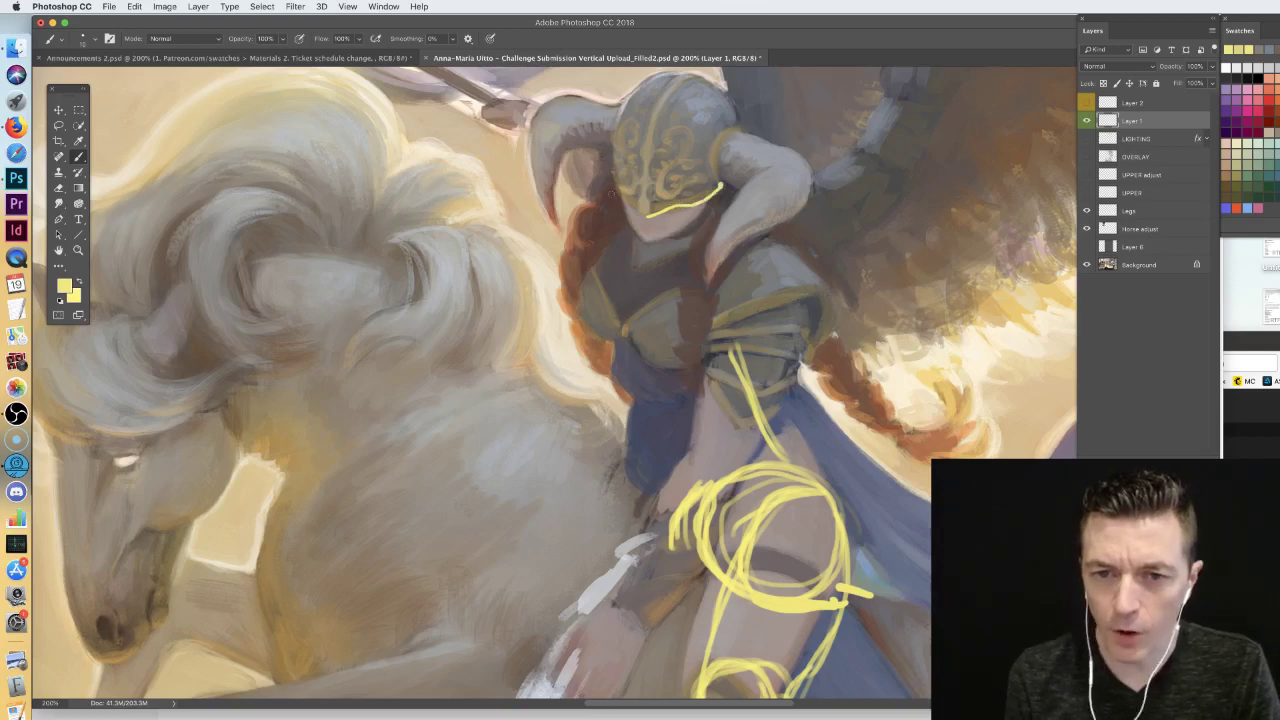
mouse_move(632, 200)
left_mouse_down()
mouse_move(652, 216)
mouse_move(614, 194)
mouse_move(614, 172)
mouse_move(634, 206)
left_mouse_up()
key("super+z")
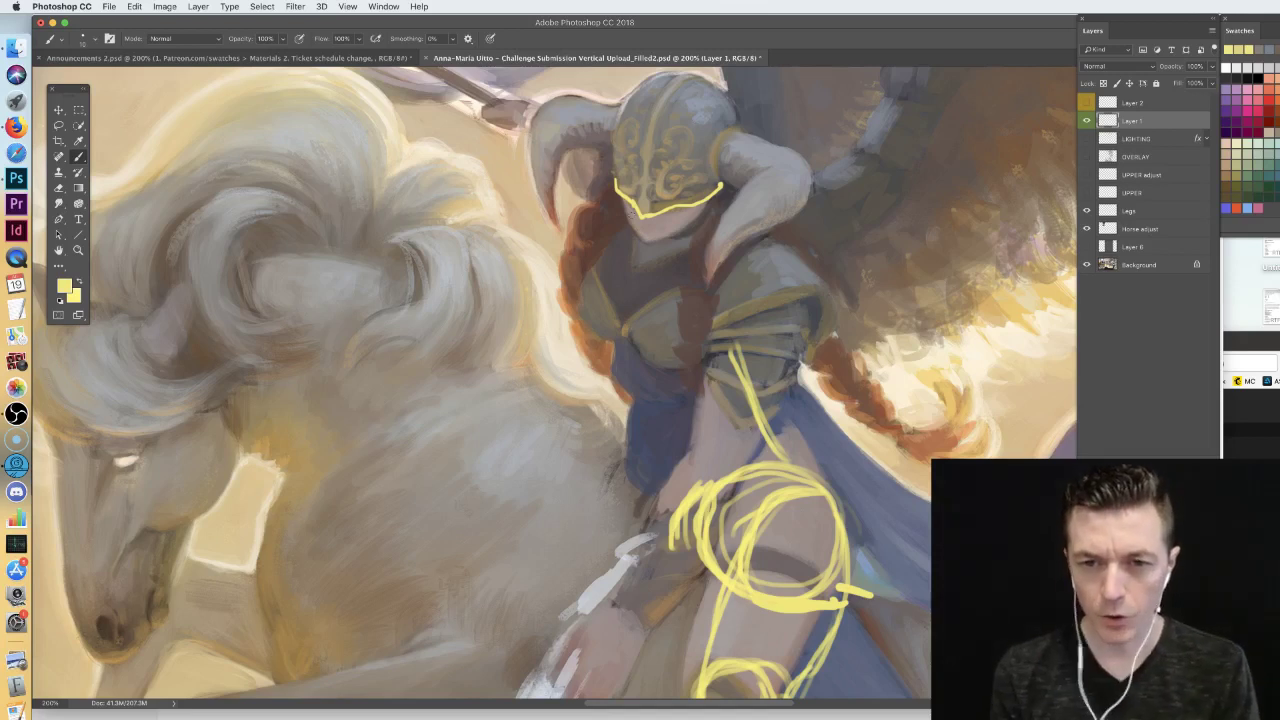
left_click_drag(638, 222, 657, 226)
key("super+alt+z")
key("super+alt+z")
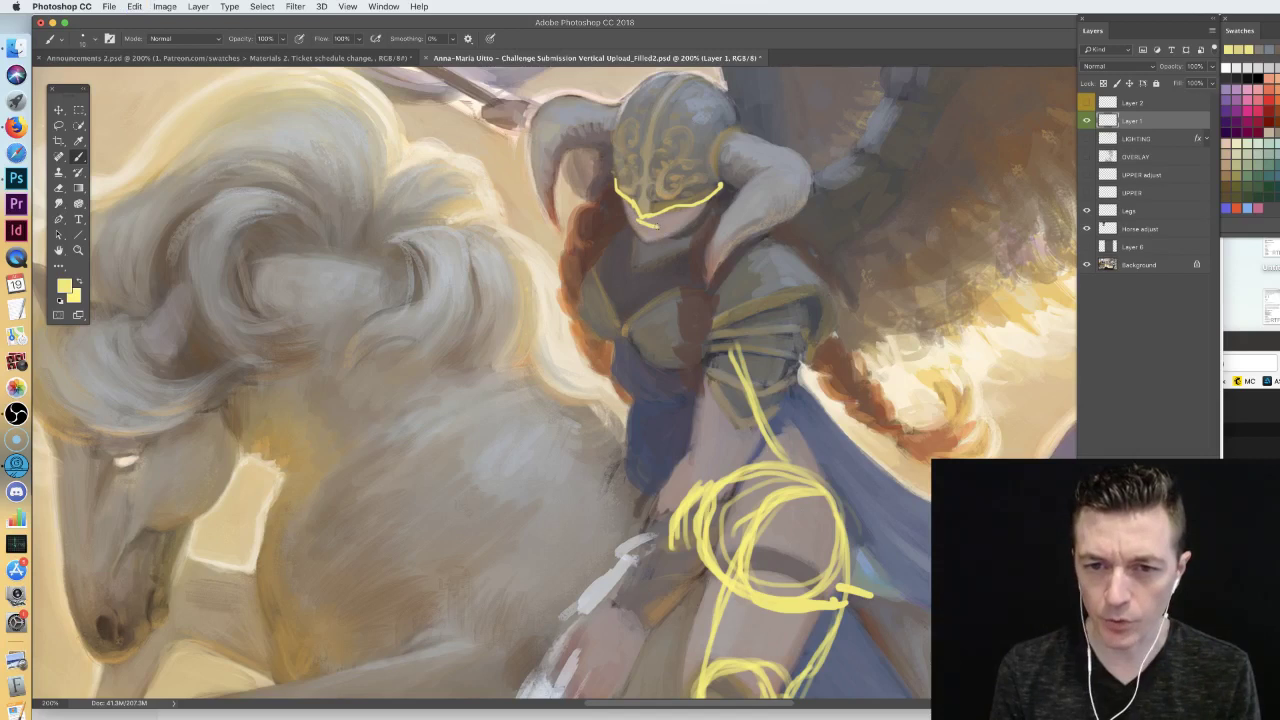
- Hide the Legs and Horse adjust layers to show the original rider and horse at 100%
key("super+1")
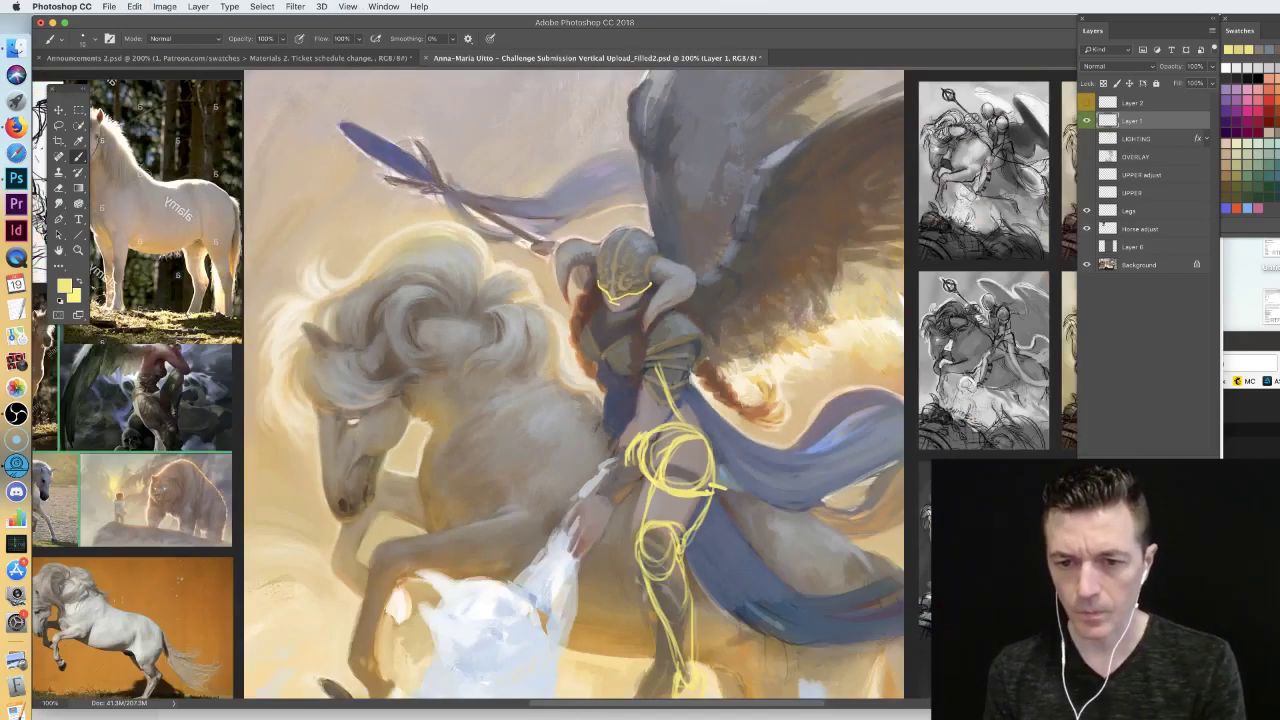
left_click(1087, 192)
left_click(1087, 174)
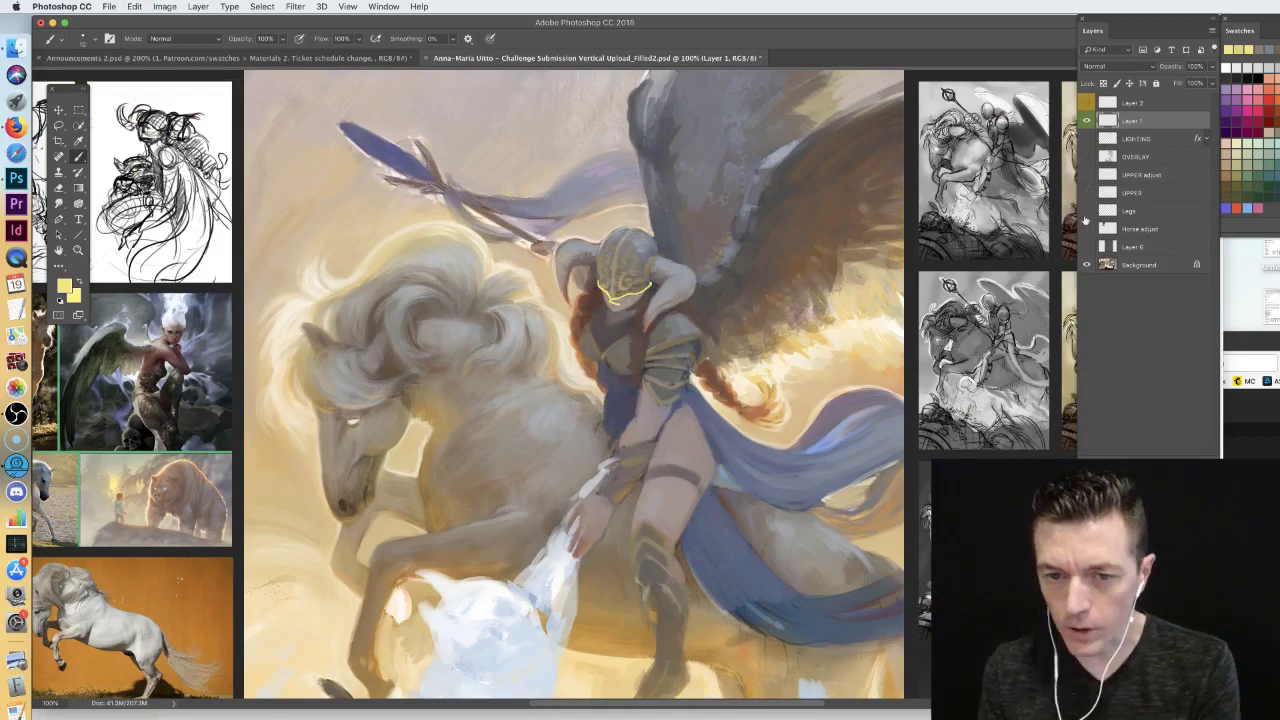
- Clear all the yellow strokes from Layer 1 with the whole submission sheet in view
left_click_drag(709, 377, 633, 337)
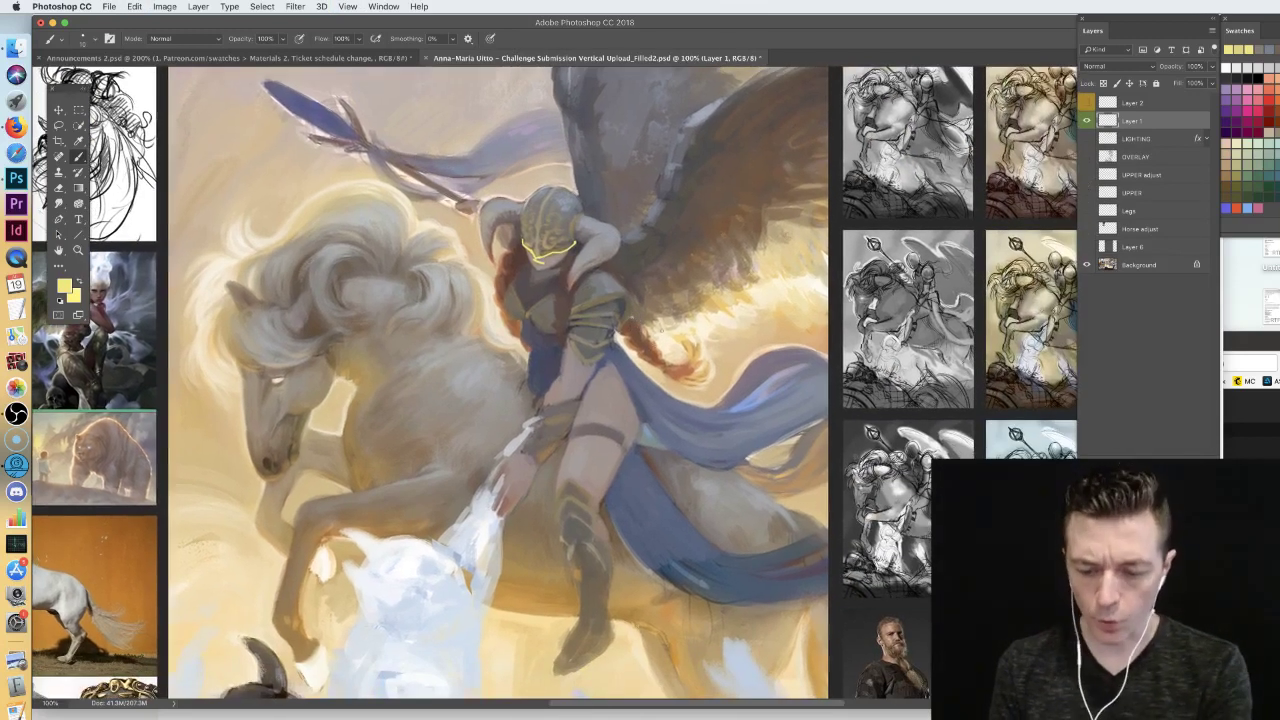
key("super+minus")
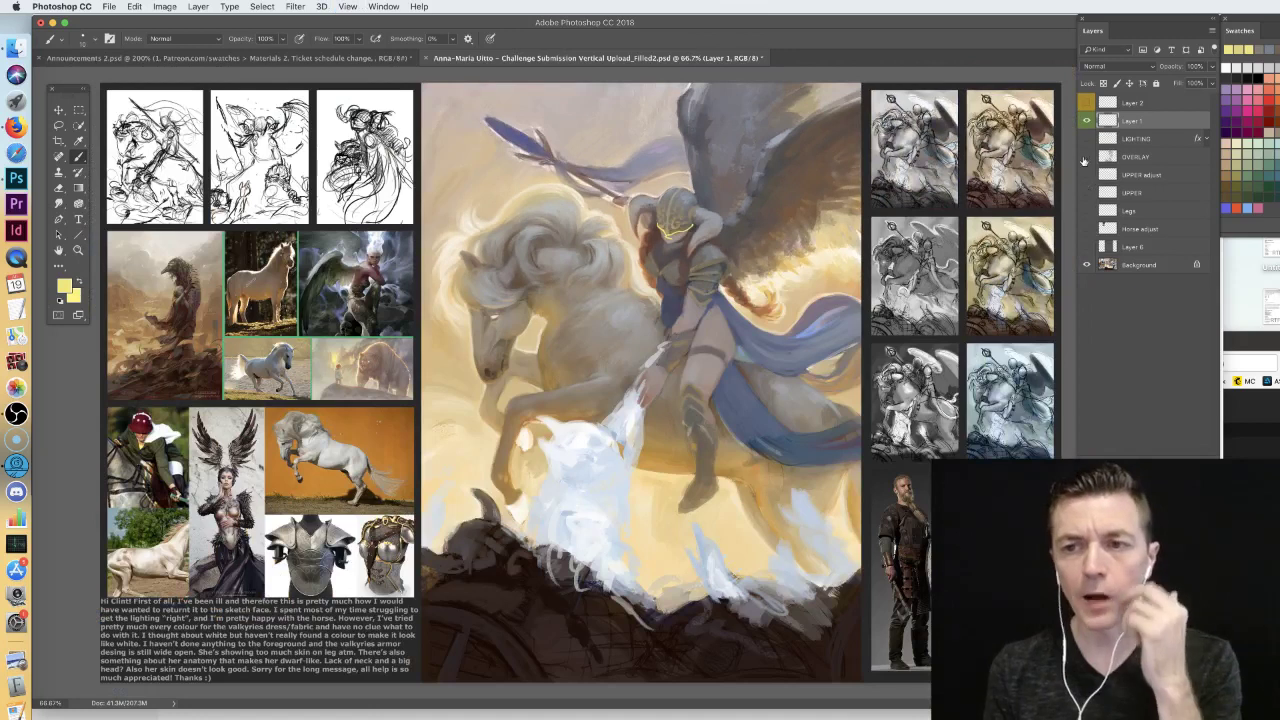
key("super+a")
key("BackSpace")
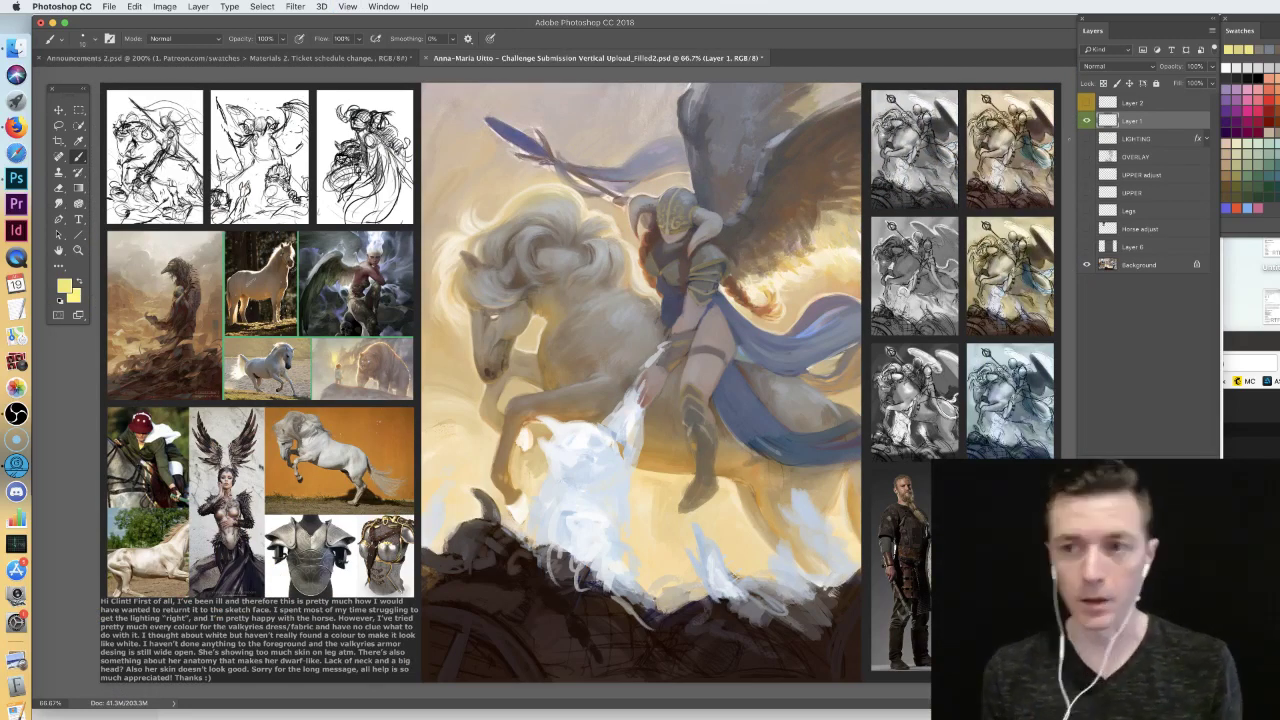
- Compare the horse-rider painting with and without the OVERLAY layer's color boost, leaving that layer selected and hidden
left_click(1087, 157)
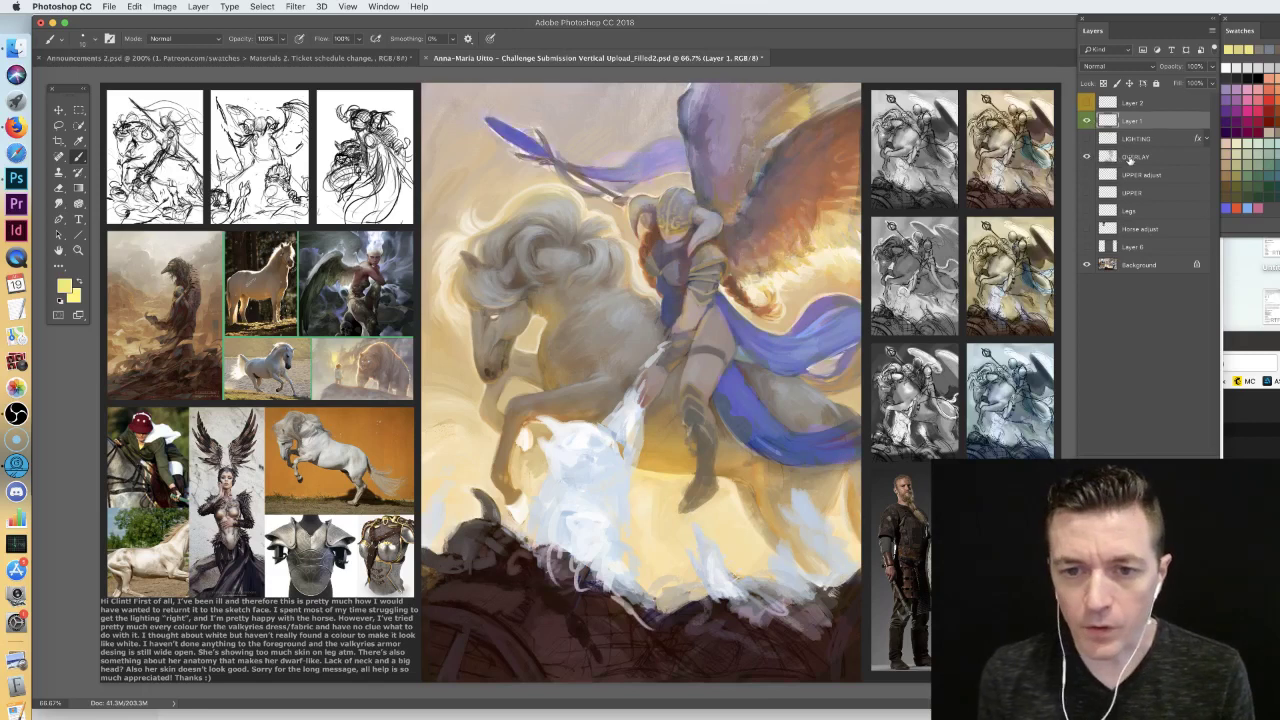
left_click(1106, 158)
left_click(1088, 157)
left_click(1088, 157)
left_click(1088, 157)
left_click(1088, 157)
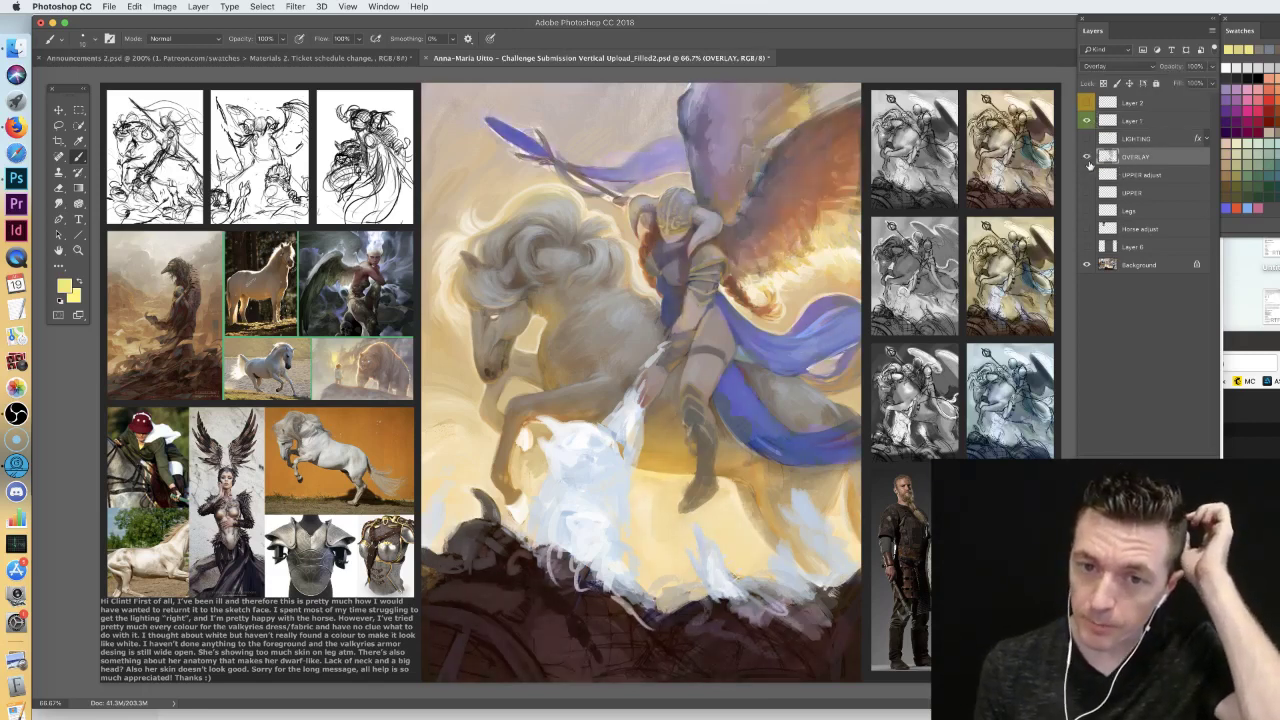
left_click(1088, 157)
- Create a new layer directly above the OVERLAY layer and set its blend mode to Overlay
left_click(1182, 464)
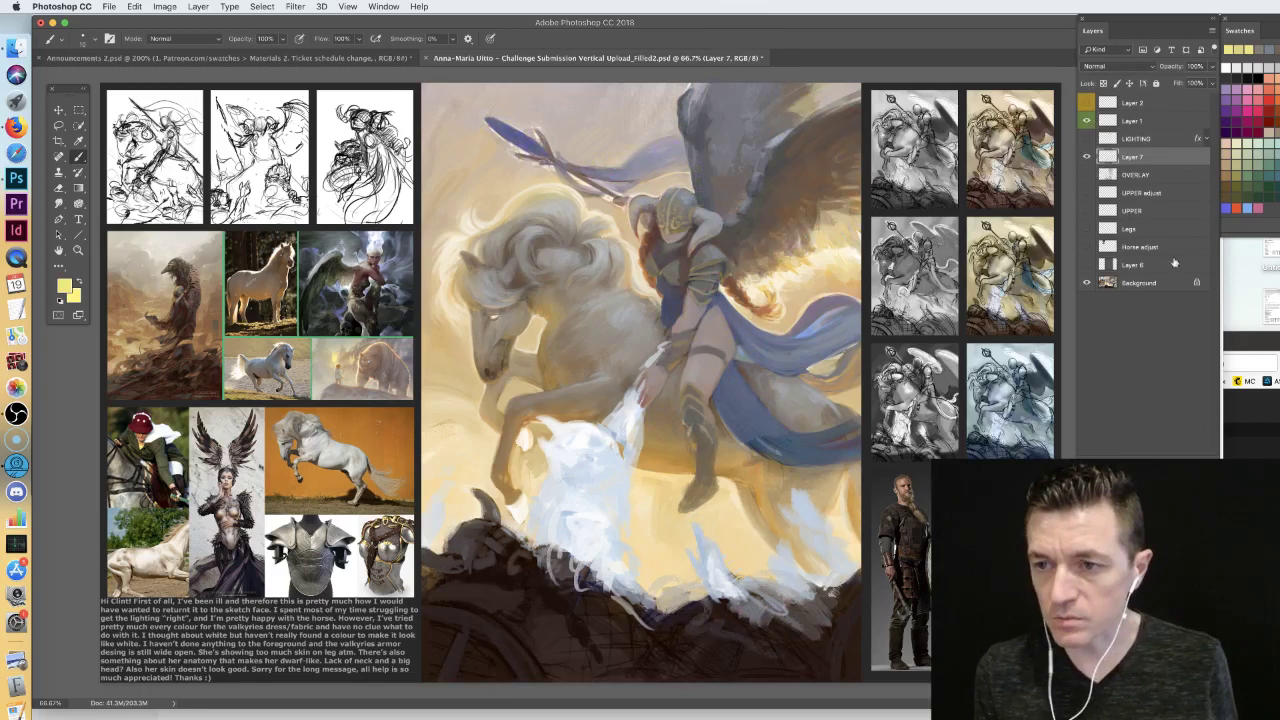
left_click(1100, 68)
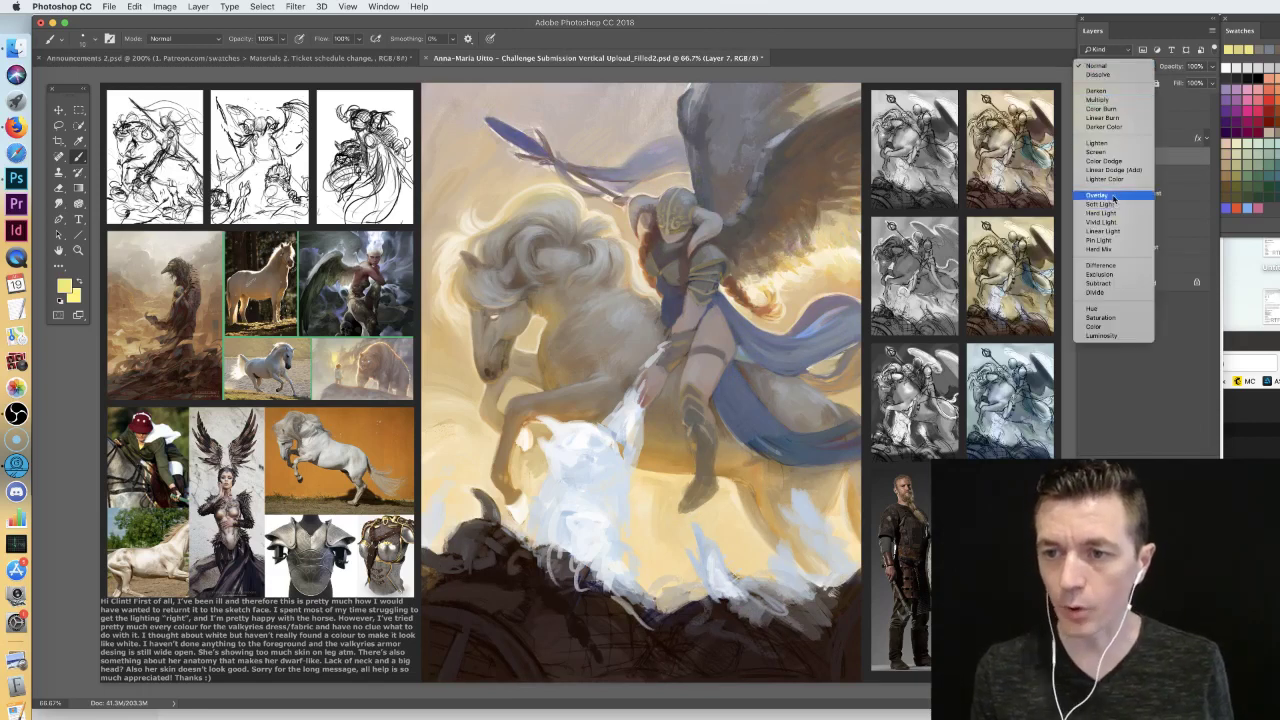
left_click(1098, 195)
- Set the Hard Round 19 1 brush to 63 px, sample the banner's muted tone, and check the brush's Color Dynamics settings
right_click(783, 208)
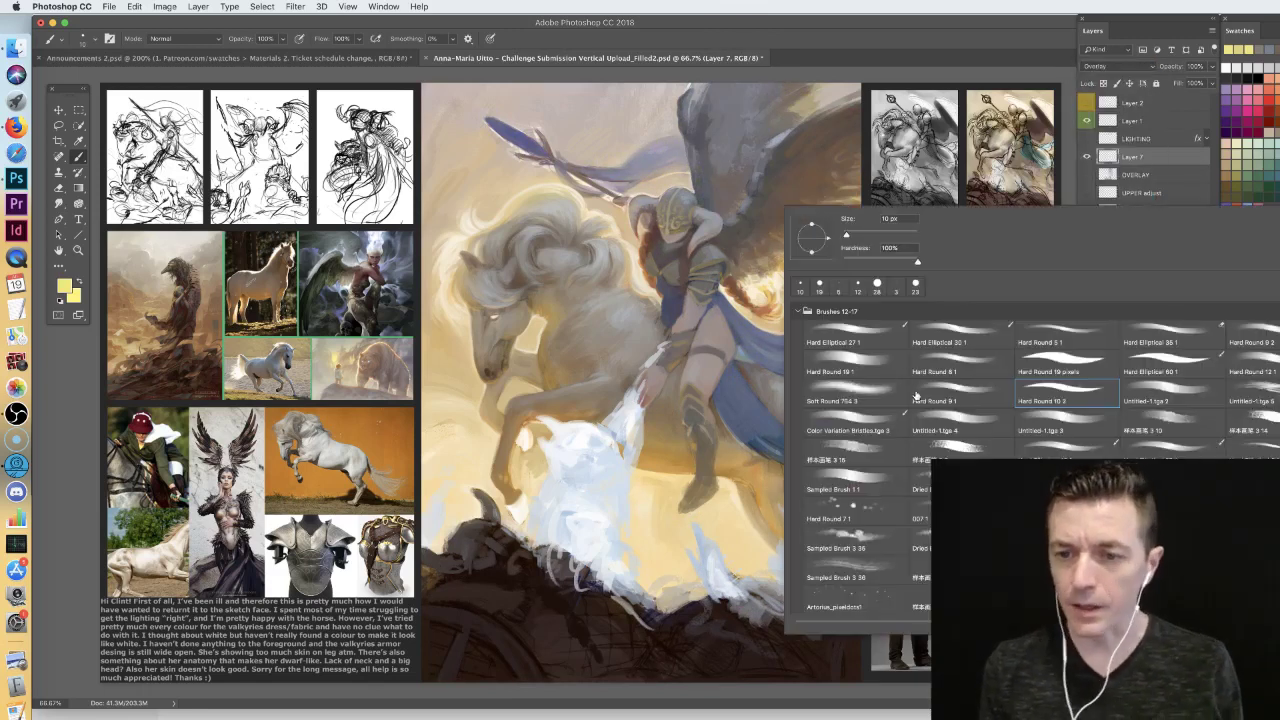
left_click(865, 358)
left_click_drag(849, 238, 862, 231)
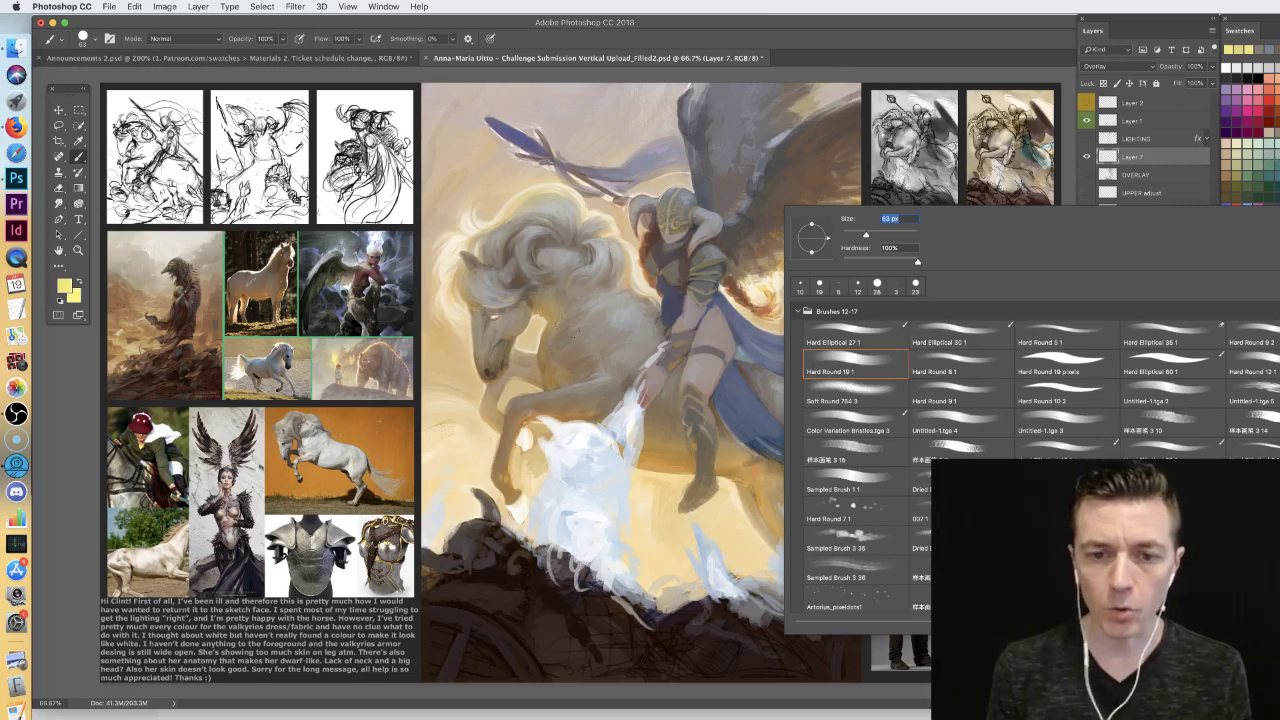
key("Return")
left_click(634, 166, "alt")
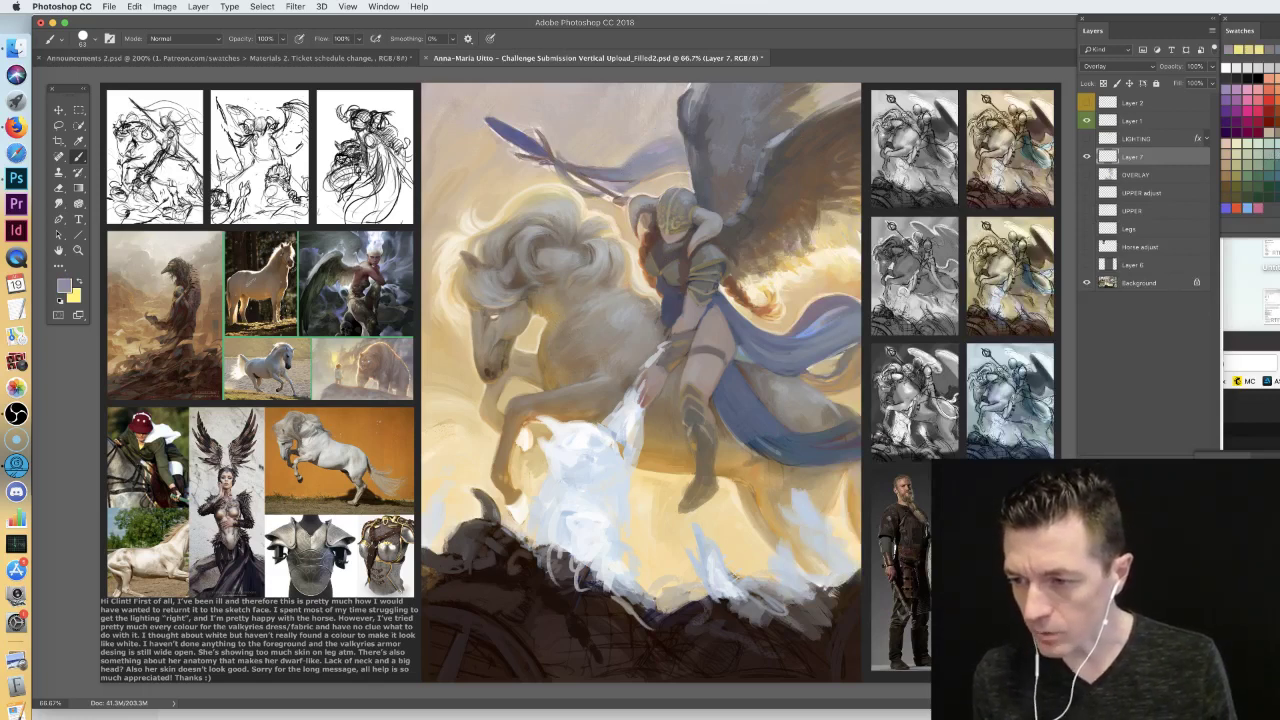
key("F5")
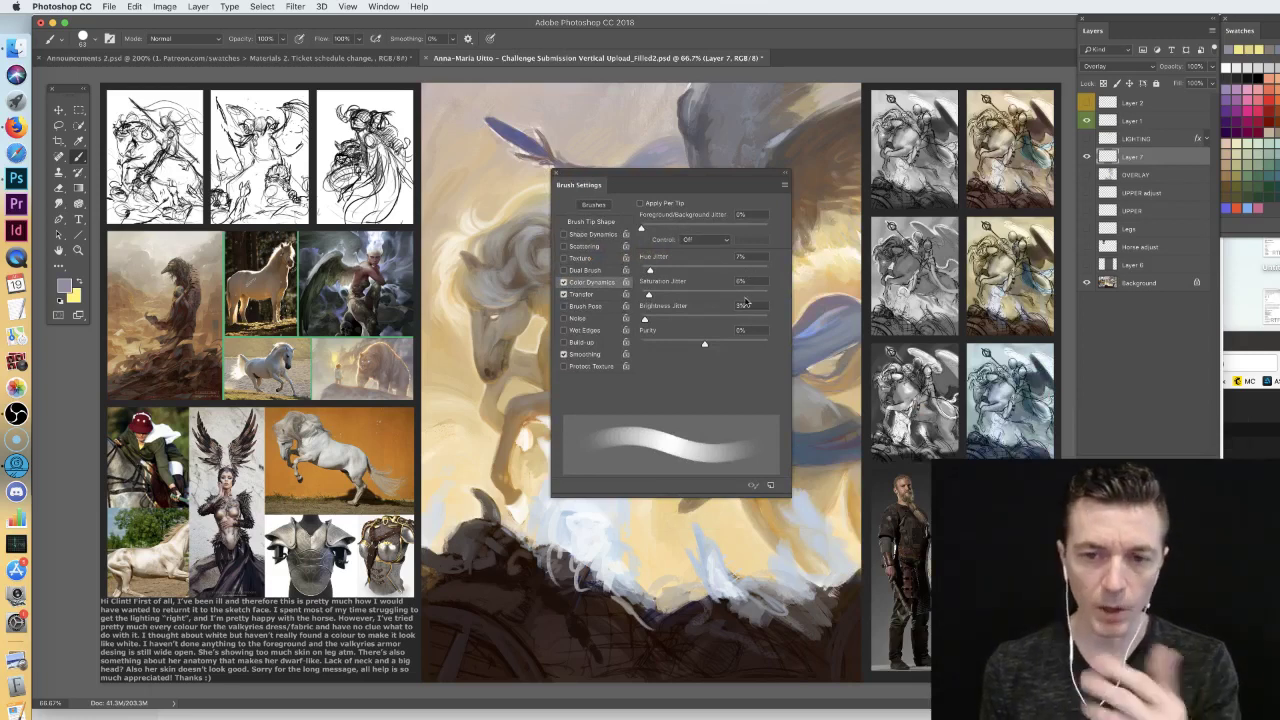
left_click(785, 175)
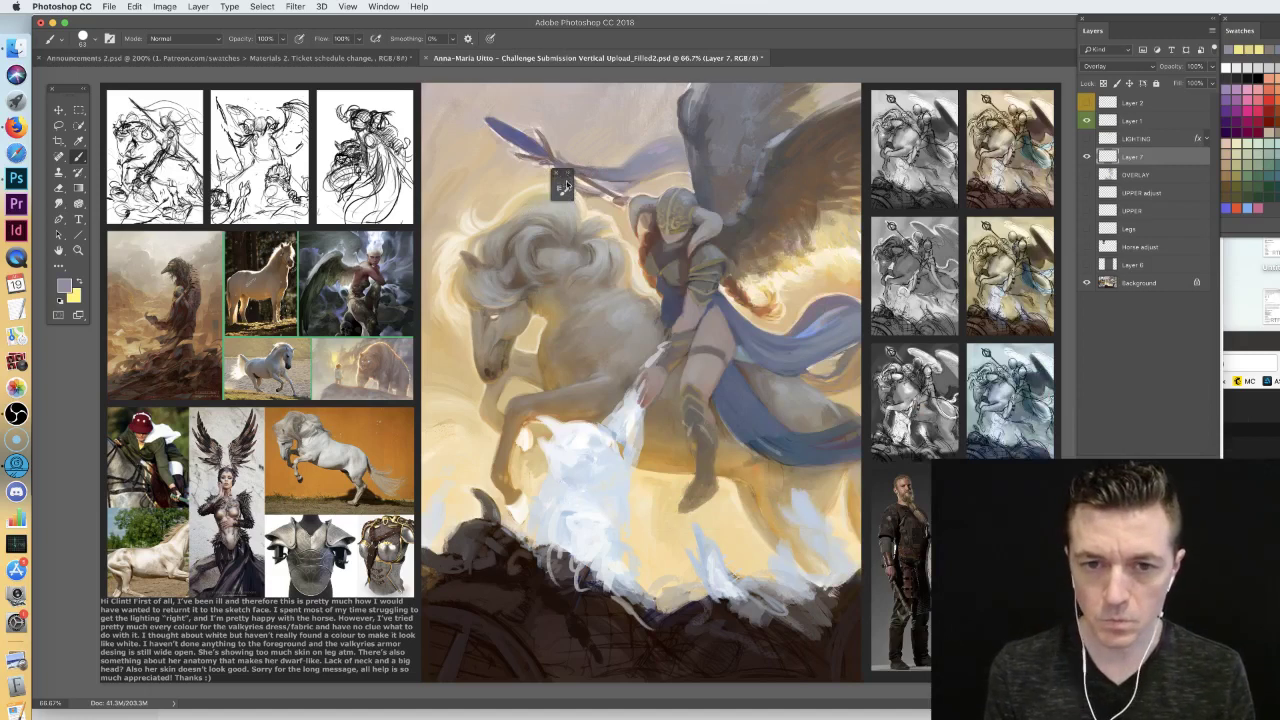
left_click(558, 174)
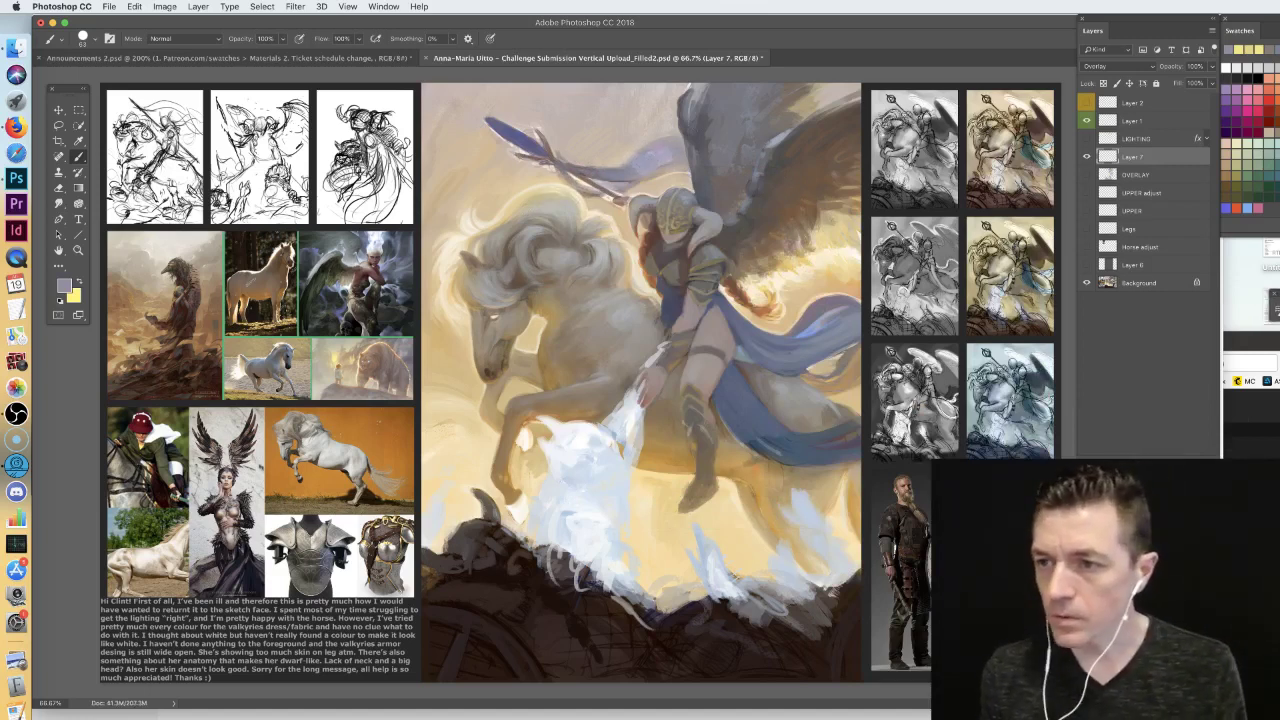
- On Layer 7, paint a blue sampled from the painting over the rider's raised banner and flowing cloth
left_click(628, 158, "alt")
mouse_move(626, 175)
left_mouse_down()
mouse_move(676, 158)
mouse_move(660, 145)
mouse_move(570, 168)
mouse_move(500, 136)
left_mouse_up()
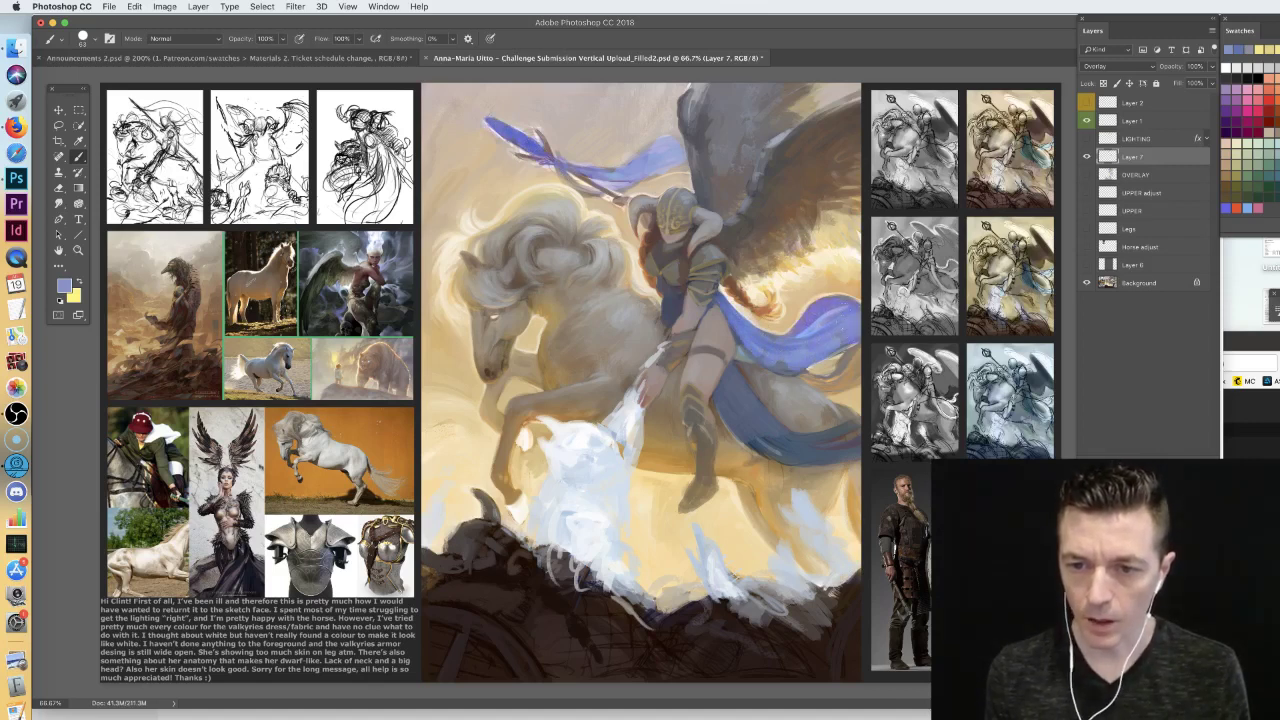
mouse_move(783, 362)
left_mouse_down()
mouse_move(846, 368)
mouse_move(808, 378)
left_mouse_up()
mouse_move(738, 410)
left_mouse_down()
mouse_move(722, 420)
mouse_move(742, 426)
mouse_move(745, 380)
mouse_move(726, 368)
left_mouse_up()
mouse_move(750, 435)
left_mouse_down()
mouse_move(778, 442)
mouse_move(800, 428)
mouse_move(826, 450)
mouse_move(848, 432)
mouse_move(782, 438)
left_mouse_up()
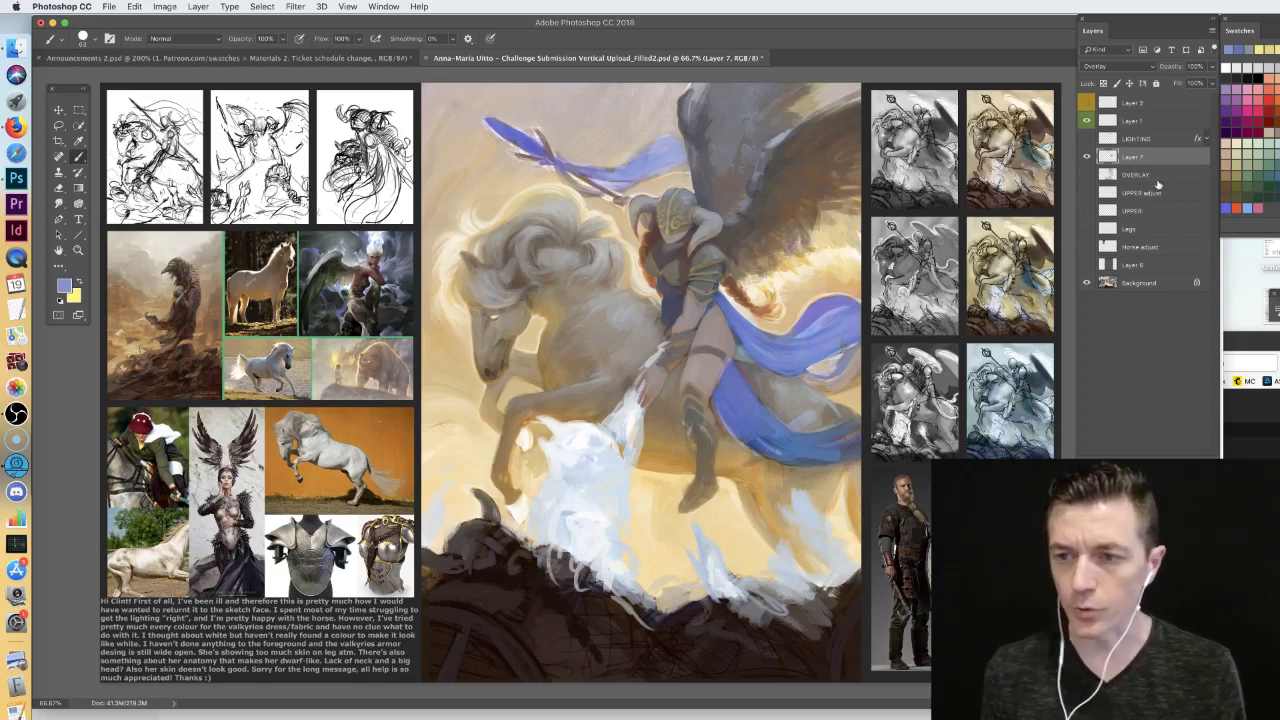
- Sample warm brown tones near the wing's base and brush them across both wings to turn the feathers reddish orange
left_click(740, 236, "alt")
mouse_move(730, 238)
left_mouse_down()
mouse_move(798, 188)
mouse_move(728, 236)
mouse_move(765, 235)
mouse_move(790, 178)
left_mouse_up()
left_click(752, 236, "alt")
mouse_move(810, 220)
left_mouse_down()
mouse_move(792, 157)
mouse_move(826, 200)
left_mouse_up()
left_click_drag(834, 145, 852, 210)
left_click_drag(840, 108, 826, 117)
left_click_drag(764, 264, 730, 278)
left_click_drag(692, 100, 706, 218)
mouse_move(718, 114)
left_mouse_down()
mouse_move(730, 224)
mouse_move(750, 205)
left_mouse_up()
mouse_move(756, 124)
left_mouse_down()
mouse_move(768, 154)
mouse_move(750, 210)
mouse_move(782, 126)
mouse_move(746, 96)
mouse_move(686, 92)
mouse_move(752, 122)
mouse_move(802, 118)
left_mouse_up()
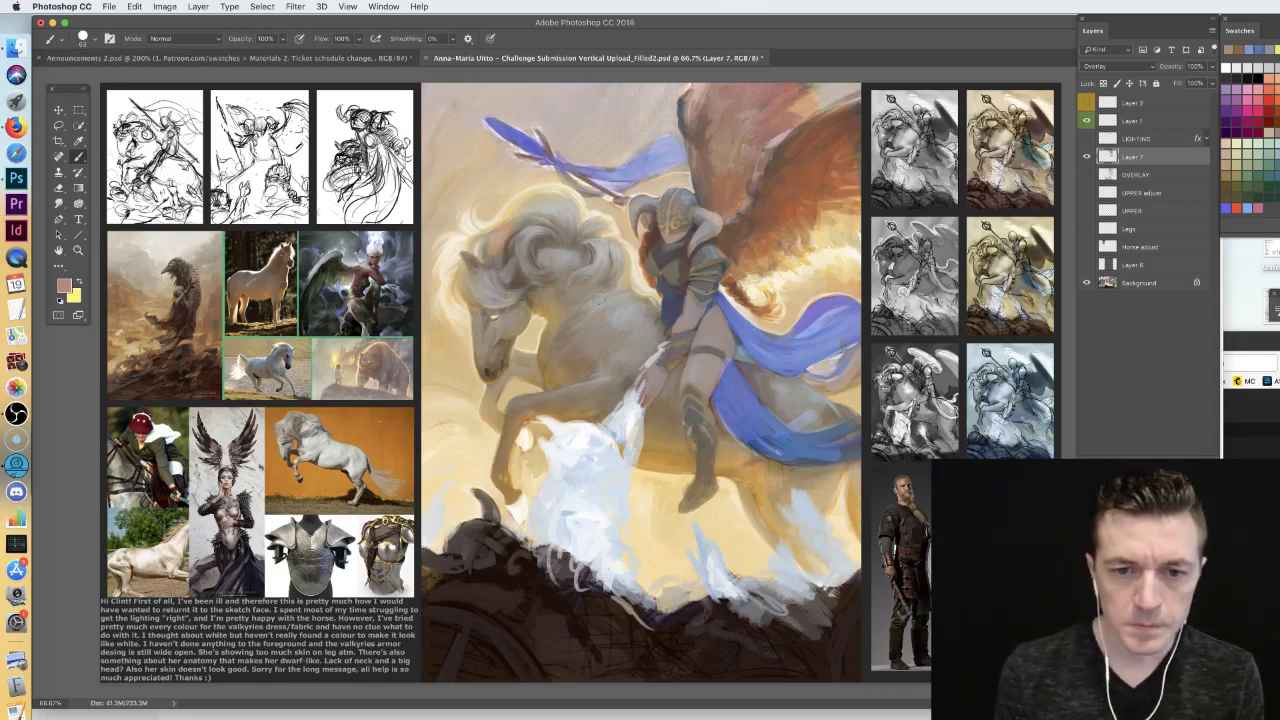
- Brush the same warm tone over the rider's thigh and the horse's chest and raised foreleg
mouse_move(661, 400)
left_mouse_down()
mouse_move(678, 460)
mouse_move(686, 384)
left_mouse_up()
mouse_move(540, 335)
left_mouse_down()
mouse_move(560, 375)
mouse_move(595, 400)
mouse_move(625, 380)
mouse_move(605, 338)
left_mouse_up()
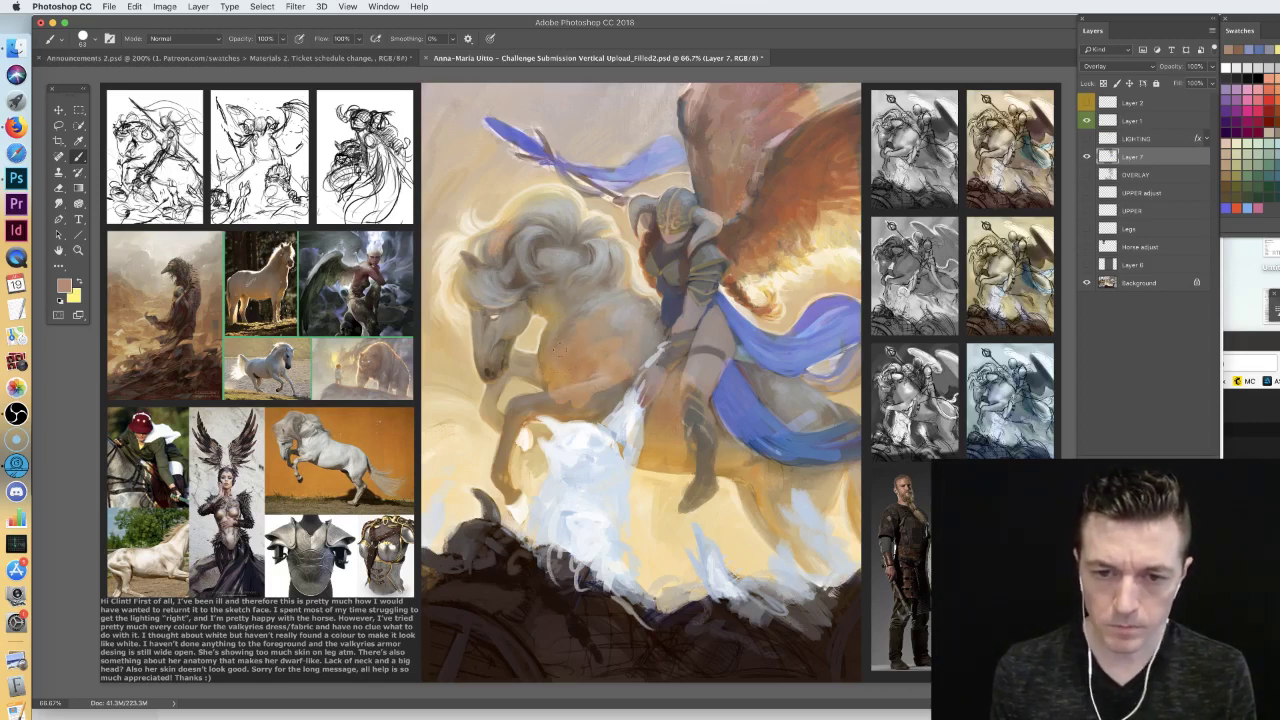
mouse_move(565, 405)
left_mouse_down()
mouse_move(600, 398)
mouse_move(522, 410)
mouse_move(508, 455)
mouse_move(498, 445)
left_mouse_up()
mouse_move(530, 372)
left_mouse_down()
mouse_move(516, 358)
mouse_move(530, 378)
left_mouse_up()
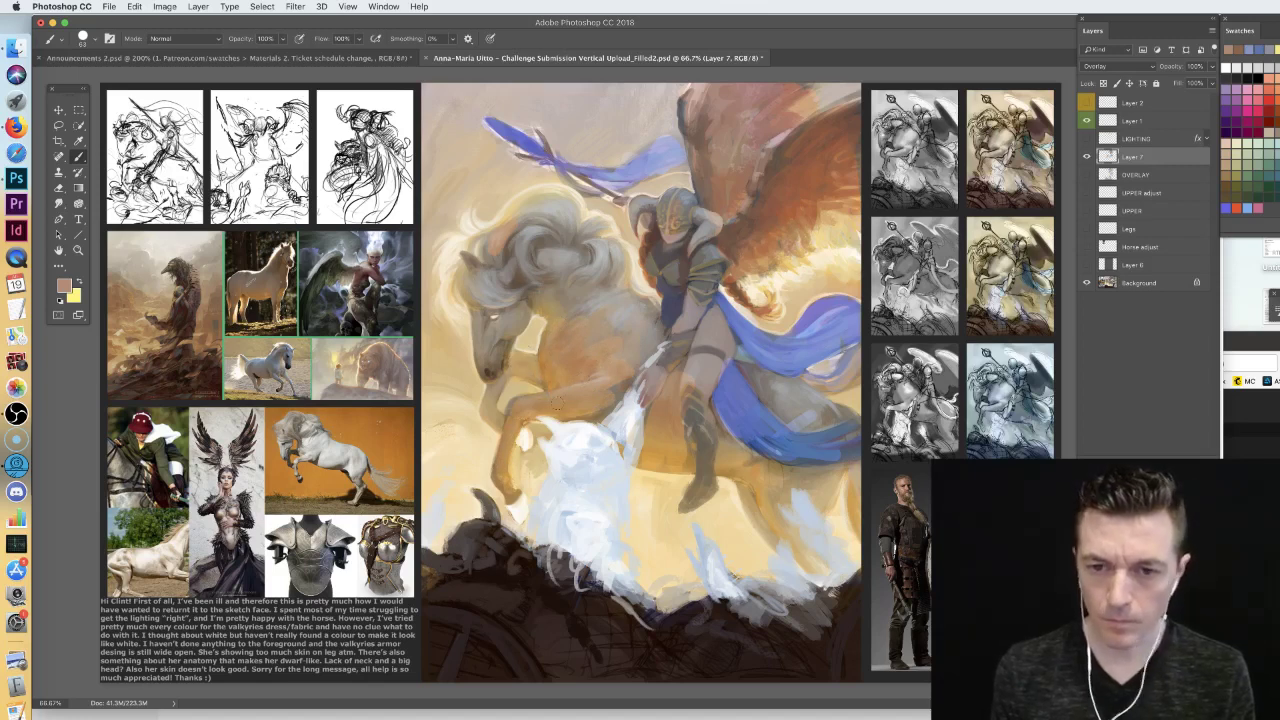
- Sample cool blue-gray and lavender tones and brush them over the horse's shoulder and upper chest
left_click(655, 300, "alt")
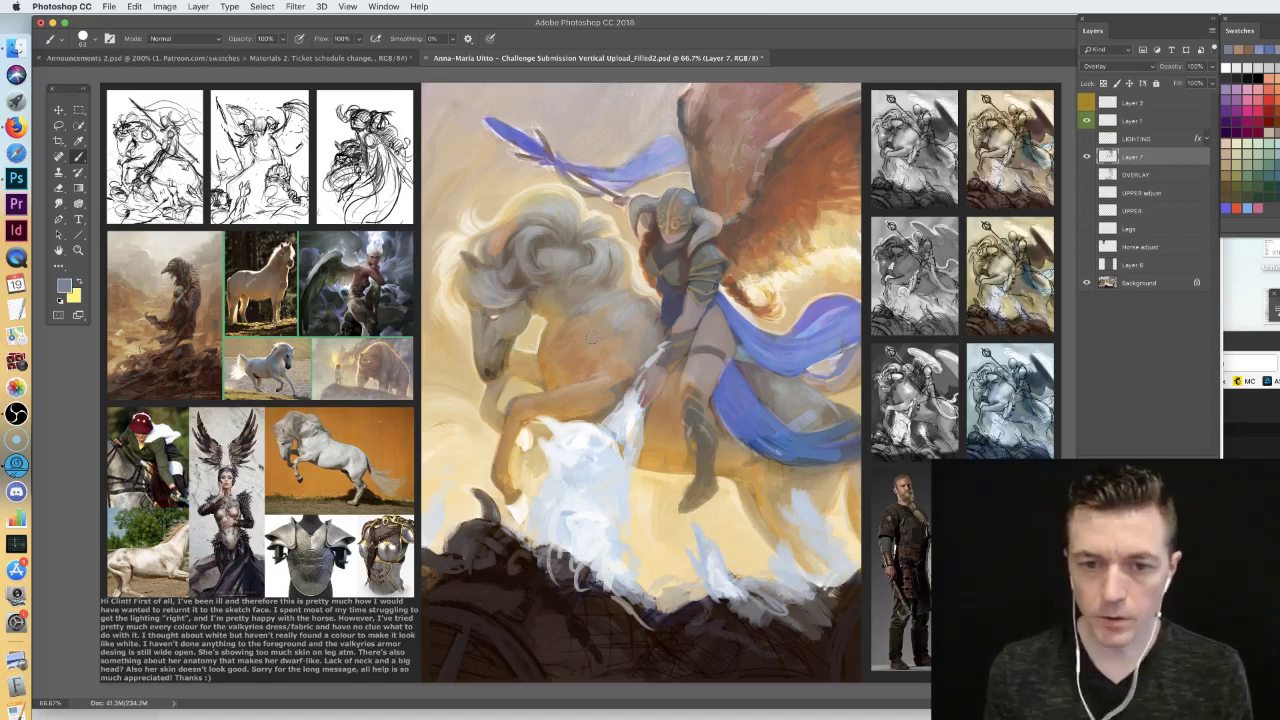
left_click_drag(612, 318, 630, 342)
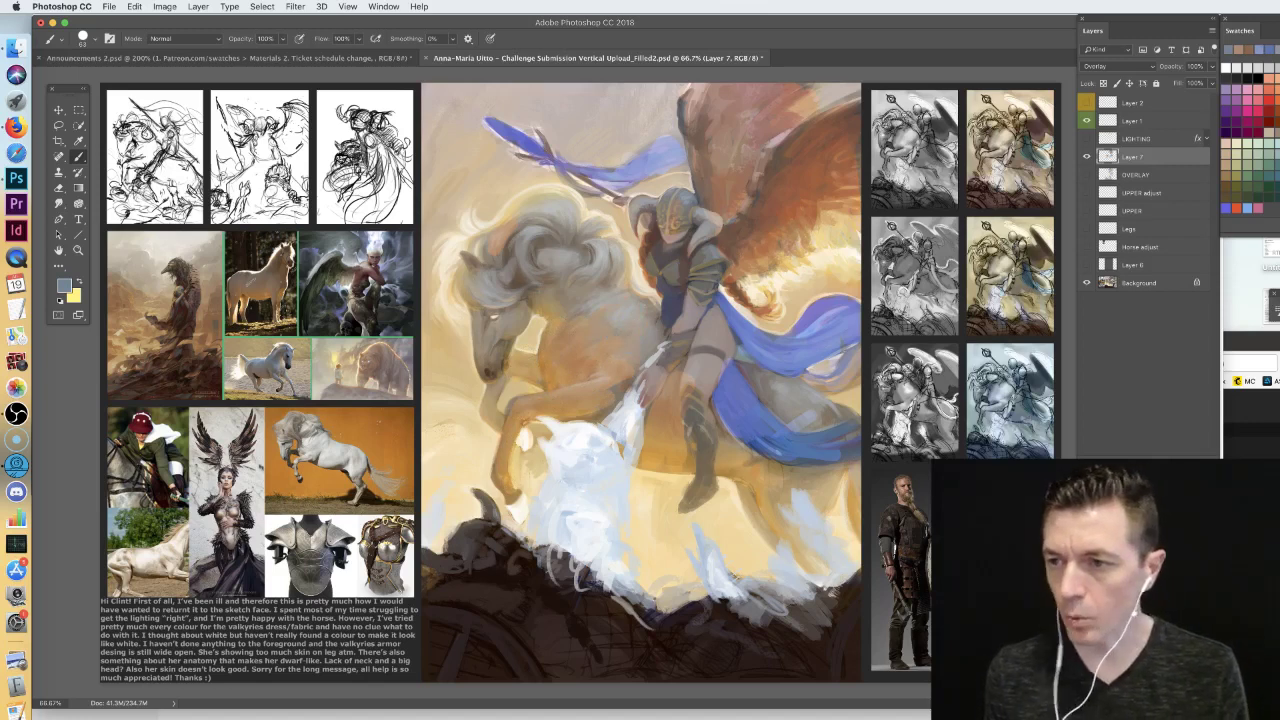
left_click_drag(639, 317, 630, 350)
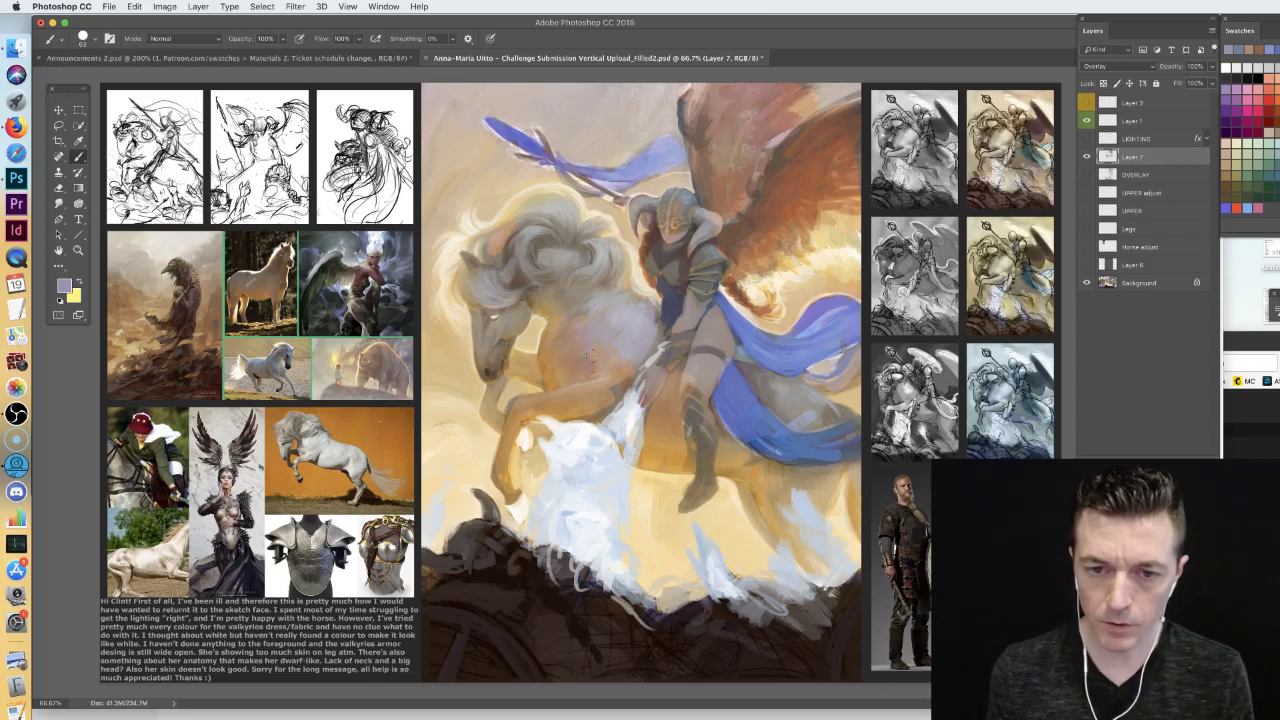
left_click_drag(614, 386, 638, 368)
- Lower Layer 7's opacity to 64% and toggle its visibility to compare, leaving it hidden
left_click(1212, 66)
left_click_drag(1212, 84, 1189, 85)
left_click(1157, 160)
left_click(1087, 157)
left_click(1087, 157)
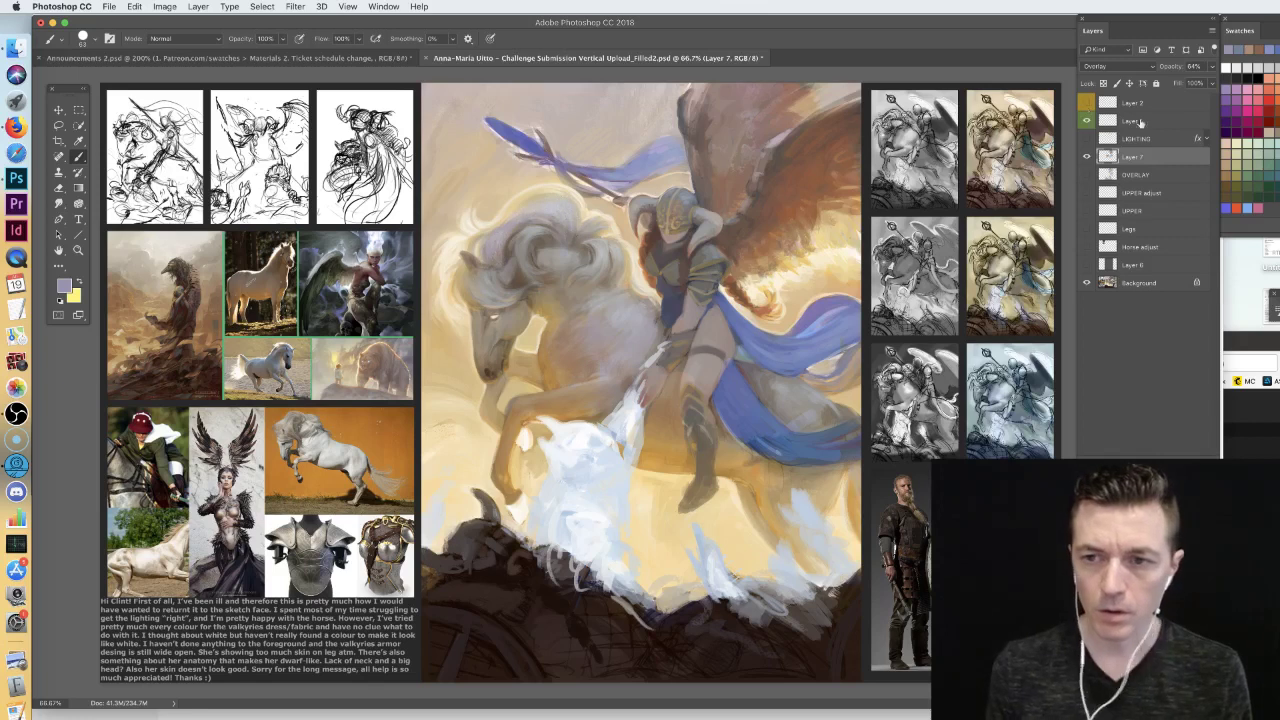
left_click(1087, 158)
- Show the OVERLAY layer in place of Layer 7, toggling it repeatedly to compare and leaving it visible
left_click(1087, 175)
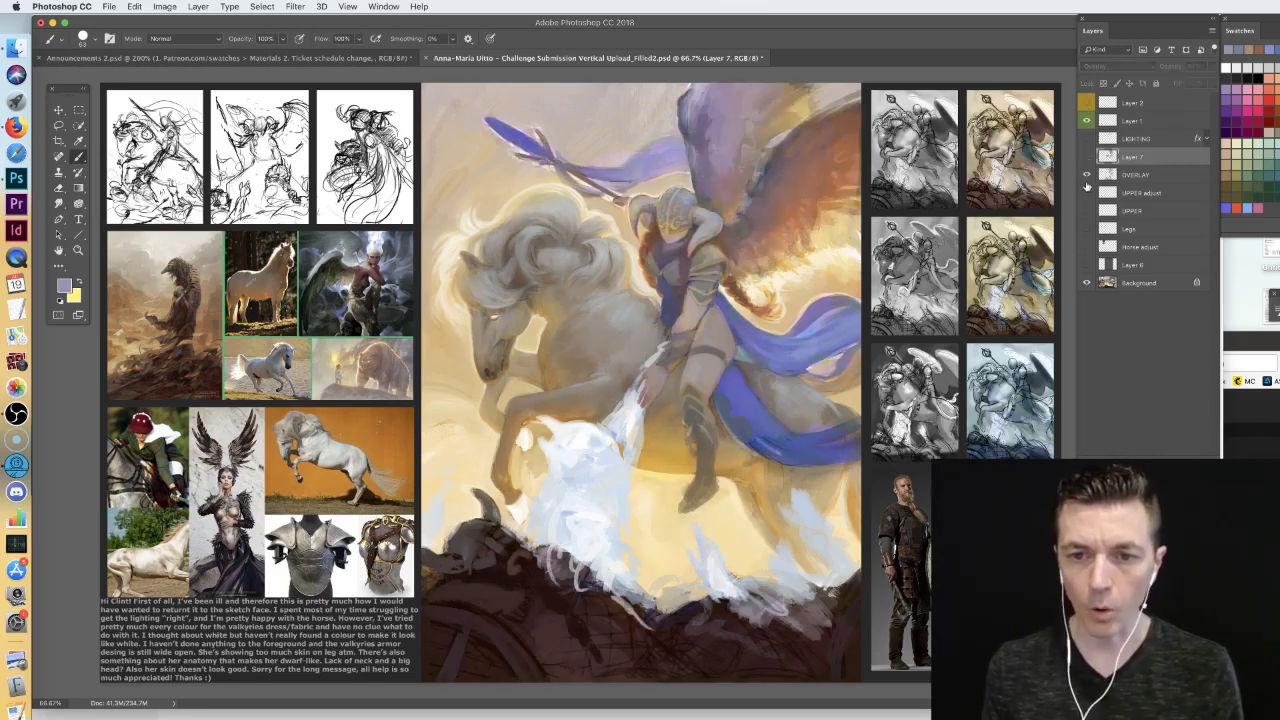
left_click(1087, 176)
left_click(1087, 176)
left_click(1088, 177)
left_click(1088, 177)
left_click(1089, 178)
left_click(1089, 178)
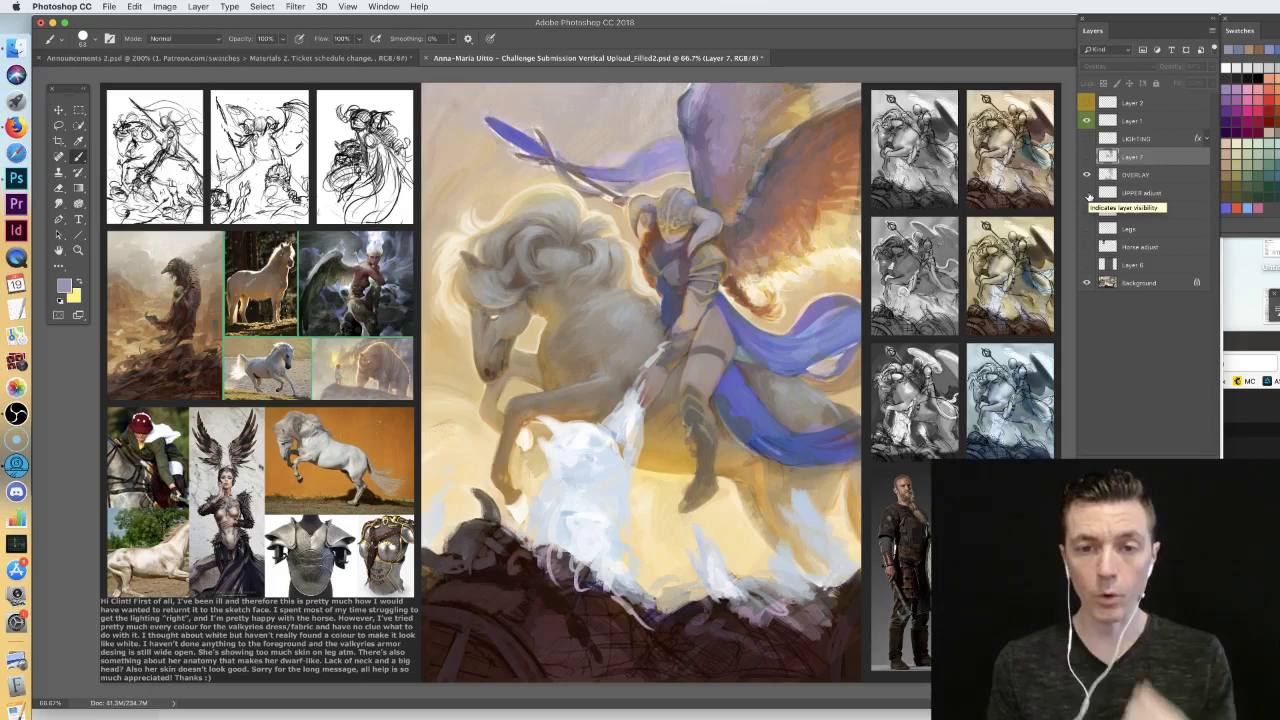
- Add a new layer above LIGHTING and paint a short off-white stroke above the horse's mane at 100% view
left_click(1146, 140)
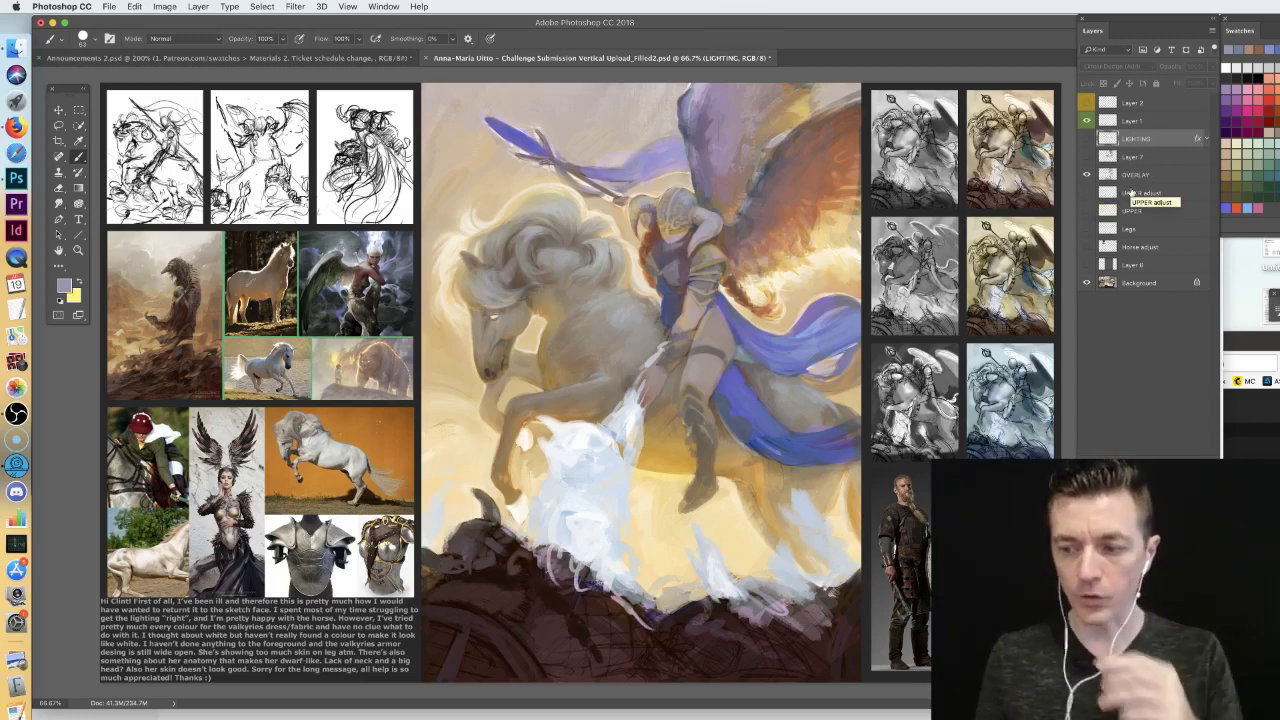
key("super+plus")
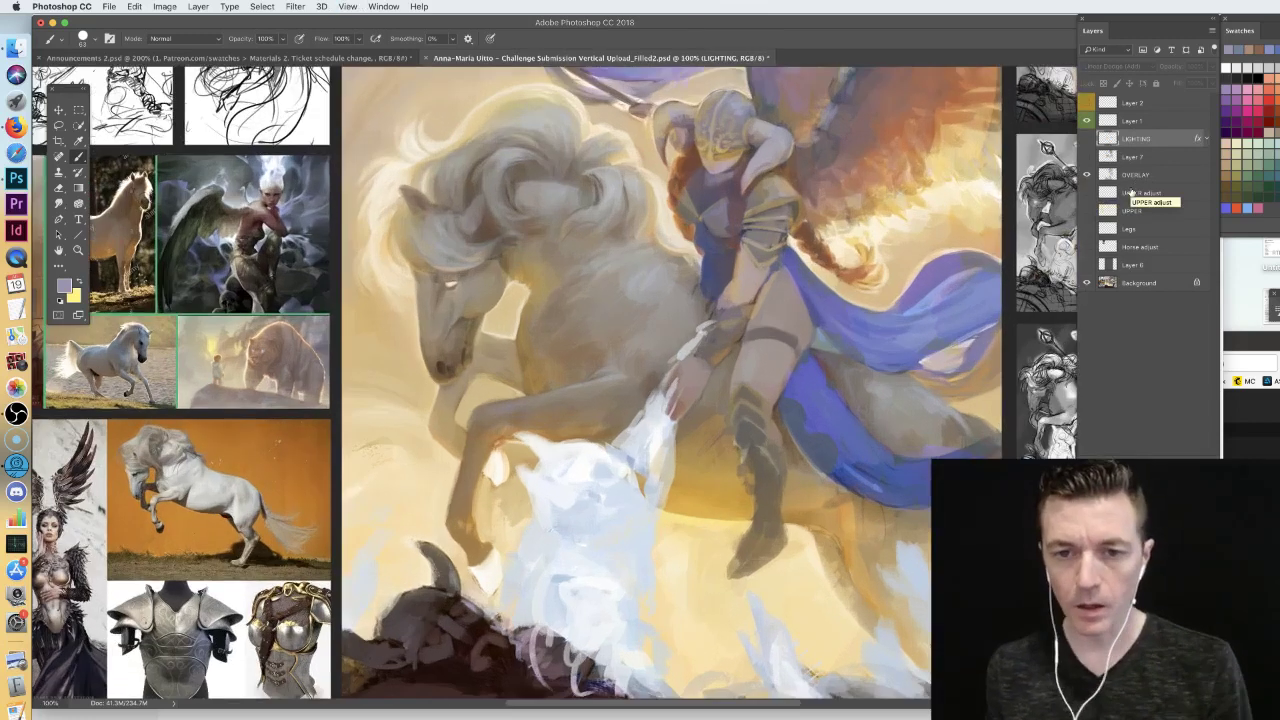
left_click_drag(754, 241, 716, 378)
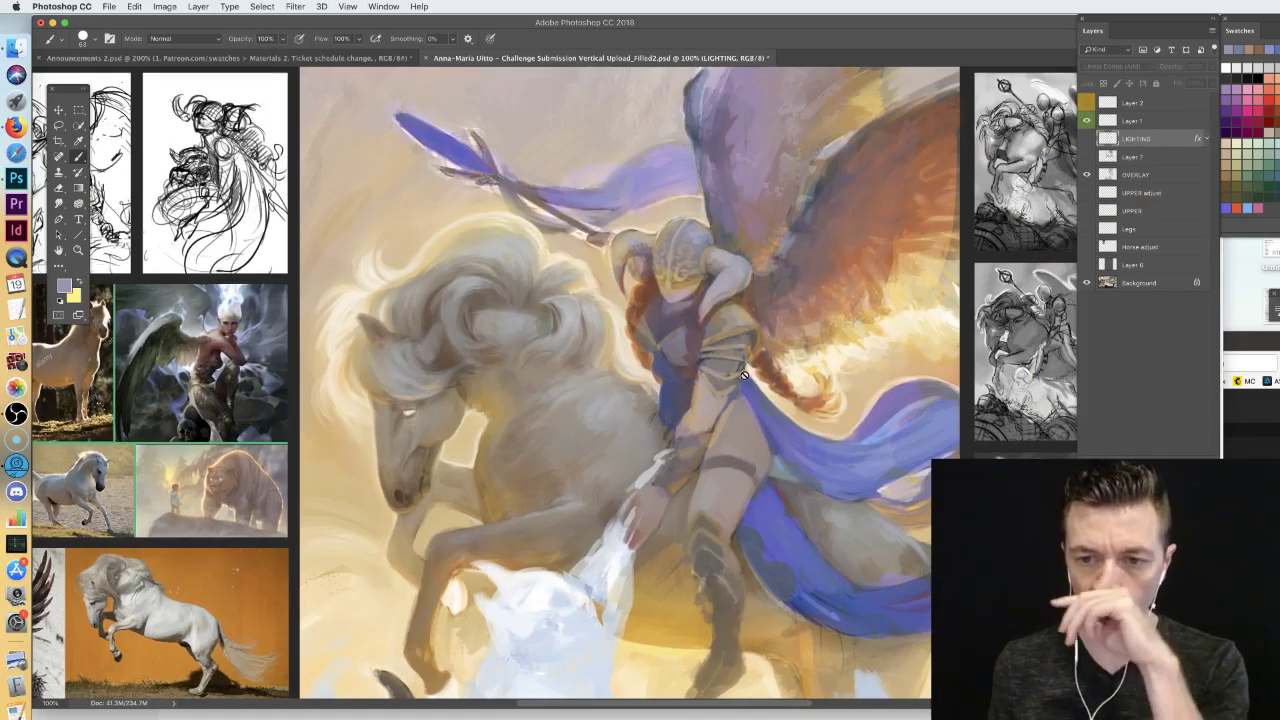
key("super+shift+alt+n")
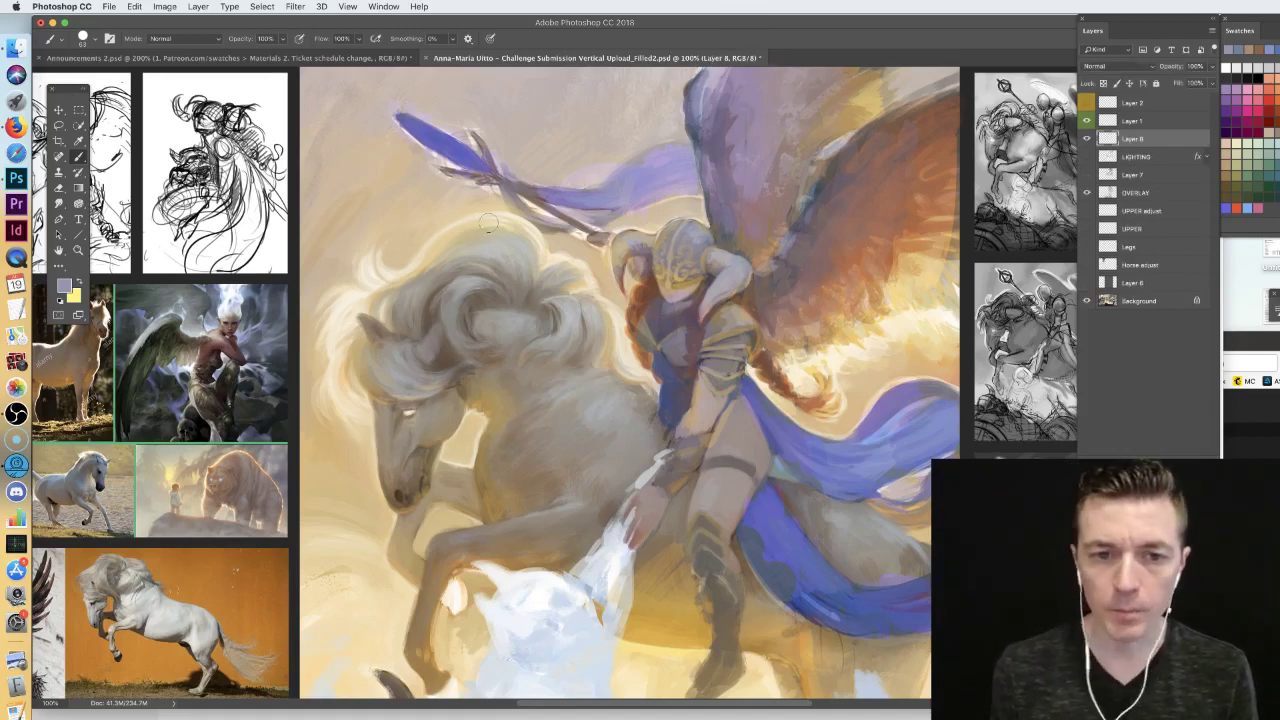
left_click(342, 304, "alt")
left_click_drag(437, 195, 410, 246)
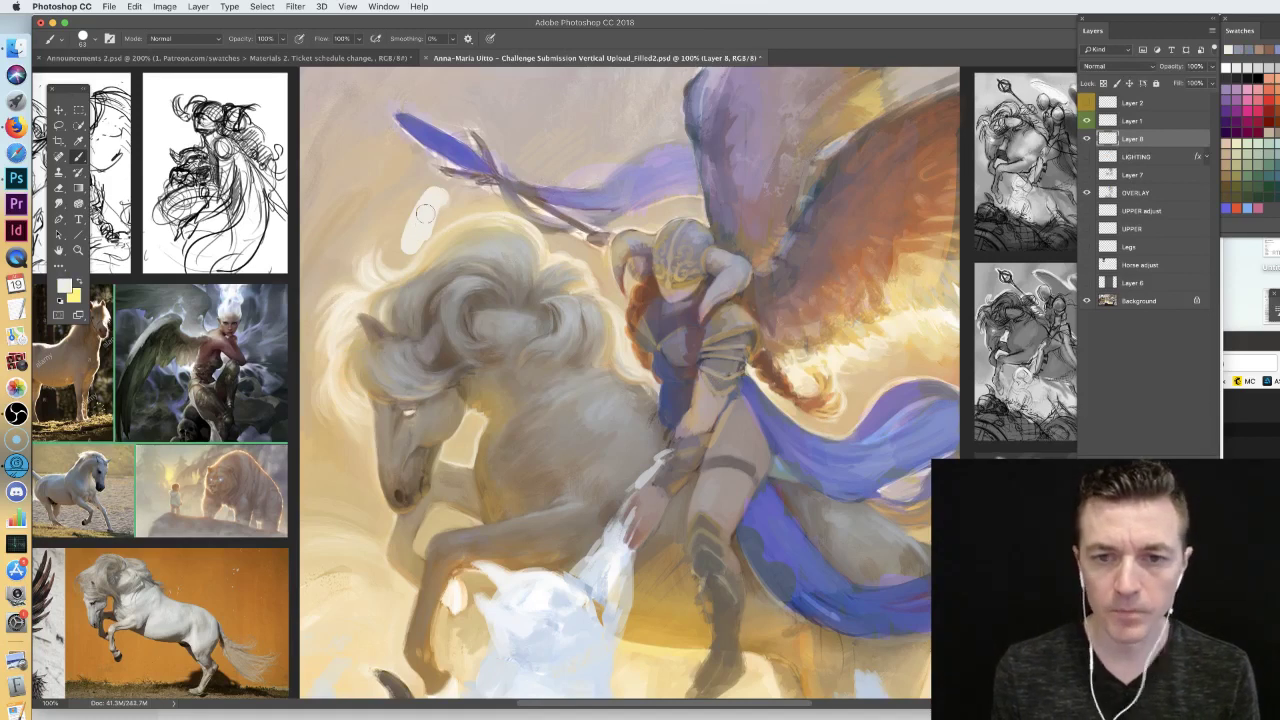
- Add an Outer Glow effect to the off-white stroke's layer with the Linear Dodge (Add) blend mode
left_click_drag(1157, 28, 859, 79)
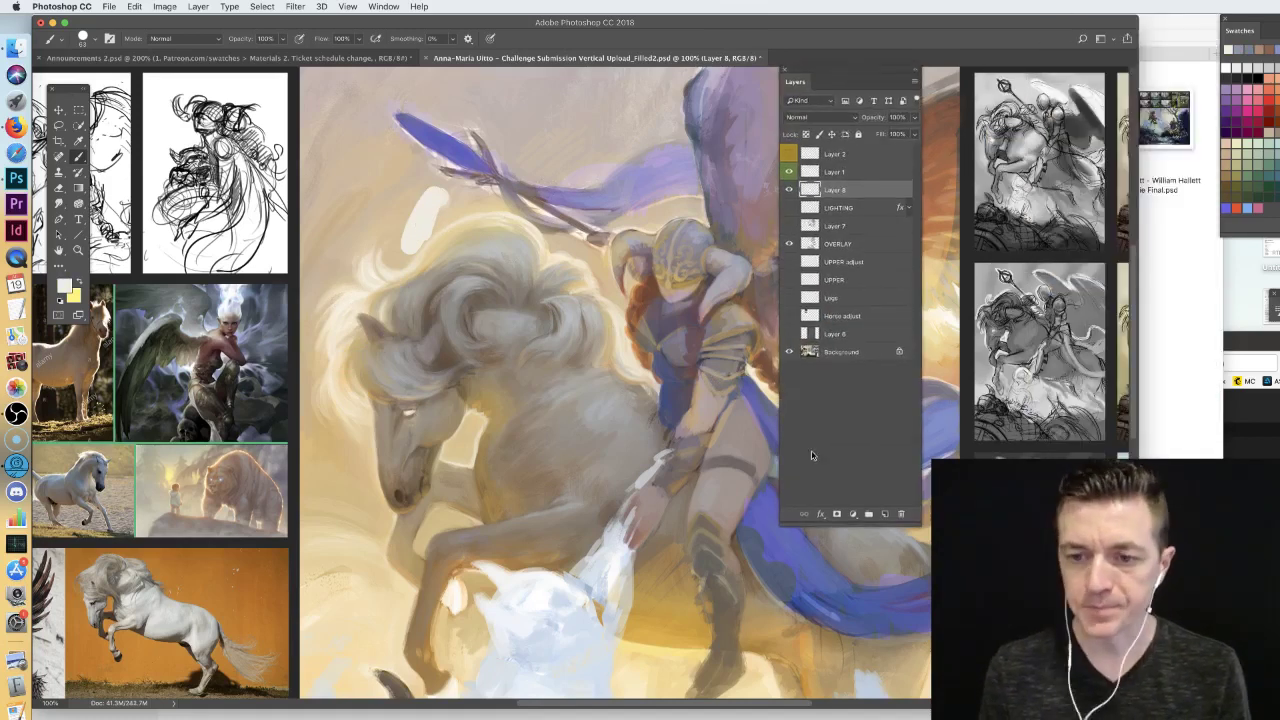
left_click(825, 517)
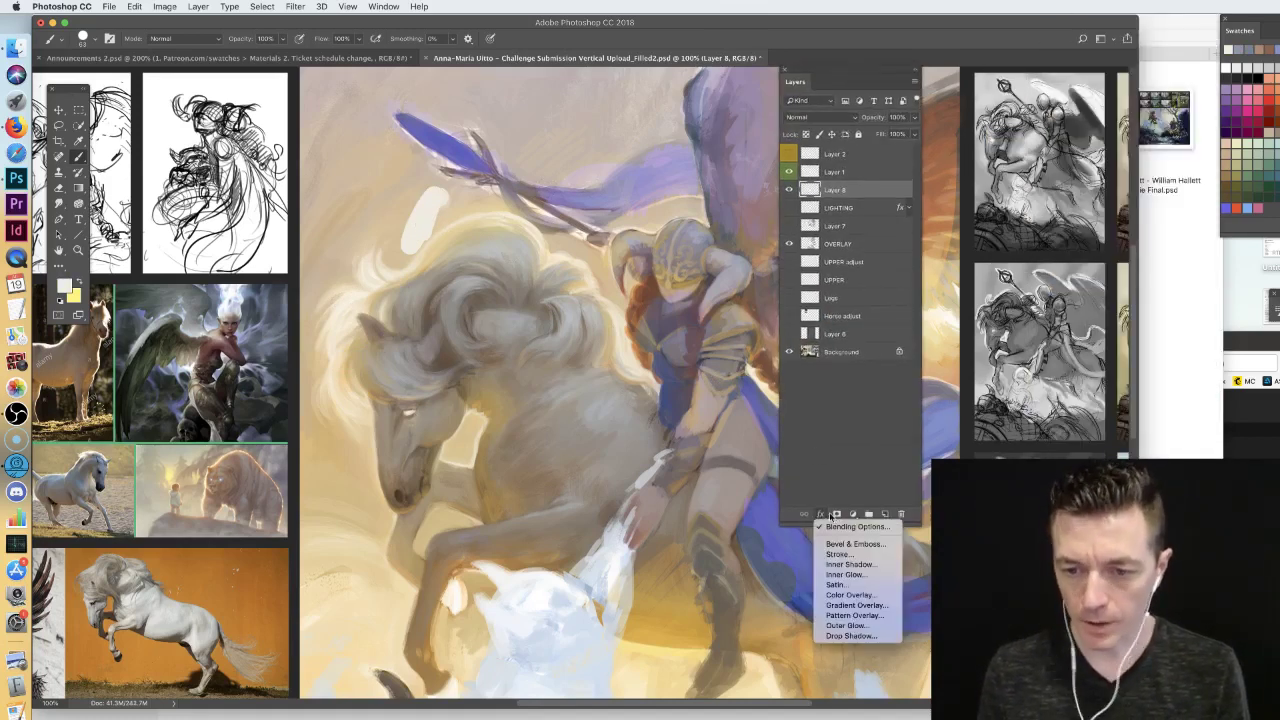
left_click(853, 633)
left_click_drag(1024, 408, 496, 128)
left_click(514, 159)
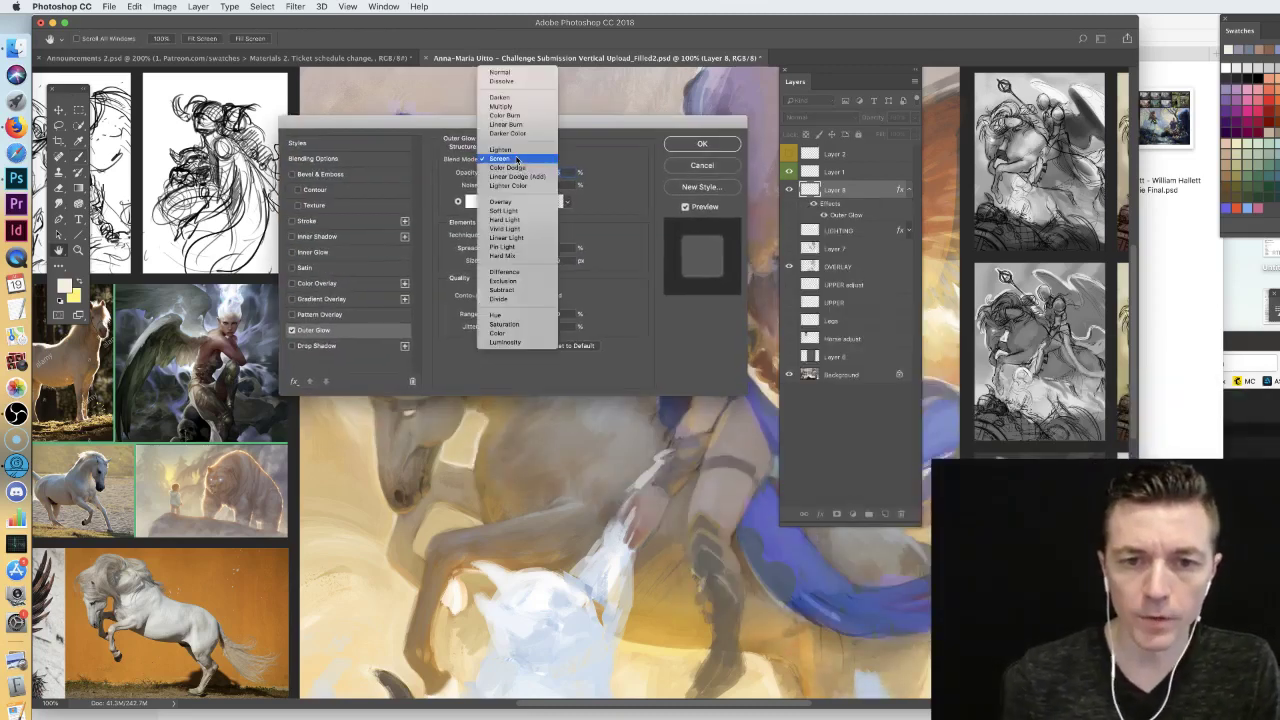
left_click(520, 182)
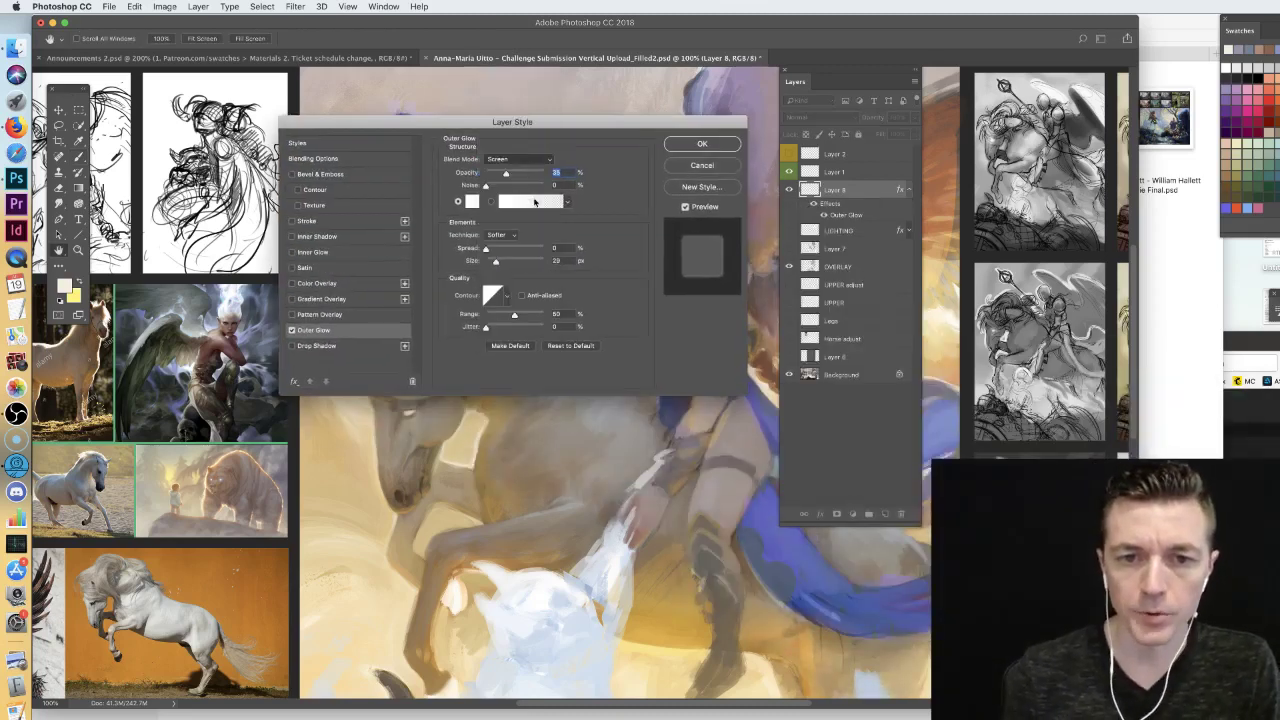
- Set the Outer Glow color to burnt orange a0410d, raise its opacity to about 75%, and apply the effect
left_click(475, 201)
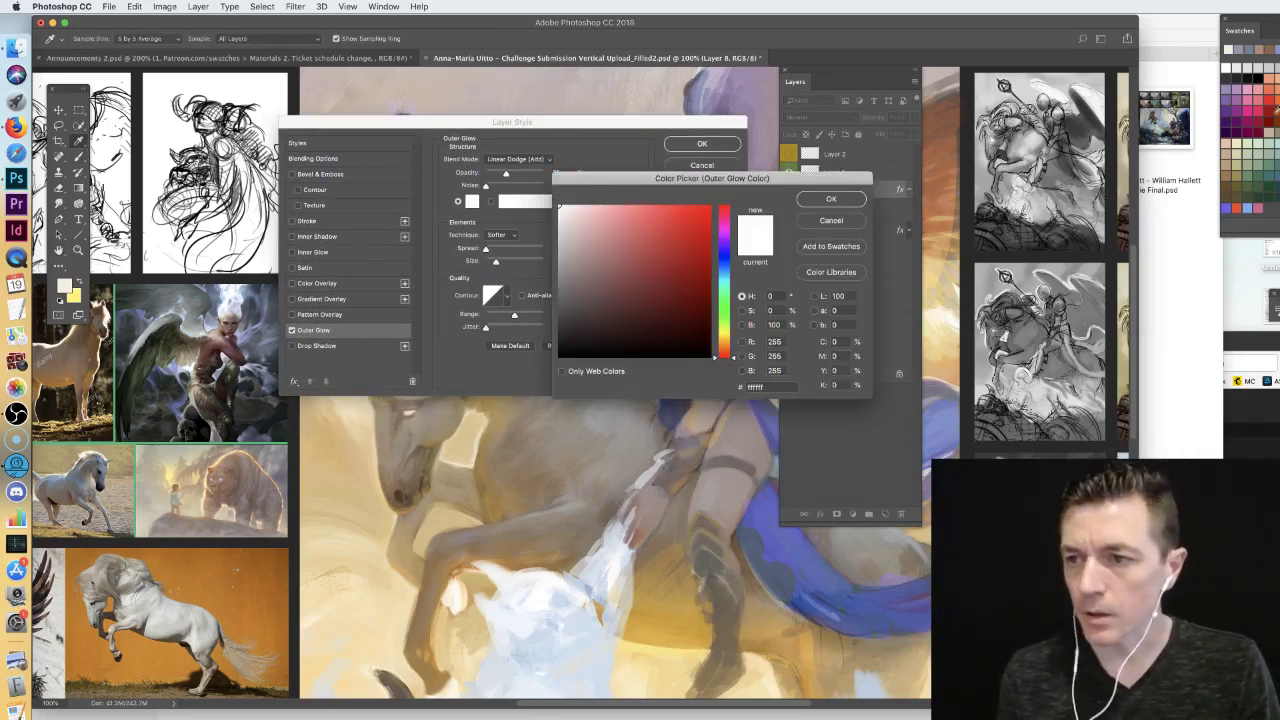
left_click(1273, 113)
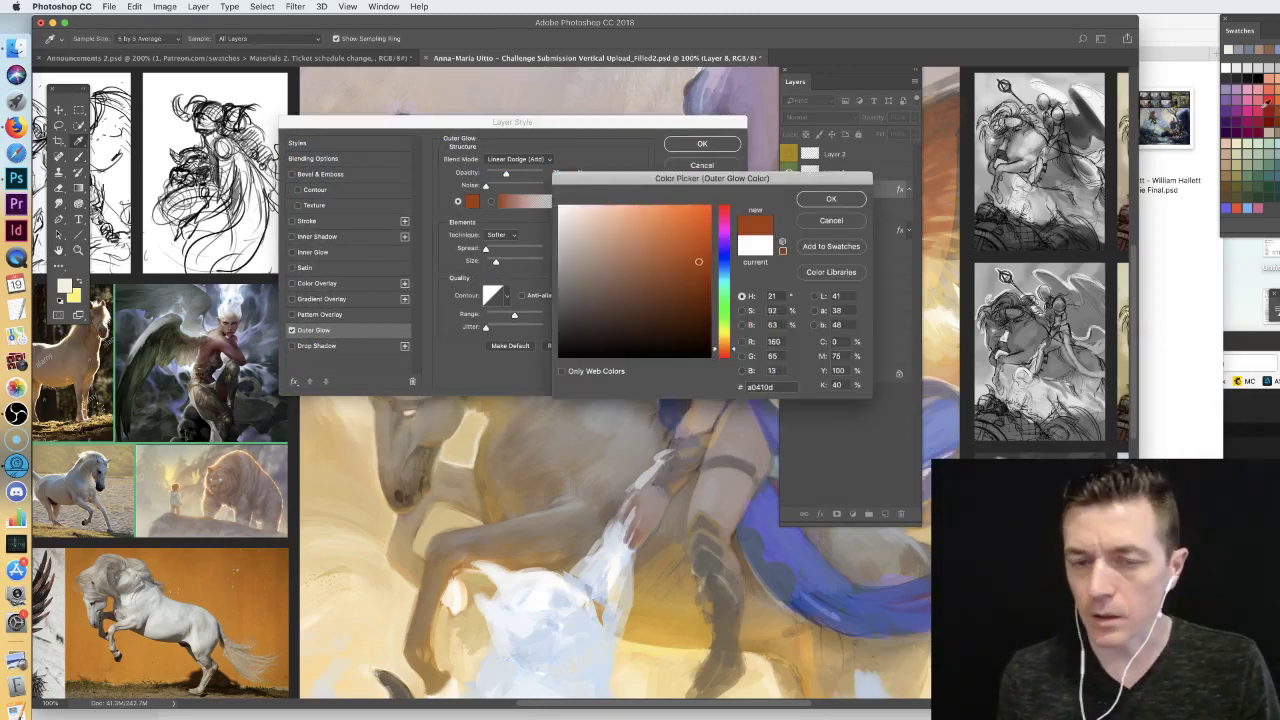
left_click(831, 199)
left_click_drag(518, 175, 805, 109)
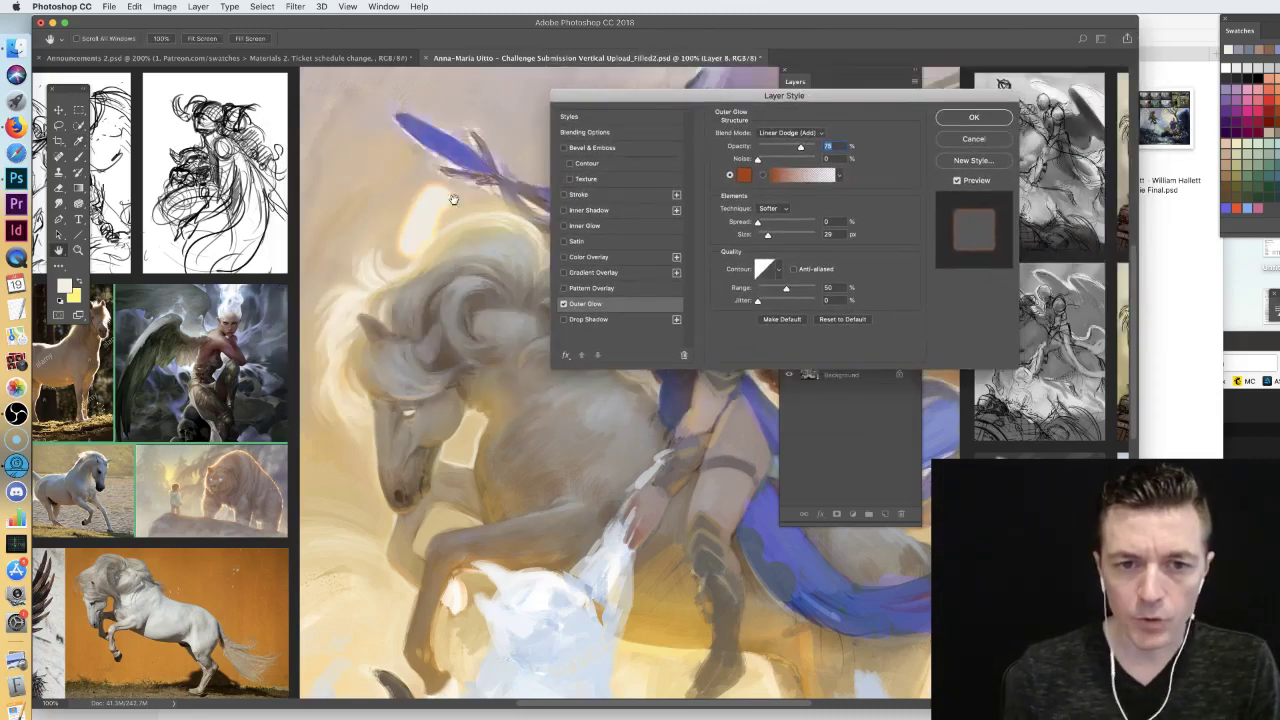
left_click_drag(647, 99, 553, 108)
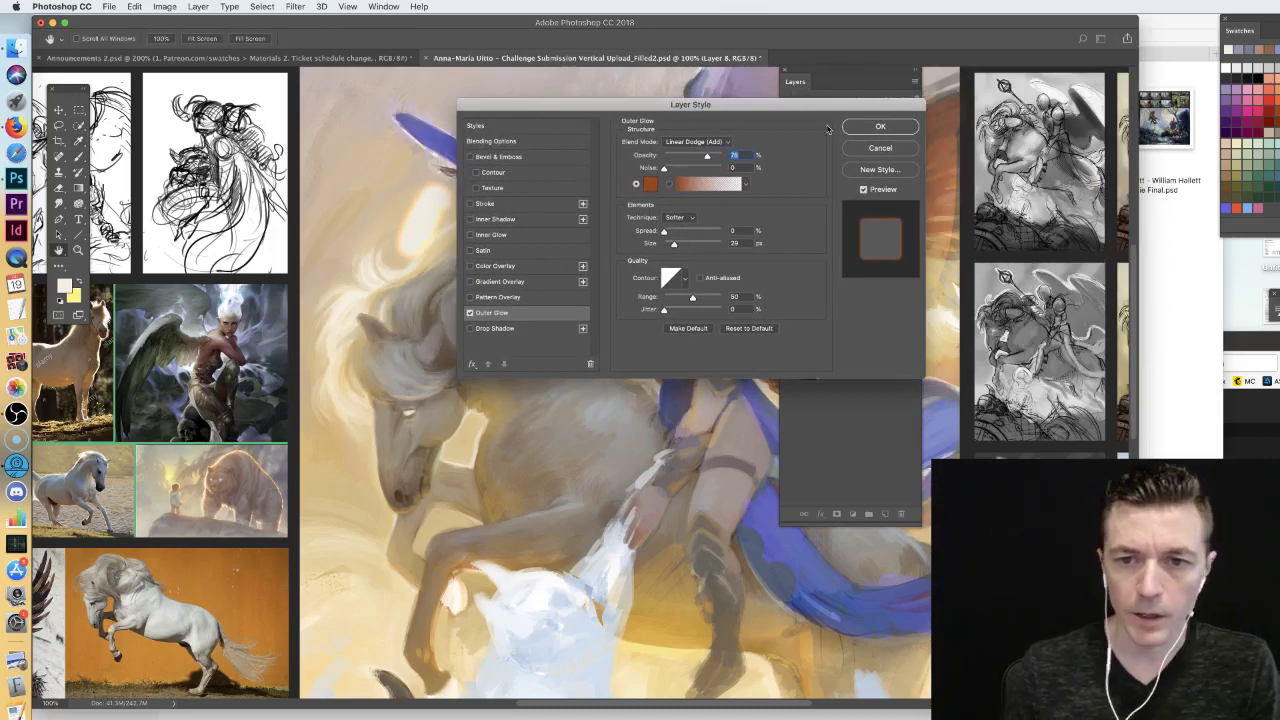
left_click(858, 129)
- Toggle Layer 8's Outer Glow effect to compare the stroke with and without it, leaving it off
left_click(824, 215)
left_click(824, 215)
left_click(824, 215)
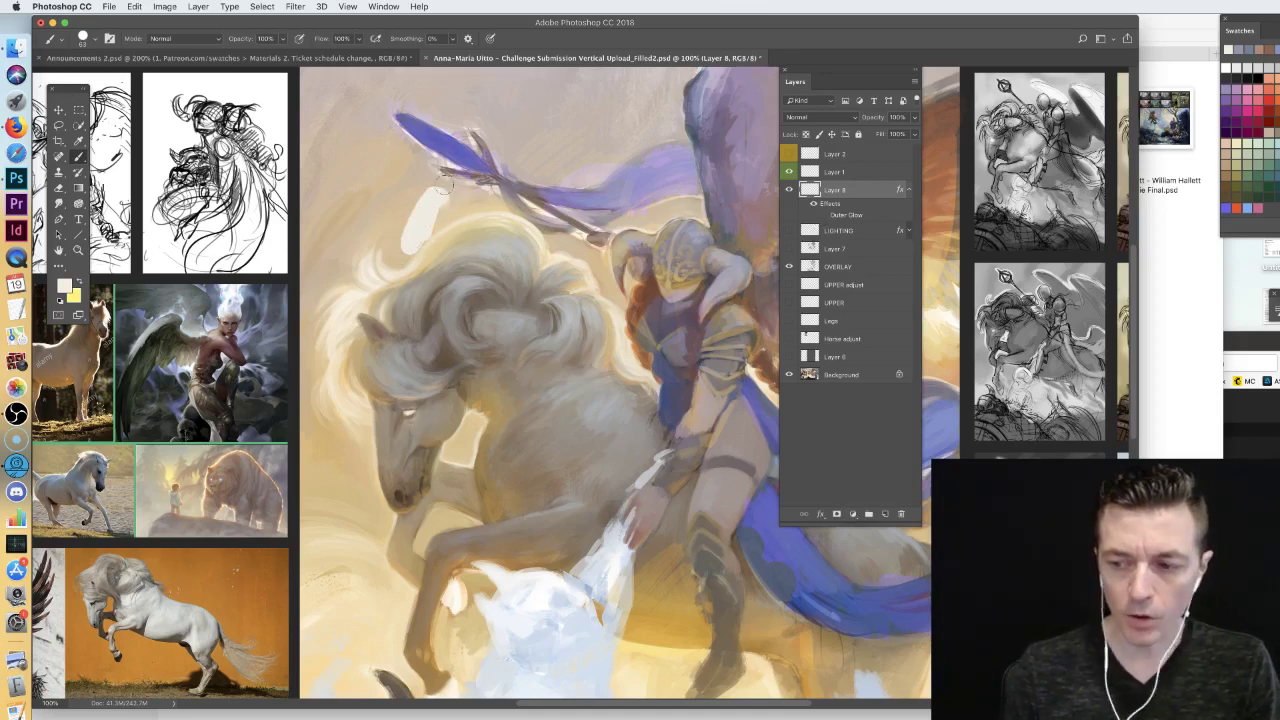
- Turn Layer 8's Outer Glow effect back on and move the Layers panel clear of the painting
left_click(824, 215)
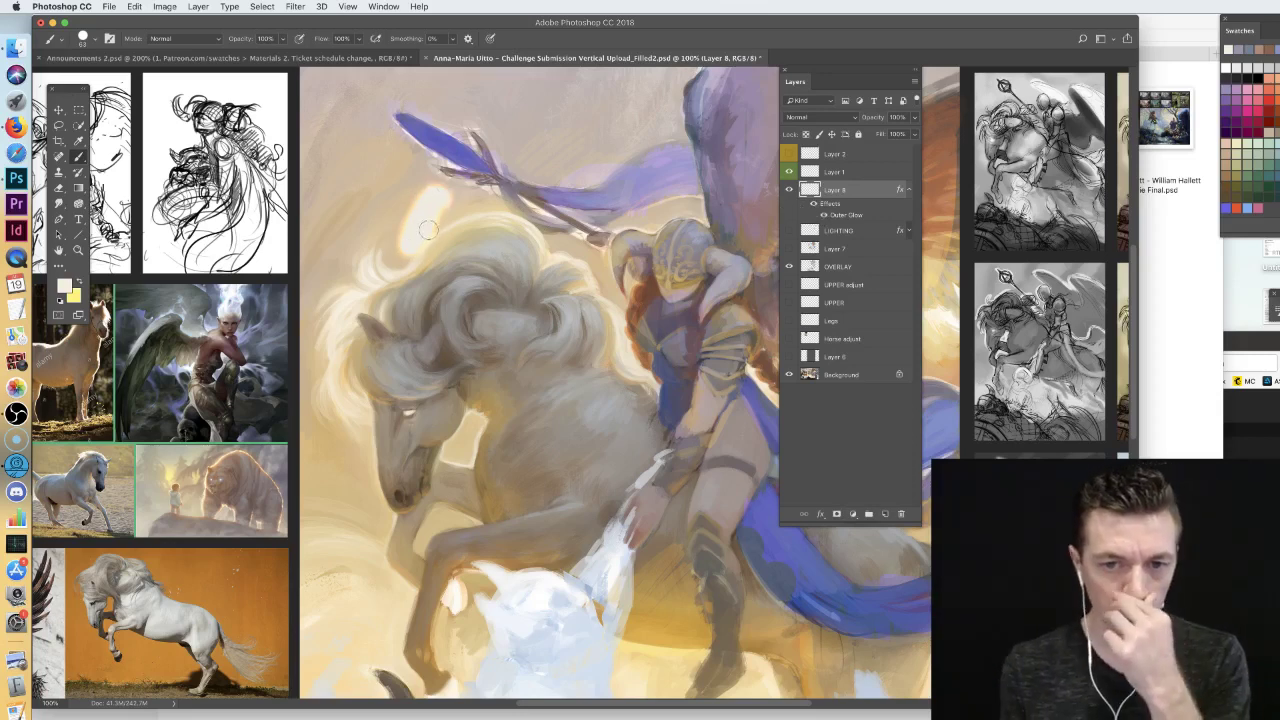
left_click_drag(896, 69, 1219, 42)
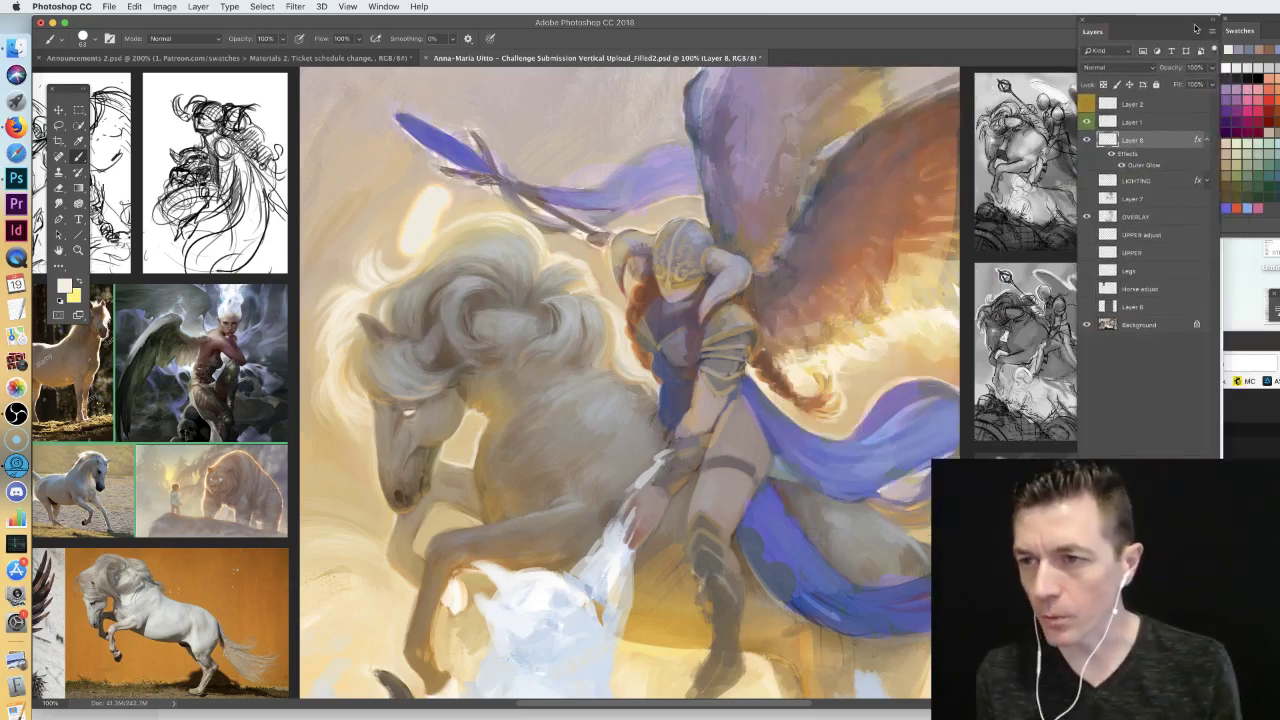
- Erase the test stroke above the horse's mane and set Layer 8's blend mode to Linear Dodge (Add)
key("e")
mouse_move(460, 228)
left_mouse_down()
mouse_move(394, 250)
mouse_move(465, 190)
mouse_move(425, 185)
left_mouse_up()
key("b")
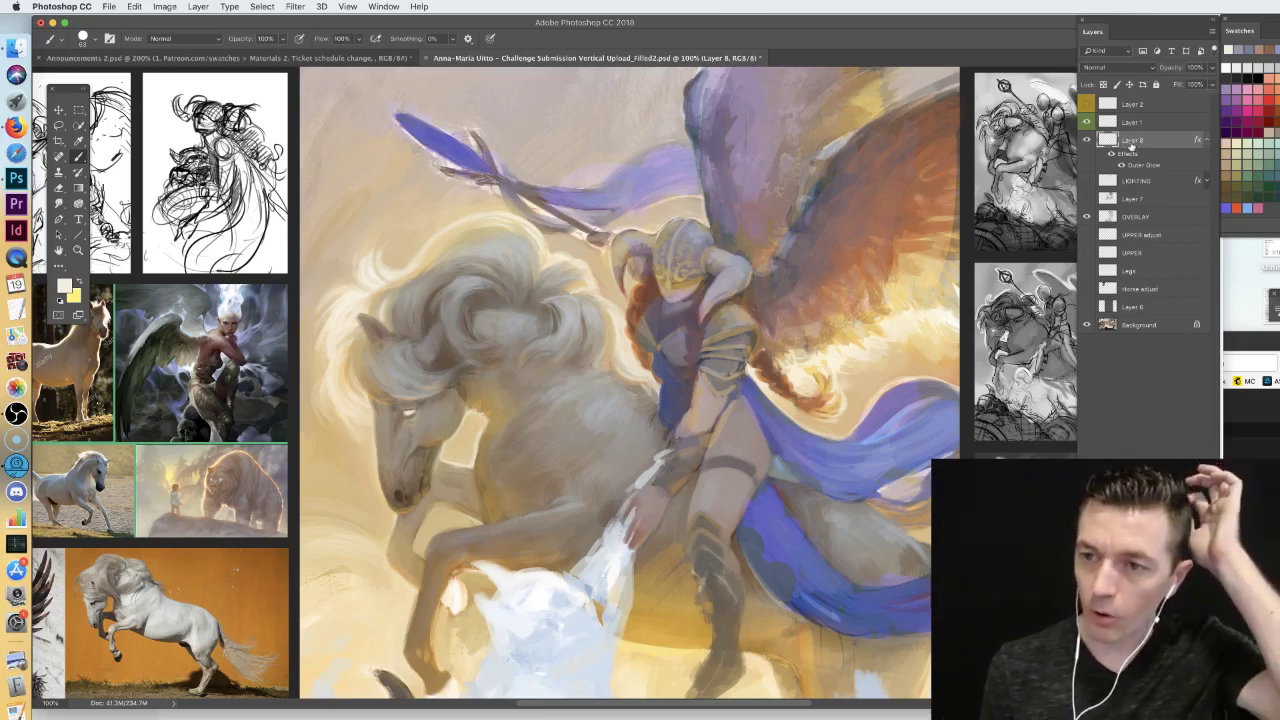
left_click(1094, 67)
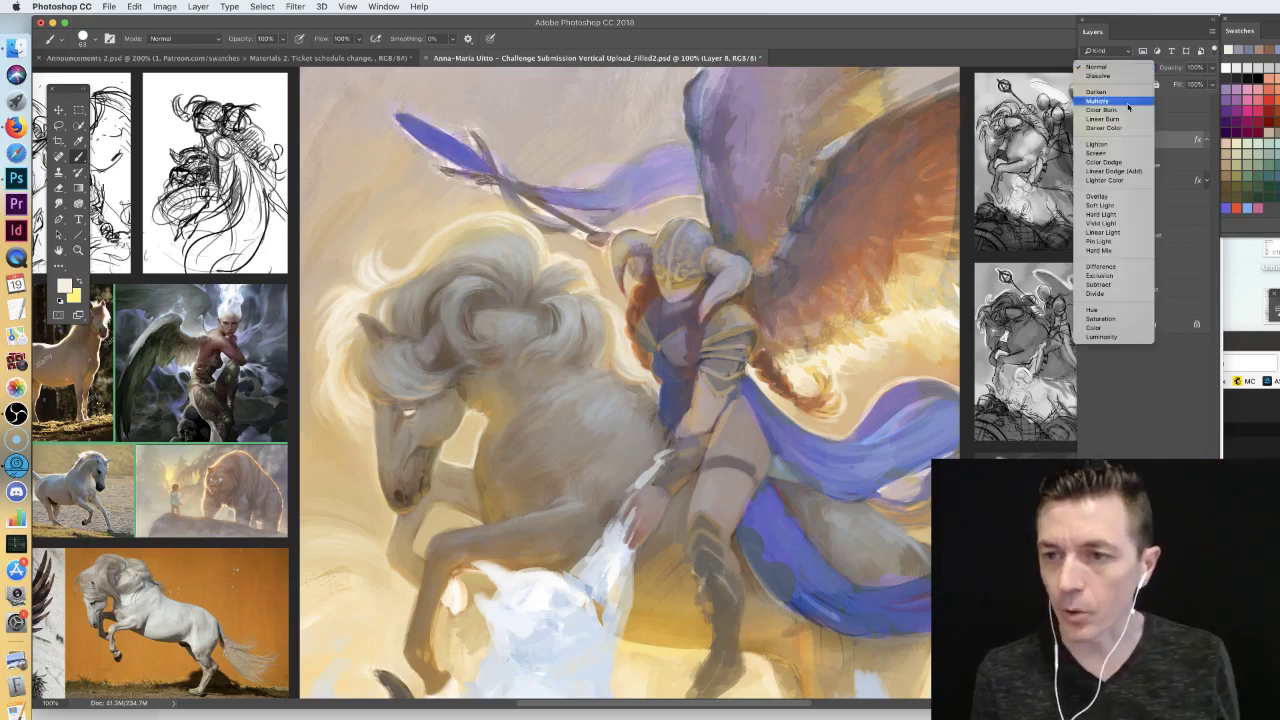
left_click(1137, 171)
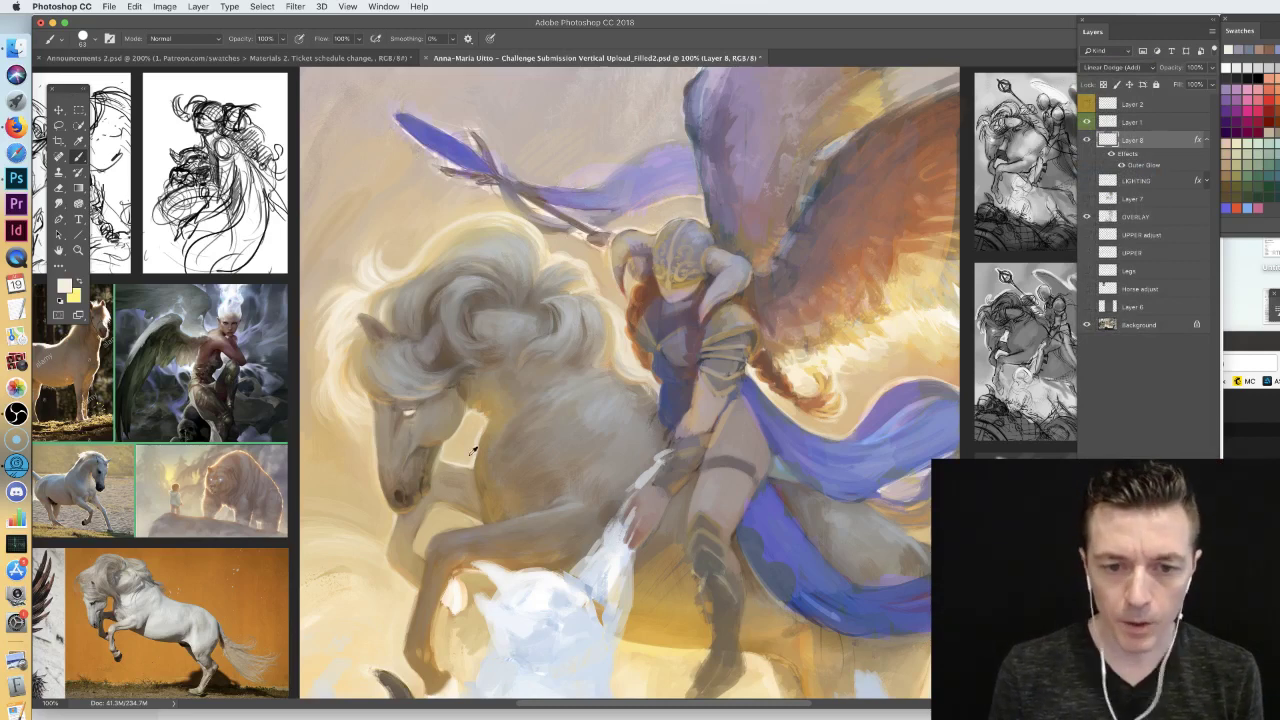
- Paint glowing tan rim-light strokes along the upper leading edges of both wings with a 17 px Hard Round brush
right_click(518, 366)
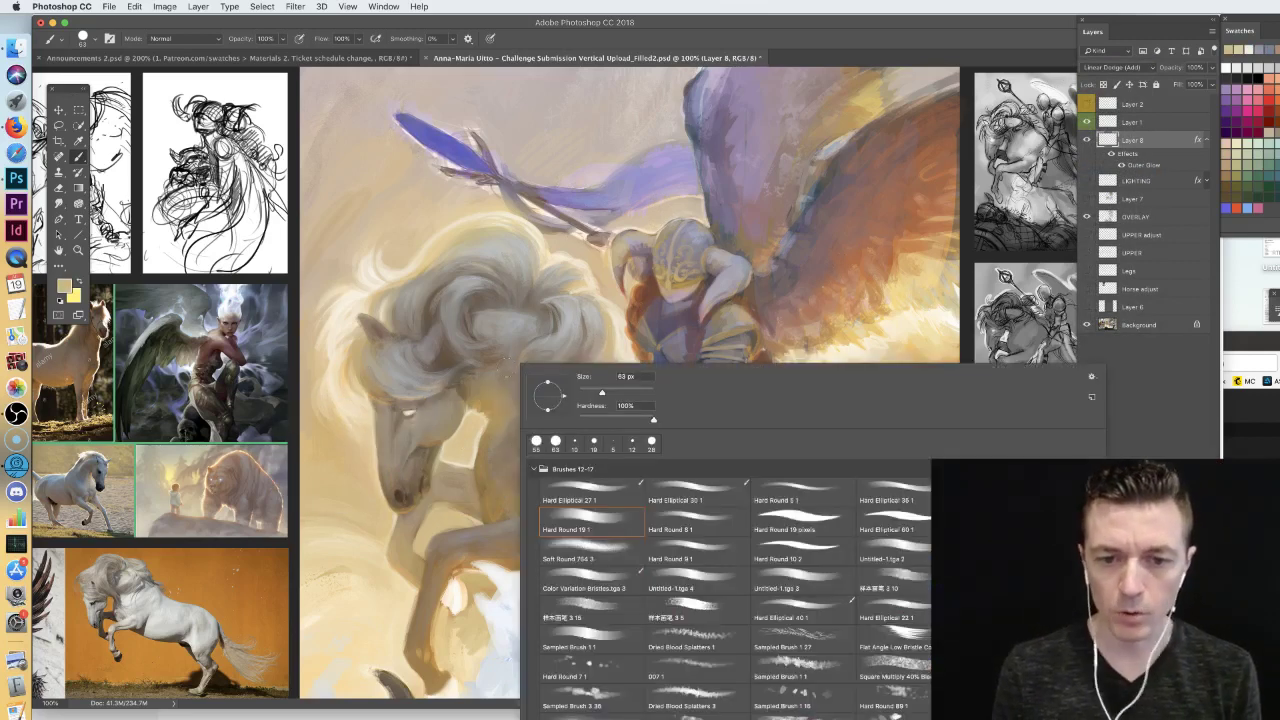
left_click(584, 391)
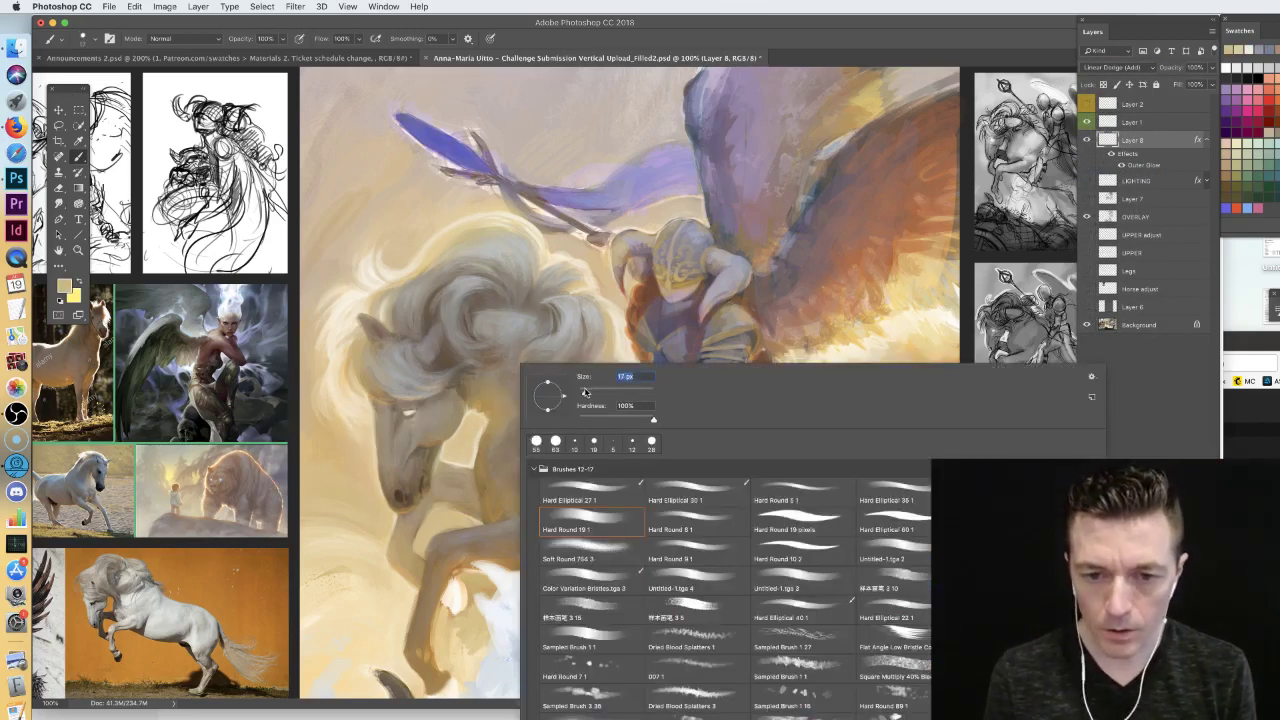
key("Return")
left_click_drag(678, 95, 710, 228)
left_click_drag(756, 140, 722, 217)
mouse_move(662, 142)
left_mouse_down()
mouse_move(652, 172)
mouse_move(674, 274)
mouse_move(660, 258)
mouse_move(678, 306)
left_mouse_up()
left_click_drag(780, 230, 736, 350)
left_click_drag(780, 236, 870, 176)
left_click_drag(816, 209, 843, 192)
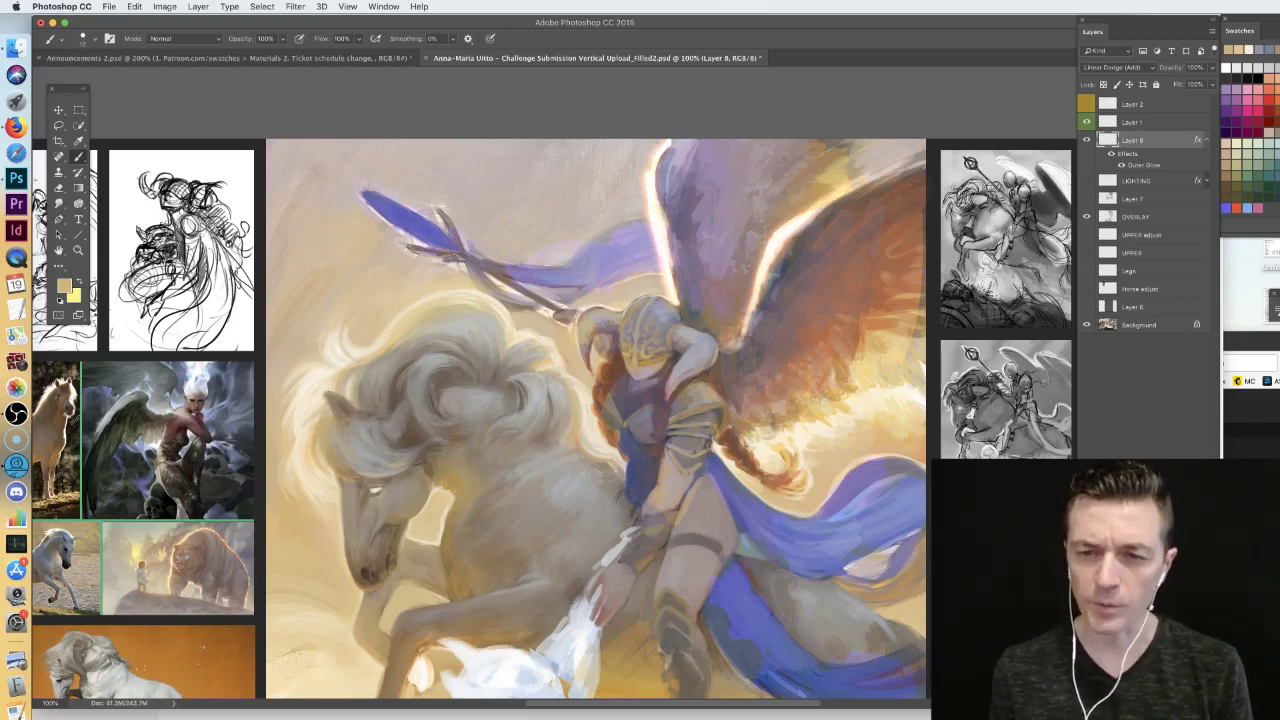
- Paint glowing rim light around the rider's helmet and its far horn, reducing the brush to 7 px
left_click_drag(684, 288, 720, 218)
right_click(720, 218)
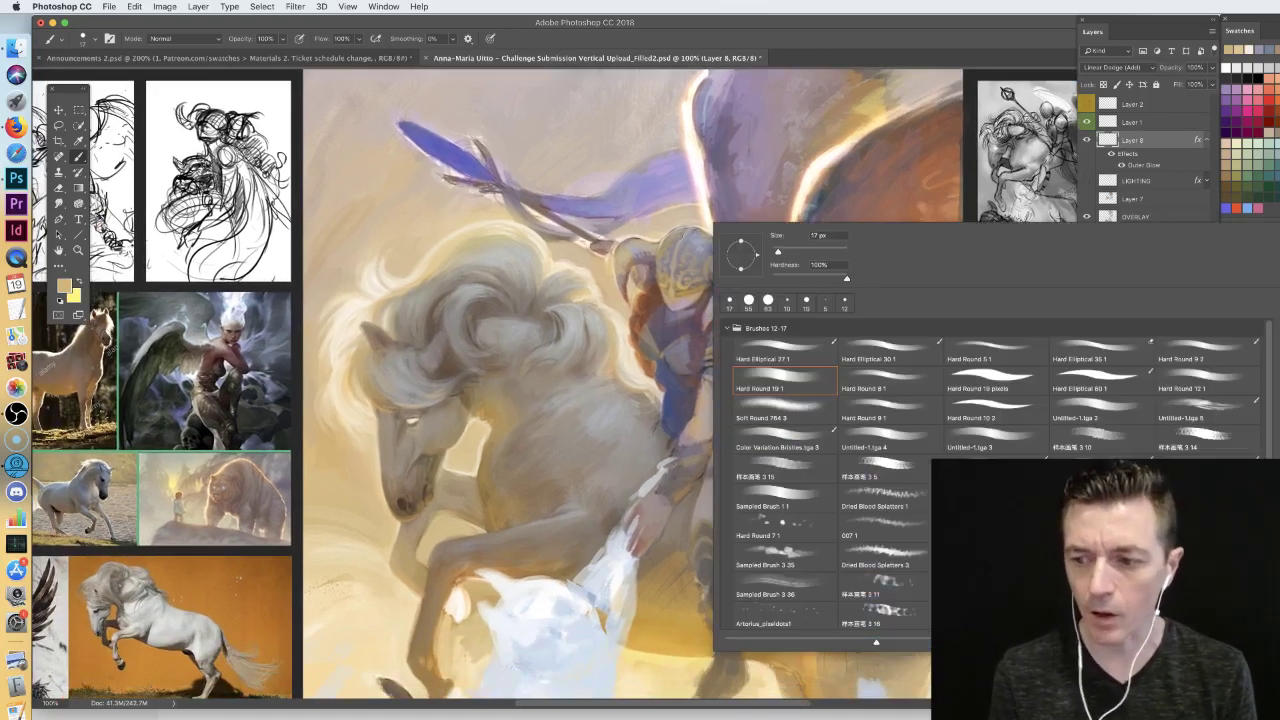
key("Escape")
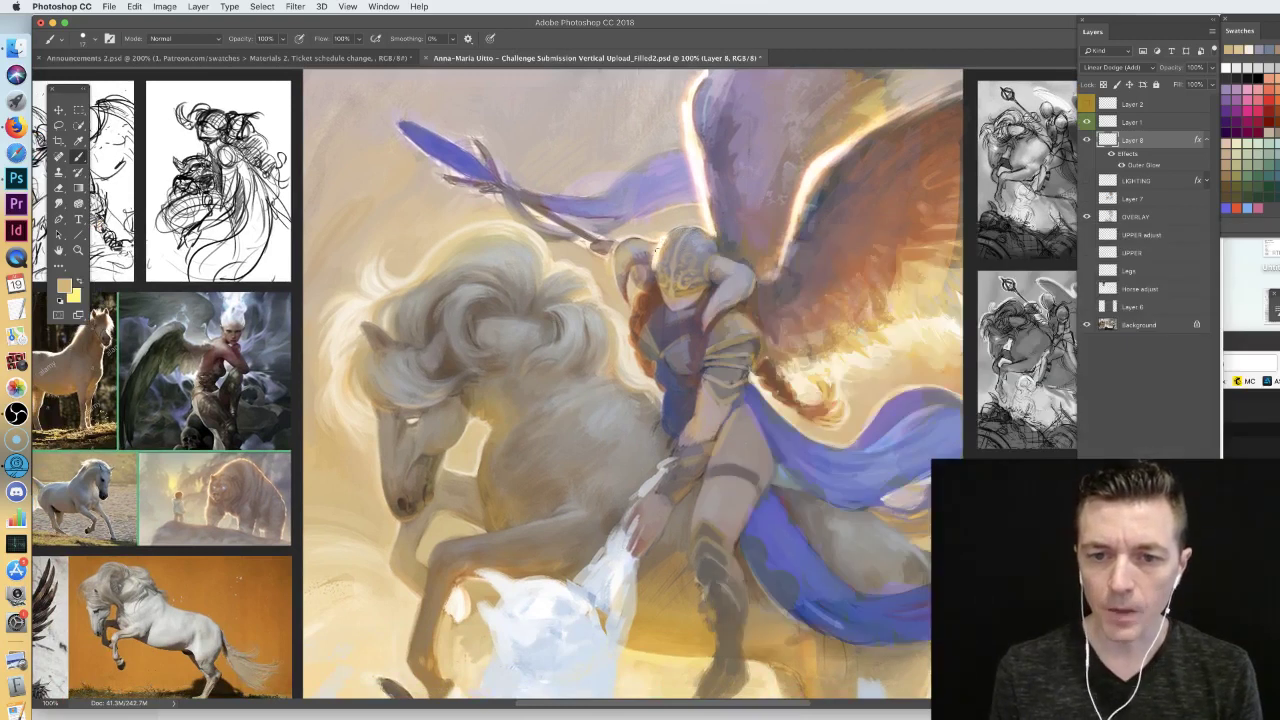
left_click_drag(656, 284, 657, 267)
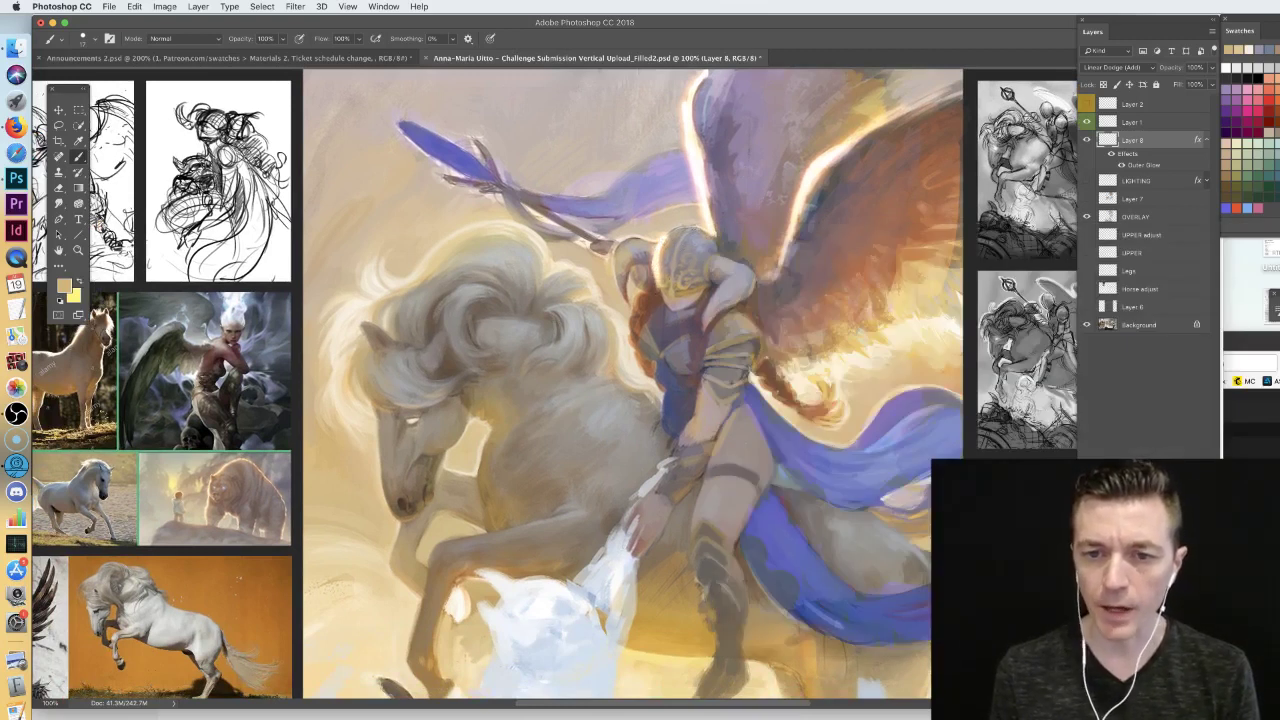
right_click(773, 241)
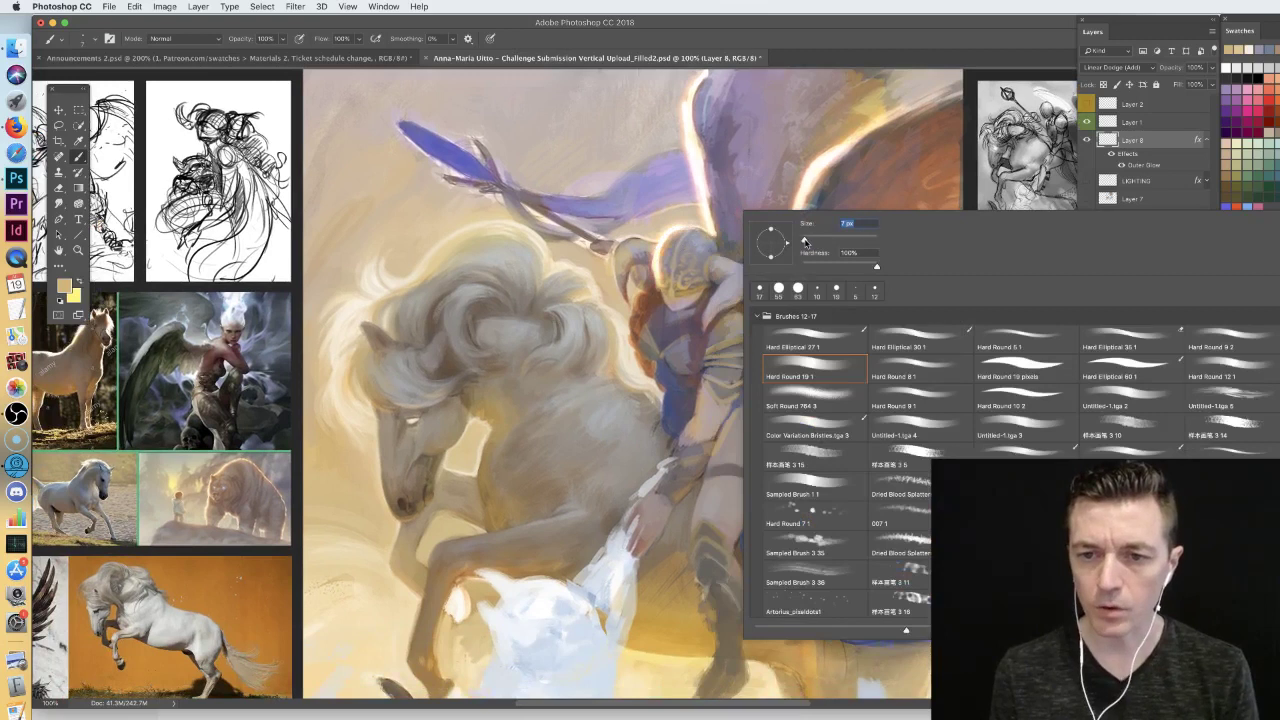
key("Return")
mouse_move(628, 236)
left_mouse_down()
mouse_move(612, 270)
mouse_move(623, 296)
left_mouse_up()
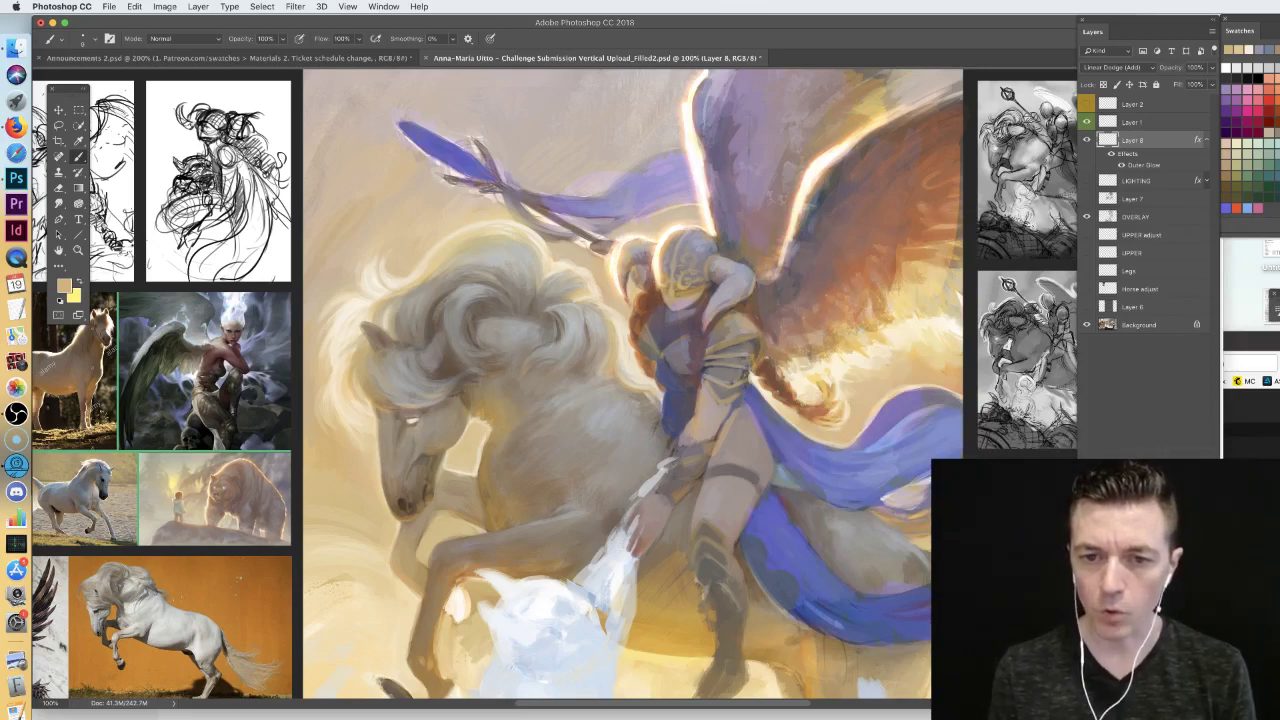
- Undo the last stroke and paint thin glowing rim light along the rider's hair and the front of her torso
key("super+z")
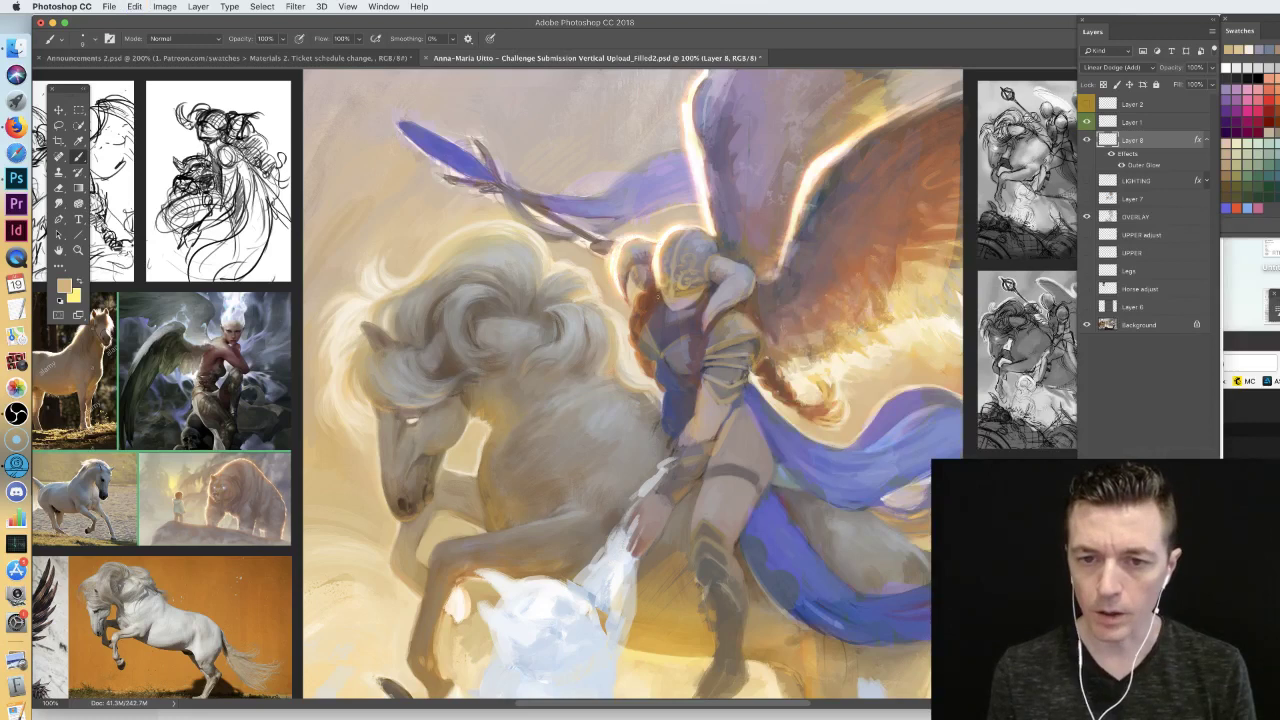
left_click_drag(646, 314, 637, 340)
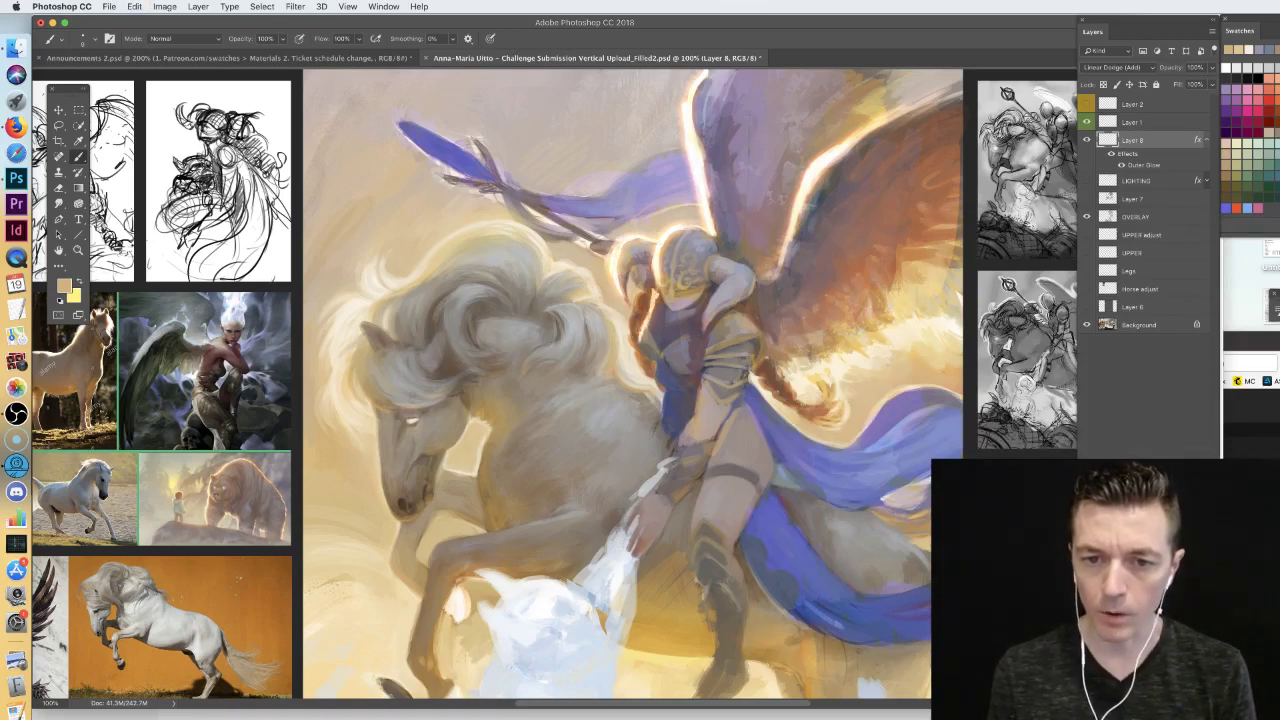
left_click_drag(660, 395, 680, 422)
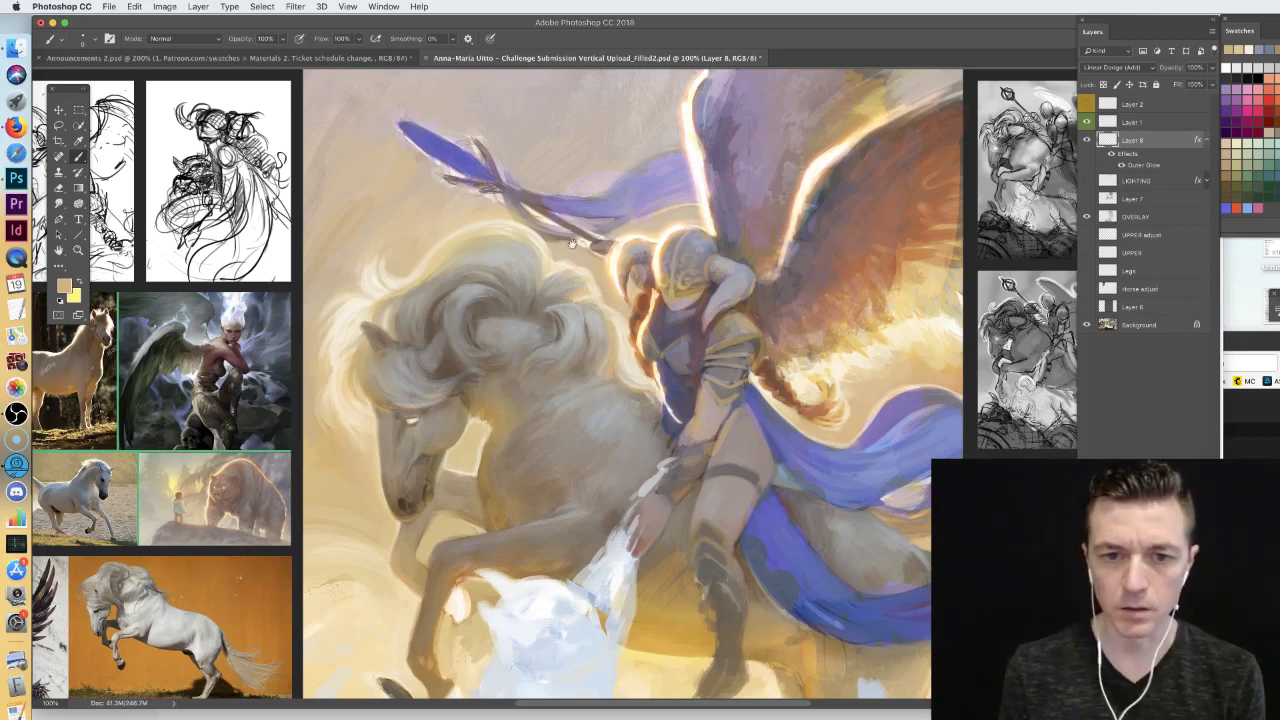
- Paint glowing rim light along the horse's chest beside the gap under its jaw, undoing the last stroke
left_click_drag(572, 244, 629, 234)
mouse_move(536, 492)
left_mouse_down()
mouse_move(543, 430)
mouse_move(536, 460)
left_mouse_up()
key("super+z")
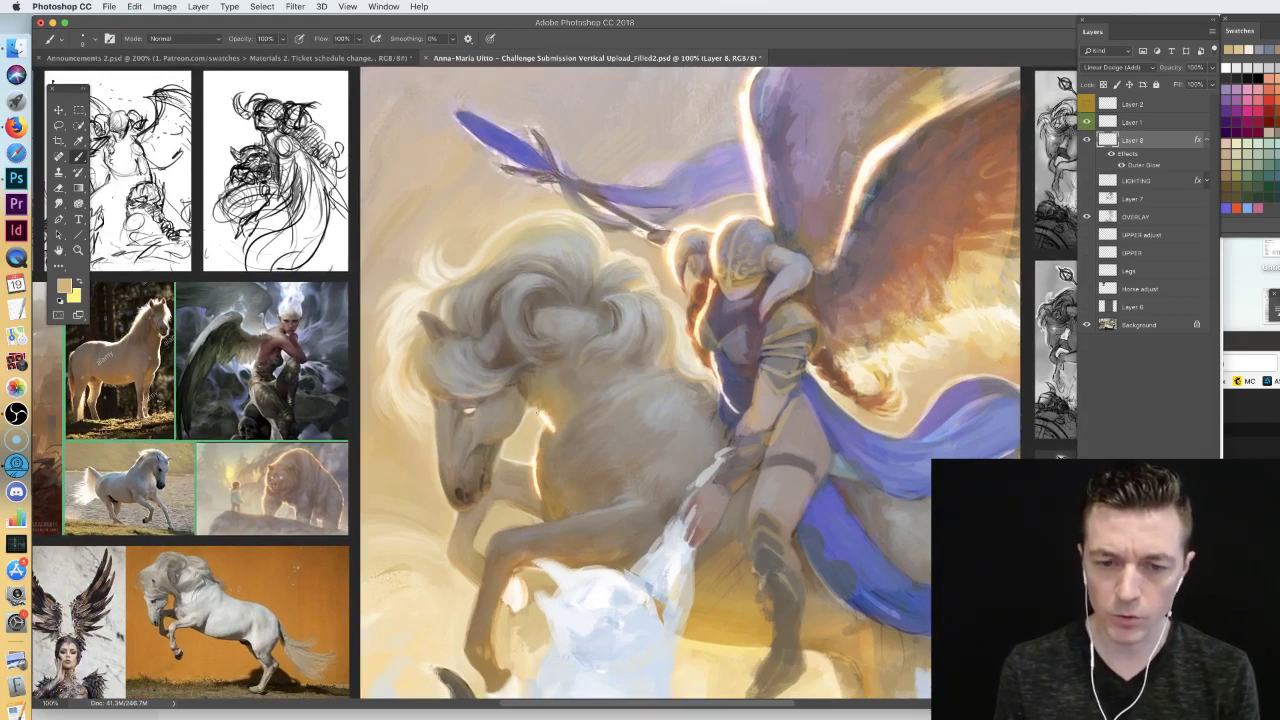
- Hide and show Layer 8 to compare the painting with and without the glowing rim light
left_click_drag(549, 428, 593, 320)
left_click(1087, 139)
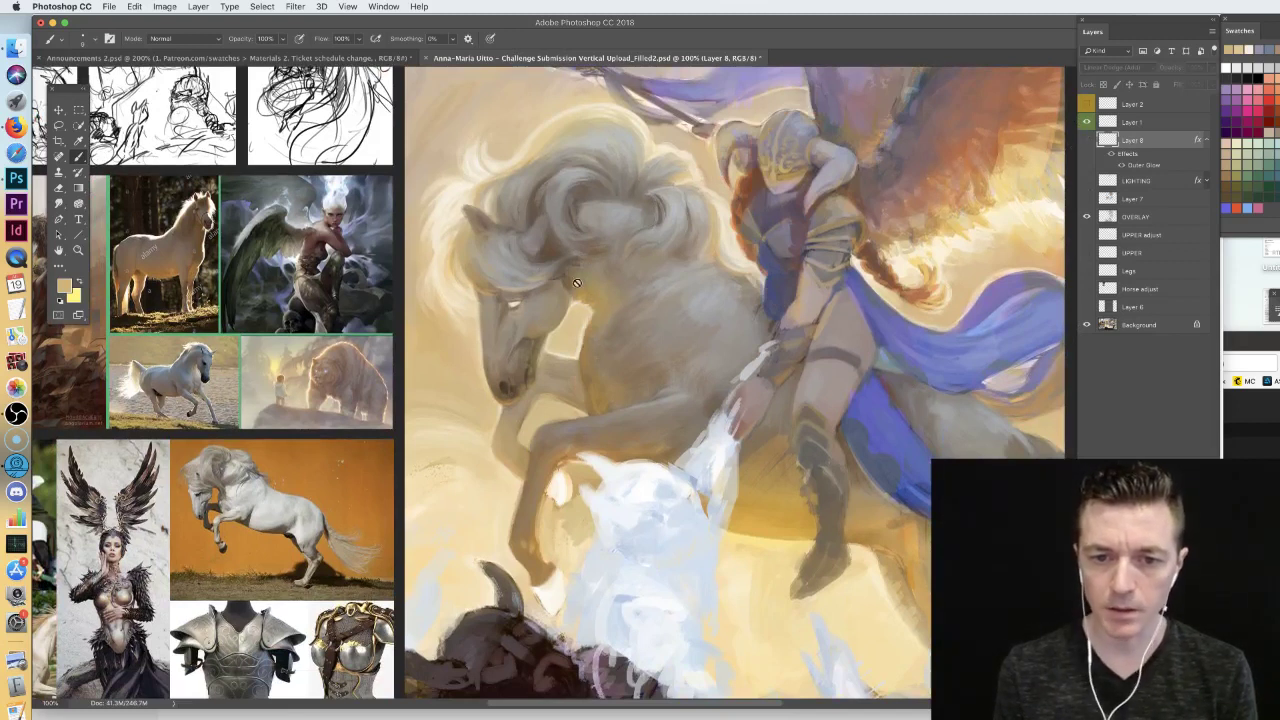
left_click(1087, 139)
- Examine the rim light on the backlit white horse reference photo at 400% view, keeping Layer 8 active
left_click_drag(407, 288, 695, 271)
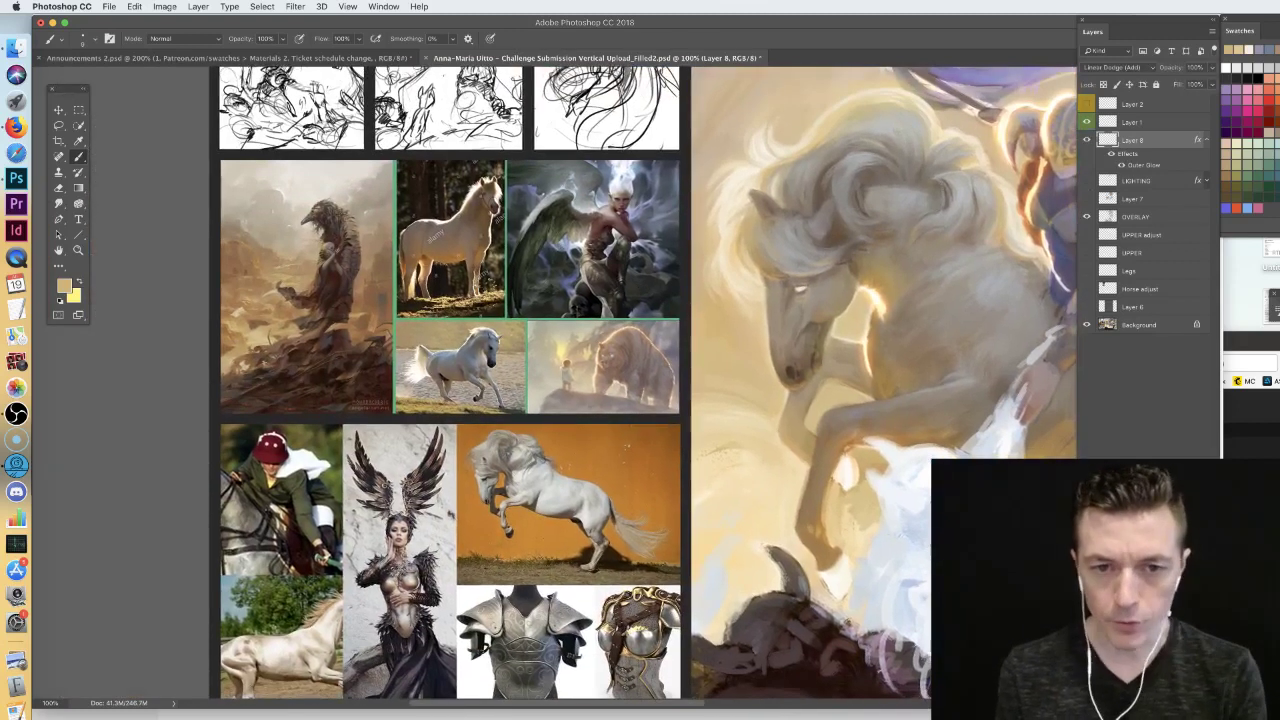
key("super+plus")
key("super+plus")
key("super+plus")
left_click_drag(420, 183, 777, 699)
left_click(1122, 122)
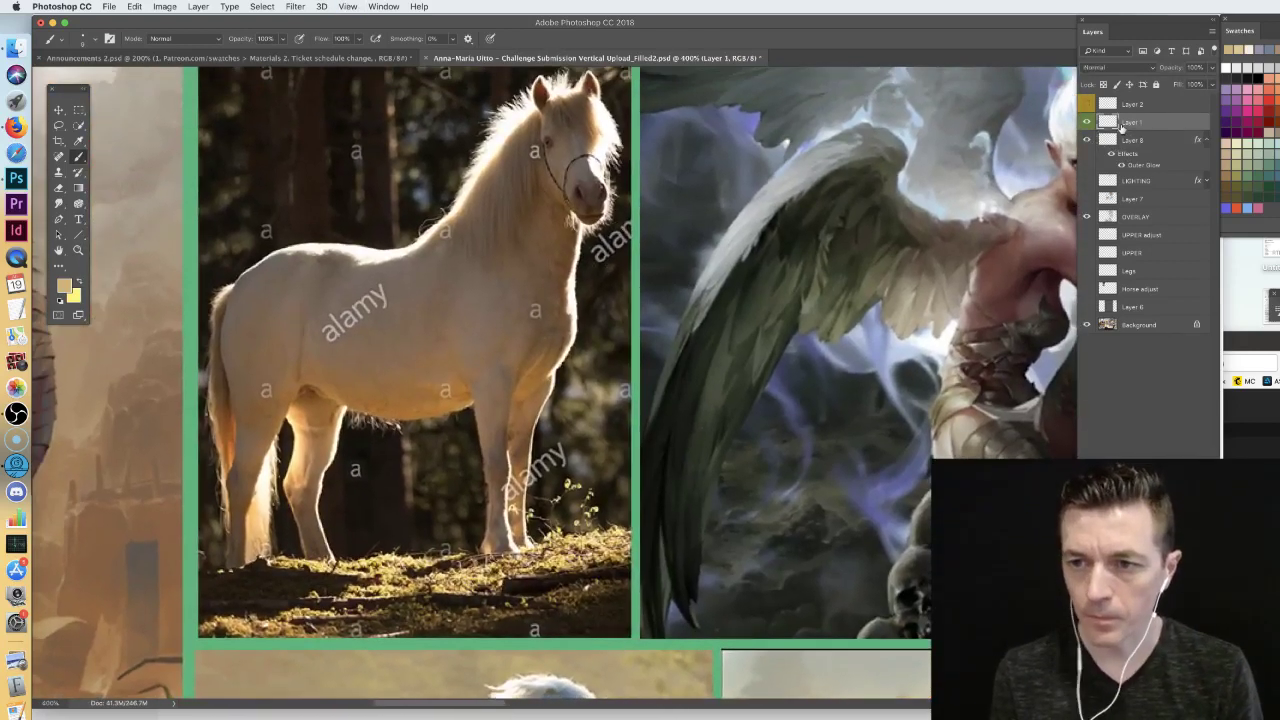
left_click(1124, 142)
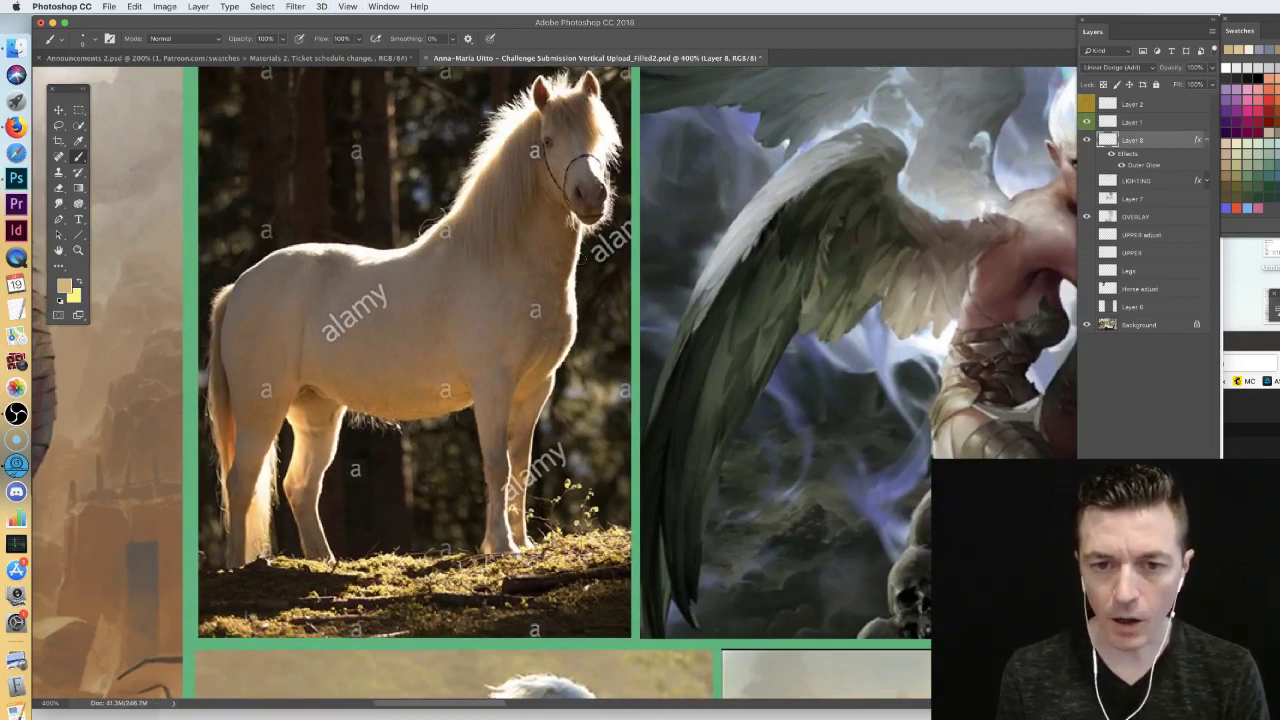
- Paint a glowing light streak down the neck and chest of the pale horse in the reference photo, undoing the stray mark
right_click(612, 274)
mouse_move(548, 220)
left_mouse_down()
mouse_move(531, 292)
mouse_move(530, 384)
left_mouse_up()
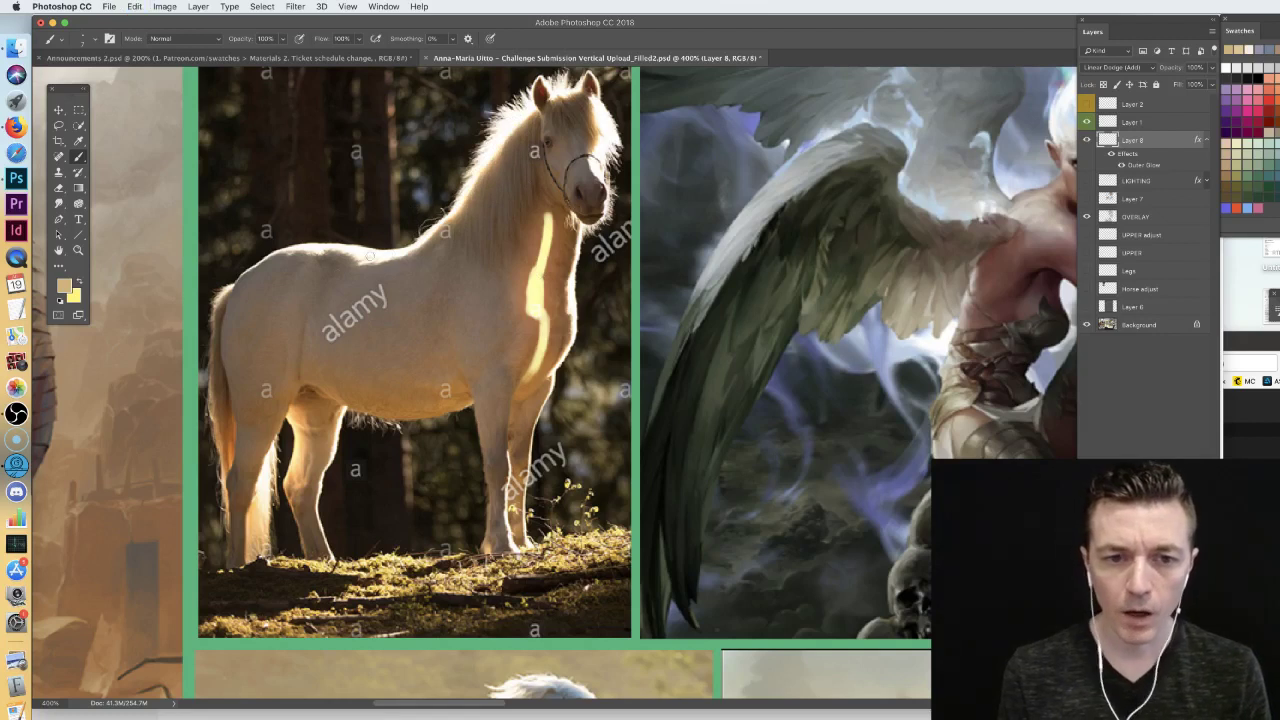
left_click_drag(854, 277, 821, 245)
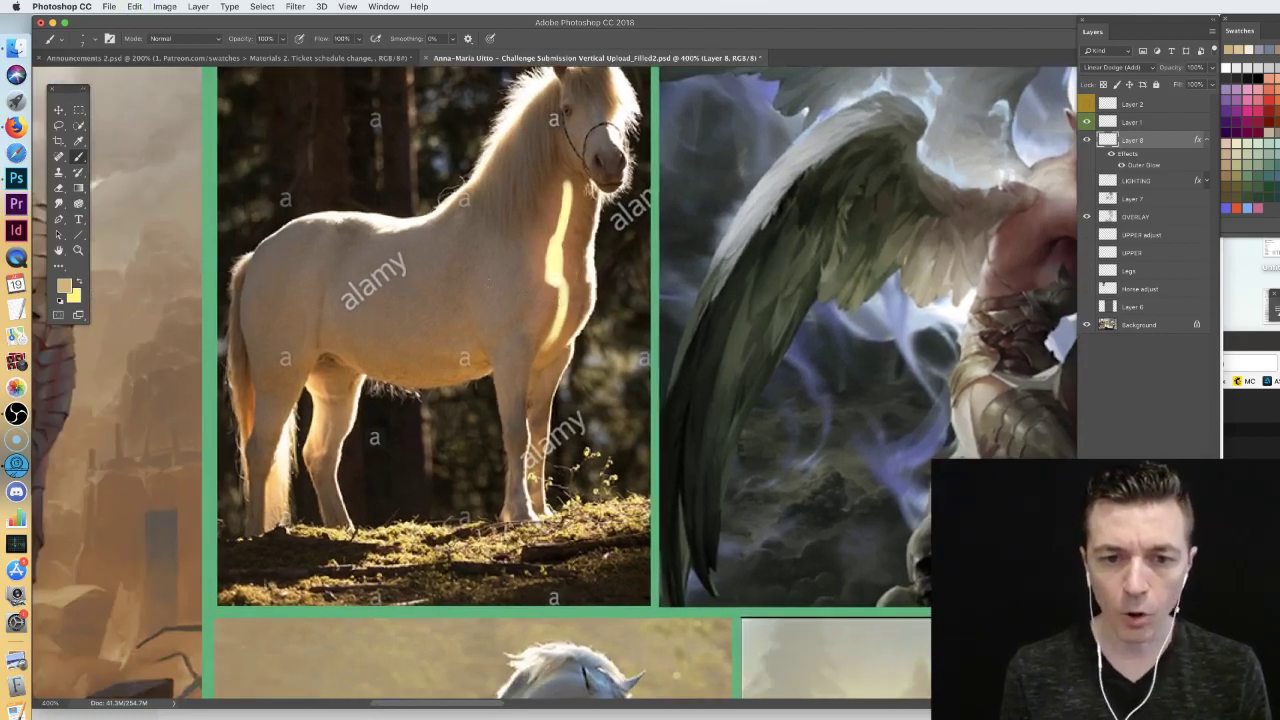
mouse_move(268, 247)
left_mouse_down()
mouse_move(308, 215)
mouse_move(318, 262)
mouse_move(268, 243)
left_mouse_up()
key("super+z")
key("ctrl+z")
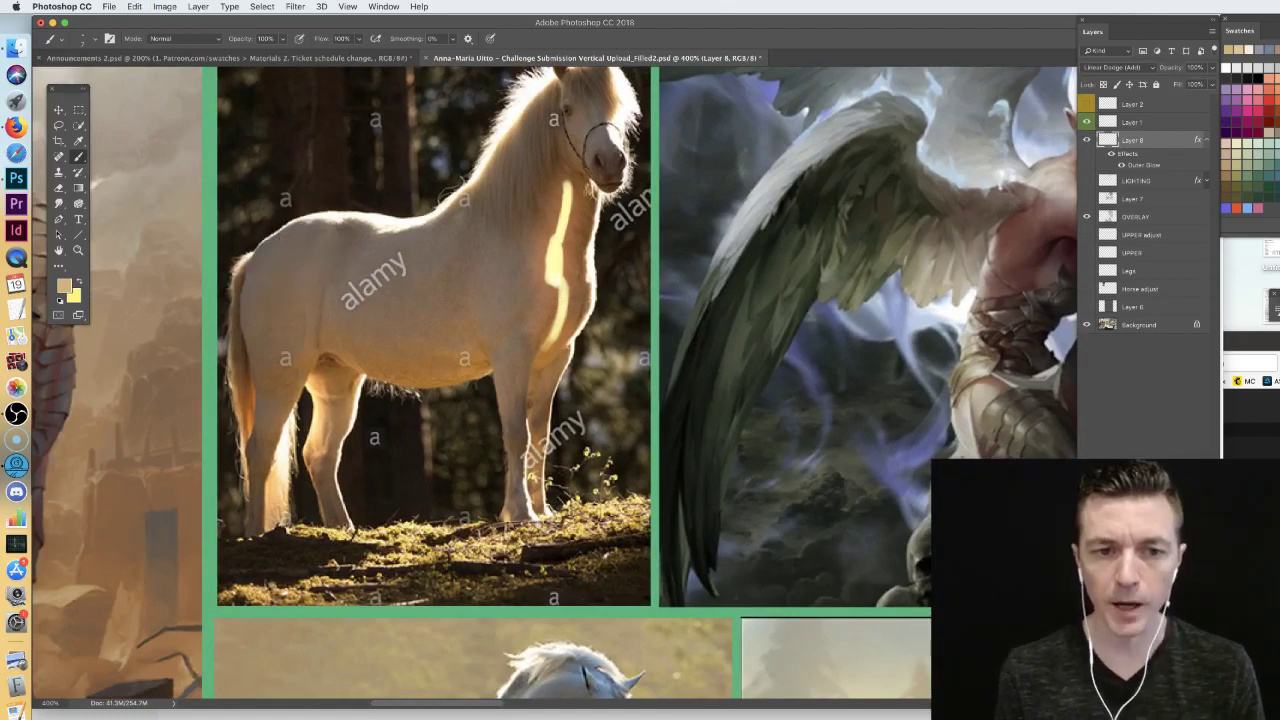
- Paint glowing rim light along the front edge of the painted horse's chest, behind its jaw, with a few short fur-like strokes
scroll(801, 362, "right", 5)
scroll(801, 362, "up", 1)
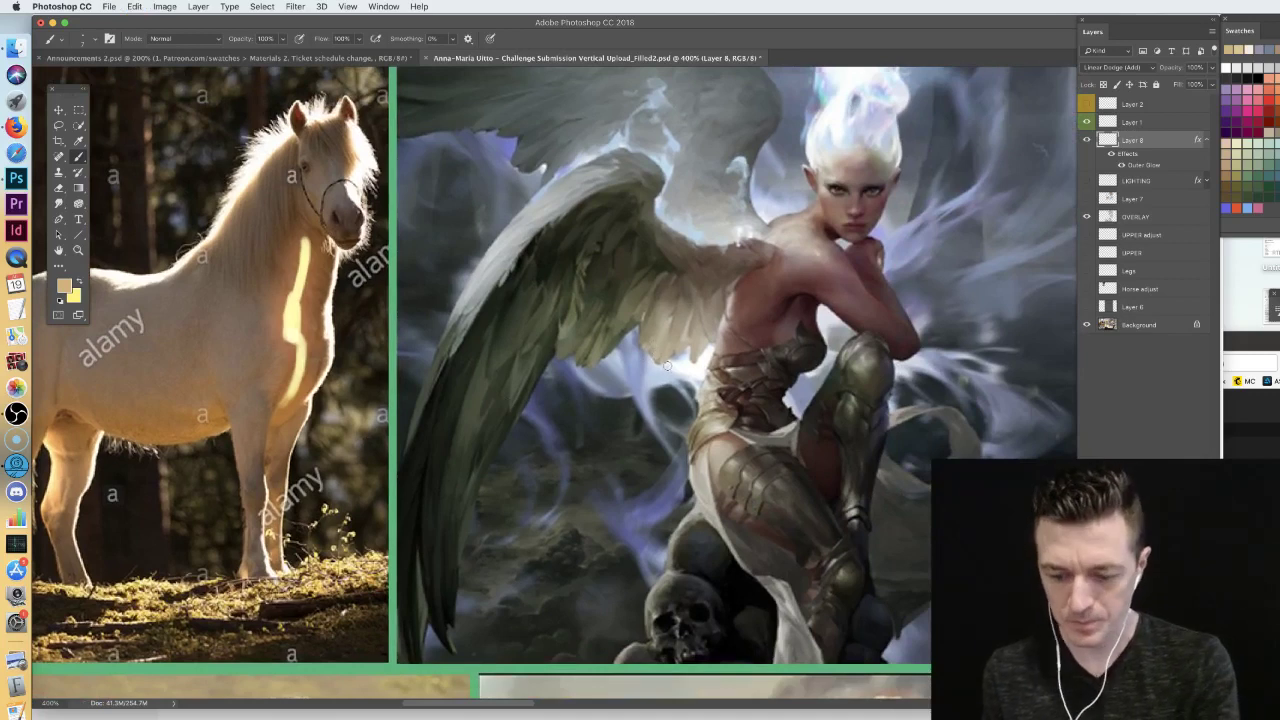
key("super+minus")
left_click_drag(663, 355, 452, 615)
mouse_move(1050, 215)
left_mouse_down()
mouse_move(787, 227)
mouse_move(569, 337)
mouse_move(548, 280)
left_mouse_up()
key("super+minus")
left_click_drag(681, 331, 675, 289)
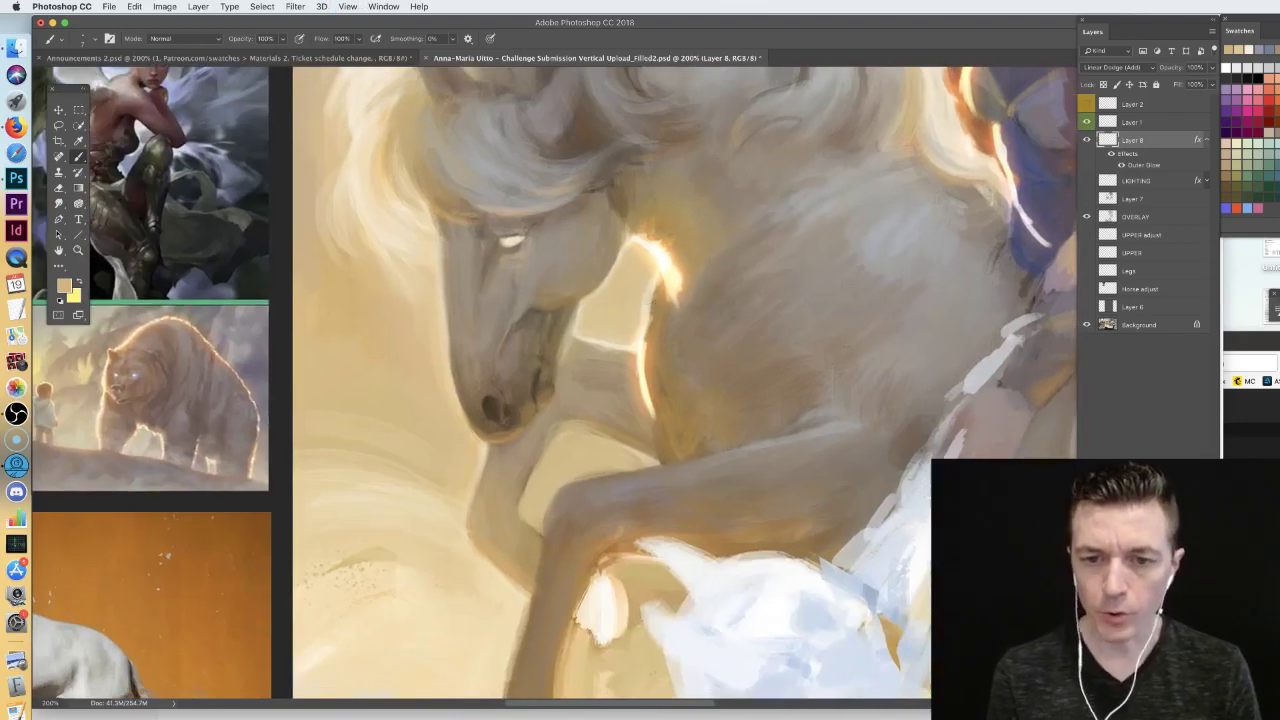
mouse_move(660, 279)
left_mouse_down()
mouse_move(638, 330)
mouse_move(664, 332)
left_mouse_up()
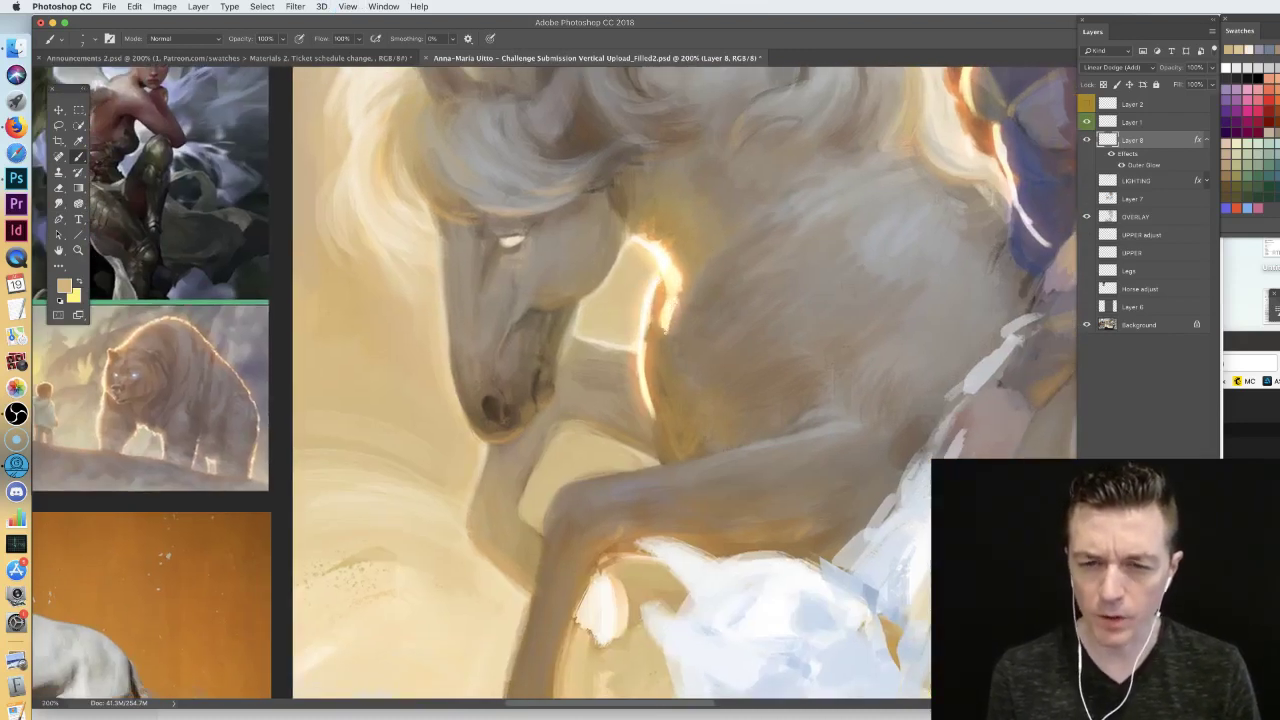
mouse_move(690, 285)
left_mouse_down()
mouse_move(660, 358)
mouse_move(658, 410)
left_mouse_up()
left_click_drag(658, 284, 650, 324)
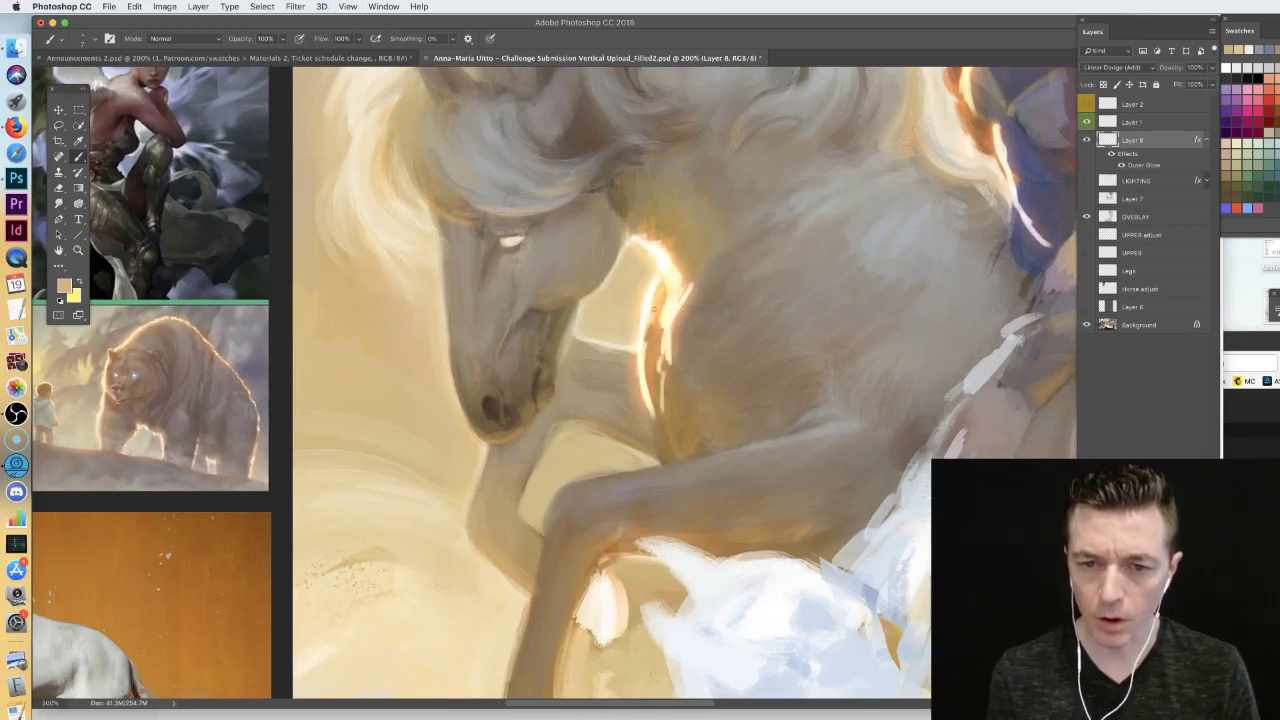
- Add glowing highlights to the upper edge of the horse's far foreleg and along the raised front leg
mouse_move(566, 340)
left_mouse_down()
mouse_move(615, 358)
mouse_move(568, 342)
left_mouse_up()
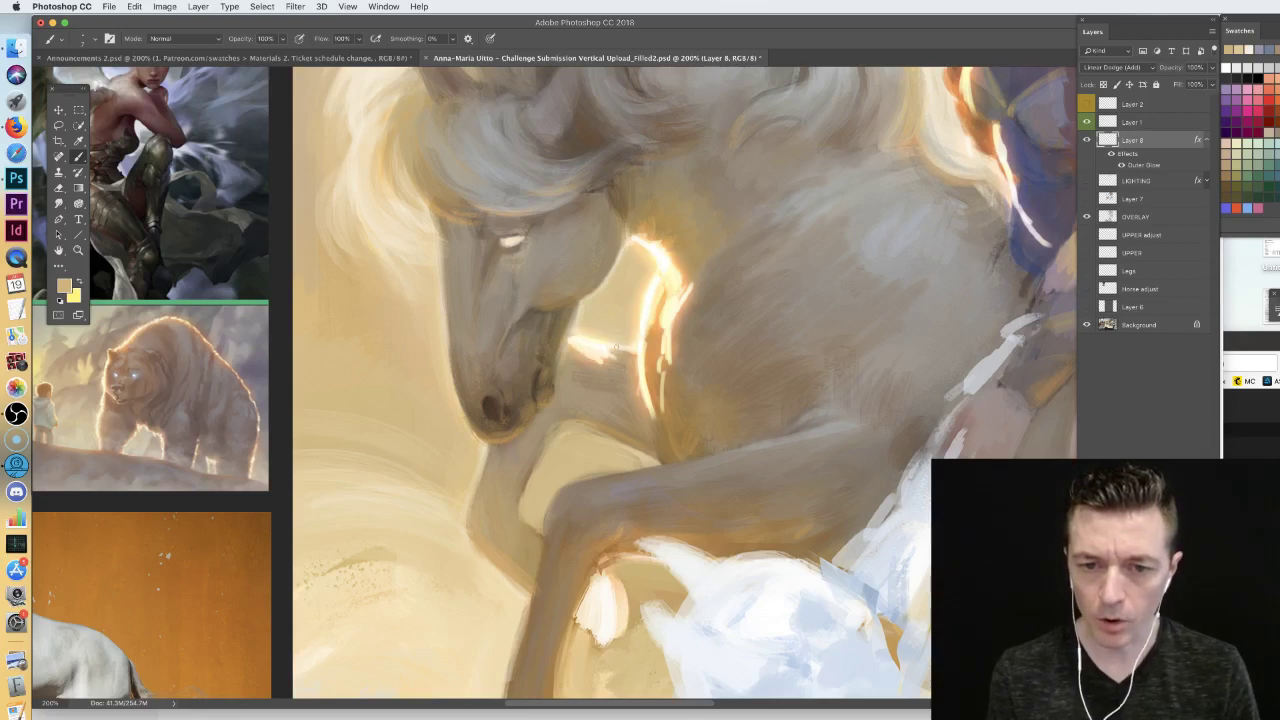
mouse_move(582, 360)
left_mouse_down()
mouse_move(563, 342)
mouse_move(578, 366)
mouse_move(620, 368)
left_mouse_up()
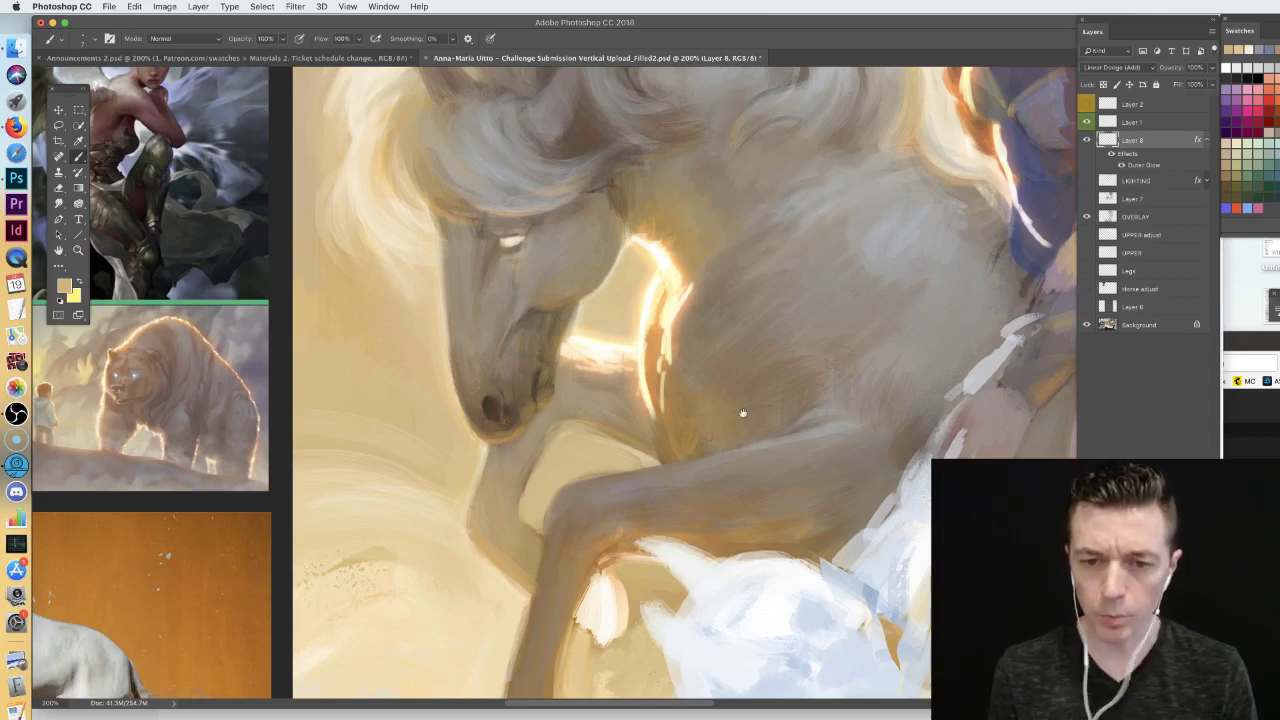
left_click_drag(719, 313, 691, 260)
mouse_move(540, 427)
left_mouse_down()
mouse_move(514, 460)
mouse_move(572, 412)
mouse_move(750, 381)
left_mouse_up()
key("super+0")
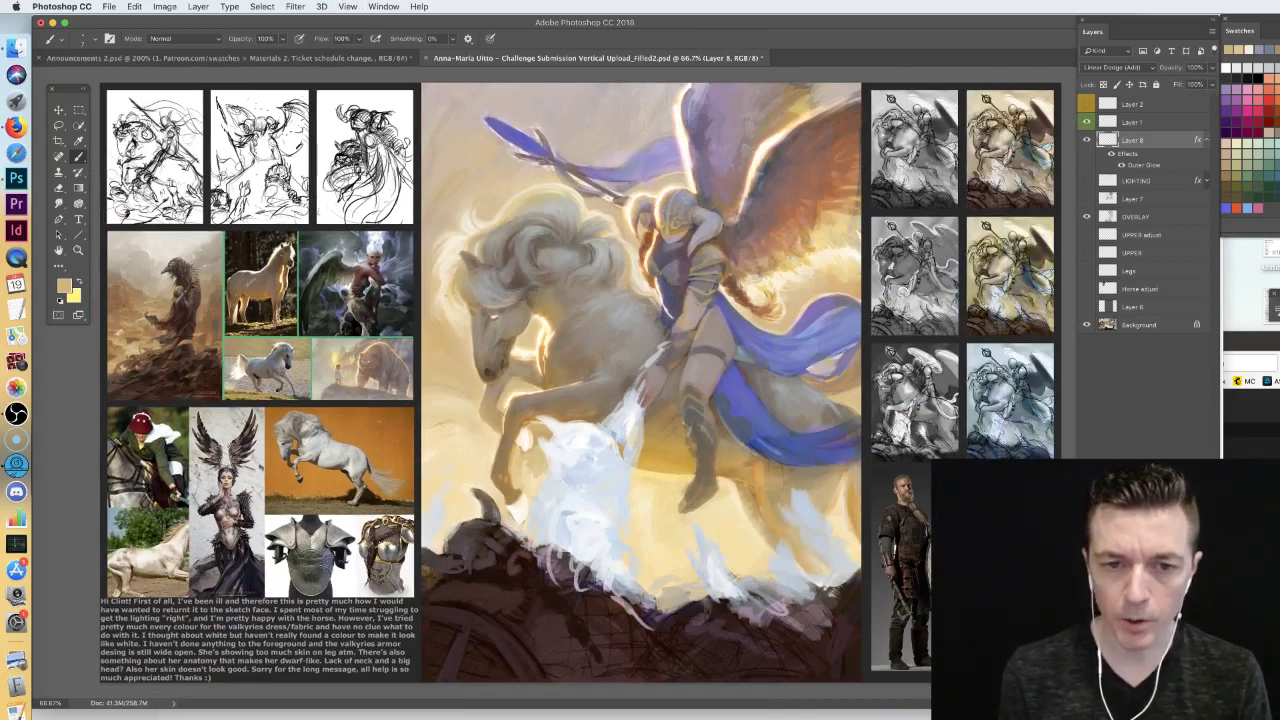
- Choose the Hard Round 5 1 brush and paint fine glowing hair strands on the front of the horse's mane
right_click(449, 303)
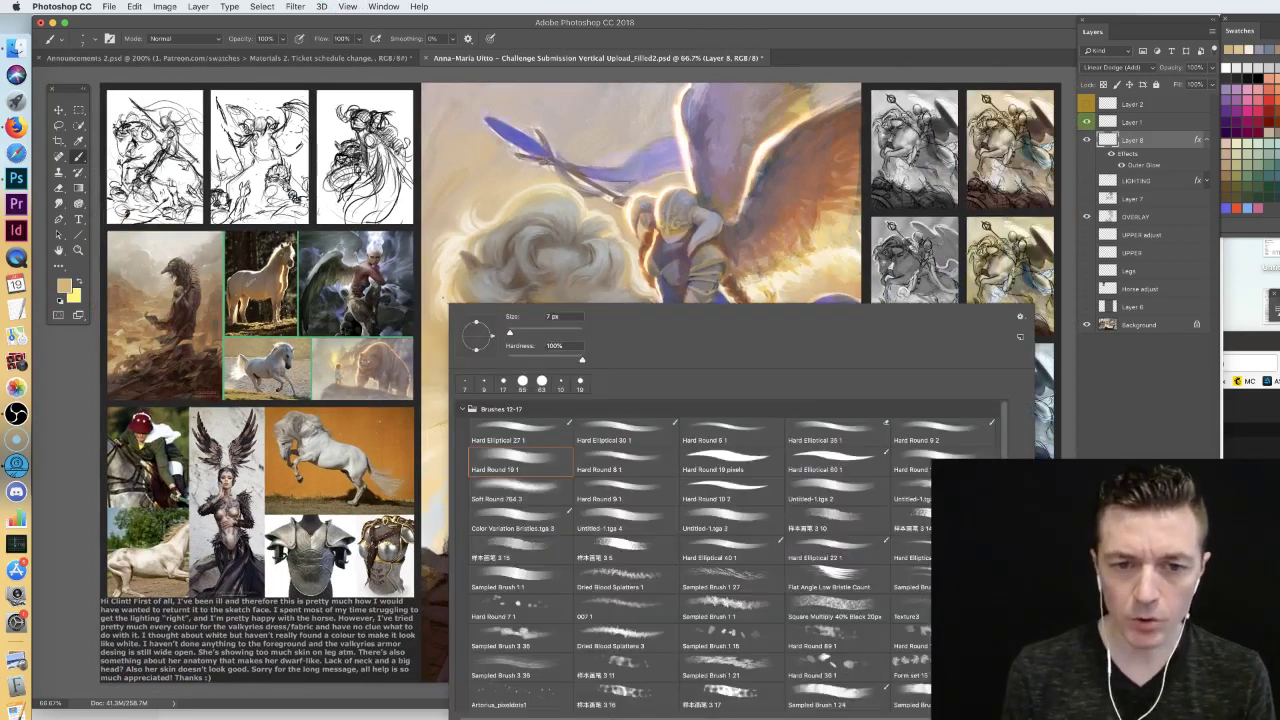
key("Escape")
right_click(459, 284)
left_click(688, 418)
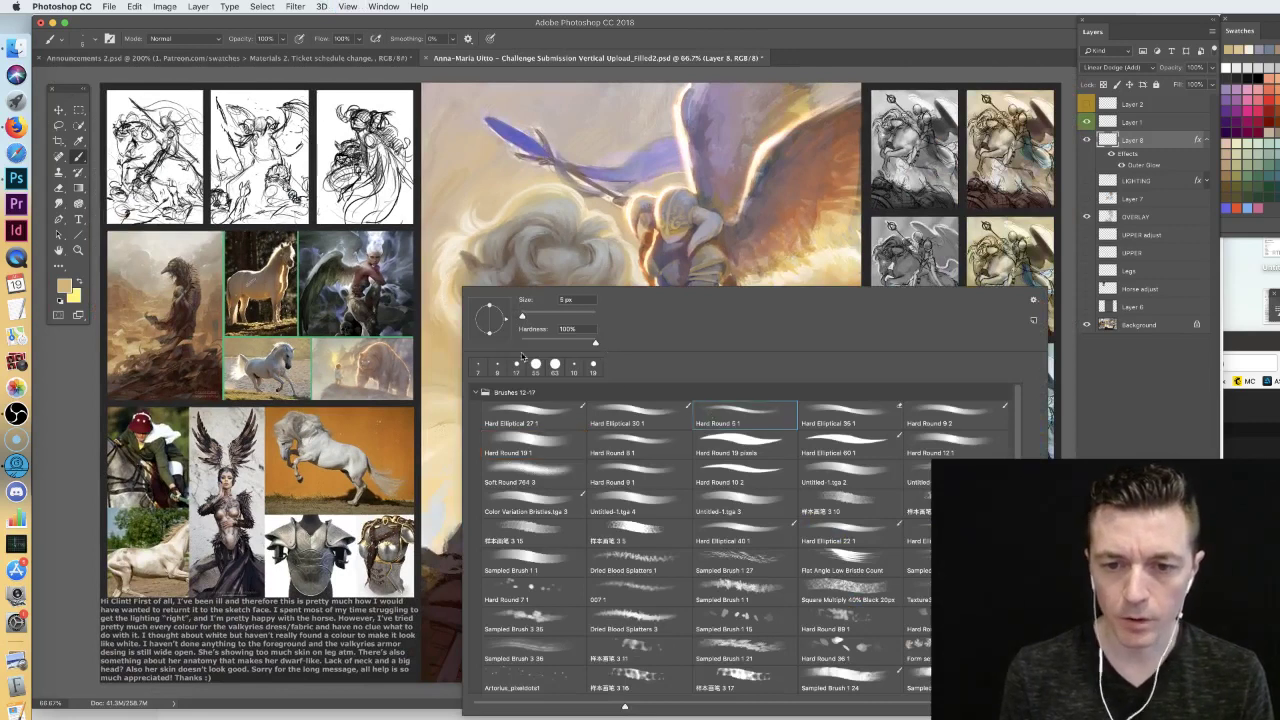
key("Return")
key("super+plus")
left_click_drag(436, 225, 514, 251)
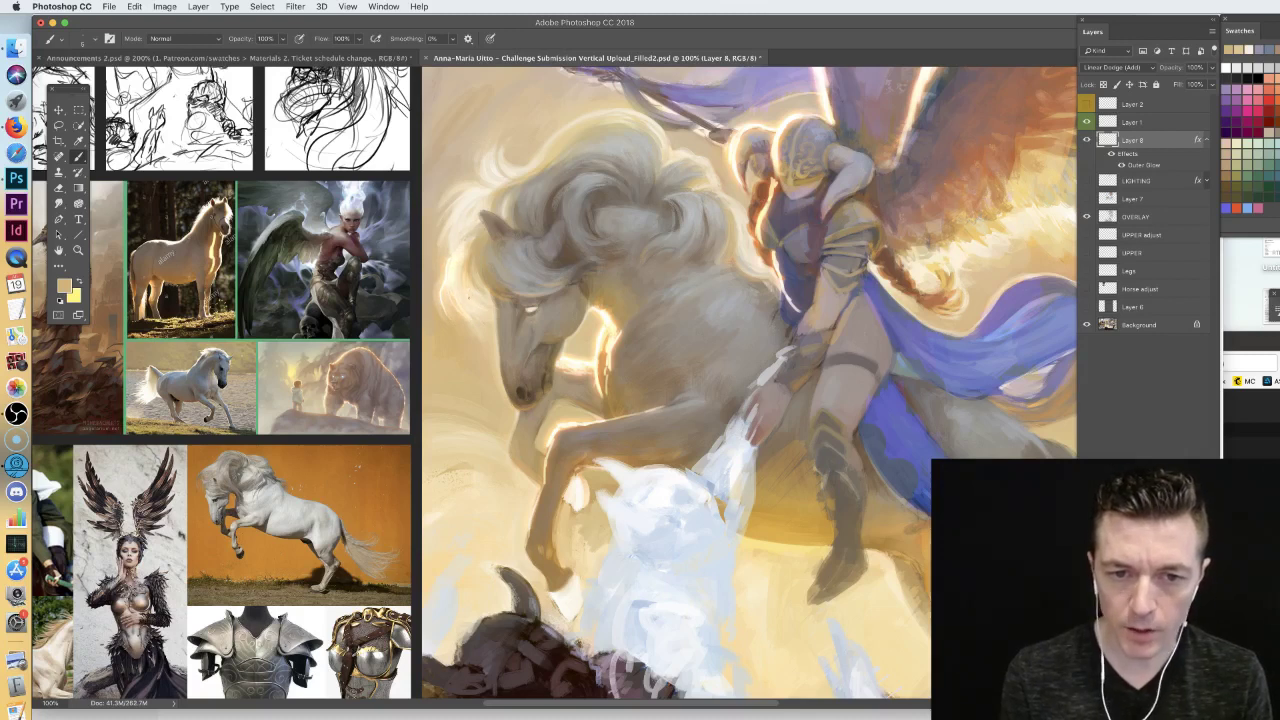
left_click_drag(438, 246, 478, 208)
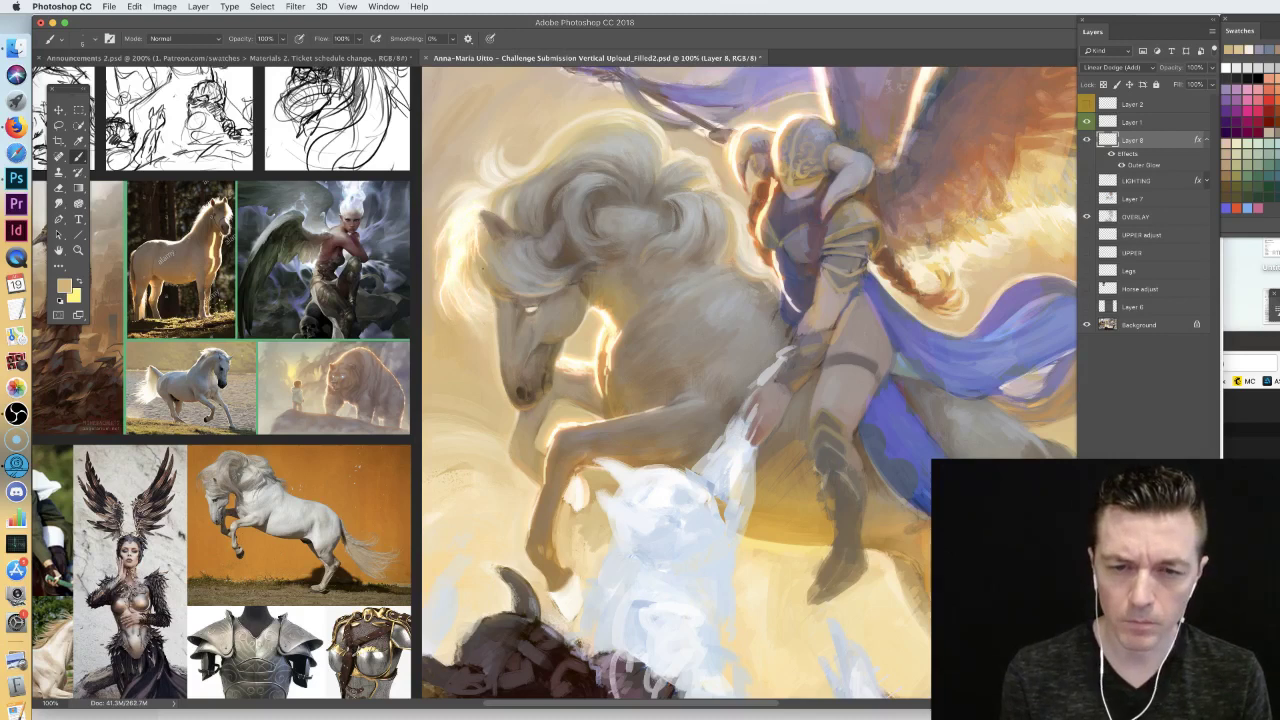
- Switch to the Untitled-1.tga 4 brush and paint glowing strands over the top and back of the horse's mane
right_click(476, 204)
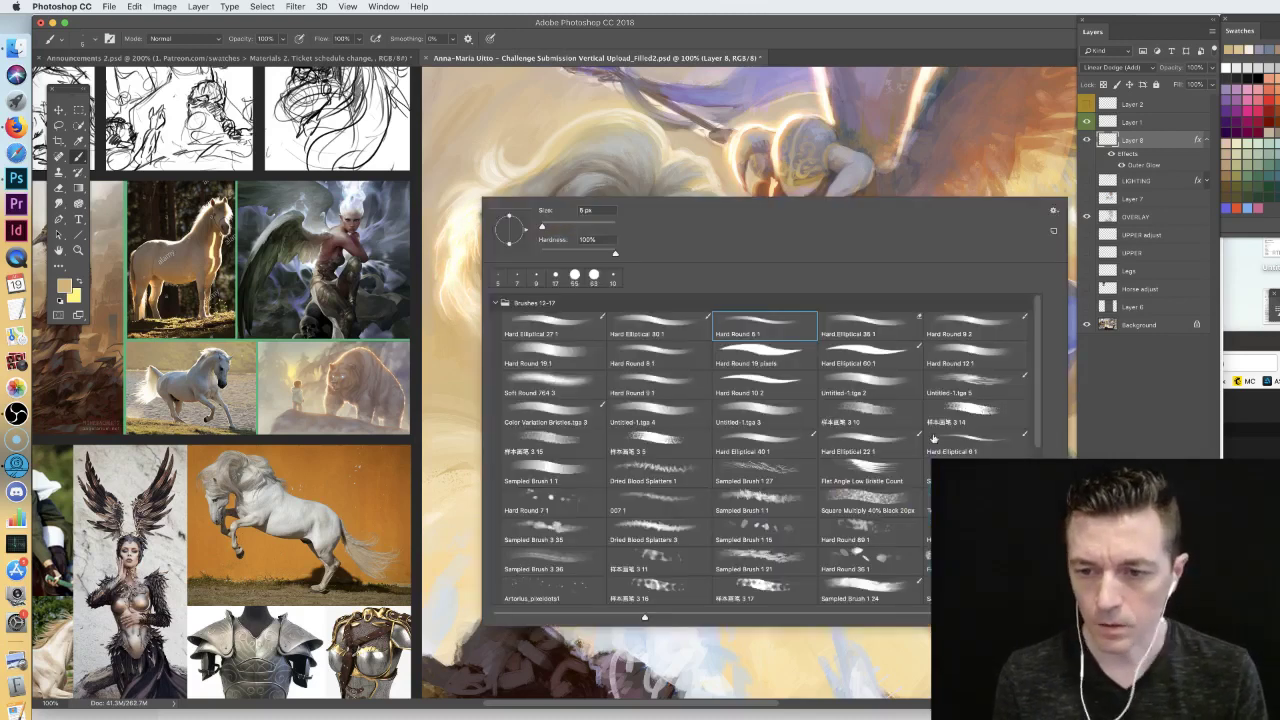
left_click(955, 460)
mouse_move(452, 208)
left_mouse_down()
mouse_move(478, 190)
mouse_move(478, 158)
mouse_move(568, 138)
left_mouse_up()
mouse_move(616, 88)
left_mouse_down()
mouse_move(668, 120)
mouse_move(678, 152)
mouse_move(714, 162)
mouse_move(700, 196)
left_mouse_up()
left_click_drag(846, 390, 566, 446)
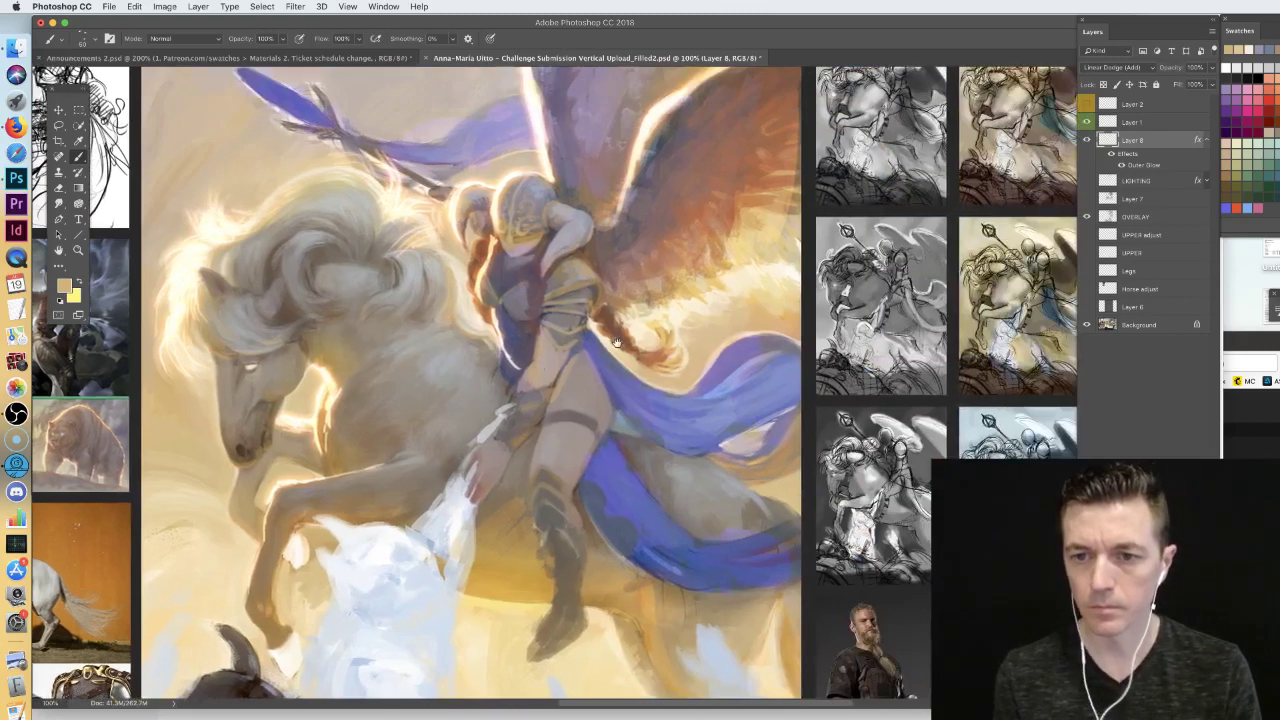
- Enlarge the brush and paint bright glow on the wing's lower feathers and the upper edge of the blue cloth
right_click(718, 267)
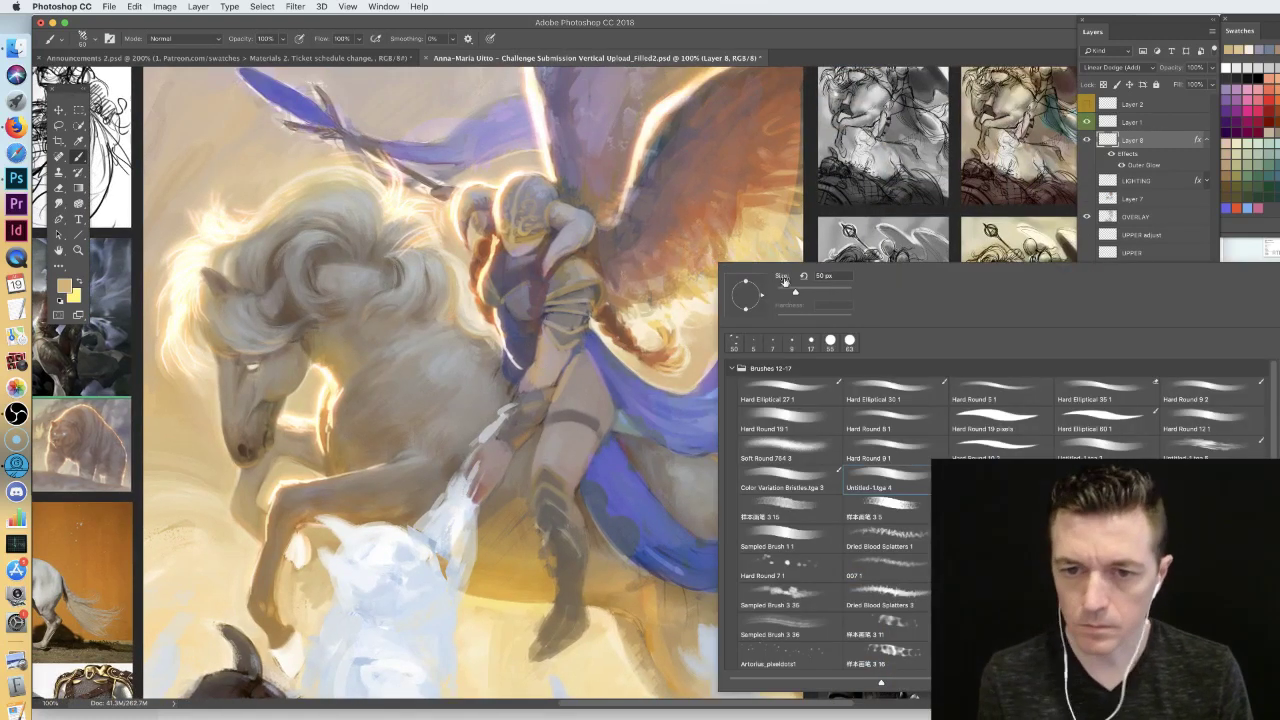
left_click(806, 293)
mouse_move(676, 282)
left_mouse_down()
mouse_move(704, 263)
mouse_move(738, 272)
mouse_move(764, 258)
mouse_move(727, 242)
mouse_move(765, 212)
left_mouse_up()
mouse_move(768, 272)
left_mouse_down()
mouse_move(705, 296)
mouse_move(632, 306)
left_mouse_up()
key("super+0")
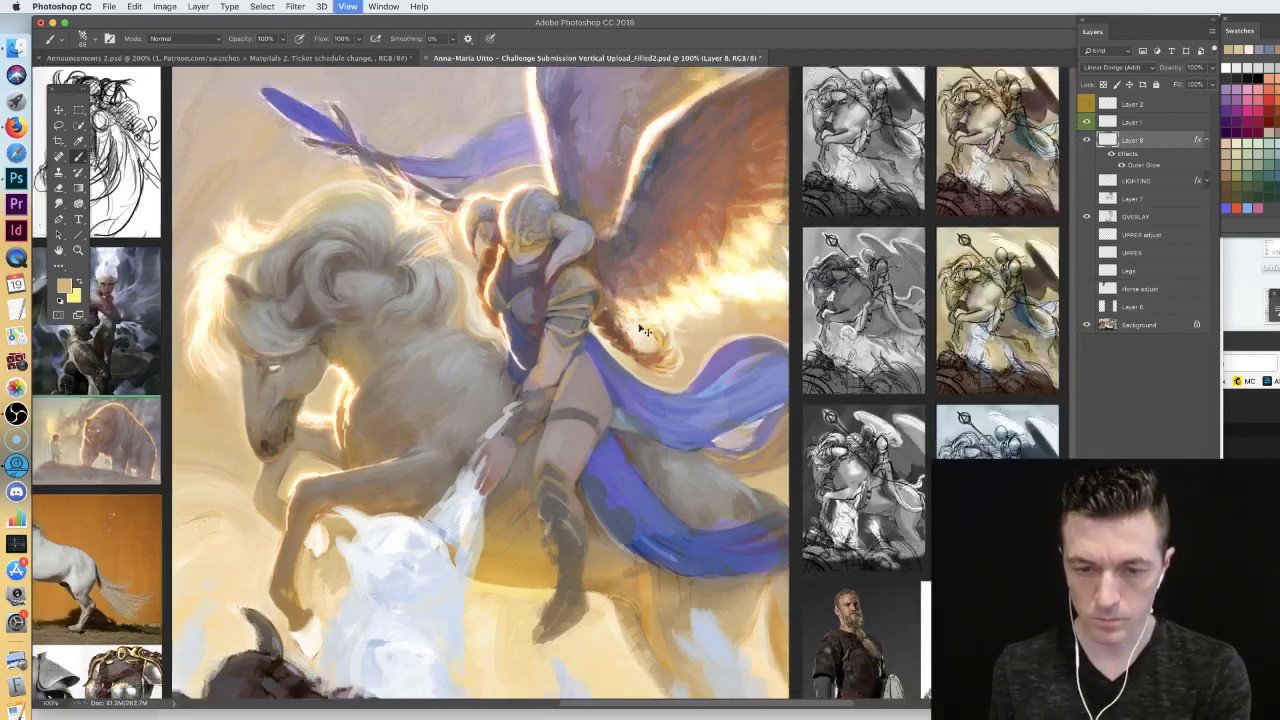
right_click(790, 325)
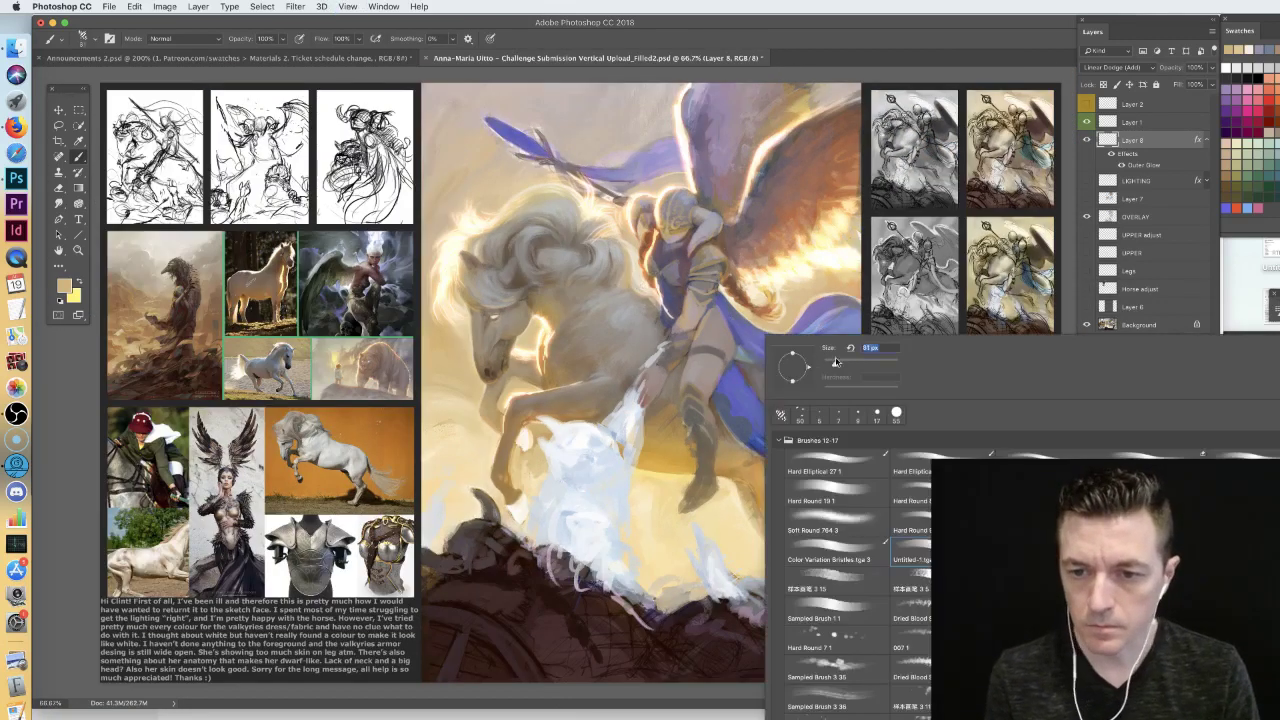
key("Return")
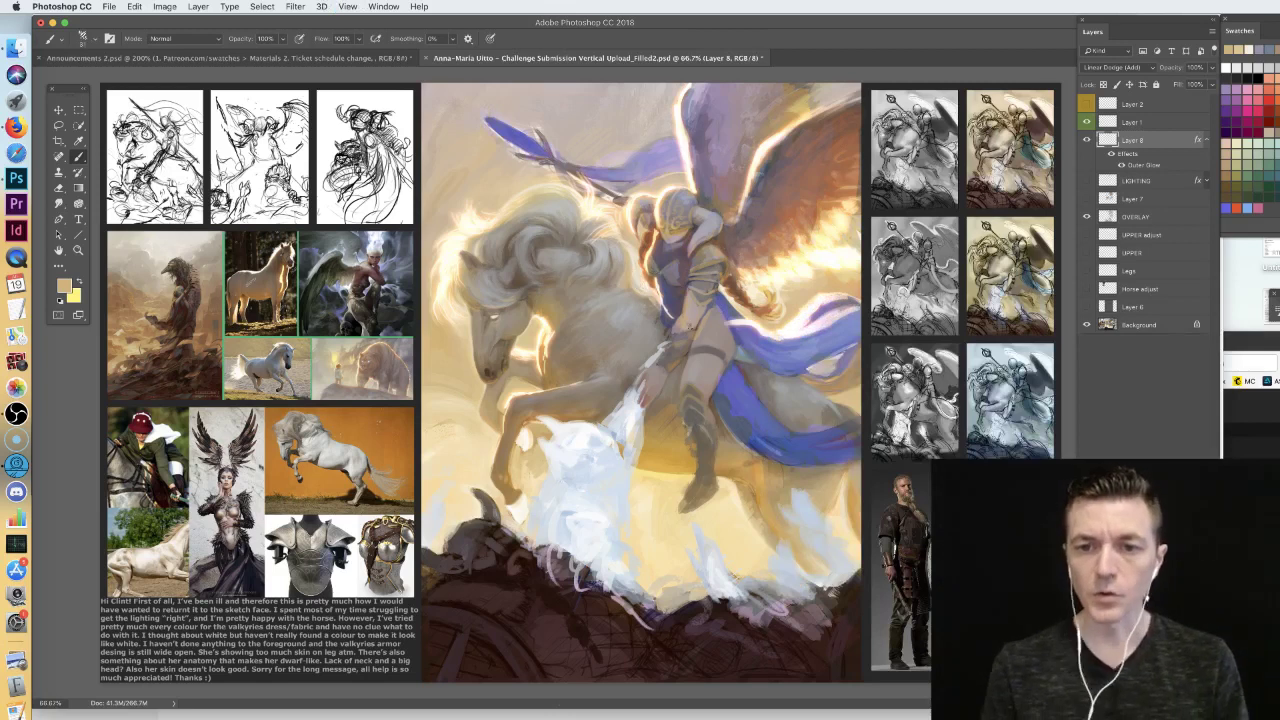
- Compare the painting with and without the glow layer by toggling that layer's visibility
left_click(1088, 141)
left_click(1088, 141)
left_click(1088, 141)
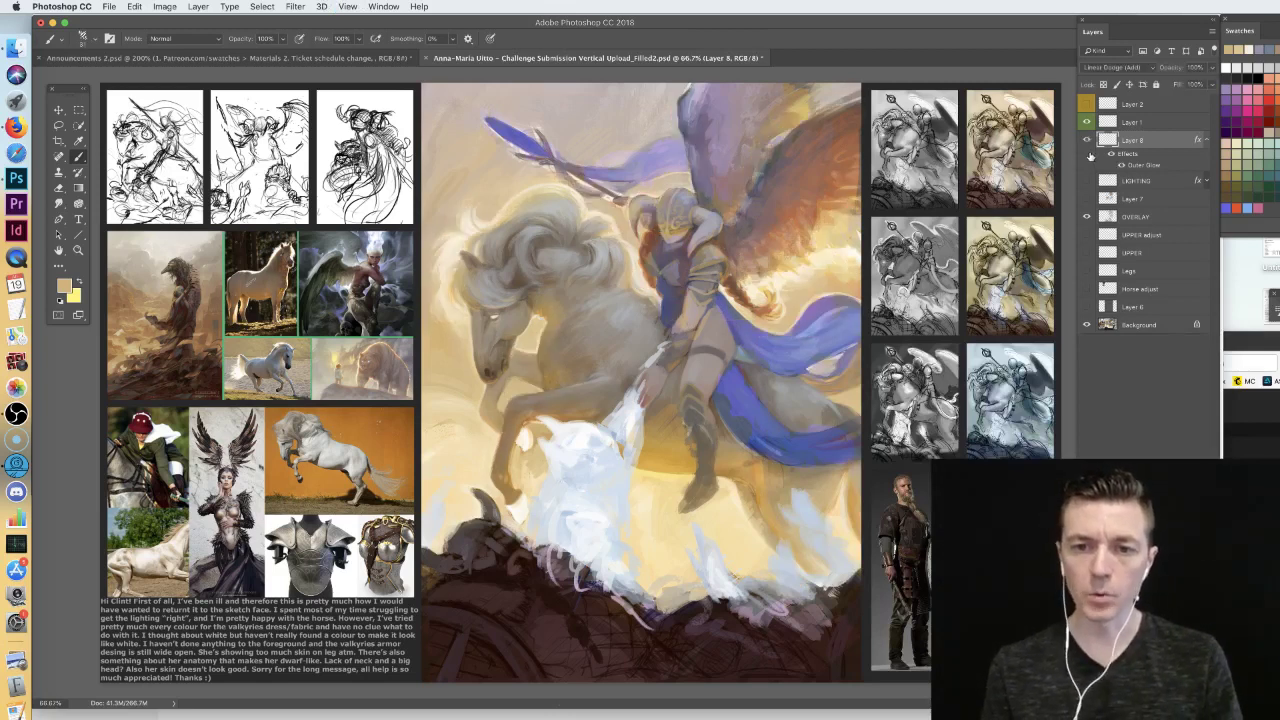
left_click(1088, 141)
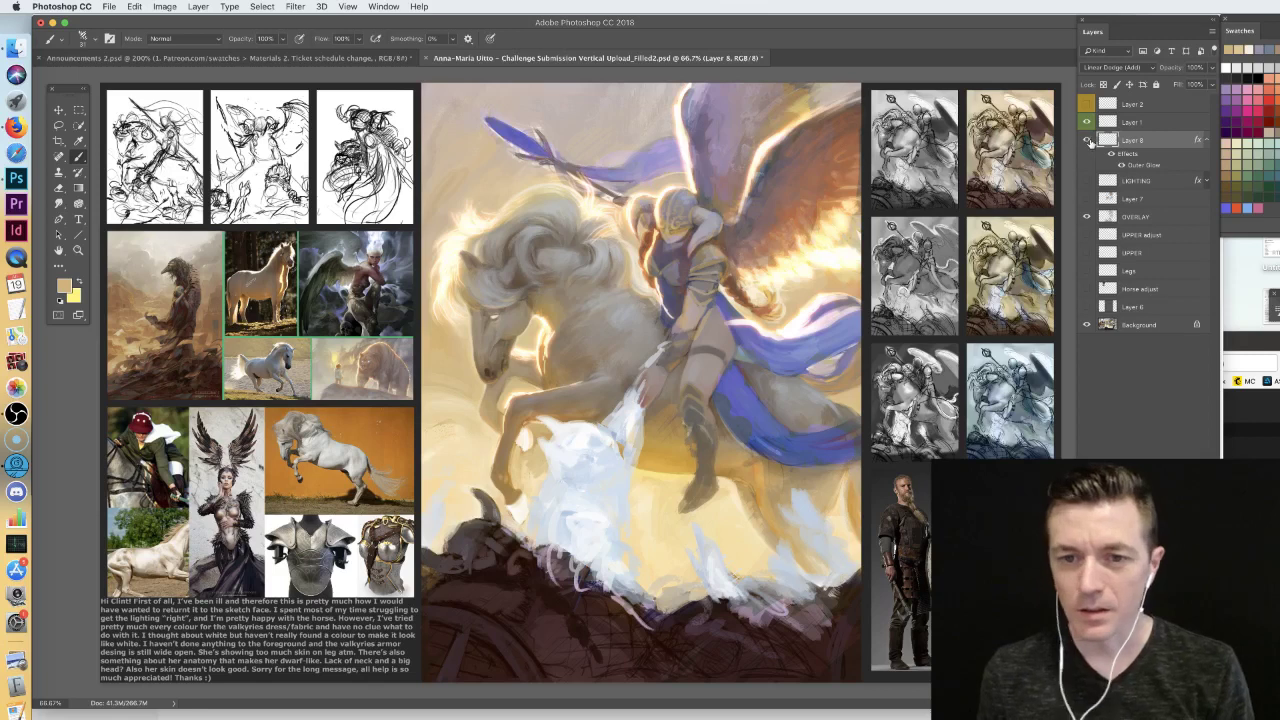
left_click(1086, 140)
left_click(1086, 140)
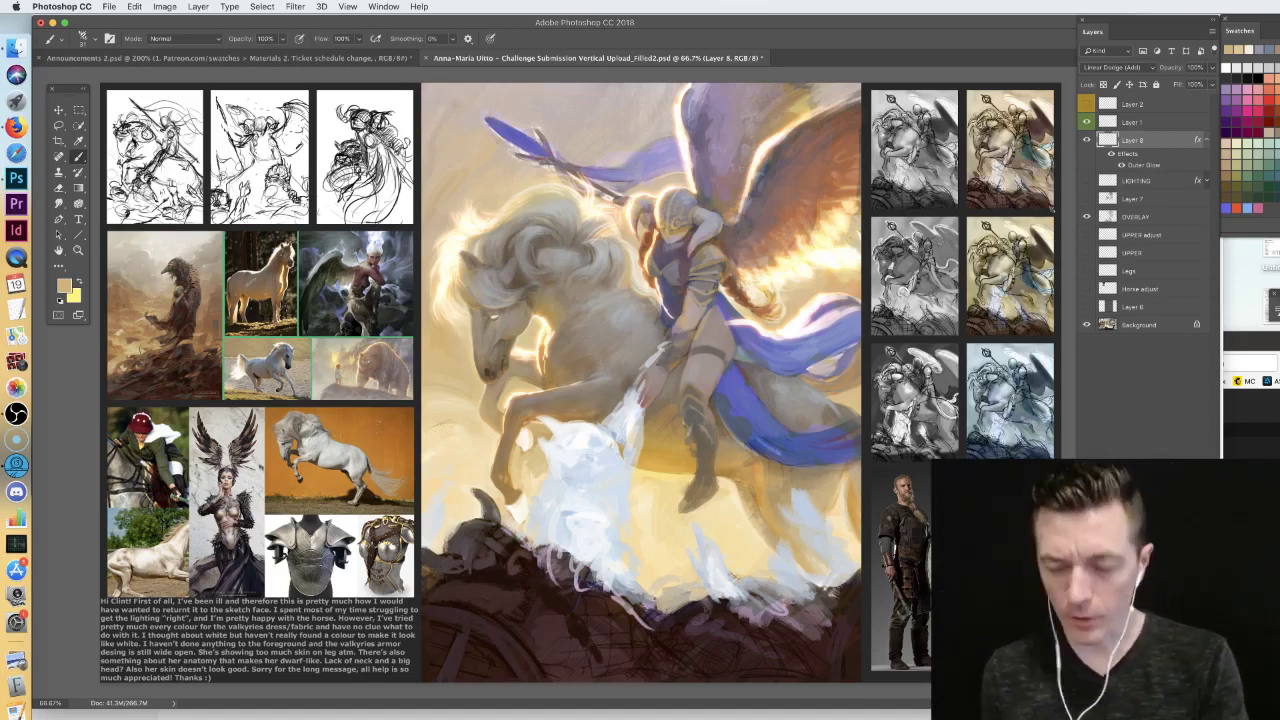
- Select Layer 1, sample a reddish brown from the braid and paint curling hair strands above the helmet and across the wing
key("super+plus")
left_click_drag(728, 187, 640, 247)
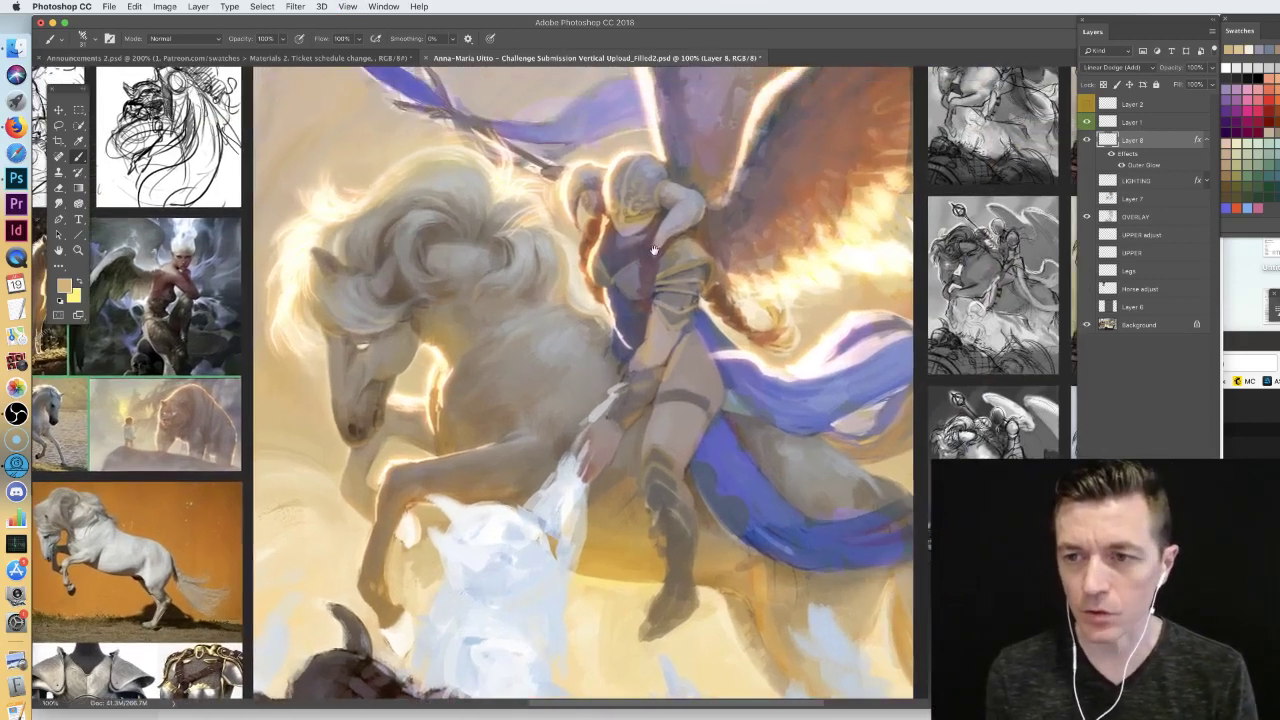
left_click(1132, 121)
left_click(722, 298, "alt")
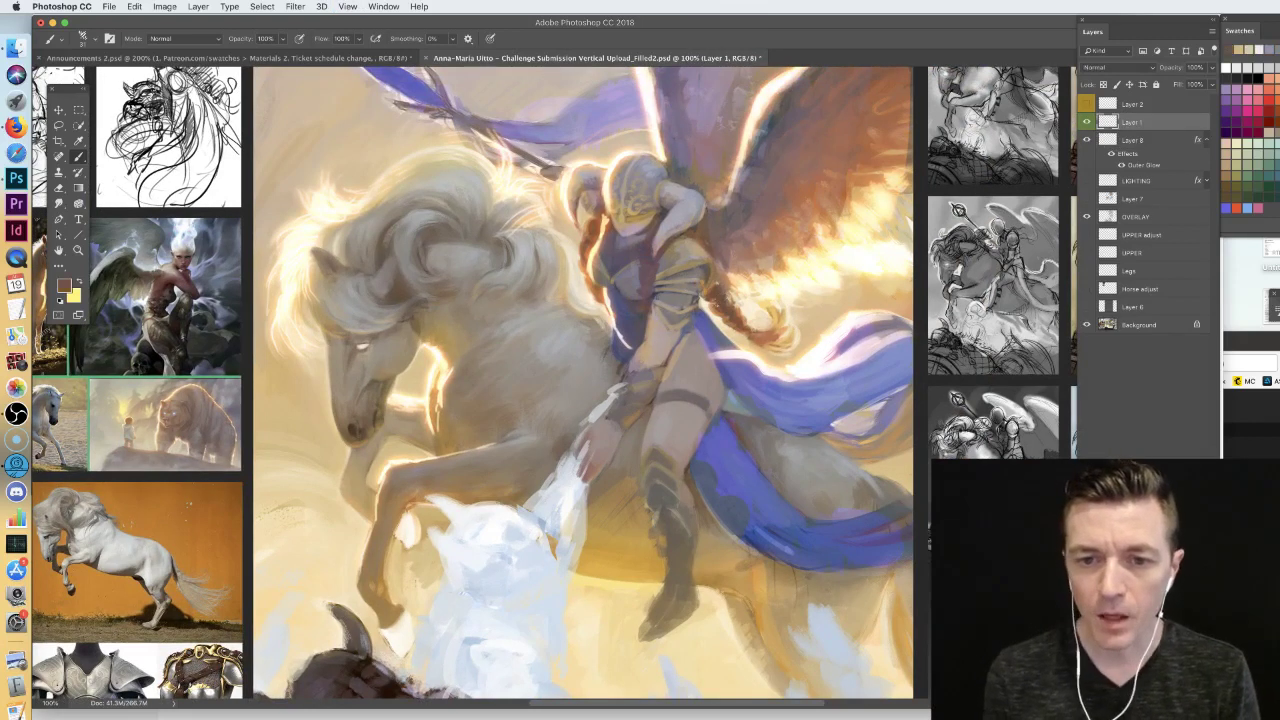
left_click_drag(652, 246, 632, 296)
key("super+z")
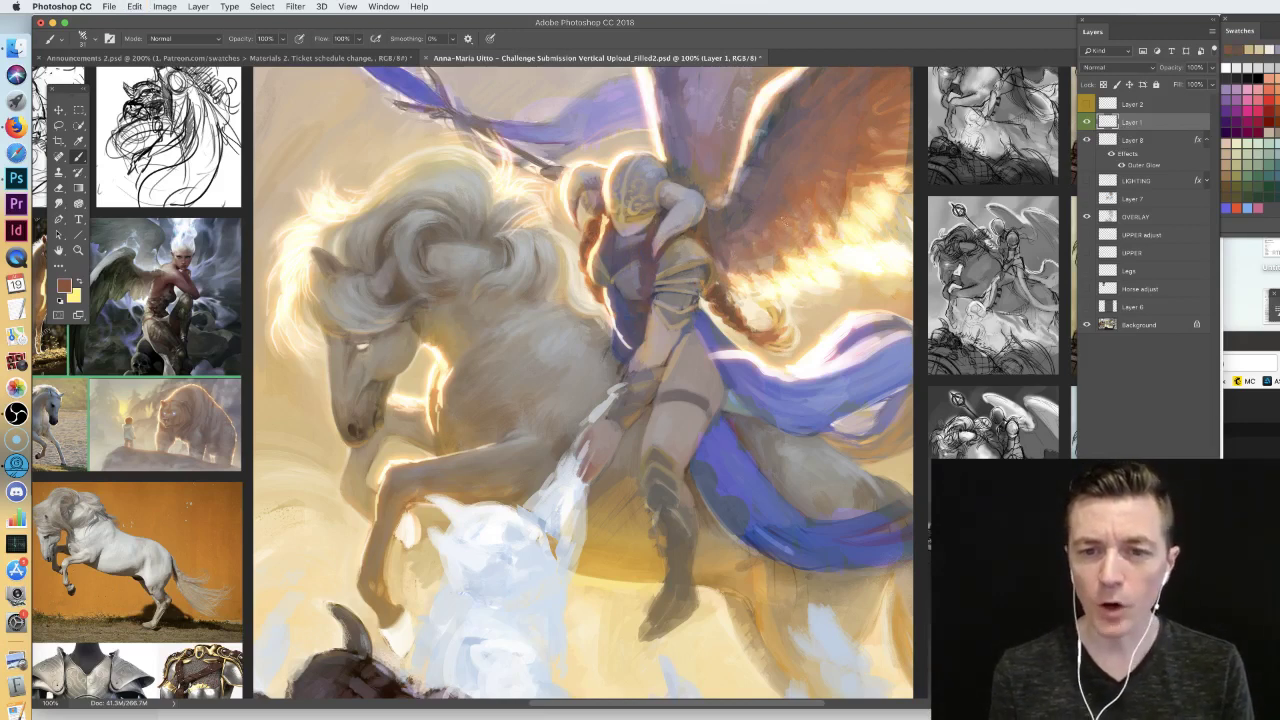
left_click_drag(797, 237, 690, 216)
left_click_drag(730, 133, 680, 174)
mouse_move(640, 108)
left_mouse_down()
mouse_move(624, 156)
mouse_move(600, 110)
mouse_move(612, 140)
left_mouse_up()
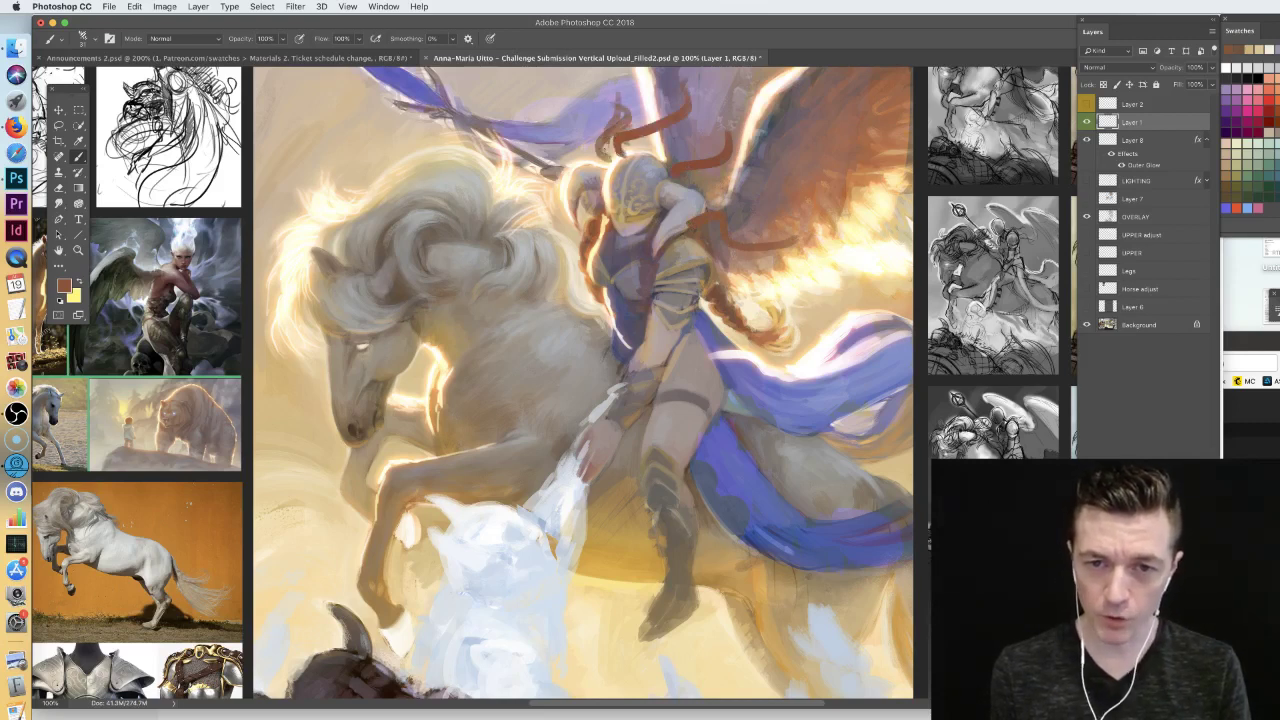
mouse_move(382, 209)
left_mouse_down()
mouse_move(365, 250)
mouse_move(424, 240)
left_mouse_up()
key("super+z")
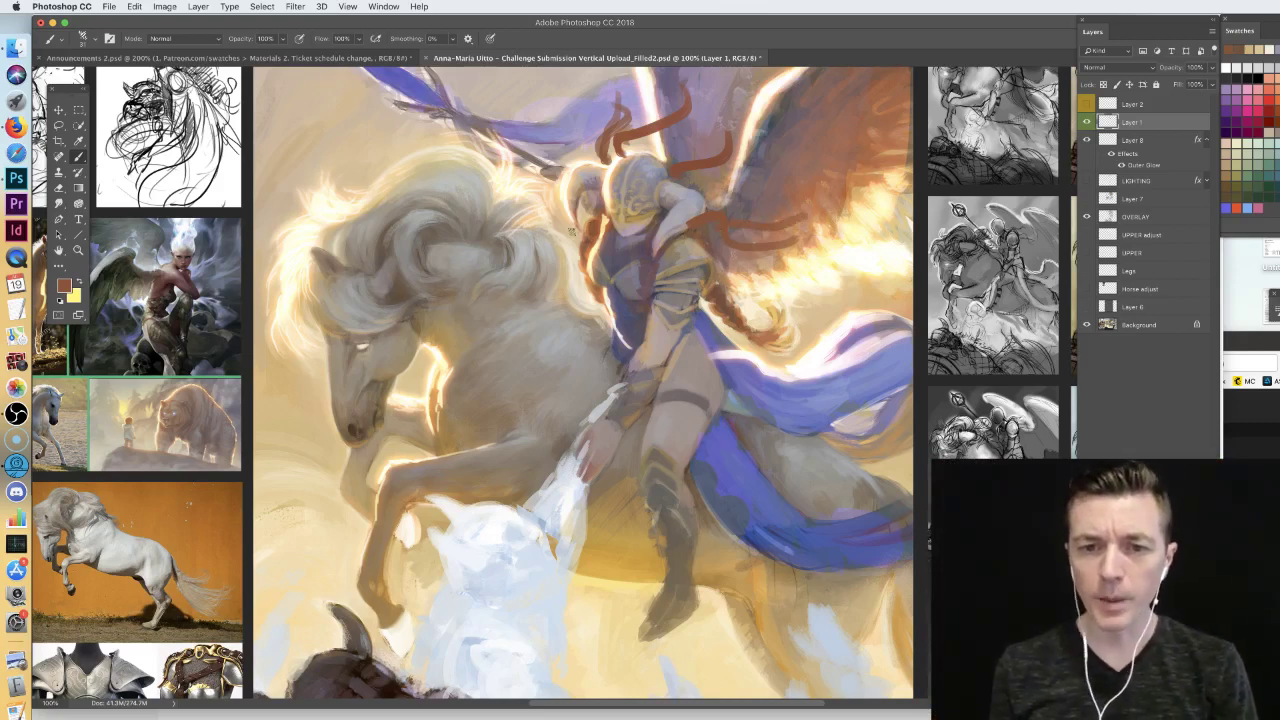
- Paint over the braid beside the rider's neck with sampled background tones and rework the shoulder edge with sampled dark tones
left_click(580, 237, "alt")
mouse_move(586, 218)
left_mouse_down()
mouse_move(582, 272)
mouse_move(601, 311)
left_mouse_up()
left_click_drag(603, 241, 601, 227)
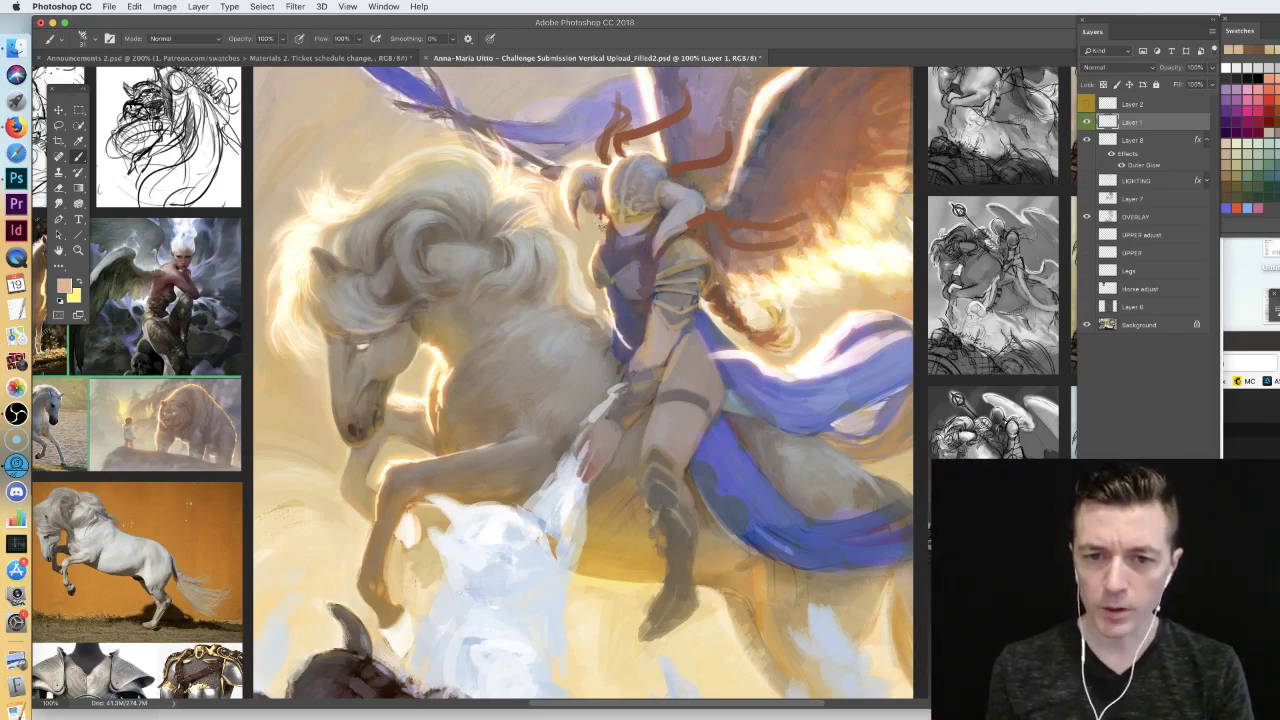
left_click(596, 262, "alt")
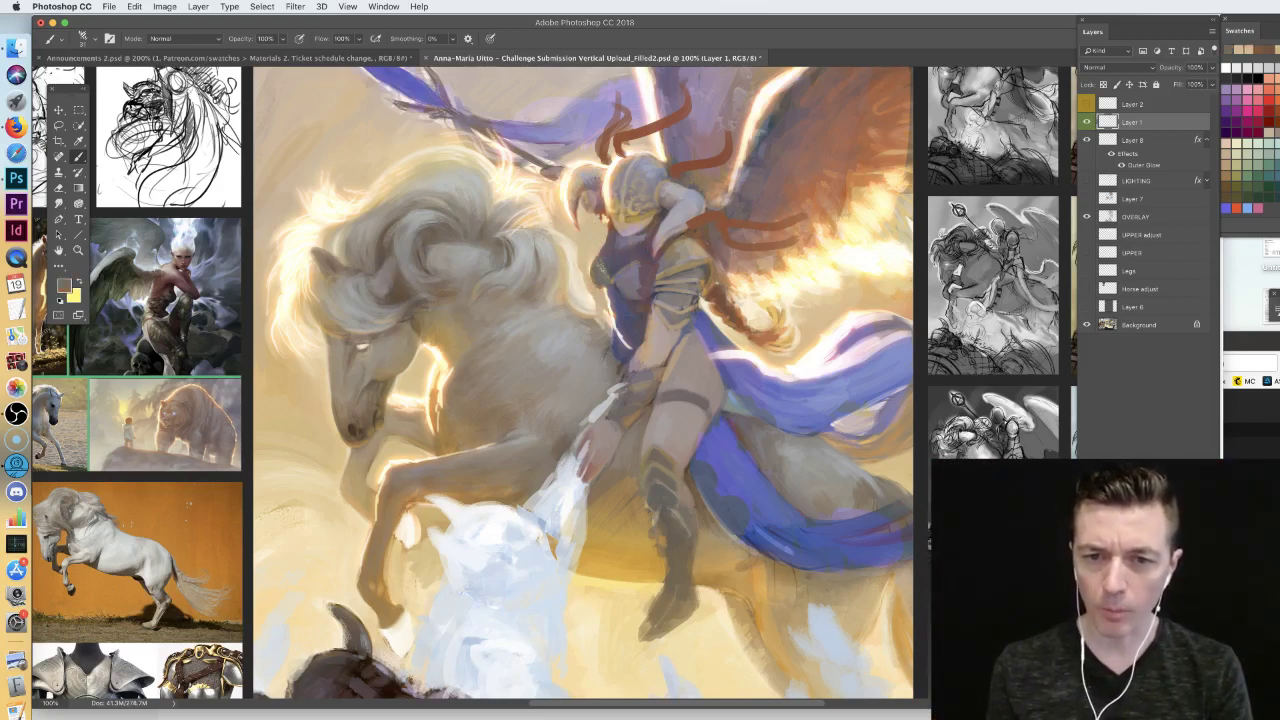
left_click(601, 236, "alt")
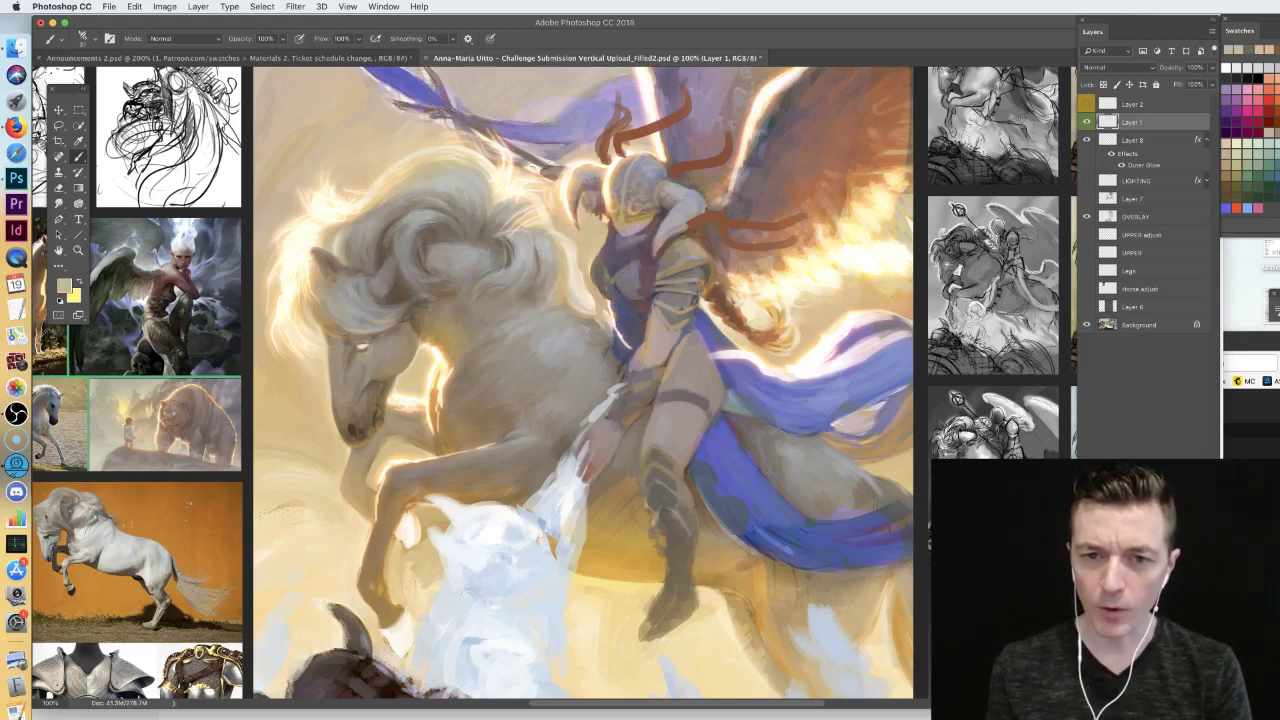
left_click(602, 218, "alt")
left_click_drag(594, 204, 609, 230)
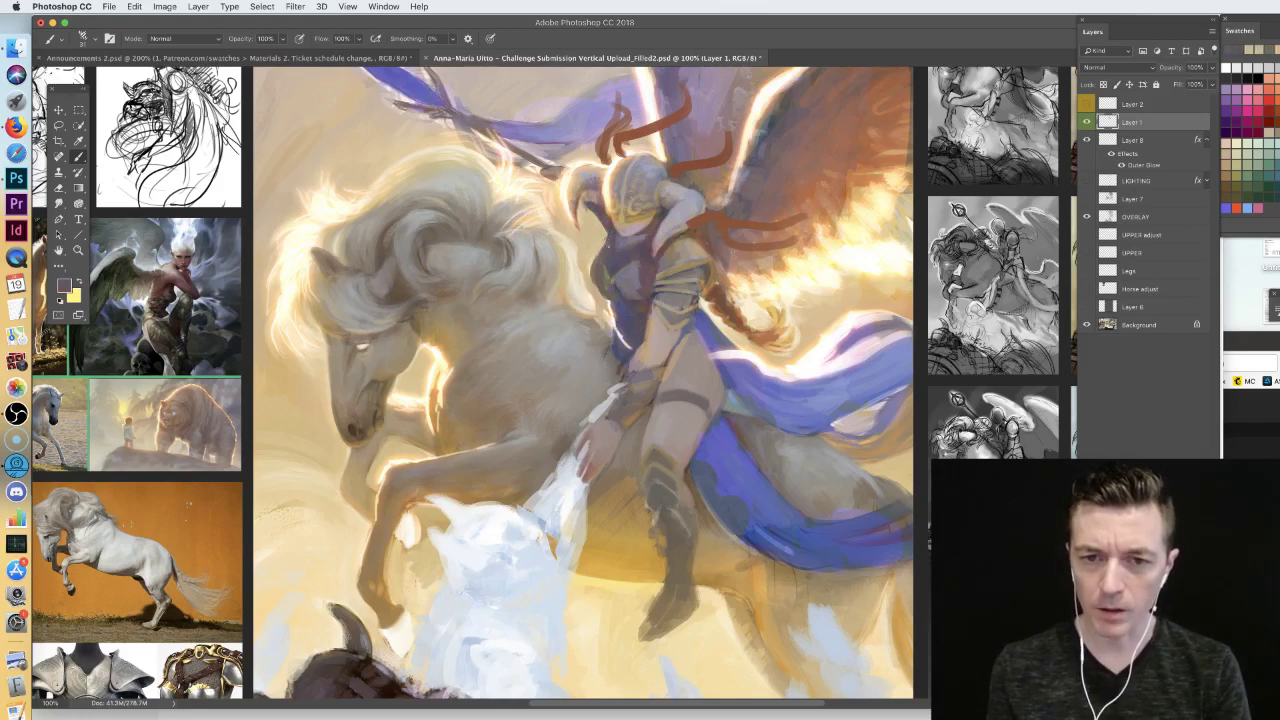
left_click(610, 296, "alt")
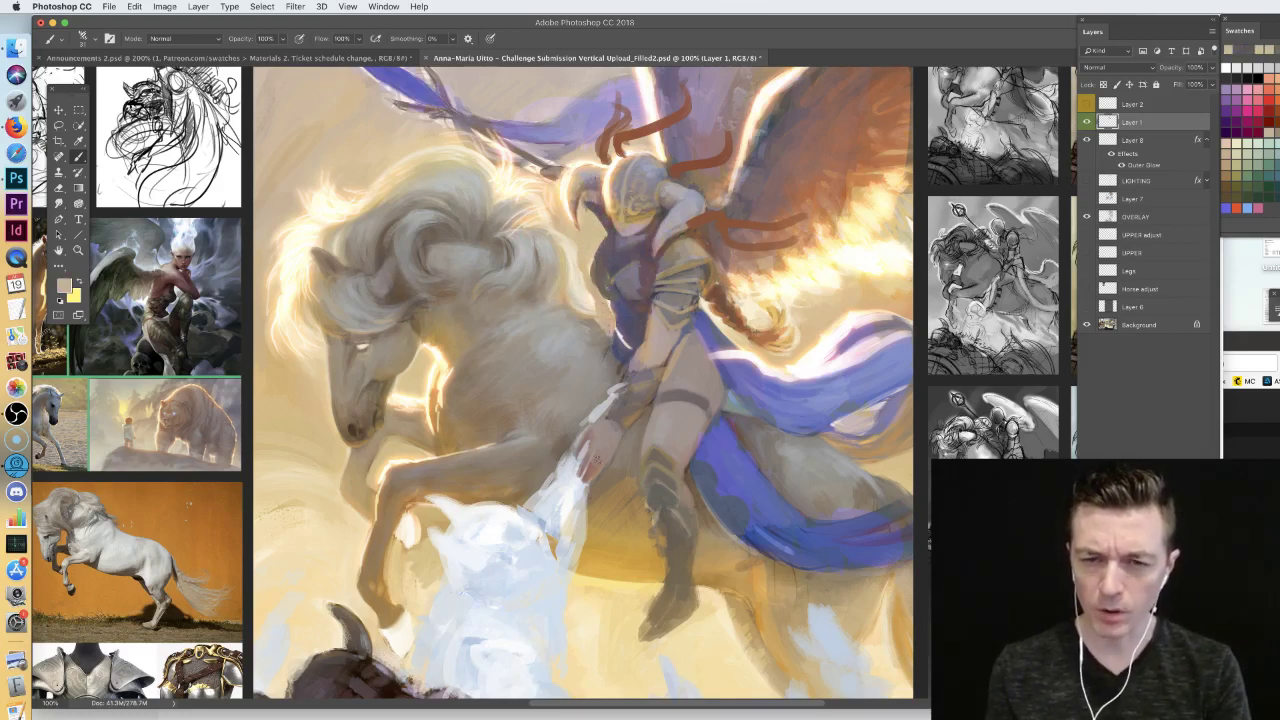
- Sample the braid's reddish brown again and add more flowing hair strands behind the rider's shoulder
left_click(730, 303, "alt")
left_click_drag(714, 268, 788, 283)
mouse_move(716, 228)
left_mouse_down()
mouse_move(665, 313)
mouse_move(642, 395)
left_mouse_up()
- Sample a pale yellow and paint light strokes over the hair strands rising above the helmet
left_click(771, 386, "alt")
left_click_drag(540, 266, 529, 320)
mouse_move(600, 244)
left_mouse_down()
mouse_move(596, 276)
mouse_move(534, 316)
left_mouse_up()
left_click_drag(598, 275, 564, 298)
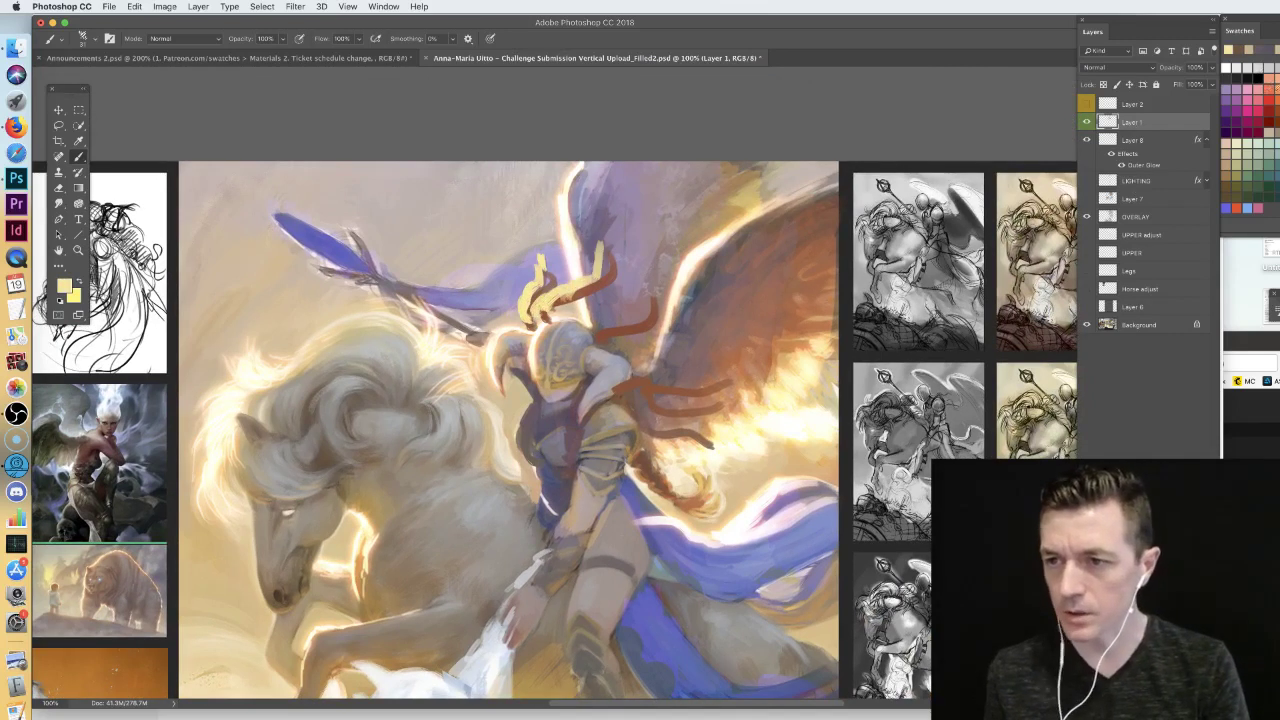
- Pick an orange swatch and paint over the hair strands above the rider's helmet with it
left_click(1272, 86)
mouse_move(541, 262)
left_mouse_down()
mouse_move(522, 320)
mouse_move(546, 316)
left_mouse_up()
mouse_move(602, 262)
left_mouse_down()
mouse_move(582, 292)
mouse_move(610, 322)
mouse_move(586, 336)
left_mouse_up()
key("super+minus")
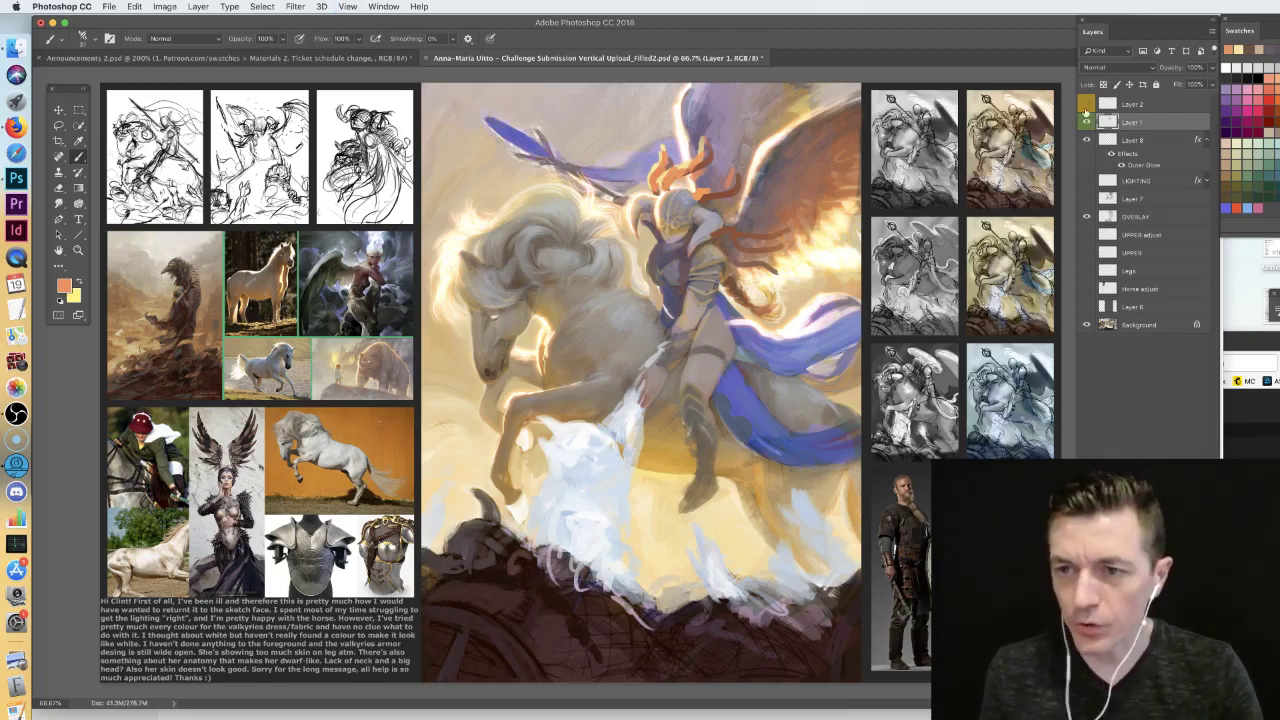
- Show the notes on Layer 2 and set up an 11 px brush with the blue sampled from the drapery behind the rider's hip
left_click(1087, 105)
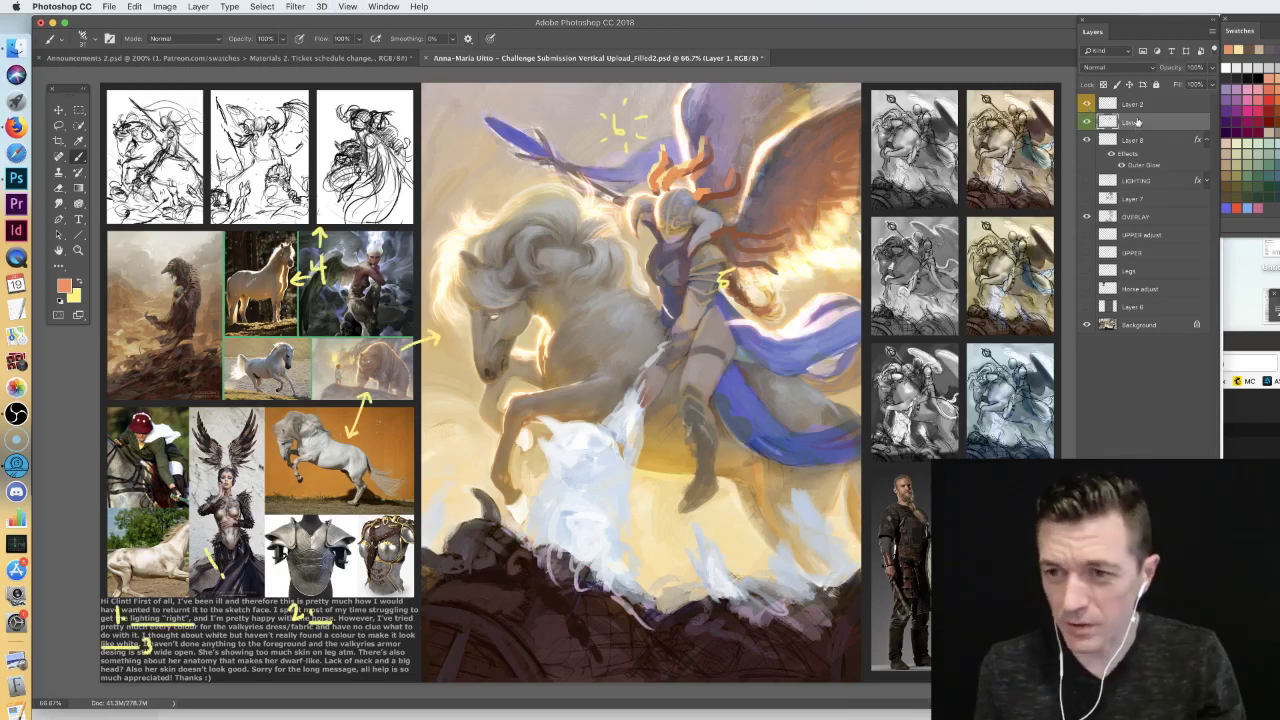
key("super+plus")
left_click_drag(837, 355, 783, 386)
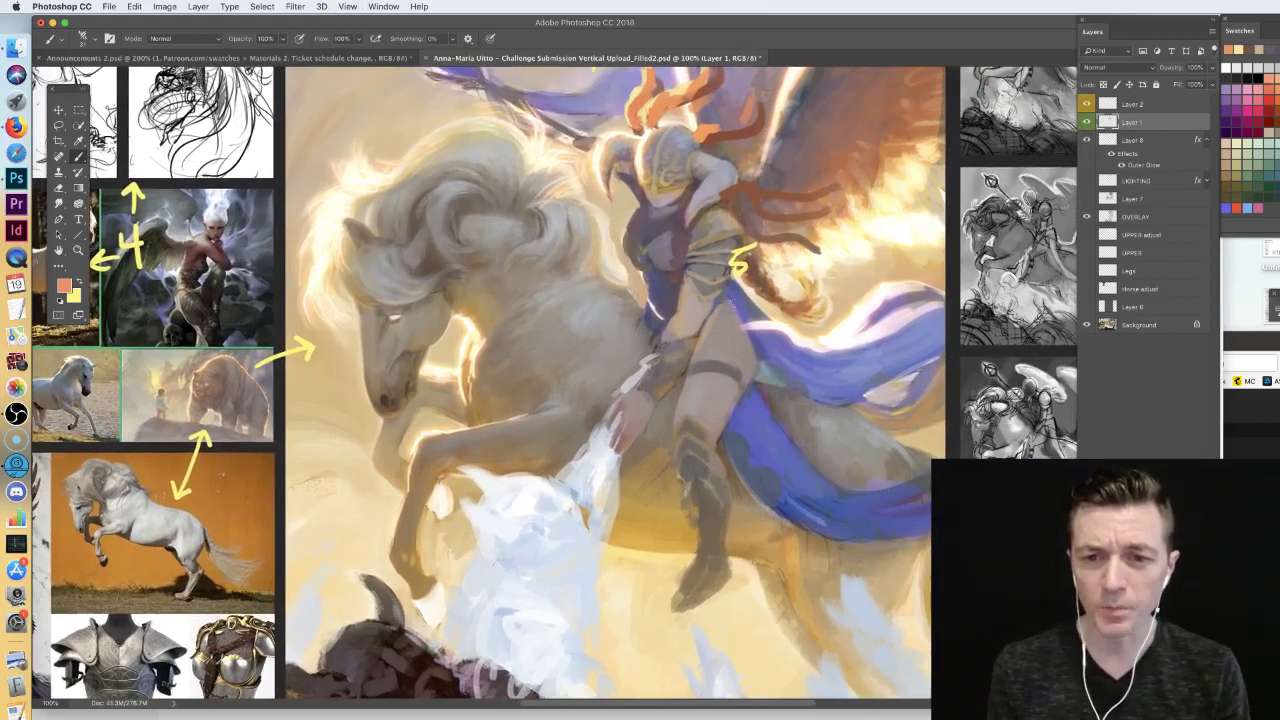
left_click(747, 292, "alt")
right_click(747, 302)
left_click_drag(817, 336, 805, 336)
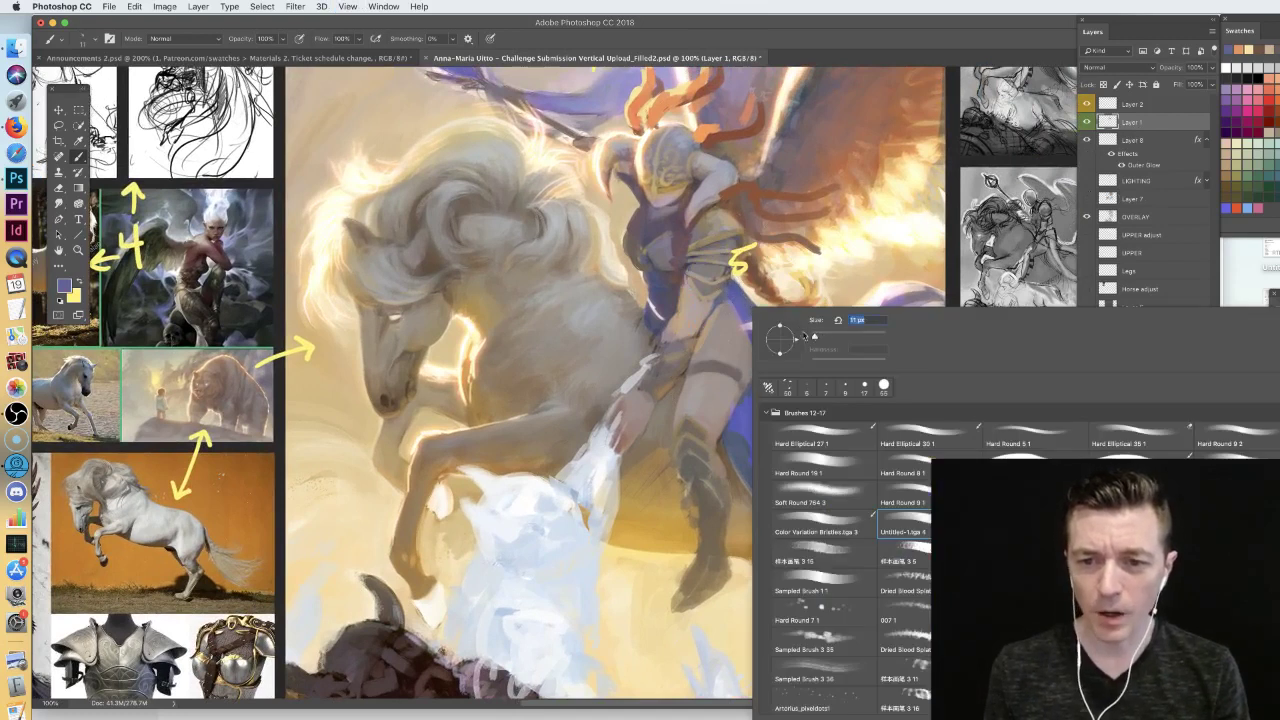
key("Return")
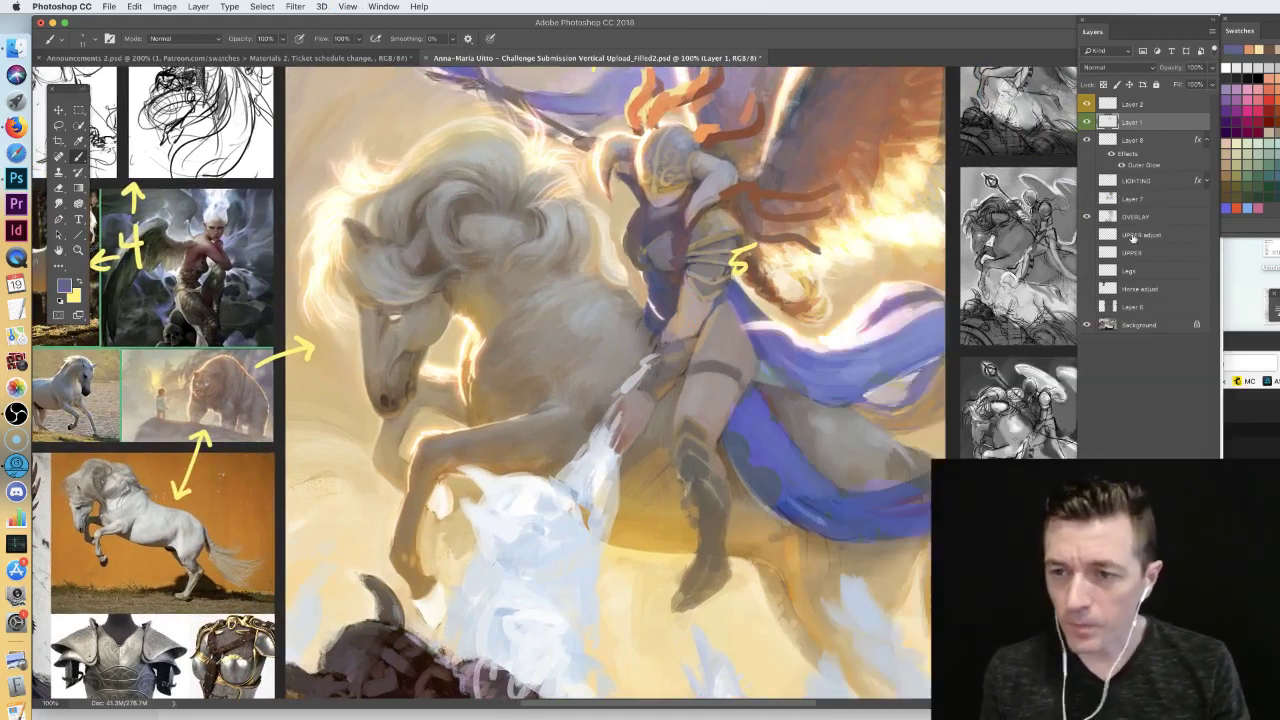
- Show the Legs layer's construction sketch and try a sampled yellow stroke over the rider's hip
left_click(1085, 270)
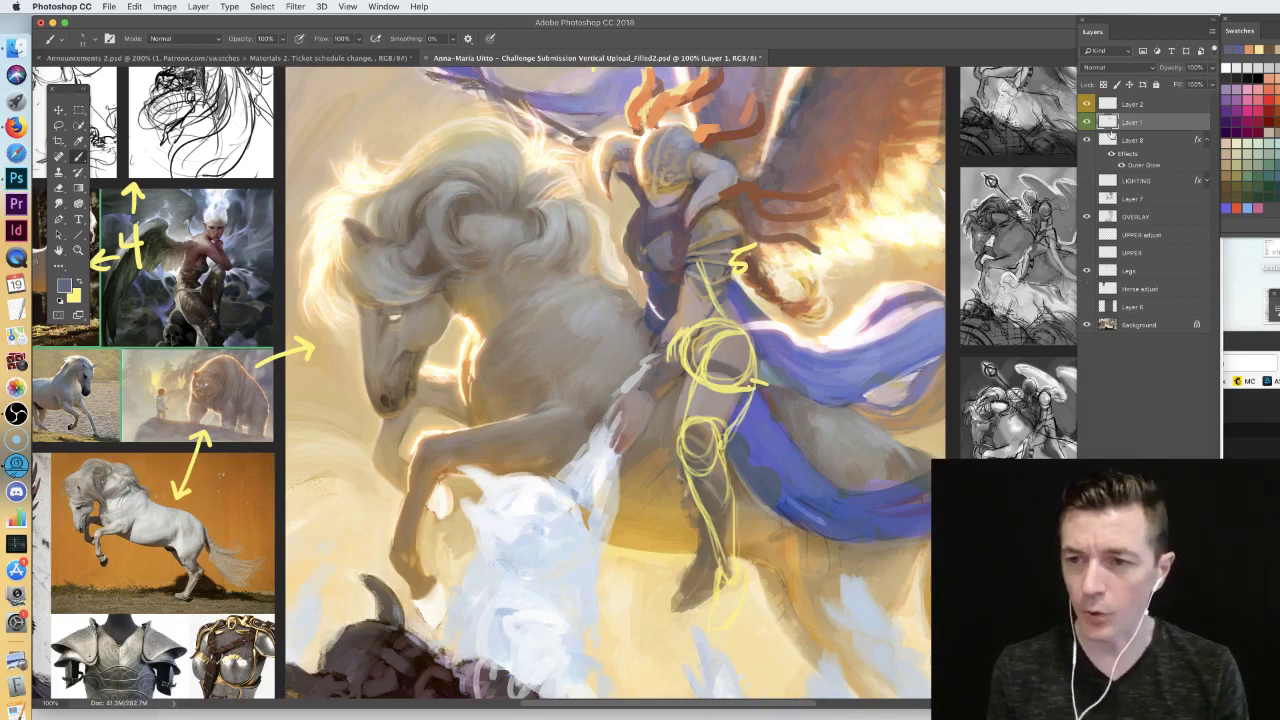
left_click(730, 331, "alt")
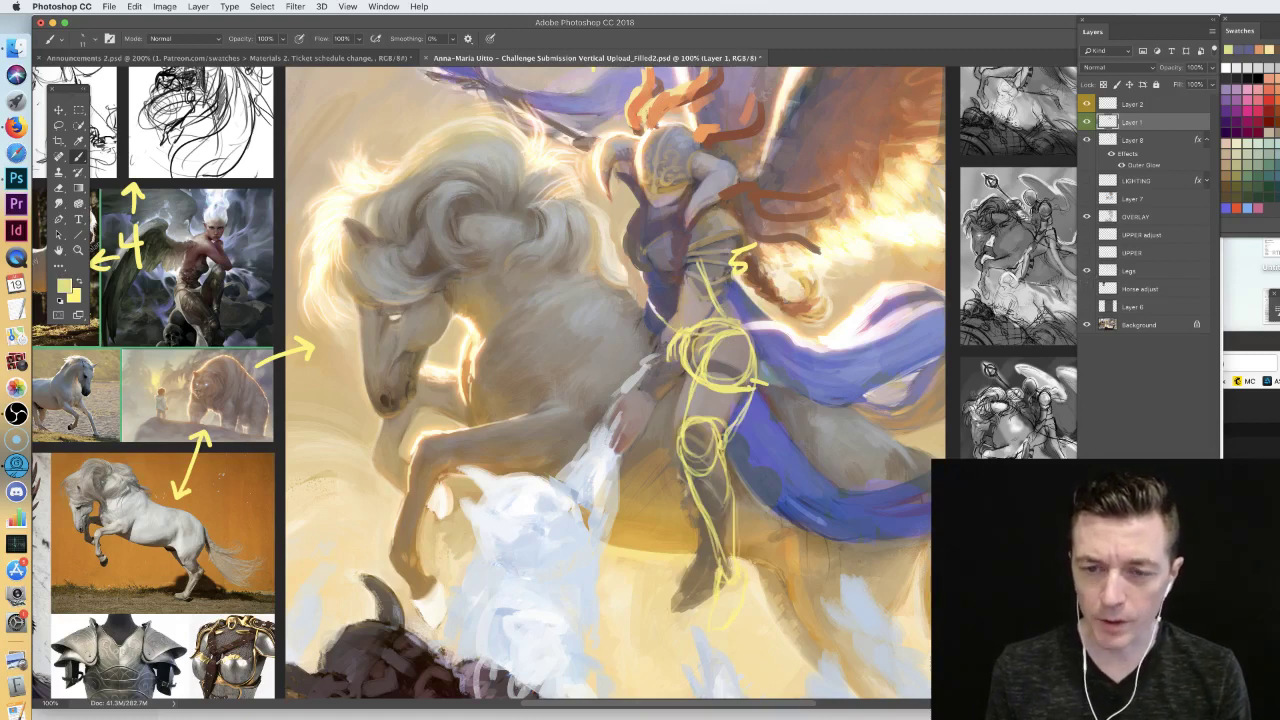
mouse_move(732, 280)
left_mouse_down()
mouse_move(682, 286)
mouse_move(748, 320)
left_mouse_up()
key("super+z")
key("super+z")
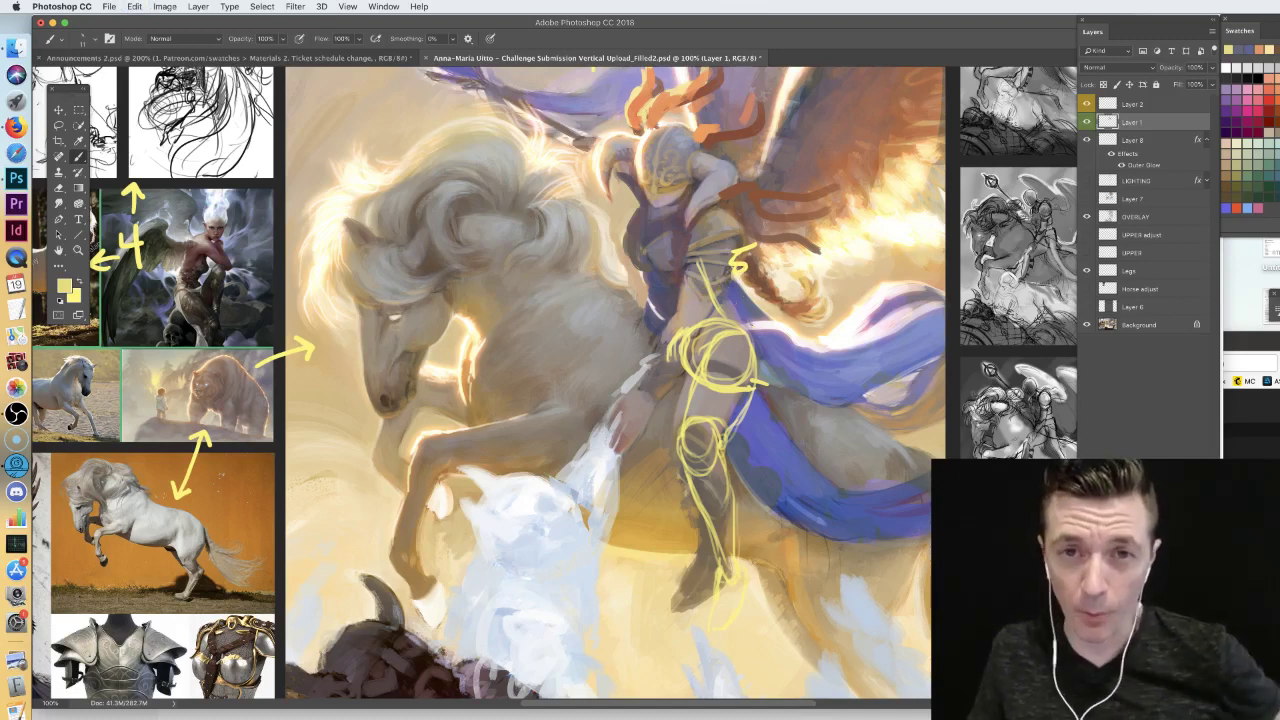
key("super+z")
left_click(1087, 270)
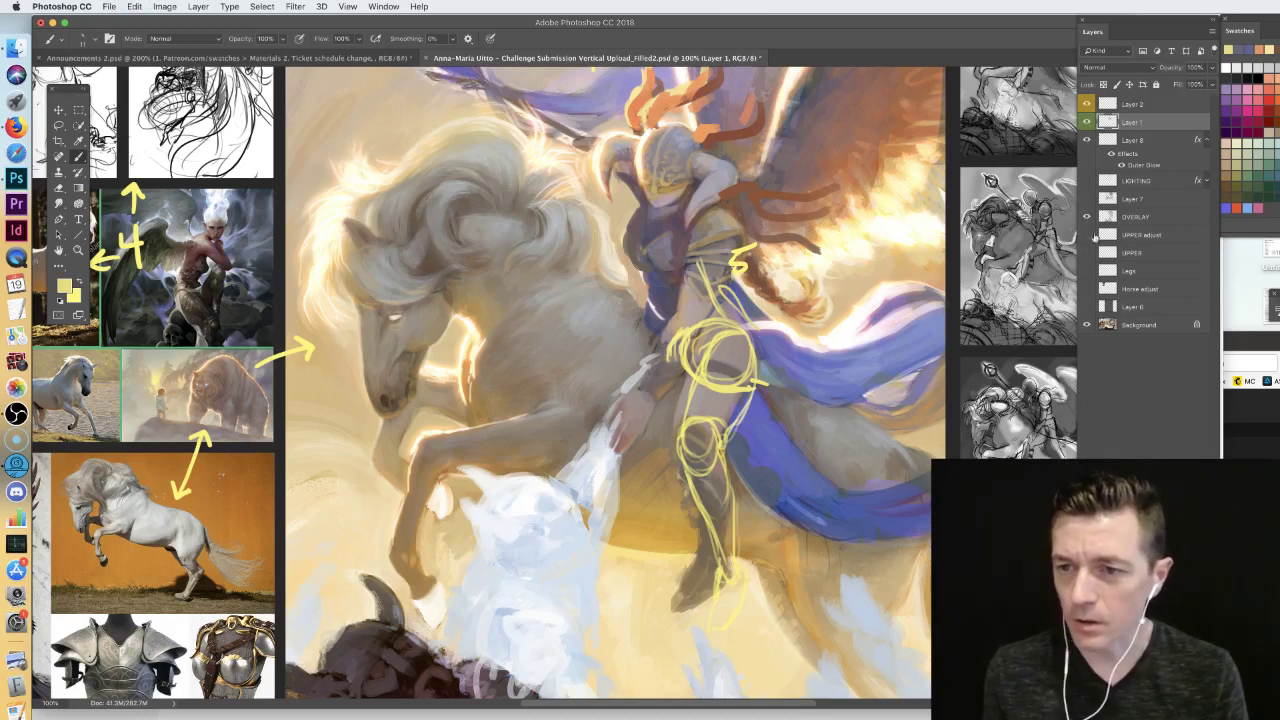
- Try sketching draped skirt folds over the rider's thigh with blue sampled from the cloth
left_click(773, 368, "alt")
left_click_drag(773, 368, 787, 356)
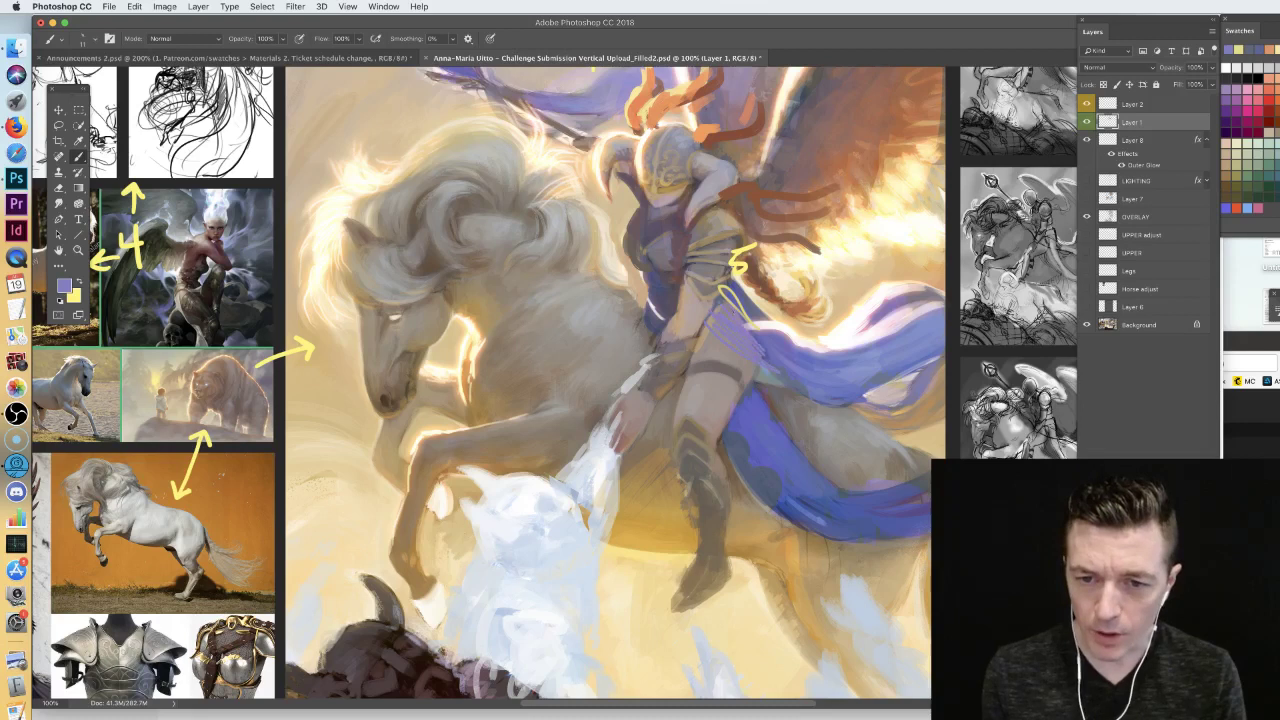
left_click_drag(712, 372, 716, 418)
mouse_move(706, 326)
left_mouse_down()
mouse_move(730, 404)
mouse_move(740, 400)
left_mouse_up()
left_click_drag(716, 308, 762, 398)
left_click_drag(712, 304, 750, 380)
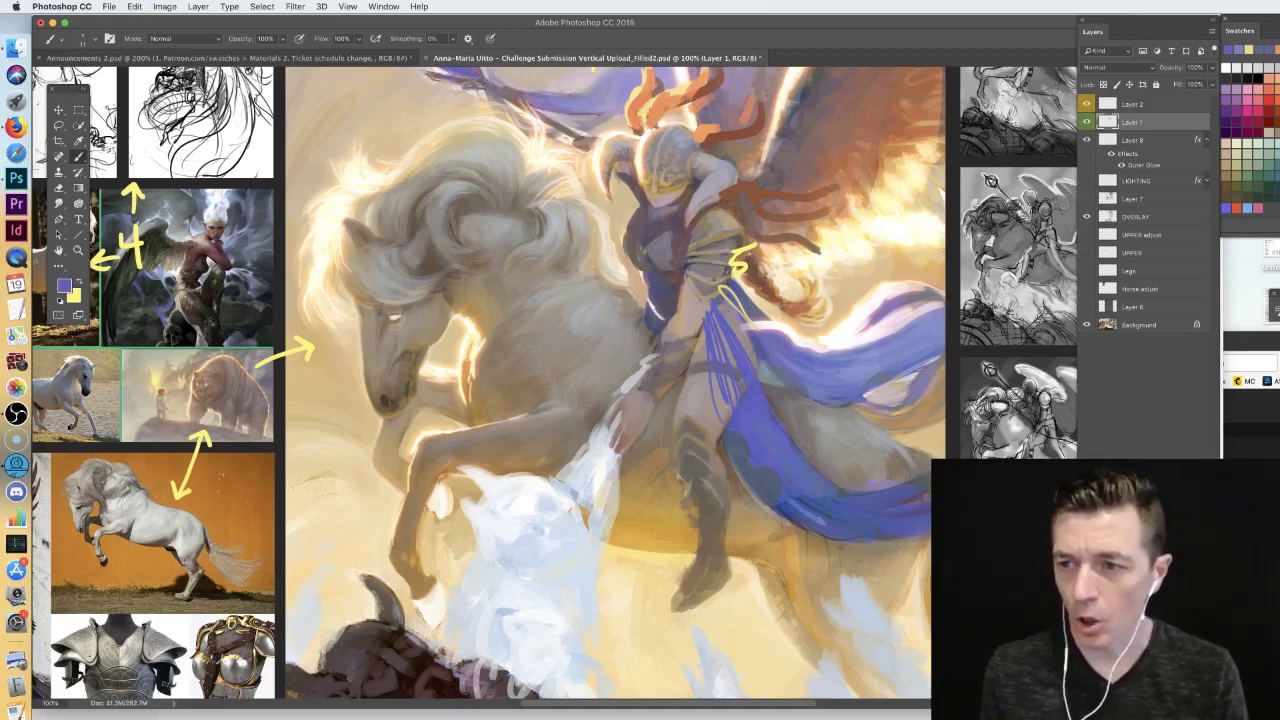
key("super+alt+z")
key("super+alt+z")
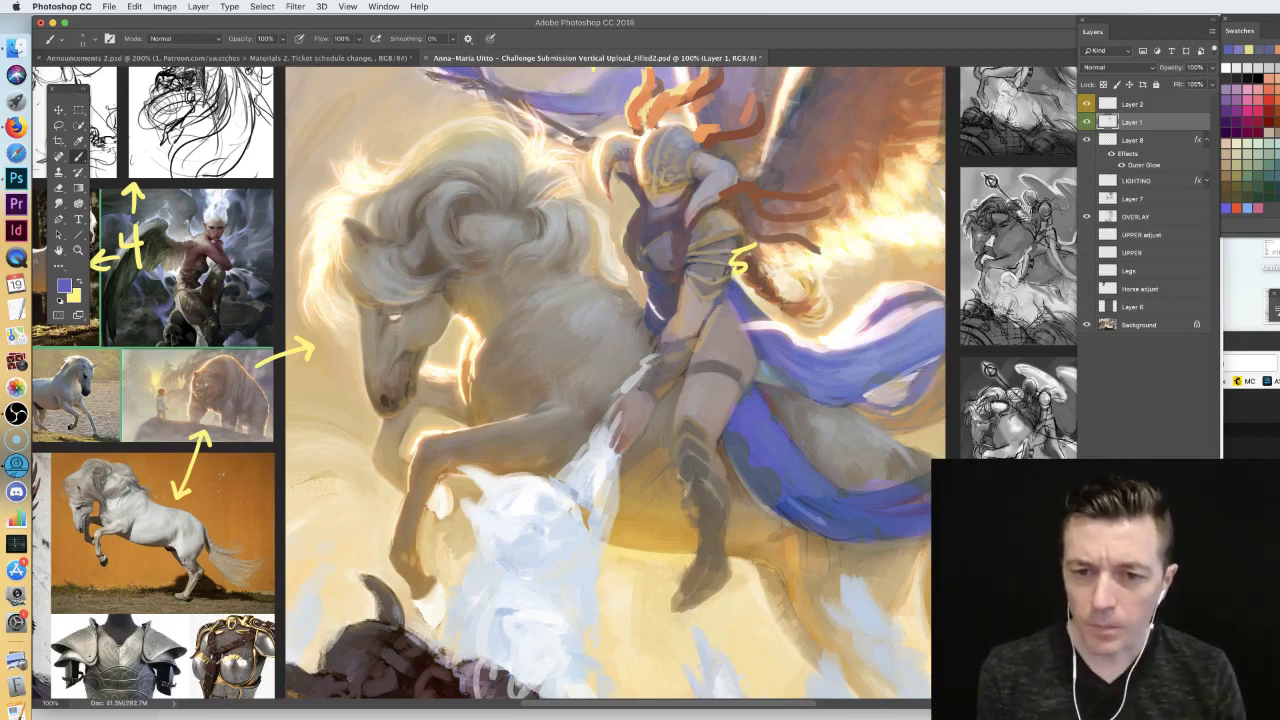
- Try outlining a short panelled skirt with a hem across the rider's upper thigh in blue lines
left_click_drag(709, 318, 703, 365)
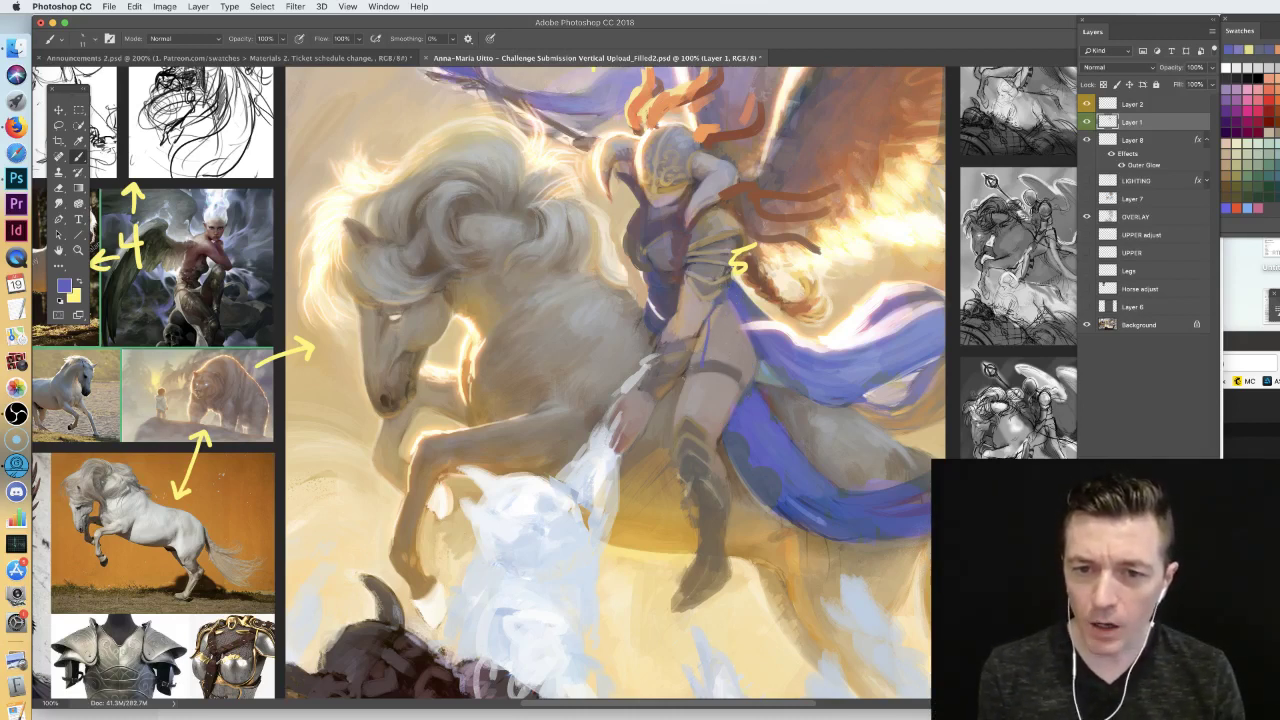
left_click_drag(690, 388, 727, 392)
left_click_drag(699, 342, 692, 390)
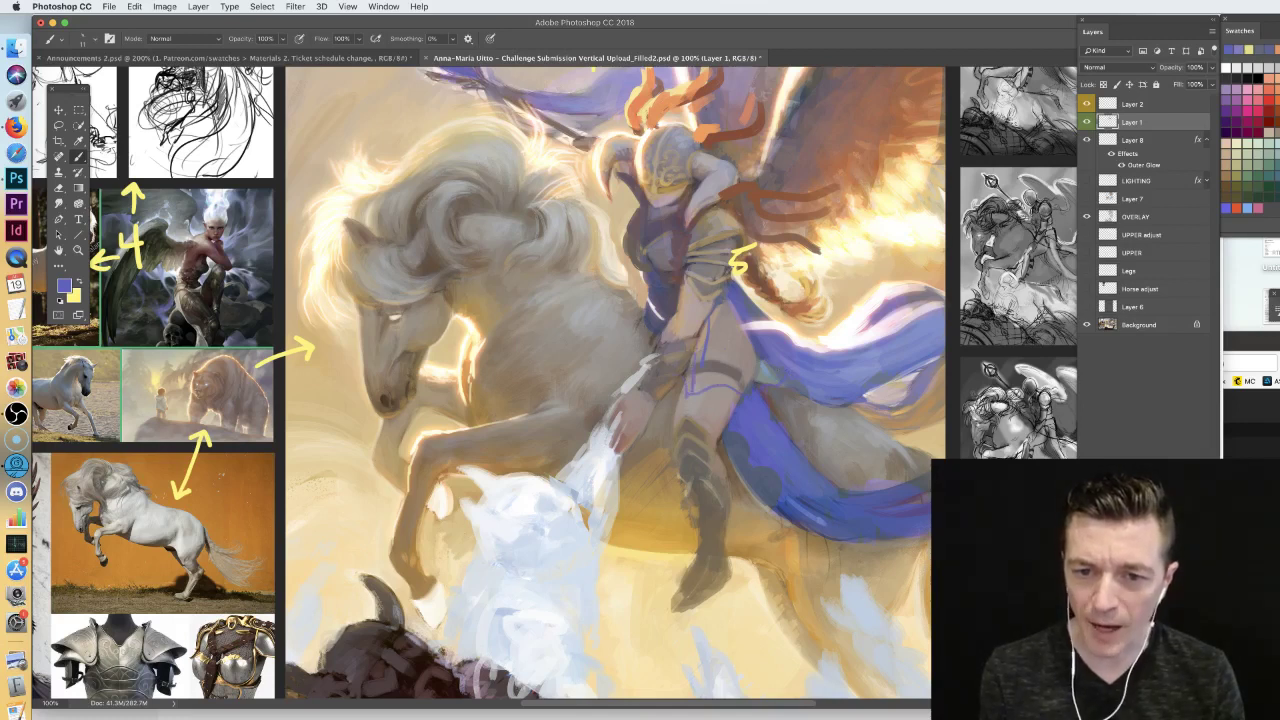
left_click_drag(718, 326, 736, 368)
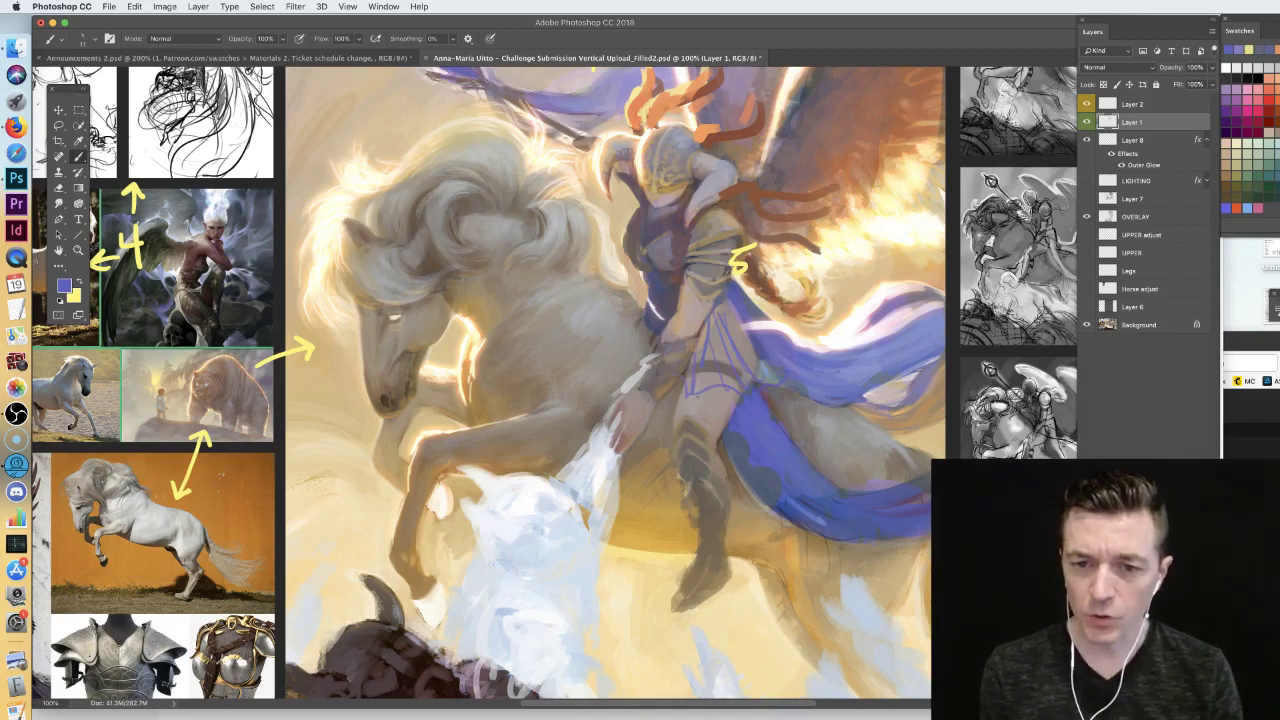
left_click_drag(701, 376, 736, 396)
key("super+alt+z")
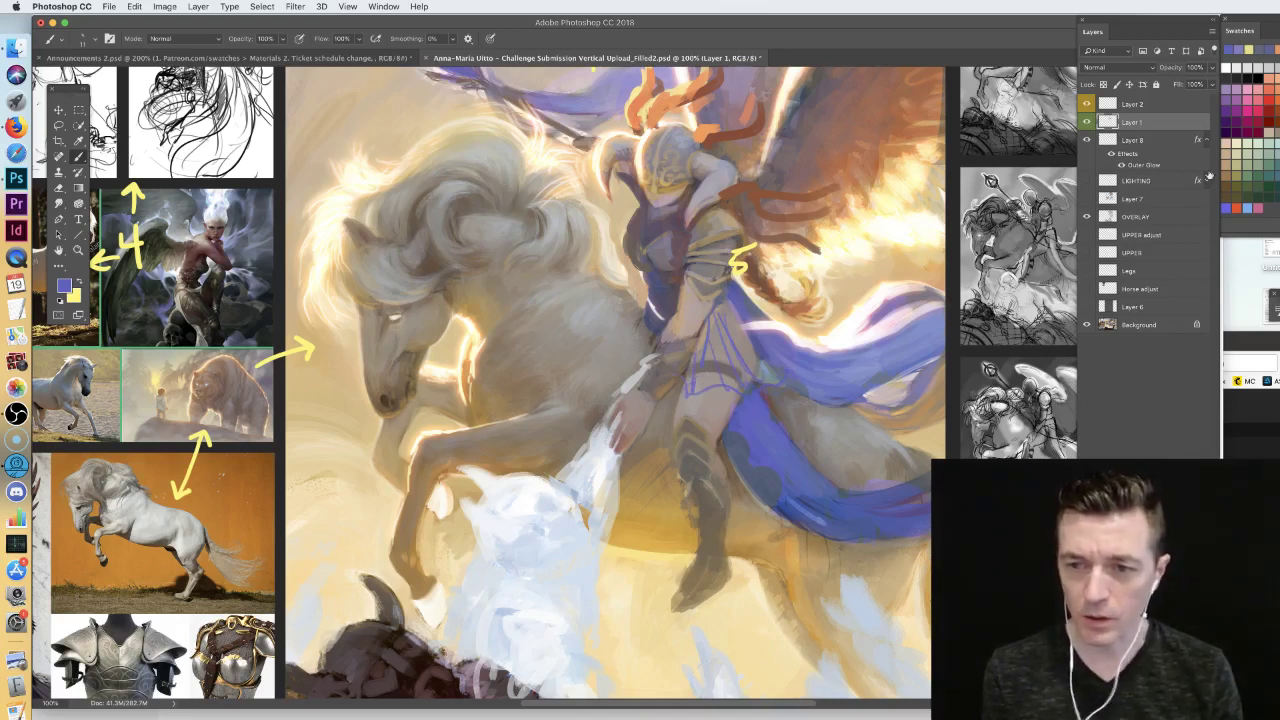
key("super+alt+z")
key("super+alt+z")
mouse_move(691, 383)
left_mouse_down()
mouse_move(686, 394)
mouse_move(776, 380)
mouse_move(717, 383)
mouse_move(707, 373)
mouse_move(735, 319)
mouse_move(755, 319)
mouse_move(747, 309)
mouse_move(758, 330)
mouse_move(704, 321)
mouse_move(750, 356)
left_mouse_up()
mouse_move(712, 317)
left_mouse_down()
mouse_move(800, 326)
mouse_move(737, 346)
mouse_move(718, 328)
mouse_move(749, 374)
mouse_move(793, 369)
left_mouse_up()
key("e")
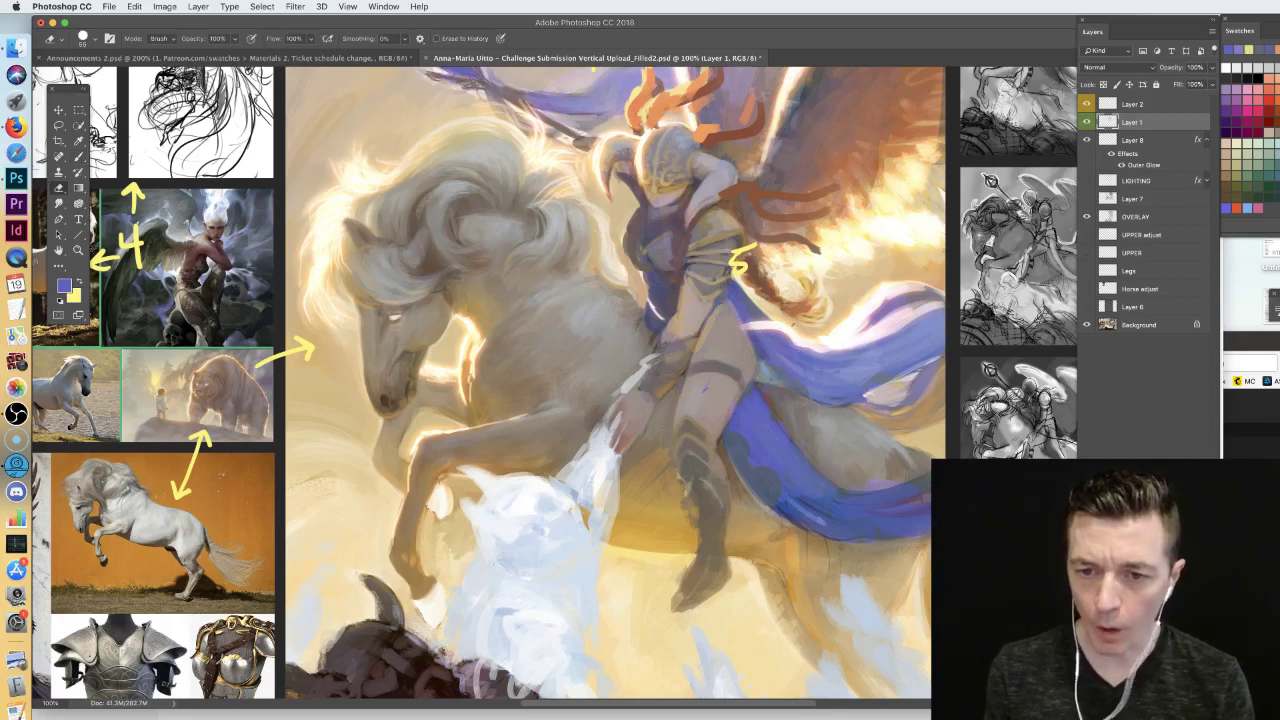
- Sketch blue skirt strips with pointed ends over the rider's near thigh and on the far side of the hips
key("b")
left_click_drag(700, 334, 697, 360)
left_click_drag(716, 308, 714, 395)
left_click_drag(705, 324, 748, 378)
left_click_drag(717, 312, 769, 381)
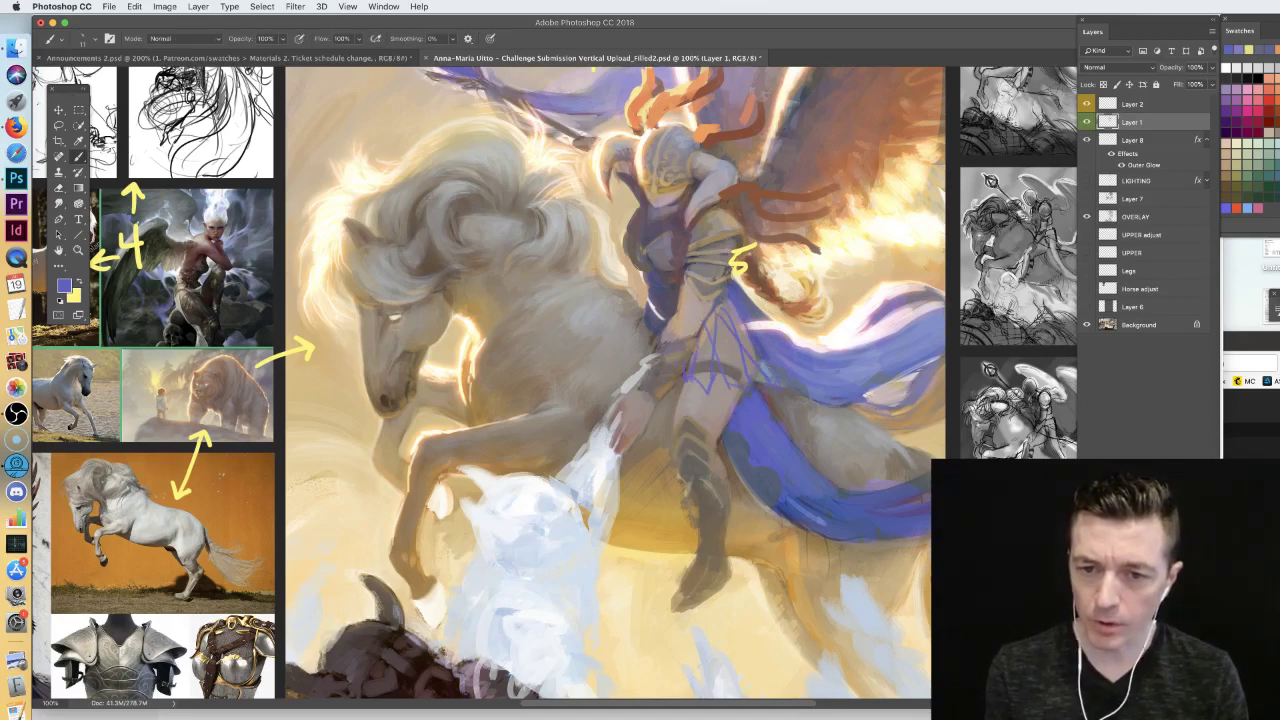
mouse_move(644, 346)
left_mouse_down()
mouse_move(624, 366)
mouse_move(639, 381)
left_mouse_up()
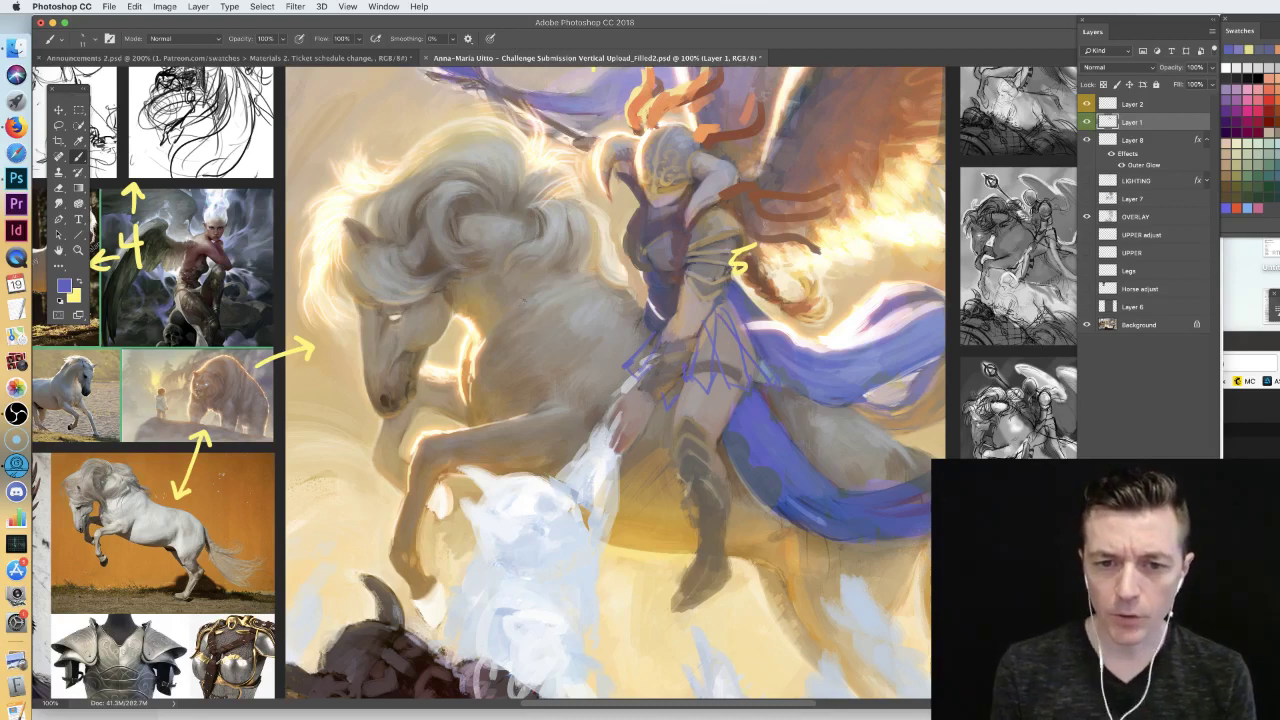
- Draw a small standing figure in a pleated strip skirt over the horse's shoulder in blue lines
mouse_move(516, 286)
left_mouse_down()
mouse_move(529, 310)
mouse_move(521, 360)
left_mouse_up()
mouse_move(564, 268)
left_mouse_down()
mouse_move(562, 330)
mouse_move(535, 358)
mouse_move(570, 344)
left_mouse_up()
left_click_drag(534, 414, 520, 430)
left_click_drag(536, 358, 536, 404)
mouse_move(555, 362)
left_mouse_down()
mouse_move(555, 418)
mouse_move(565, 427)
mouse_move(583, 381)
mouse_move(590, 413)
mouse_move(508, 428)
left_mouse_up()
mouse_move(524, 283)
left_mouse_down()
mouse_move(576, 280)
mouse_move(534, 245)
left_mouse_up()
left_click_drag(572, 286, 597, 338)
left_click_drag(508, 284, 497, 340)
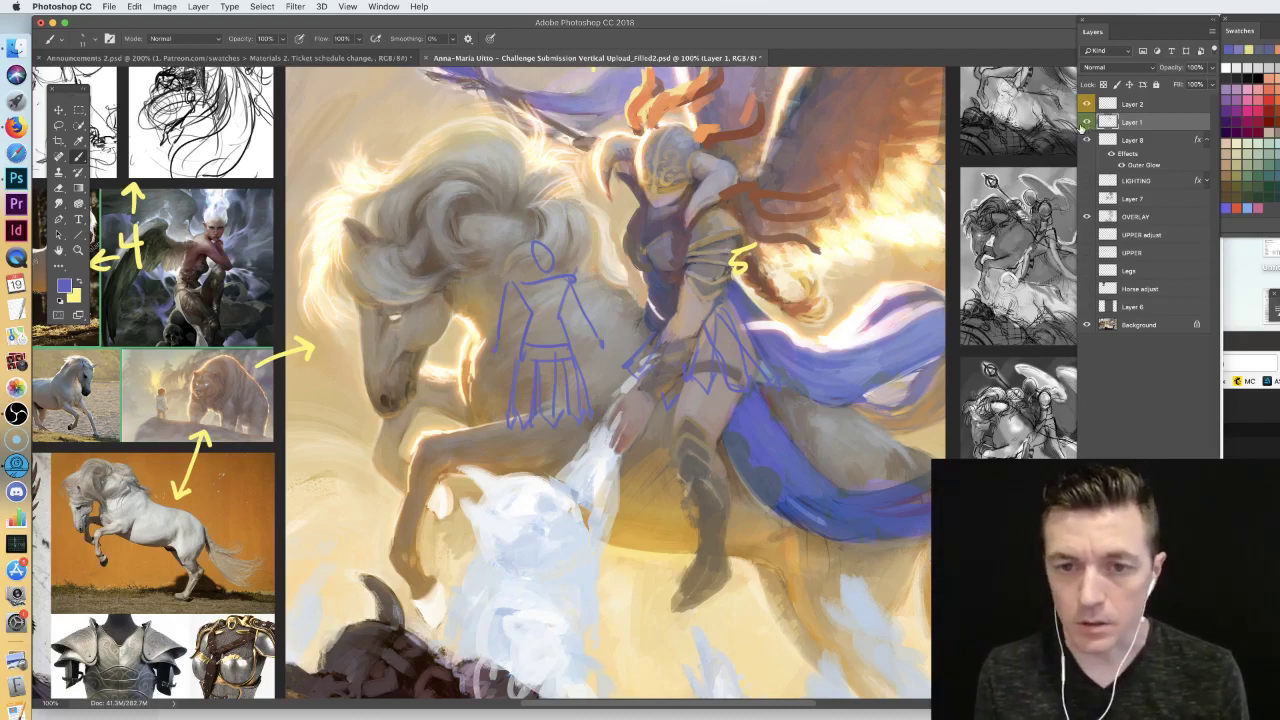
key("super+minus")
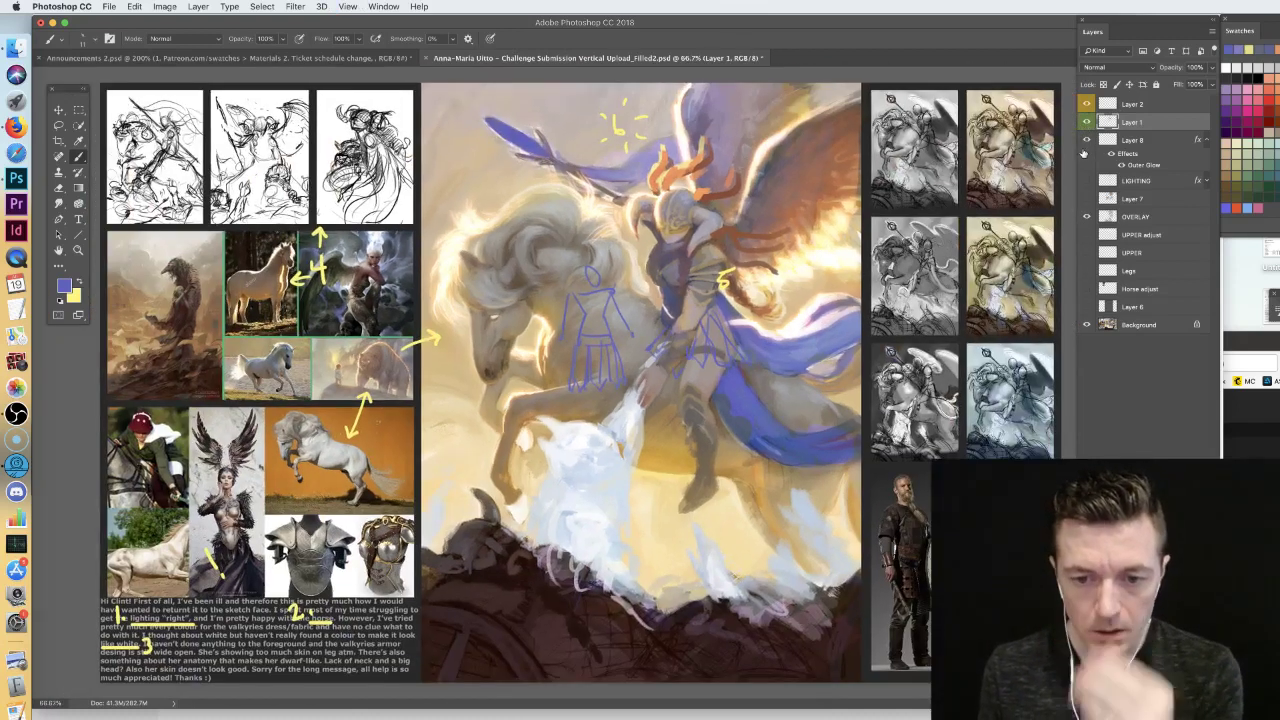
mouse_move(583, 622)
left_mouse_down()
mouse_move(606, 606)
mouse_move(590, 660)
left_mouse_up()
key("super+z")
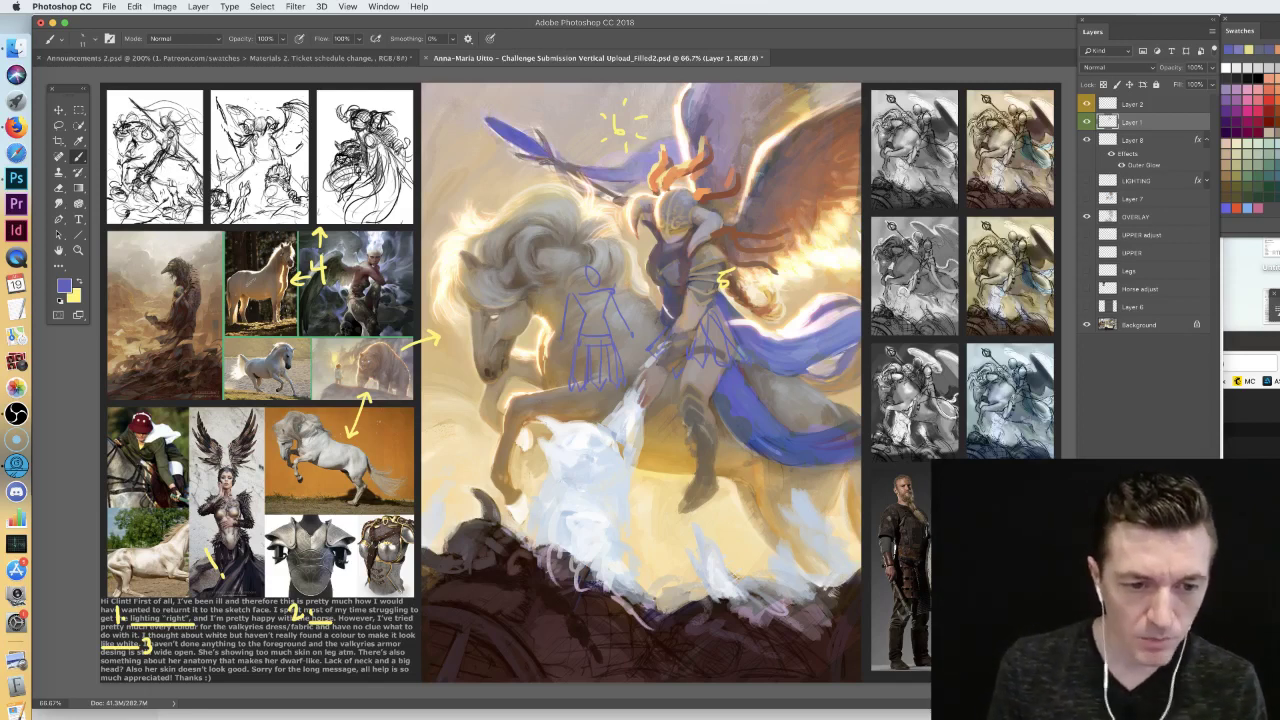
- Examine the armour, feathered shoulders and layered skirt in the reference photo of the woman with the winged headdress
key("super+plus")
key("super+plus")
left_click_drag(182, 478, 1002, 97)
left_click_drag(544, 301, 809, 266)
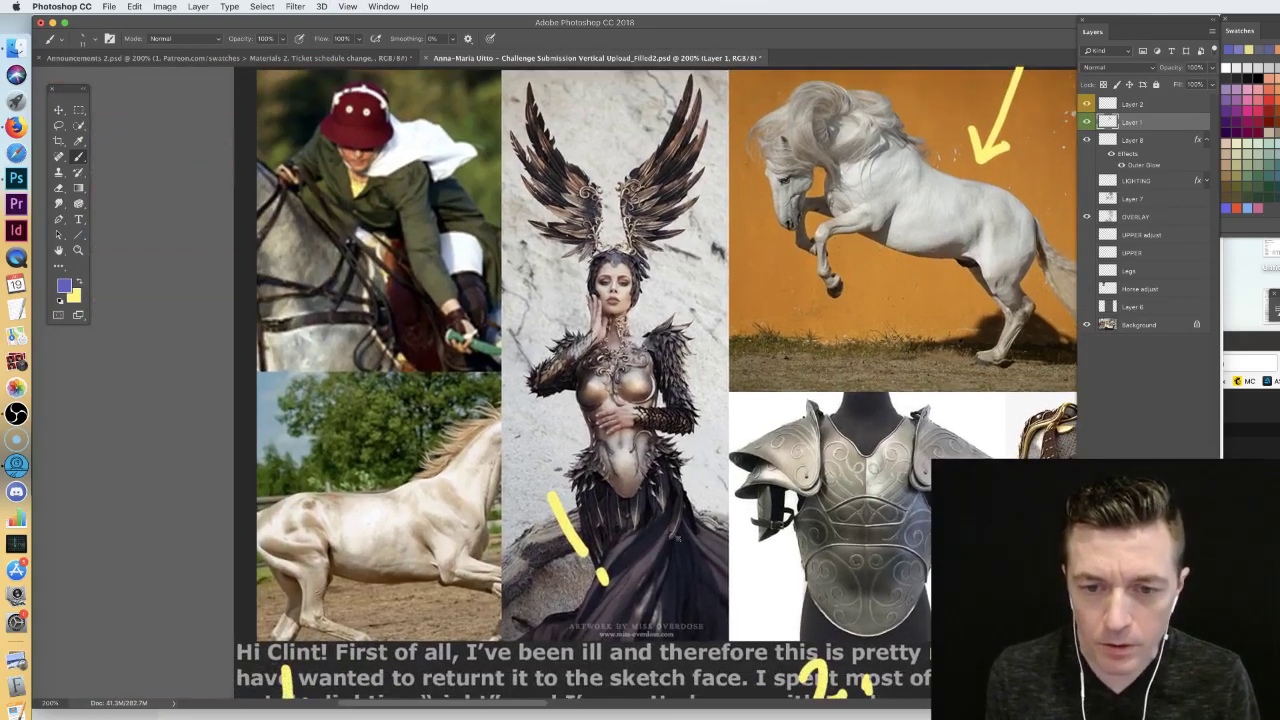
key("super+plus")
left_click_drag(678, 451, 666, 474)
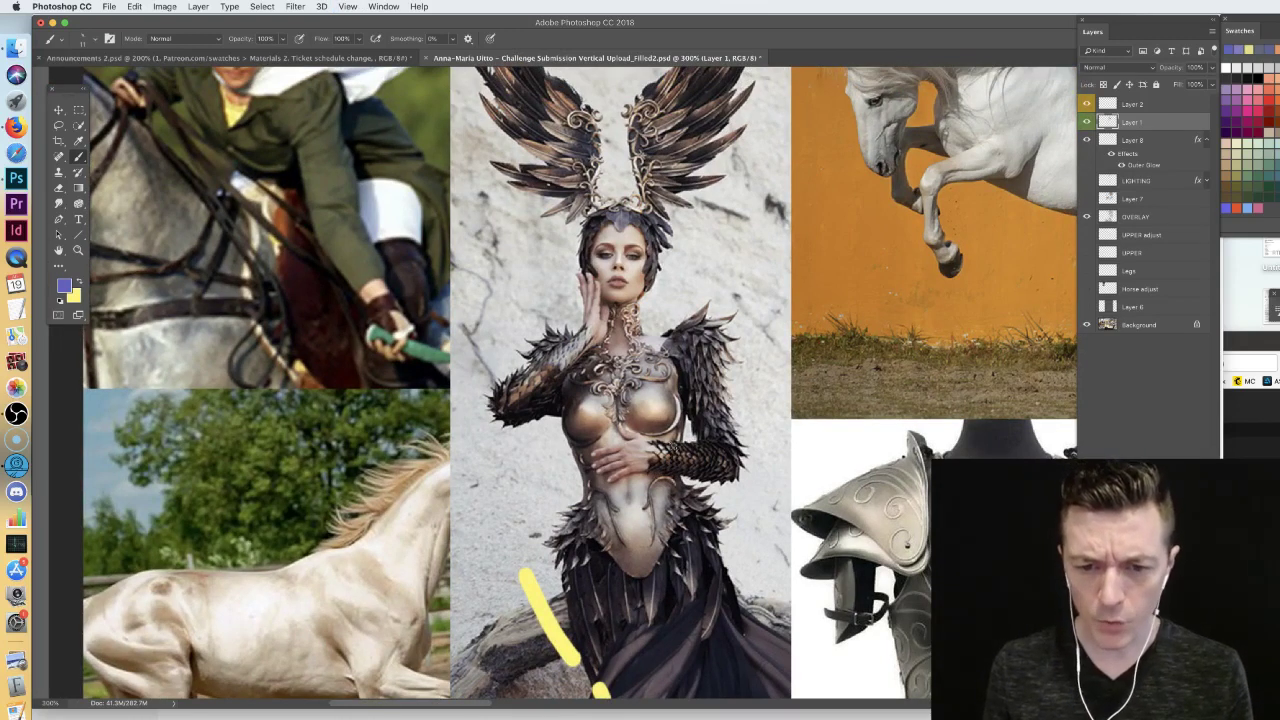
left_click_drag(672, 448, 668, 390)
mouse_move(683, 446)
left_mouse_down()
mouse_move(679, 410)
mouse_move(677, 452)
left_mouse_up()
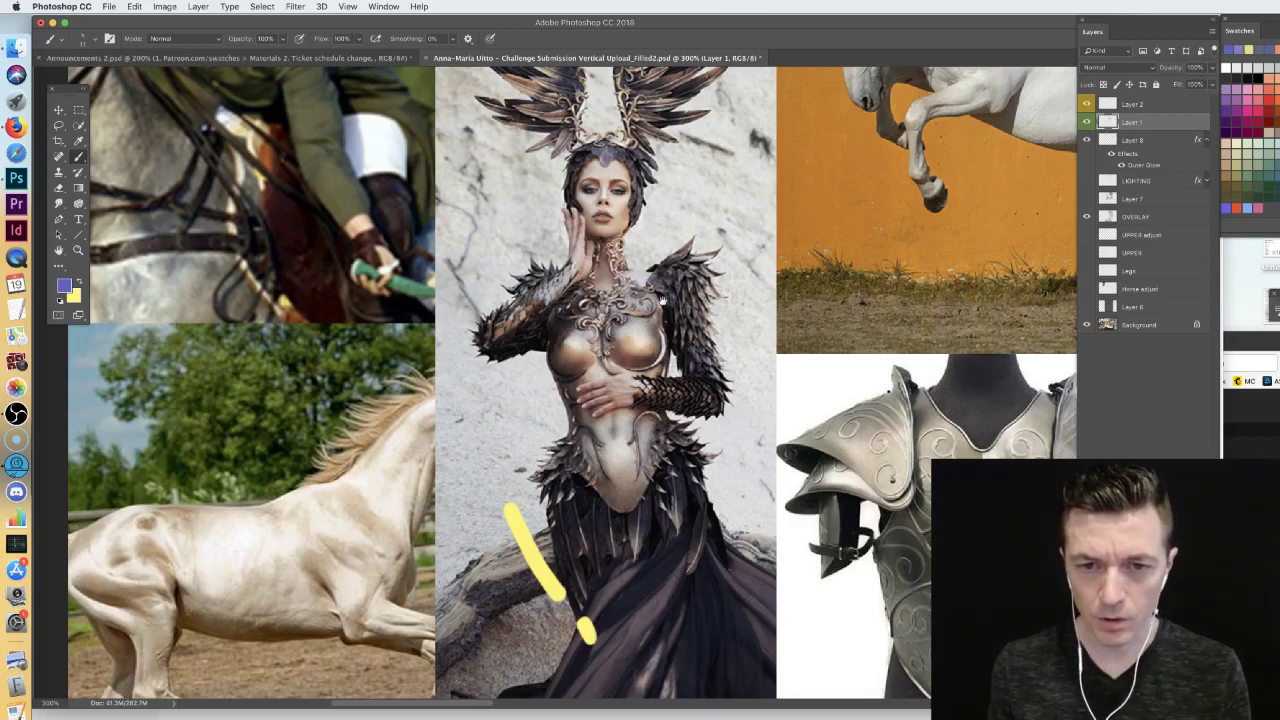
scroll(566, 382, "up", 3)
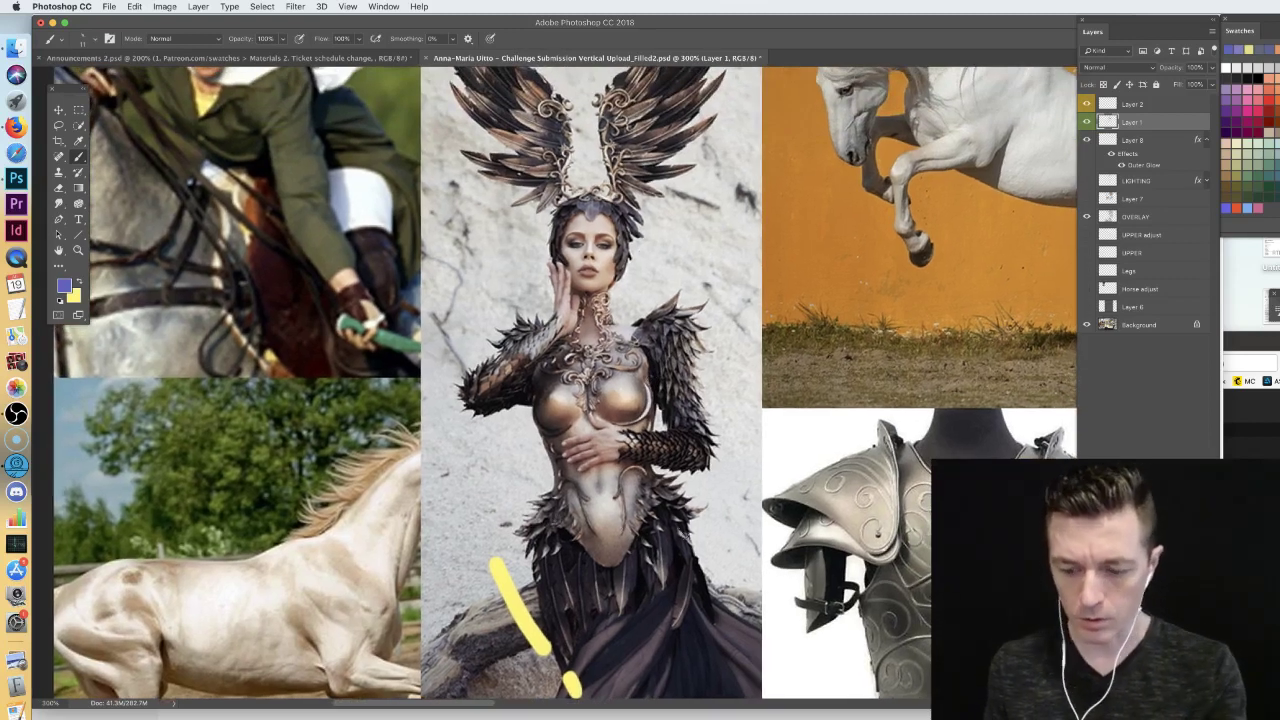
key("super+minus")
key("super+minus")
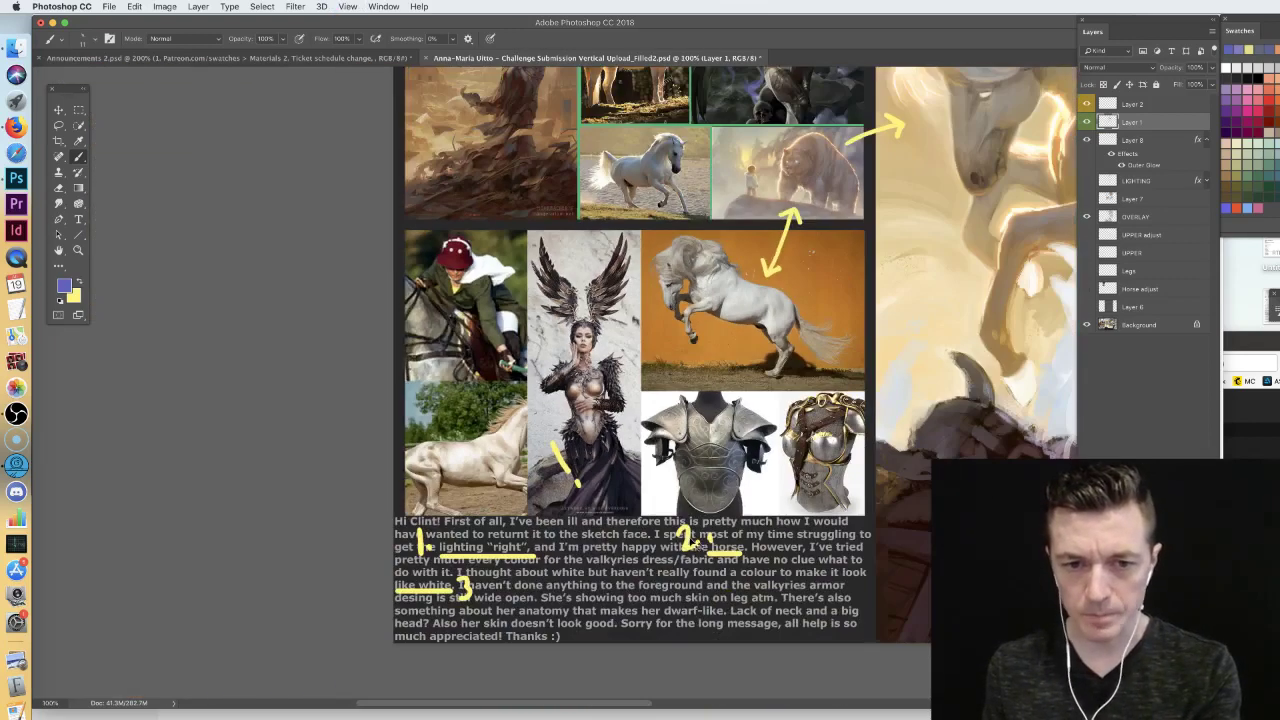
scroll(700, 545, "down", 1)
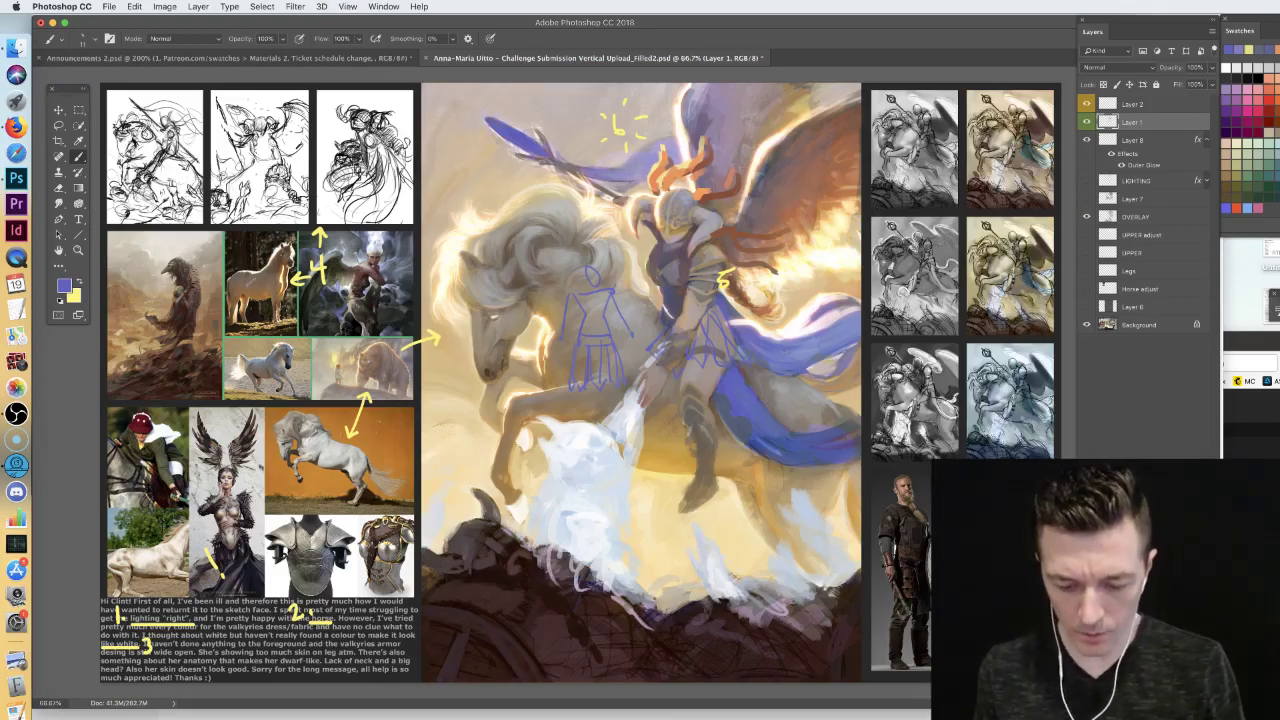
- Close the rider and horse document without saving and switch to the Valkyrie & Oni Hunter FINAL folder in Finder
key("super+w")
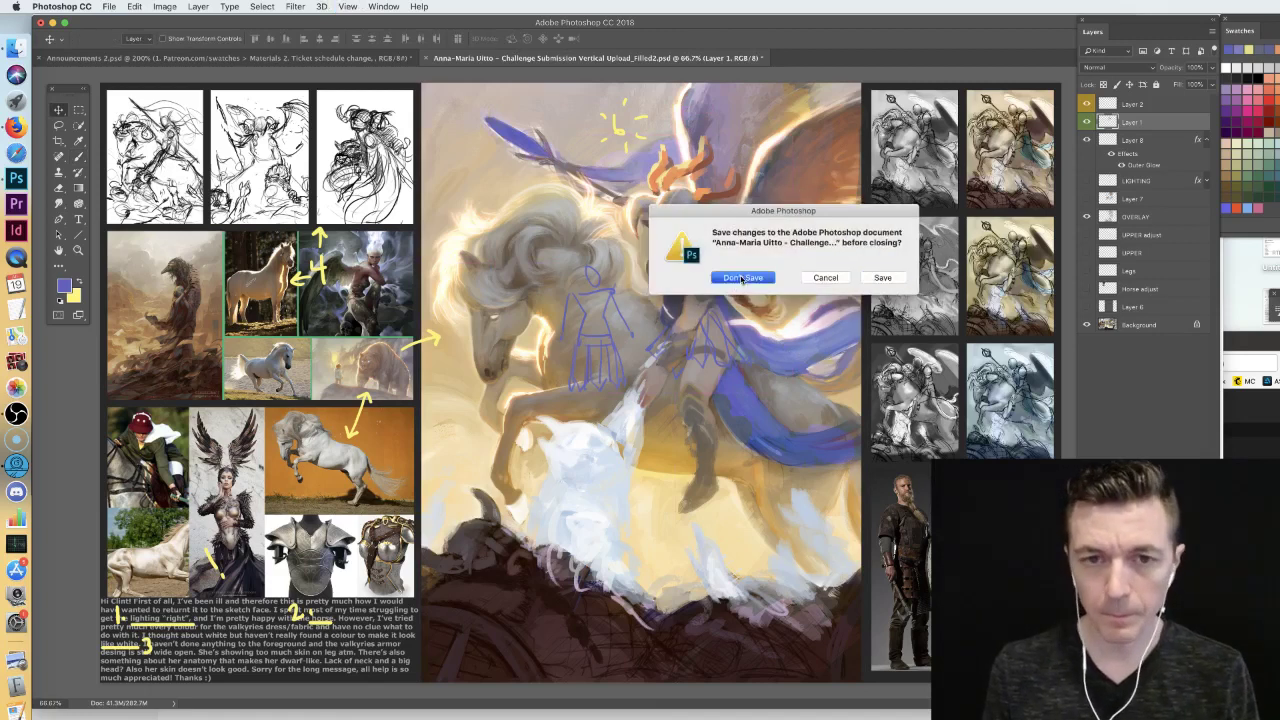
left_click(741, 279)
left_click(16, 46)
left_click(566, 227)
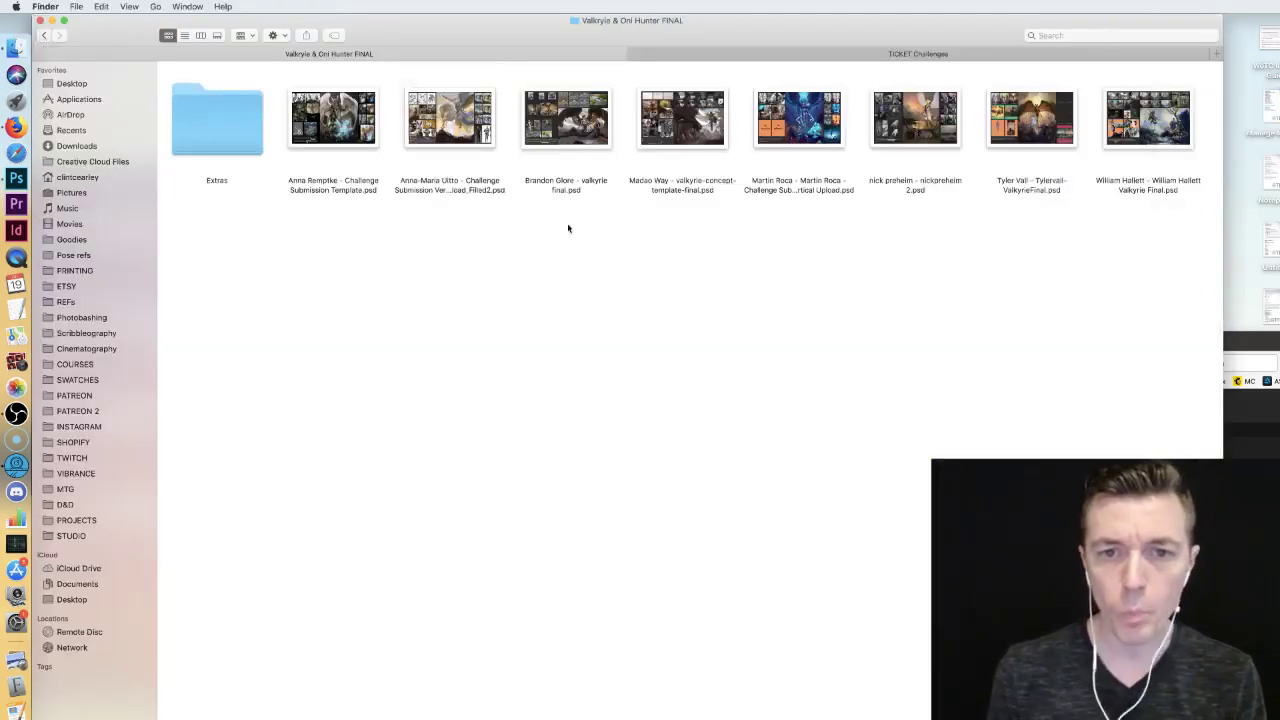
- Open the submission file ending in "valkyrie final.psd" with Adobe Photoshop CC 2018
left_click(580, 138)
right_click(570, 118)
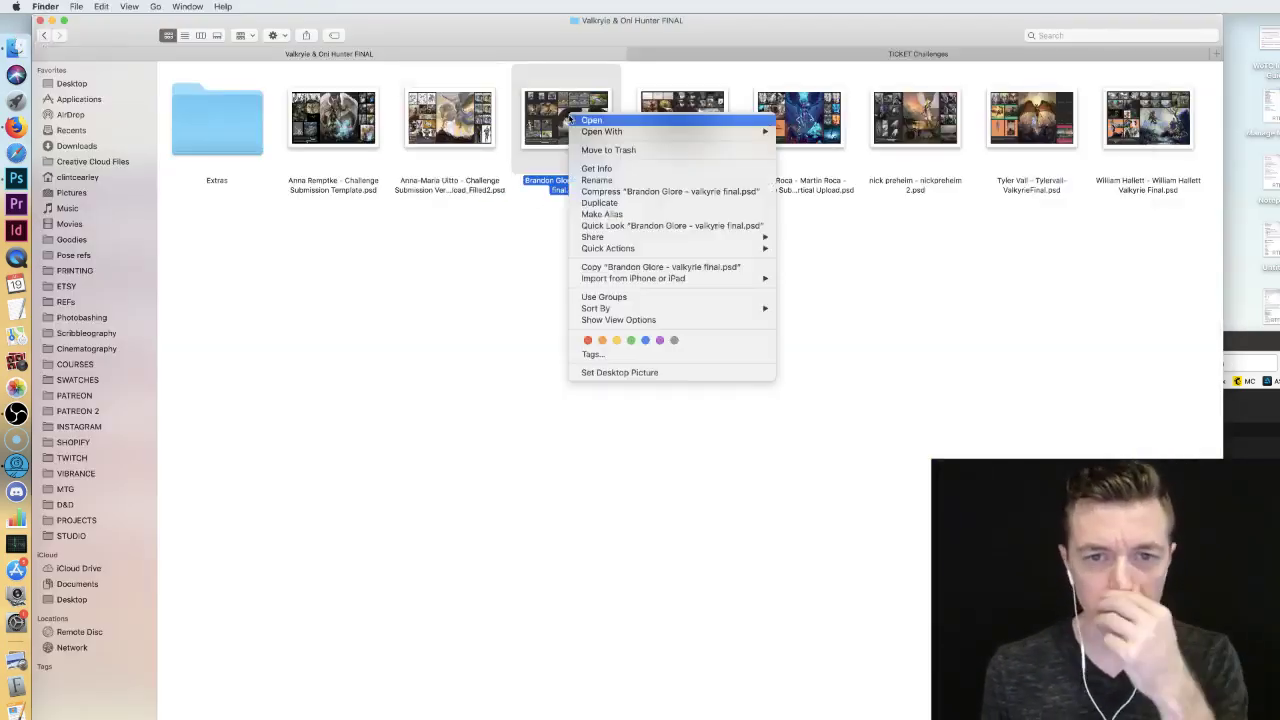
mouse_move(586, 132)
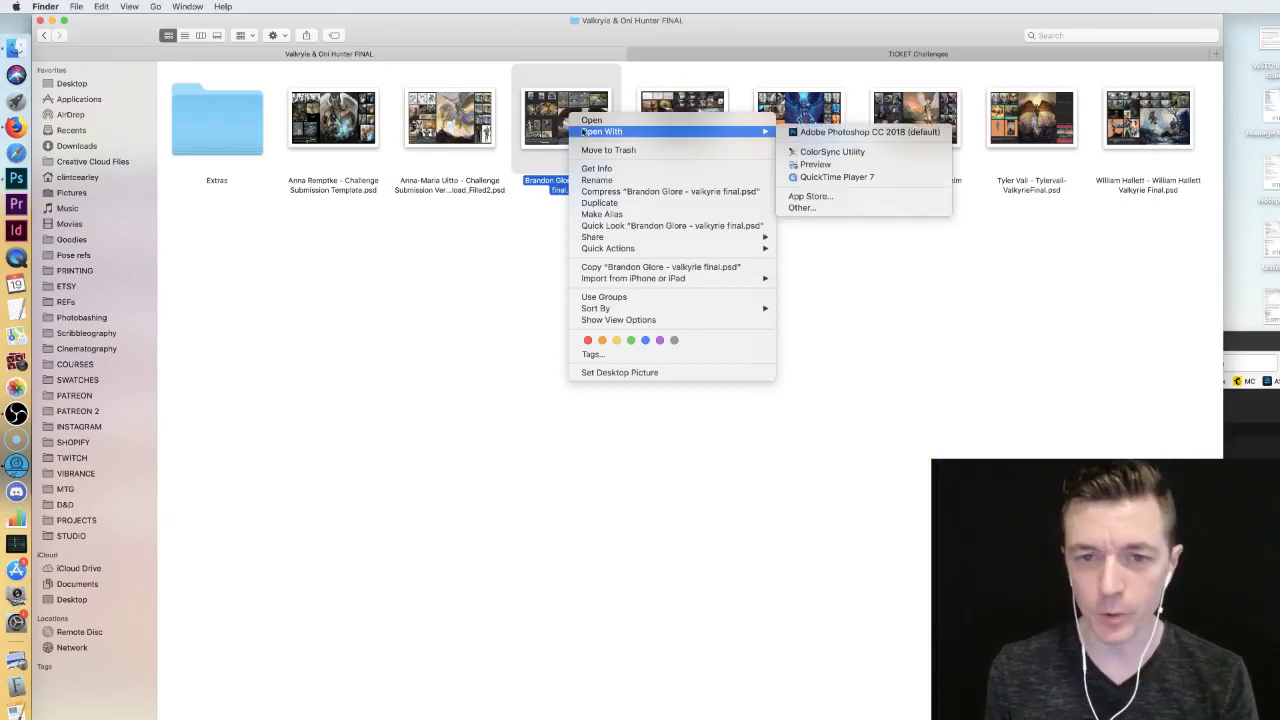
left_click(820, 133)
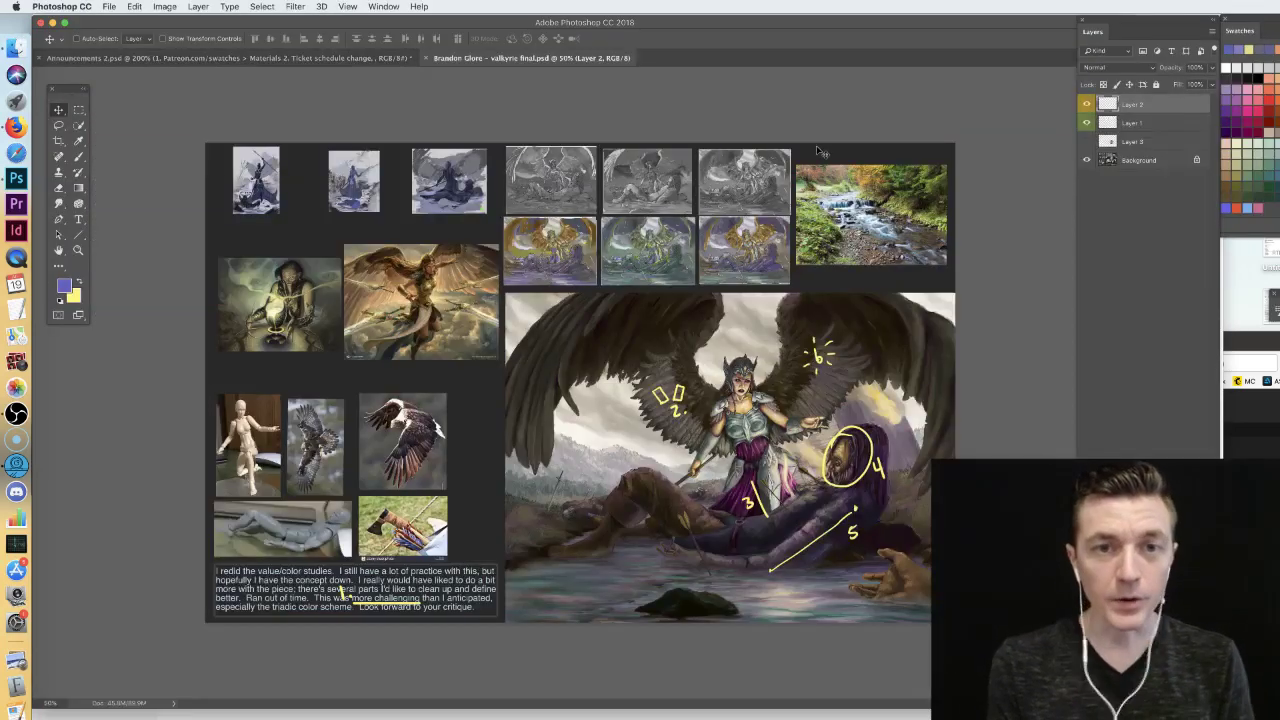
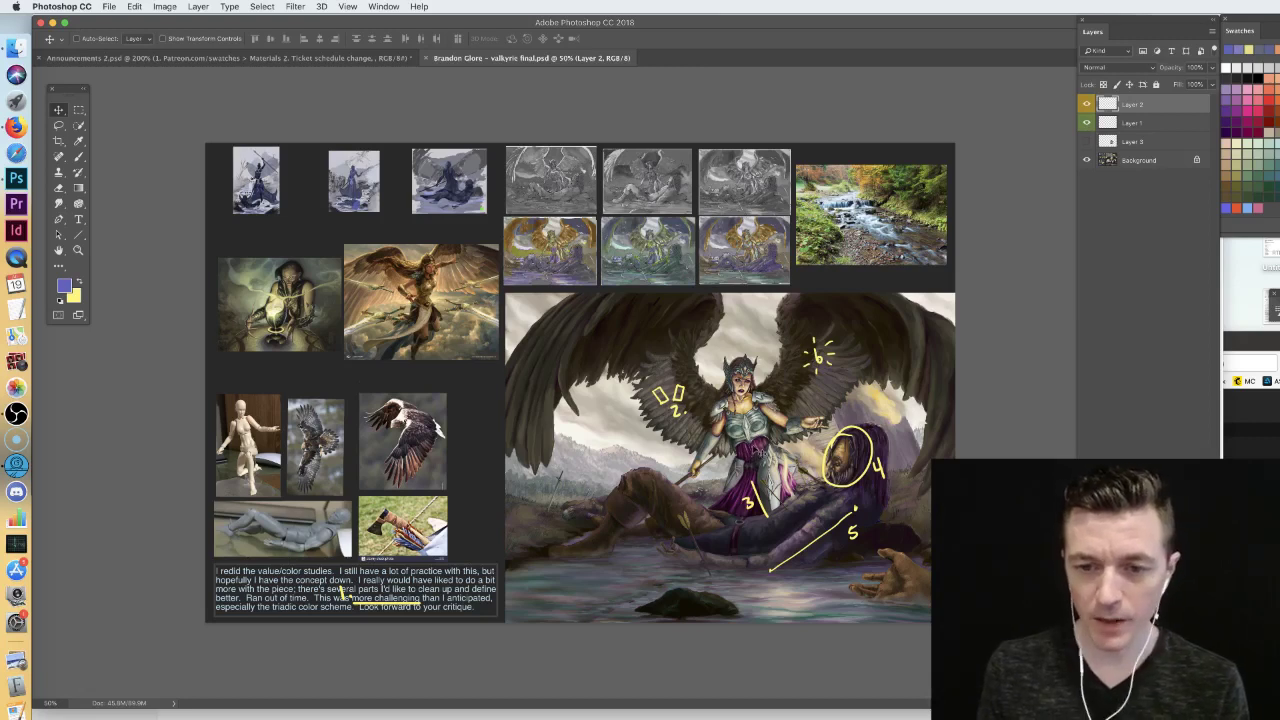
- Examine the valkyrie submission, its thumbnails, reference images, artist's note and the final painting with the numbered yellow marks
key("super+equal")
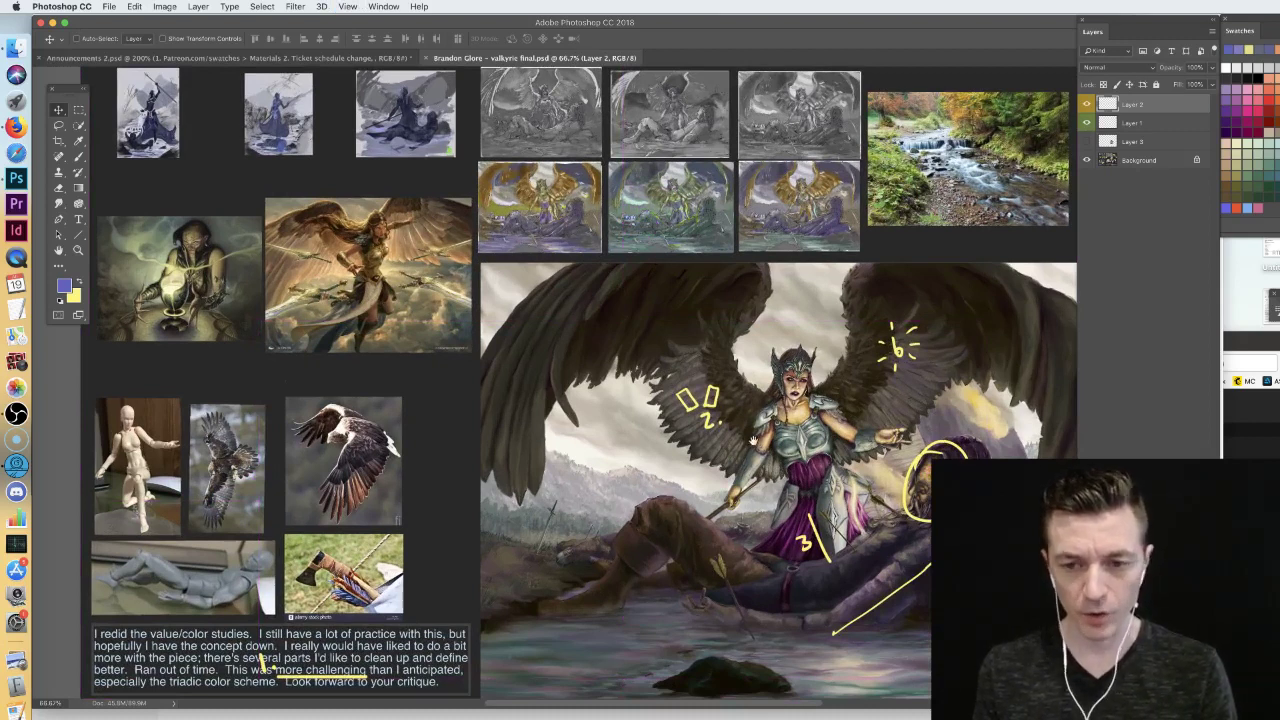
left_click_drag(753, 443, 715, 465)
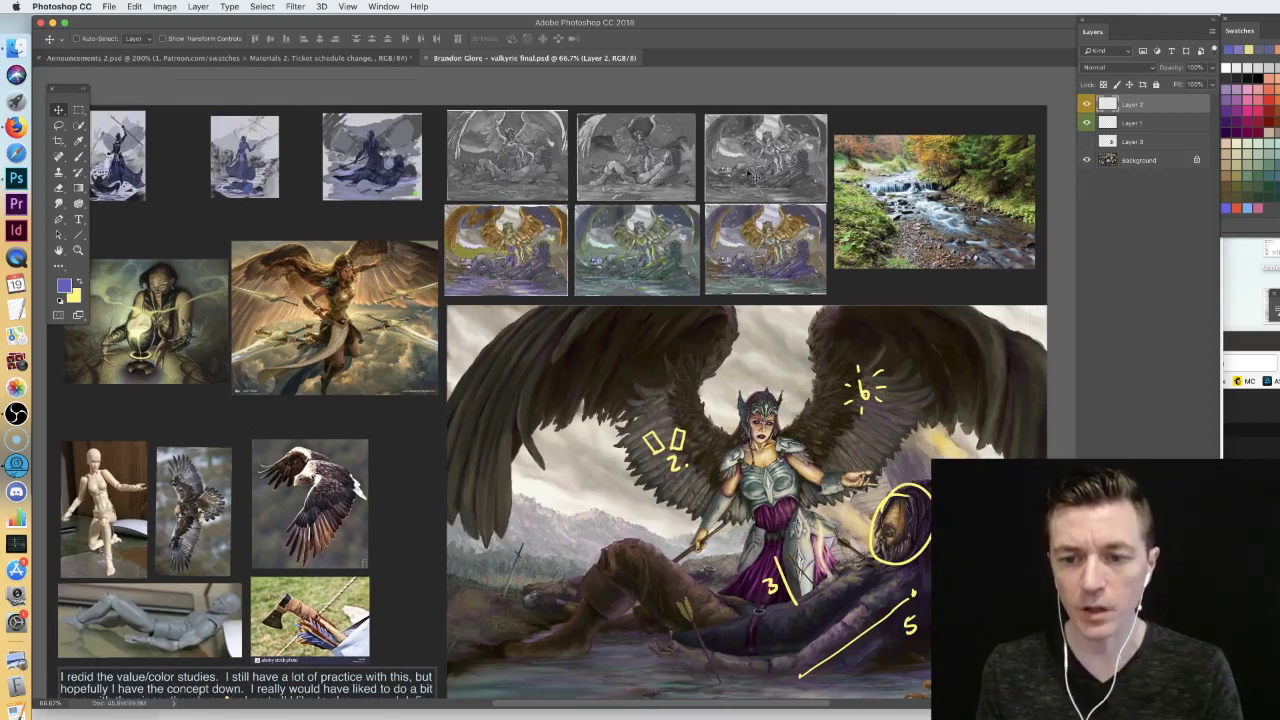
left_click_drag(746, 436, 644, 343)
scroll(645, 342, "up", 3)
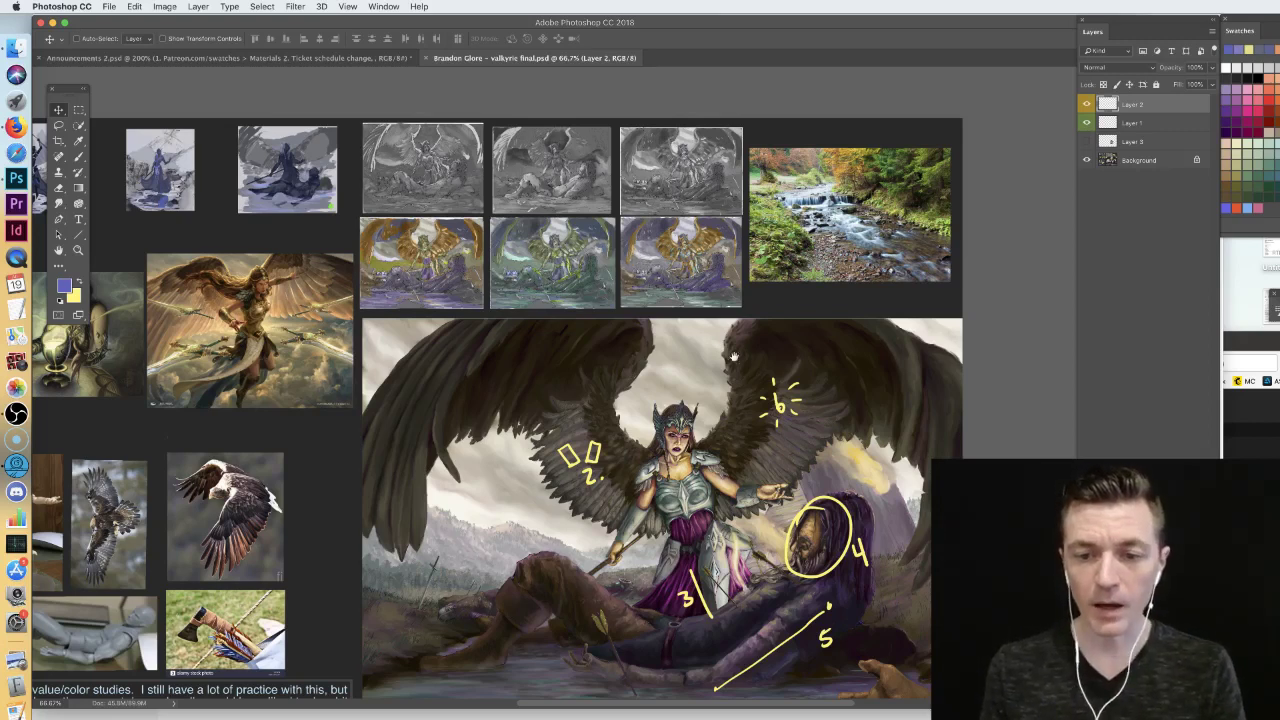
scroll(700, 305, "down", 2)
scroll(700, 305, "right", 2)
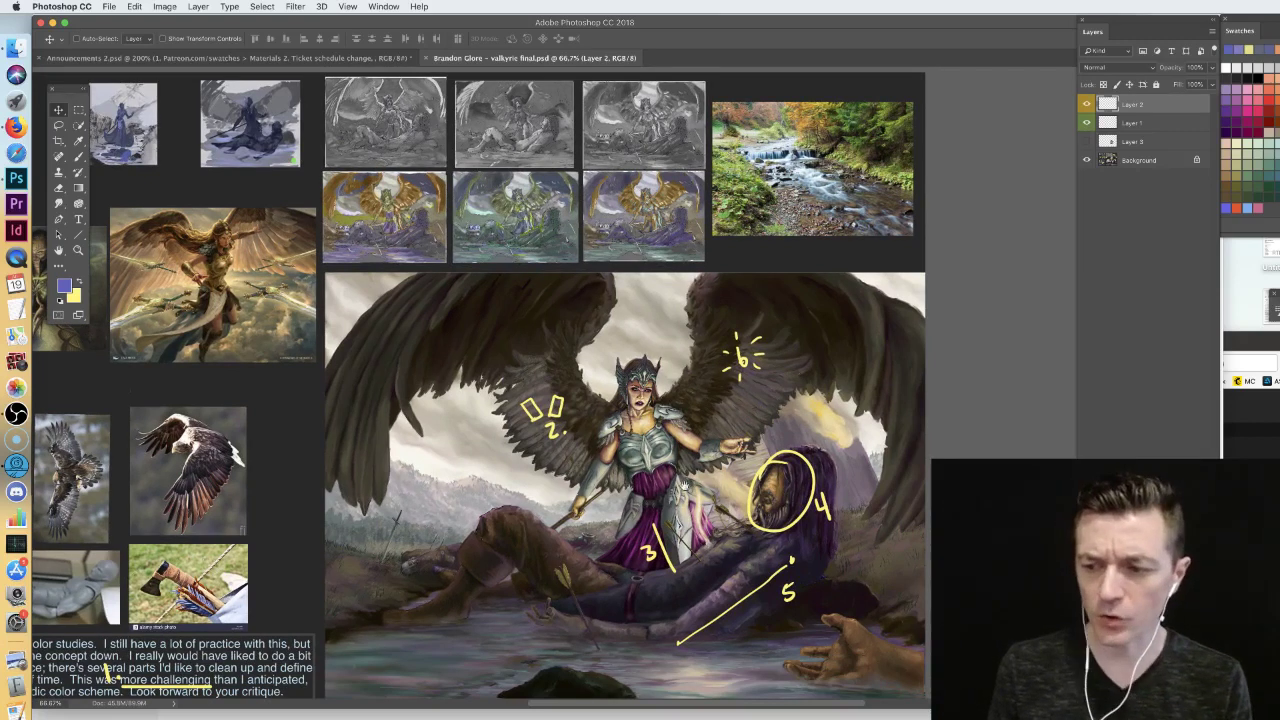
scroll(798, 325, "down", 5)
scroll(798, 325, "right", 2)
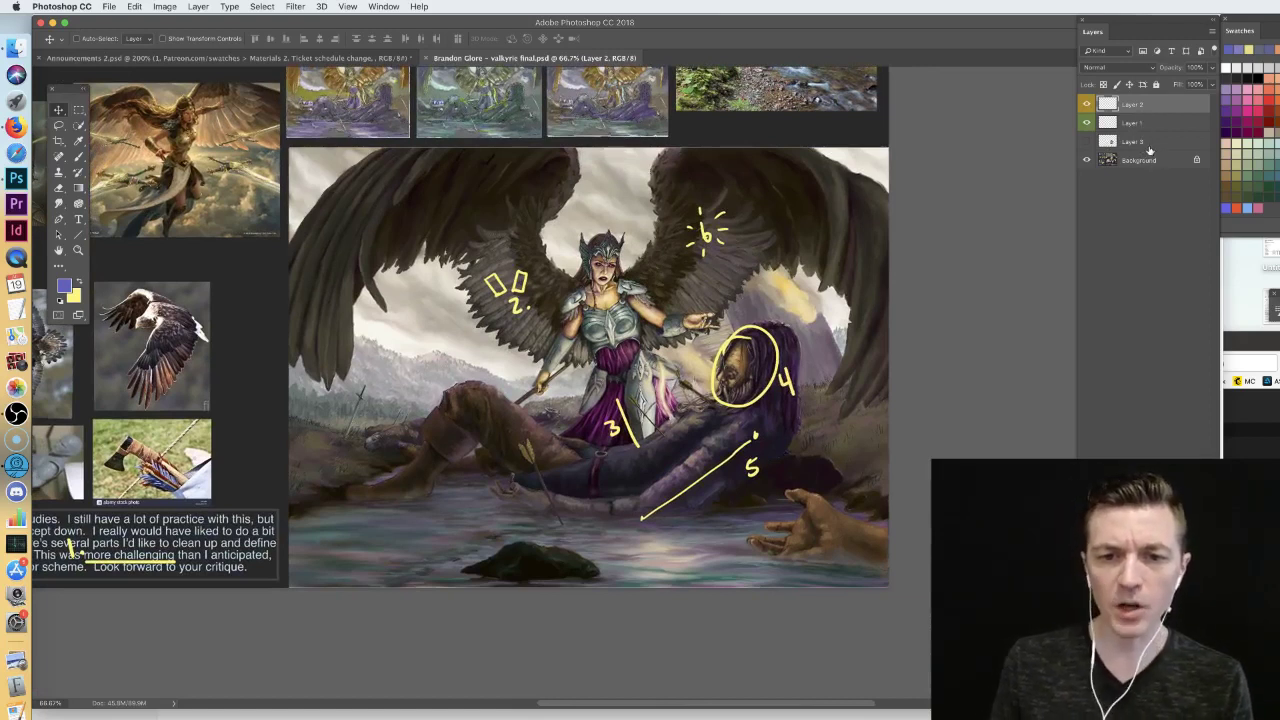
- Hide the numbered yellow notes on Layer 2 and make Layer 1 visible and active
left_click(1087, 104)
left_click(1087, 104)
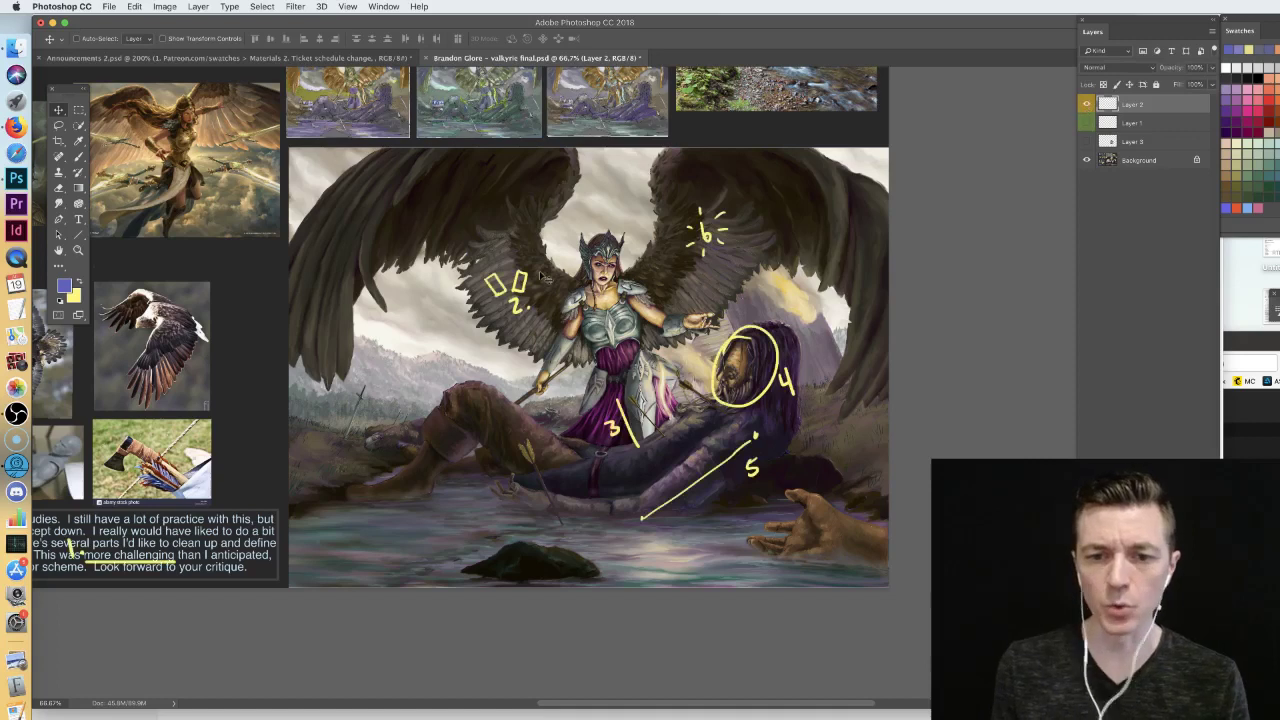
left_click(1088, 106)
left_click(1127, 158)
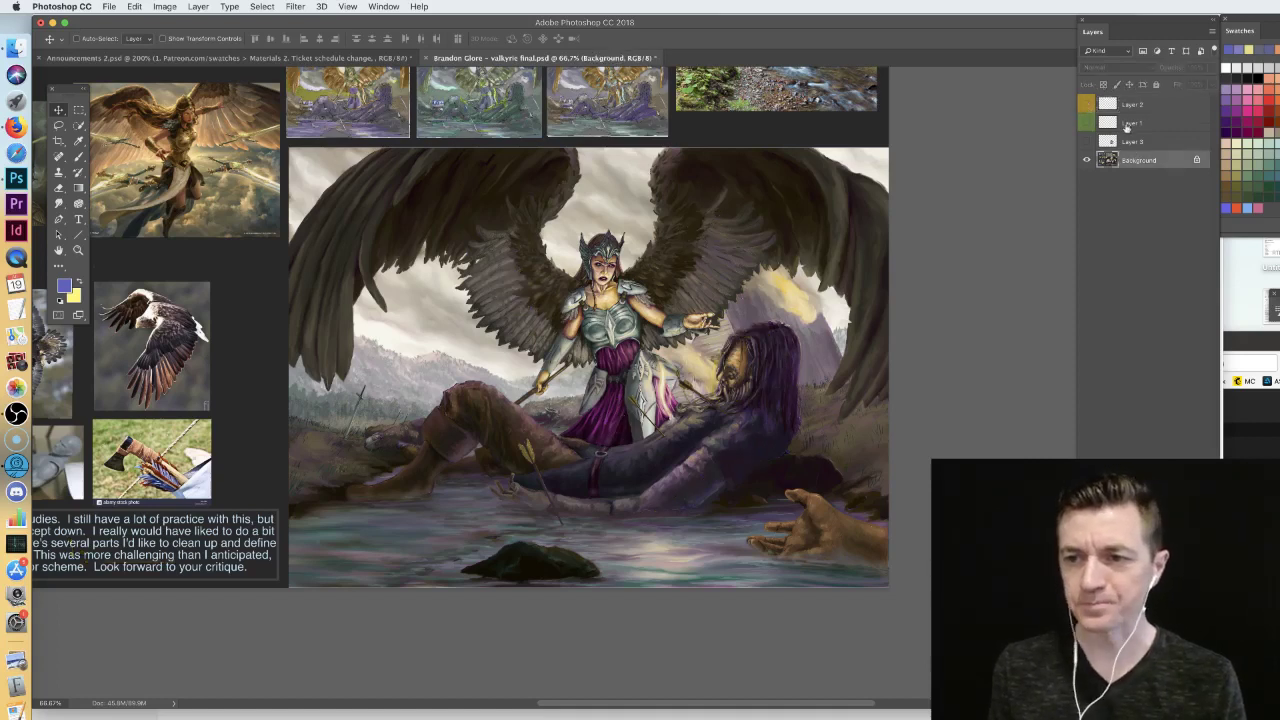
left_click(1130, 123)
left_click(1087, 122)
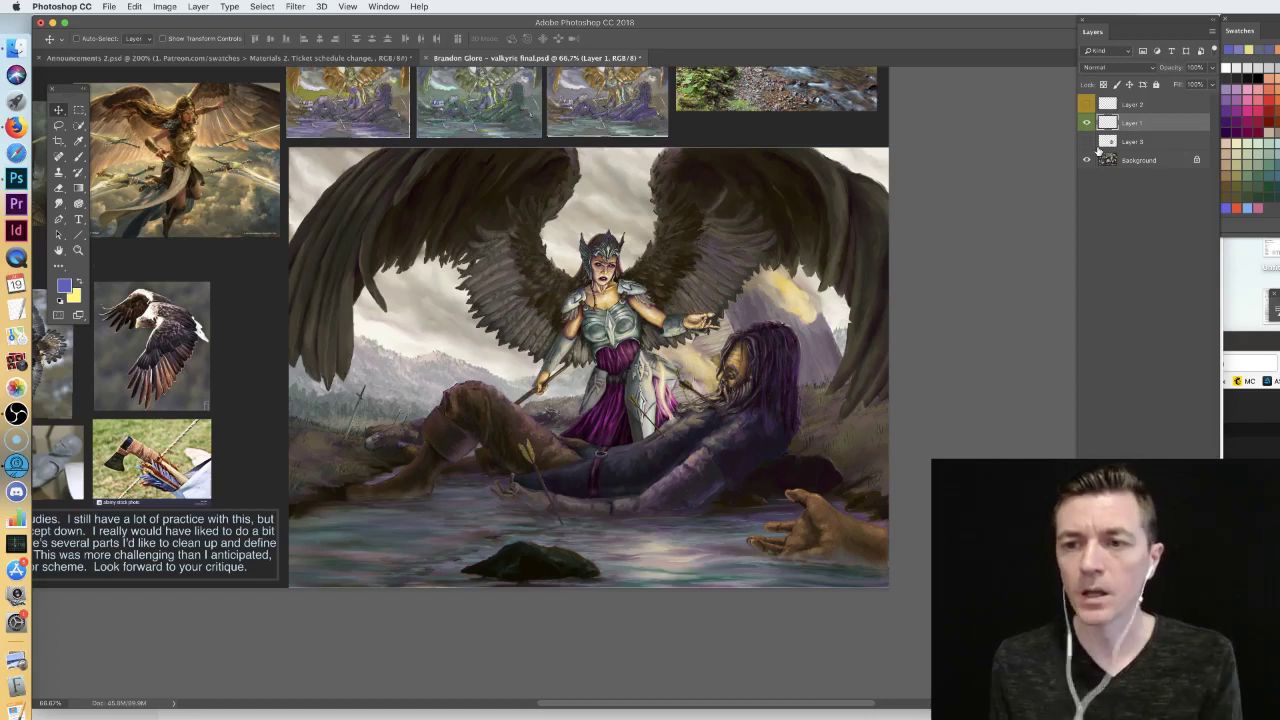
- Show Layer 3 with the repositioned valkyrie and switch it off and on to compare it with the original pose
left_click(1087, 141)
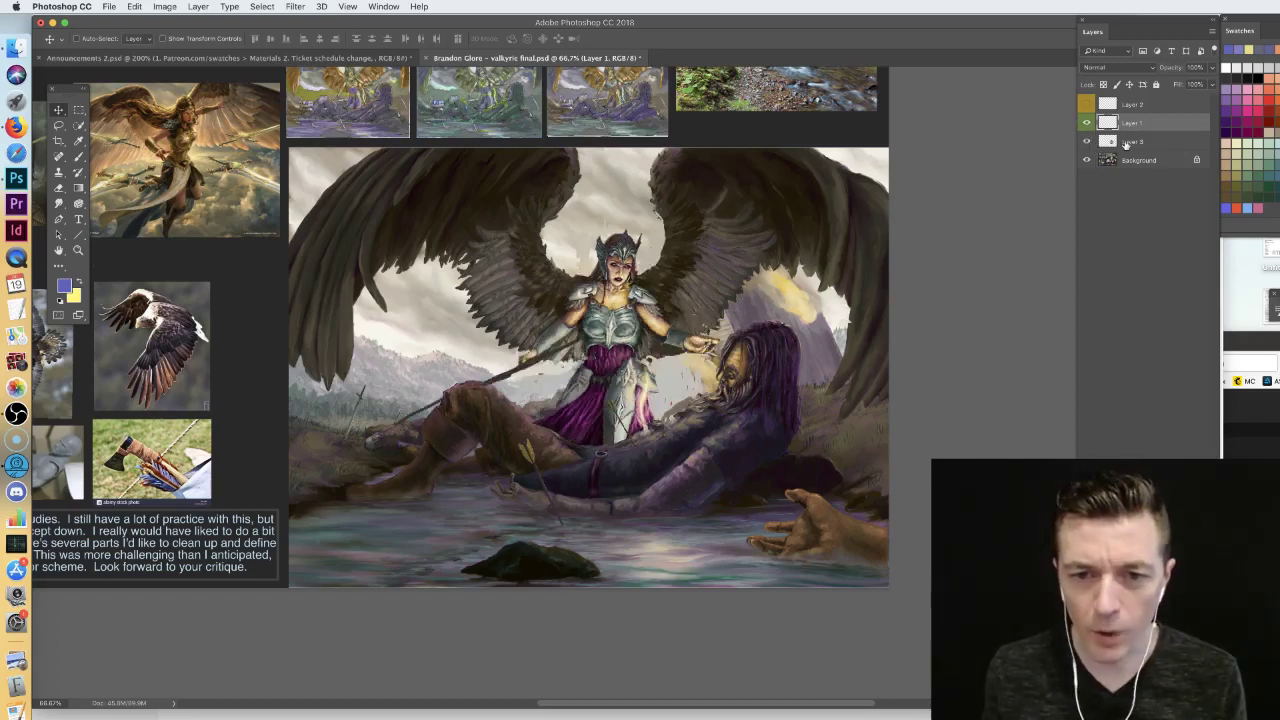
left_click(1124, 143)
left_click(1087, 142)
left_click(1087, 142)
left_click(1087, 142)
left_click(1087, 142)
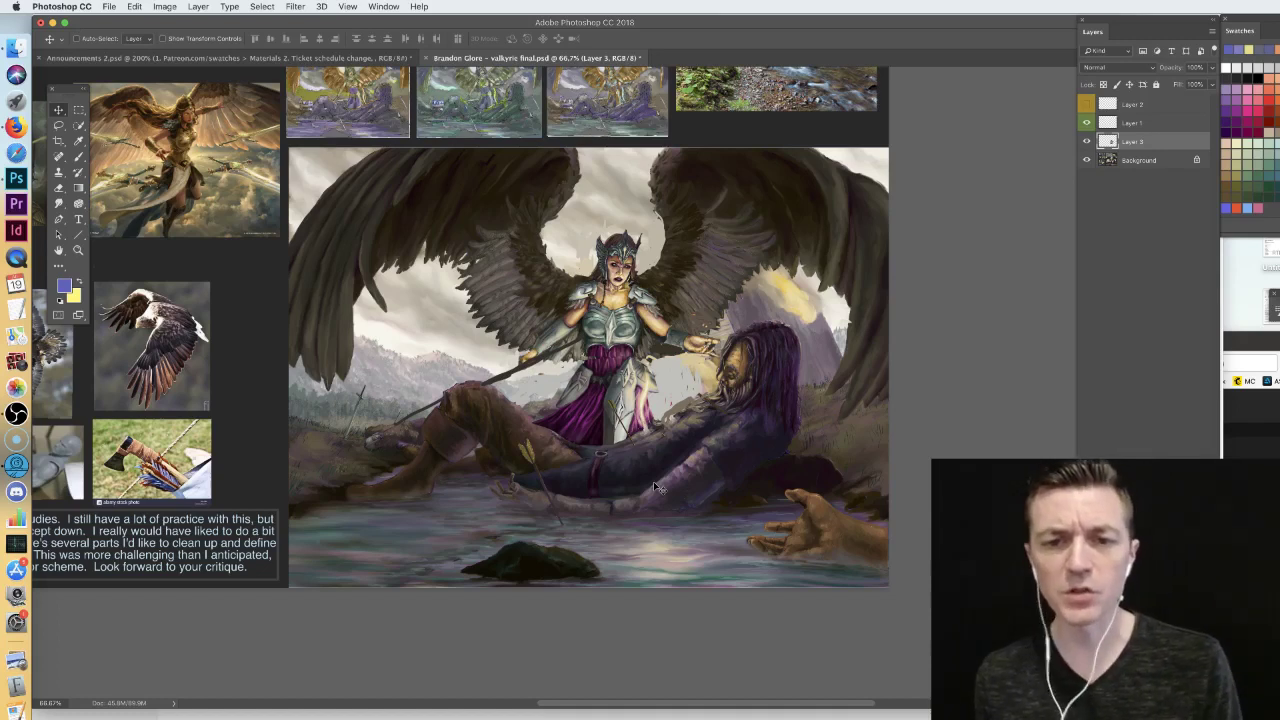
- Bring back the numbered notes to inspect mark 3 at the valkyrie's skirt, hide them again and select Layer 1
left_click(1088, 122)
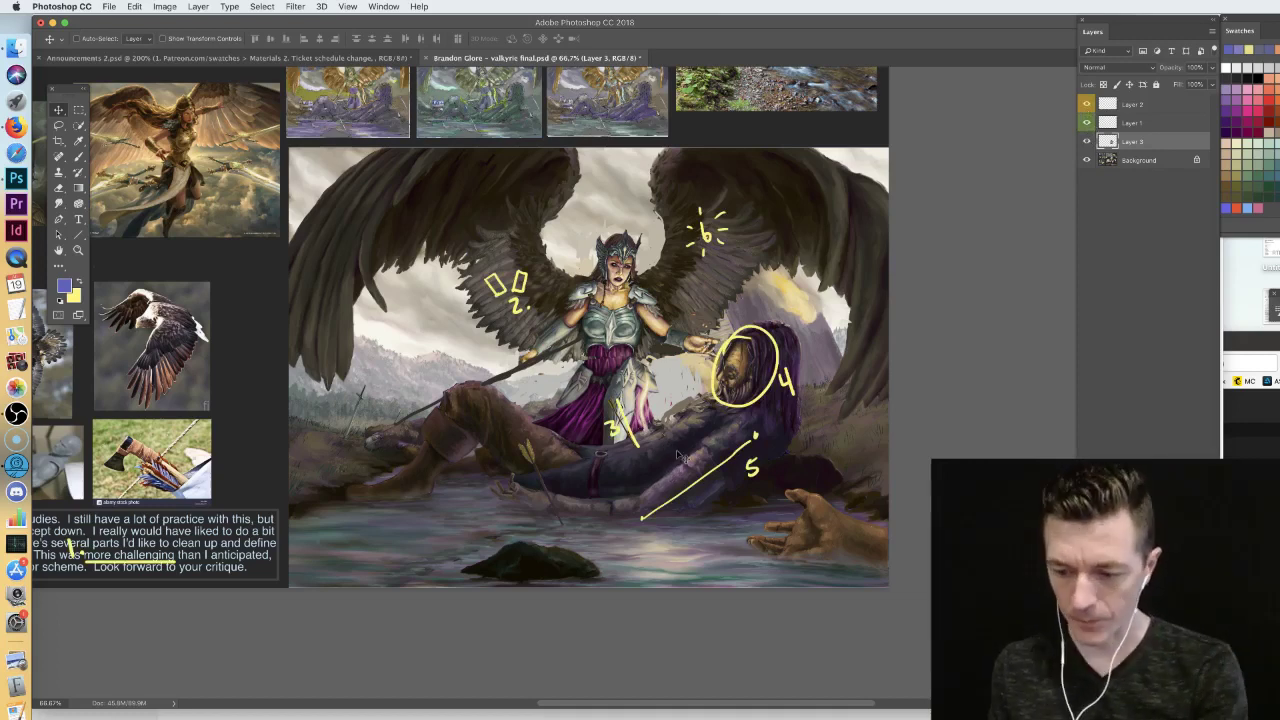
scroll(678, 456, "up", 3)
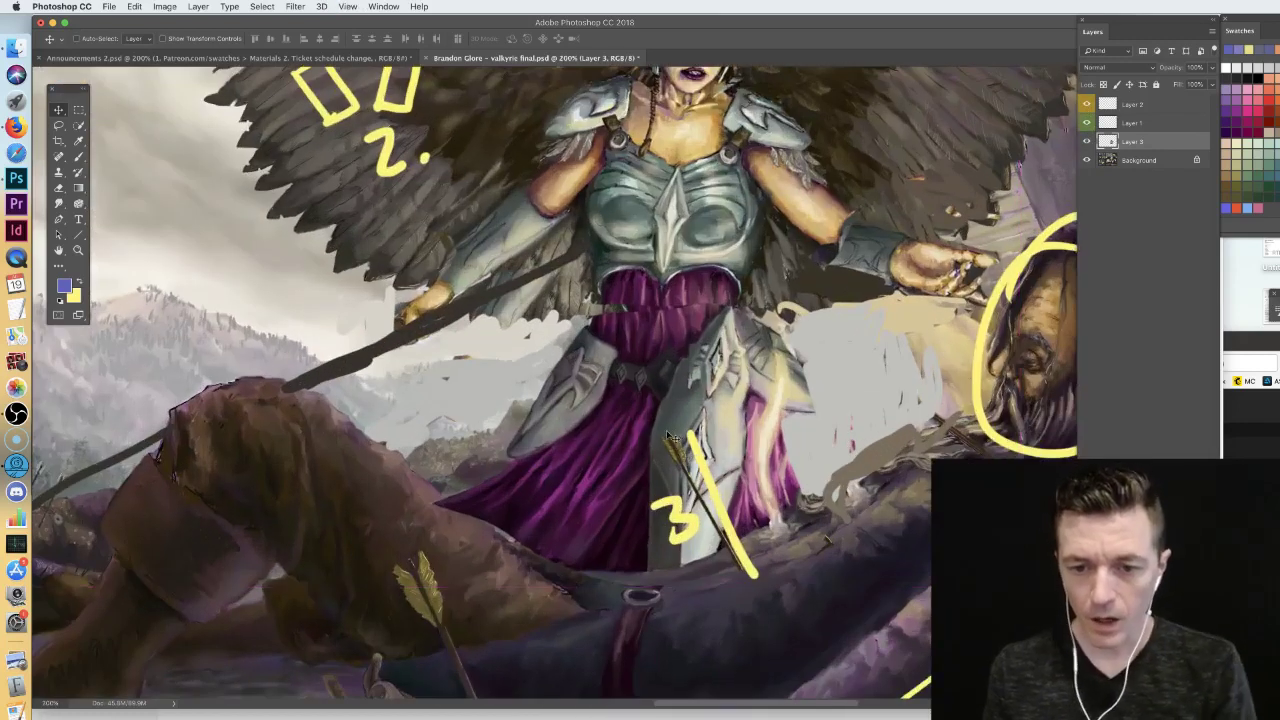
scroll(672, 437, "down", 3)
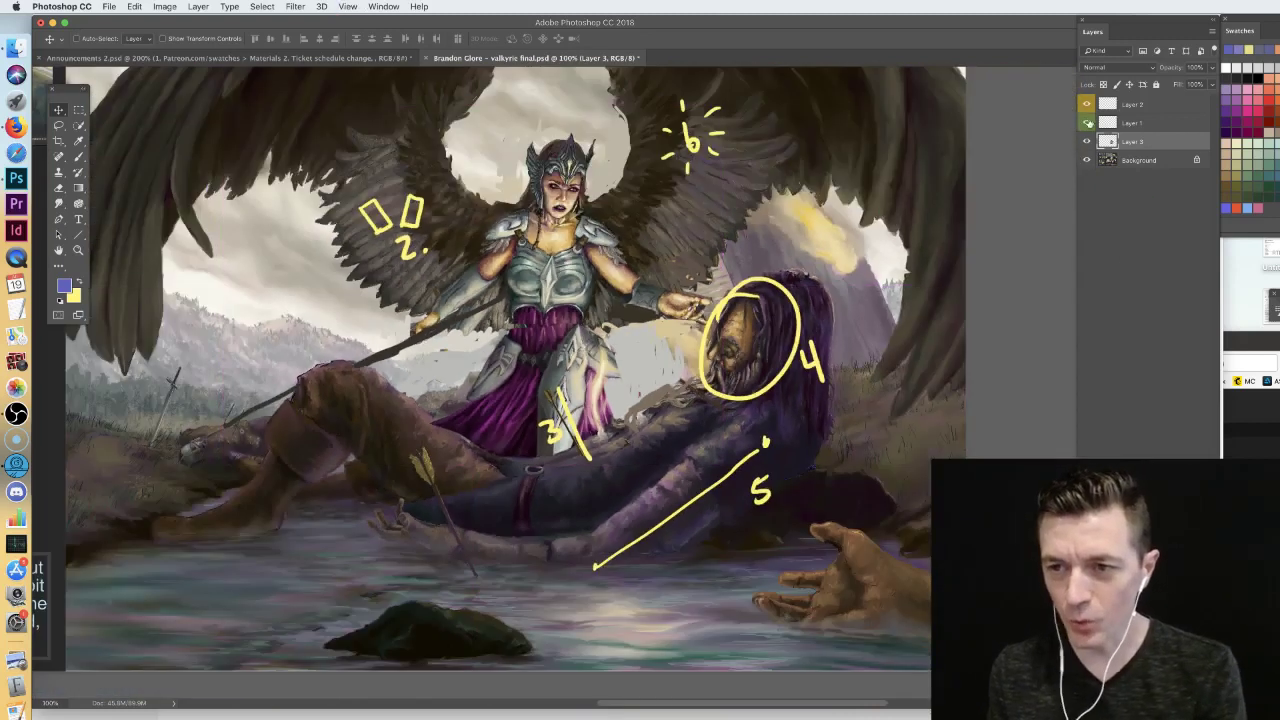
left_click(1087, 105)
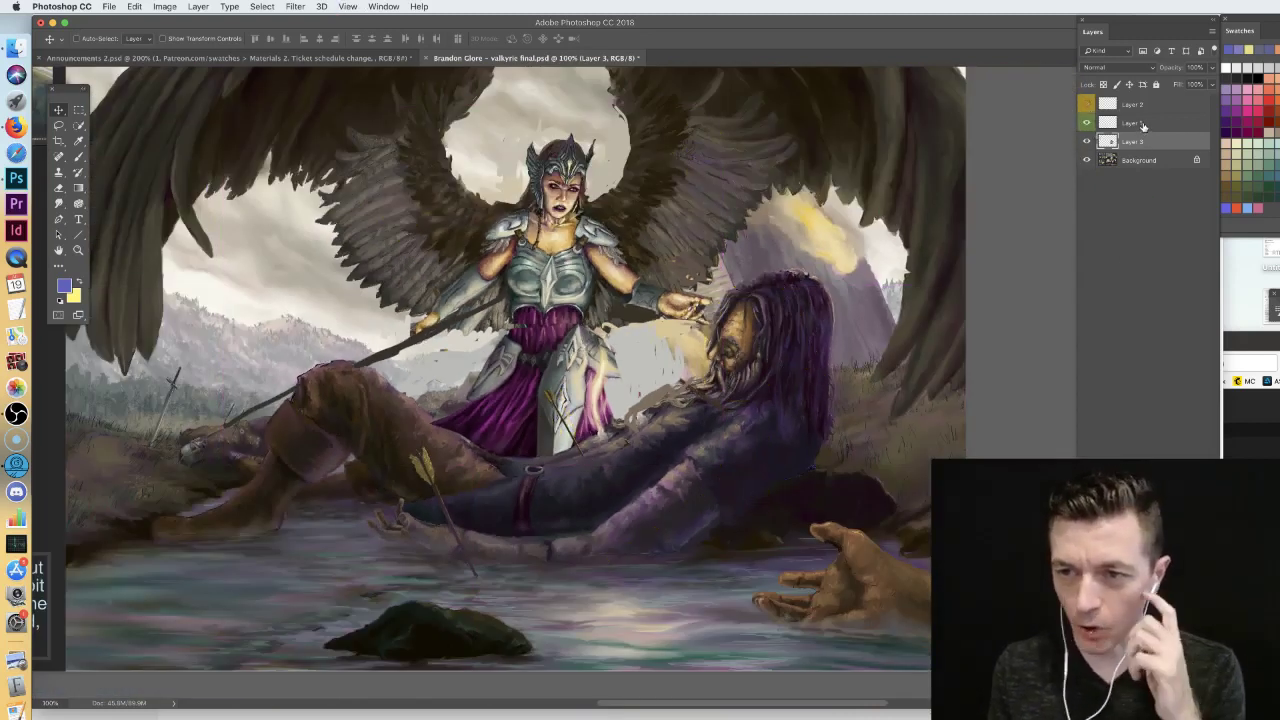
left_click(1143, 123)
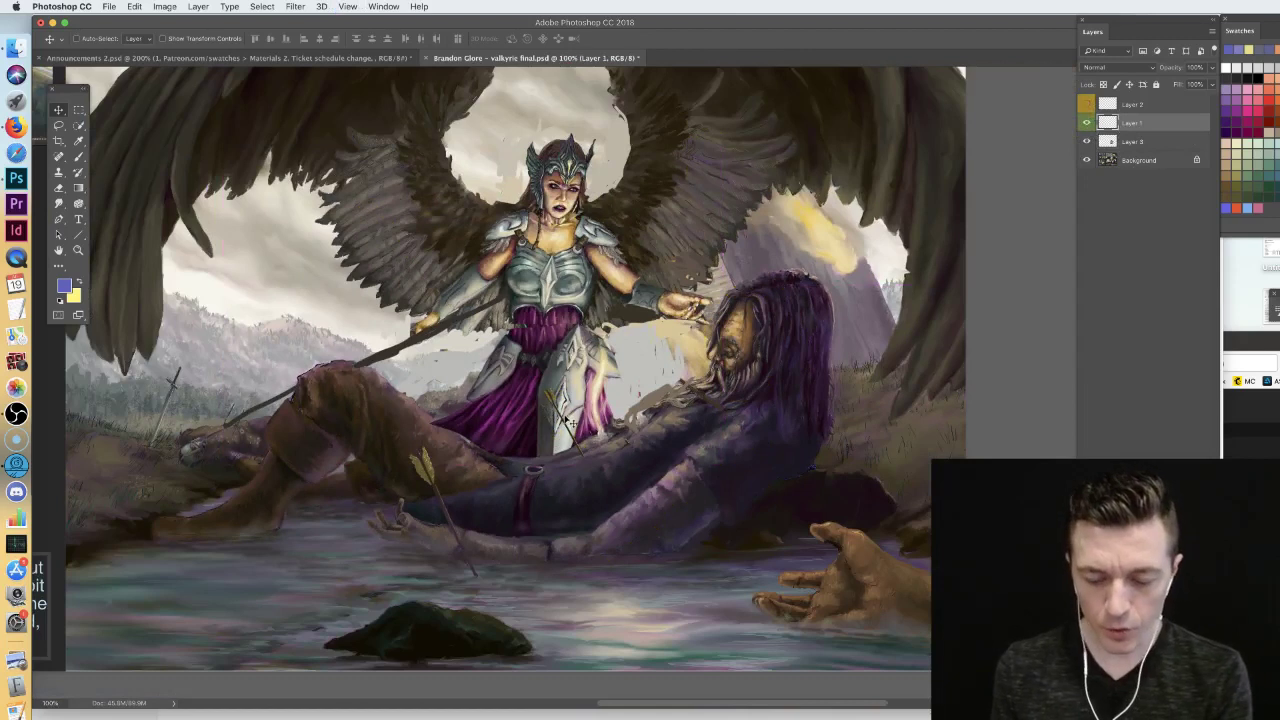
- Sample a dark brown for the Brush from the arrow in front of the valkyrie's skirt
key("b")
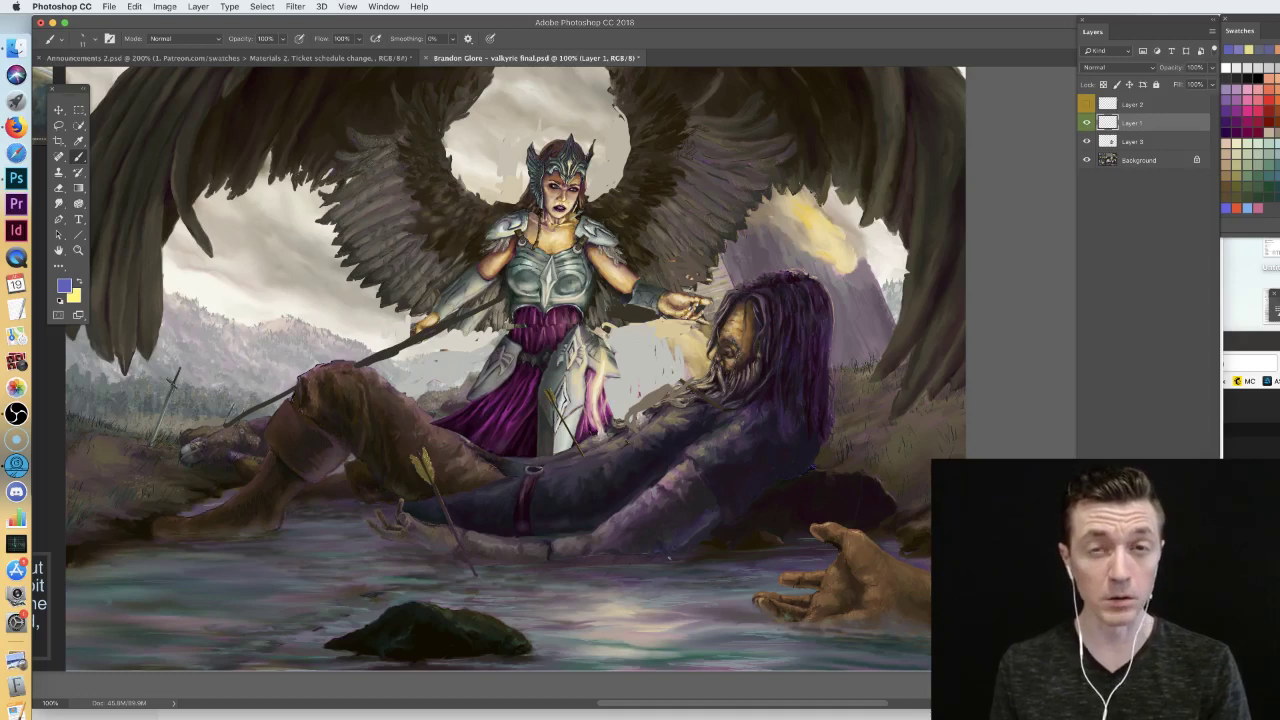
left_click(554, 394, "alt")
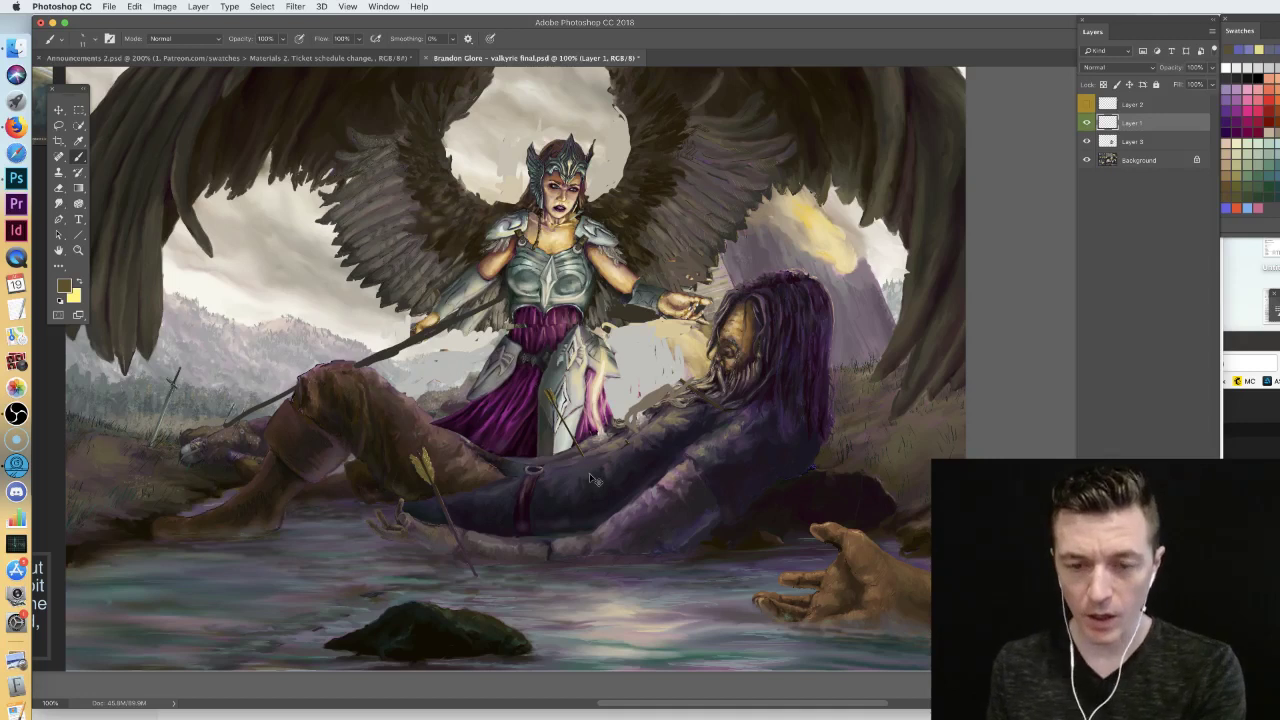
key("super+minus")
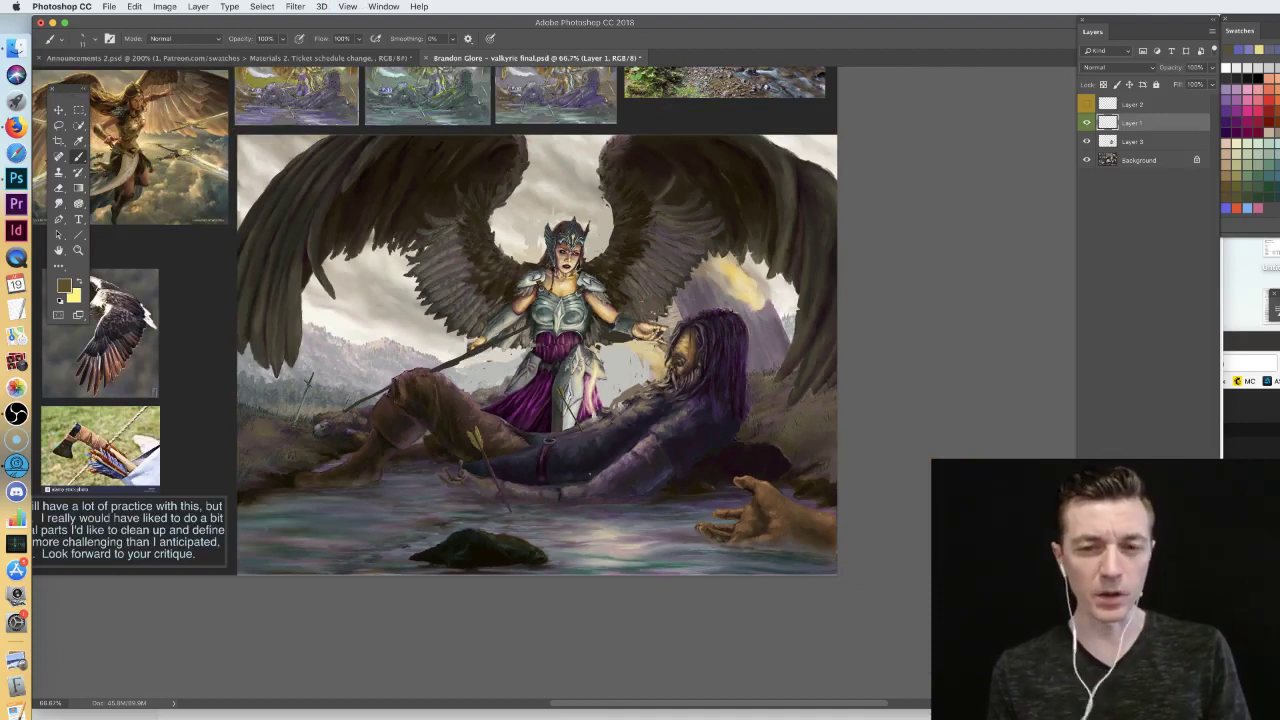
mouse_move(356, 340)
left_mouse_down()
mouse_move(630, 388)
mouse_move(419, 298)
left_mouse_up()
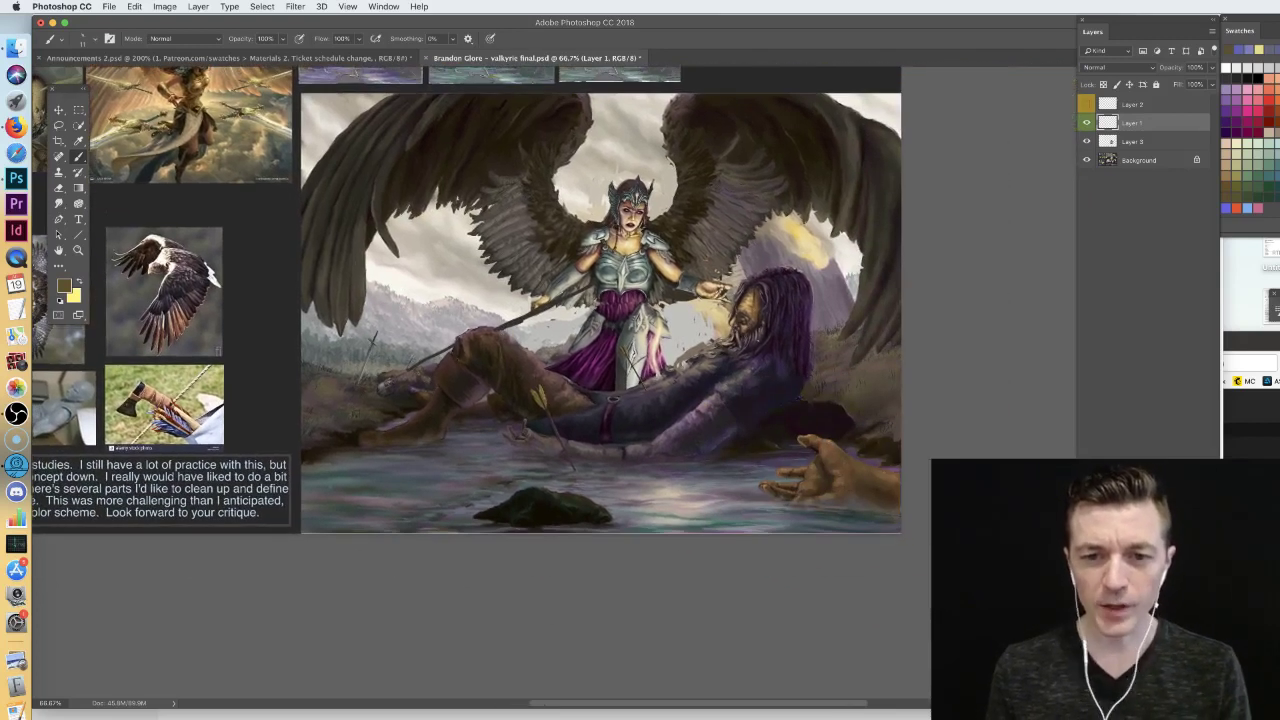
left_click_drag(419, 298, 415, 342)
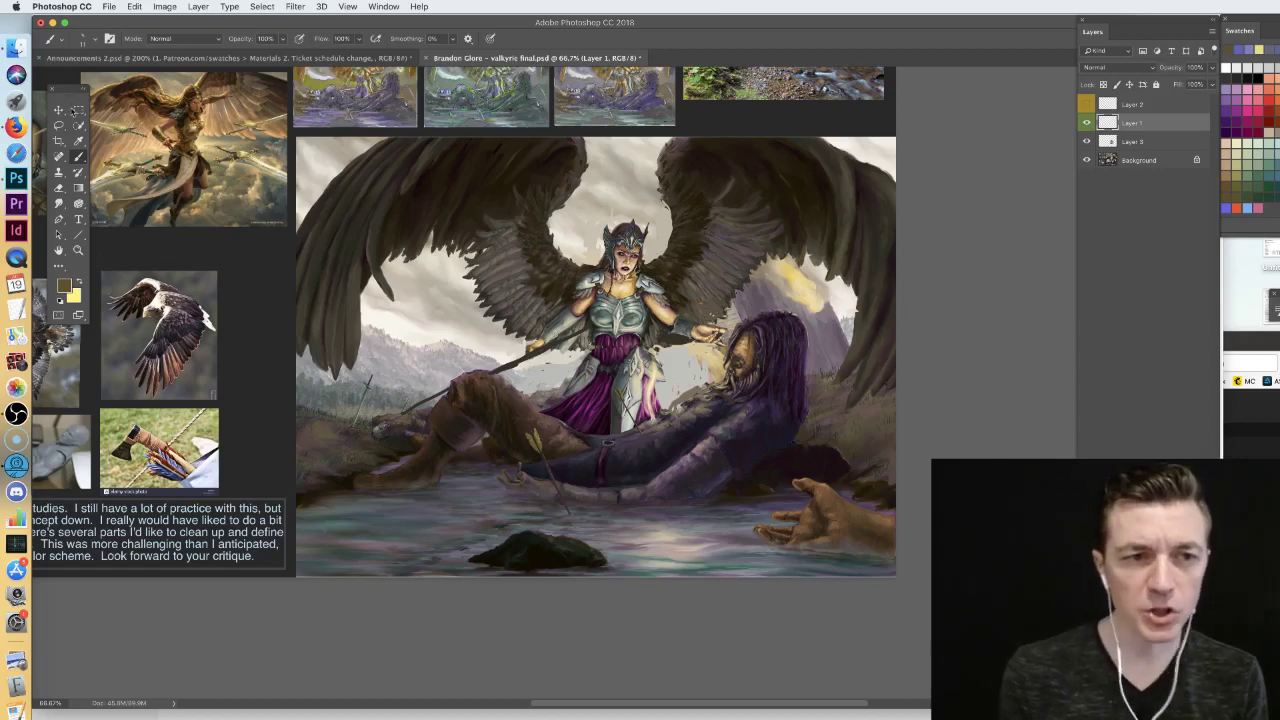
- Lasso the valkyrie with her inner wings and copy the selection onto a new layer above Layer 3
key("l")
mouse_move(738, 320)
left_mouse_down()
mouse_move(773, 245)
mouse_move(636, 162)
mouse_move(474, 321)
mouse_move(560, 432)
mouse_move(660, 428)
mouse_move(730, 374)
mouse_move(737, 320)
left_mouse_up()
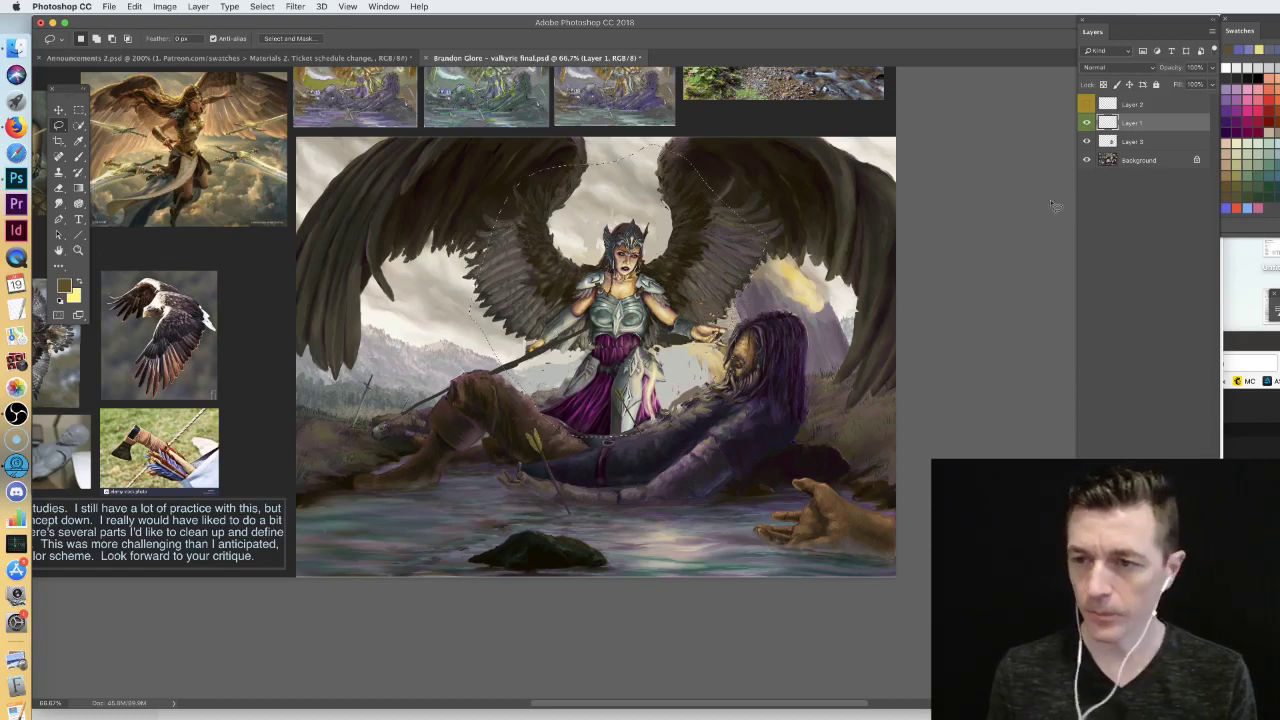
left_click(1135, 141)
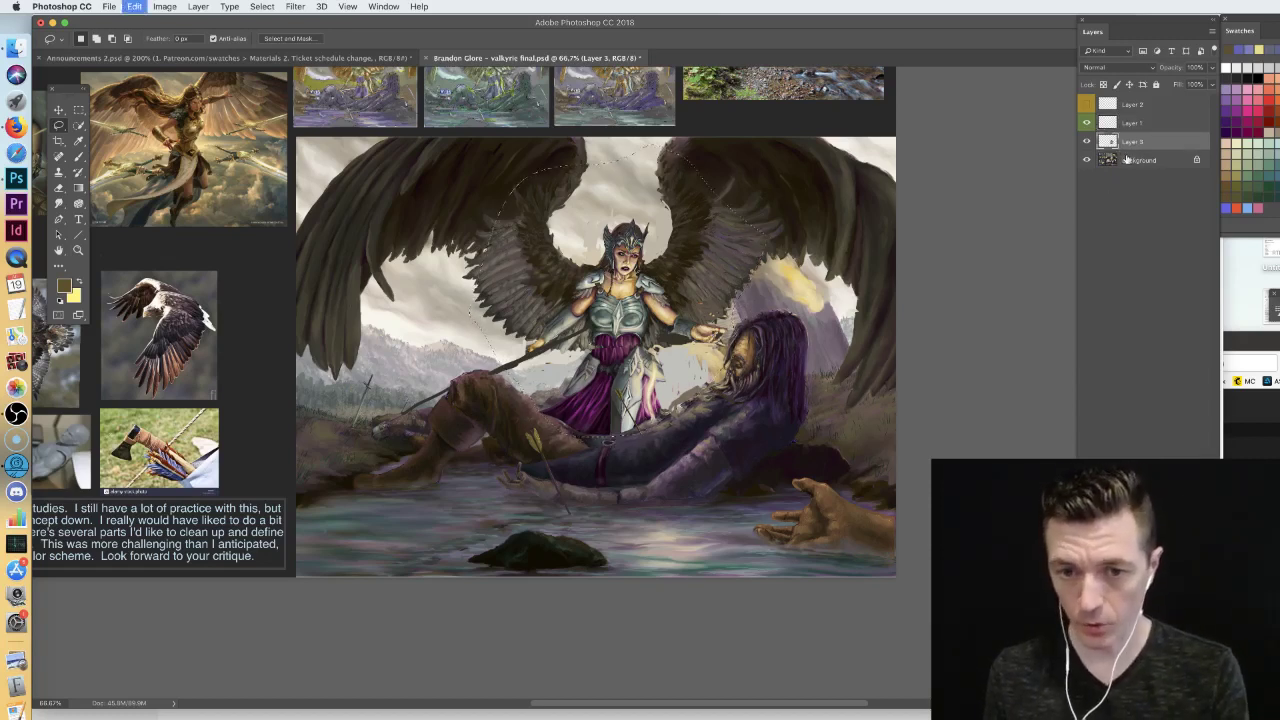
key("v")
key("ctrl+j")
- Scale the copied valkyrie up to about 131% and position it behind the reclining warrior
key("ctrl+t")
left_click_drag(468, 142, 394, 70)
left_click_drag(670, 246, 689, 243)
left_click_drag(785, 435, 806, 452)
mouse_move(762, 358)
left_mouse_down()
mouse_move(757, 349)
mouse_move(749, 366)
mouse_move(750, 352)
left_mouse_up()
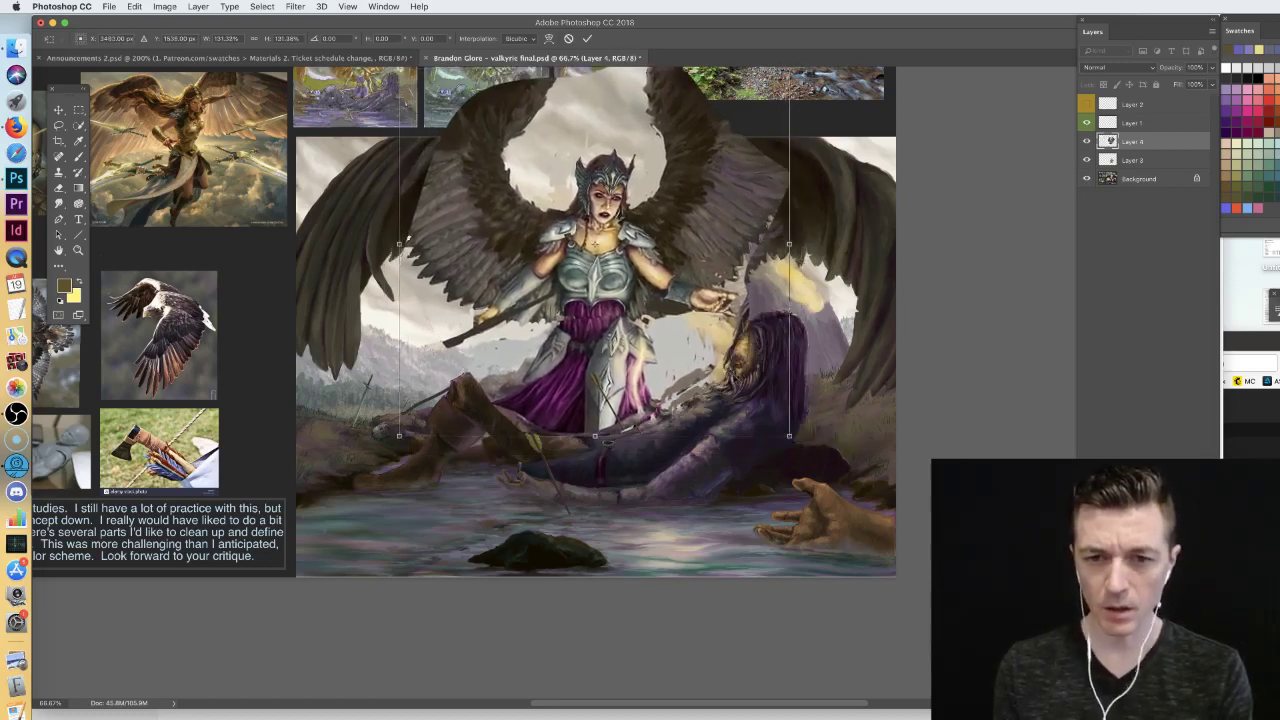
key("Return")
- Delete the part of the enlarged valkyrie that extends above the painting's upper edge, and hide that layer
key("m")
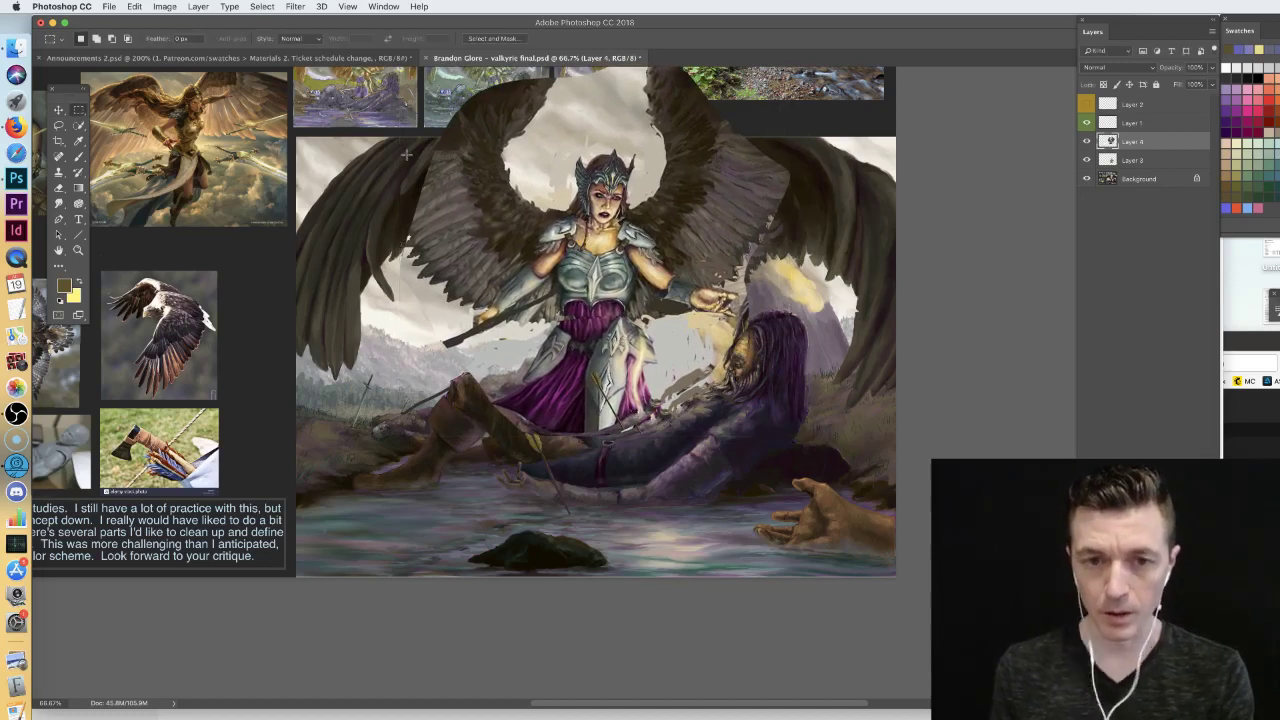
left_click_drag(403, 133, 798, 45)
key("Delete")
key("ctrl+d")
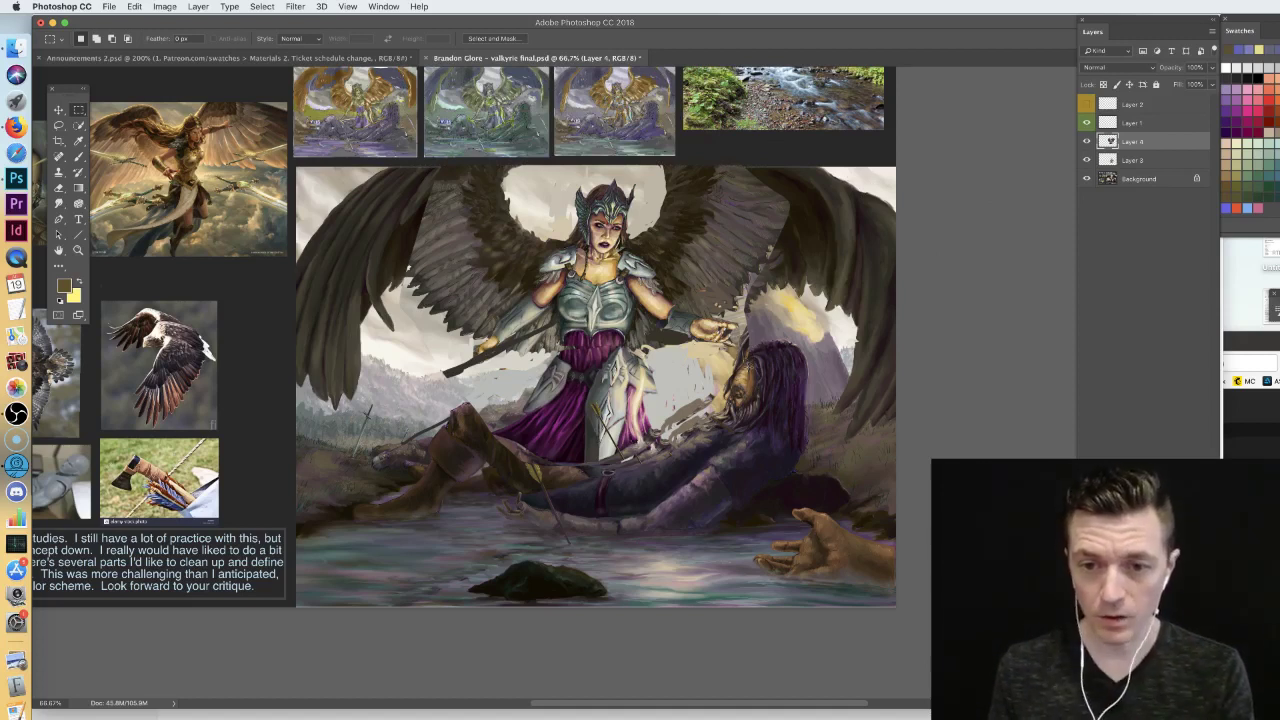
left_click(1087, 141)
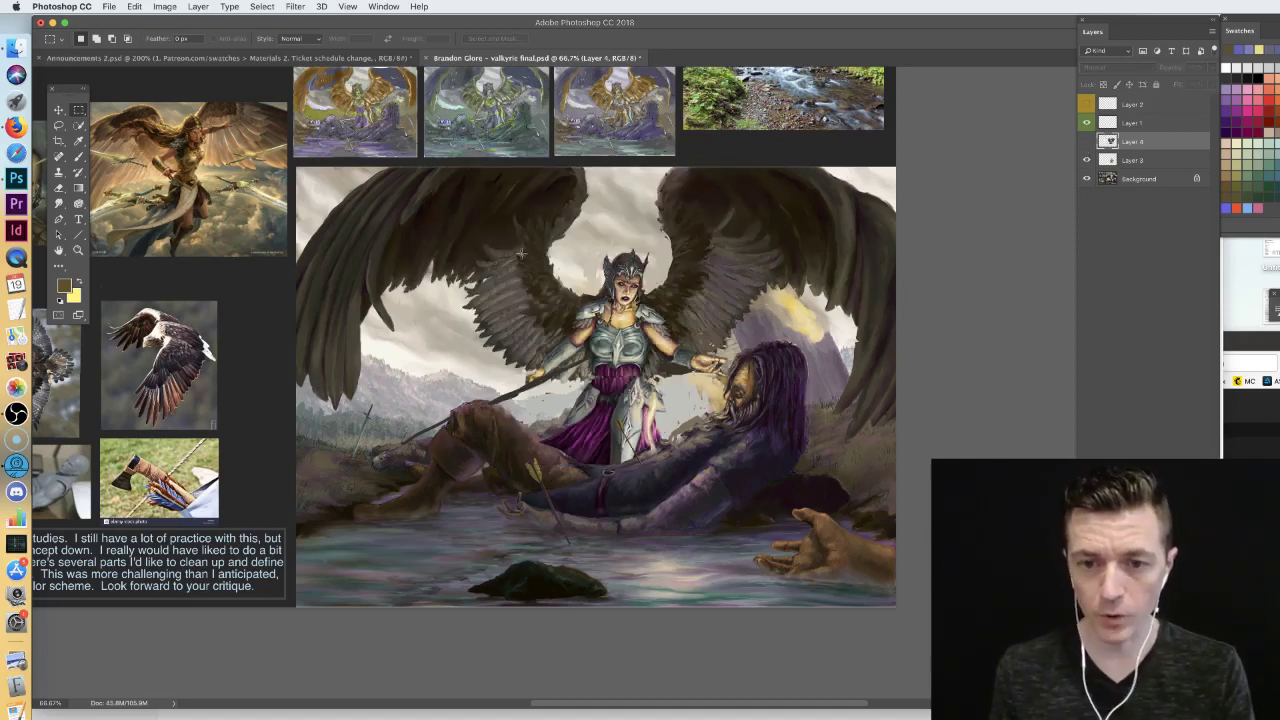
- Paste a copy of the valkyrie's head over the reclining warrior's face to compare sizes, then hide that copy
left_click(59, 125)
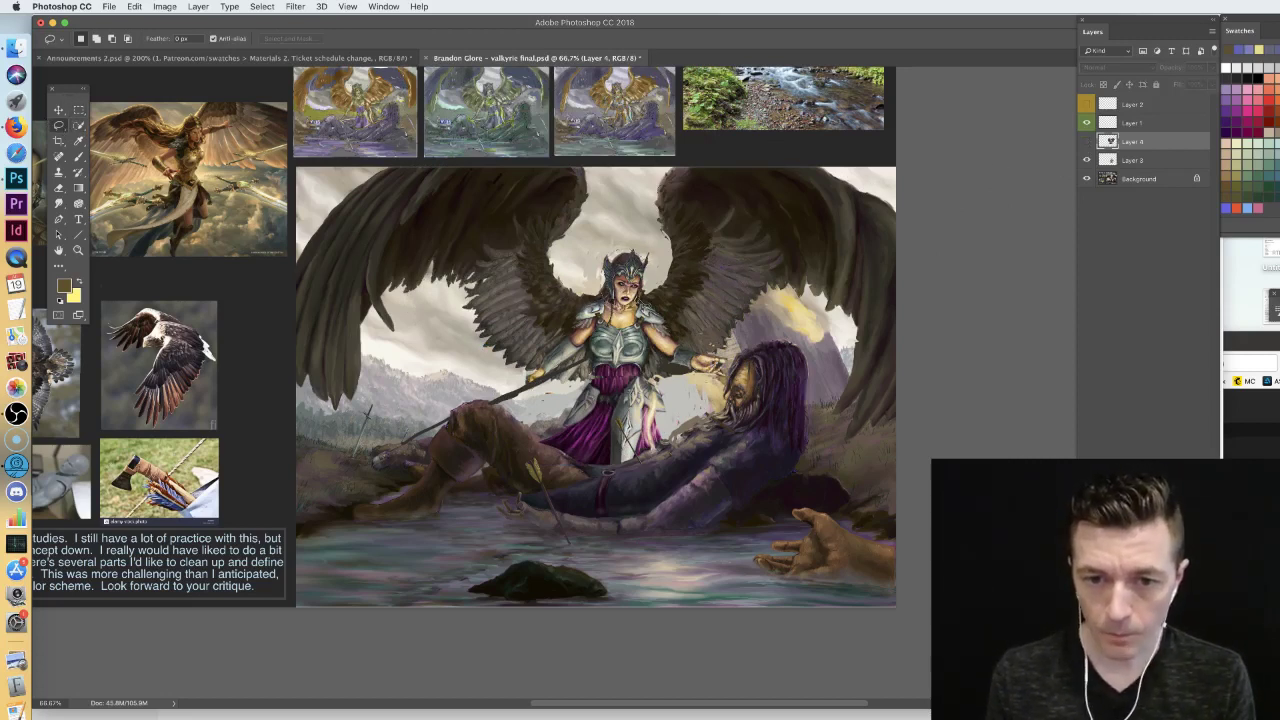
key("super+shift+c")
key("super+v")
key("v")
left_click_drag(634, 297, 770, 360)
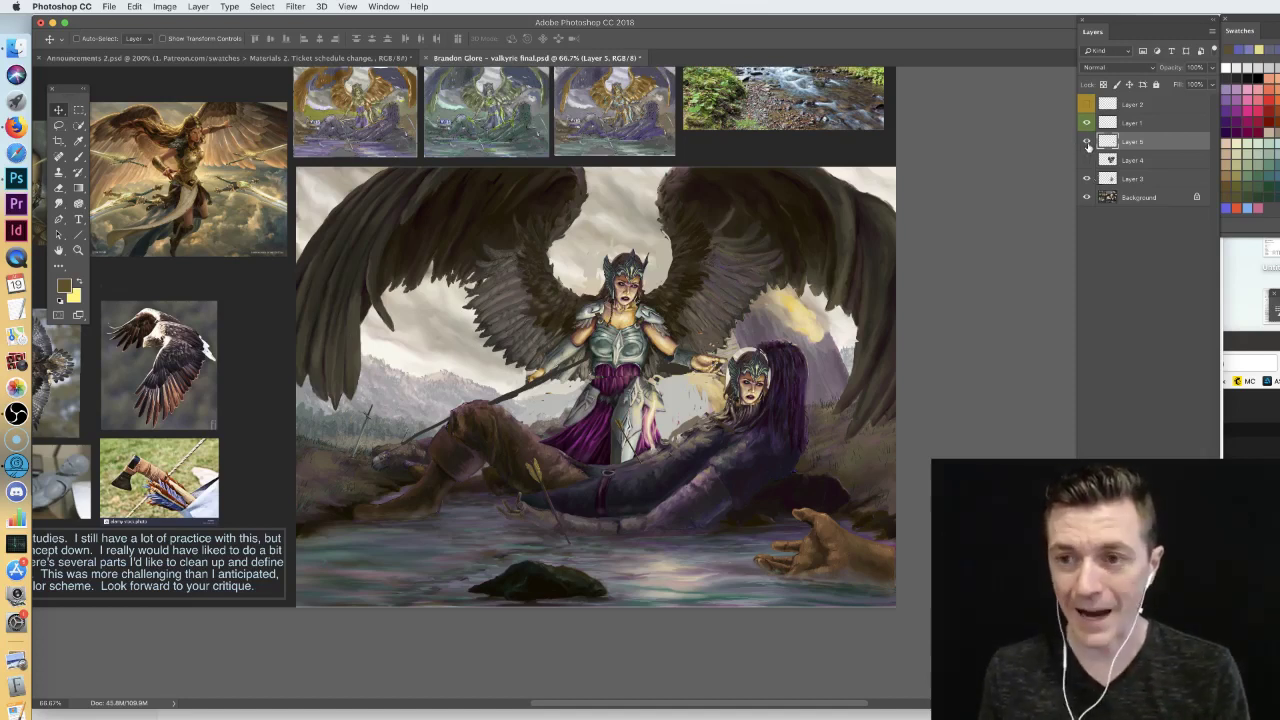
left_click(1087, 142)
- Lasso the reclining warrior, copy him onto a new layer and scale the copy down to about 77%
left_click(58, 125)
mouse_move(330, 516)
left_mouse_down()
mouse_move(412, 422)
mouse_move(706, 387)
mouse_move(782, 337)
mouse_move(815, 357)
mouse_move(810, 445)
mouse_move(756, 514)
mouse_move(677, 558)
mouse_move(556, 562)
mouse_move(388, 528)
left_mouse_up()
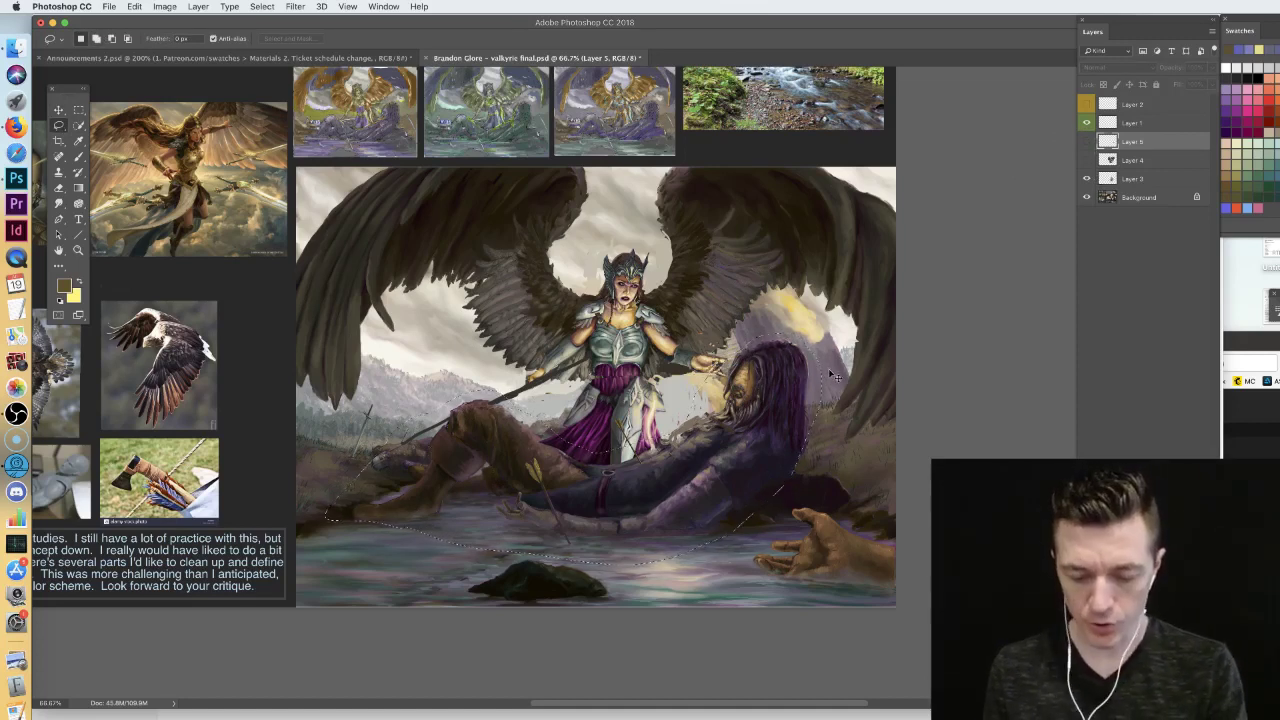
key("super+j")
key("super+t")
left_click_drag(818, 566, 722, 483)
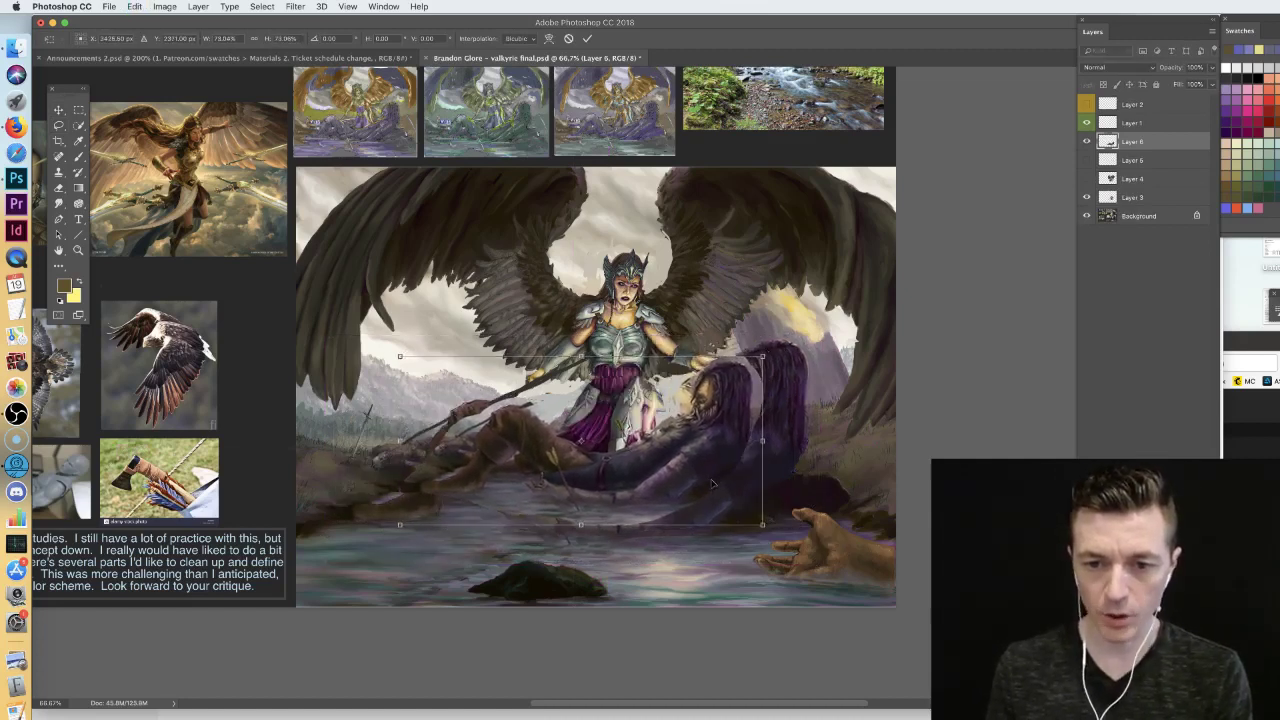
left_click_drag(762, 356, 783, 346)
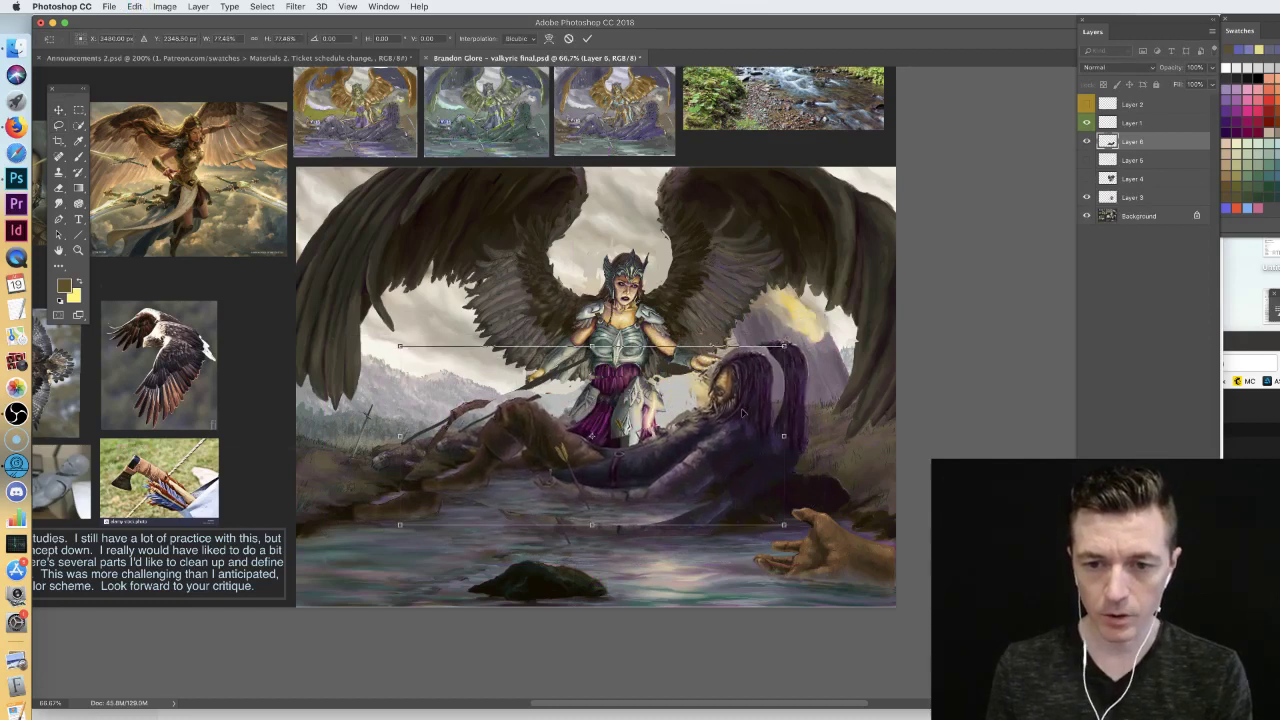
key("Return")
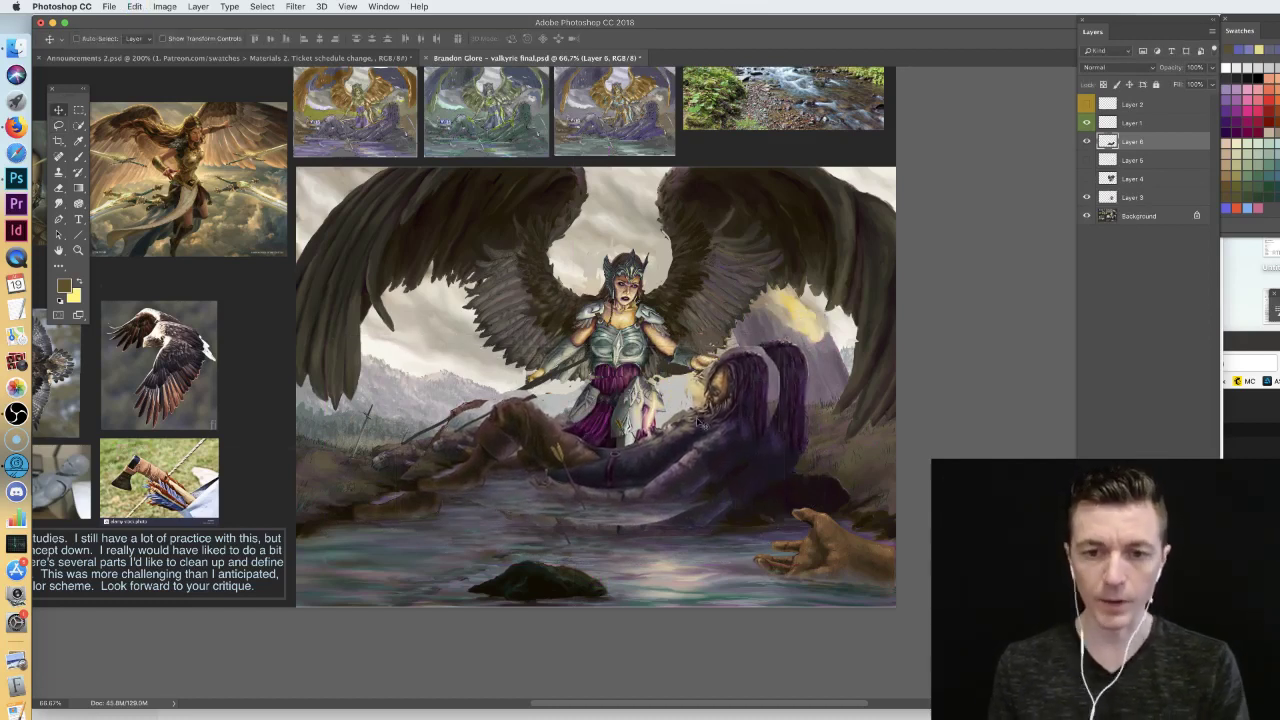
- Paint over the leftover purple hair behind the scaled-down warrior with colour sampled from the background mountain
key("b")
right_click(772, 345)
left_click(858, 372)
left_click(763, 333, "alt")
mouse_move(766, 351)
left_mouse_down()
mouse_move(784, 382)
mouse_move(799, 367)
mouse_move(796, 423)
mouse_move(782, 432)
mouse_move(810, 452)
mouse_move(789, 422)
mouse_move(818, 481)
mouse_move(831, 462)
mouse_move(792, 421)
left_mouse_up()
- Paint a dark rock behind the scaled-down warrior's back with sampled colours, and choose a finer brush for its brown edges
left_click(818, 486, "alt")
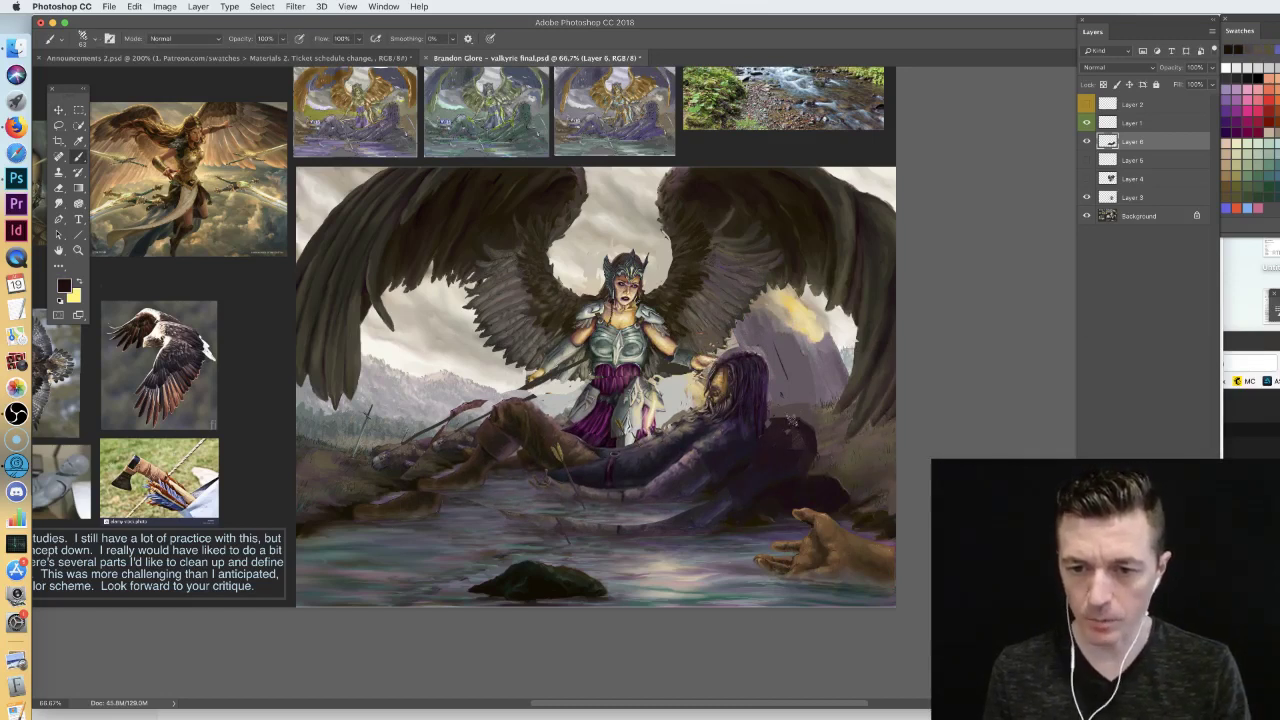
left_click(788, 418, "alt")
left_click(803, 505, "alt")
right_click(811, 430)
left_click(870, 464)
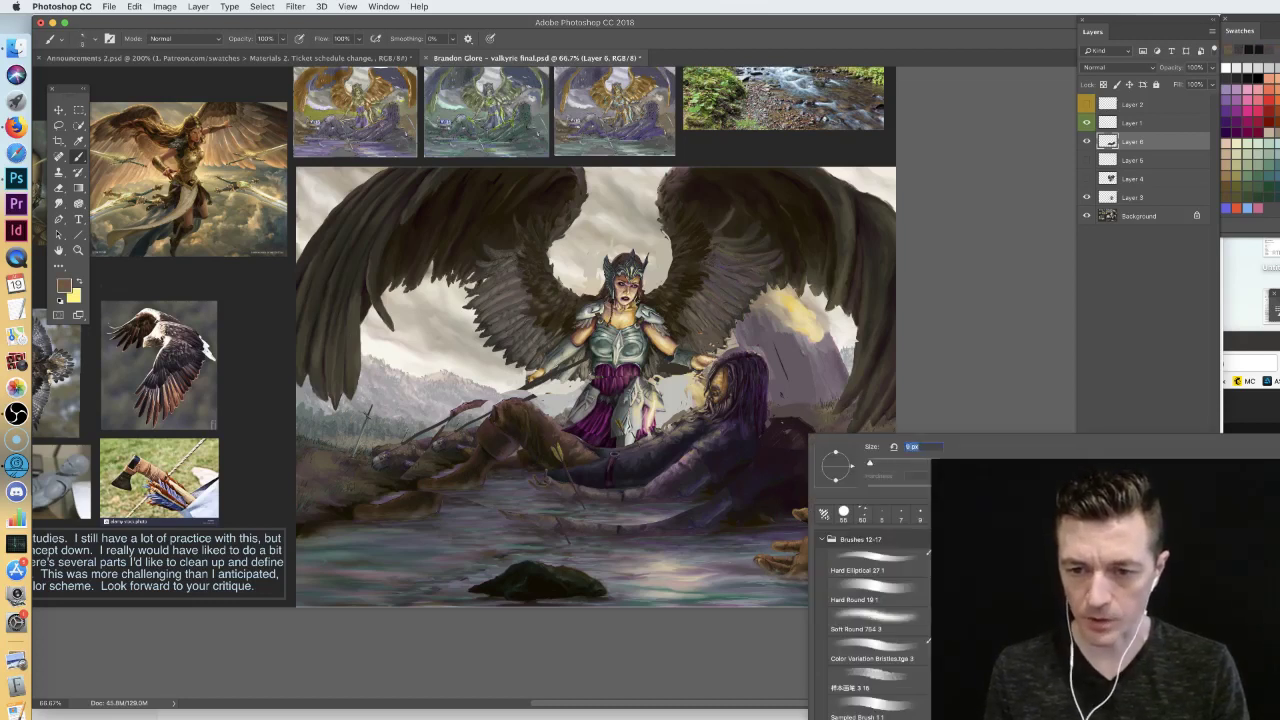
key("Return")
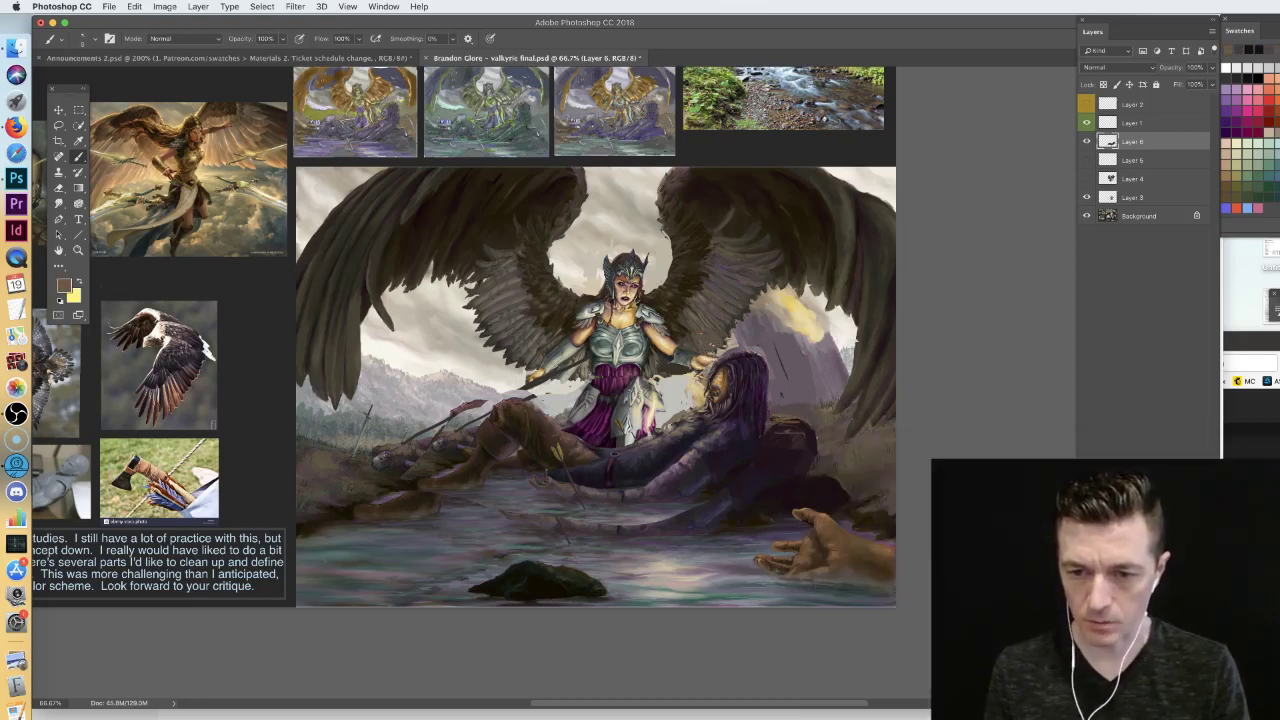
- Paint grass and ground around the rock behind the warrior with colours sampled from the nearby painting
right_click(817, 396)
left_click(886, 426)
key("Return")
left_click(829, 469, "alt")
left_click_drag(832, 476, 790, 482)
left_click(799, 452, "alt")
mouse_move(840, 442)
left_mouse_down()
mouse_move(824, 472)
mouse_move(820, 380)
mouse_move(830, 440)
mouse_move(800, 375)
mouse_move(850, 464)
left_mouse_up()
- Cover the original warrior's remains with sampled water purple and mist grey above the knees, and toggle Layer 6 to compare before and after
left_click(658, 536, "alt")
mouse_move(654, 532)
left_mouse_down()
mouse_move(621, 531)
mouse_move(679, 505)
mouse_move(612, 527)
left_mouse_up()
left_click(461, 396, "alt")
mouse_move(461, 398)
left_mouse_down()
mouse_move(486, 408)
mouse_move(428, 426)
left_mouse_up()
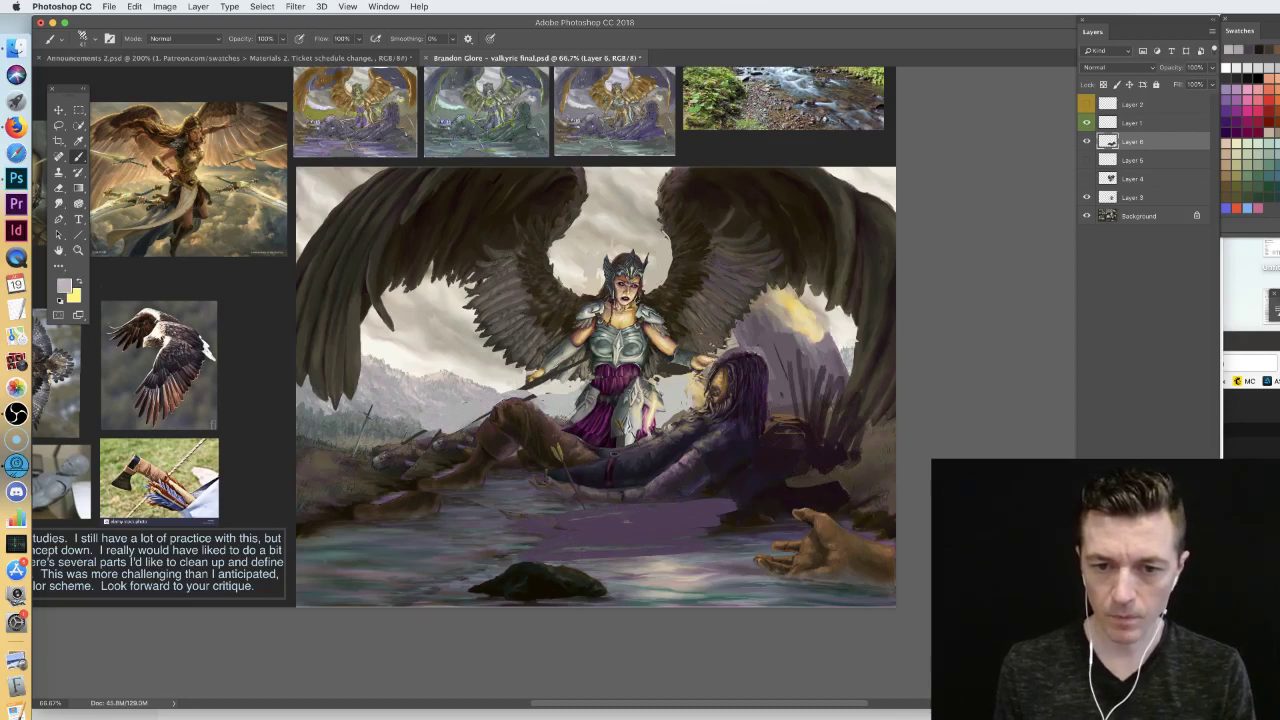
left_click(1087, 143)
left_click(1087, 143)
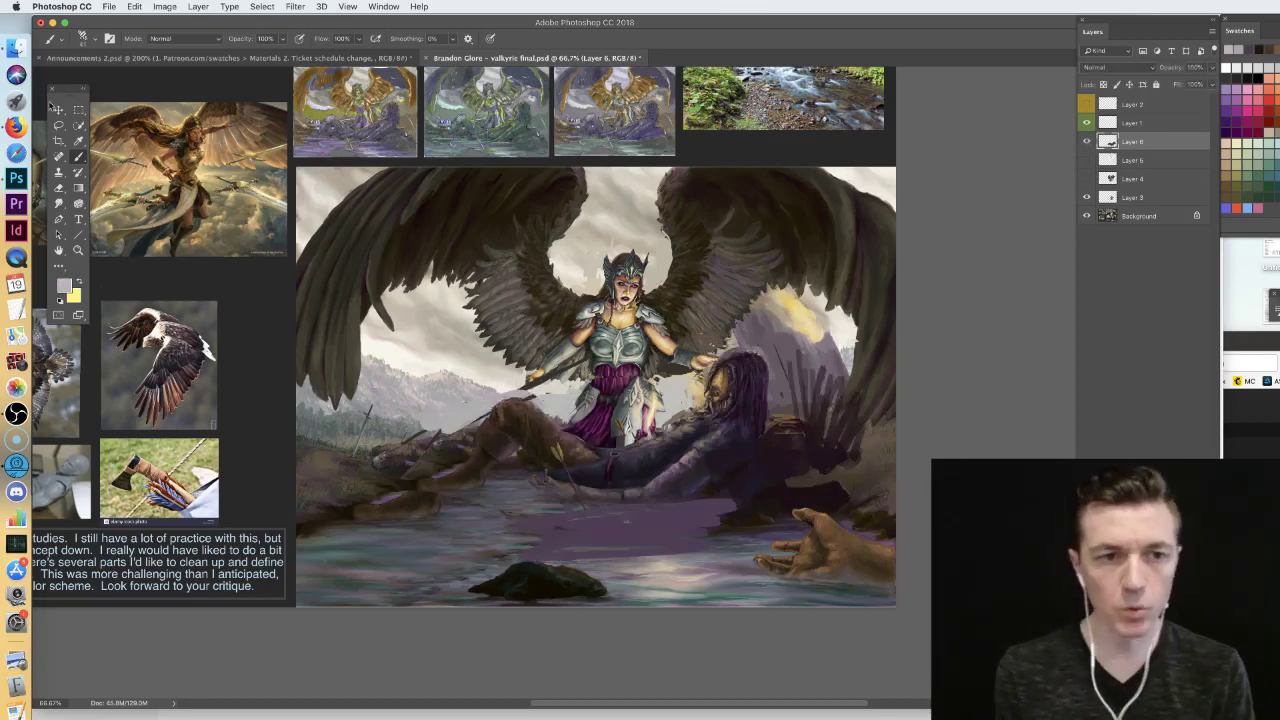
left_click(79, 110)
left_click_drag(335, 170, 846, 536)
left_click_drag(861, 247, 336, 232)
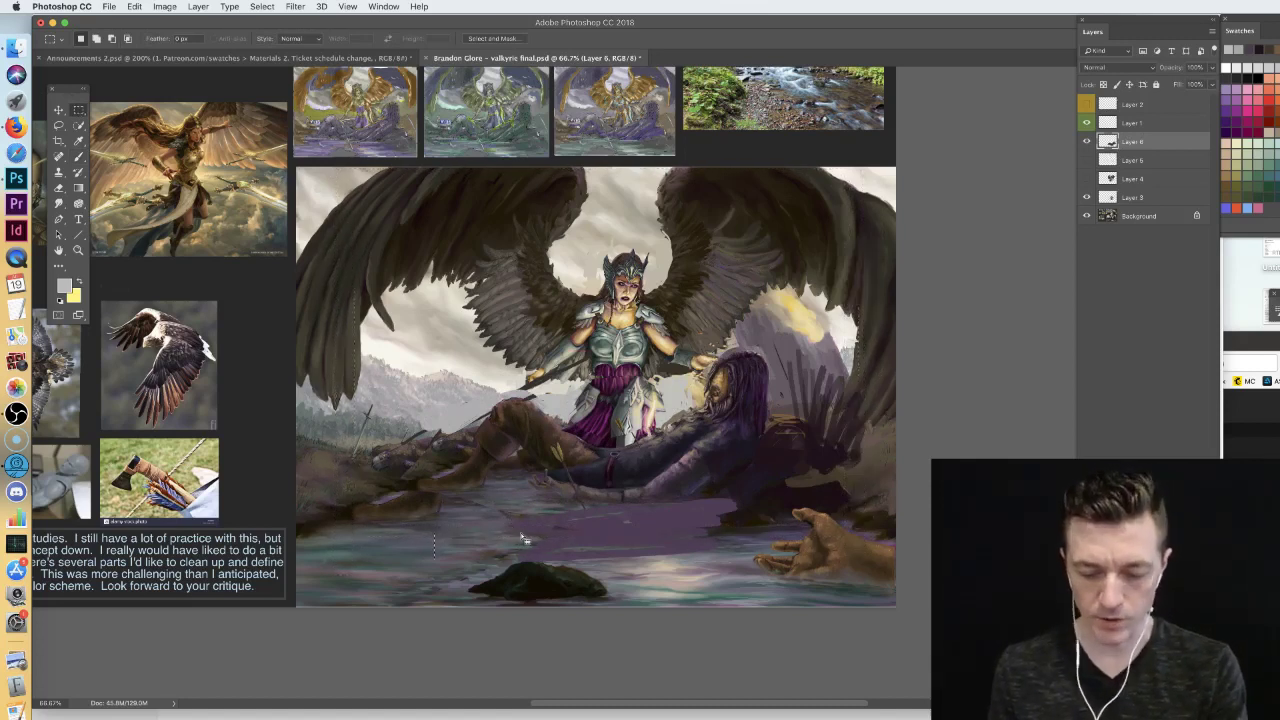
key("b")
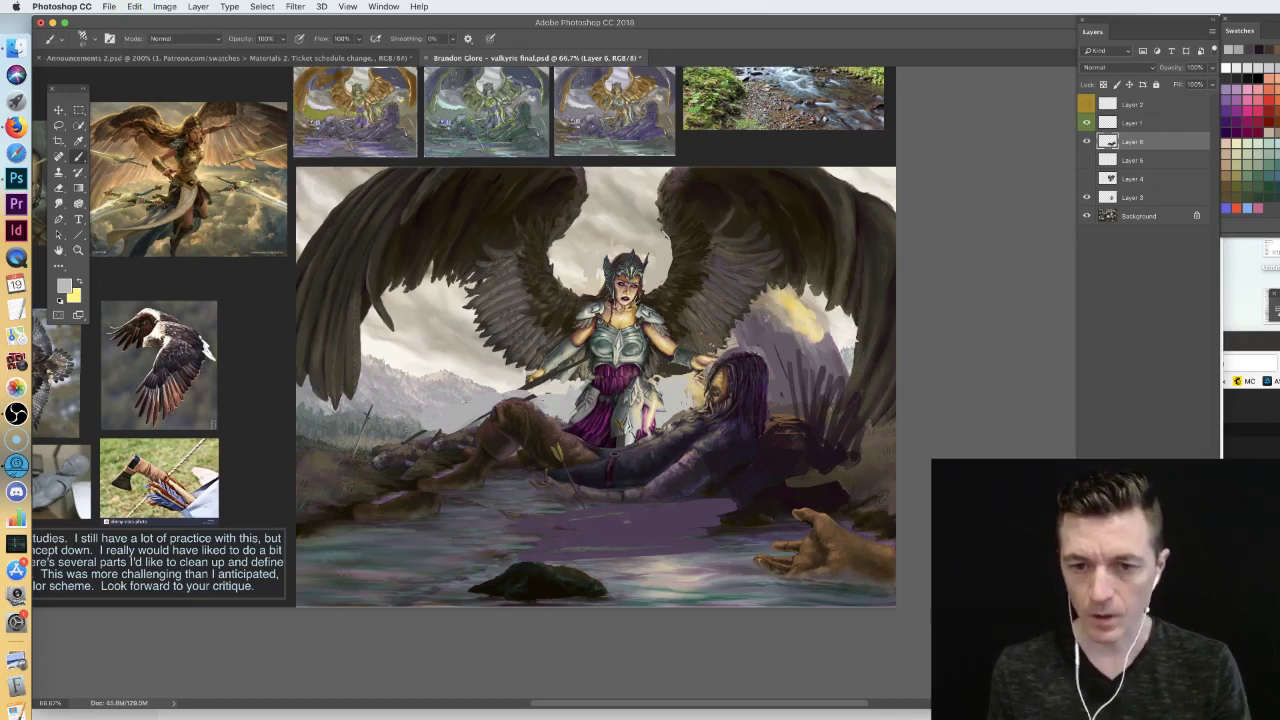
- Hide the scaled-down warrior's layer, show the numbered critique notes, and make Layer 1 active
left_click(1087, 142)
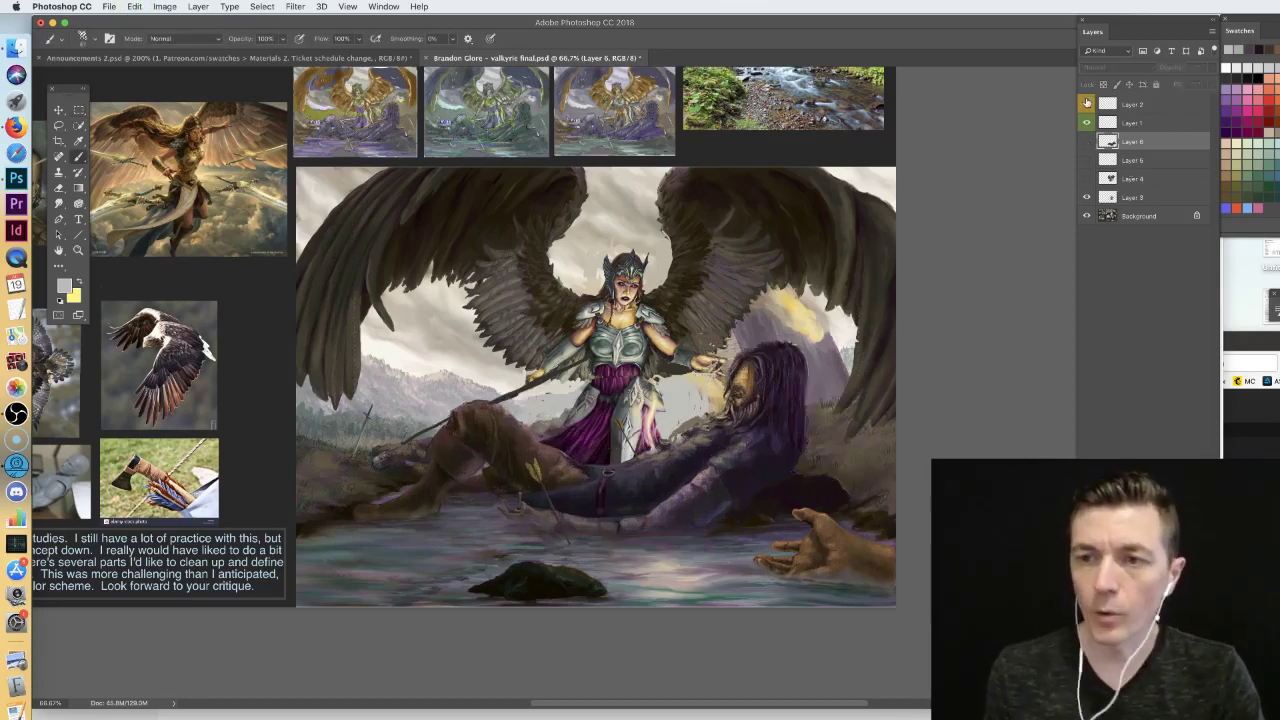
left_click(1087, 104)
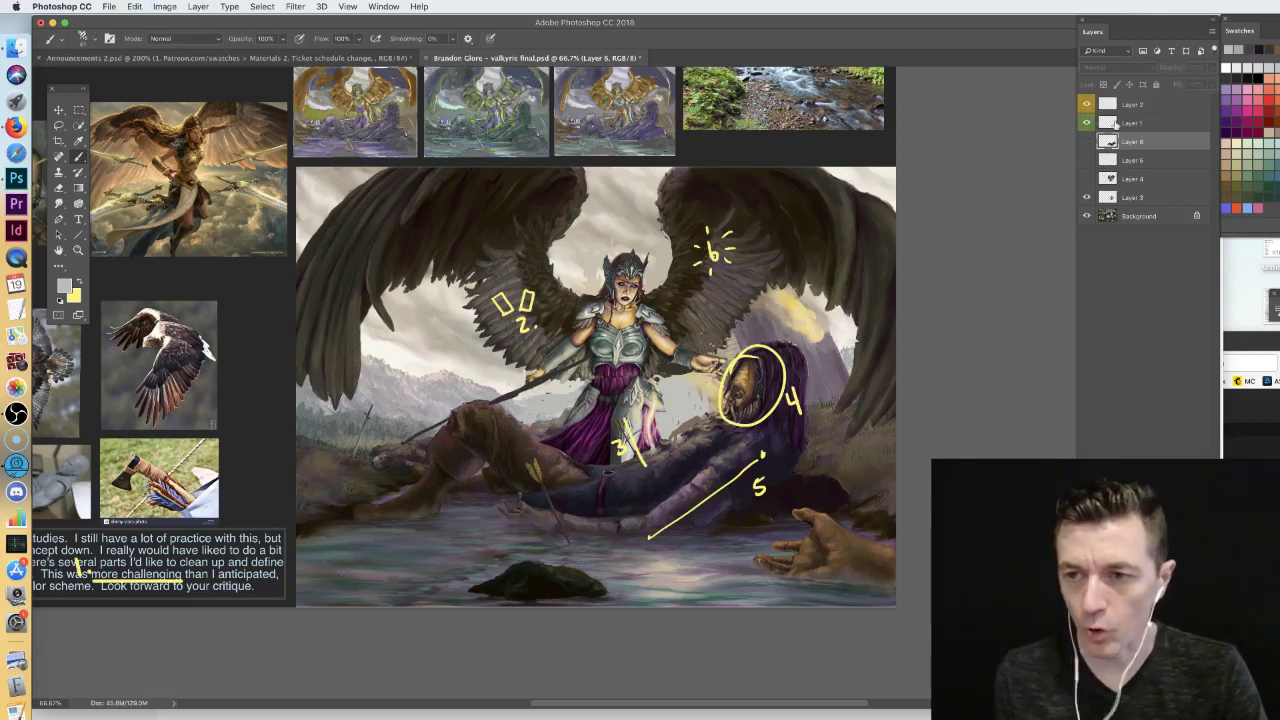
left_click(1110, 123)
key("super+plus")
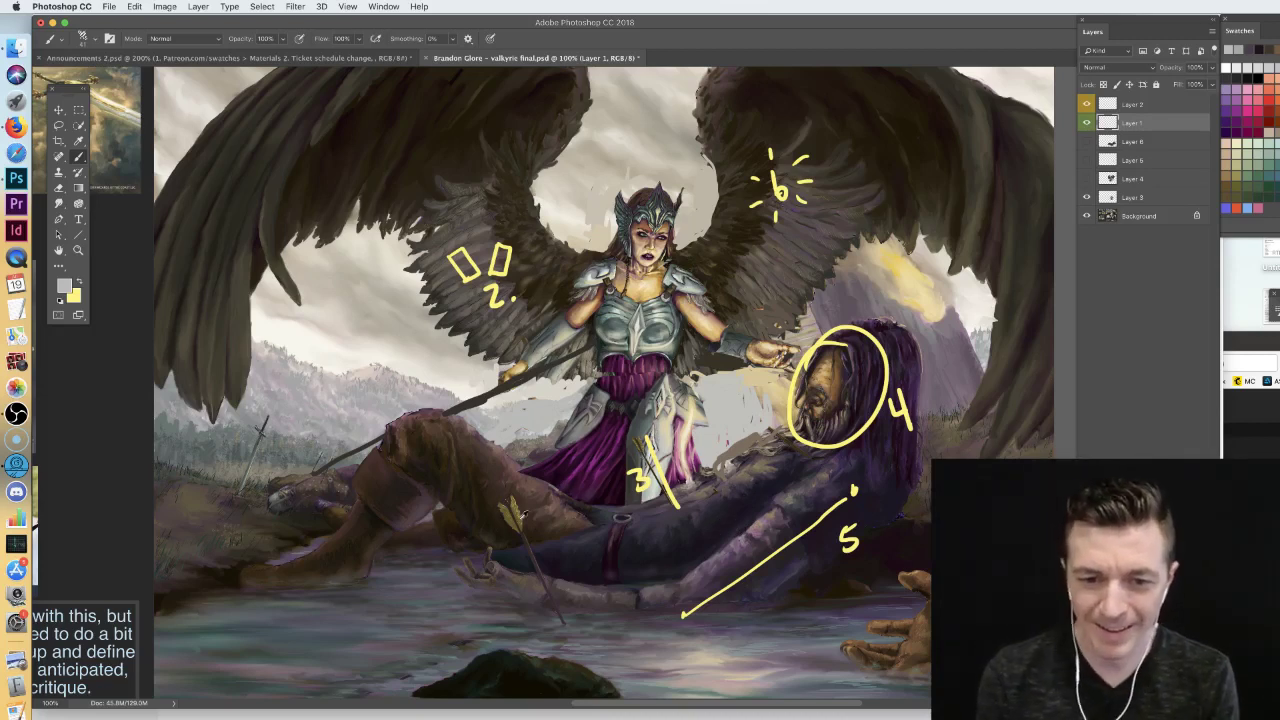
- Try a thick pale stroke over the arrow at note 3 with sampled colour, undo it, and sample the lower arrow's fletching
left_click(518, 516, "alt")
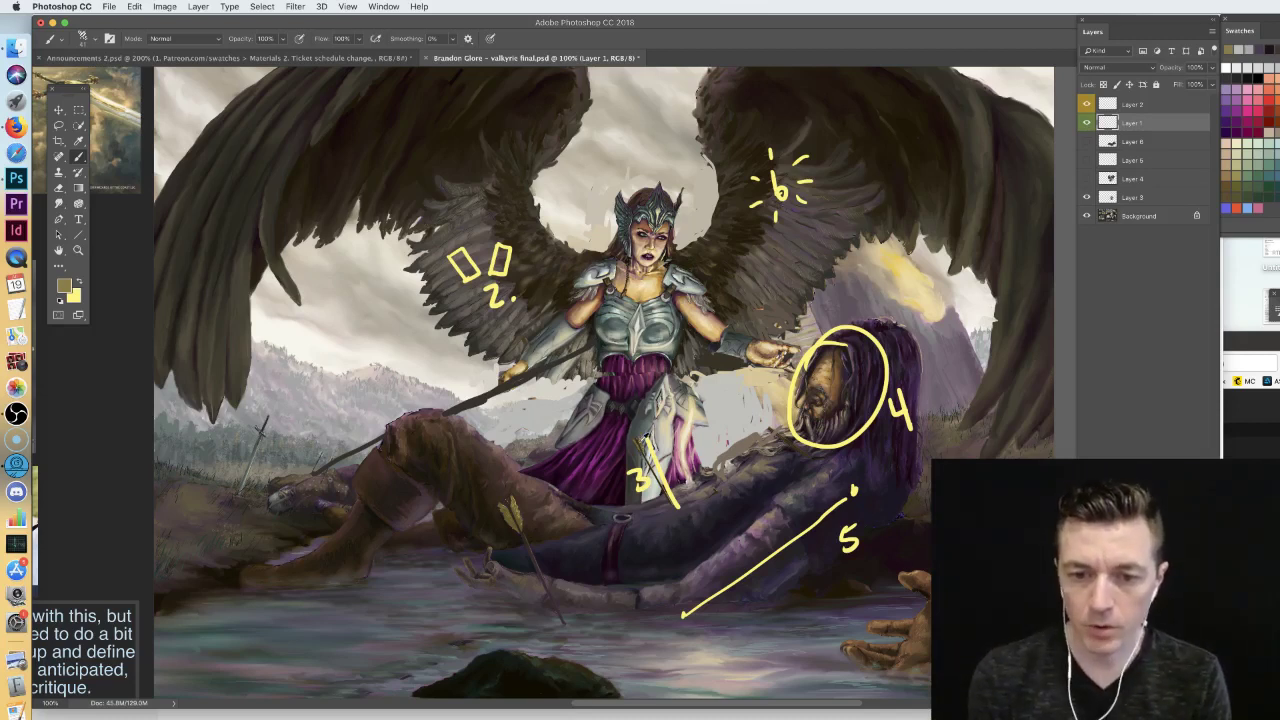
left_click(654, 459, "alt")
left_click_drag(590, 362, 694, 528)
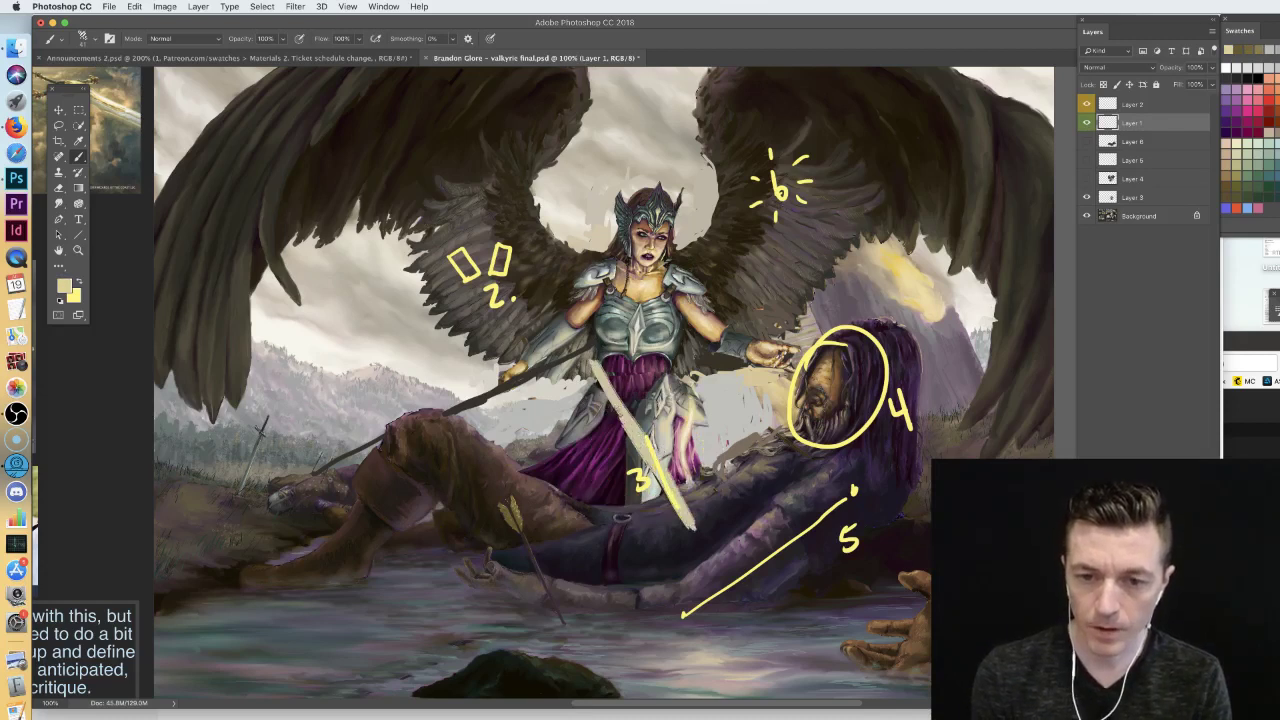
key("super+z")
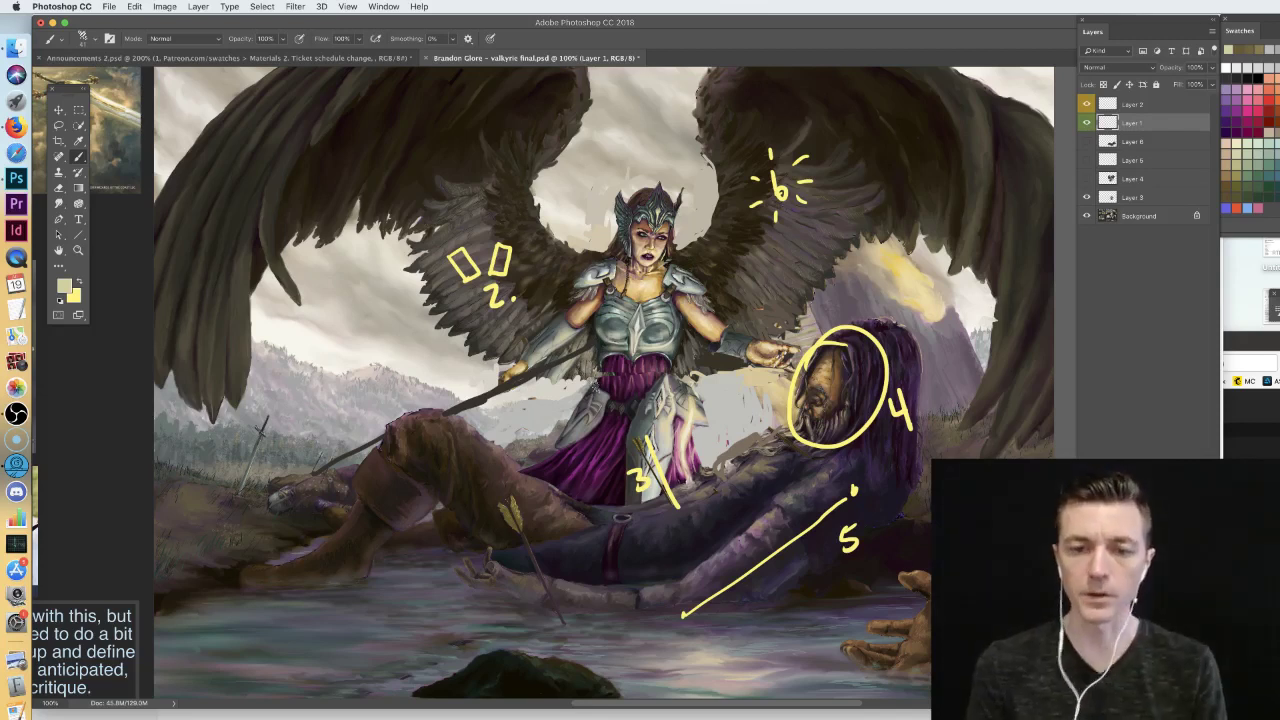
left_click(520, 508, "alt")
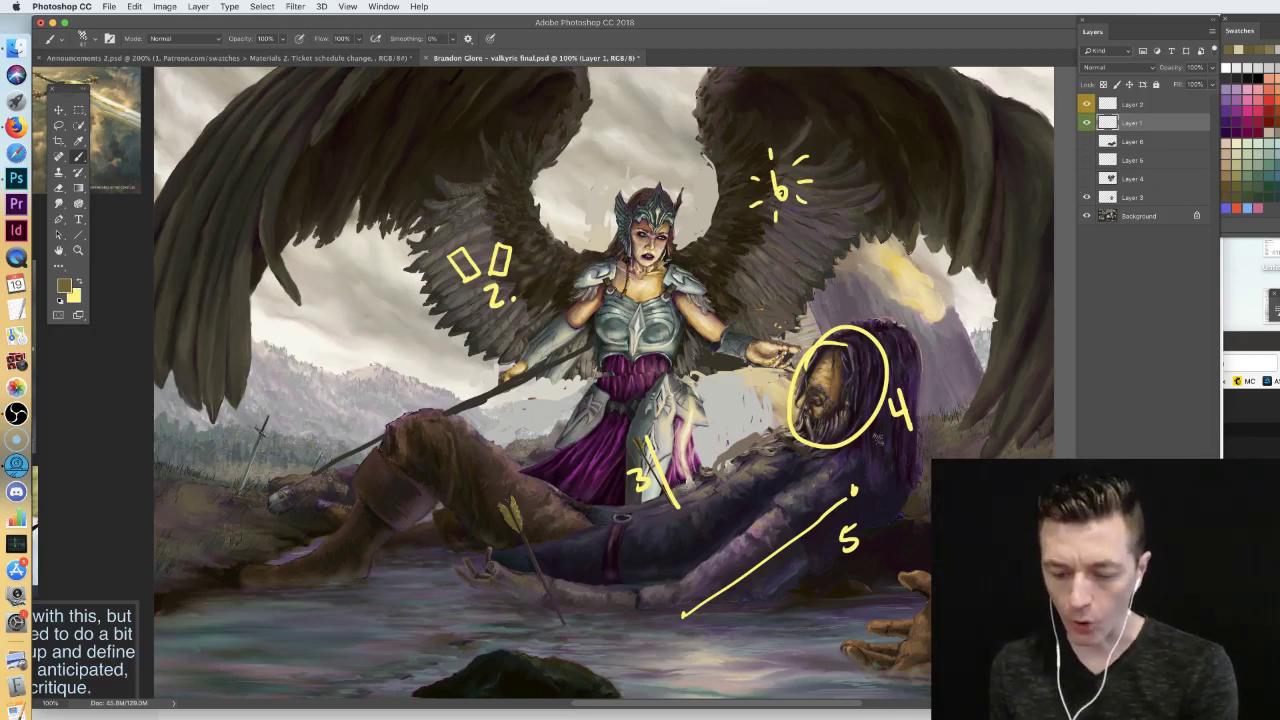
- Hide the numbered critique notes, keep Layer 1 visible, and choose a small round brush for work on the warrior's head
left_click(1087, 122)
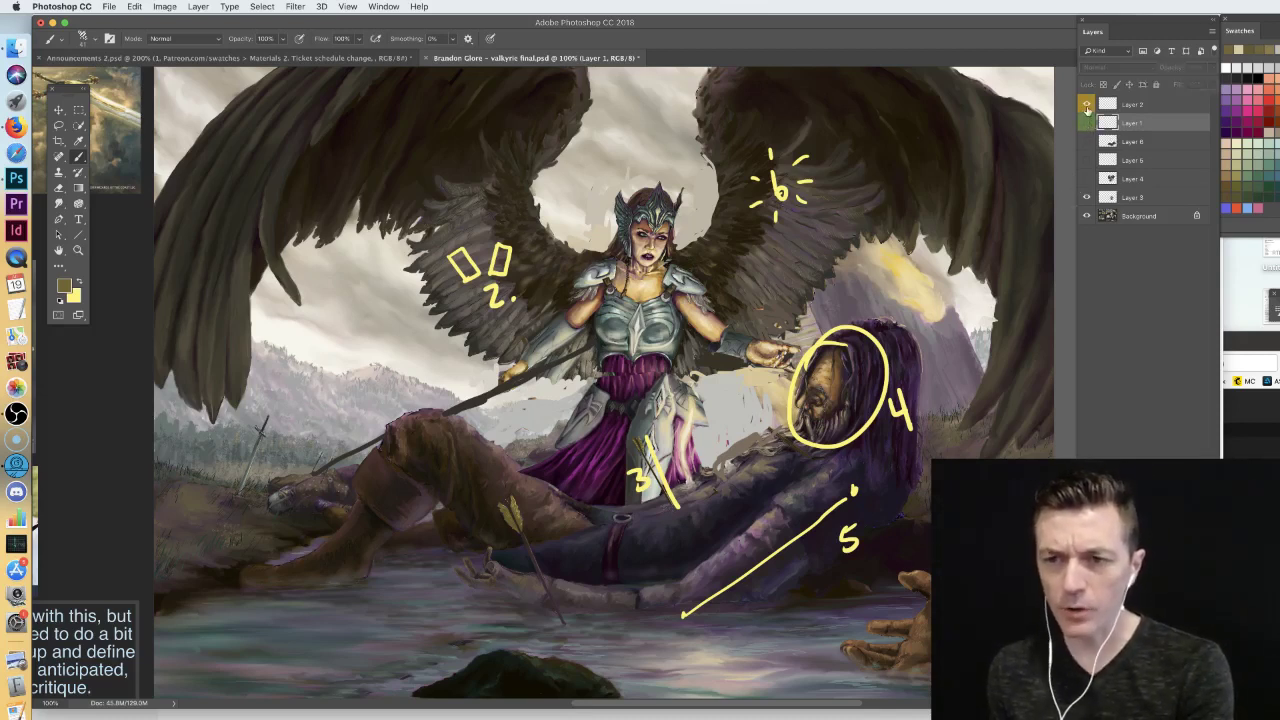
left_click(1086, 105)
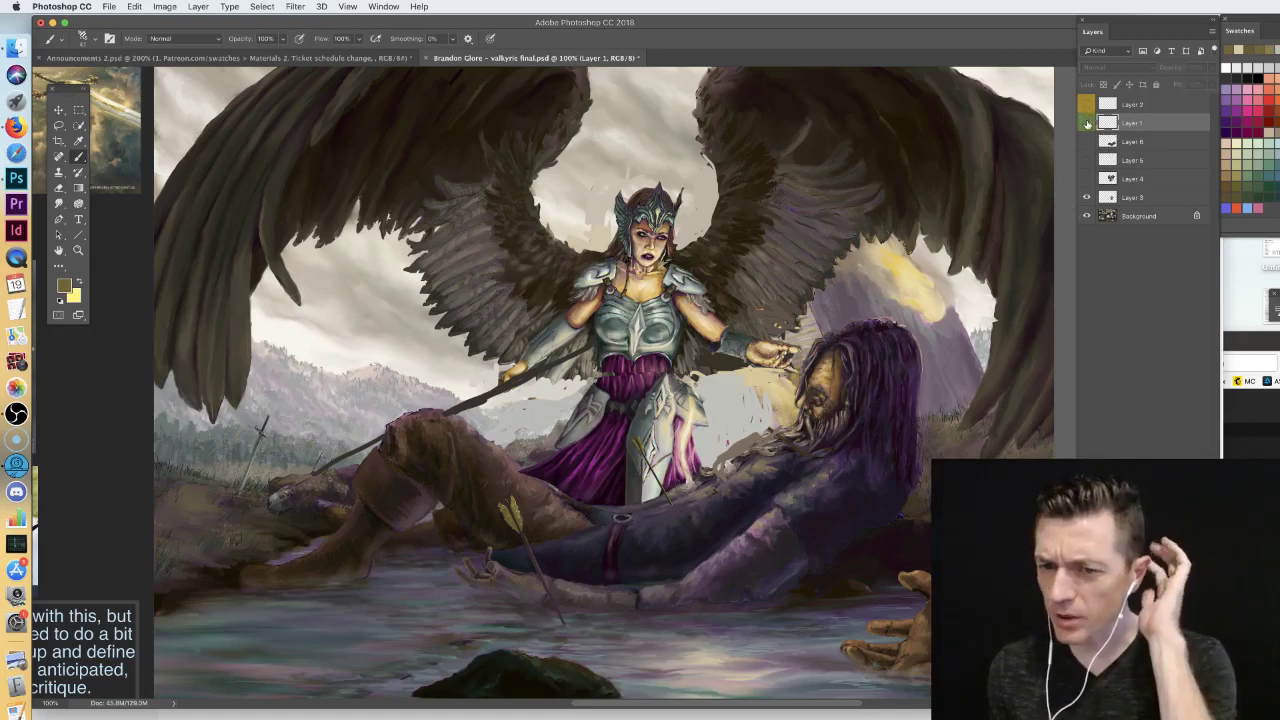
key("super+plus")
left_click_drag(939, 483, 539, 480)
right_click(820, 328)
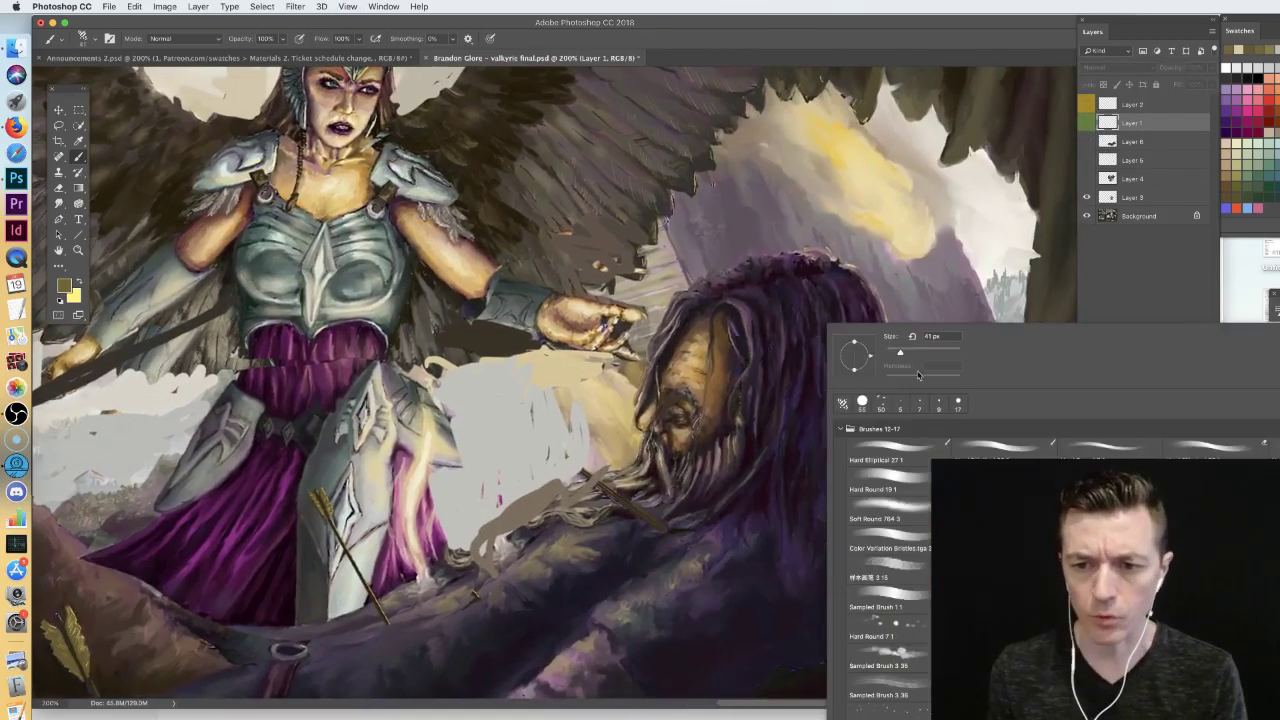
left_click(957, 403)
left_click(1086, 123)
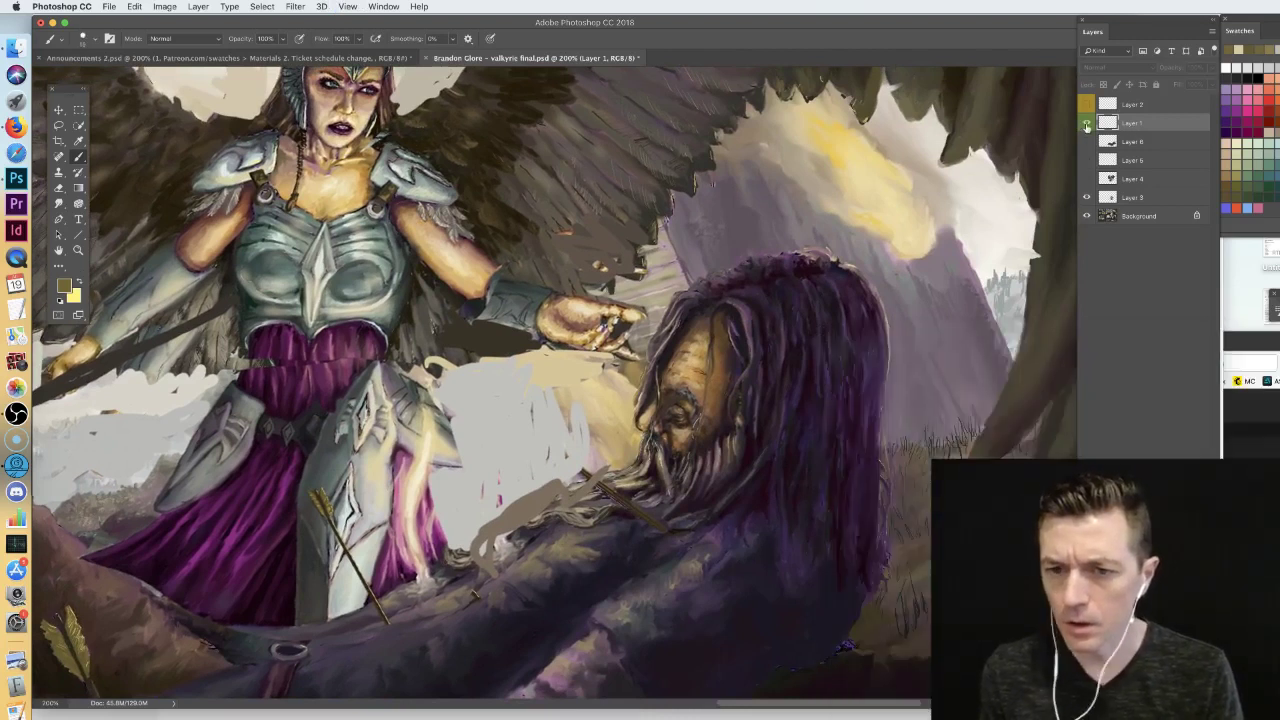
- Reduce the brush size for fine lines, pick a light orange swatch, and make Layer 1 active
left_click(1261, 110)
right_click(824, 348)
left_click_drag(892, 380, 889, 380)
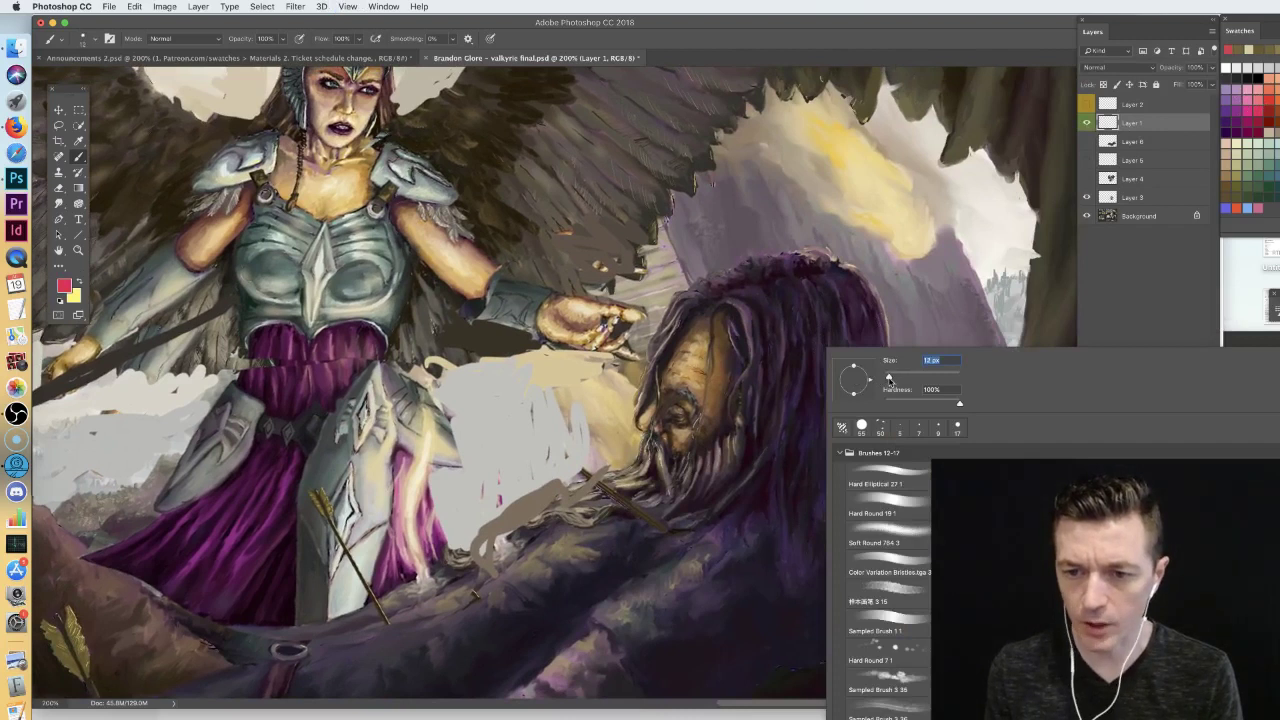
left_click(1105, 305)
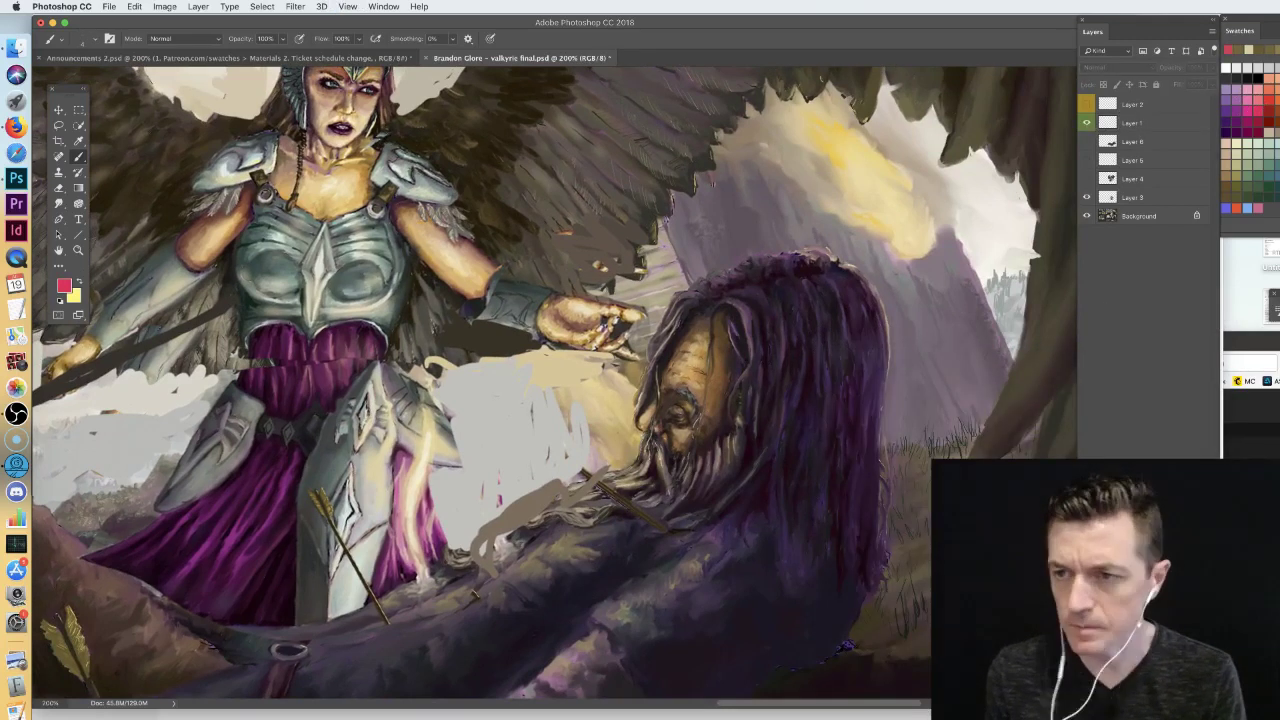
left_click(1269, 79)
left_click(1133, 124)
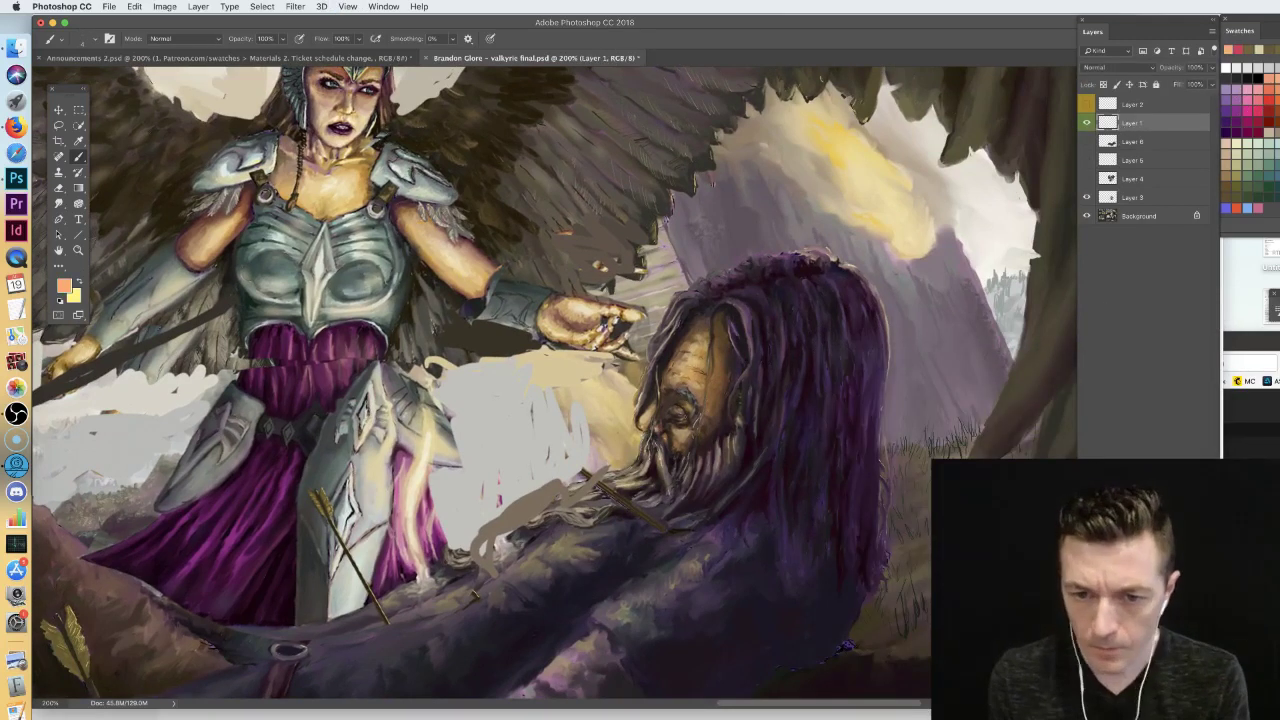
- Sketch the warrior's head in profile over the painting in yellow, with nose, eye, mouth, jaw, ear and full skull outline
key("super+plus")
left_click_drag(705, 427, 621, 393)
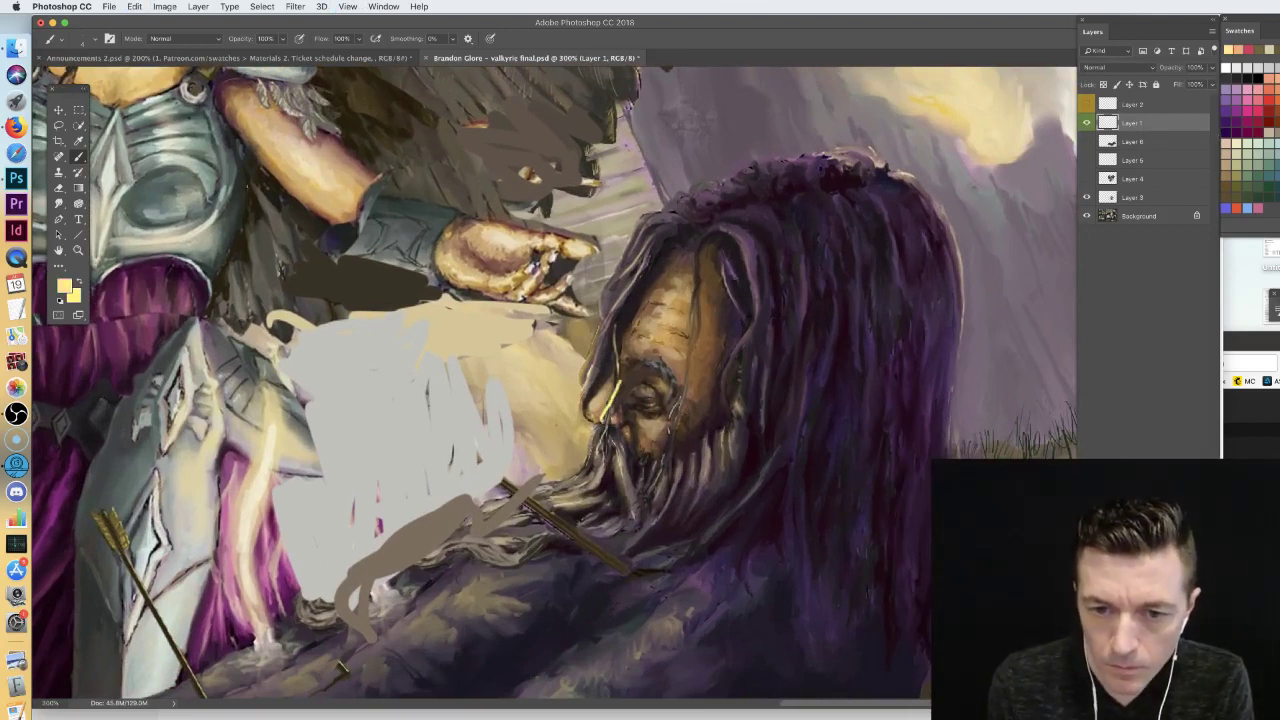
left_click_drag(636, 368, 676, 395)
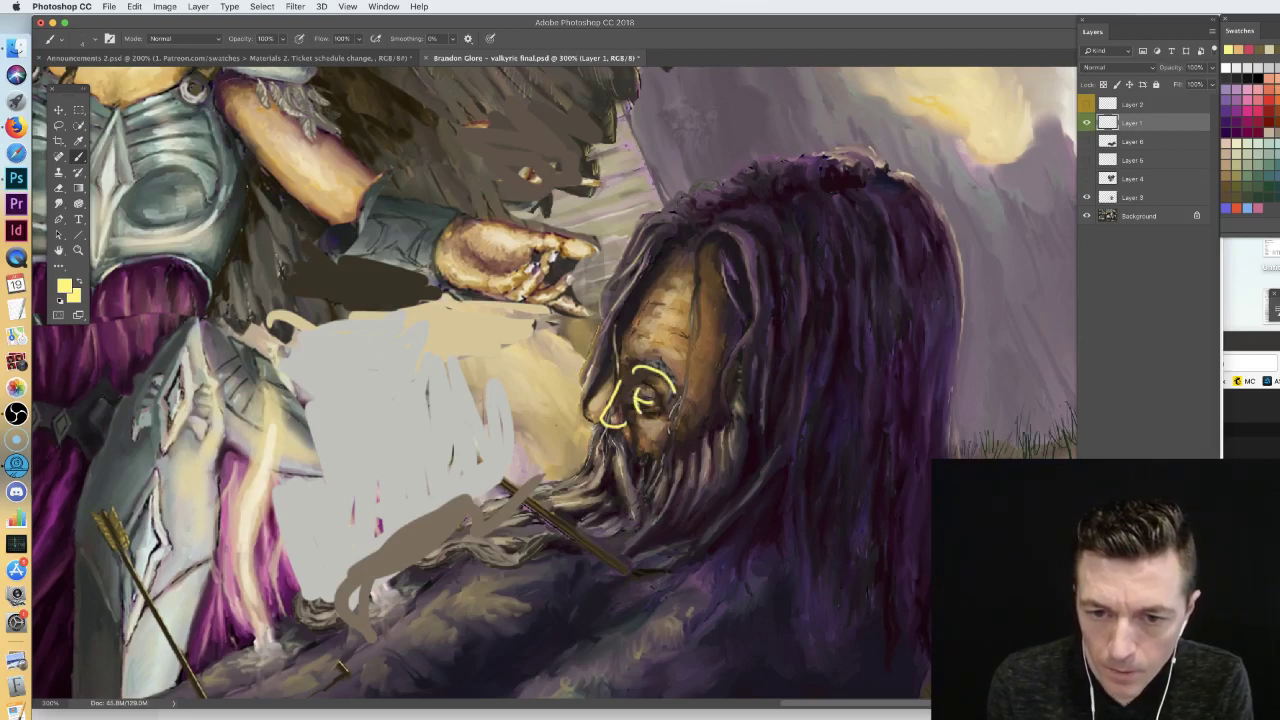
left_click_drag(633, 403, 661, 401)
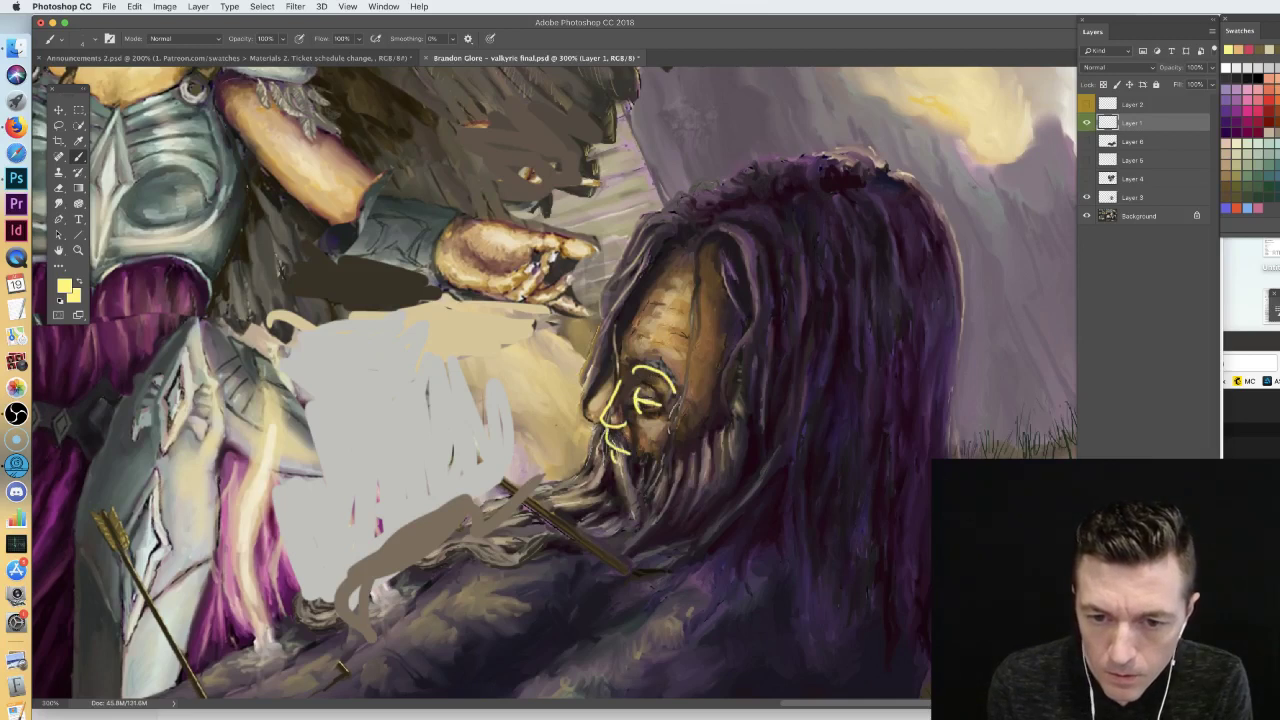
mouse_move(640, 490)
left_mouse_down()
mouse_move(692, 486)
mouse_move(766, 448)
mouse_move(796, 408)
left_mouse_up()
mouse_move(616, 372)
left_mouse_down()
mouse_move(647, 246)
mouse_move(698, 195)
mouse_move(782, 161)
mouse_move(866, 158)
mouse_move(921, 188)
mouse_move(958, 270)
mouse_move(959, 322)
mouse_move(914, 373)
mouse_move(776, 430)
left_mouse_up()
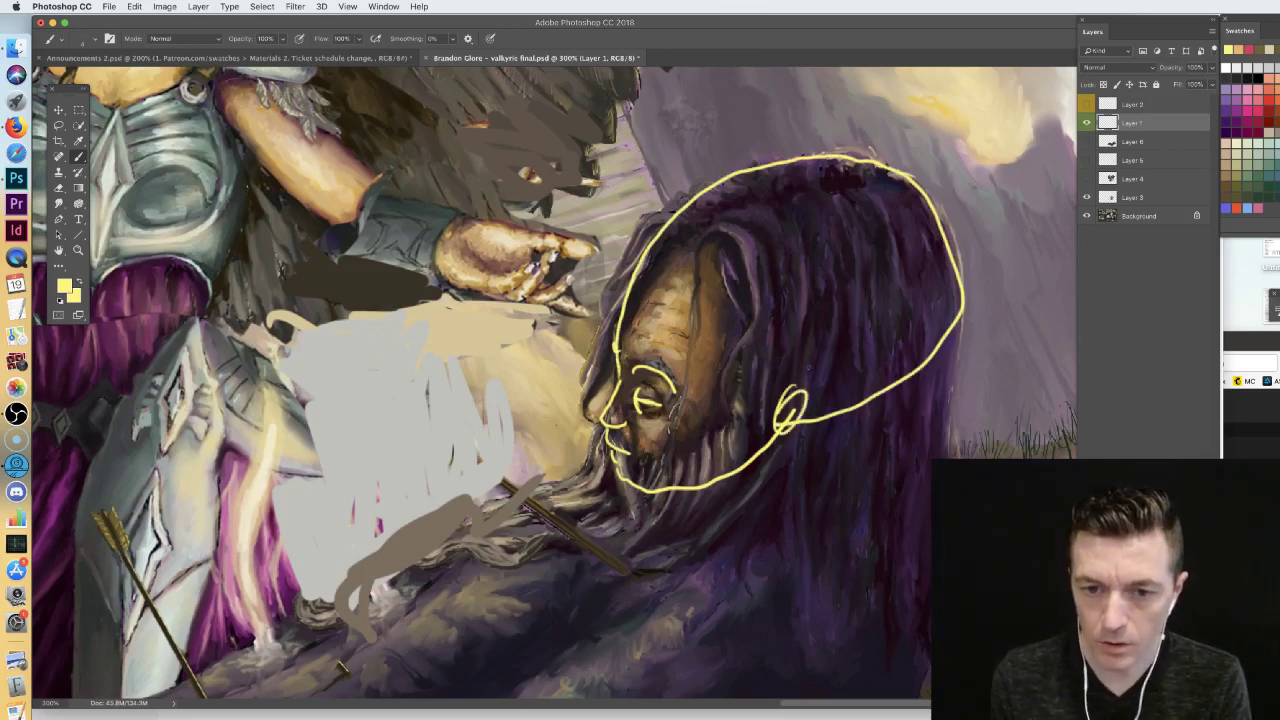
- Add a new layer directly above the Background and fill it with dark grey to isolate the head sketch
key("super+minus")
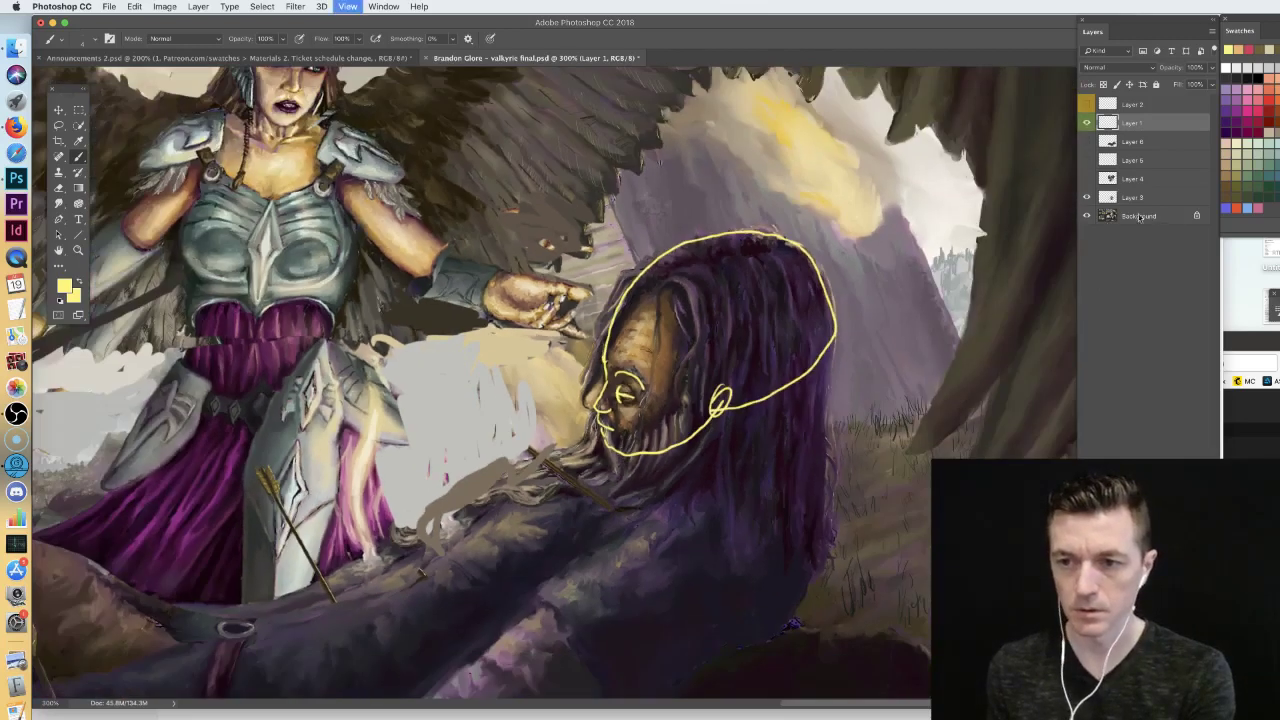
left_click(1087, 215)
left_click(1087, 215)
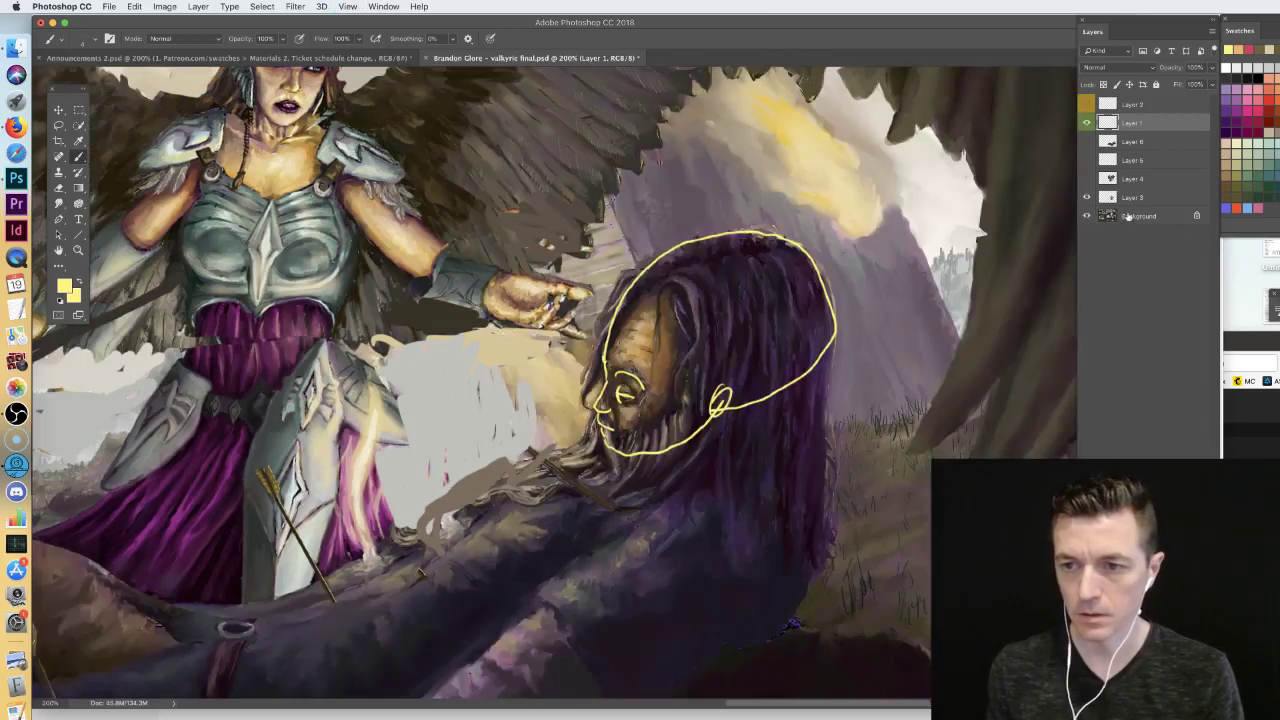
left_click(1128, 215)
key("super+alt+shift+n")
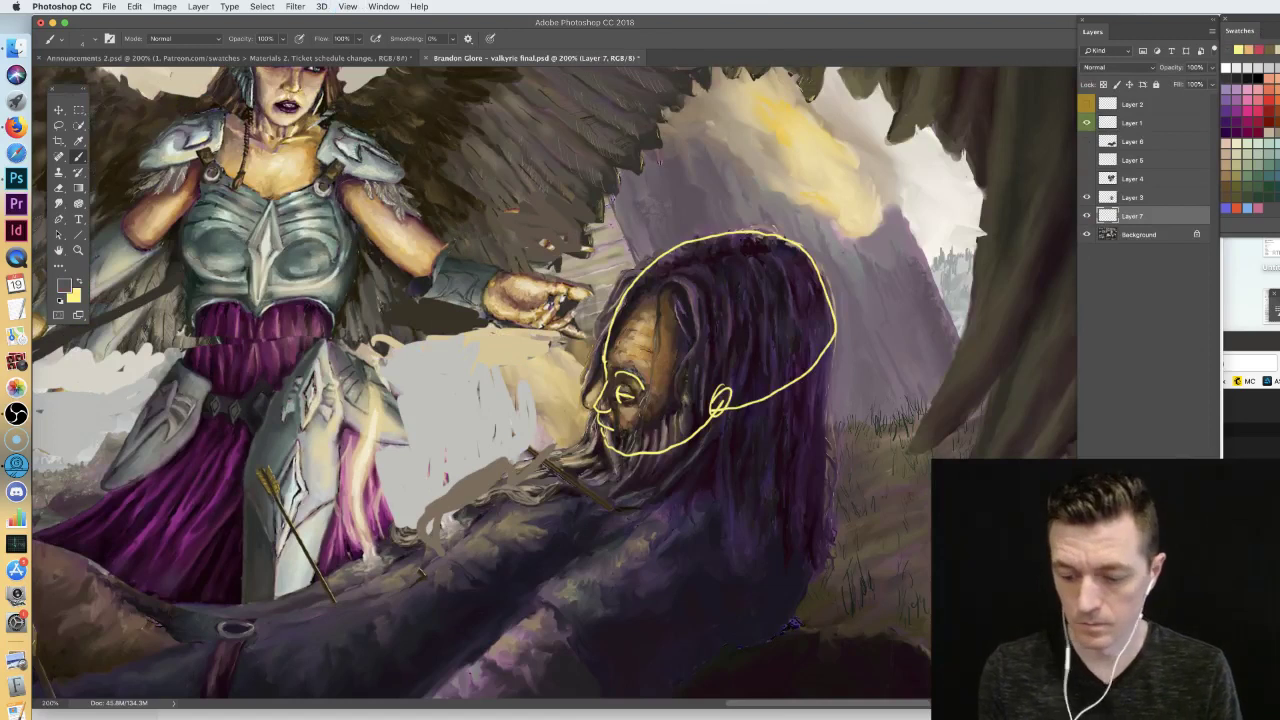
key("alt+BackSpace")
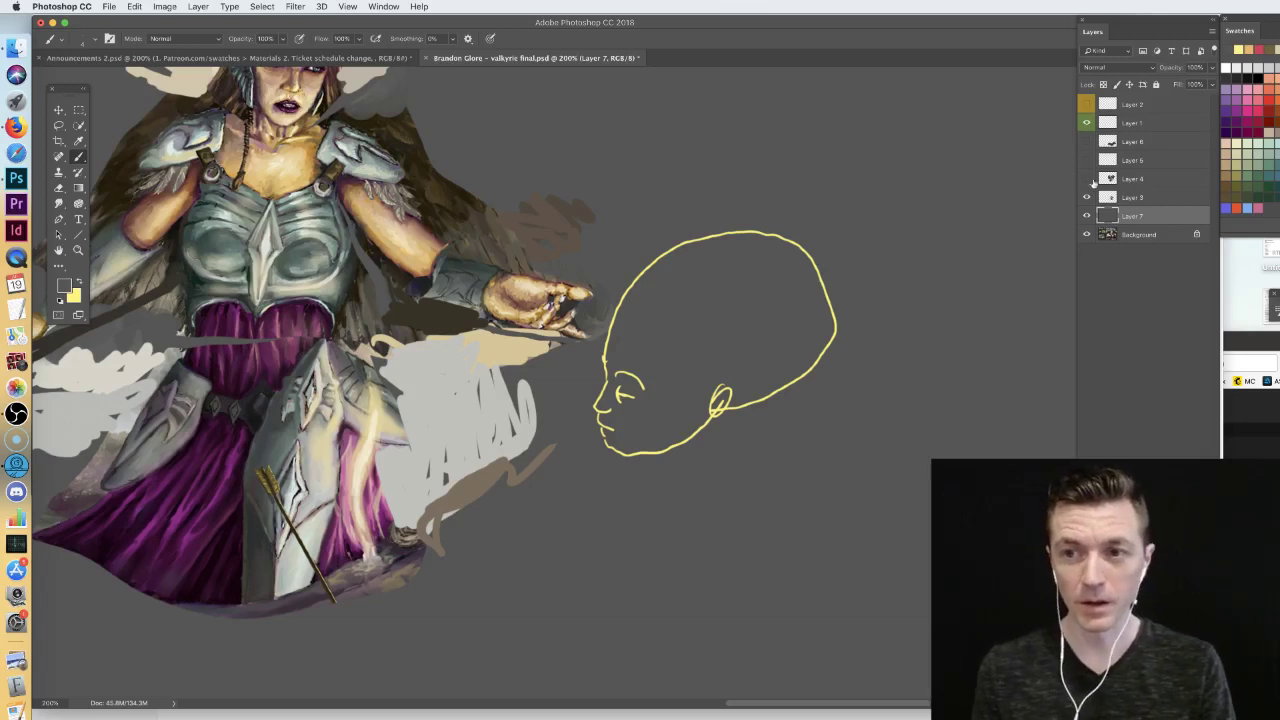
- Make Layer 1 active, hide the grey fill layer, and toggle the adjusted valkyrie on Layer 3 to compare with the original
left_click(1131, 124)
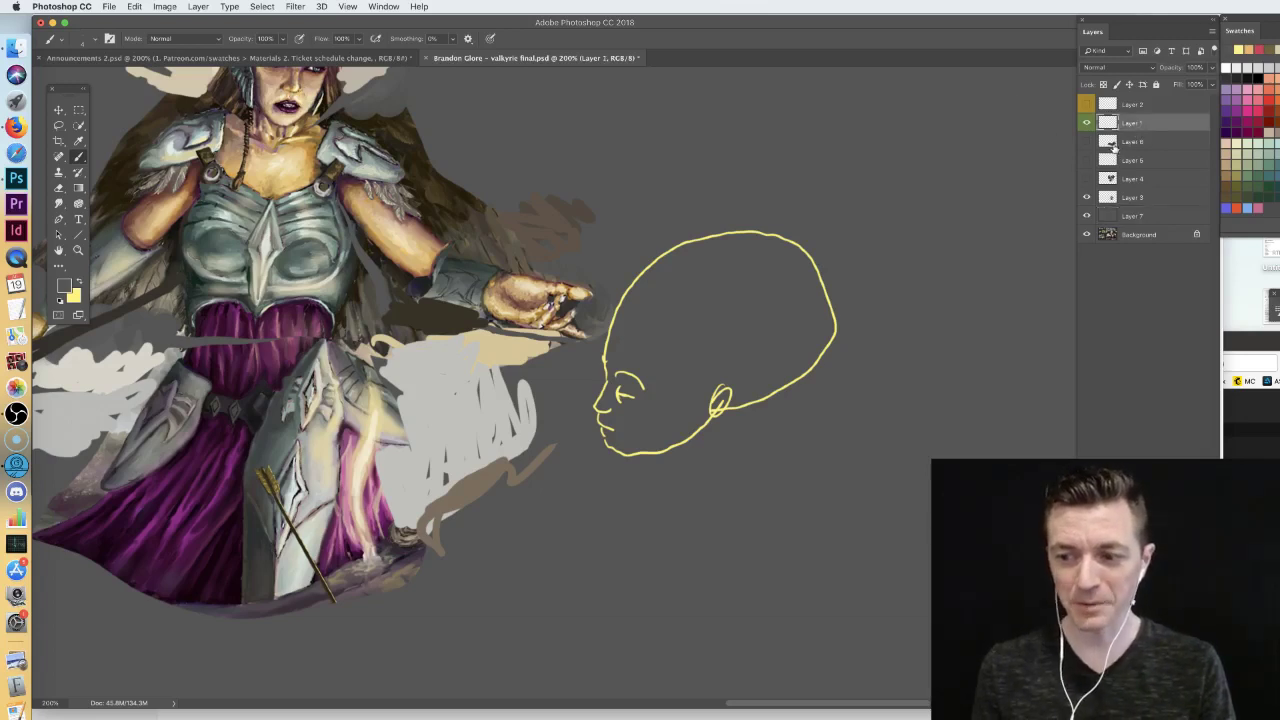
left_click(1087, 122)
left_click(1087, 122)
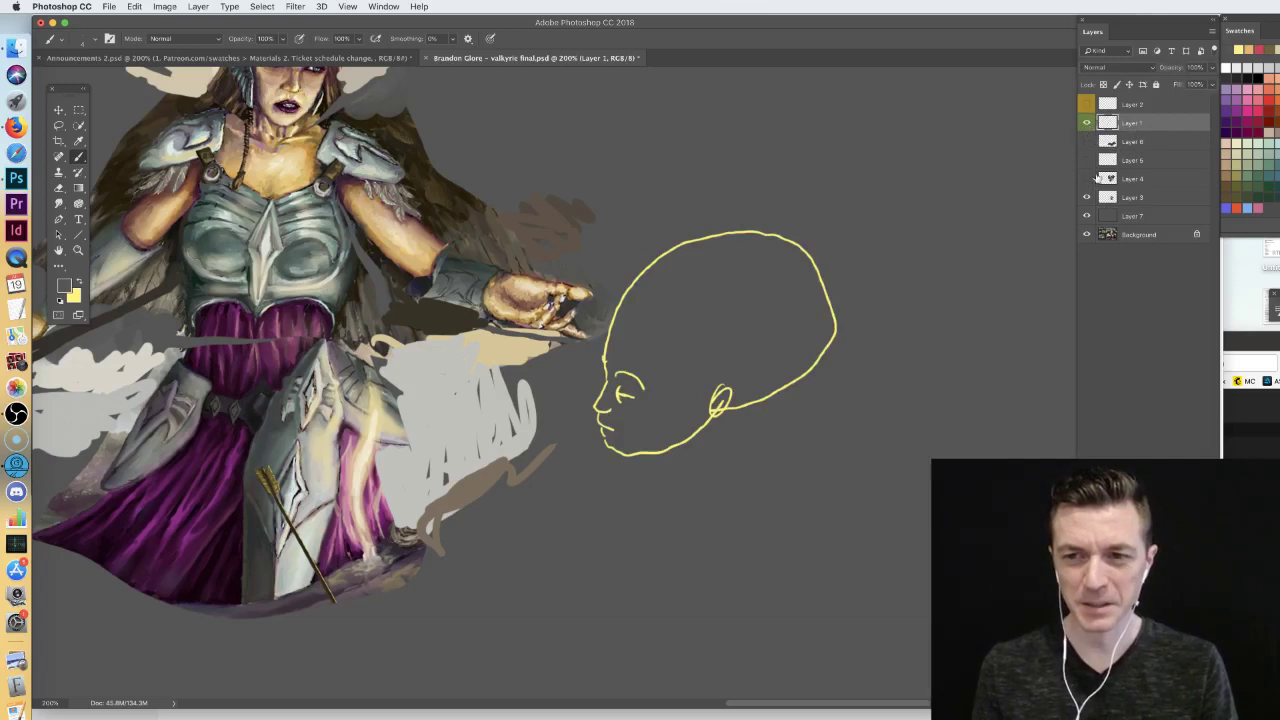
left_click(1087, 216)
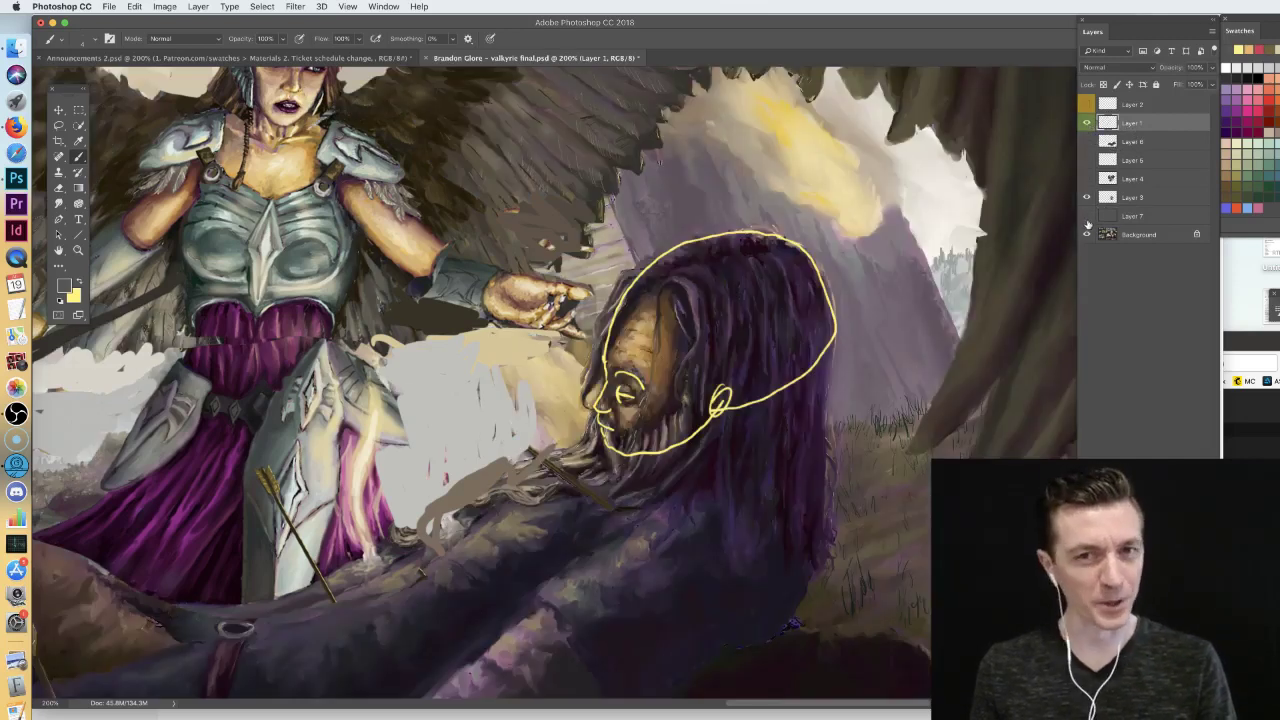
left_click(1087, 217)
left_click(1087, 217)
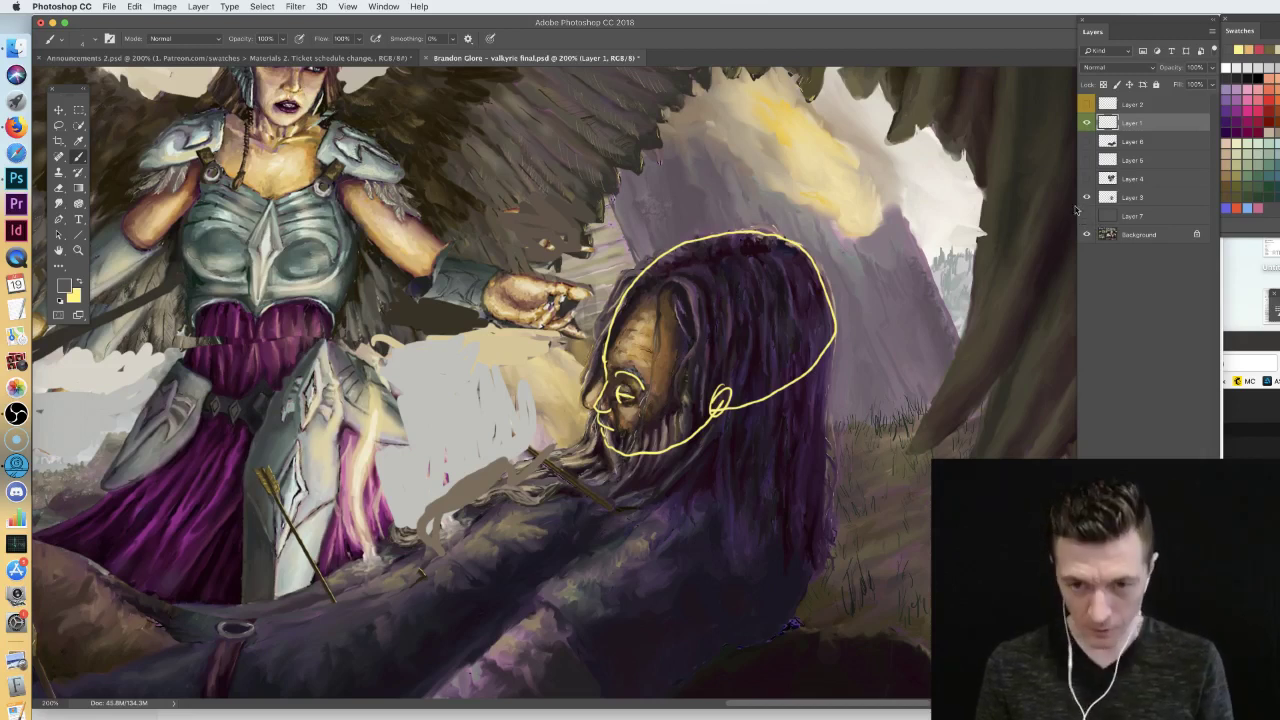
left_click(1089, 202)
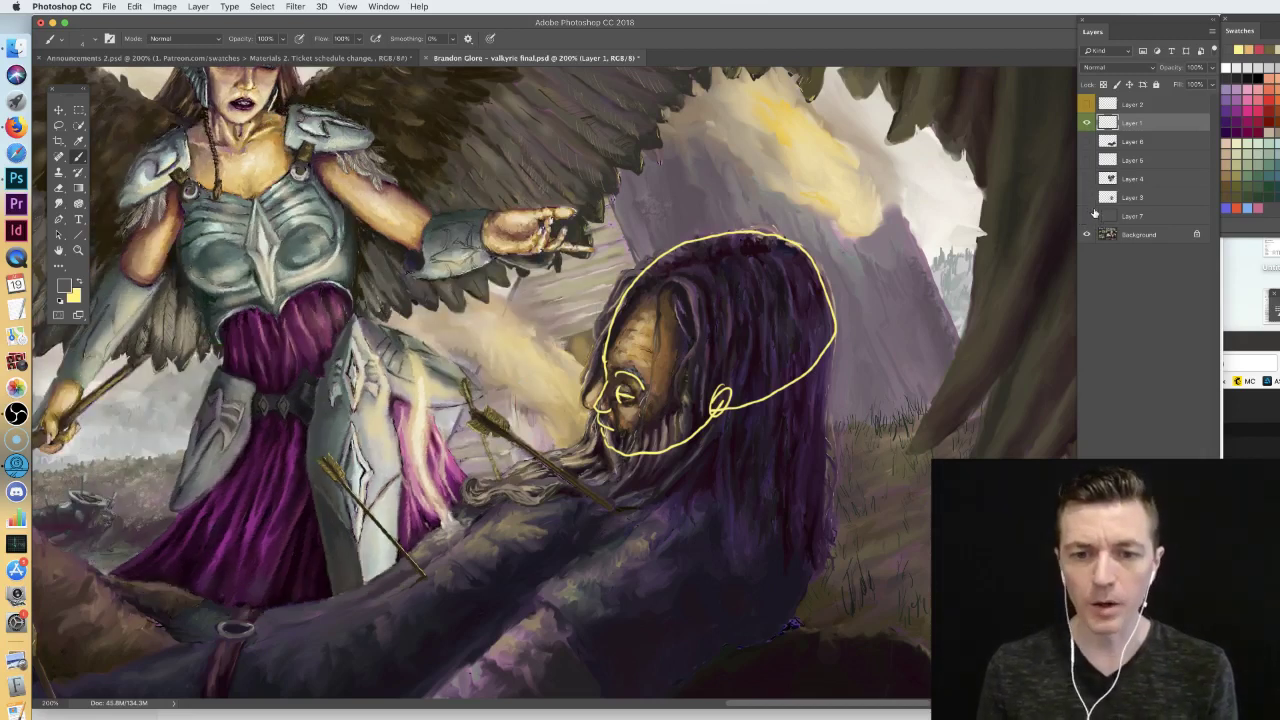
left_click(1087, 198)
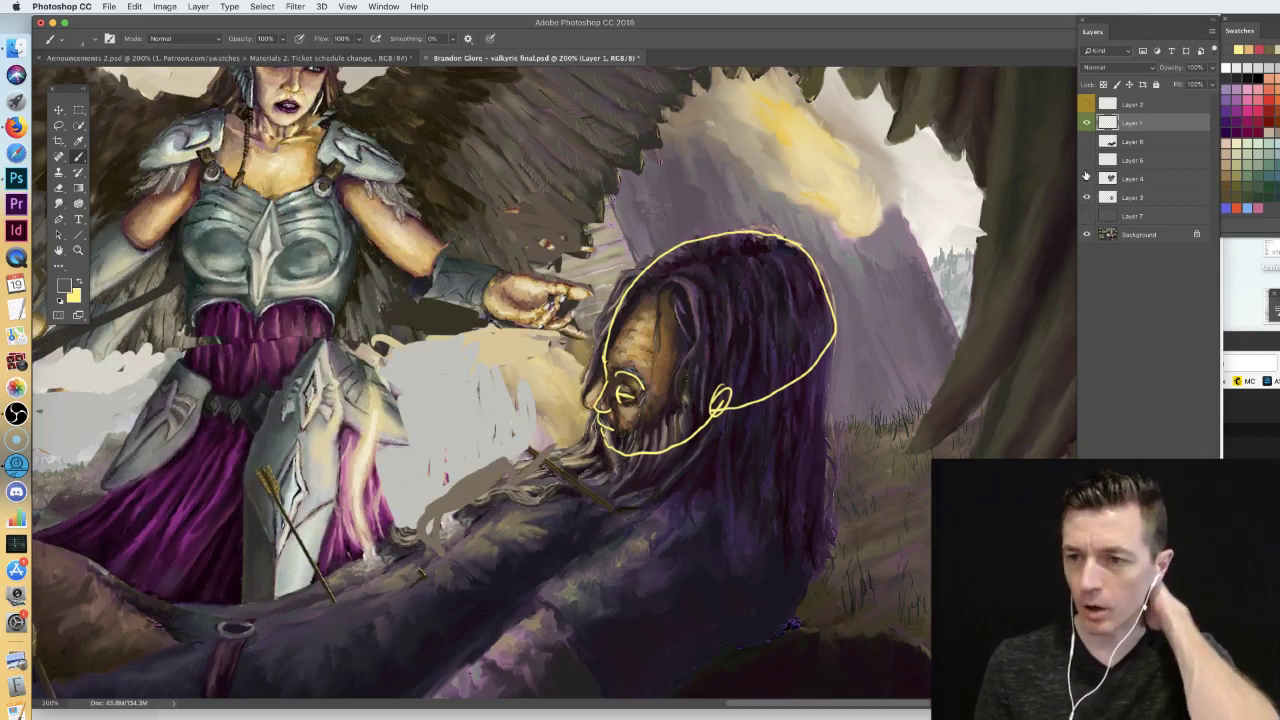
- Examine the reclining grey figure, standing mannequin and bird reference photos beside the painting for pose and proportion
key("super+minus")
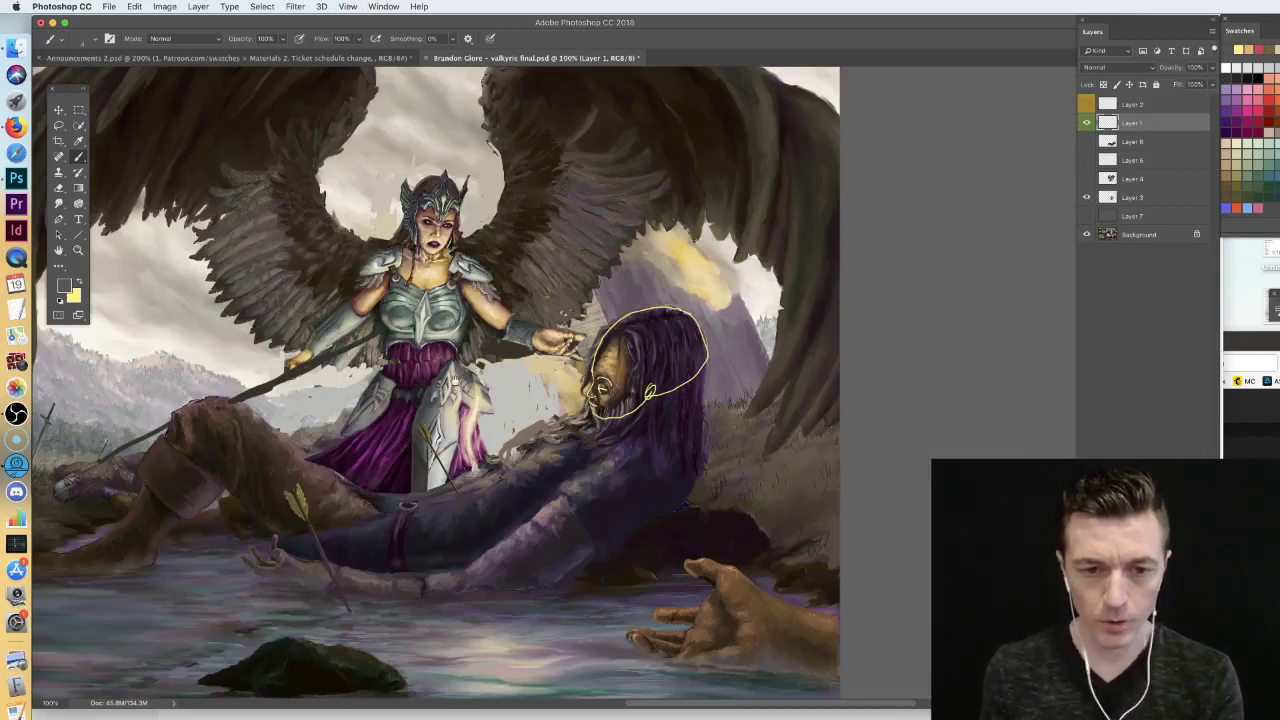
scroll(362, 383, "left", 15)
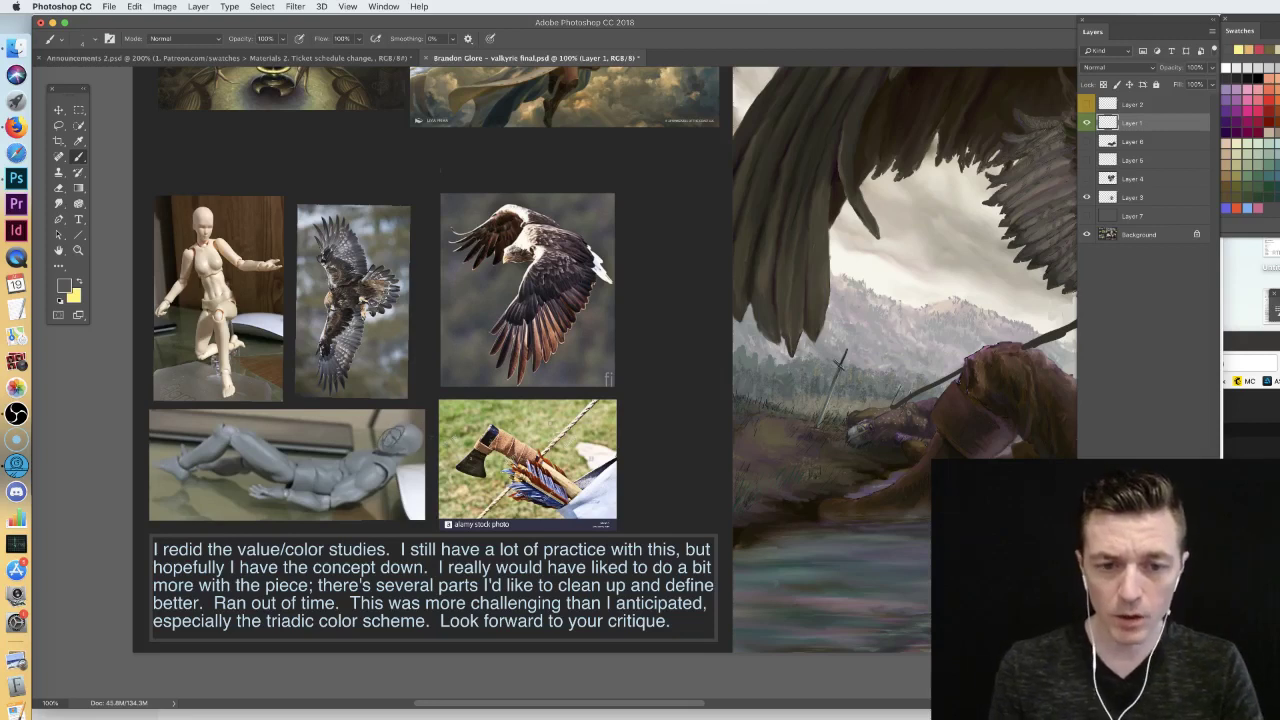
key("super+plus")
key("super+plus")
left_click_drag(202, 486, 797, 323)
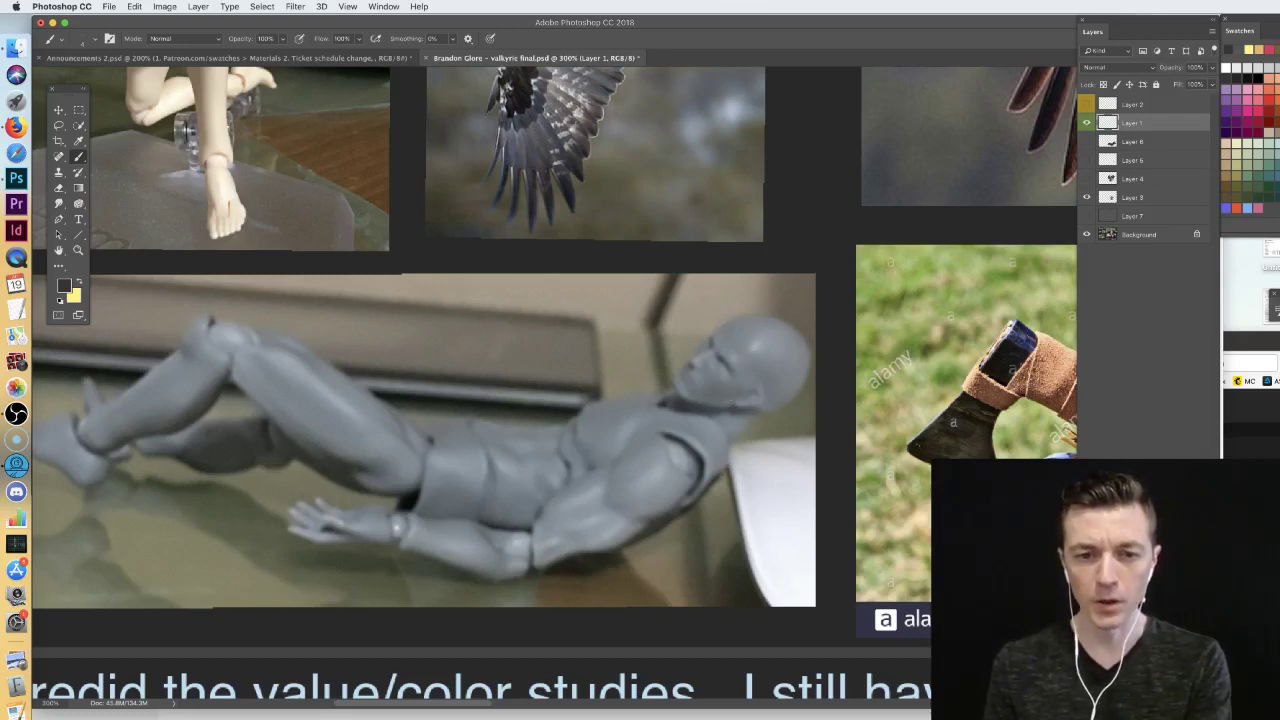
mouse_move(210, 406)
left_mouse_down()
mouse_move(384, 370)
mouse_move(688, 388)
left_mouse_up()
key("cmd+z")
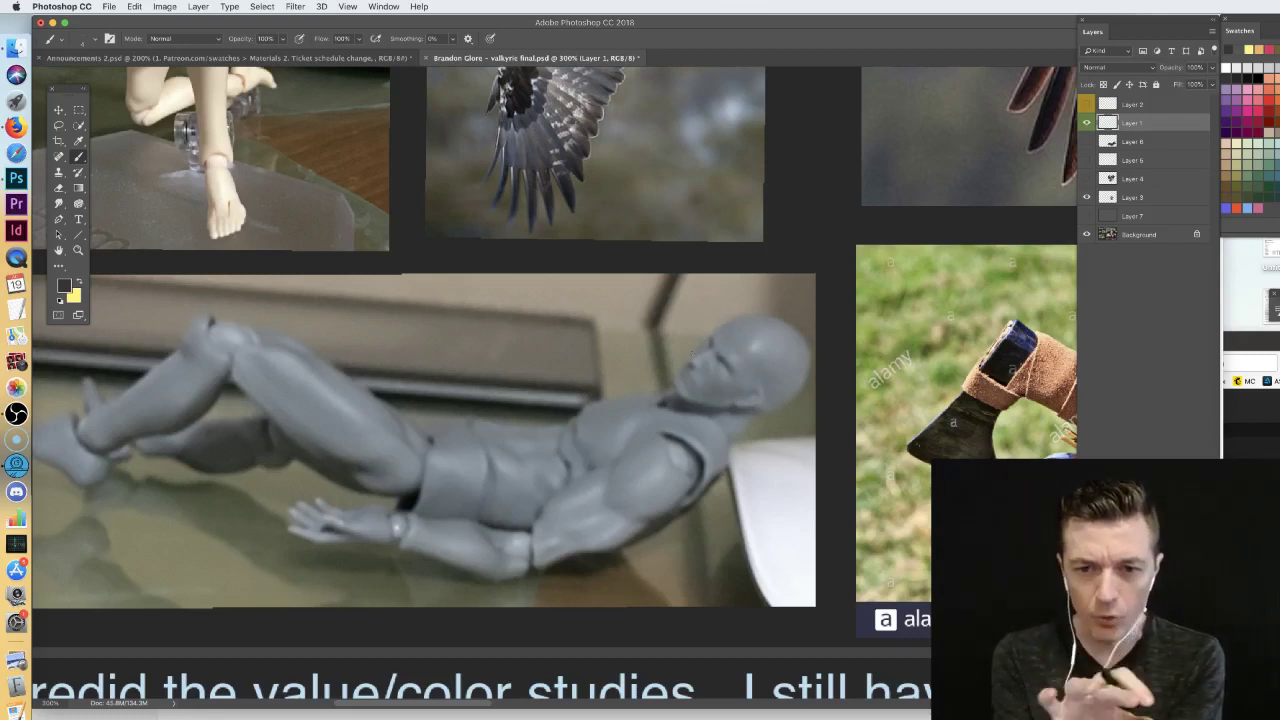
left_click_drag(371, 309, 794, 694)
left_click_drag(621, 214, 623, 266)
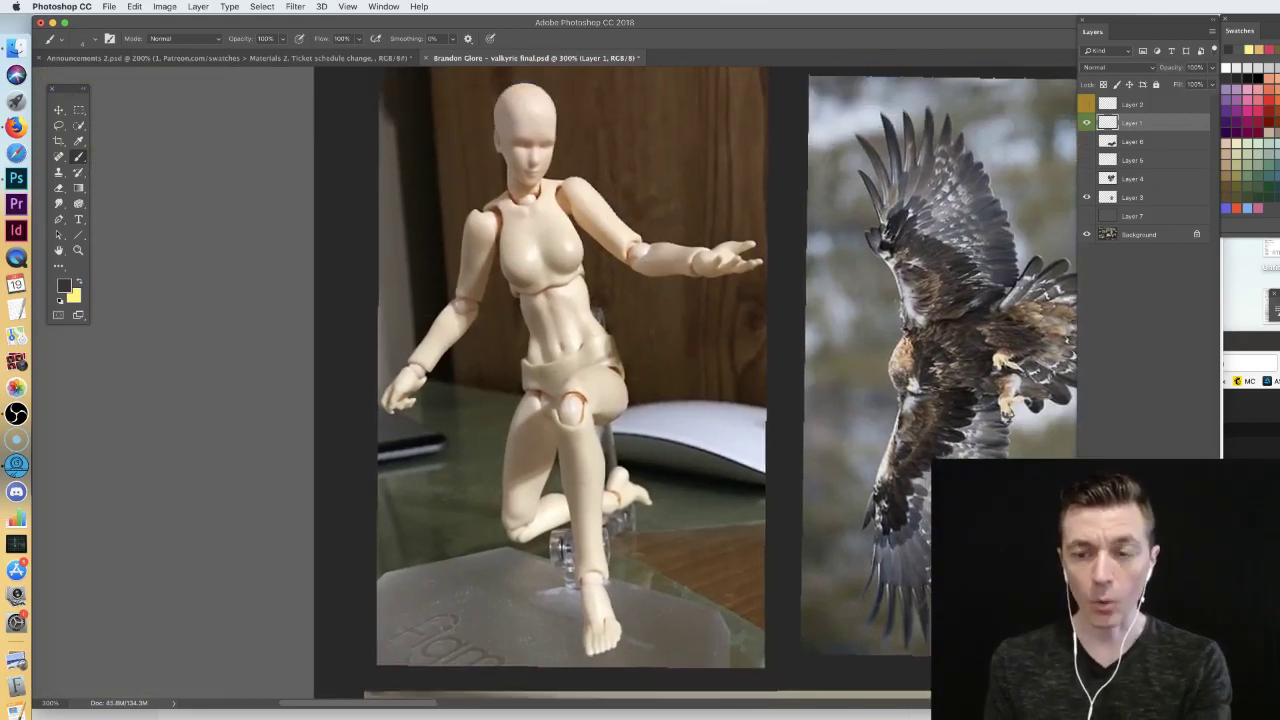
key("super+minus")
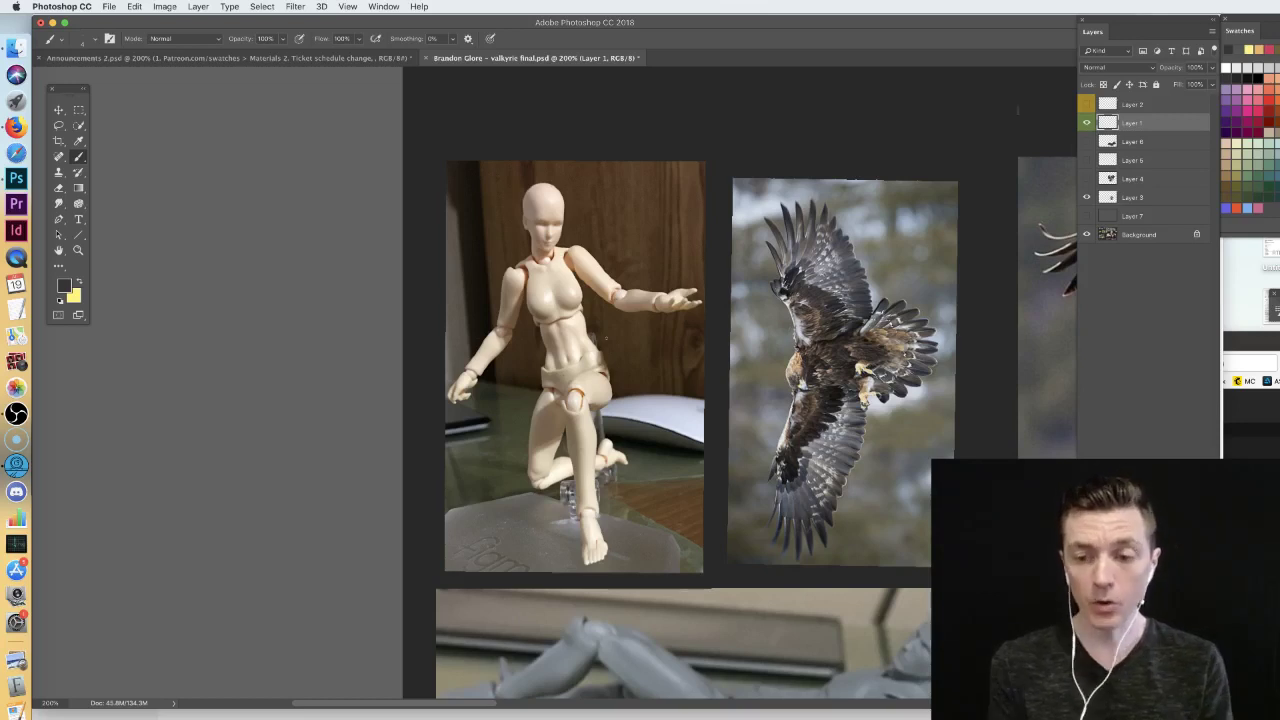
left_click_drag(723, 566, 586, 449)
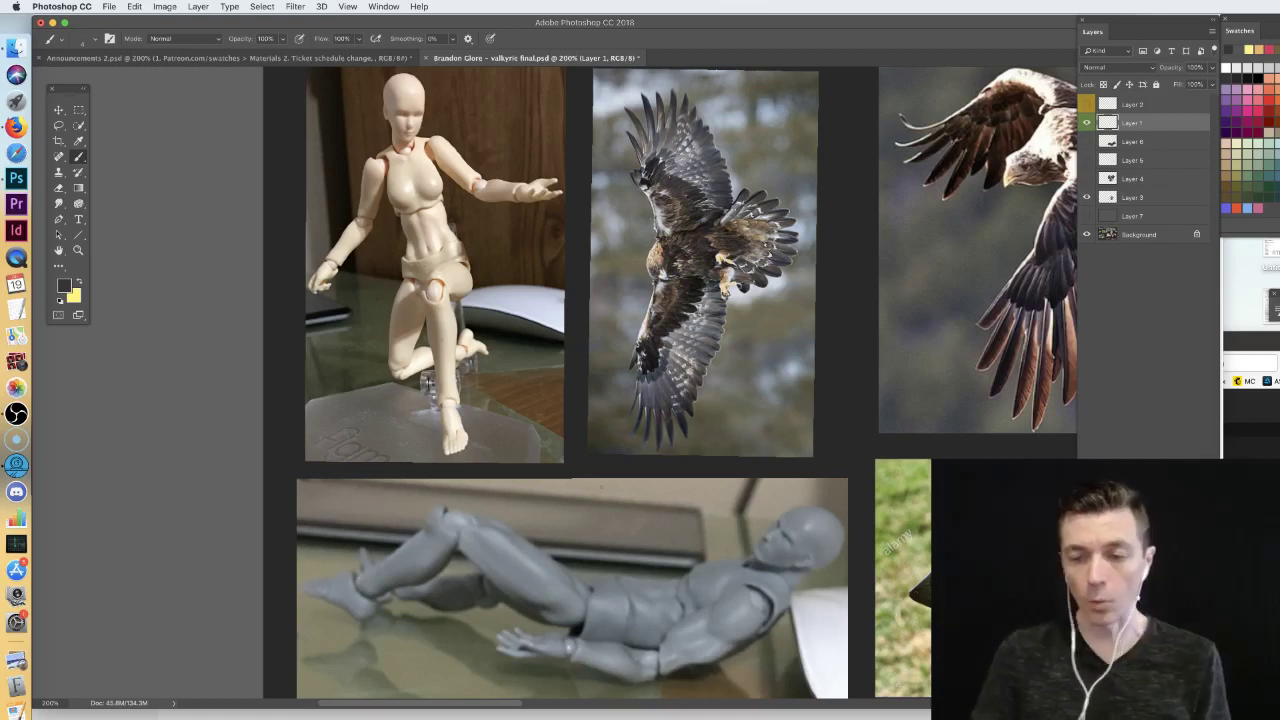
- Hide the head sketch on Layer 1, add a new layer above it, and make yellow the foreground colour
mouse_move(820, 451)
left_mouse_down()
mouse_move(358, 334)
mouse_move(249, 380)
left_mouse_up()
left_click_drag(902, 376, 247, 398)
left_click_drag(890, 300, 243, 390)
left_click_drag(795, 307, 557, 310)
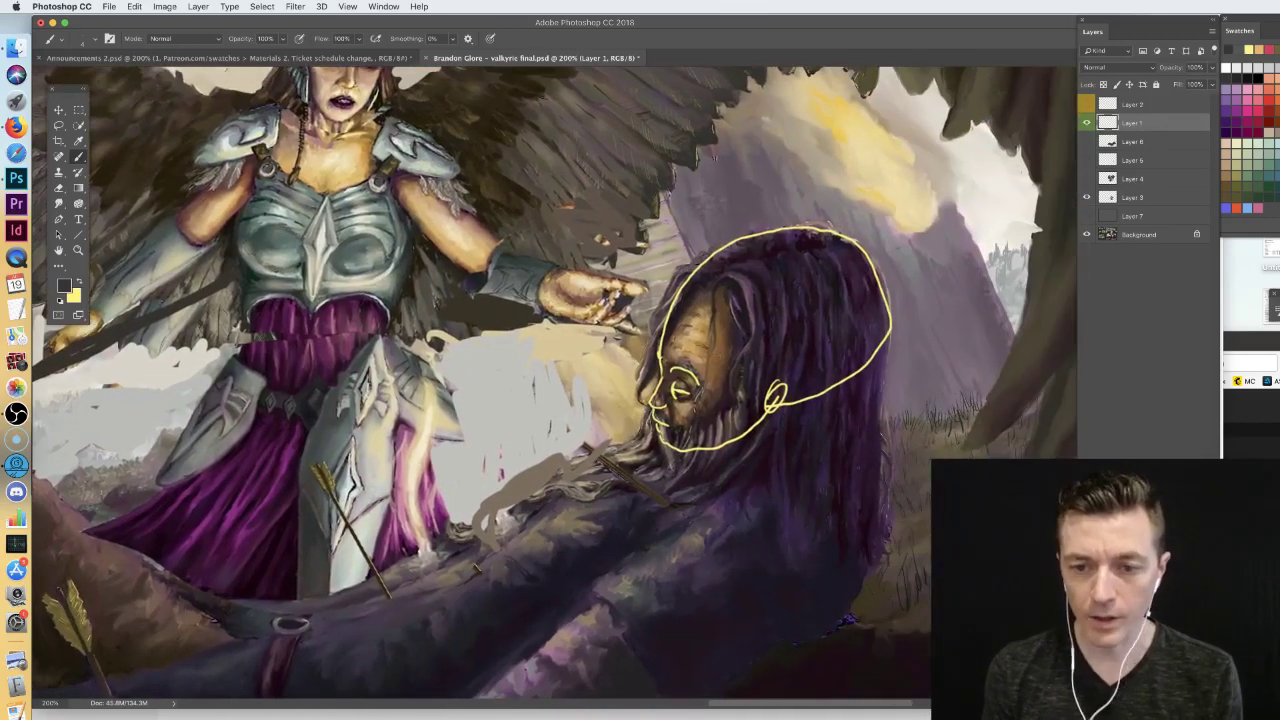
key("super+minus")
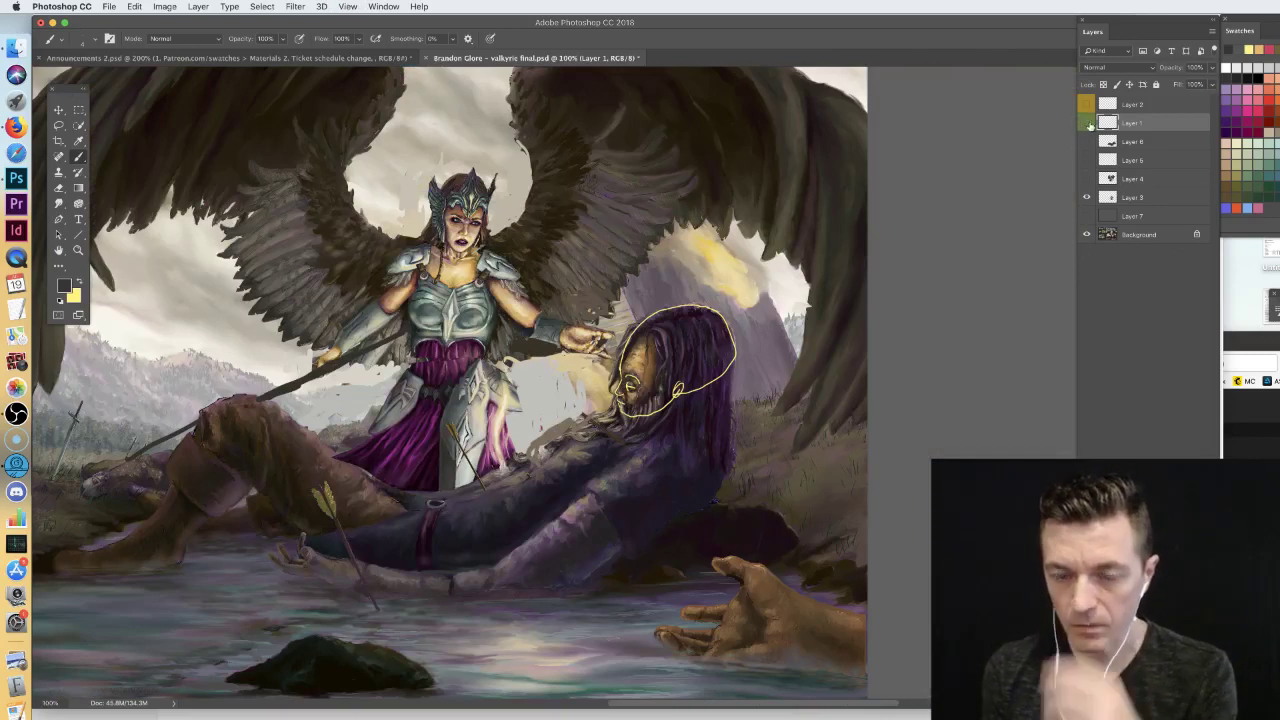
left_click(1088, 123)
key("super+shift+alt+n")
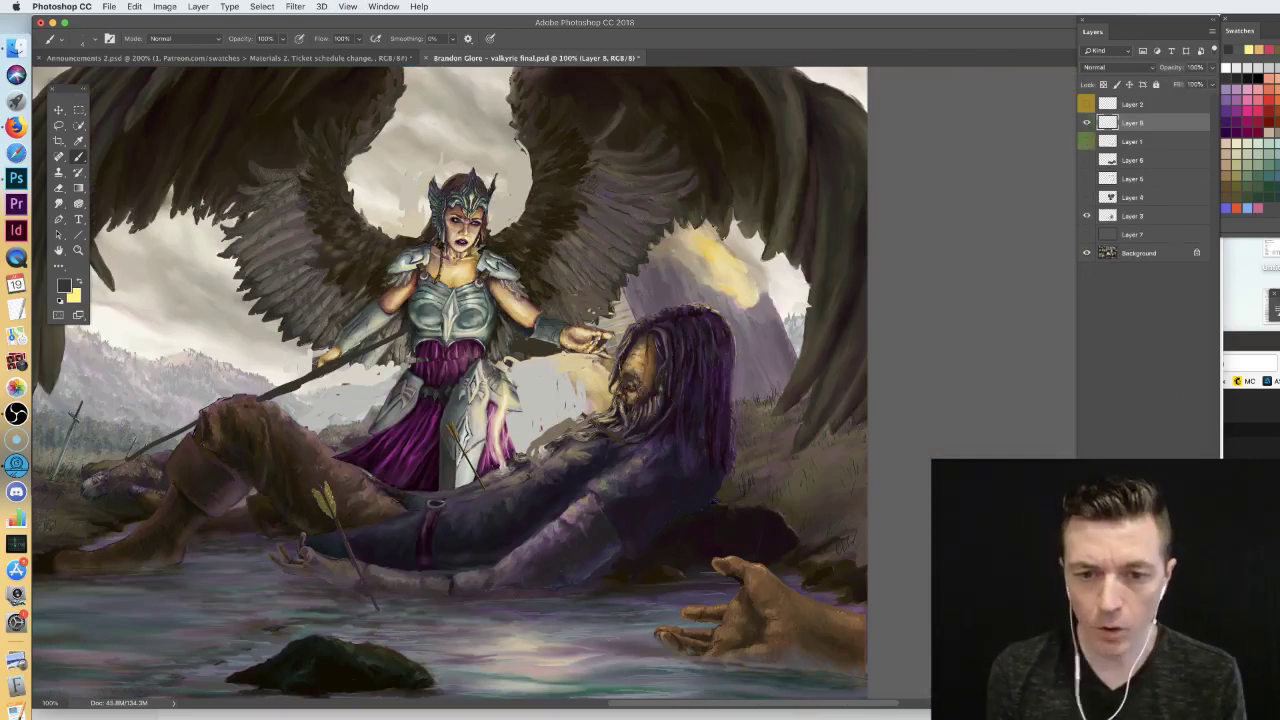
key("super+equal")
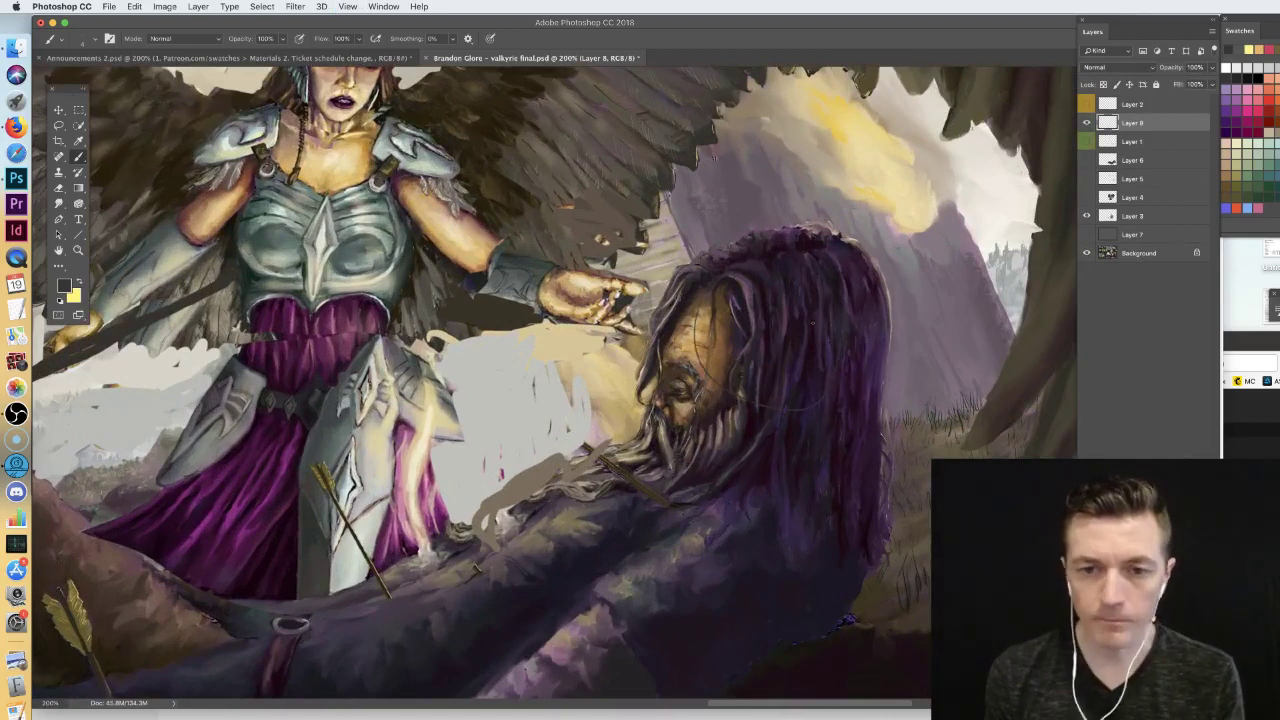
key("x")
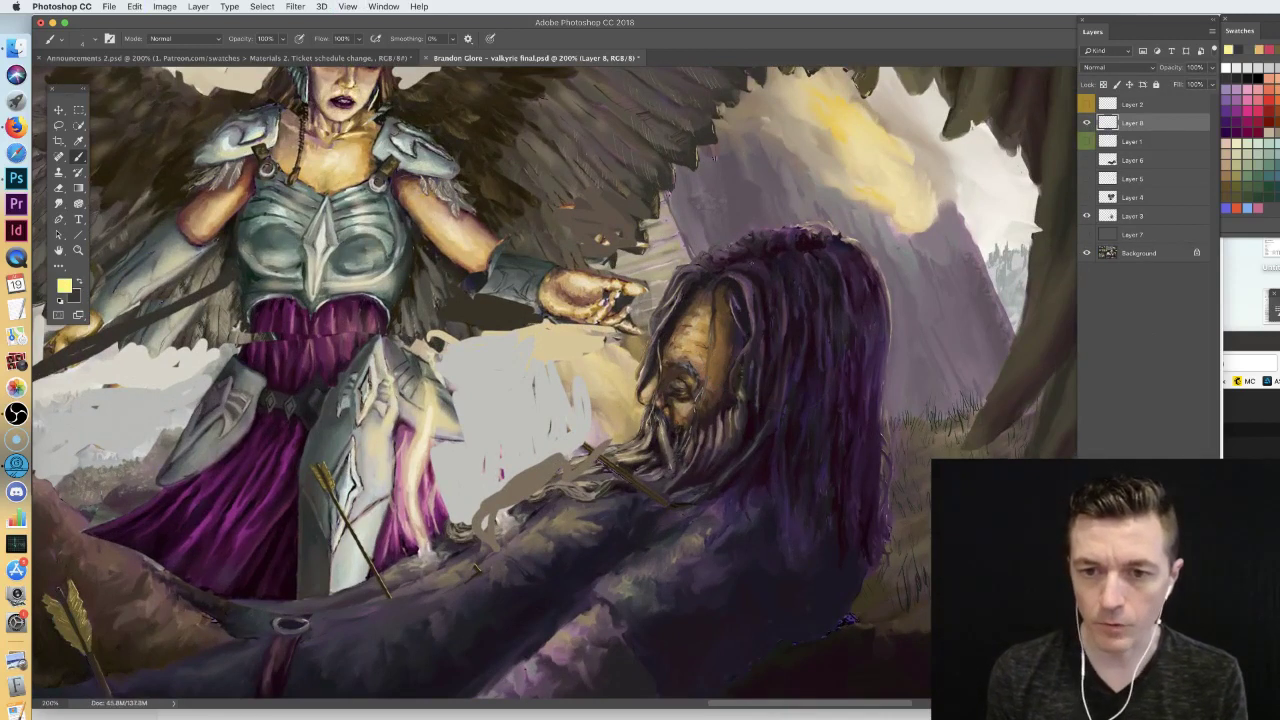
- Sketch a round yellow cranium guide over the warrior's hair with the first short guide strokes across the face
mouse_move(728, 254)
left_mouse_down()
mouse_move(717, 382)
mouse_move(830, 368)
left_mouse_up()
key("super+z")
mouse_move(765, 266)
left_mouse_down()
mouse_move(728, 268)
mouse_move(865, 338)
mouse_move(695, 340)
mouse_move(855, 290)
mouse_move(700, 370)
mouse_move(725, 398)
mouse_move(862, 350)
mouse_move(812, 388)
left_mouse_up()
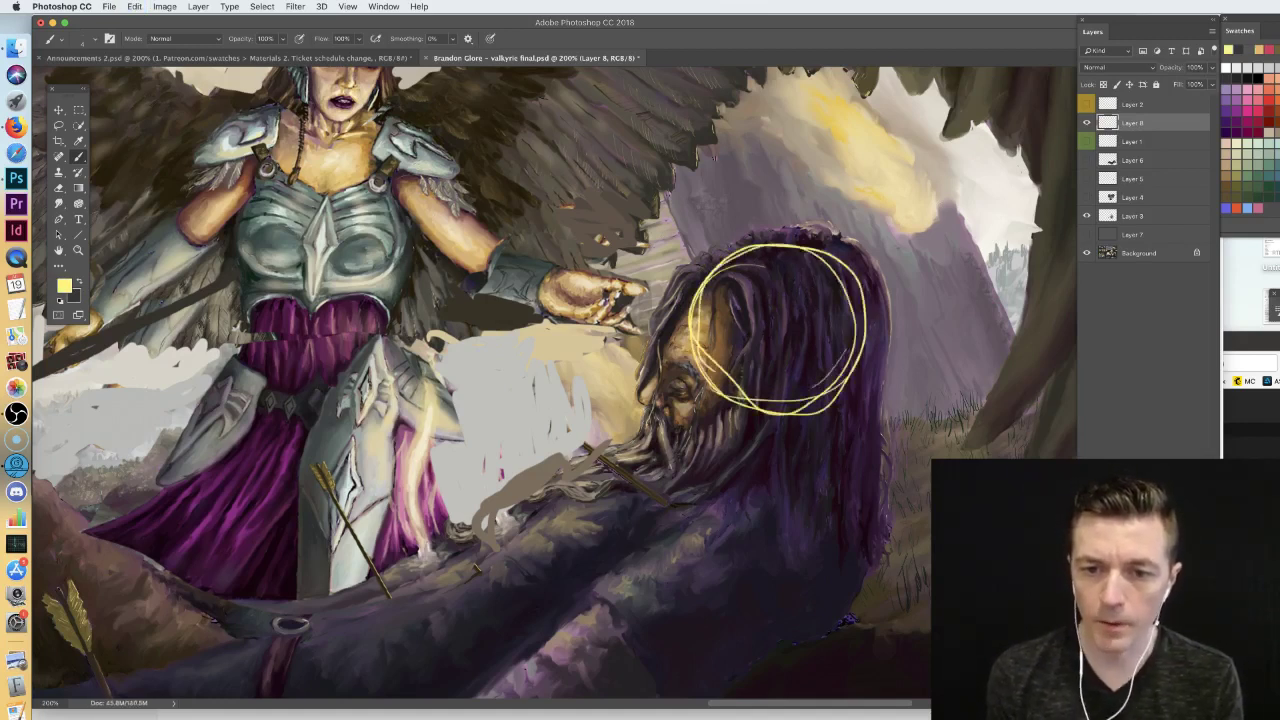
left_click_drag(722, 350, 690, 306)
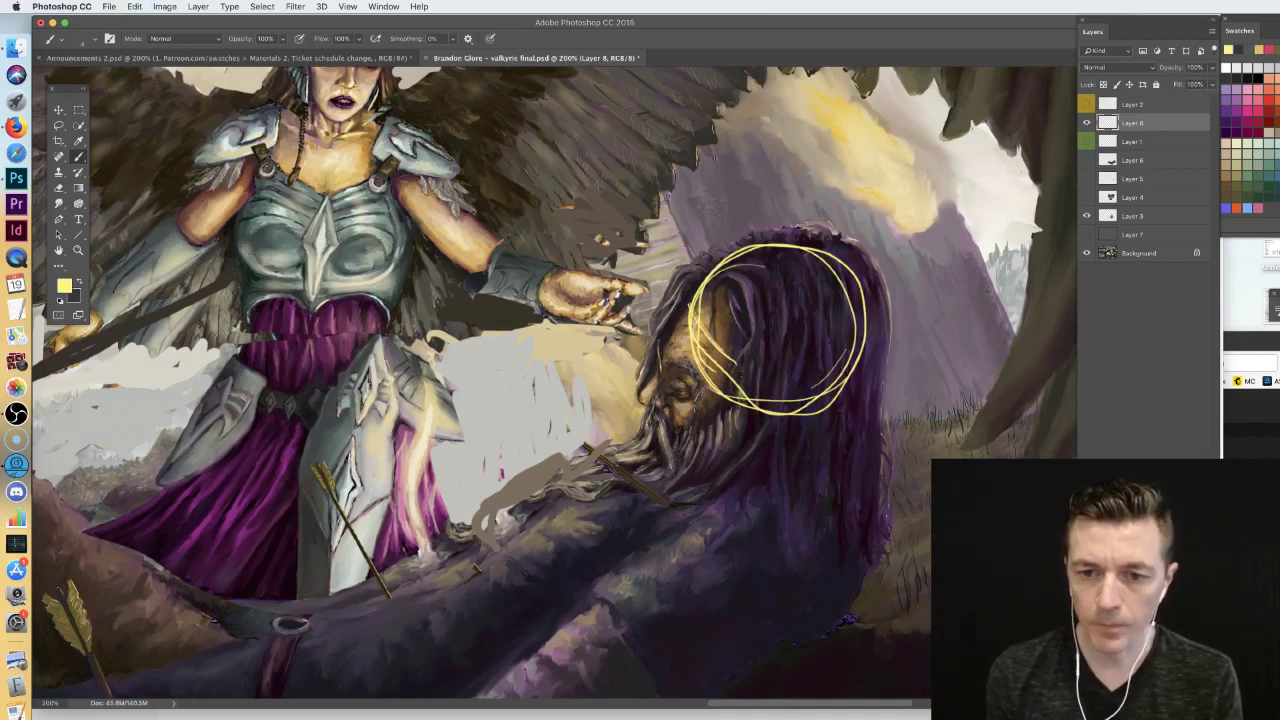
mouse_move(738, 366)
left_mouse_down()
mouse_move(716, 434)
mouse_move(728, 392)
left_mouse_up()
key("super+z")
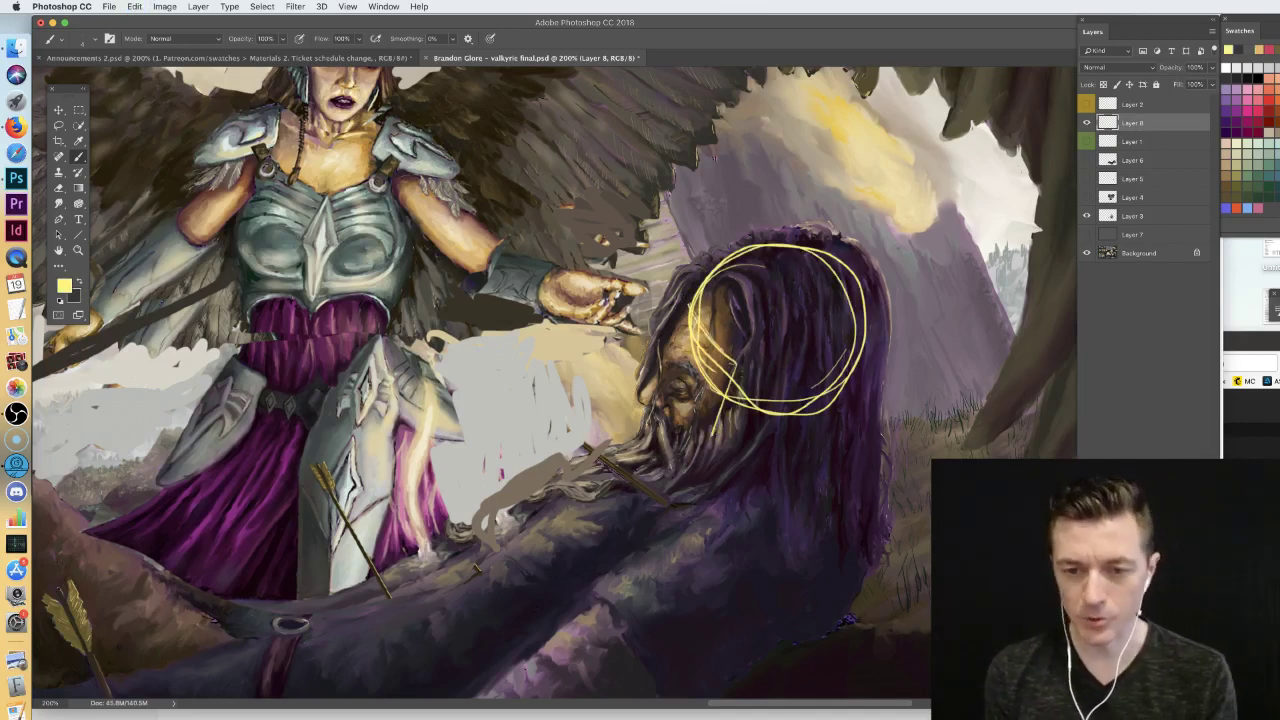
mouse_move(722, 328)
left_mouse_down()
mouse_move(742, 217)
mouse_move(803, 379)
left_mouse_up()
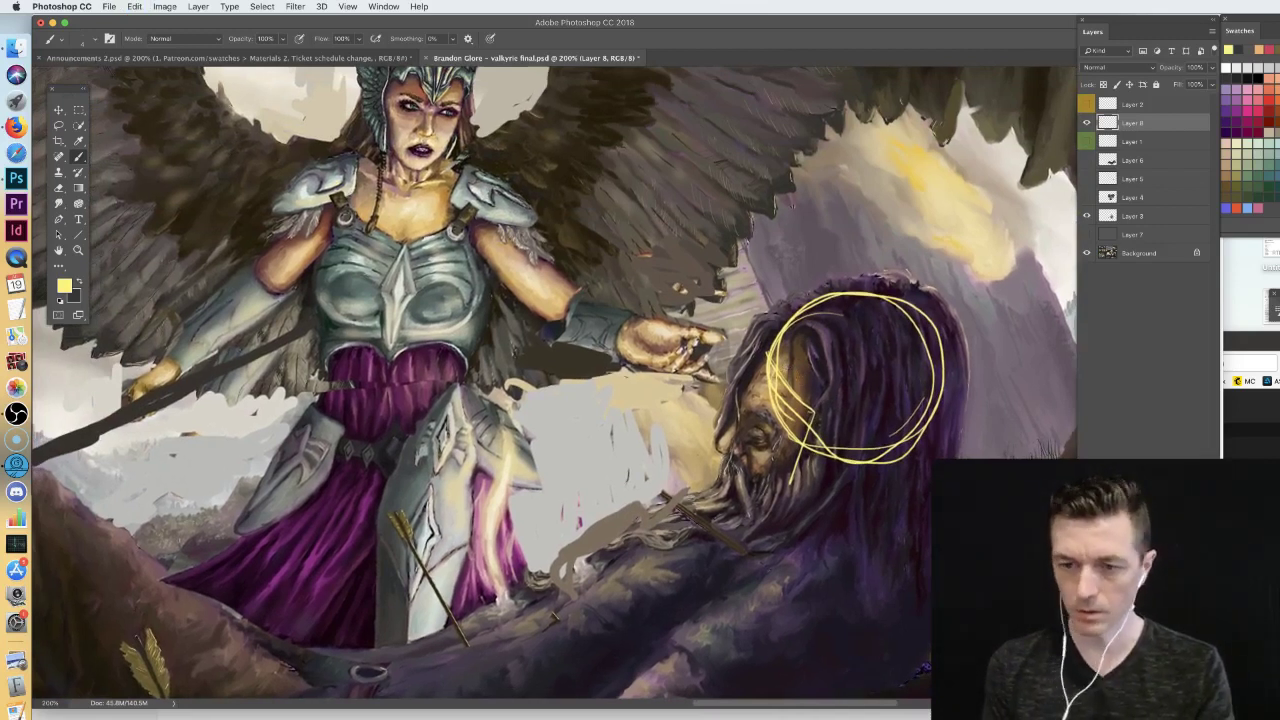
scroll(707, 310, "down", 5)
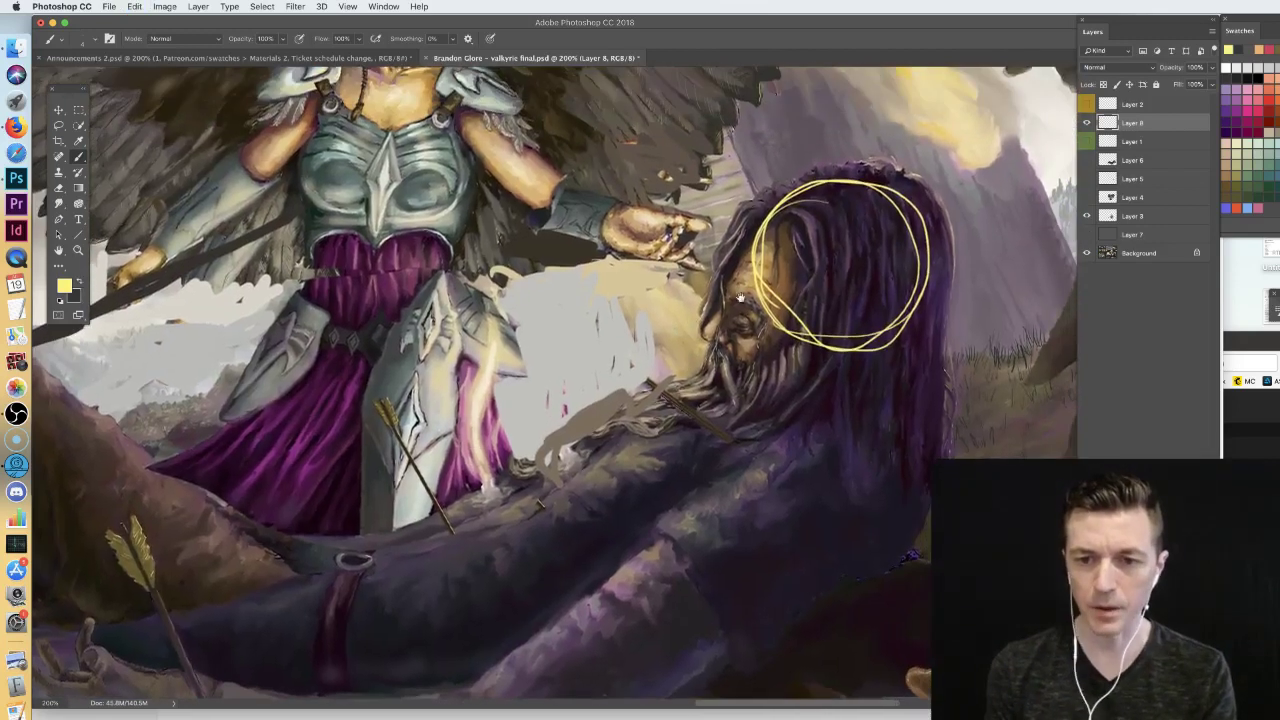
- Sketch the turned face against the cranium circle, with brow line, nose, front plane, chin and jaw
left_click_drag(758, 288, 810, 318)
mouse_move(756, 240)
left_mouse_down()
mouse_move(810, 265)
mouse_move(746, 344)
left_mouse_up()
left_click_drag(746, 286, 745, 372)
left_click_drag(820, 274, 806, 402)
mouse_move(812, 302)
left_mouse_down()
mouse_move(806, 402)
mouse_move(758, 380)
left_mouse_up()
left_click_drag(782, 226, 768, 378)
left_click_drag(771, 294, 769, 378)
mouse_move(881, 280)
left_mouse_down()
mouse_move(880, 306)
mouse_move(800, 400)
left_mouse_up()
mouse_move(870, 342)
left_mouse_down()
mouse_move(790, 396)
mouse_move(752, 370)
left_mouse_up()
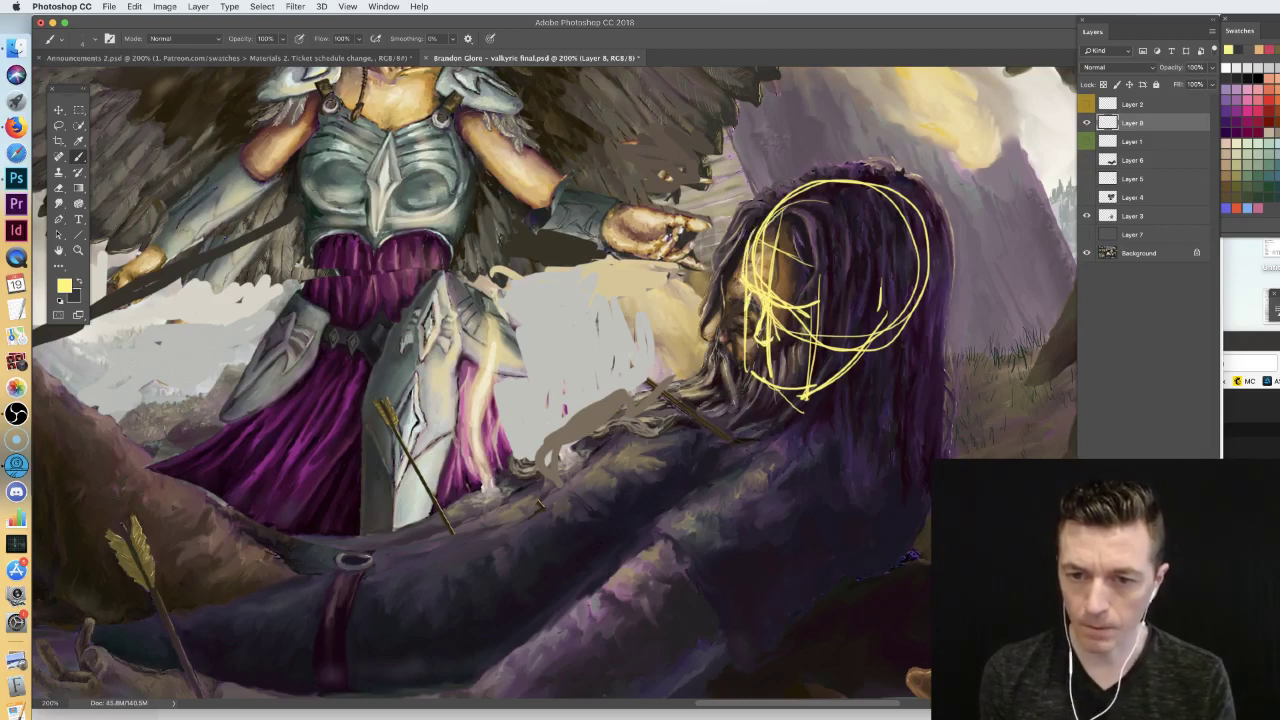
- Draw the ear near the back of the cranium circle and curve a side-plane line from the skull to the cheek
mouse_move(746, 314)
left_mouse_down()
mouse_move(757, 377)
mouse_move(775, 390)
mouse_move(816, 384)
left_mouse_up()
mouse_move(878, 330)
left_mouse_down()
mouse_move(896, 288)
mouse_move(874, 326)
left_mouse_up()
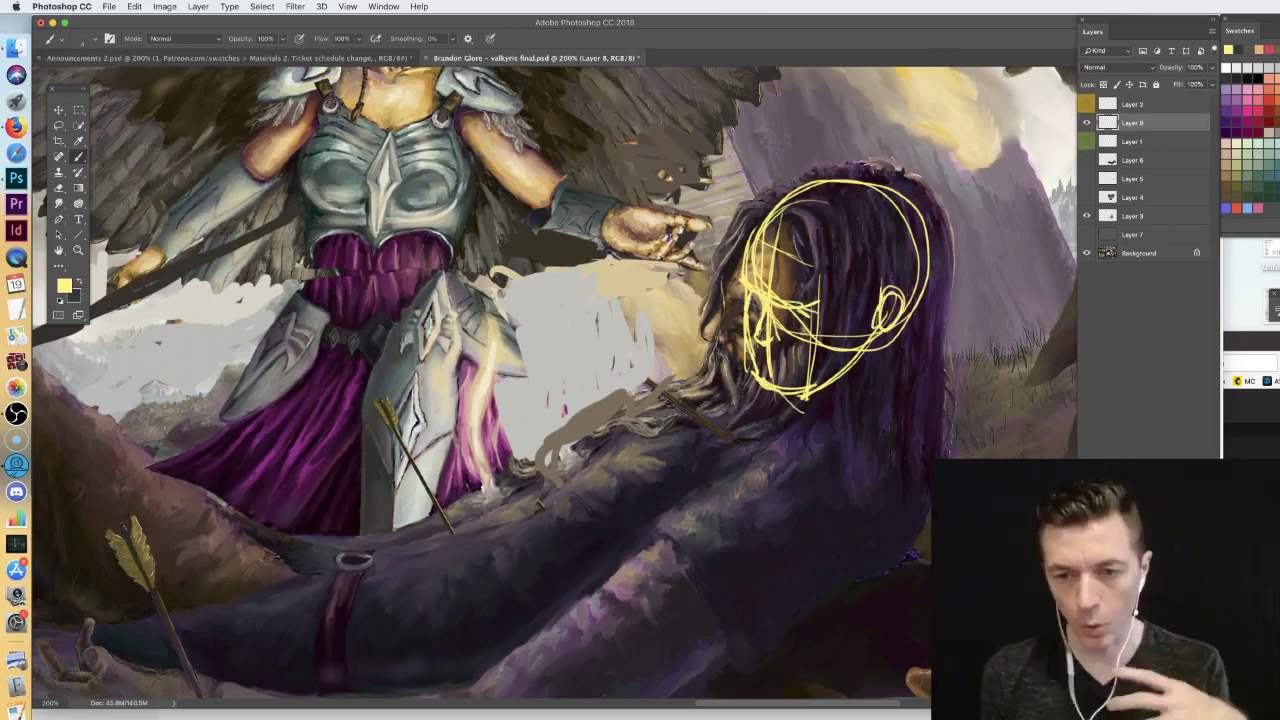
mouse_move(822, 294)
left_mouse_down()
mouse_move(926, 266)
mouse_move(922, 286)
left_mouse_up()
mouse_move(916, 230)
left_mouse_down()
mouse_move(848, 254)
mouse_move(784, 386)
mouse_move(824, 334)
left_mouse_up()
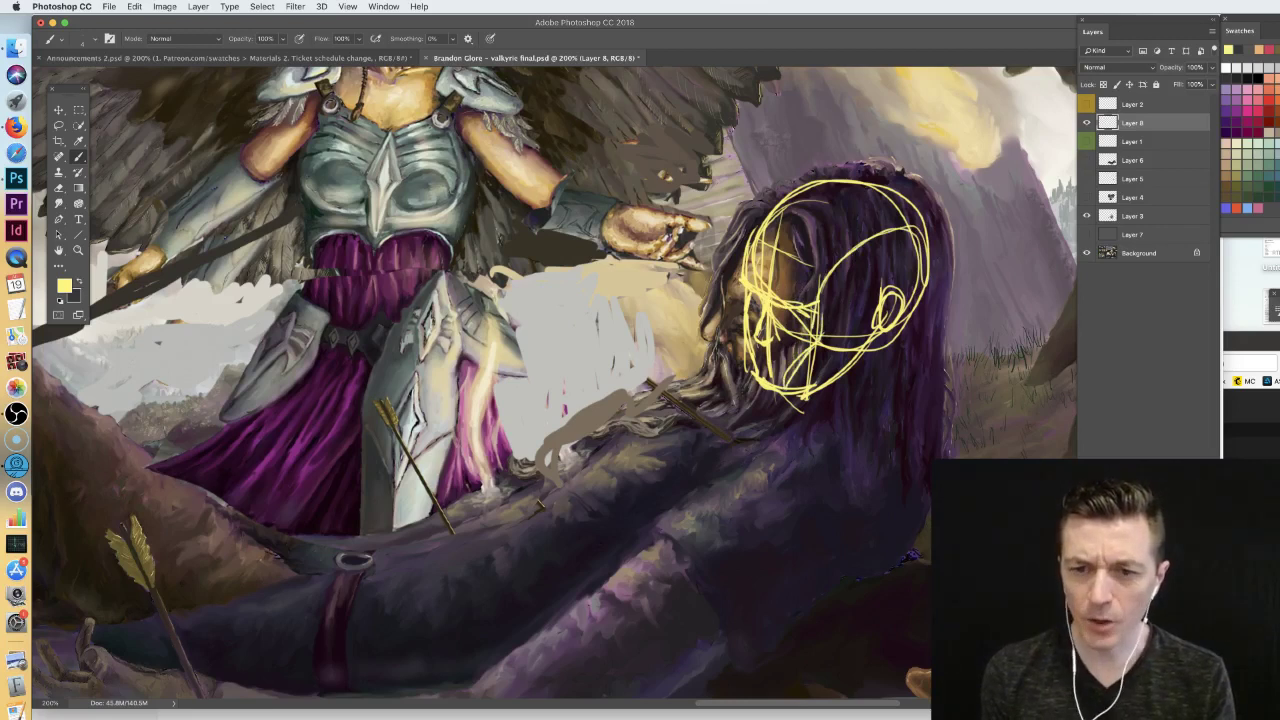
- Hide the turned-head sketch on Layer 8 and briefly show the numbered notes on Layer 2 to review the critique points
mouse_move(869, 207)
left_mouse_down()
mouse_move(821, 338)
mouse_move(858, 281)
left_mouse_up()
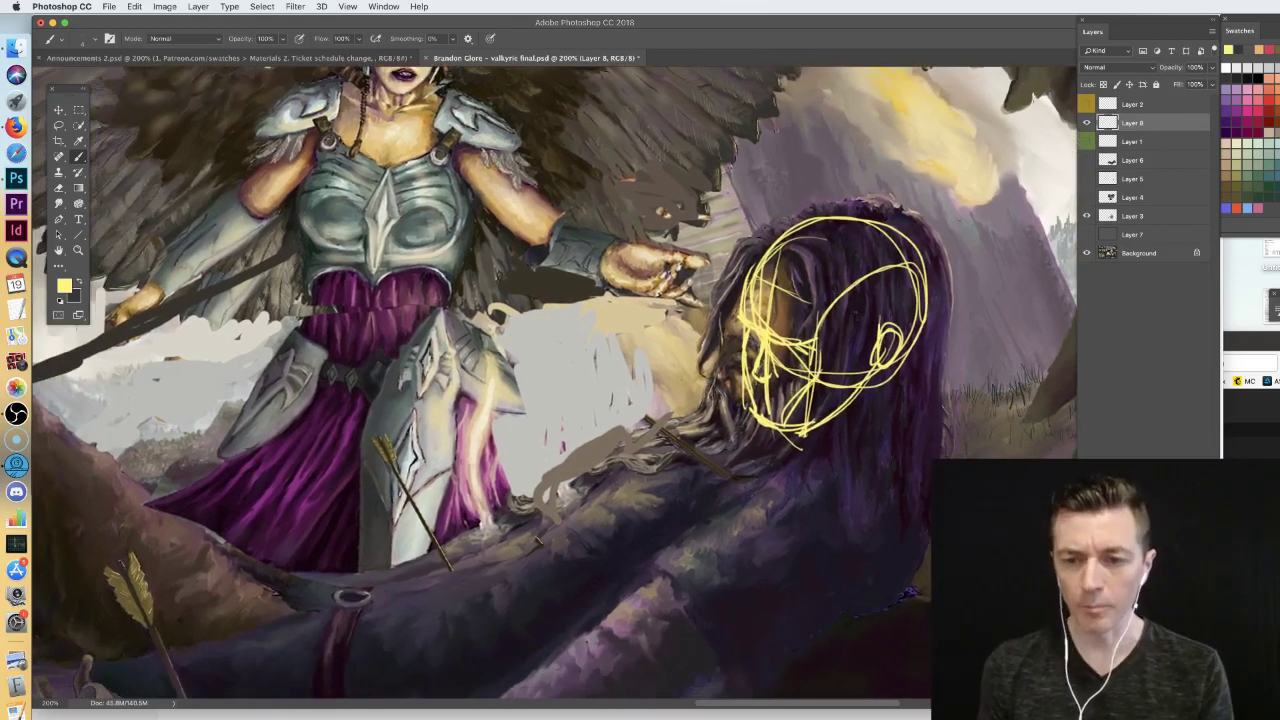
left_click(1087, 123)
left_click(1087, 104)
left_click(1122, 105)
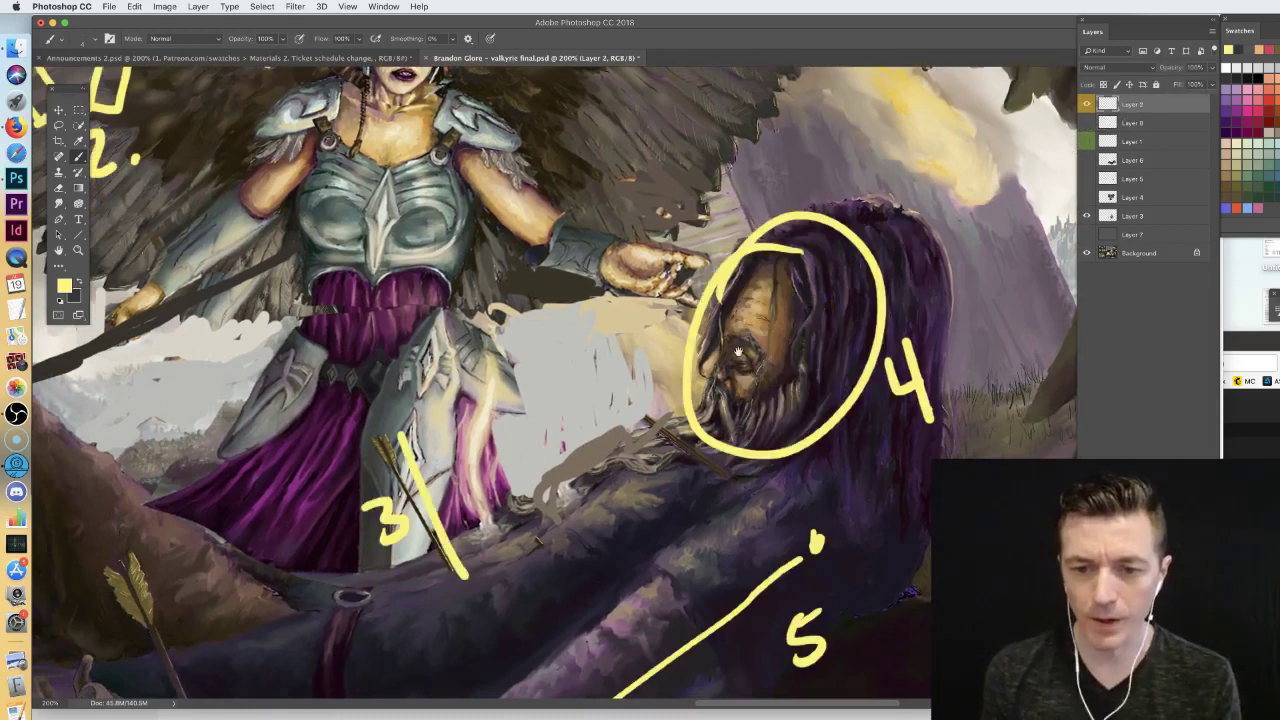
left_click_drag(714, 368, 866, 156)
key("super+minus")
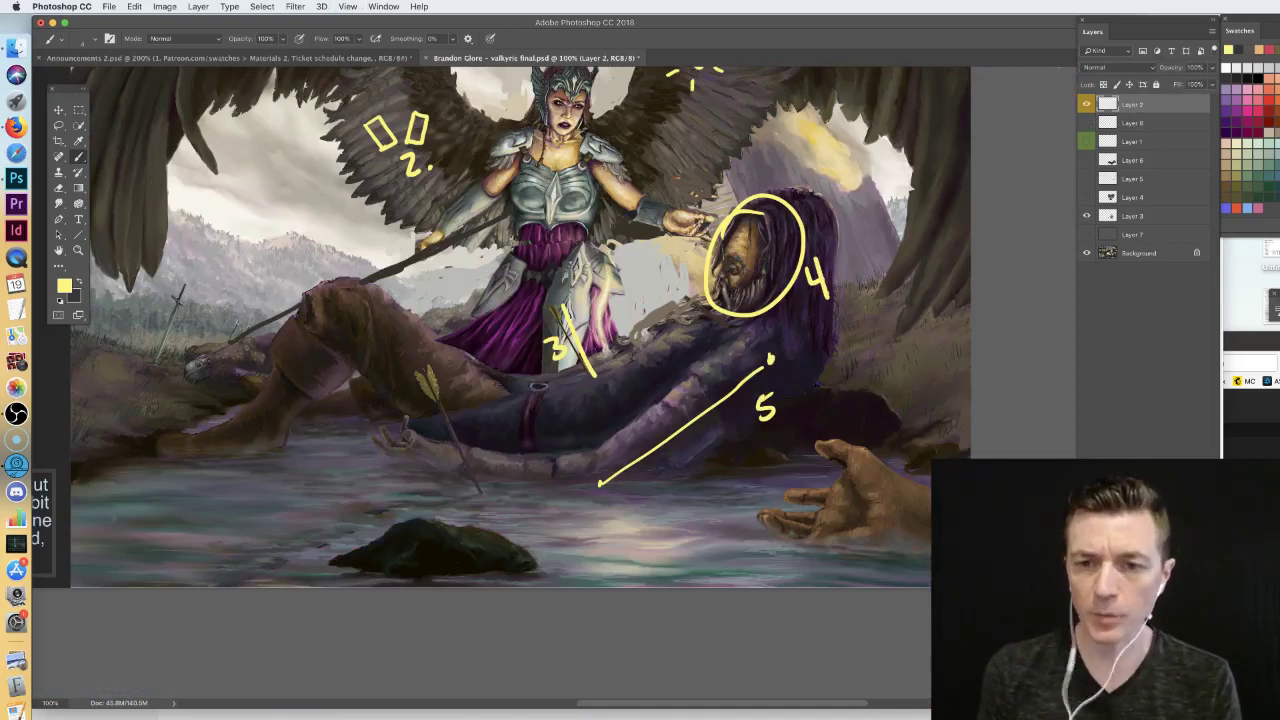
left_click(1087, 104)
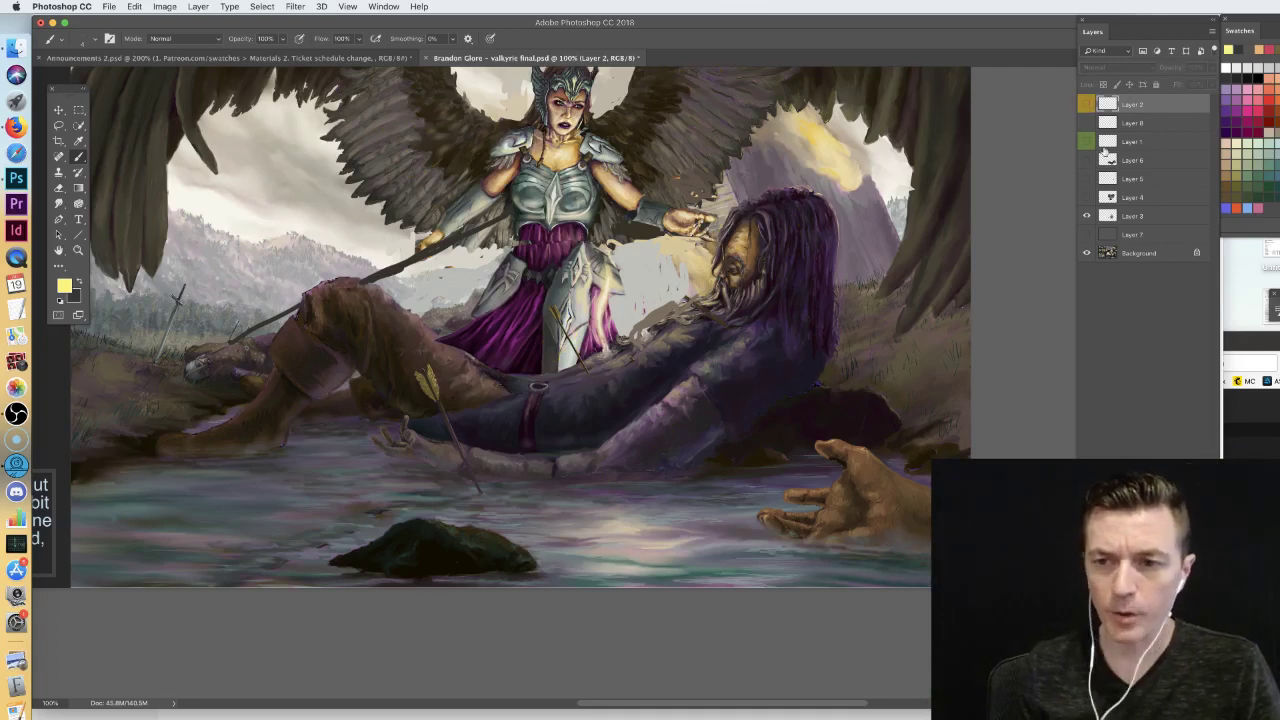
- Show the profile head sketch on Layer 1 and make that layer active, keeping the Layer 7 grey fill hidden
left_click(1132, 236)
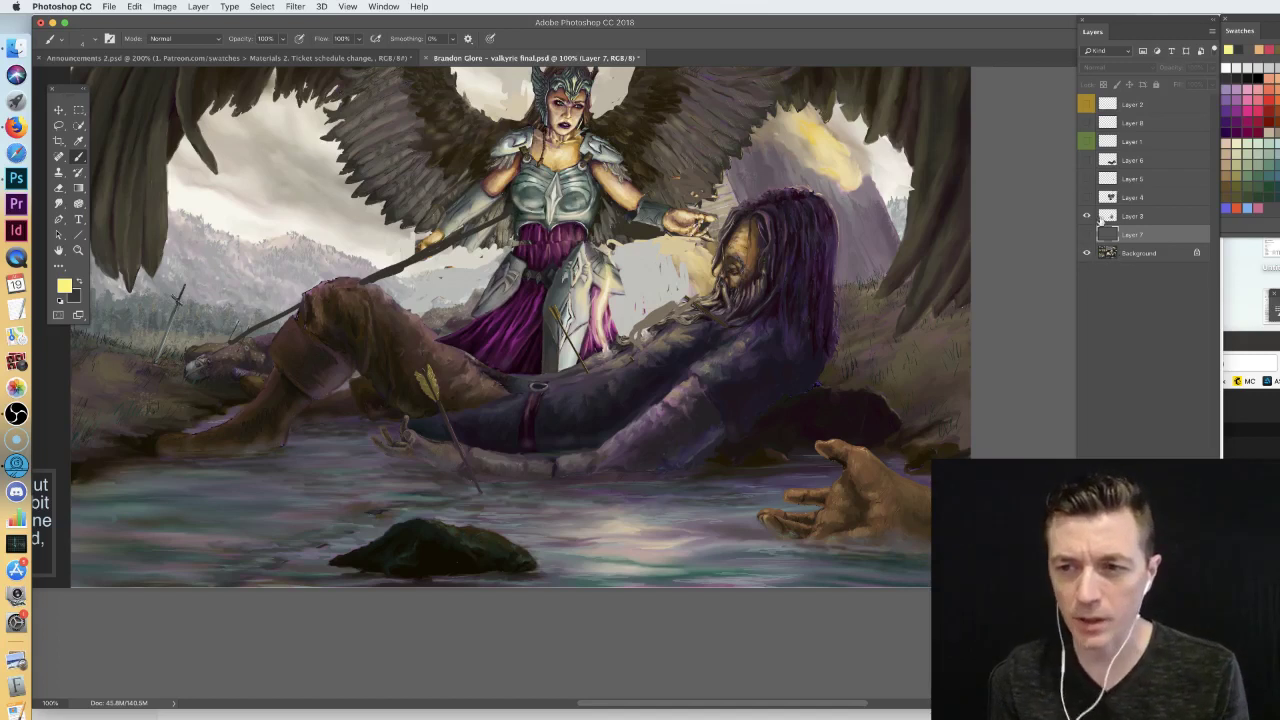
left_click(1087, 141)
left_click(1118, 147)
left_click(1087, 235)
left_click(1087, 235)
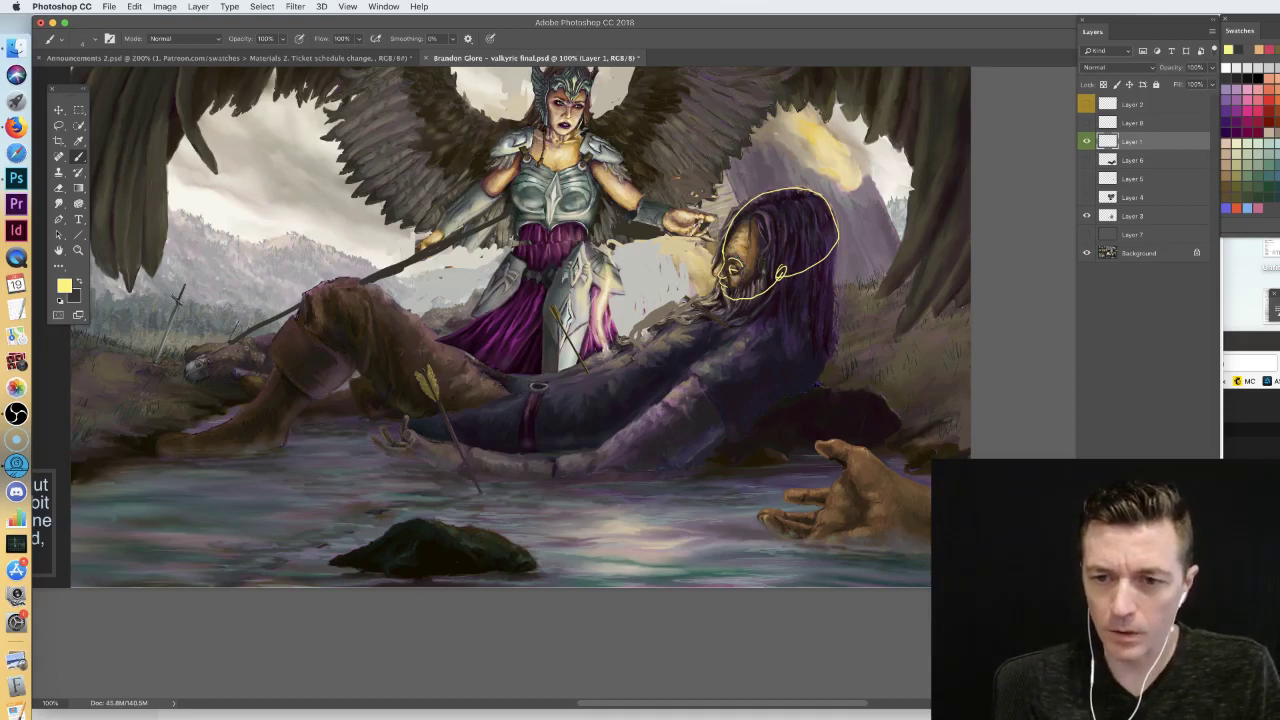
- Sketch the warrior's back-of-neck line, ribcage oval, shoulder circle and upper arm down to the elbow in yellow
left_click_drag(808, 266, 803, 318)
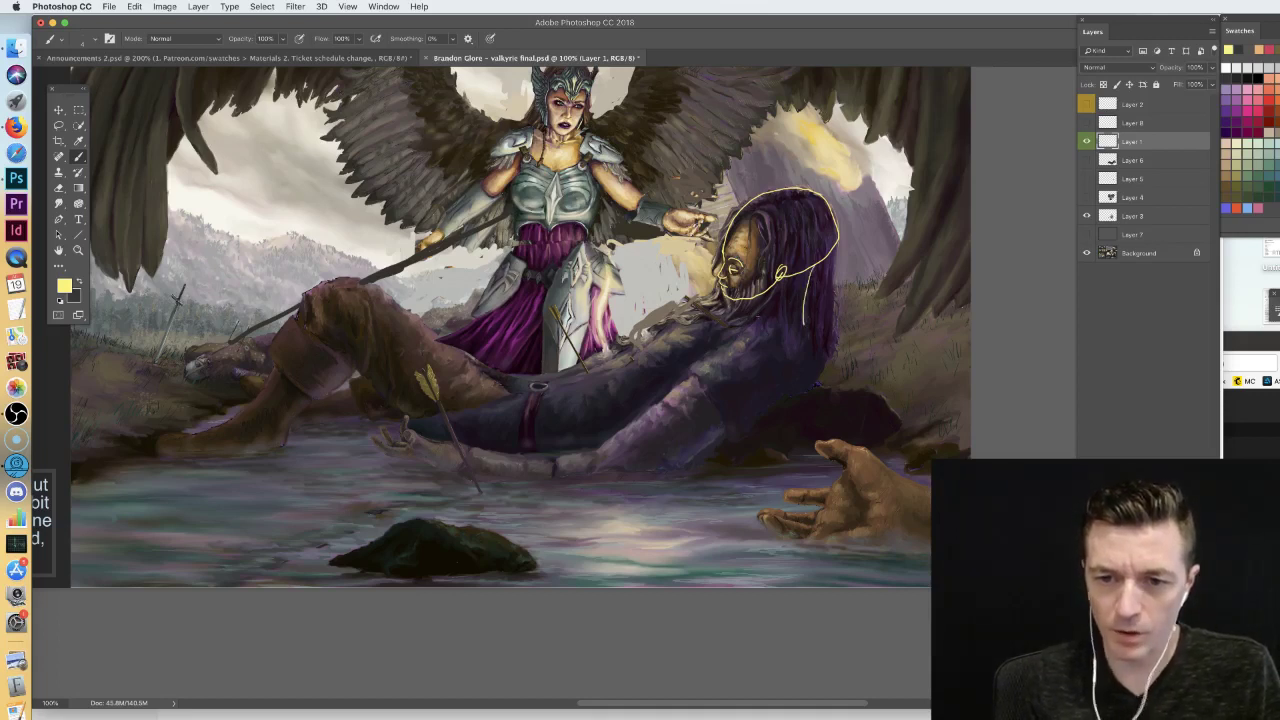
mouse_move(692, 309)
left_mouse_down()
mouse_move(637, 337)
mouse_move(642, 372)
mouse_move(687, 402)
mouse_move(742, 404)
mouse_move(783, 354)
mouse_move(761, 304)
mouse_move(647, 382)
mouse_move(717, 412)
mouse_move(807, 372)
mouse_move(642, 352)
mouse_move(712, 362)
mouse_move(607, 448)
left_mouse_up()
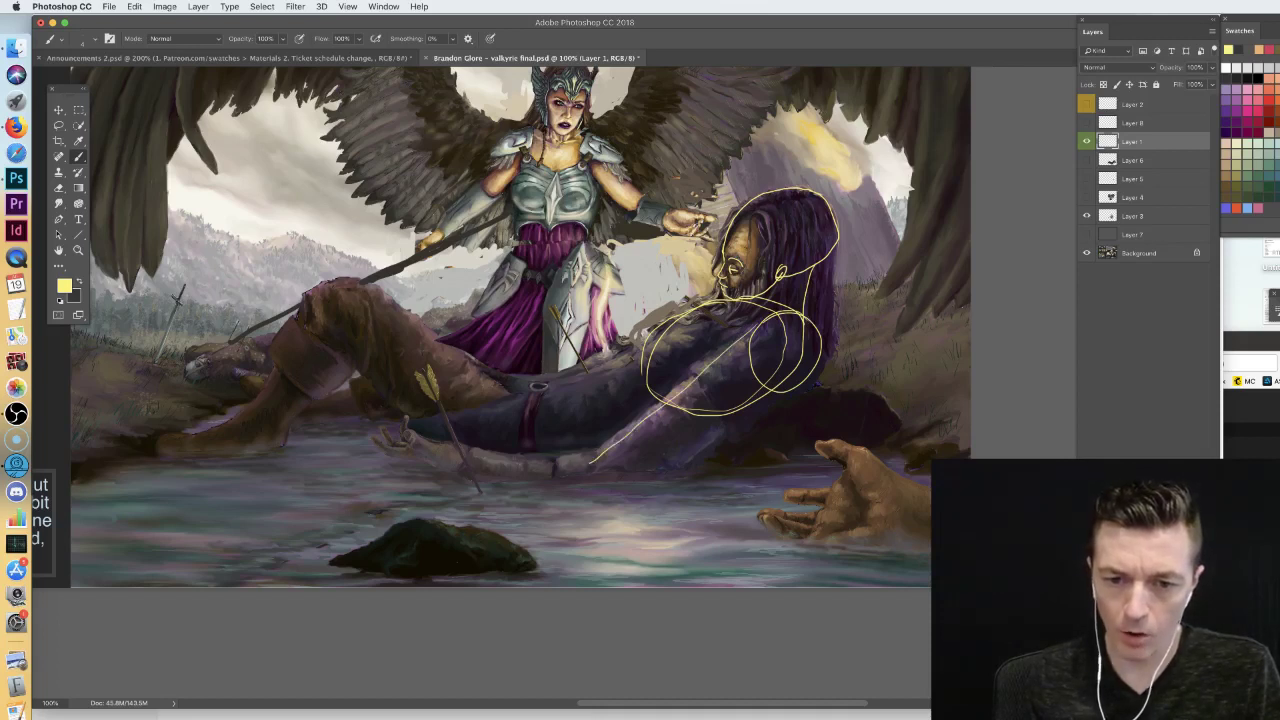
mouse_move(593, 463)
left_mouse_down()
mouse_move(611, 496)
mouse_move(653, 484)
mouse_move(773, 399)
mouse_move(683, 469)
mouse_move(597, 498)
left_mouse_up()
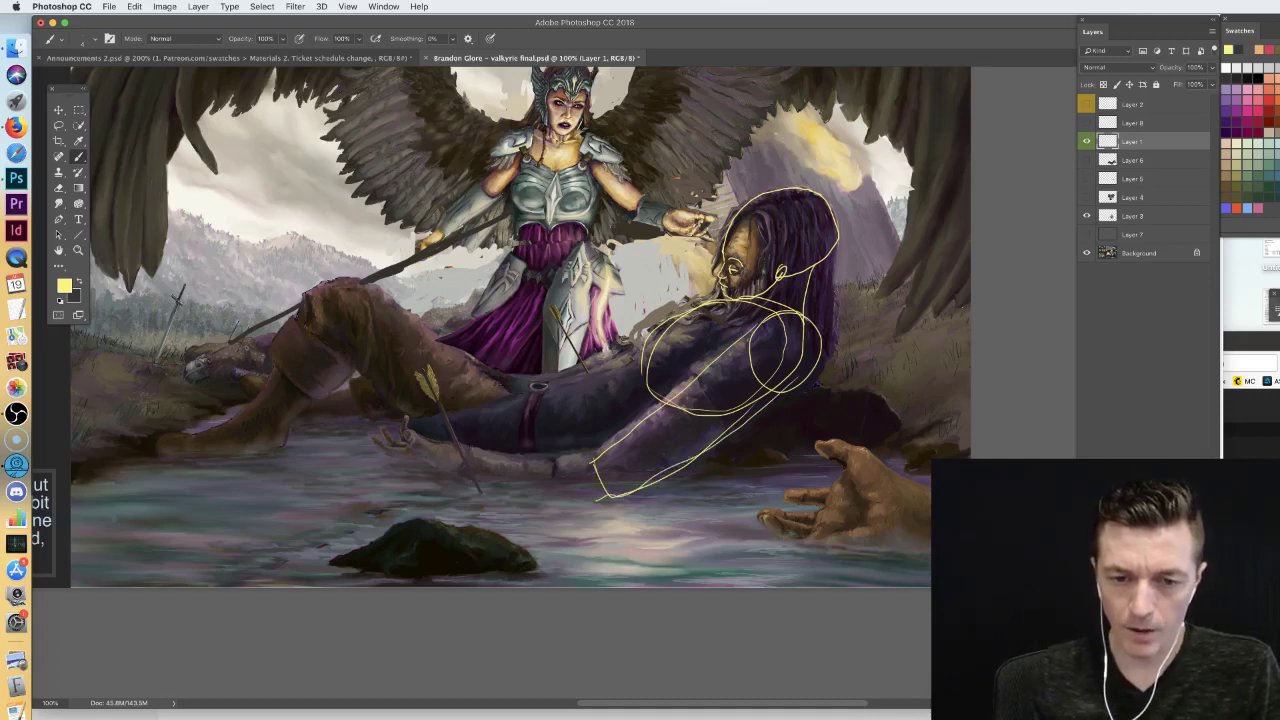
- Sketch the forearm and wrist, the pelvis circle, and the contour connecting the pelvis to the ribcage
left_click_drag(462, 446, 577, 458)
left_click_drag(464, 472, 592, 496)
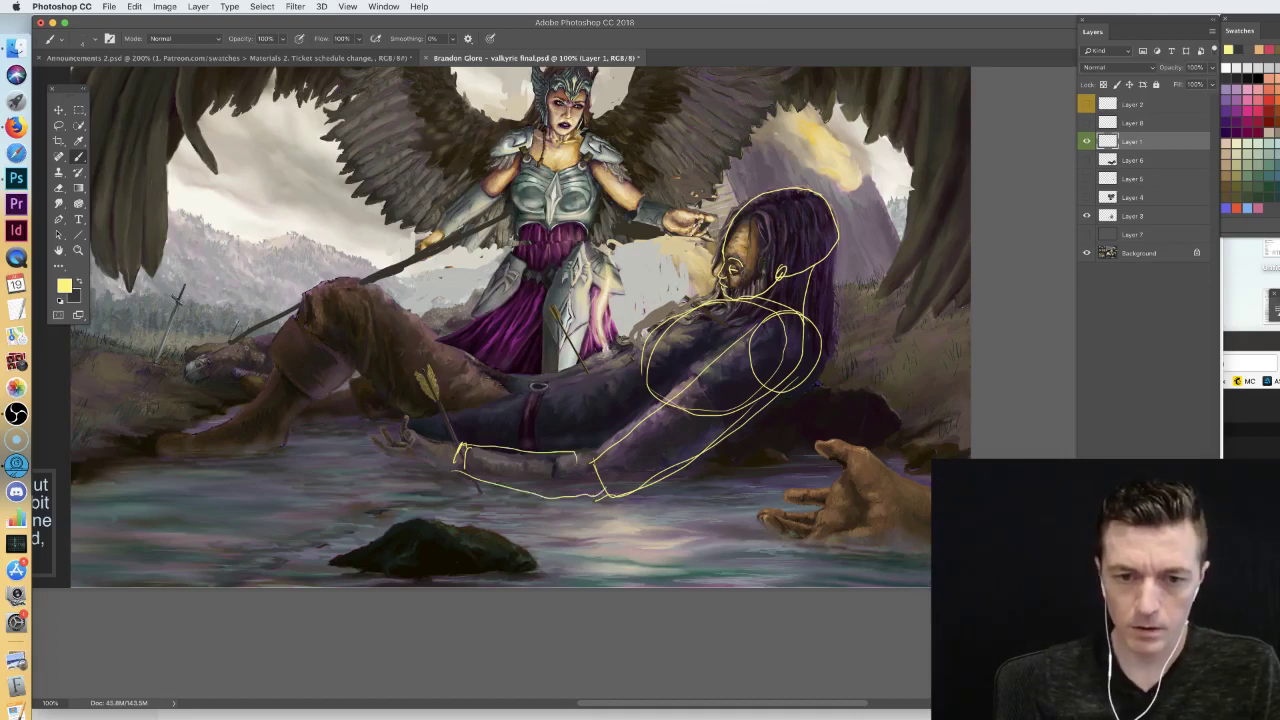
left_click_drag(441, 436, 468, 456)
mouse_move(532, 430)
left_mouse_down()
mouse_move(530, 382)
mouse_move(442, 388)
mouse_move(490, 466)
mouse_move(515, 370)
mouse_move(660, 332)
left_mouse_up()
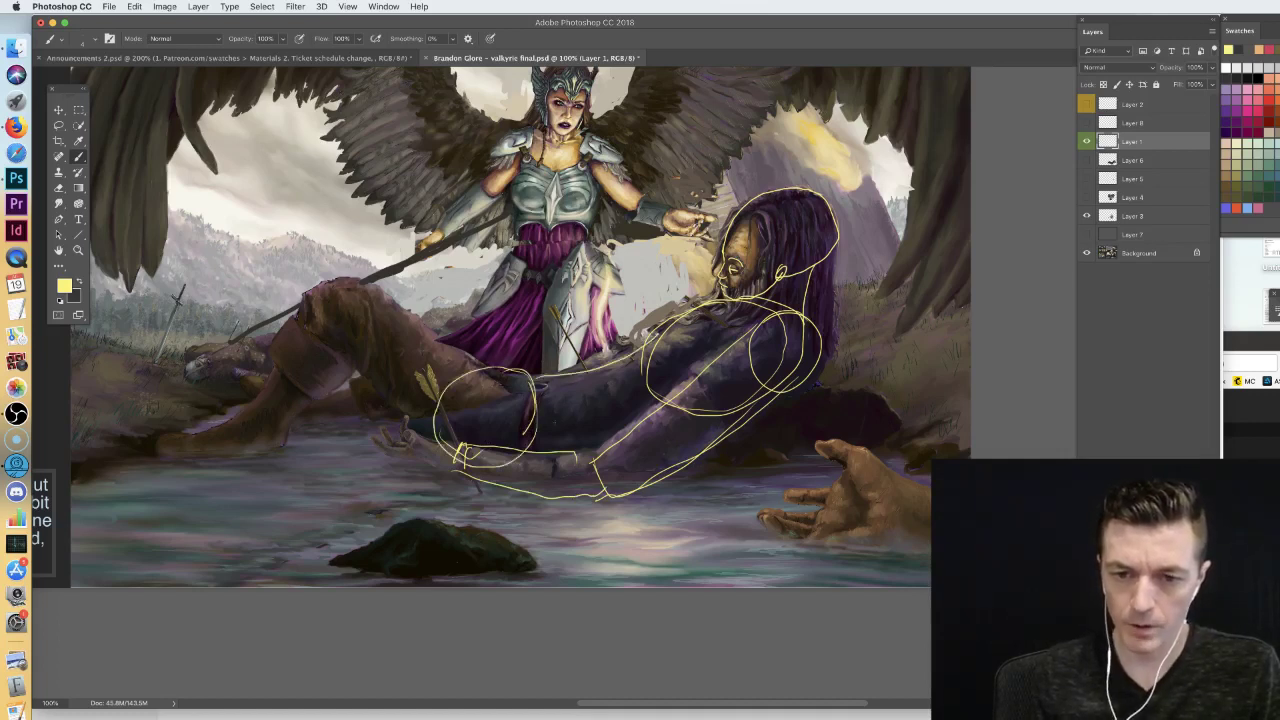
mouse_move(508, 470)
left_mouse_down()
mouse_move(640, 460)
mouse_move(742, 388)
left_mouse_up()
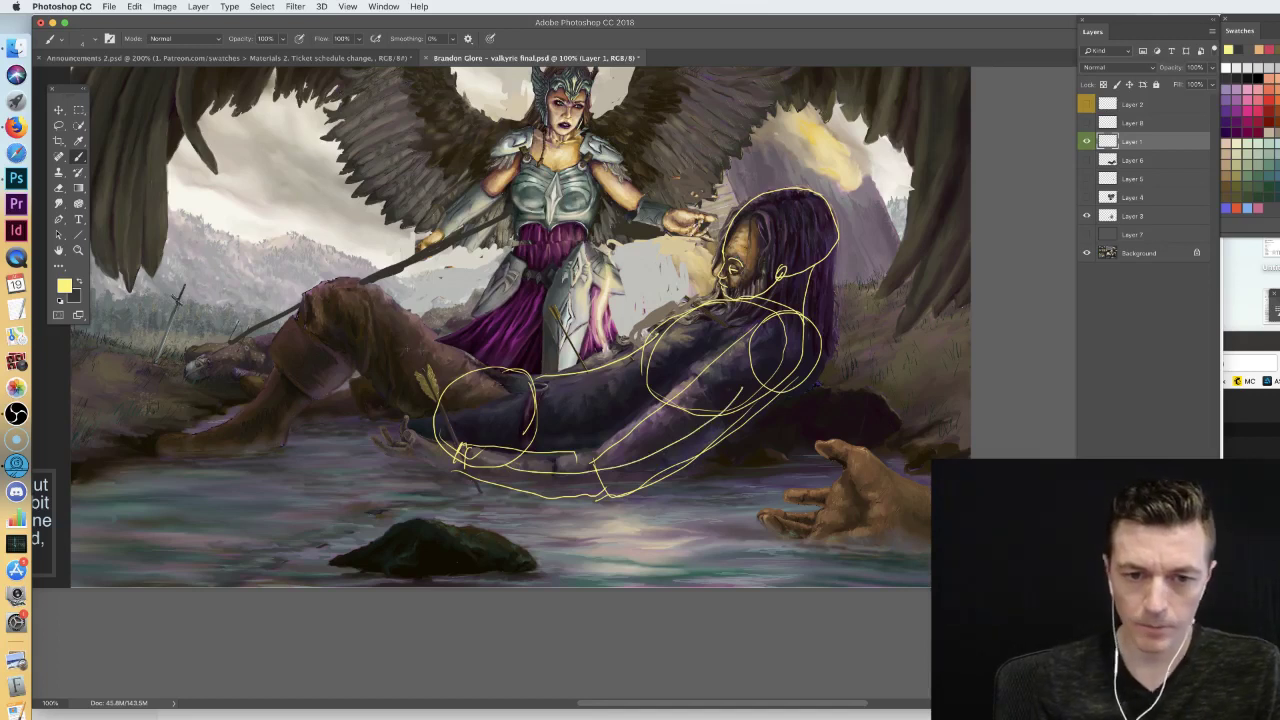
- Sketch the warrior's raised leg in yellow with a knee circle, both thigh contours, an ankle arc and the two shin lines
mouse_move(356, 284)
left_mouse_down()
mouse_move(336, 320)
mouse_move(370, 288)
left_mouse_up()
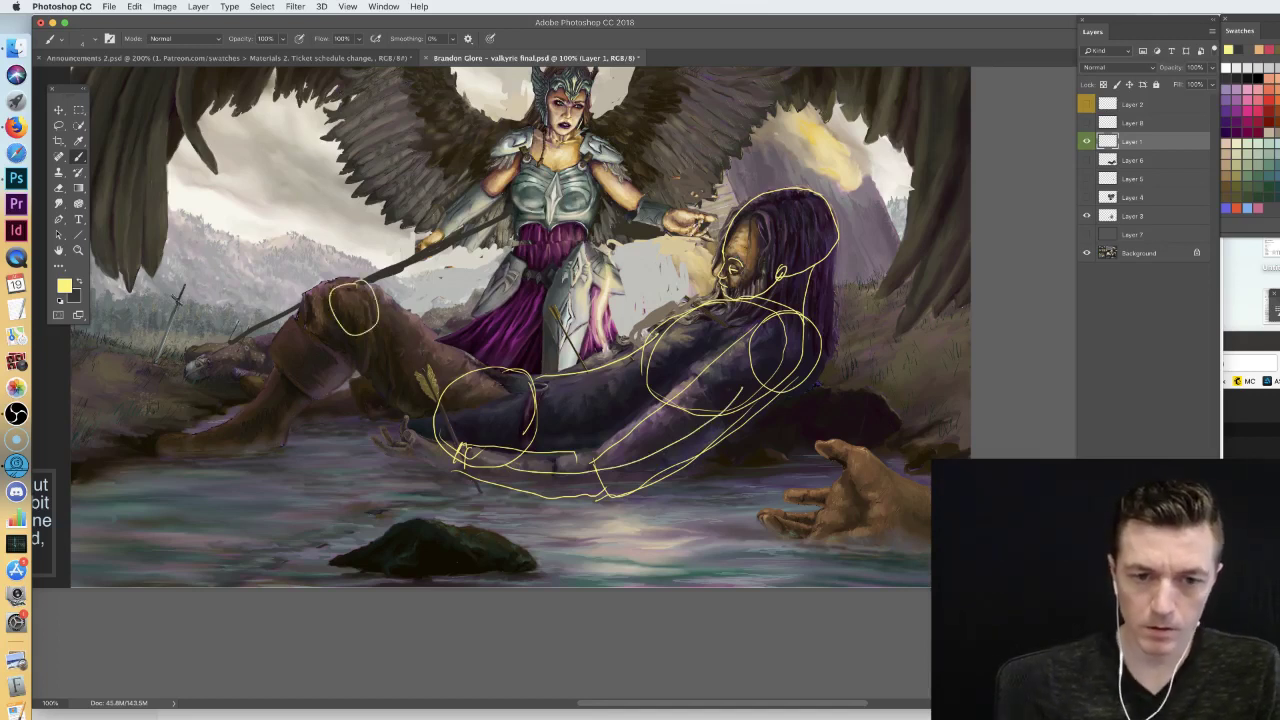
left_click_drag(350, 335, 460, 450)
mouse_move(378, 292)
left_mouse_down()
mouse_move(506, 372)
mouse_move(496, 378)
left_mouse_up()
left_click_drag(268, 398, 294, 413)
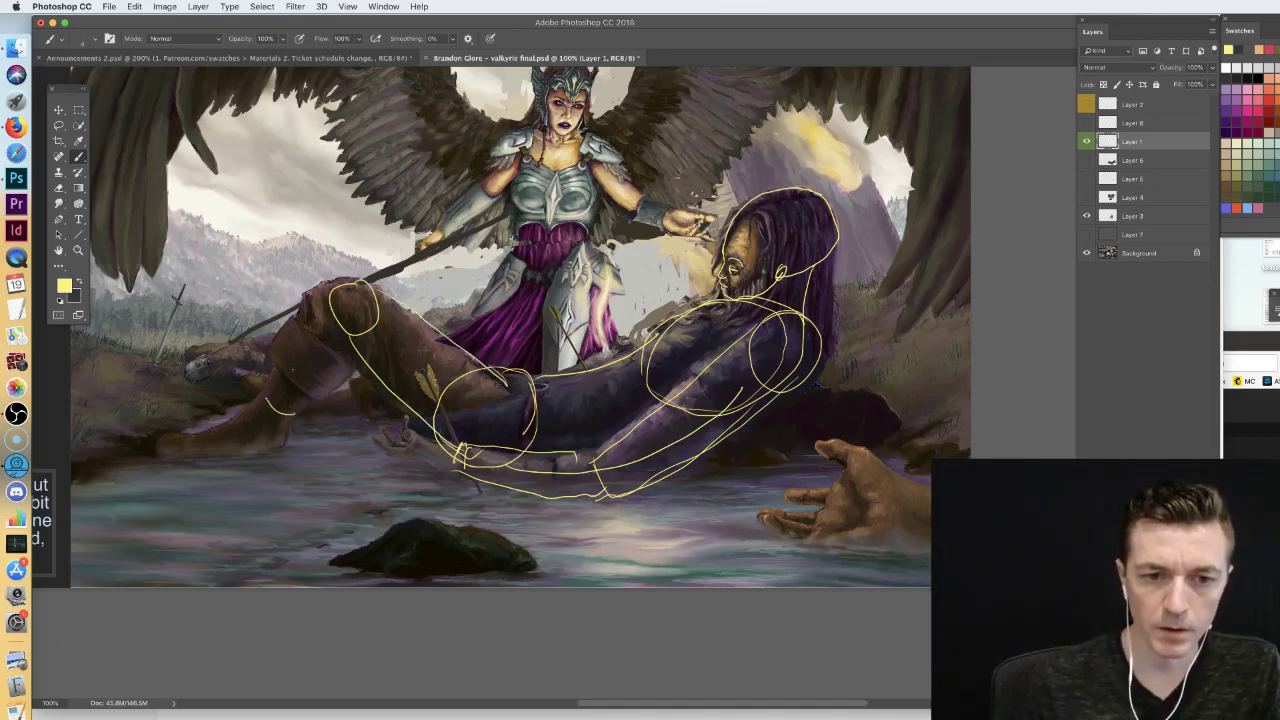
left_click_drag(316, 305, 268, 402)
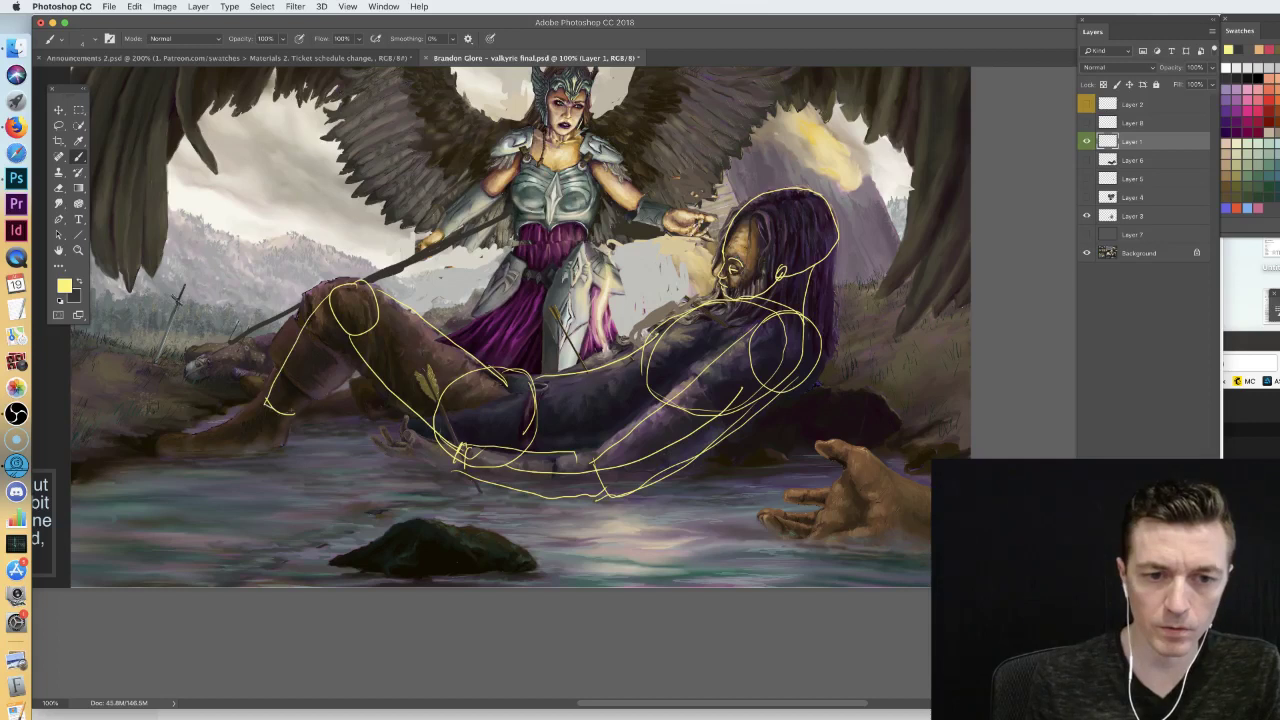
left_click_drag(348, 330, 306, 400)
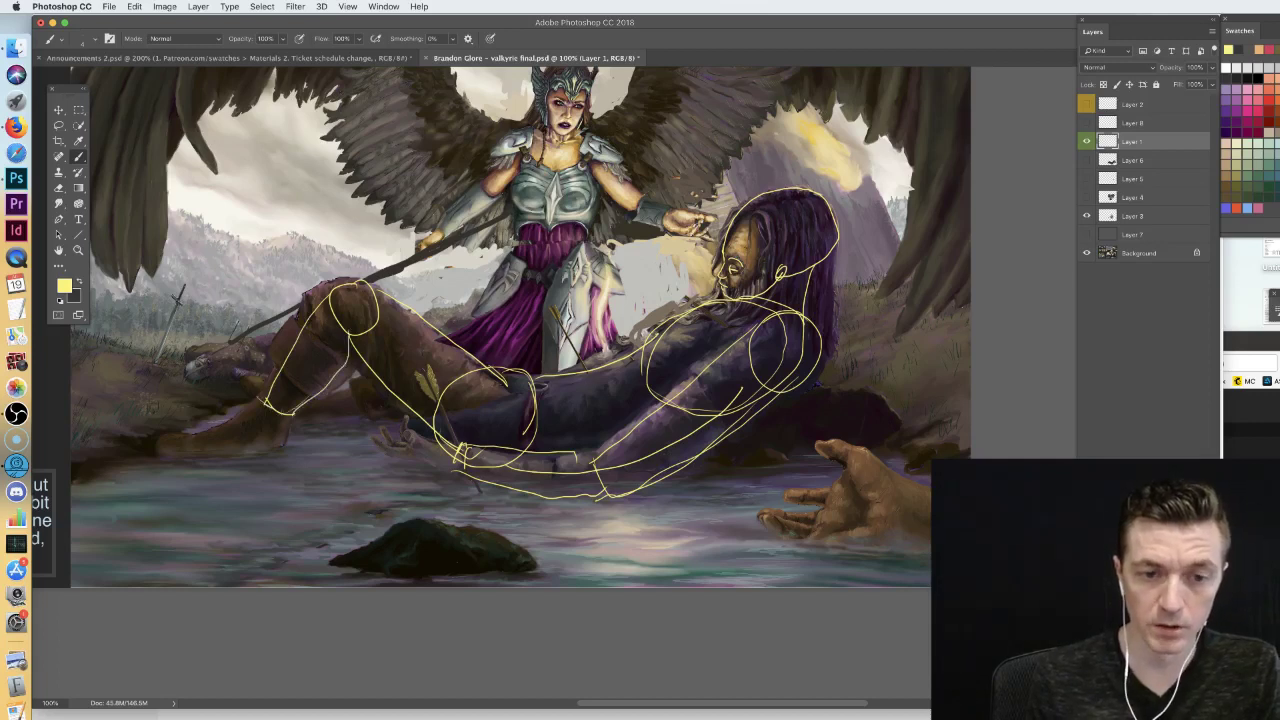
- View the figure sketch over the Layer 7 grey fill with the Background hidden, and restore the painting's visibility
left_click(1086, 252)
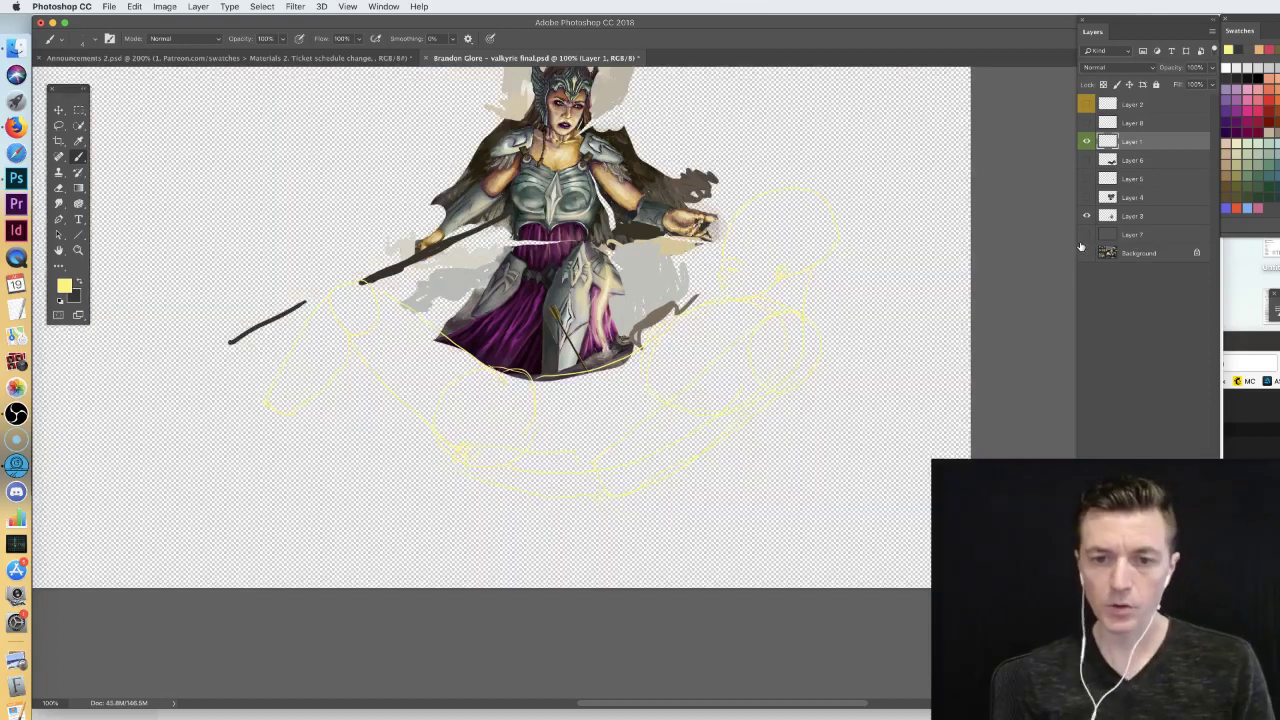
left_click(1086, 234)
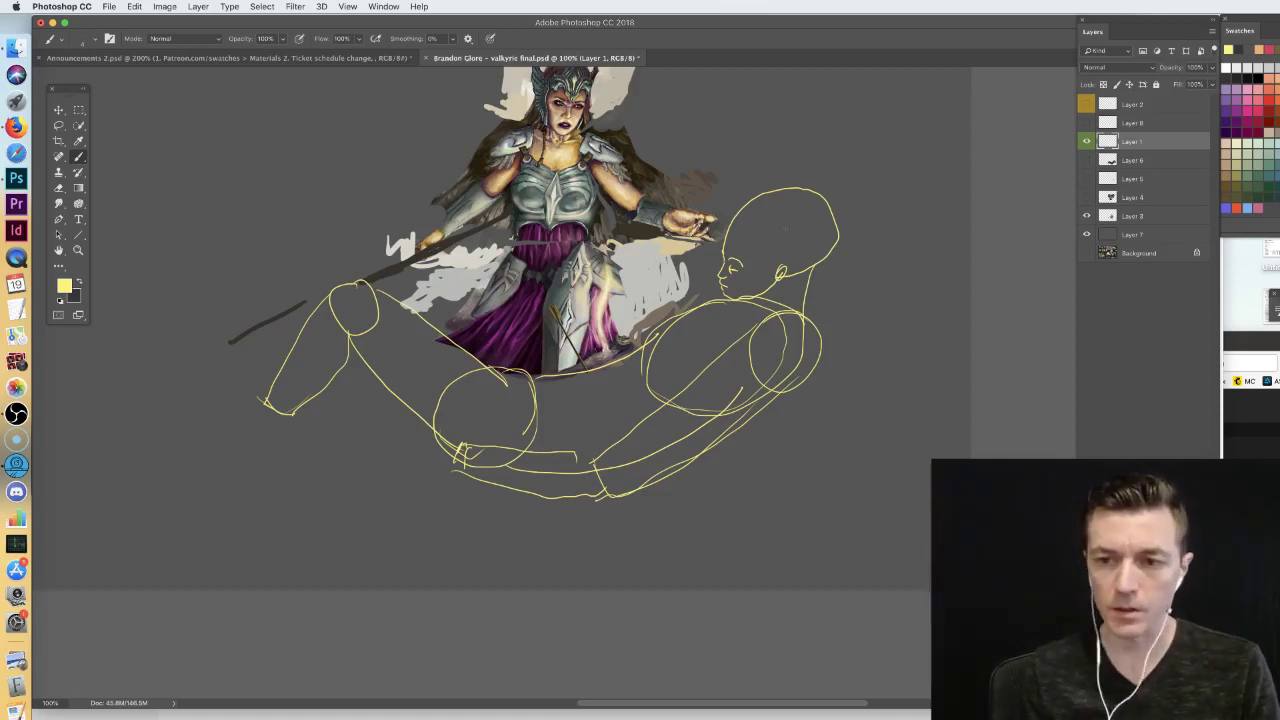
left_click_drag(509, 342, 898, 321)
left_click(1086, 253)
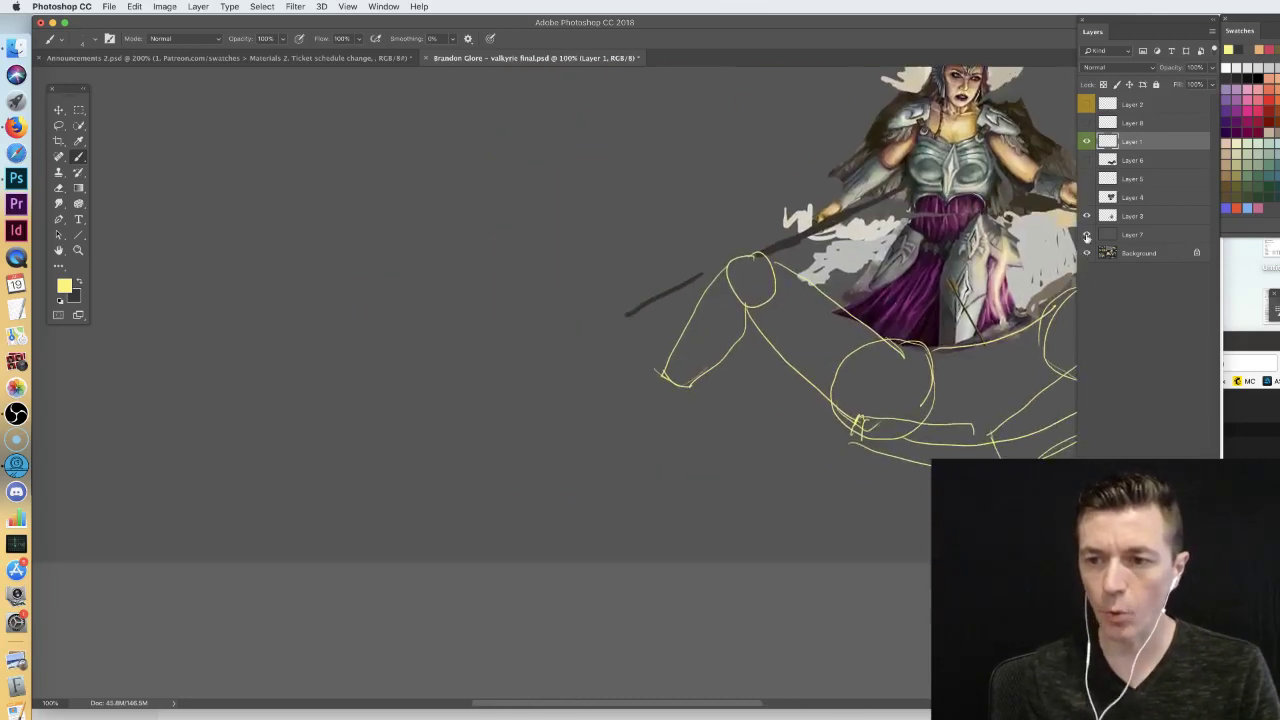
left_click(1086, 234)
- Compare the sketched warrior's pose with the reclining grey mannequin reference photo beside the painting
left_click_drag(393, 350, 748, 314)
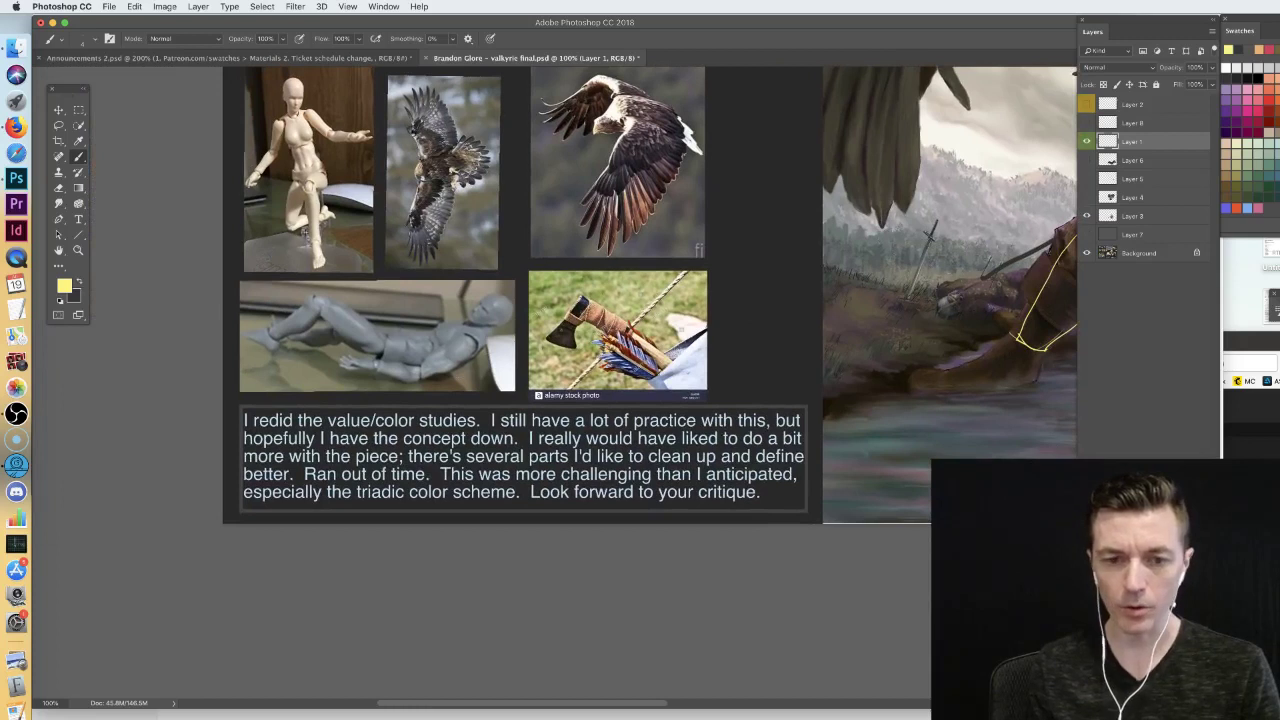
left_click_drag(494, 332, 396, 409)
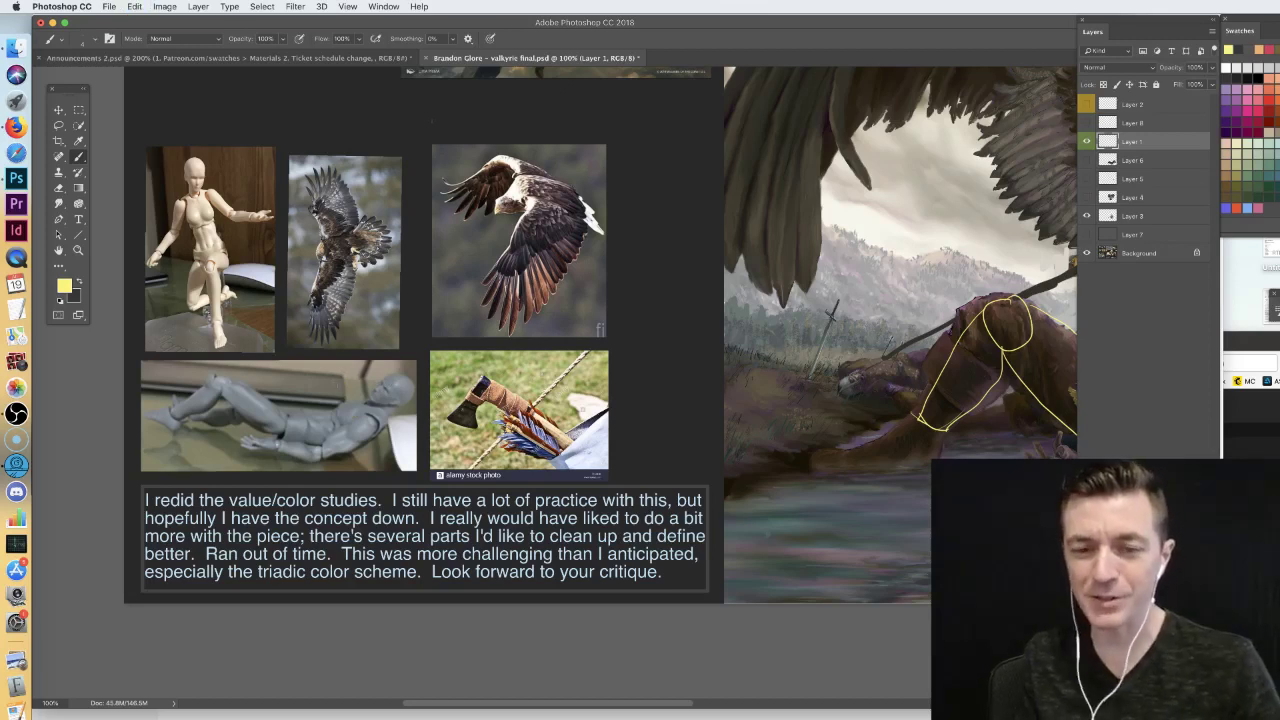
left_click_drag(1040, 335, 658, 315)
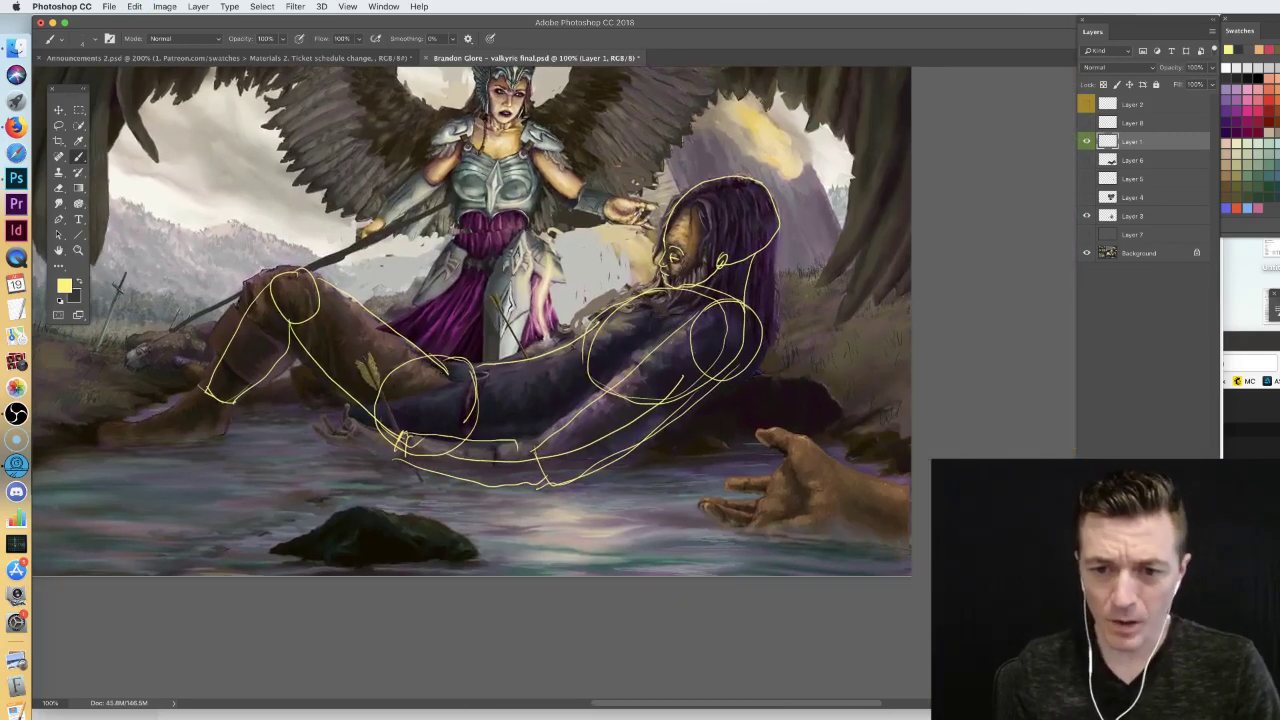
- Mark the inner arm line and small elbow circles, and redraw the pelvis circle nearer the torso with a longer thigh contour
mouse_move(708, 356)
left_mouse_down()
mouse_move(566, 460)
mouse_move(588, 446)
left_mouse_up()
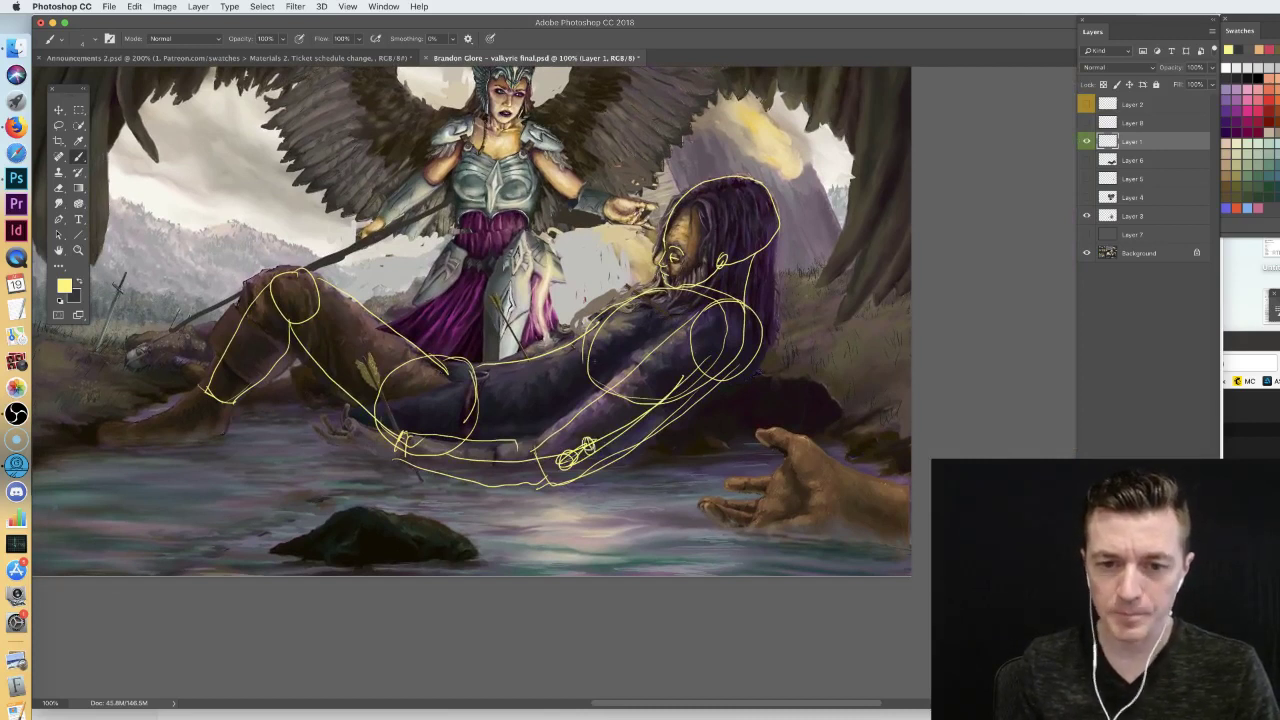
scroll(566, 325, "left", 5)
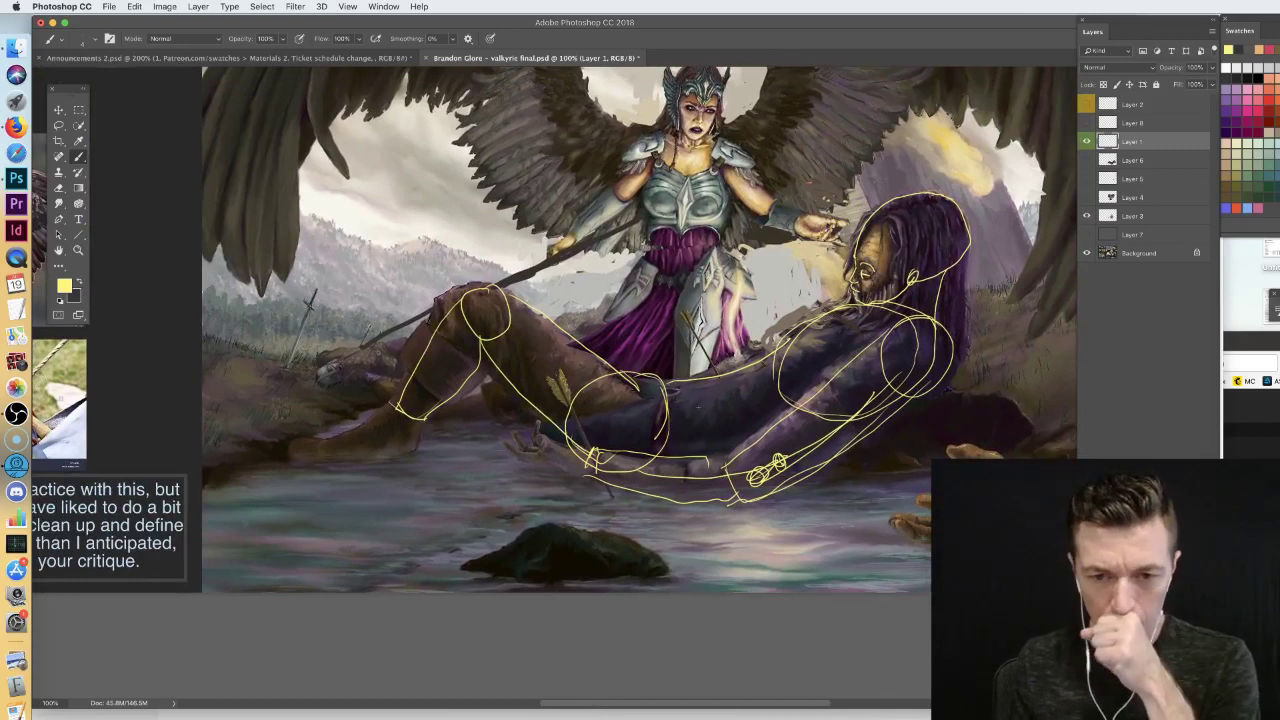
mouse_move(686, 388)
left_mouse_down()
mouse_move(674, 459)
mouse_move(593, 402)
mouse_move(680, 472)
left_mouse_up()
left_click_drag(655, 406, 688, 464)
mouse_move(678, 398)
left_mouse_down()
mouse_move(618, 348)
mouse_move(572, 332)
left_mouse_up()
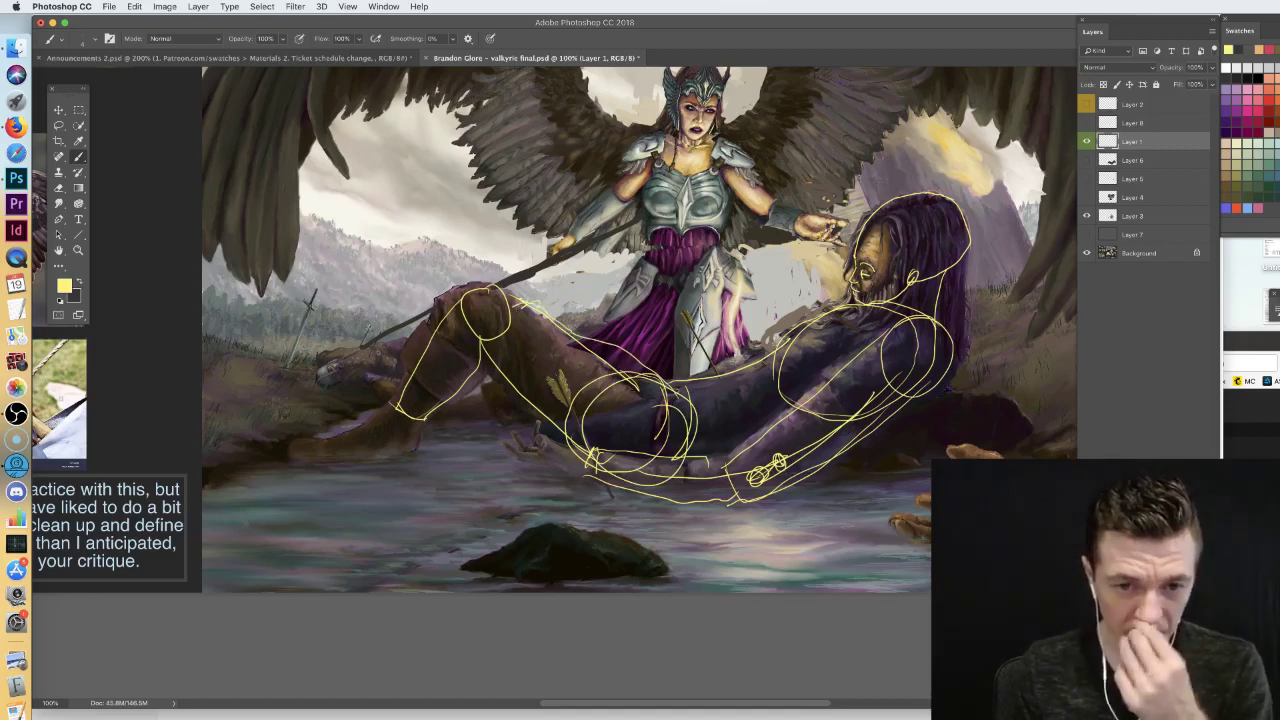
- Try a lower-leg line from the knee past the ankle and undo each attempt
left_click_drag(510, 304, 368, 440)
key("super+z")
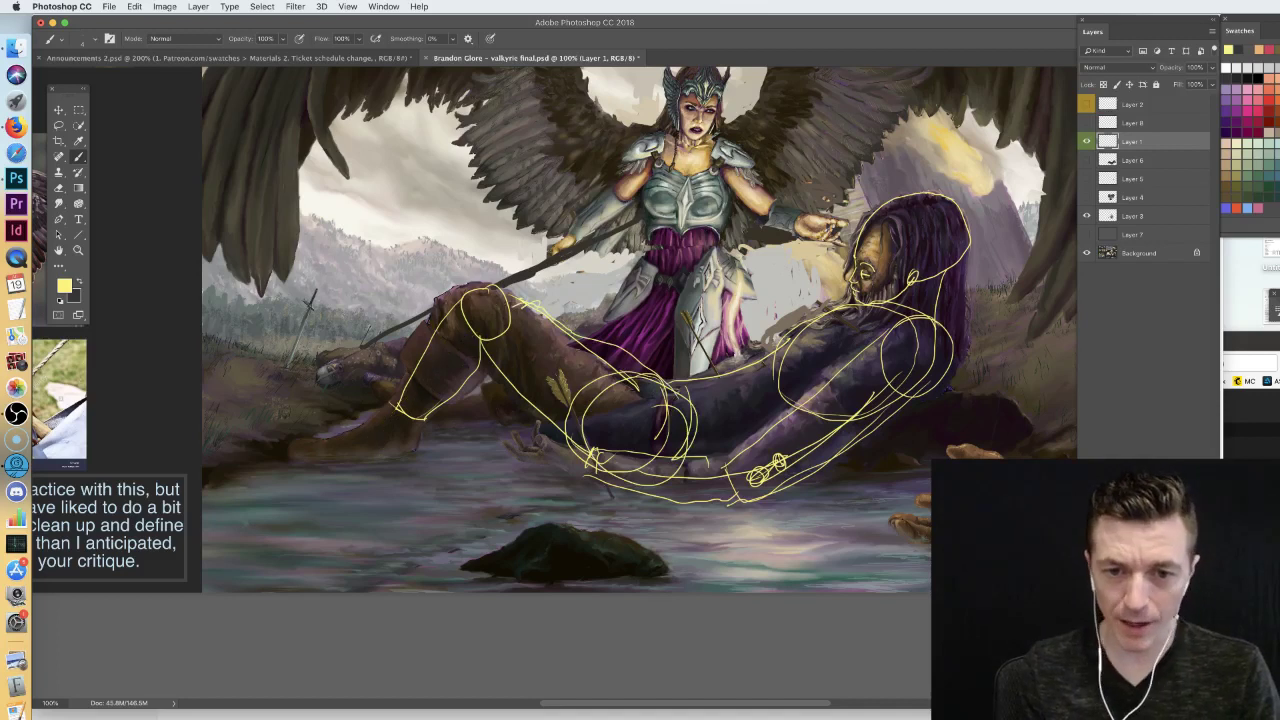
left_click_drag(546, 290, 364, 420)
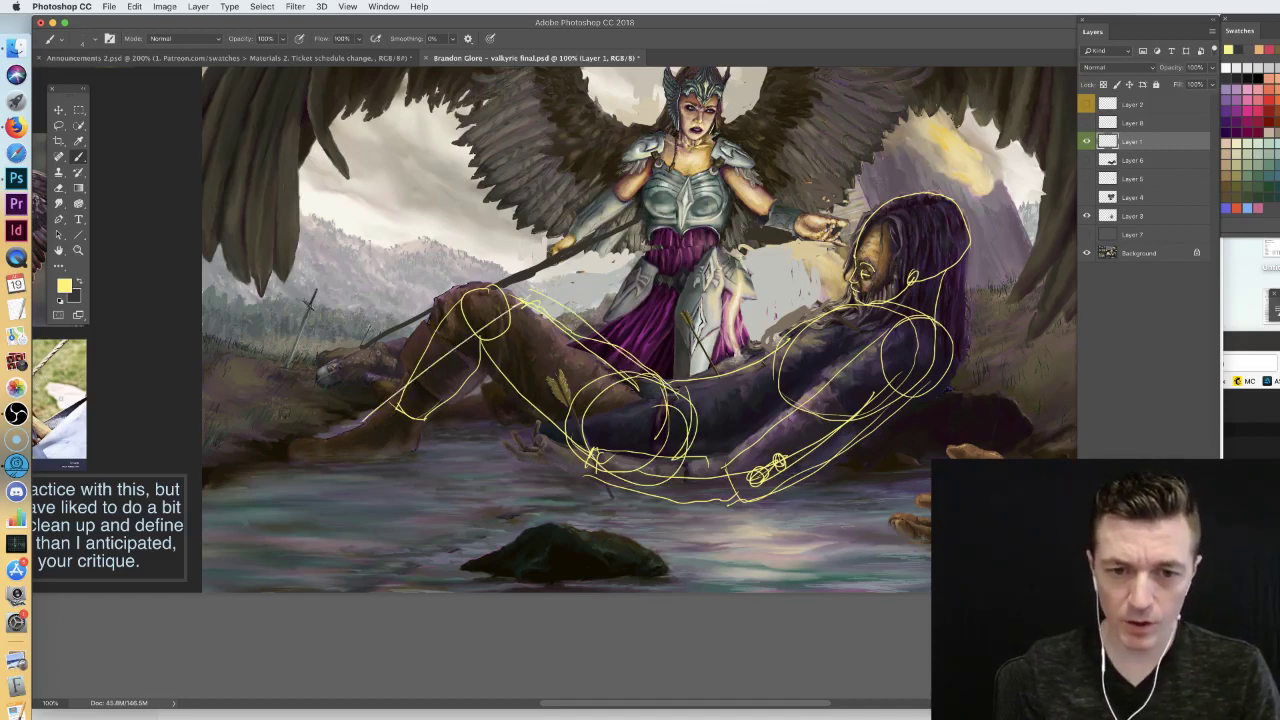
mouse_move(262, 388)
left_mouse_down()
mouse_move(637, 394)
mouse_move(620, 394)
left_mouse_up()
key("super+z")
- Hide the Layer 1 sketch and compare the painted warrior with the reclining mannequin reference
left_click_drag(772, 349, 525, 354)
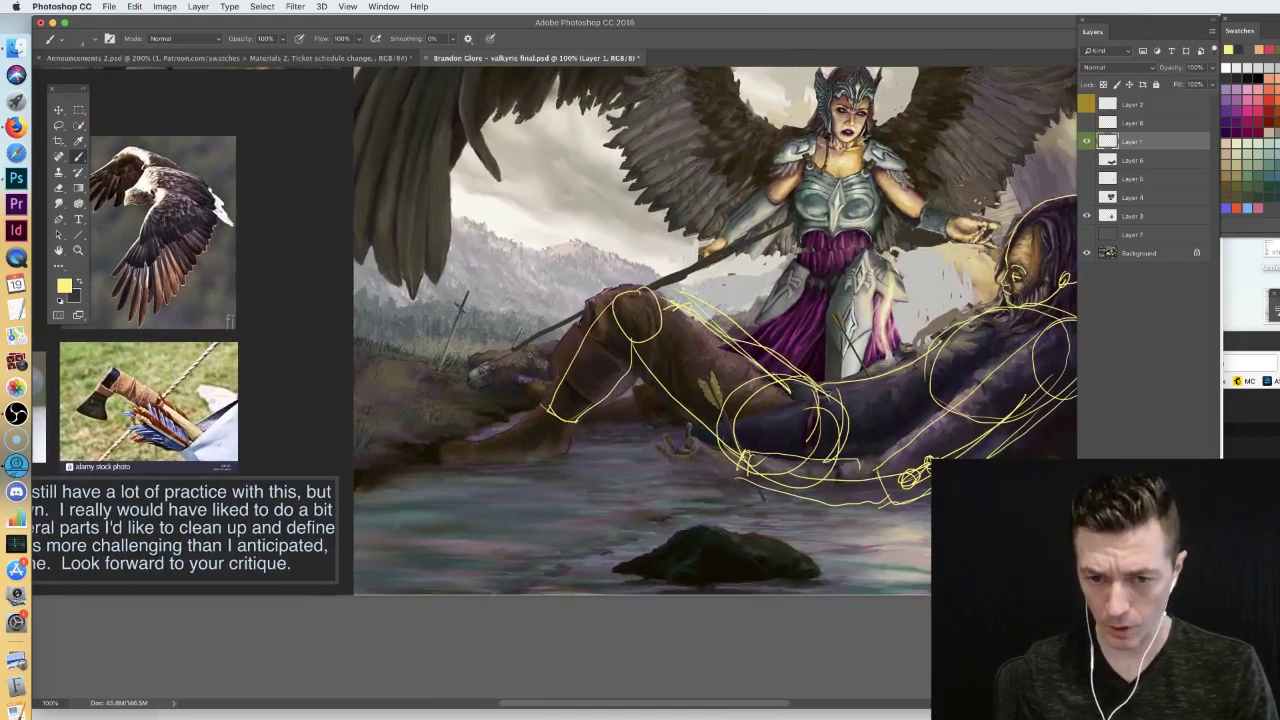
left_click_drag(723, 345, 465, 470)
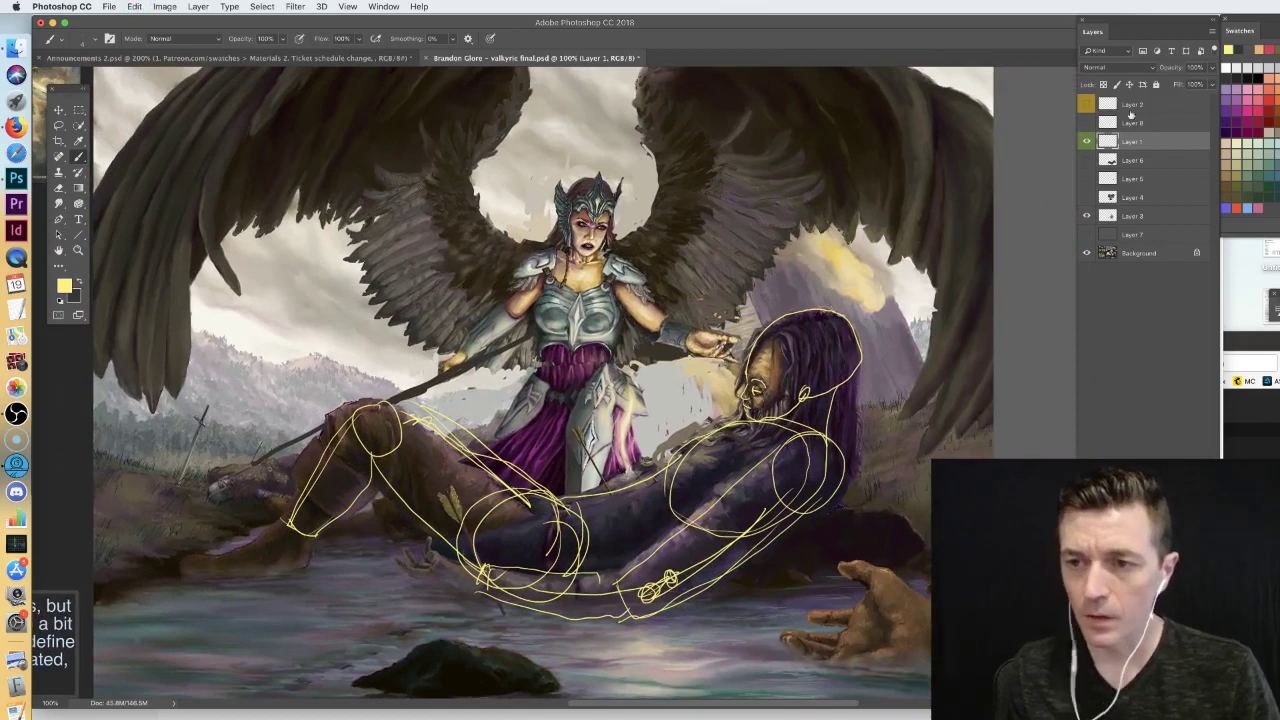
left_click(1088, 143)
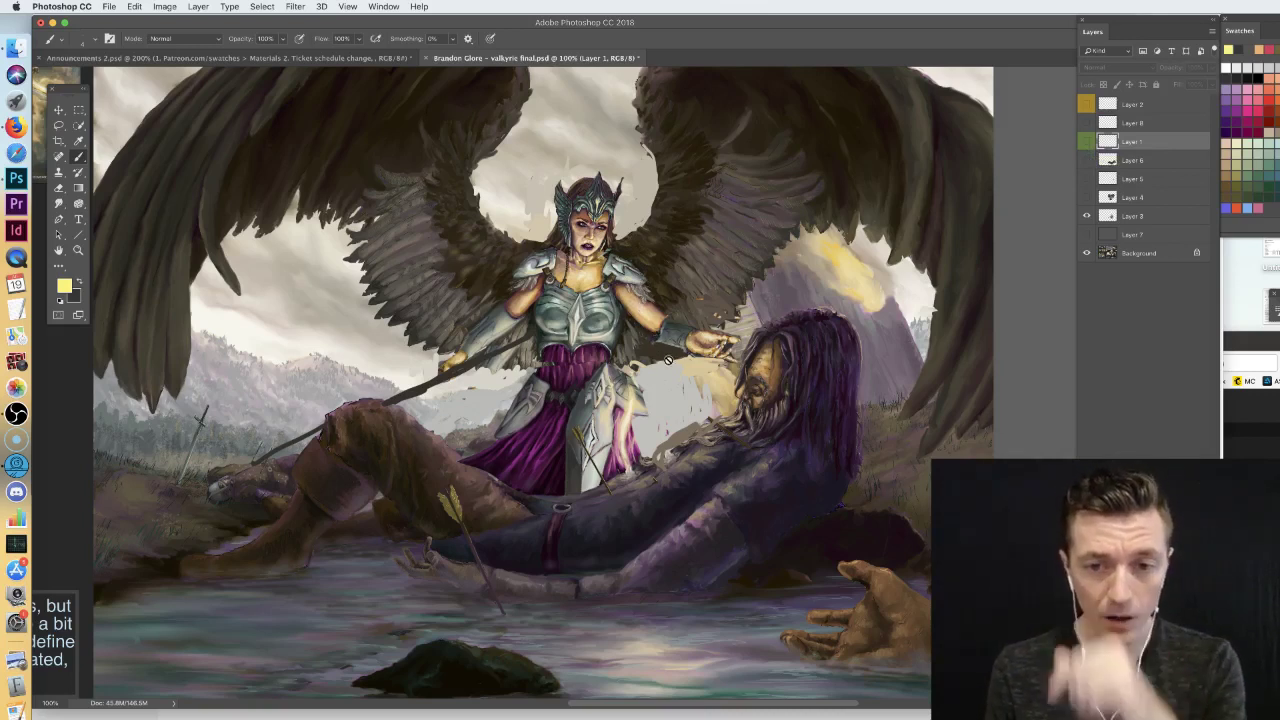
mouse_move(252, 423)
left_mouse_down()
mouse_move(362, 442)
mouse_move(999, 471)
mouse_move(465, 444)
mouse_move(845, 418)
mouse_move(380, 414)
mouse_move(842, 398)
left_mouse_up()
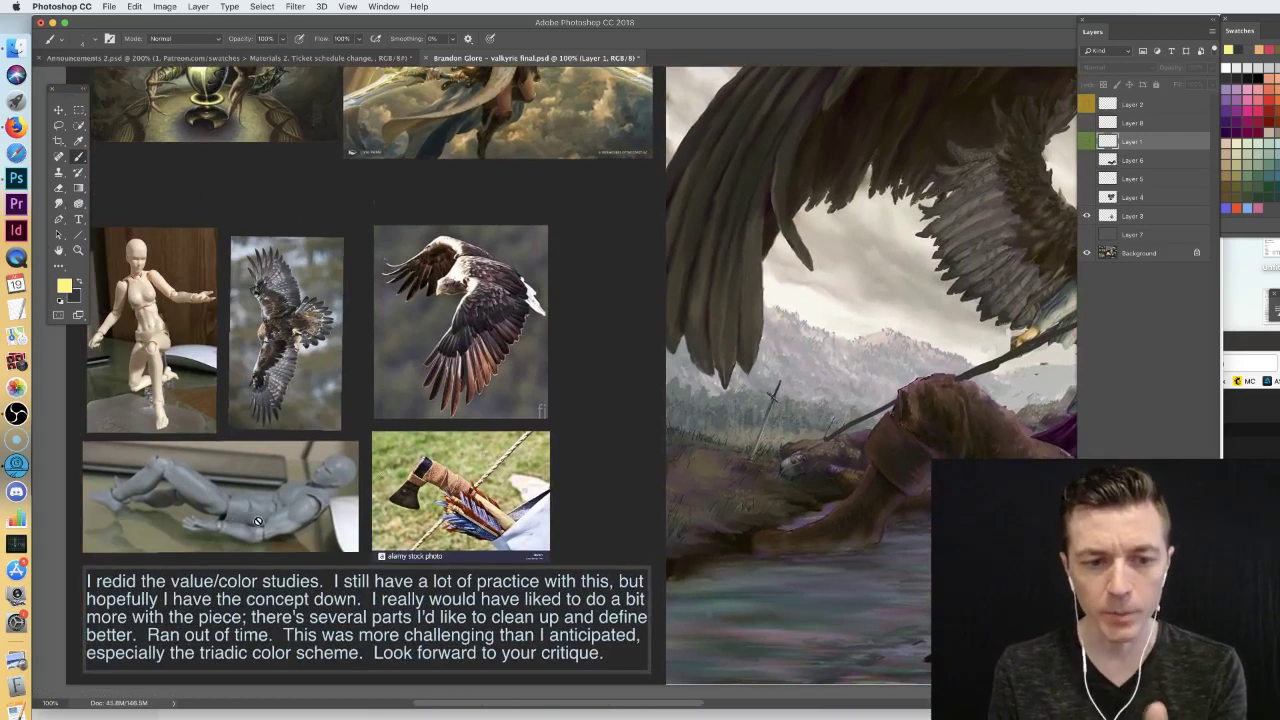
scroll(222, 424, "right", 10)
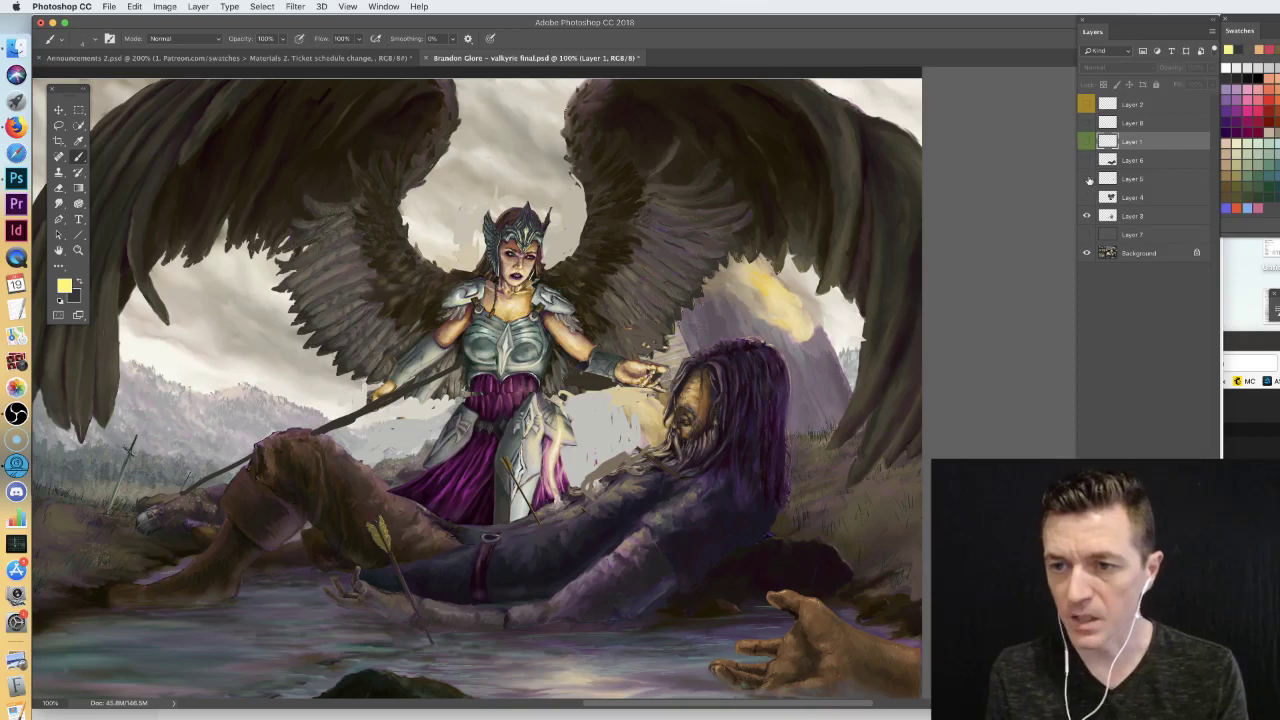
- Review the numbered notes on Layer 2 and toggle the Layer 1 sketch against the painting, leaving both layers hidden
left_click(1086, 104)
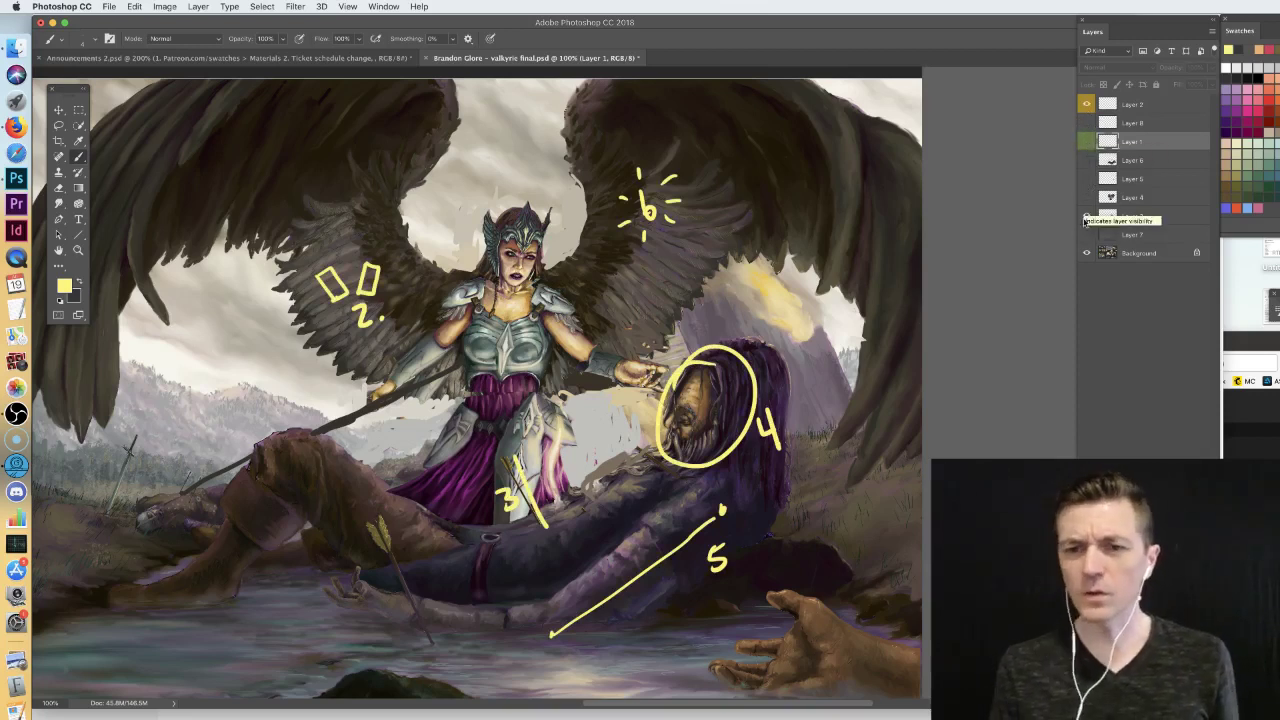
left_click(1088, 104)
left_click(1087, 142)
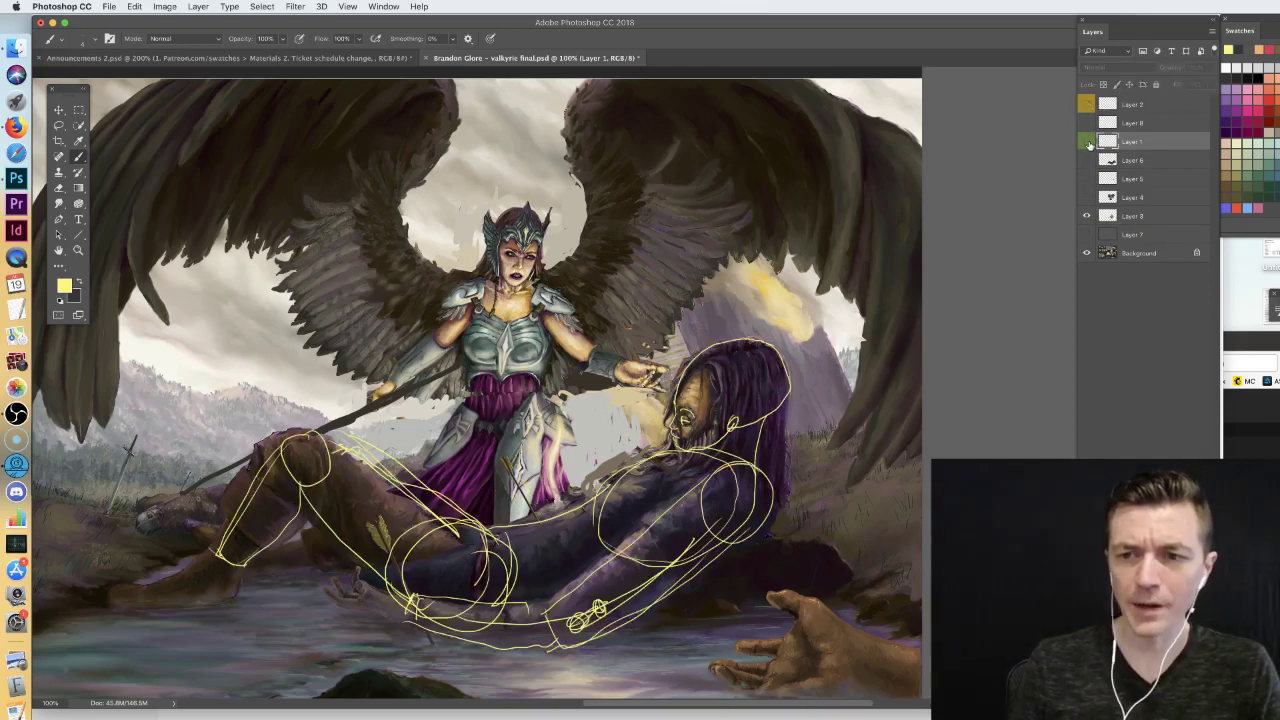
left_click(1087, 142)
left_click(1087, 142)
left_click(1087, 142)
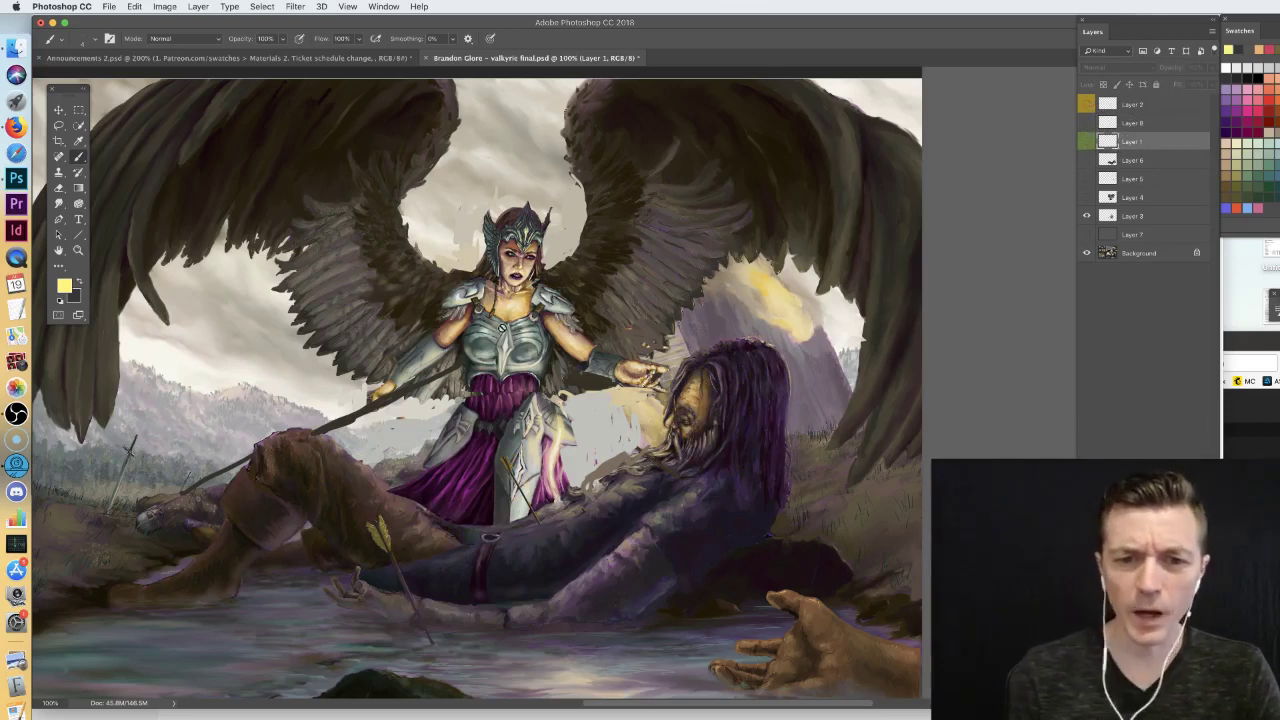
- Add a new layer directly above Layer 1 and enlarge the brush for marking the painting
key("alt+shift+super+n")
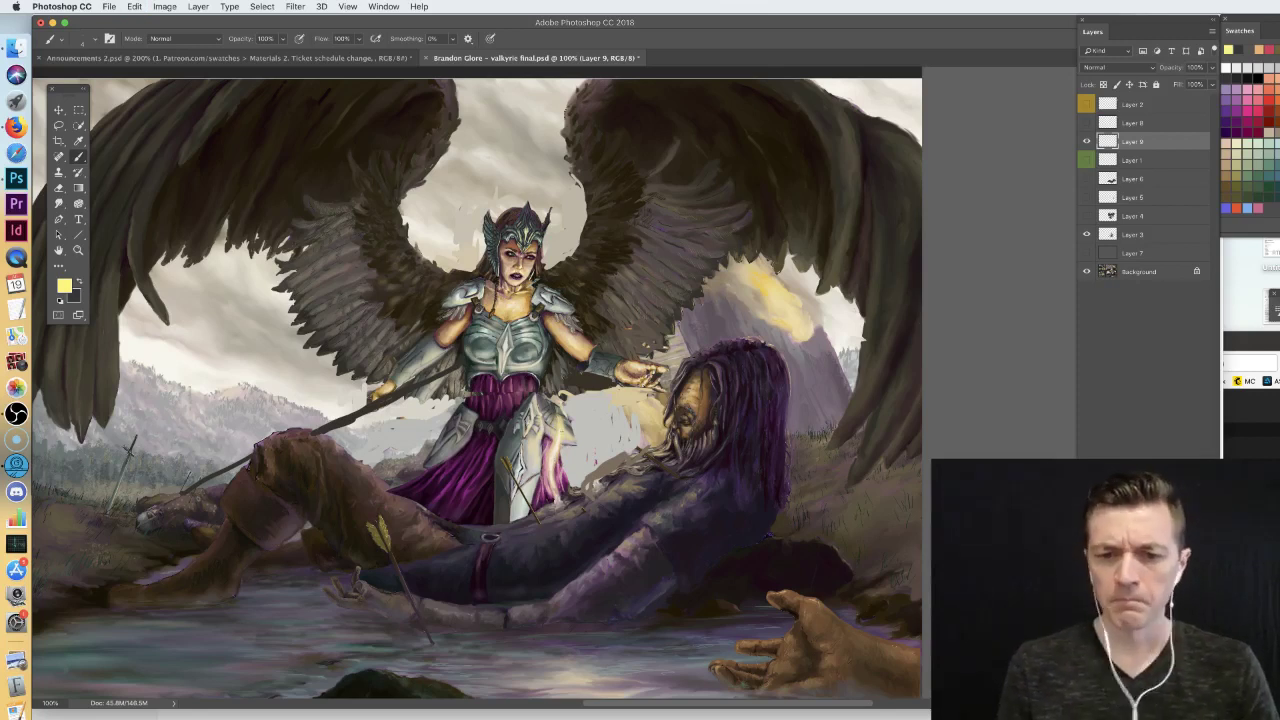
right_click(538, 426)
left_click_drag(598, 455, 604, 455)
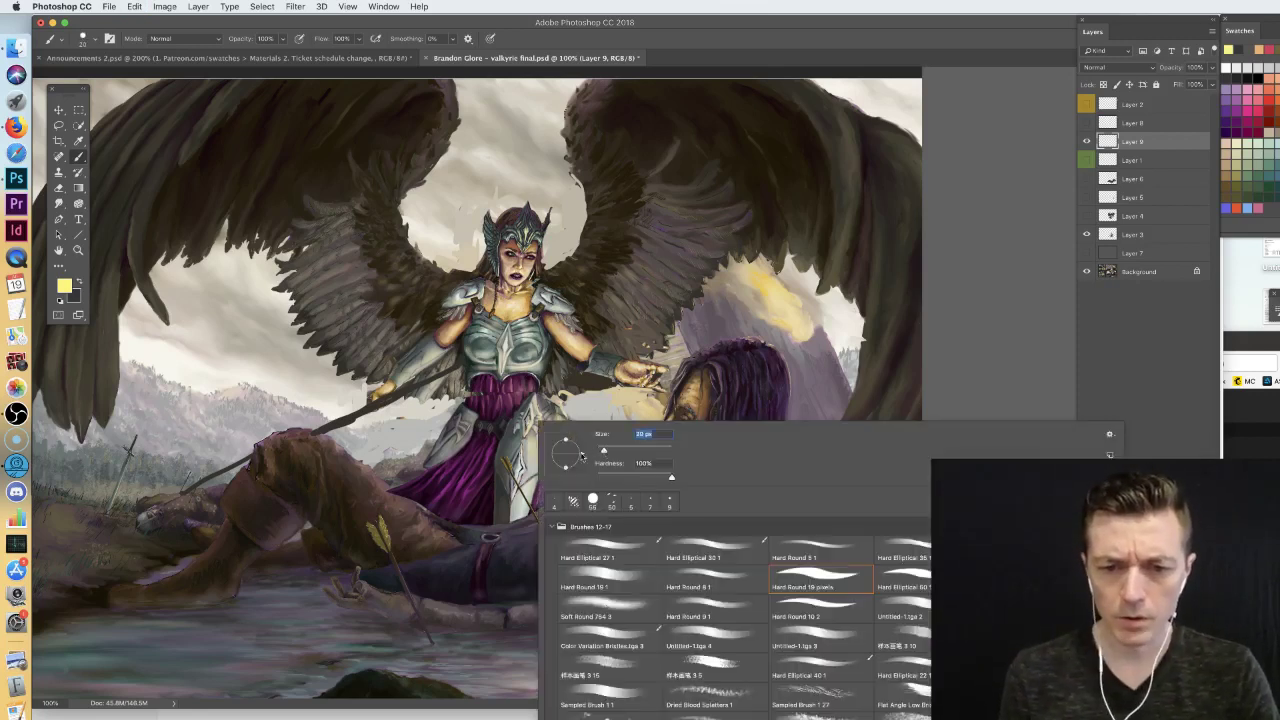
key("Return")
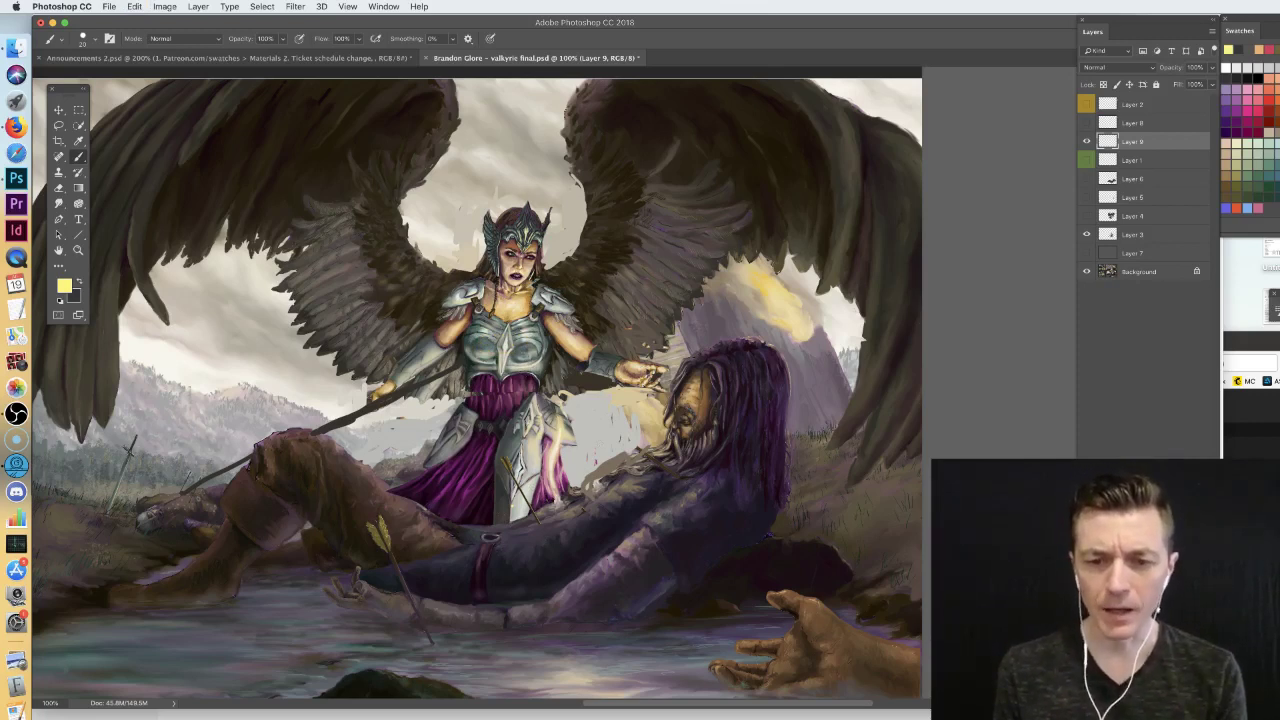
- Circle the area where the warrior's torso overlaps the valkyrie's skirt, and undo each marking
mouse_move(620, 480)
left_mouse_down()
mouse_move(440, 507)
mouse_move(506, 506)
left_mouse_up()
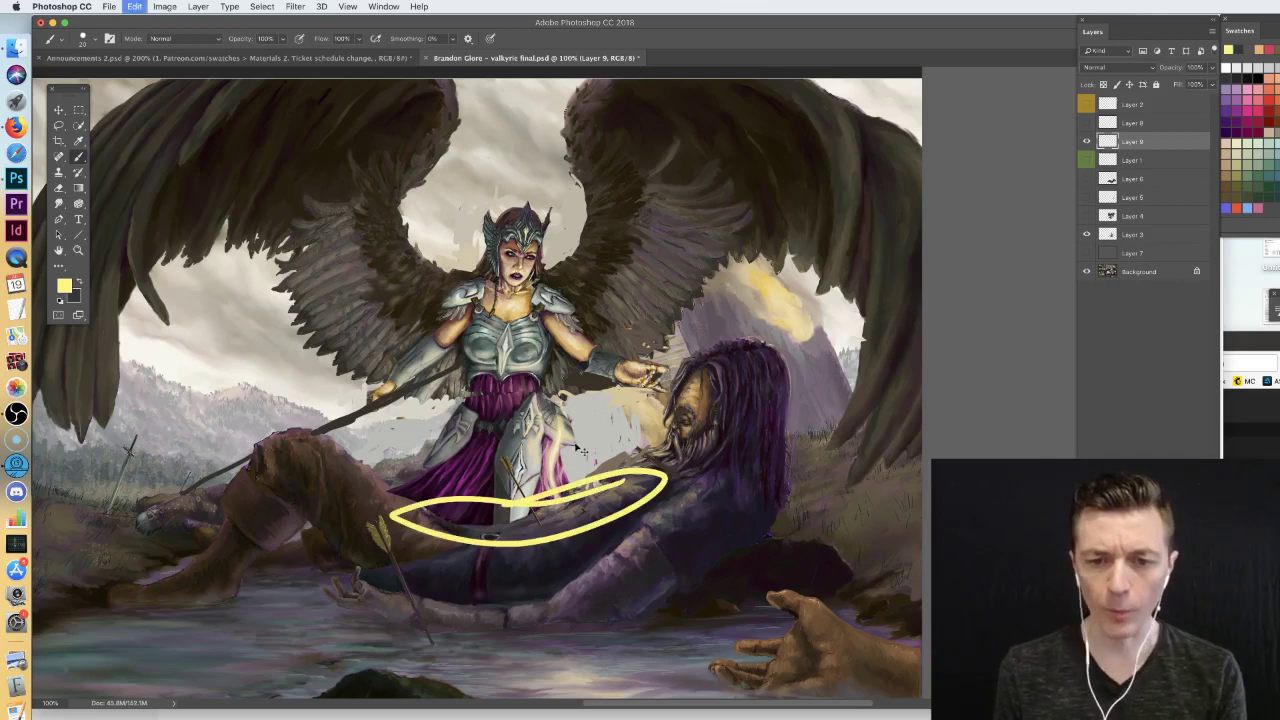
key("super+z")
left_click_drag(612, 296, 482, 386)
key("super+z")
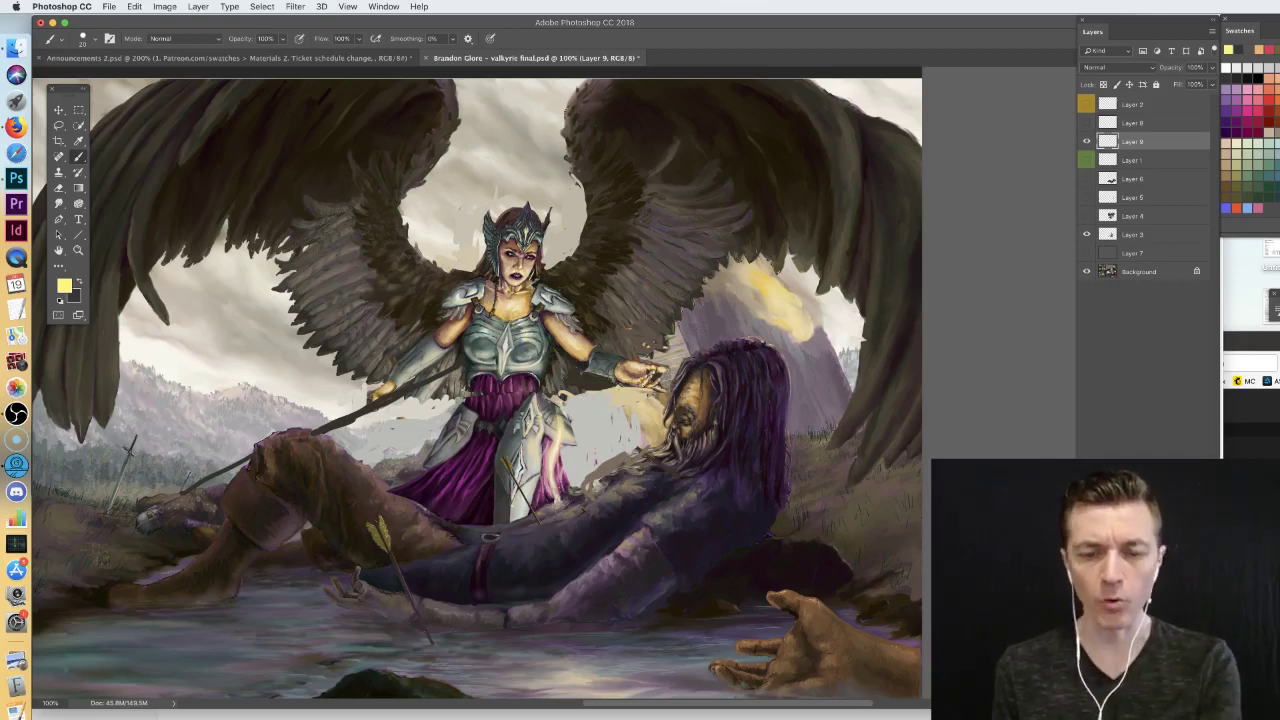
left_click_drag(598, 478, 505, 512)
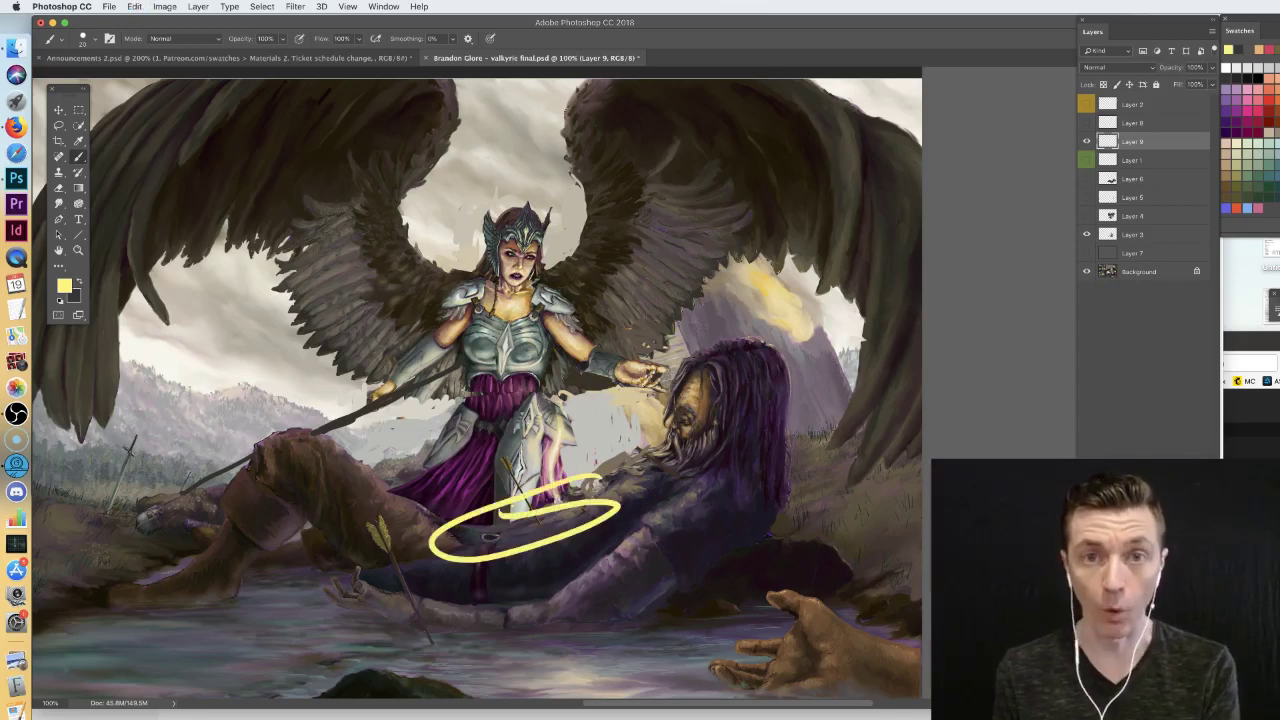
key("super+z")
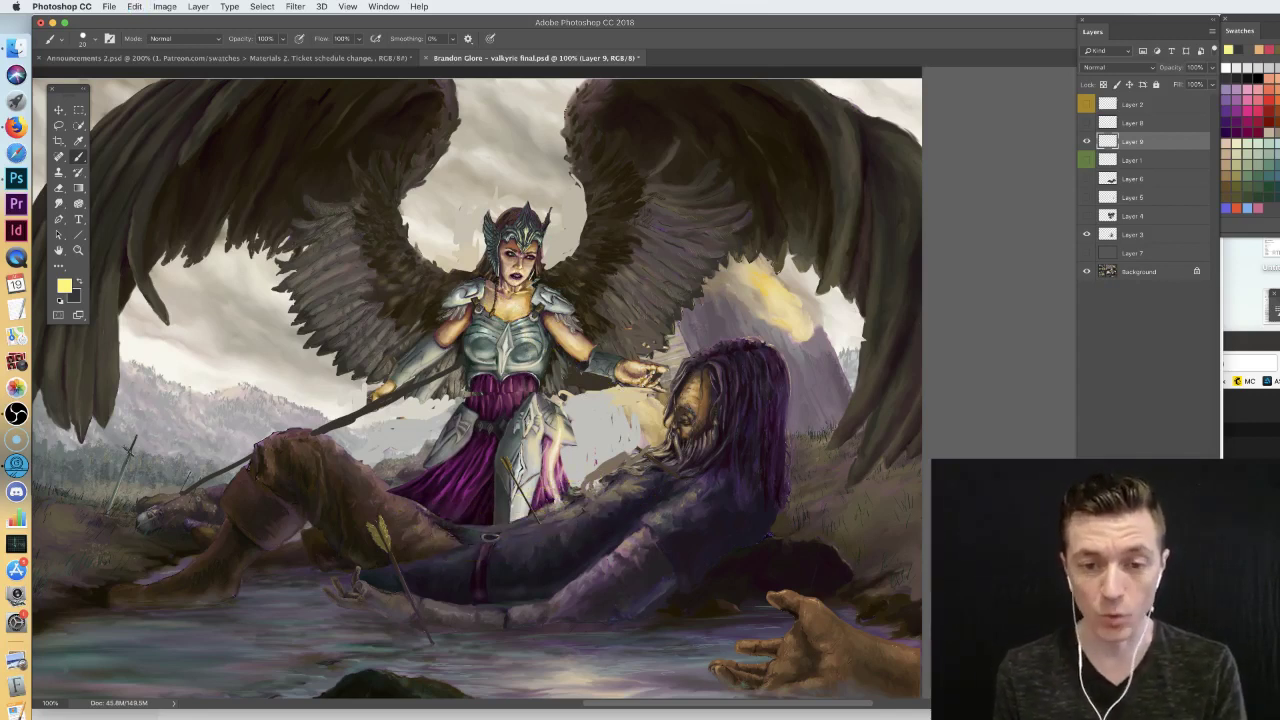
- Choose the Hard Round 19 1 brush preset and increase its size
left_click_drag(581, 316, 644, 296)
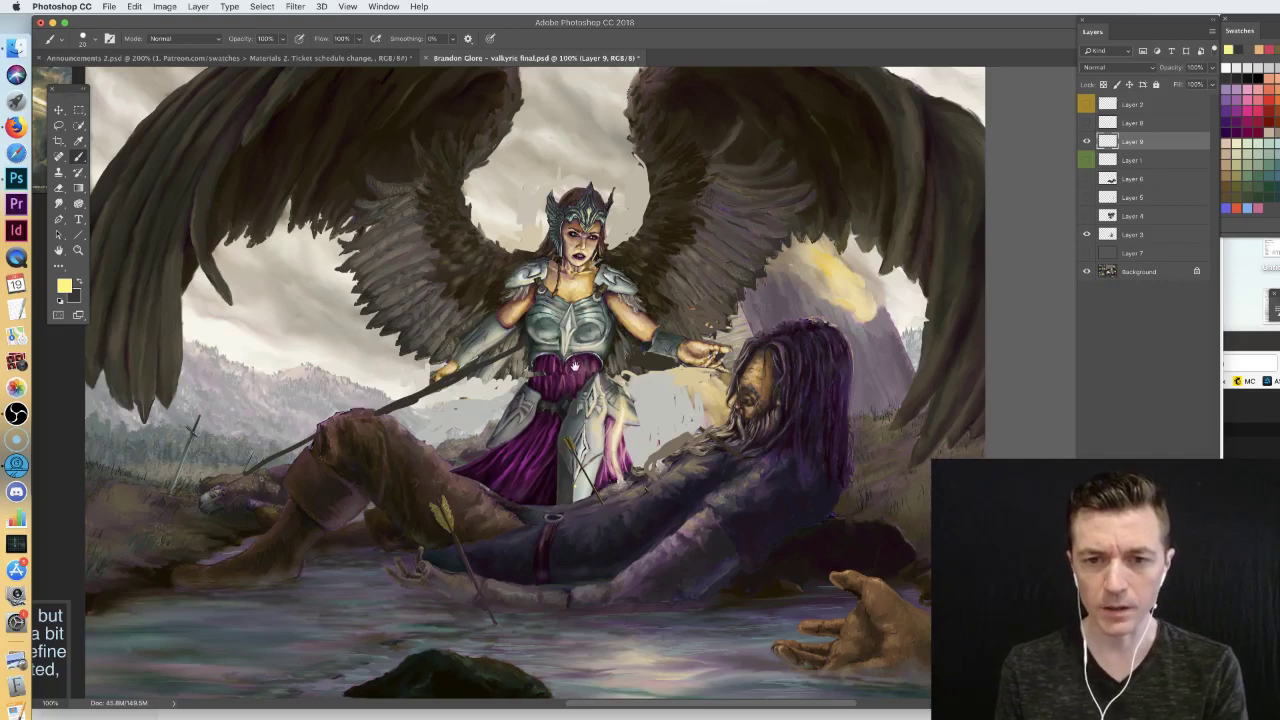
right_click(577, 289)
left_click(654, 446)
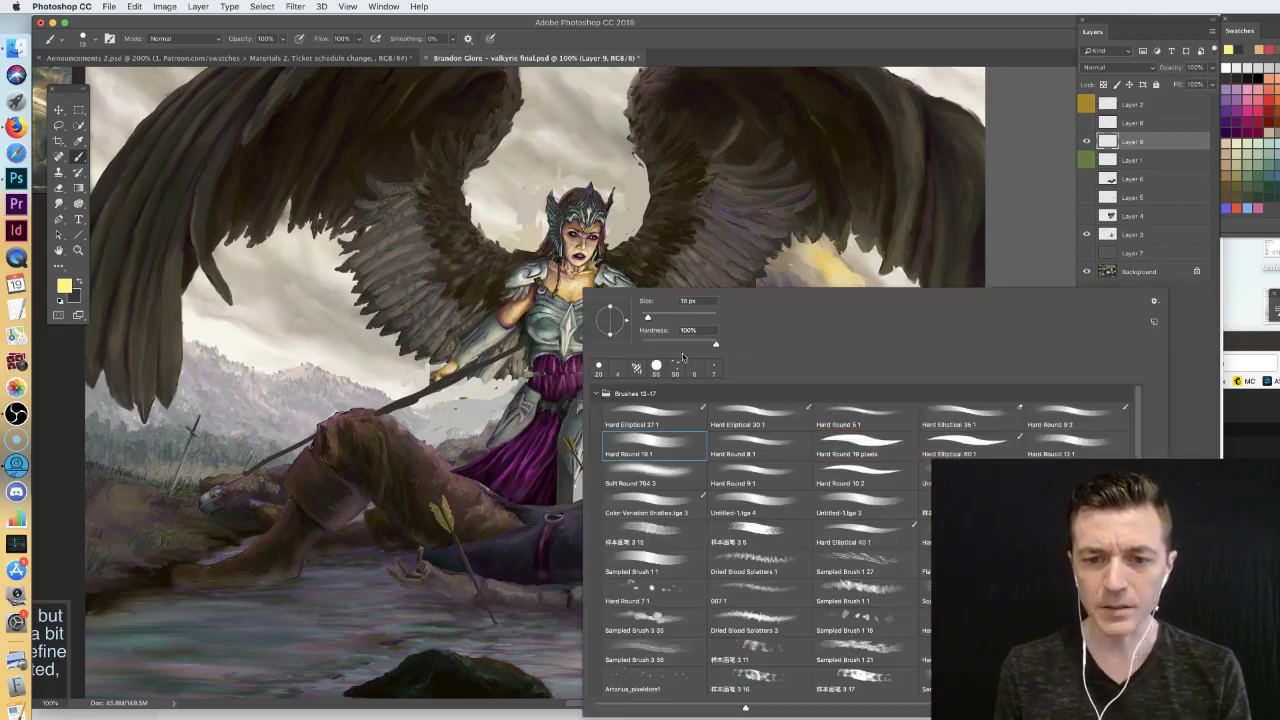
left_click(677, 318)
left_click(1157, 146)
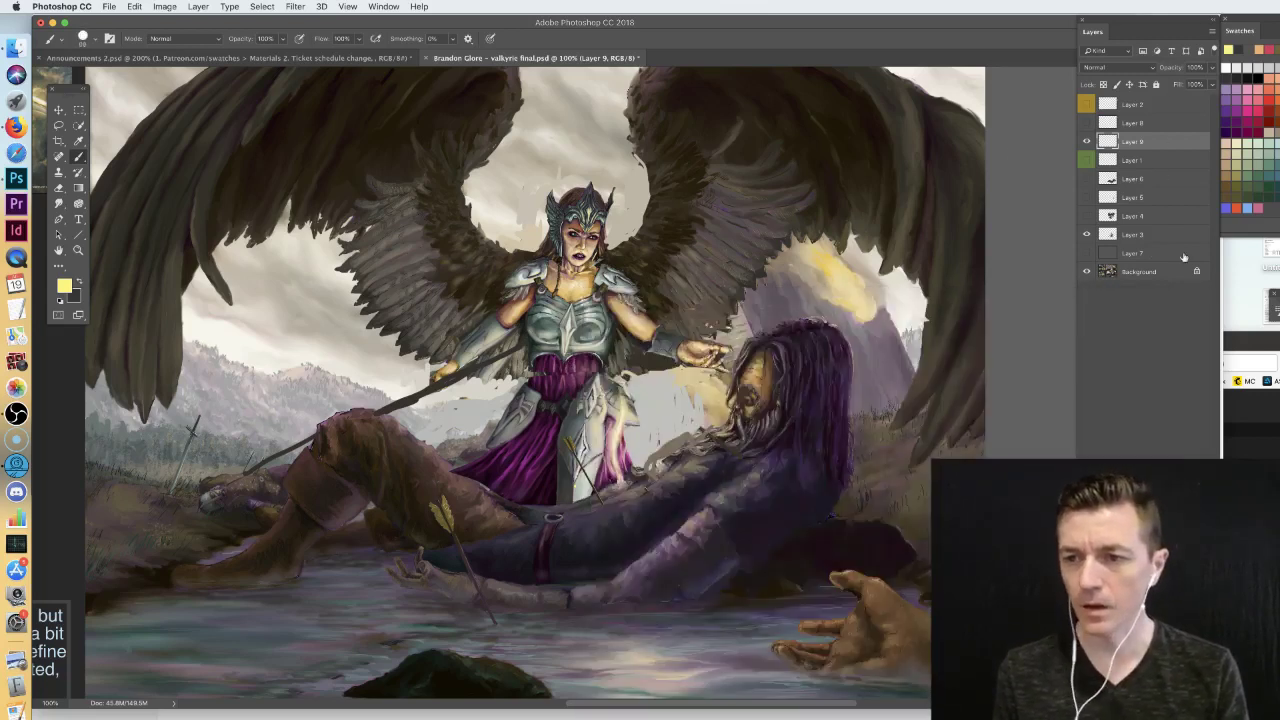
- Sample the yellow of the painted glow and add a layer above Layer 3 set to Linear Dodge (Add)
left_click(1165, 236)
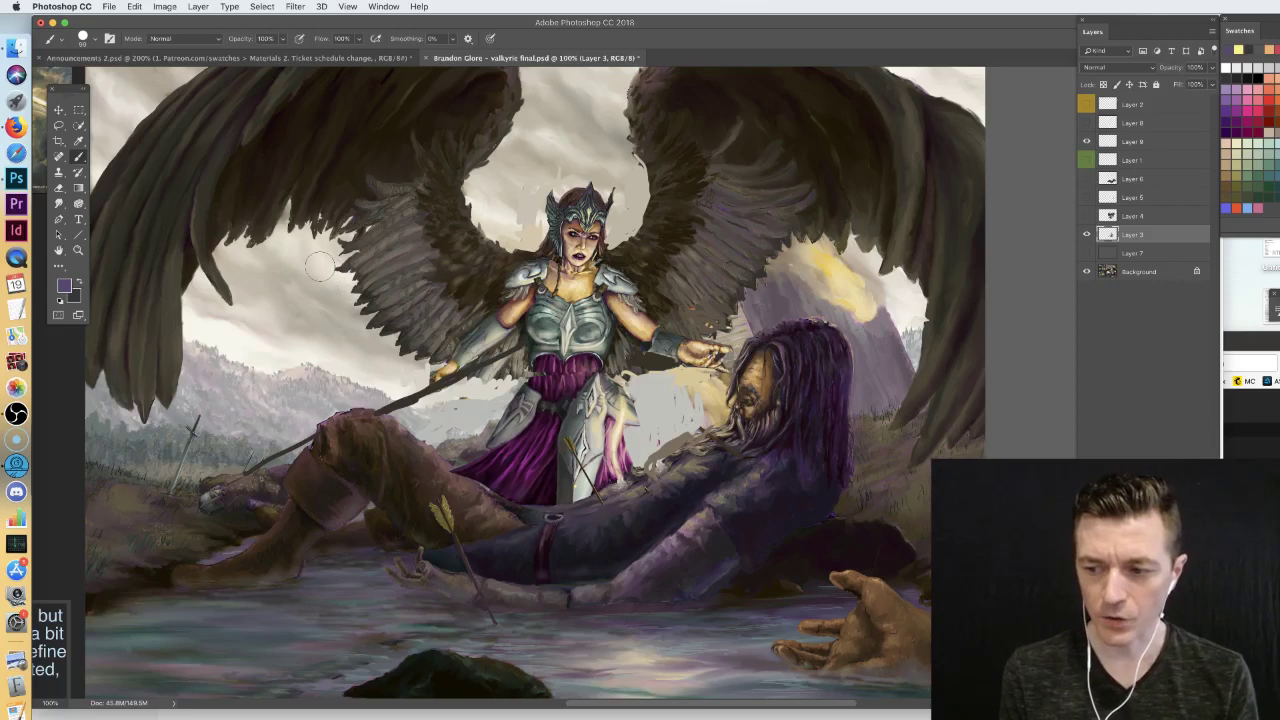
right_click(690, 400)
left_click(824, 262, "alt")
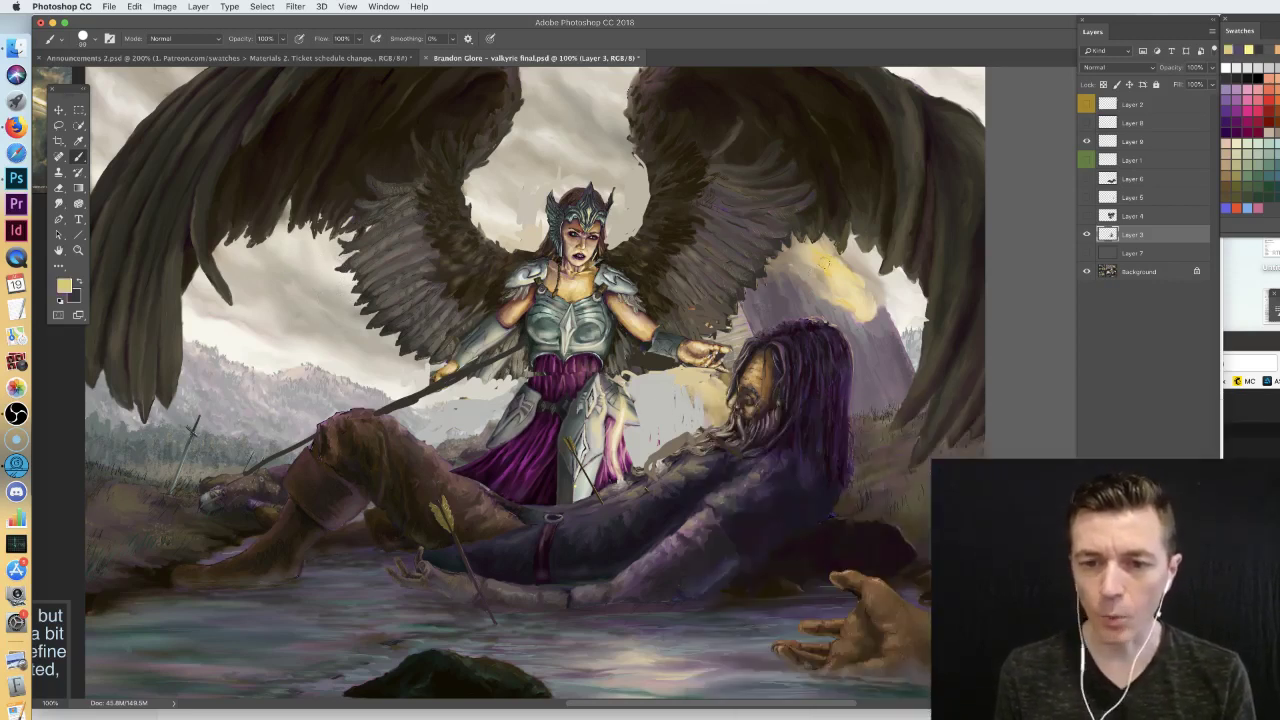
key("super+shift+alt+n")
left_click(1109, 68)
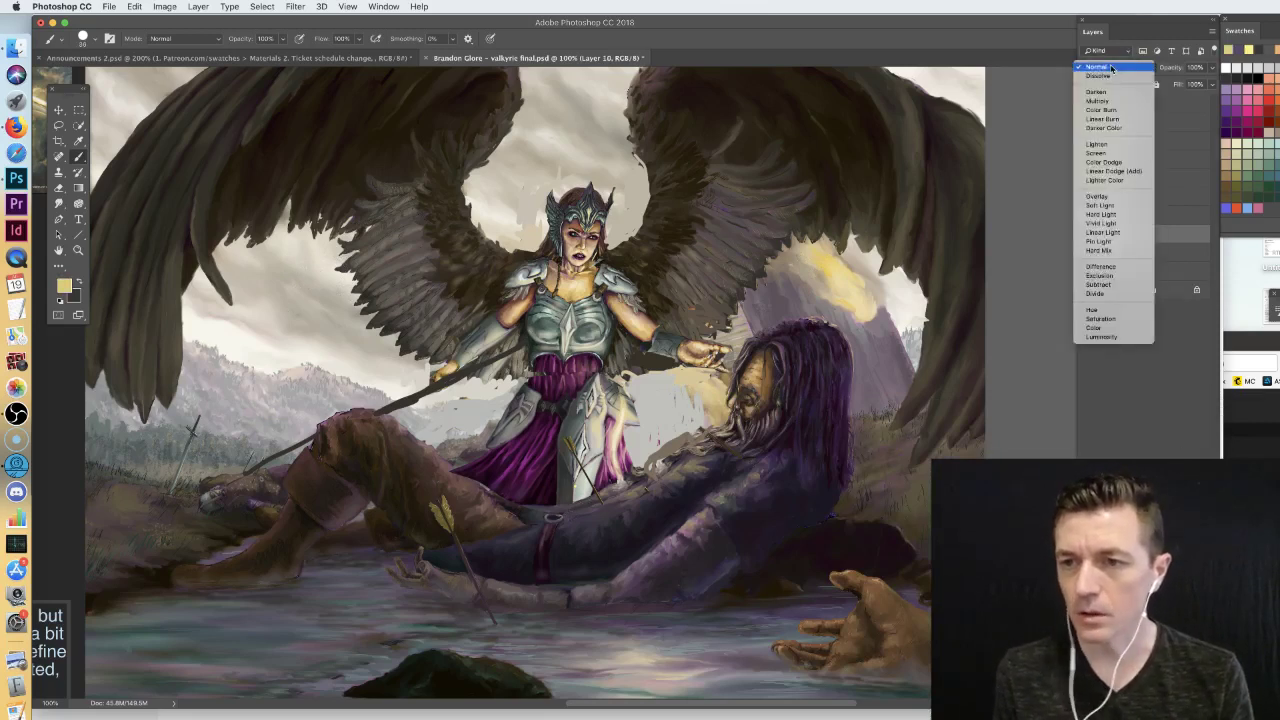
left_click(1113, 171)
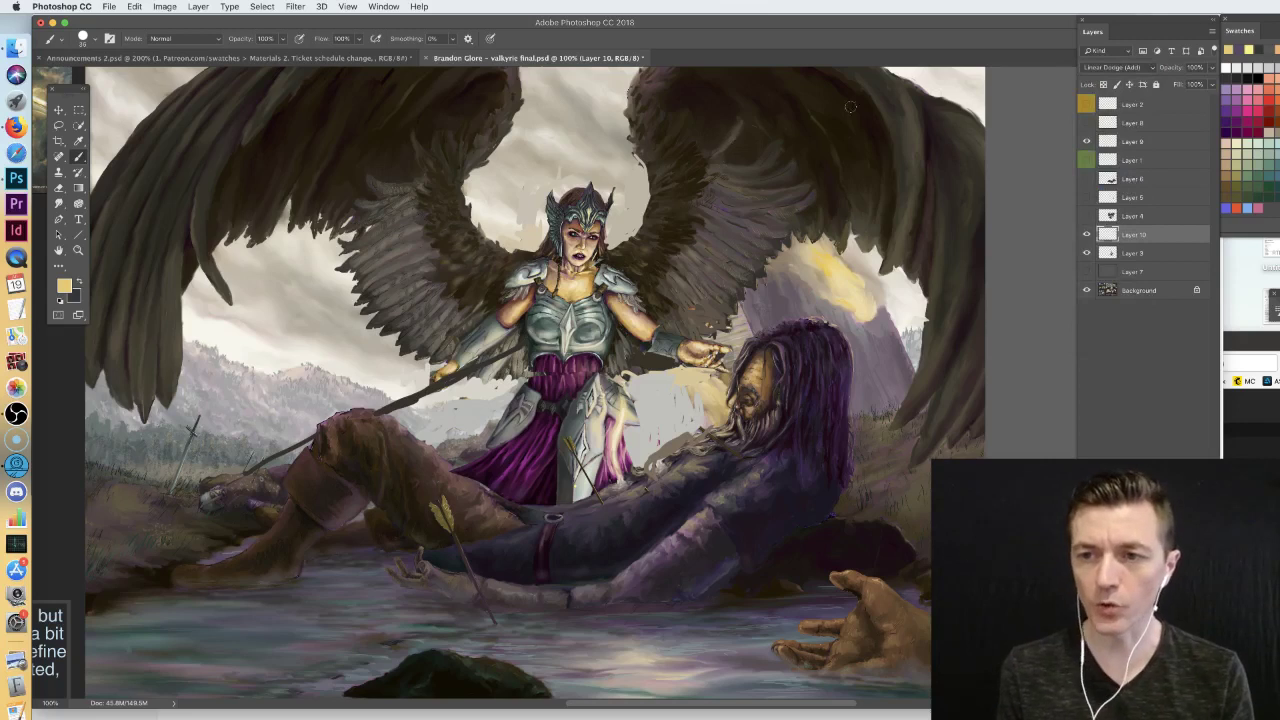
- Write the lighting note "Dir. Int Col." on Layer 9 over the valkyrie's dark outer wing
left_click(1136, 141)
left_click_drag(791, 106, 800, 128)
mouse_move(785, 99)
left_mouse_down()
mouse_move(822, 122)
mouse_move(805, 130)
left_mouse_up()
left_click(839, 89)
left_click_drag(840, 104, 862, 104)
left_click_drag(858, 90, 873, 82)
left_click(886, 93)
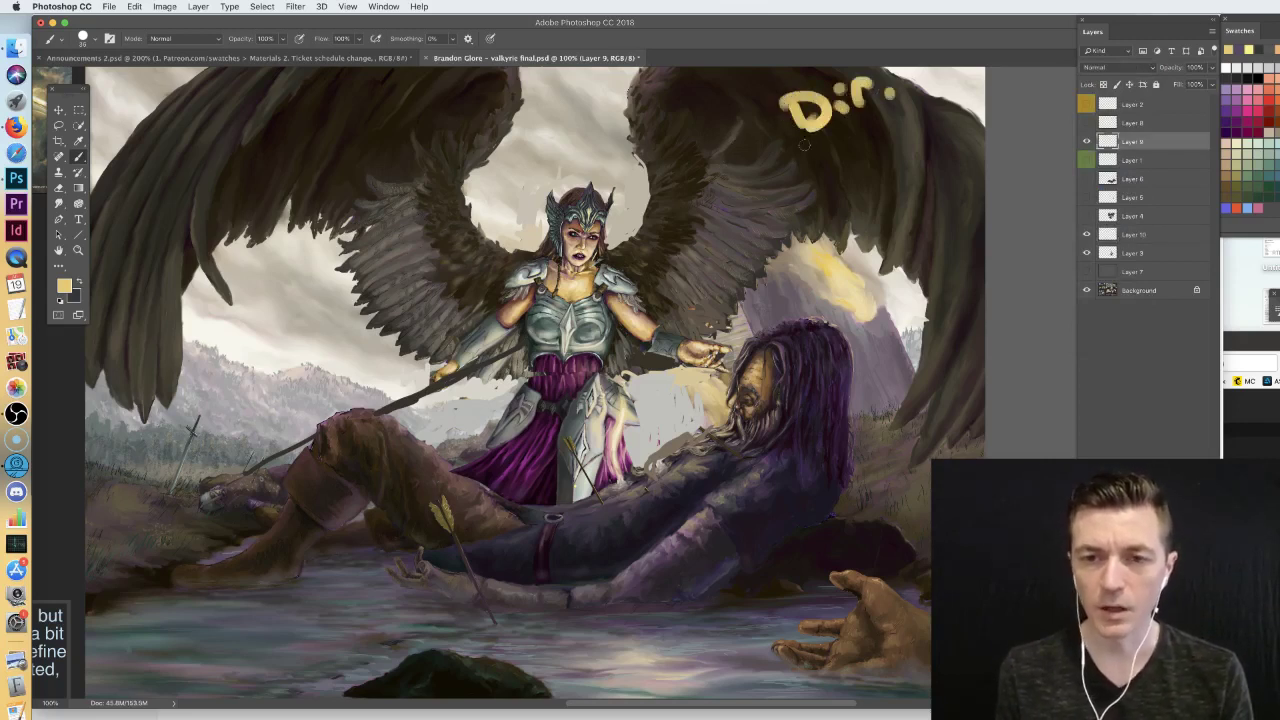
left_click_drag(817, 146, 822, 168)
left_click_drag(831, 166, 847, 166)
left_click_drag(860, 110, 866, 162)
left_click_drag(850, 136, 882, 124)
mouse_move(873, 174)
left_mouse_down()
mouse_move(866, 206)
mouse_move(898, 179)
mouse_move(924, 190)
left_mouse_up()
left_click(952, 178)
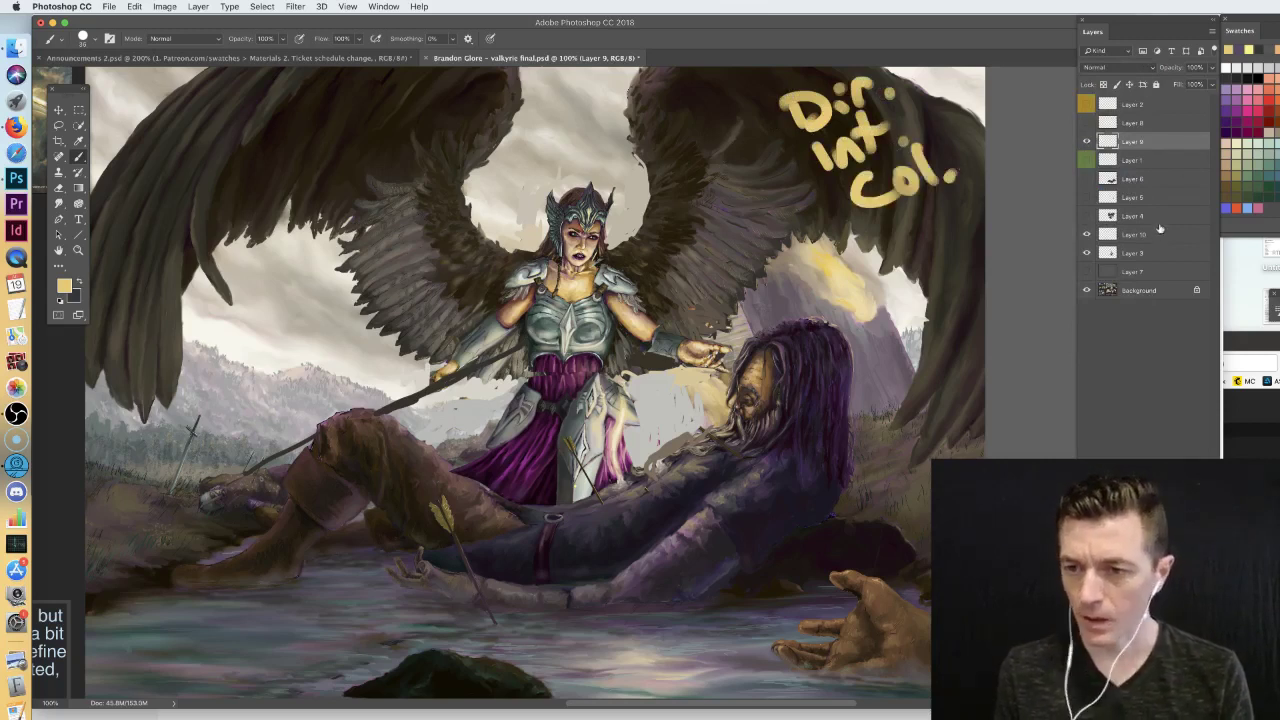
- Brush a dark brown glow along the warrior's upper torso on Layer 10 with a 63 px brush
left_click(1157, 237)
right_click(708, 357)
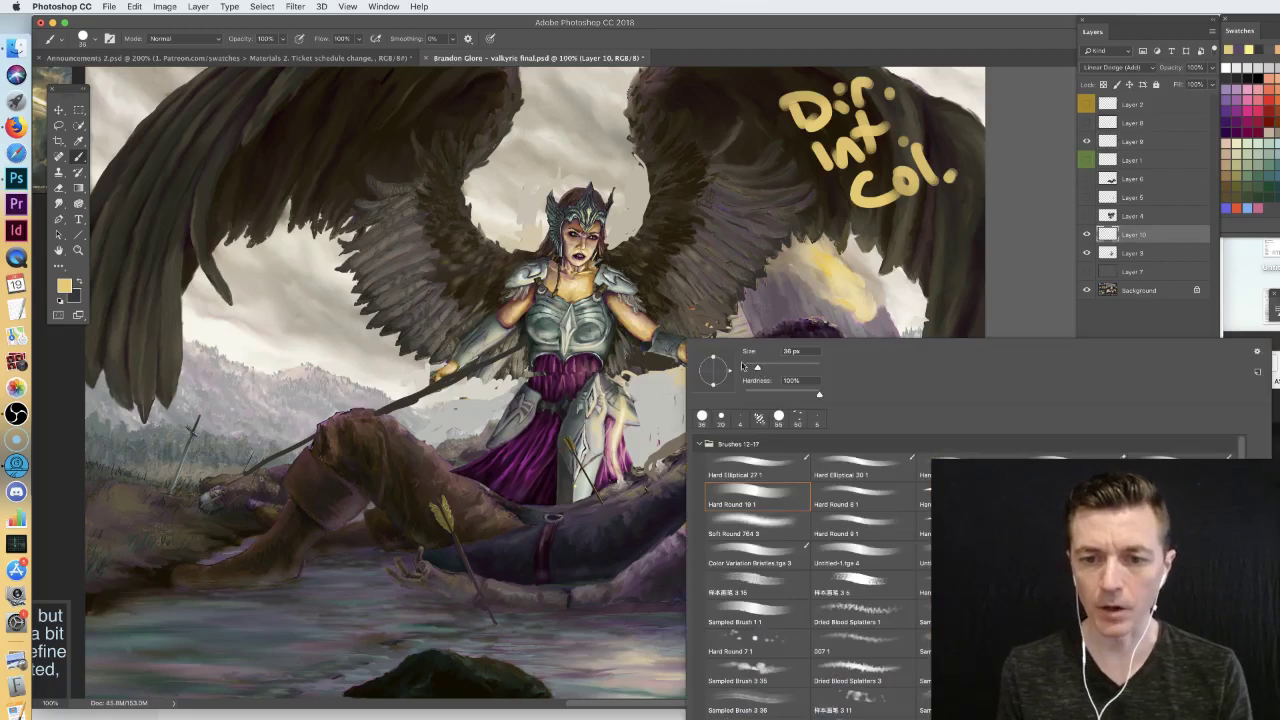
left_click(1133, 142)
left_click(1145, 234)
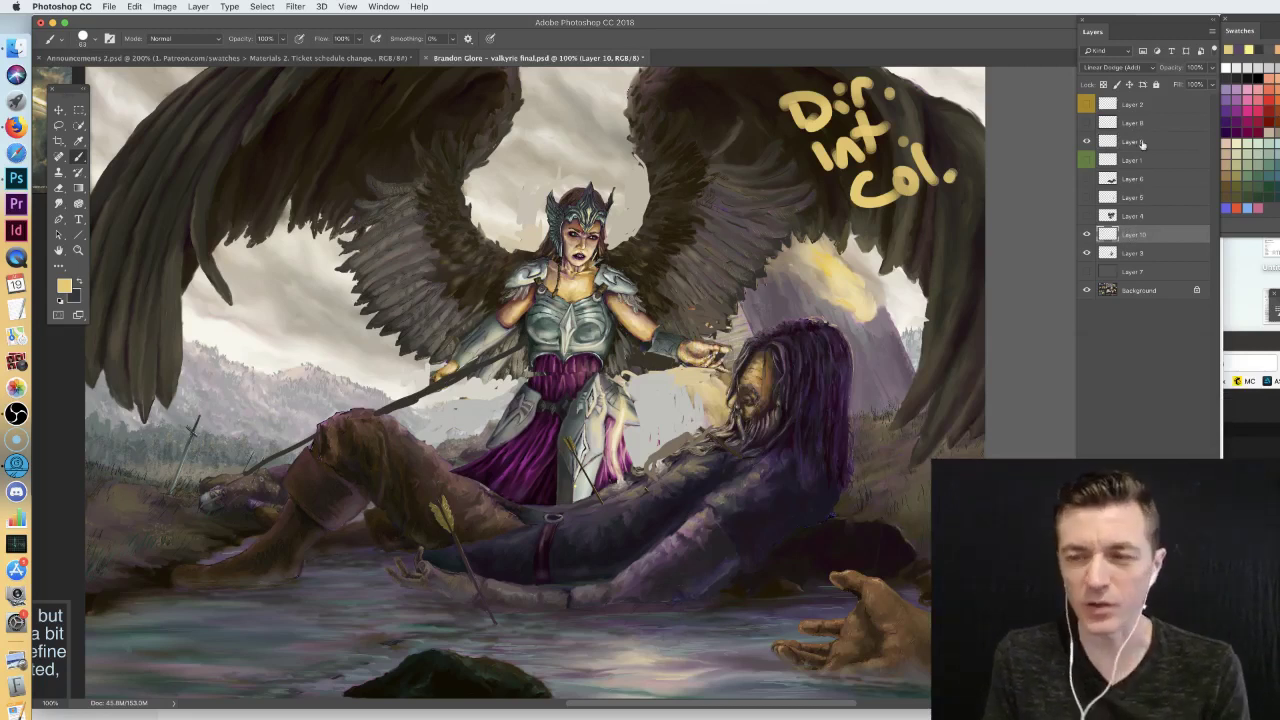
left_click_drag(604, 498, 634, 485)
key("super+z")
left_click(1228, 185)
mouse_move(600, 500)
left_mouse_down()
mouse_move(672, 466)
mouse_move(528, 531)
mouse_move(660, 503)
left_mouse_up()
- Reduce the brush size and paint warm light along the warrior's thigh, belt, chest and arm
right_click(488, 474)
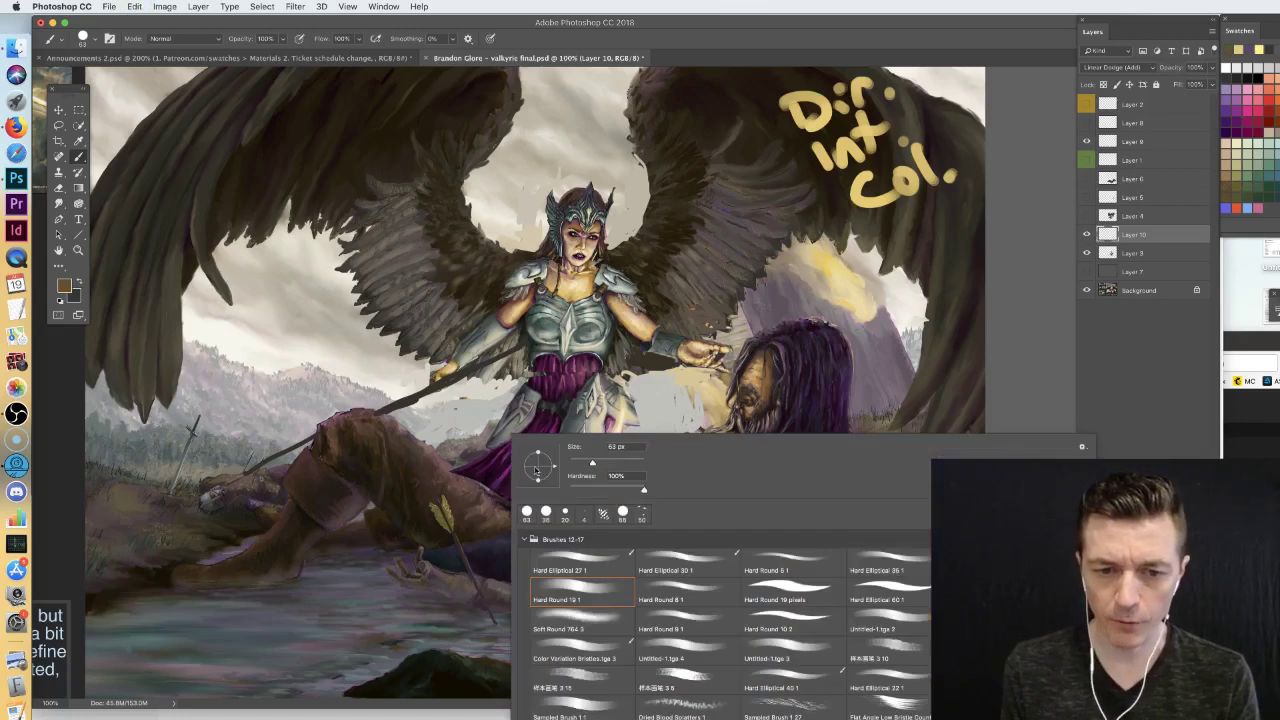
left_click(578, 463)
key("Return")
mouse_move(400, 426)
left_mouse_down()
mouse_move(446, 456)
mouse_move(476, 502)
left_mouse_up()
mouse_move(436, 462)
left_mouse_down()
mouse_move(462, 508)
mouse_move(520, 518)
left_mouse_up()
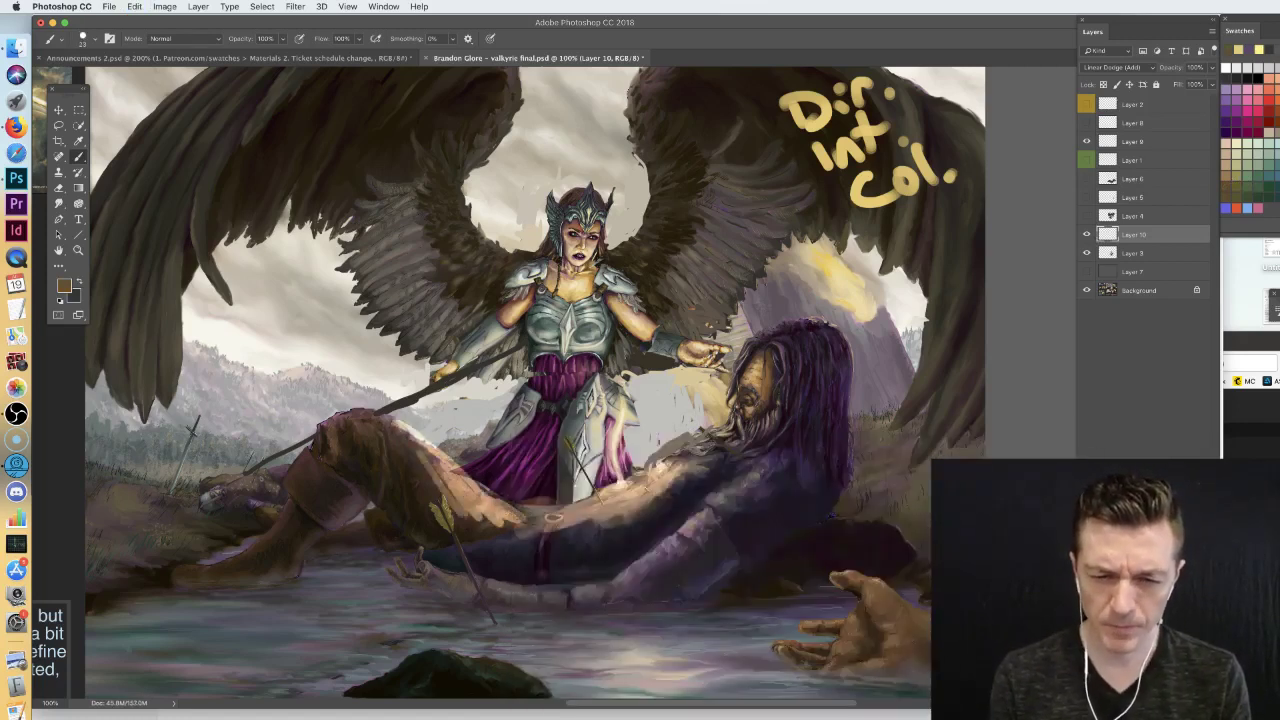
mouse_move(572, 594)
left_mouse_down()
mouse_move(604, 590)
mouse_move(725, 495)
mouse_move(690, 505)
mouse_move(660, 482)
left_mouse_up()
left_click_drag(545, 566, 605, 524)
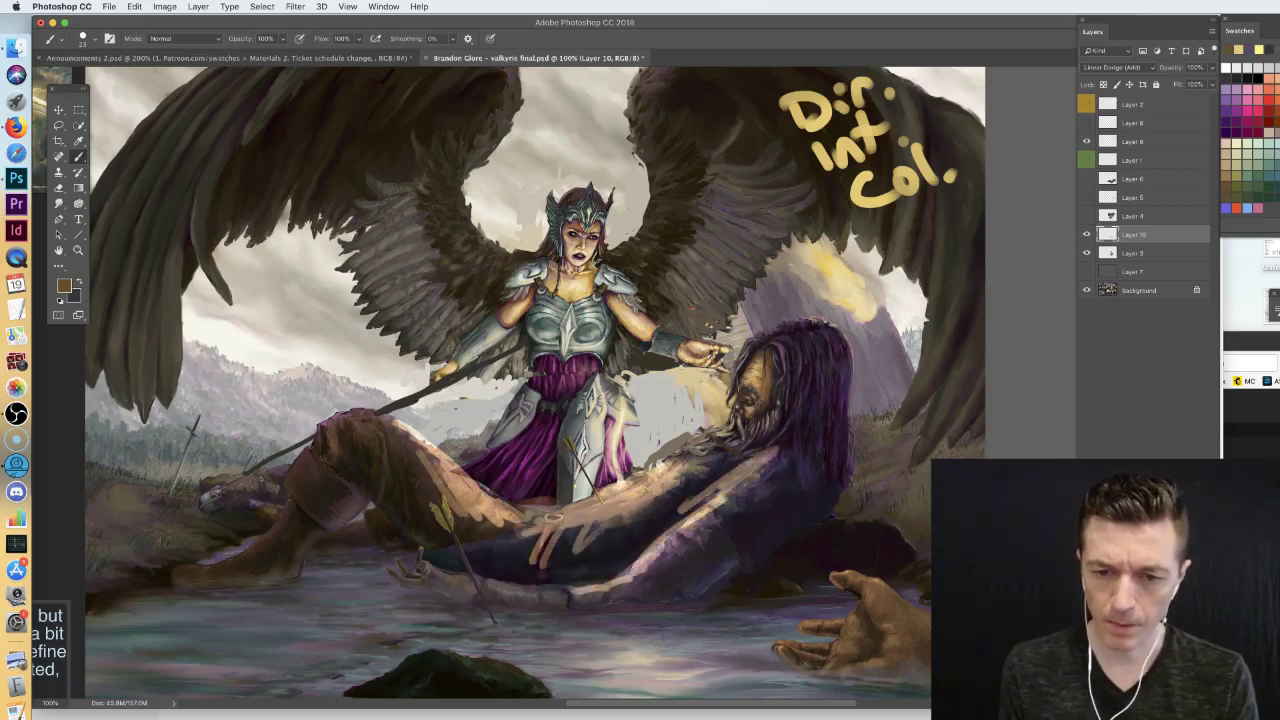
left_click_drag(738, 432, 672, 488)
- Paint warm light over the valkyrie's skirt, breastplate, face and arm
mouse_move(580, 326)
left_mouse_down()
mouse_move(540, 402)
mouse_move(585, 330)
mouse_move(605, 470)
mouse_move(590, 490)
mouse_move(550, 410)
mouse_move(525, 485)
mouse_move(560, 430)
mouse_move(545, 500)
mouse_move(576, 426)
left_mouse_up()
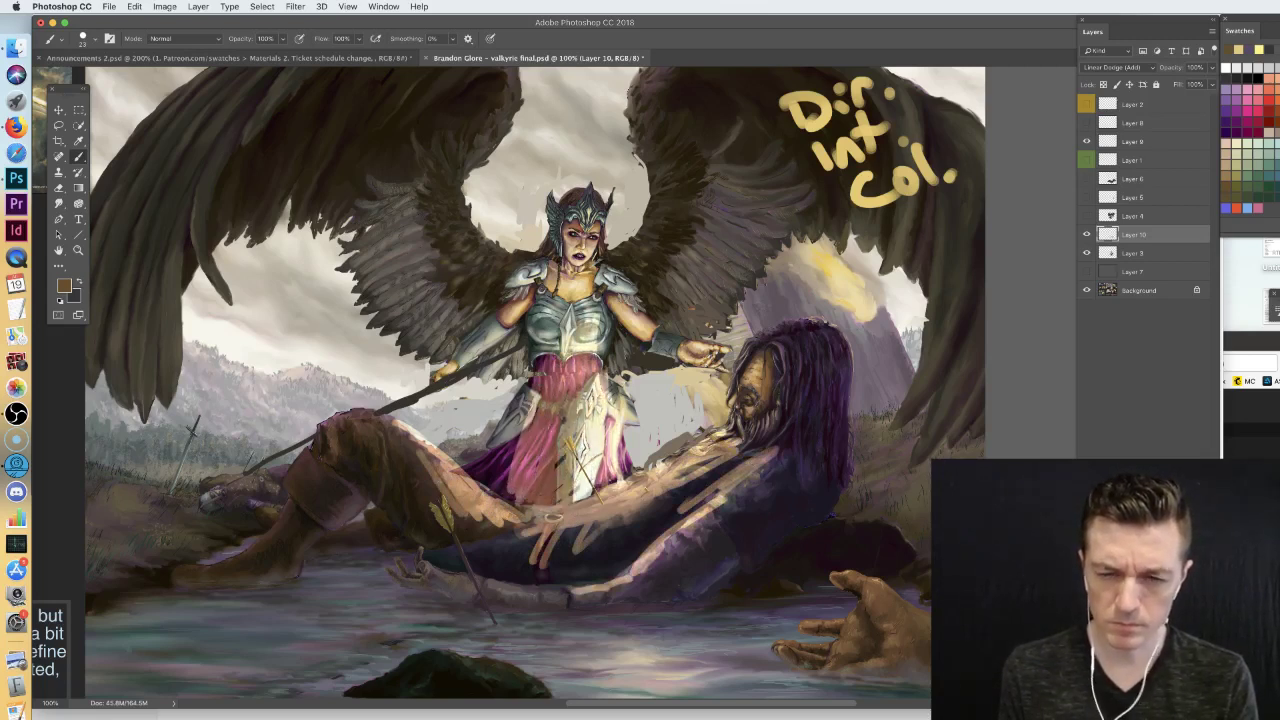
mouse_move(546, 360)
left_mouse_down()
mouse_move(550, 296)
mouse_move(606, 340)
left_mouse_up()
mouse_move(565, 228)
left_mouse_down()
mouse_move(606, 300)
mouse_move(650, 338)
left_mouse_up()
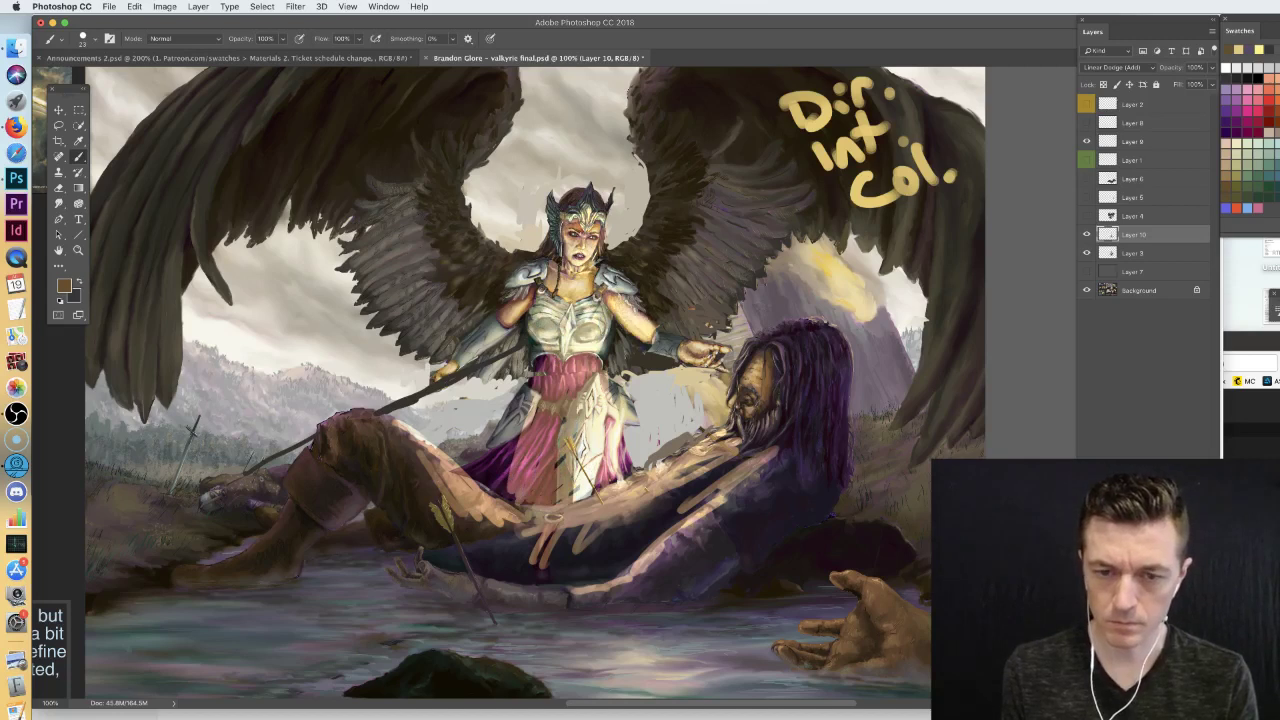
- Brush the warm glow over the inner feathers of both wings and the valkyrie's forearm with a 54 px brush
right_click(667, 316)
left_click(664, 305)
left_click(432, 172)
mouse_move(412, 188)
left_mouse_down()
mouse_move(432, 298)
mouse_move(455, 322)
mouse_move(482, 290)
mouse_move(481, 335)
left_mouse_up()
left_click_drag(728, 130, 648, 278)
mouse_move(732, 180)
left_mouse_down()
mouse_move(666, 298)
mouse_move(740, 320)
mouse_move(655, 250)
mouse_move(662, 180)
mouse_move(655, 320)
mouse_move(625, 350)
mouse_move(690, 350)
left_mouse_up()
left_click_drag(512, 305, 467, 359)
- Shrink the brush and paint warm light on the warrior's face and the edge of his hair
right_click(697, 298)
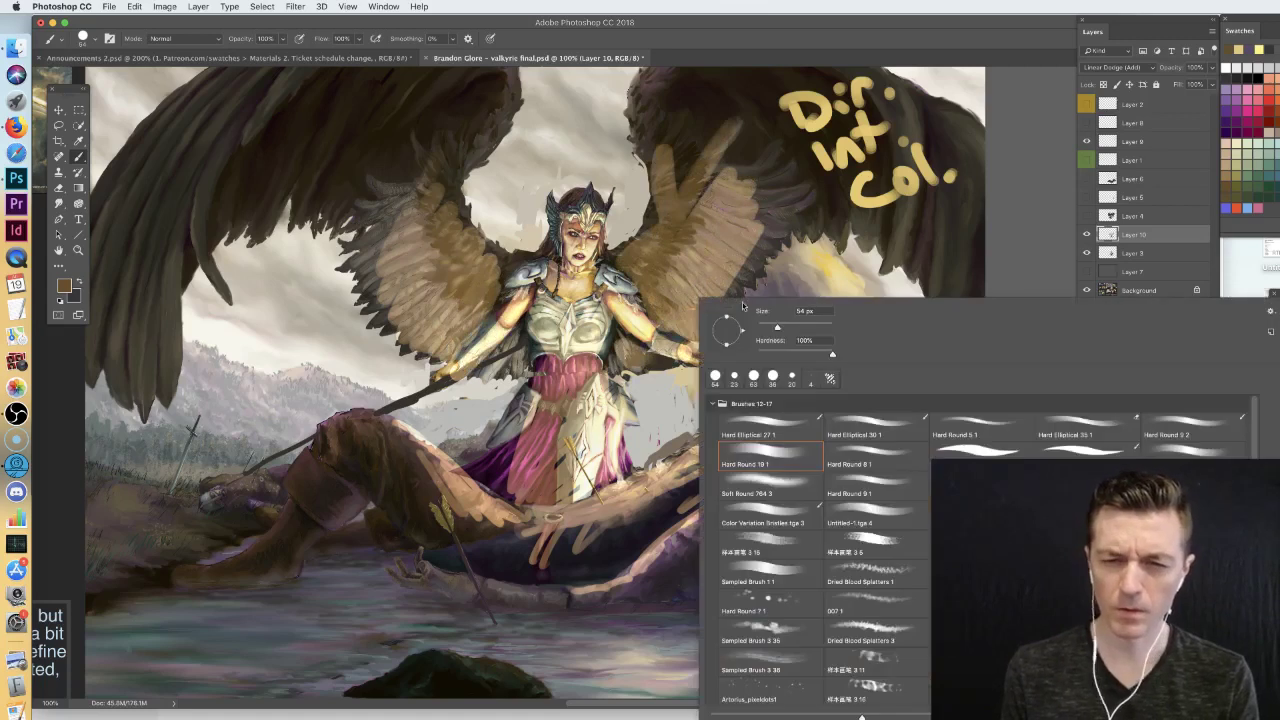
key("Escape")
right_click(786, 374)
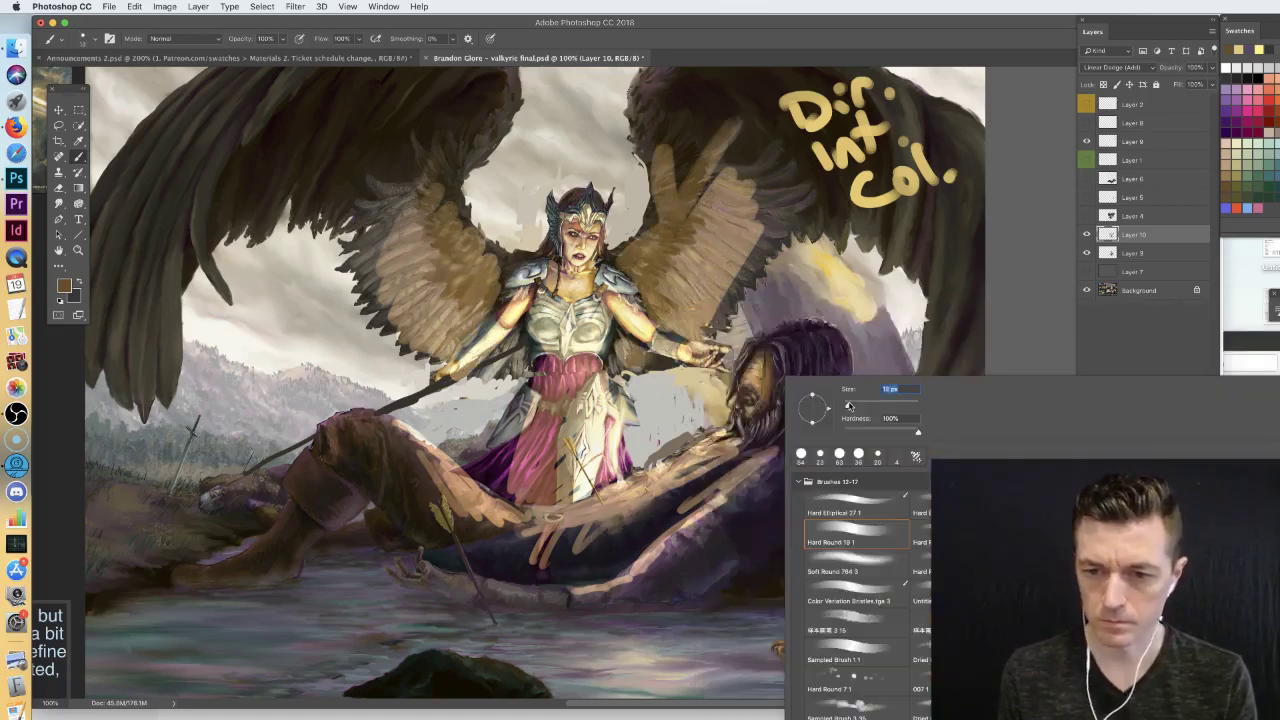
key("Return")
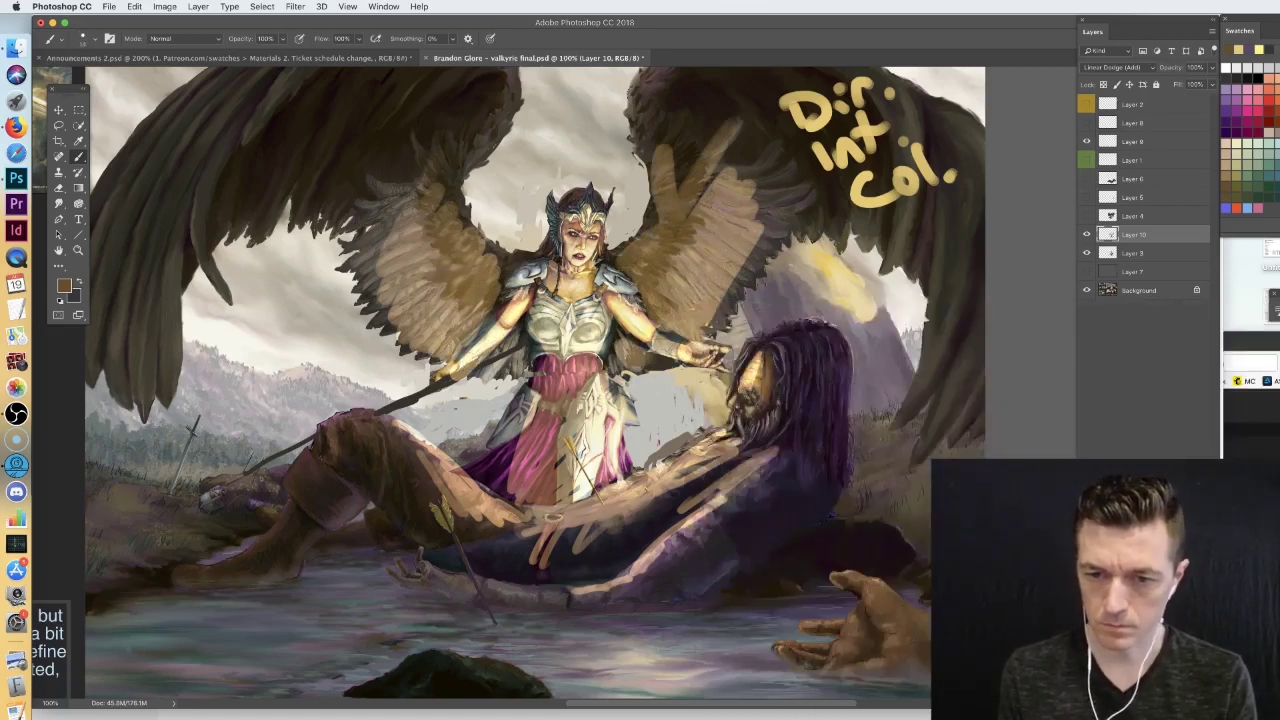
mouse_move(779, 358)
left_mouse_down()
mouse_move(768, 438)
mouse_move(774, 388)
mouse_move(731, 397)
mouse_move(724, 422)
left_mouse_up()
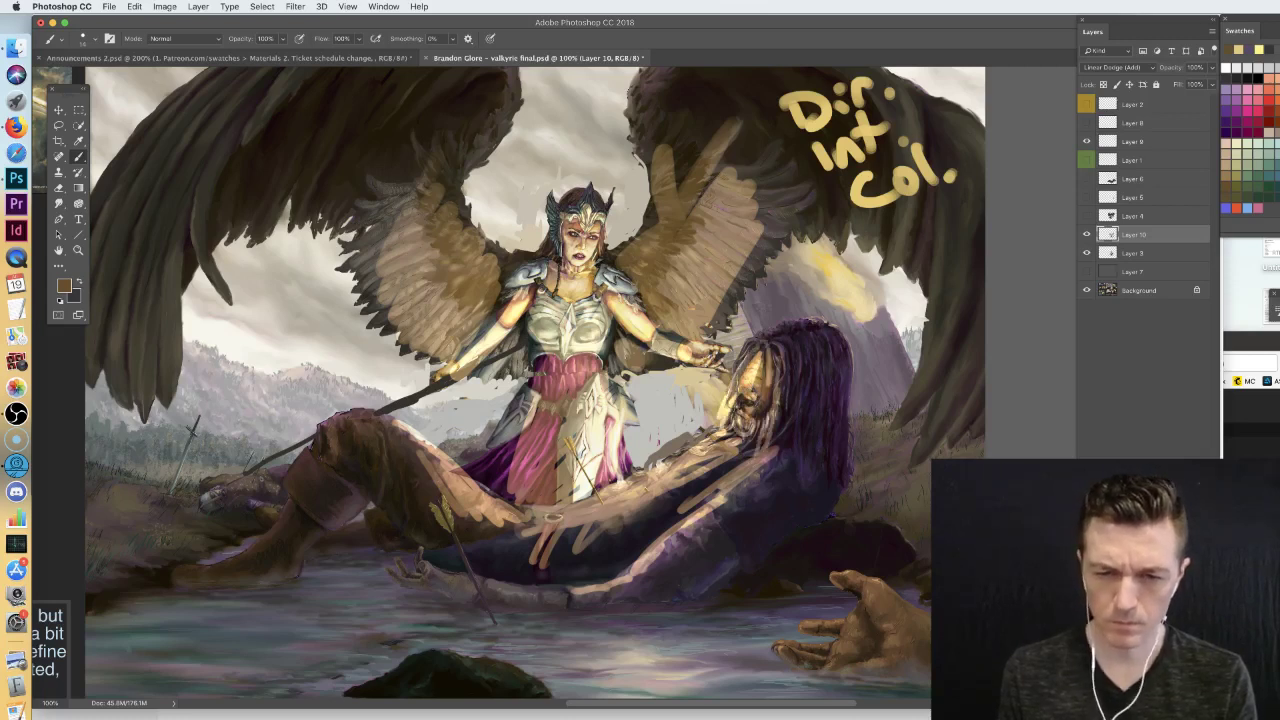
- Enlarge the brush and spread a reddish-brown glow over the upper and lower feathers of both inner wings
right_click(785, 370)
left_click(834, 361)
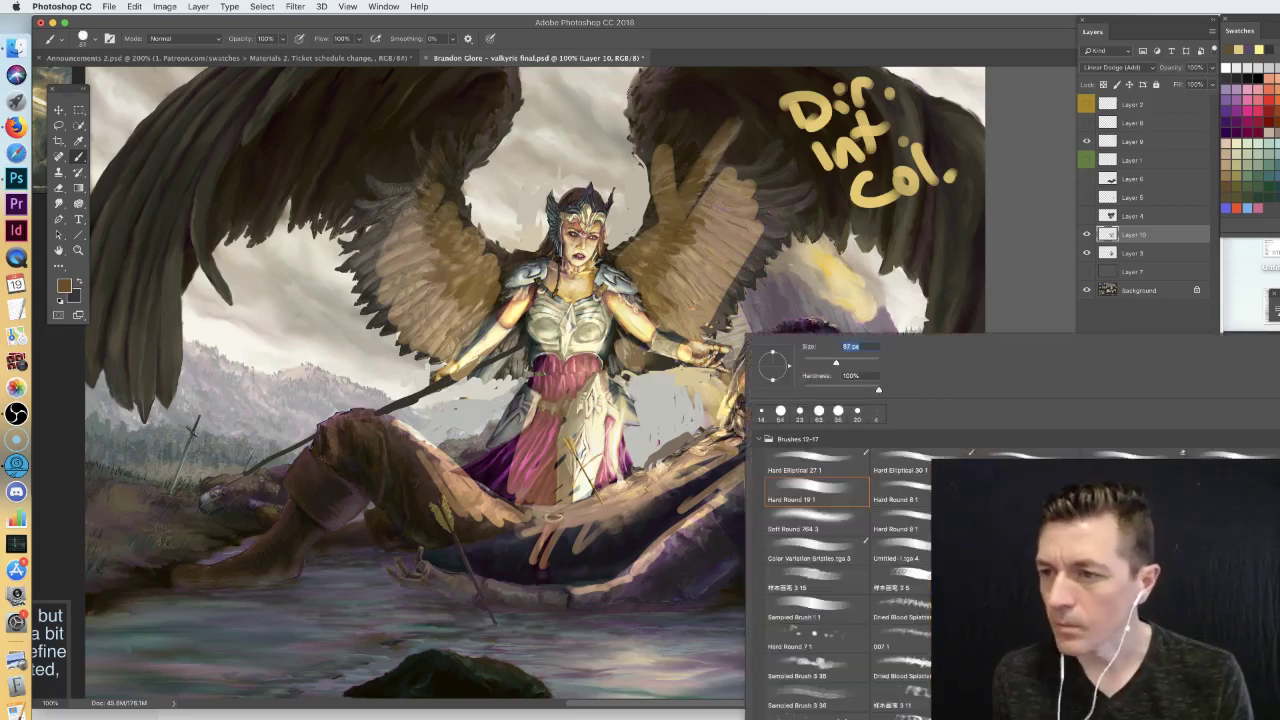
key("Return")
mouse_move(412, 136)
left_mouse_down()
mouse_move(445, 240)
mouse_move(370, 185)
mouse_move(358, 300)
left_mouse_up()
left_click_drag(700, 58, 688, 114)
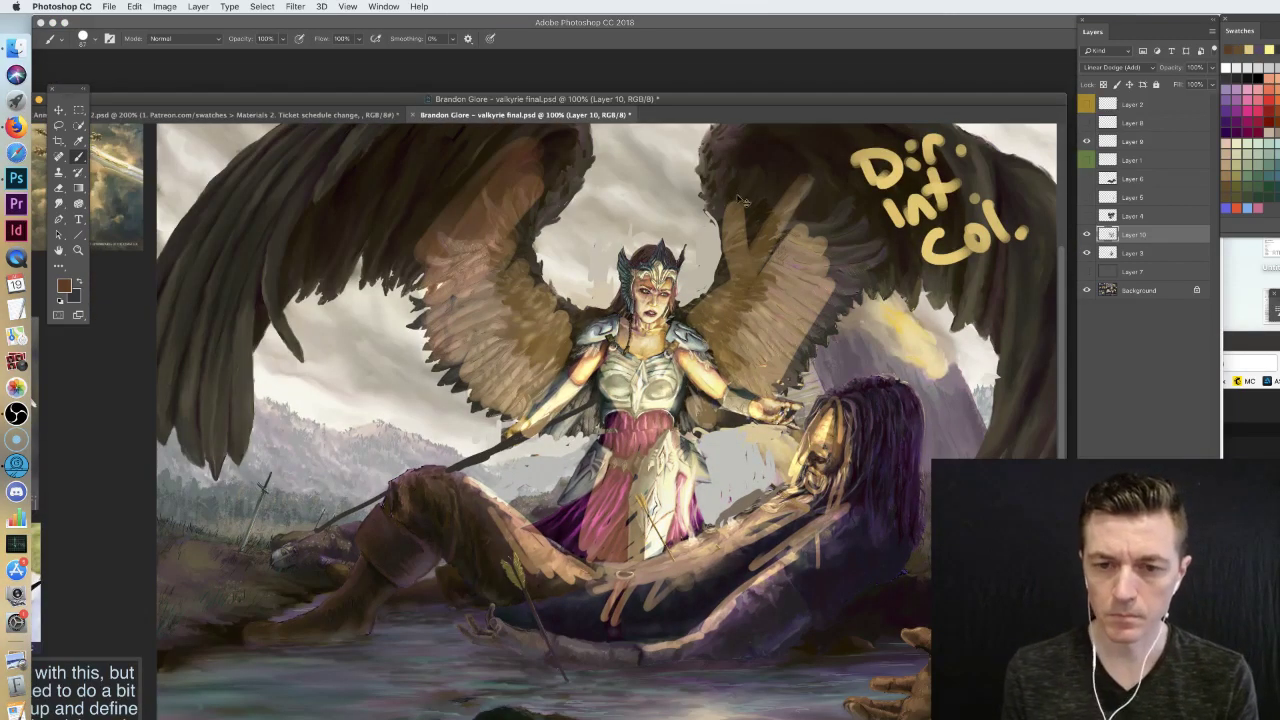
left_click_drag(612, 101, 606, 57)
mouse_move(757, 137)
left_mouse_down()
mouse_move(795, 85)
mouse_move(845, 200)
mouse_move(860, 270)
mouse_move(815, 335)
left_mouse_up()
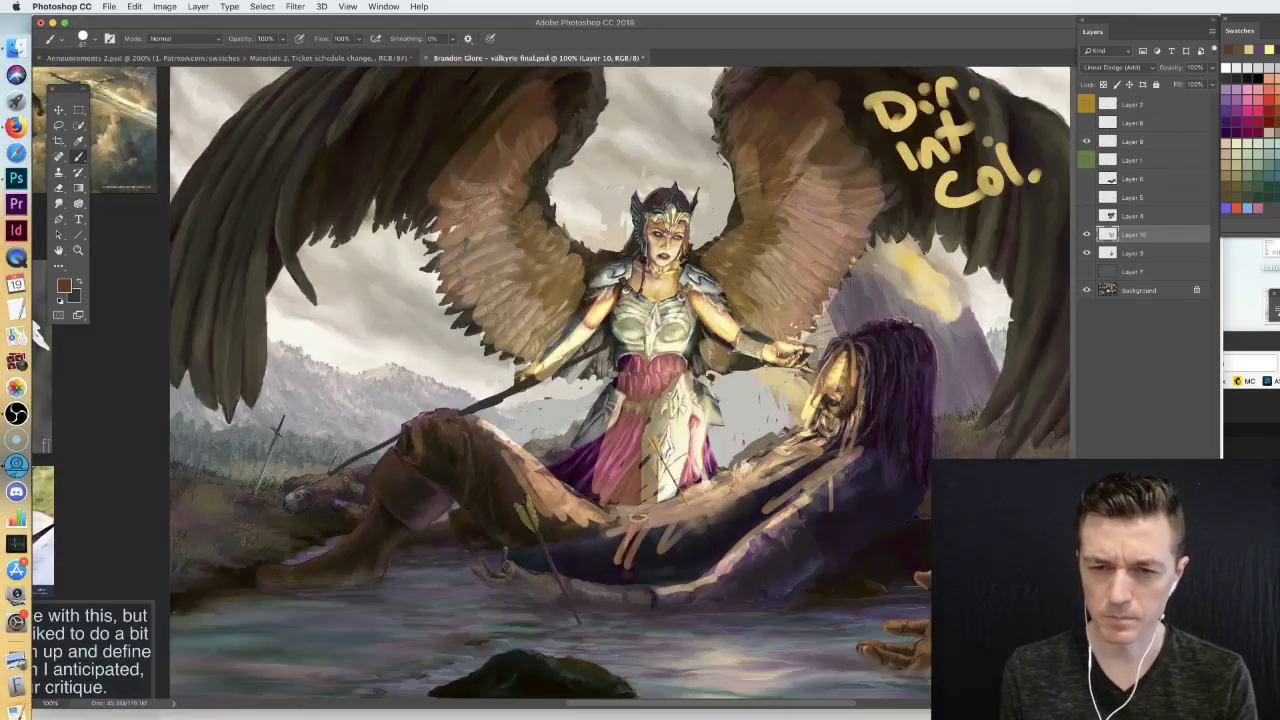
left_click_drag(585, 270, 593, 392)
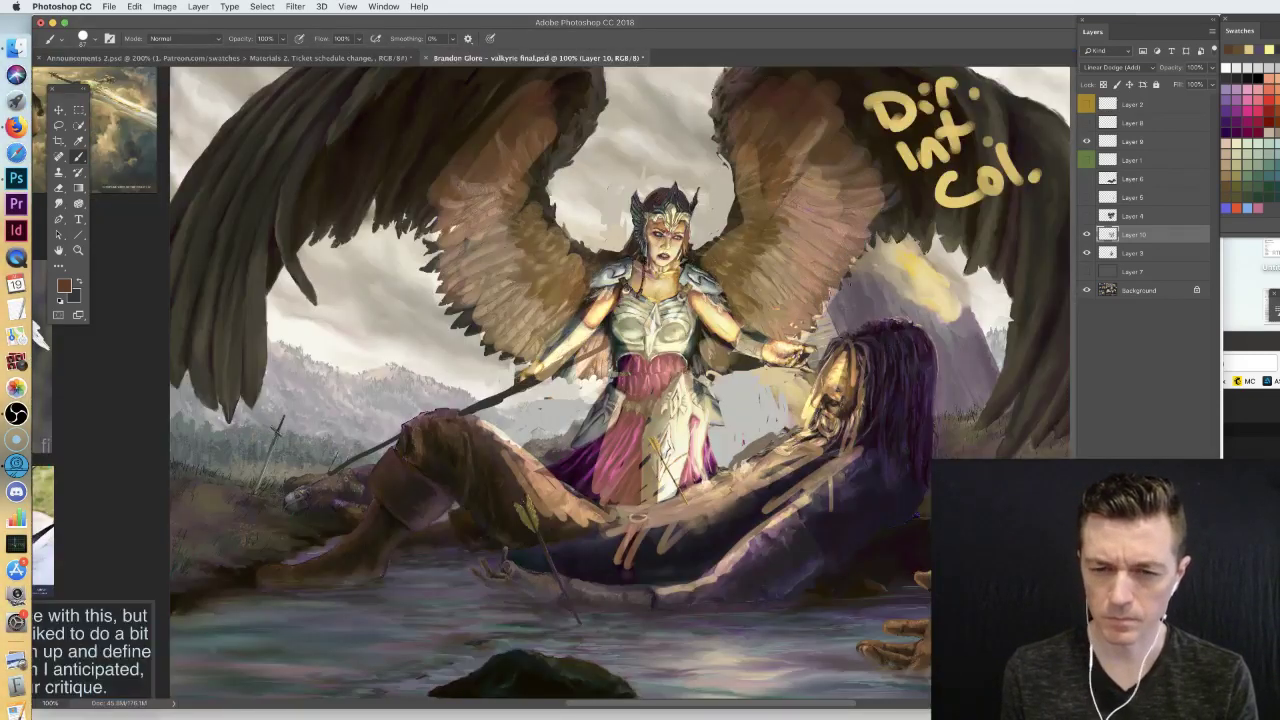
- Paint a reddish glow over the valkyrie's skirt and the warrior's knee and thigh
right_click(712, 346)
key("Return")
mouse_move(594, 488)
left_mouse_down()
mouse_move(612, 390)
mouse_move(578, 470)
mouse_move(588, 496)
left_mouse_up()
left_click(618, 384, "alt")
mouse_move(471, 459)
left_mouse_down()
mouse_move(540, 515)
mouse_move(605, 535)
mouse_move(430, 413)
left_mouse_up()
key("super+z")
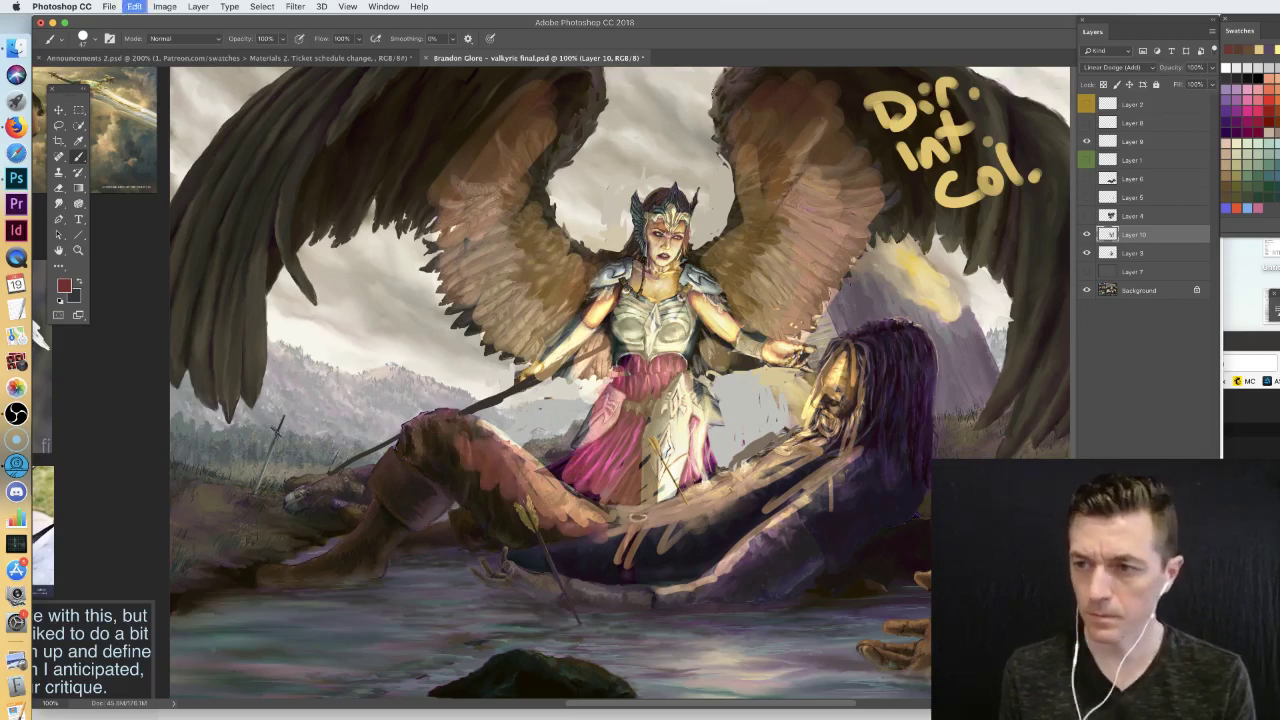
mouse_move(440, 418)
left_mouse_down()
mouse_move(476, 420)
mouse_move(520, 495)
left_mouse_up()
- Choose a light brown and paint a bright reflection on the water below the warrior
mouse_move(660, 630)
left_mouse_down()
mouse_move(699, 623)
mouse_move(639, 638)
mouse_move(727, 675)
mouse_move(742, 645)
mouse_move(614, 647)
mouse_move(627, 643)
mouse_move(650, 600)
left_mouse_up()
left_click(1230, 175)
mouse_move(678, 662)
left_mouse_down()
mouse_move(652, 642)
mouse_move(655, 622)
left_mouse_up()
left_click_drag(642, 576, 688, 574)
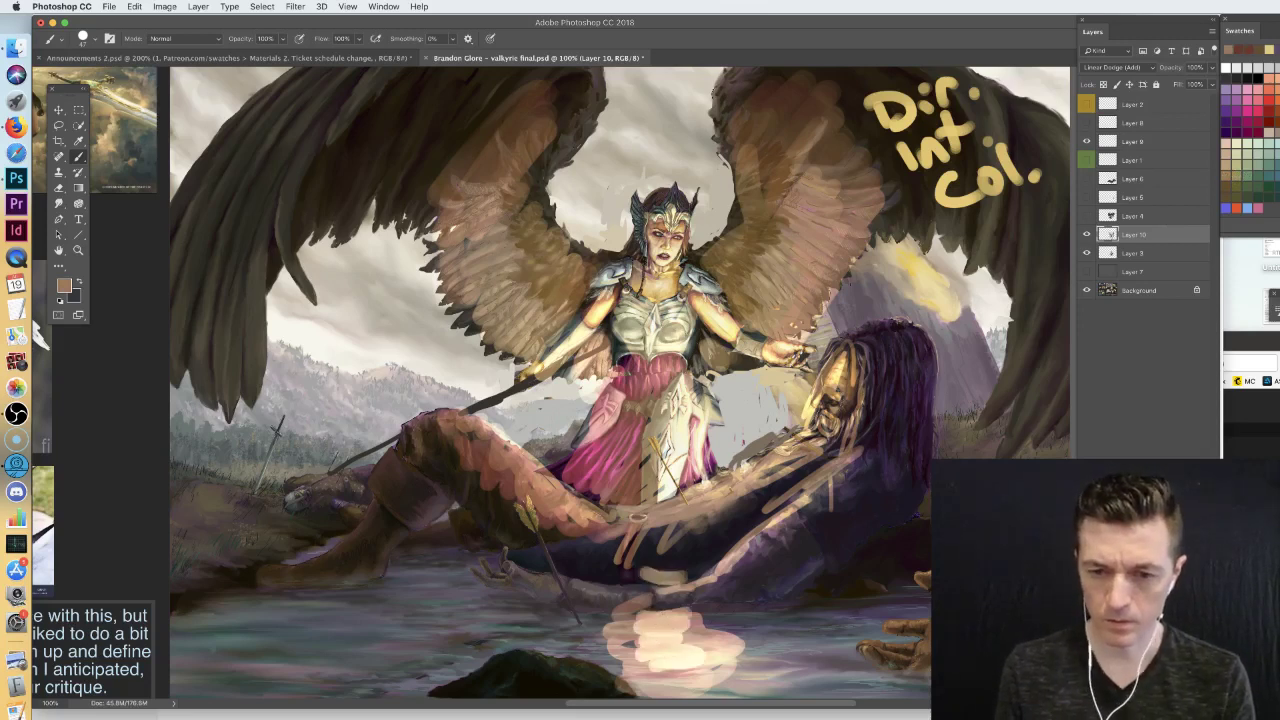
mouse_move(690, 620)
left_mouse_down()
mouse_move(740, 640)
mouse_move(700, 612)
mouse_move(770, 665)
mouse_move(600, 695)
left_mouse_up()
mouse_move(790, 685)
left_mouse_down()
mouse_move(530, 695)
mouse_move(790, 640)
mouse_move(600, 612)
mouse_move(775, 612)
left_mouse_up()
- Add a reduced-opacity layer above Layer 10 and paint purple over both dark outer wings with an enlarged brush
key("super+minus")
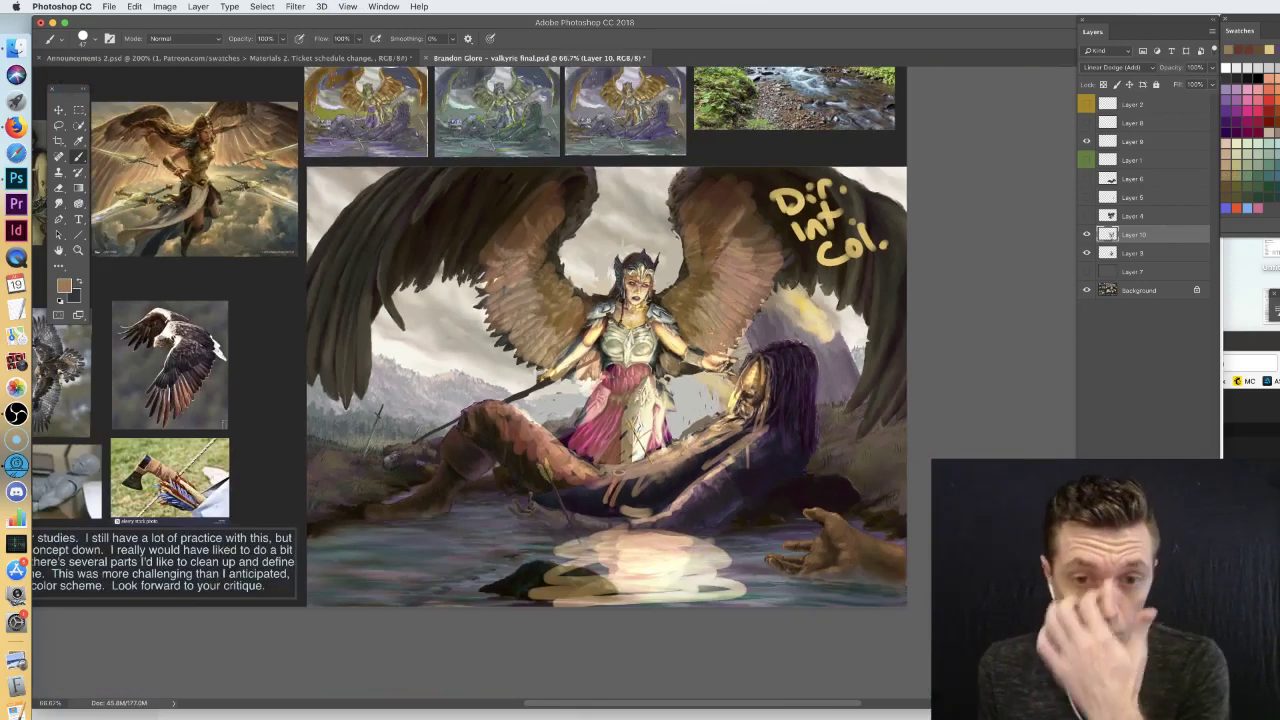
key("super+alt+shift+n")
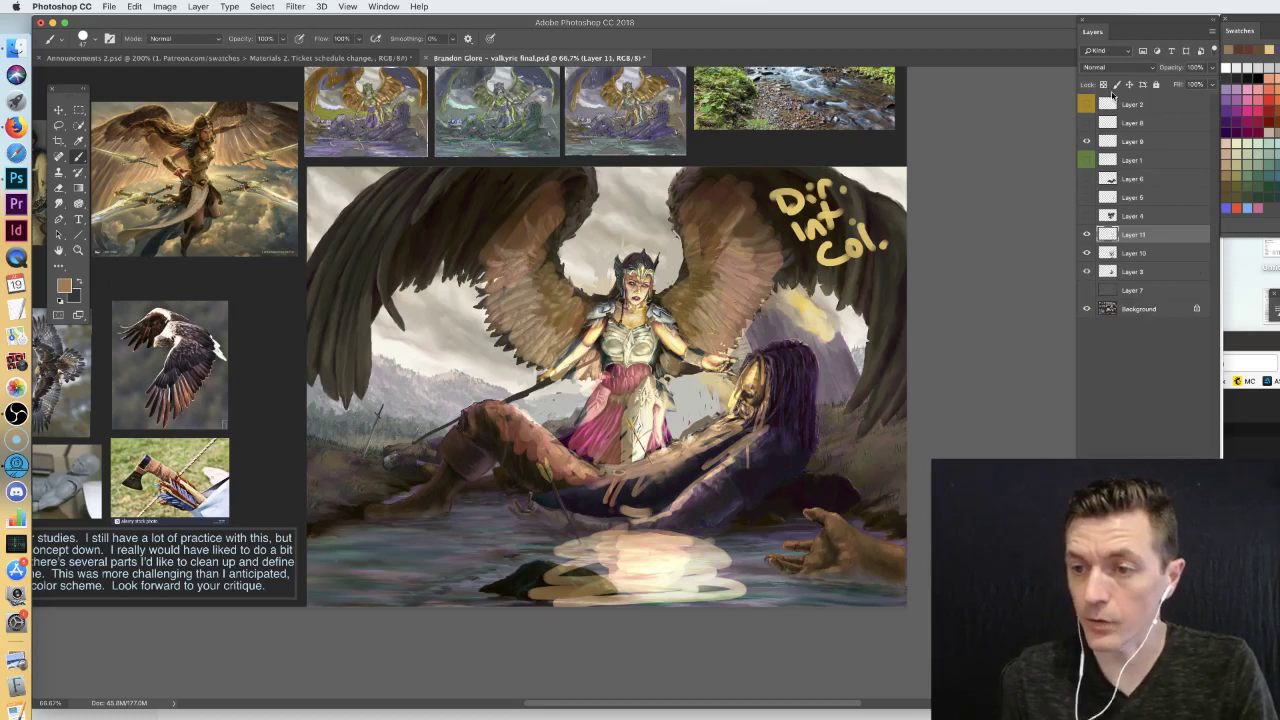
right_click(674, 325)
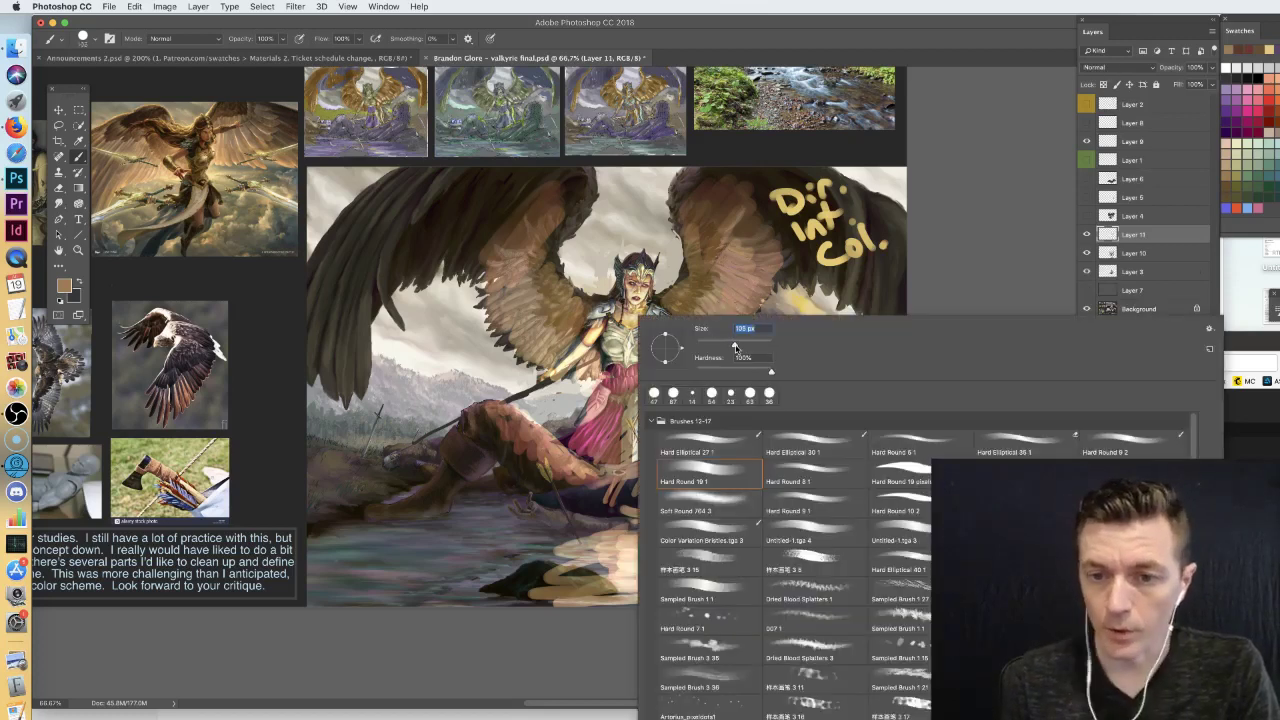
key("Return")
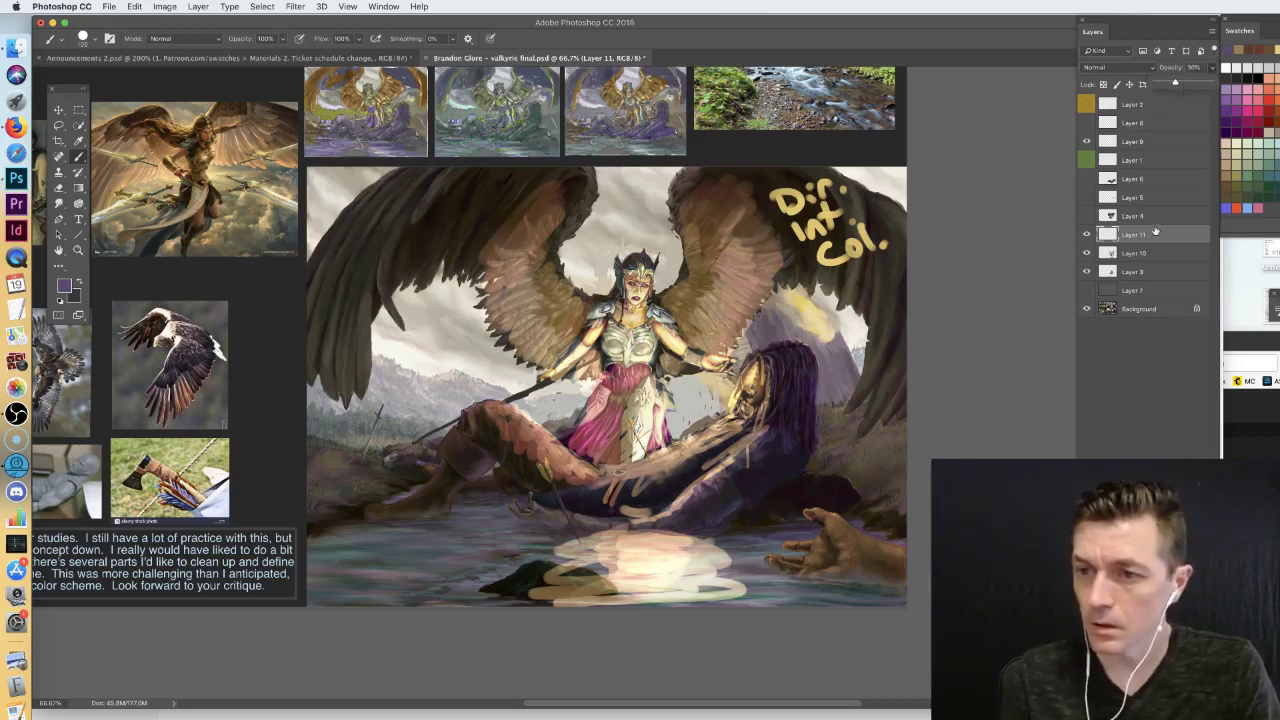
left_click(1155, 231)
mouse_move(454, 238)
left_mouse_down()
mouse_move(400, 200)
mouse_move(341, 236)
mouse_move(389, 259)
mouse_move(348, 407)
mouse_move(500, 214)
mouse_move(481, 168)
left_mouse_up()
mouse_move(775, 190)
left_mouse_down()
mouse_move(850, 230)
mouse_move(890, 290)
mouse_move(900, 380)
mouse_move(888, 405)
left_mouse_up()
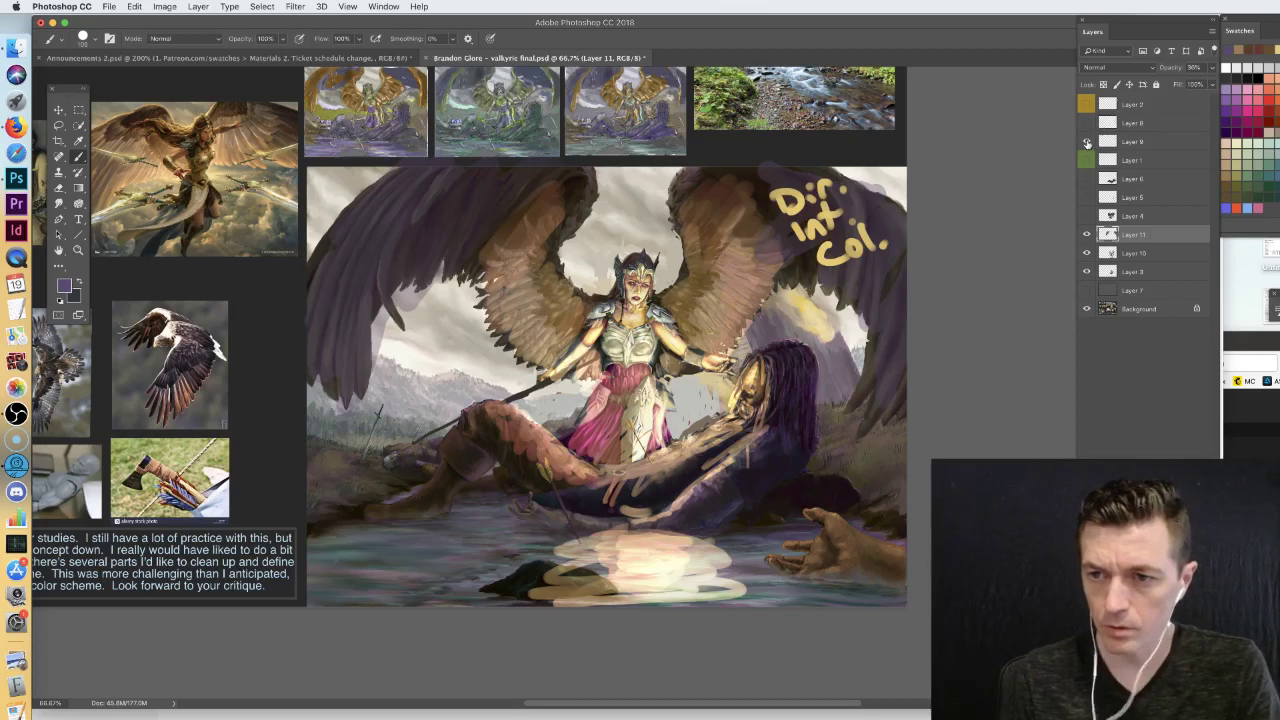
- Hide the written lighting note and wash purple over the ground, water, sky and mountains around the figures
left_click(1088, 142)
mouse_move(390, 480)
left_mouse_down()
mouse_move(490, 470)
mouse_move(575, 500)
mouse_move(785, 530)
mouse_move(880, 485)
mouse_move(865, 565)
left_mouse_up()
mouse_move(435, 295)
left_mouse_down()
mouse_move(375, 410)
mouse_move(440, 425)
mouse_move(510, 385)
mouse_move(560, 440)
left_mouse_up()
mouse_move(365, 185)
left_mouse_down()
mouse_move(325, 185)
mouse_move(318, 232)
left_mouse_up()
mouse_move(700, 410)
left_mouse_down()
mouse_move(692, 395)
mouse_move(715, 420)
left_mouse_up()
mouse_move(590, 215)
left_mouse_down()
mouse_move(588, 275)
mouse_move(560, 260)
mouse_move(630, 200)
mouse_move(665, 268)
mouse_move(655, 192)
mouse_move(598, 165)
left_mouse_up()
mouse_move(780, 296)
left_mouse_down()
mouse_move(856, 362)
mouse_move(866, 400)
left_mouse_up()
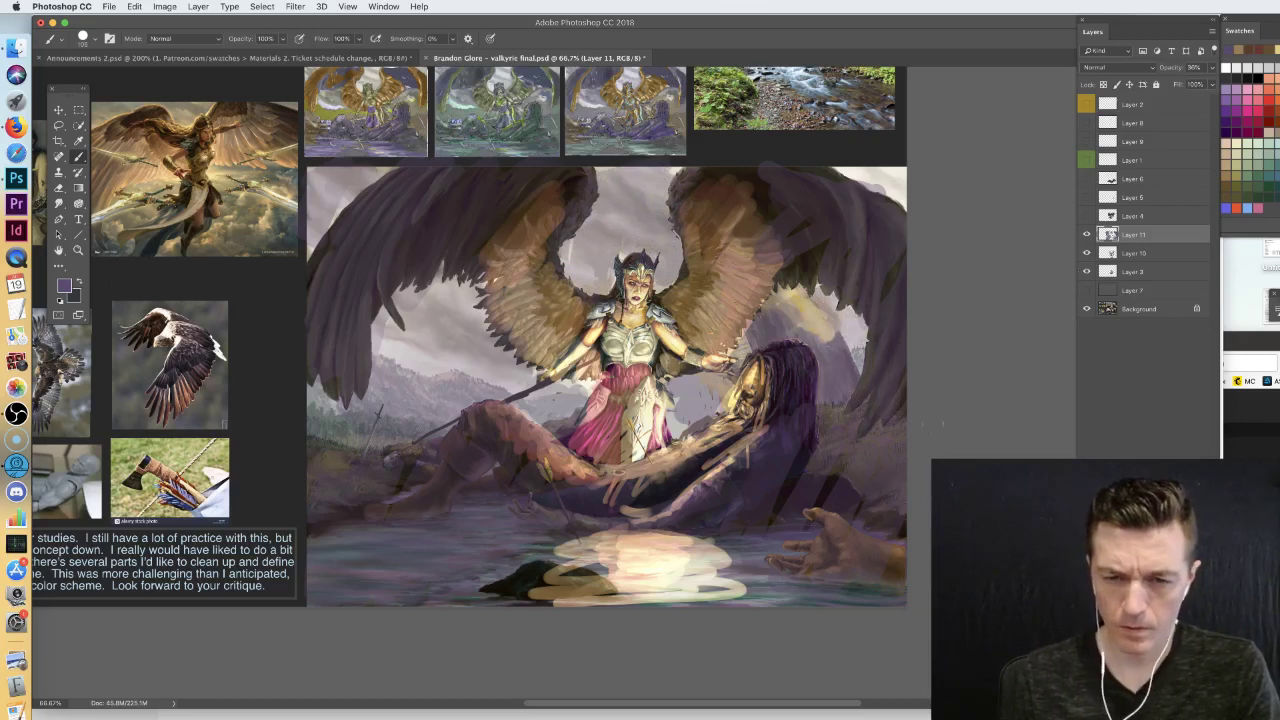
- Apply Hue/Saturation to Layer 10 with lightness -15 and a slightly negative hue, and return to the Brush tool
left_click(1134, 253)
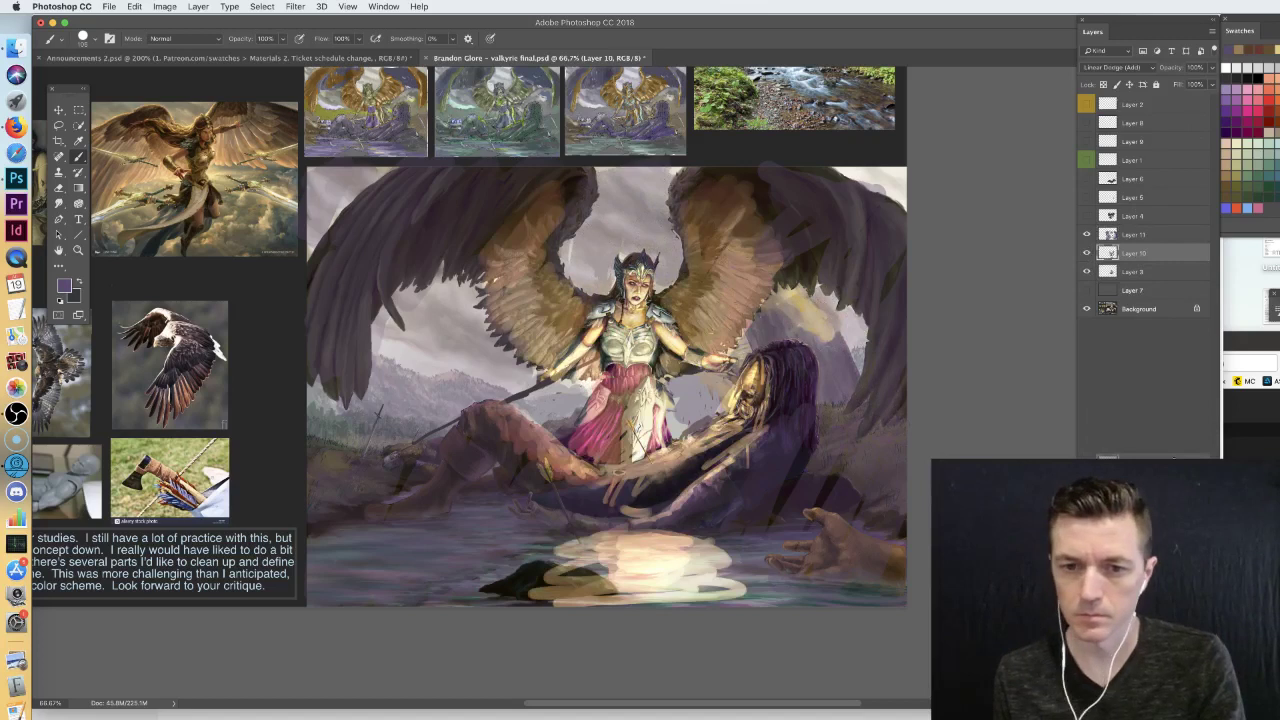
key("v")
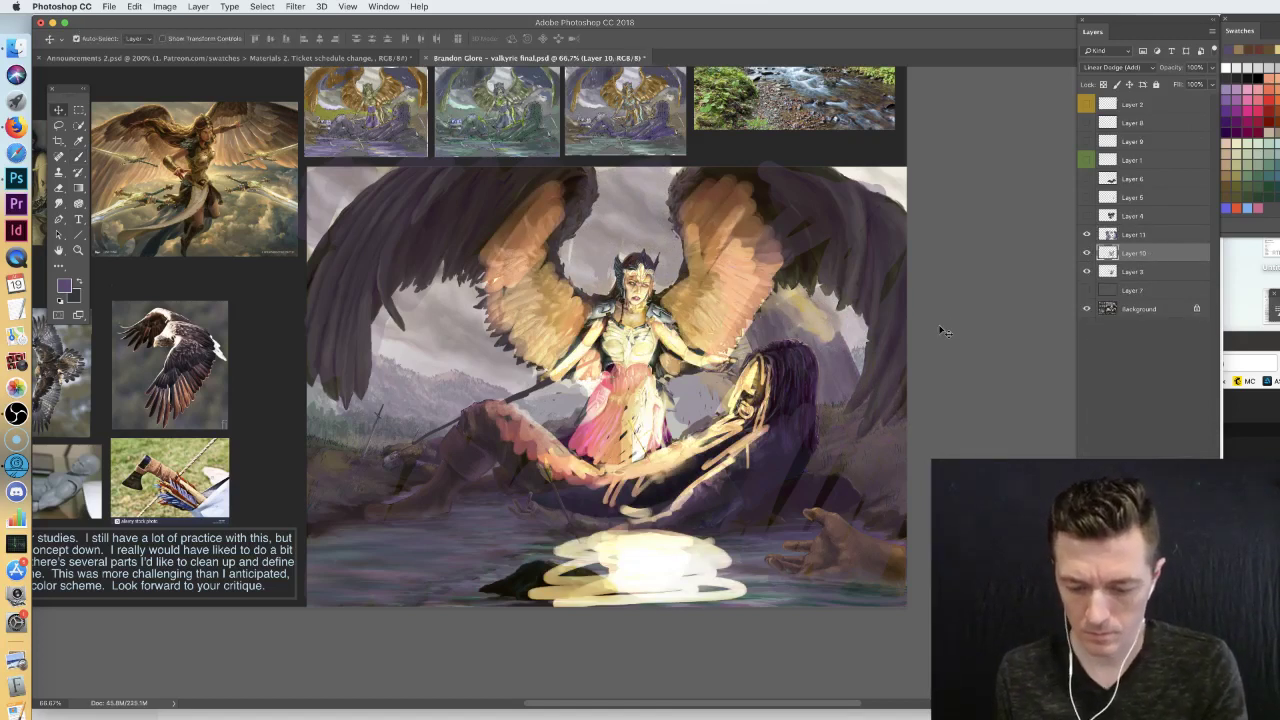
key("super+u")
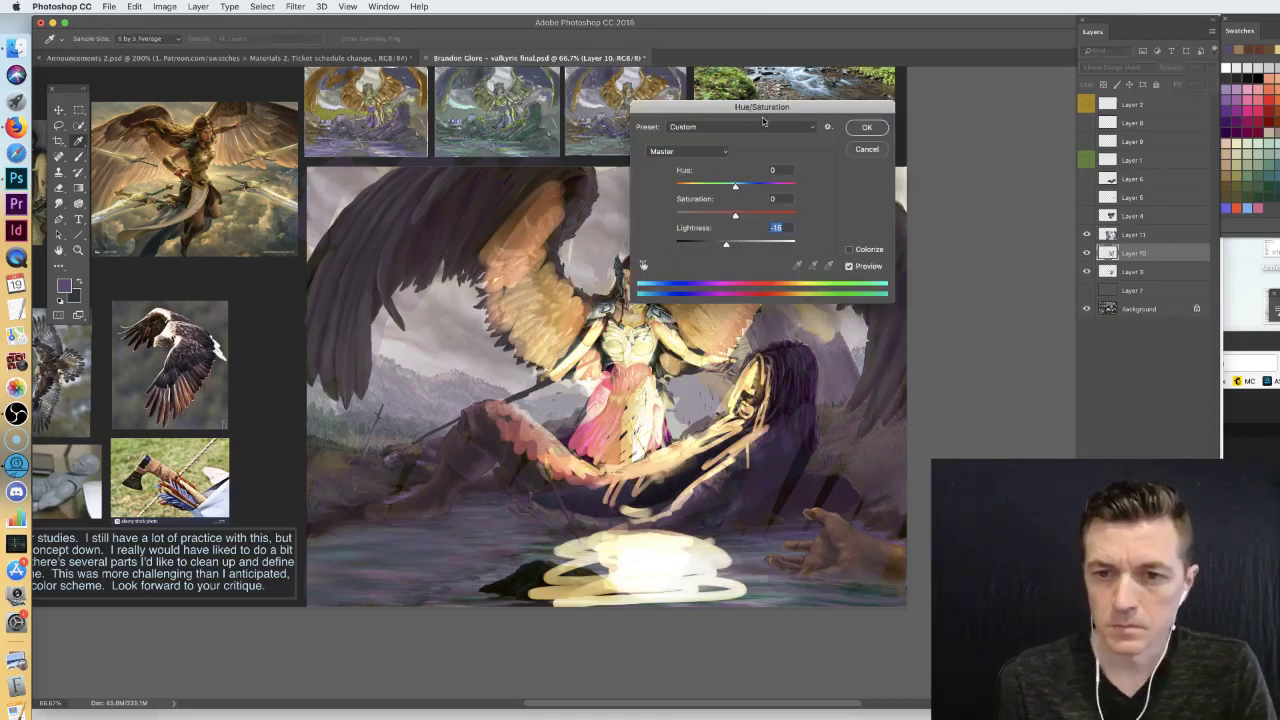
left_click_drag(763, 121, 862, 131)
left_click_drag(840, 199, 828, 203)
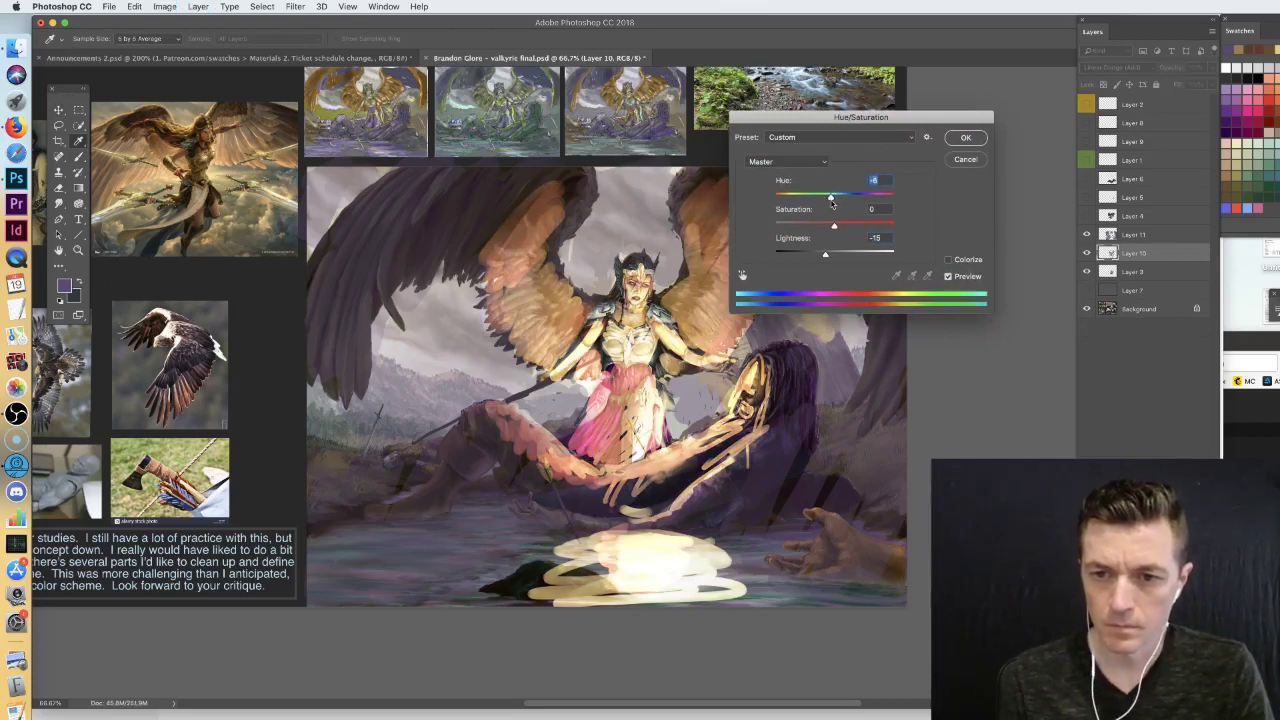
left_click(951, 141)
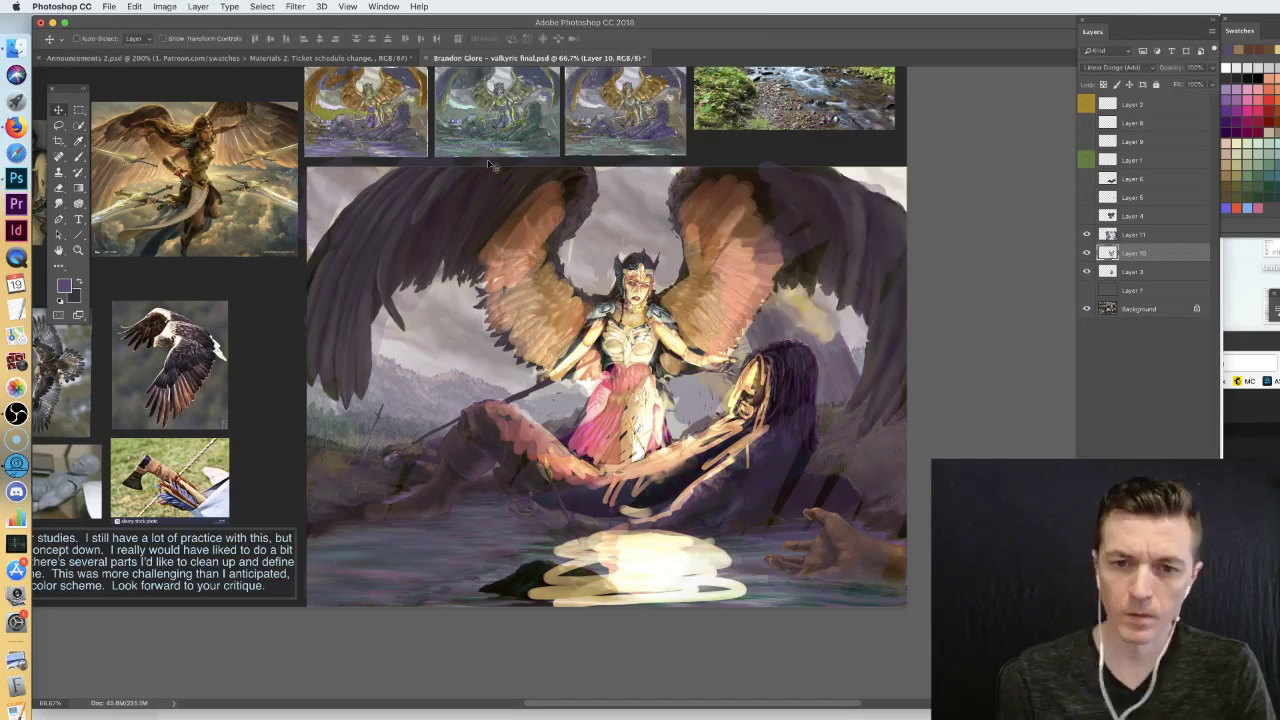
key("b")
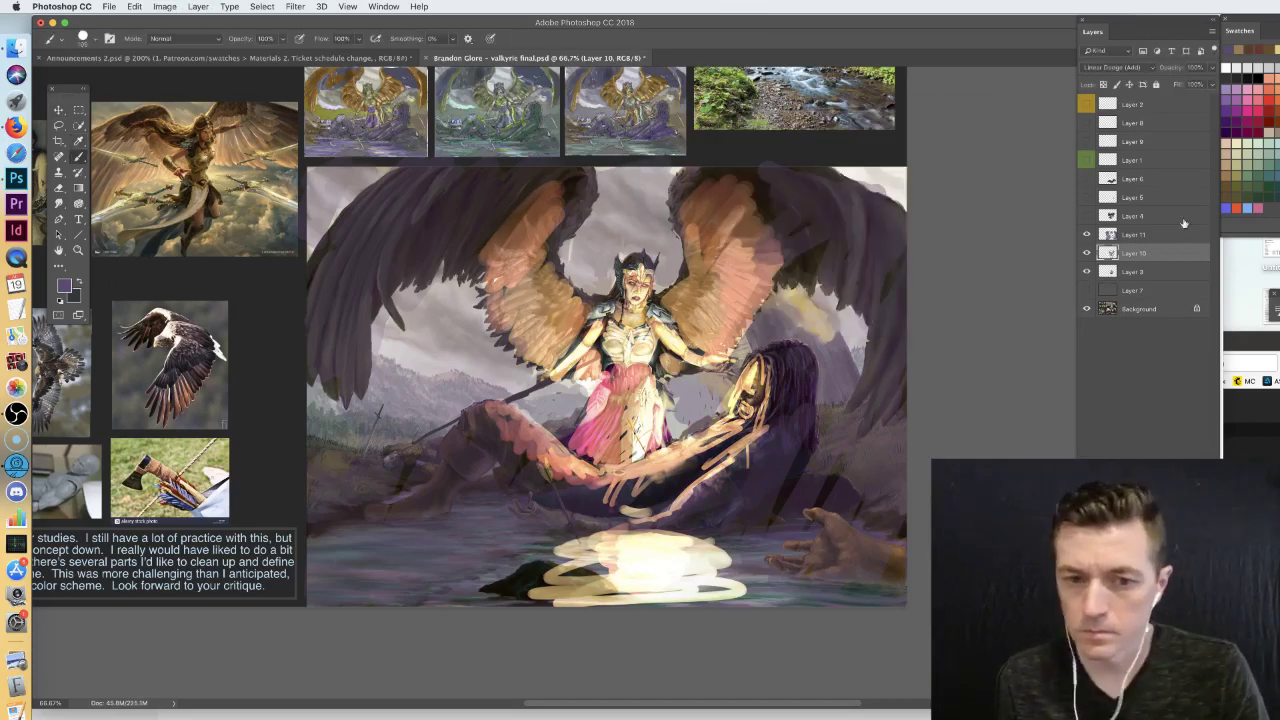
- Select Layer 11 and brush more purple over the mountains, sky and water around the figures
left_click(1159, 236)
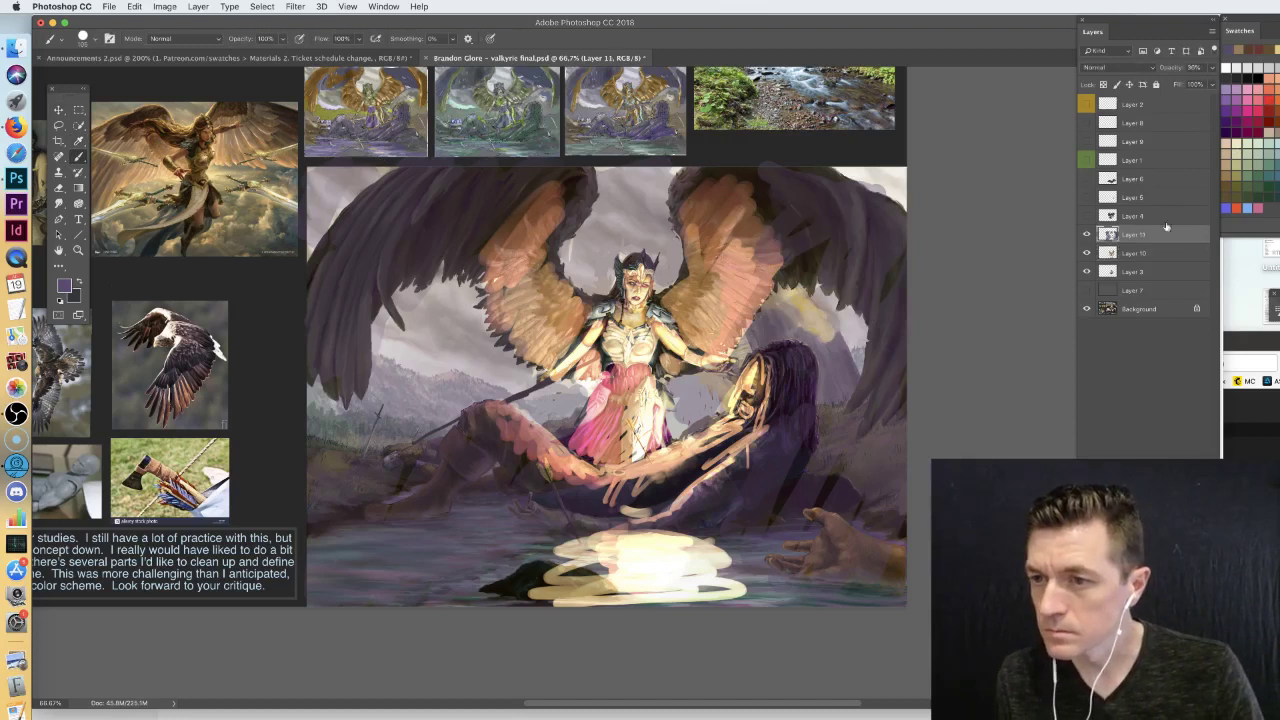
mouse_move(436, 366)
left_mouse_down()
mouse_move(405, 355)
mouse_move(448, 357)
mouse_move(415, 330)
mouse_move(480, 346)
mouse_move(467, 359)
mouse_move(519, 375)
mouse_move(420, 361)
mouse_move(481, 368)
mouse_move(423, 408)
left_mouse_up()
mouse_move(495, 388)
left_mouse_down()
mouse_move(548, 400)
mouse_move(519, 400)
left_mouse_up()
left_click_drag(376, 372, 362, 362)
mouse_move(712, 398)
left_mouse_down()
mouse_move(695, 383)
mouse_move(873, 341)
mouse_move(805, 259)
mouse_move(605, 220)
mouse_move(578, 265)
mouse_move(655, 240)
mouse_move(630, 245)
mouse_move(635, 172)
left_mouse_up()
mouse_move(741, 555)
left_mouse_down()
mouse_move(765, 590)
mouse_move(800, 586)
left_mouse_up()
mouse_move(550, 545)
left_mouse_down()
mouse_move(430, 582)
mouse_move(390, 576)
mouse_move(480, 535)
mouse_move(310, 570)
mouse_move(500, 600)
mouse_move(545, 540)
mouse_move(538, 600)
mouse_move(558, 527)
mouse_move(538, 528)
left_mouse_up()
- Add a new layer above Layer 11 and paint pale blue across the water and a dark wing colour over the surrounding ground
key("super+alt+shift+n")
mouse_move(560, 545)
left_mouse_down()
mouse_move(520, 580)
mouse_move(430, 585)
mouse_move(380, 560)
mouse_move(420, 575)
left_mouse_up()
mouse_move(760, 600)
left_mouse_down()
mouse_move(845, 575)
mouse_move(885, 595)
left_mouse_up()
left_click(419, 254, "alt")
mouse_move(495, 518)
left_mouse_down()
mouse_move(531, 536)
mouse_move(506, 532)
mouse_move(385, 550)
left_mouse_up()
key("super+z")
mouse_move(359, 468)
left_mouse_down()
mouse_move(325, 452)
mouse_move(425, 437)
mouse_move(365, 443)
left_mouse_up()
left_click_drag(400, 502, 410, 494)
mouse_move(863, 443)
left_mouse_down()
mouse_move(885, 430)
mouse_move(895, 500)
mouse_move(870, 530)
left_mouse_up()
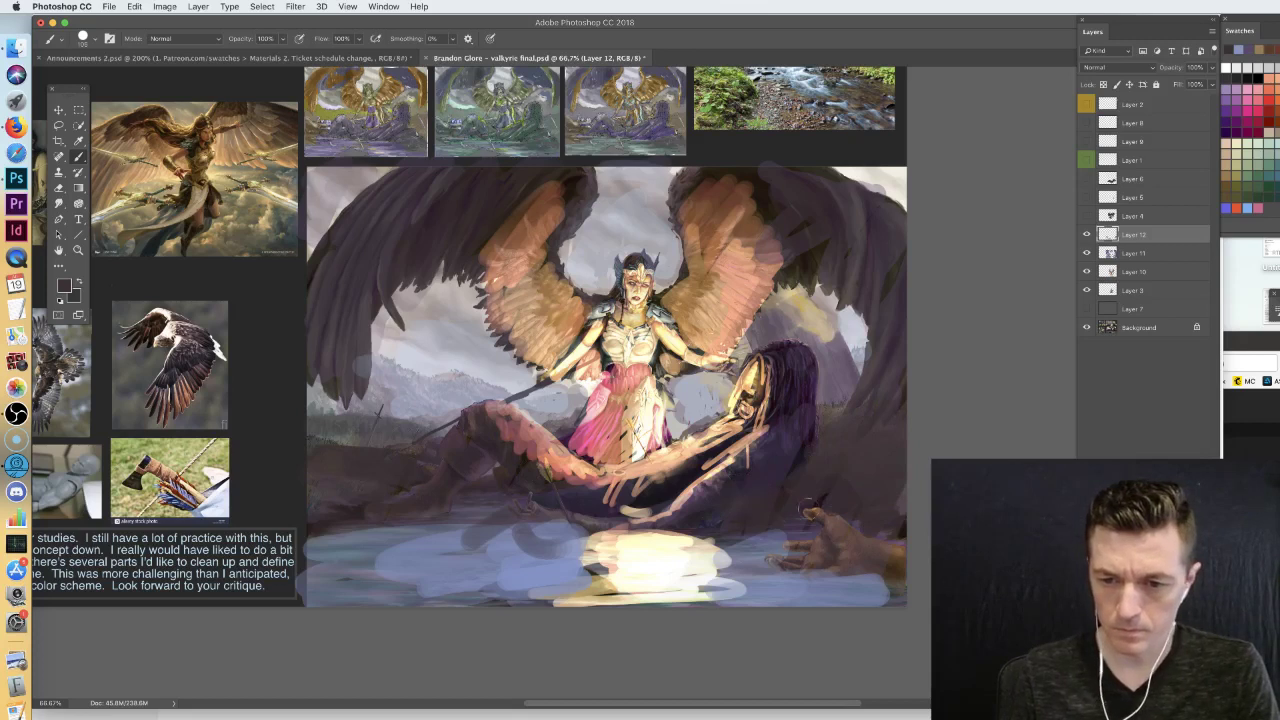
- Enlarge the brush, sample a dark tone below the valkyrie and paint over the hand reaching from the water
key("bracketright")
key("bracketright")
key("bracketright")
key("bracketright")
left_click(676, 484, "alt")
mouse_move(815, 512)
left_mouse_down()
mouse_move(830, 556)
mouse_move(868, 558)
mouse_move(878, 545)
mouse_move(885, 565)
mouse_move(845, 575)
left_mouse_up()
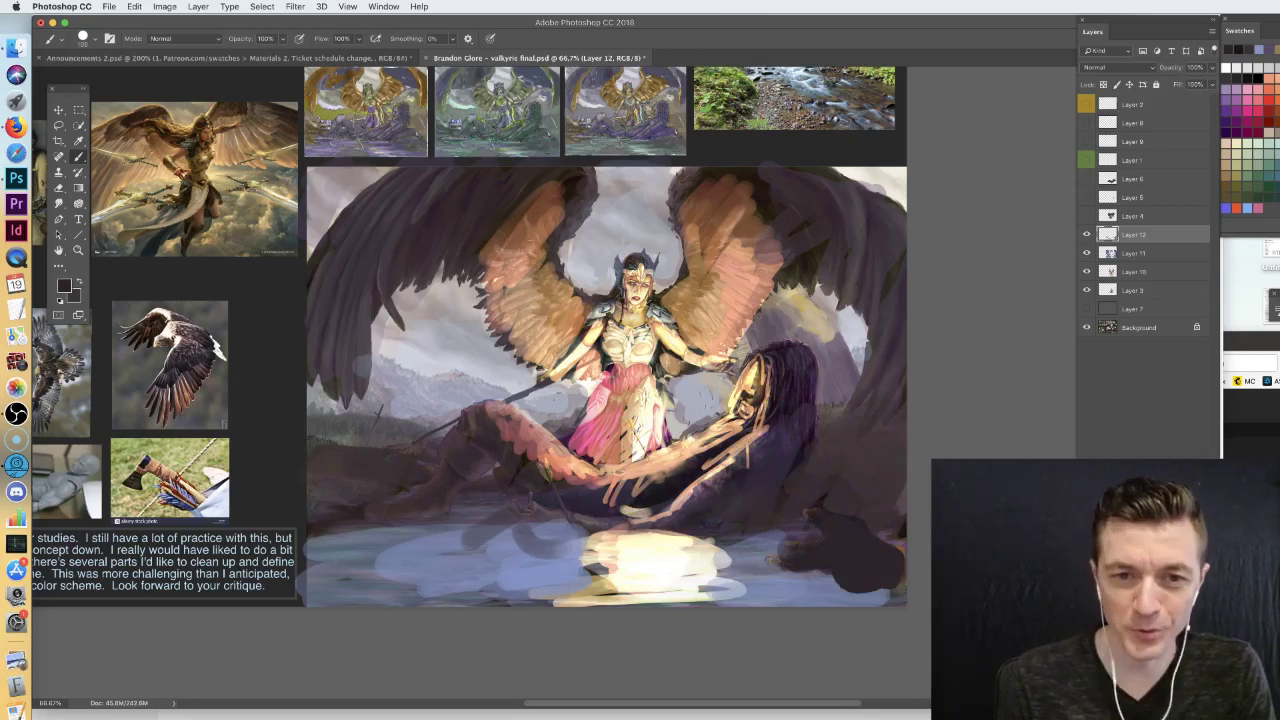
- Sample a reddish brown from the lit inner wing and paint feather strokes across both wings out to the dark tips
right_click(575, 243)
left_click_drag(668, 271, 660, 271)
left_click(514, 237, "alt")
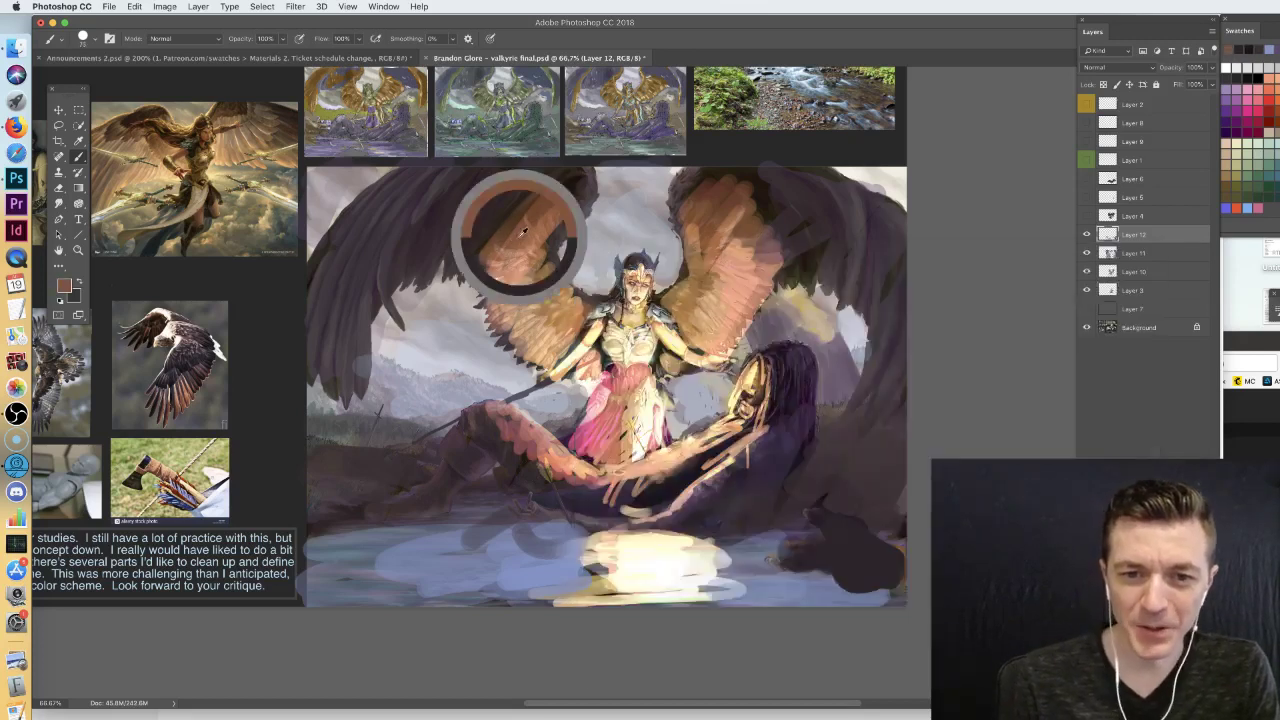
mouse_move(473, 243)
left_mouse_down()
mouse_move(452, 279)
mouse_move(432, 218)
left_mouse_up()
mouse_move(485, 181)
left_mouse_down()
mouse_move(490, 262)
mouse_move(565, 182)
mouse_move(570, 225)
mouse_move(552, 266)
left_mouse_up()
mouse_move(708, 190)
left_mouse_down()
mouse_move(739, 171)
mouse_move(773, 196)
mouse_move(791, 243)
mouse_move(821, 242)
mouse_move(852, 310)
left_mouse_up()
left_click_drag(872, 240, 862, 432)
mouse_move(430, 214)
left_mouse_down()
mouse_move(420, 298)
mouse_move(338, 378)
left_mouse_up()
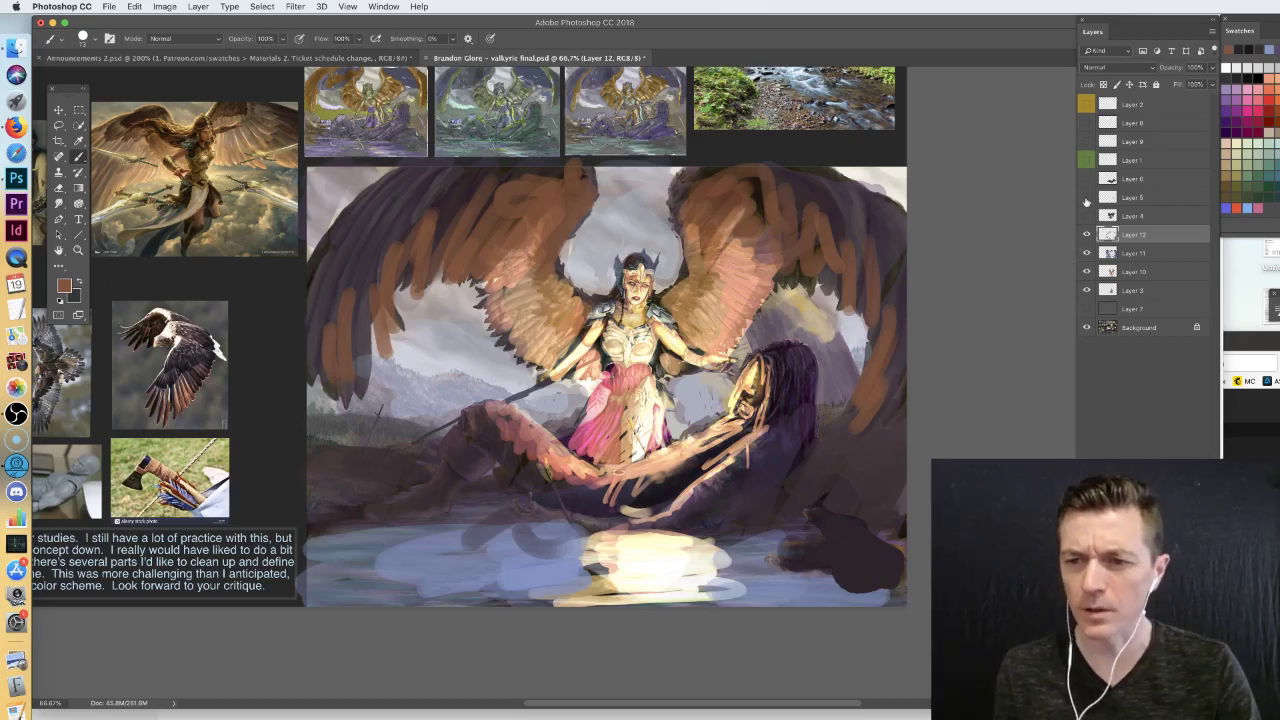
- Compare the painting with and without Layer 12 and the Layer 10 glow
mouse_move(1087, 234)
left_mouse_down()
mouse_move(1090, 287)
mouse_move(1087, 234)
left_mouse_up()
left_click(1133, 254)
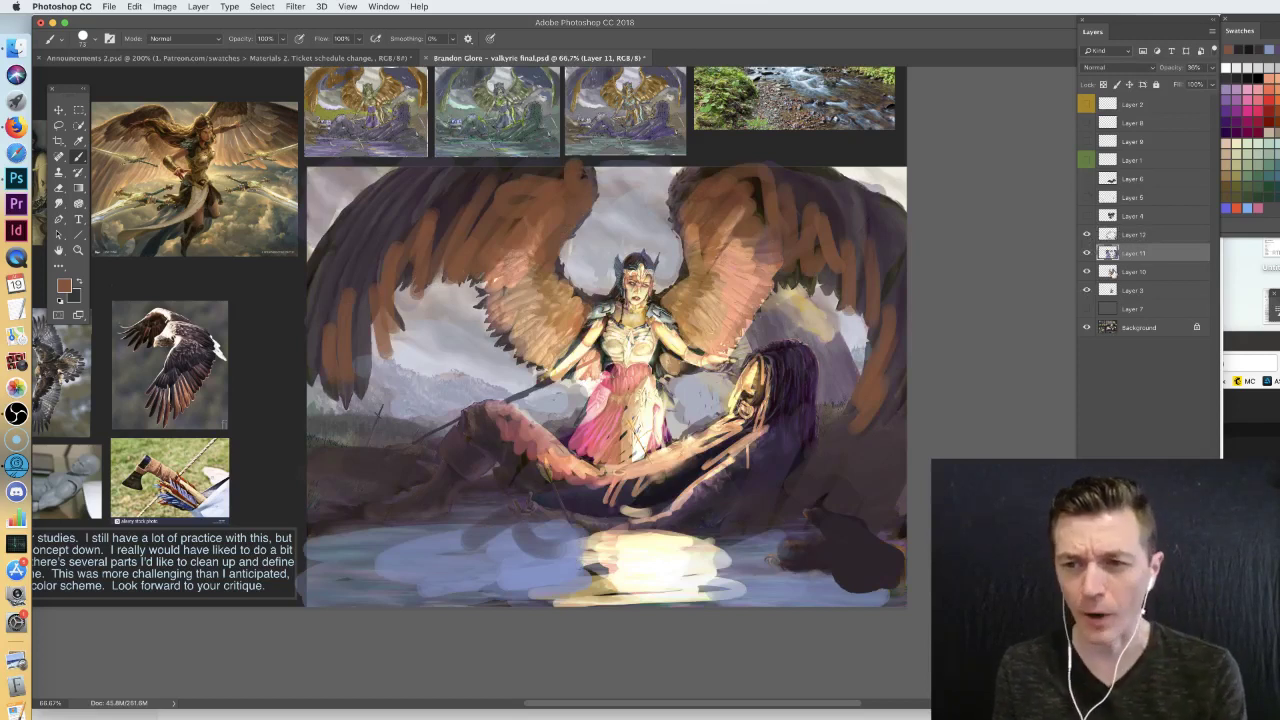
left_click(1127, 274)
left_click(1088, 272)
left_click(1088, 272)
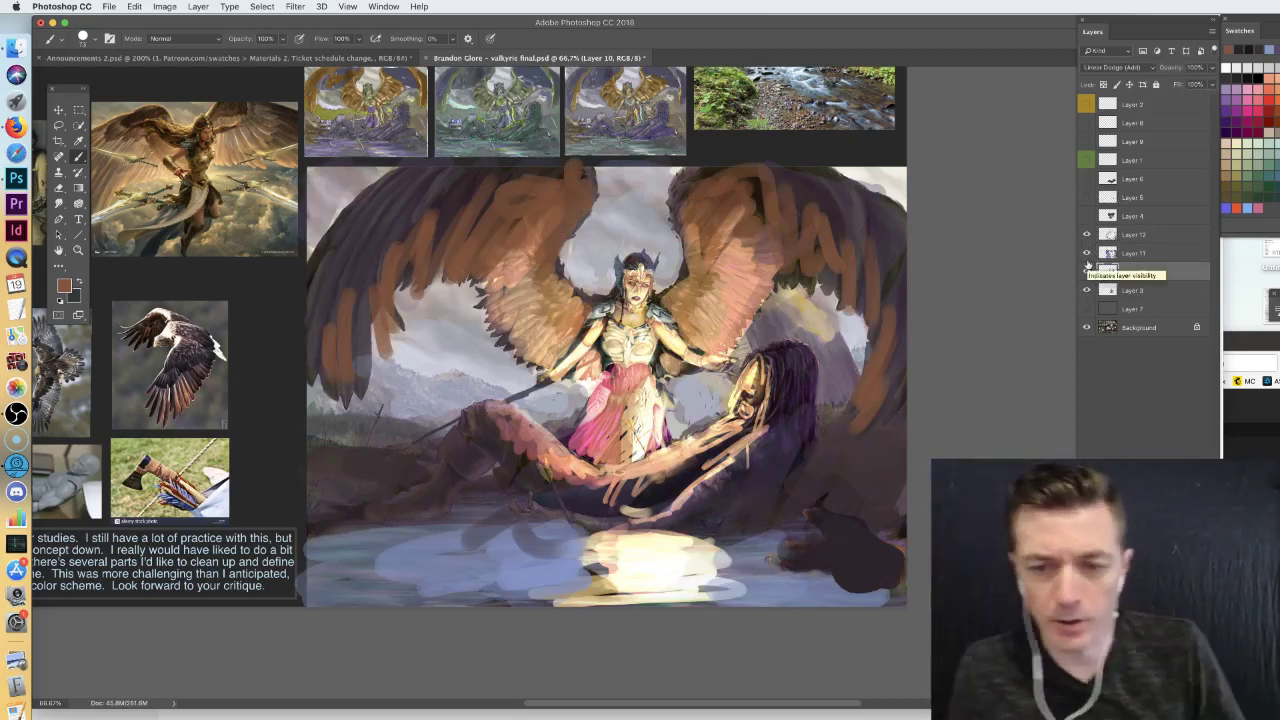
key("v")
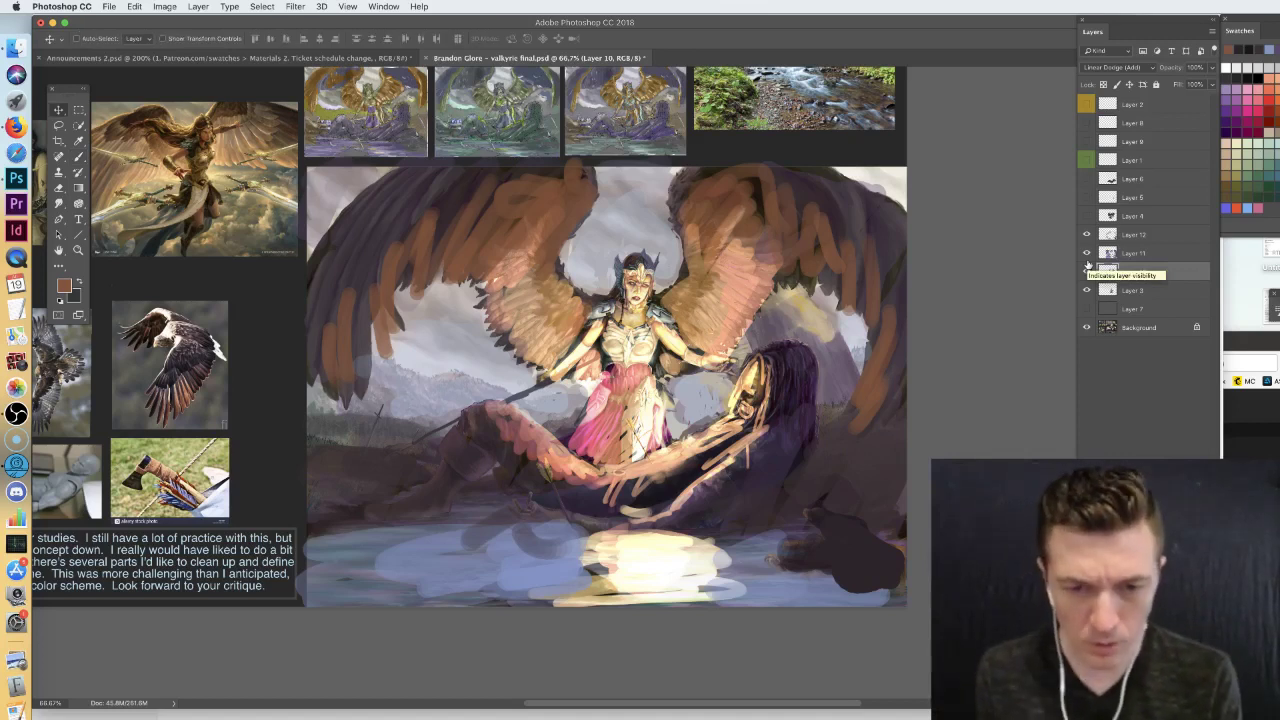
left_click(1087, 271)
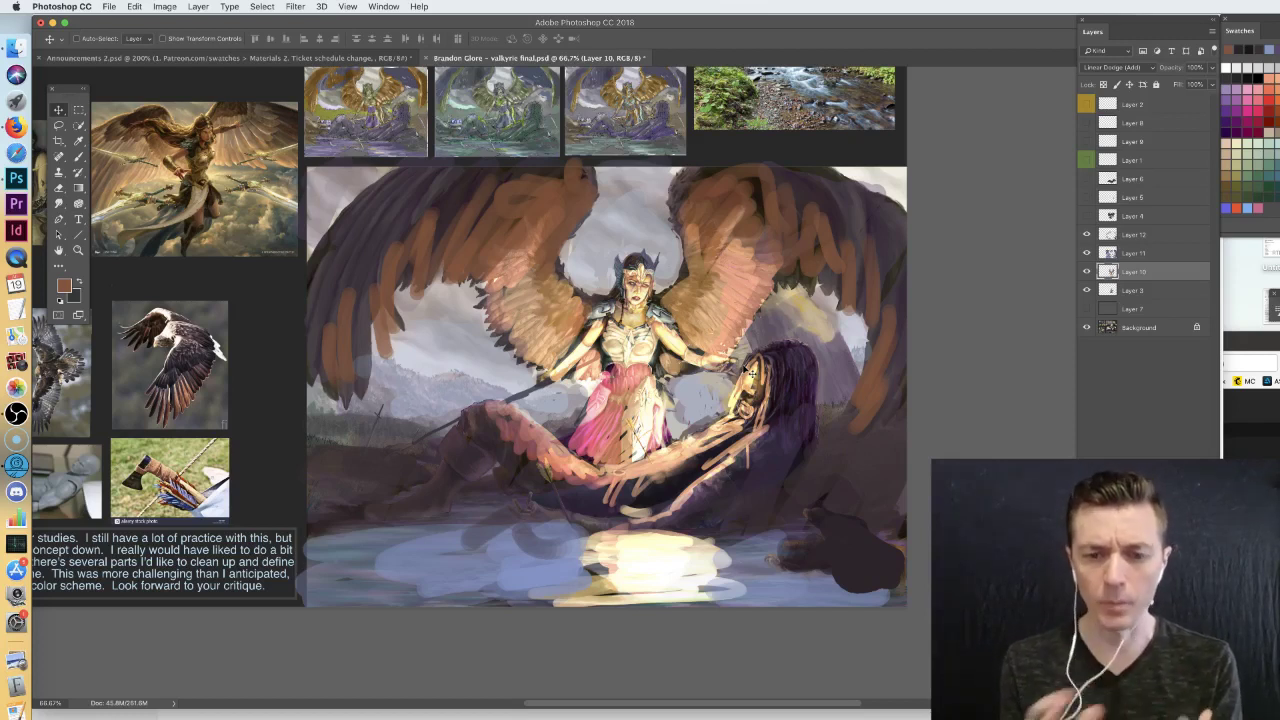
- Close the current painting file, switch to Finder and open the valkyrie-concept-template-final.psd submission in Photoshop
key("super+w")
left_click(745, 278)
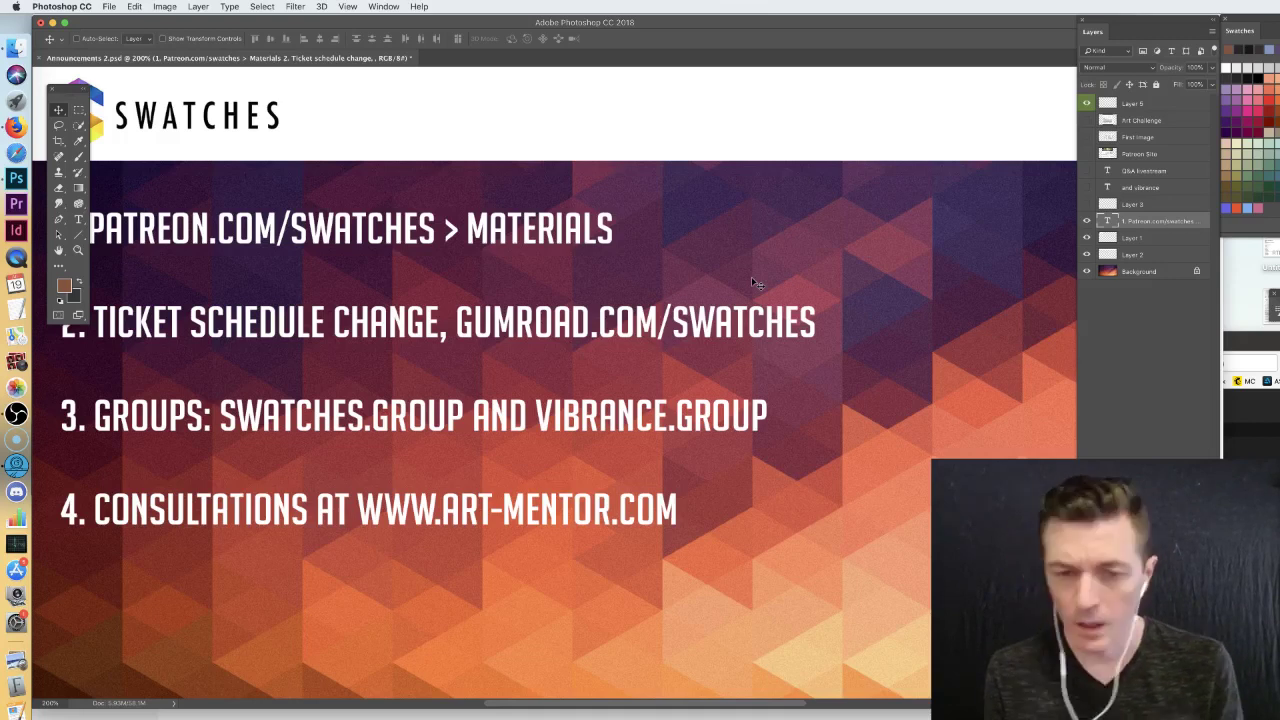
left_click(16, 48)
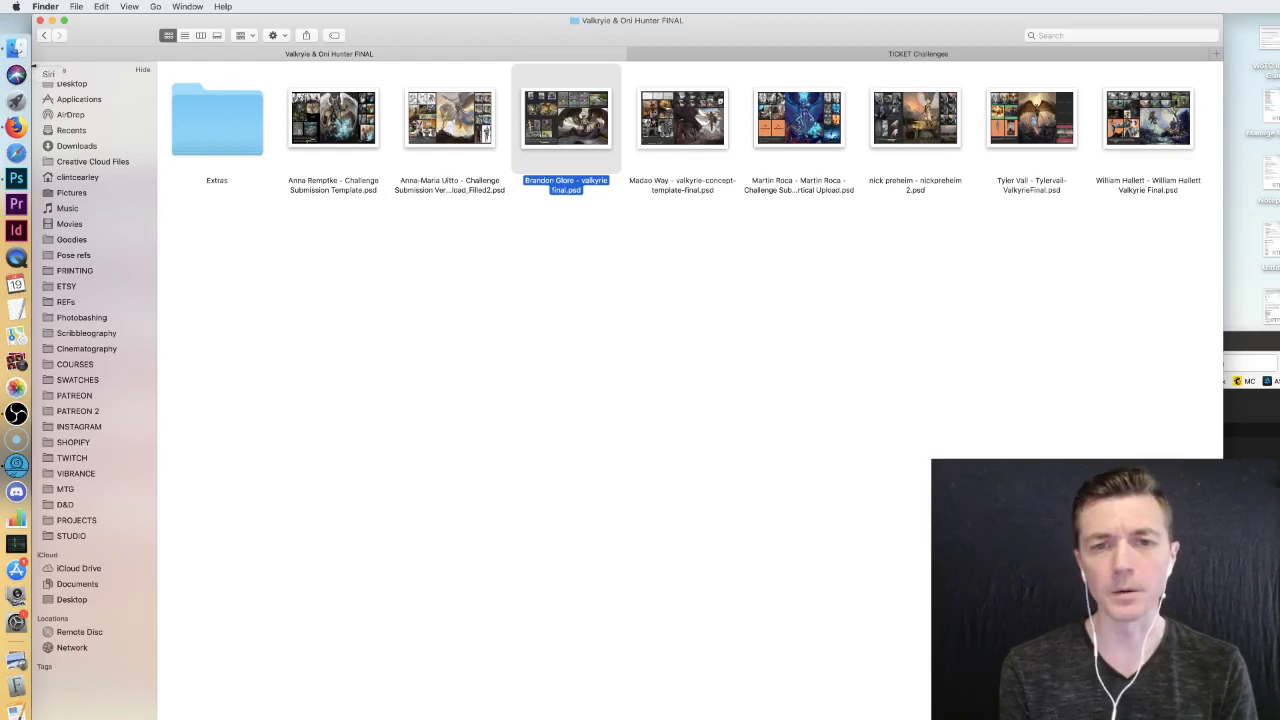
left_click(657, 100)
right_click(676, 112)
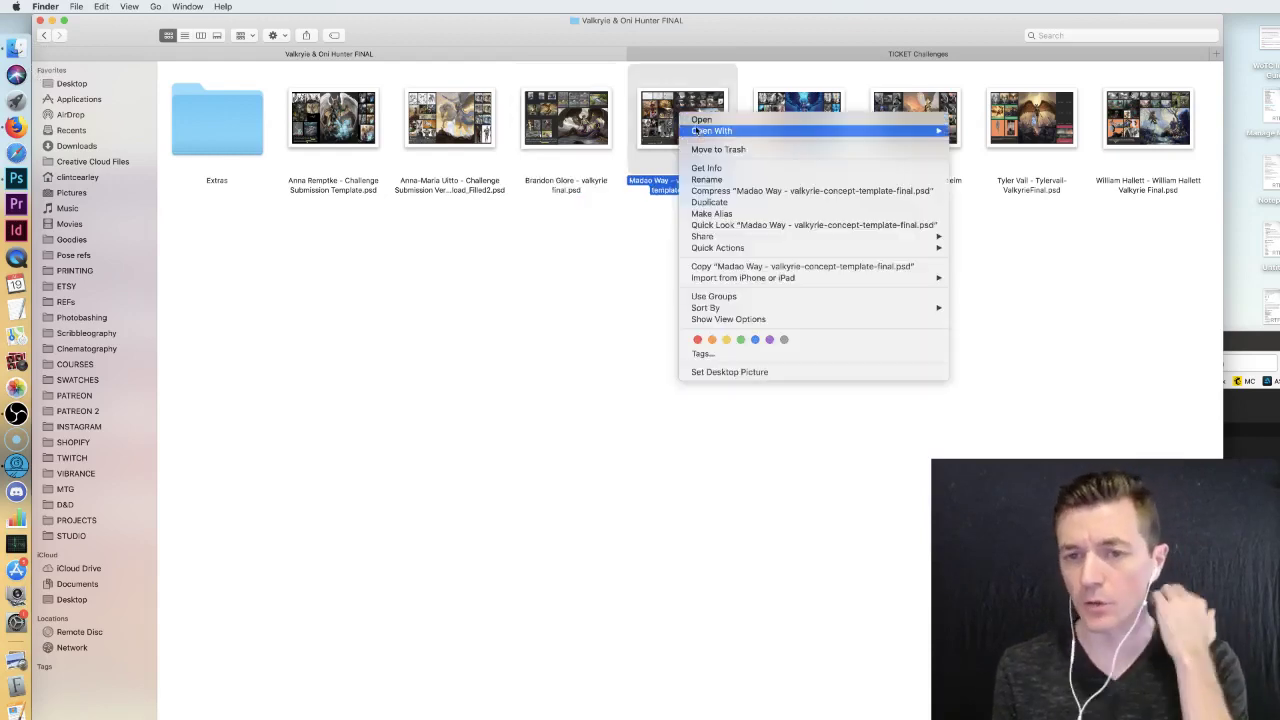
mouse_move(706, 131)
left_click(1000, 132)
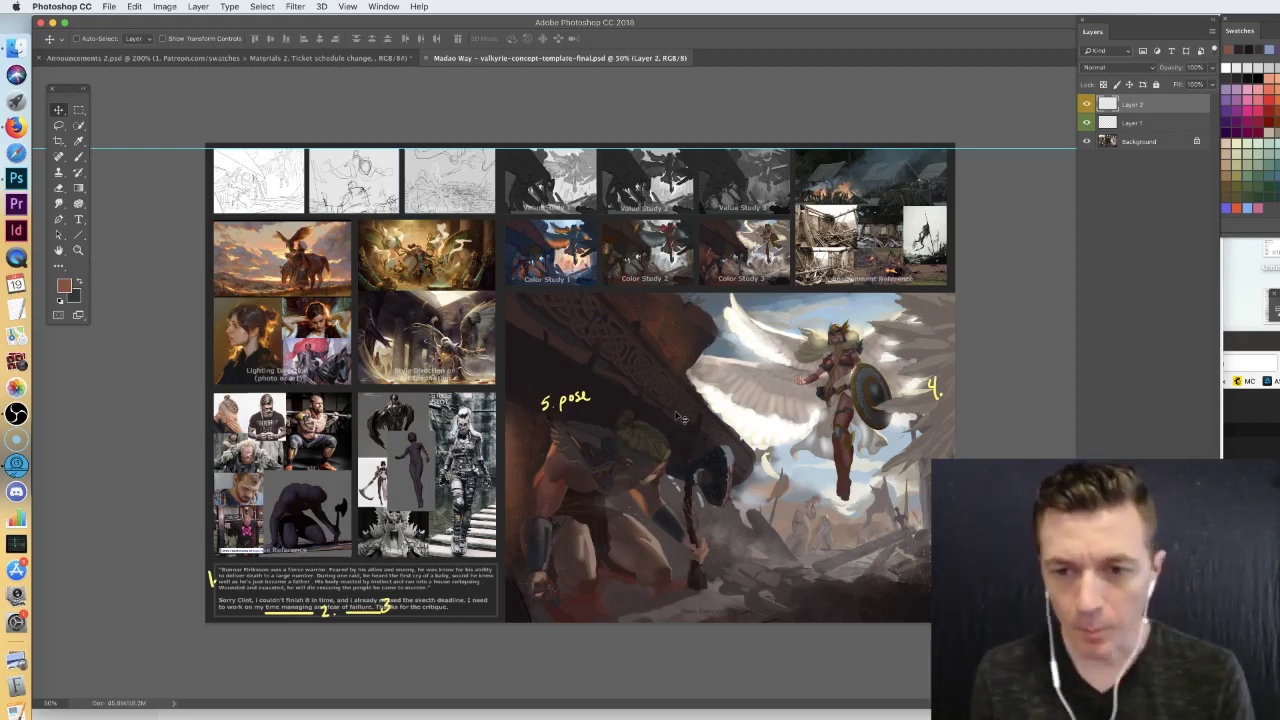
- Hide the guides and examine the submission's written story, references and main concept painting up close
key("super+;")
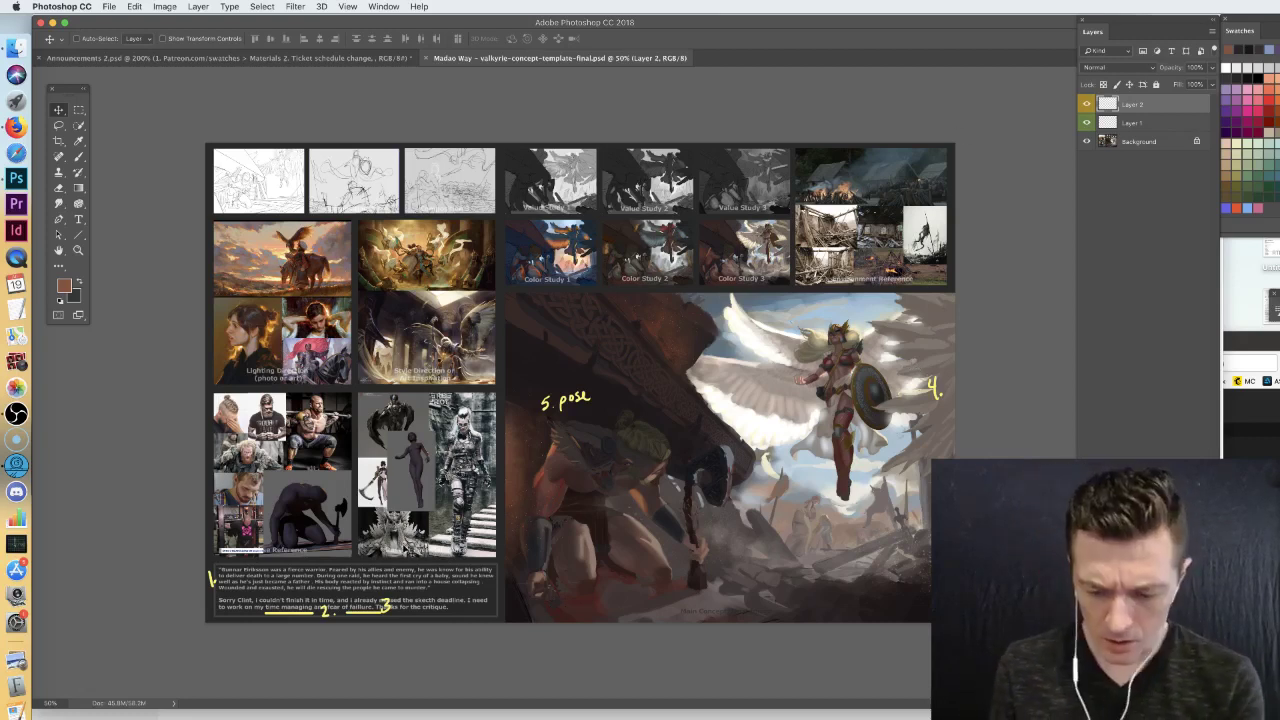
key("super+equal")
key("super+equal")
scroll(745, 262, "down", 5)
scroll(745, 262, "left", 10)
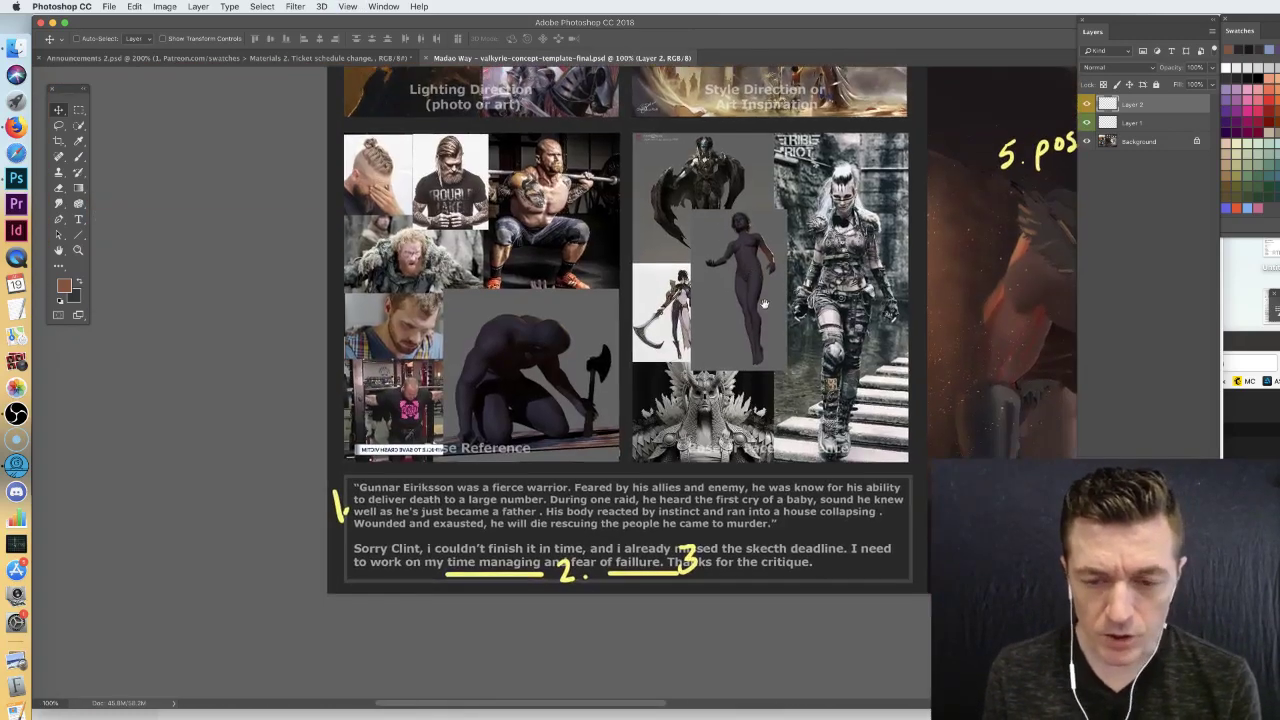
scroll(752, 275, "right", 4)
scroll(730, 300, "up", 3)
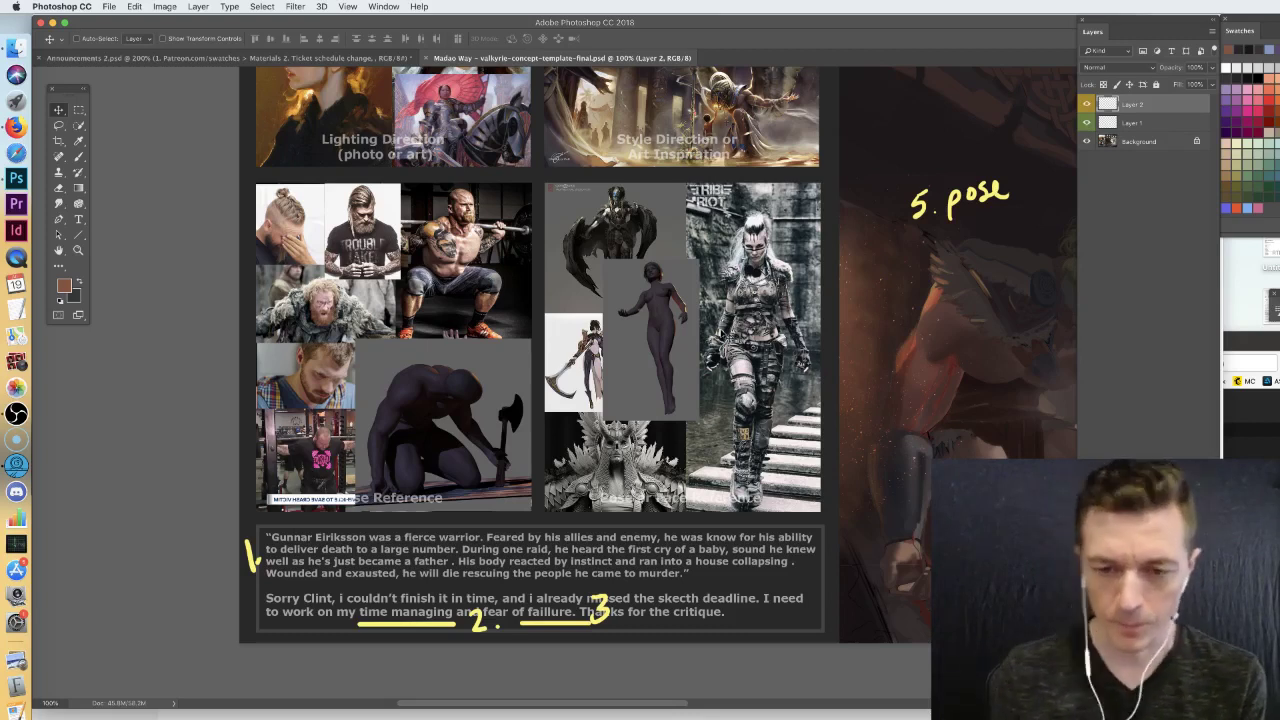
mouse_move(930, 287)
left_mouse_down()
mouse_move(413, 296)
mouse_move(258, 318)
left_mouse_up()
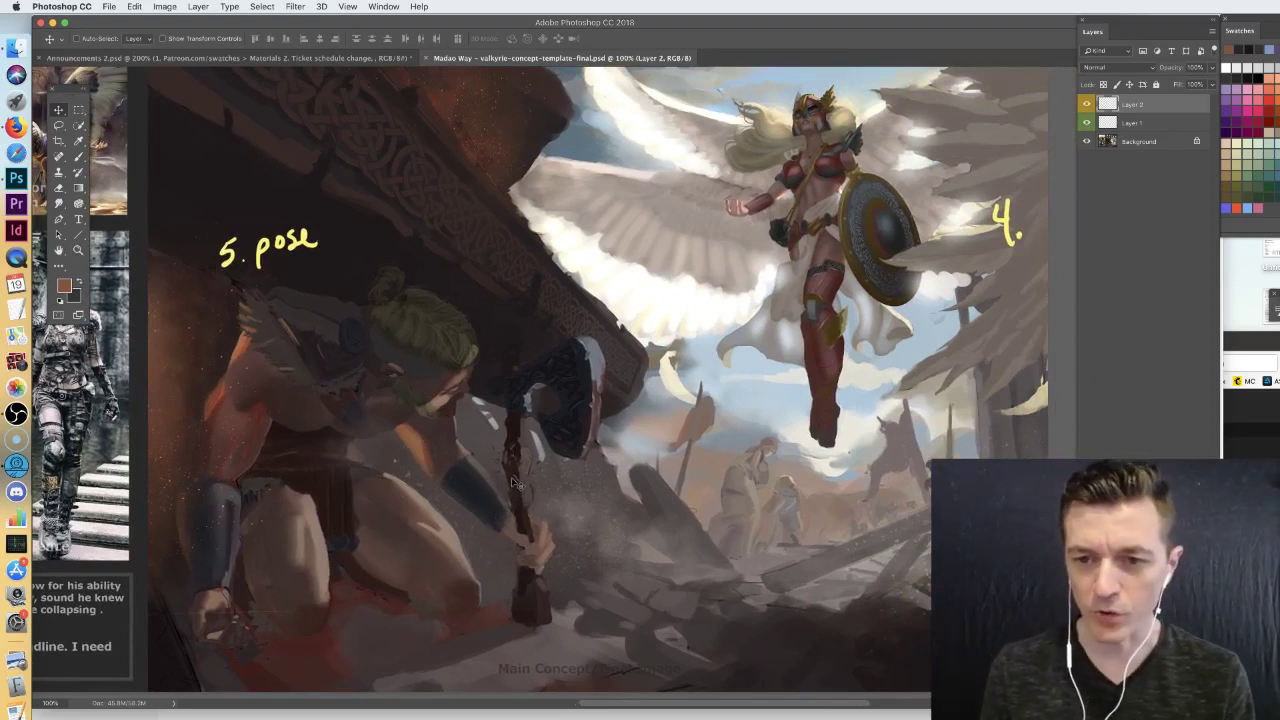
left_click_drag(891, 330, 885, 388)
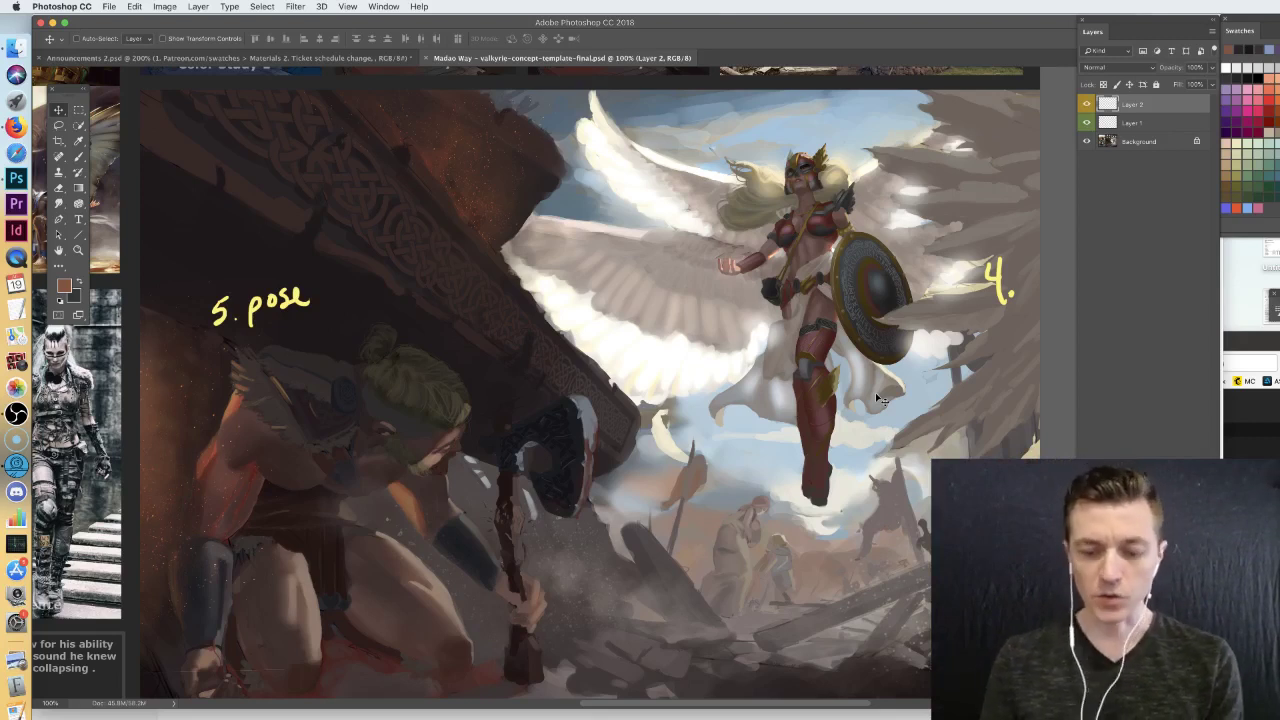
key("ctrl+minus")
left_click_drag(647, 364, 817, 417)
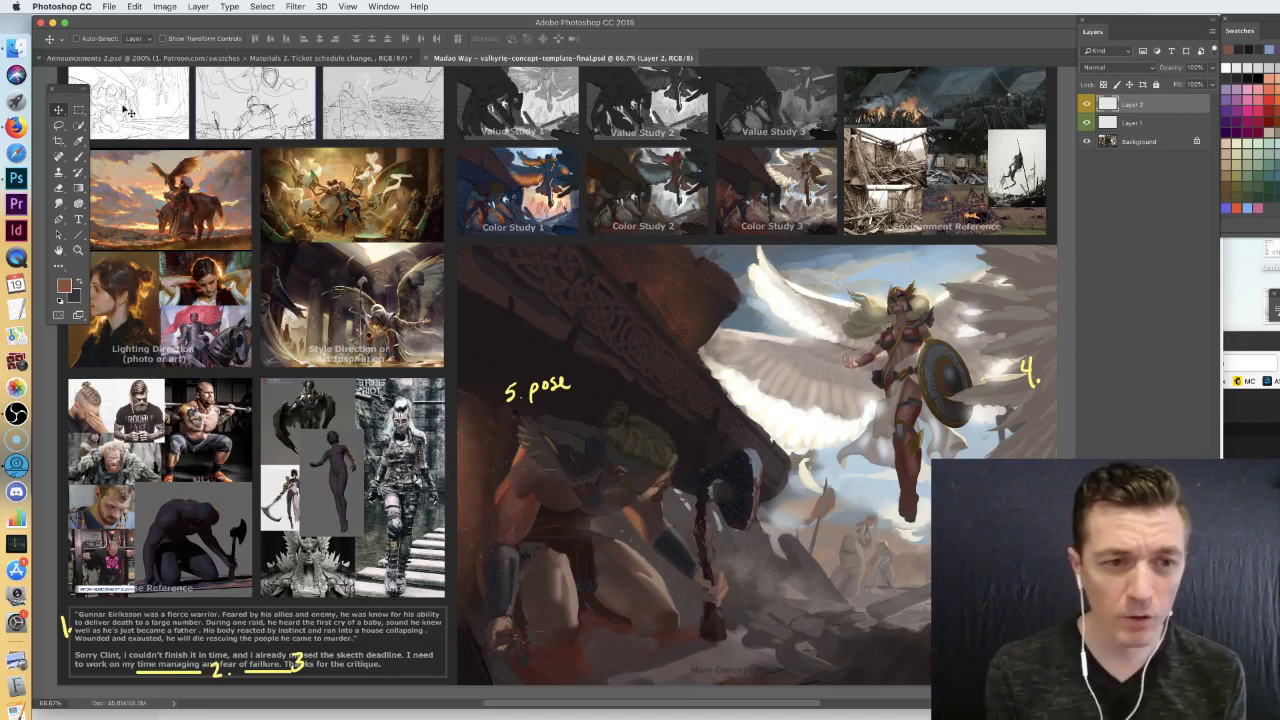
- Sample the yellow of the pose note, adjust the brush and sketch simplified forms above the warrior's shoulder and over his head
left_click(79, 157)
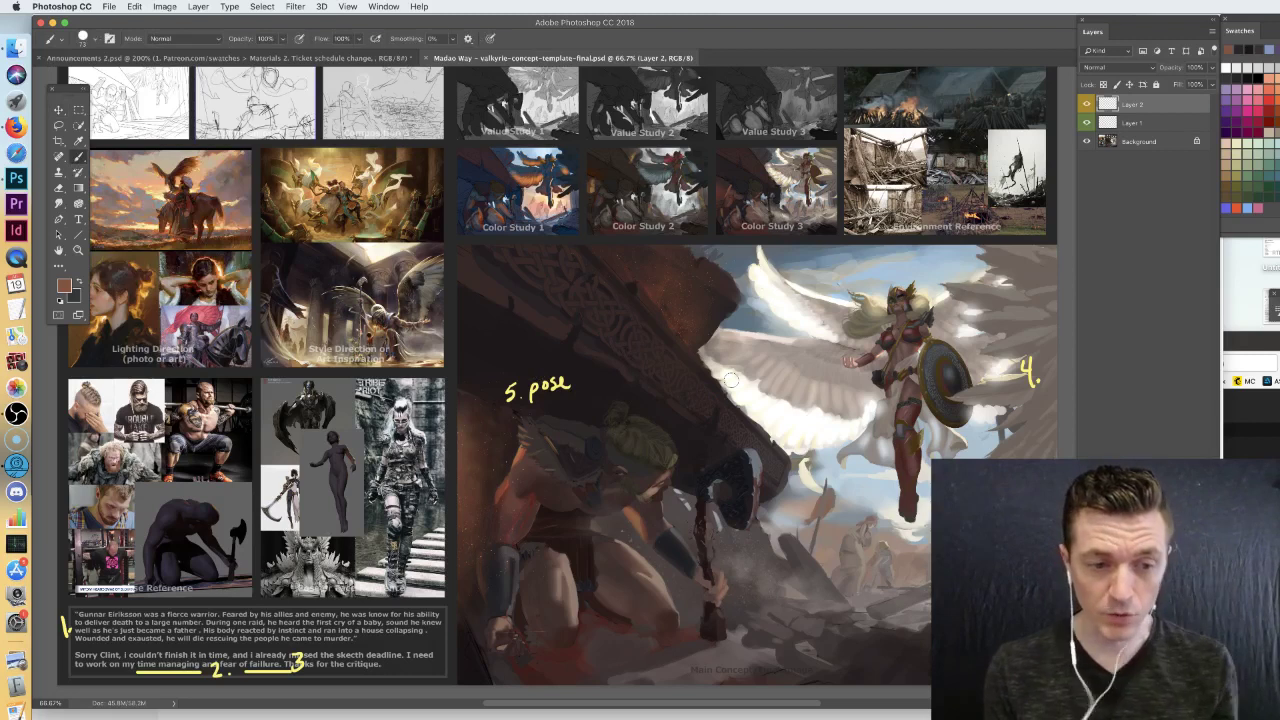
left_click(529, 378, "alt")
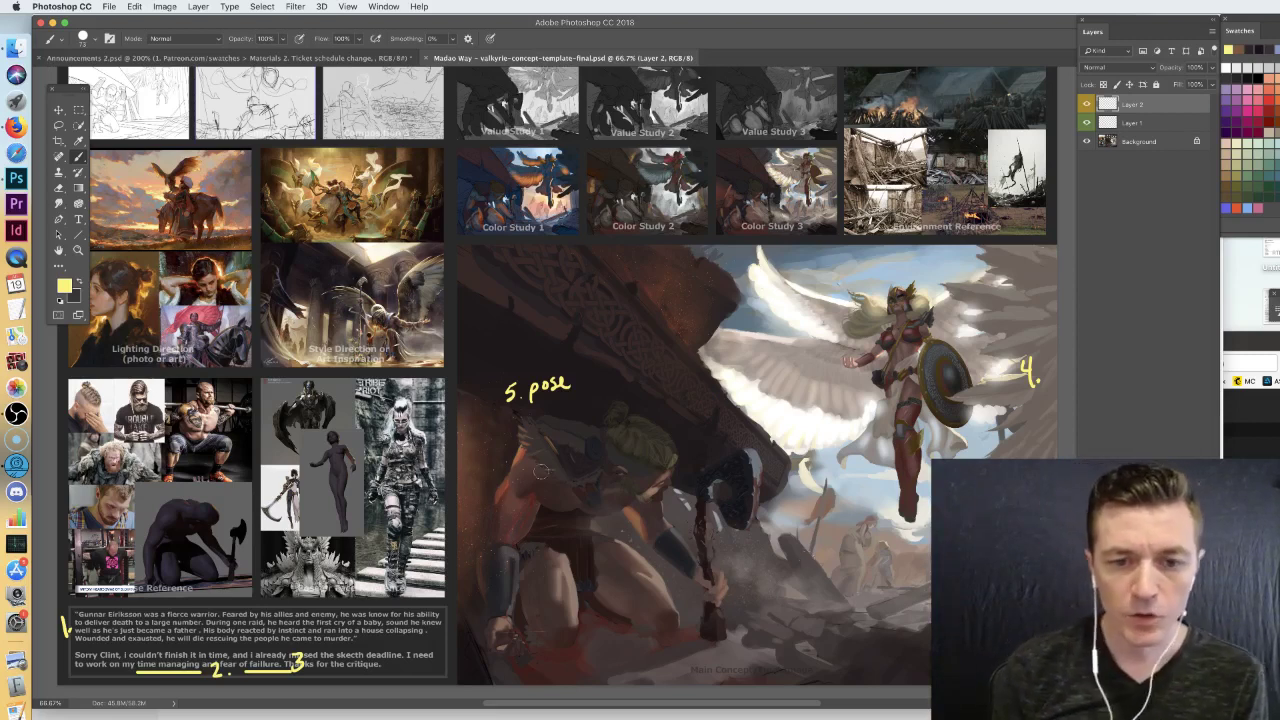
right_click(590, 498)
left_click(858, 593)
mouse_move(566, 427)
left_mouse_down()
mouse_move(538, 330)
mouse_move(510, 395)
mouse_move(540, 427)
left_mouse_up()
left_click_drag(555, 332, 582, 358)
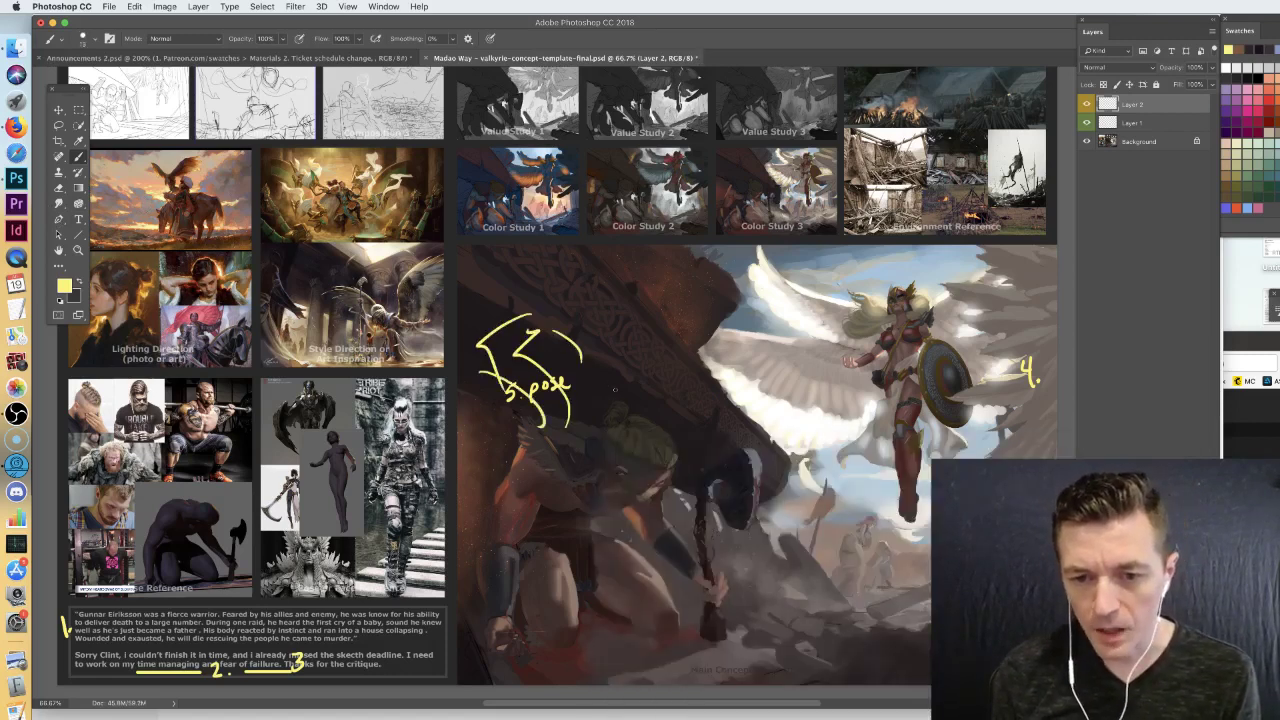
mouse_move(612, 392)
left_mouse_down()
mouse_move(660, 400)
mouse_move(612, 386)
mouse_move(646, 455)
mouse_move(612, 388)
mouse_move(656, 432)
mouse_move(645, 445)
left_mouse_up()
key("super+z")
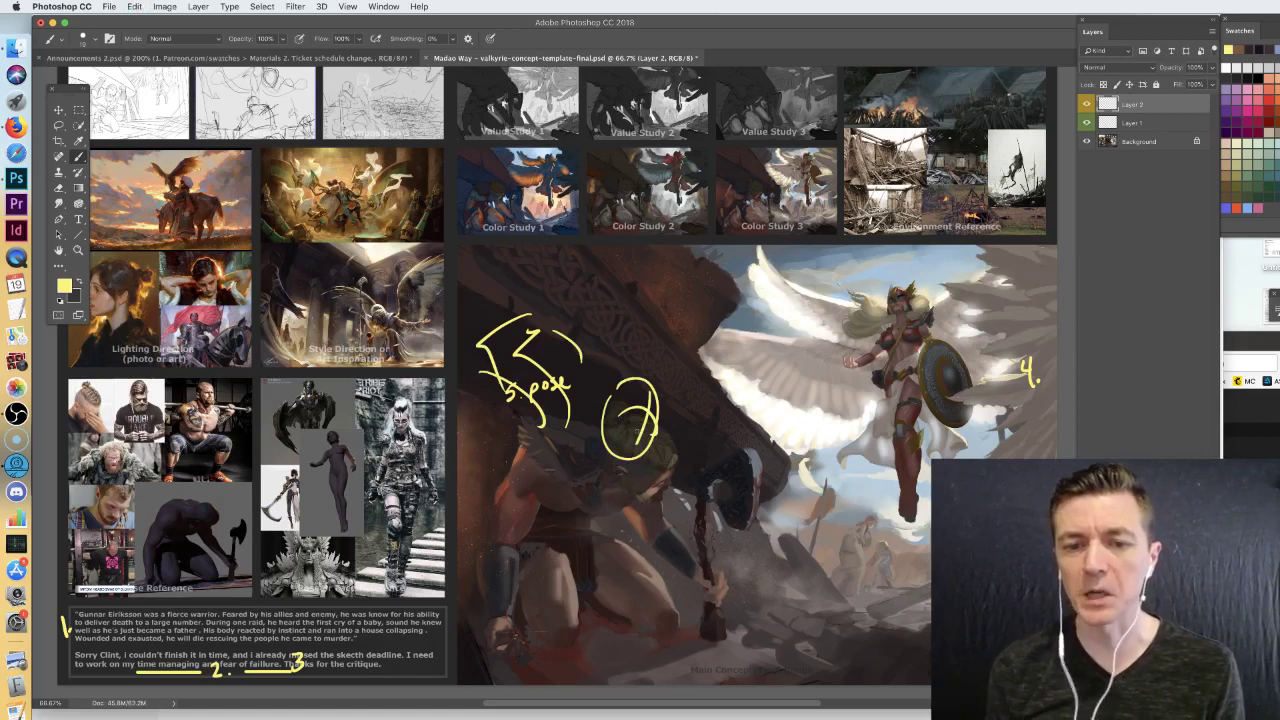
mouse_move(580, 442)
left_mouse_down()
mouse_move(600, 414)
mouse_move(614, 478)
left_mouse_up()
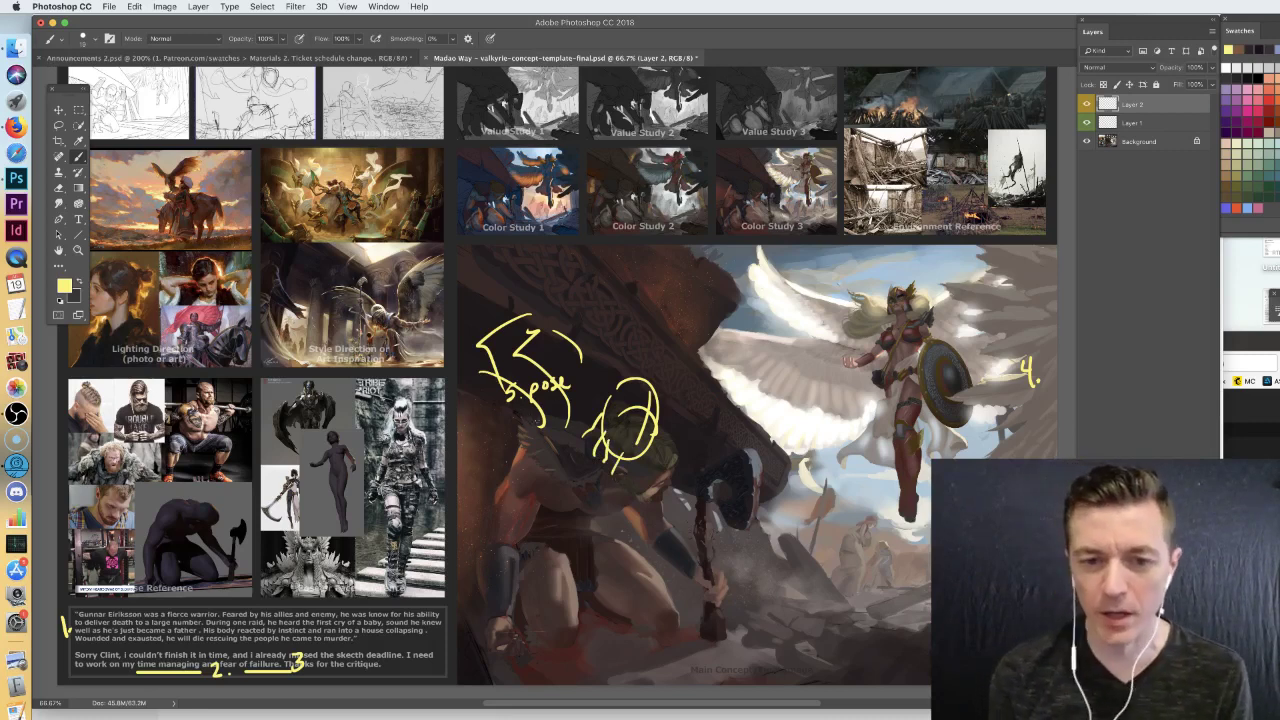
left_click_drag(530, 370, 560, 418)
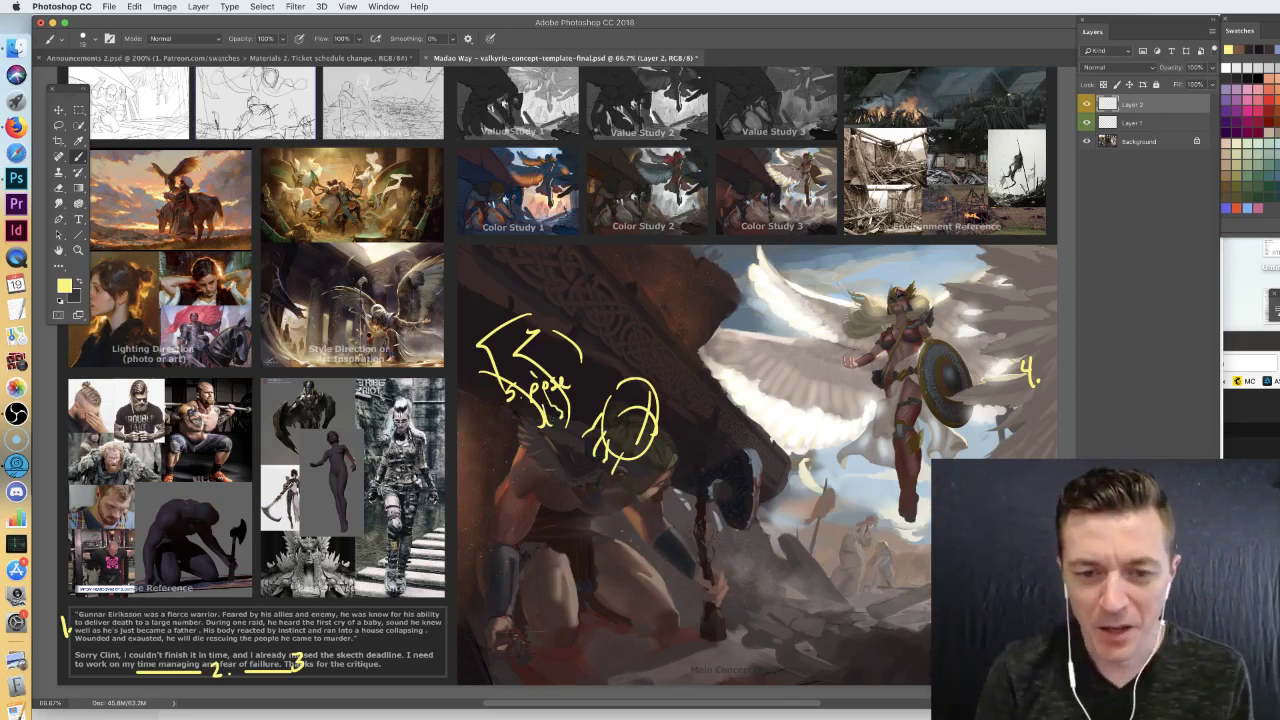
mouse_move(508, 394)
left_mouse_down()
mouse_move(526, 420)
mouse_move(586, 420)
left_mouse_up()
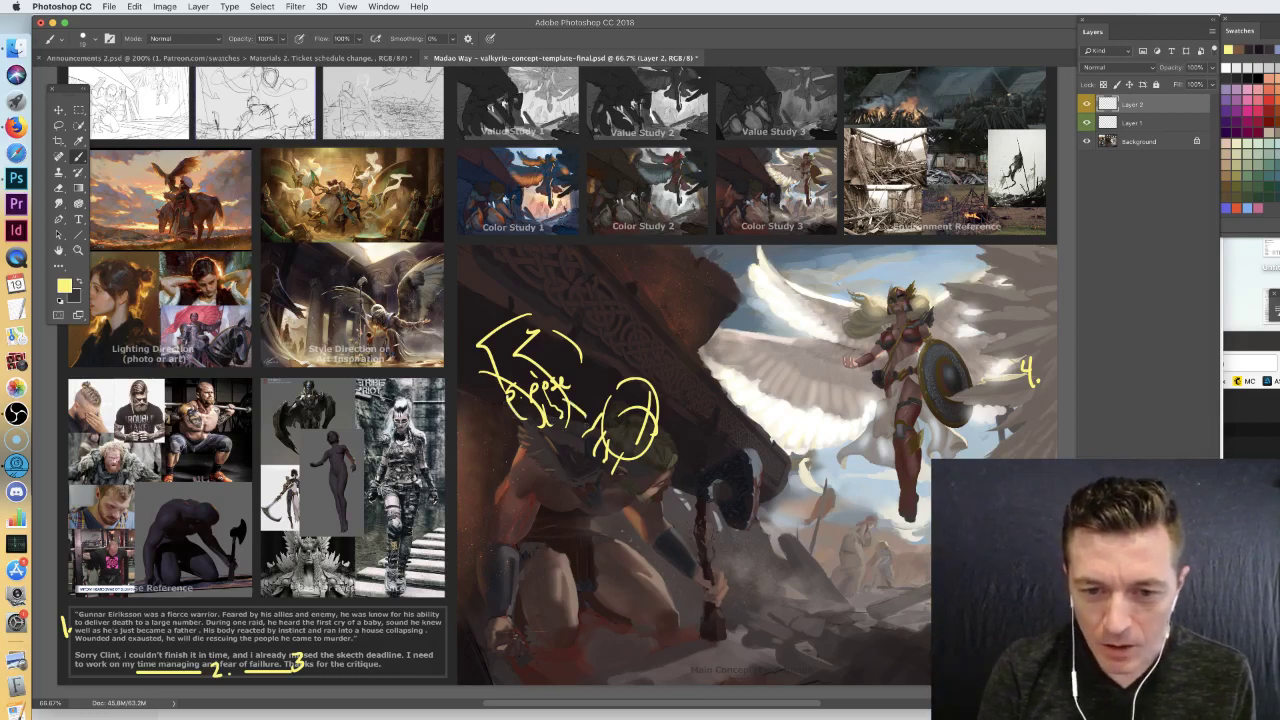
- Sketch yellow rounded forms over the kneeling warrior's lowered fist, the ground beside it and his outer arm
mouse_move(465, 565)
left_mouse_down()
mouse_move(530, 590)
mouse_move(508, 601)
mouse_move(528, 621)
mouse_move(522, 638)
left_mouse_up()
key("super+alt+z")
key("super+alt+z")
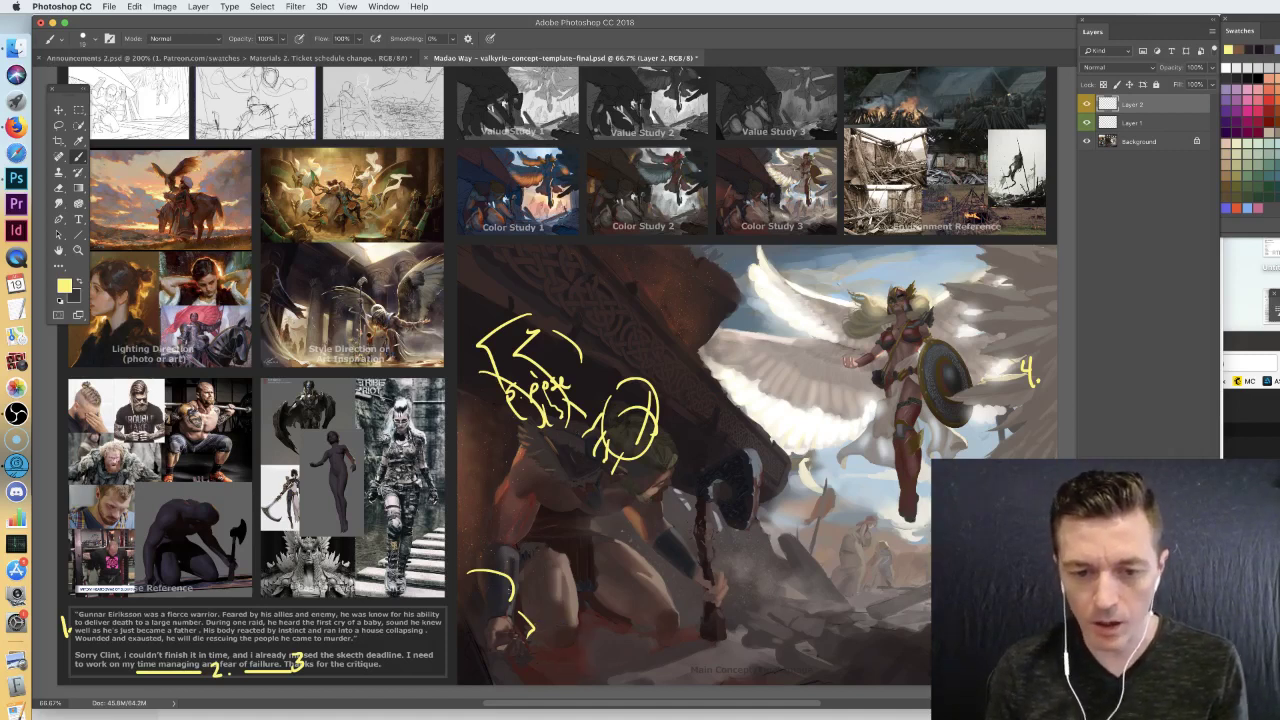
mouse_move(488, 604)
left_mouse_down()
mouse_move(598, 636)
mouse_move(584, 652)
left_mouse_up()
left_click_drag(543, 630, 556, 664)
mouse_move(484, 638)
left_mouse_down()
mouse_move(518, 678)
mouse_move(504, 682)
left_mouse_up()
left_click_drag(476, 608, 466, 664)
mouse_move(468, 466)
left_mouse_down()
mouse_move(478, 510)
mouse_move(466, 520)
mouse_move(480, 532)
left_mouse_up()
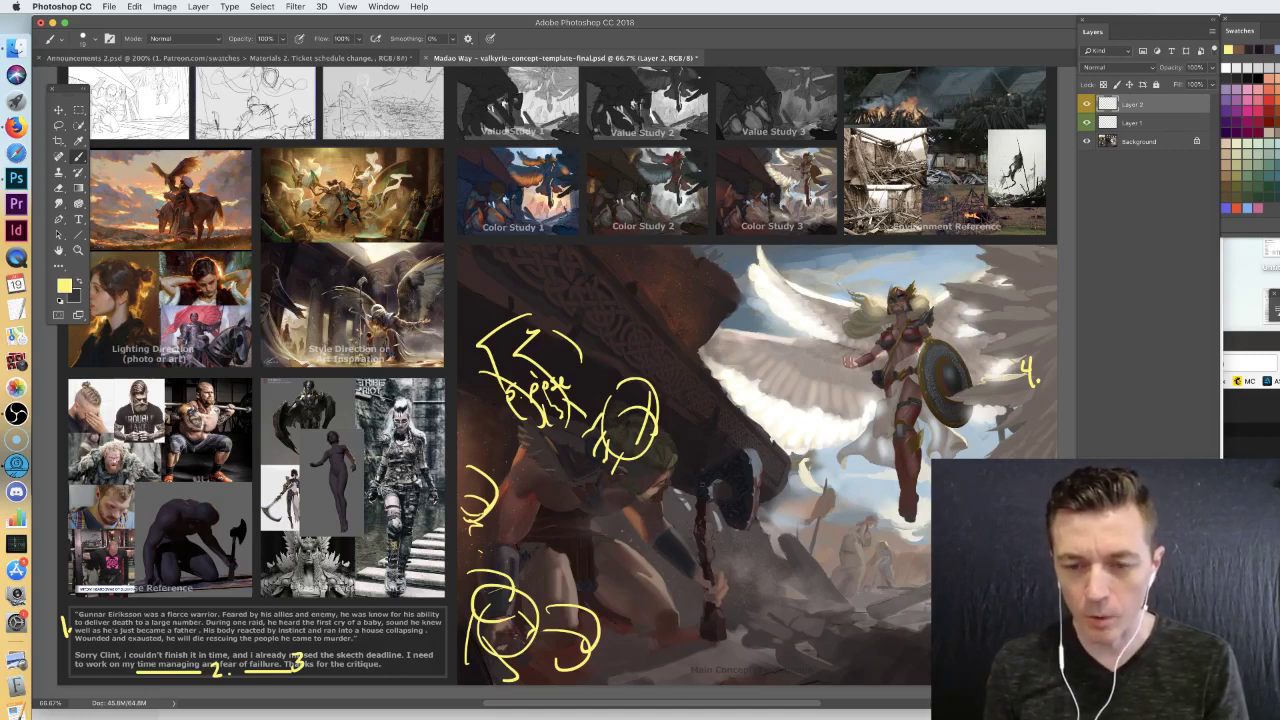
- Outline the axe in yellow, extend the shoulder form and sketch the warrior's waist and bent leg
mouse_move(704, 464)
left_mouse_down()
mouse_move(756, 446)
mouse_move(710, 628)
left_mouse_up()
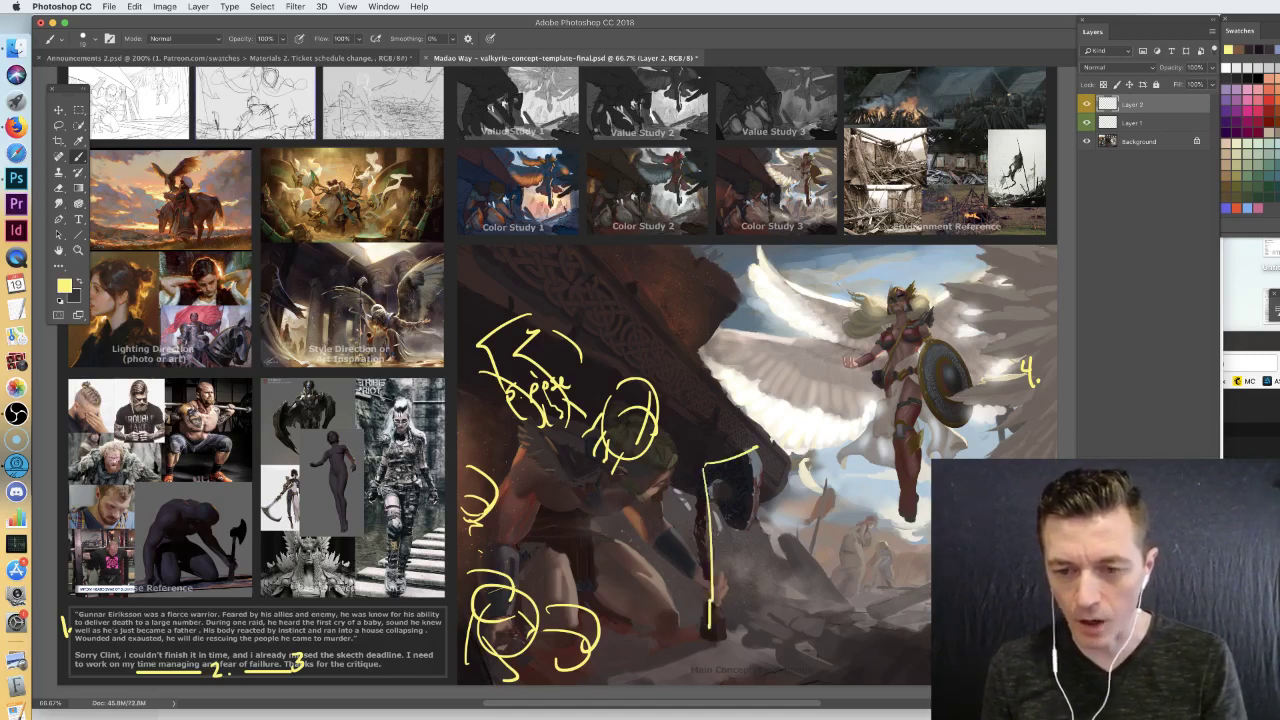
mouse_move(710, 476)
left_mouse_down()
mouse_move(745, 532)
mouse_move(765, 456)
left_mouse_up()
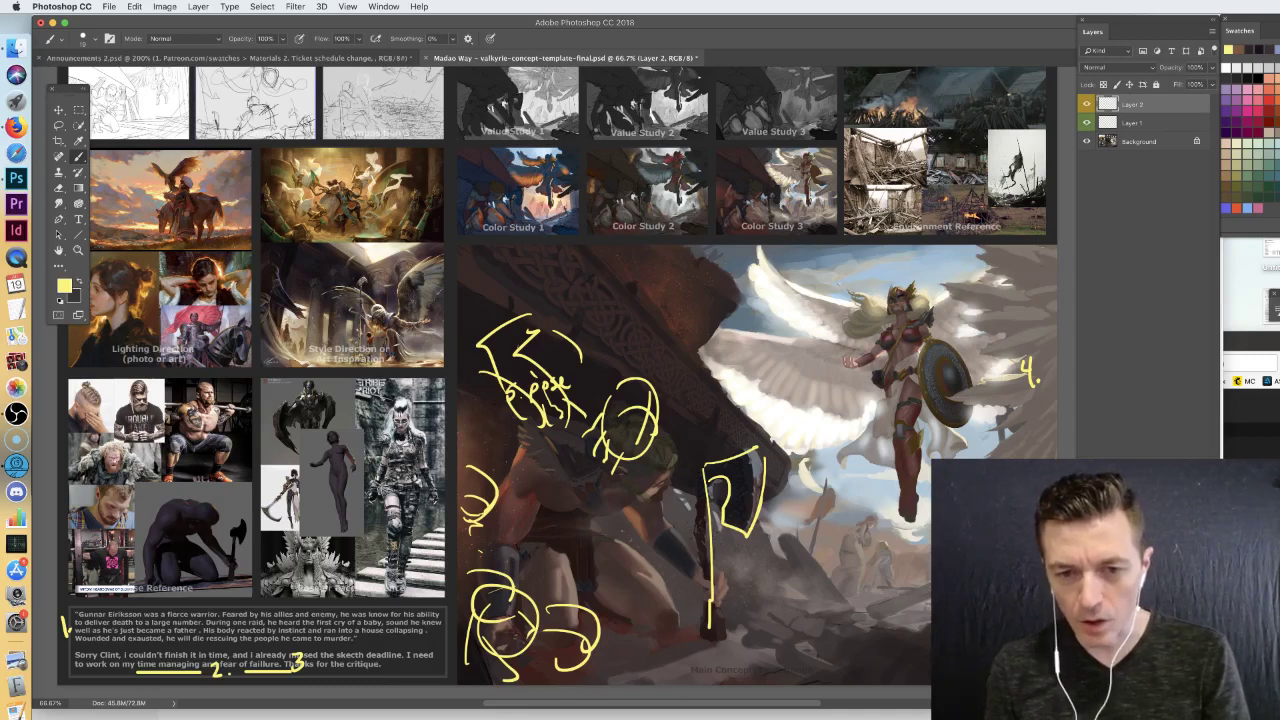
mouse_move(521, 328)
left_mouse_down()
mouse_move(542, 318)
mouse_move(532, 350)
left_mouse_up()
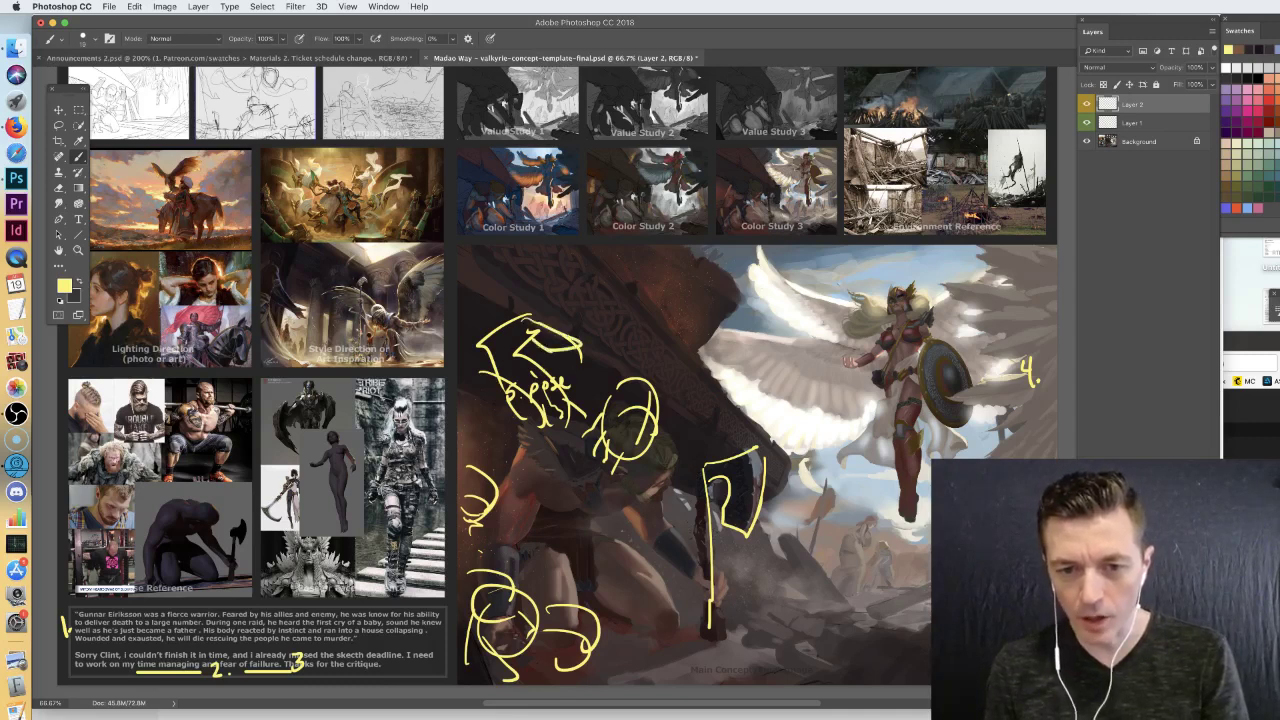
mouse_move(600, 488)
left_mouse_down()
mouse_move(540, 576)
mouse_move(546, 494)
left_mouse_up()
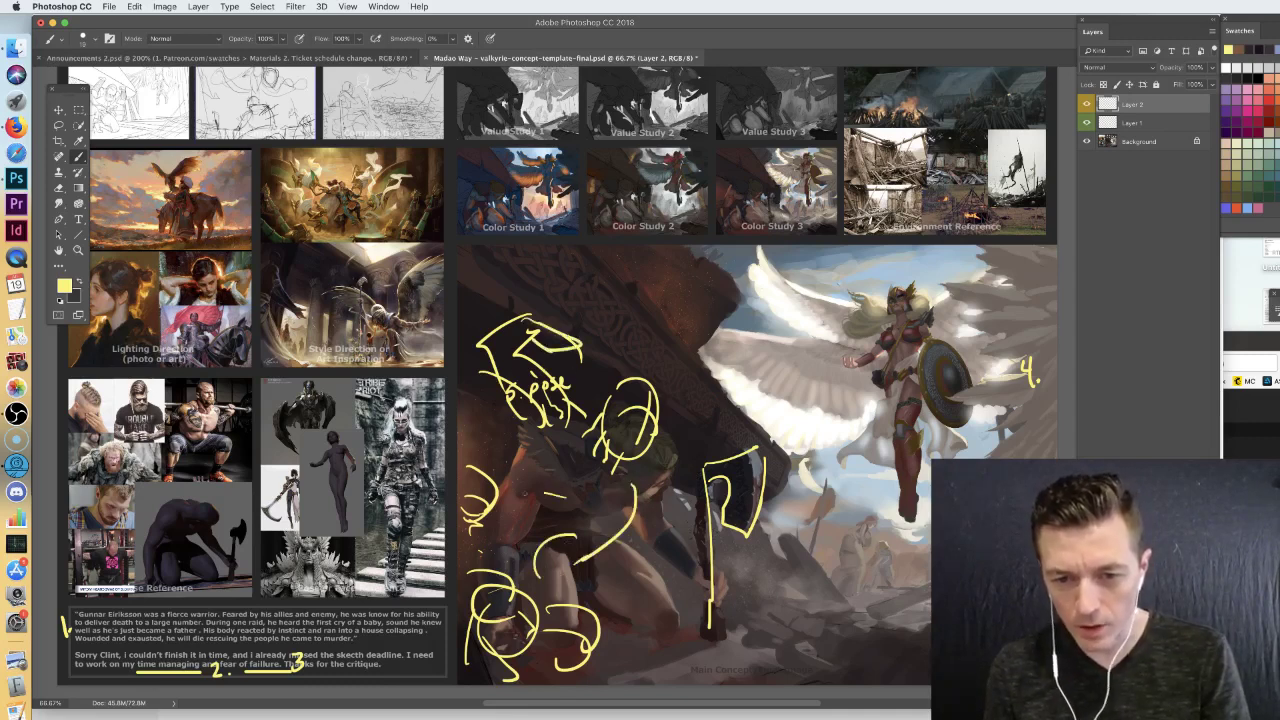
left_click_drag(484, 520, 596, 484)
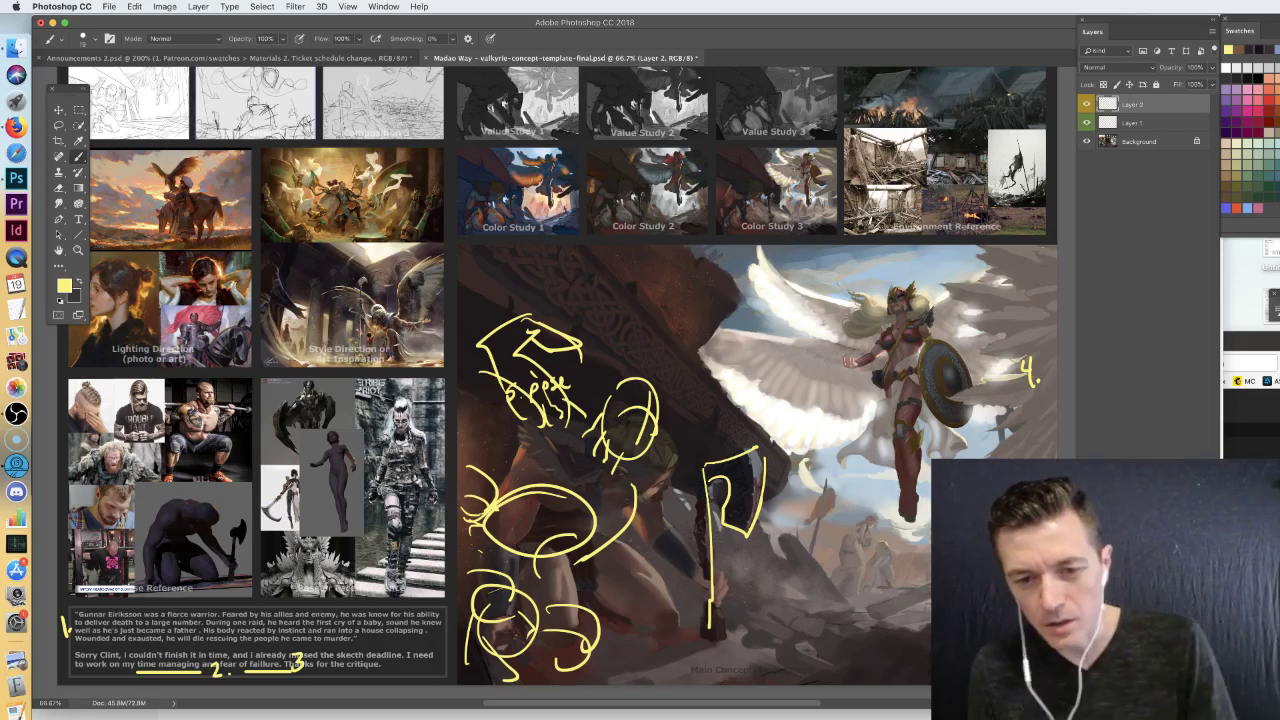
mouse_move(620, 540)
left_mouse_down()
mouse_move(687, 501)
mouse_move(636, 640)
left_mouse_up()
left_click_drag(633, 566, 634, 634)
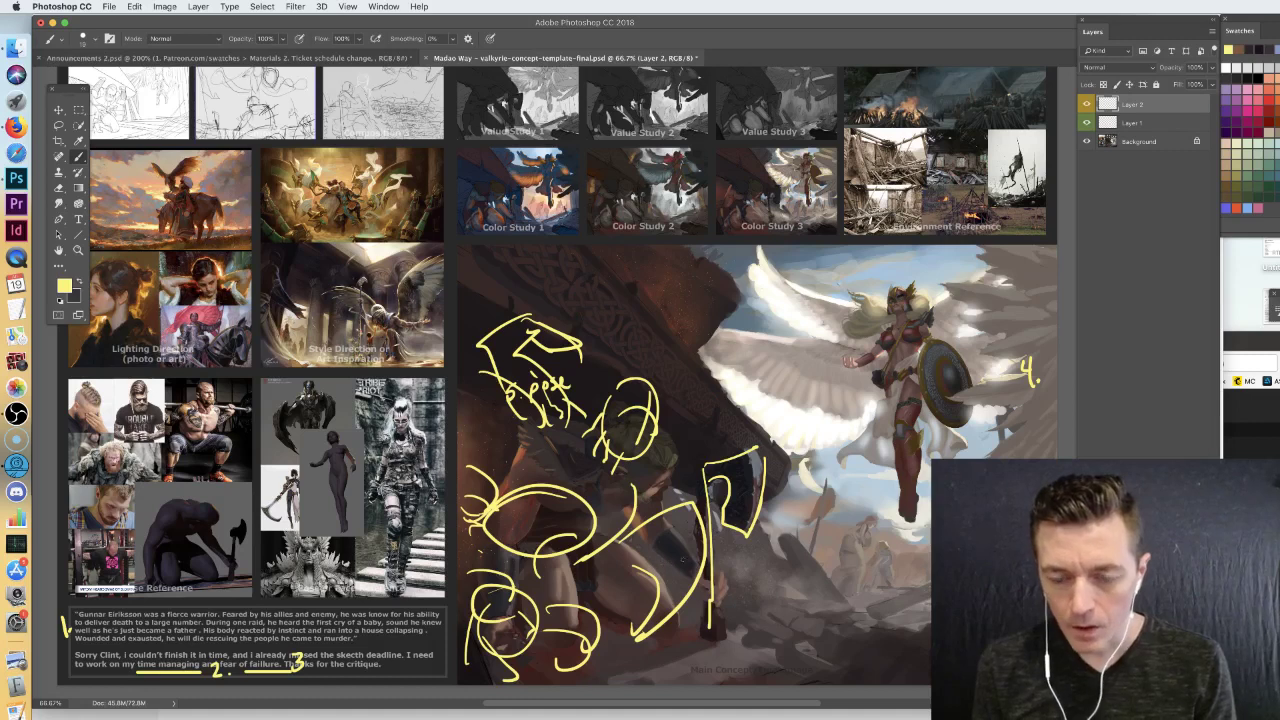
- Clear all yellow notes and sketches from the annotation layer
key("super+a")
key("BackSpace")
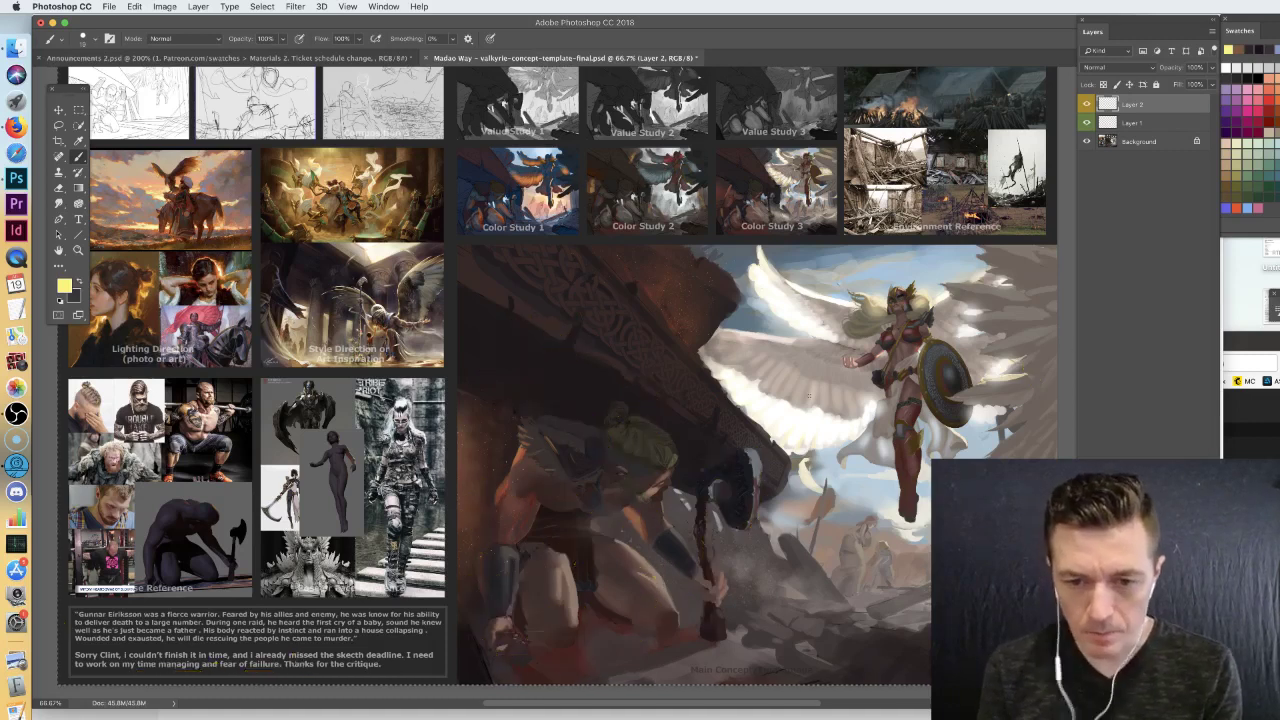
- Restore the cleared yellow notes and step back through the sketches over the warrior's head, fist and arm, leaving the angular shoulder form
key("super+z")
key("super+alt+z")
key("super+alt+z")
key("super+alt+z")
key("super+alt+z")
key("super+alt+z")
key("super+alt+z")
key("super+alt+z")
key("super+alt+z")
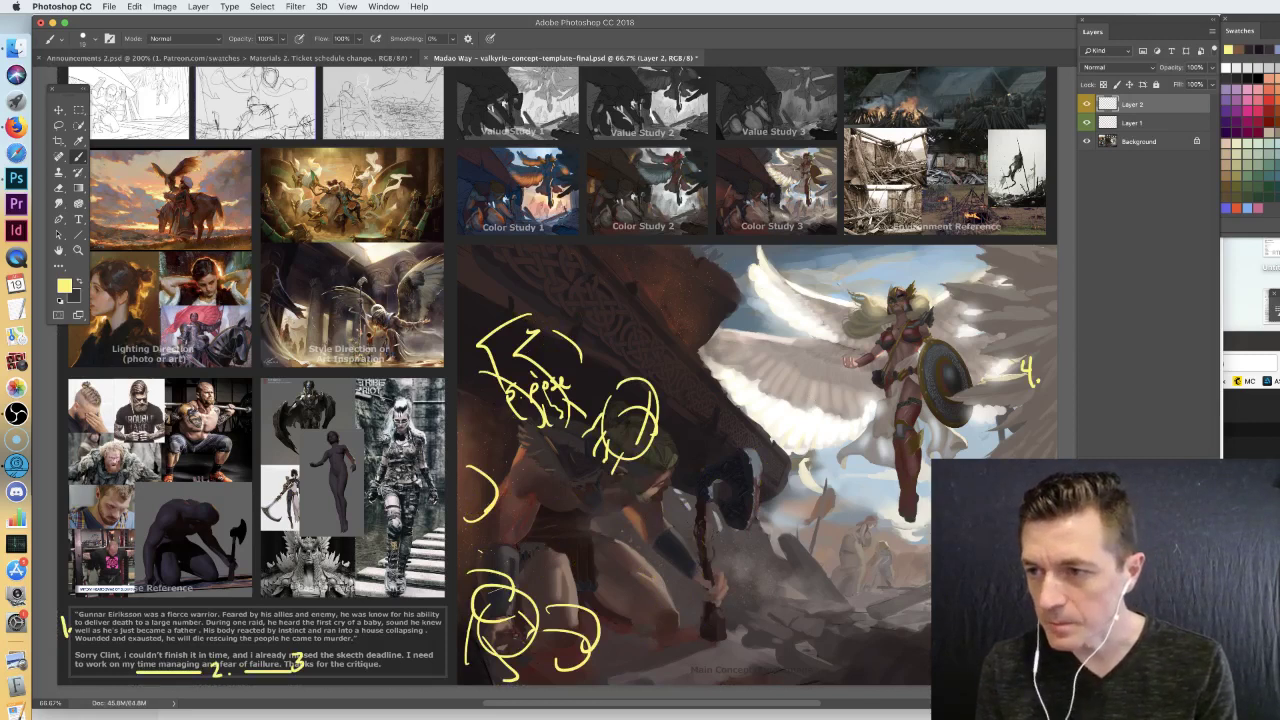
key("alt+super+z")
key("alt+super+z")
key("alt+super+z")
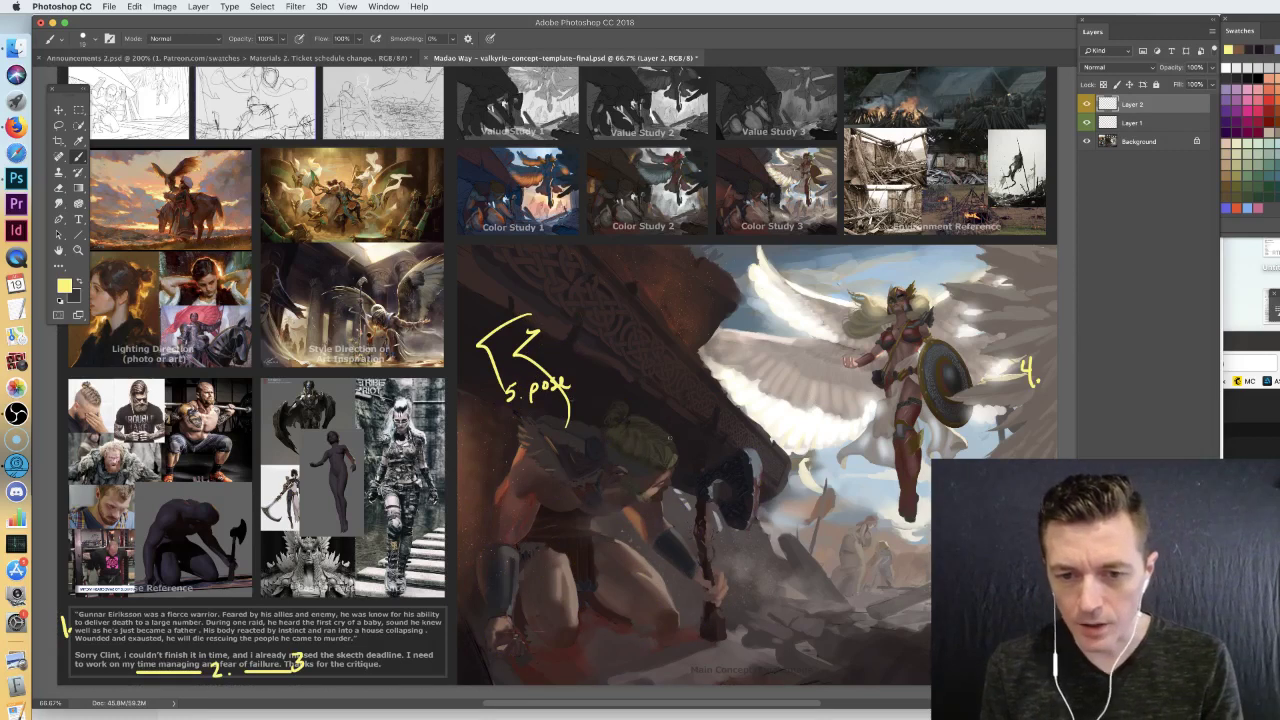
- Sketch a yellow bent arm beside the axe and an upturned, open-mouthed head with shoulders above the kneeling warrior
mouse_move(678, 437)
left_mouse_down()
mouse_move(702, 418)
mouse_move(705, 448)
mouse_move(680, 497)
mouse_move(662, 476)
left_mouse_up()
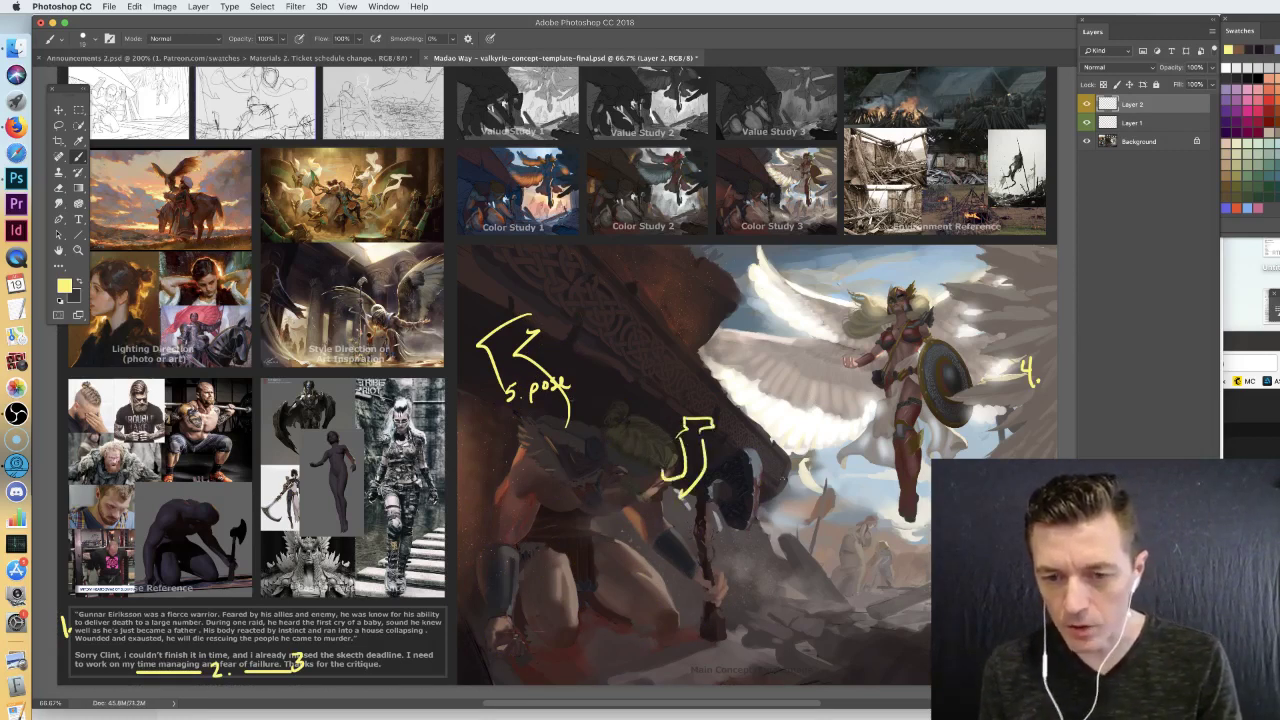
left_click_drag(633, 371, 640, 456)
left_click_drag(611, 438, 593, 462)
left_click_drag(643, 456, 634, 490)
mouse_move(617, 432)
left_mouse_down()
mouse_move(656, 444)
mouse_move(626, 434)
mouse_move(656, 418)
mouse_move(655, 404)
left_mouse_up()
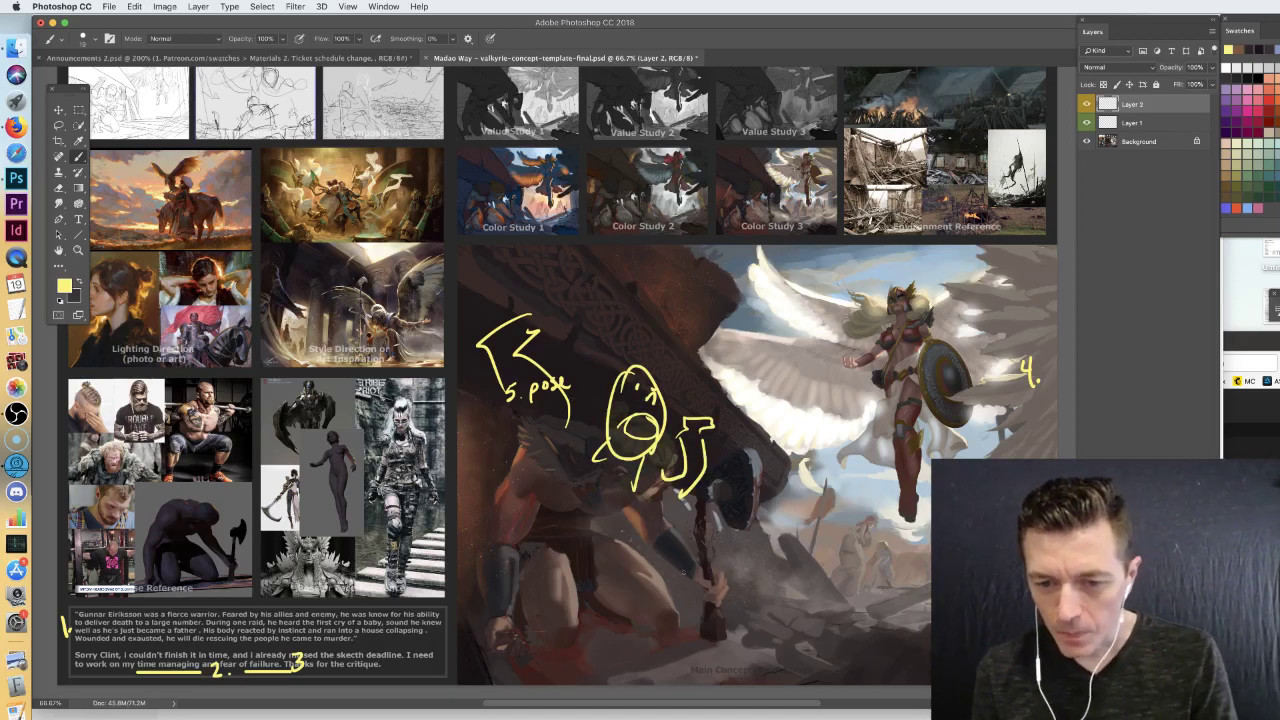
- Sketch yellow reaching-arm lines at the axe grip and a simple rounded figure beside the background figures
mouse_move(660, 566)
left_mouse_down()
mouse_move(720, 584)
mouse_move(672, 590)
left_mouse_up()
left_click_drag(690, 548, 744, 542)
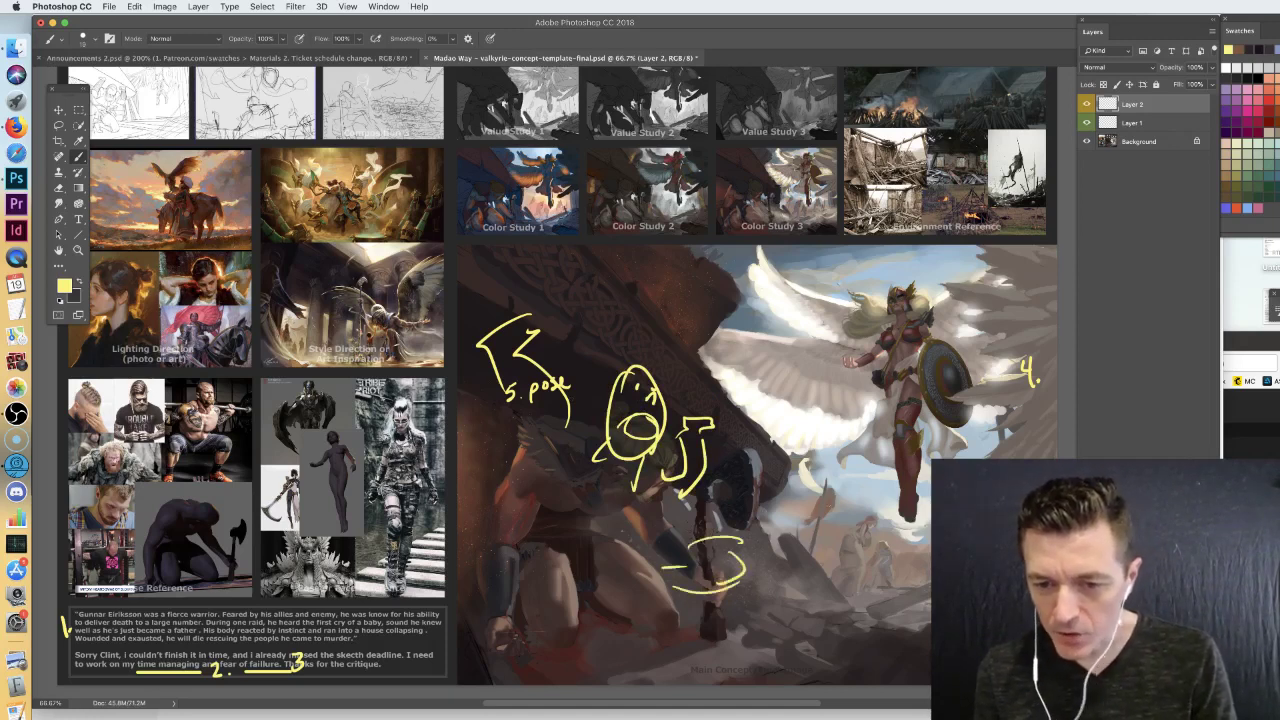
mouse_move(908, 596)
left_mouse_down()
mouse_move(902, 540)
mouse_move(812, 478)
mouse_move(832, 466)
left_mouse_up()
left_click_drag(748, 548, 822, 512)
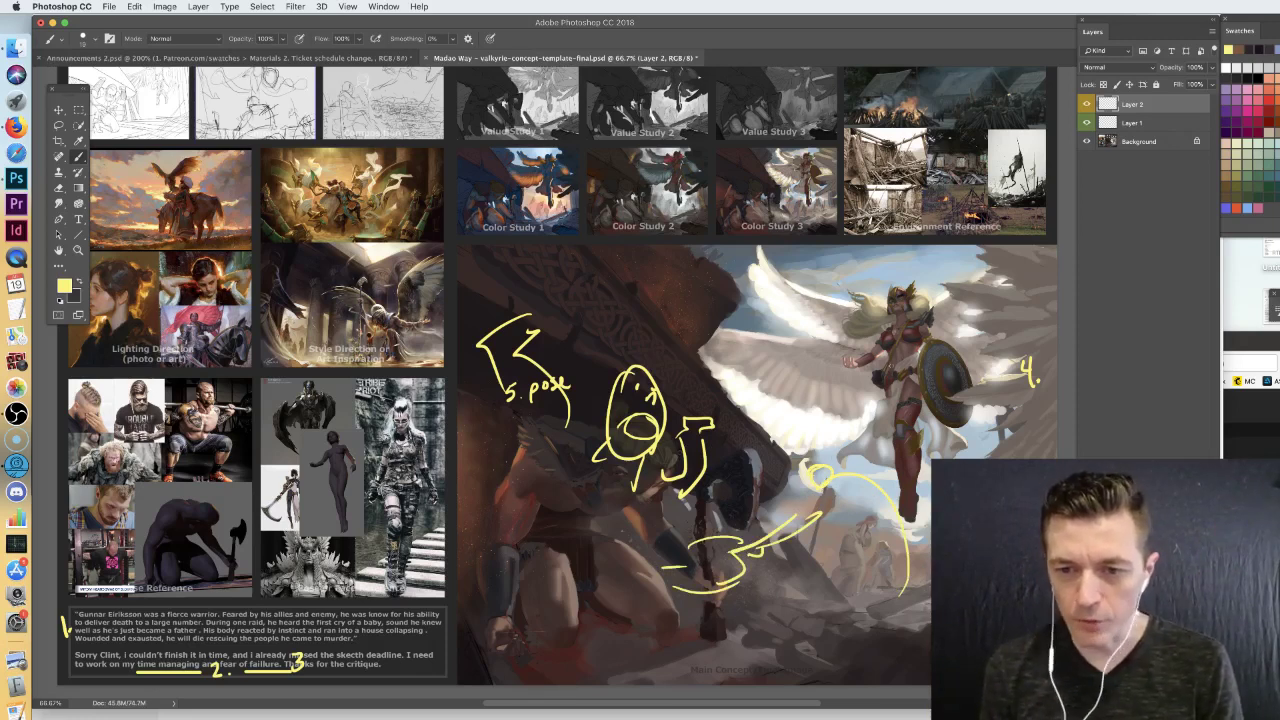
- Draw a yellow arrow from the sketched head's eyes toward the valkyrie and add an arm to the small background figure
left_click_drag(912, 318, 900, 330)
key("super+z")
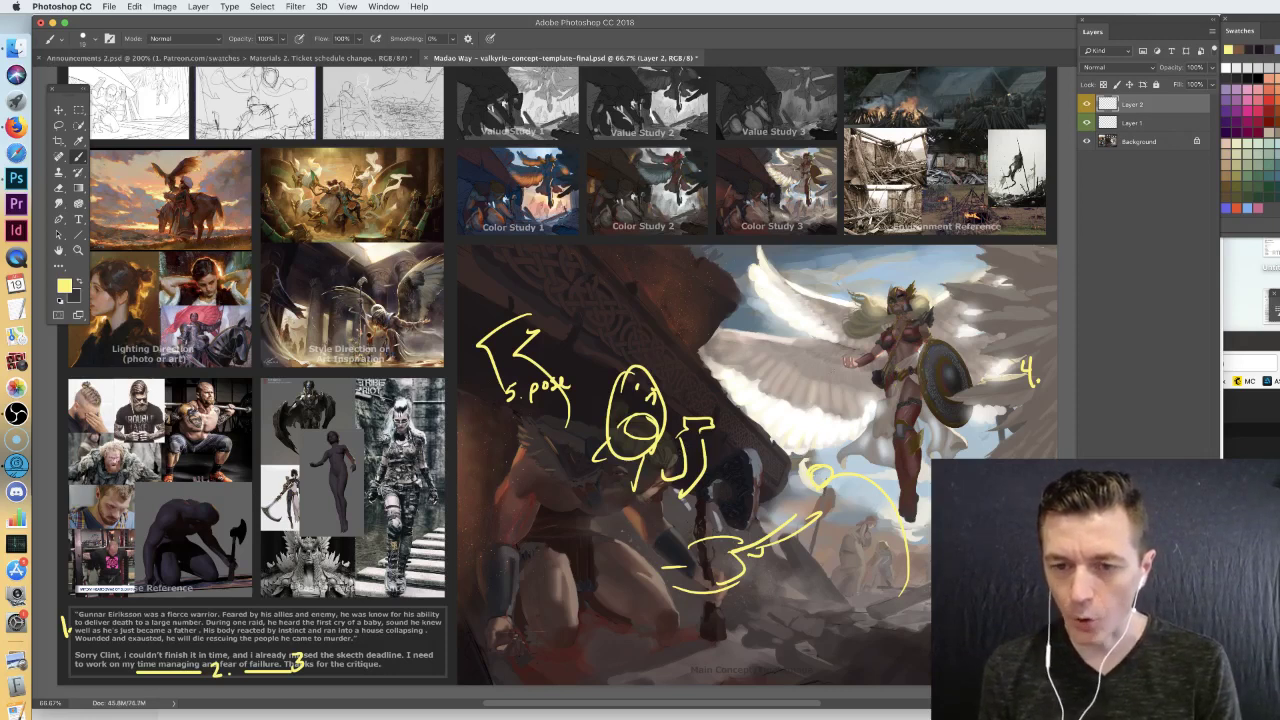
left_click_drag(655, 386, 760, 367)
left_click_drag(760, 367, 746, 378)
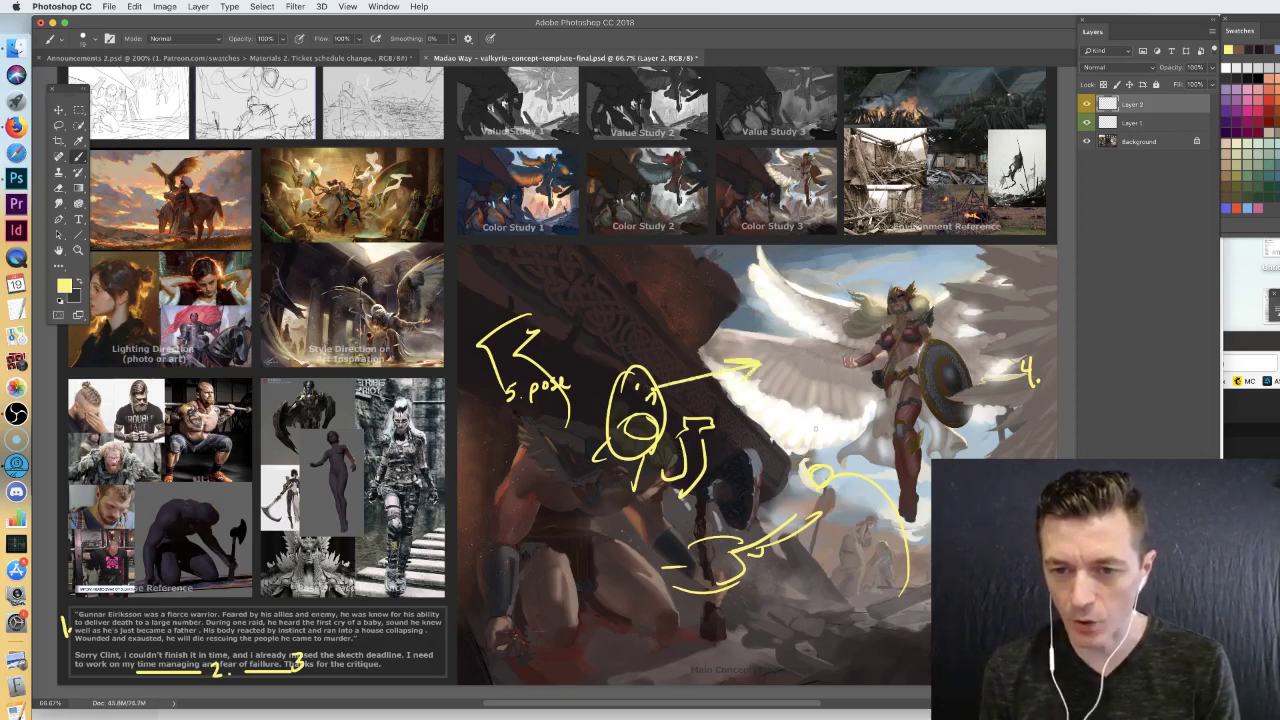
mouse_move(816, 475)
left_mouse_down()
mouse_move(776, 491)
mouse_move(802, 511)
left_mouse_up()
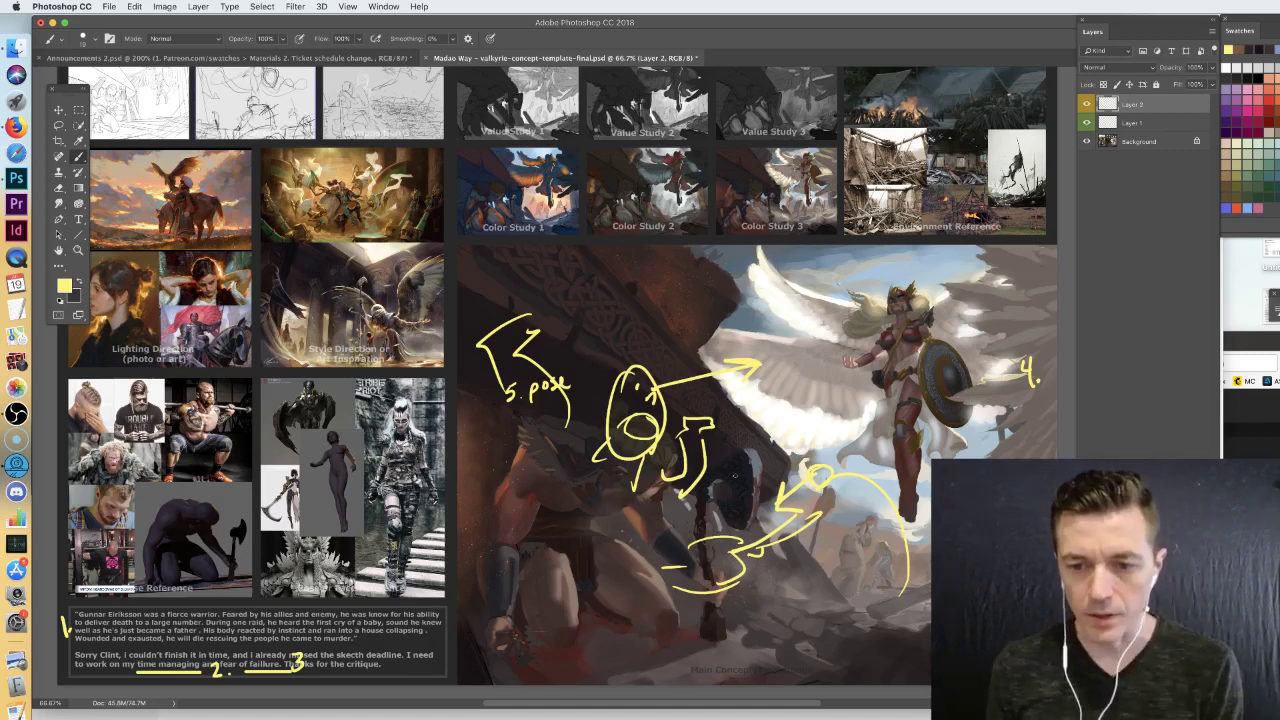
- Remove the yellow pose sketches around the warrior, keep the numbered notes and return to the Brush tool
key("m")
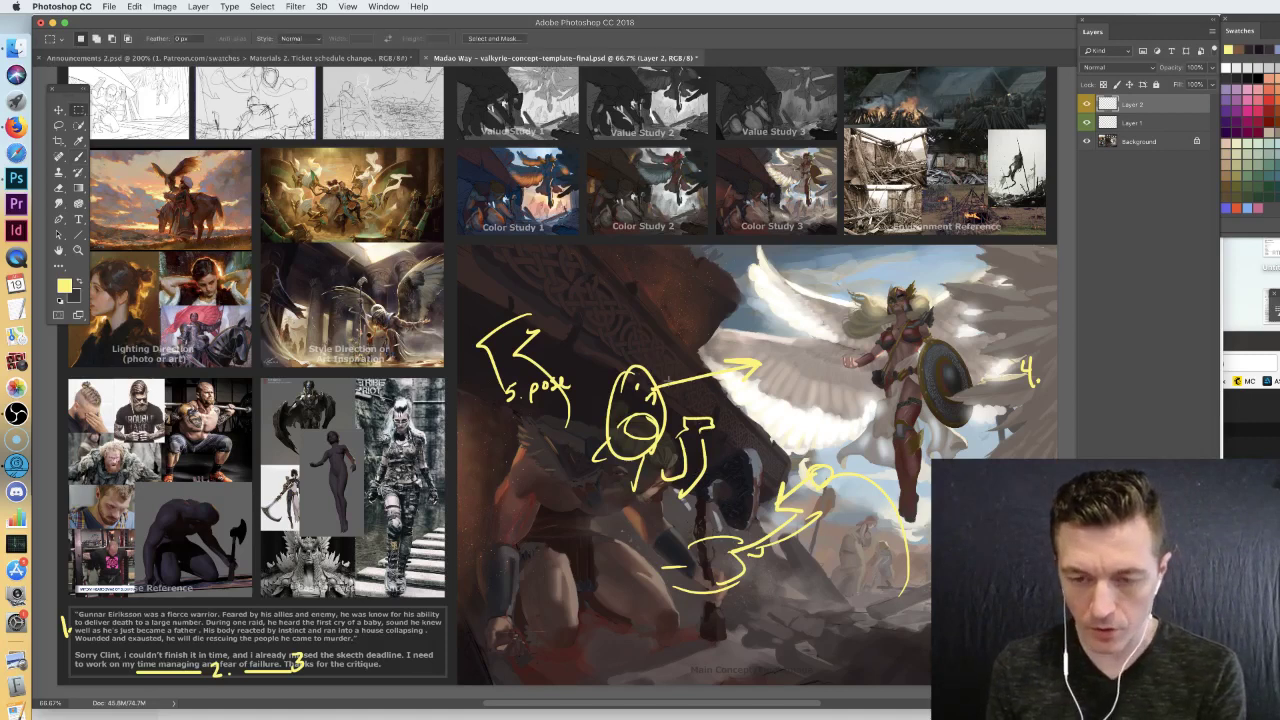
mouse_move(468, 266)
left_mouse_down()
mouse_move(582, 365)
mouse_move(765, 488)
mouse_move(681, 465)
left_mouse_up()
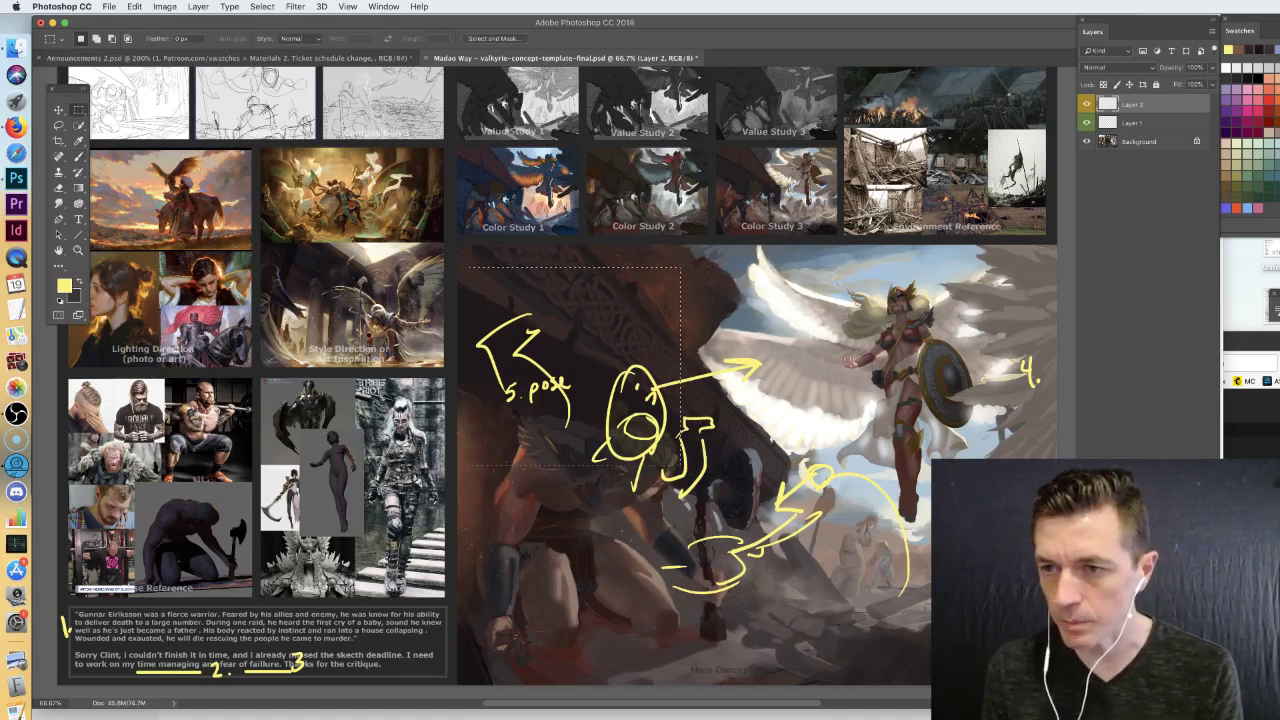
key("super+a")
key("BackSpace")
key("super+d")
key("b")
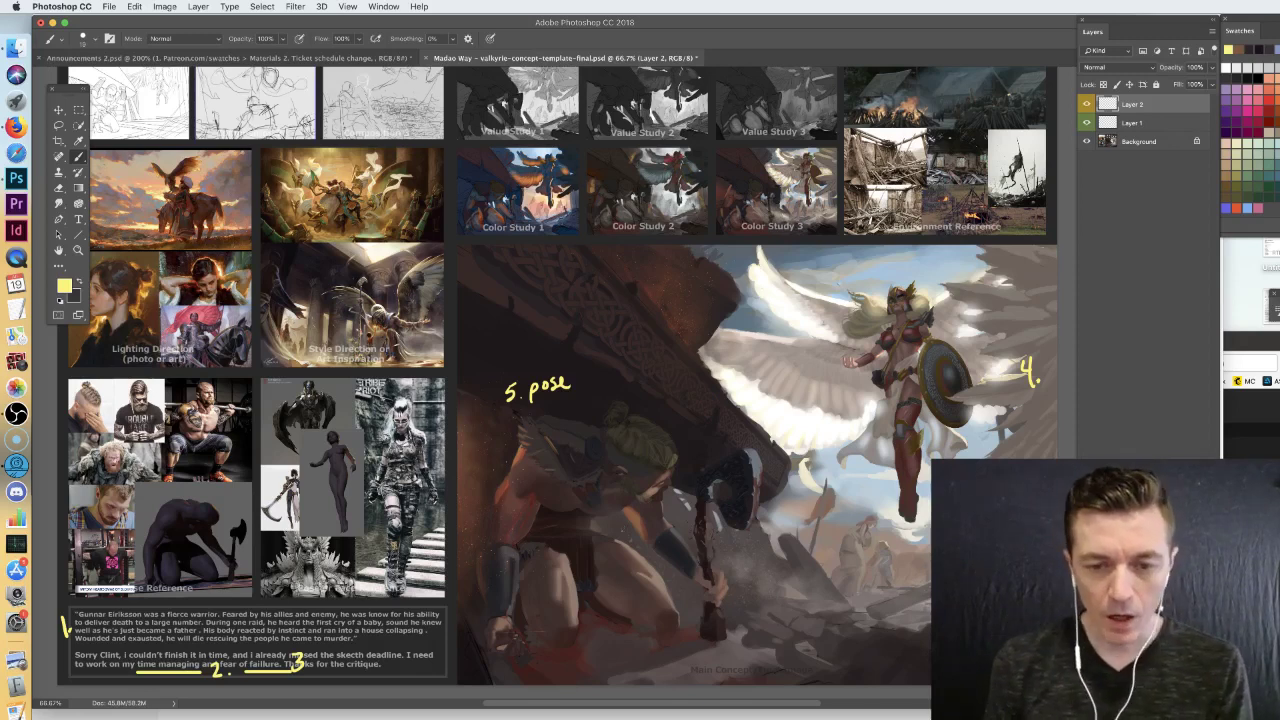
- Examine the carved knotwork on the fallen beam and the warrior's head and axe up close
key("super+equal")
key("super+equal")
key("super+equal")
left_click_drag(879, 259, 782, 446)
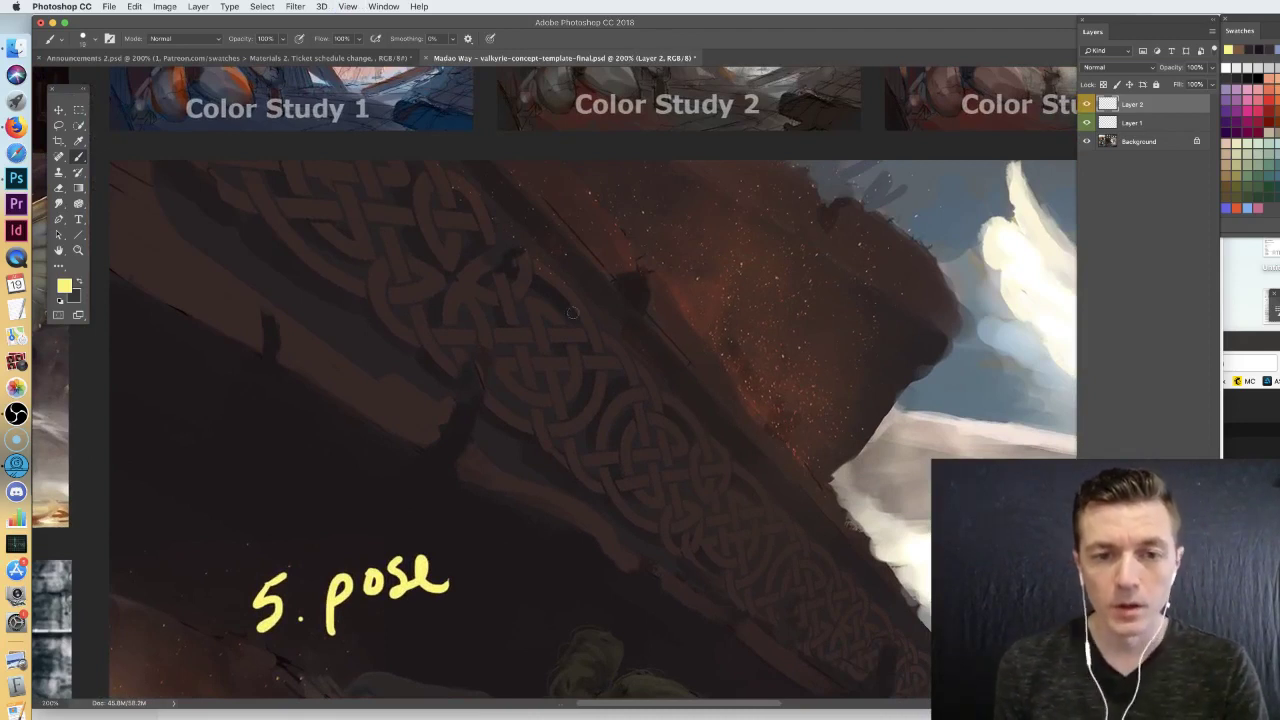
scroll(443, 257, "down", 3)
scroll(443, 257, "right", 4)
scroll(467, 342, "down", 3)
scroll(467, 342, "right", 3)
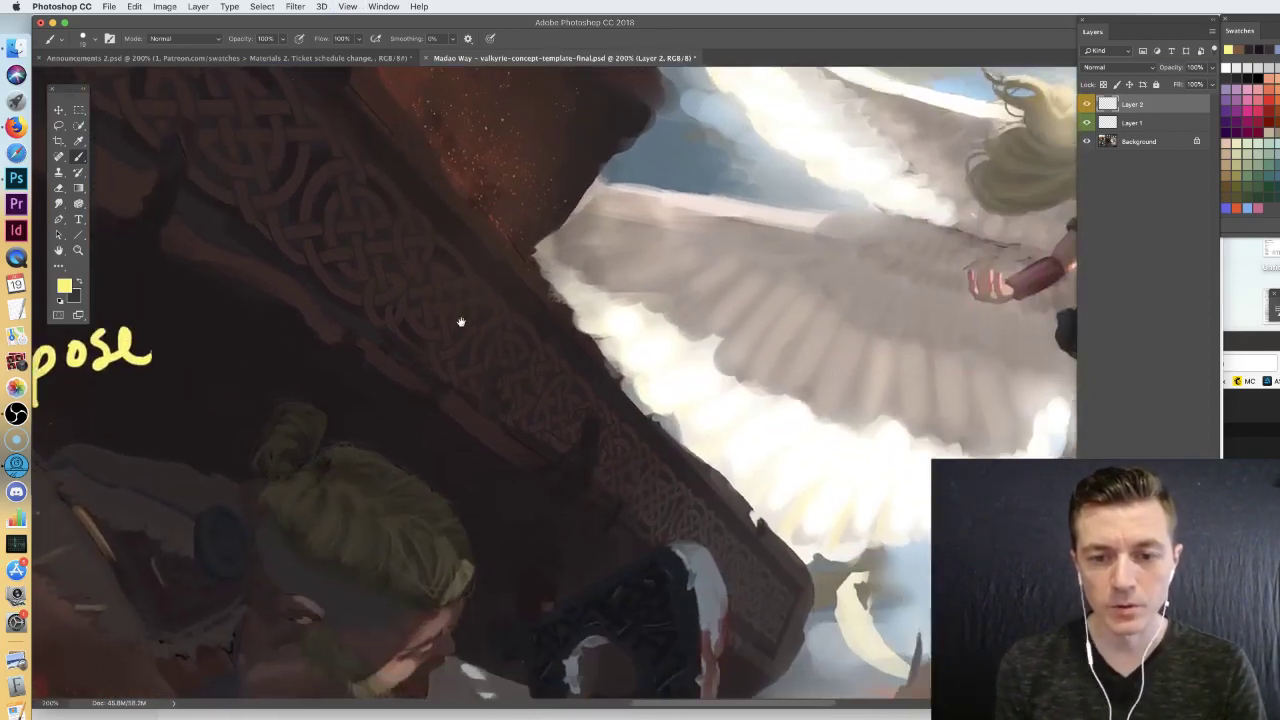
mouse_move(462, 335)
left_mouse_down()
mouse_move(750, 580)
mouse_move(766, 309)
mouse_move(745, 277)
mouse_move(768, 322)
left_mouse_up()
key("super+z")
key("super+z")
mouse_move(555, 397)
left_mouse_down()
mouse_move(594, 336)
mouse_move(668, 423)
mouse_move(645, 462)
left_mouse_up()
key("super+z")
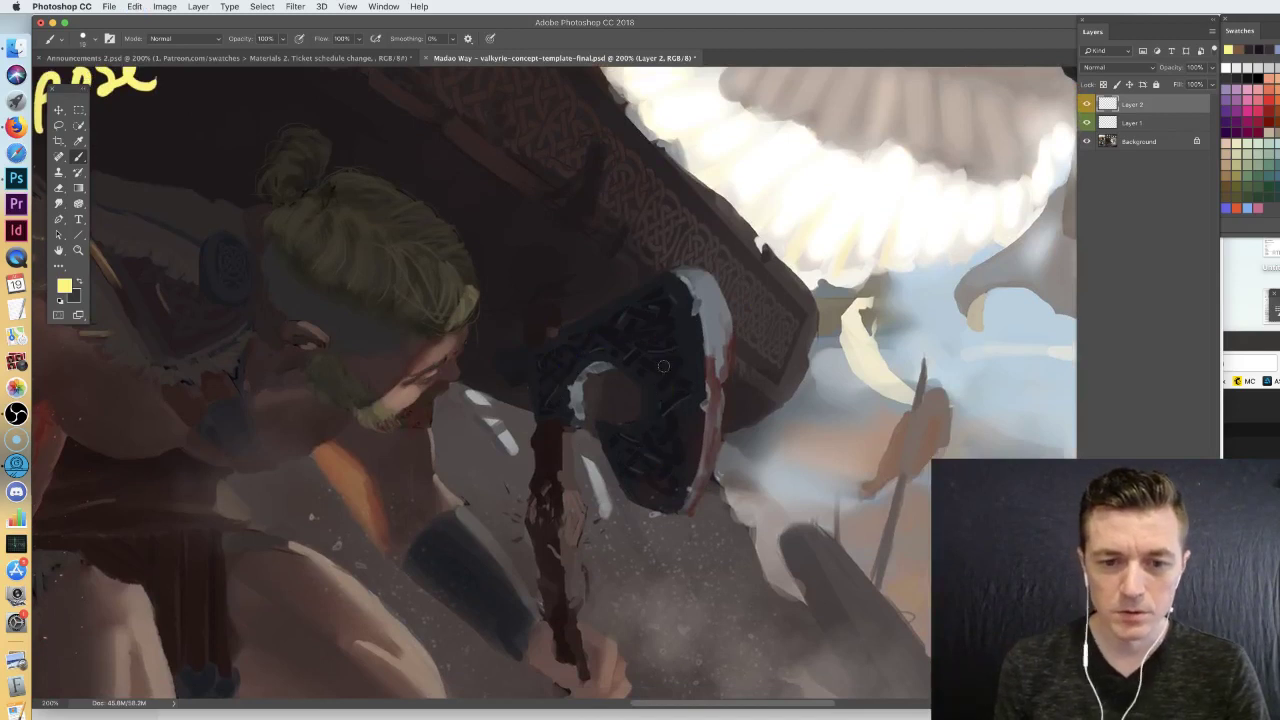
- Try tracing the shield's rune band and pointing an arrow at its upper edge in yellow, undoing each mark
mouse_move(729, 410)
left_mouse_down()
mouse_move(737, 189)
mouse_move(157, 459)
left_mouse_up()
left_click_drag(705, 260, 654, 358)
key("super+plus")
mouse_move(757, 210)
left_mouse_down()
mouse_move(678, 292)
mouse_move(614, 168)
mouse_move(513, 330)
mouse_move(674, 492)
mouse_move(712, 452)
left_mouse_up()
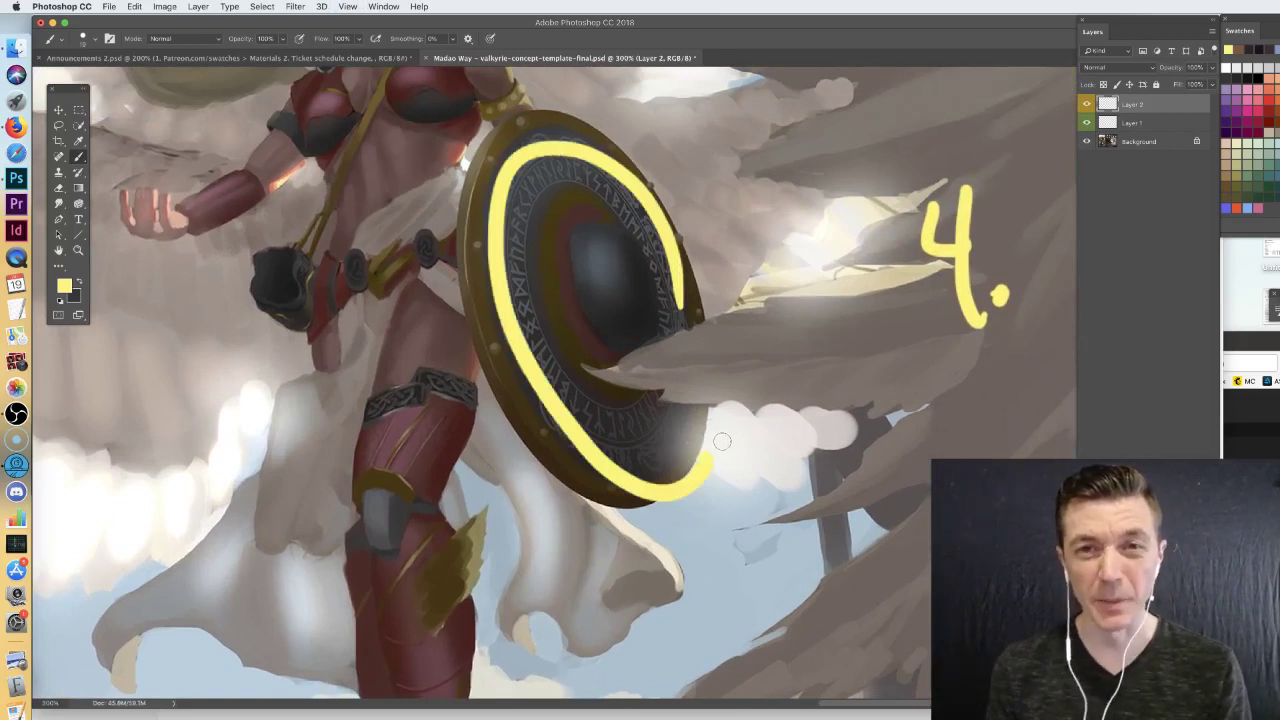
key("super+z")
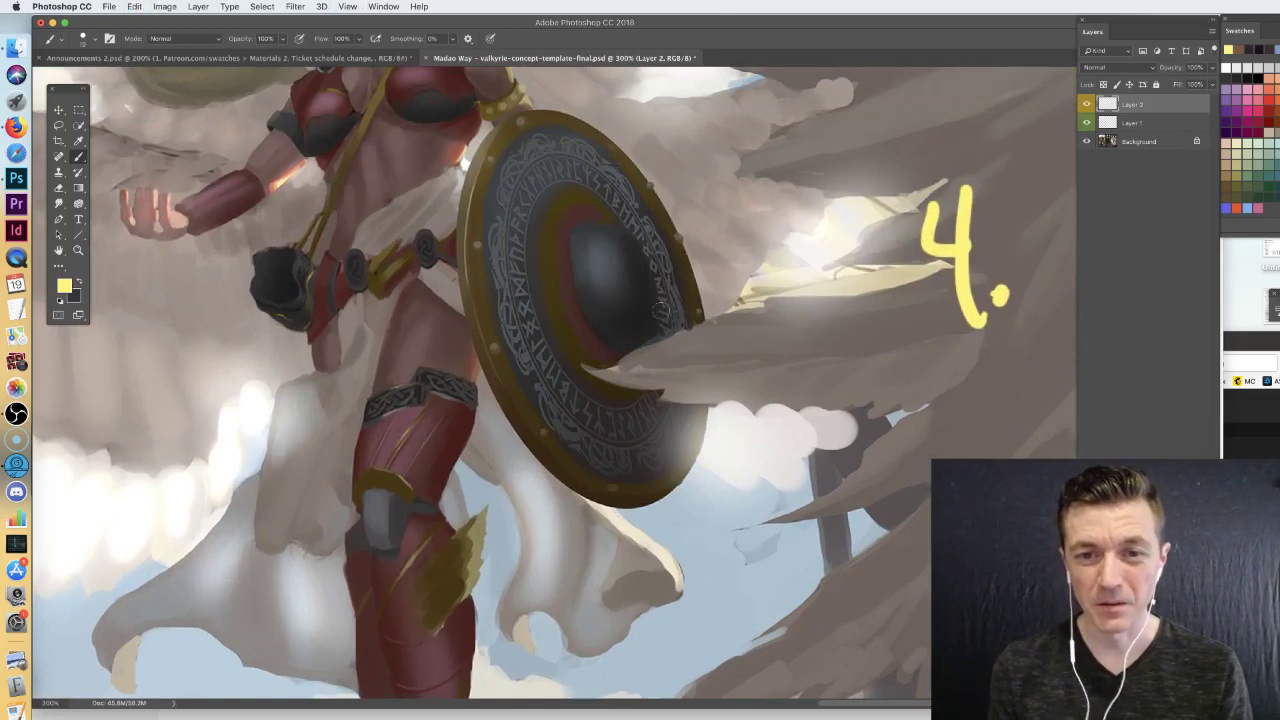
mouse_move(678, 322)
left_mouse_down()
mouse_move(642, 218)
mouse_move(557, 140)
mouse_move(506, 290)
mouse_move(672, 448)
left_mouse_up()
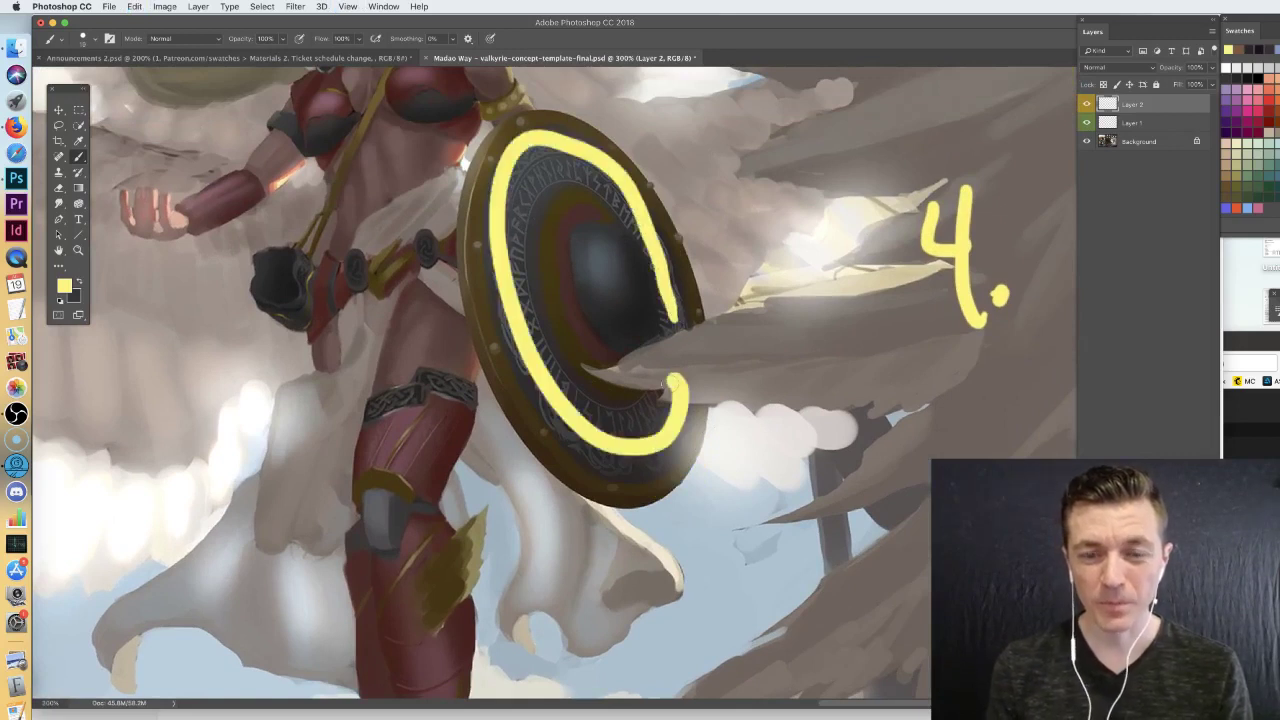
key("super+z")
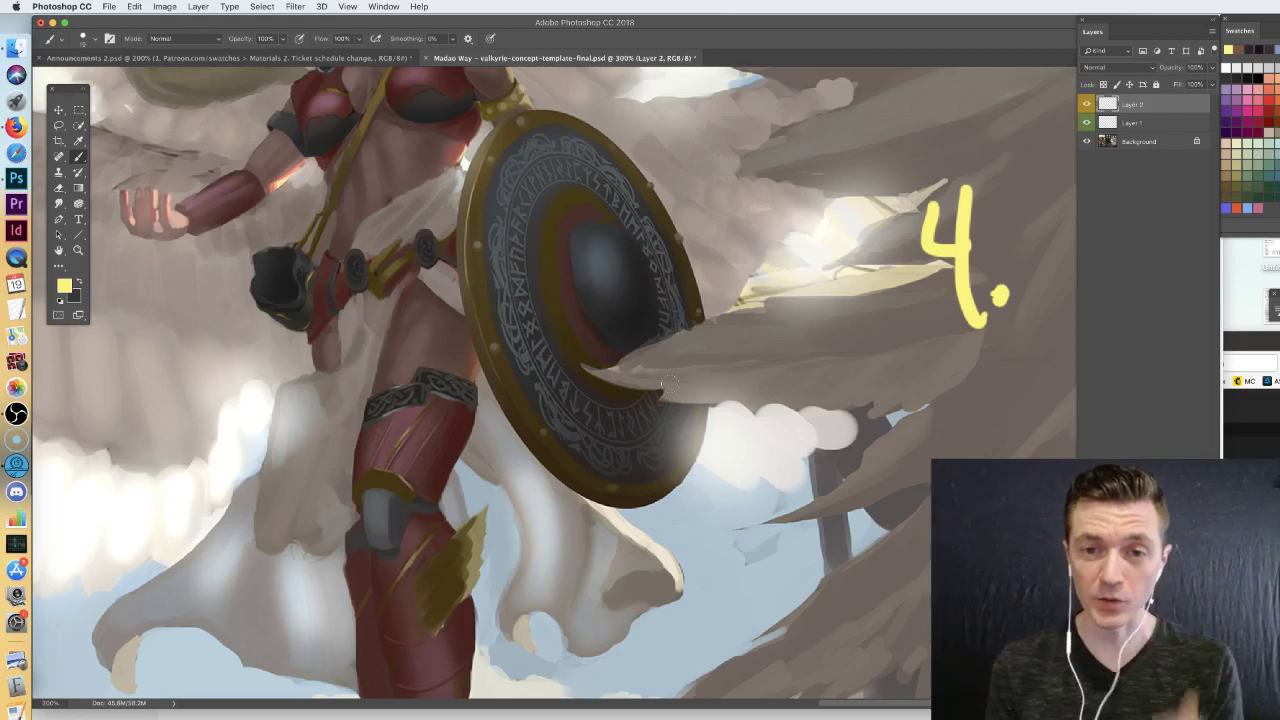
left_click_drag(553, 86, 570, 150)
left_click_drag(545, 121, 596, 125)
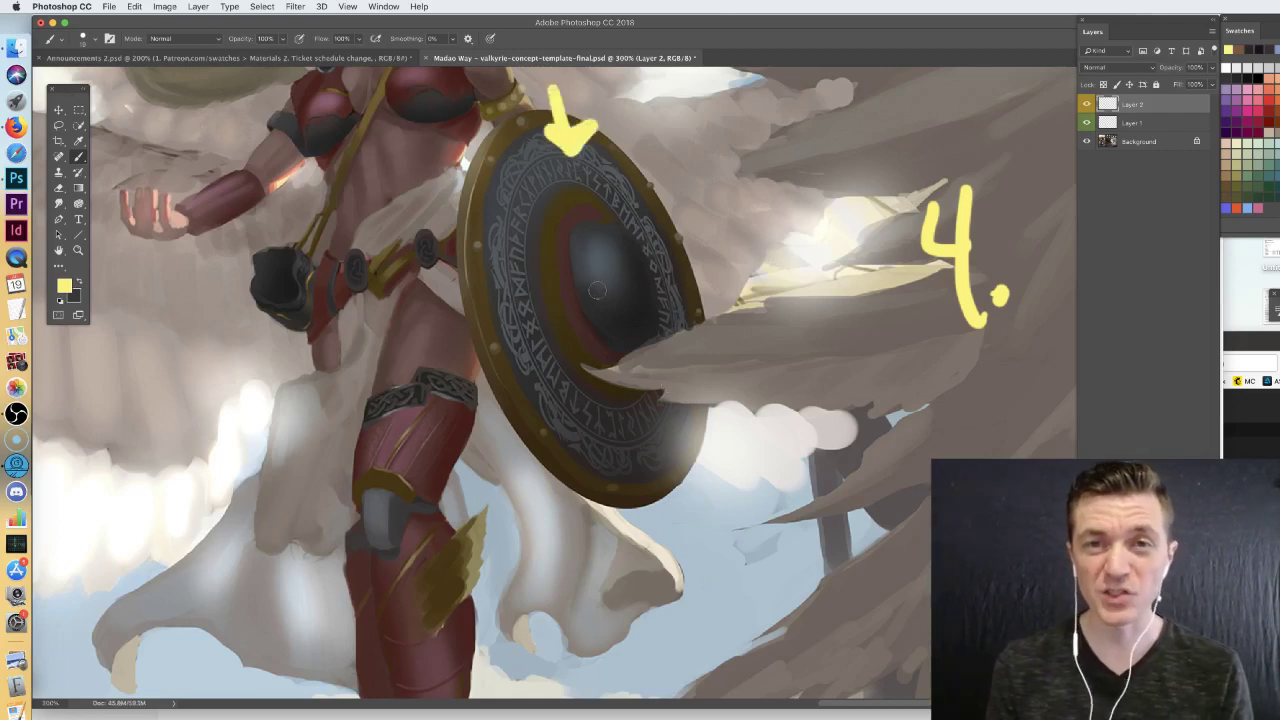
key("super+z")
- Trace the shield's rune band with a thinner yellow brush and mark the thigh band and both belt discs
right_click(645, 161)
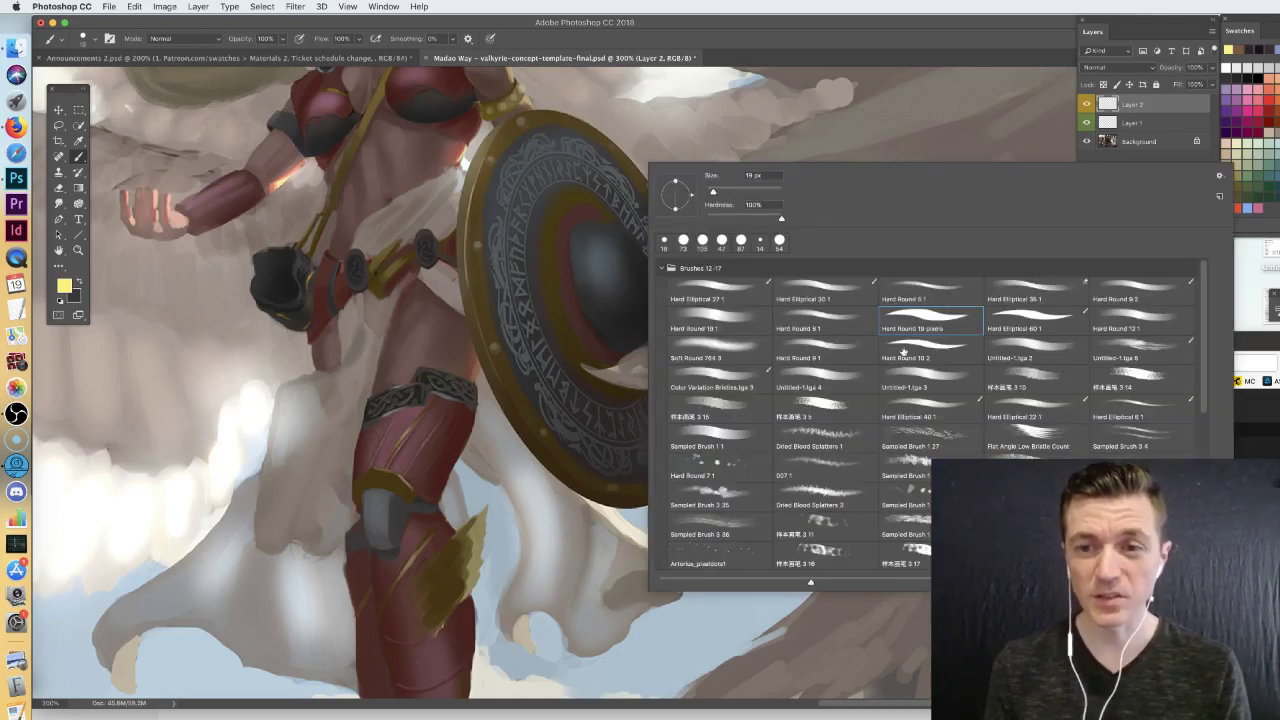
left_click(555, 163)
mouse_move(555, 163)
left_mouse_down()
mouse_move(500, 256)
mouse_move(610, 455)
mouse_move(672, 325)
mouse_move(527, 190)
left_mouse_up()
left_click_drag(383, 403, 473, 397)
left_click_drag(425, 240, 426, 261)
left_click_drag(355, 260, 358, 280)
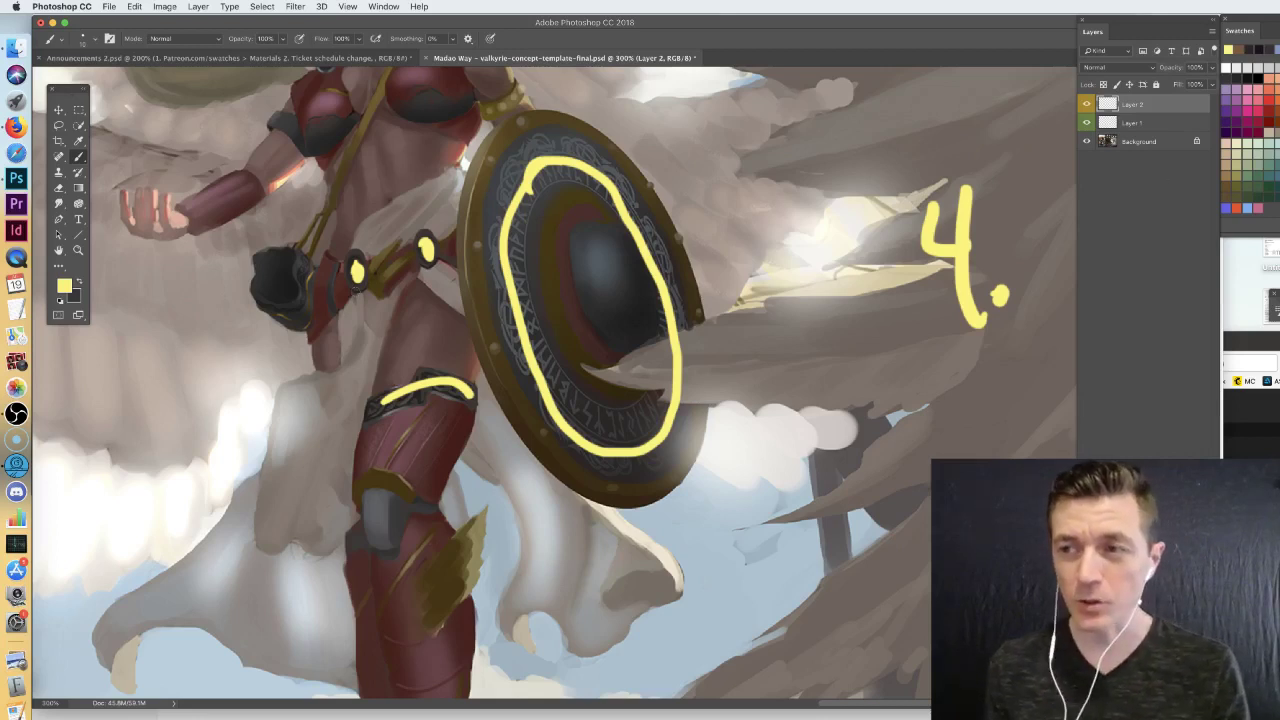
- Undo the thigh and belt marks, erase the yellow ring from the shield and return to the Brush tool
key("super+alt+z")
key("super+alt+z")
key("super+alt+z")
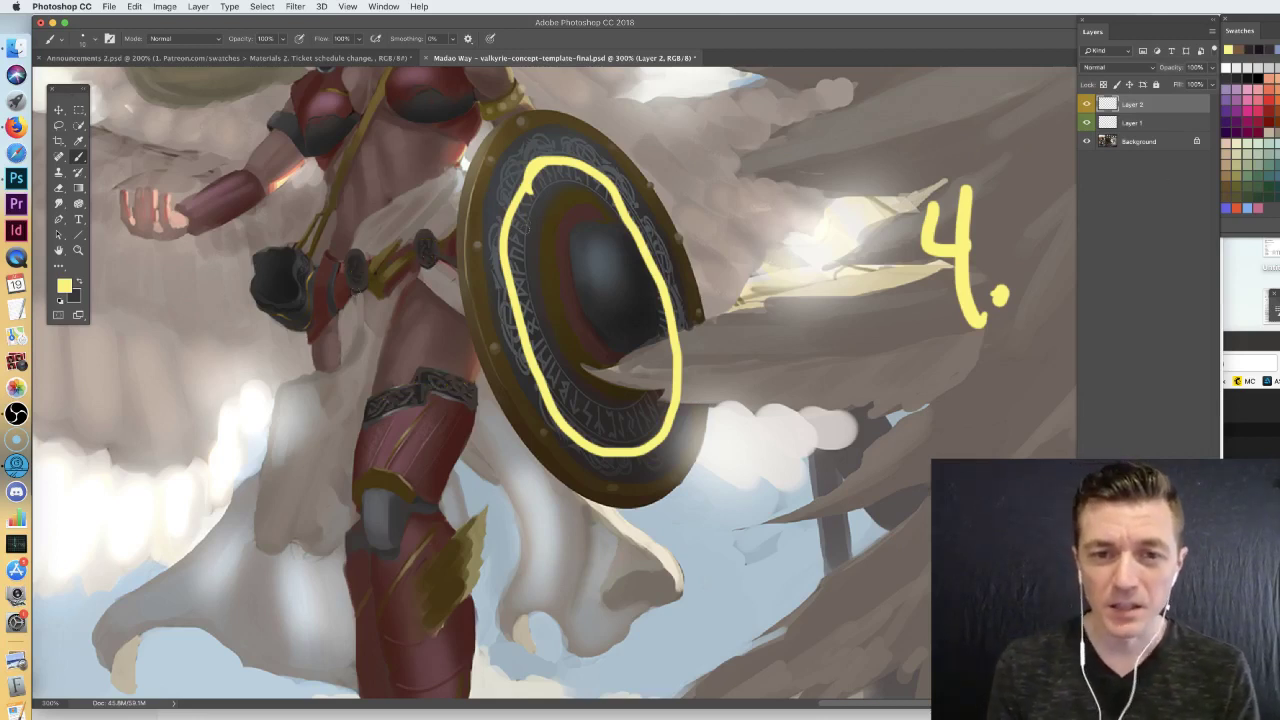
left_click(549, 178)
key("super+z")
left_click(519, 233)
key("super+z")
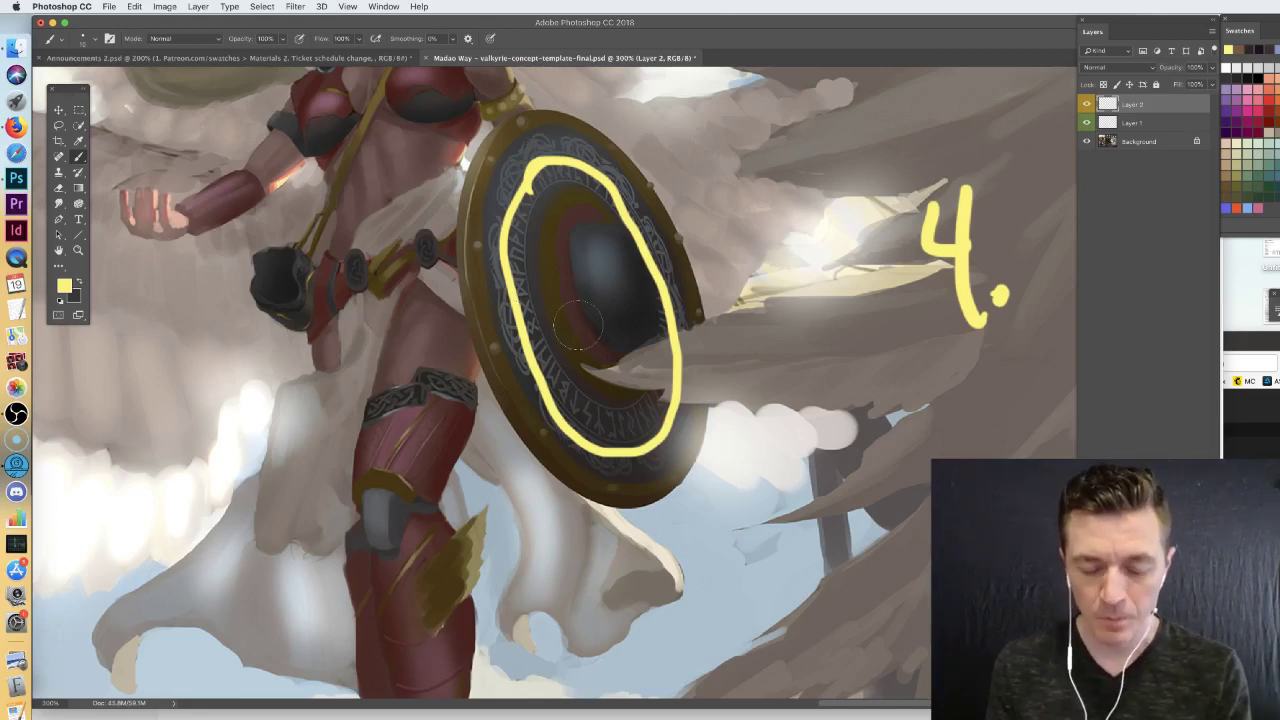
key("e")
mouse_move(540, 170)
left_mouse_down()
mouse_move(565, 250)
mouse_move(645, 385)
mouse_move(645, 450)
left_mouse_up()
key("b")
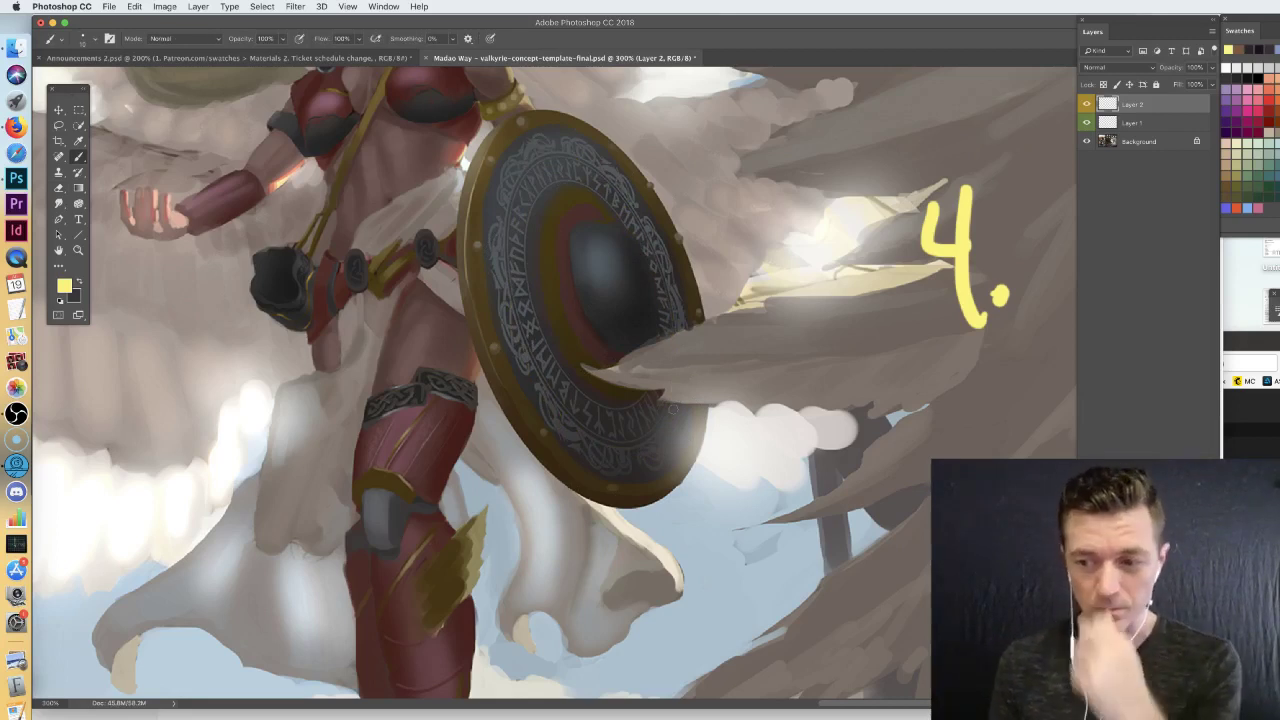
- Review the whole illustration, from the valkyrie to the kneeling warrior and the character references
key("super+minus")
key("super+minus")
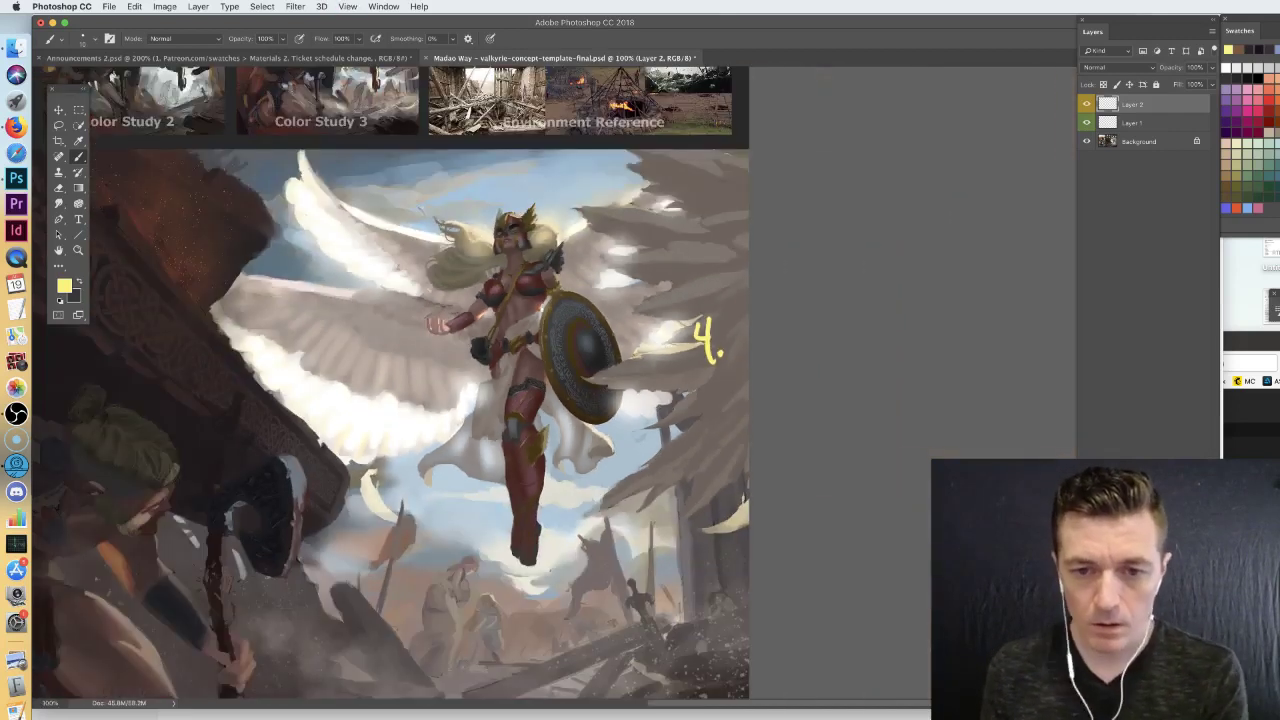
left_click_drag(445, 409, 820, 314)
left_click_drag(508, 335, 782, 258)
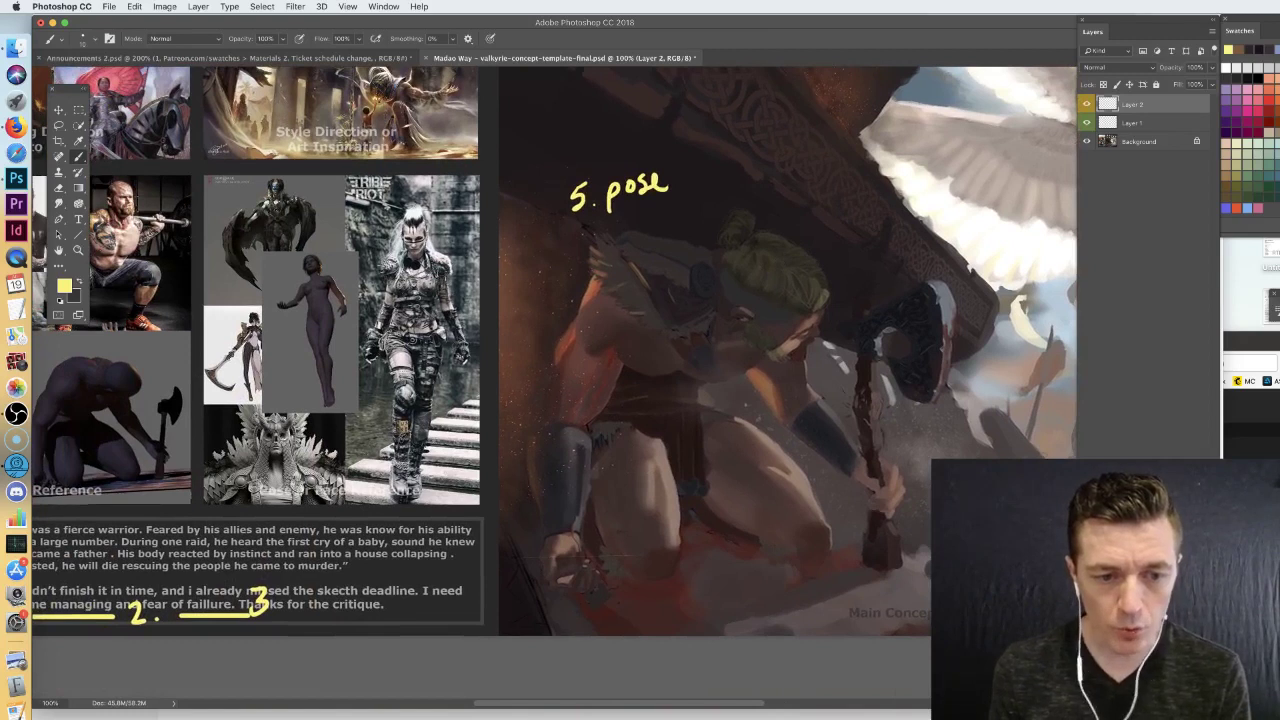
left_click_drag(379, 547, 324, 592)
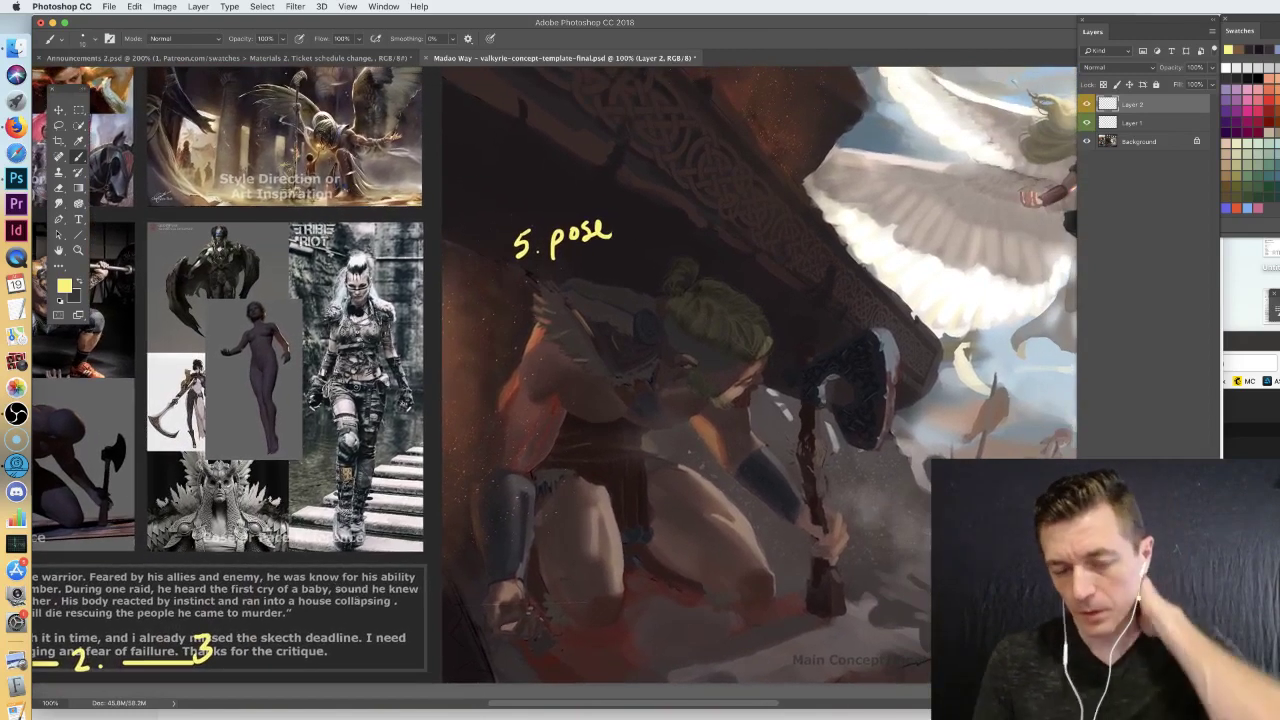
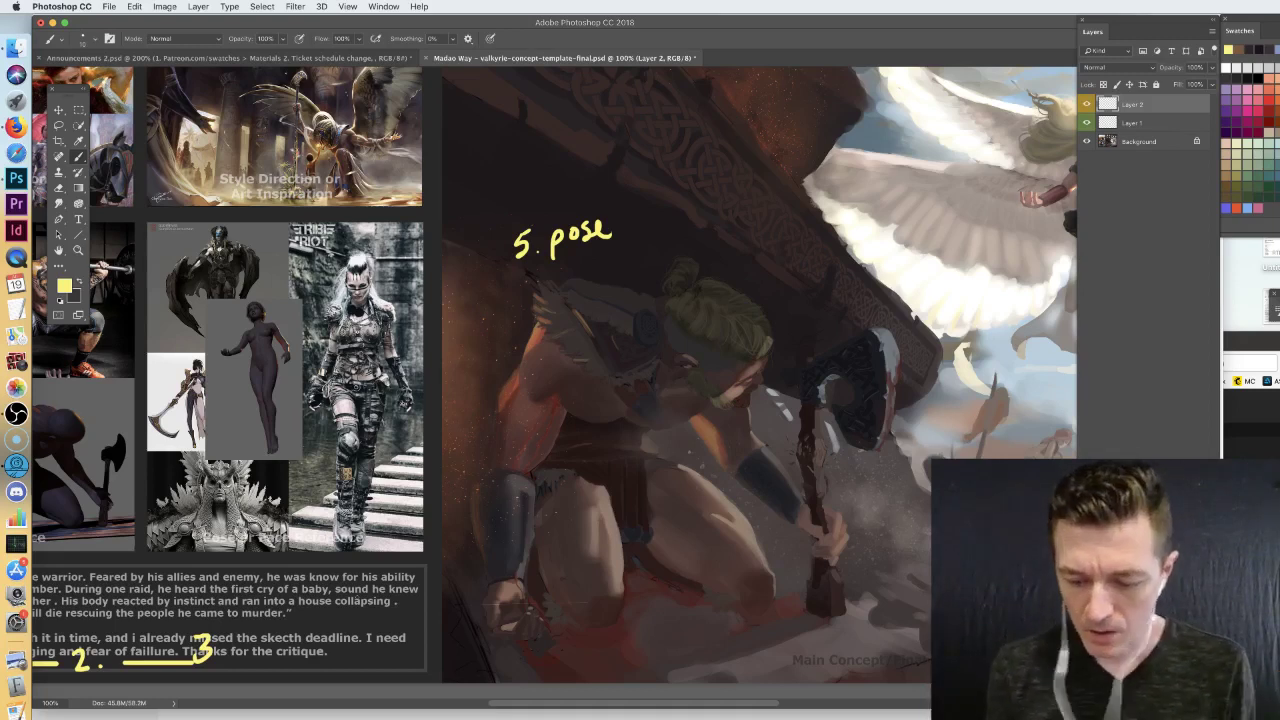
key("super+minus")
left_click_drag(712, 290, 557, 301)
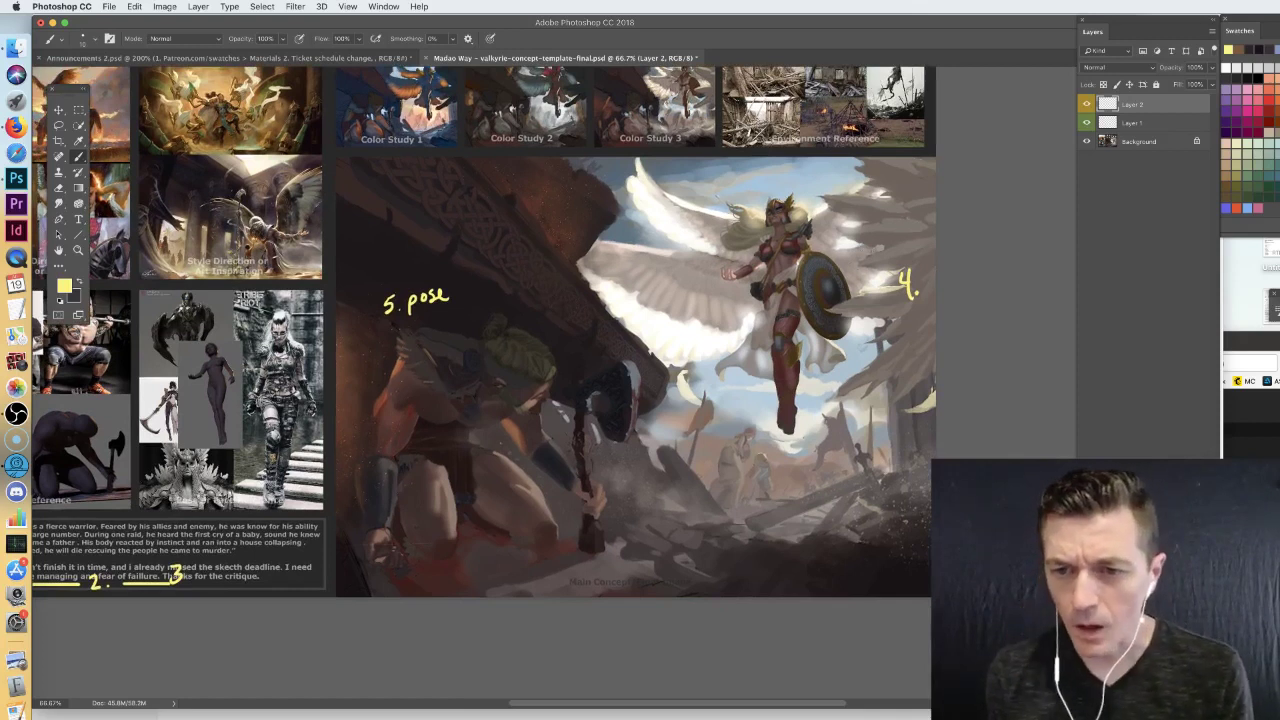
- Try marking the foreground wing's upper feathers and circling note 4 beside the shield in yellow, undoing both strokes
mouse_move(918, 192)
left_mouse_down()
mouse_move(923, 305)
mouse_move(915, 178)
left_mouse_up()
key("super+z")
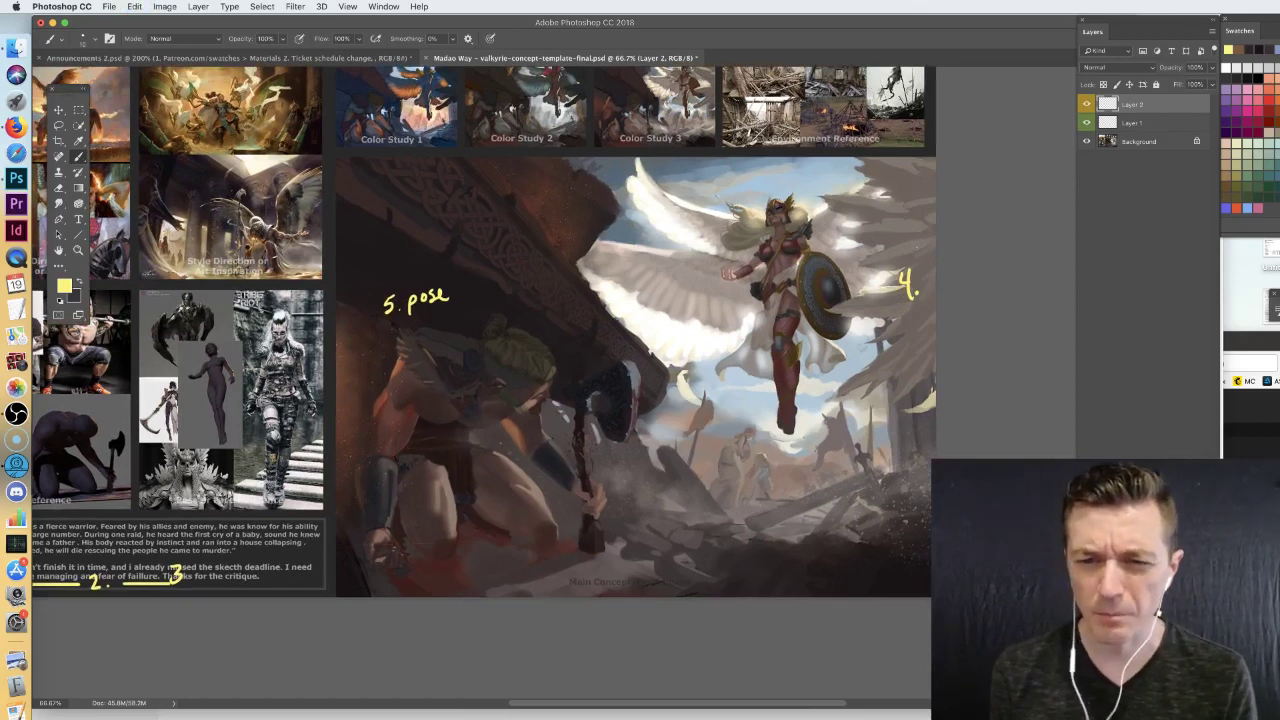
mouse_move(818, 266)
left_mouse_down()
mouse_move(926, 250)
mouse_move(928, 298)
mouse_move(872, 333)
left_mouse_up()
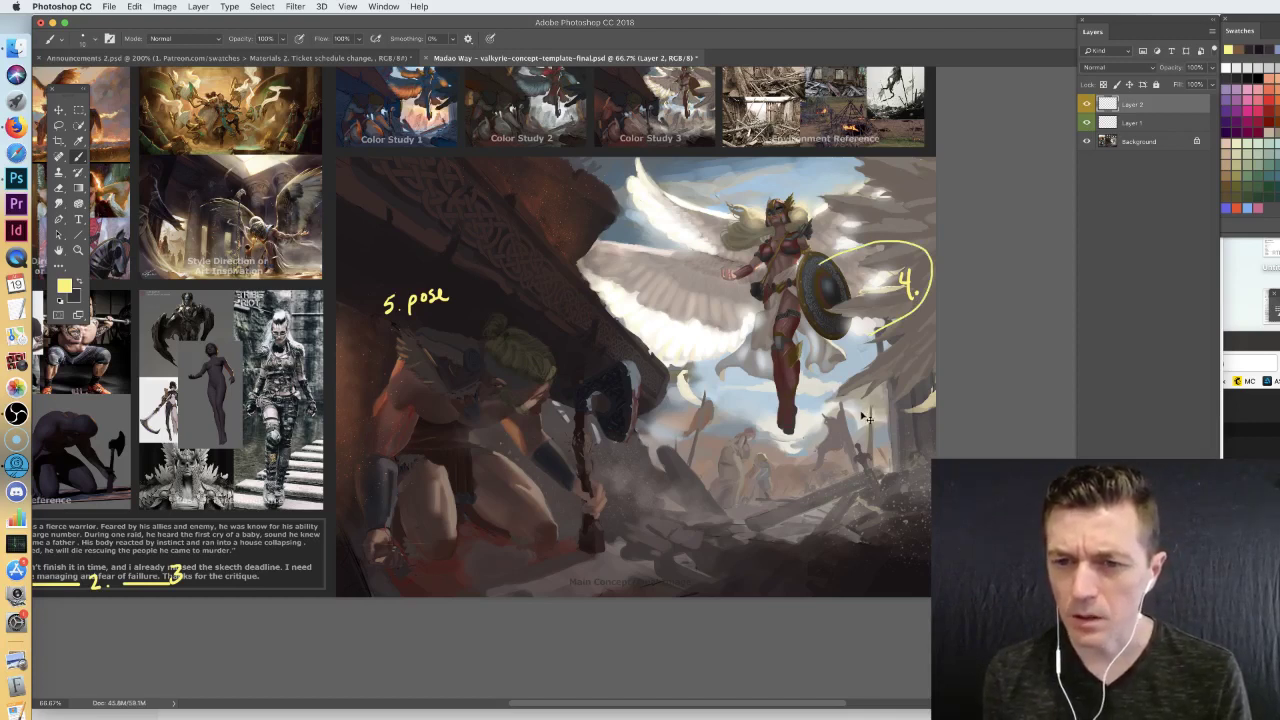
key("super+z")
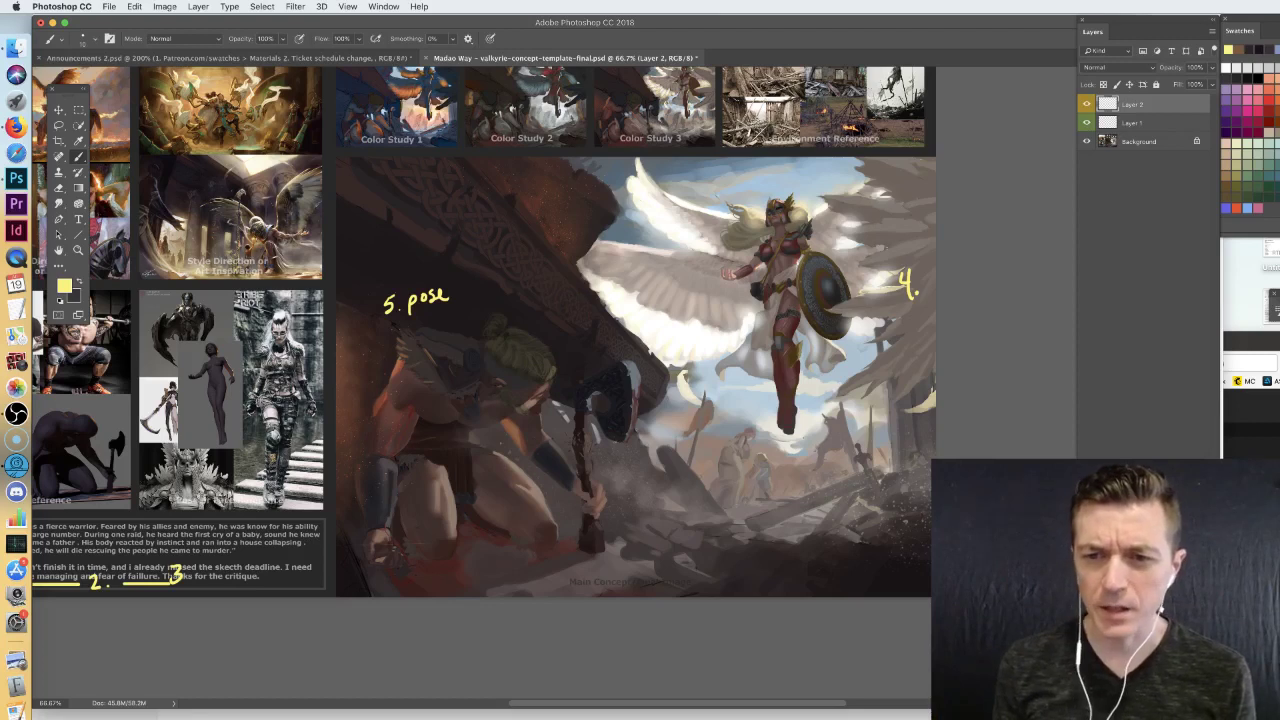
- Outline an upper feather of the foreground wing in yellow and undo the extra stroke beneath it
mouse_move(934, 177)
left_mouse_down()
mouse_move(856, 205)
mouse_move(934, 212)
left_mouse_up()
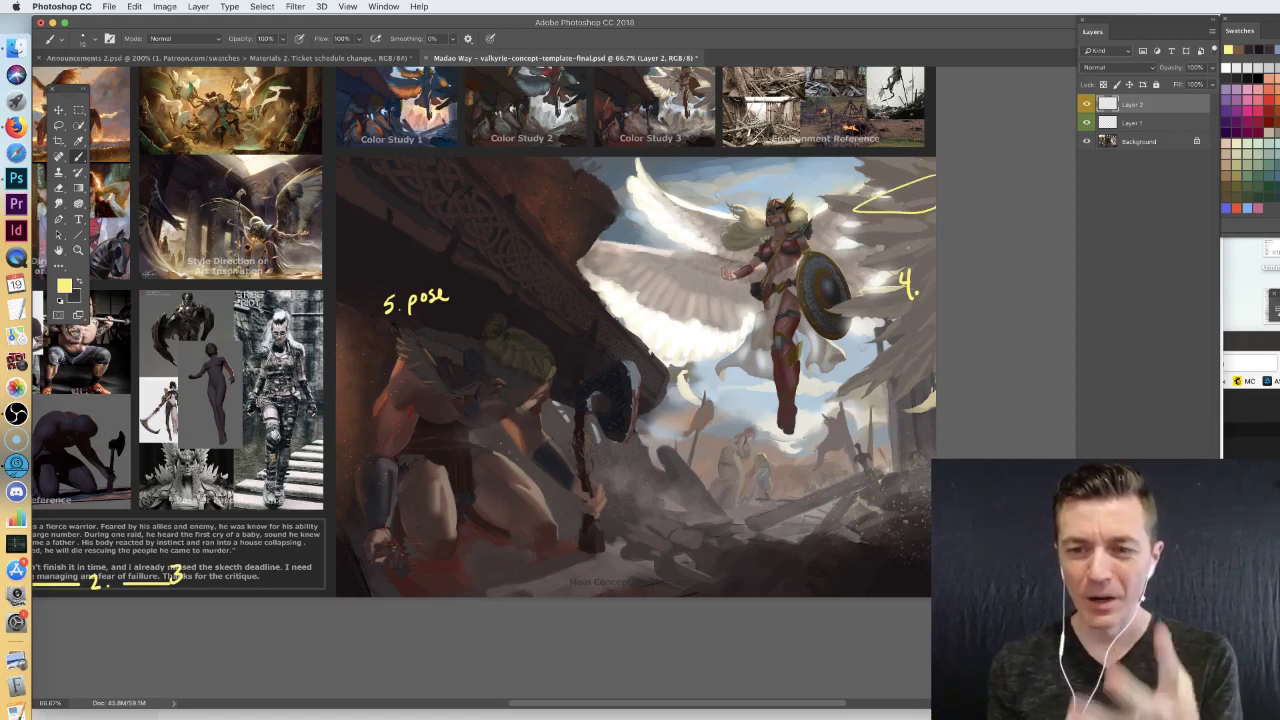
mouse_move(906, 205)
left_mouse_down()
mouse_move(918, 298)
mouse_move(928, 212)
left_mouse_up()
key("super+z")
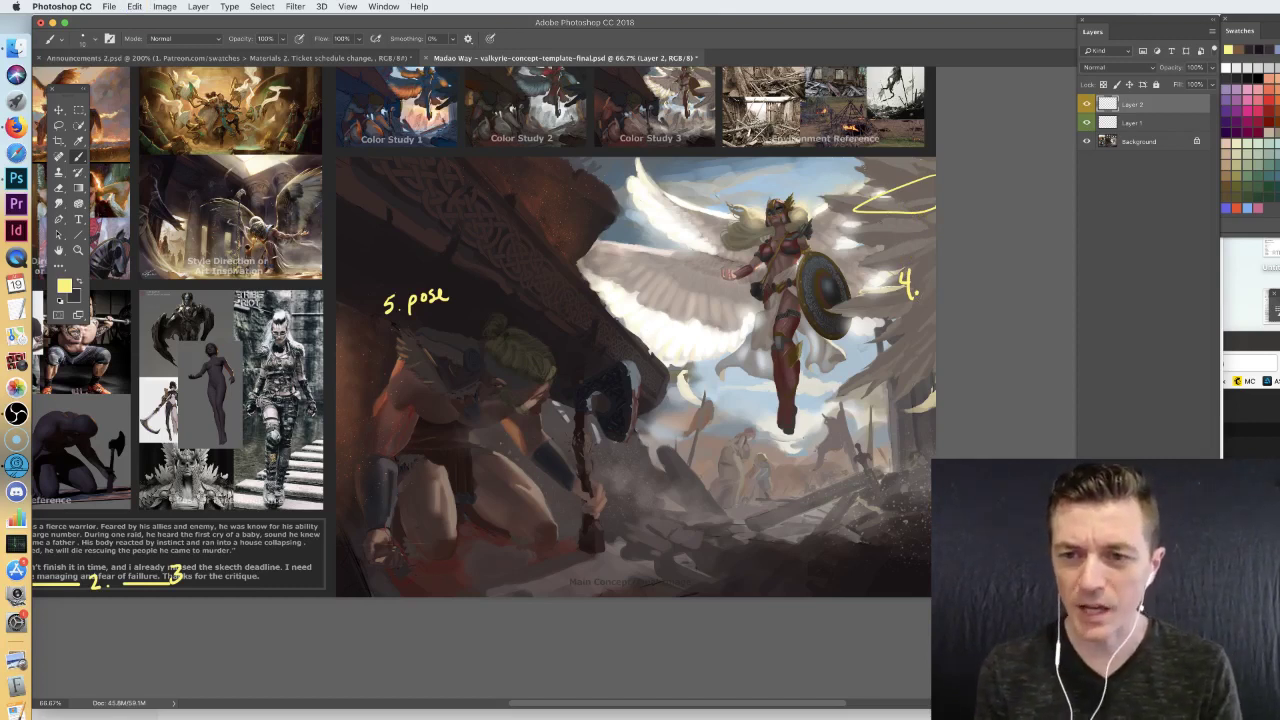
- Undo the feather outline and sketch angular yellow feather shapes over the upper part of the foreground wing
key("super+z")
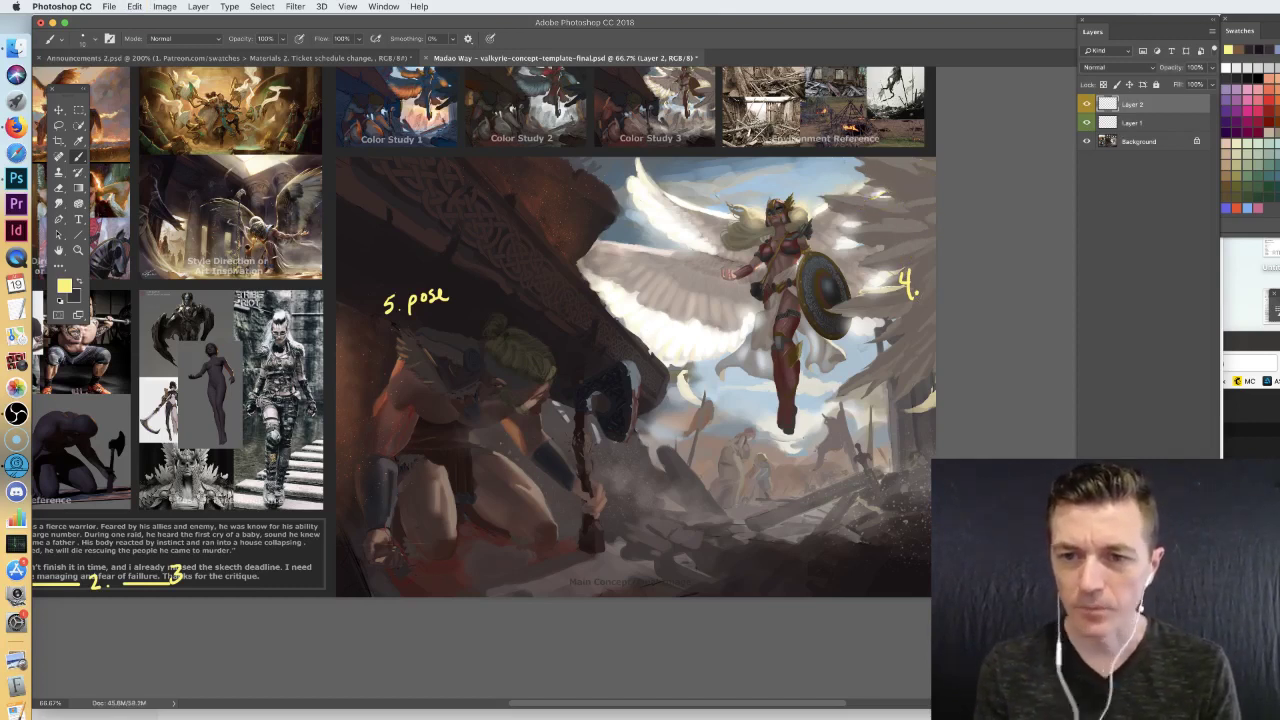
left_click_drag(863, 159, 929, 302)
mouse_move(914, 157)
left_mouse_down()
mouse_move(935, 200)
mouse_move(934, 166)
mouse_move(899, 209)
left_mouse_up()
left_click_drag(885, 195, 934, 152)
mouse_move(918, 196)
left_mouse_down()
mouse_move(894, 240)
mouse_move(931, 241)
mouse_move(935, 276)
left_mouse_up()
mouse_move(936, 338)
left_mouse_down()
mouse_move(889, 315)
mouse_move(934, 390)
left_mouse_up()
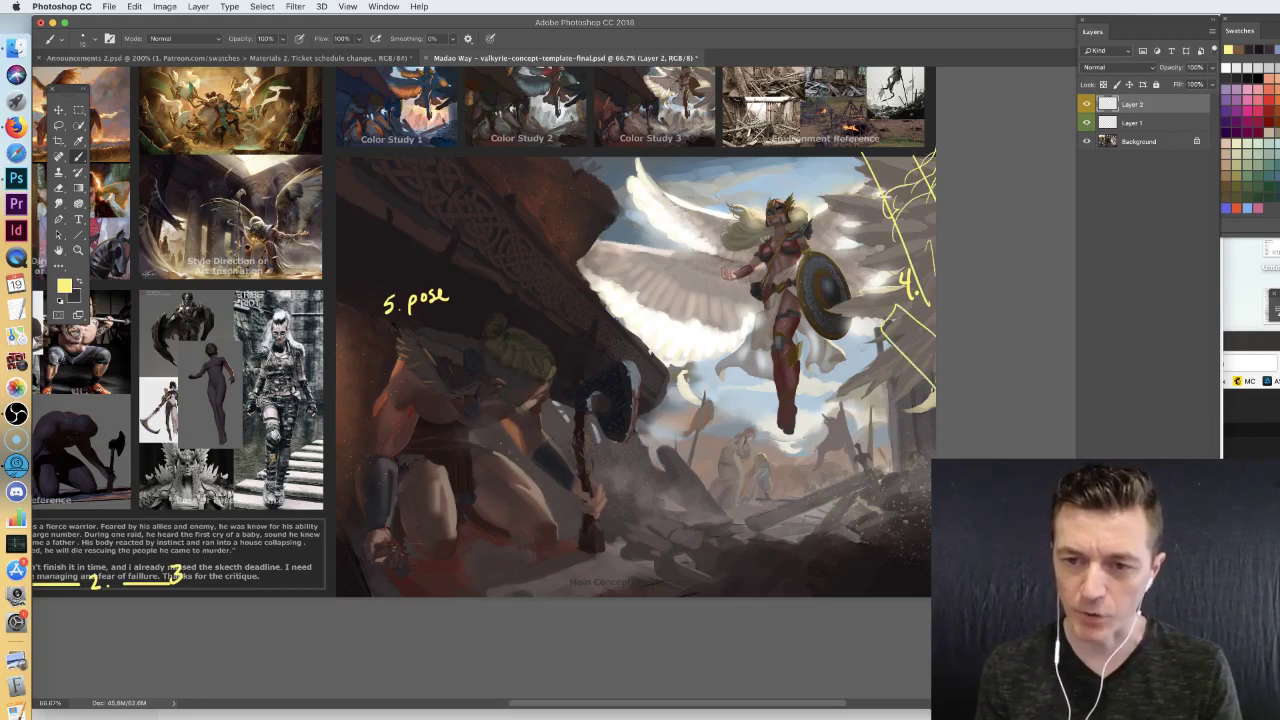
- Outline the foreground wing's lower hanging feathers and the middle feathers around note 4 in yellow
left_click_drag(916, 294, 917, 314)
mouse_move(906, 374)
left_mouse_down()
mouse_move(888, 498)
mouse_move(912, 478)
mouse_move(910, 510)
left_mouse_up()
mouse_move(882, 496)
left_mouse_down()
mouse_move(912, 510)
mouse_move(912, 496)
left_mouse_up()
left_click_drag(932, 388, 928, 502)
left_click_drag(876, 232, 906, 306)
mouse_move(862, 236)
left_mouse_down()
mouse_move(889, 268)
mouse_move(881, 250)
mouse_move(896, 314)
left_mouse_up()
left_click_drag(896, 314, 910, 304)
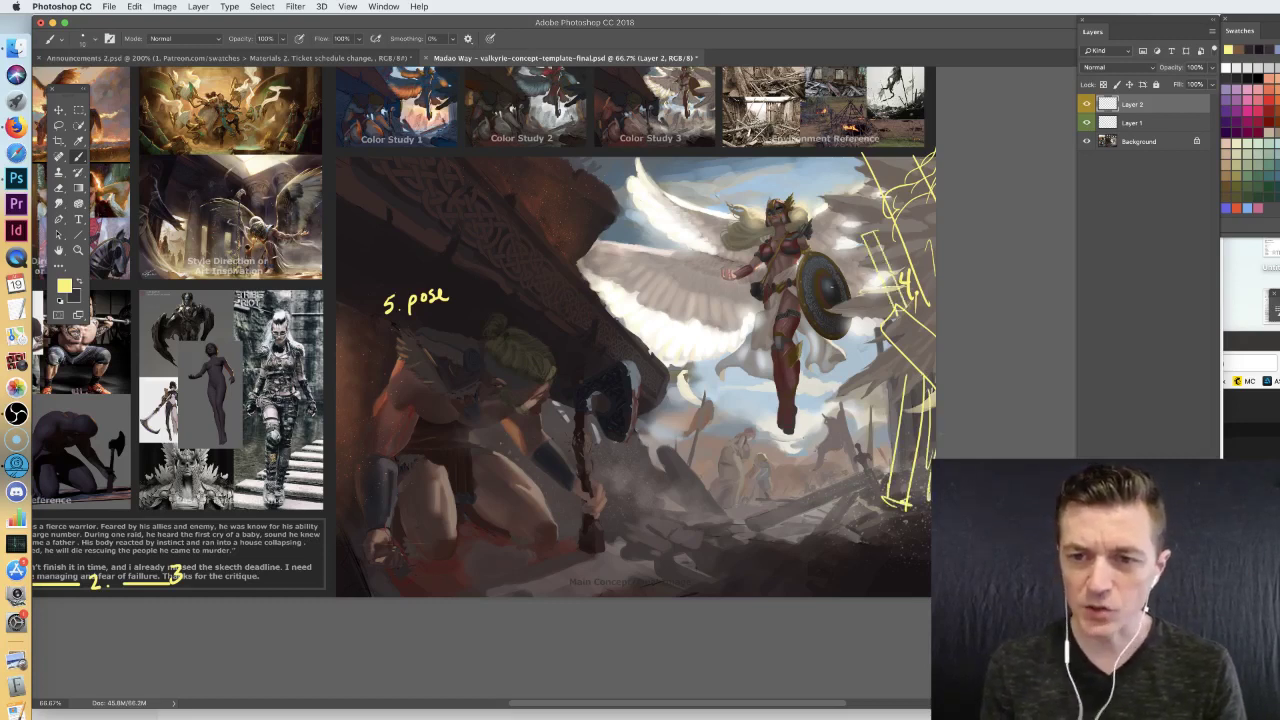
- Try extending the foreground wing with long diagonal yellow feather strokes behind the valkyrie, undoing them all
left_click_drag(832, 198, 908, 286)
left_click_drag(830, 176, 914, 236)
key("alt+super+z")
key("alt+super+z")
left_click_drag(802, 150, 934, 270)
mouse_move(778, 144)
left_mouse_down()
mouse_move(934, 226)
mouse_move(934, 296)
left_mouse_up()
key("super+z")
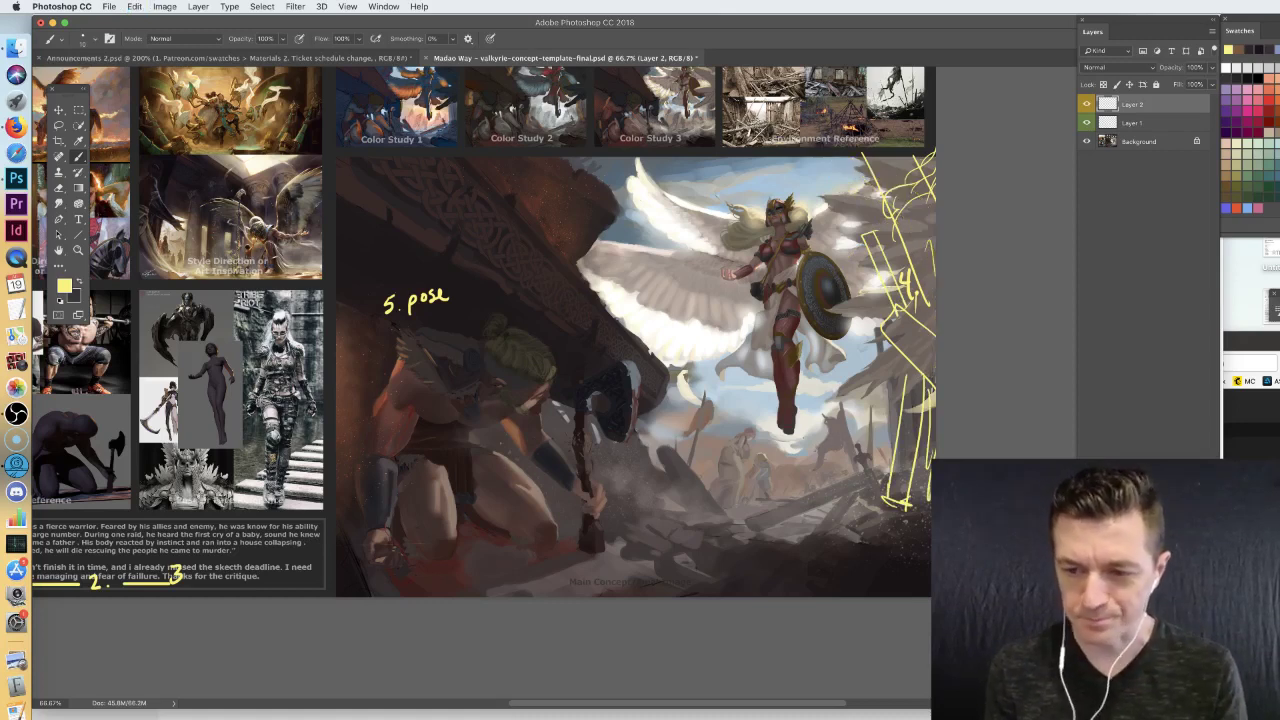
- Review the whole illustration alongside its color studies, pose references and the artist's written comment
scroll(490, 330, "down", 2)
scroll(490, 330, "left", 1)
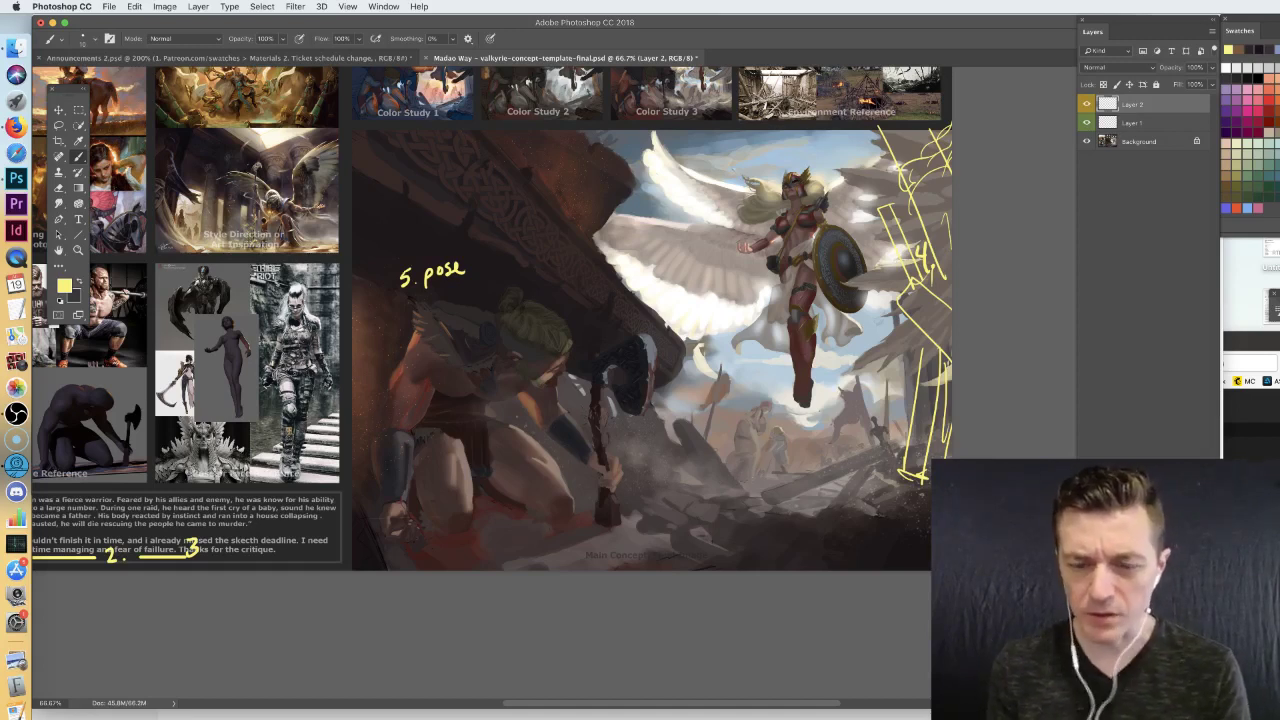
scroll(494, 327, "up", 2)
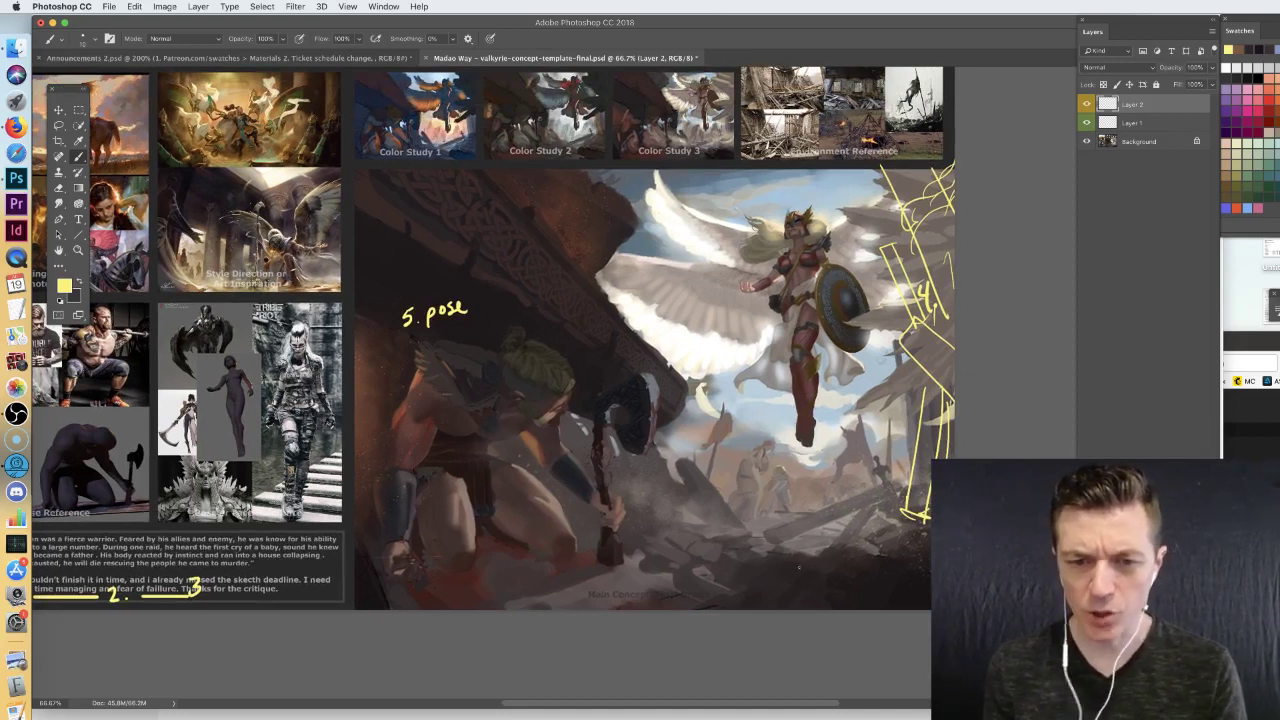
scroll(682, 405, "left", 3)
scroll(682, 405, "up", 1)
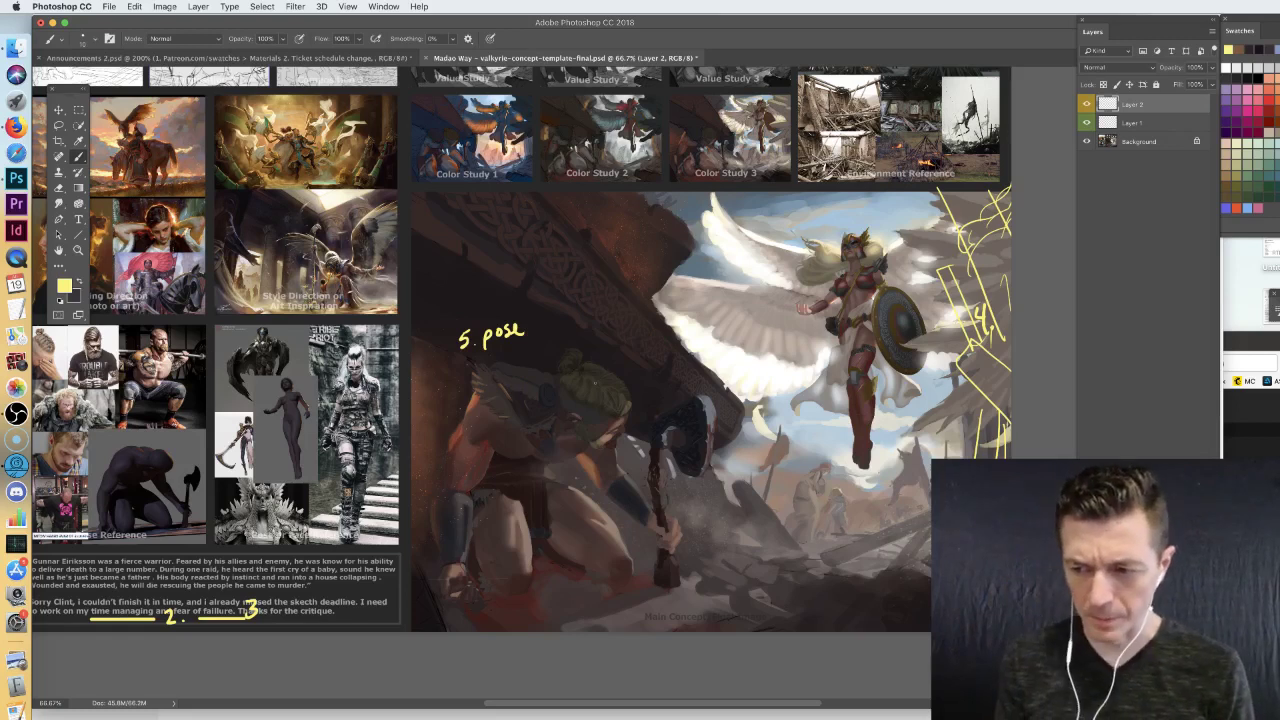
left_click_drag(583, 358, 695, 349)
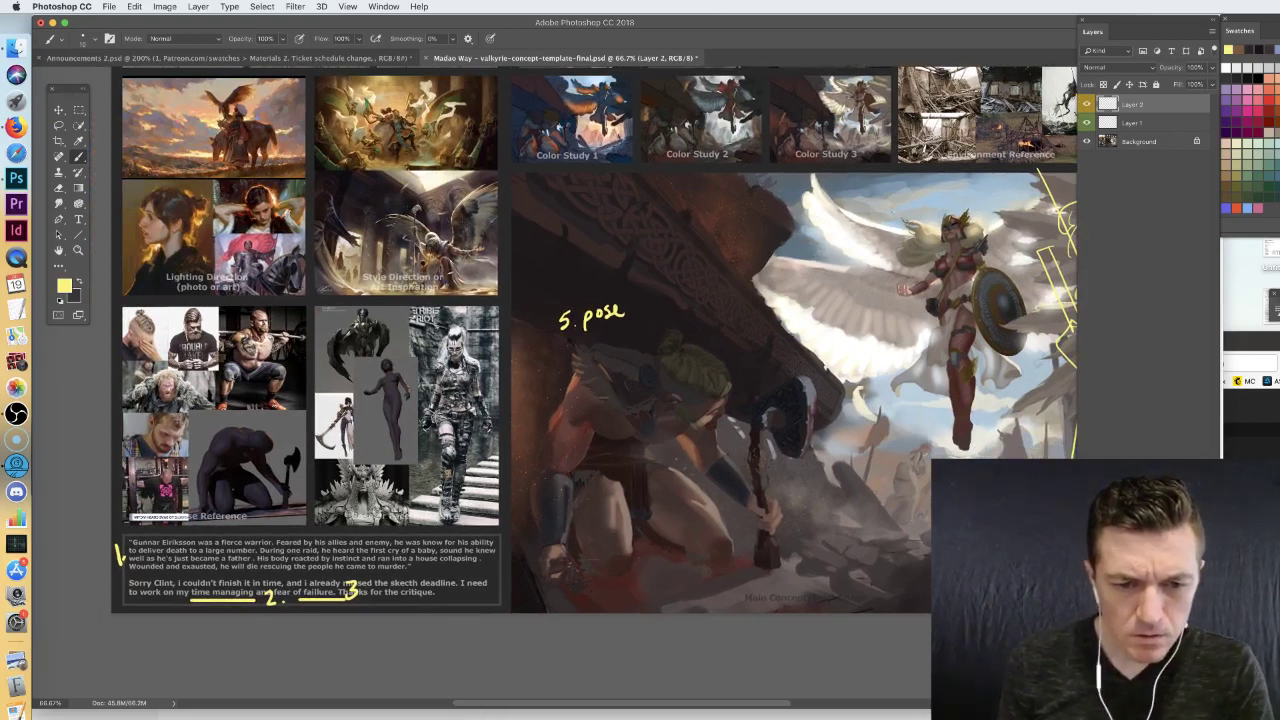
left_click_drag(657, 325, 668, 392)
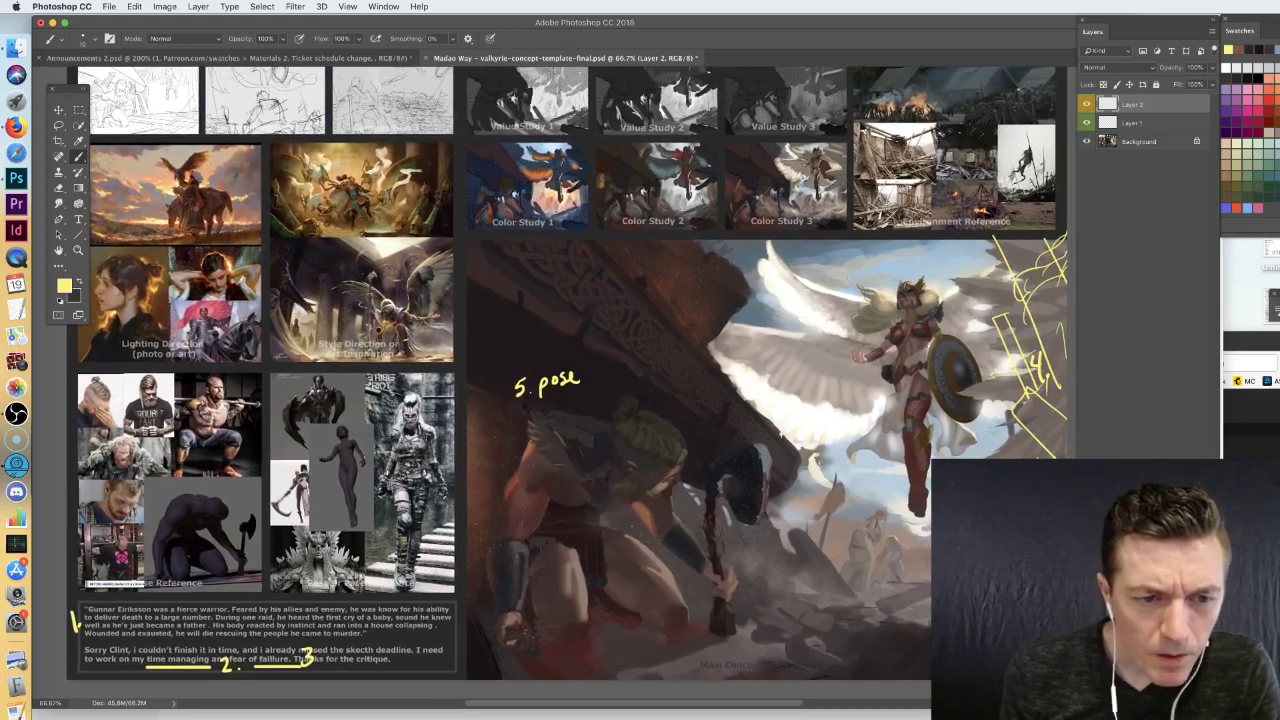
- Examine the pose references up close, including the warrior photos and the kneeling 3D figure with the axe
key("super+plus")
key("super+plus")
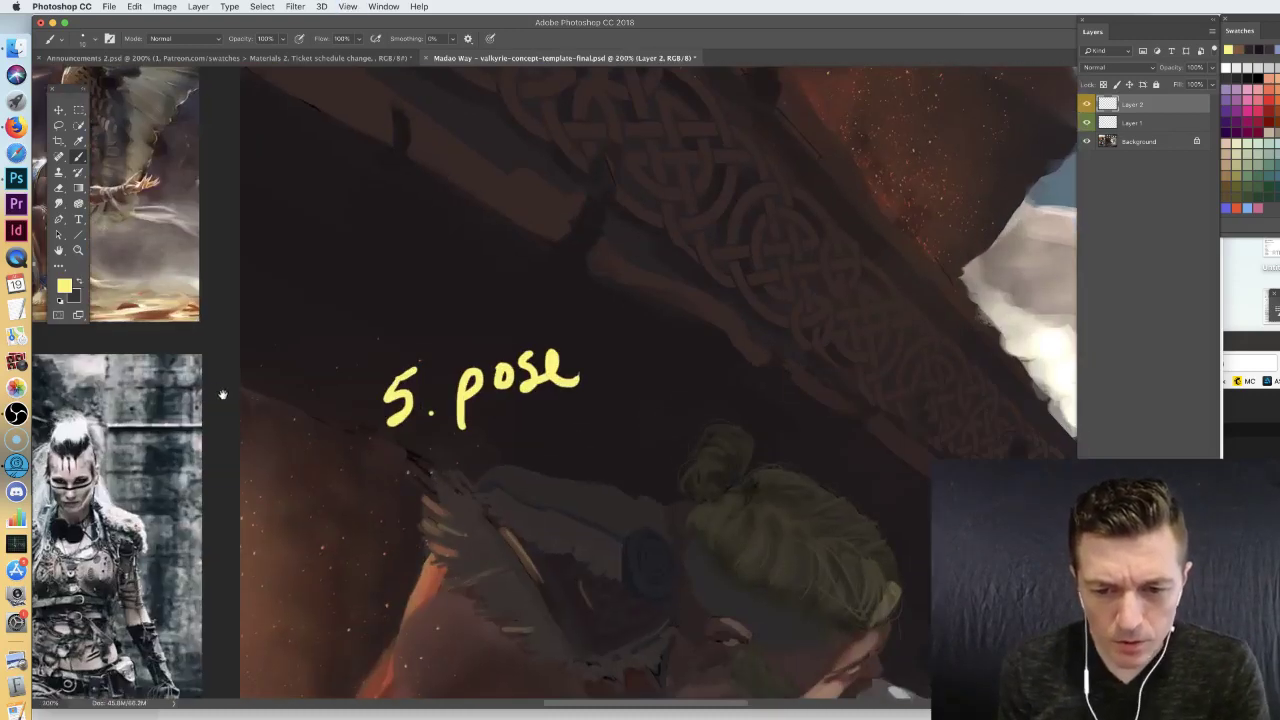
left_click_drag(223, 394, 937, 274)
left_click_drag(631, 282, 669, 266)
scroll(668, 265, "left", 10)
scroll(668, 265, "down", 3)
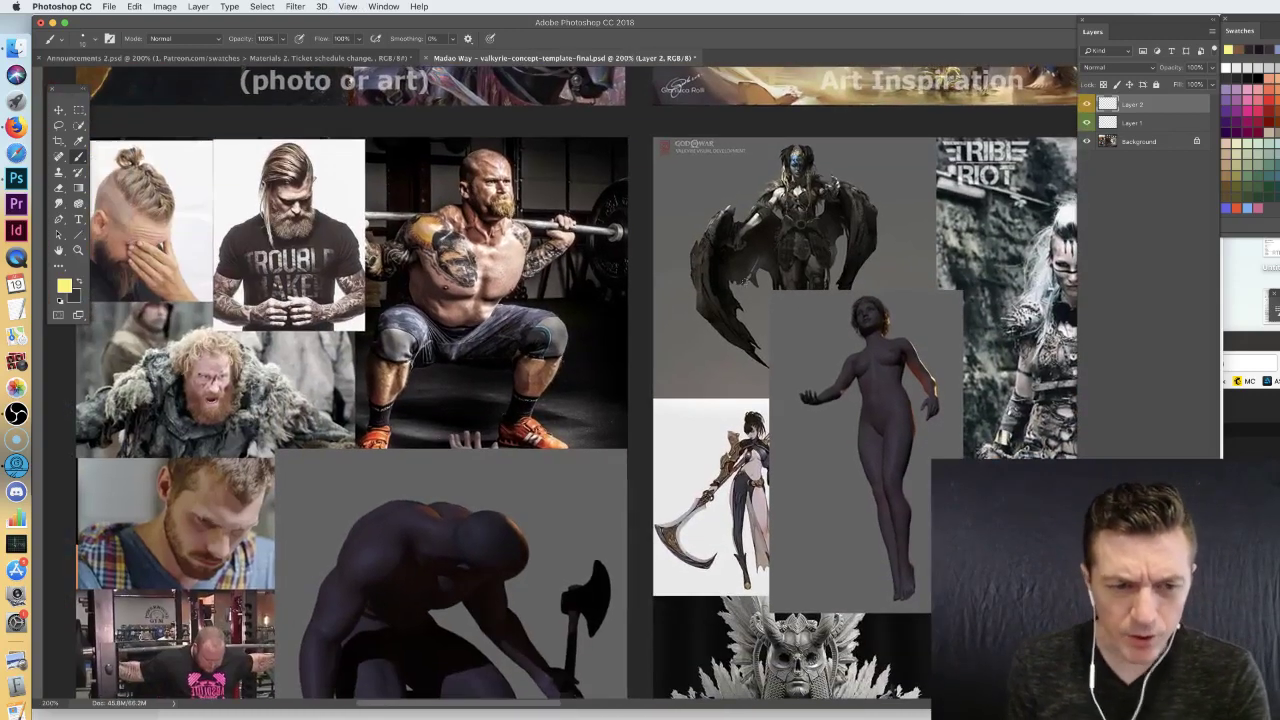
scroll(668, 265, "left", 10)
scroll(668, 265, "down", 4)
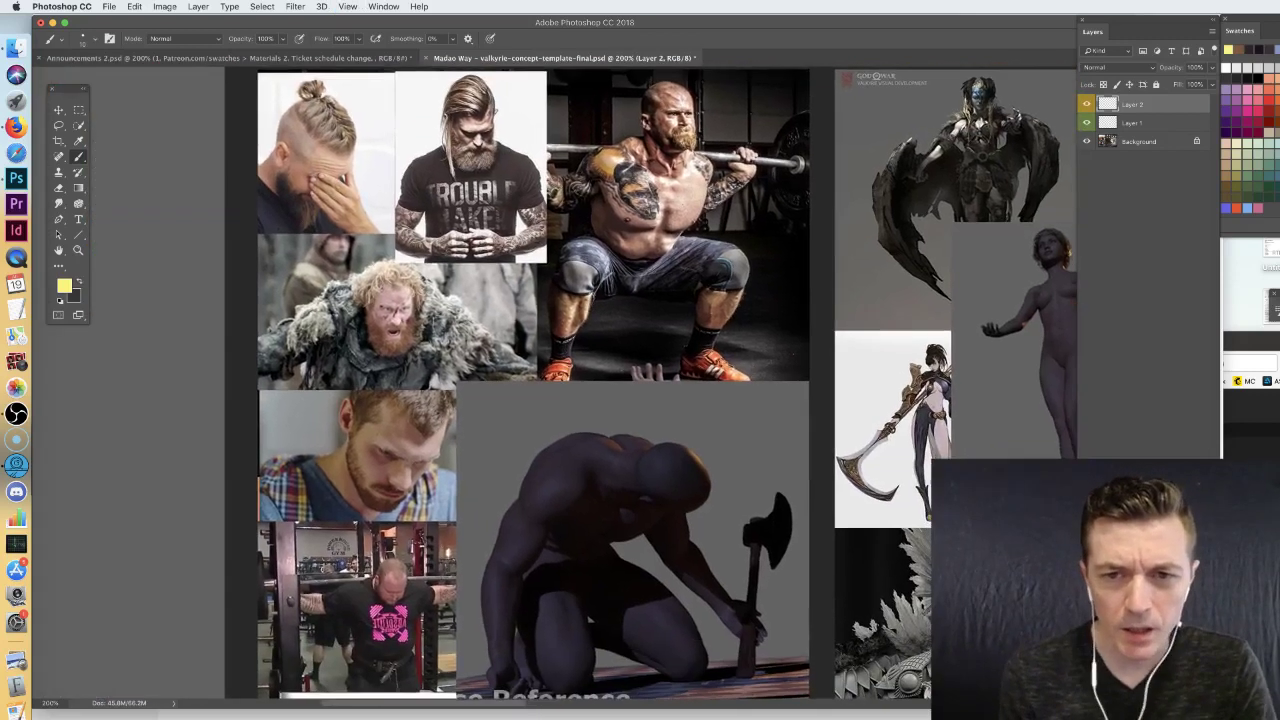
mouse_move(422, 282)
left_mouse_down()
mouse_move(430, 298)
mouse_move(390, 271)
left_mouse_up()
key("super+z")
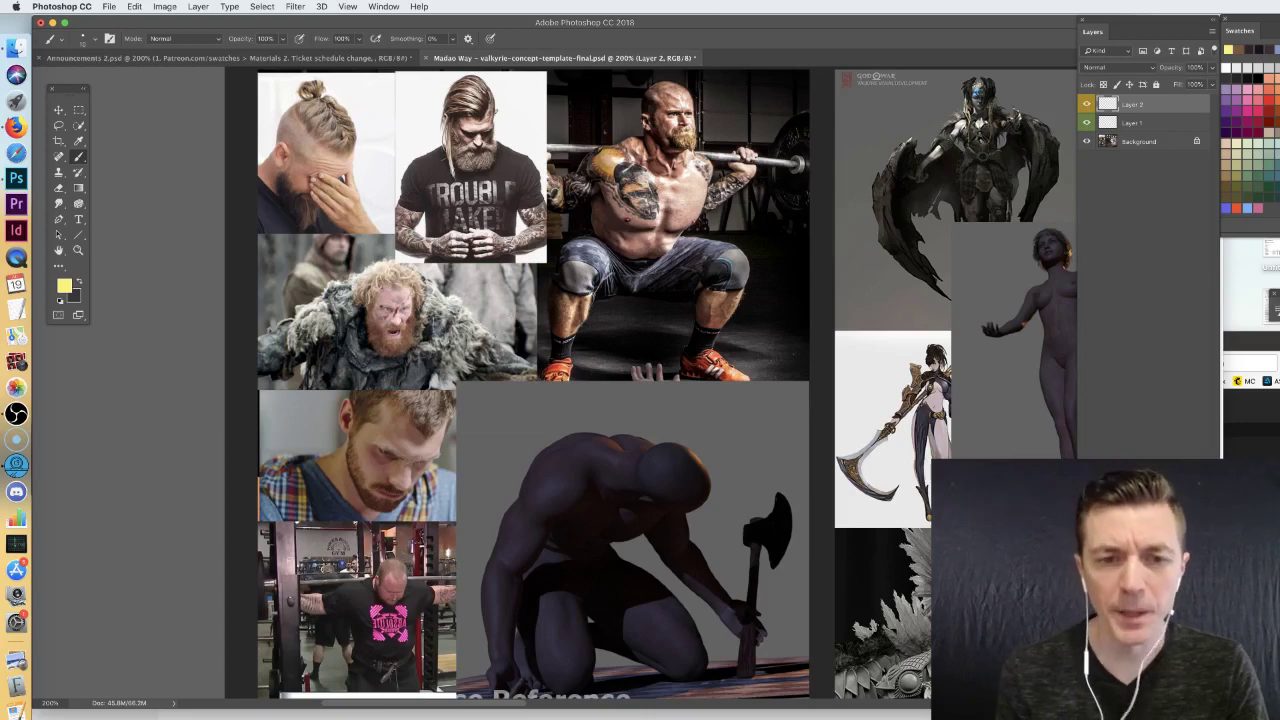
left_click_drag(583, 188, 523, 218)
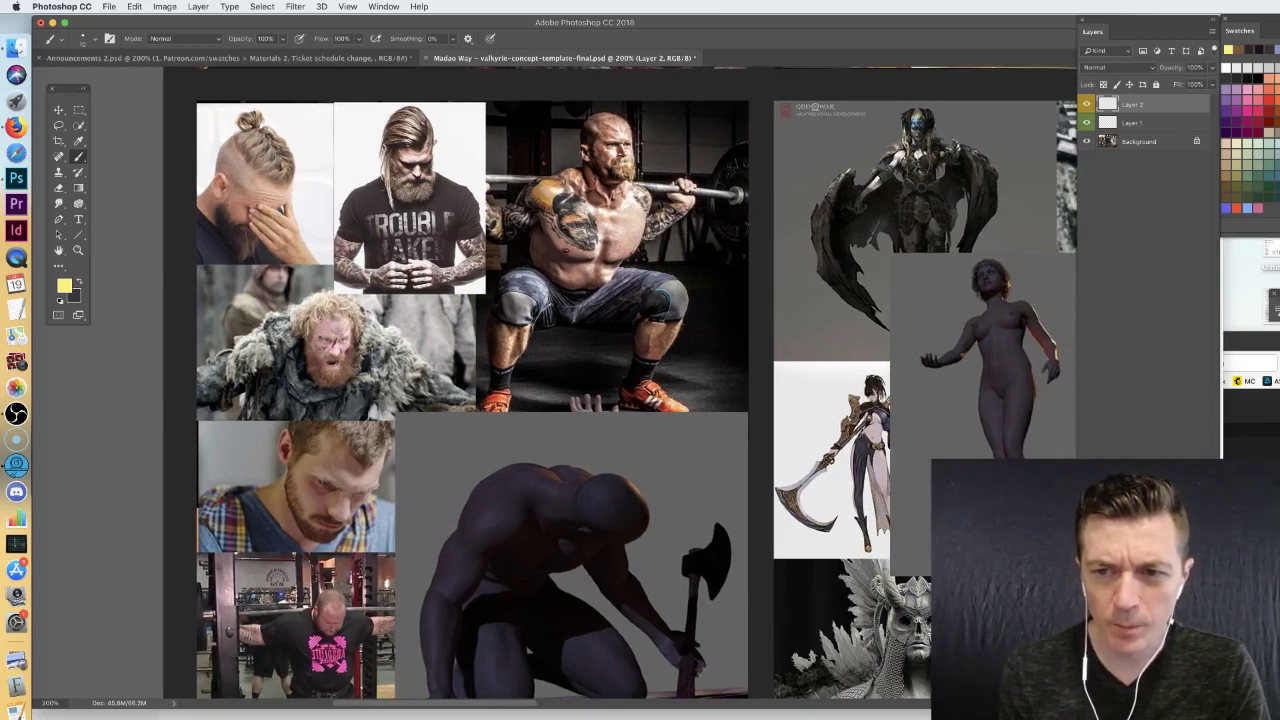
scroll(545, 341, "down", 3)
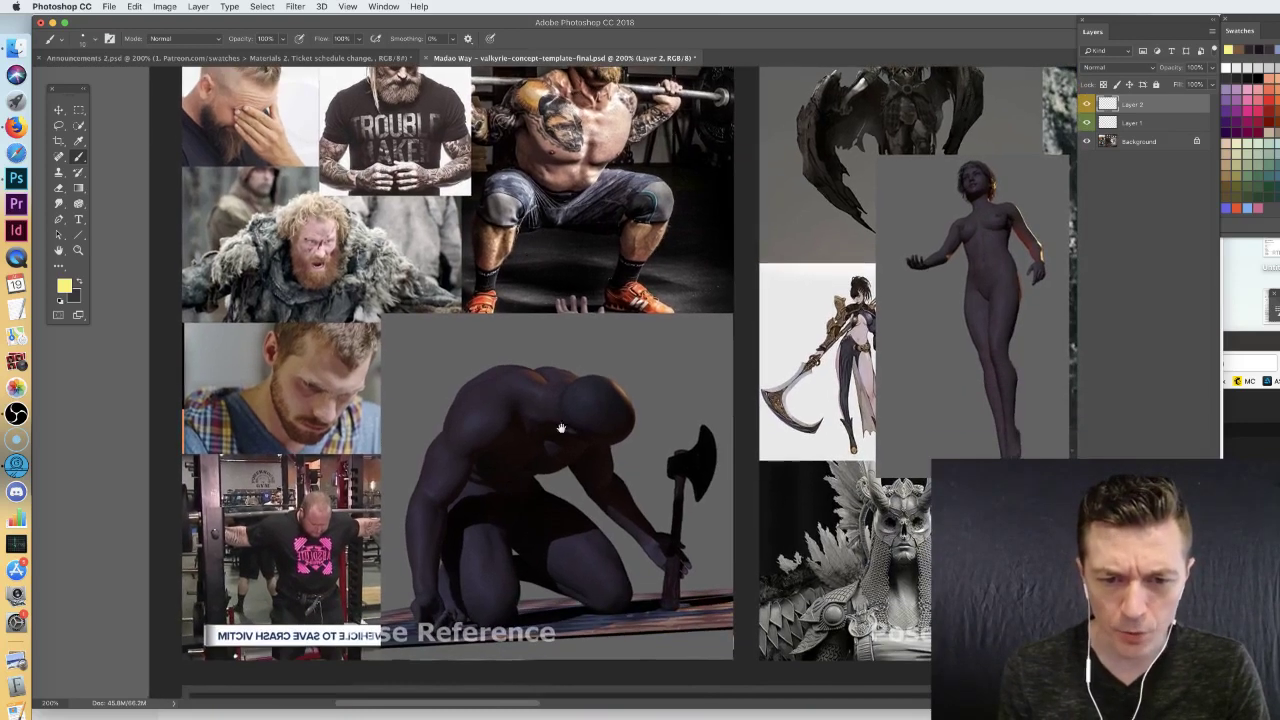
- Compare the kneeling figure reference with the painted warrior's pose and the illustration as a whole
key("super+minus")
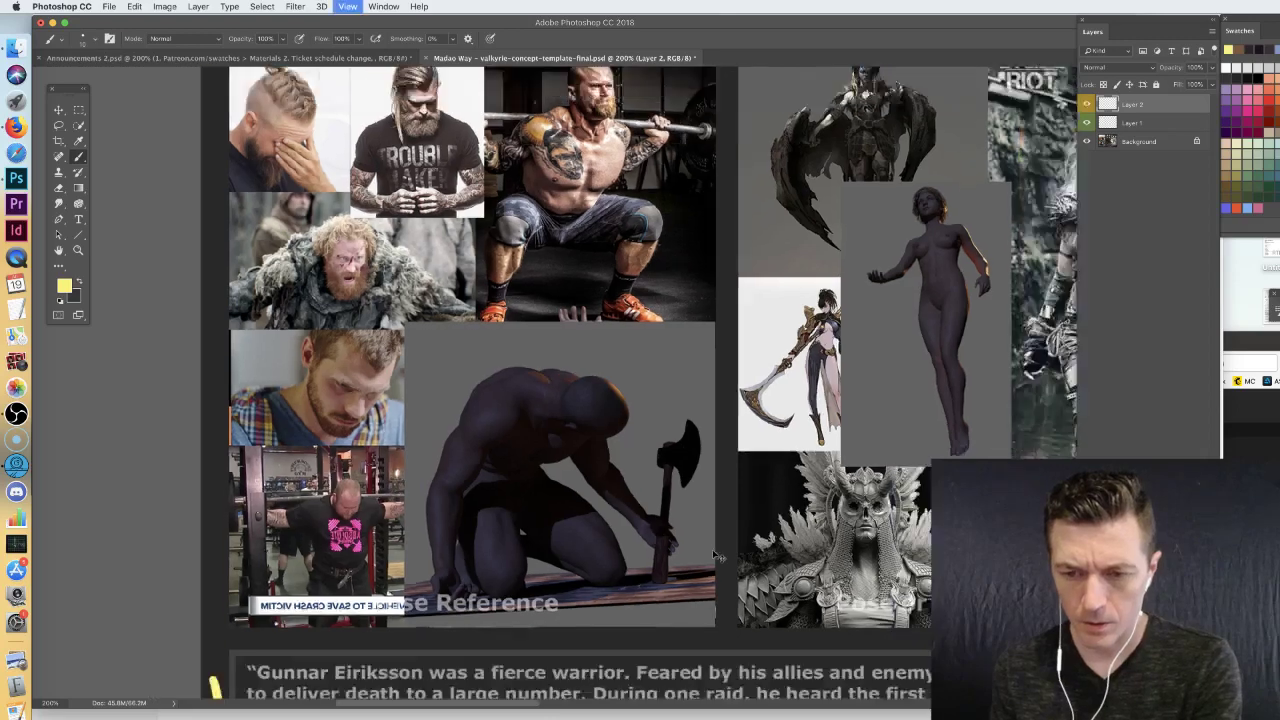
mouse_move(851, 416)
left_mouse_down()
mouse_move(608, 430)
mouse_move(377, 464)
left_mouse_up()
left_click_drag(752, 396, 552, 382)
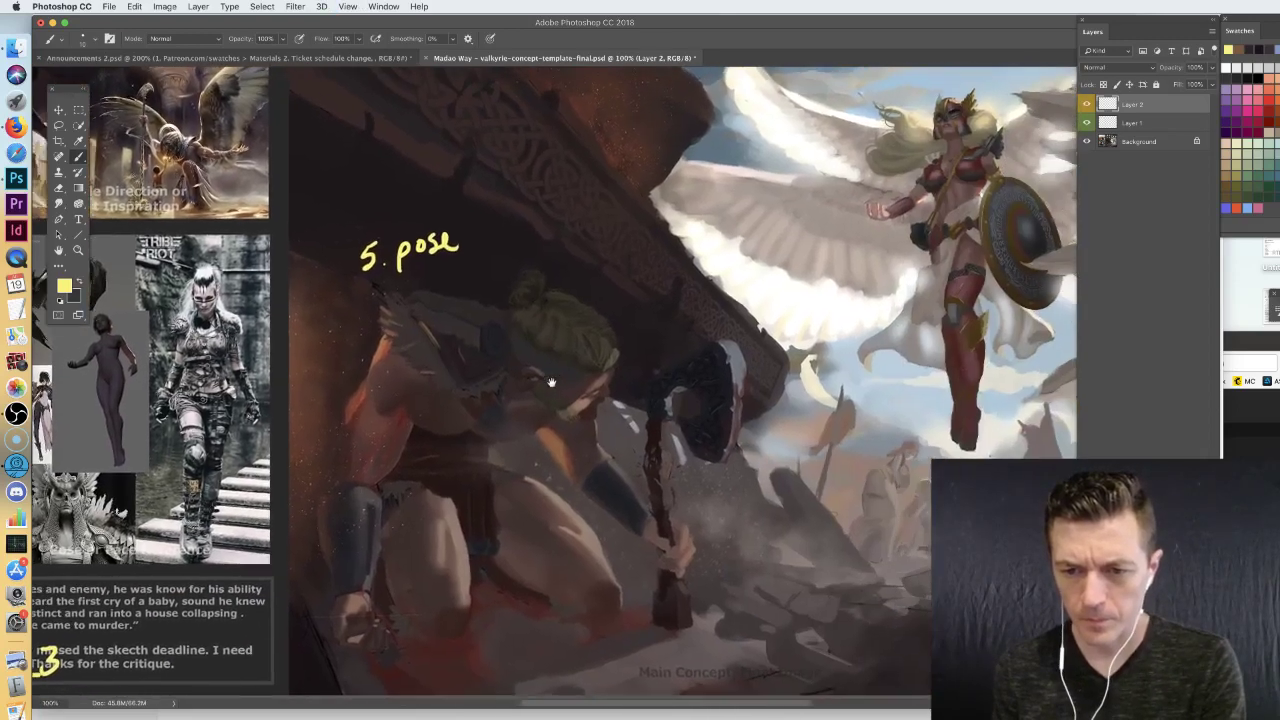
key("super+minus")
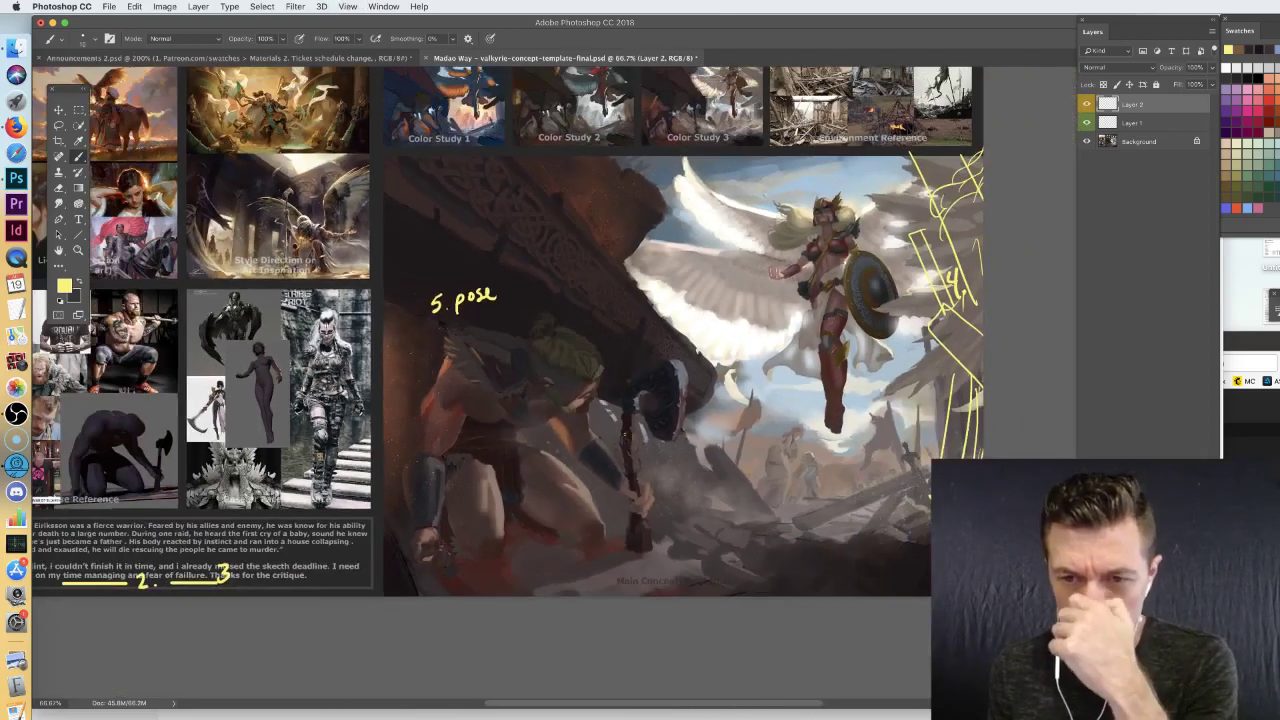
mouse_move(877, 240)
left_mouse_down()
mouse_move(837, 328)
mouse_move(876, 238)
left_mouse_up()
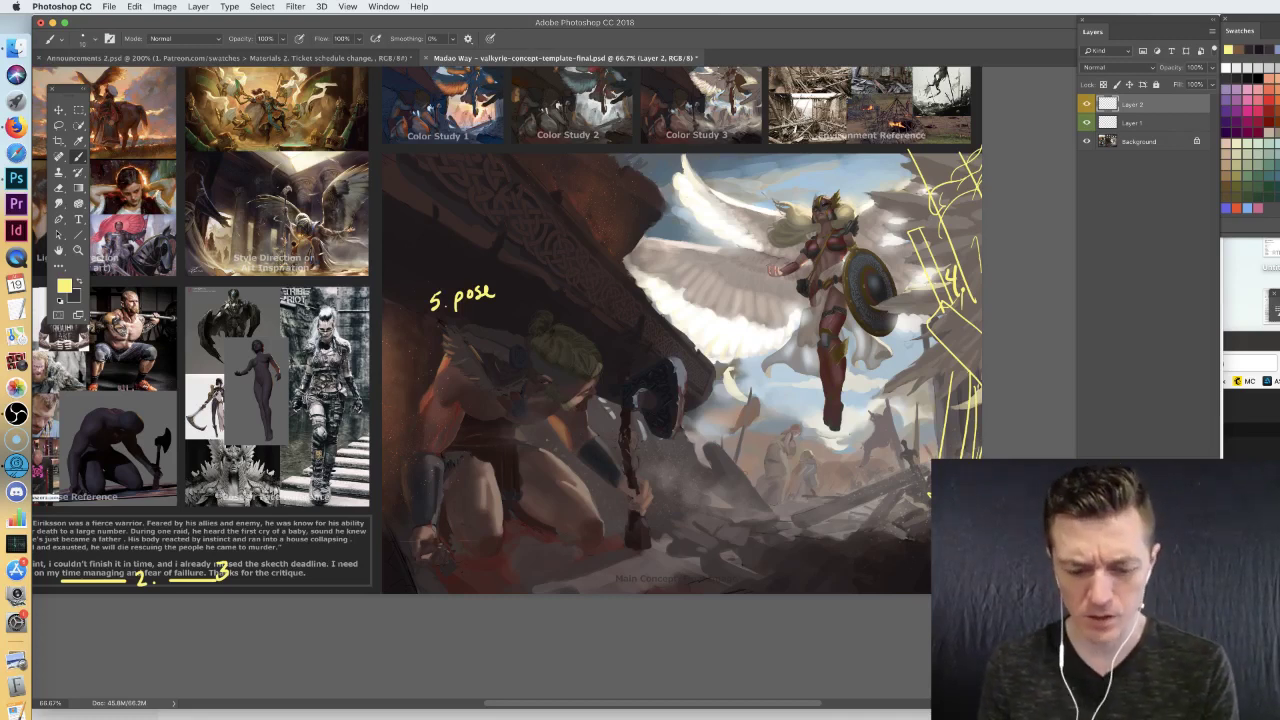
- Close the critiqued illustration without saving and open the vertical challenge submission from the Valkryie & Oni Hunter FINAL folder in Photoshop
key("super+w")
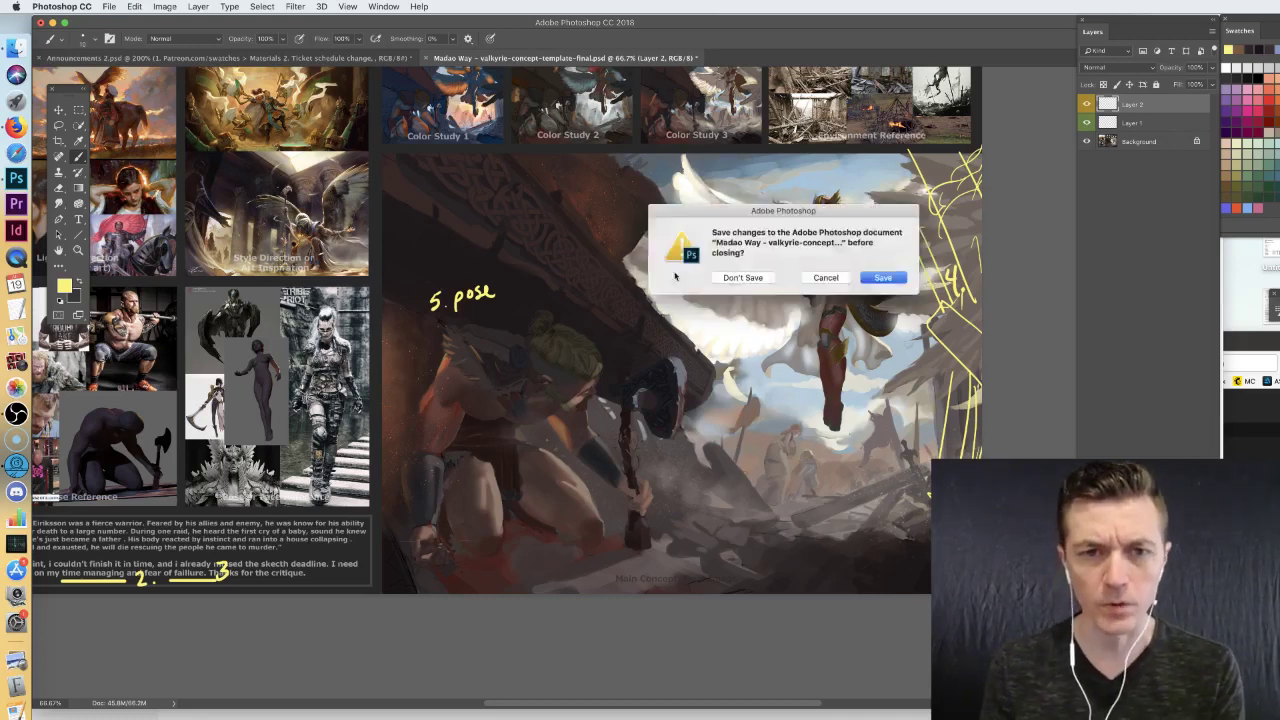
left_click(748, 276)
key("super+Tab")
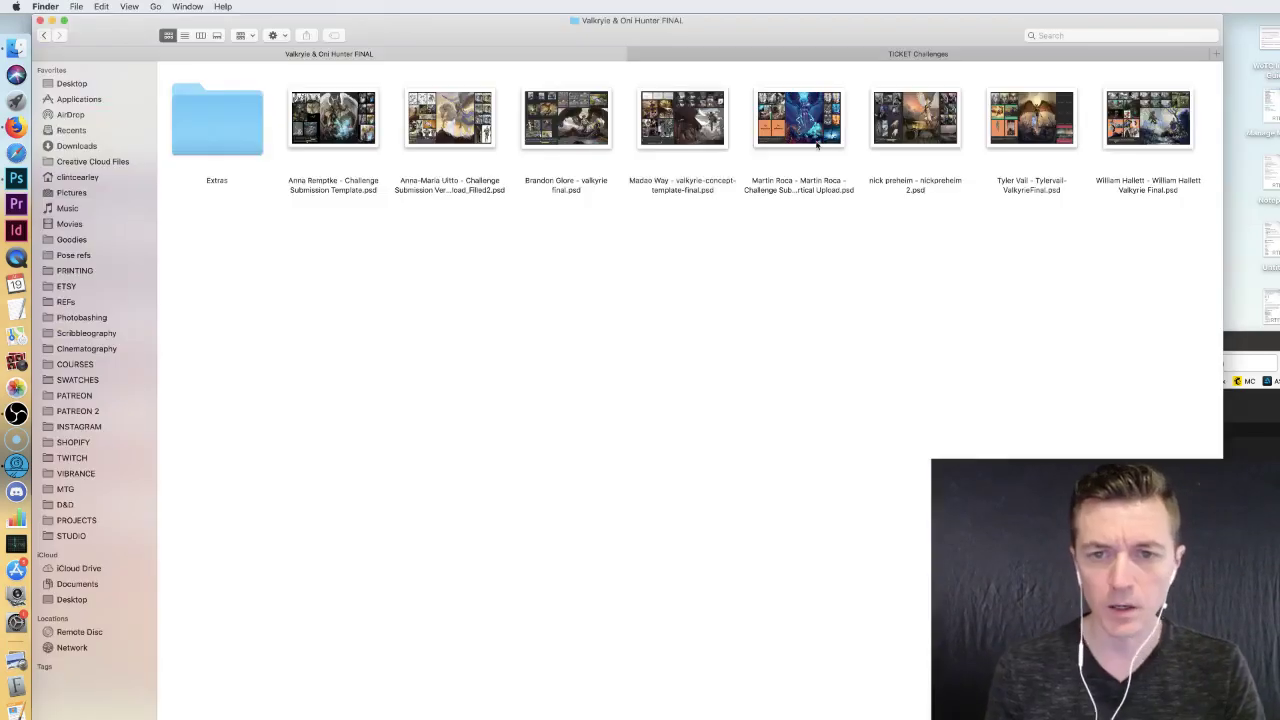
left_click(810, 125)
right_click(810, 125)
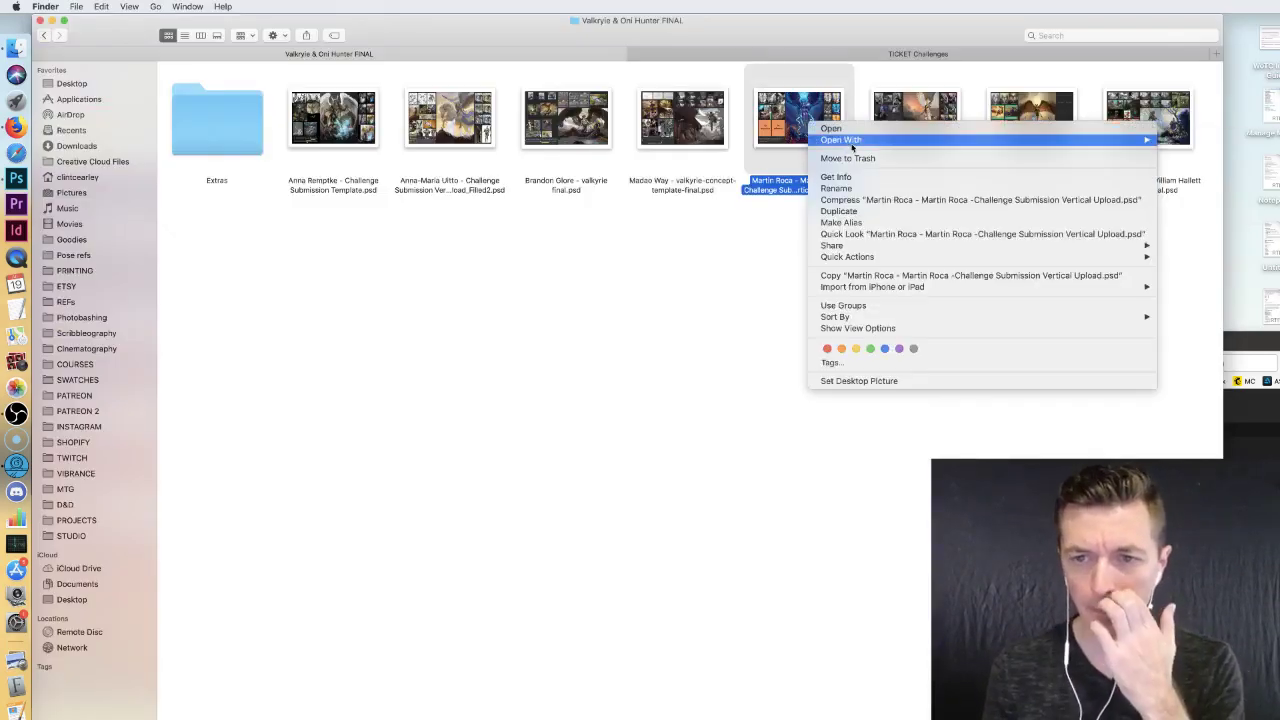
mouse_move(1150, 140)
left_click(1195, 148)
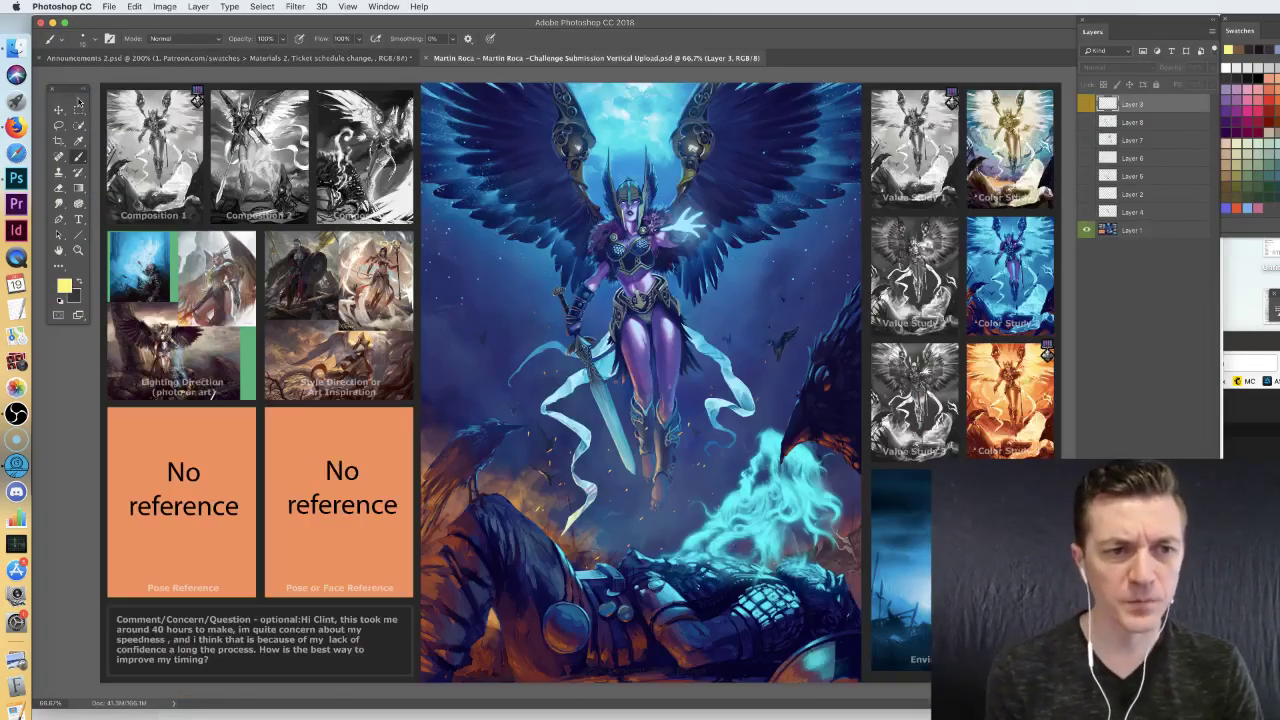
- Switch to the Move tool, show the yellow critique notes on Layer 3 for review and hide them again
left_click(57, 113)
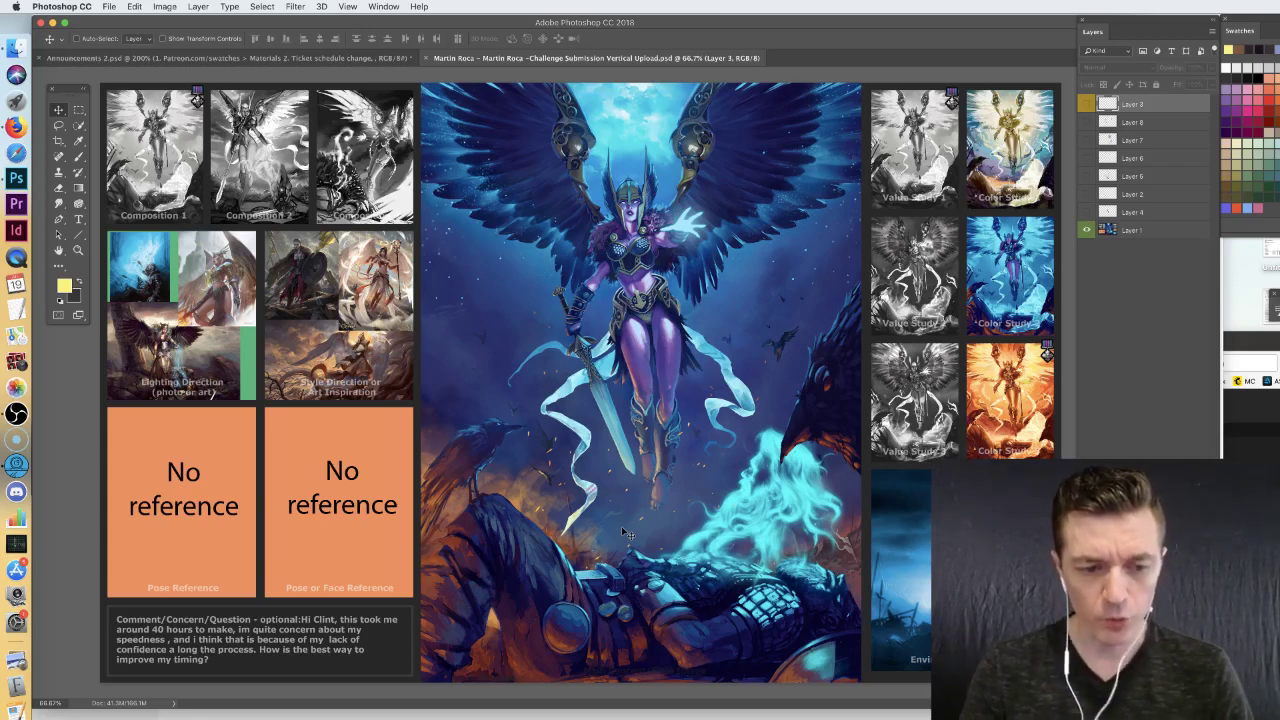
left_click(1086, 104)
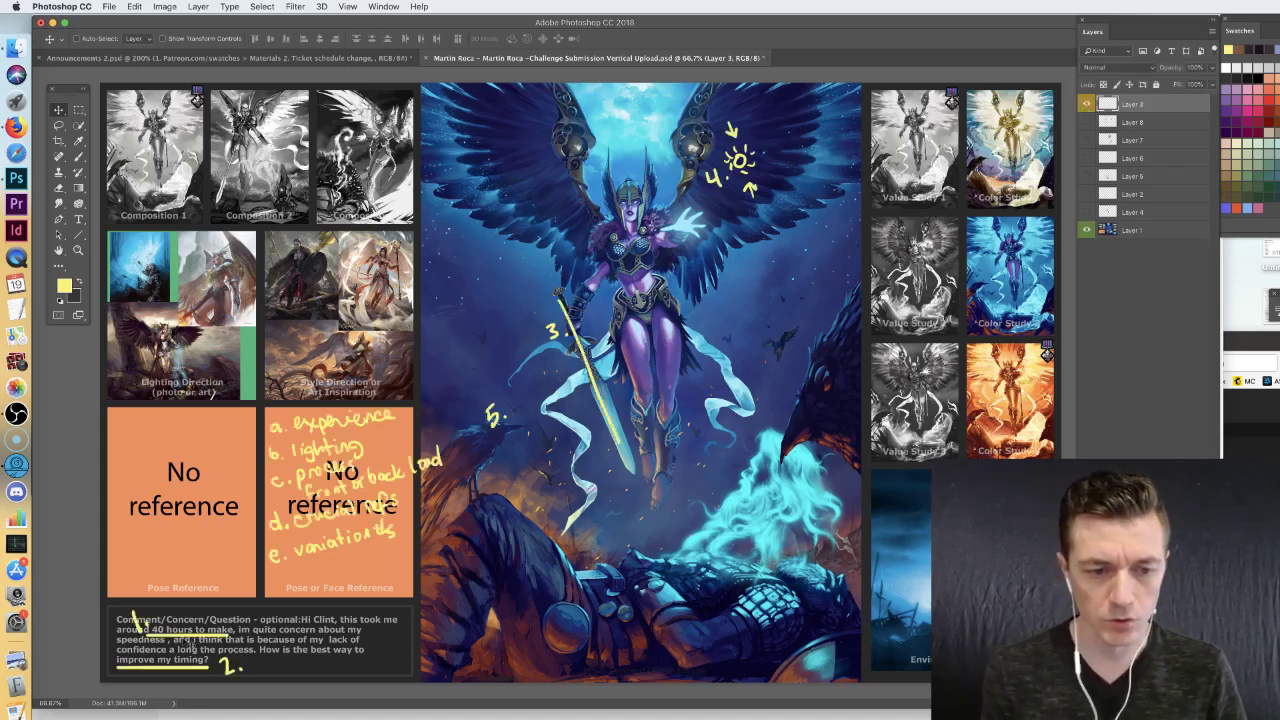
left_click(1086, 104)
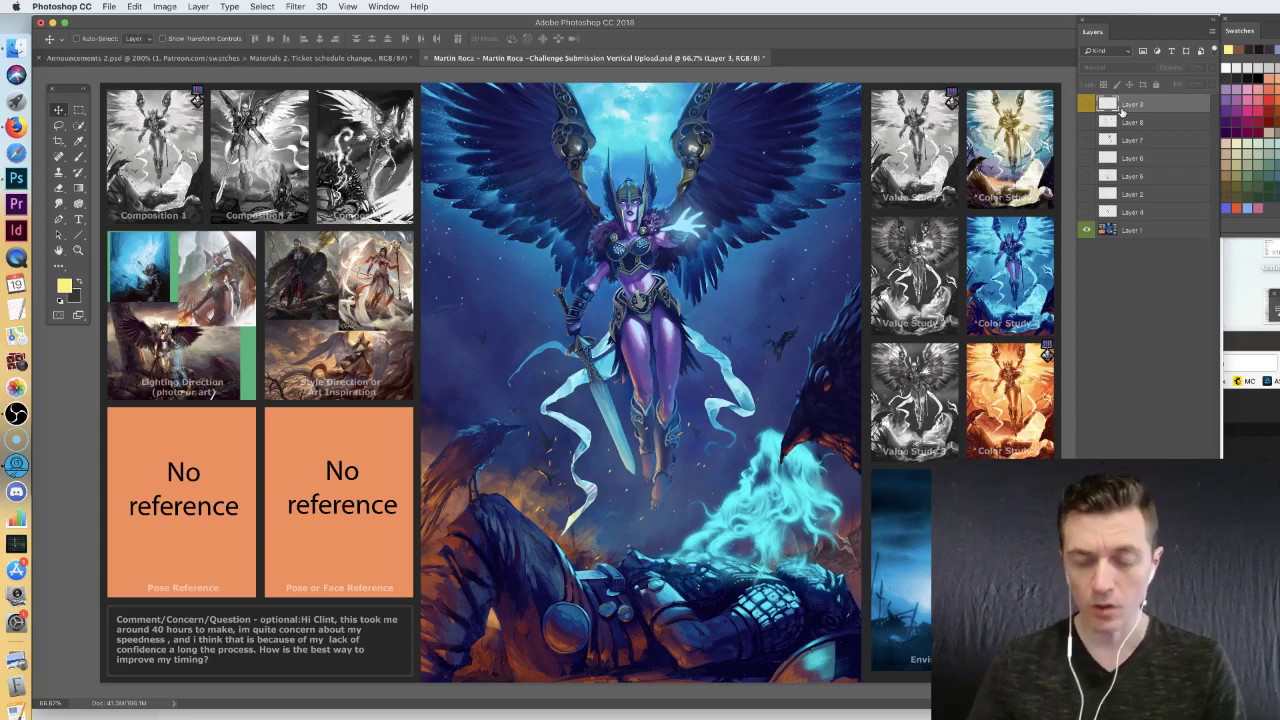
- Examine the blue valkyrie's sword, legs and belt armor up close
key("super+plus")
key("super+plus")
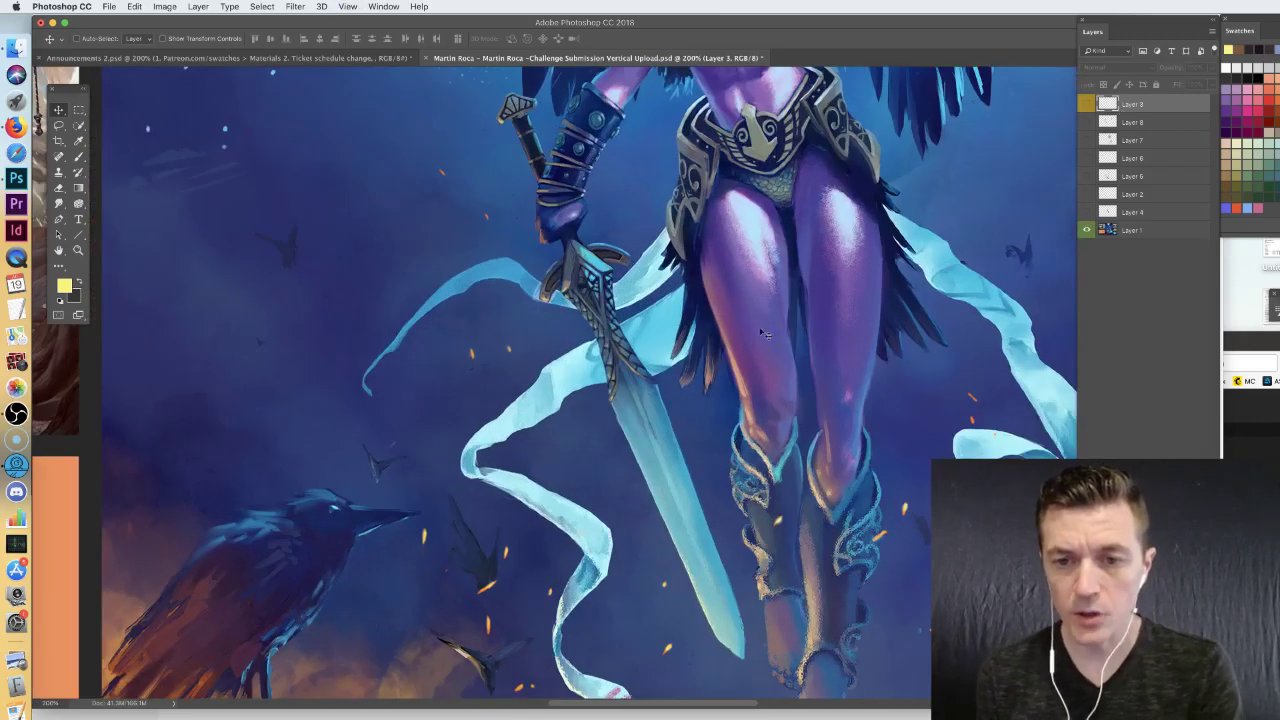
left_click_drag(860, 505, 825, 447)
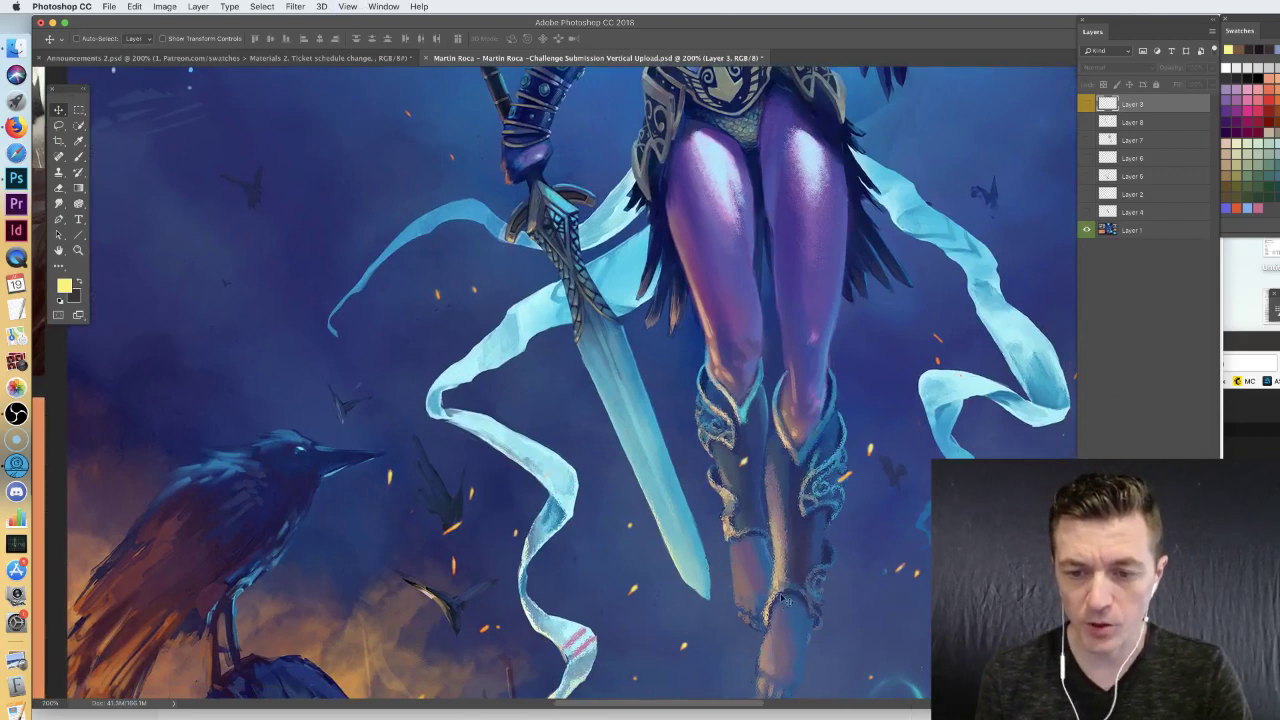
scroll(715, 390, "up", 3)
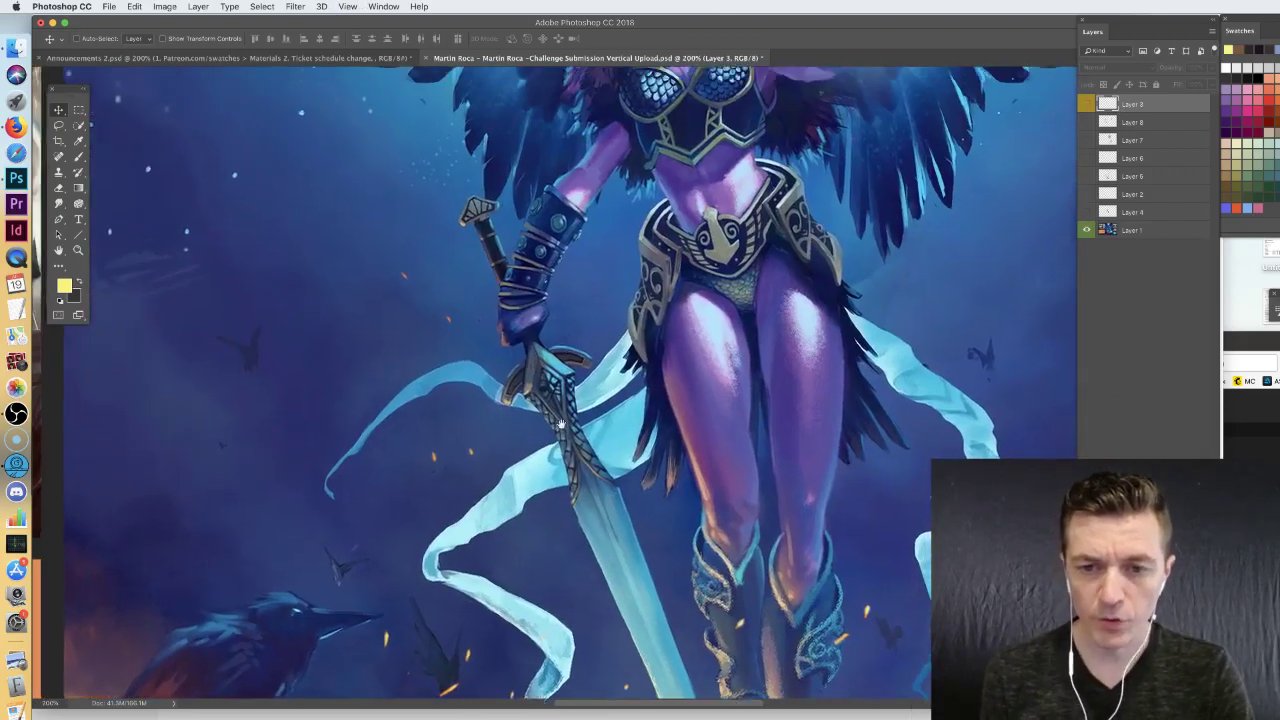
- Examine the winged warrior painting from the sword and legs up to the helmet, glowing hand and wings
scroll(808, 358, "up", 2)
scroll(808, 358, "up", 3)
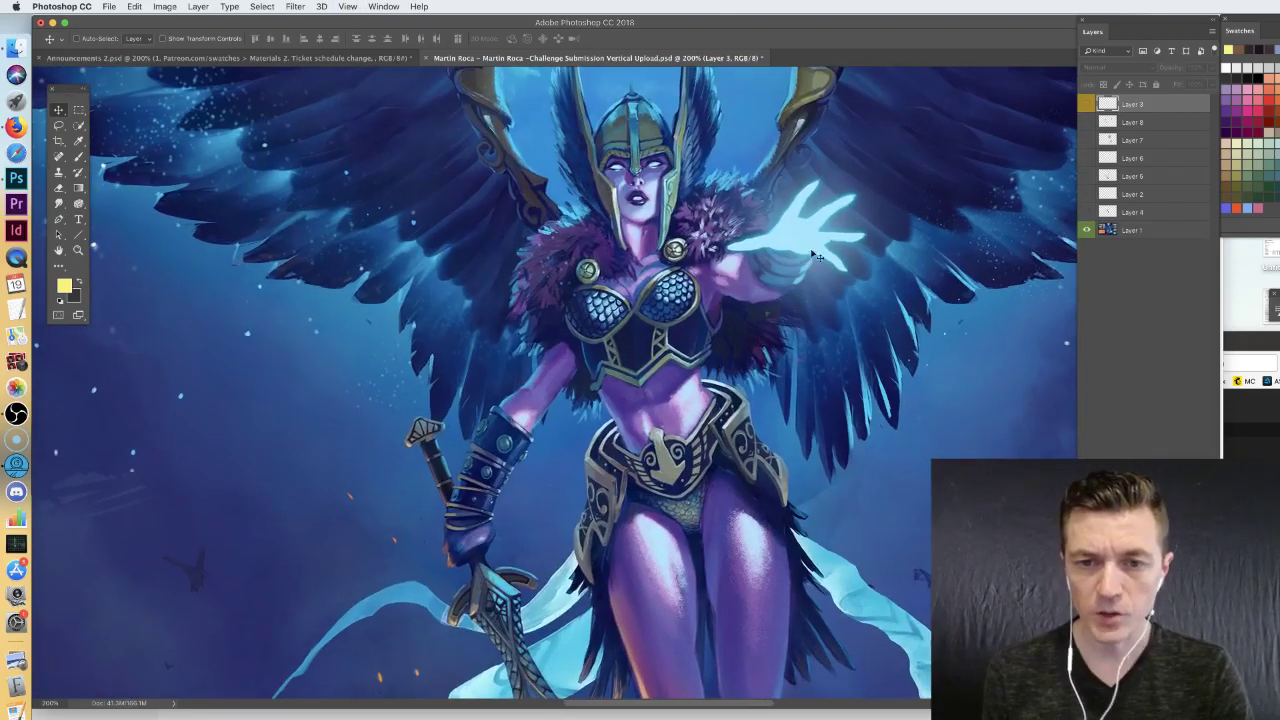
scroll(778, 392, "up", 2)
scroll(778, 392, "up", 2)
scroll(740, 432, "up", 2)
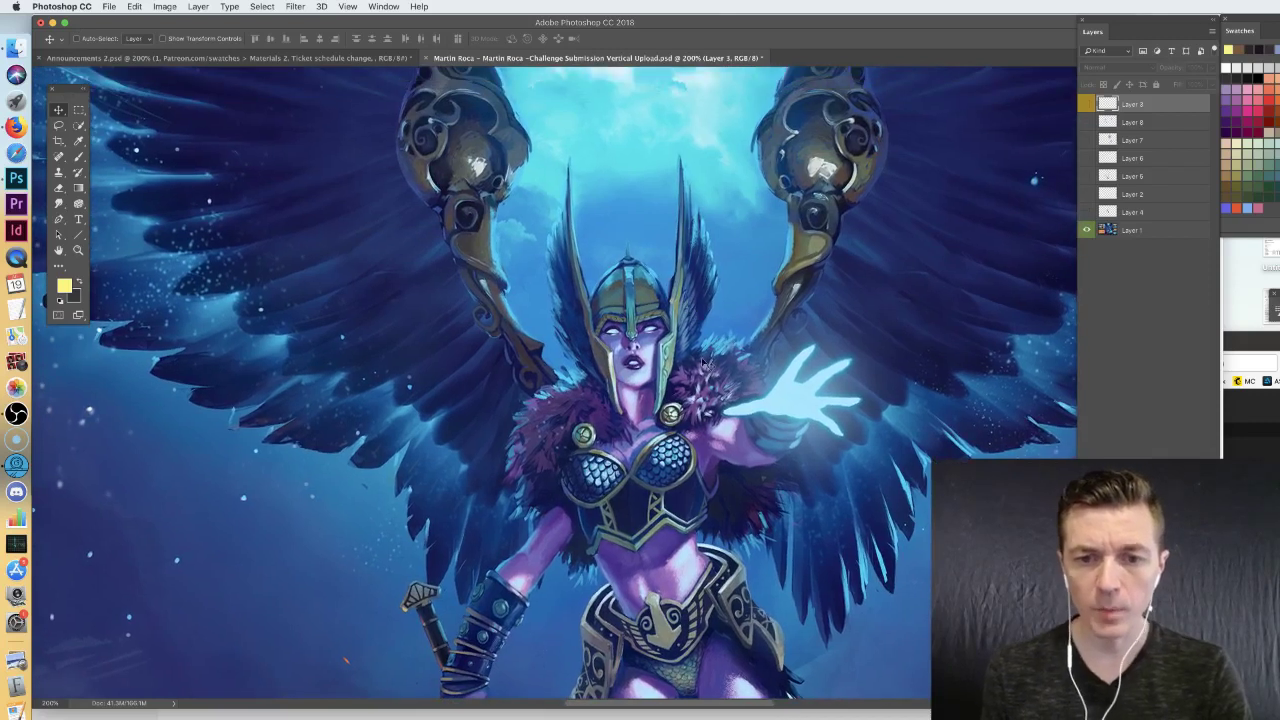
key("super+minus")
key("super+minus")
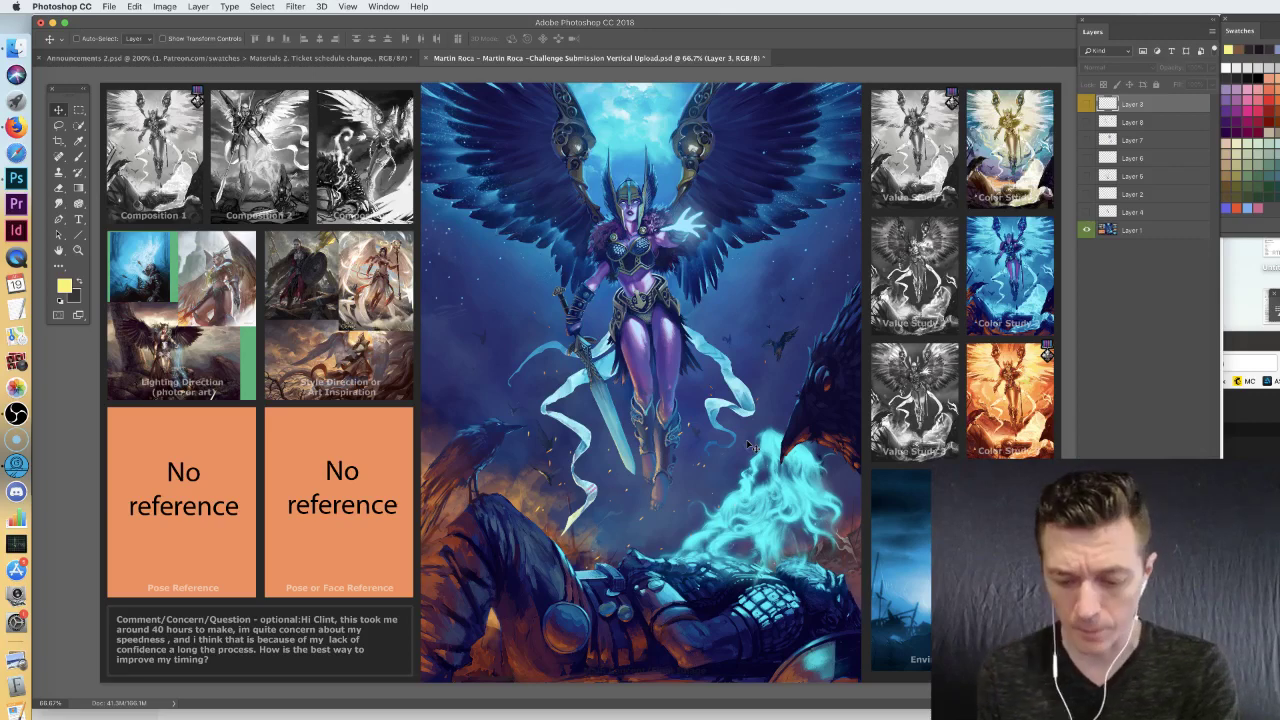
- Inspect the Style Direction reference images up close and compare them with the main painting
key("super+=")
key("super+=")
left_click_drag(292, 233, 719, 317)
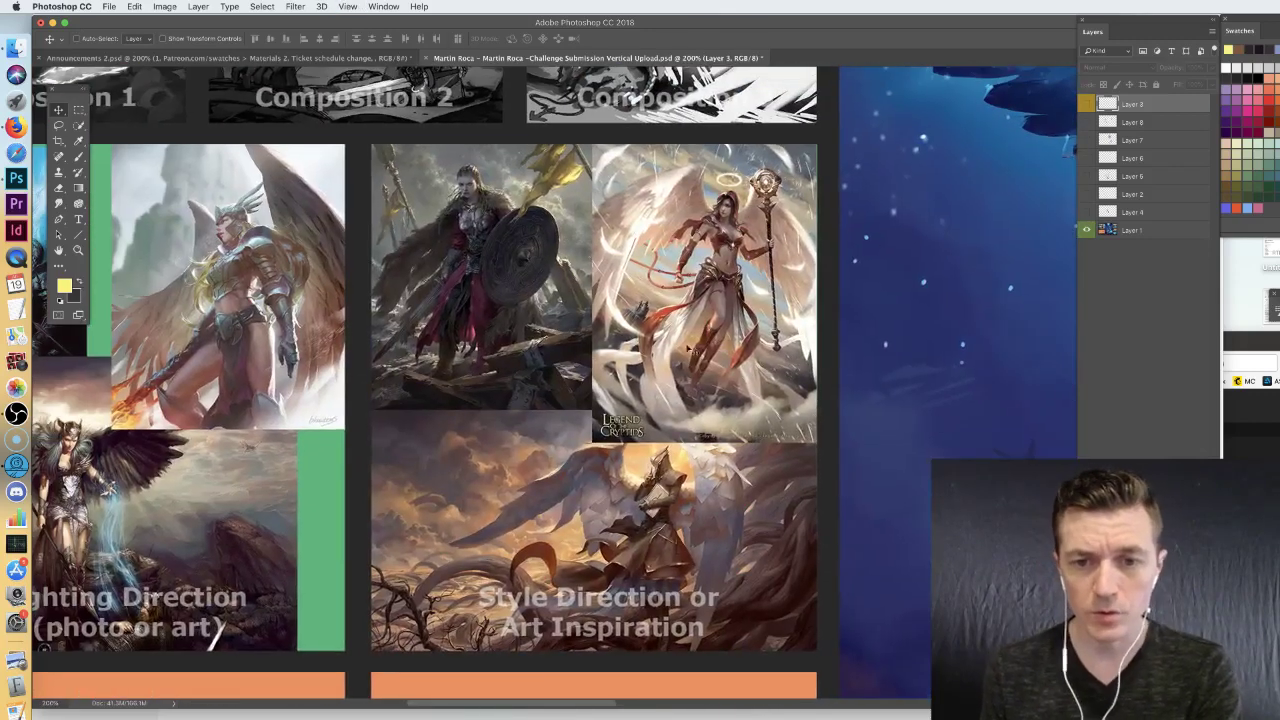
key("super+equal")
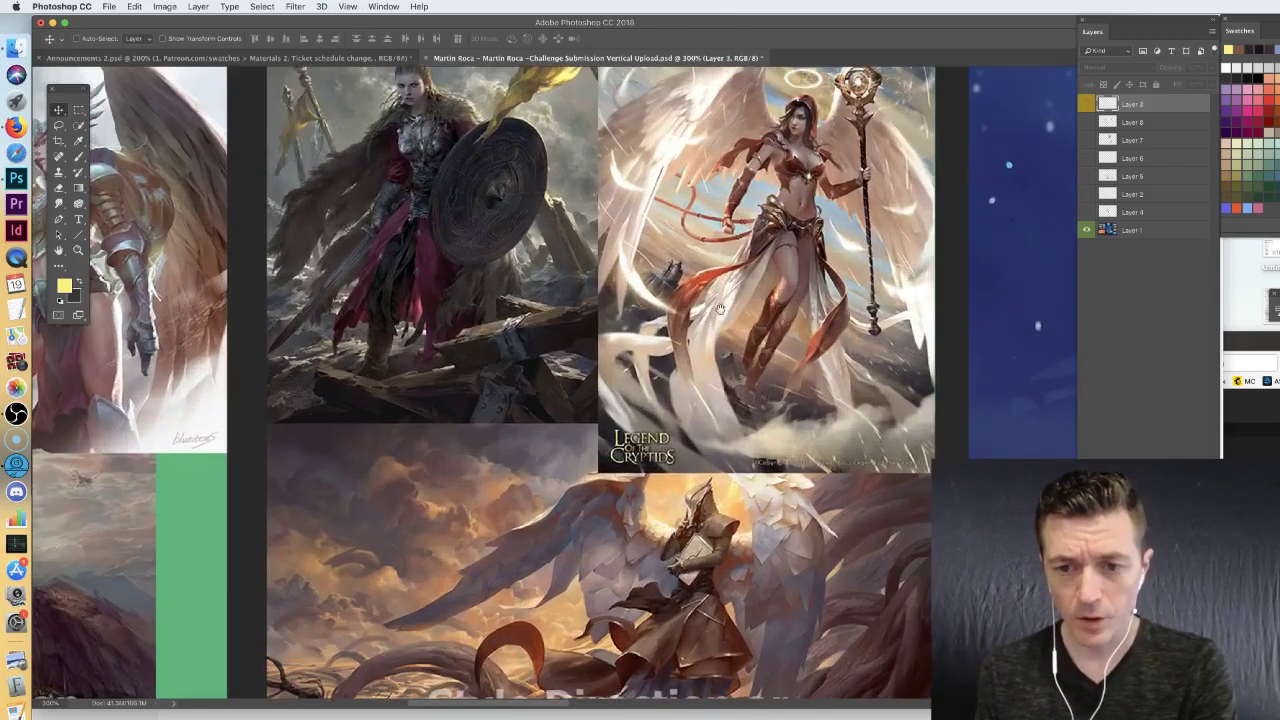
scroll(705, 290, "up", 2)
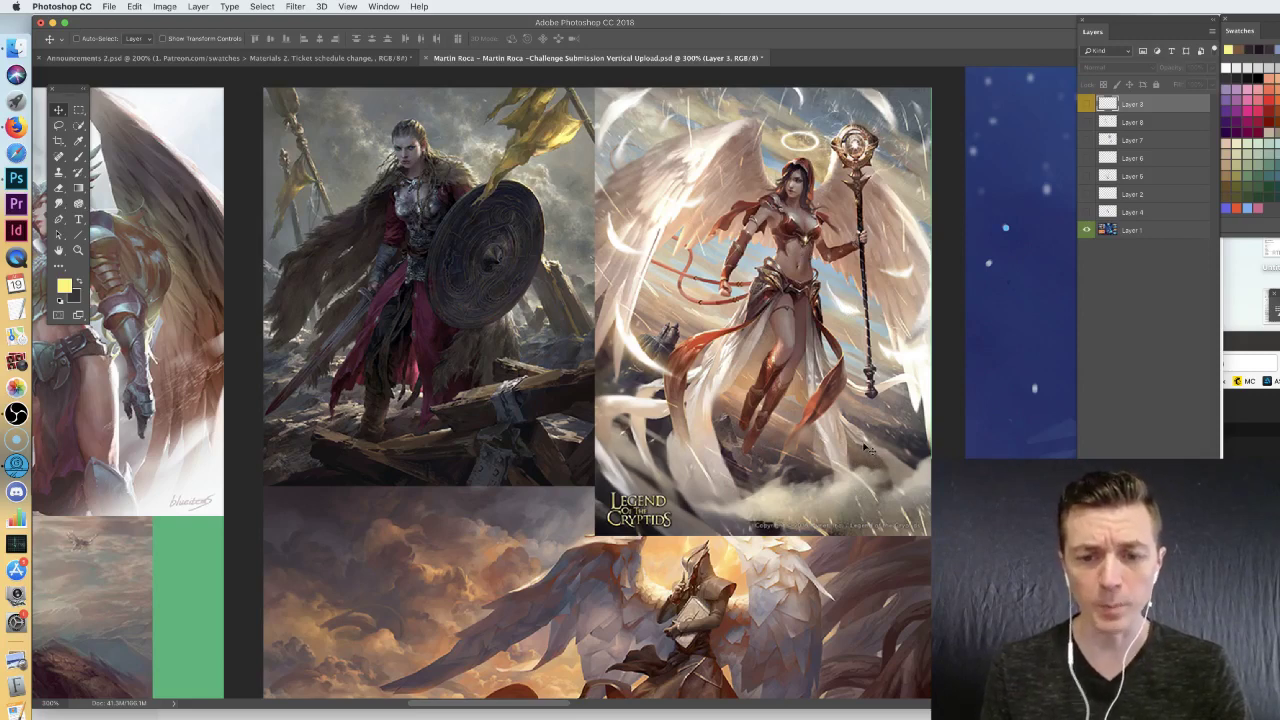
key("super+1")
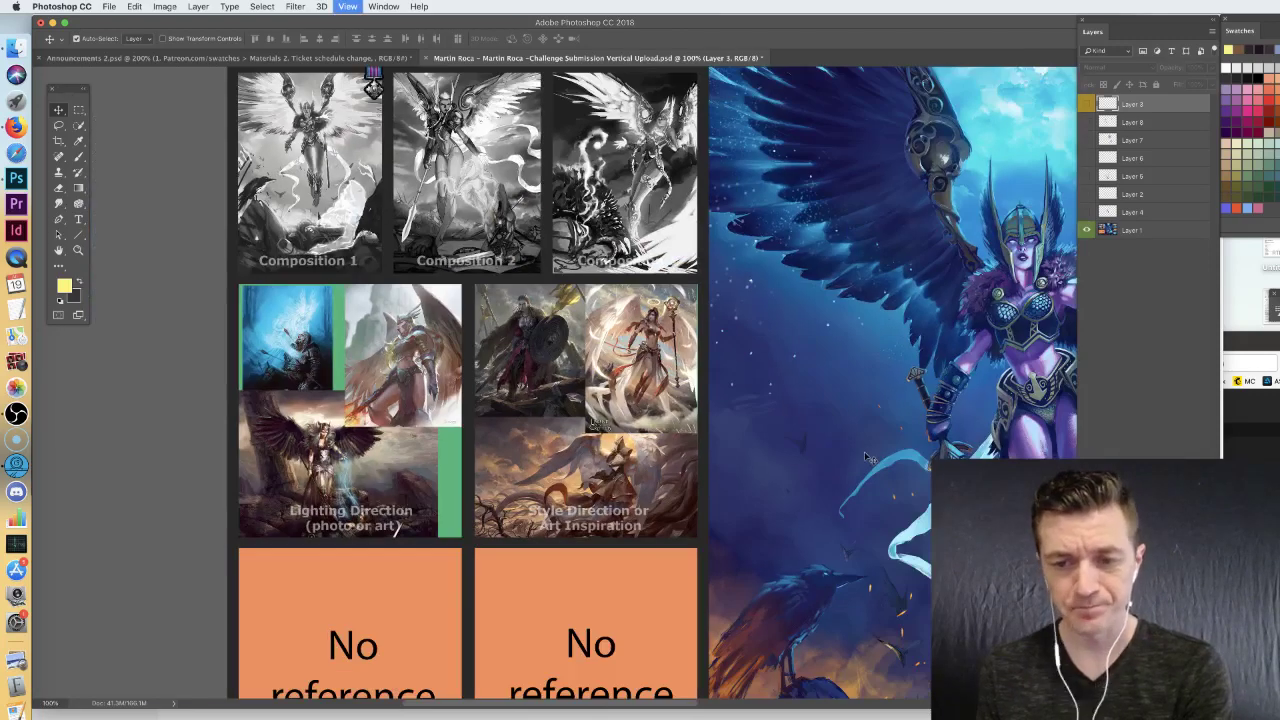
left_click_drag(866, 436, 477, 399)
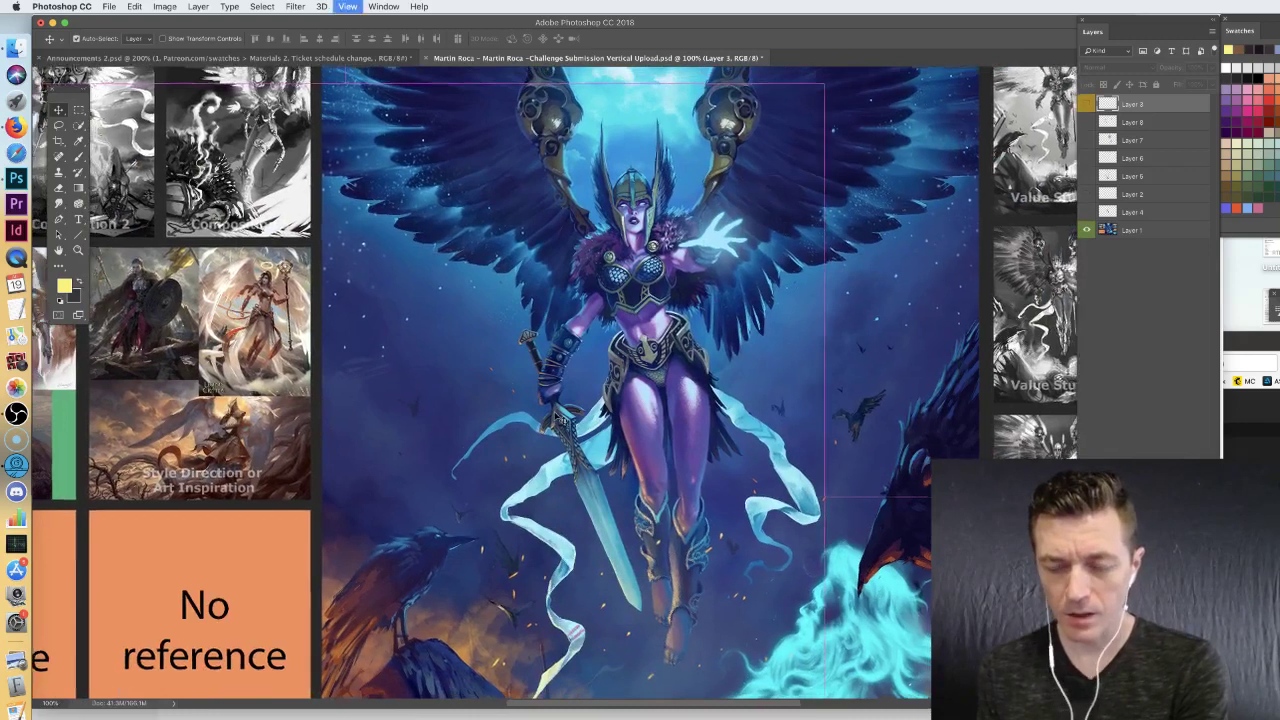
key("super+minus")
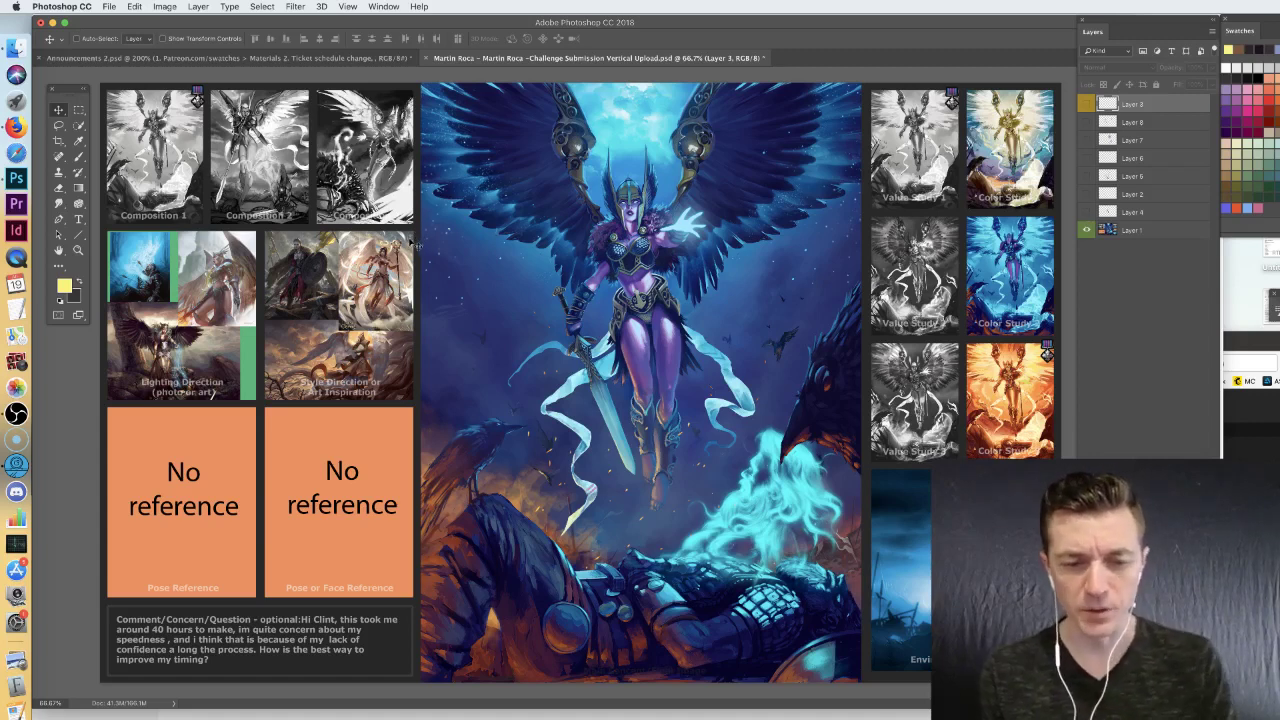
- Show the yellow handwritten critique notes on Layer 3 and activate the Brush tool
left_click(1086, 104)
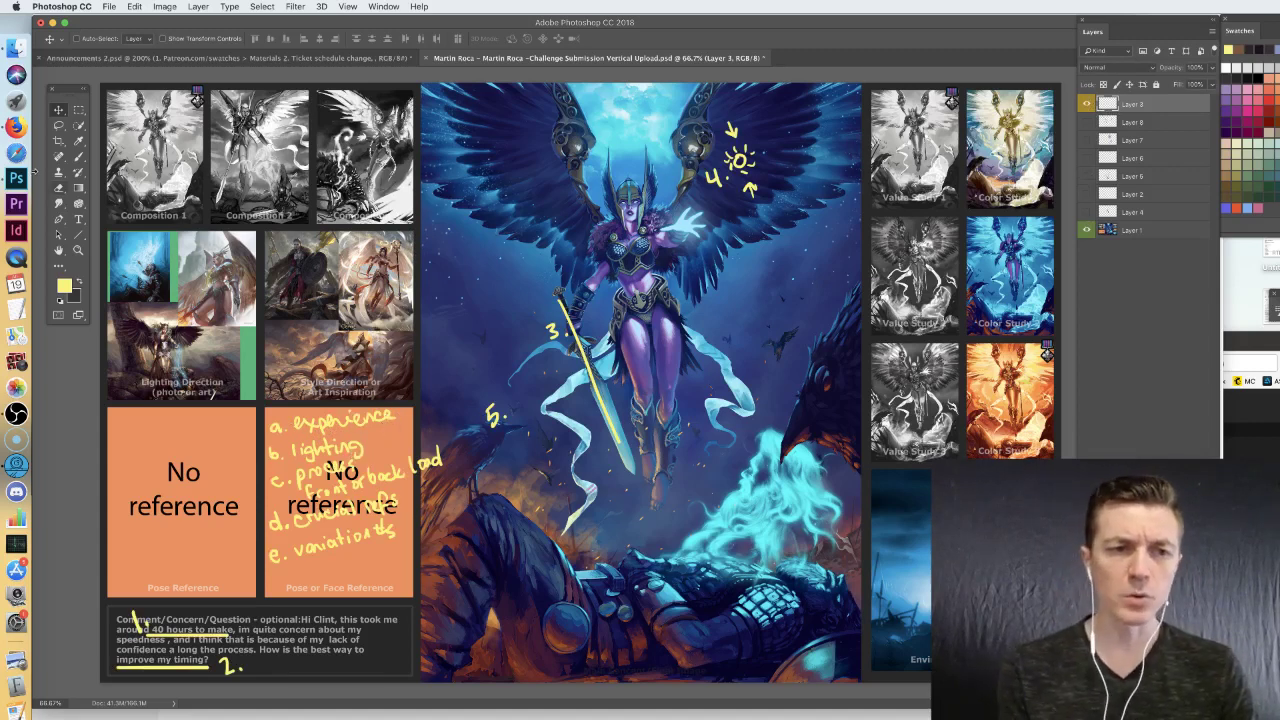
left_click(77, 166)
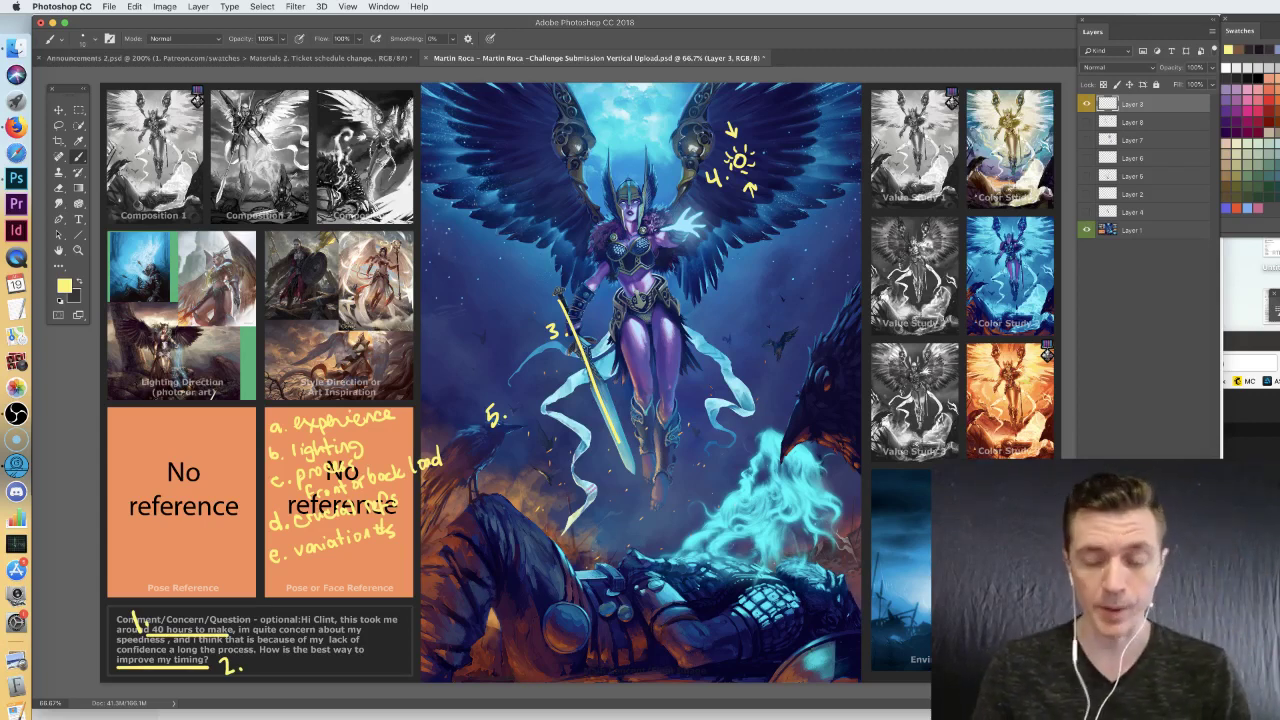
- Compare the Lighting Direction and Style Direction reference images side by side
key("super+plus")
key("super+plus")
left_click_drag(358, 258, 1111, 421)
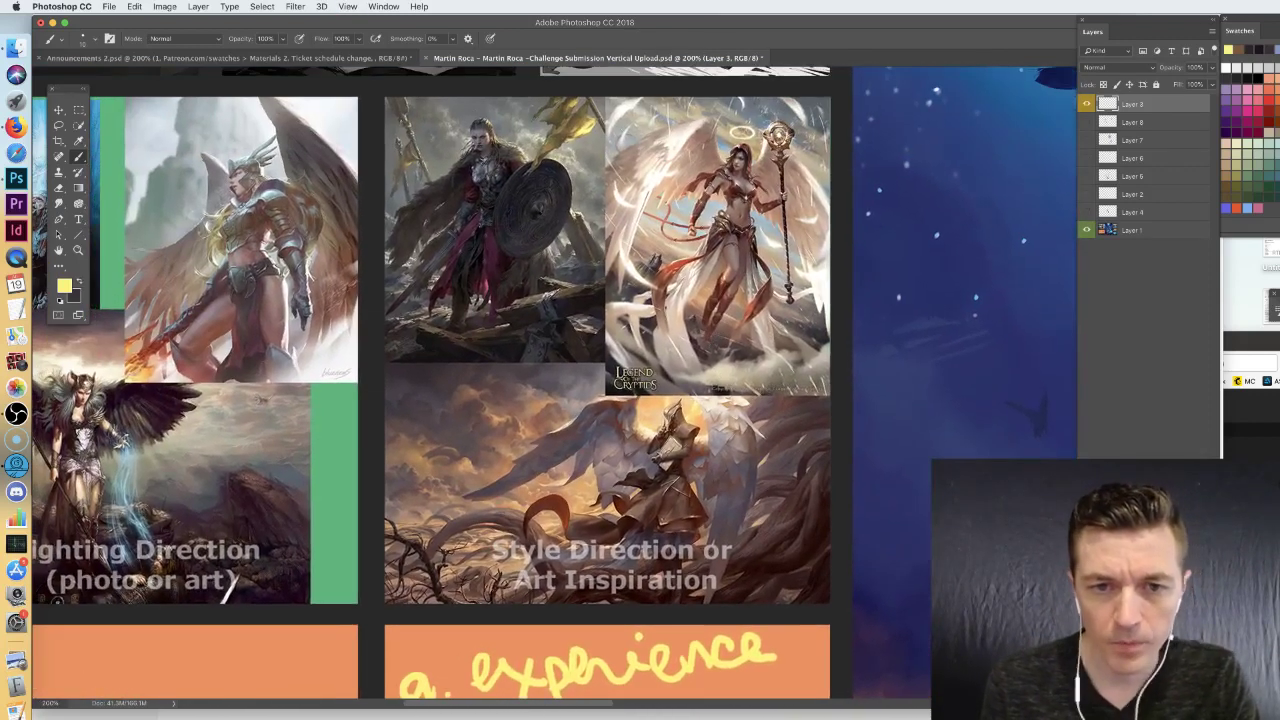
left_click_drag(359, 300, 575, 326)
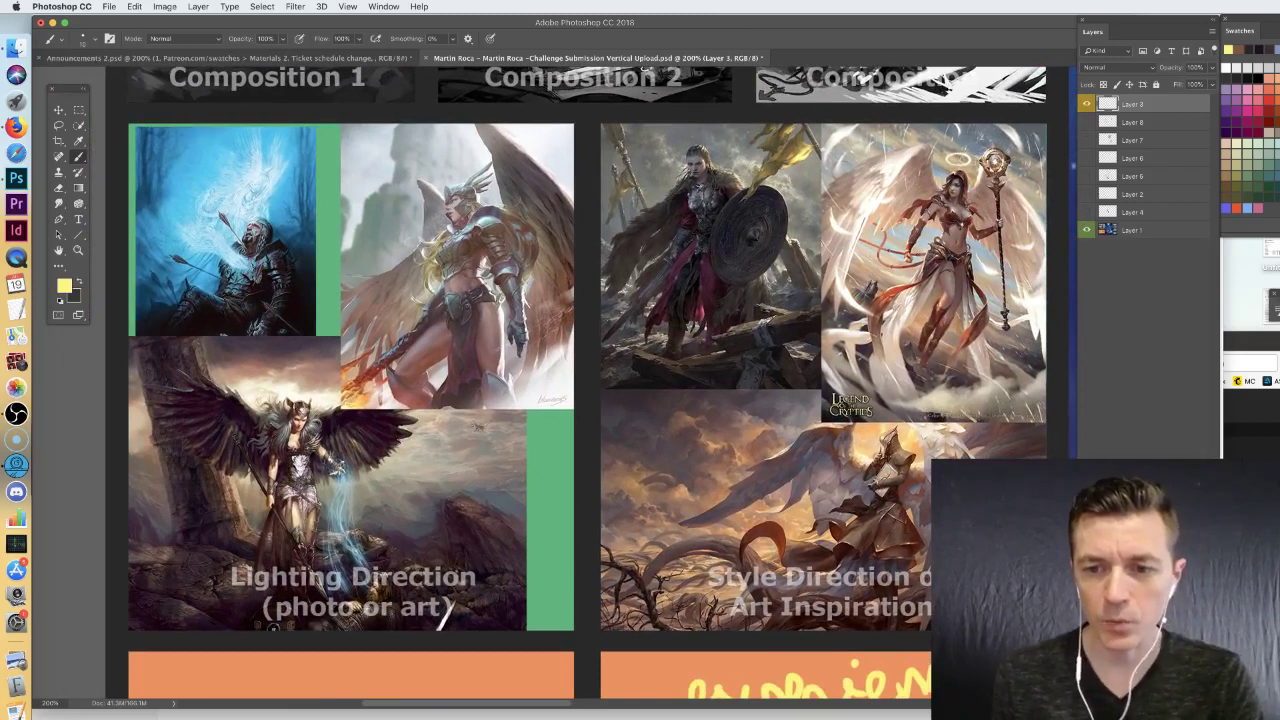
scroll(570, 385, "right", 2)
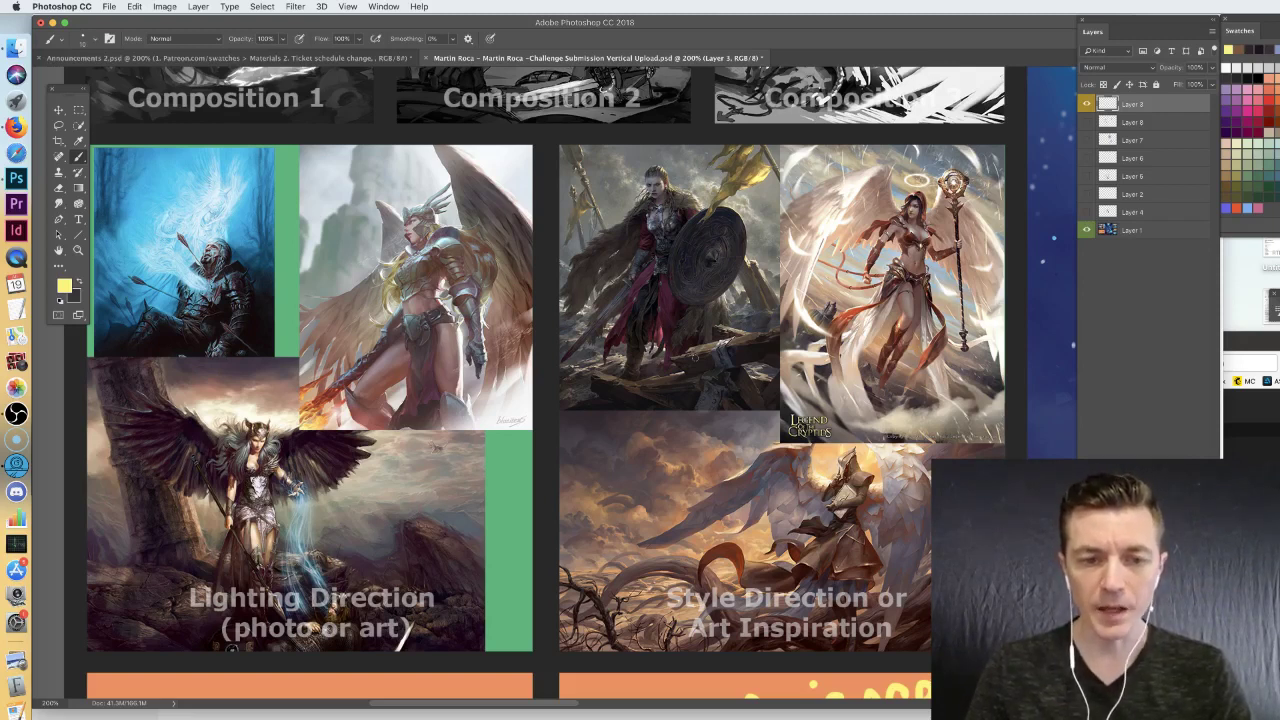
mouse_move(268, 448)
left_mouse_down()
mouse_move(240, 520)
mouse_move(262, 448)
left_mouse_up()
key("super+z")
- Examine the dark-winged woman in the lighting reference and the shield-bearing warrior in the style reference up close
key("super+plus")
mouse_move(237, 578)
left_mouse_down()
mouse_move(491, 418)
mouse_move(881, 255)
left_mouse_up()
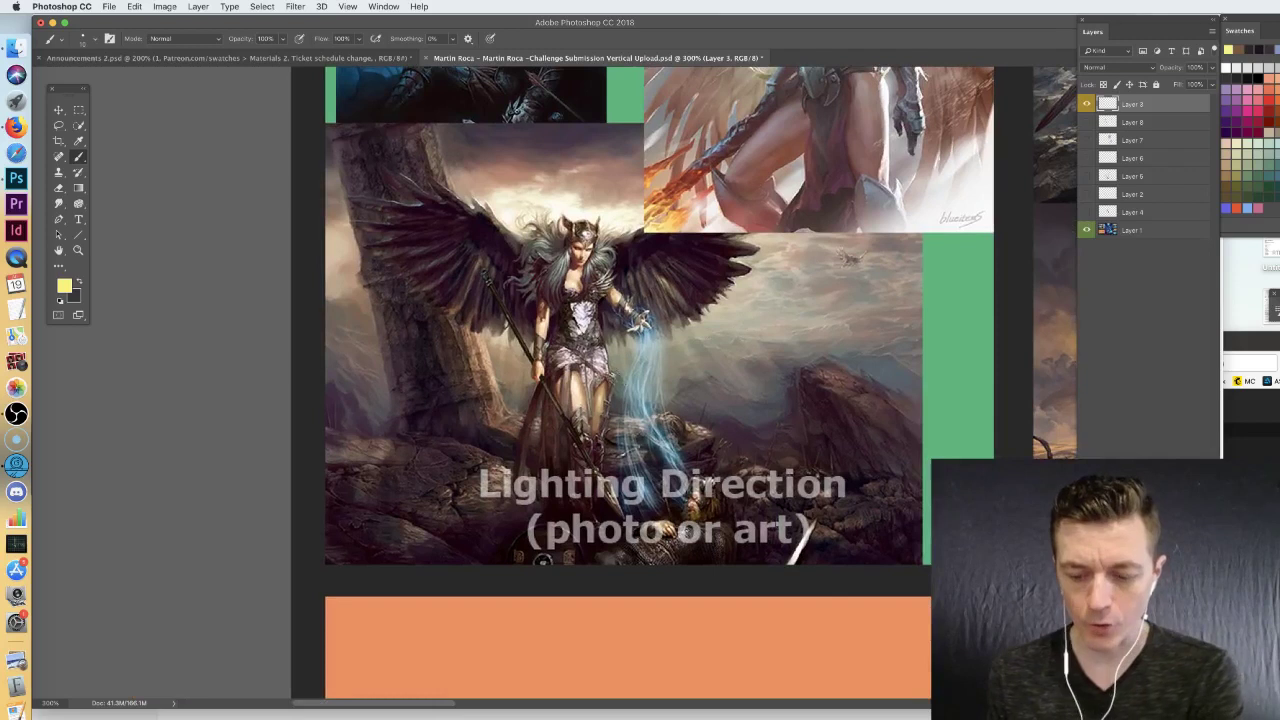
key("super+equal")
key("super+equal")
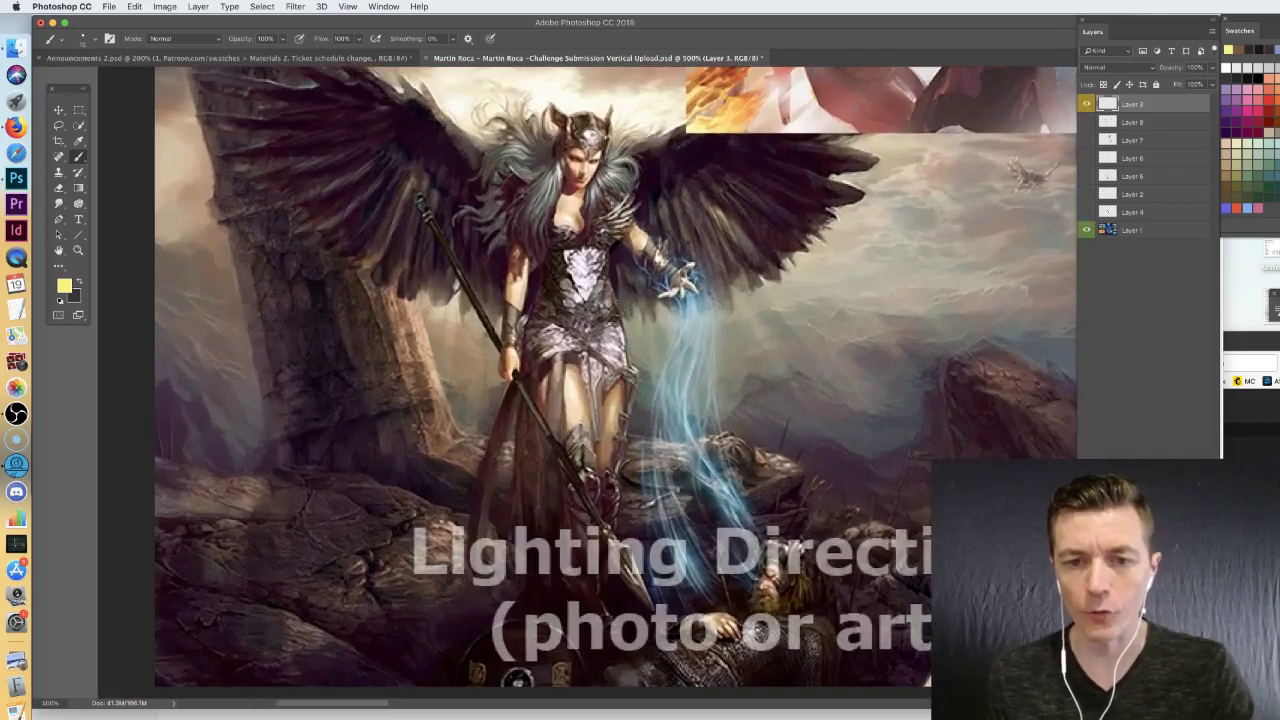
scroll(622, 309, "up", 2)
scroll(622, 309, "right", 1)
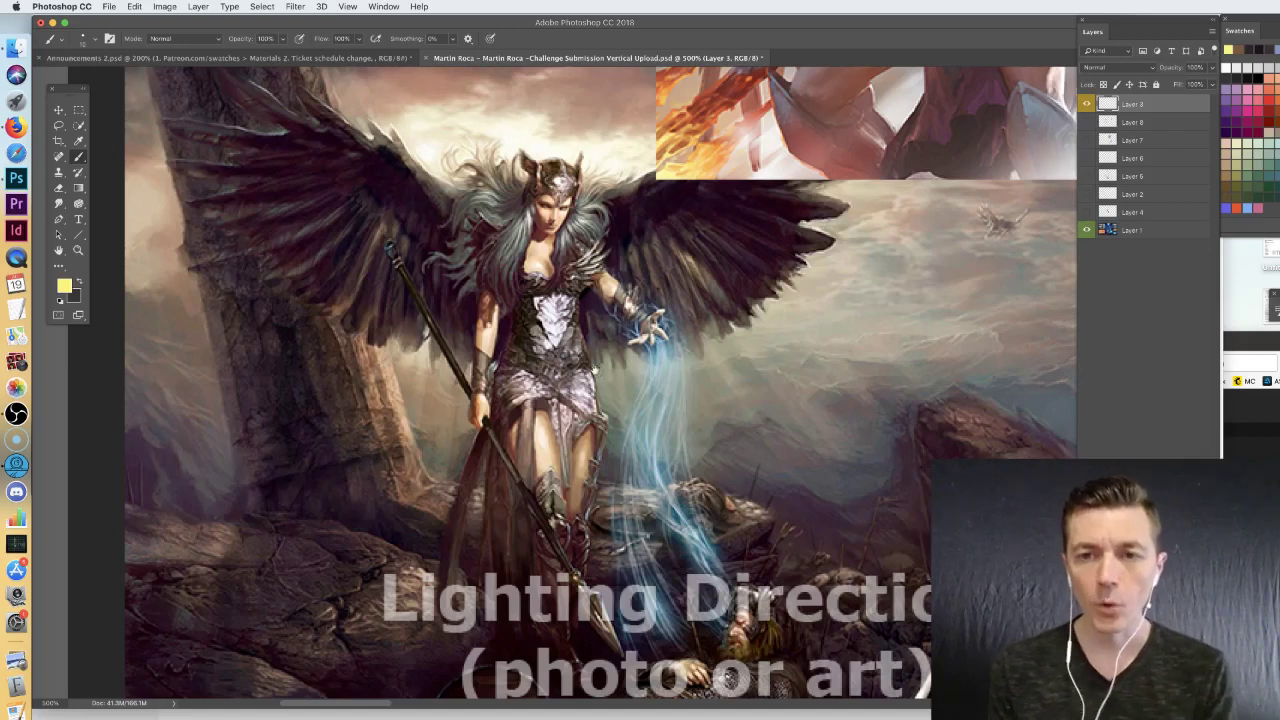
scroll(458, 344, "down", 5)
scroll(458, 344, "right", 8)
scroll(460, 345, "up", 3)
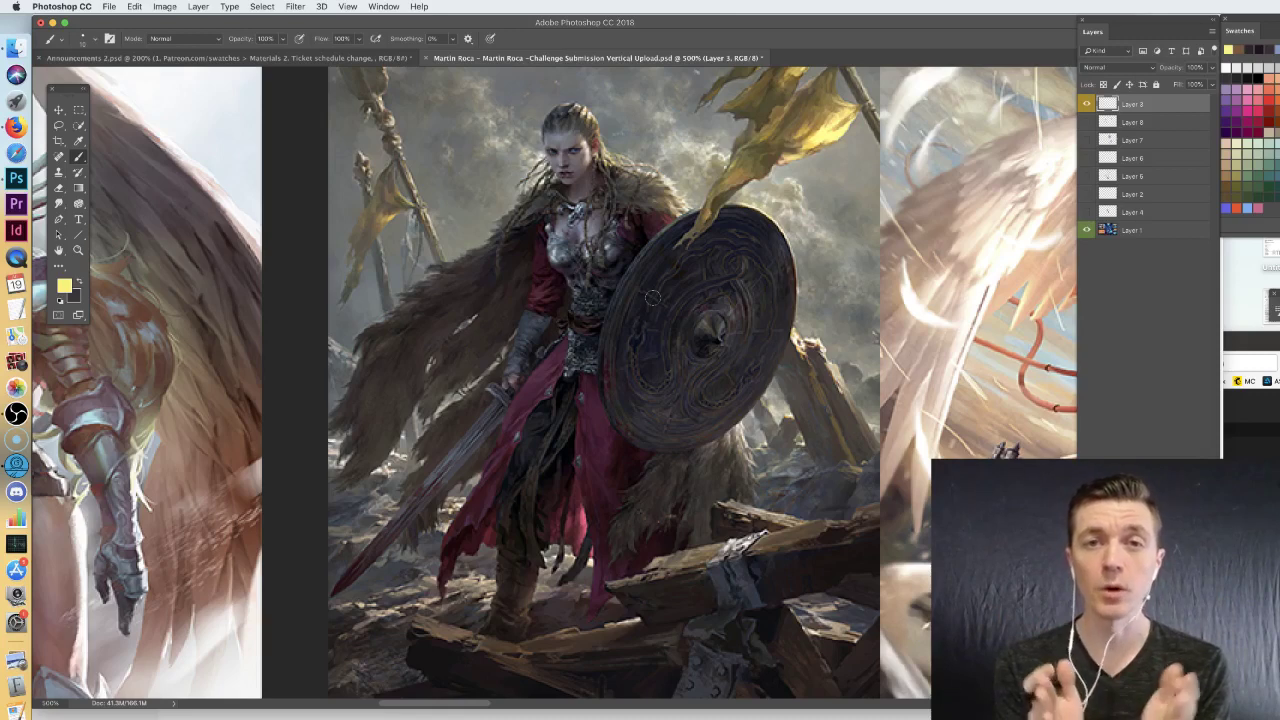
- Review the painting beside its style references and the handwritten notes a to e, ending on the whole sheet
key("super+minus")
key("super+minus")
key("super+minus")
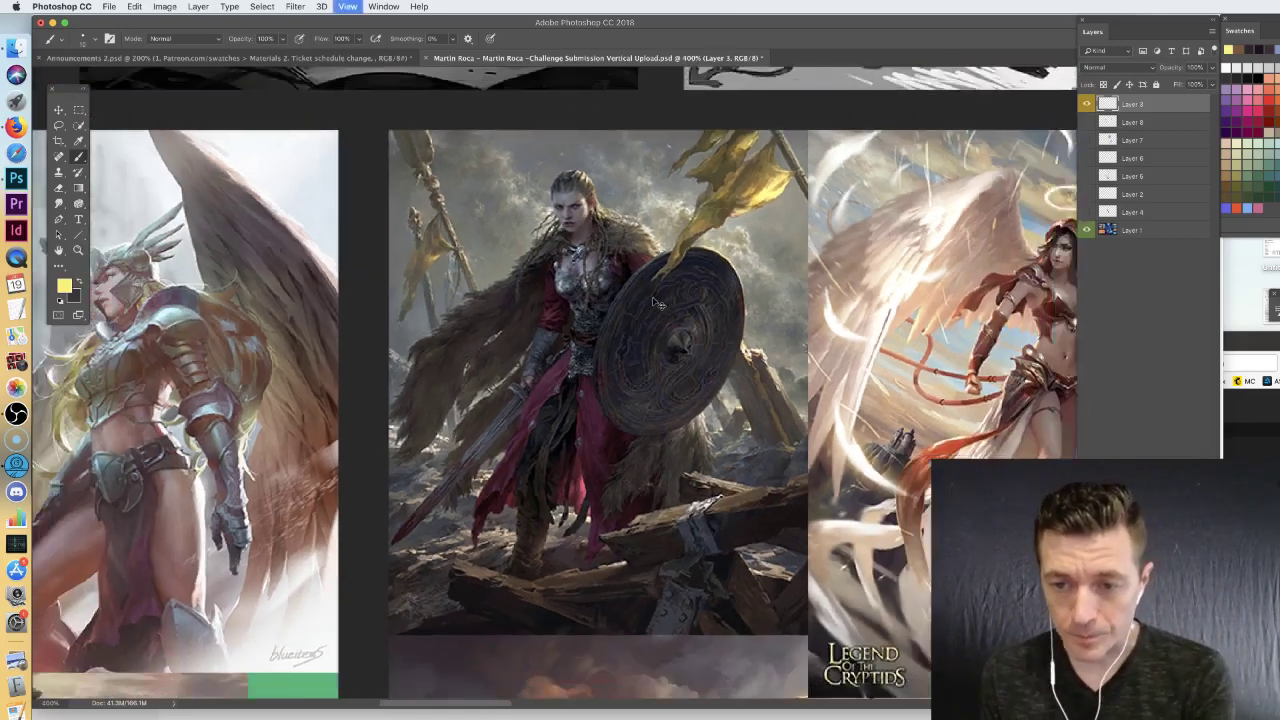
scroll(722, 307, "right", 10)
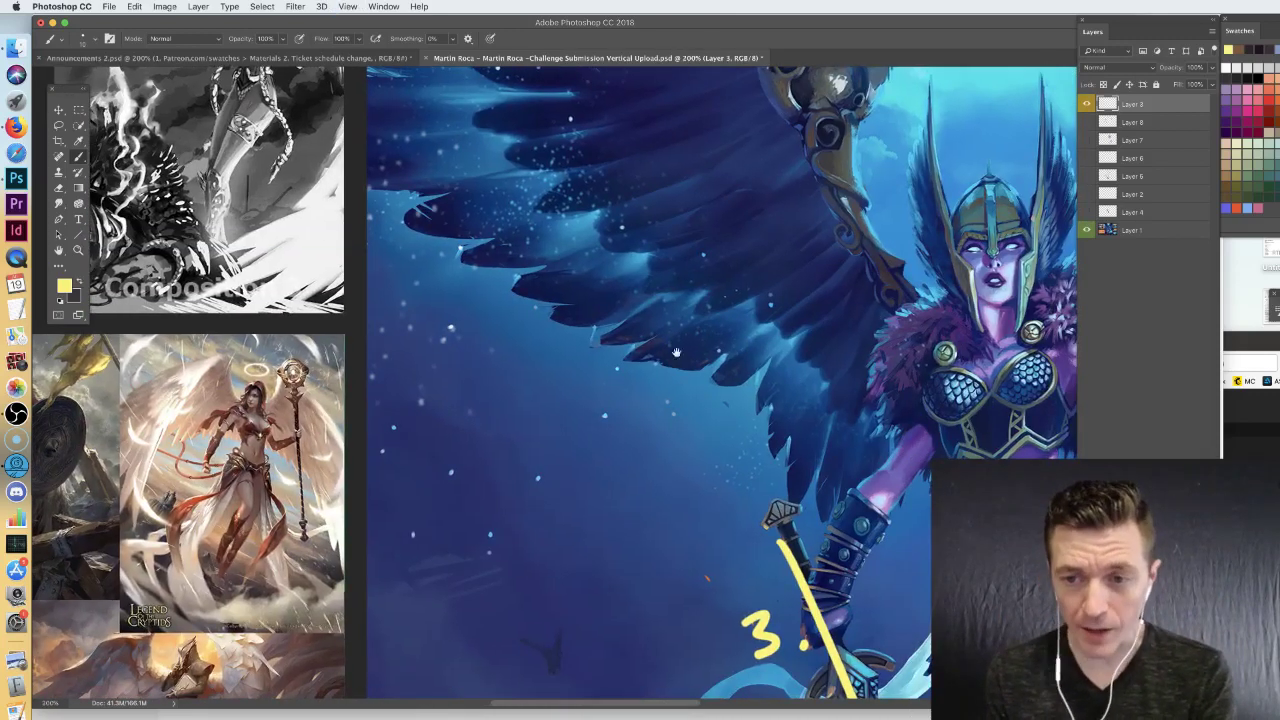
key("super+minus")
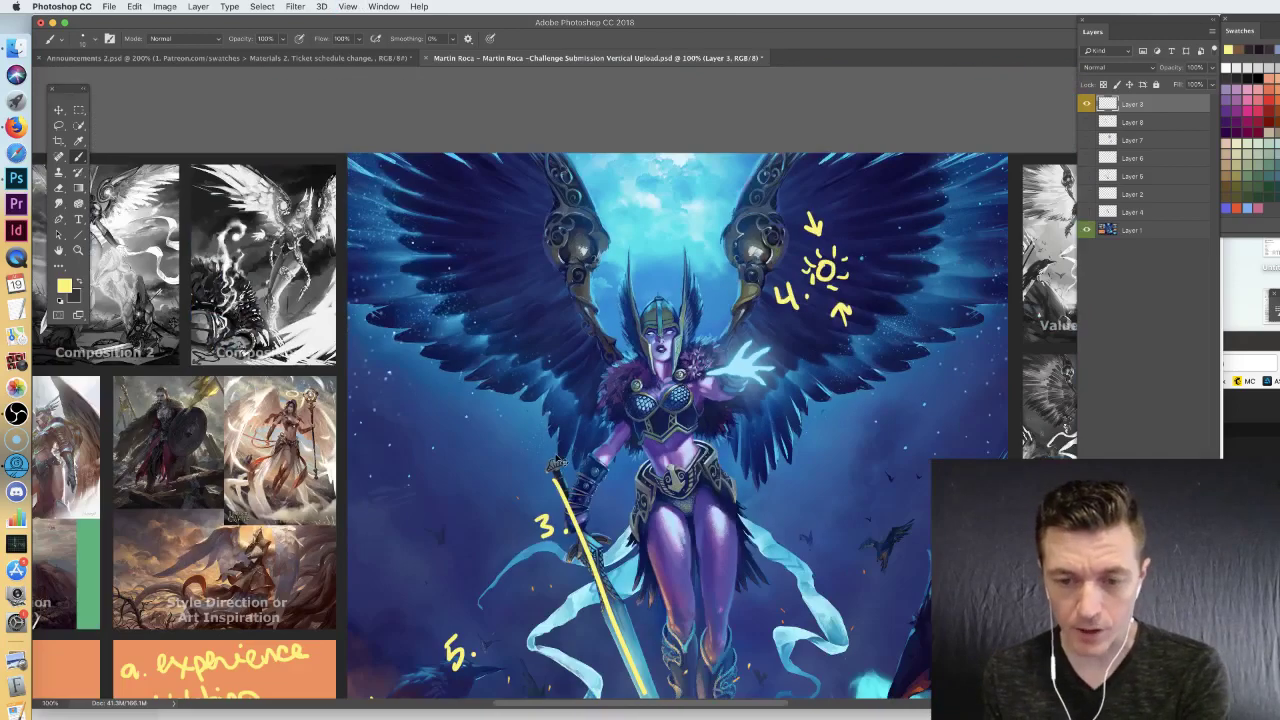
mouse_move(302, 524)
left_mouse_down()
mouse_move(704, 273)
mouse_move(870, 200)
left_mouse_up()
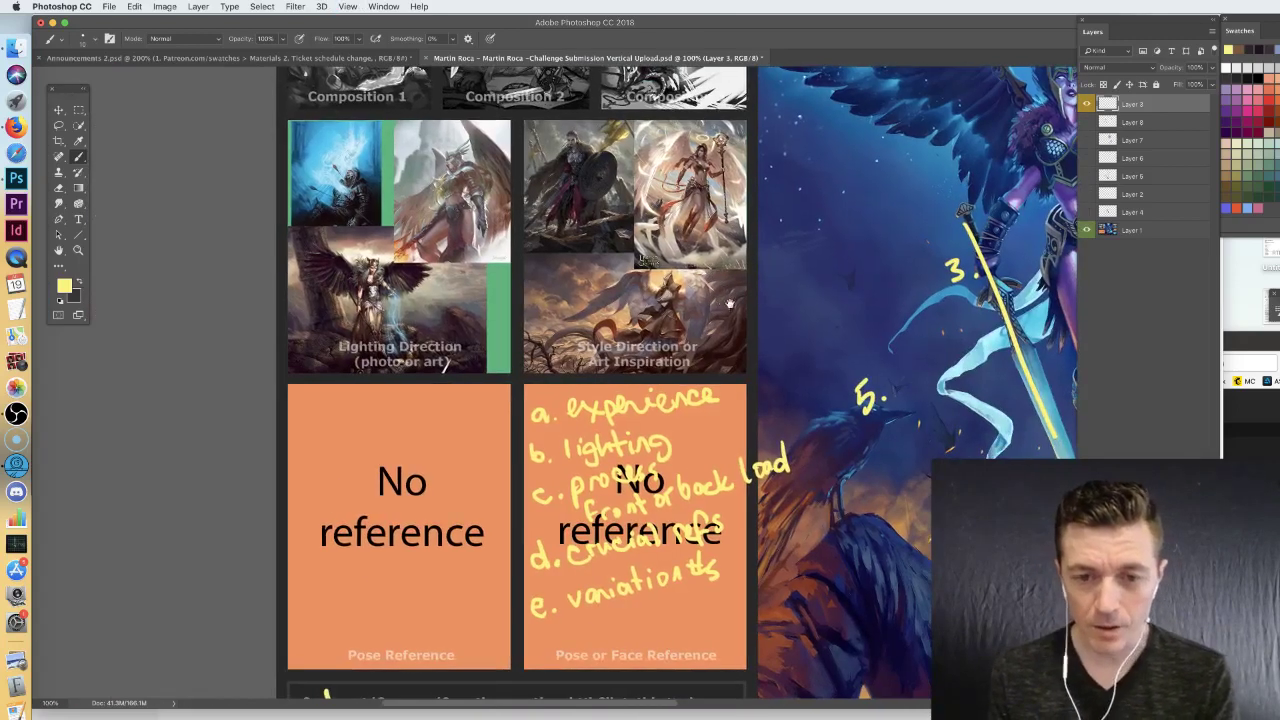
left_click_drag(748, 305, 534, 330)
scroll(546, 328, "down", 2)
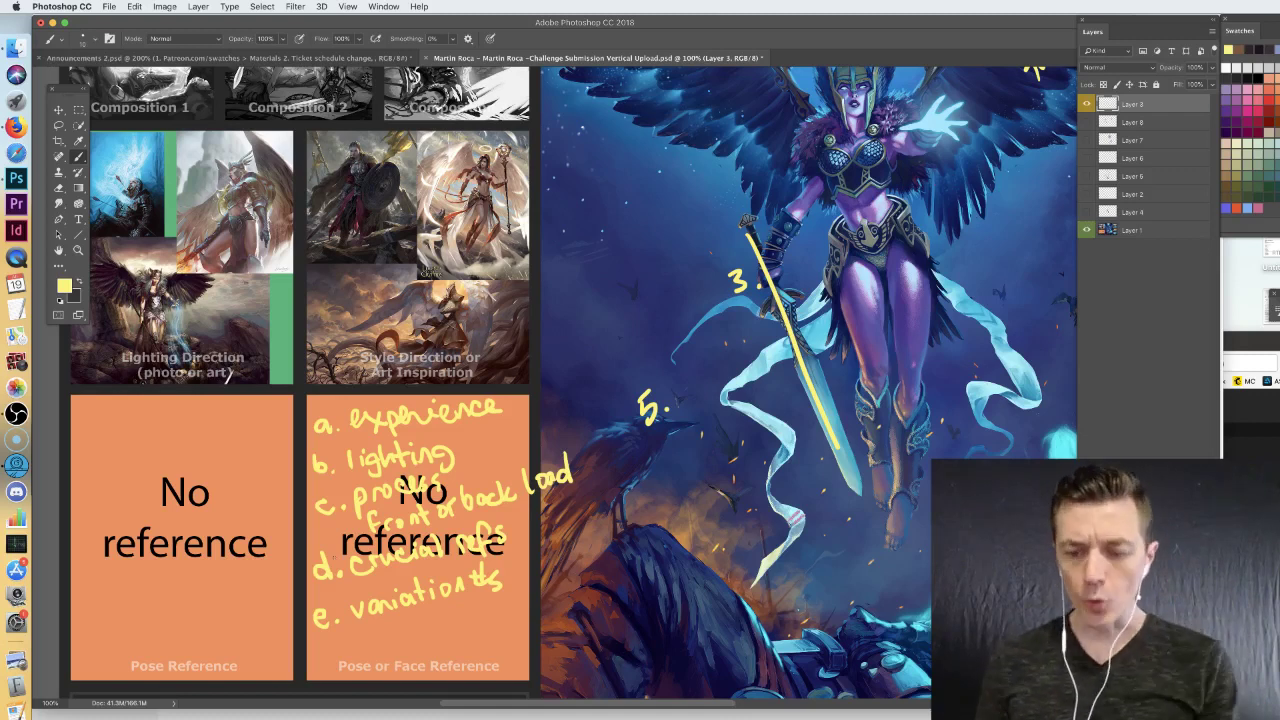
key("super+minus")
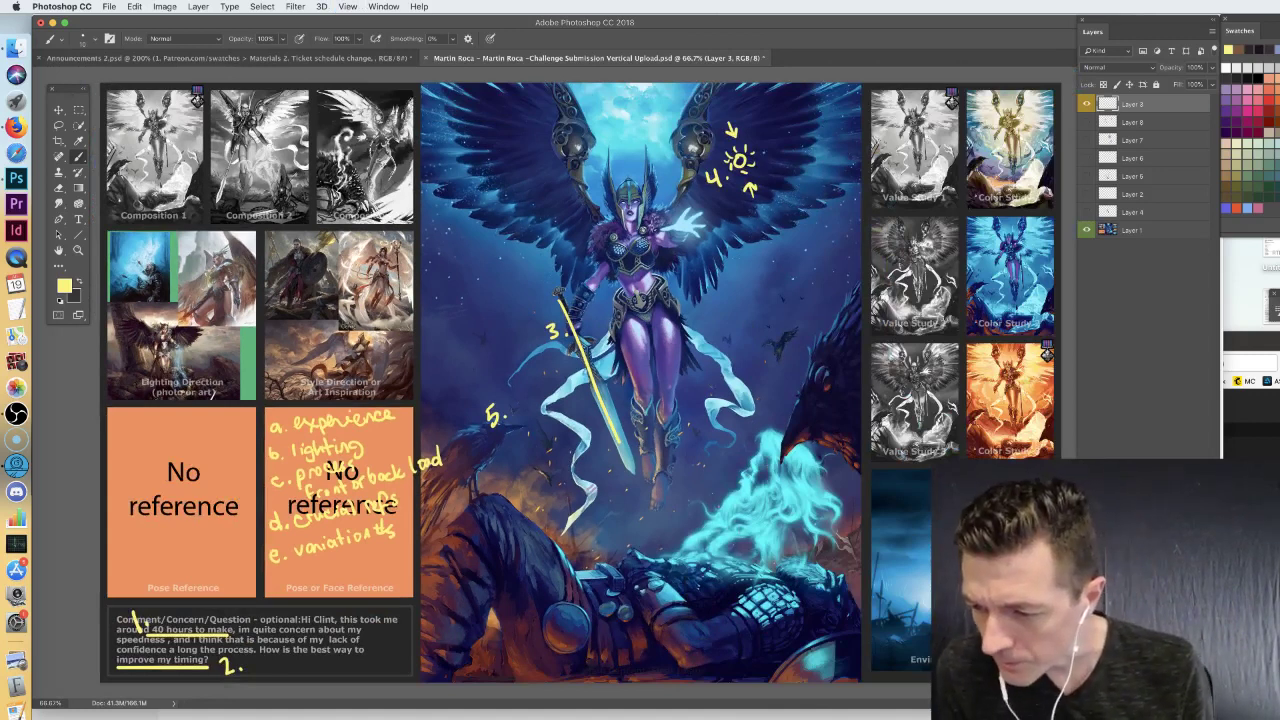
- Switch to Firefox to check the YouTube Live Control Room, and return to the critique sheet in Photoshop
key("super+Tab")
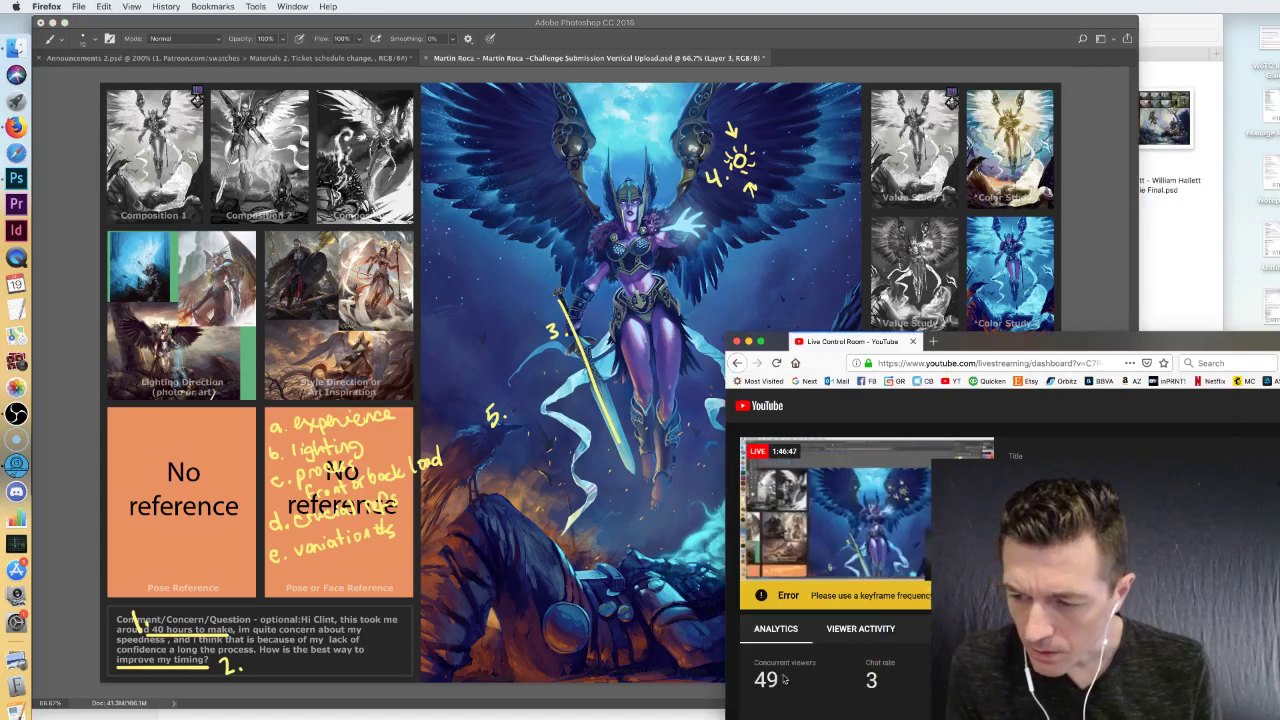
key("super+Tab")
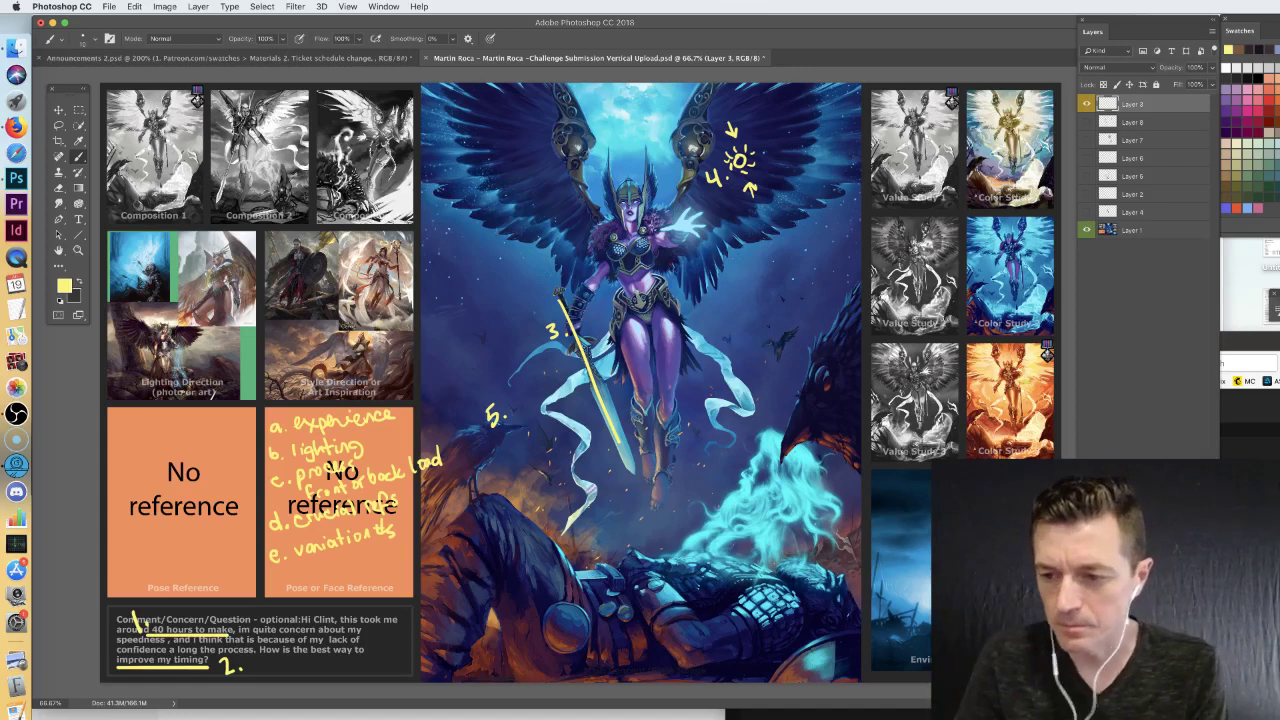
key("super+Tab")
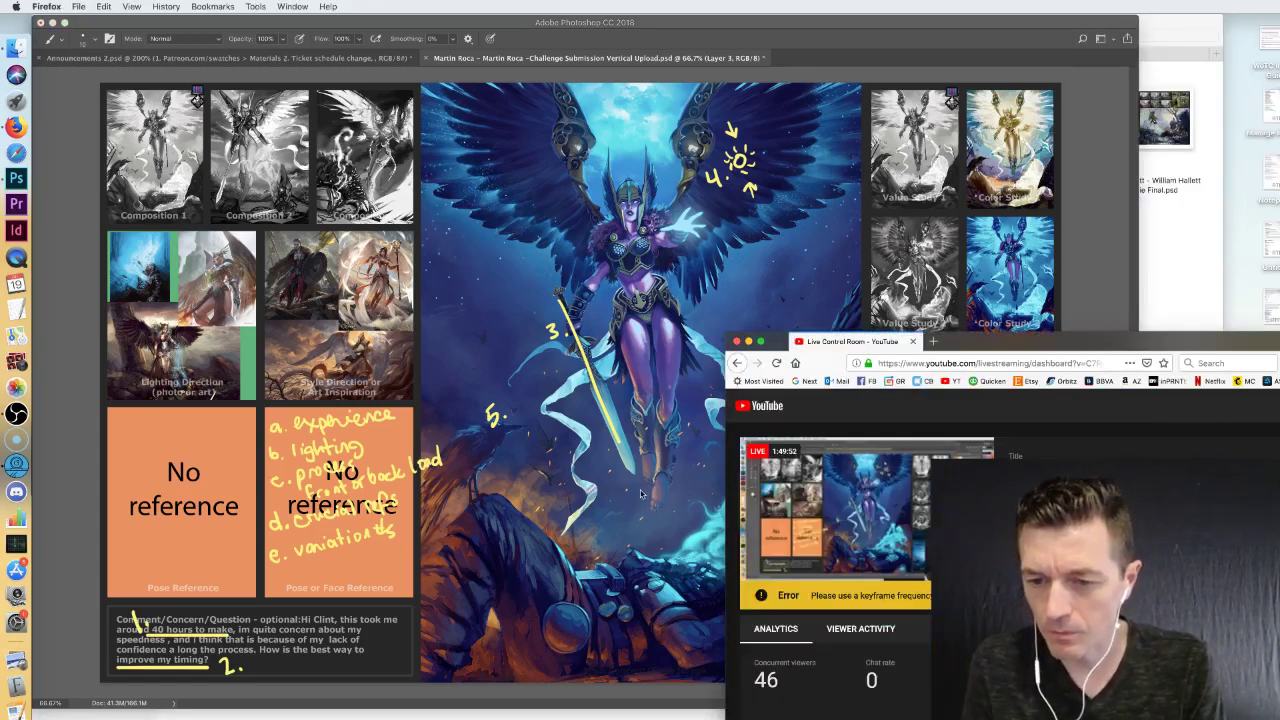
key("super+Tab")
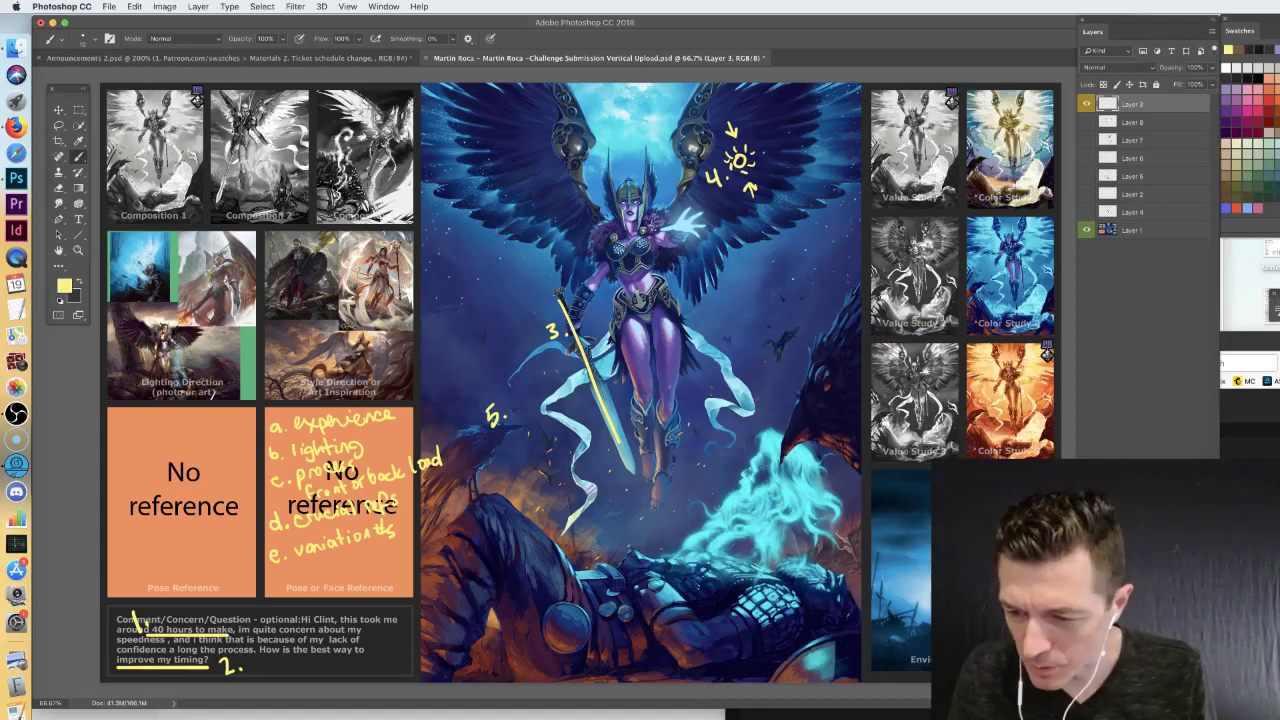
scroll(640, 390, "up", 1)
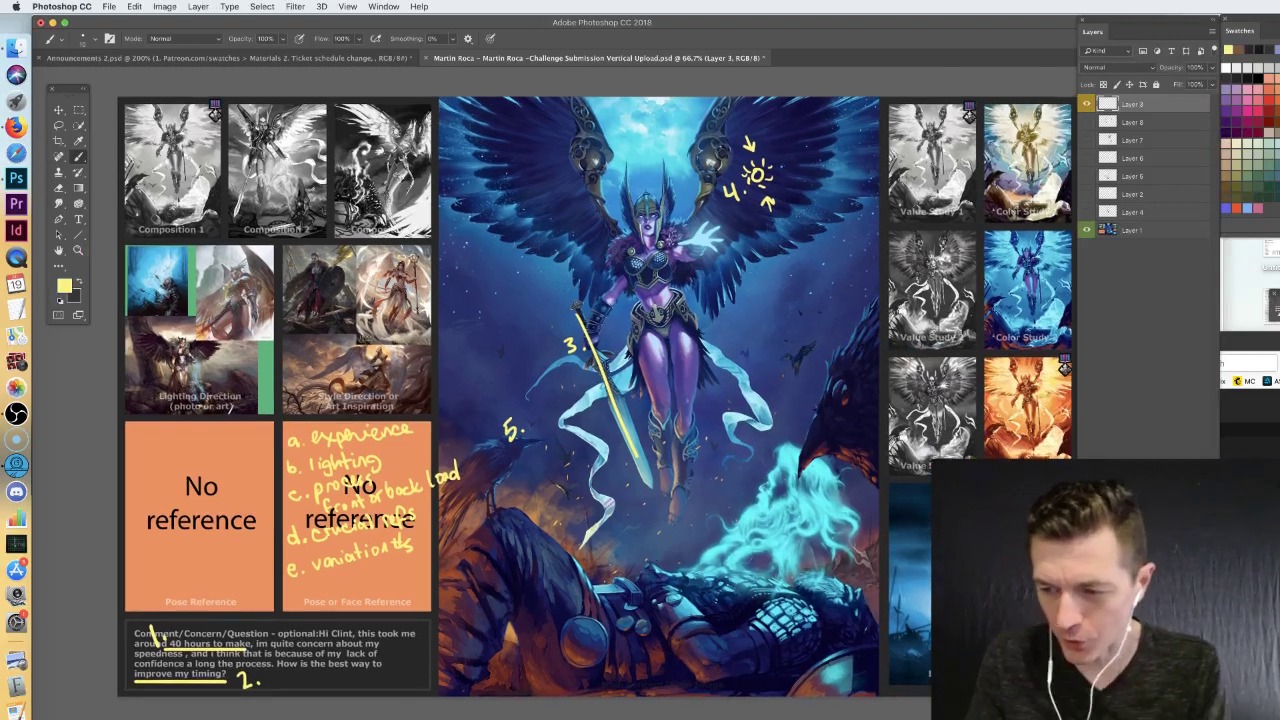
left_click(1268, 414)
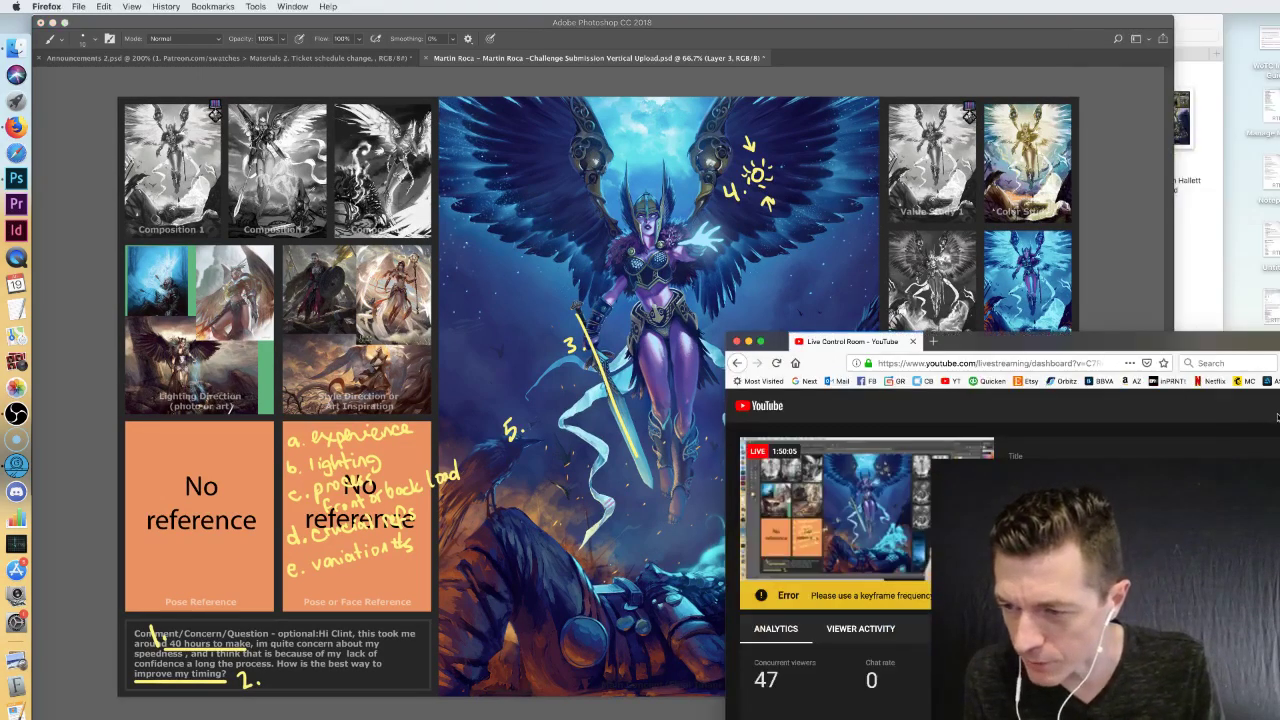
left_click(608, 505)
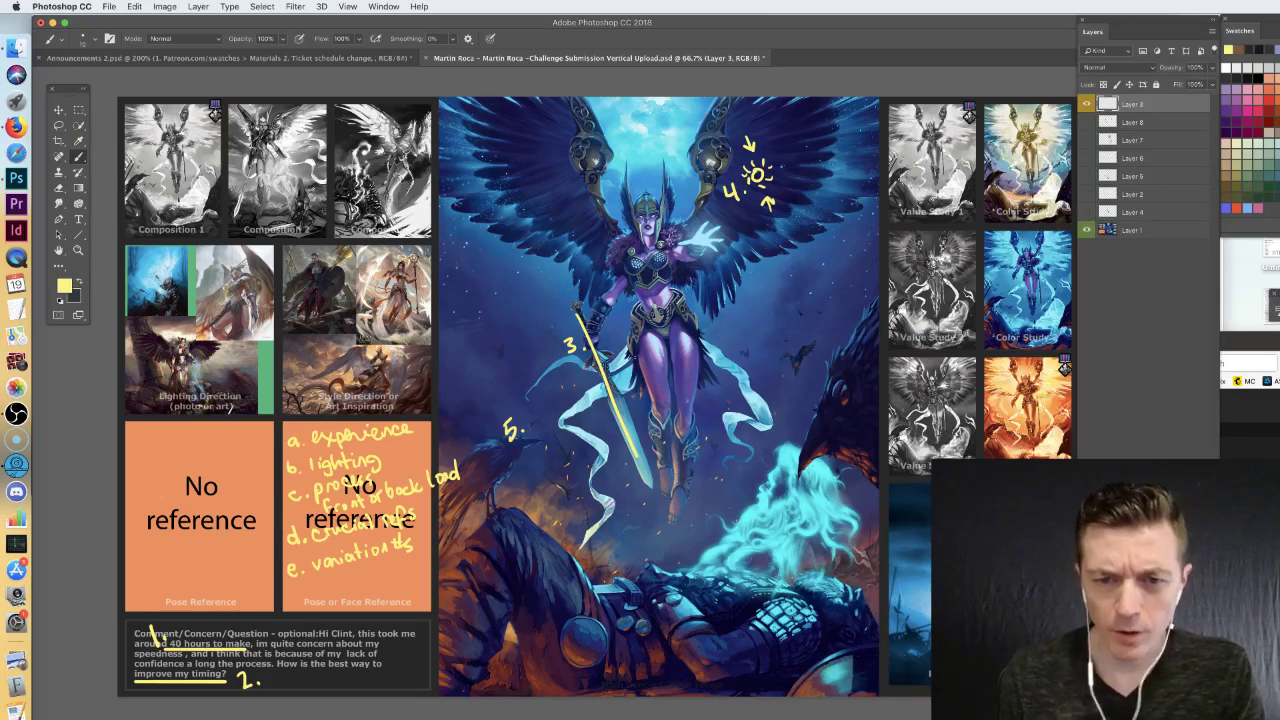
- Add a new empty layer directly below Layer 3 and hide Layer 3's handwritten notes
left_click(1086, 104)
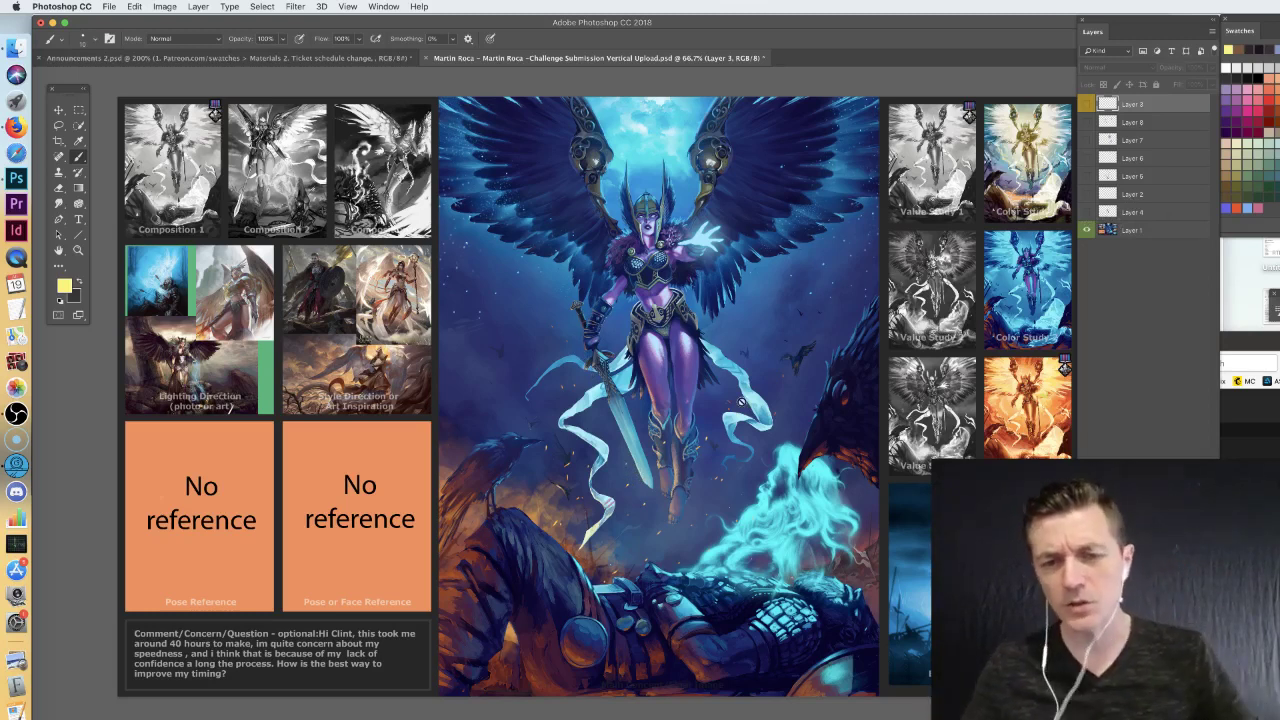
left_click(1086, 105)
left_click(1133, 122)
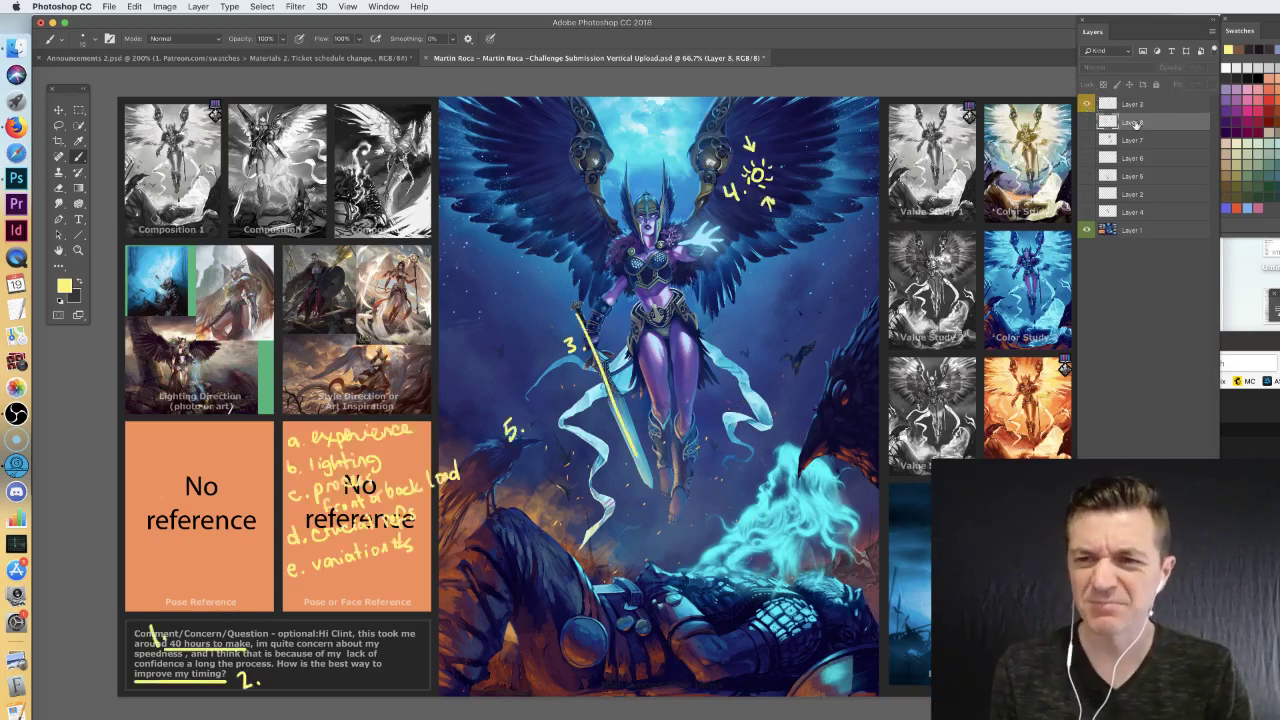
key("super+shift+alt+n")
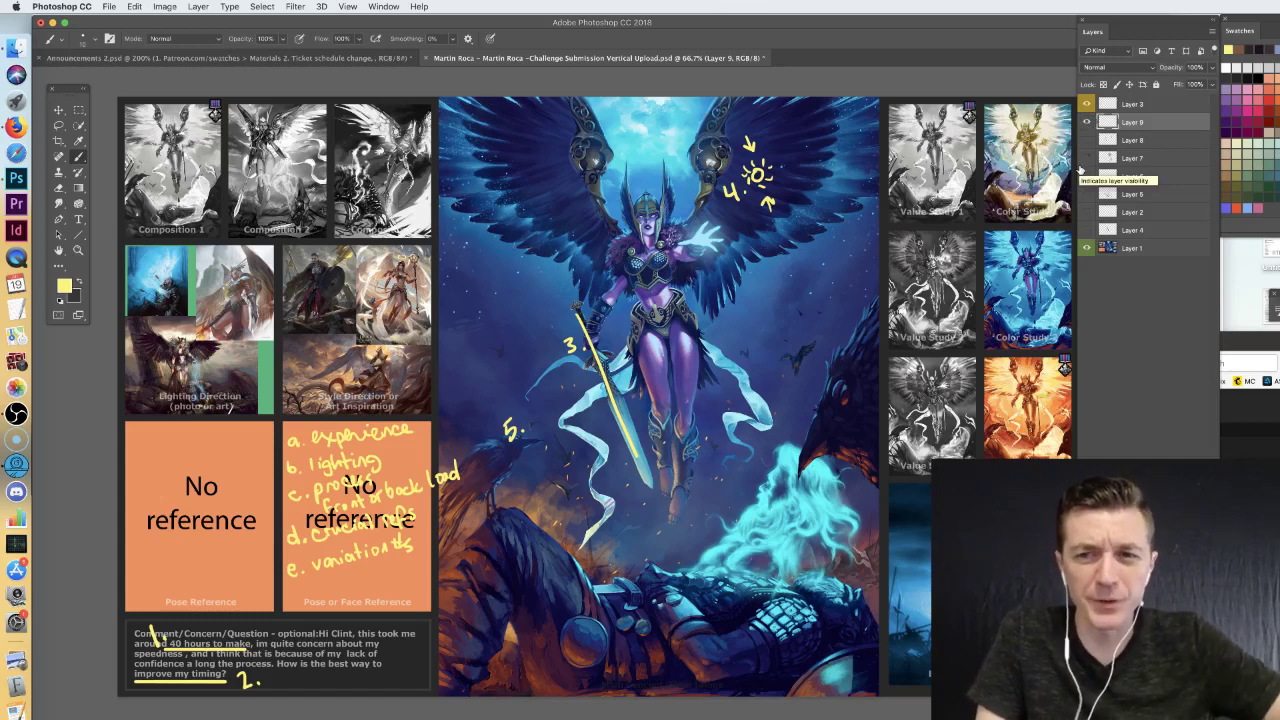
left_click(1087, 104)
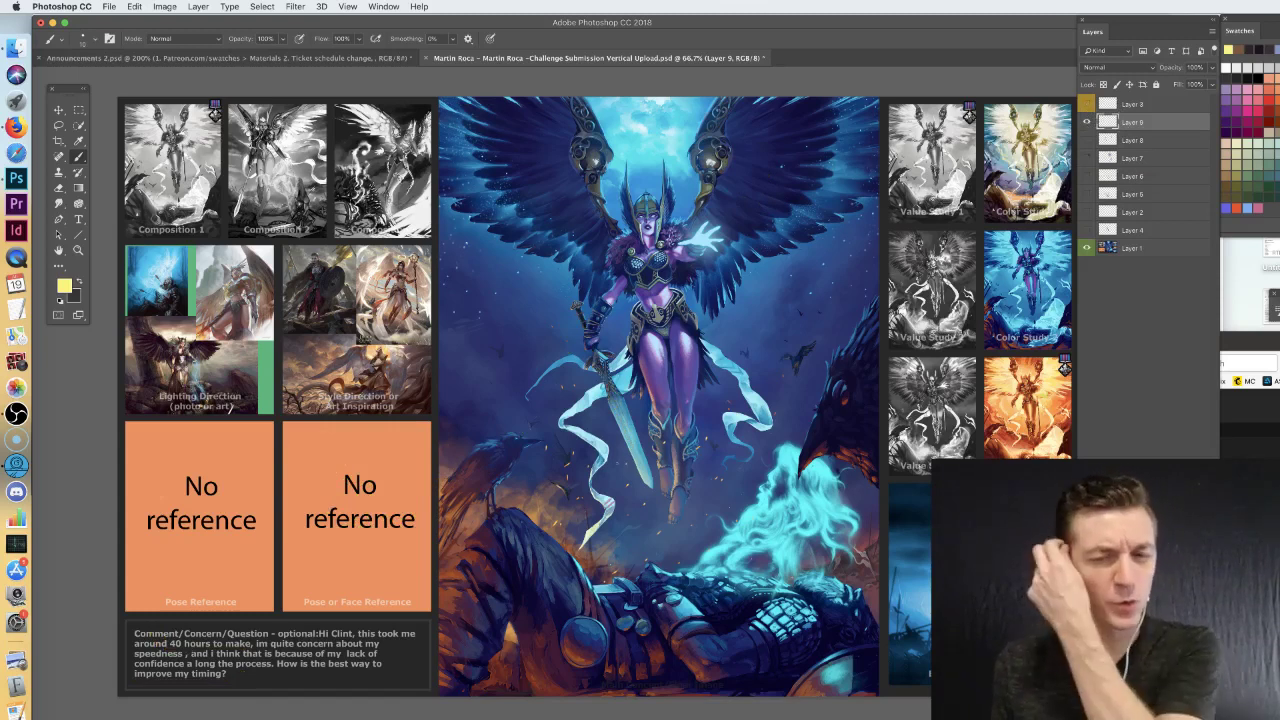
- Show Layer 4's repositioned sword and make Layer 9 the active layer
left_click(1087, 230)
left_click(1104, 232)
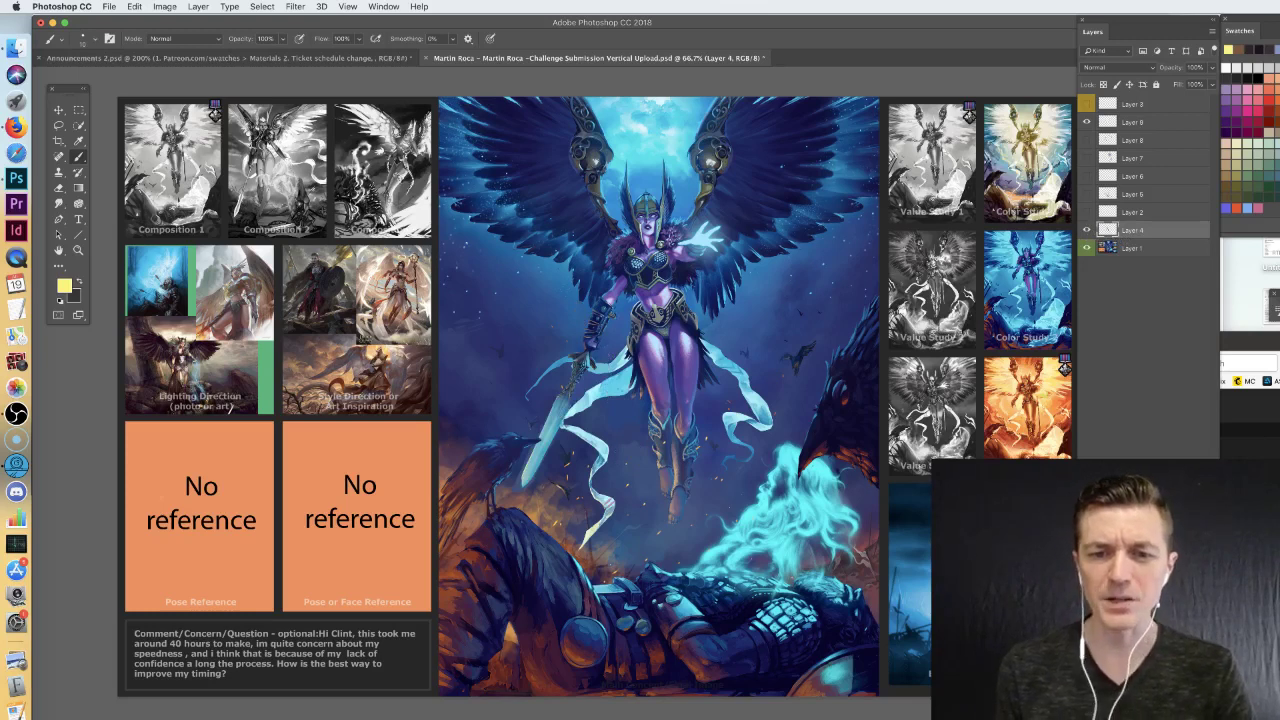
left_click(1132, 123)
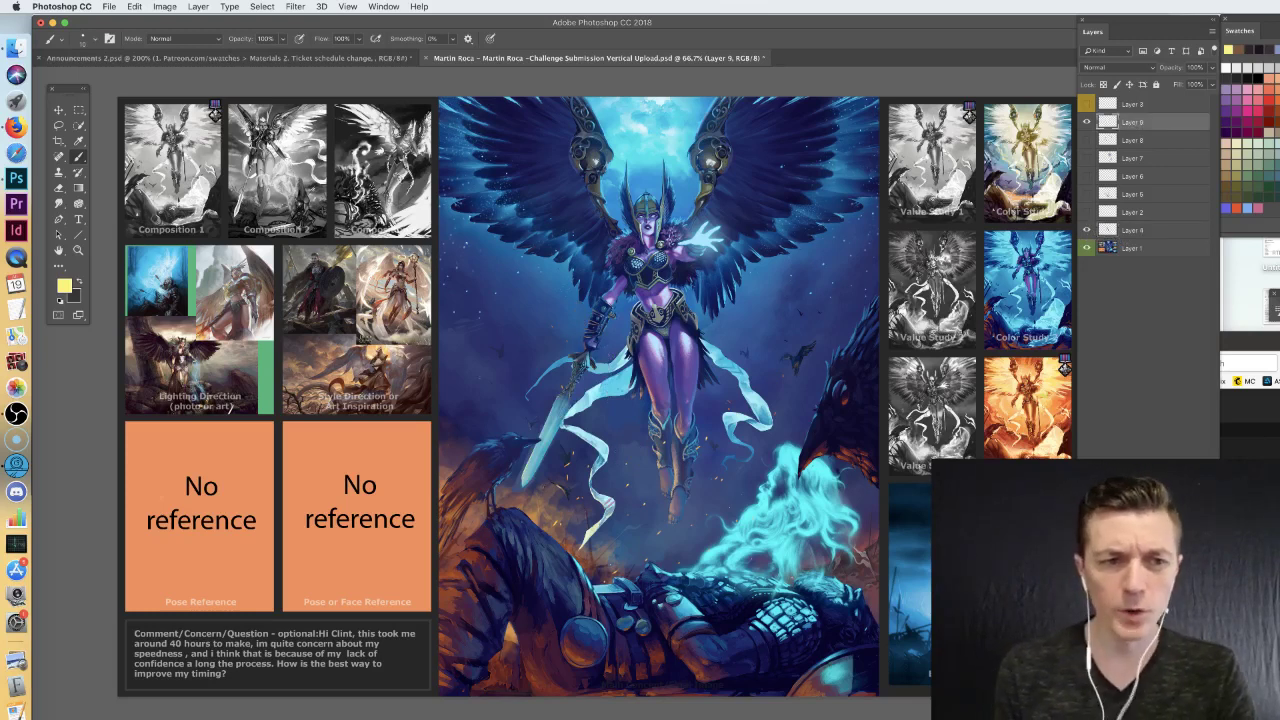
- Draw two yellow diagonal guide lines on Layer 9, running outward and down from the warrior's hips along the sword and ribbon
mouse_move(473, 537)
left_mouse_down()
mouse_move(641, 191)
mouse_move(860, 536)
left_mouse_up()
key("super+z")
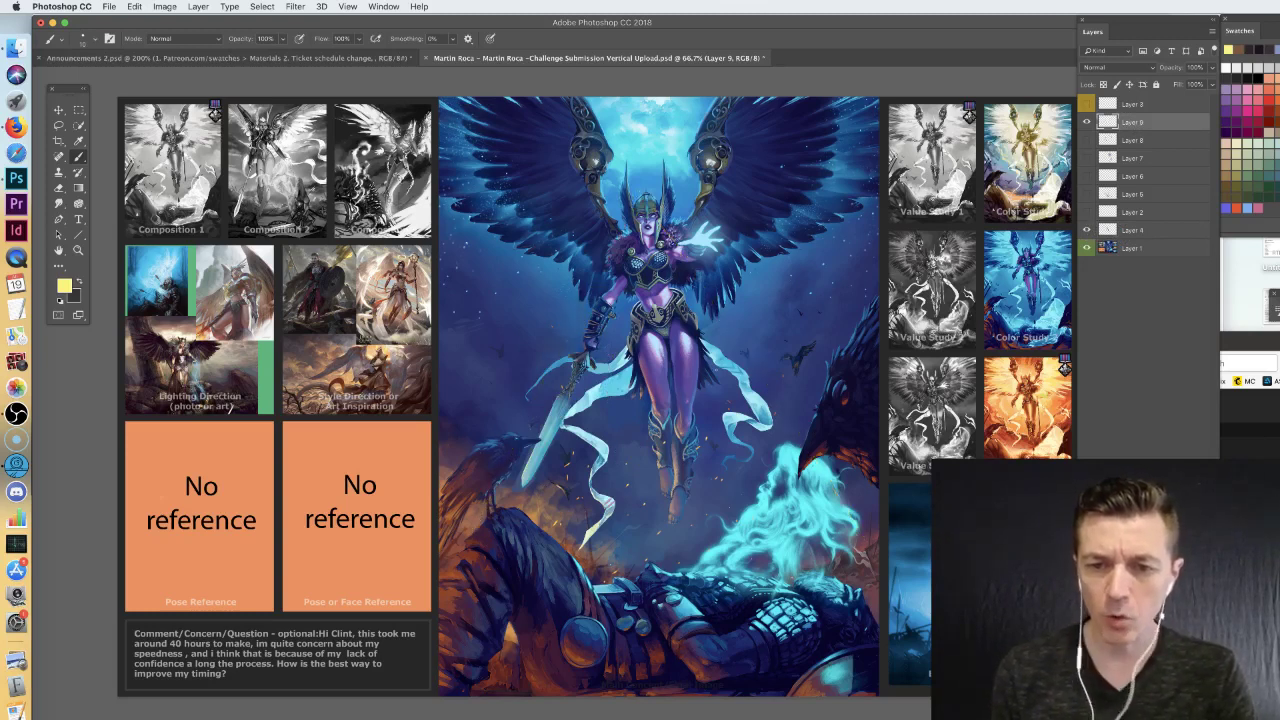
left_click_drag(700, 322, 786, 458)
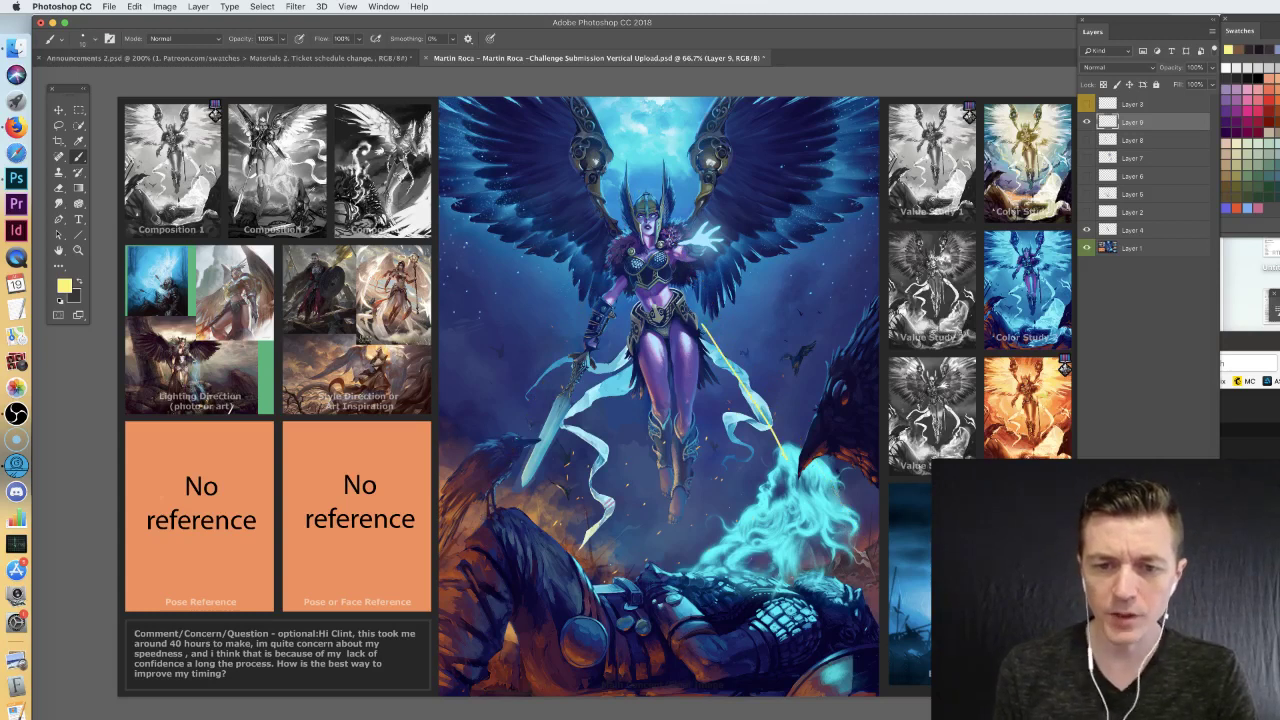
left_click_drag(612, 330, 470, 498)
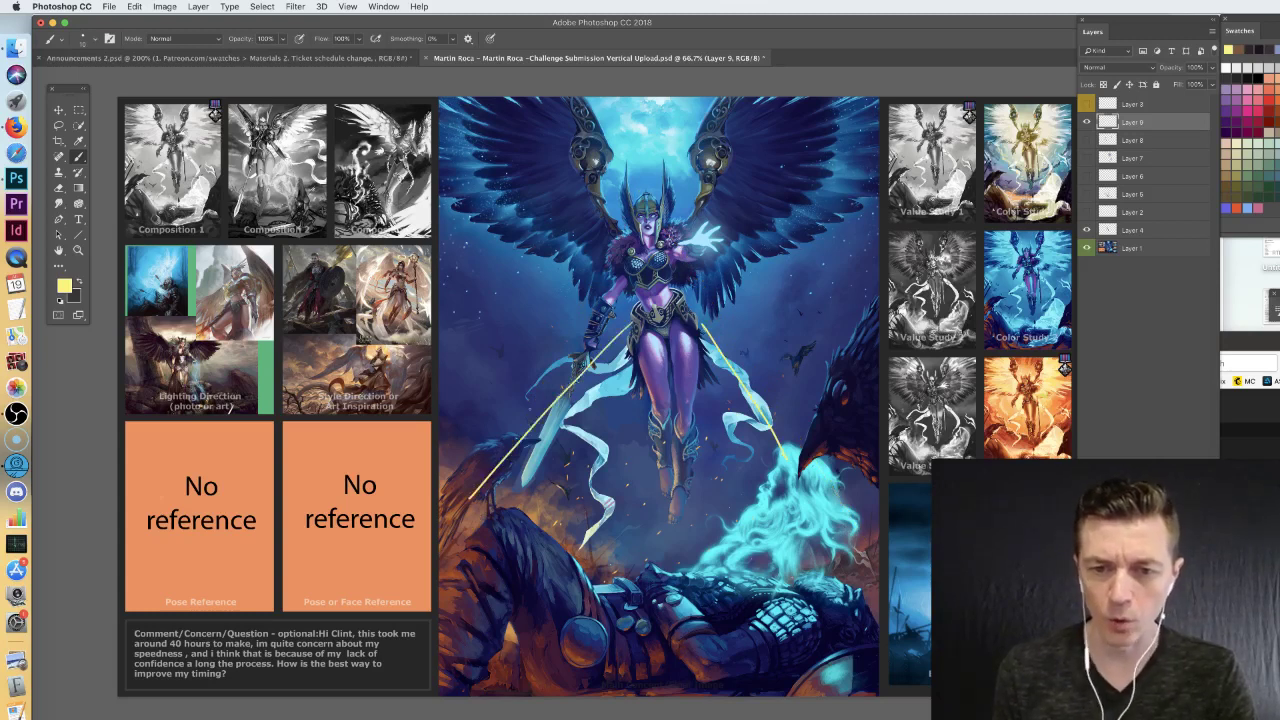
- Hide Layer 4, trace the original sword's direction with a yellow line, undo it, and show Layer 4 again
left_click(1087, 231)
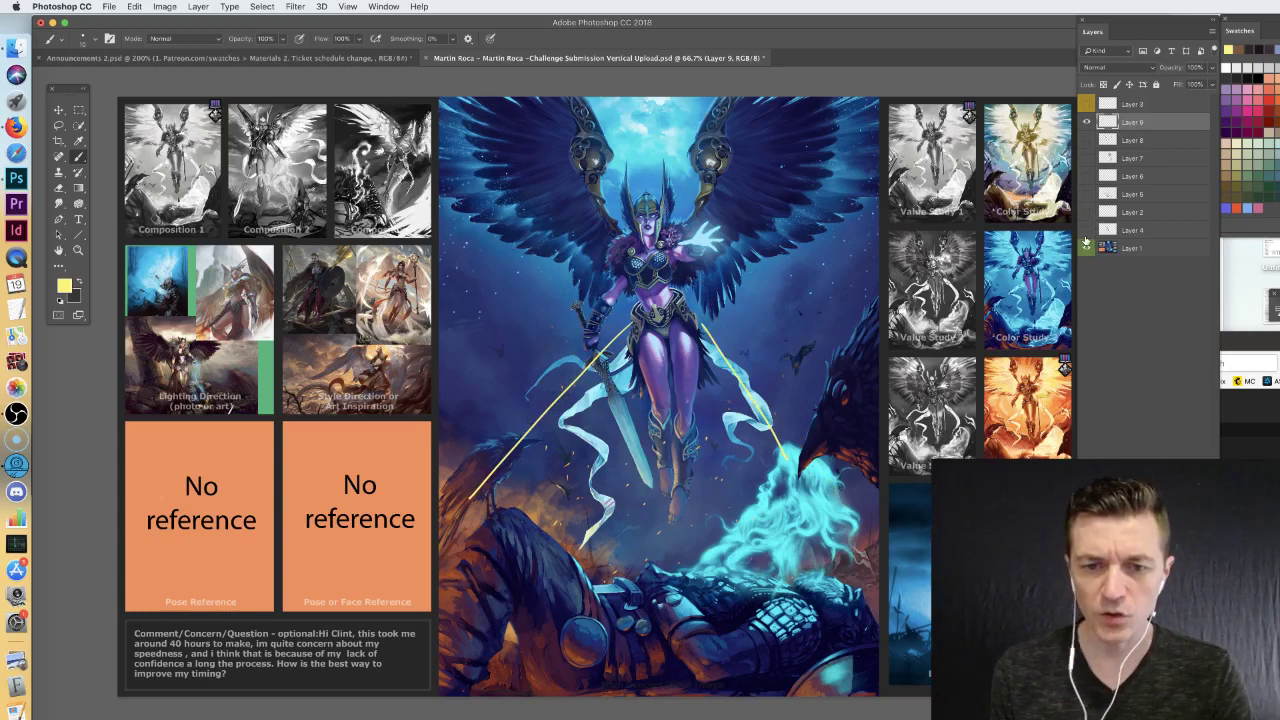
left_click_drag(566, 284, 678, 538)
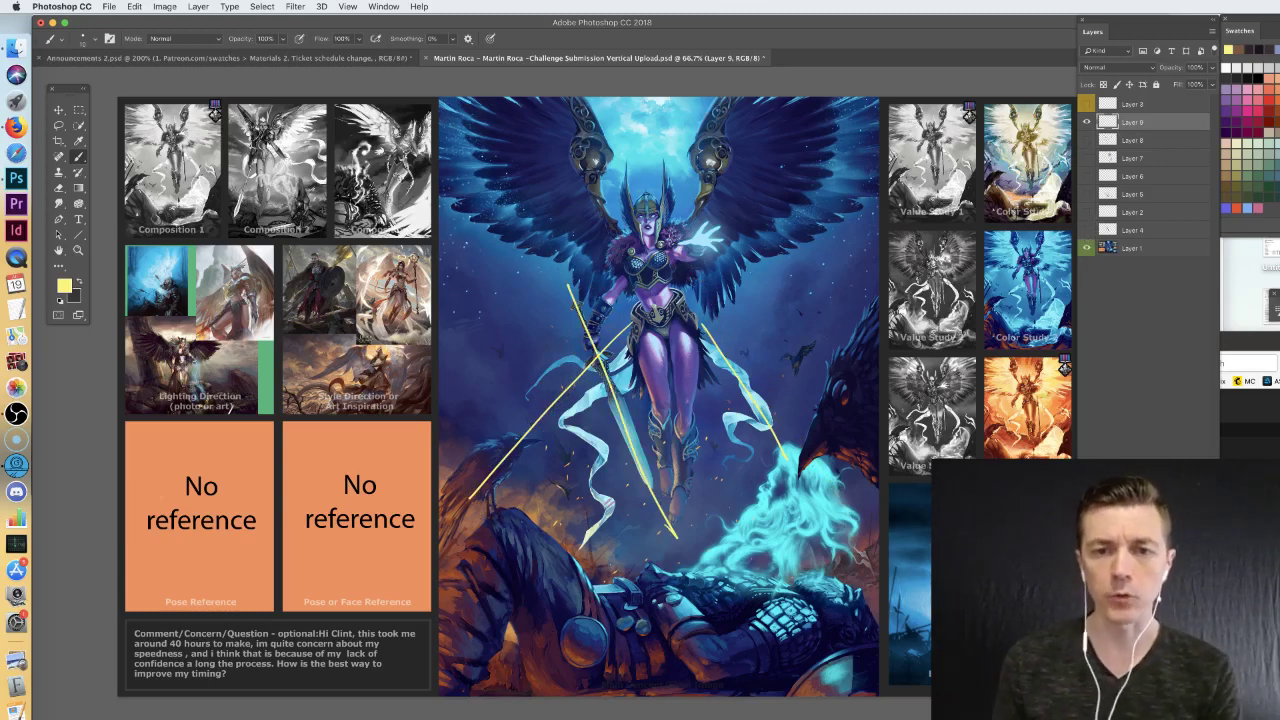
key("super+z")
left_click(1087, 230)
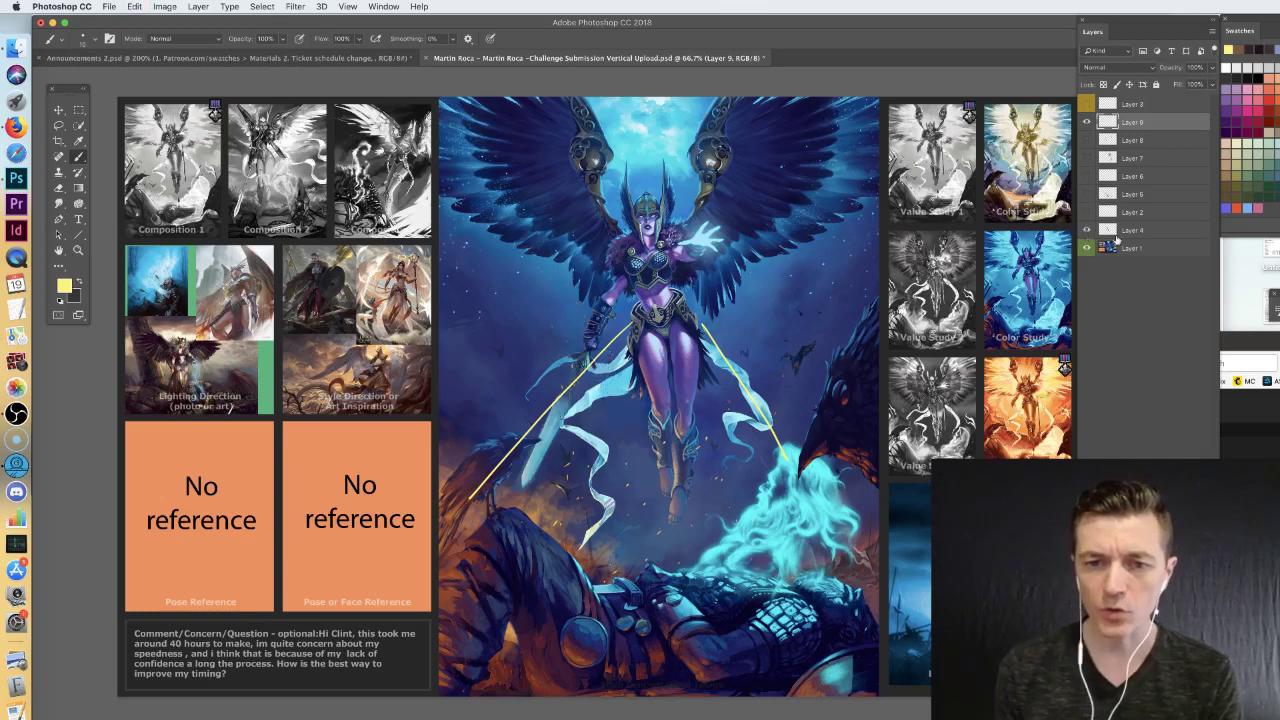
- Extend the yellow guide lines into a triangle peaking at the warrior's shoulder and circle her head
mouse_move(630, 263)
left_mouse_down()
mouse_move(476, 496)
mouse_move(660, 243)
mouse_move(870, 574)
left_mouse_up()
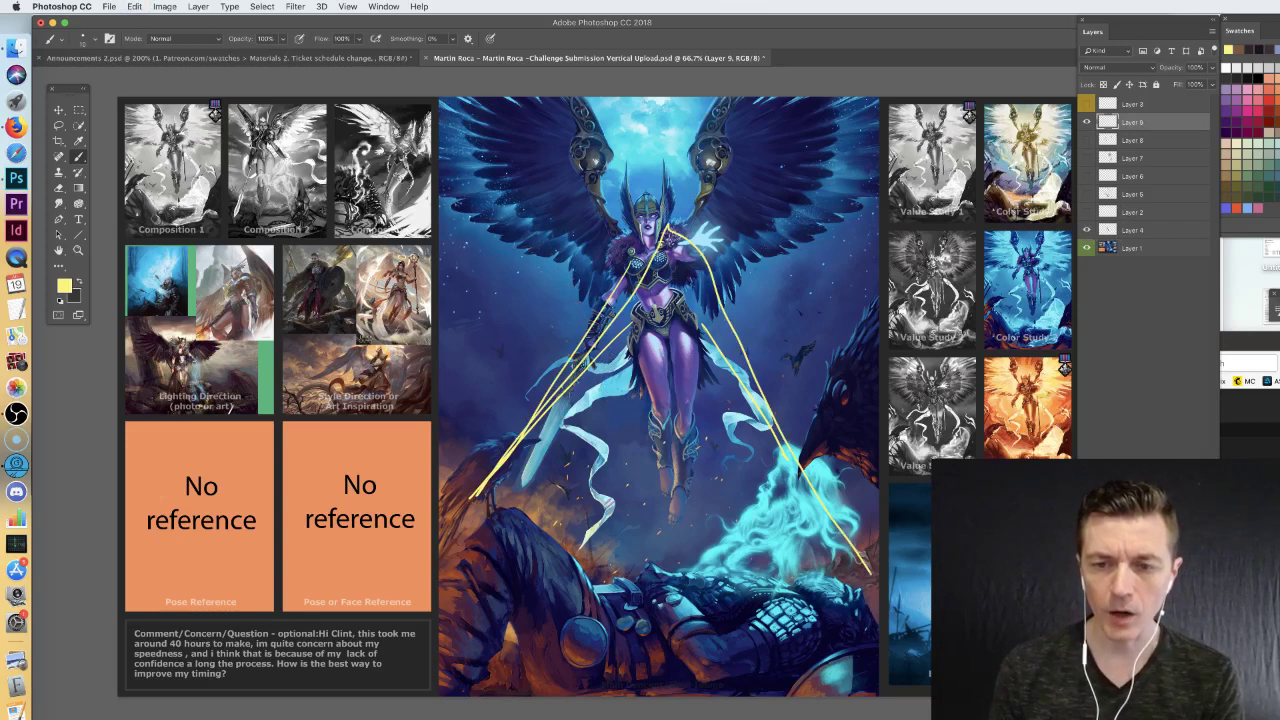
left_click_drag(672, 232, 650, 208)
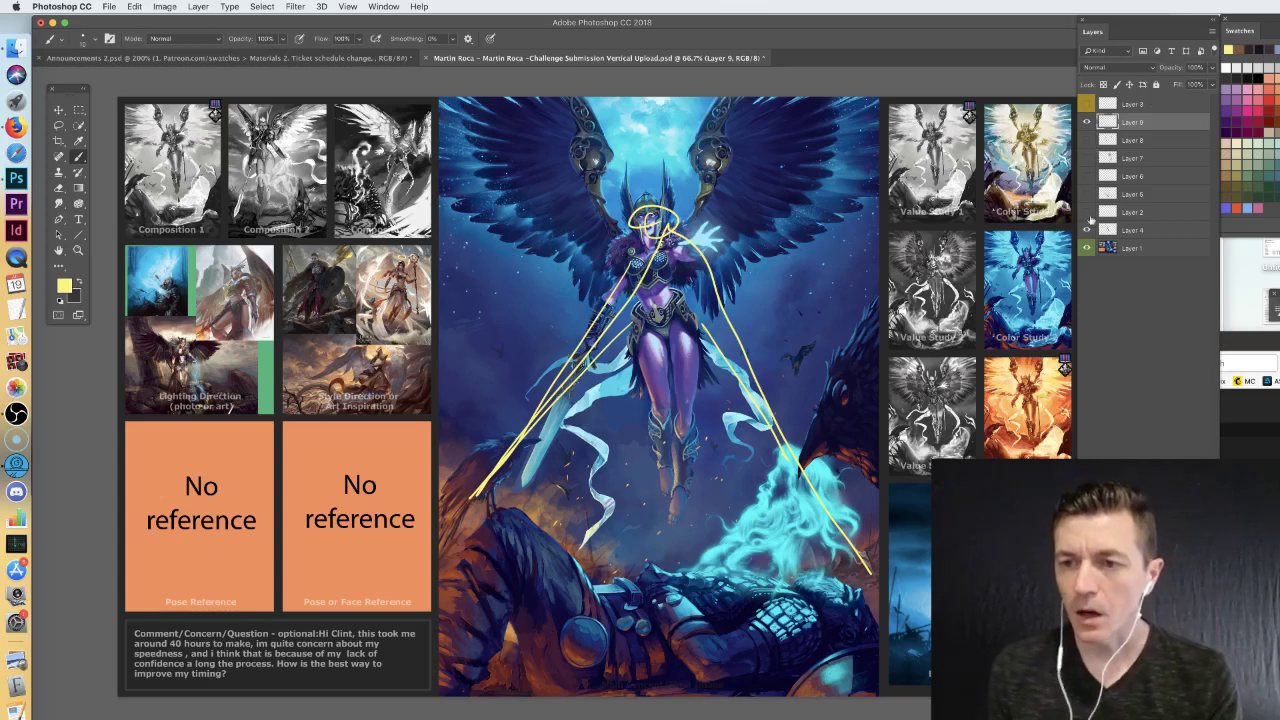
- Clear all yellow guide lines from Layer 9 and briefly show Layer 3's handwritten notes for review
left_click(1086, 104)
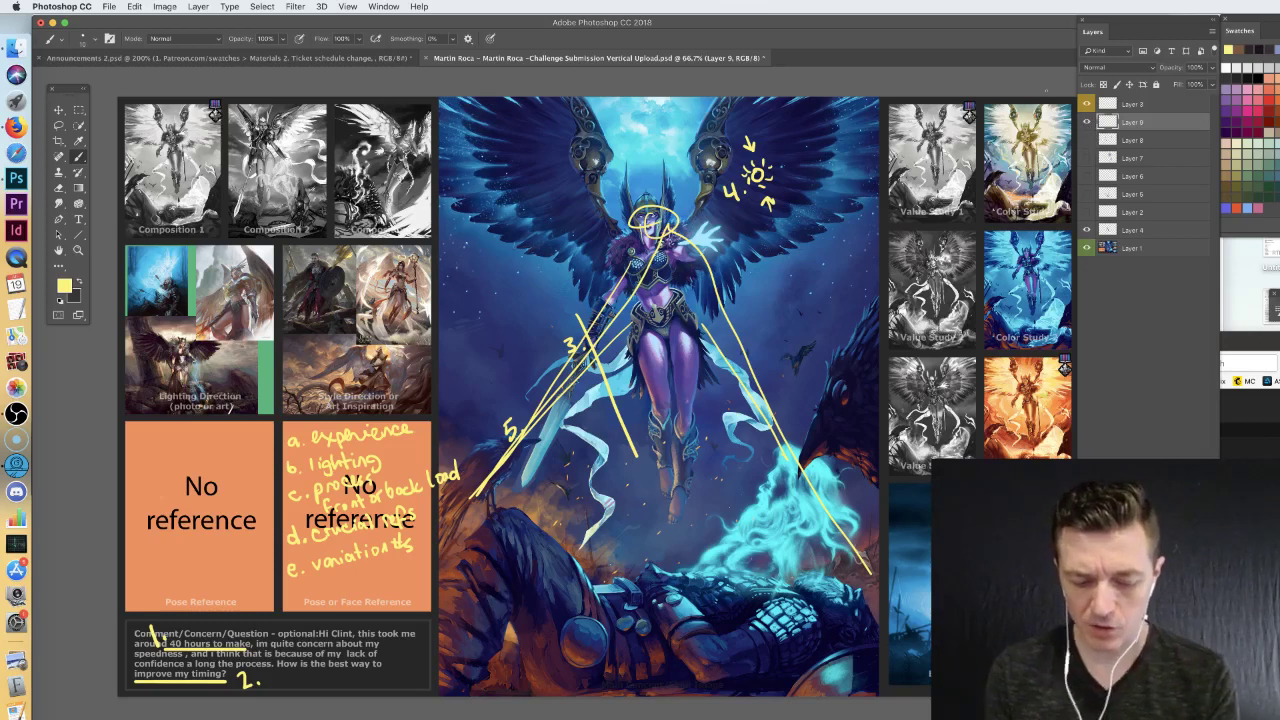
key("BackSpace")
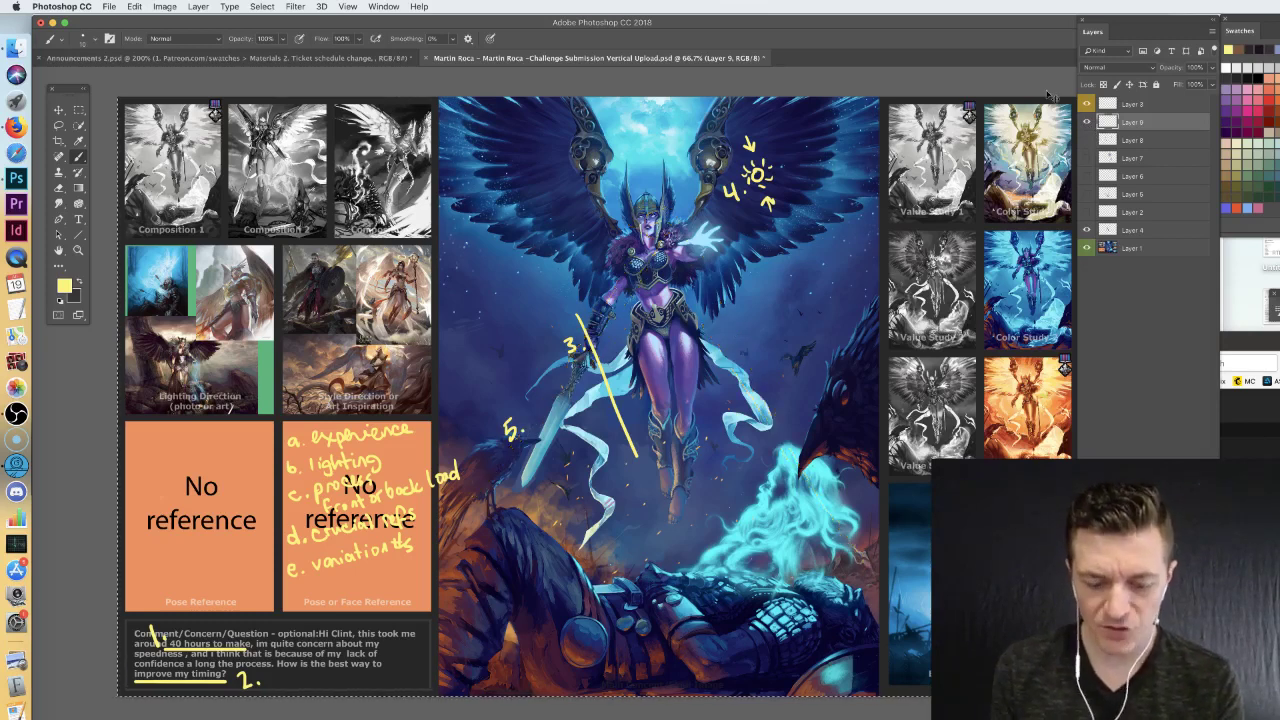
key("super+d")
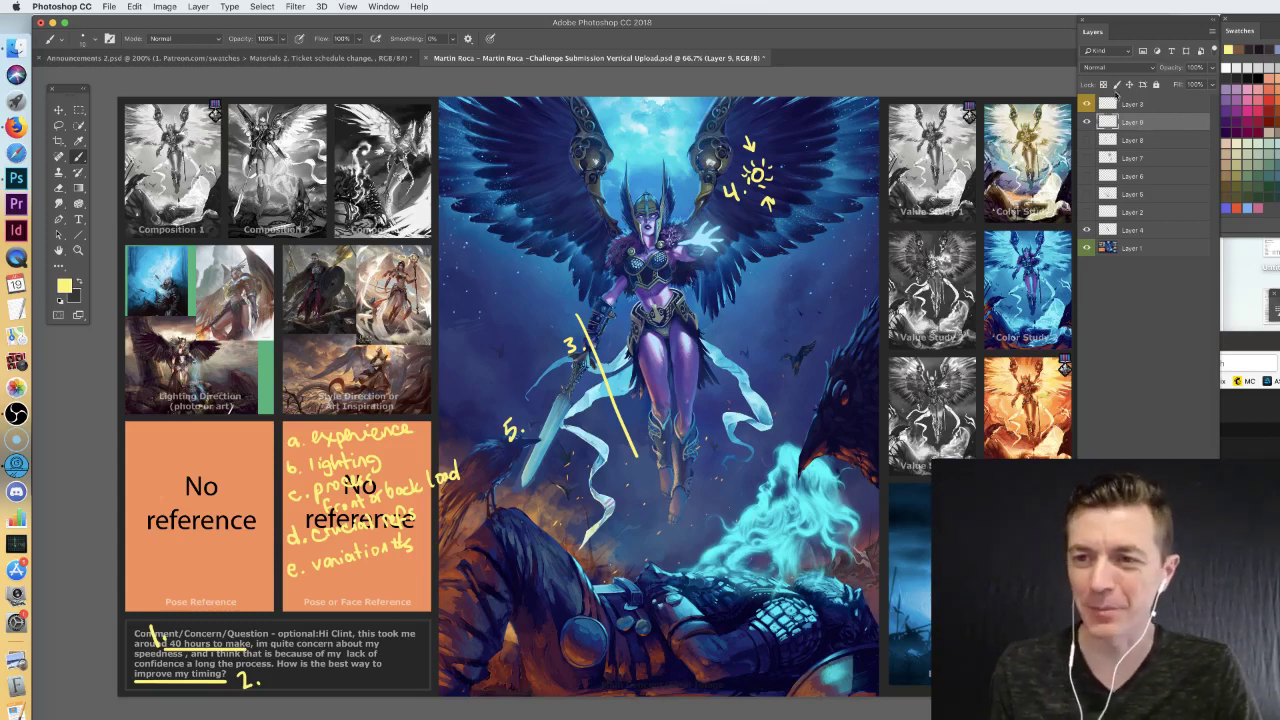
left_click(1086, 104)
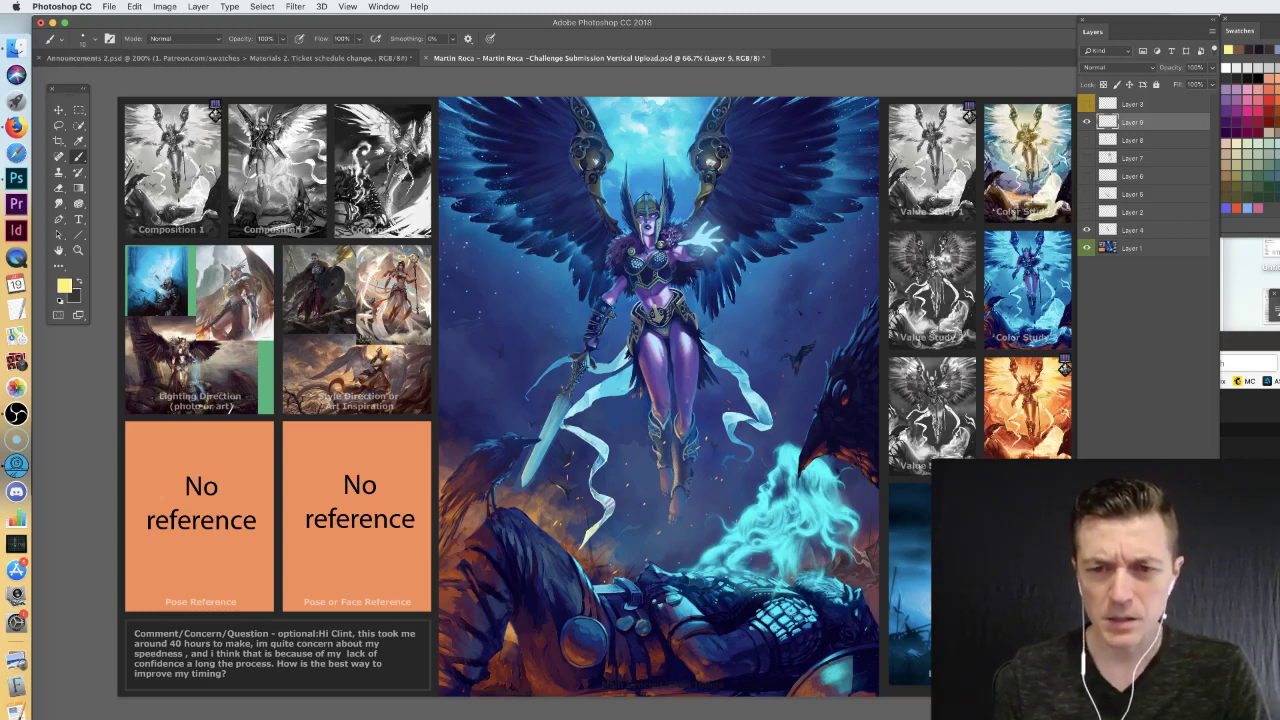
- Show Layer 2 and Layer 5 to add the paintover's warm light and hand glow
left_click(1090, 213)
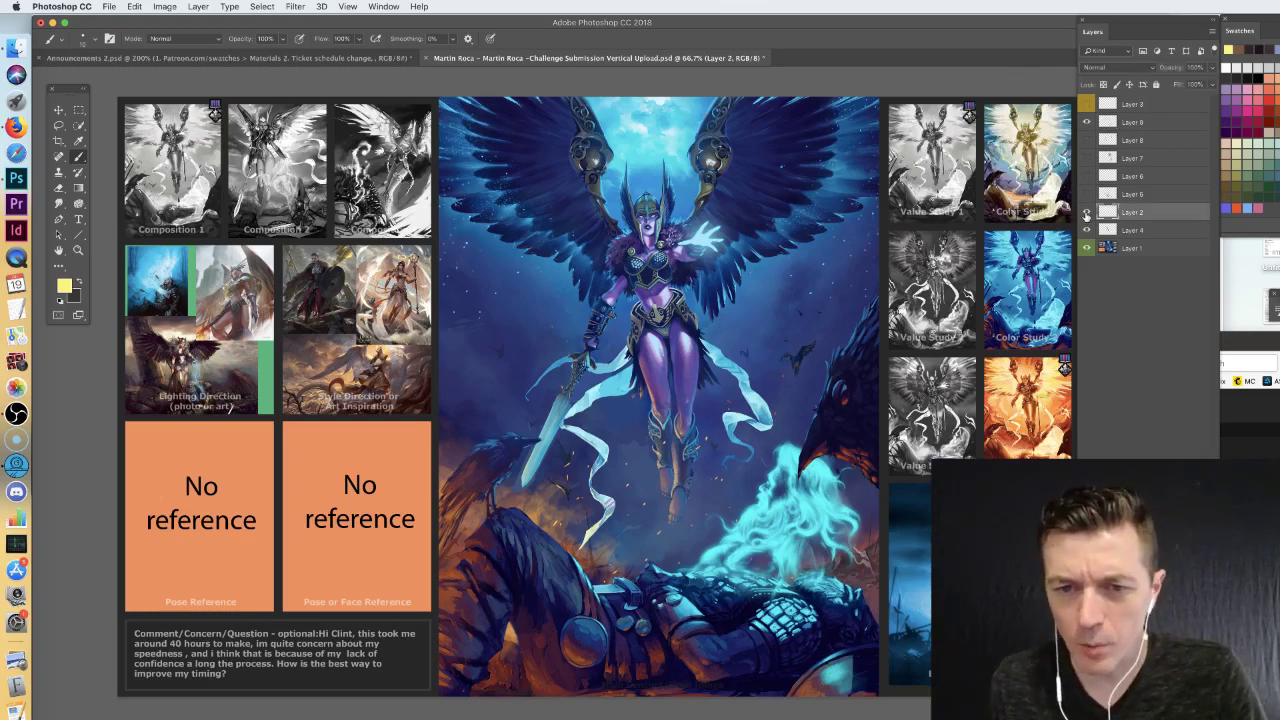
left_click(1087, 194)
left_click(1087, 194)
left_click(1087, 194)
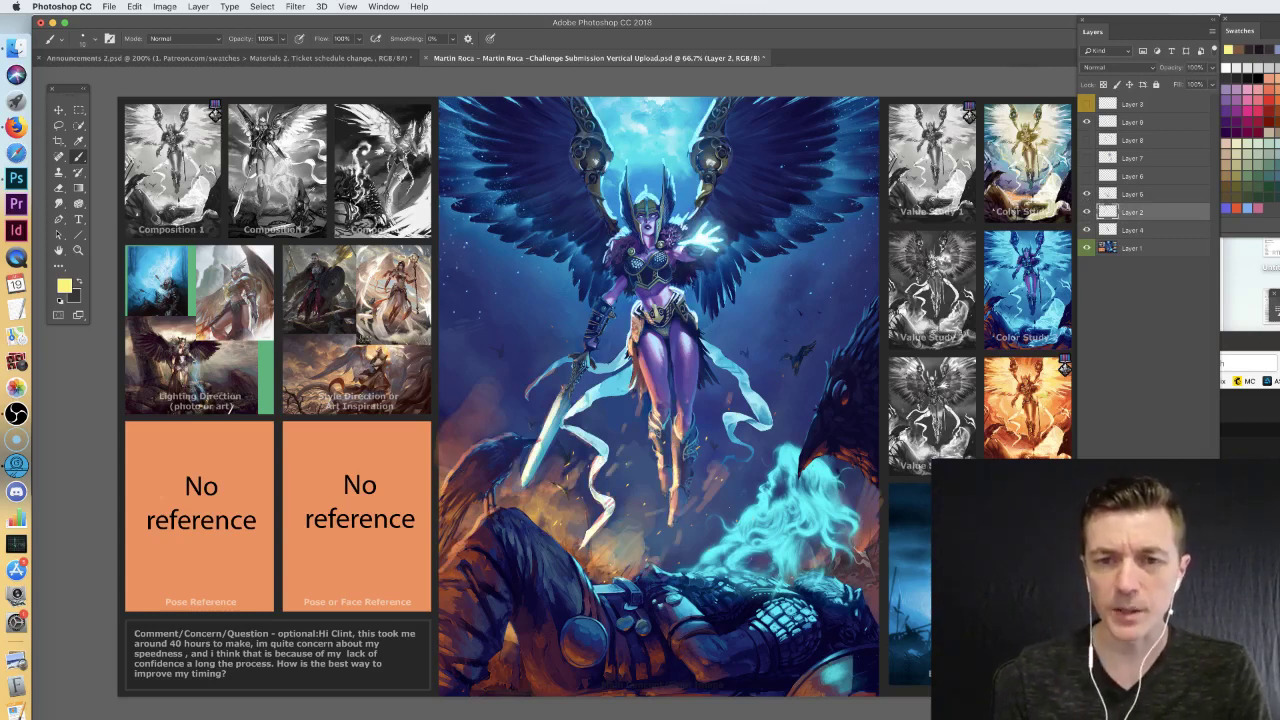
- Circle the glowing hand on Layer 9 in a pale blue sampled from the sky, and undo the stroke
left_click(660, 100, "alt")
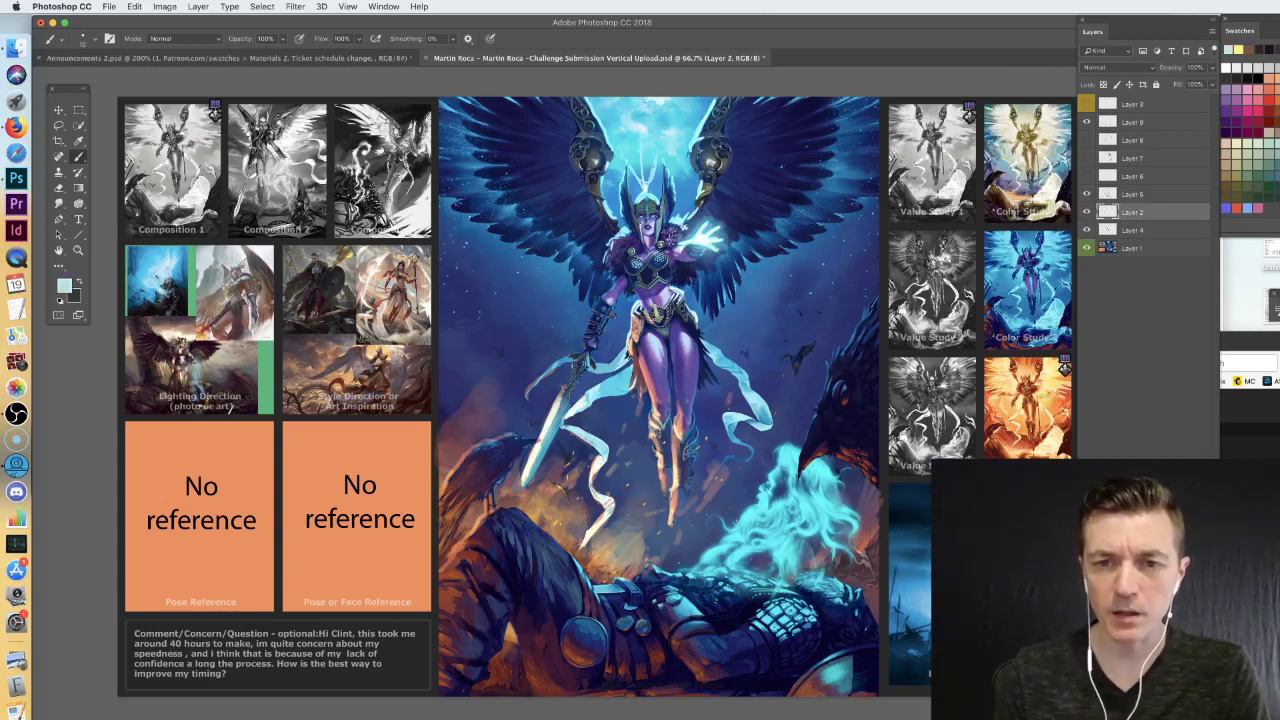
left_click(1165, 122)
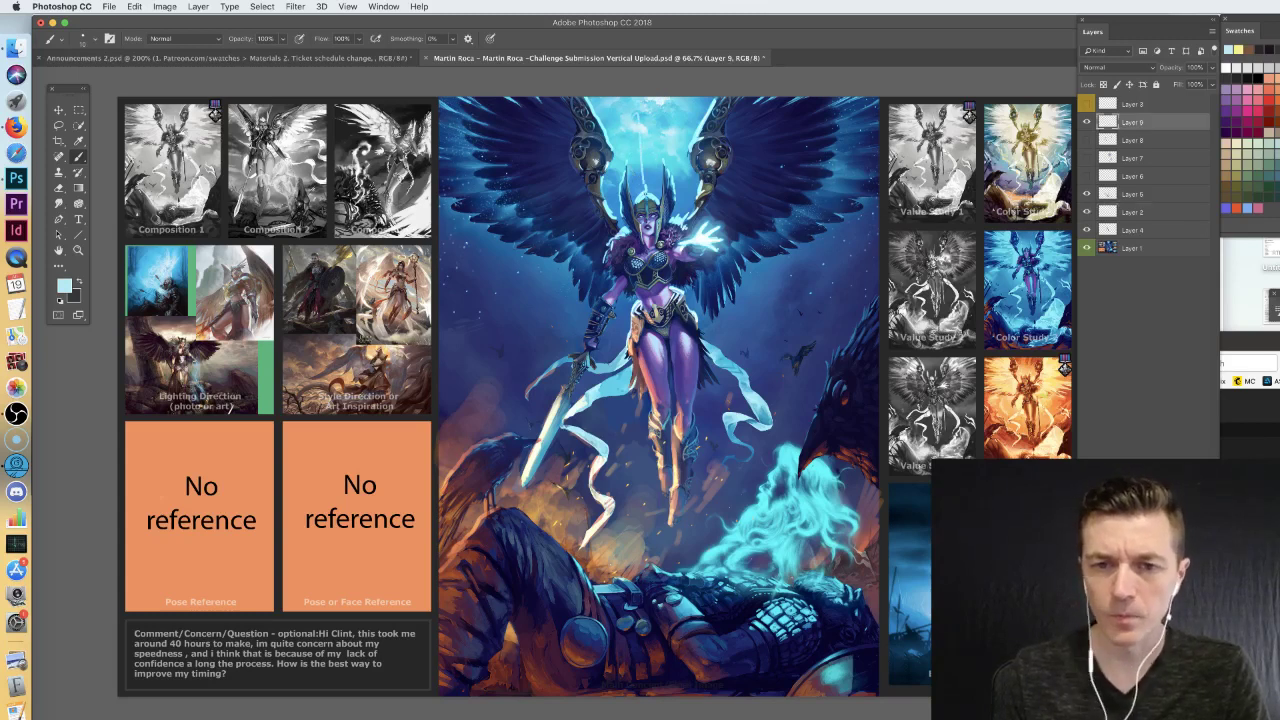
left_click_drag(668, 222, 672, 226)
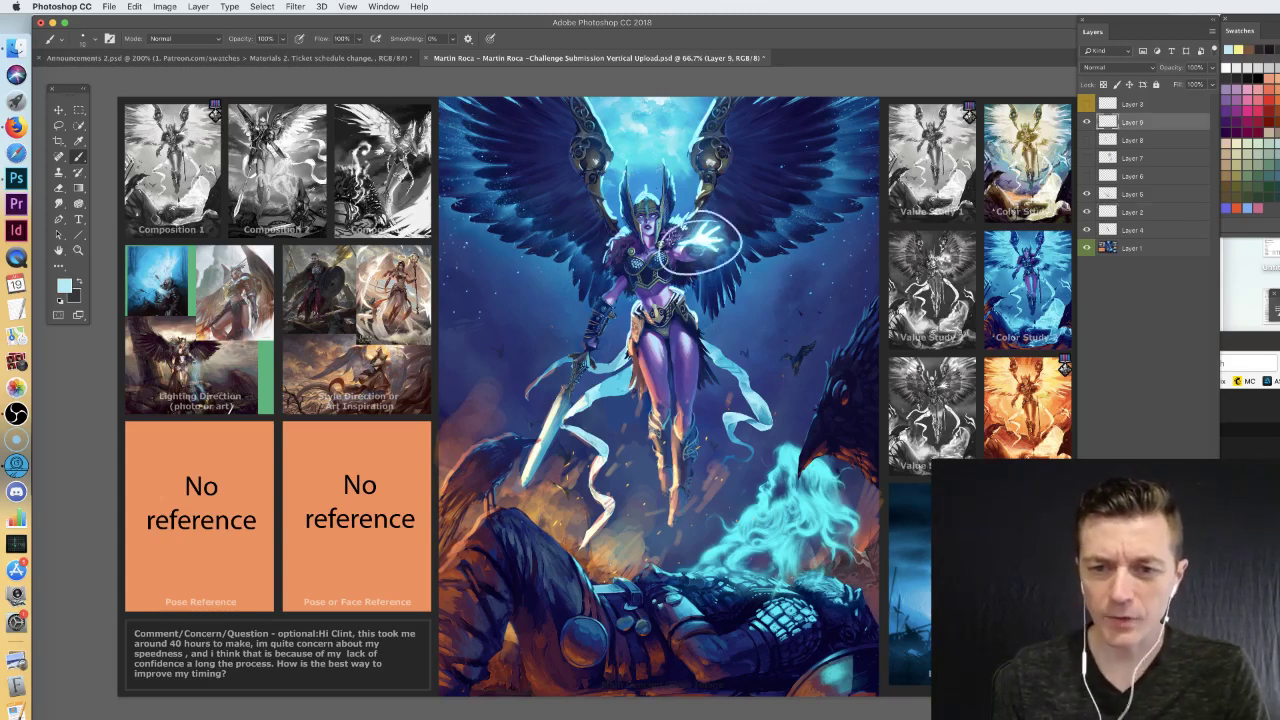
key("super+z")
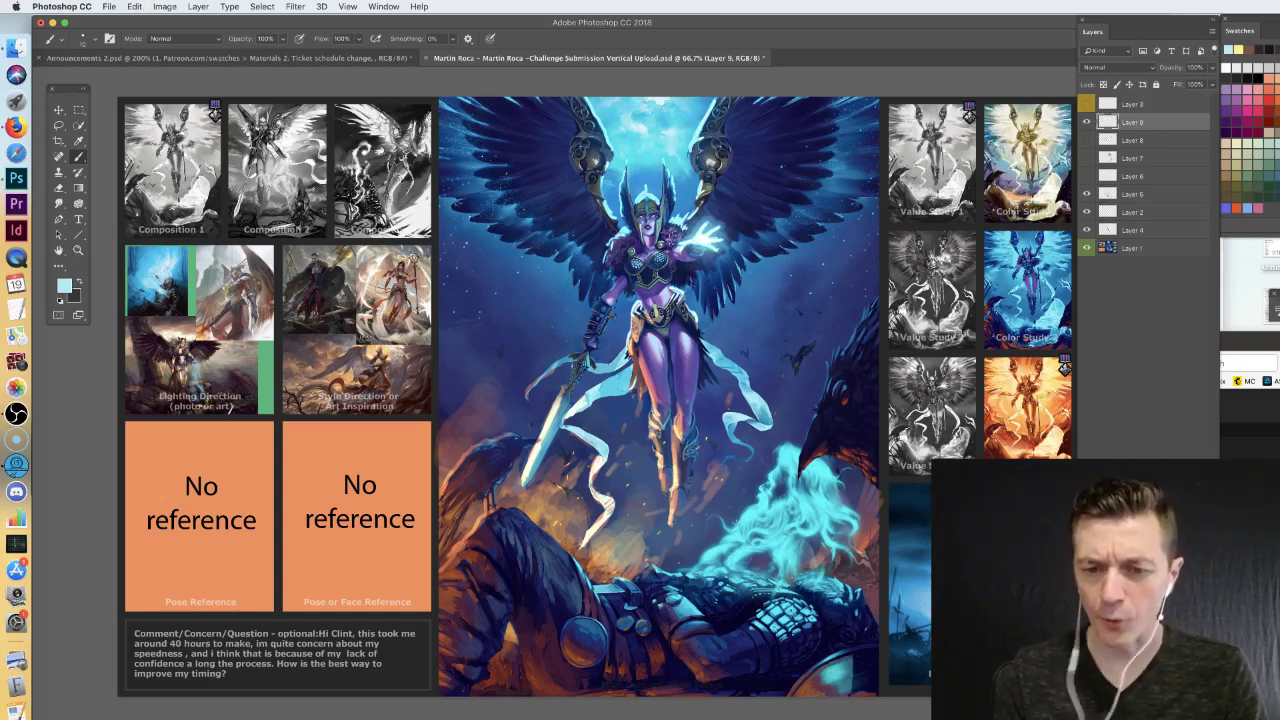
- Select Layer 5 and compare the painting with and without its lighting, leaving the layer visible
left_click(1130, 195)
left_click(1088, 195)
left_click(1088, 195)
left_click(1088, 195)
left_click(1088, 195)
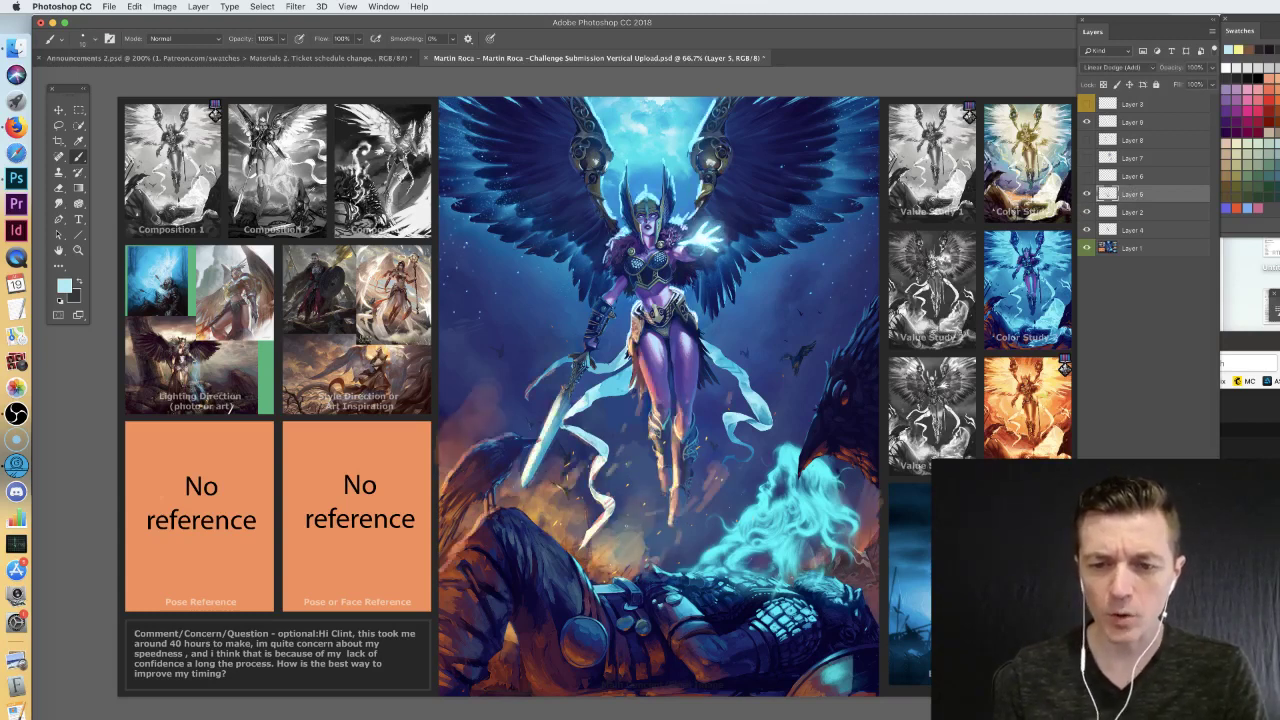
left_click(1088, 195)
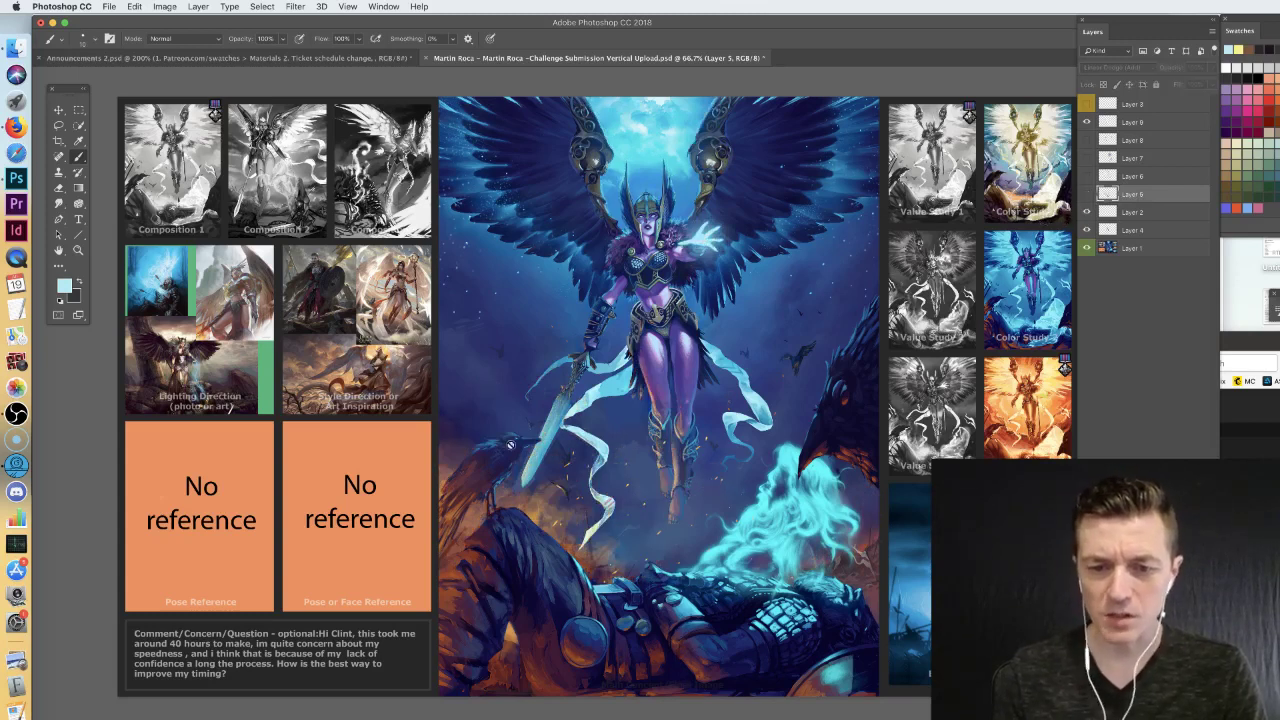
left_click(1088, 195)
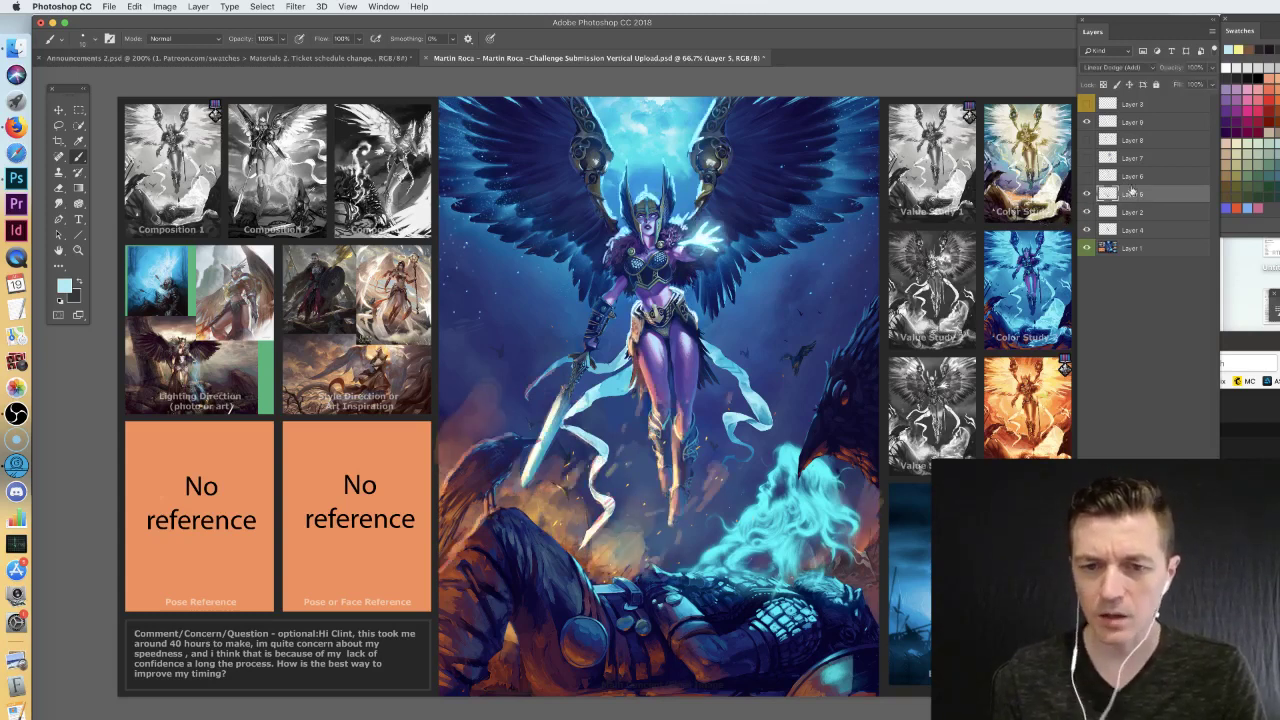
- Sample a brown tone from the smoky background, brush trial strokes over the lower scene and beside the sword, and undo each one
left_click(573, 505, "alt")
left_click_drag(635, 540, 812, 353)
key("super+z")
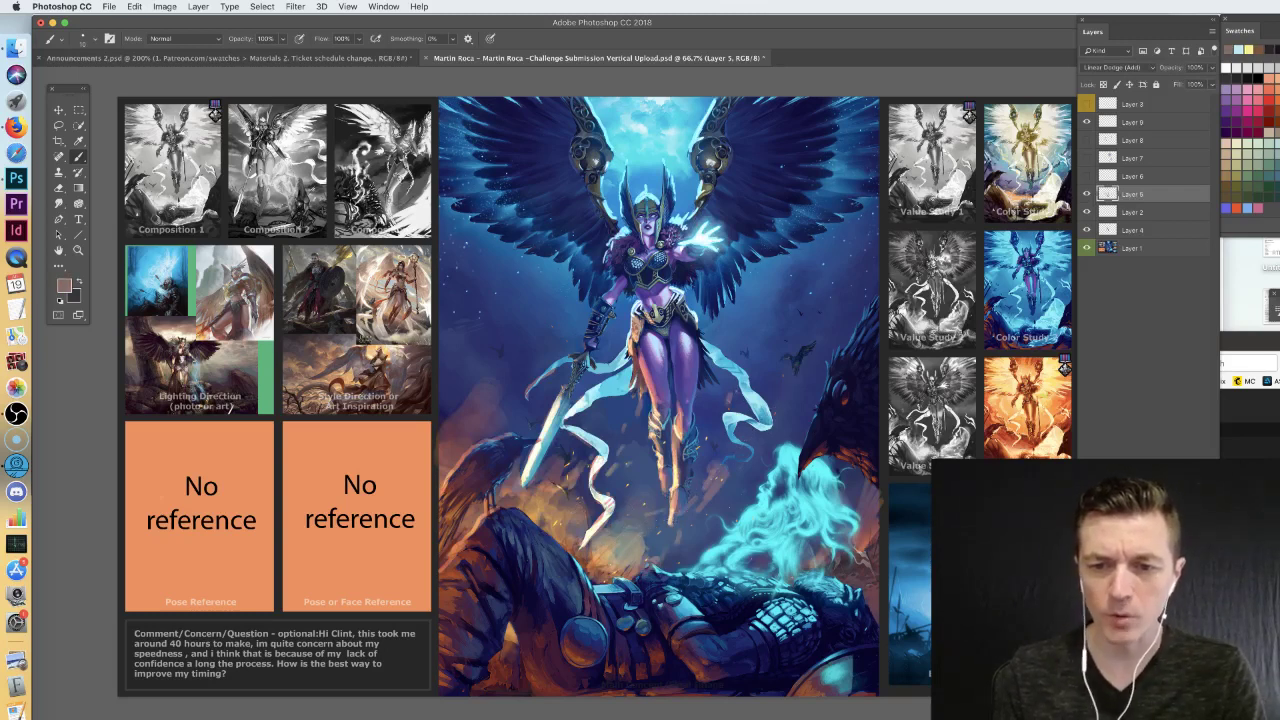
left_click_drag(596, 478, 736, 366)
key("super+z")
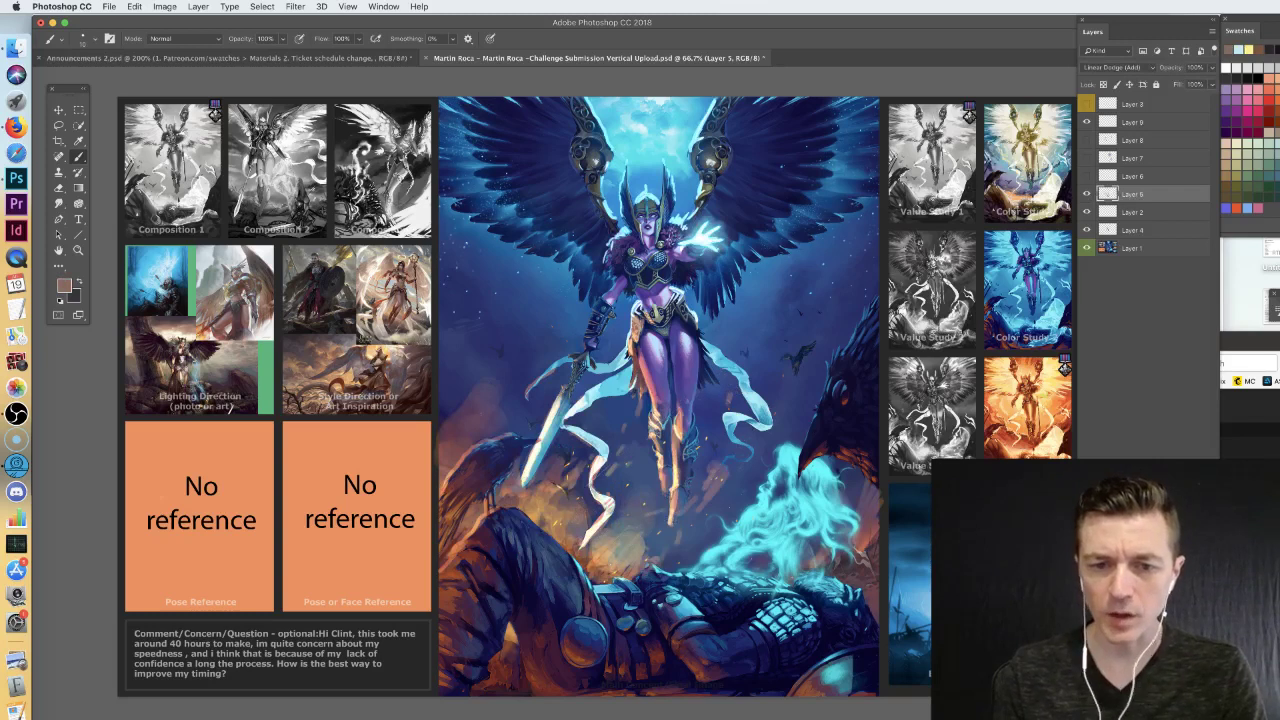
mouse_move(480, 392)
left_mouse_down()
mouse_move(632, 316)
mouse_move(500, 461)
left_mouse_up()
key("super+z")
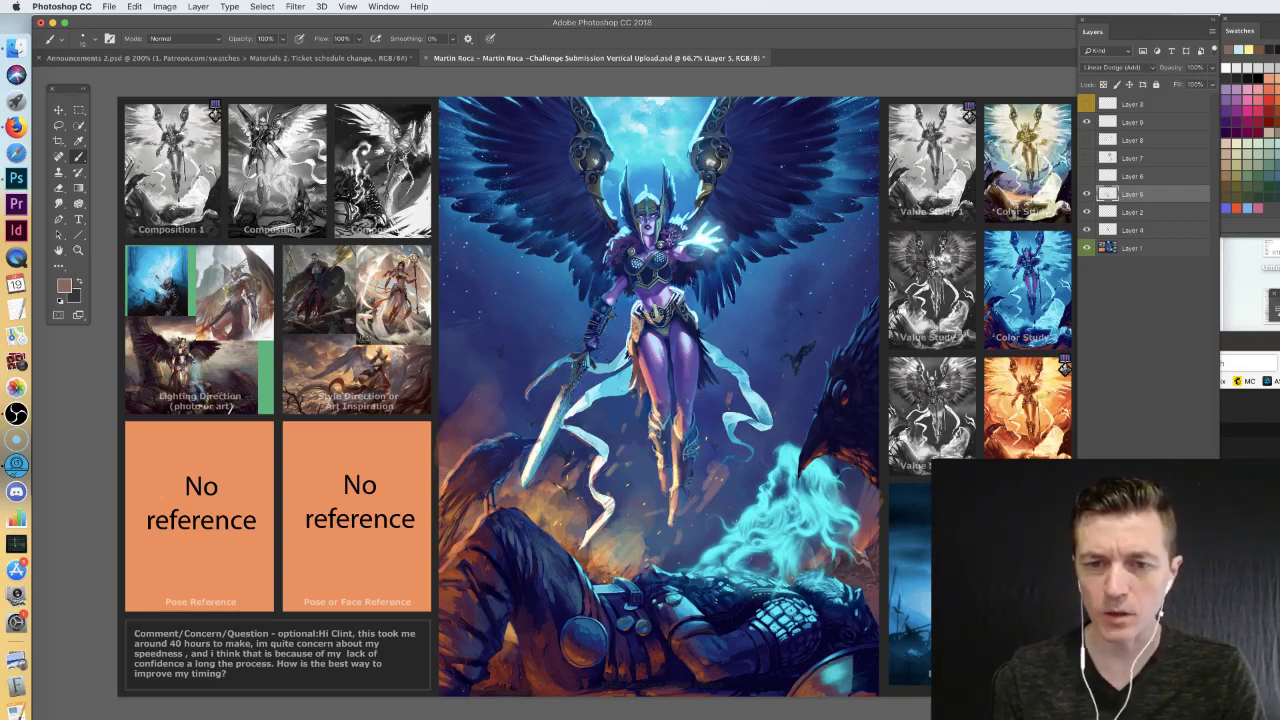
- Compare the smoke, legs and sword with Layer 5's lighting hidden and shown
left_click(1087, 194)
left_click(1087, 194)
left_click(1087, 194)
left_click(1087, 196)
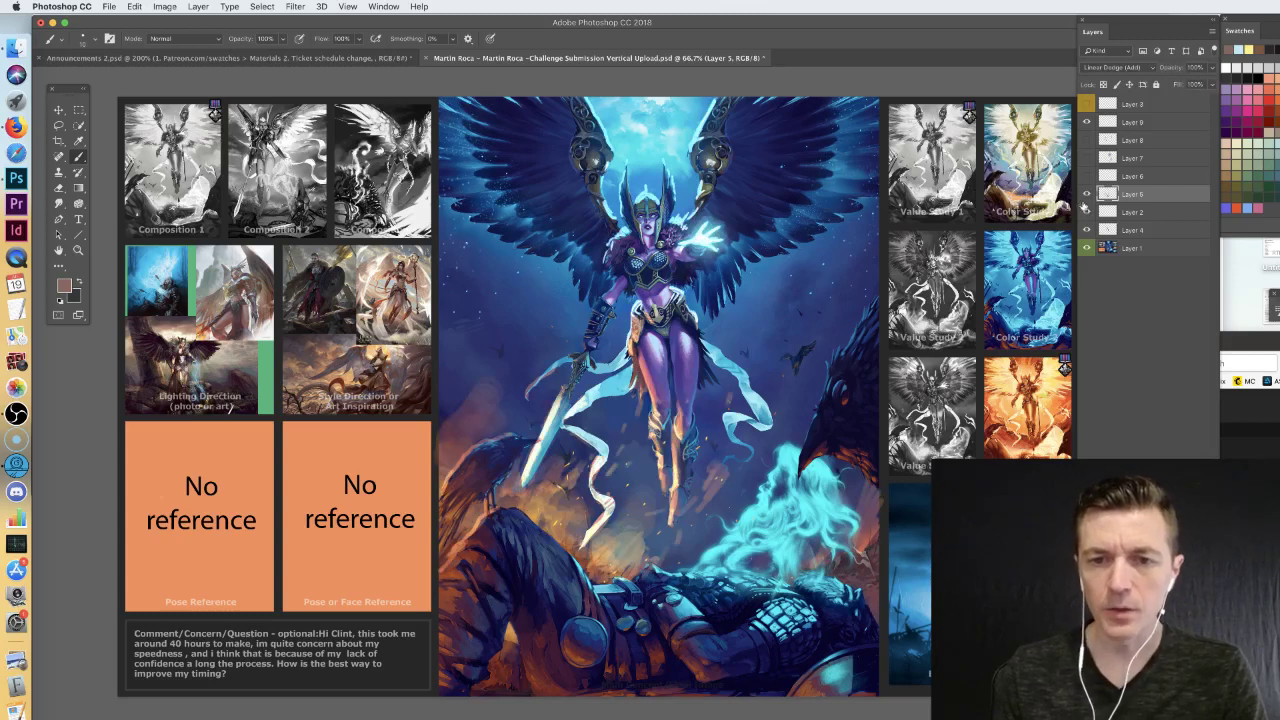
- Circle the warrior's head in pale blue sampled from the sky, undo it, and compare Layer 5's overall light on and off
left_click(675, 127, "alt")
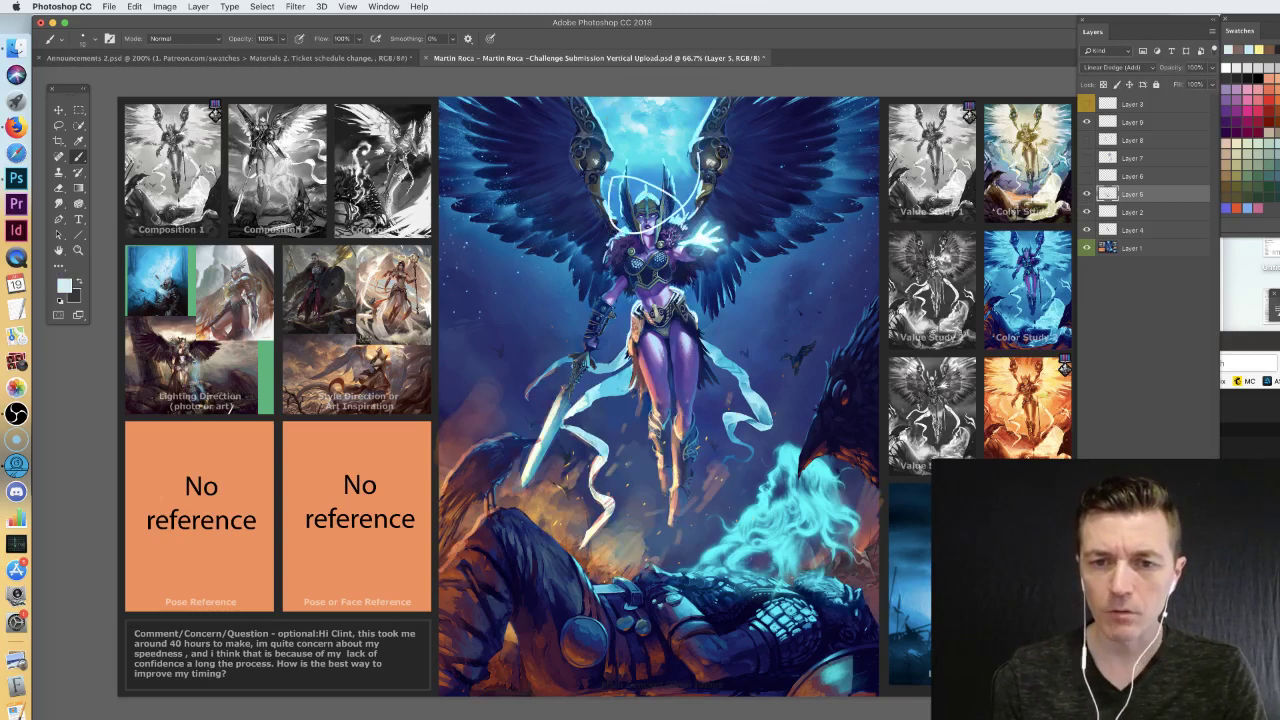
left_click(1087, 194)
left_click(1086, 195)
left_click(1086, 195)
left_click(1086, 195)
left_click(1086, 195)
left_click(1086, 195)
left_click(1086, 196)
left_click(1086, 195)
left_click(1086, 195)
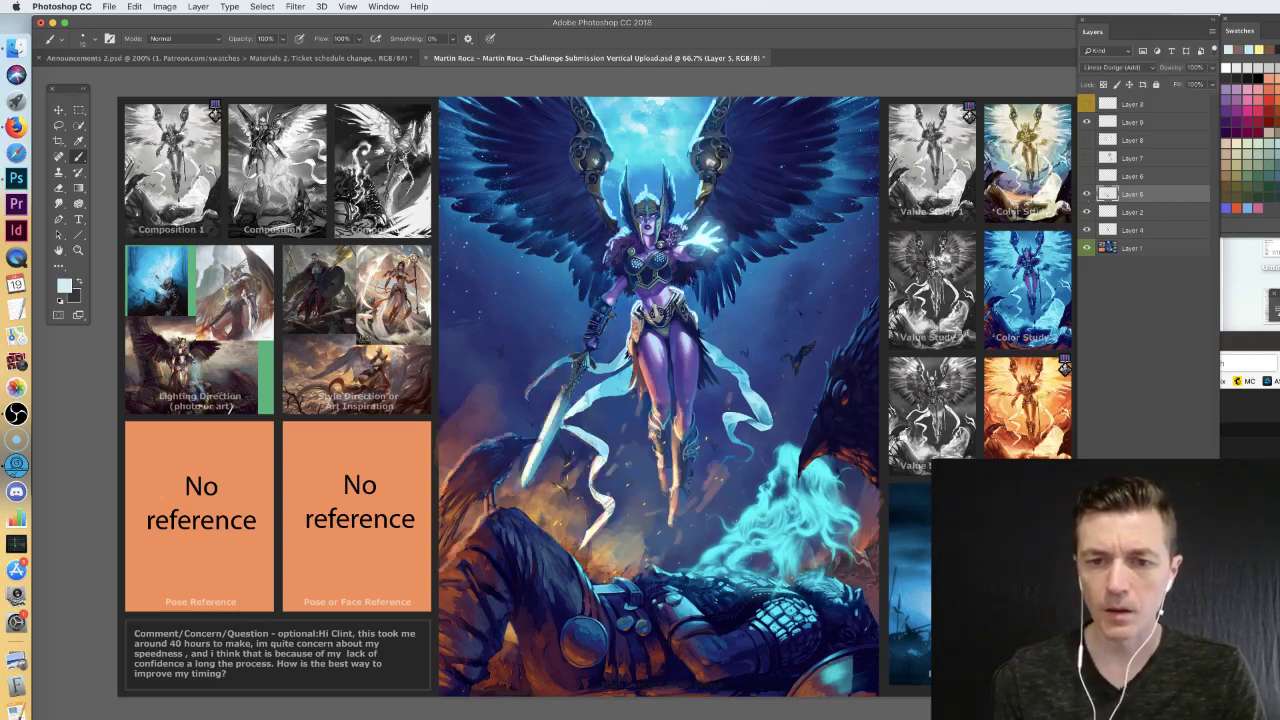
left_click(678, 219, "alt")
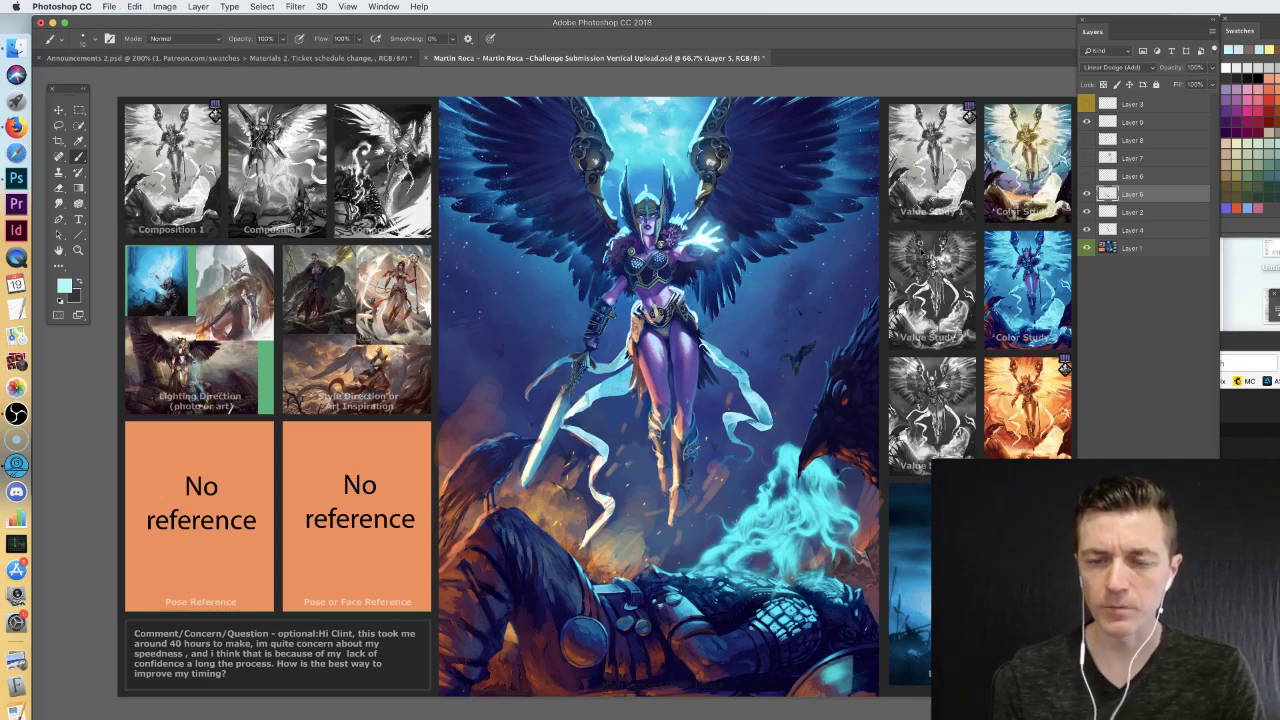
left_click(1086, 196)
left_click(1086, 196)
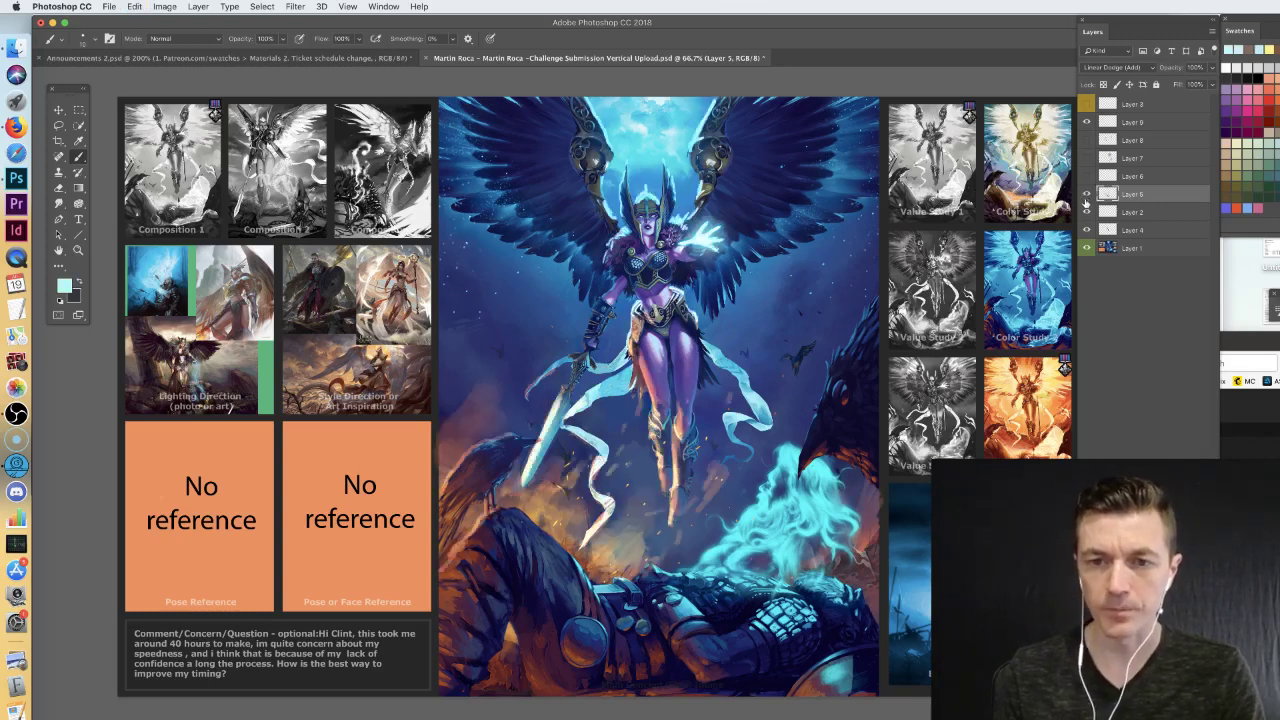
- Hide Layer 5, show Layer 6's metallic highlights on the armour and wing joints, and make Layer 6 active
left_click(1086, 195)
left_click(1088, 177)
left_click(1087, 178)
left_click(1087, 178)
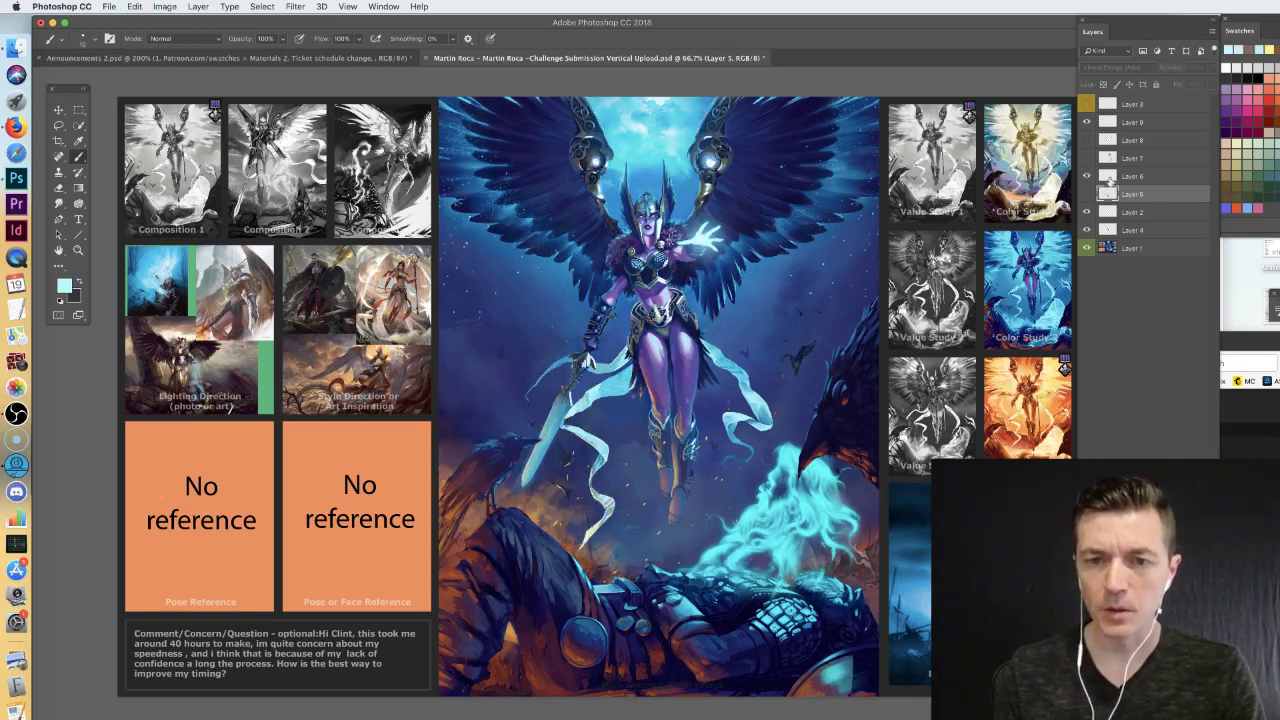
left_click(1108, 178)
- Examine the helmet, belt and wing joints up close with and without Layer 6's highlights
key("super+plus")
key("super+plus")
left_click_drag(700, 200, 520, 595)
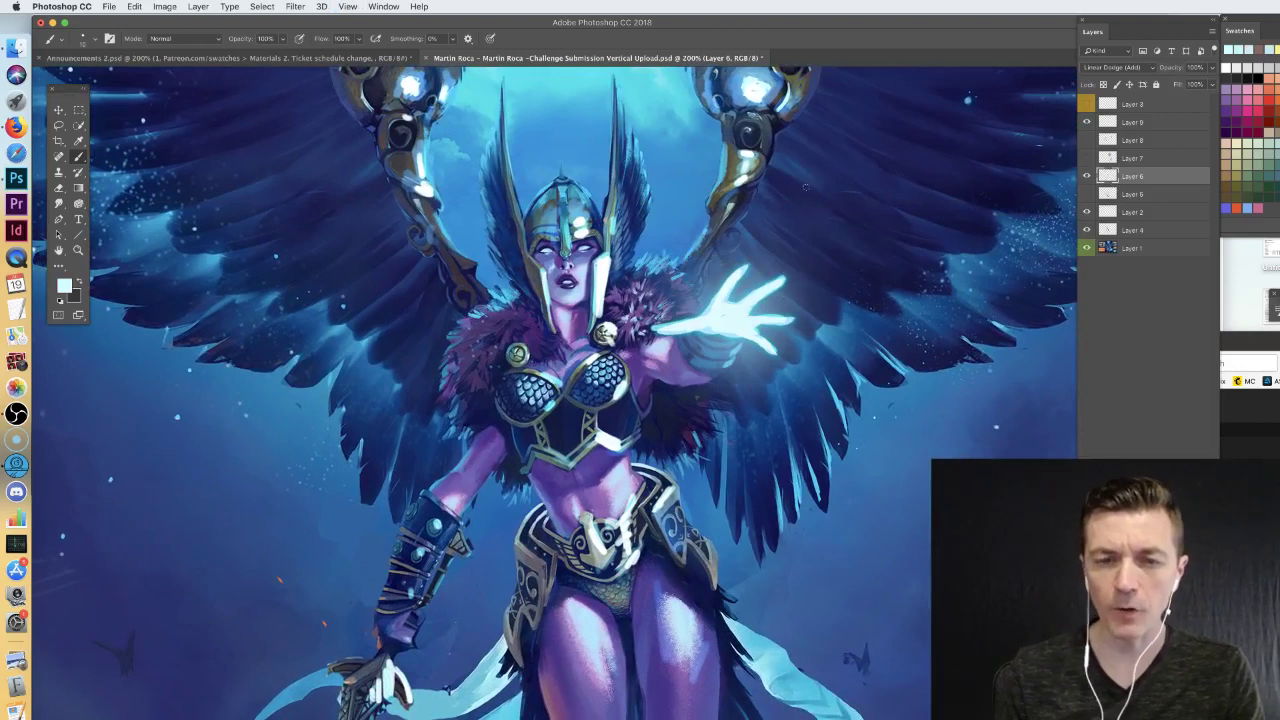
left_click(1087, 176)
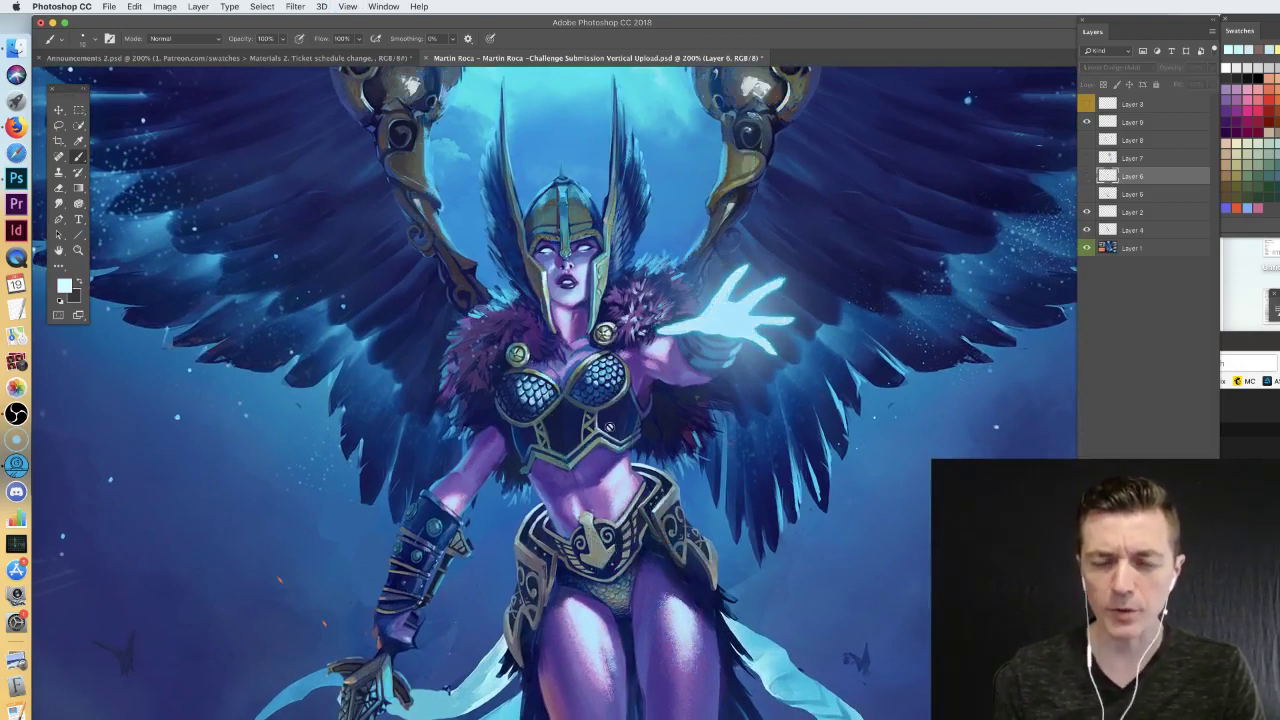
left_click(1087, 177)
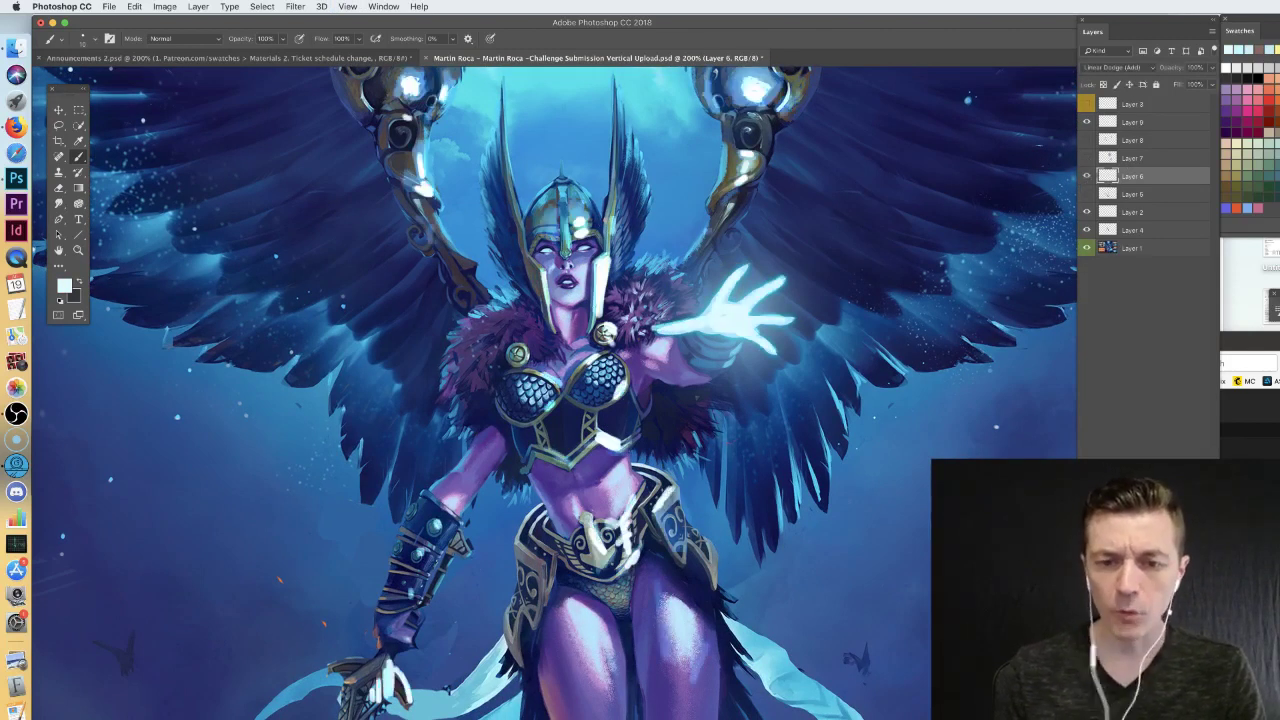
- Compare the helmet, chest armour, belt and wing joints with Layer 6's metallic highlights hidden and shown
scroll(752, 135, "up", 2)
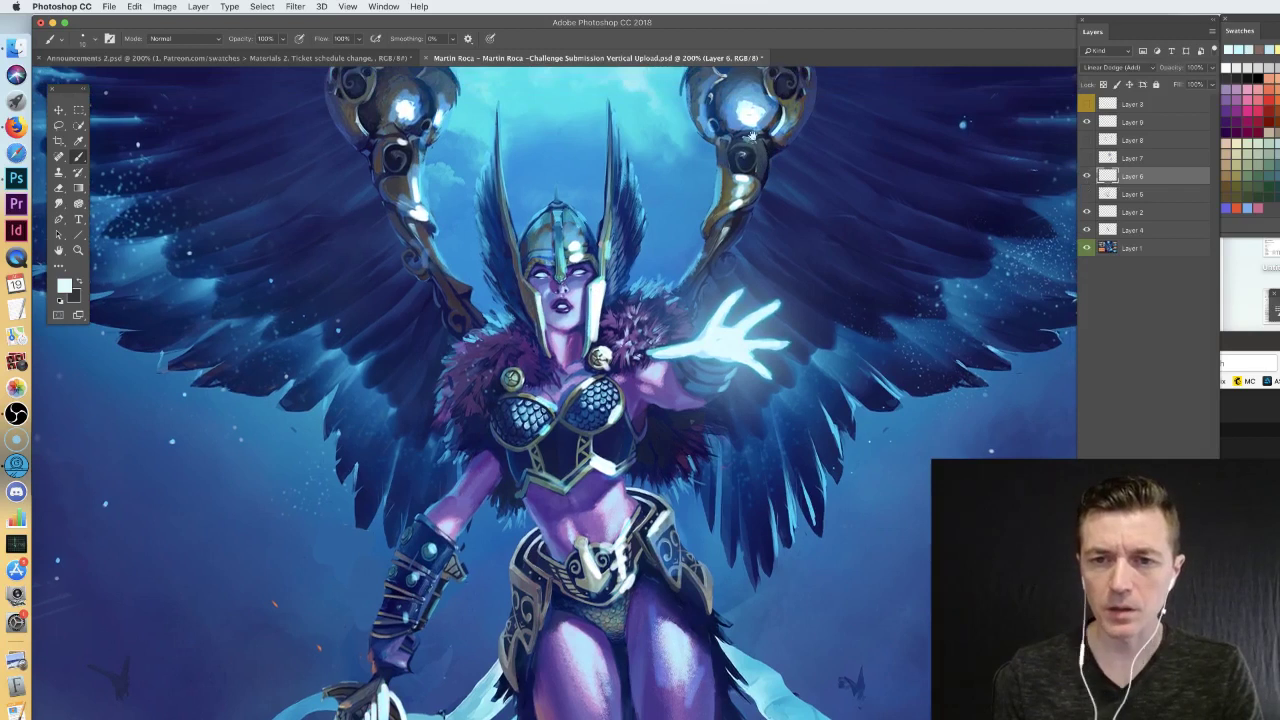
left_click(1087, 178)
left_click(1087, 178)
left_click(1087, 179)
left_click(1087, 179)
left_click(1087, 179)
left_click(1087, 179)
left_click(1087, 179)
left_click(1088, 185)
left_click(1088, 185)
left_click(1088, 185)
left_click(1088, 185)
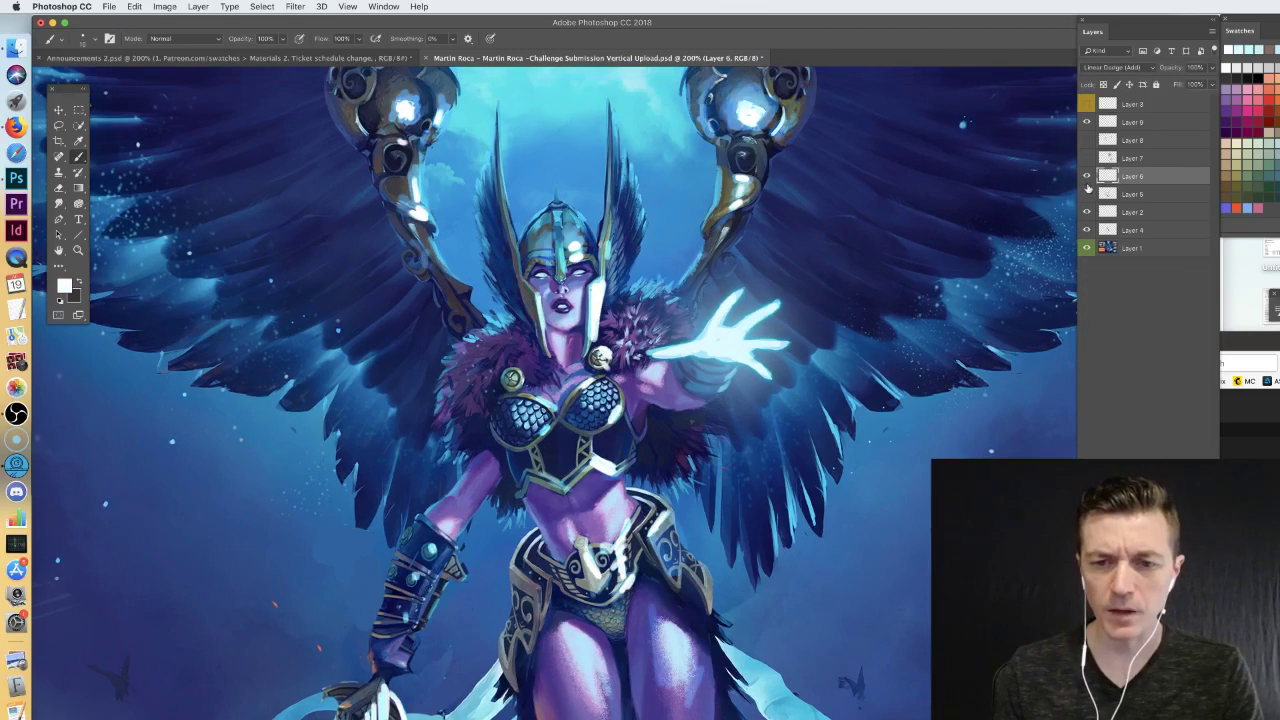
- Sample the pale blue of the glowing hand with Layer 6 shown and hidden
left_click(727, 345, "alt")
left_click(1087, 179)
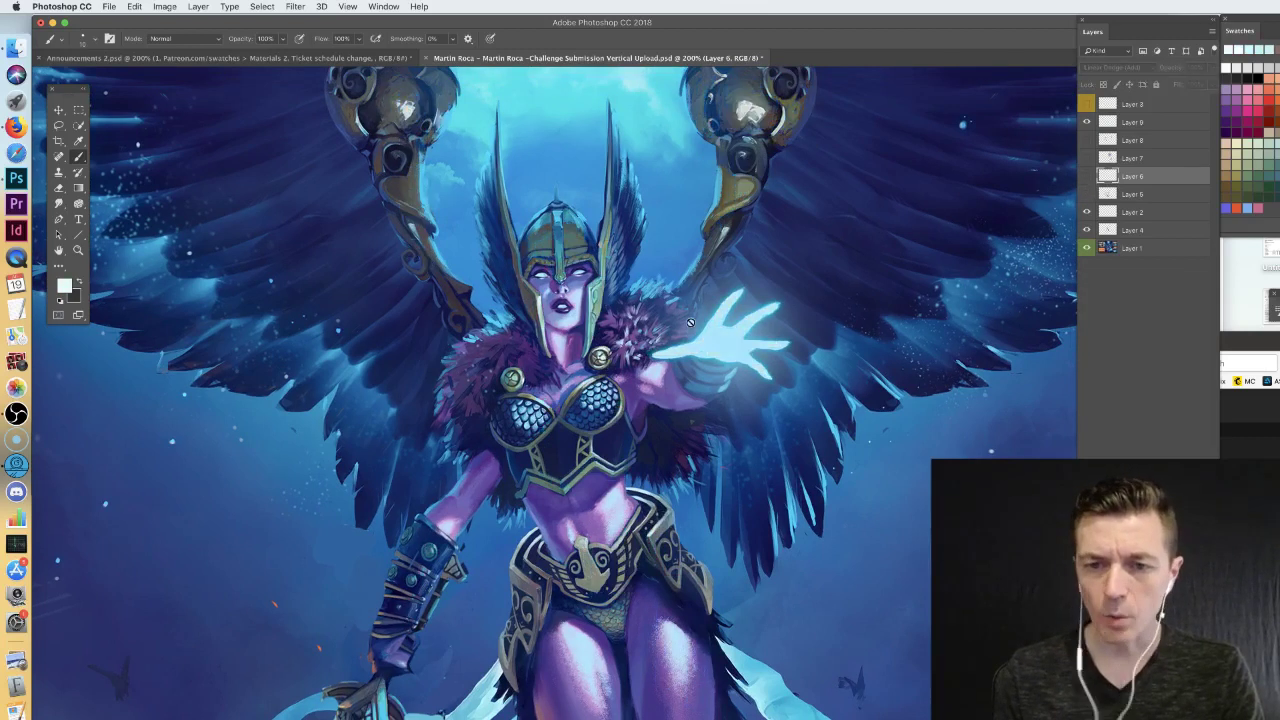
left_click(727, 335, "alt")
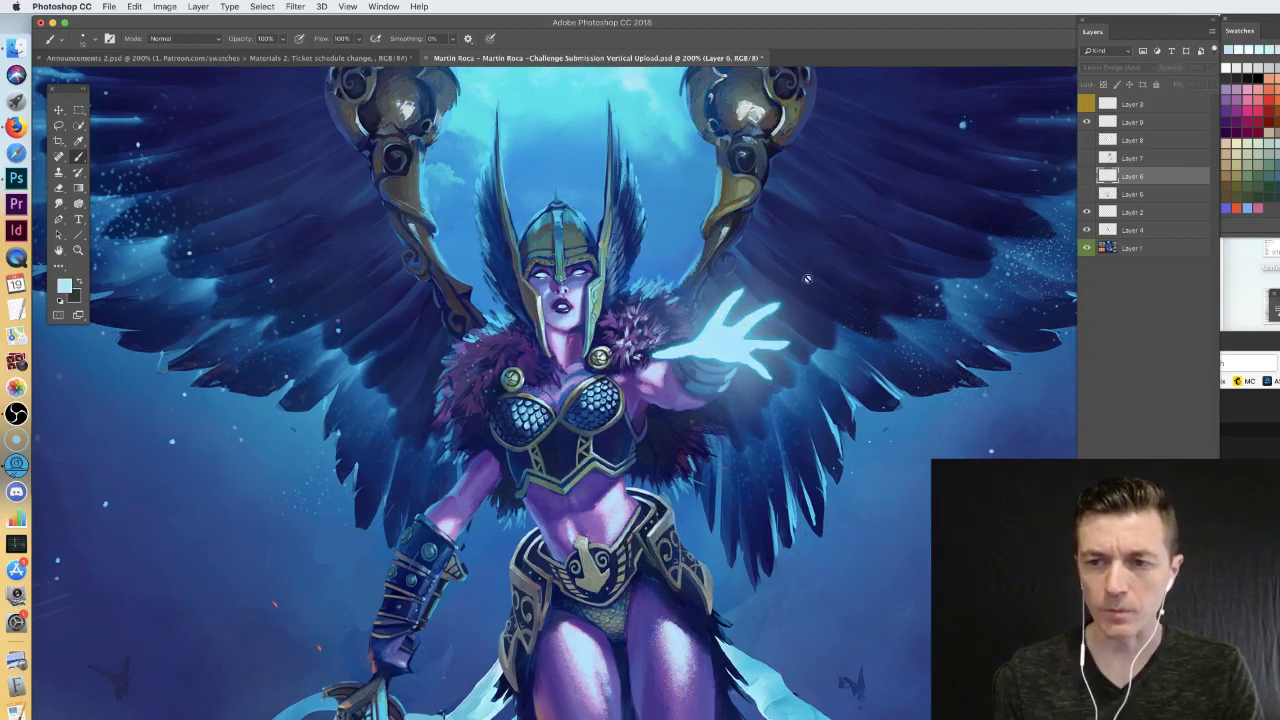
left_click(1087, 177)
left_click(729, 346, "alt")
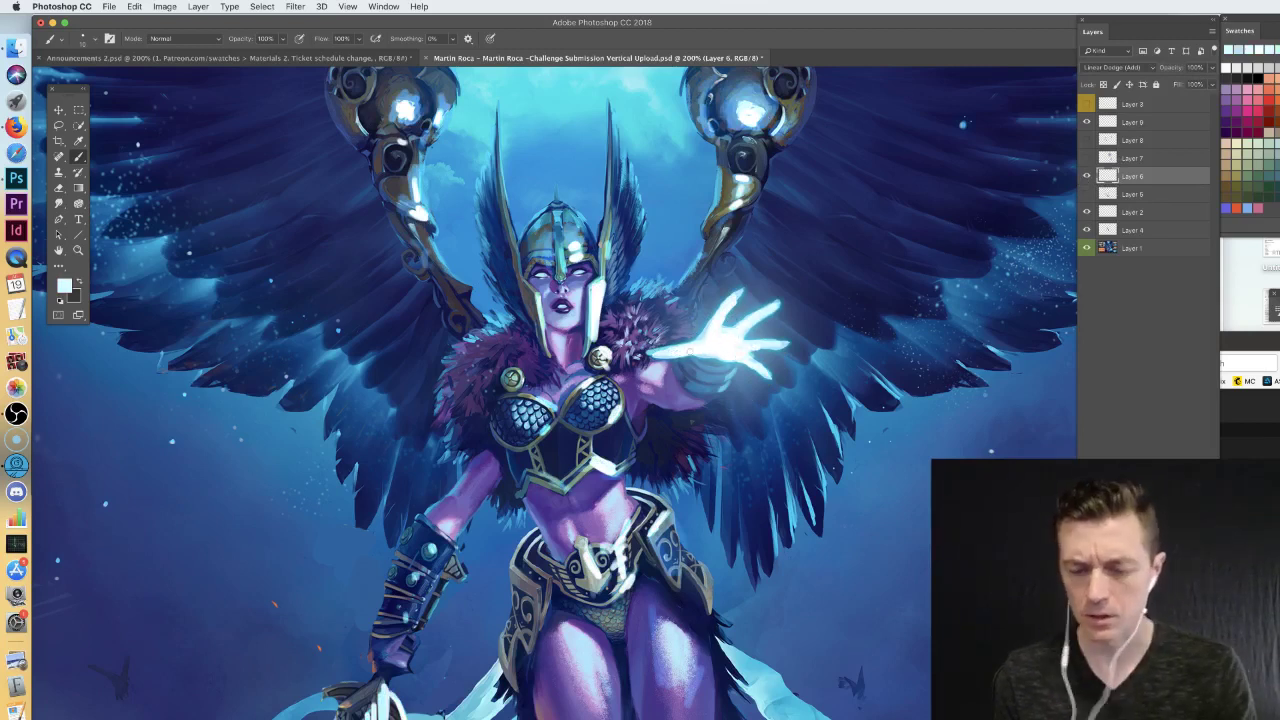
- Compare the whole winged figure with Layer 6's highlights on and off
key("super+minus")
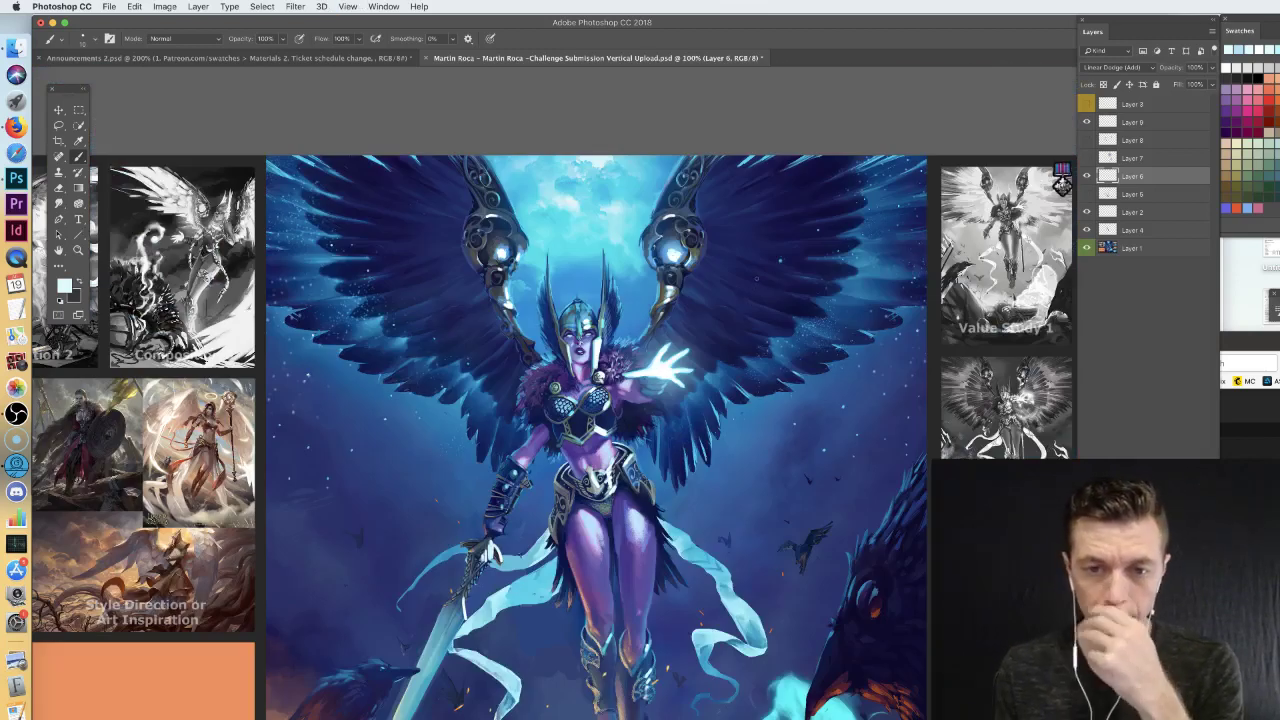
left_click(1087, 176)
left_click(1087, 176)
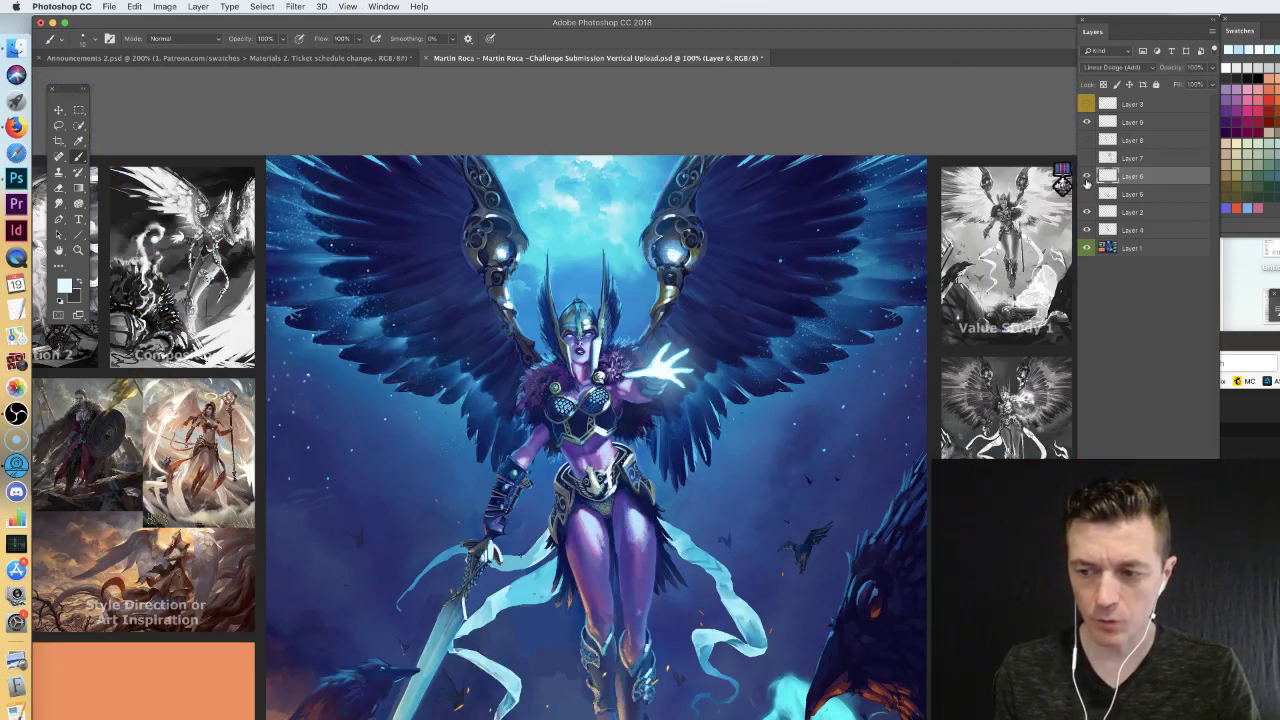
left_click(1087, 177)
left_click(1087, 177)
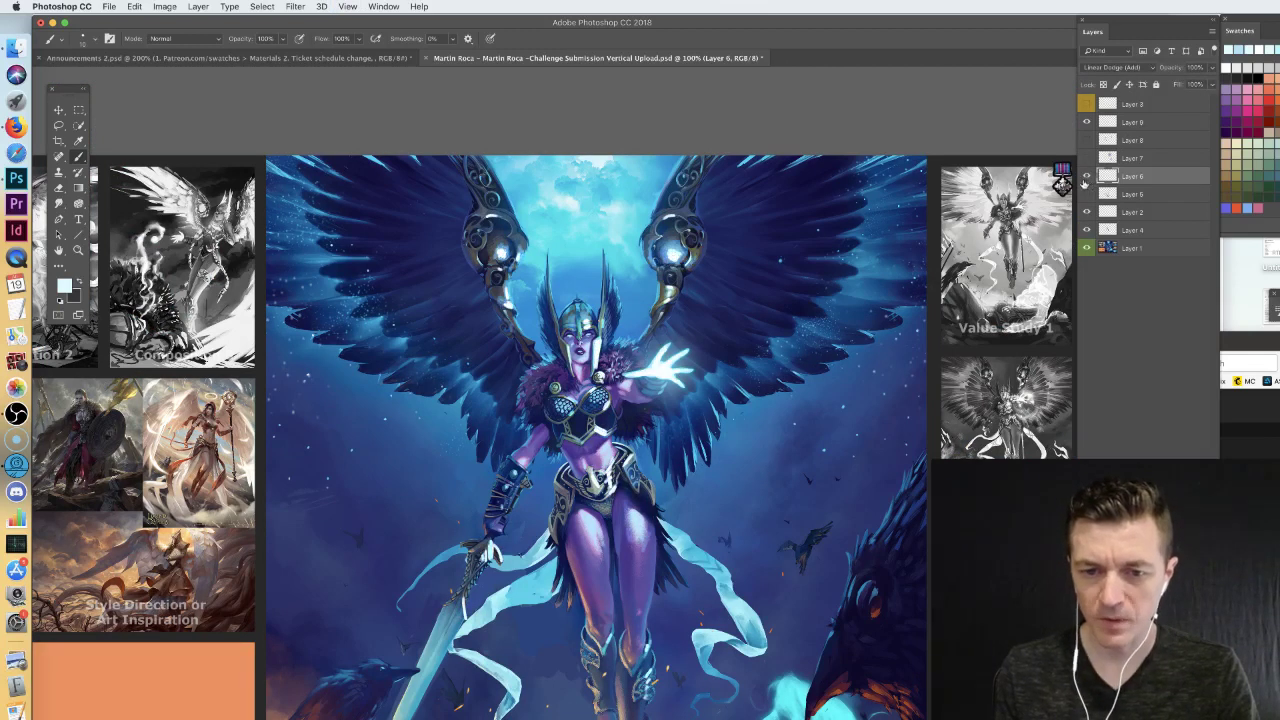
- Sample the glowing hand's light blue and compare the belt, arm guard and sword hilt with Layer 6 off and on
key("super+equal")
mouse_move(619, 382)
left_mouse_down()
mouse_move(604, 292)
mouse_move(606, 397)
left_mouse_up()
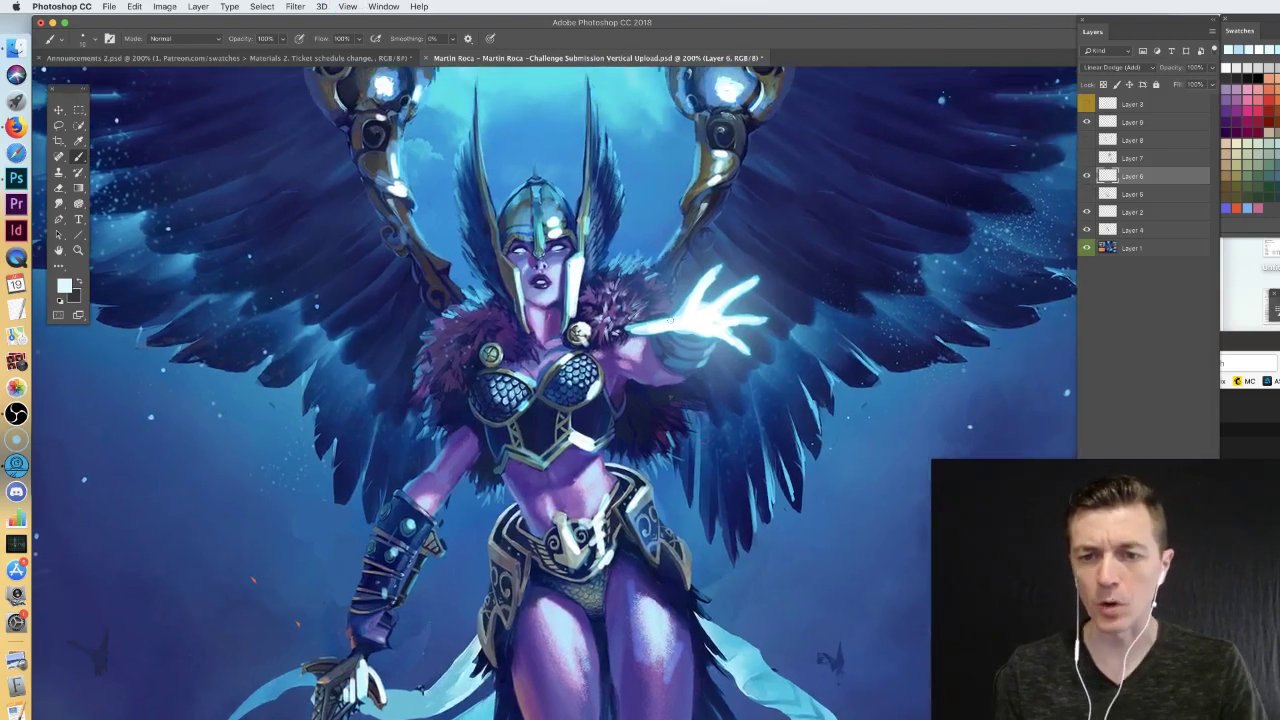
left_click(687, 308, "alt")
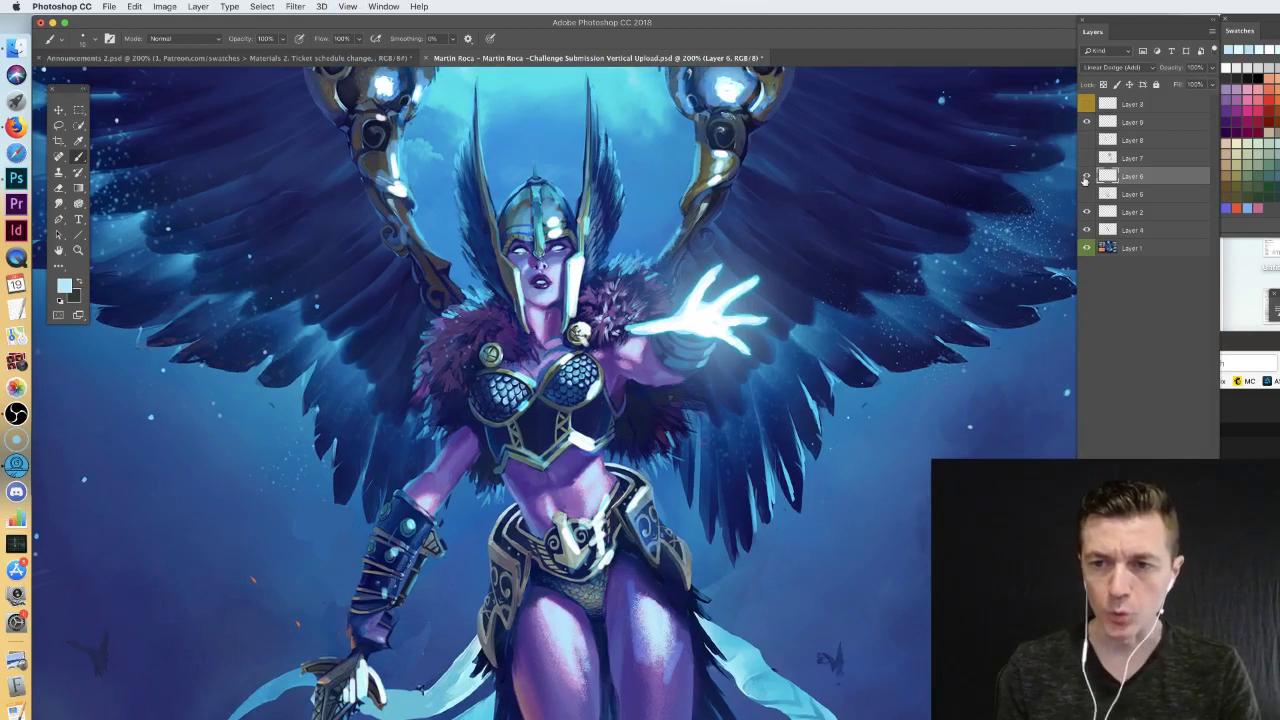
scroll(582, 403, "down", 5)
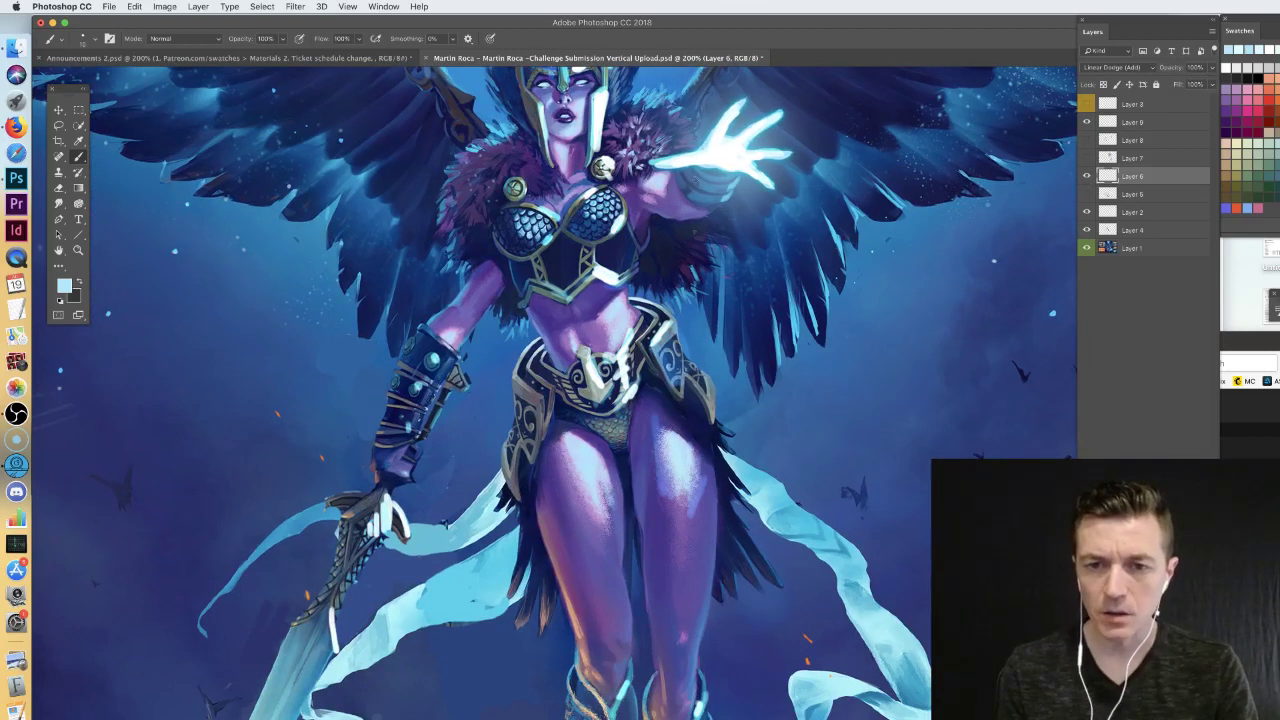
left_click(1088, 176)
left_click(1088, 176)
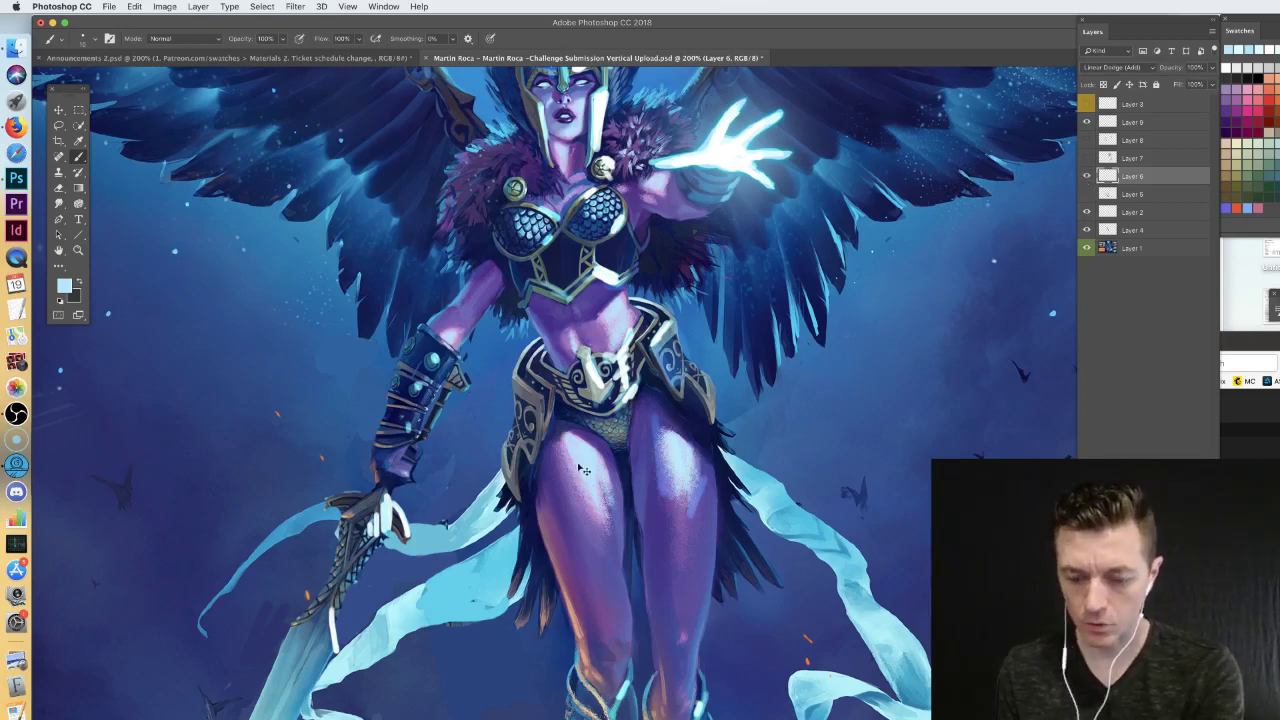
- Hide Layer 6, then show Layer 7's blue glow lighting and make Layer 7 active
key("super+minus")
key("super+minus")
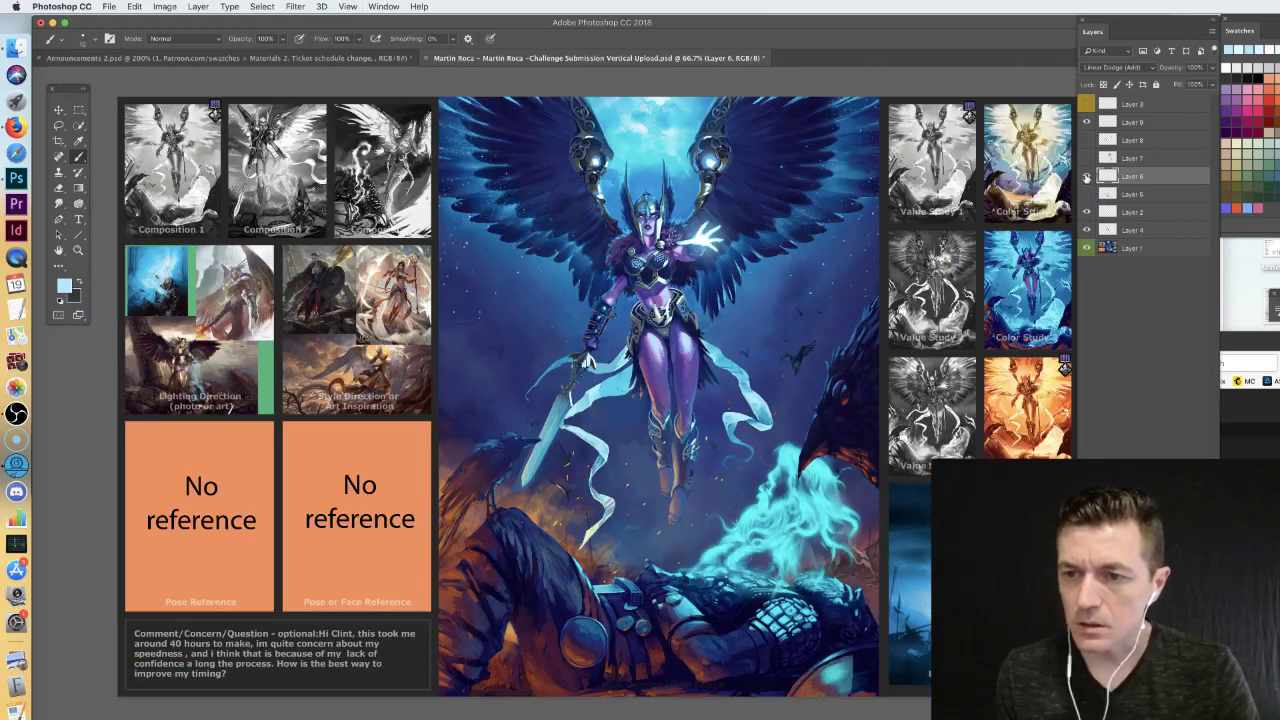
left_click(1086, 176)
left_click(1087, 158)
left_click(1110, 158)
left_click(1088, 158)
left_click(1088, 158)
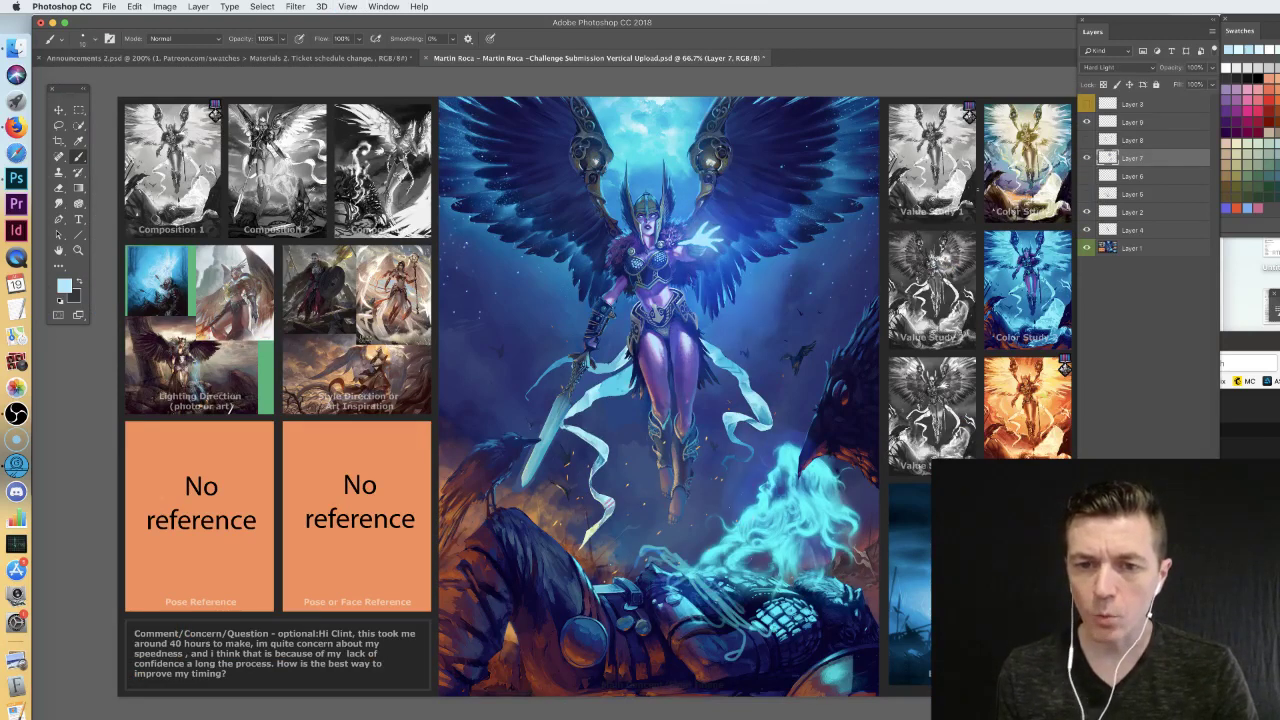
- Show Layer 6 again and compare the painting with Layer 7's glow on and off, leaving Layer 7 hidden
left_click(1088, 176)
left_click(1088, 158)
left_click(1088, 158)
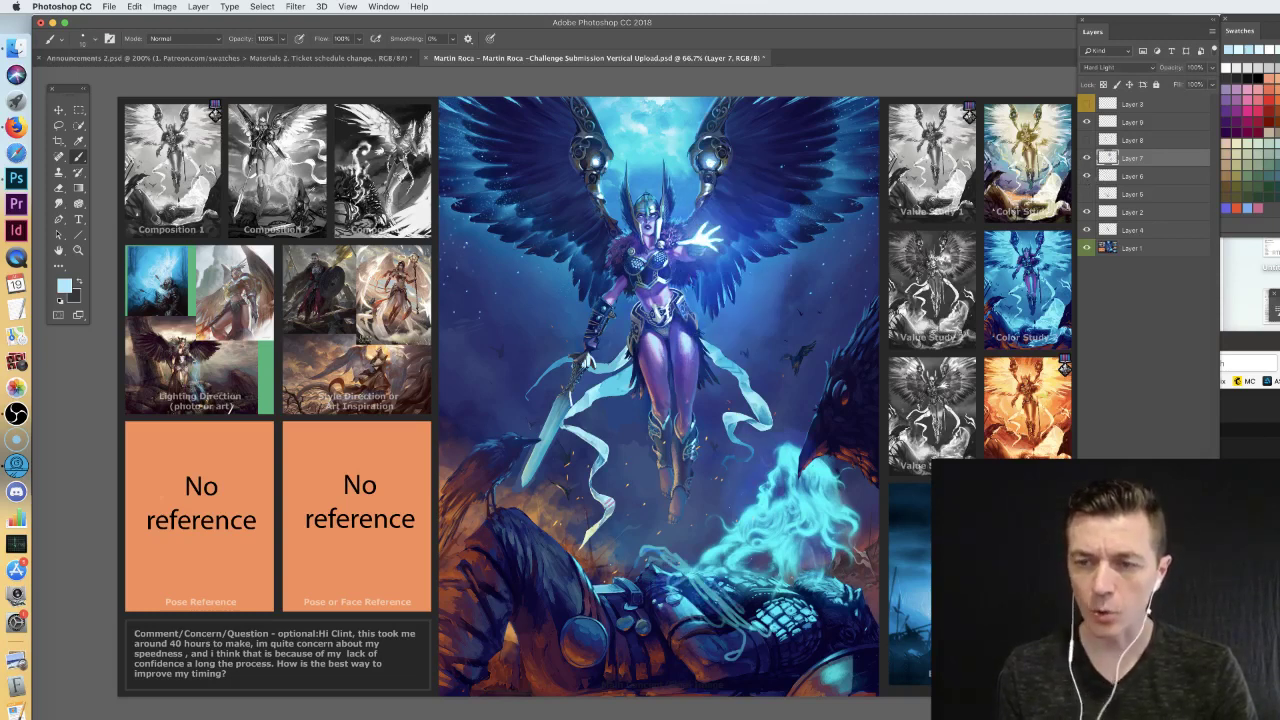
left_click(1088, 158)
left_click(1088, 158)
left_click(1088, 158)
left_click(1088, 158)
left_click(1088, 158)
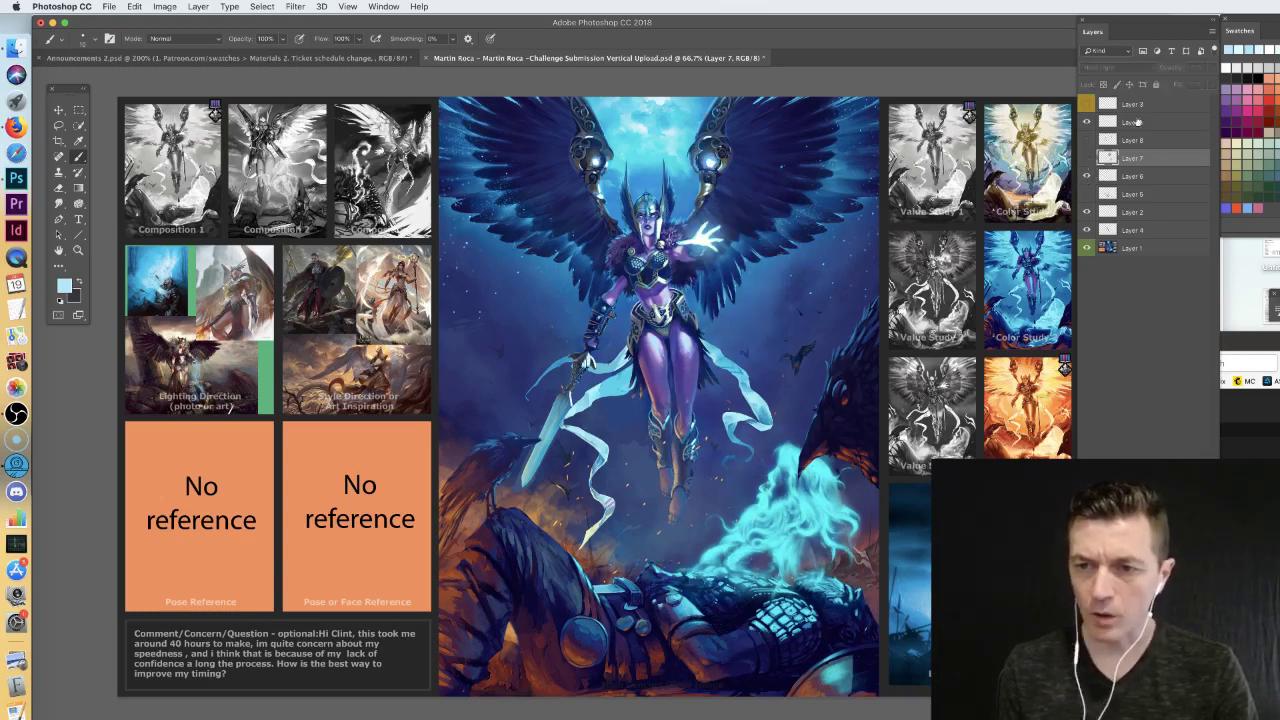
- On Layer 9, sketch contour lines and an arrow over the fallen figure in cyan sampled from the smoke
left_click(1130, 122)
left_click(786, 547, "alt")
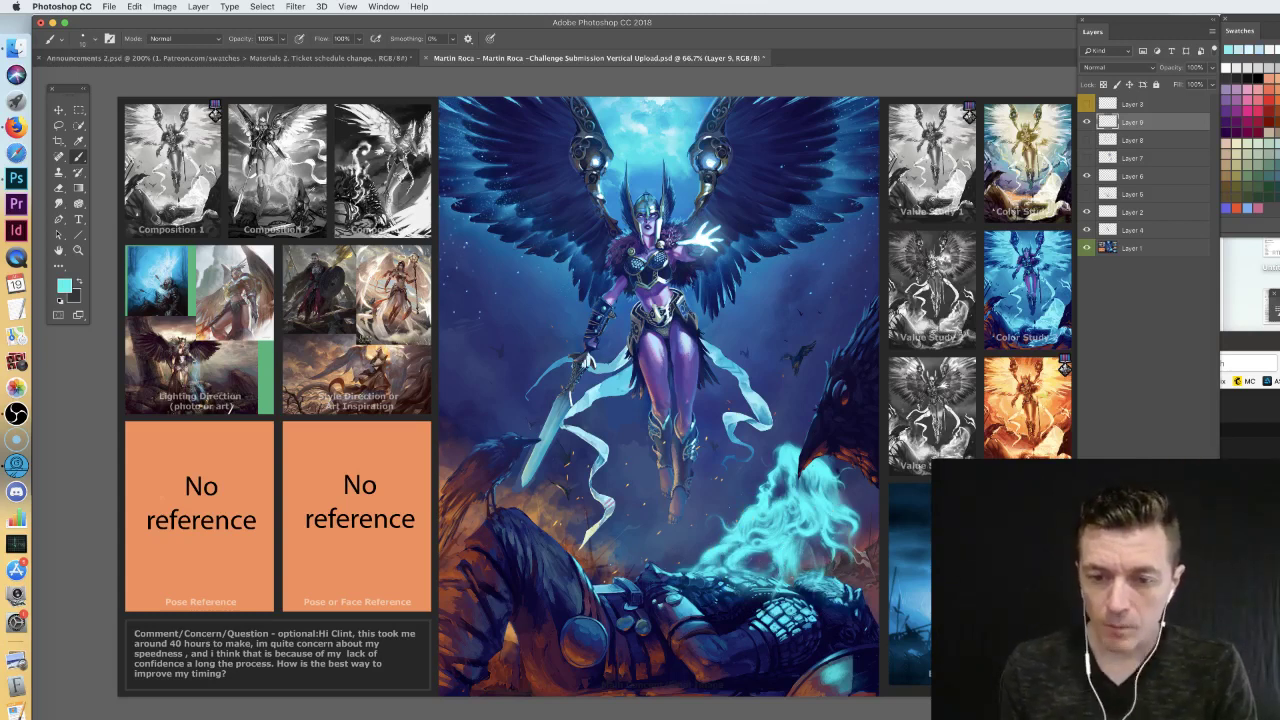
mouse_move(648, 528)
left_mouse_down()
mouse_move(676, 574)
mouse_move(740, 606)
left_mouse_up()
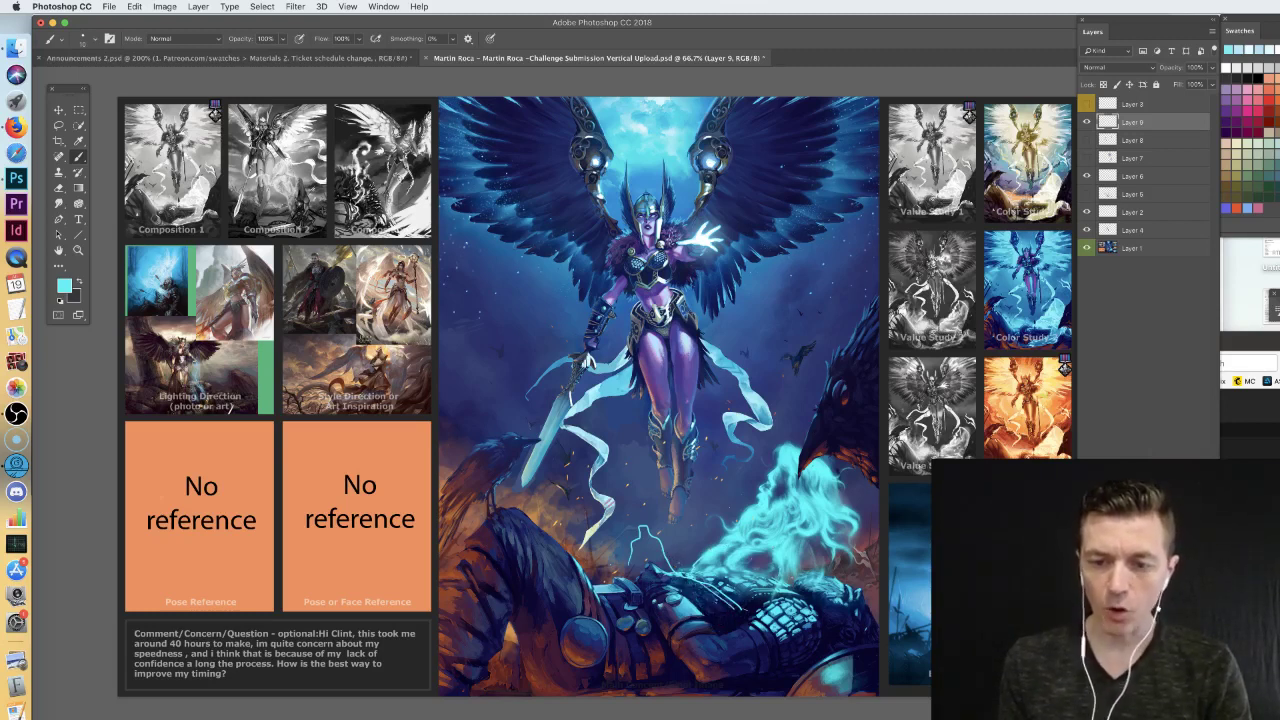
mouse_move(642, 529)
left_mouse_down()
mouse_move(633, 563)
mouse_move(652, 574)
left_mouse_up()
mouse_move(655, 548)
left_mouse_down()
mouse_move(700, 630)
mouse_move(730, 610)
mouse_move(750, 646)
left_mouse_up()
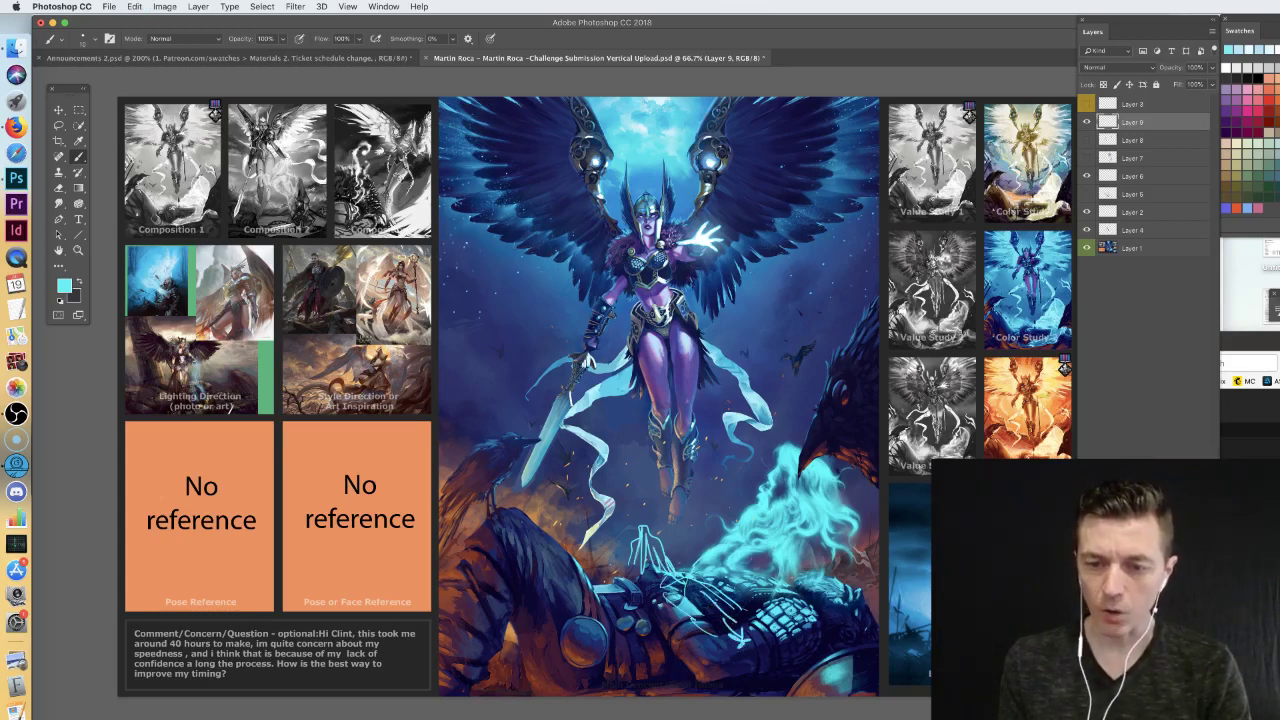
left_click_drag(820, 546, 830, 594)
left_click_drag(830, 550, 820, 594)
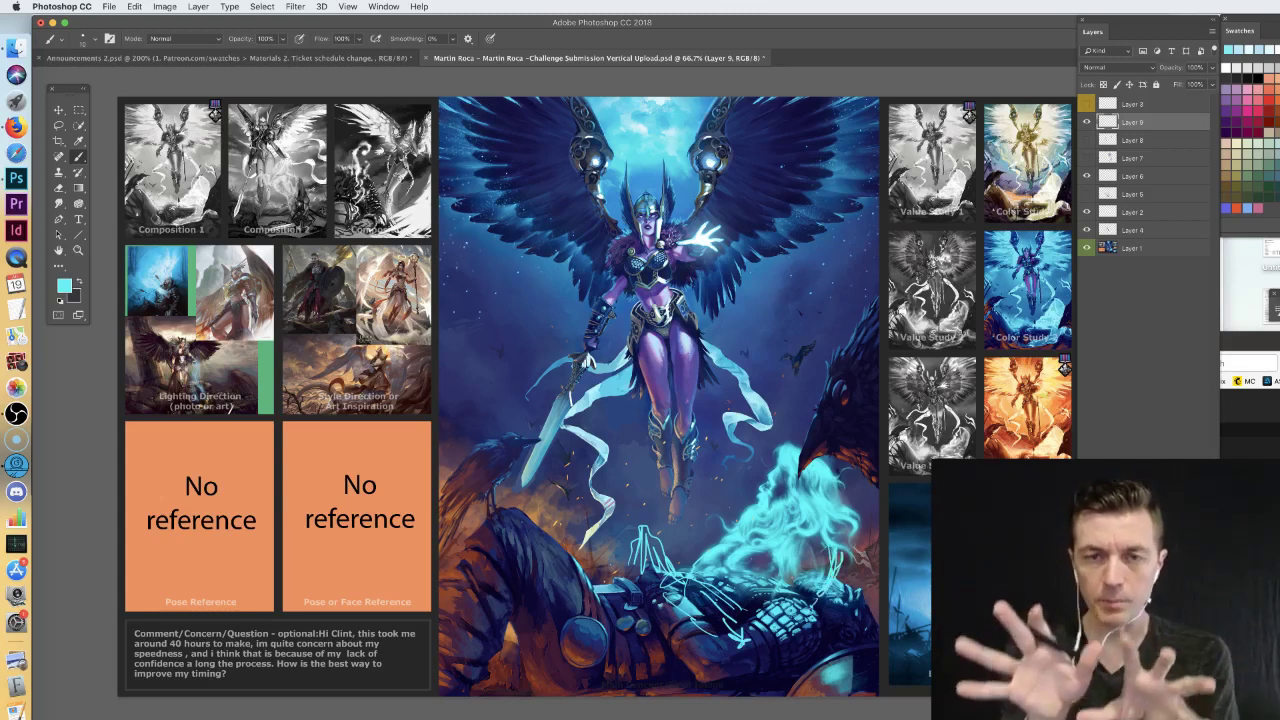
- Hide Layer 6, make Layer 8 active and compare its background birds and embers on and off
left_click(1087, 176)
left_click(1087, 141)
left_click(1087, 141)
left_click(1087, 141)
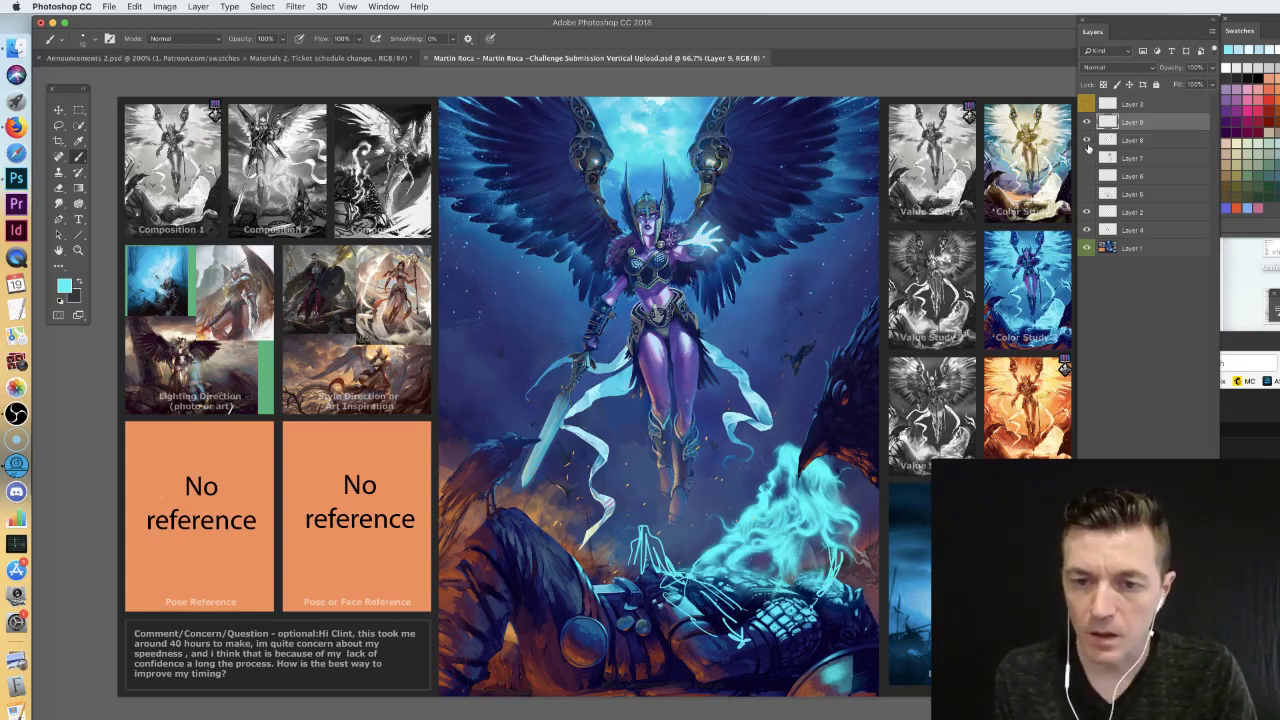
left_click(1110, 140)
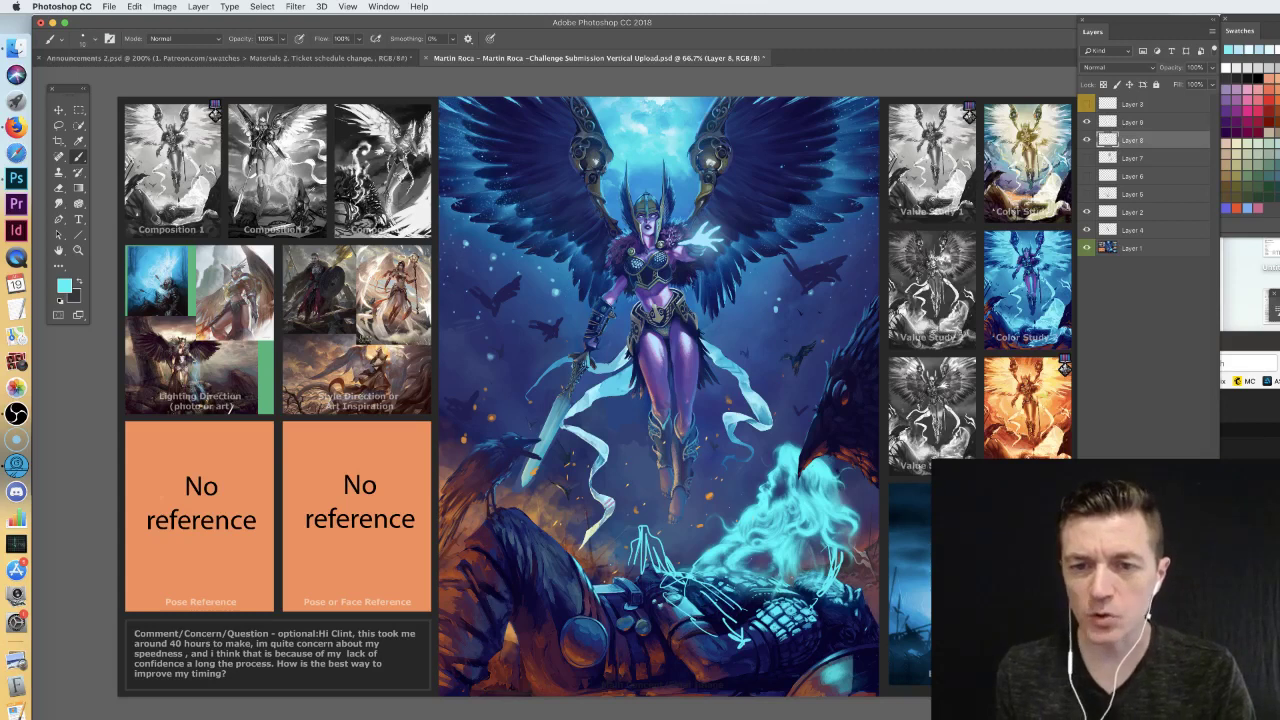
left_click(1087, 140)
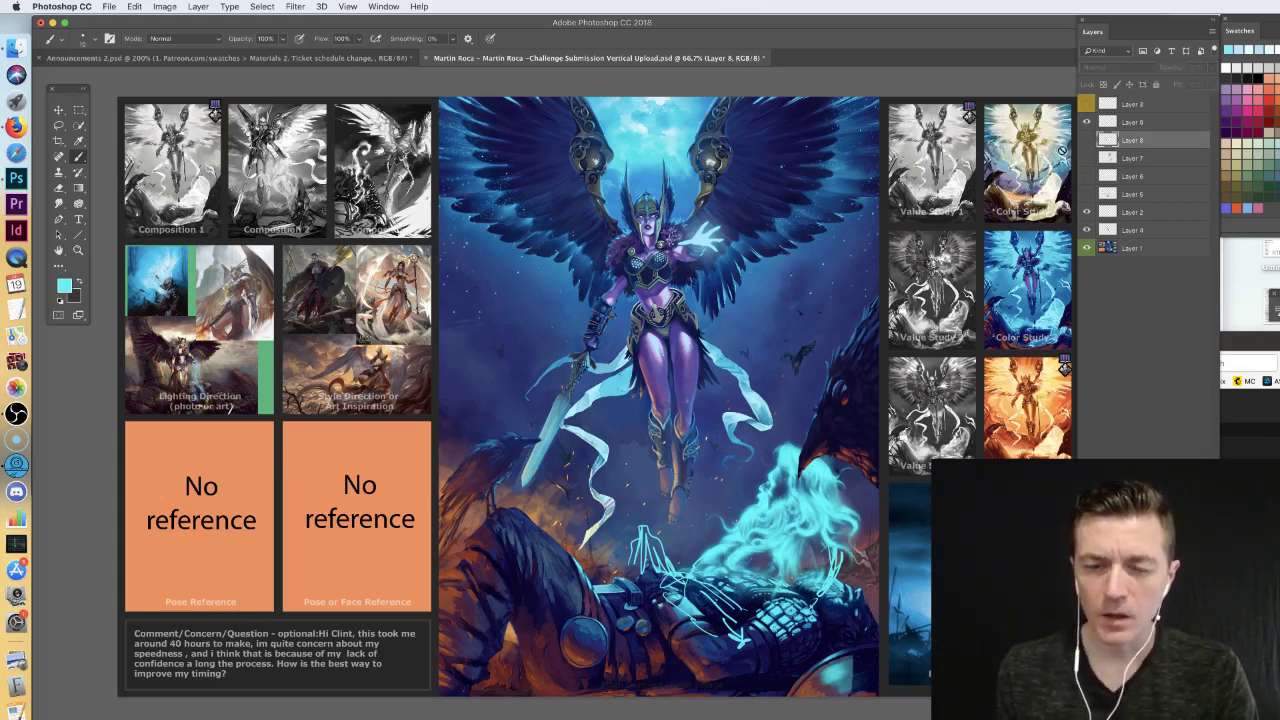
- Sample a dark blue from the wing, then show Layer 8 and make it active
left_click(1140, 122)
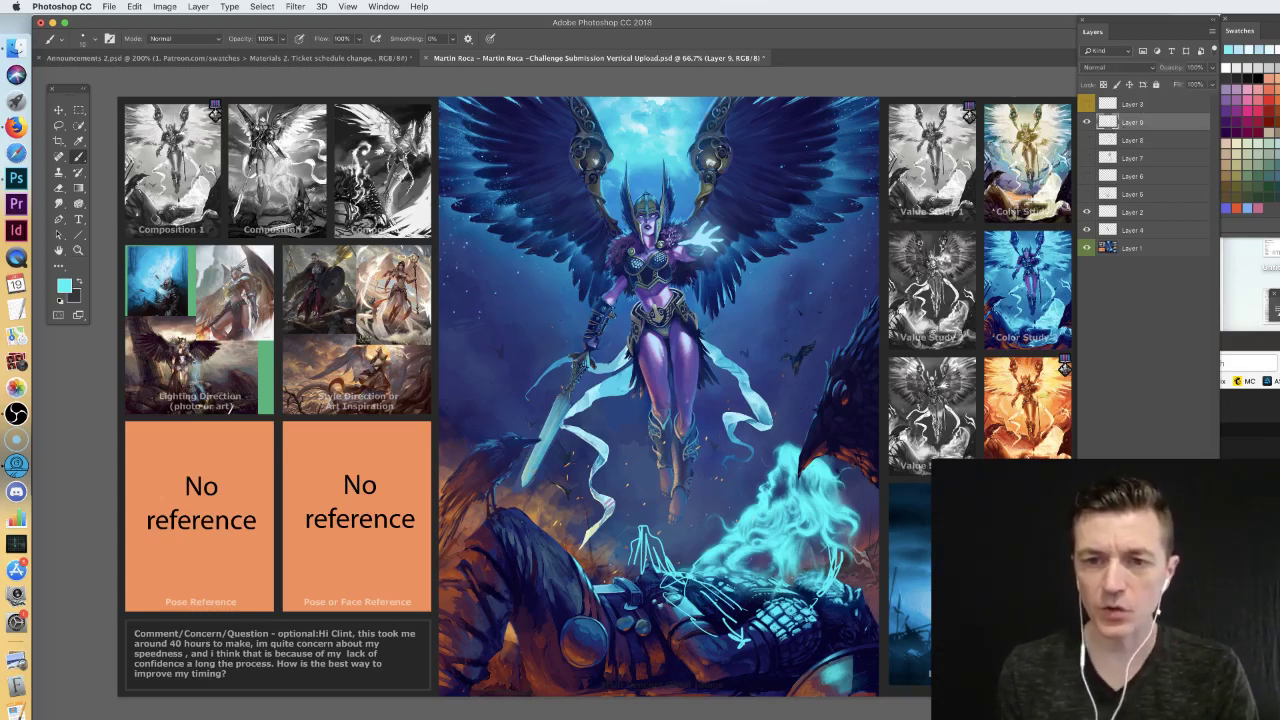
key("z")
key("b")
left_click(755, 165, "alt")
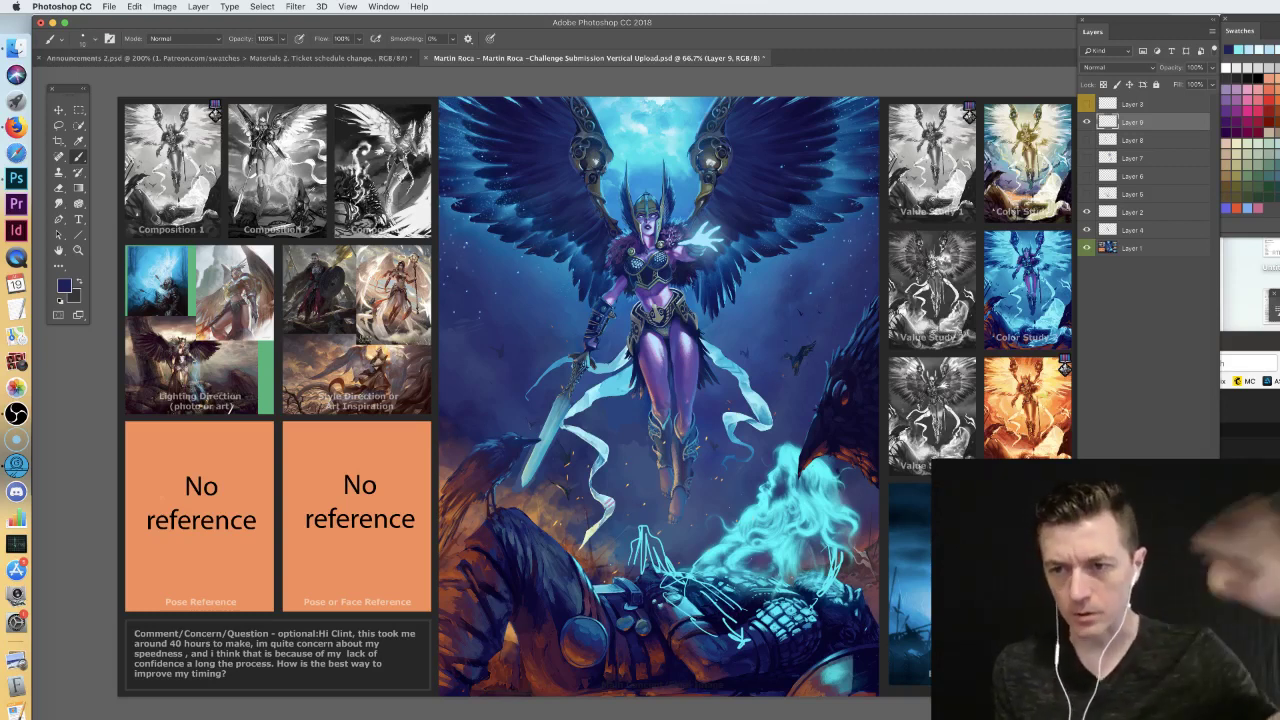
left_click(1087, 140)
left_click(1133, 140)
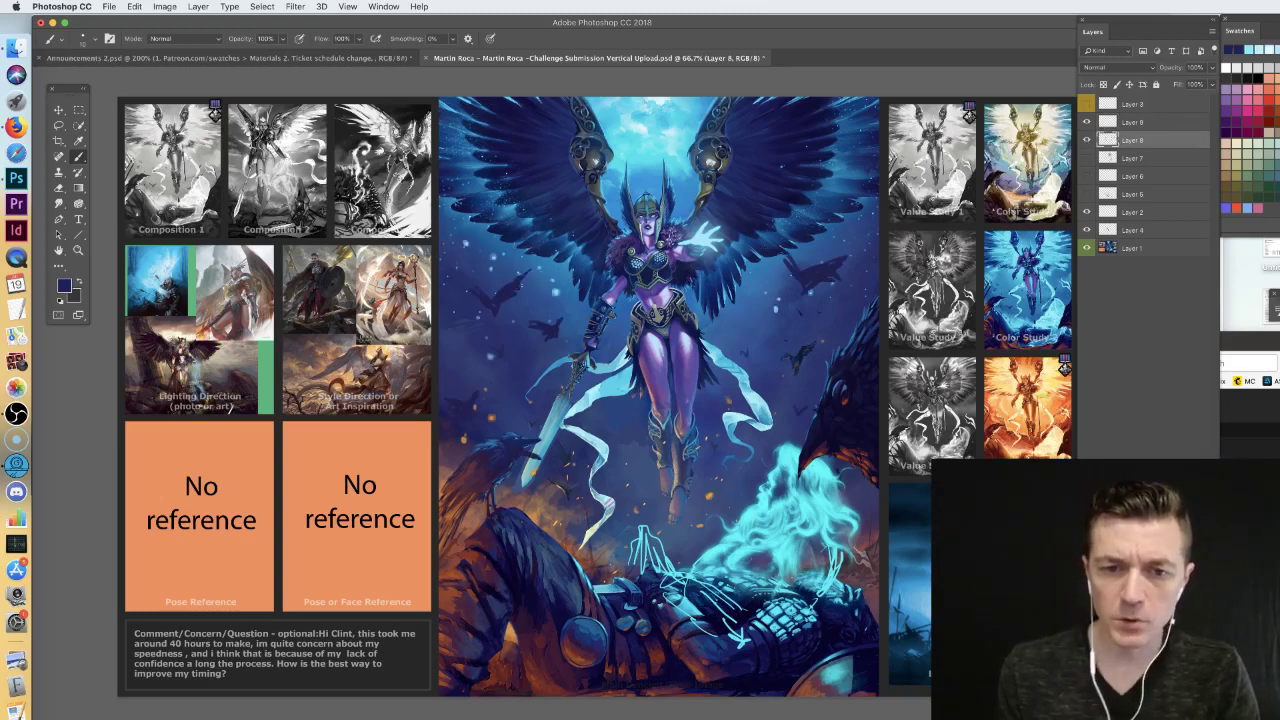
- Paint a large dark blue bird silhouette on Layer 8 below the wing beside the outstretched hand
left_click_drag(838, 270, 860, 258)
mouse_move(808, 302)
left_mouse_down()
mouse_move(816, 268)
mouse_move(854, 276)
left_mouse_up()
key("super+alt+z")
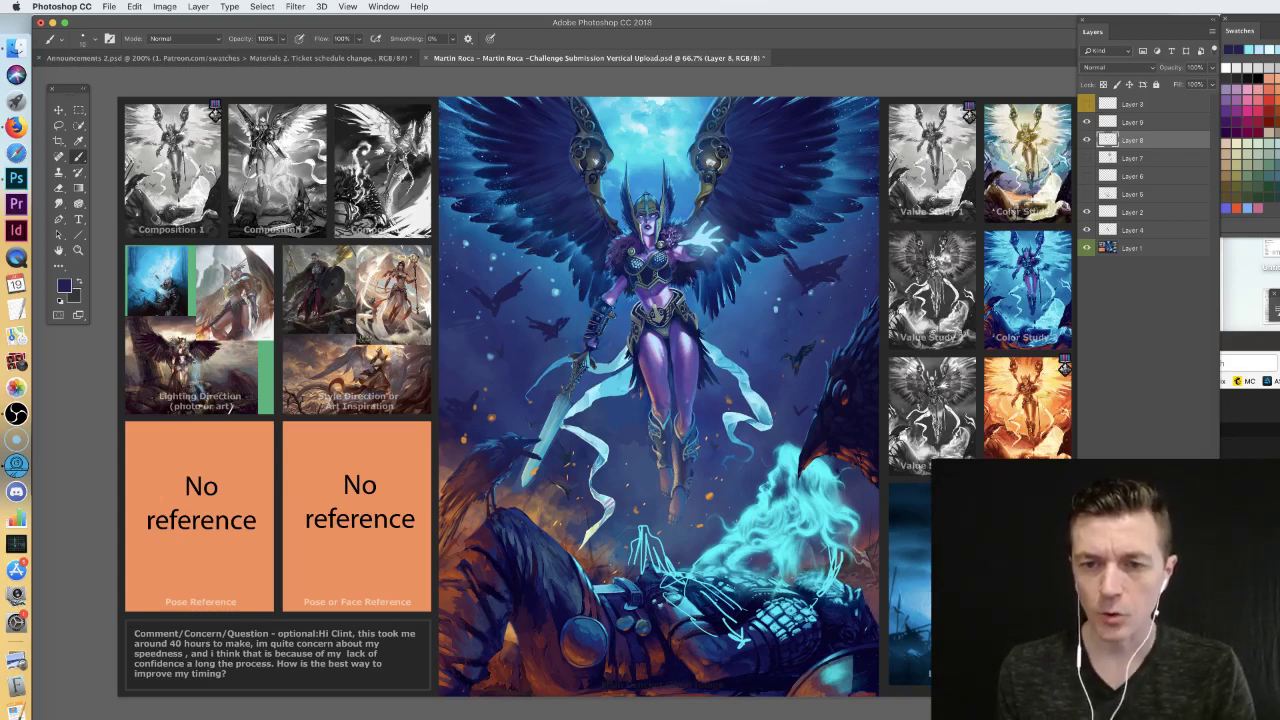
left_click(824, 248, "alt")
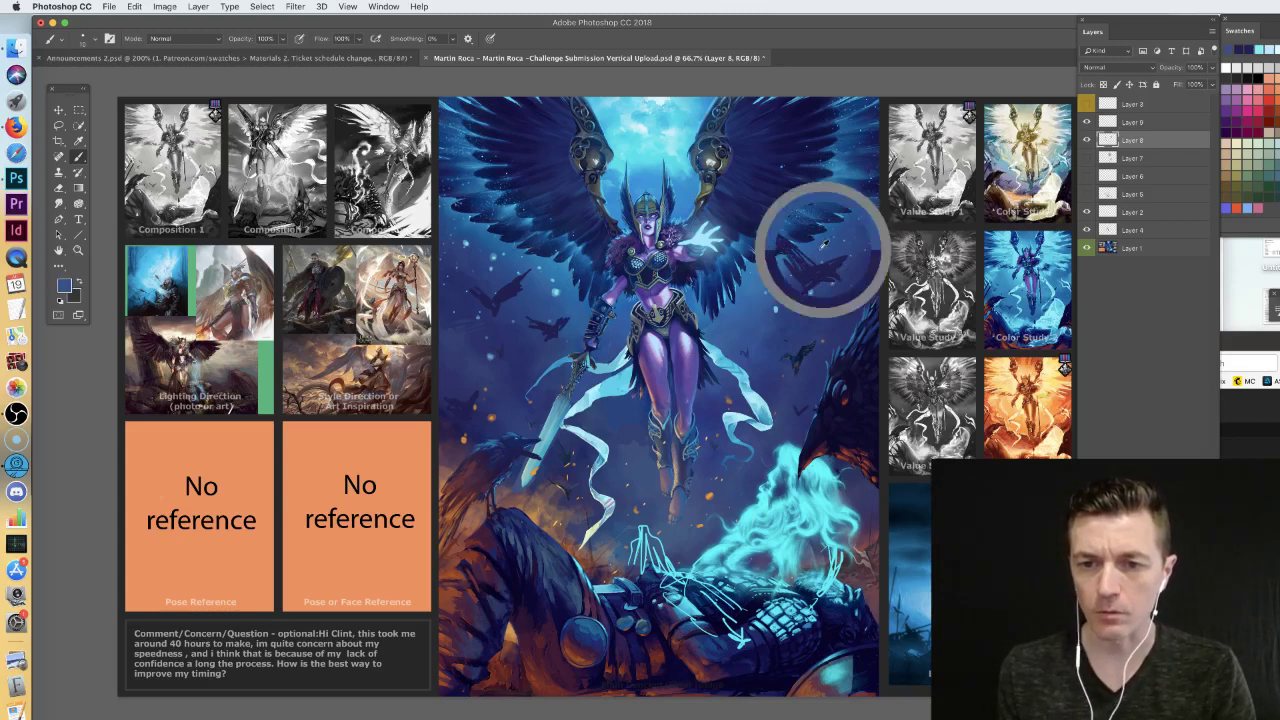
mouse_move(760, 226)
left_mouse_down()
mouse_move(776, 258)
mouse_move(866, 242)
left_mouse_up()
left_click(816, 270, "alt")
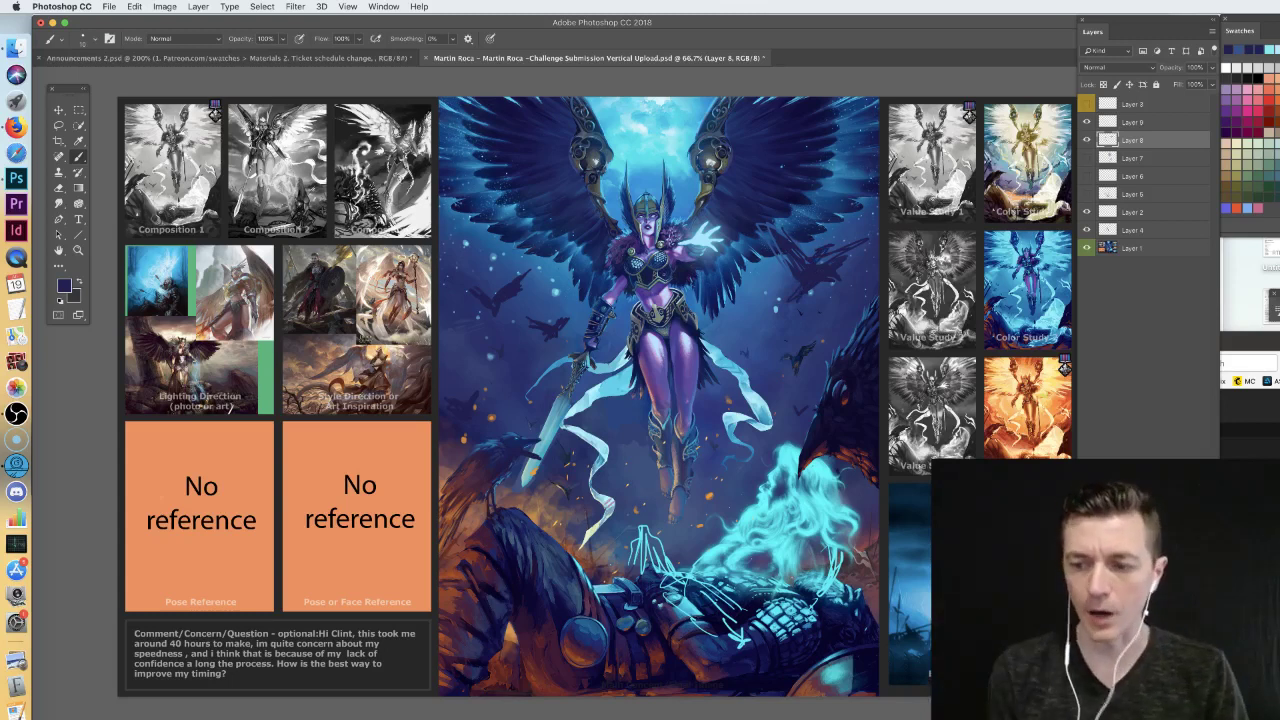
- Examine the sky and foreground up close with Layer 8's birds and embers hidden and shown
key("super+equal")
key("super+minus")
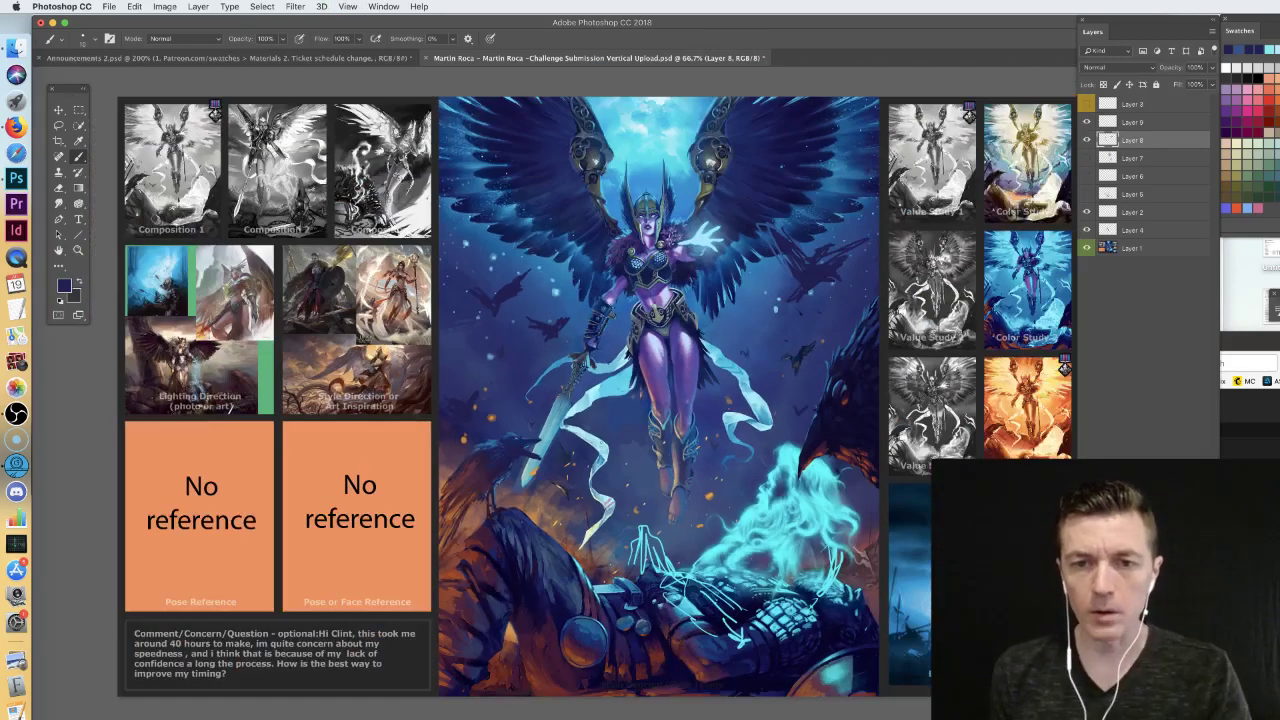
key("super+equal")
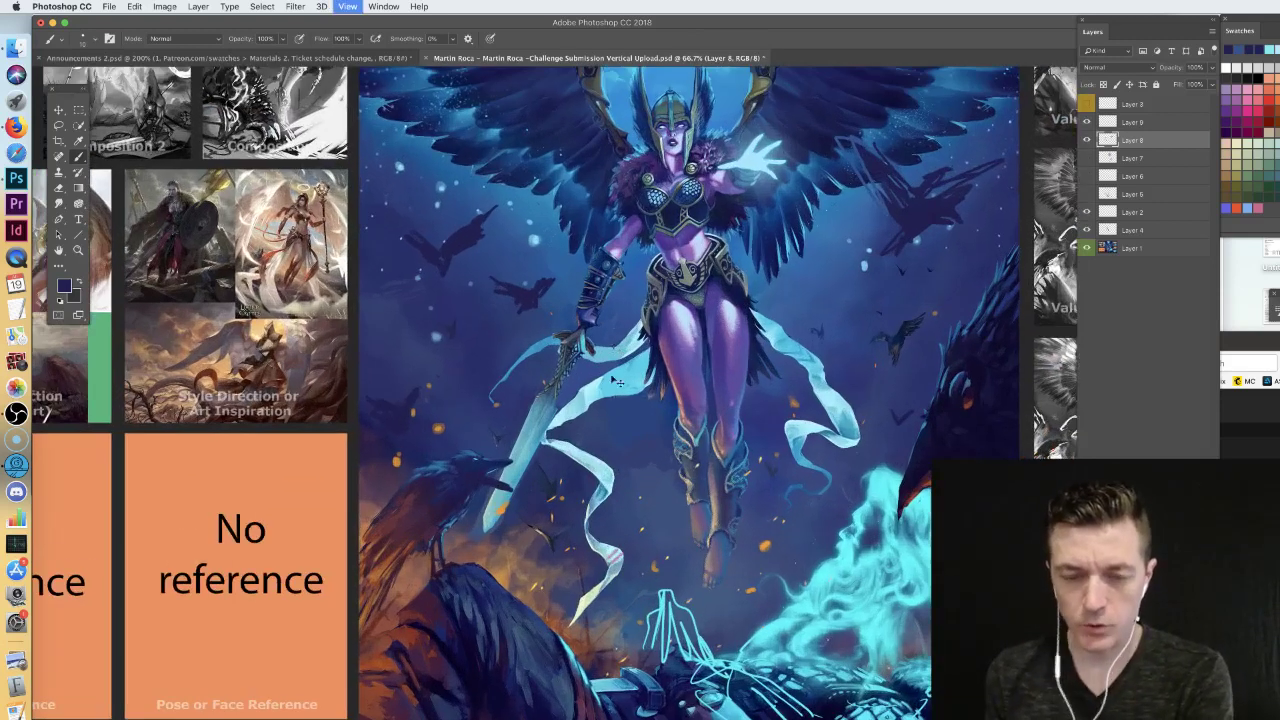
left_click_drag(470, 481, 591, 357)
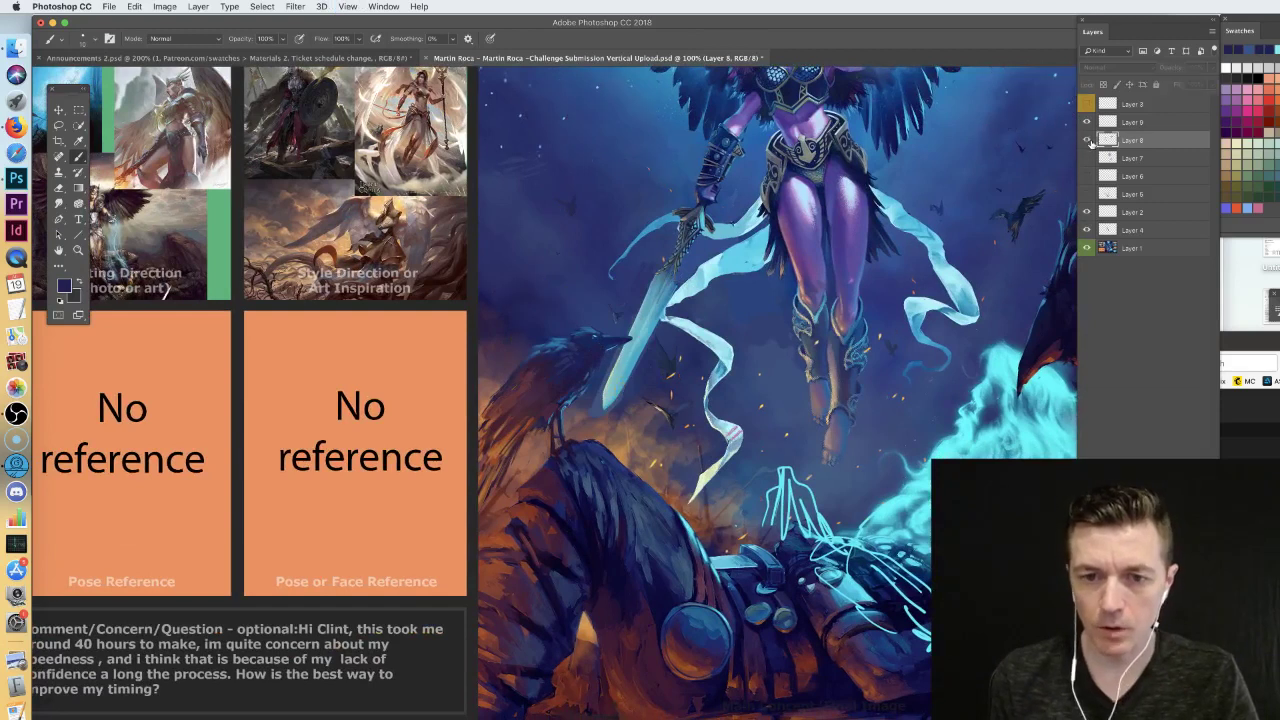
scroll(424, 460, "up", 3)
scroll(424, 460, "right", 4)
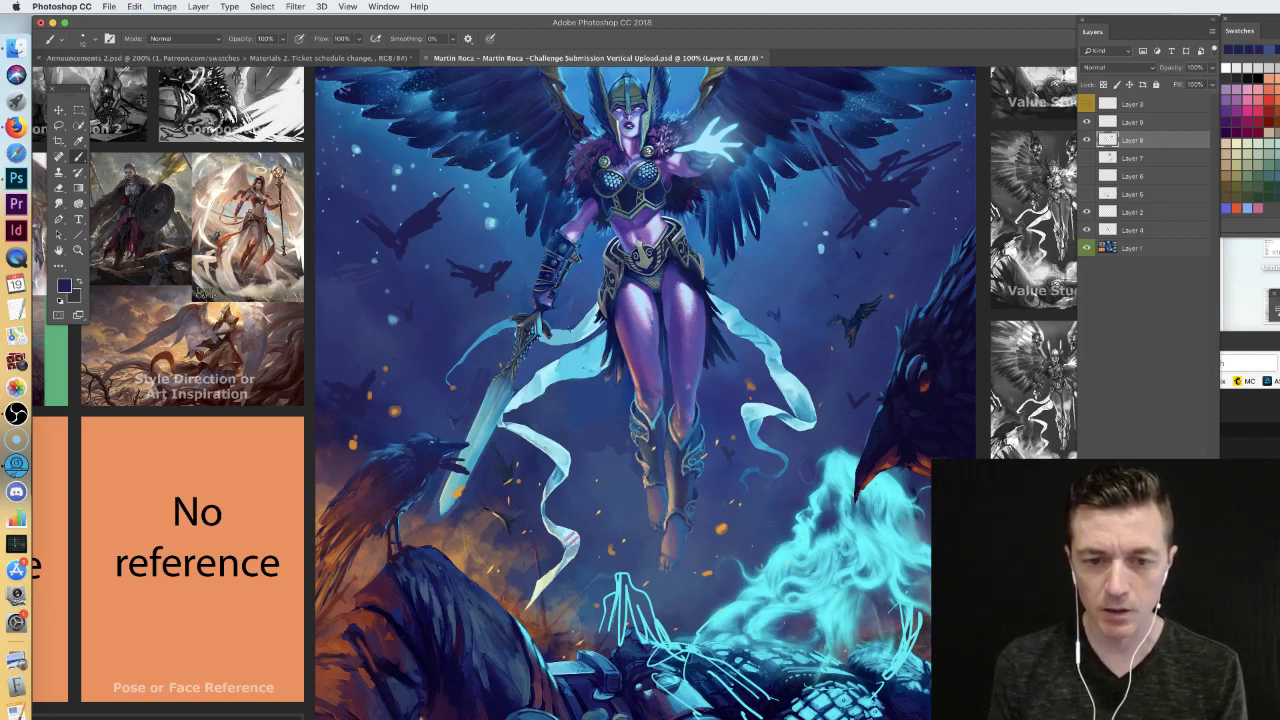
- Try dark blue composition lines running from the warrior's waist down to the perched raven and the large foreground raven, and undo them
left_click_drag(897, 370, 700, 370)
key("super+minus")
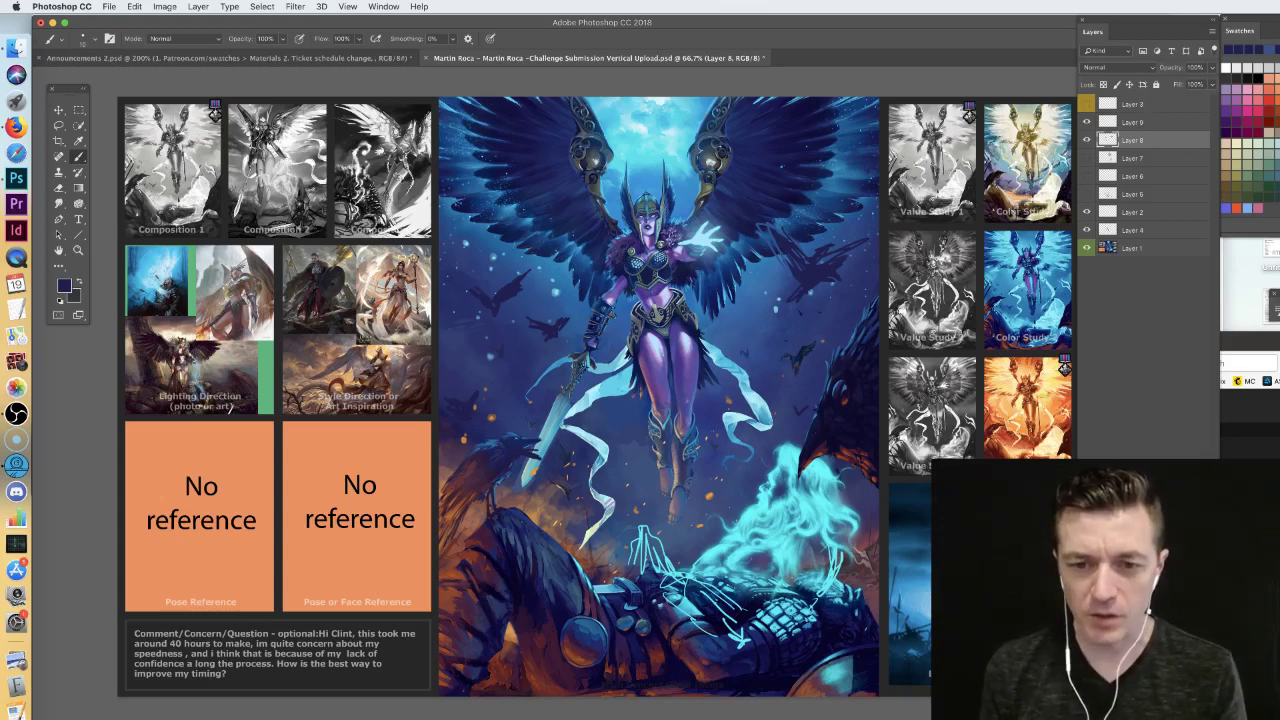
mouse_move(502, 508)
left_mouse_down()
mouse_move(650, 254)
mouse_move(840, 552)
left_mouse_up()
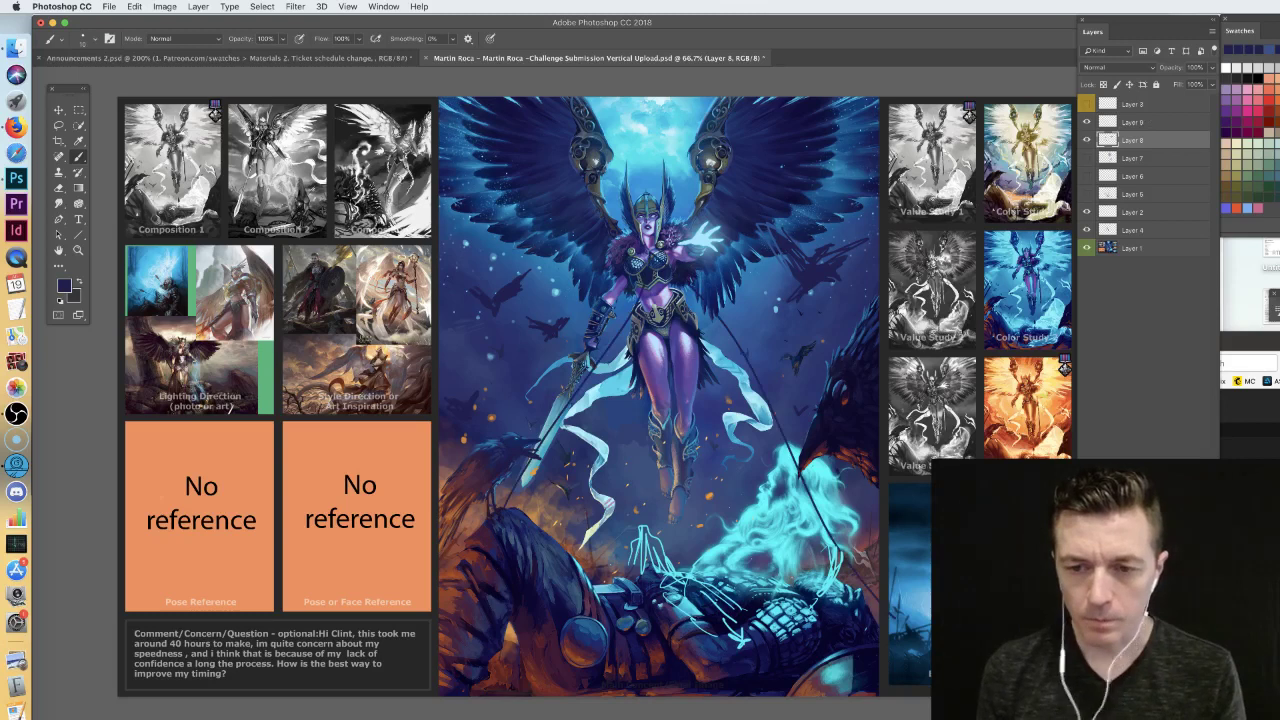
key("super+z")
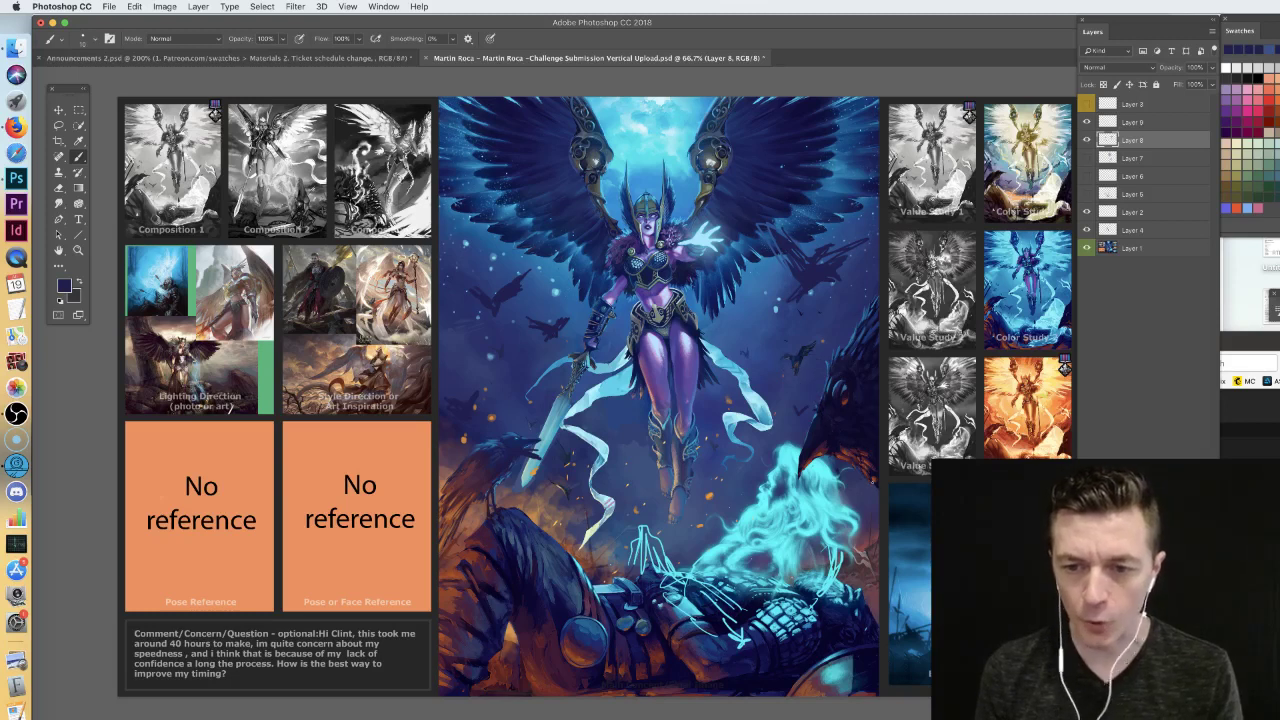
- Sample a bright cyan from the glowing hair and sketch an outline of the large foreground raven's head and eye
left_click(824, 450, "alt")
mouse_move(866, 476)
left_mouse_down()
mouse_move(800, 392)
mouse_move(870, 398)
left_mouse_up()
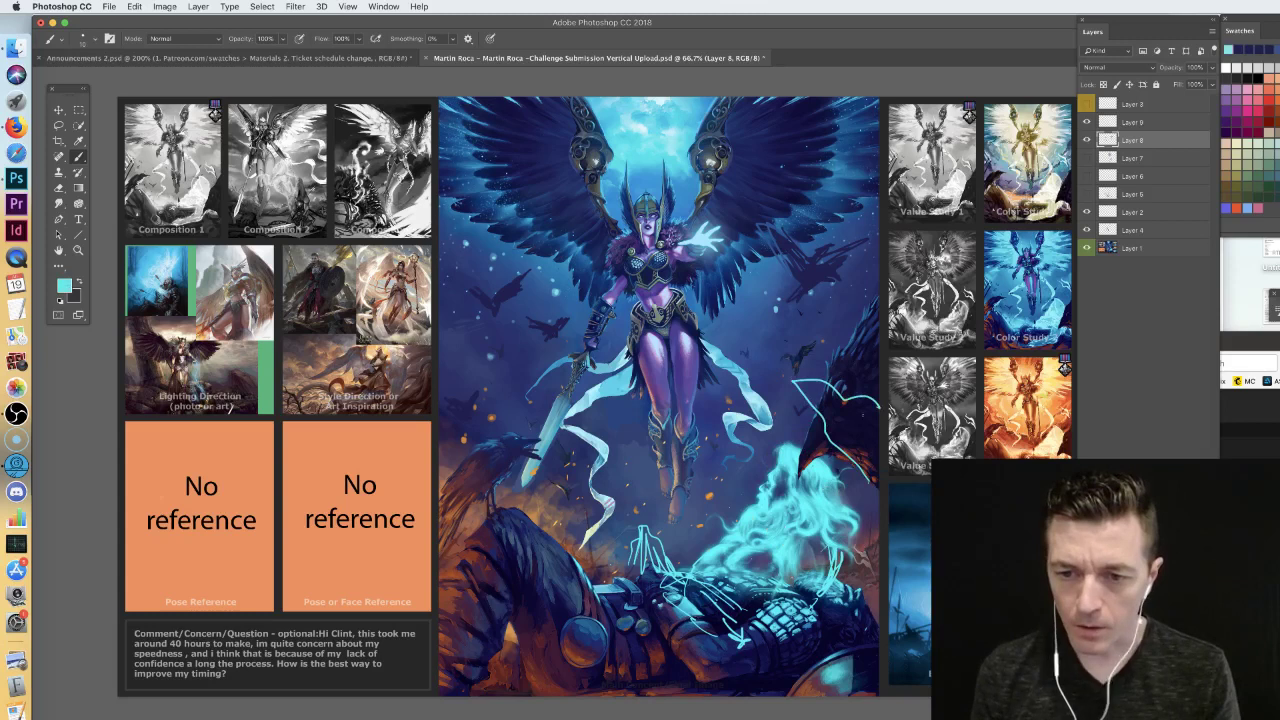
mouse_move(873, 454)
left_mouse_down()
mouse_move(563, 390)
mouse_move(704, 577)
mouse_move(775, 589)
left_mouse_up()
key("super+z")
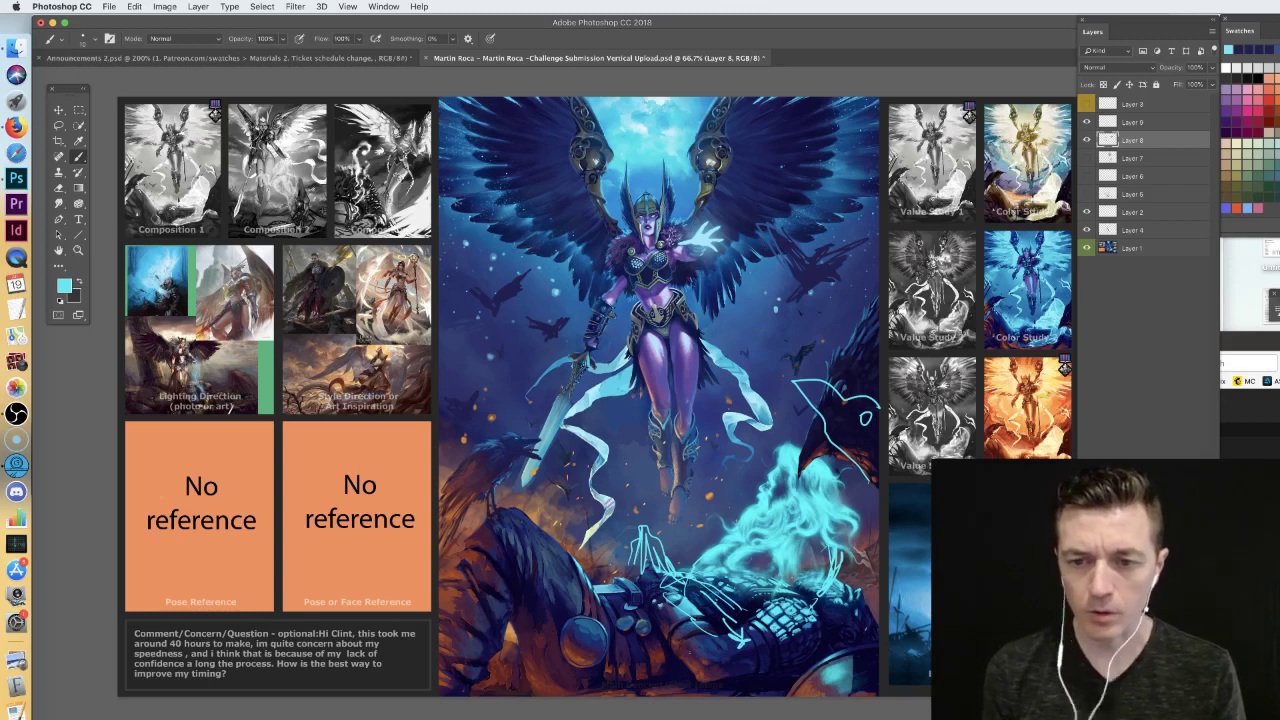
key("super+z")
- Sketch a cyan triangle linking the warrior's chest, the perched raven and the foreground raven, with zigzag strokes over the raven's neck
mouse_move(878, 381)
left_mouse_down()
mouse_move(768, 370)
mouse_move(828, 426)
mouse_move(870, 586)
left_mouse_up()
key("super+z")
key("super+z")
left_click_drag(834, 434, 873, 598)
mouse_move(851, 468)
left_mouse_down()
mouse_move(856, 500)
mouse_move(860, 438)
left_mouse_up()
left_click_drag(846, 500, 824, 434)
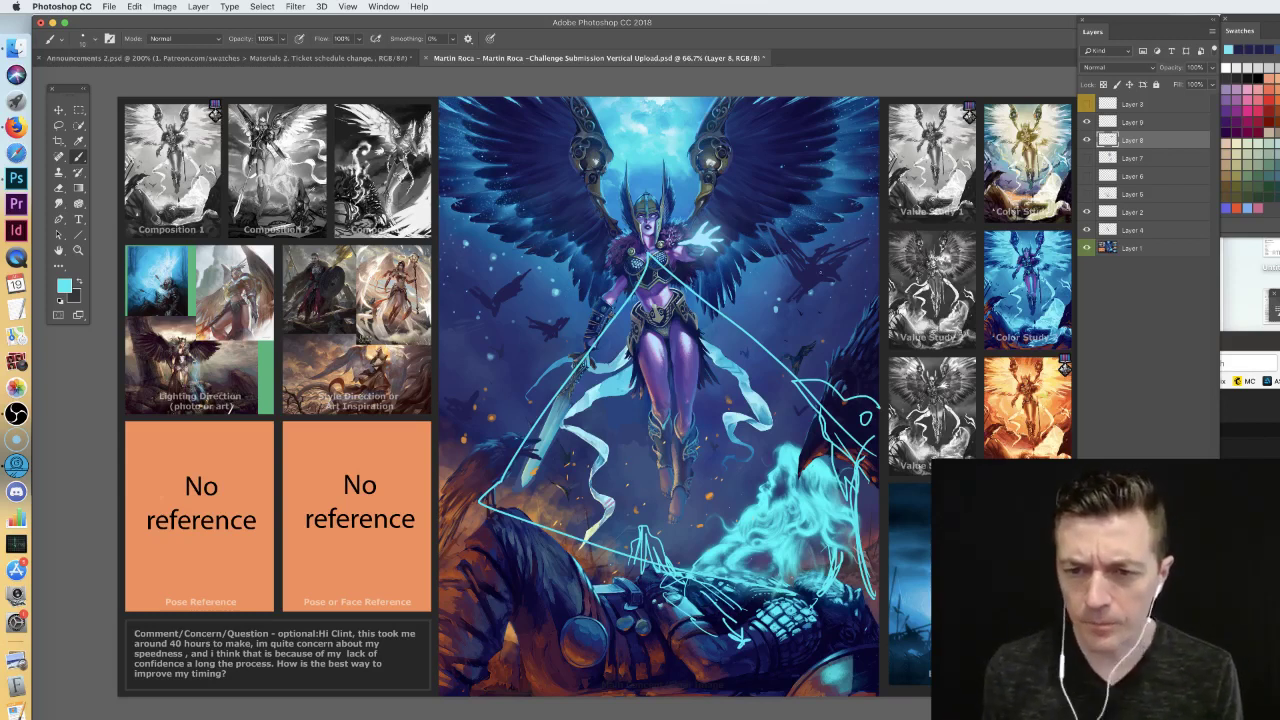
- Compare Layer 8's birds and embers hidden and shown, and make Layer 9 the active layer
double_click(1087, 140)
left_click(1087, 140)
left_click(1087, 140)
left_click(1087, 122)
left_click(1150, 122)
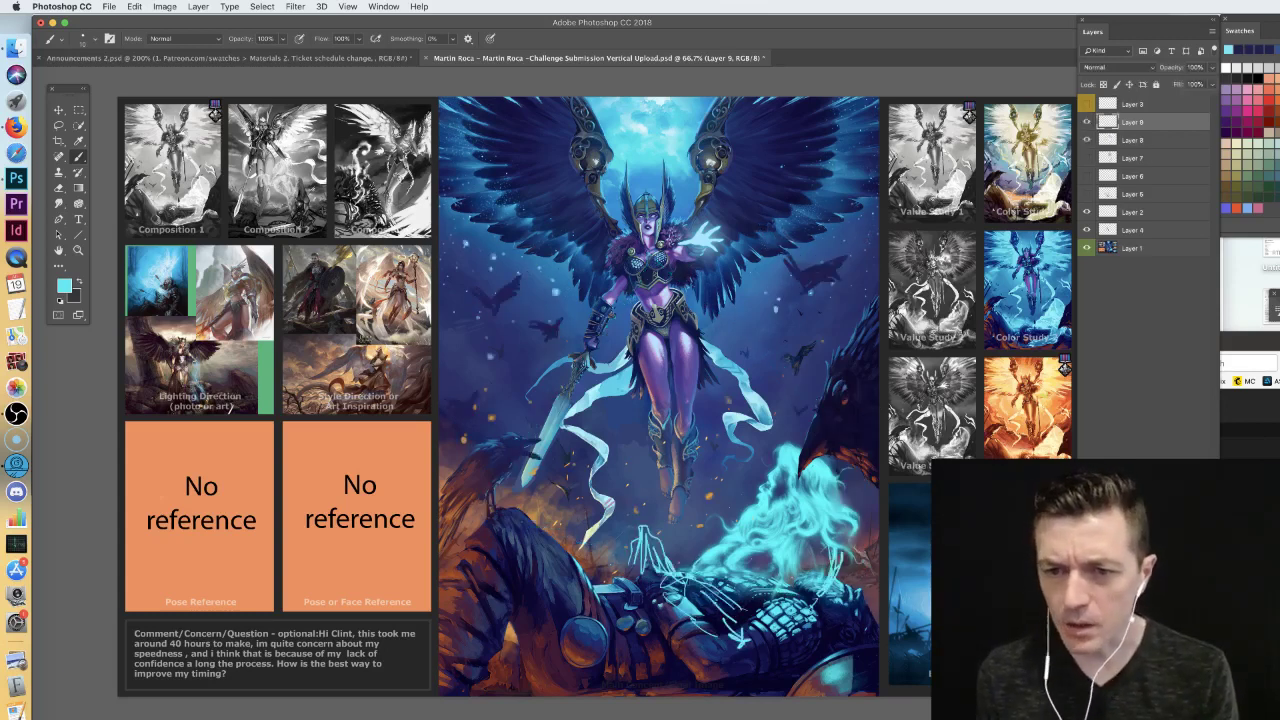
- Sample a light cyan from the floating specks and paint a round speck on Layer 9 in the sky beside the sword arm
left_click(712, 492, "alt")
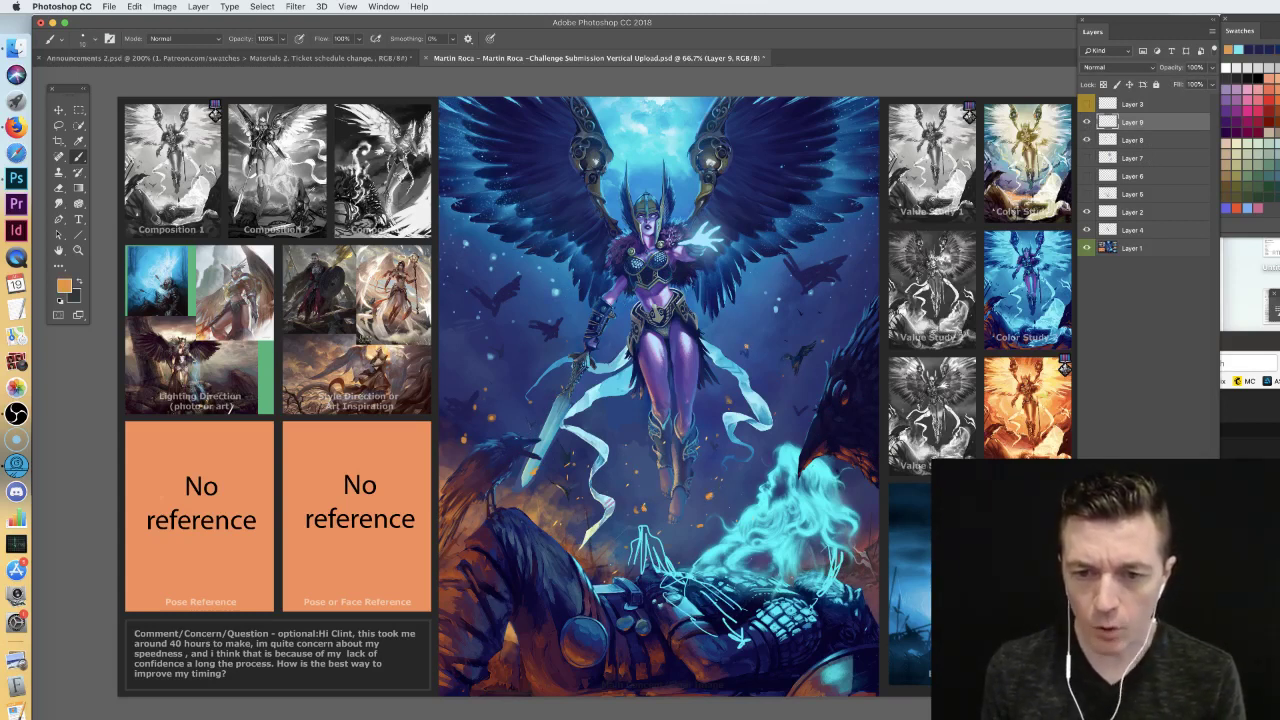
left_click(562, 289, "alt")
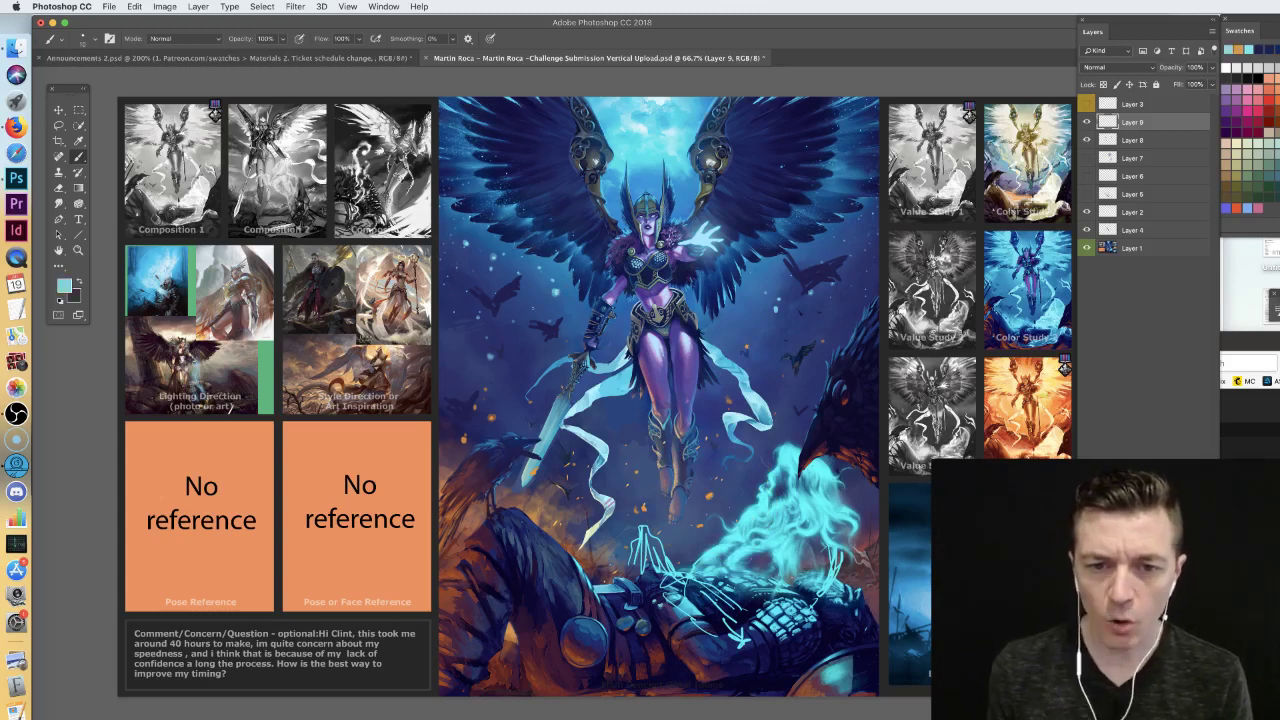
key("super+plus")
key("super+plus")
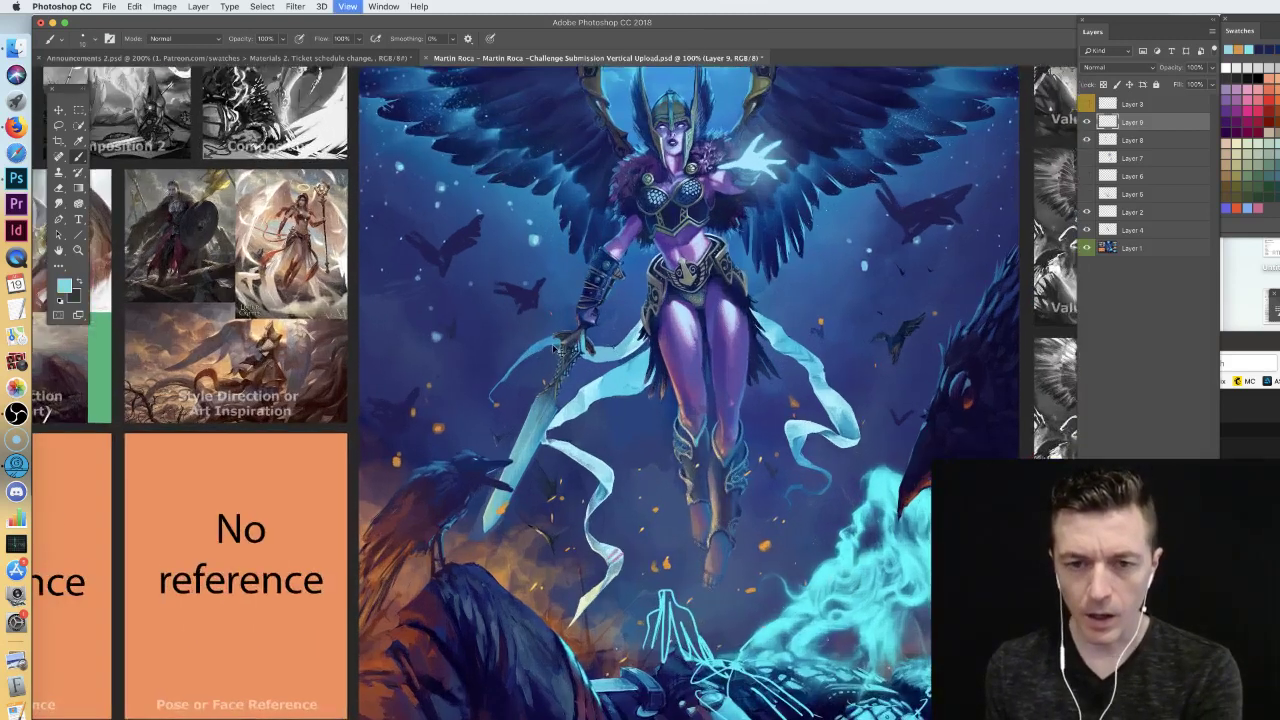
right_click(546, 247)
key("Escape")
left_click_drag(454, 130, 681, 398)
left_click_drag(636, 343, 637, 344)
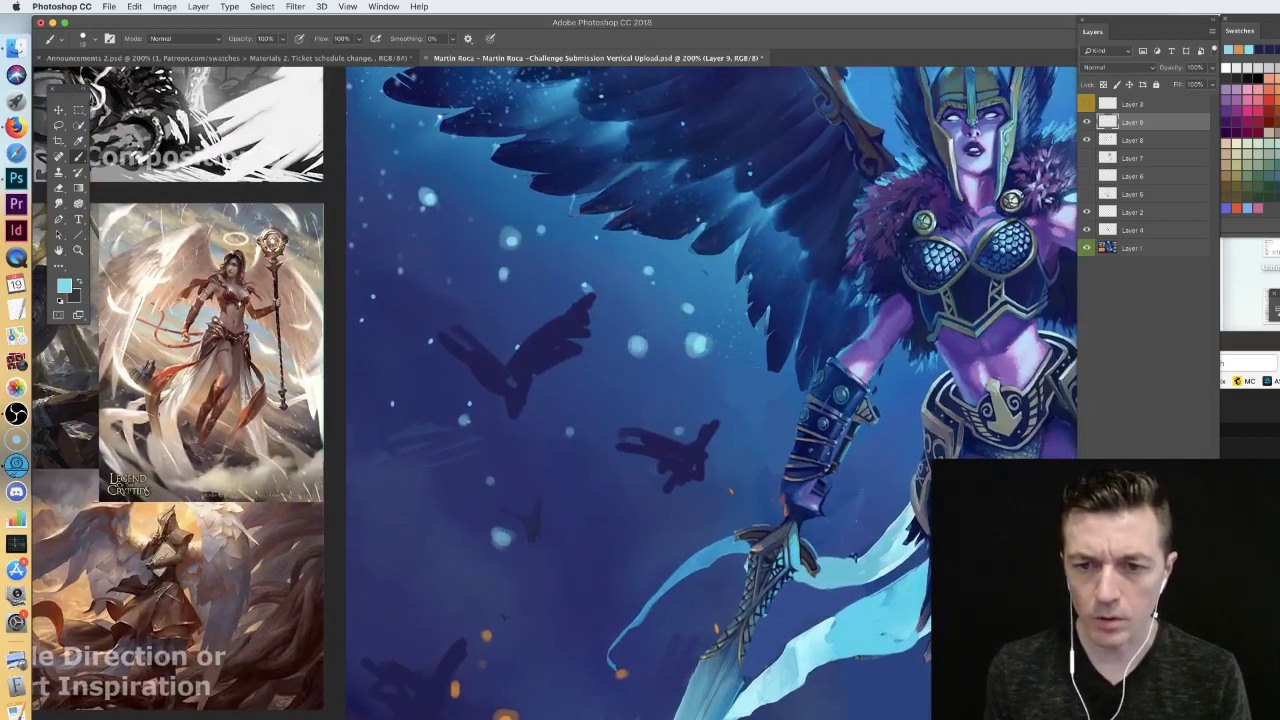
- Rework the speck beside the sword arm into a glow with a mid blue halo, a brighter blue centre and a pale cyan core
left_click(637, 345, "alt")
left_click_drag(636, 346, 641, 343)
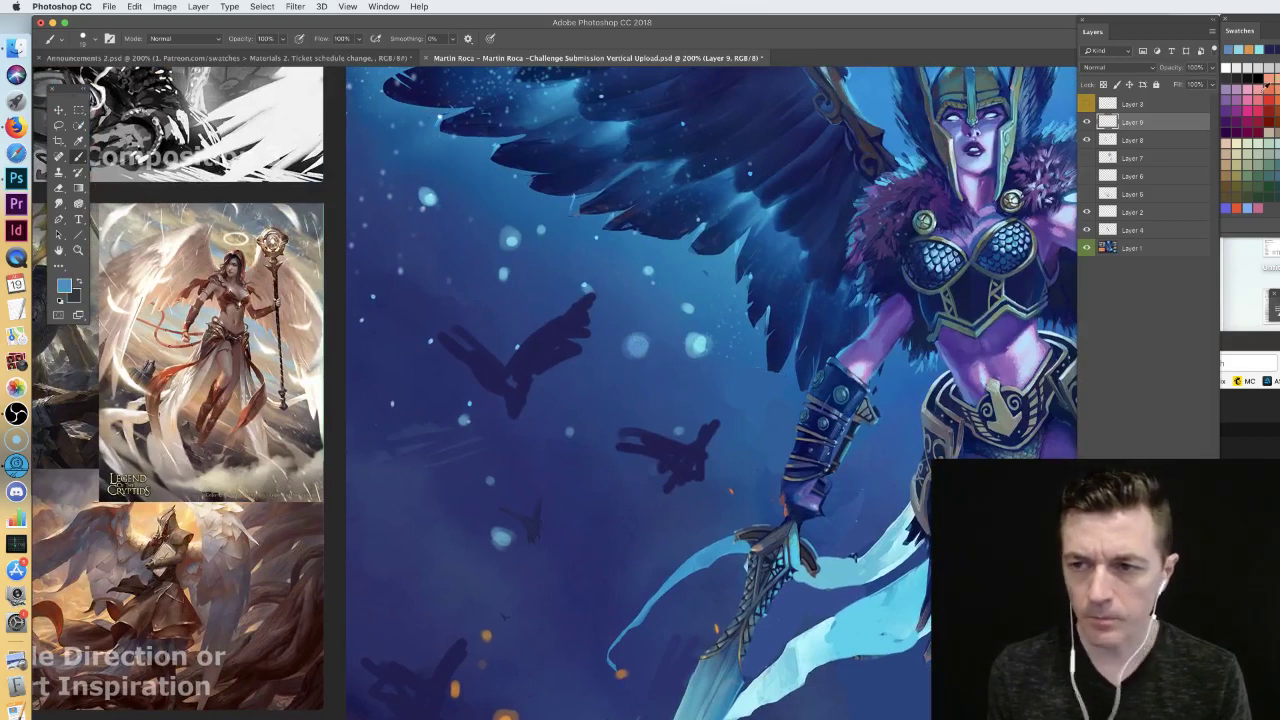
left_click(1258, 49)
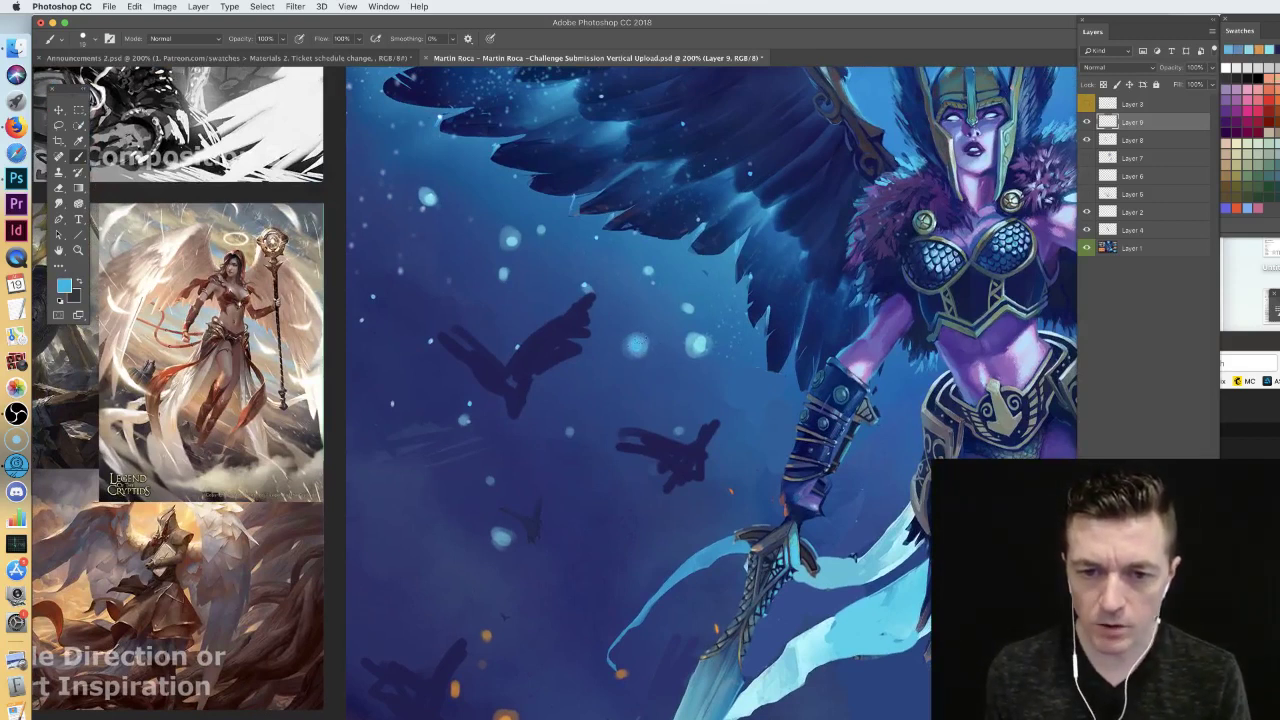
right_click(762, 304)
left_click(833, 333)
left_click(749, 696, "alt")
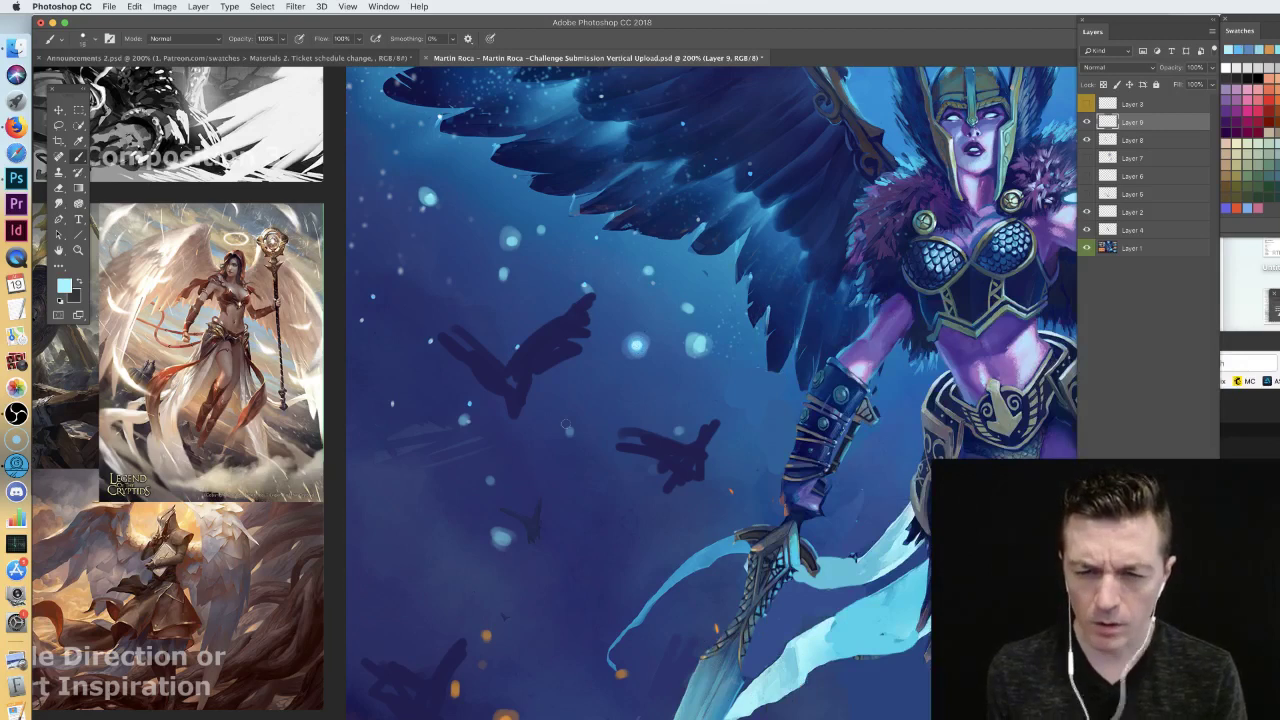
- Compare the whole painting with Layer 9 hidden and shown
key("super+minus")
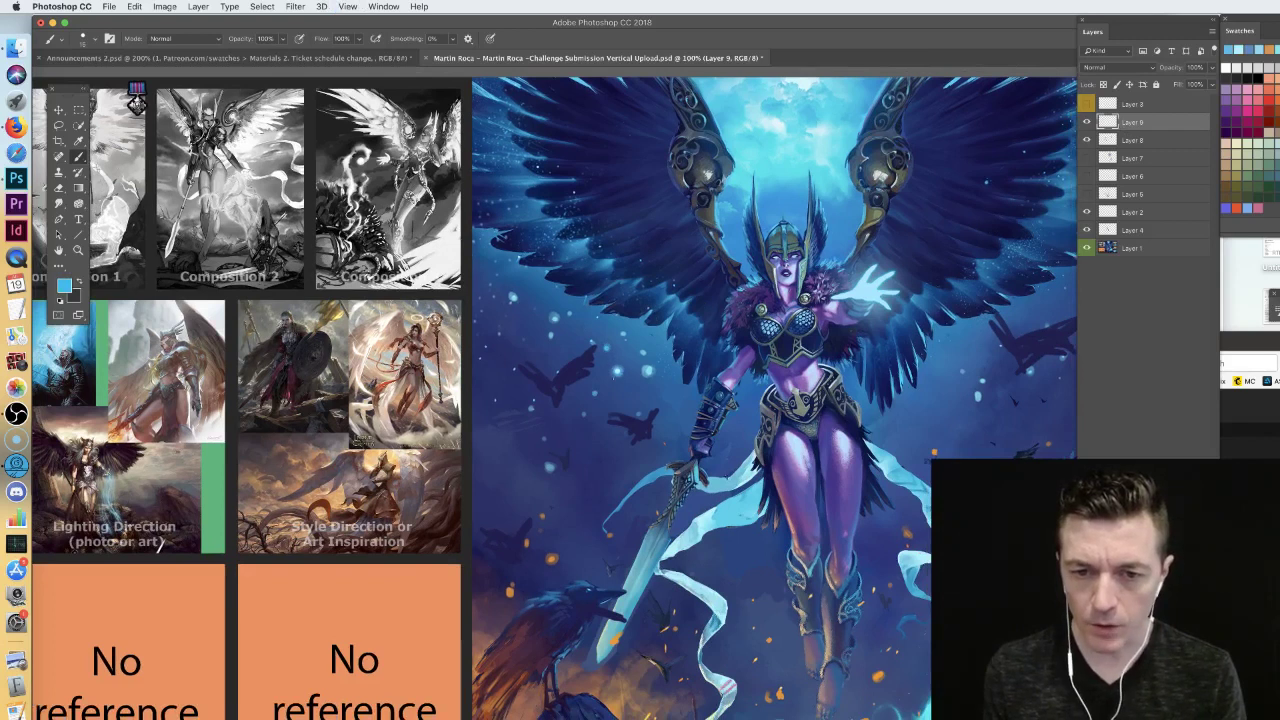
key("super+minus")
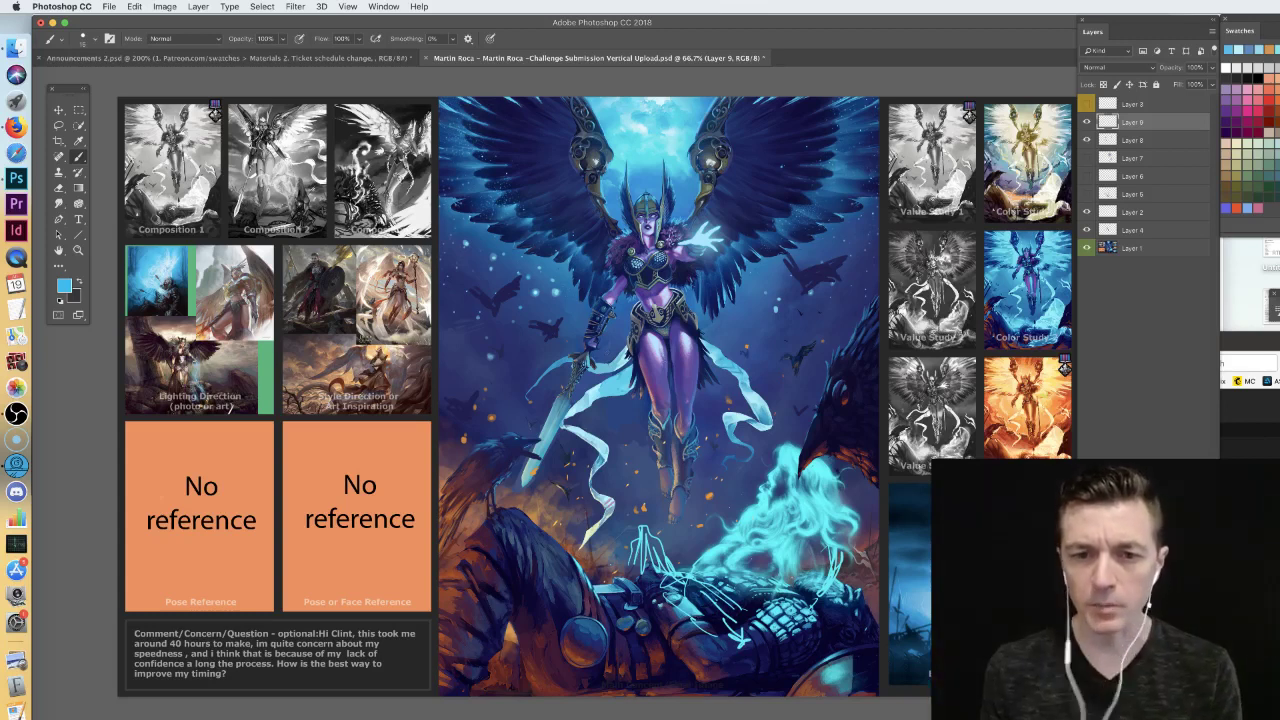
left_click(1086, 124)
left_click(1086, 124)
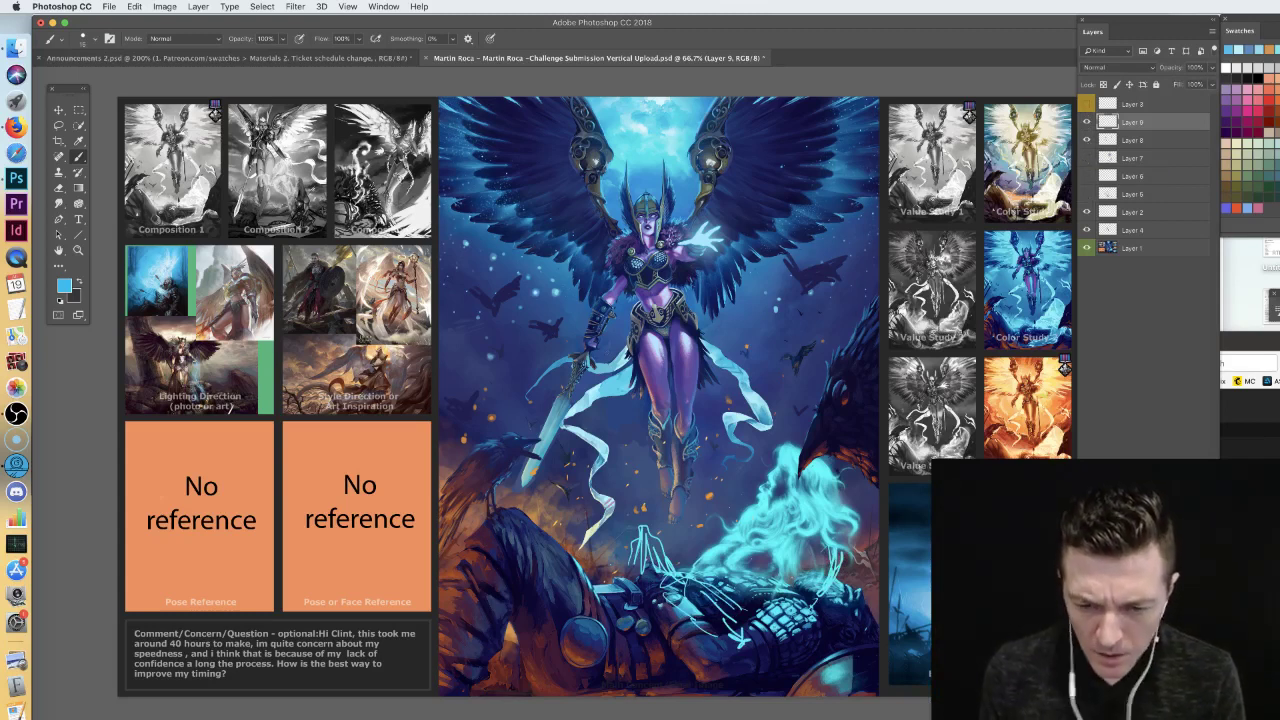
- Try a broad orange-brown stroke across the foreground below the round shield with a larger brush, and undo it
right_click(776, 516)
left_click(797, 463)
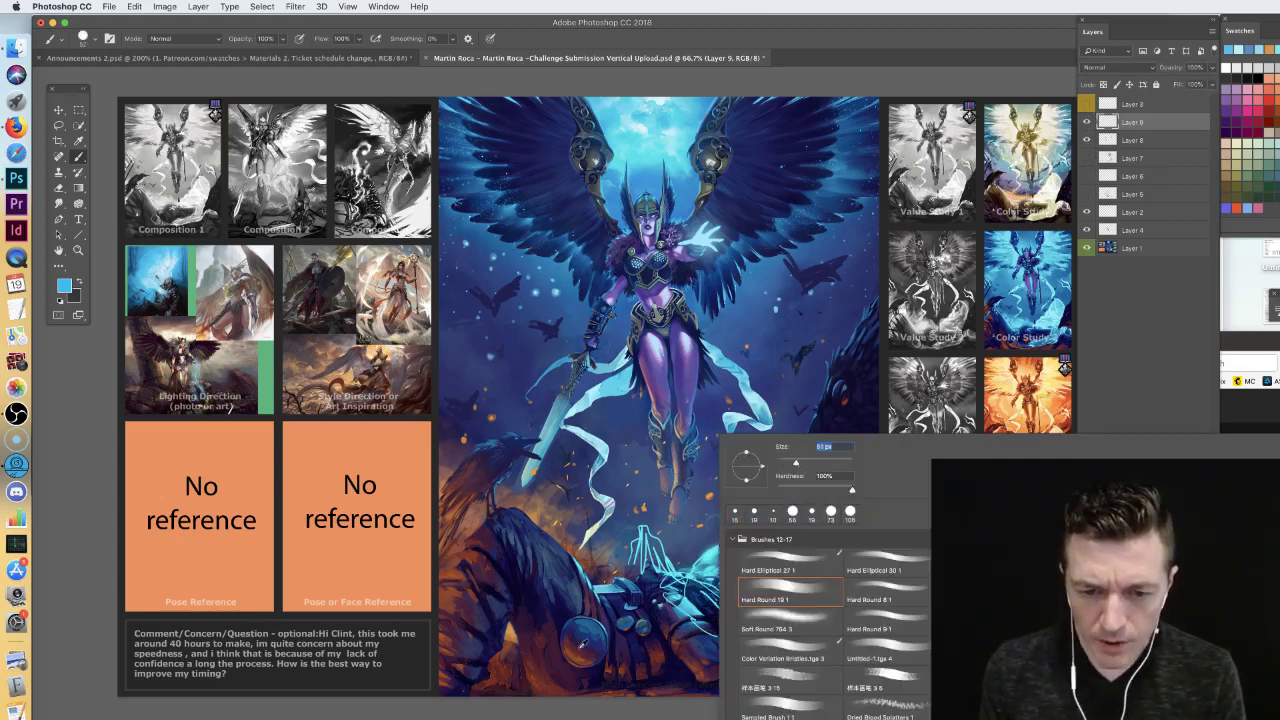
key("Return")
left_click(580, 655, "alt")
mouse_move(540, 620)
left_mouse_down()
mouse_move(720, 680)
mouse_move(690, 686)
left_mouse_up()
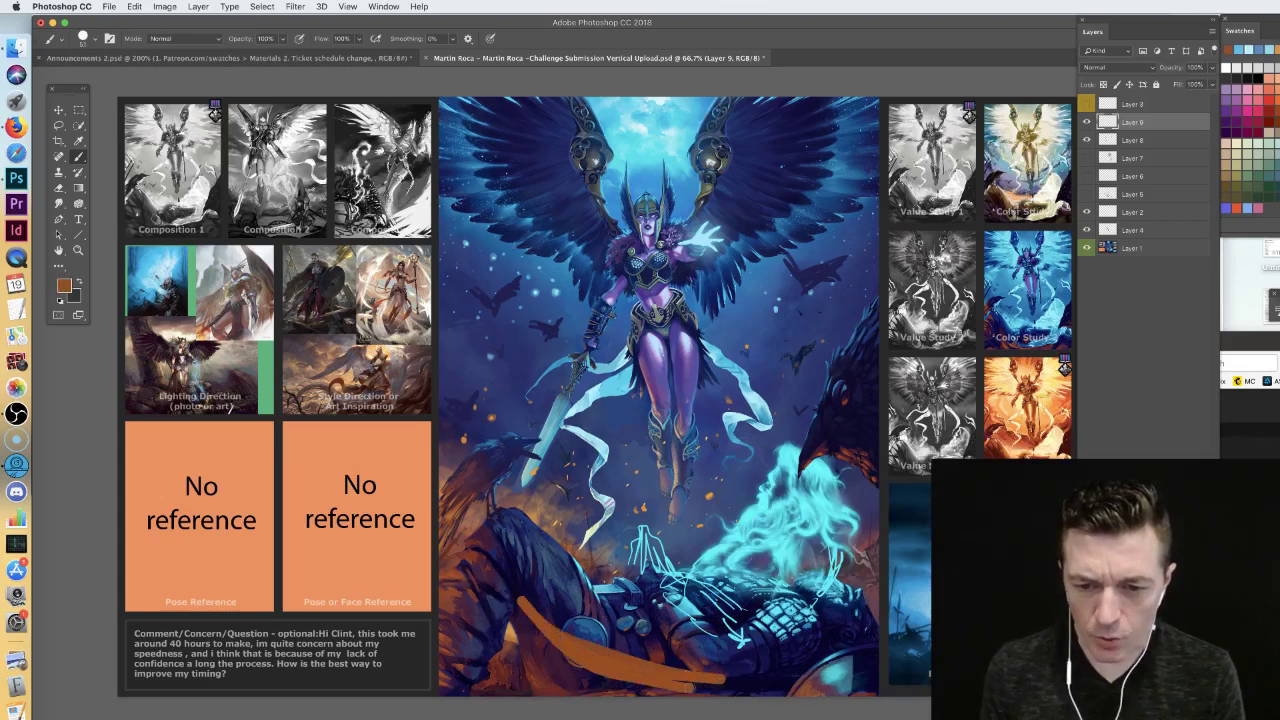
key("super+z")
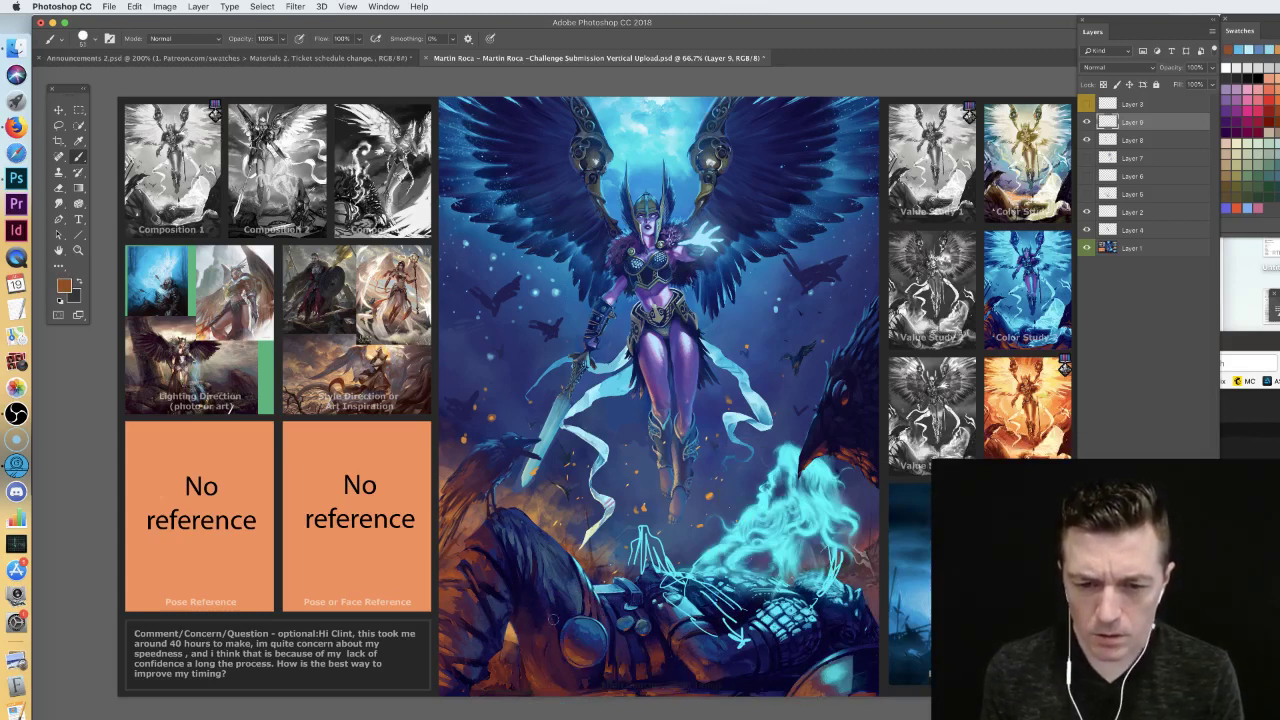
- Sample a dark navy from the foreground and darken the area around and below the round shield with a 92 px brush
left_click(531, 607, "alt")
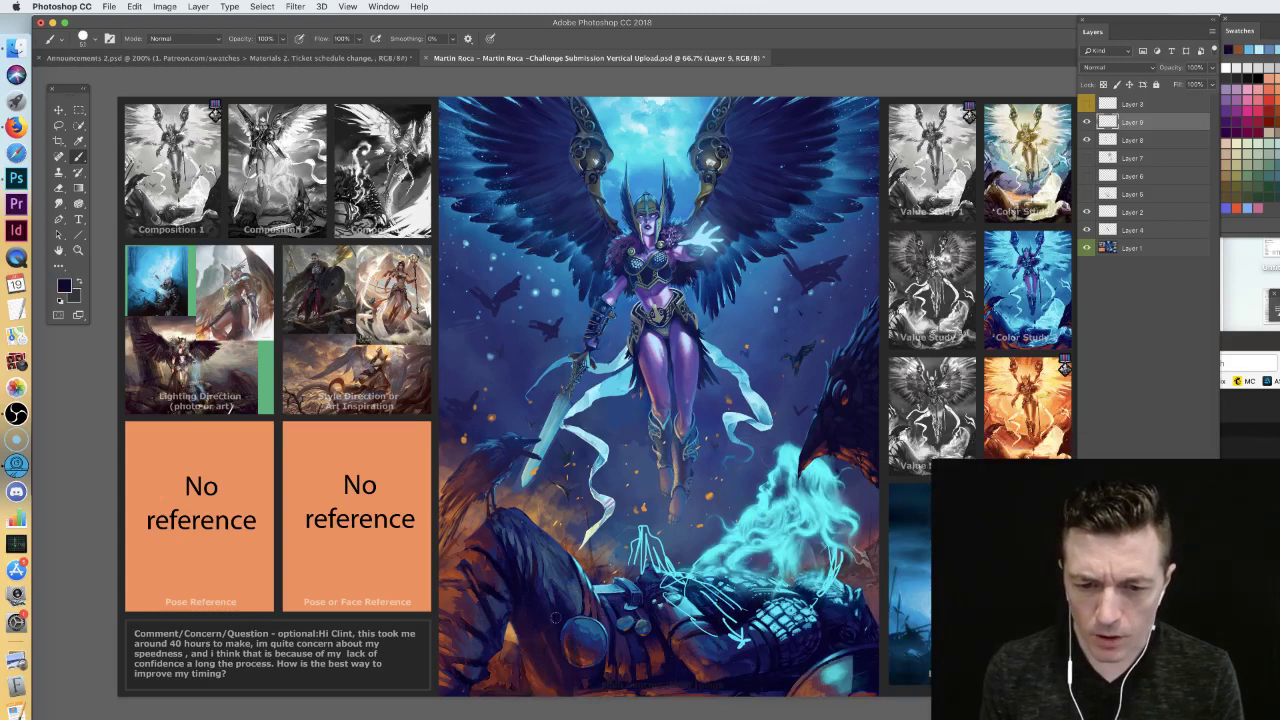
right_click(558, 657)
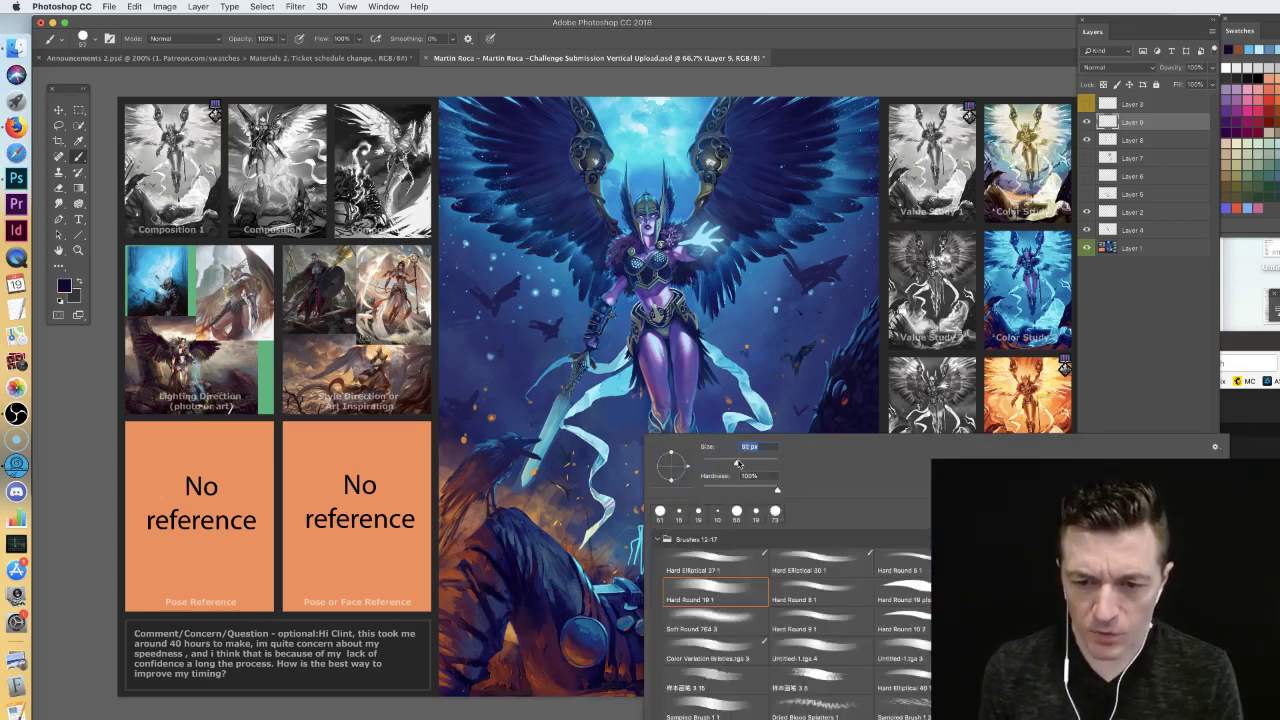
left_click_drag(583, 645, 602, 670)
left_click_drag(530, 640, 543, 685)
left_click_drag(622, 672, 650, 688)
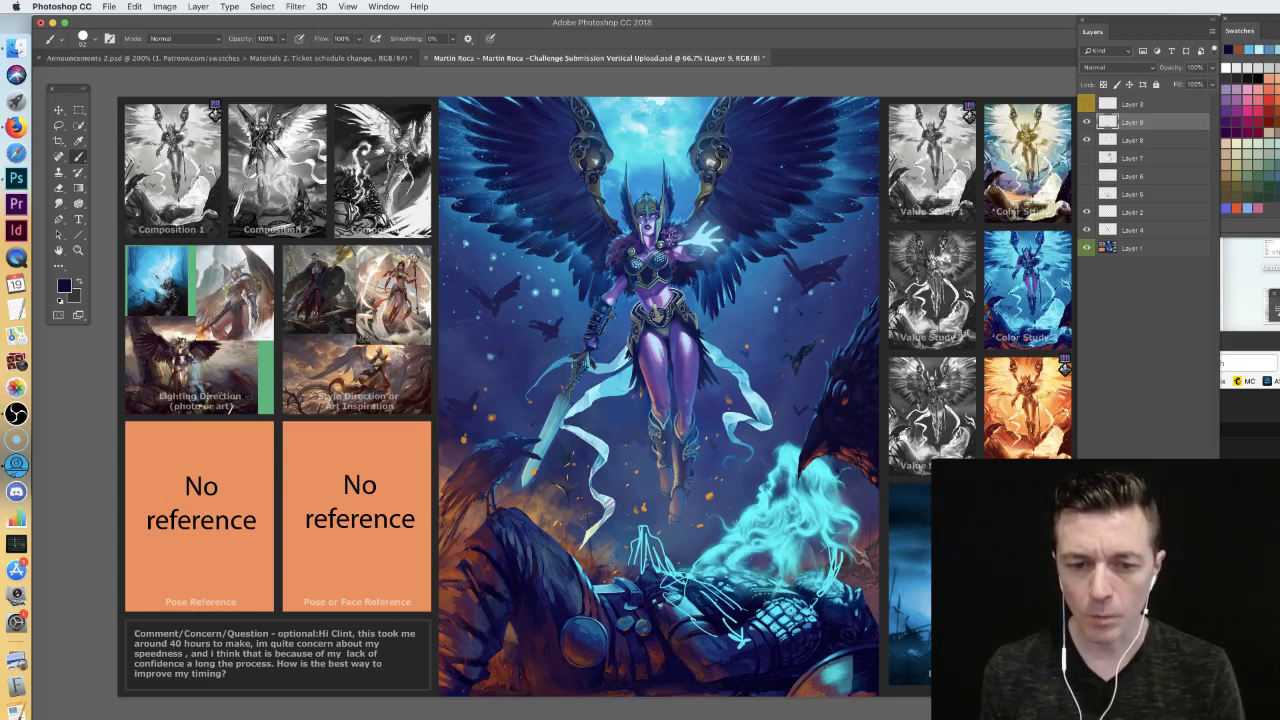
- Reduce the brush size, sample a light orange from the orange colour study, and paint warm highlights on the foreground mound and round shield
right_click(794, 447)
left_click(778, 462)
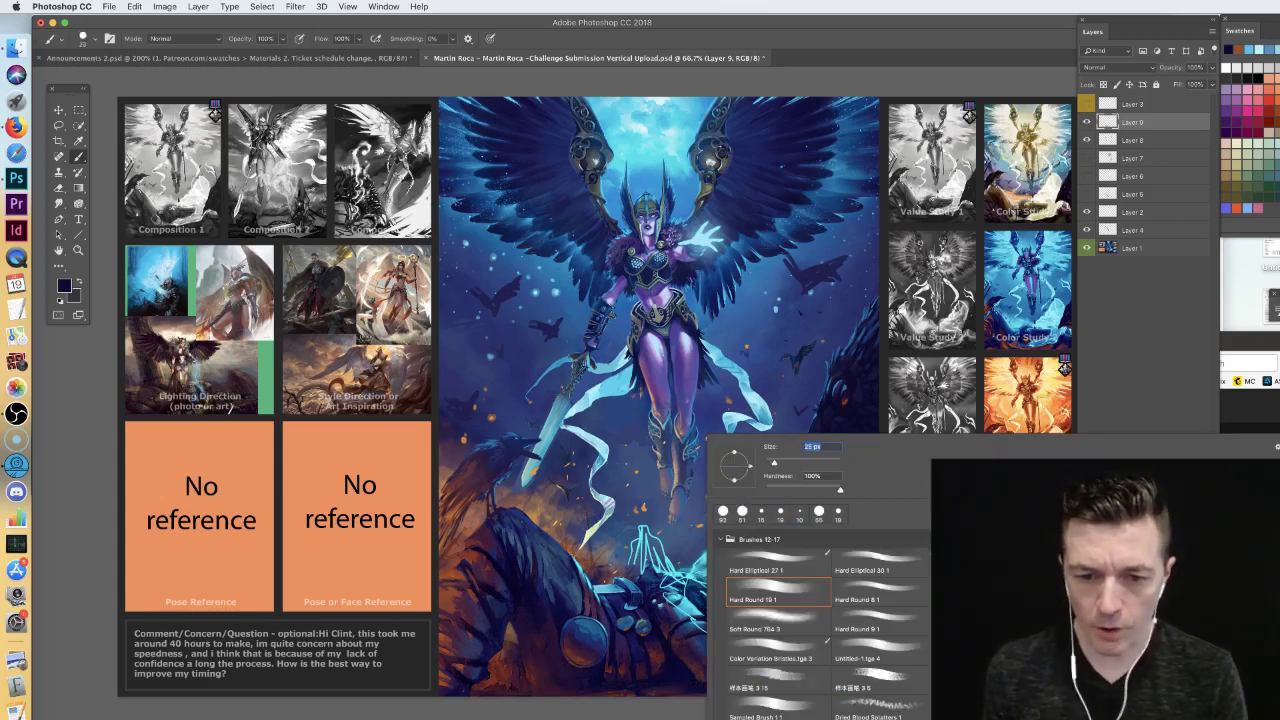
key("Return")
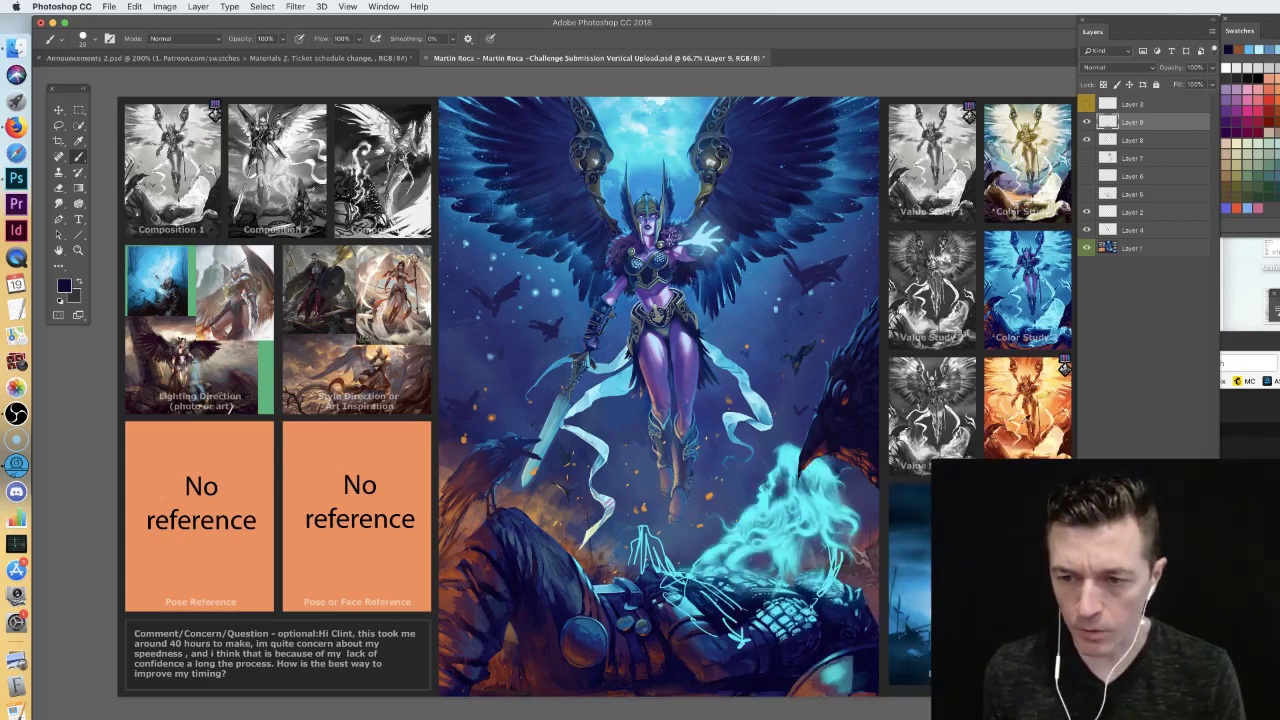
left_click(1024, 418, "alt")
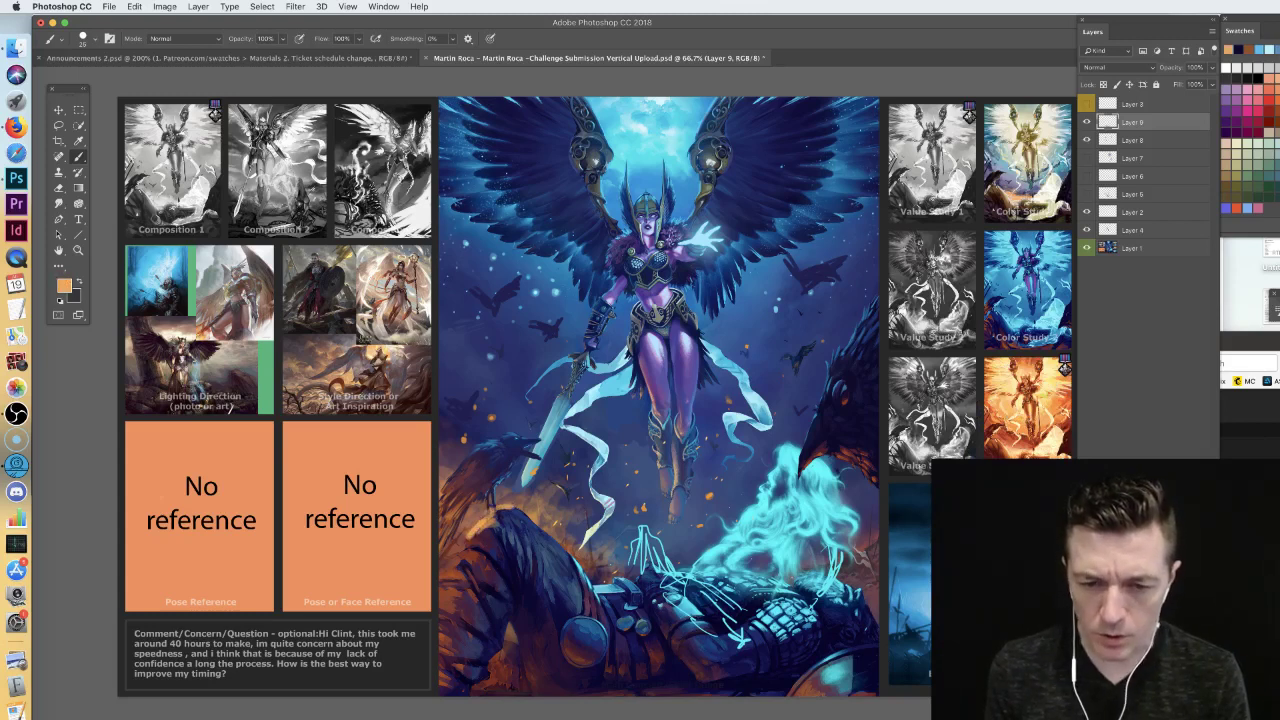
mouse_move(485, 538)
left_mouse_down()
mouse_move(452, 566)
mouse_move(435, 610)
left_mouse_up()
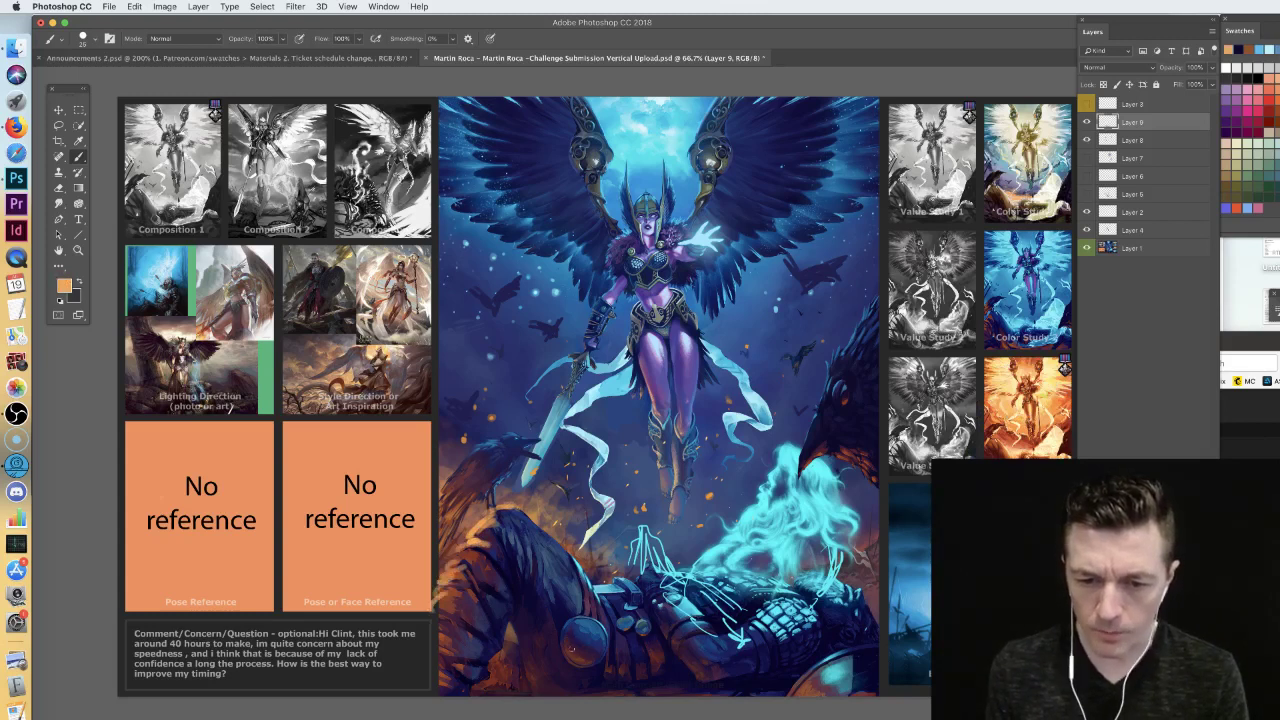
left_click_drag(565, 636, 566, 650)
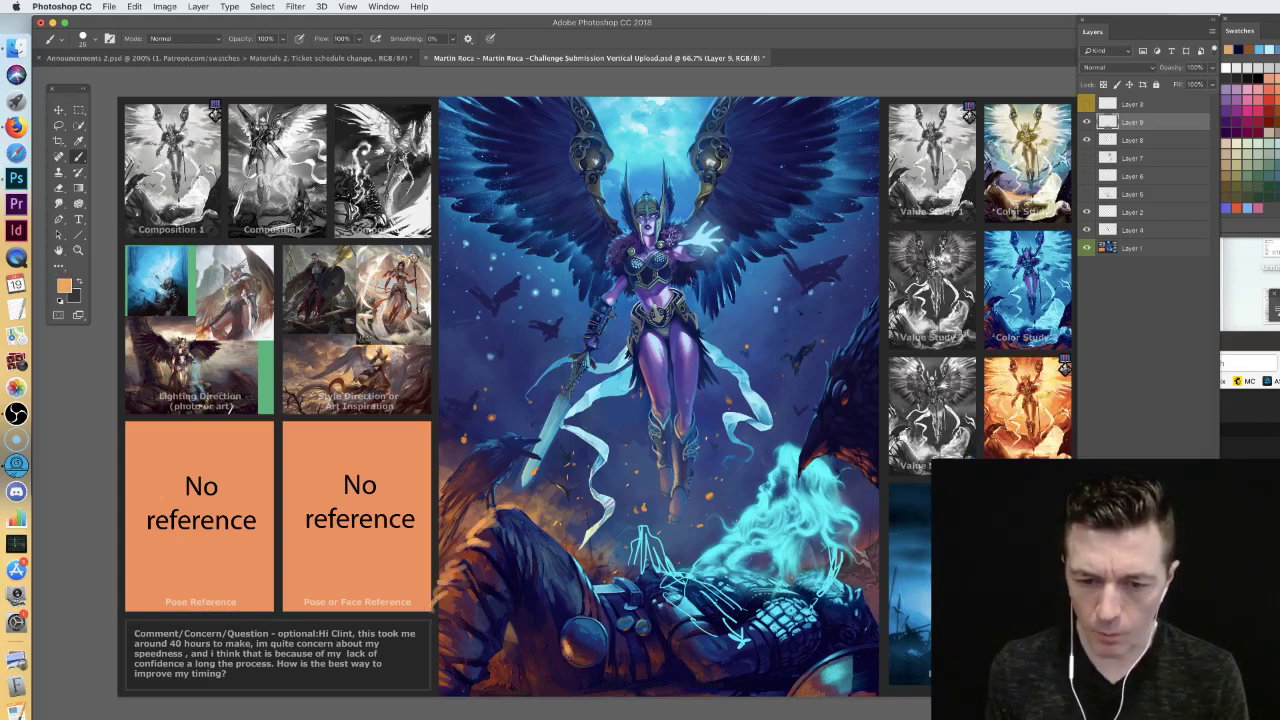
- Shrink the brush further, sample a light blue from the ribbon, and paint highlights on the two bird silhouettes beside the sword arm
right_click(748, 441)
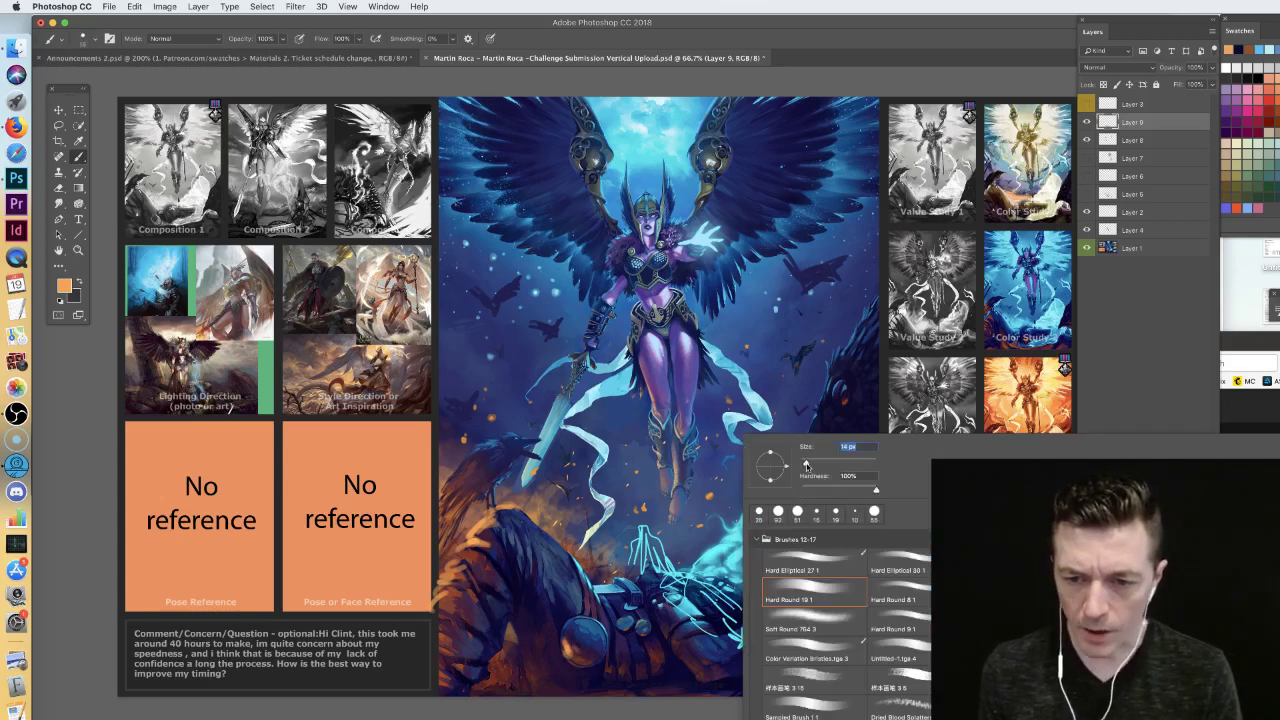
key("Return")
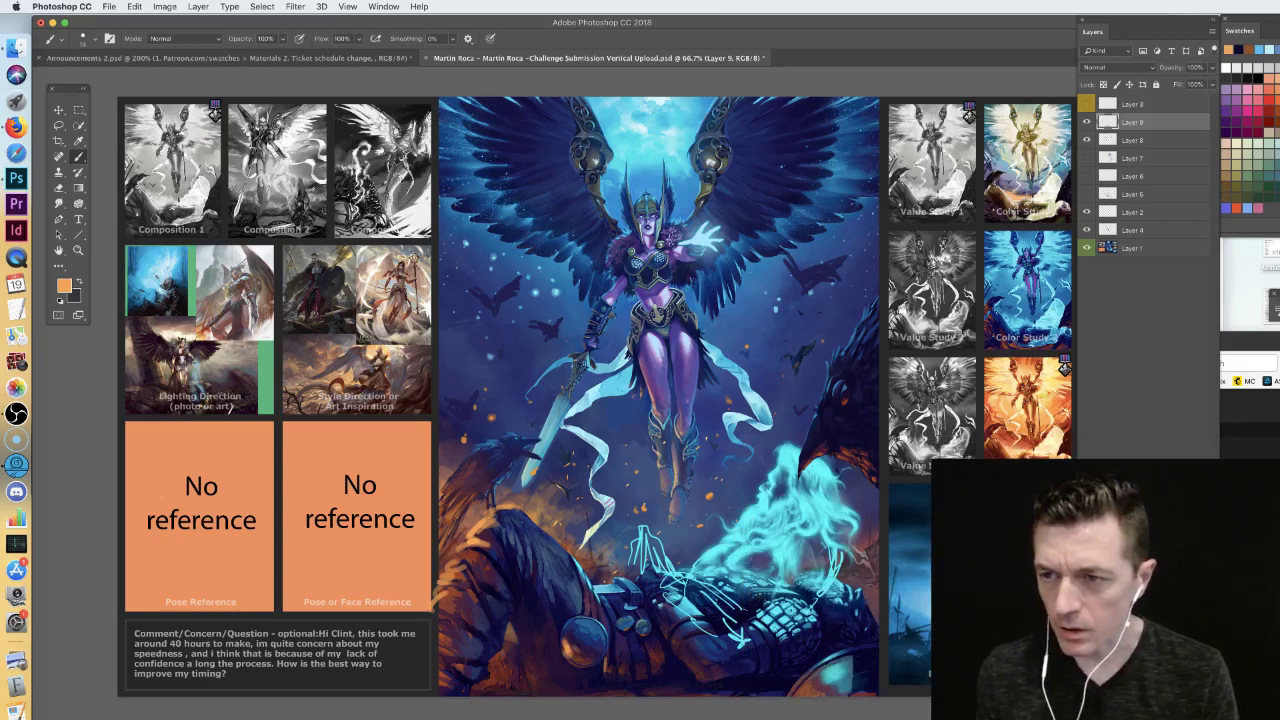
left_click(627, 645, "alt")
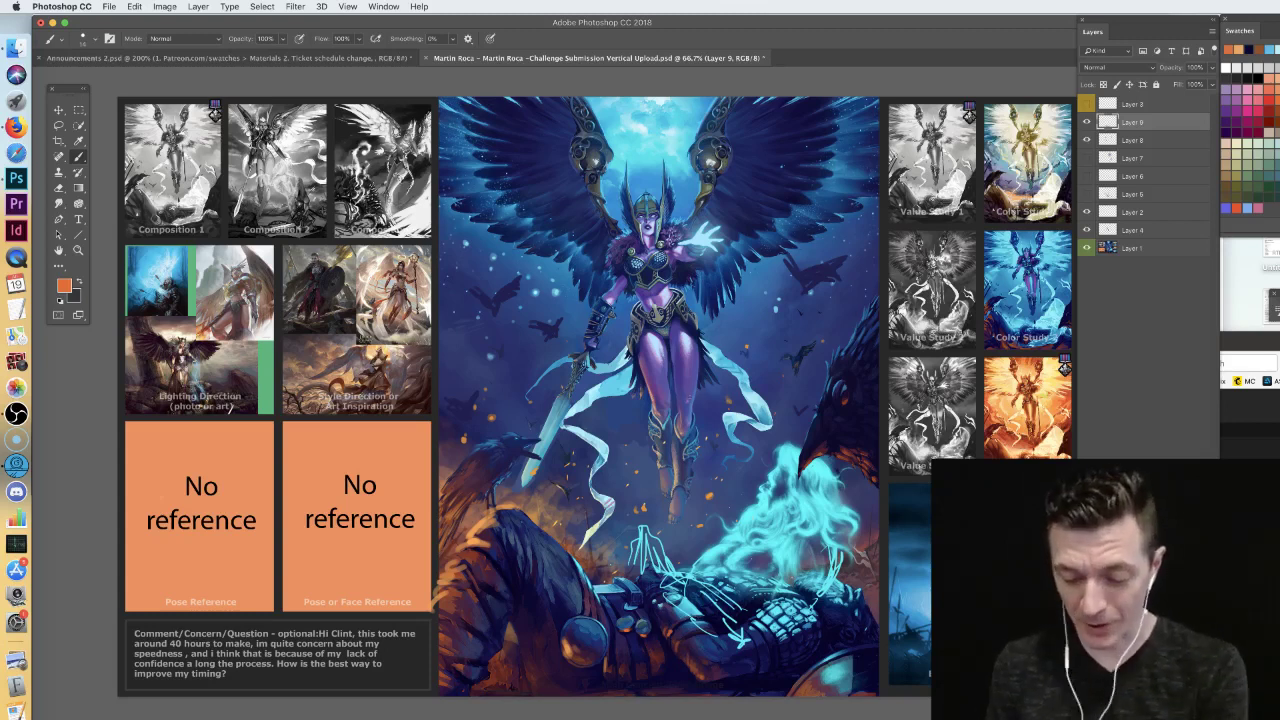
key("super+equal")
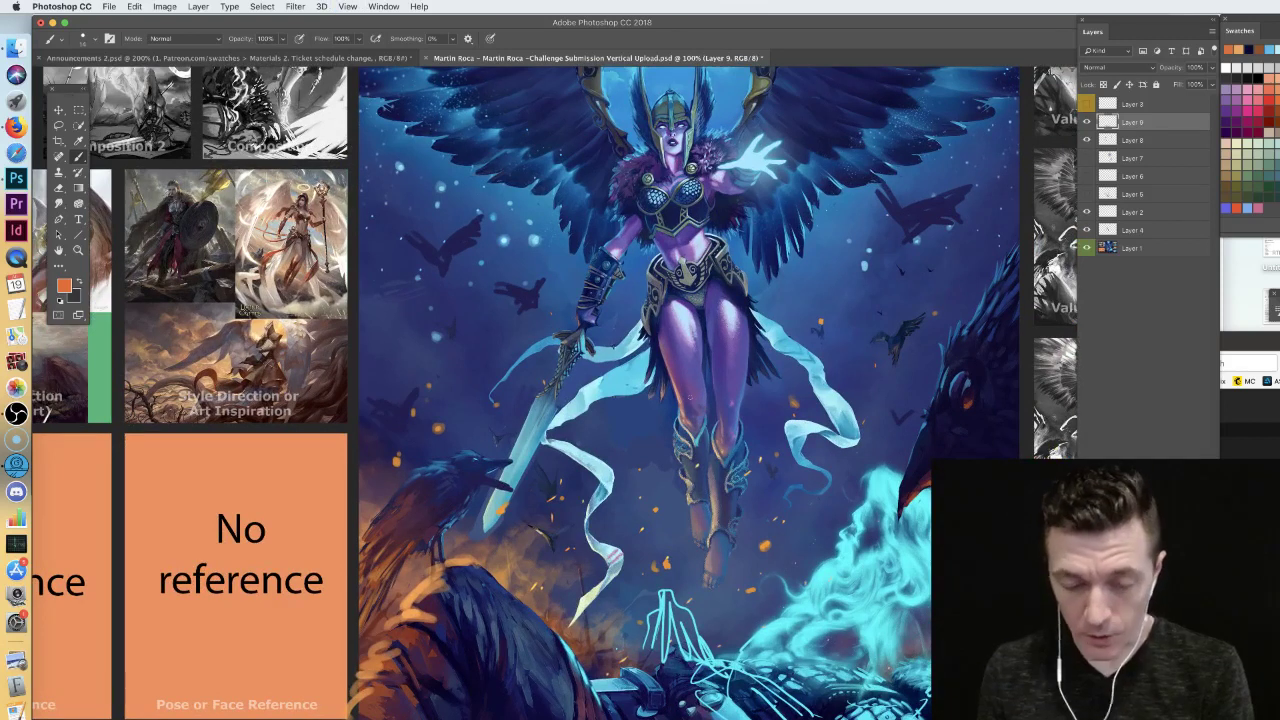
left_click(613, 357, "alt")
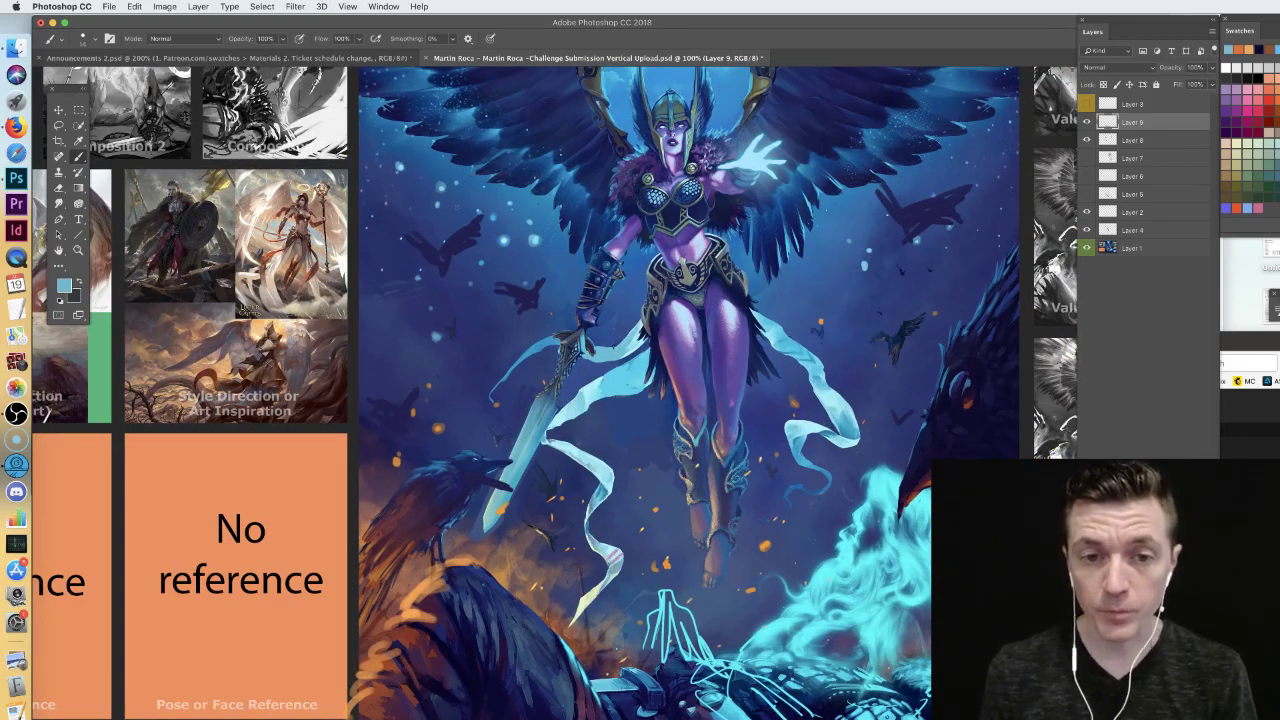
left_click_drag(412, 236, 434, 246)
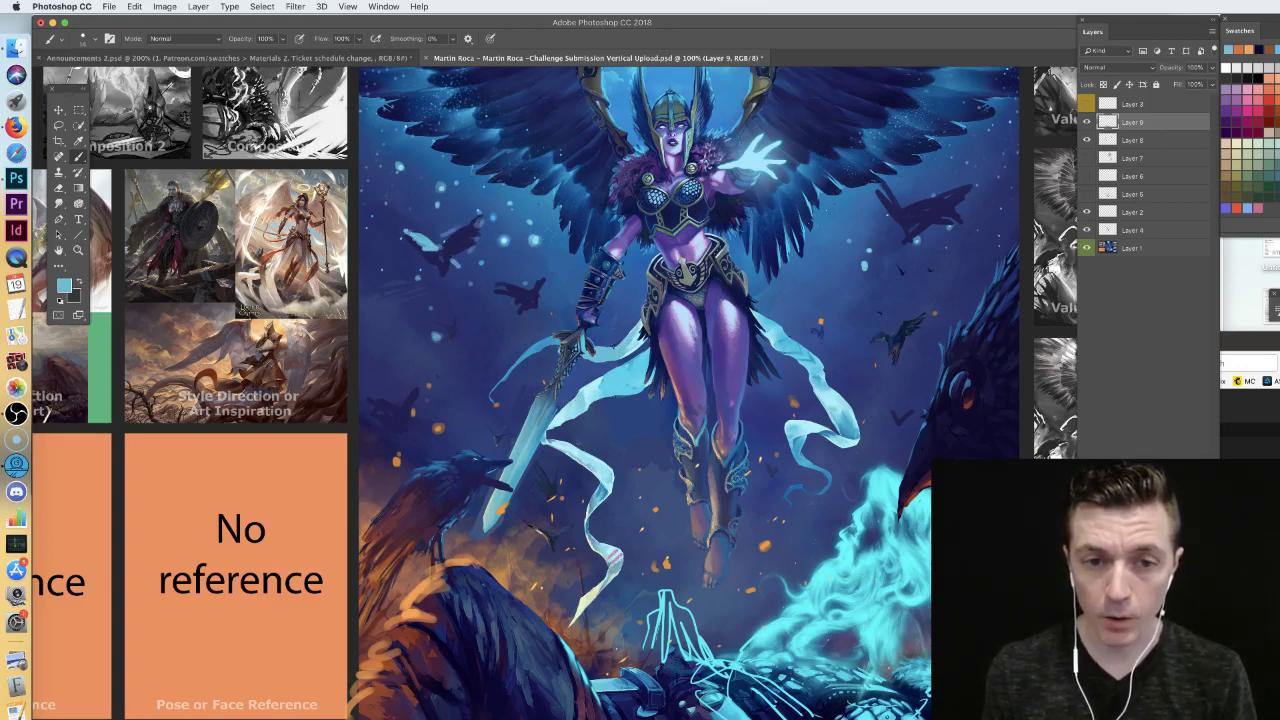
mouse_move(502, 288)
left_mouse_down()
mouse_move(534, 286)
mouse_move(494, 285)
left_mouse_up()
left_click(532, 284)
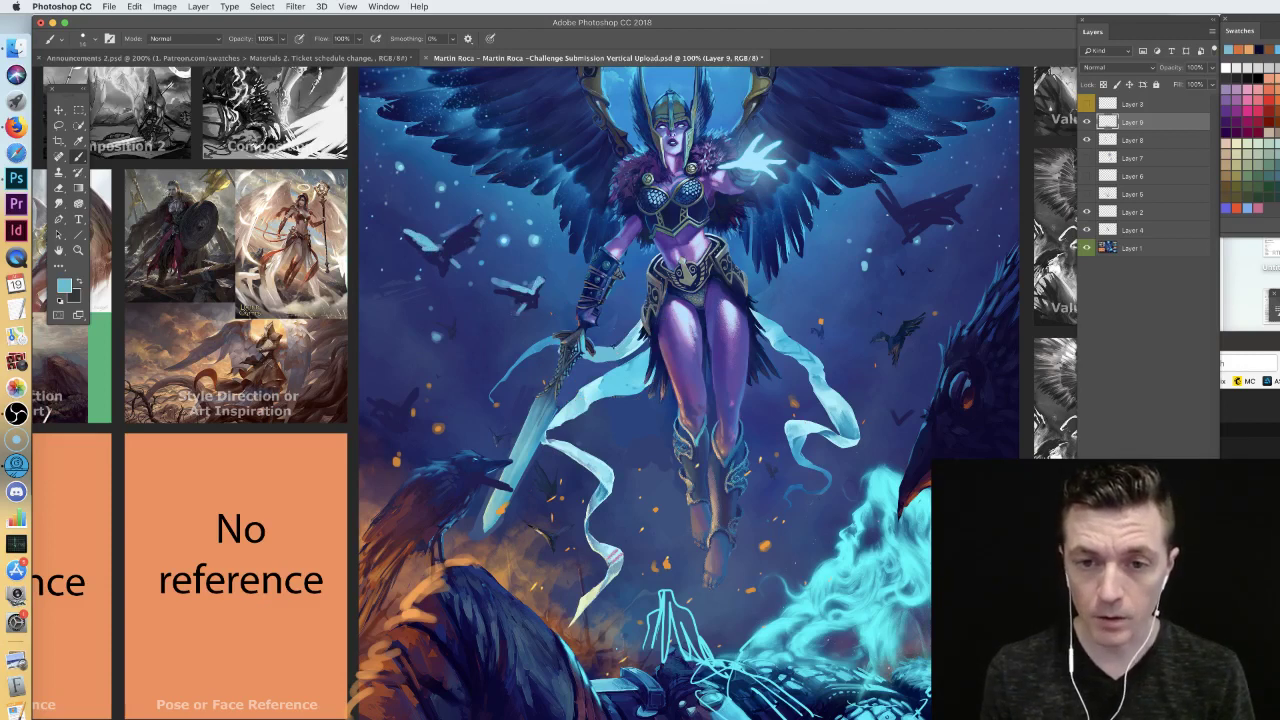
- Close the blue winged warrior submission without saving its changes
key("super+minus")
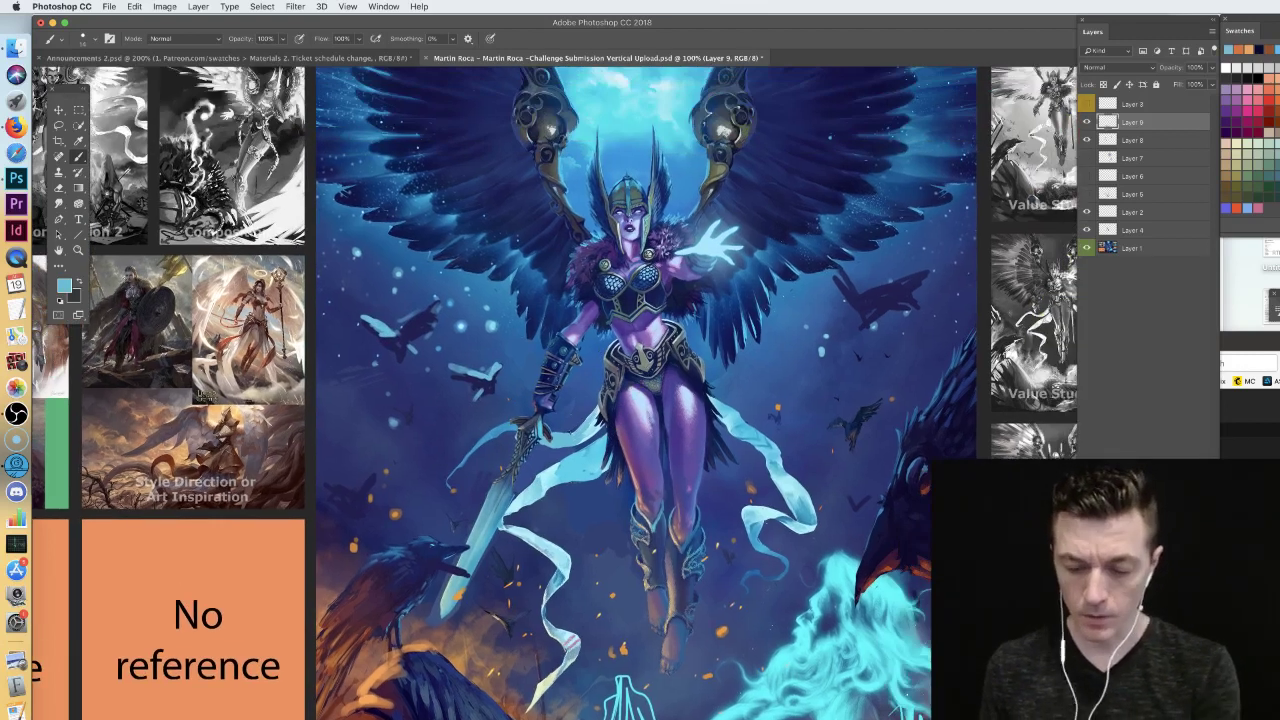
key("super+minus")
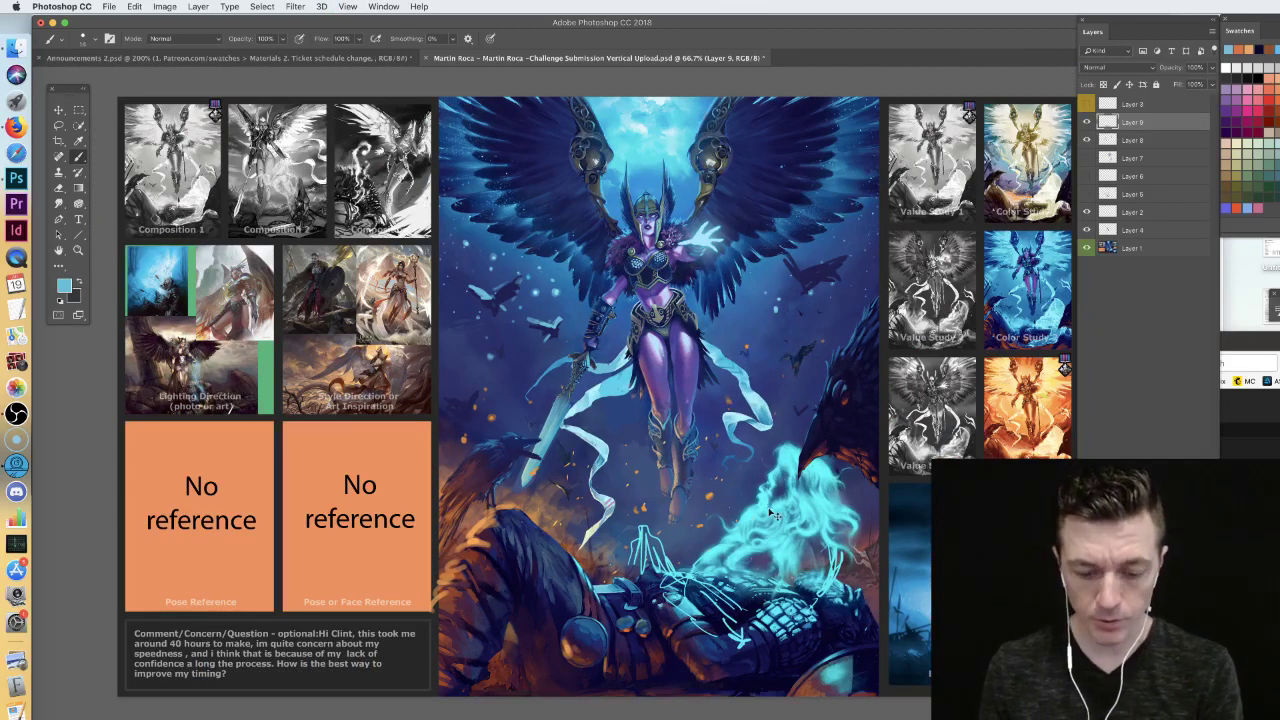
key("super+w")
key("super+d")
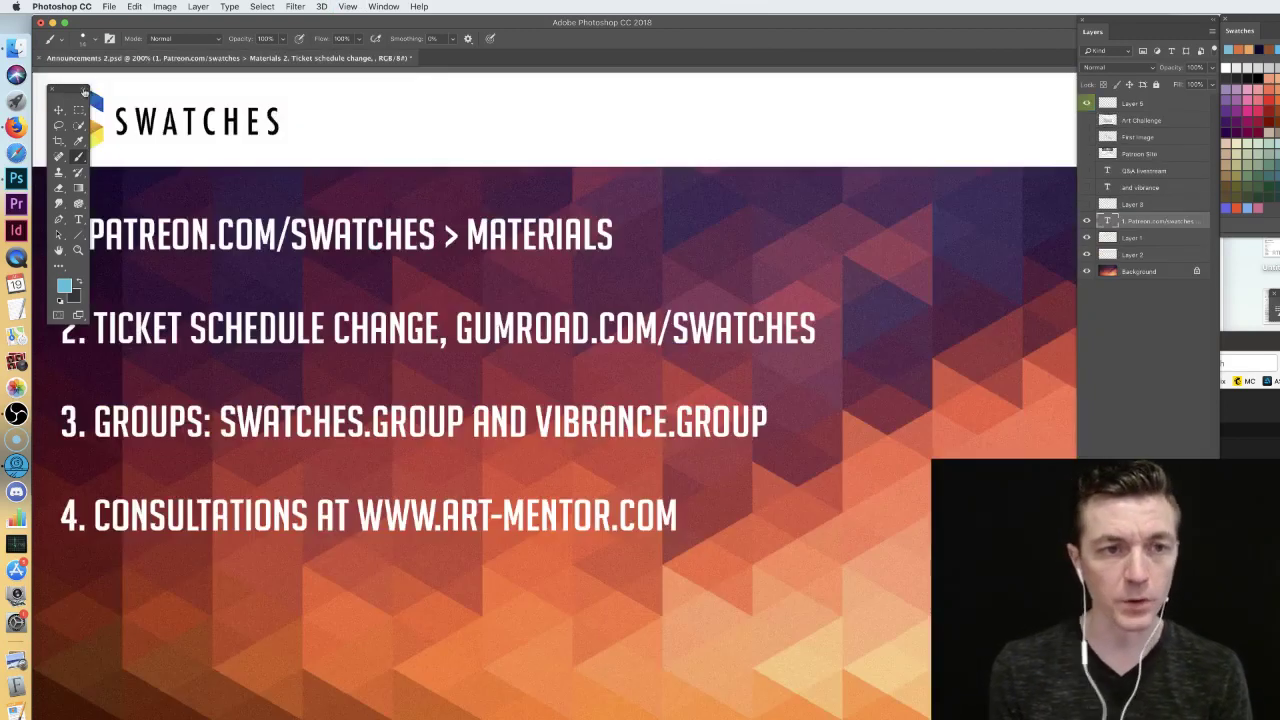
- Switch to Finder and open the selected submission PSD from the Valkyrie & Oni Hunter FINAL folder in Photoshop
left_click(16, 47)
left_click(916, 125)
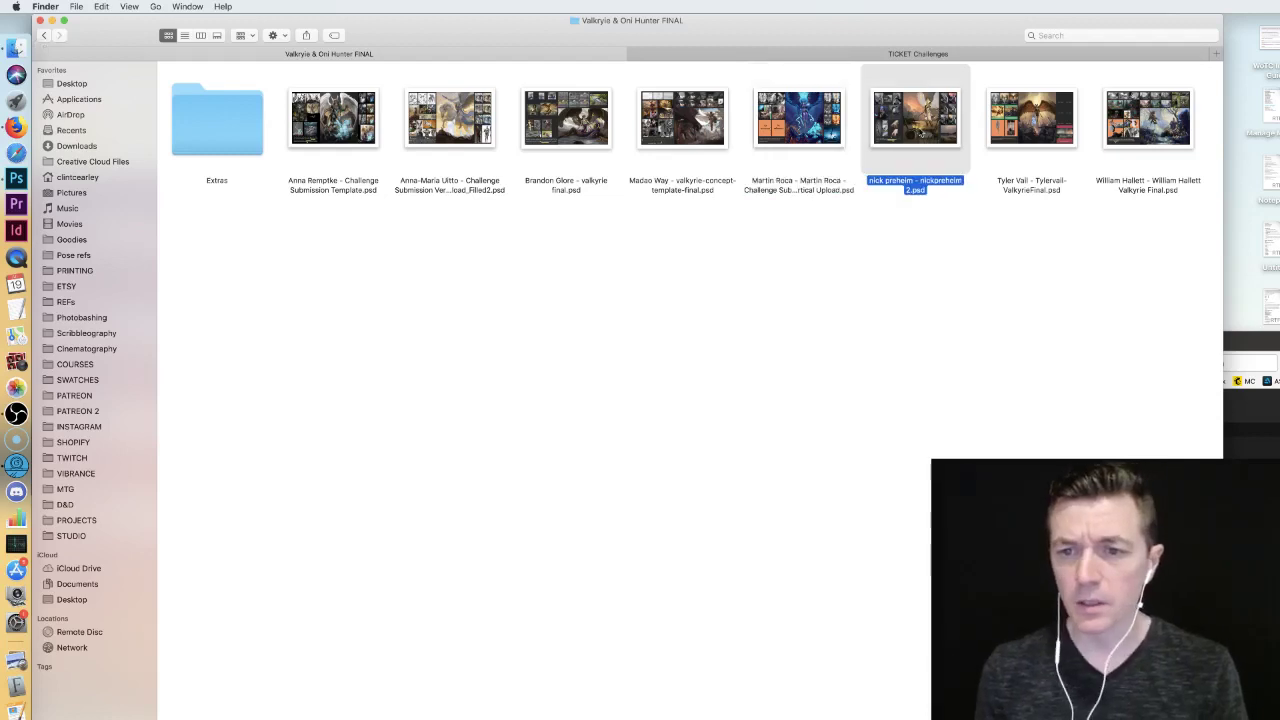
right_click(920, 117)
mouse_move(1000, 130)
left_click(1170, 130)
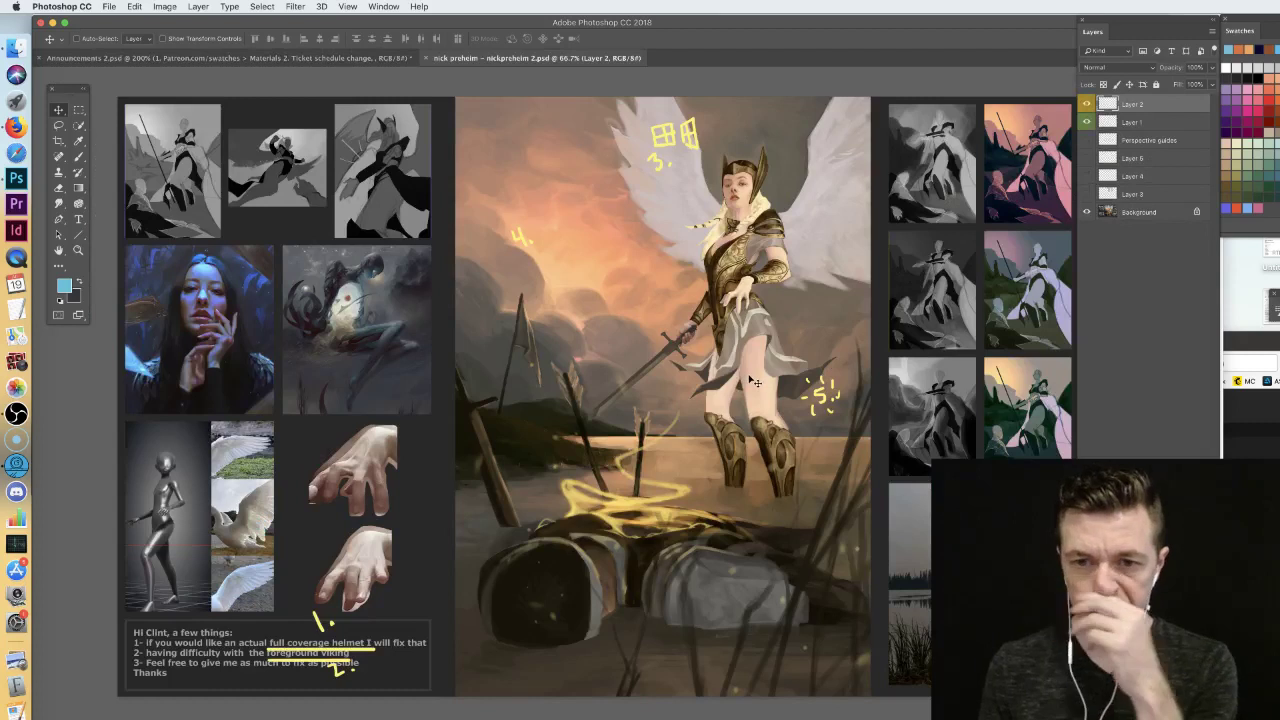
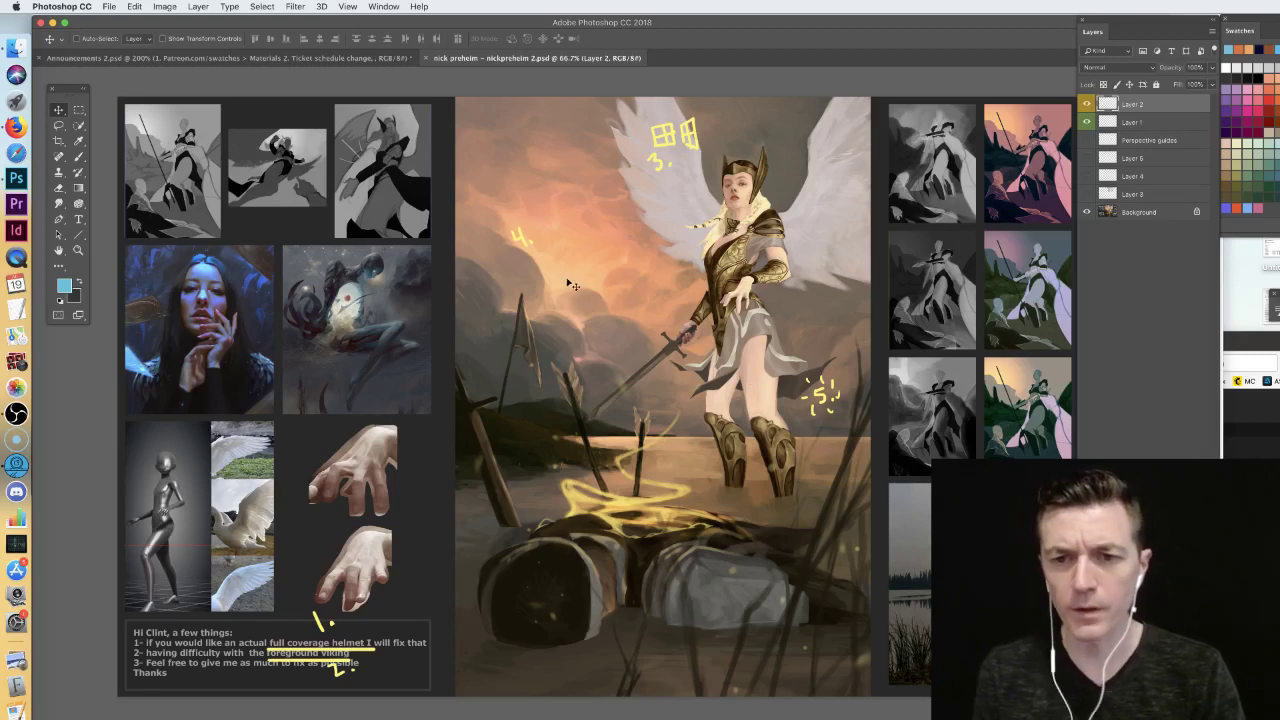
- Ready the Brush on Layer 1 with a bright blue swatch colour, try a stroke across the winged figure, and undo it
left_click(79, 158)
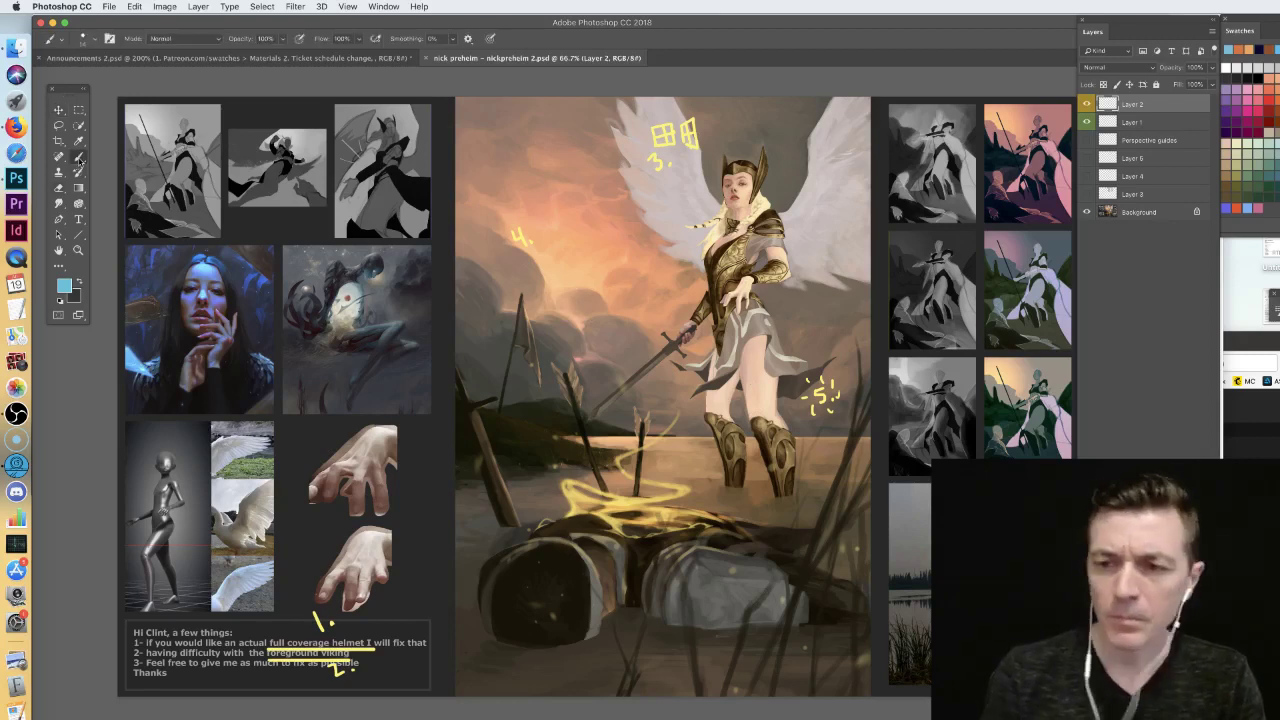
left_click(1133, 195)
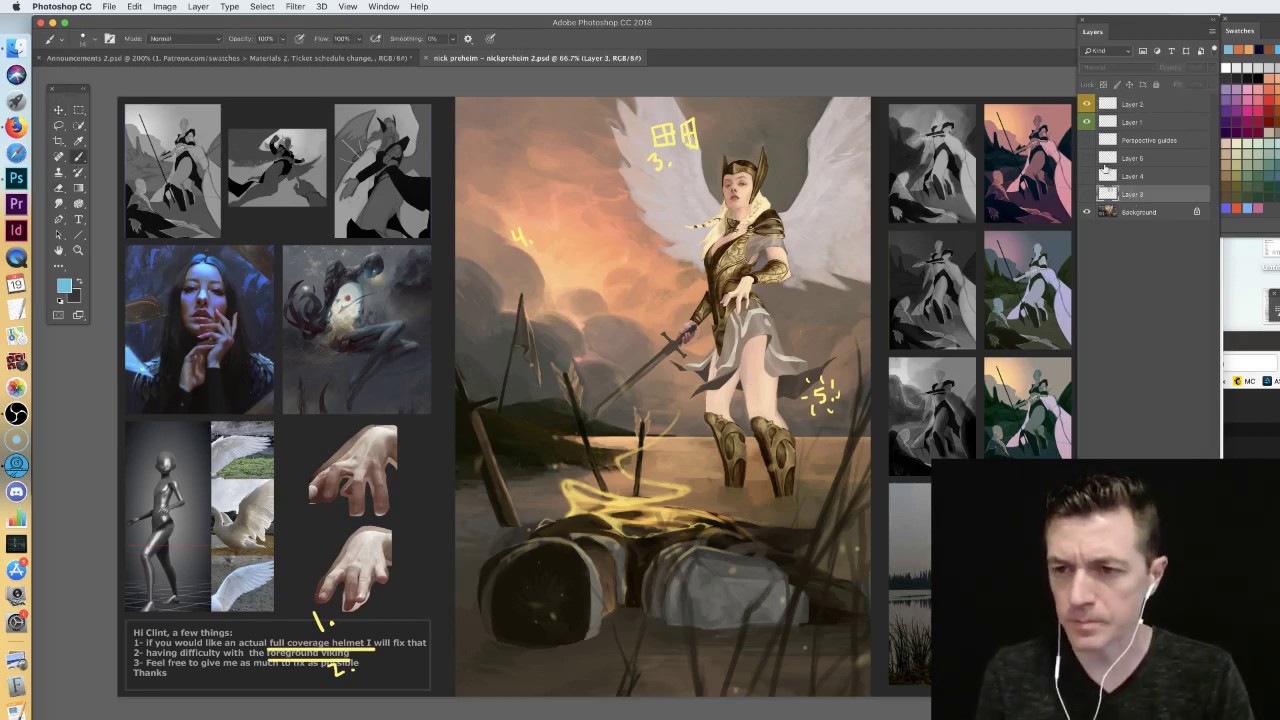
left_click(1139, 121)
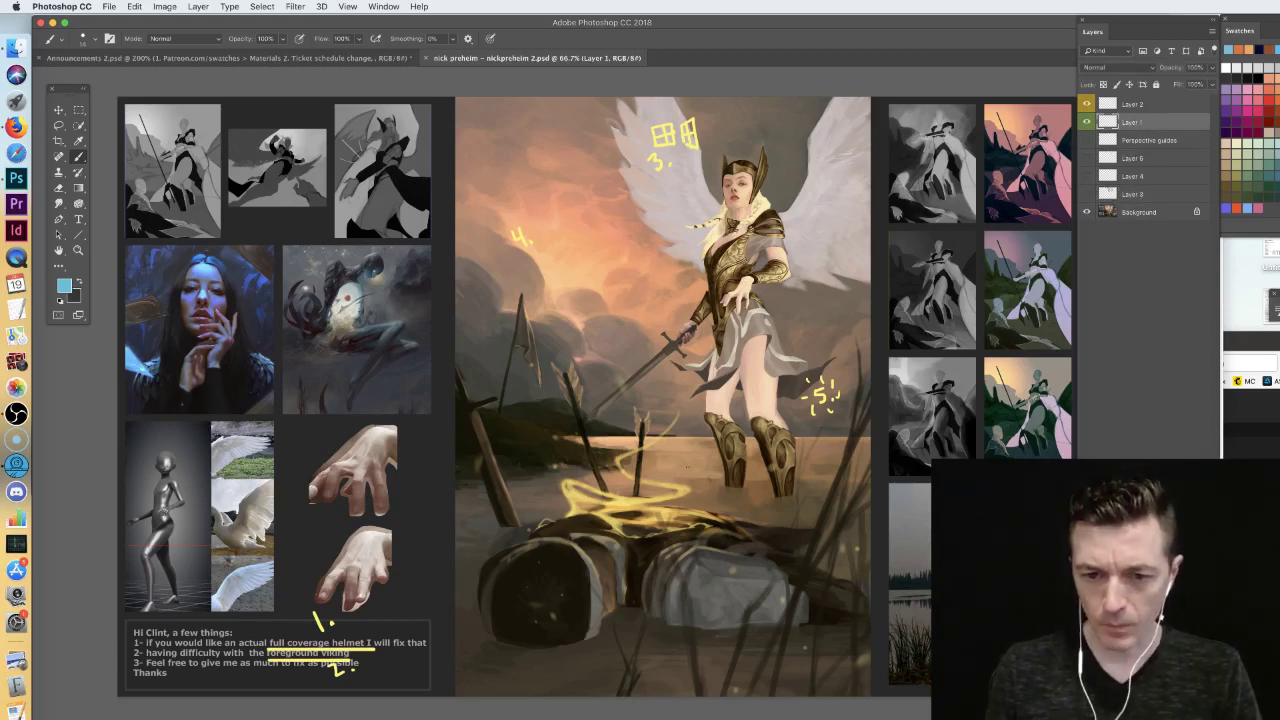
left_click(664, 444, "alt")
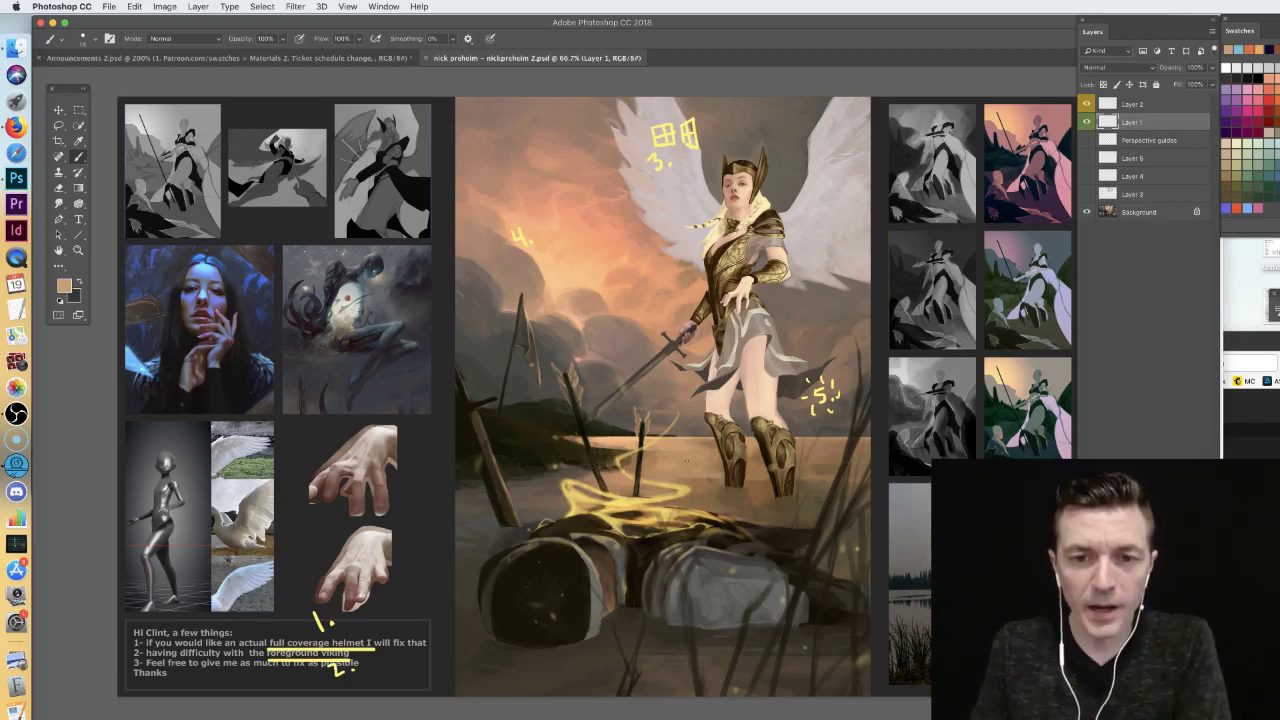
left_click(591, 249, "alt")
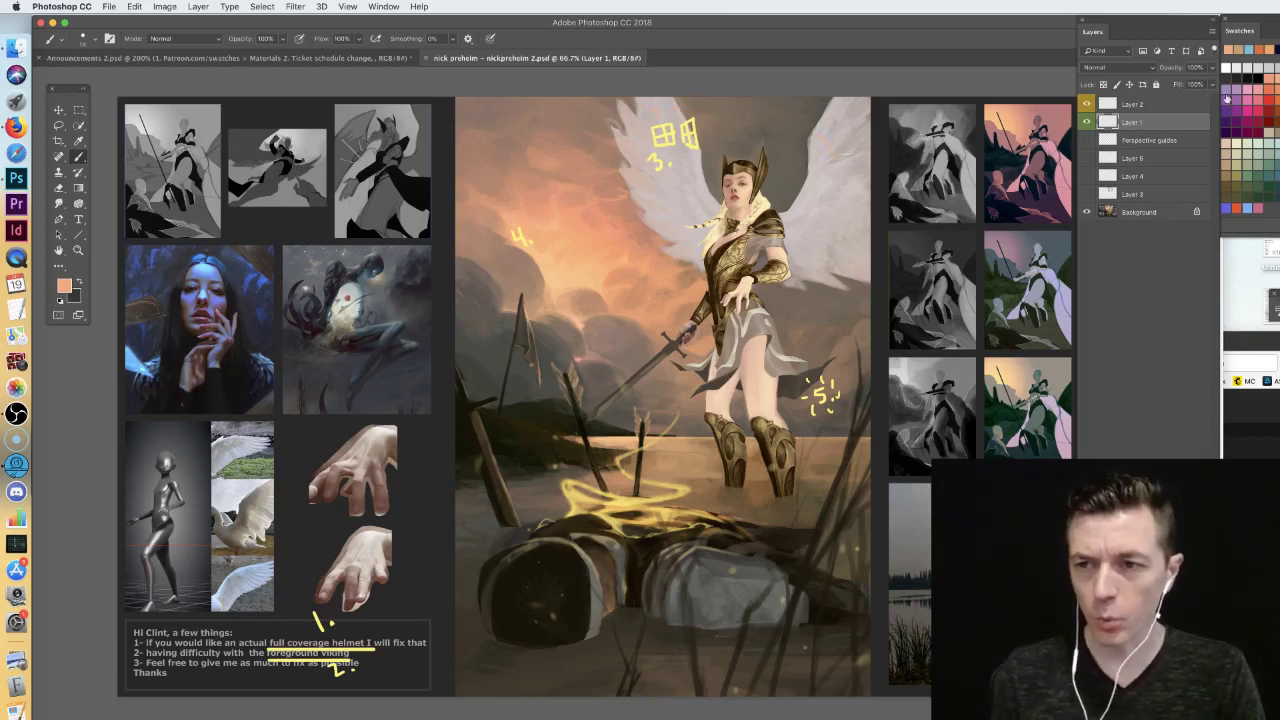
left_click(1249, 49)
mouse_move(676, 208)
left_mouse_down()
mouse_move(692, 178)
mouse_move(834, 204)
left_mouse_up()
key("super+z")
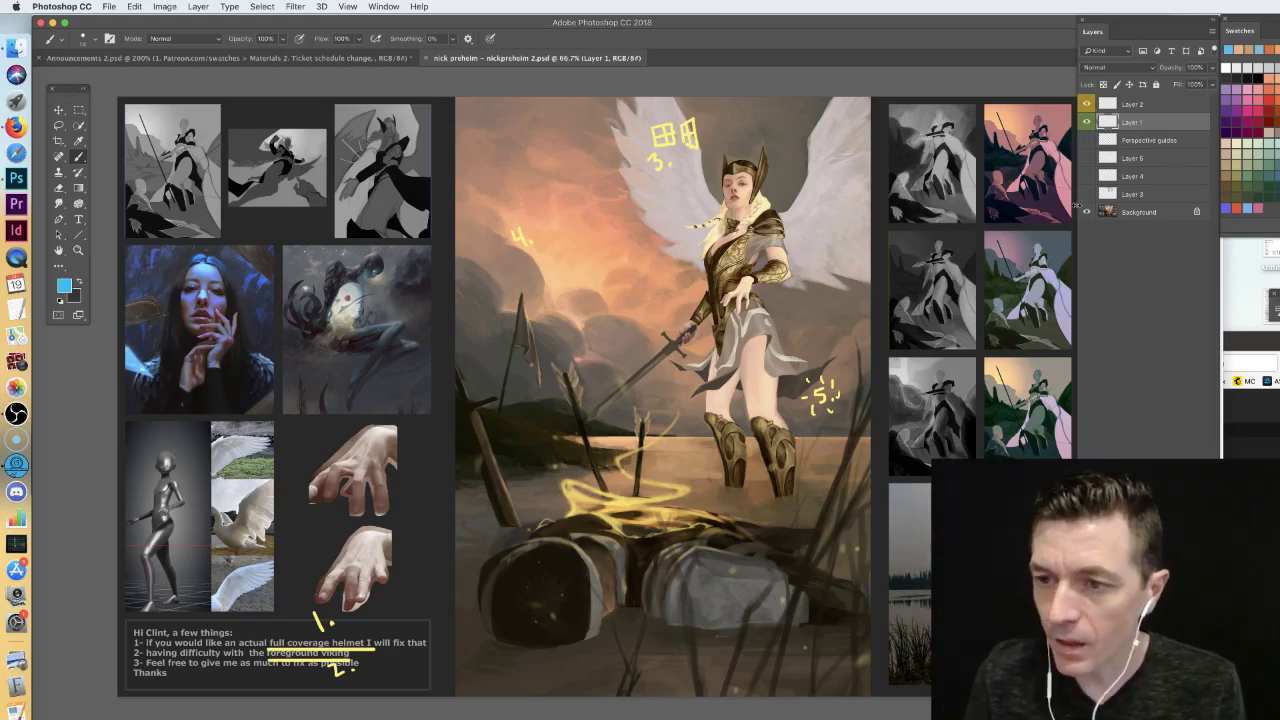
- Briefly check the Perspective guides layer, and hide the yellow numbered notes on Layer 2
left_click(1142, 143)
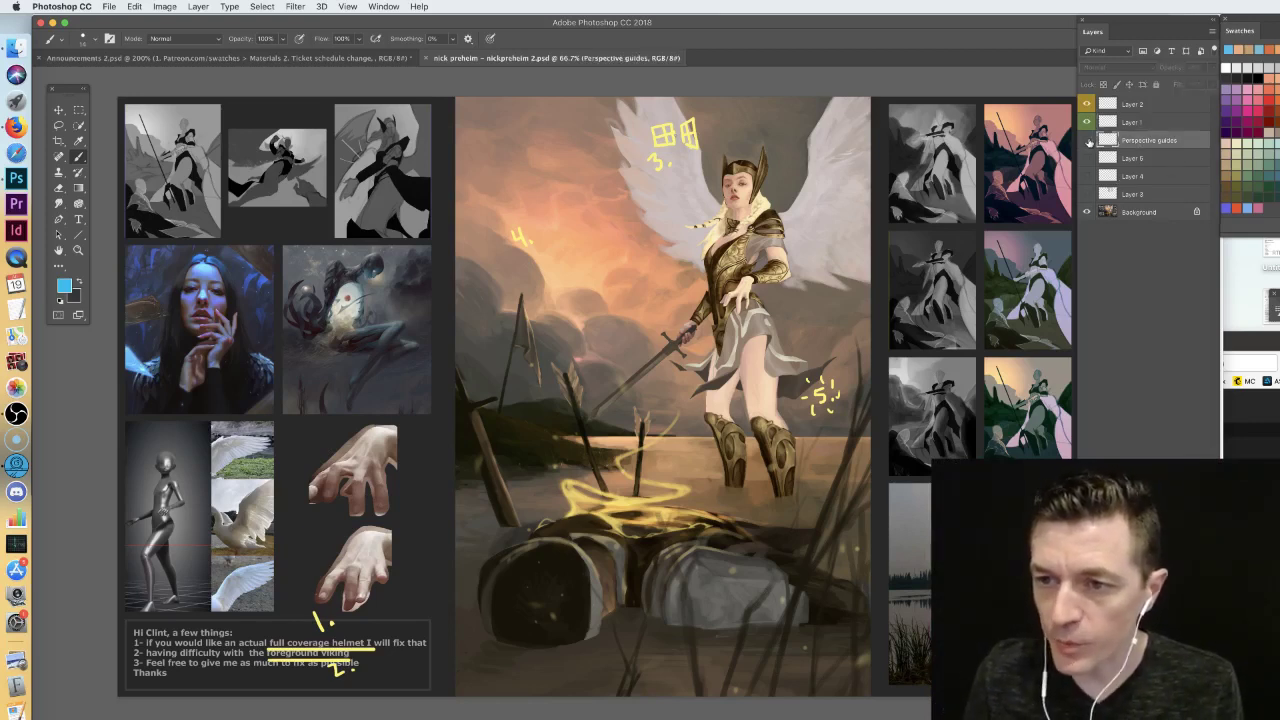
left_click(1088, 140)
left_click(1087, 141)
left_click(1087, 104)
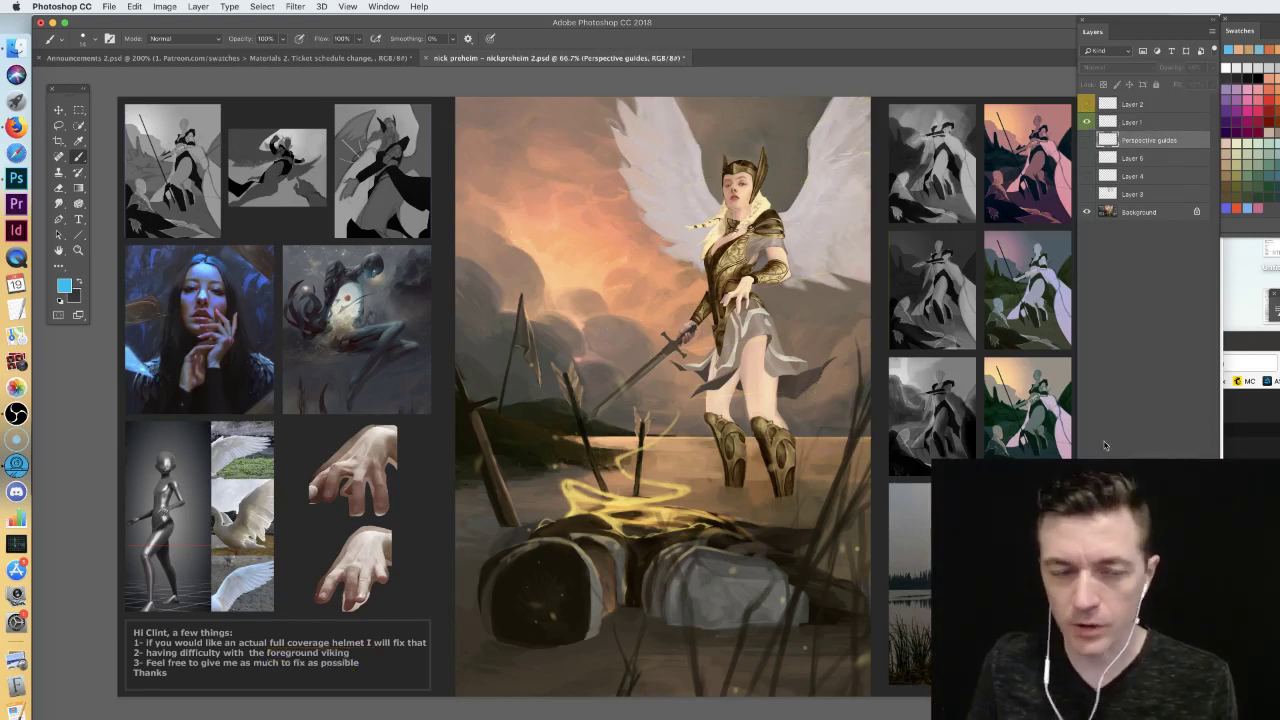
- Create a new layer above Perspective guides and draw ten horizontal blue lines across the valkyrie from the canvas top to the horizon
key("u")
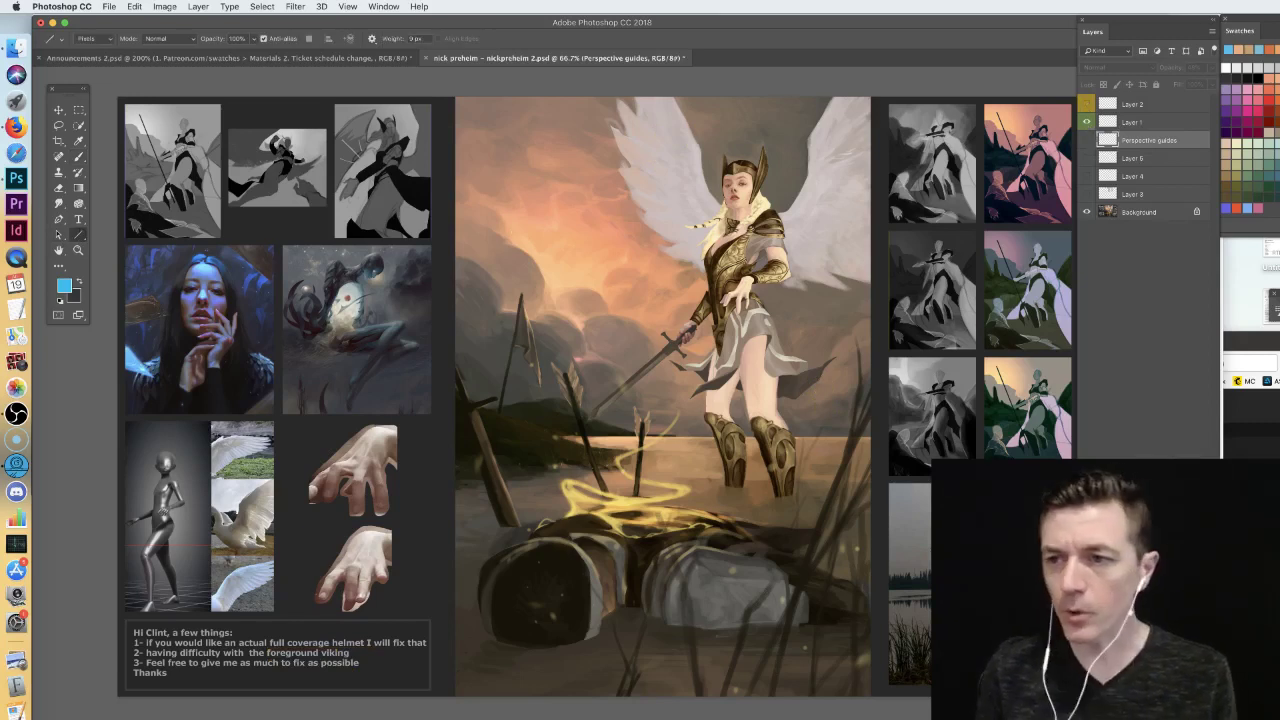
key("super+shift+alt+n")
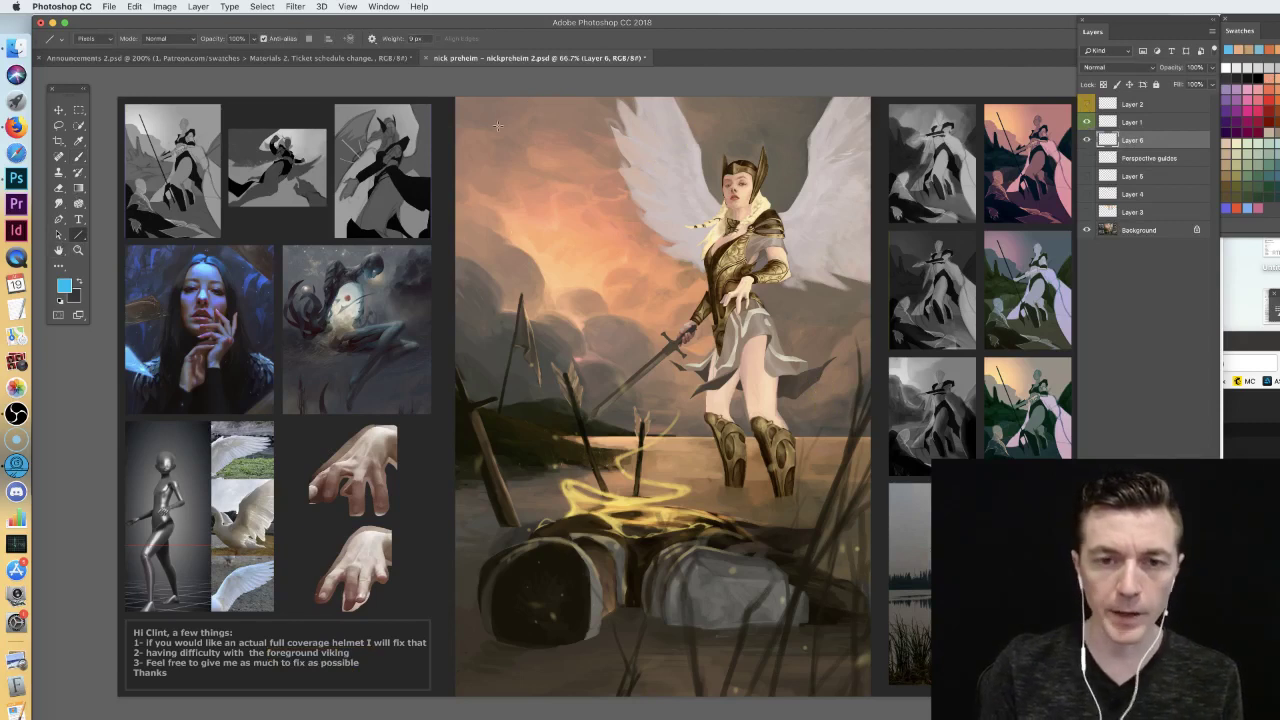
mouse_move(518, 101)
left_mouse_down()
mouse_move(866, 101)
mouse_move(524, 139)
left_mouse_up()
left_click_drag(522, 183, 862, 184)
left_click_drag(862, 231, 520, 231)
left_click_drag(866, 297, 518, 297)
mouse_move(866, 346)
left_mouse_down()
mouse_move(519, 378)
mouse_move(896, 390)
mouse_move(868, 390)
left_mouse_up()
left_click_drag(866, 434, 532, 434)
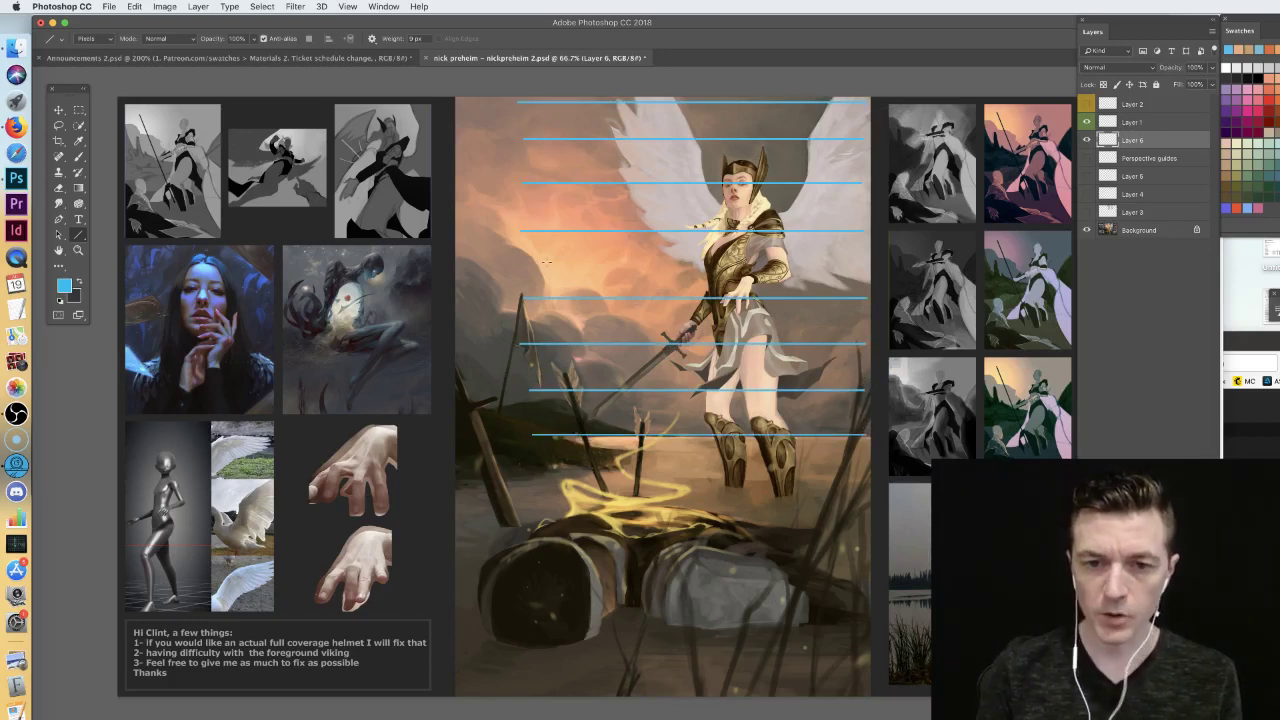
mouse_move(525, 263)
left_mouse_down()
mouse_move(866, 264)
mouse_move(852, 264)
left_mouse_up()
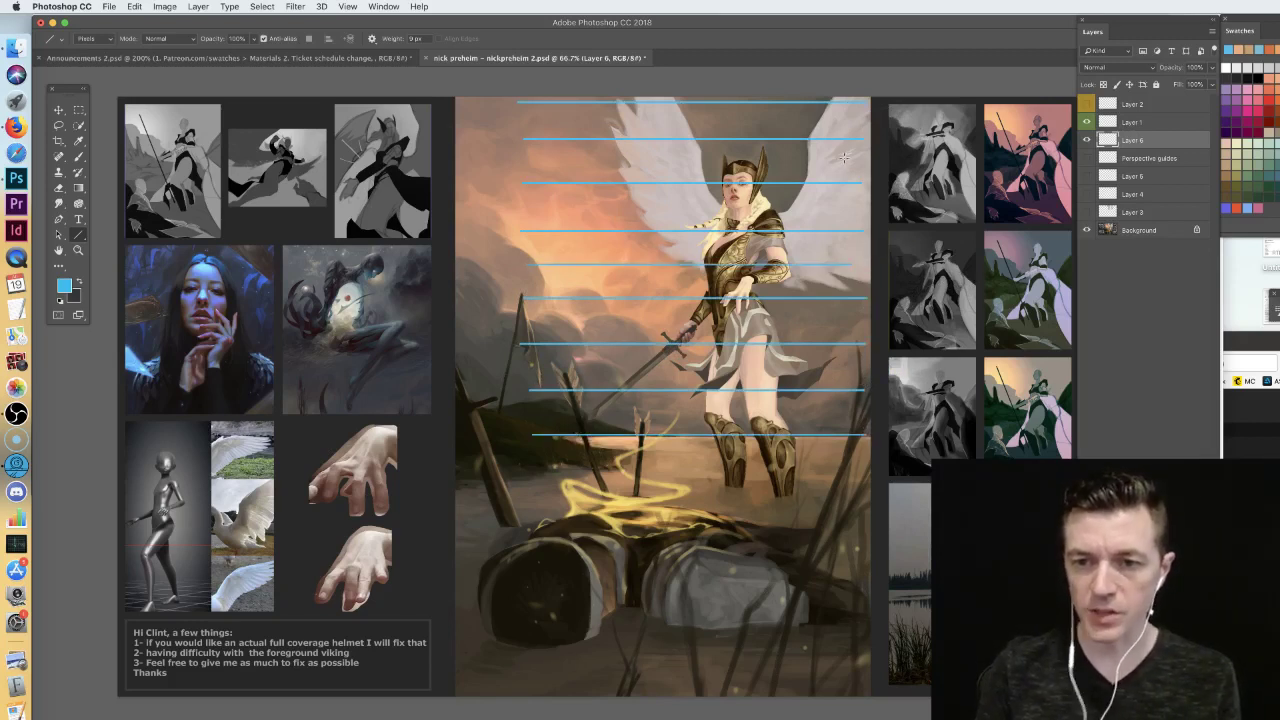
left_click_drag(856, 157, 522, 157)
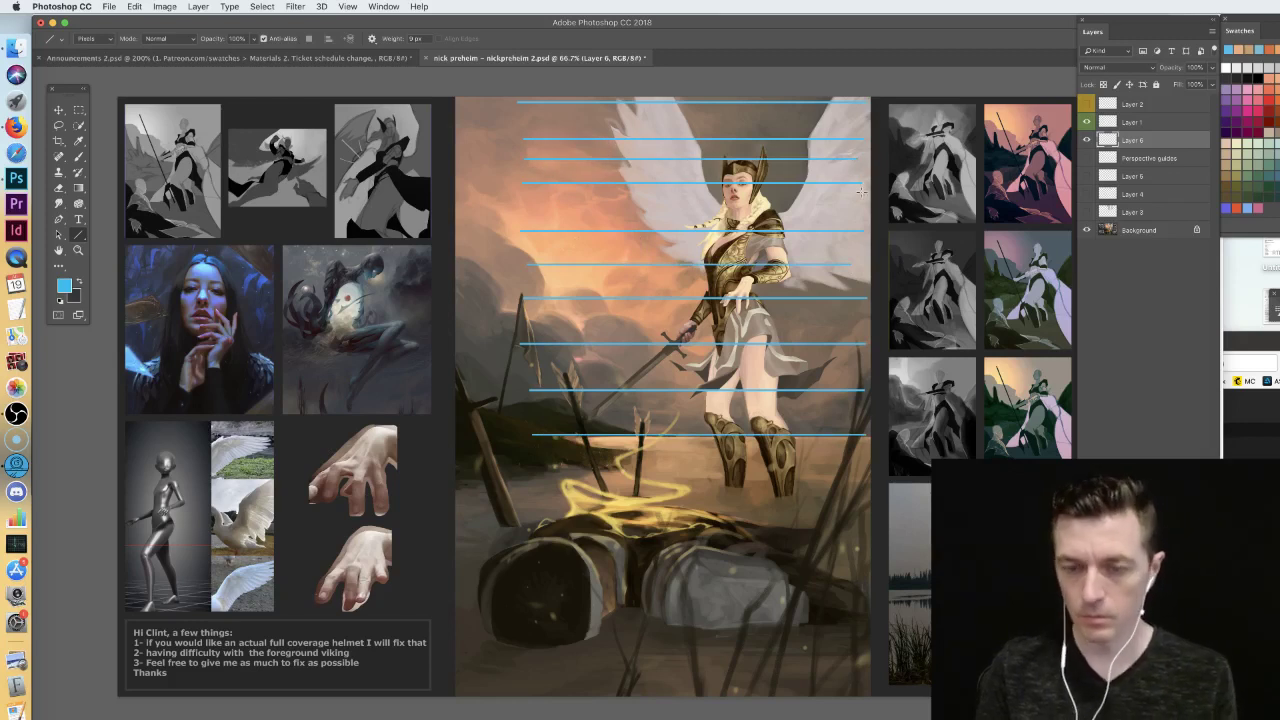
- Compare Linear Dodge (Add) on the blue lines layer, and set its blend mode to Hard Light
key("v")
left_click(1112, 67)
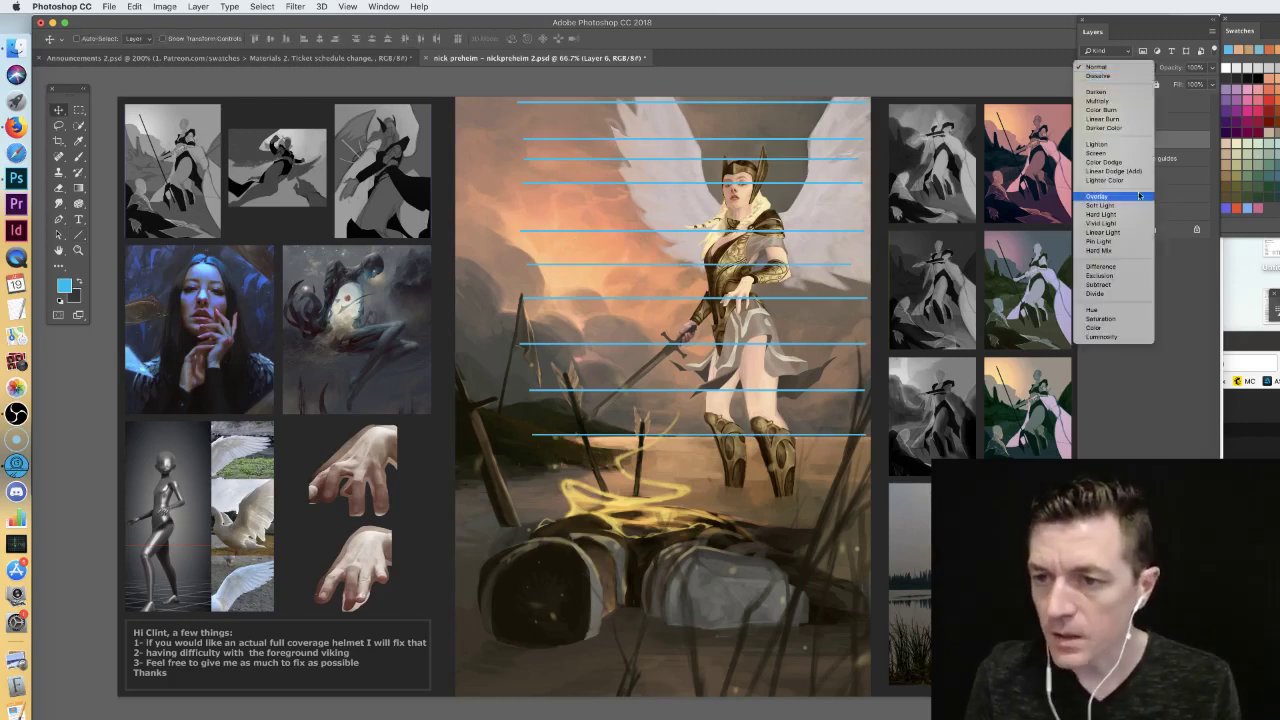
left_click(1130, 173)
left_click(1131, 70)
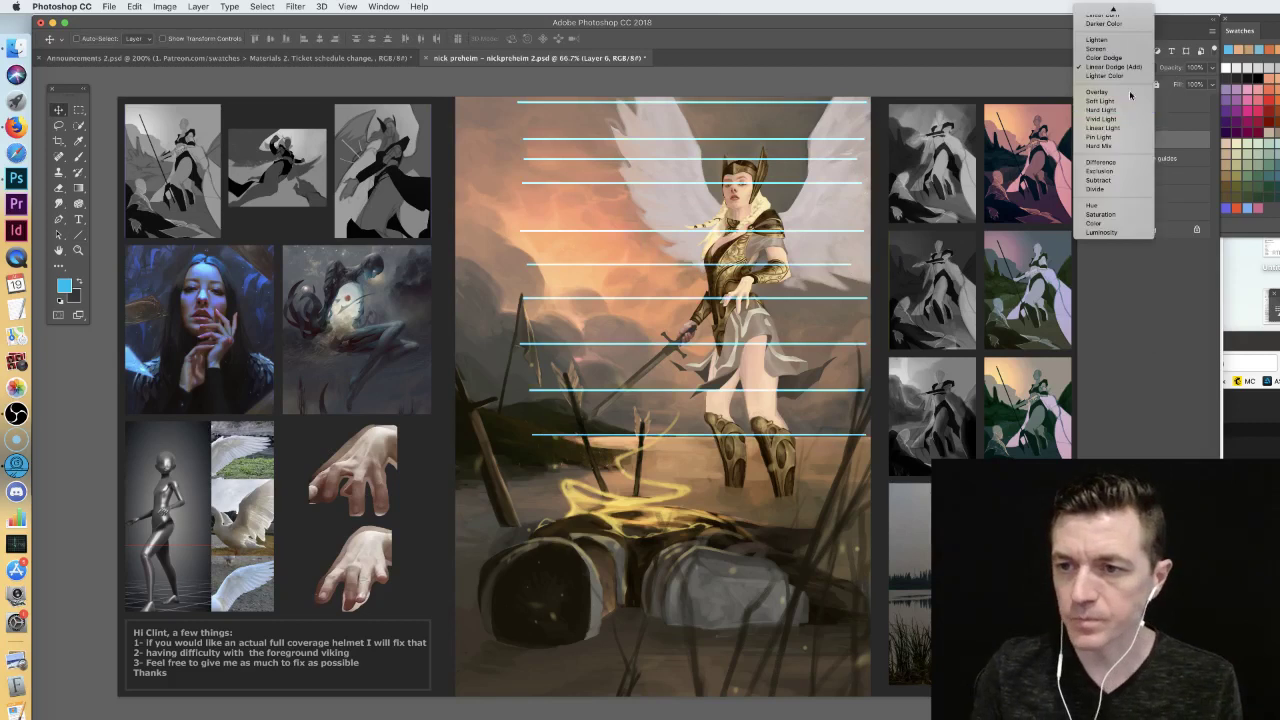
left_click(1118, 109)
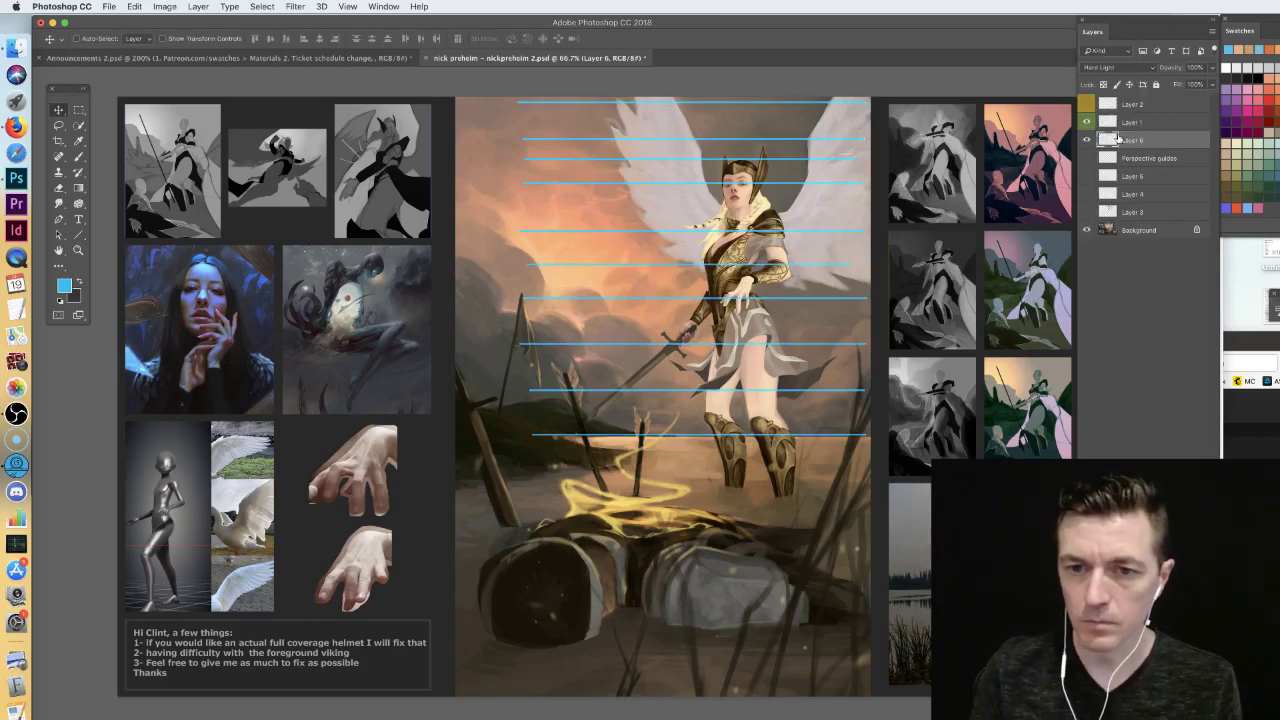
- Narrow and distort the blue lines into a slanted perspective fan rising from the horizon, and lower their layer opacity to about 80%
key("super")
key("super+t")
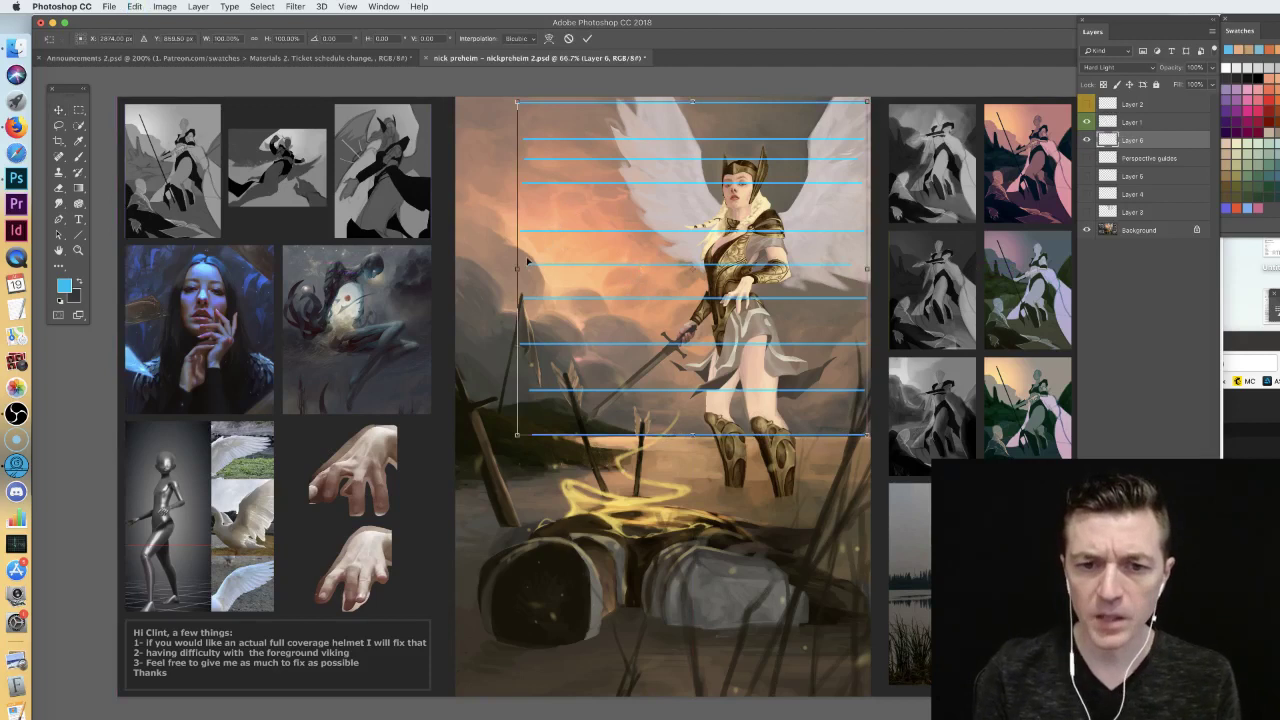
left_click_drag(518, 268, 596, 268)
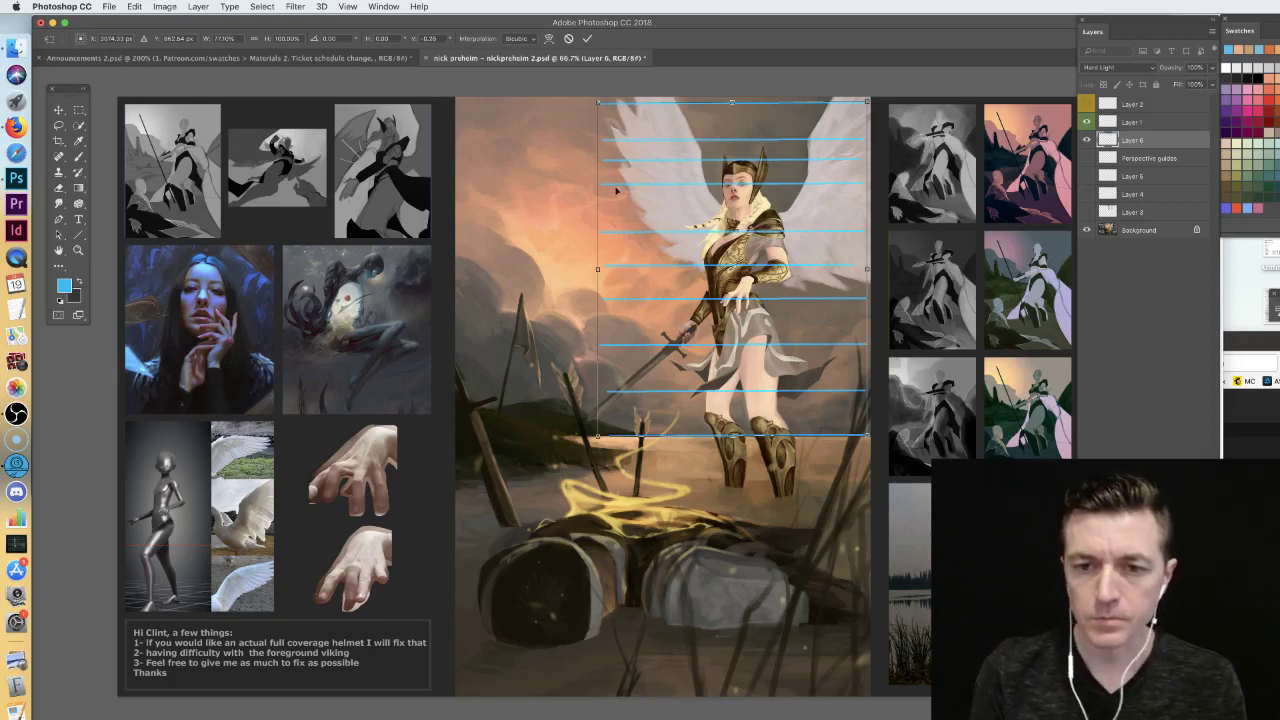
left_click_drag(598, 104, 593, 205)
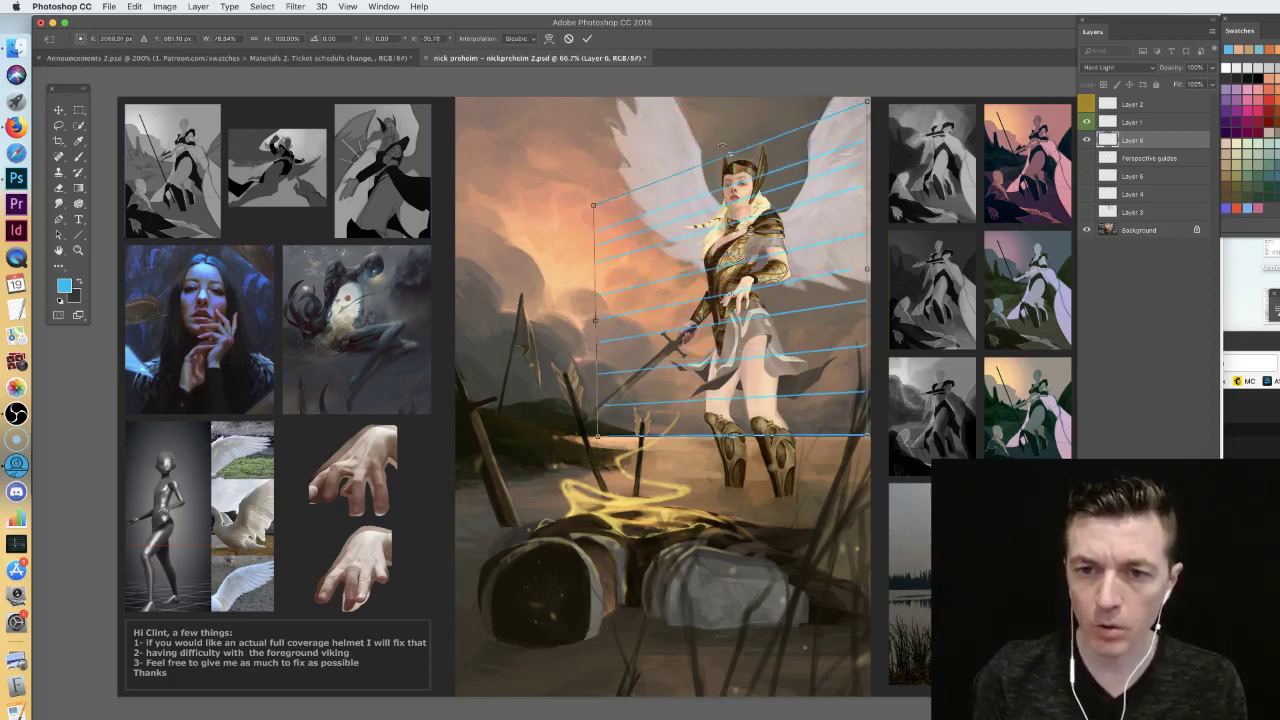
left_click_drag(731, 153, 737, 89)
left_click_drag(603, 139, 593, 202)
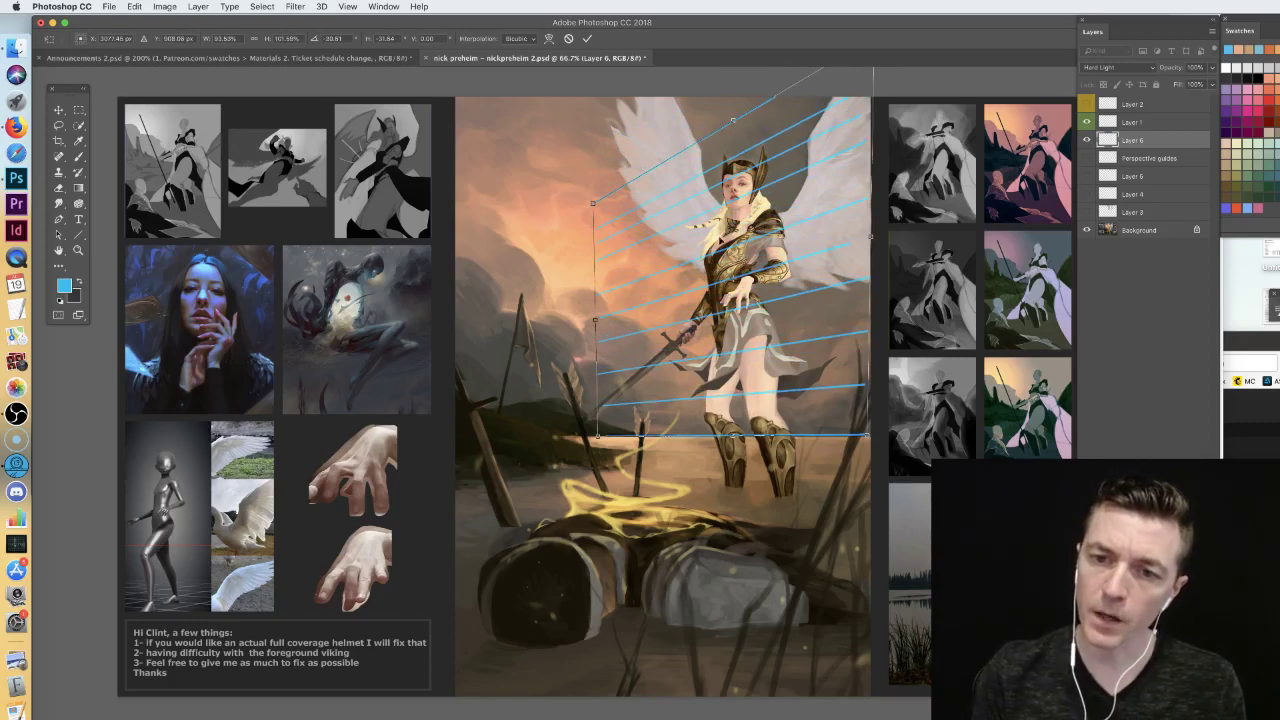
left_click_drag(592, 204, 591, 185)
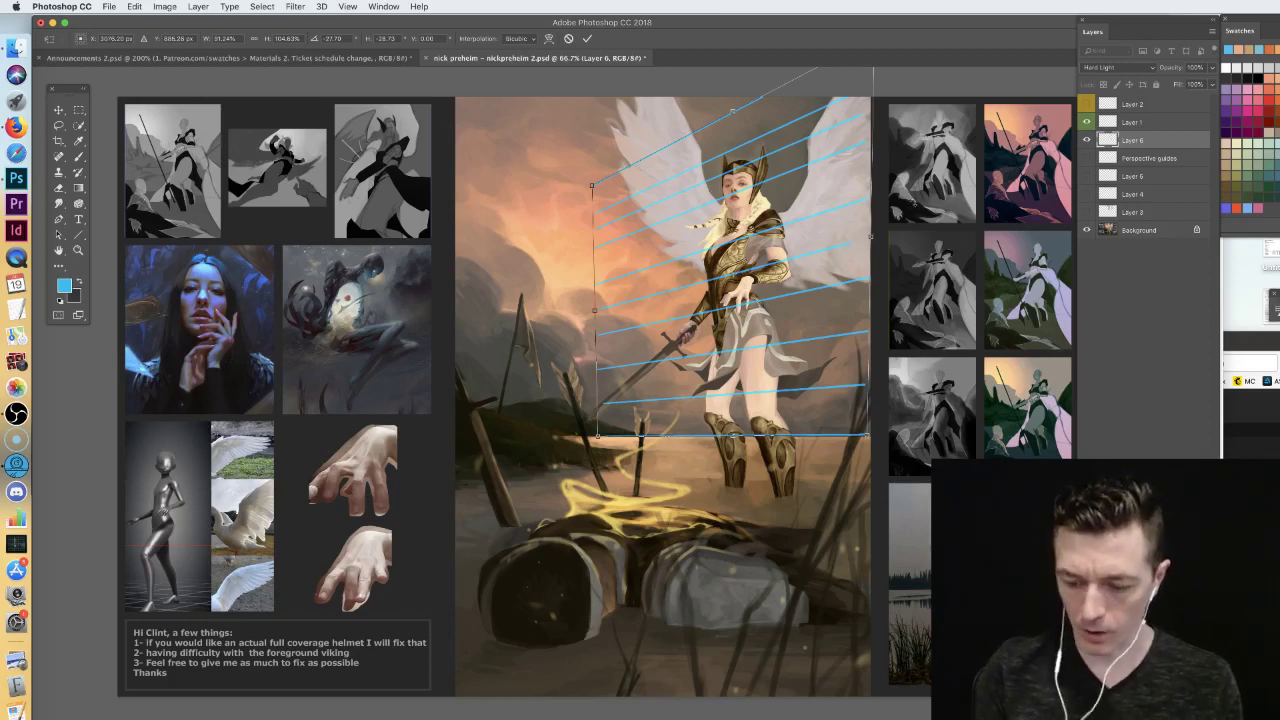
key("Return")
left_click(1213, 67)
left_click_drag(1213, 84, 1189, 85)
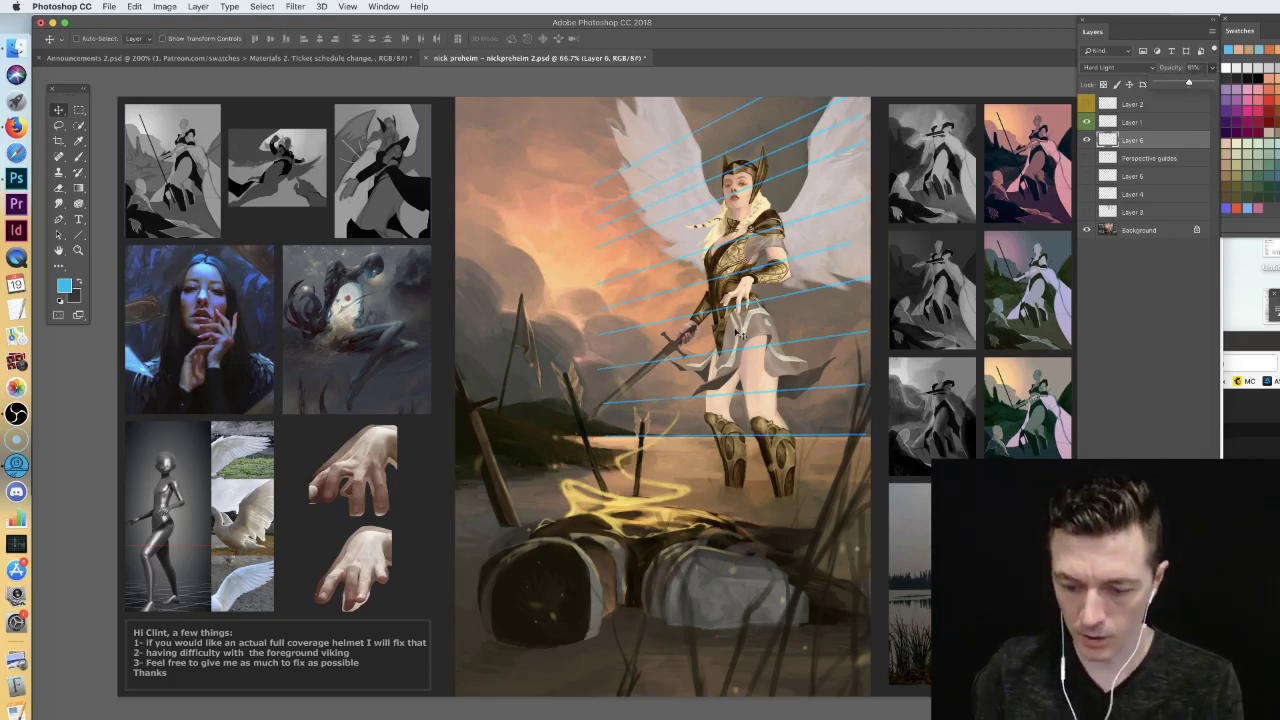
- Compare the figure with and without the wing paintover on Layer 3, leaving that layer visible
key("ctrl+plus")
left_click_drag(814, 220, 620, 378)
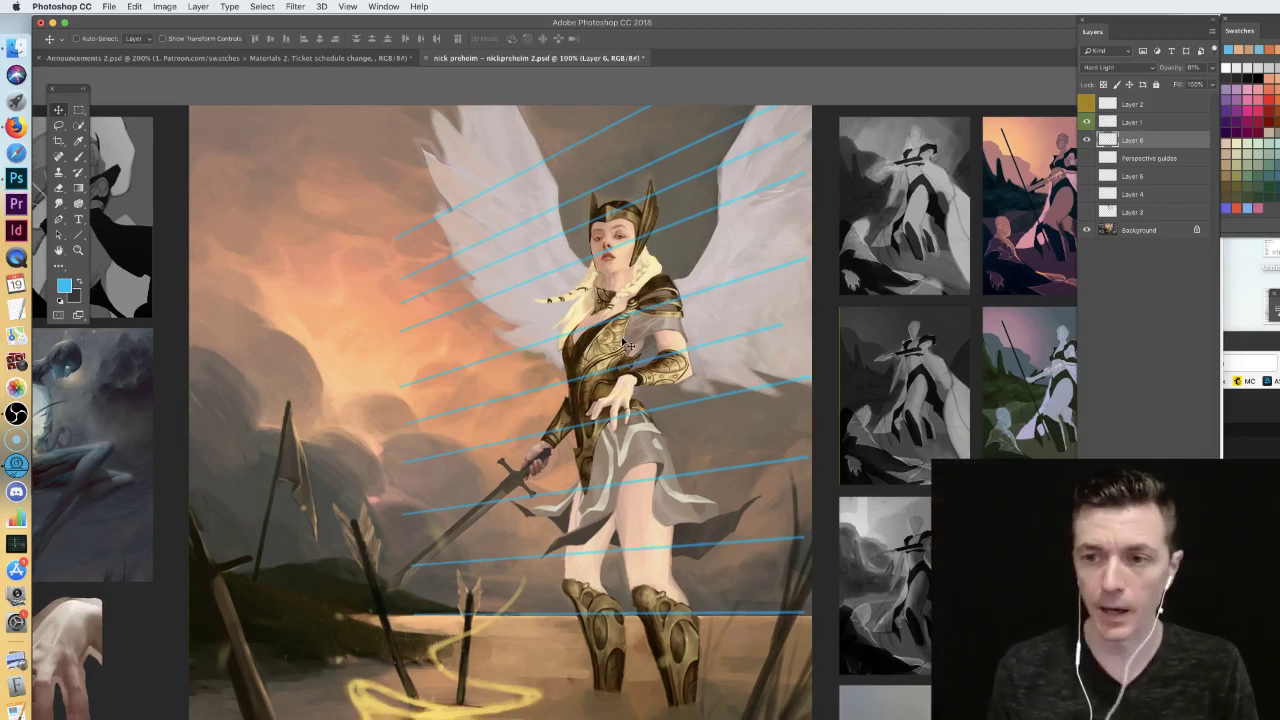
left_click(1087, 212)
left_click(1112, 213)
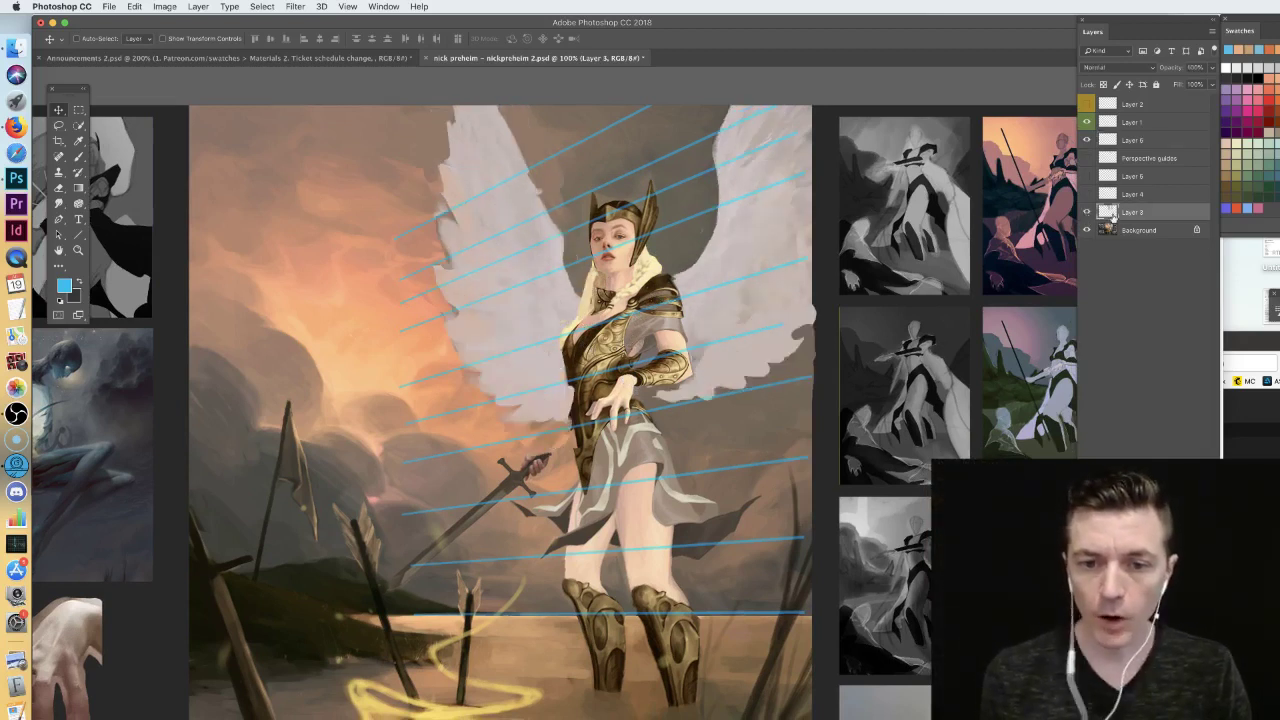
left_click(1085, 214)
left_click(1085, 214)
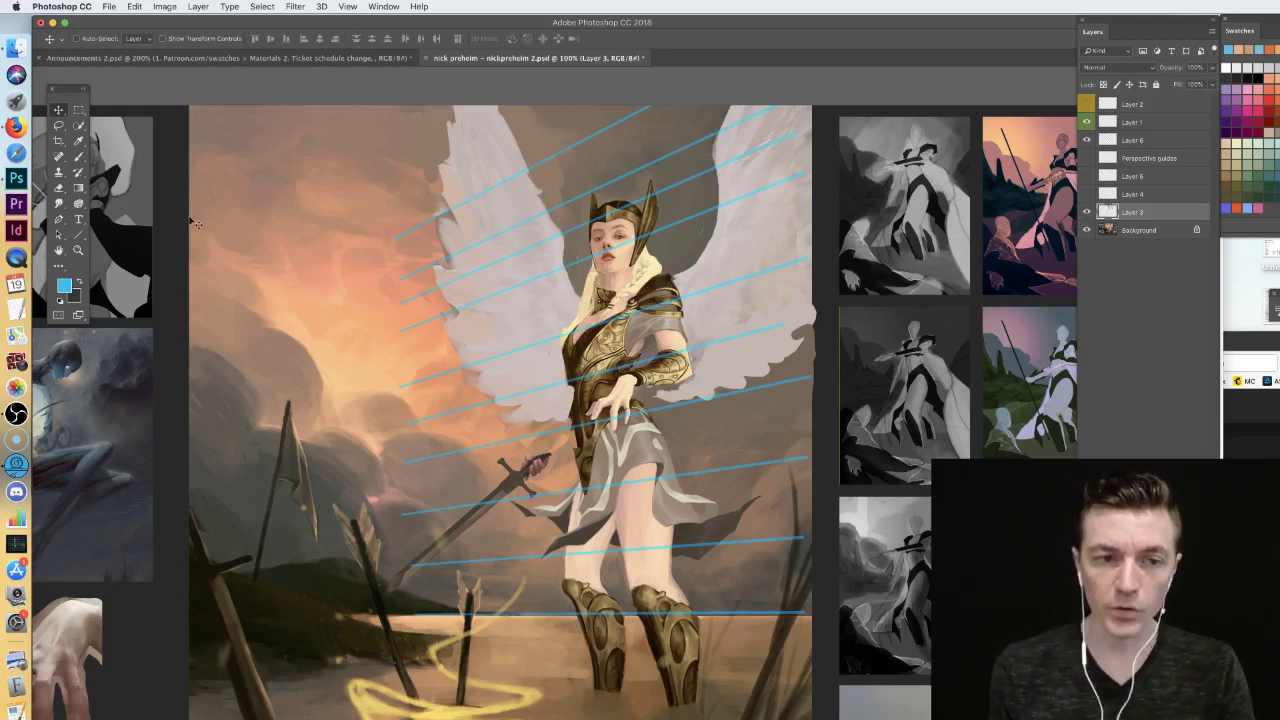
- Try blue brush strokes on Layer 1 across the figure's waist, shoulders and head along the perspective lines, and undo them
left_click(79, 156)
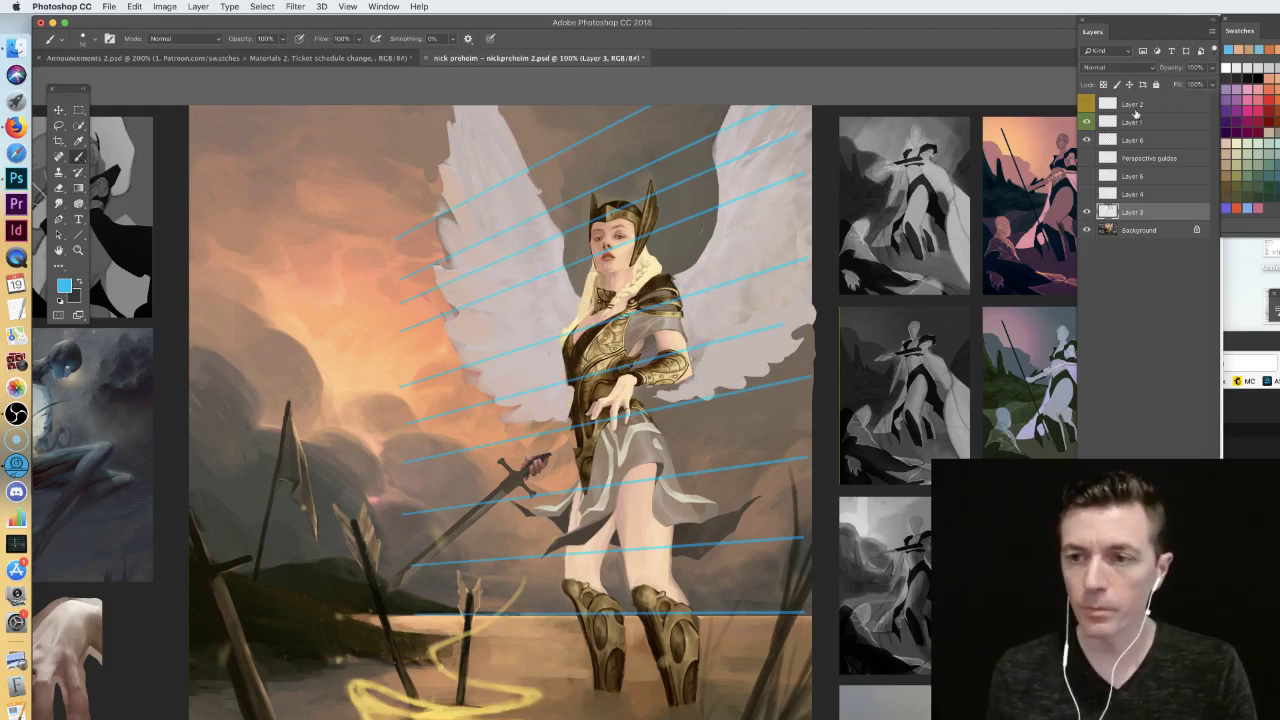
left_click(1137, 121)
left_click_drag(562, 428, 786, 358)
key("super+z")
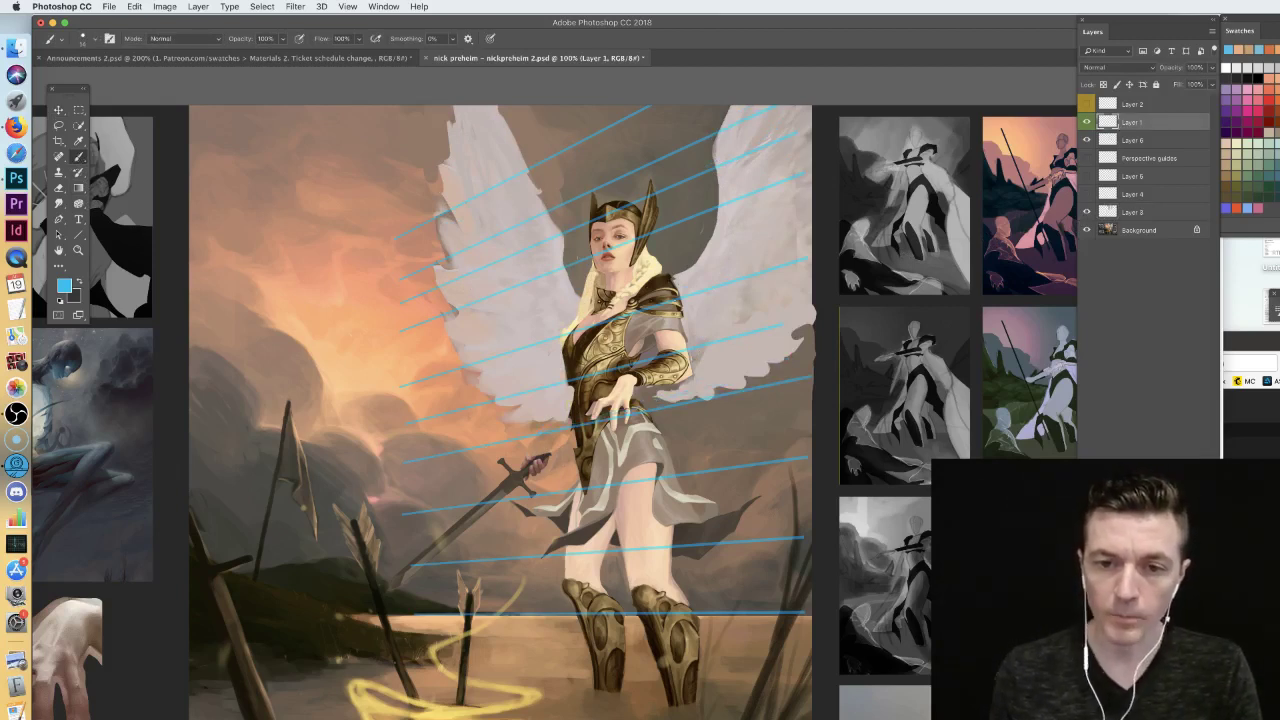
left_click_drag(590, 303, 706, 261)
key("super+z")
key("super+z")
left_click(712, 160)
key("super+z")
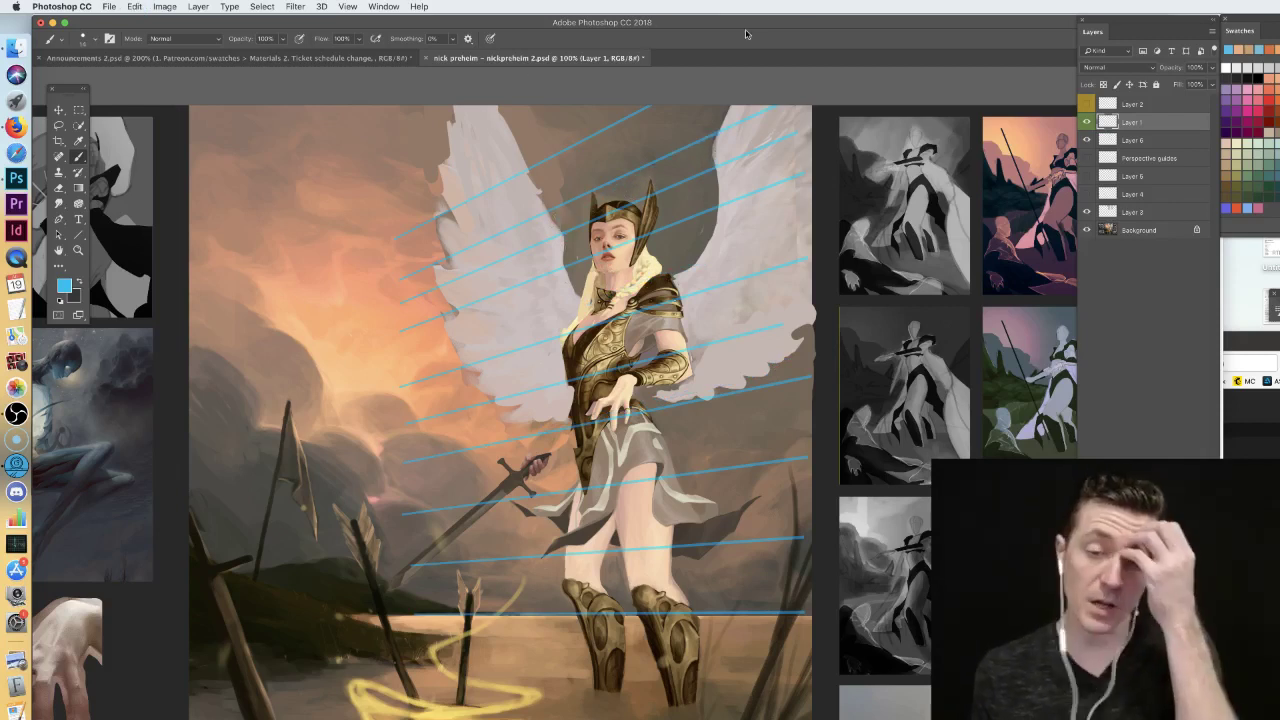
key("super+minus")
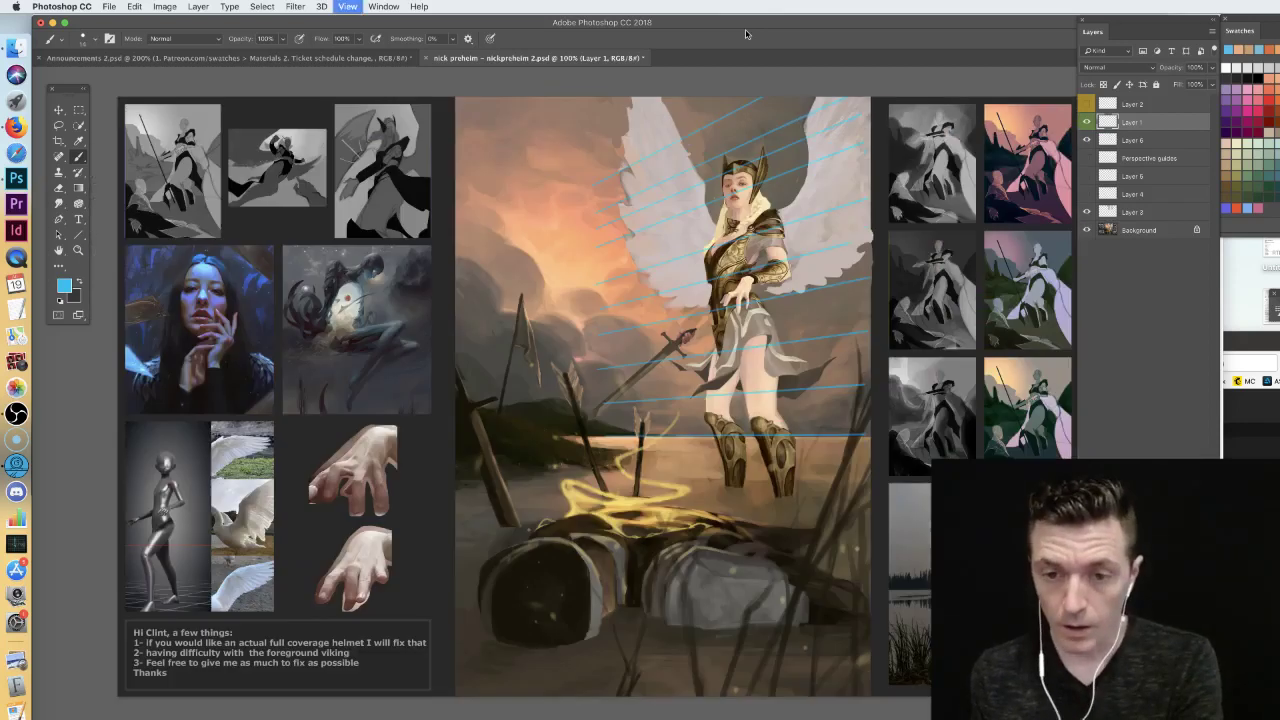
- Compare the valkyrie with and without the Layer 3 wing paintover, leaving that layer hidden
left_click(1086, 212)
left_click(1086, 212)
left_click(1087, 212)
left_click(1087, 212)
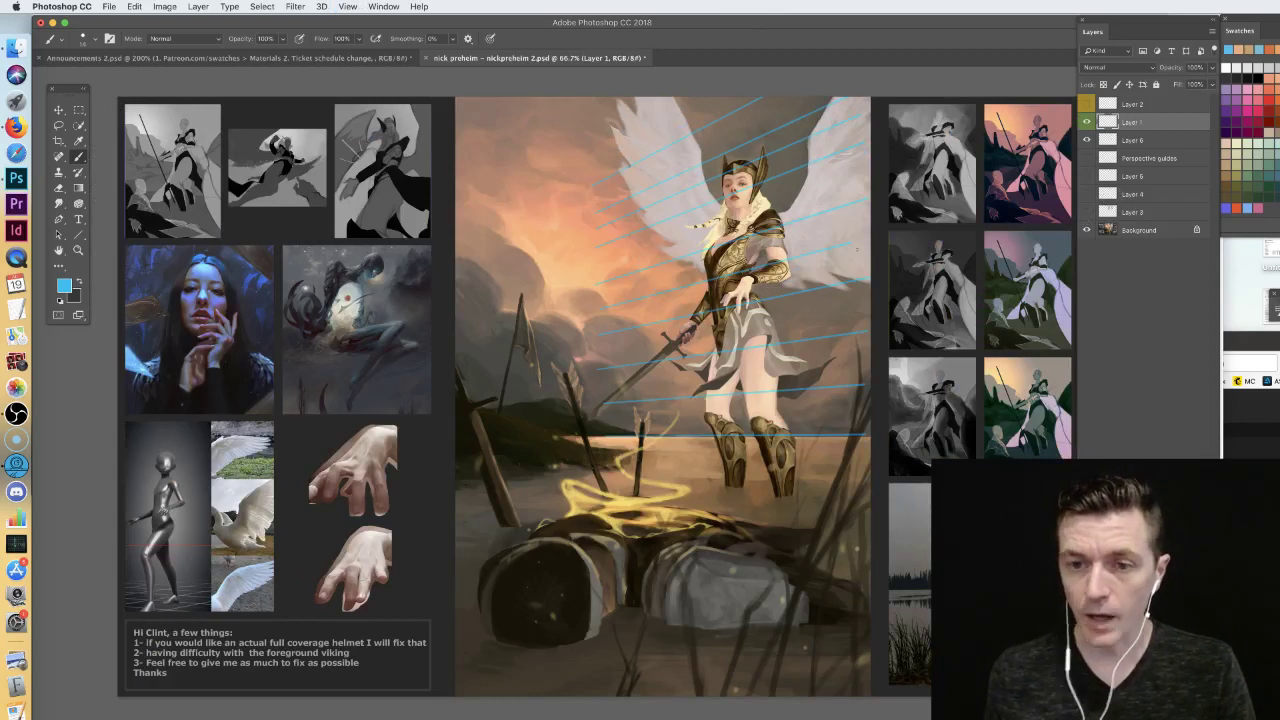
- Try blue strokes on Layer 1 sloping down across the figure's waist and helmet against the guide lines, and undo them
left_click_drag(662, 268, 840, 297)
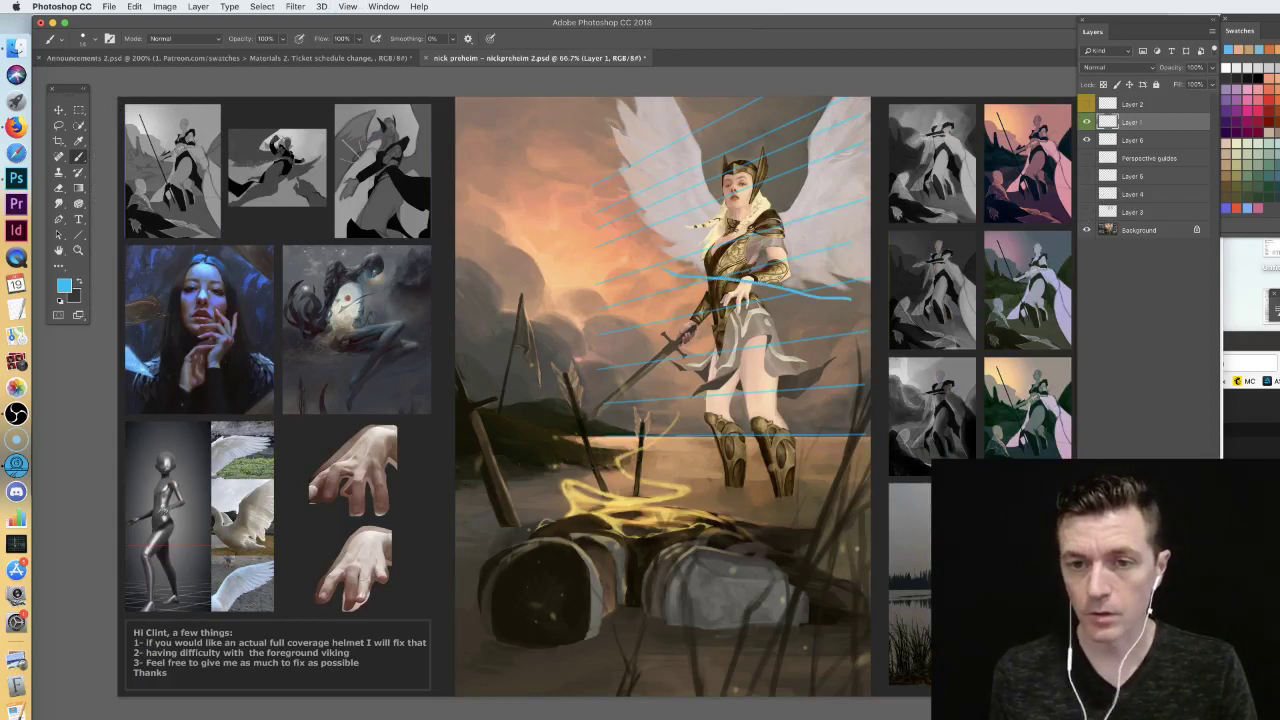
left_click_drag(693, 148, 822, 176)
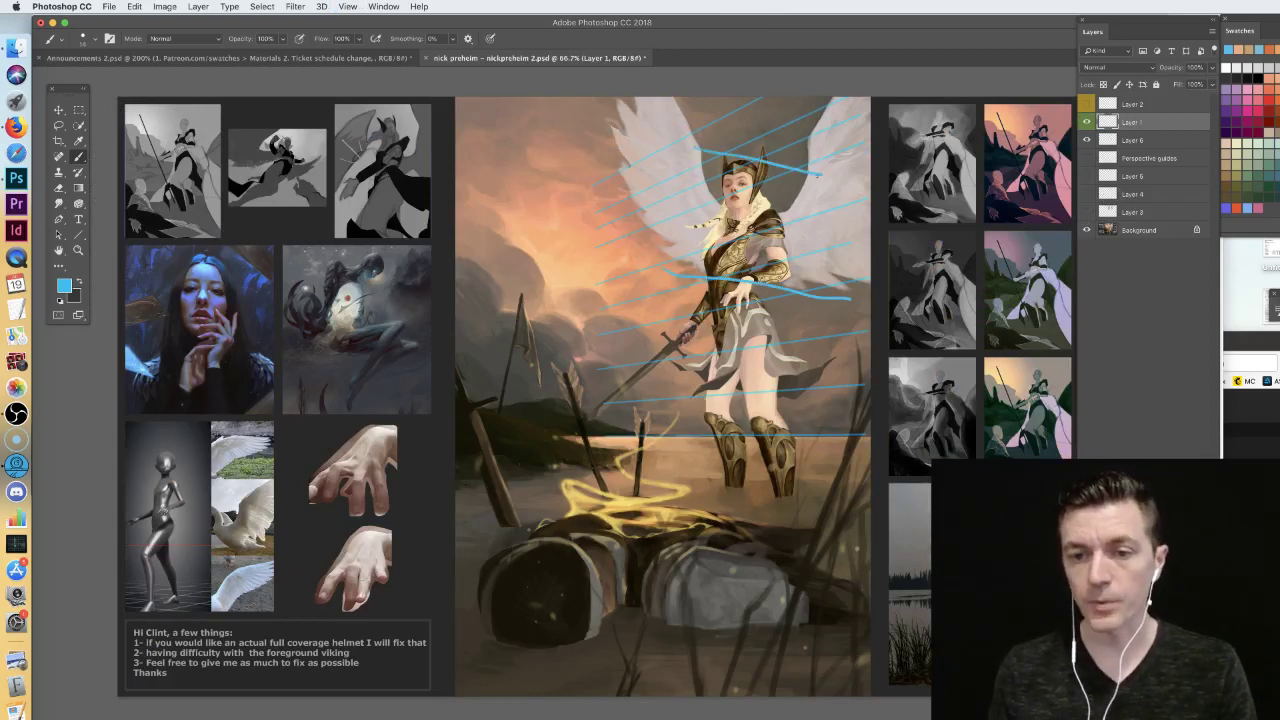
key("super+alt+z")
key("super+alt+z")
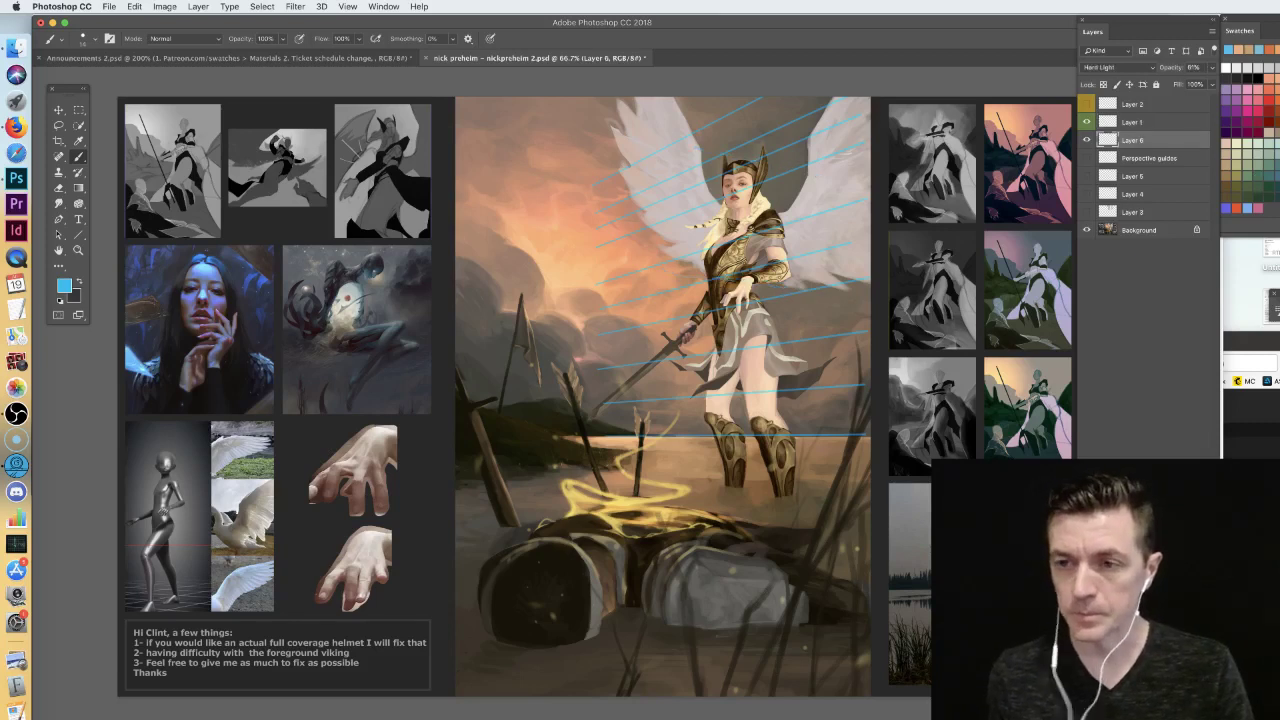
- Show Layer 3, try a blue flat grid square and a box in perspective in the sky on Layer 6, and undo the sketches
left_click(1087, 212)
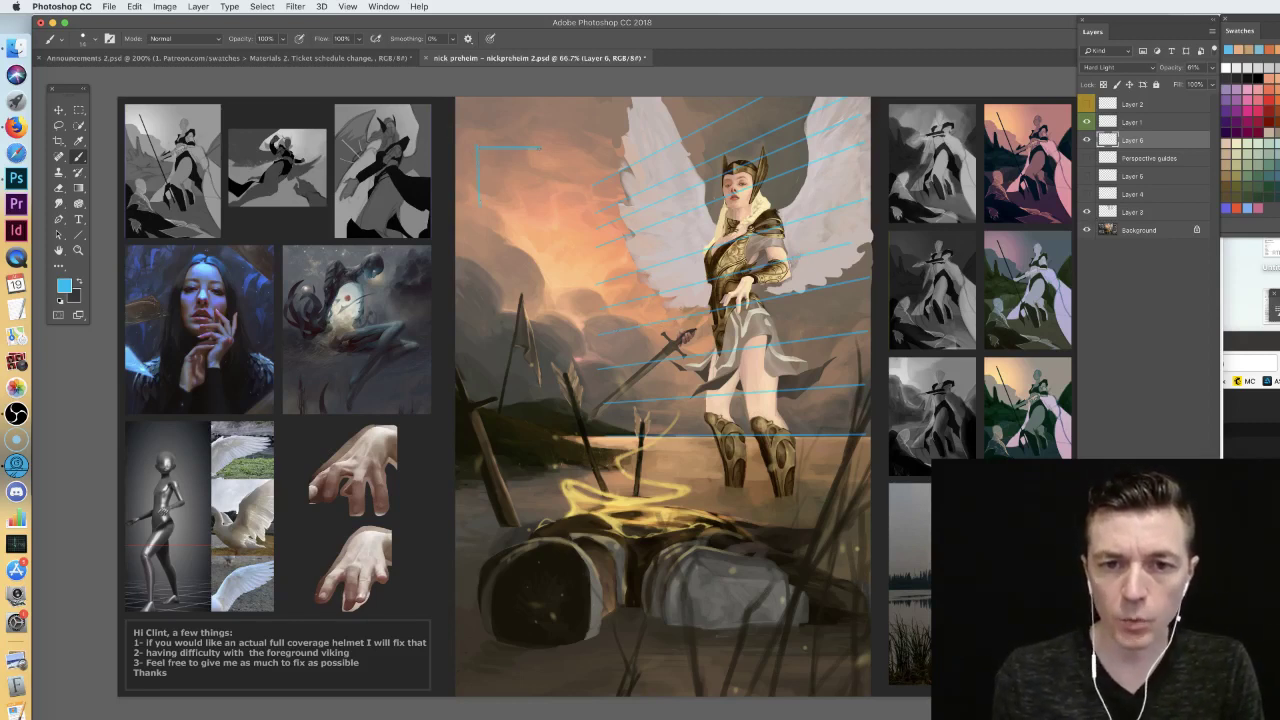
left_click_drag(478, 217, 545, 217)
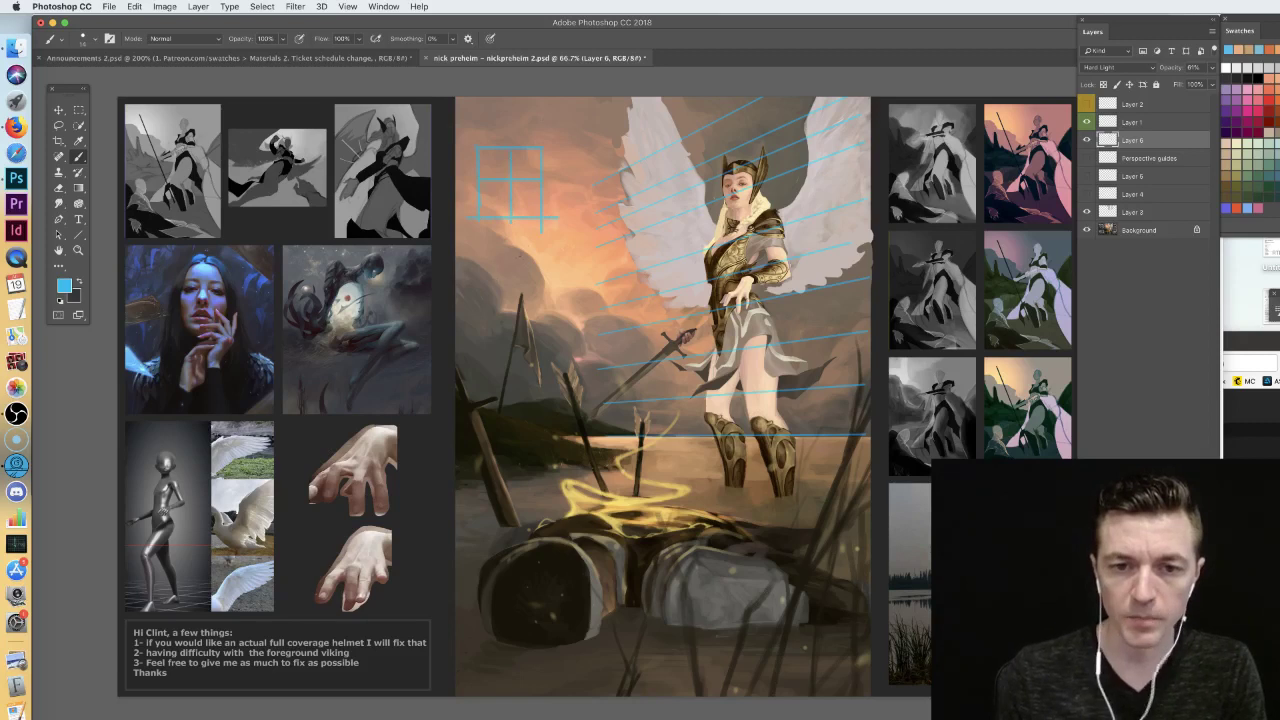
left_click_drag(498, 321, 555, 321)
left_click_drag(549, 246, 550, 277)
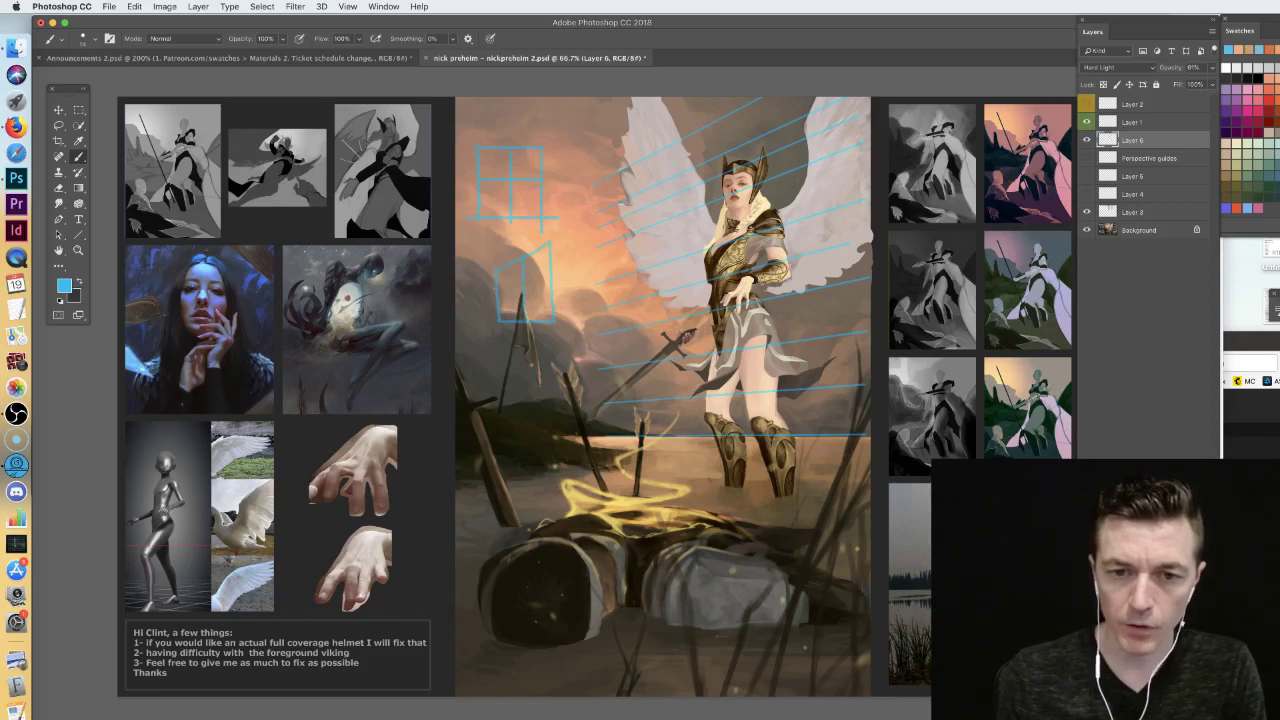
mouse_move(552, 244)
left_mouse_down()
mouse_move(578, 243)
mouse_move(579, 322)
left_mouse_up()
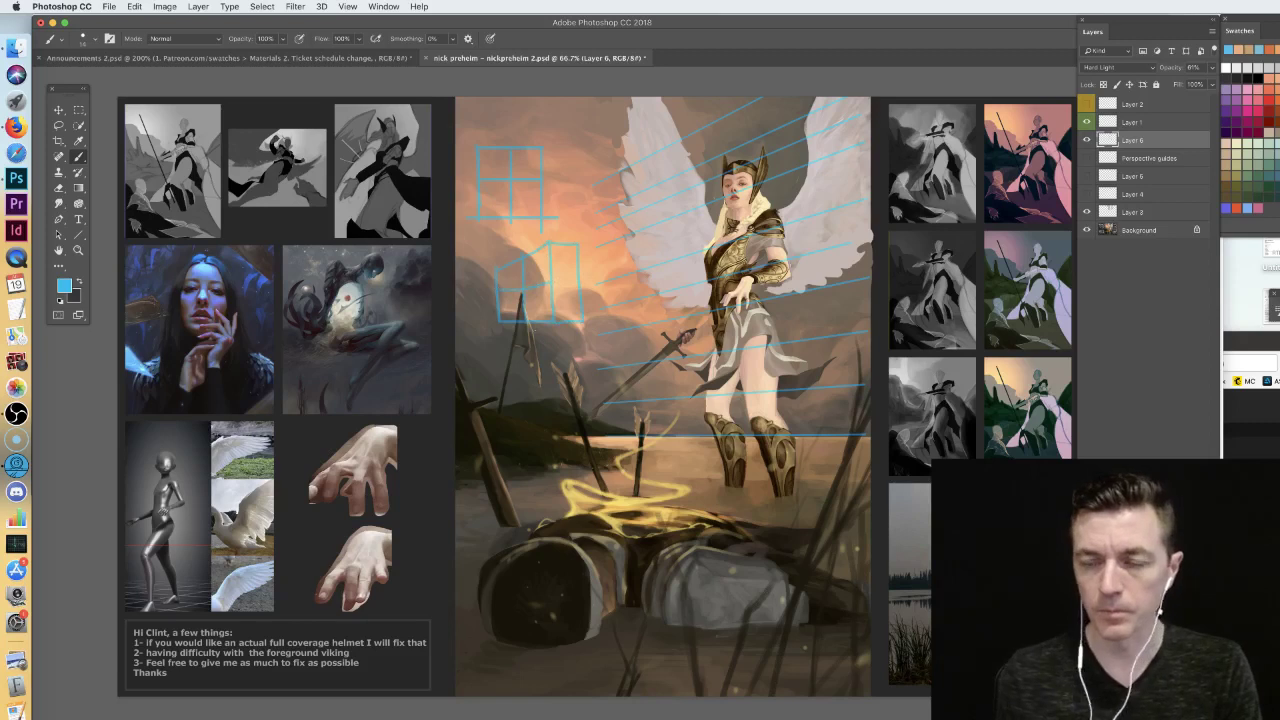
key("super+alt+z")
key("super+alt+z")
key("super+alt+z")
key("super+alt+z")
key("super+alt+z")
key("super+alt+z")
key("super+alt+z")
key("super+alt+z")
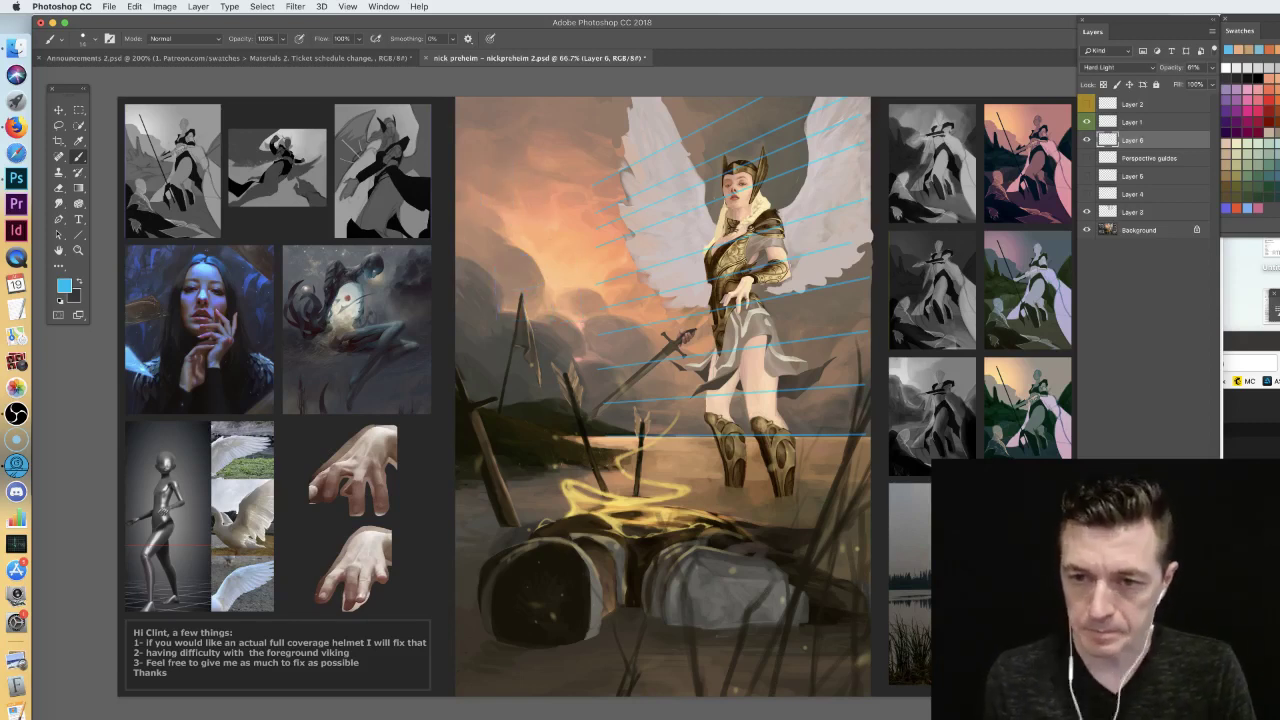
- Hide Layer 3, show the red box drawing on Layer 5, and choose red as the foreground colour
left_click(1087, 194)
left_click(1087, 194)
left_click(1087, 177)
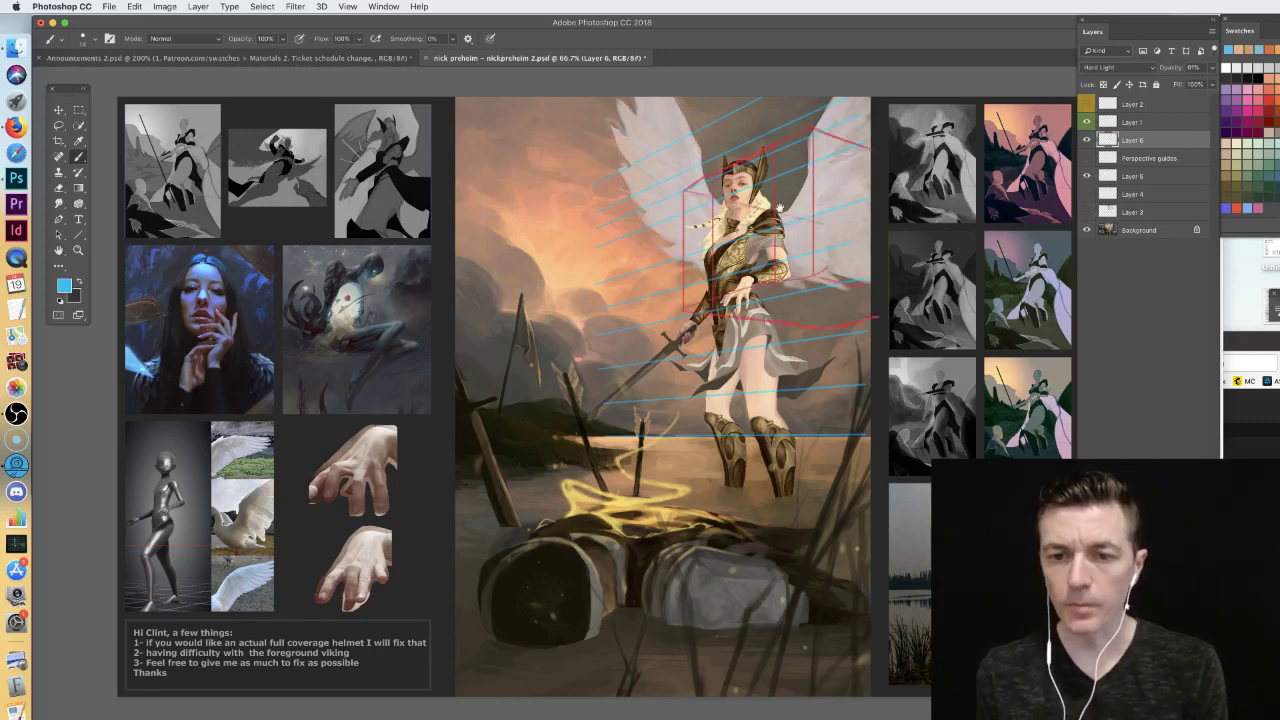
key("super+equal")
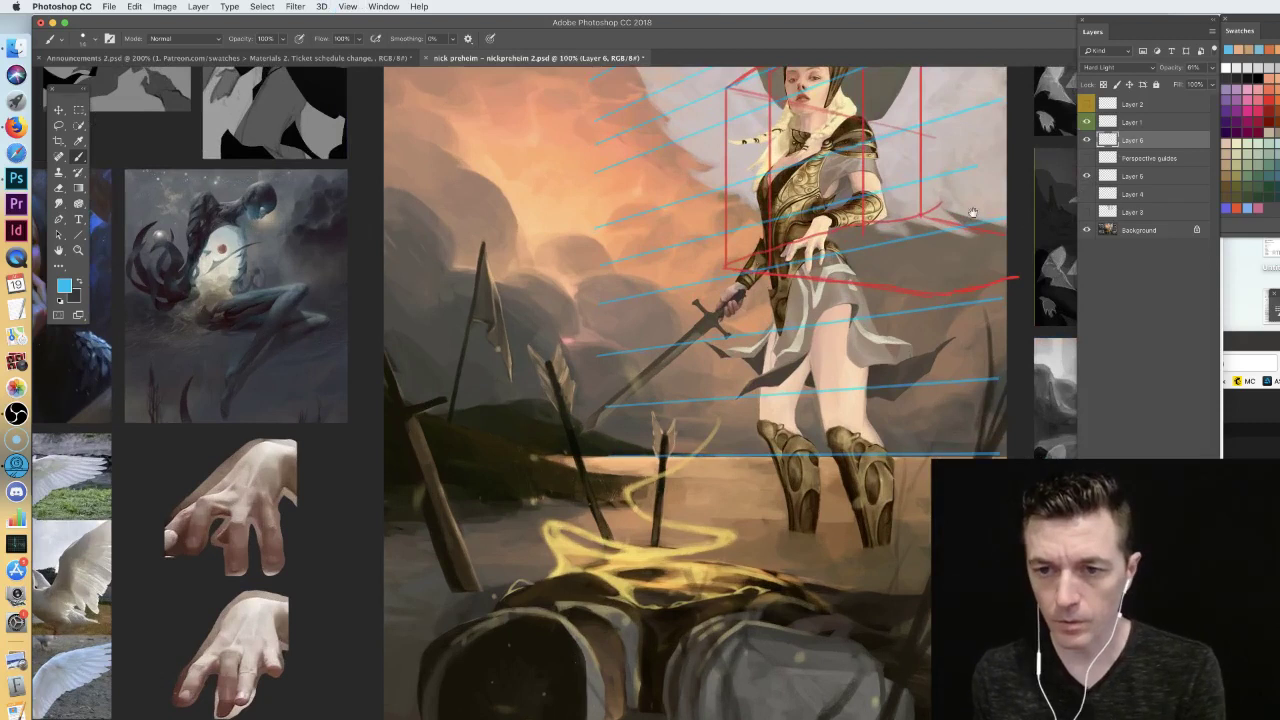
left_click_drag(973, 212, 743, 327)
left_click(1271, 99)
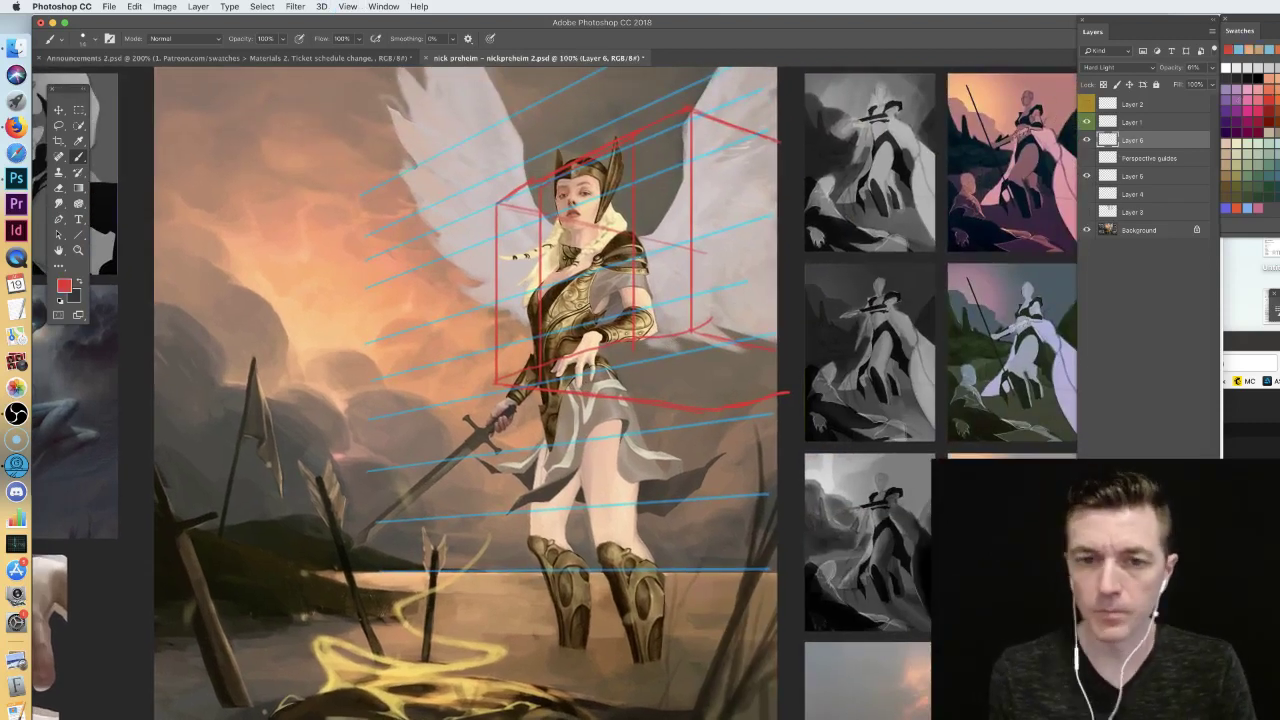
- Add a new layer above the blue lines on Layer 6, leaving both layers hidden
left_click(1086, 141)
key("alt+shift+super+n")
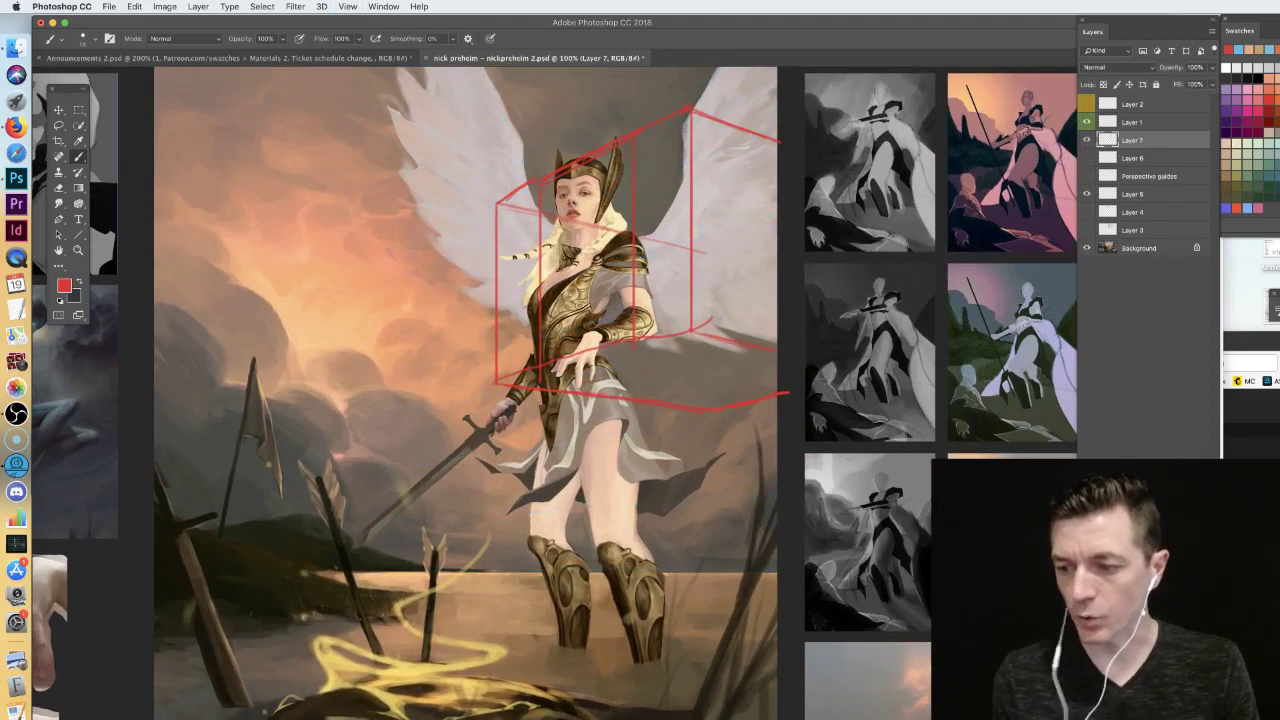
right_click(644, 386)
left_click(896, 540)
left_click(1087, 140)
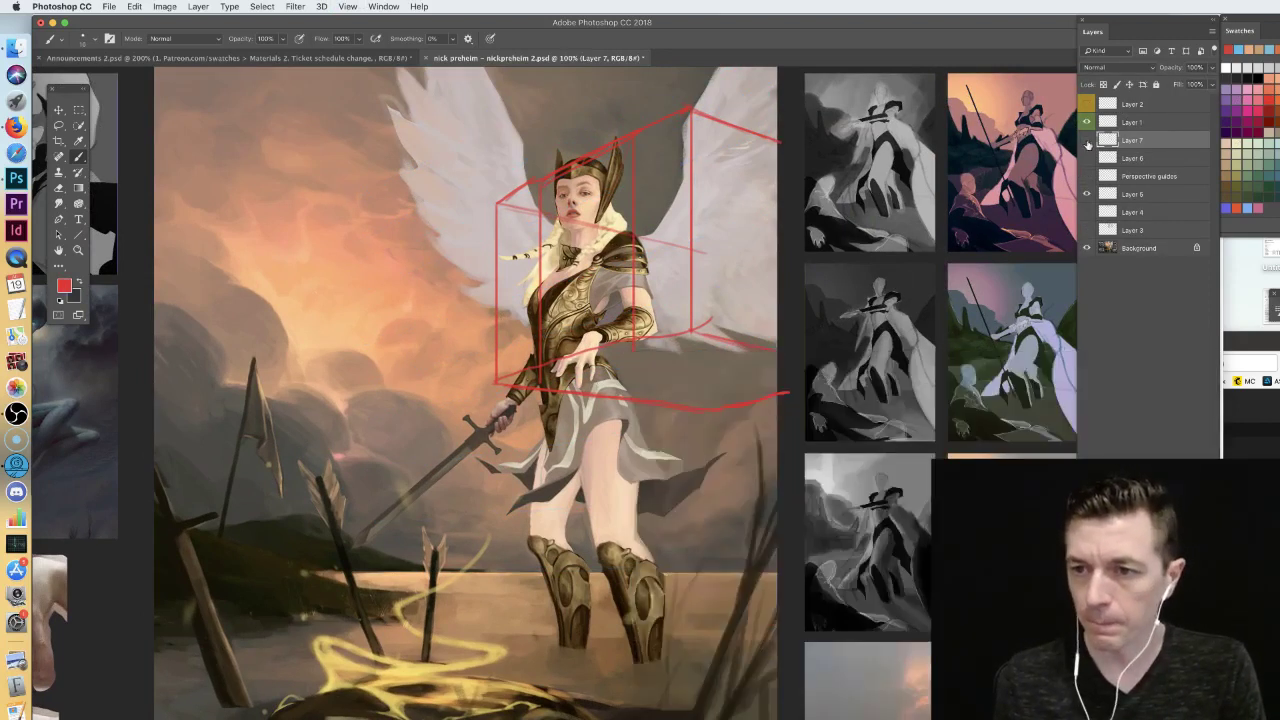
- Make Layer 1 active with the red box on Layer 5 hidden and the blue lines on Layer 6 visible
left_click(1137, 122)
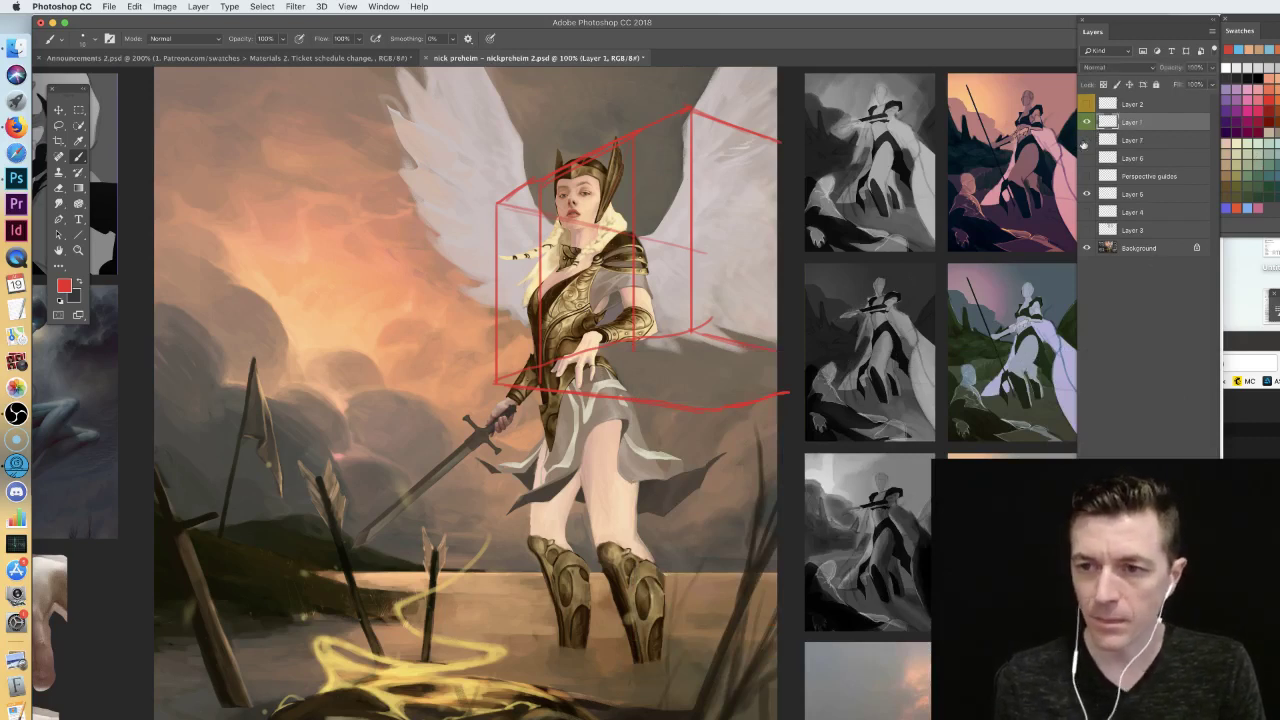
left_click(1087, 211)
left_click_drag(1087, 211, 1087, 194)
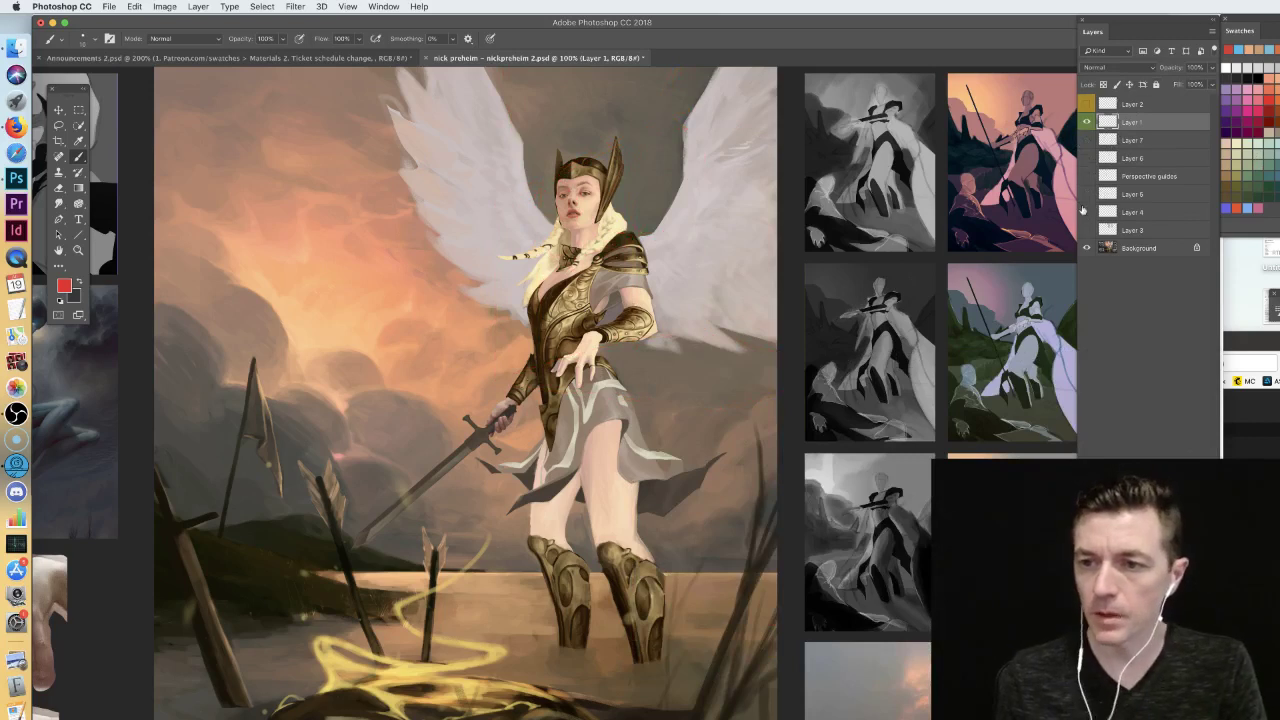
left_click(1087, 158)
left_click(1087, 158)
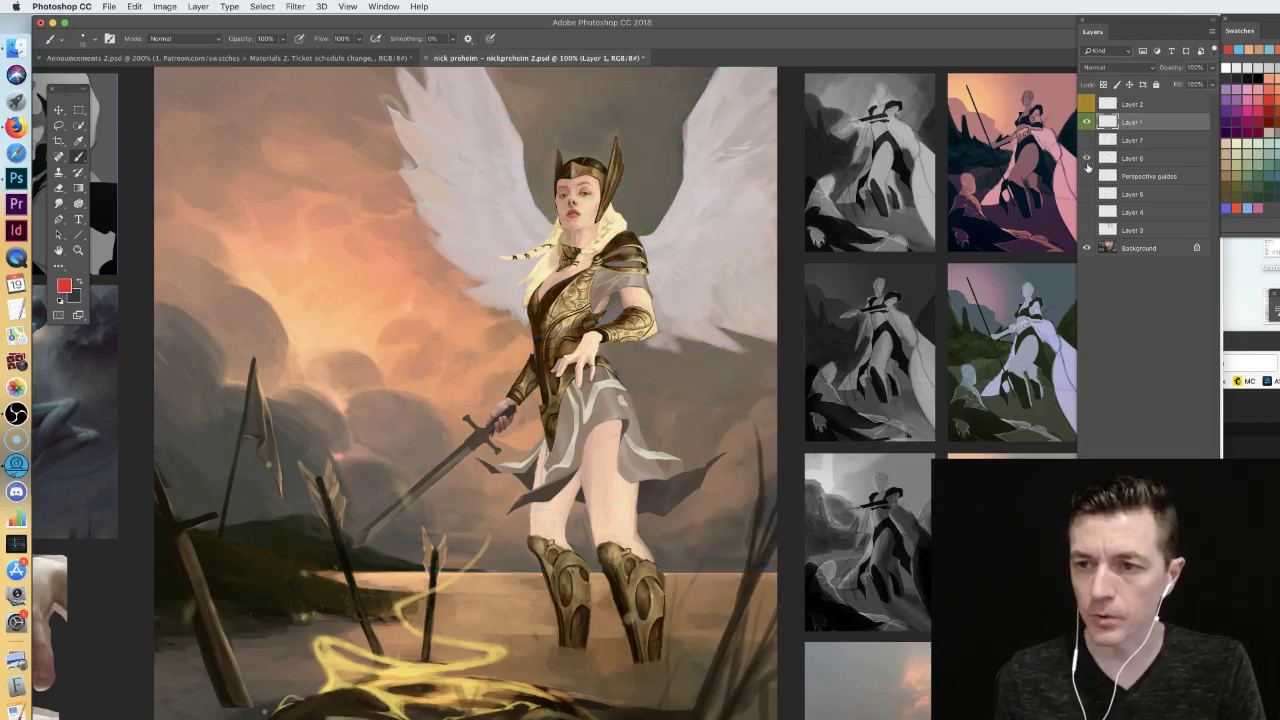
left_click(1087, 158)
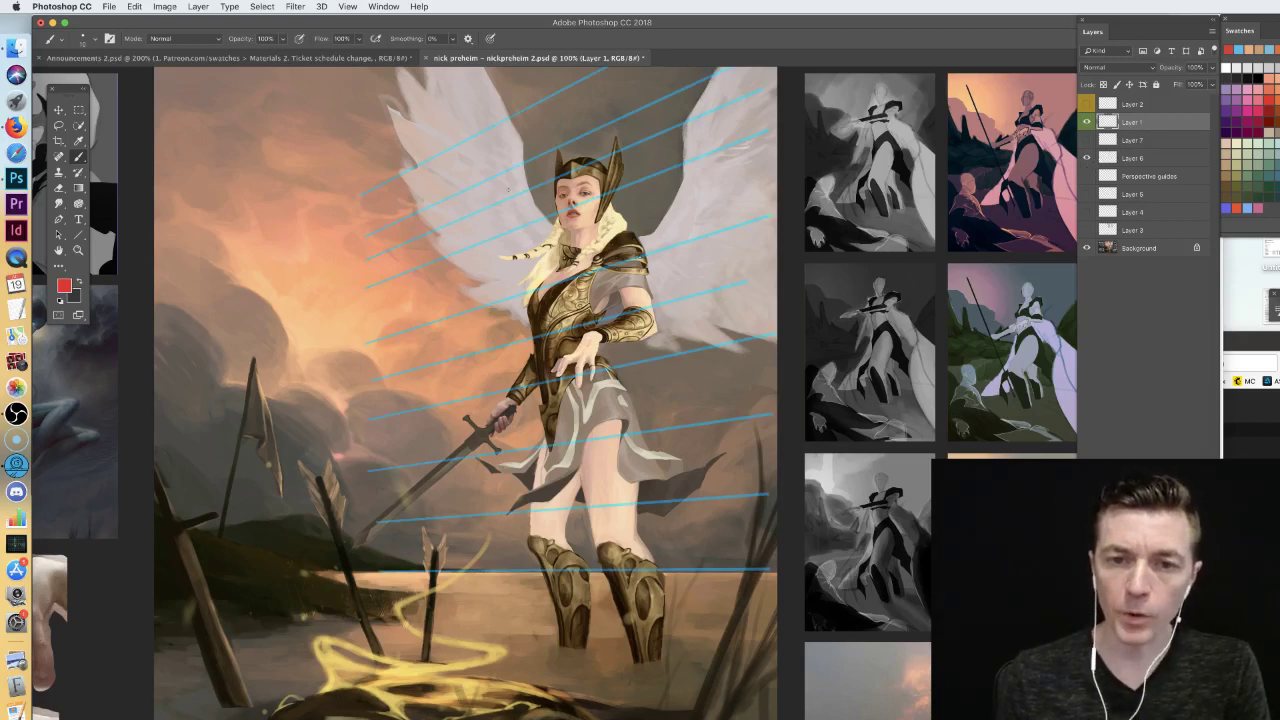
- Draw a red four-sided plane around the valkyrie's head and torso, with its upper and lower edges following the blue perspective lines
left_click_drag(481, 183, 524, 159)
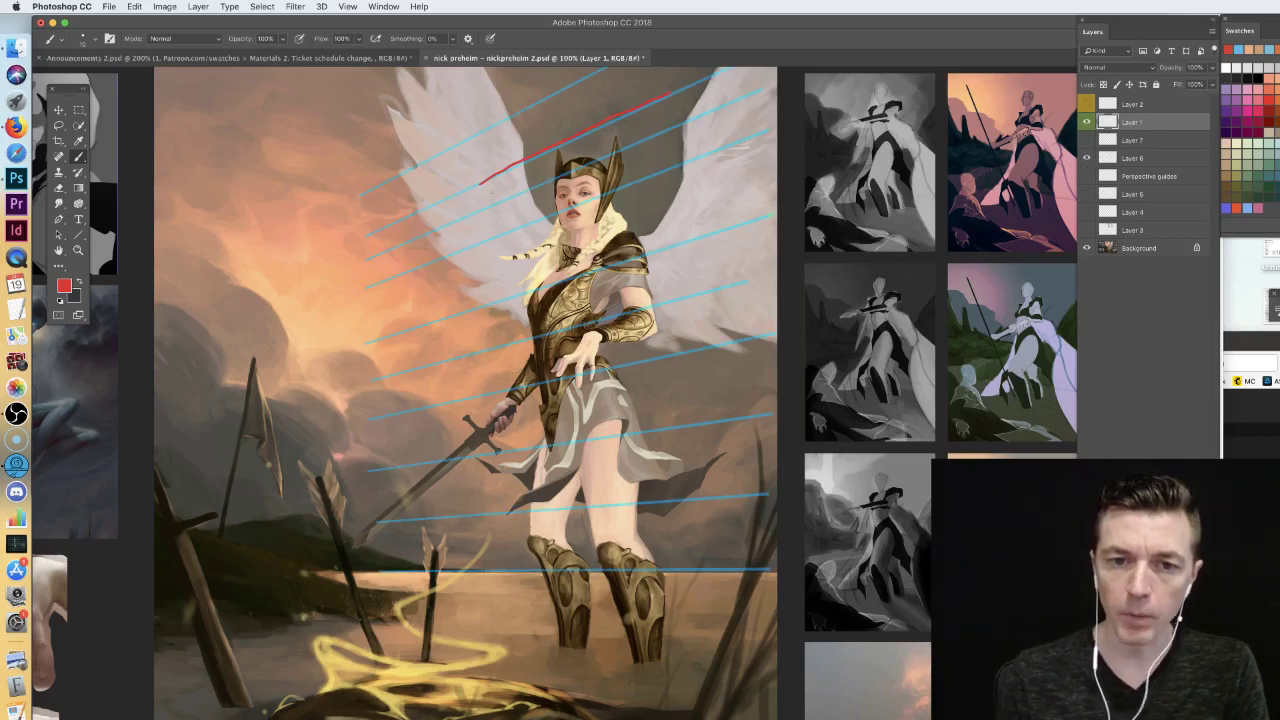
mouse_move(554, 149)
left_mouse_down()
mouse_move(479, 328)
mouse_move(478, 395)
left_mouse_up()
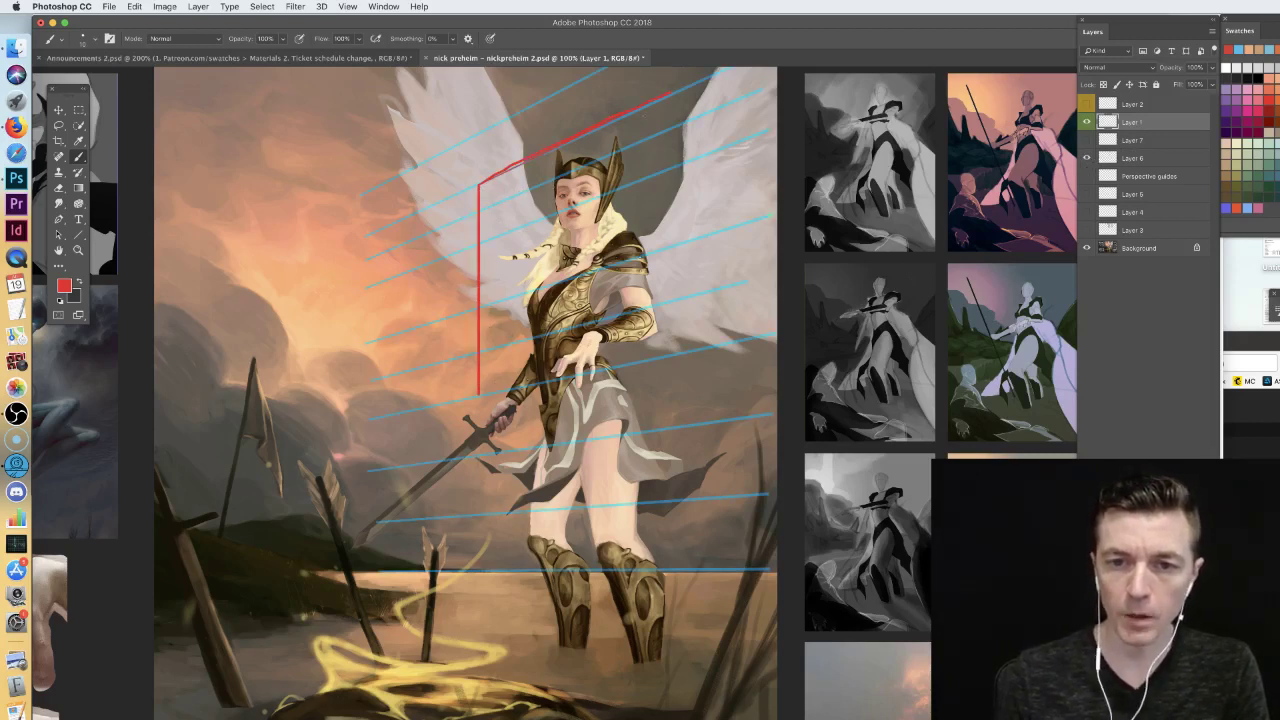
left_click_drag(677, 95, 678, 355)
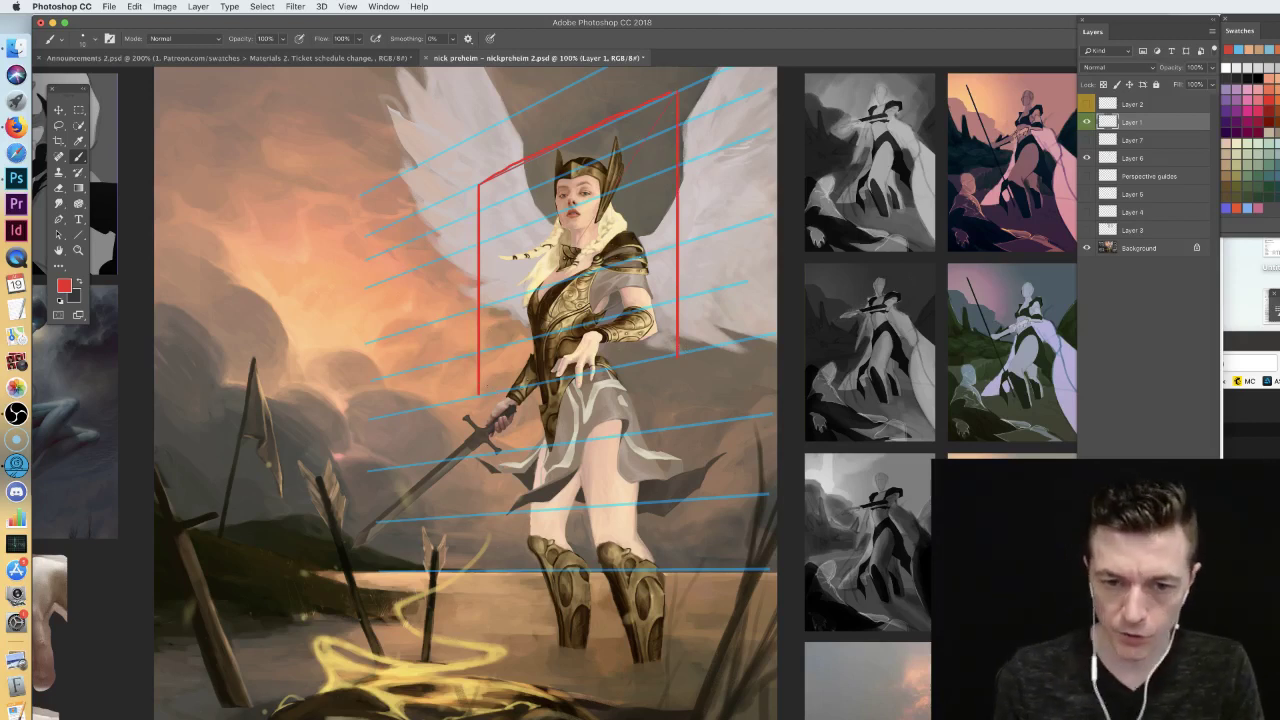
left_click_drag(480, 395, 640, 362)
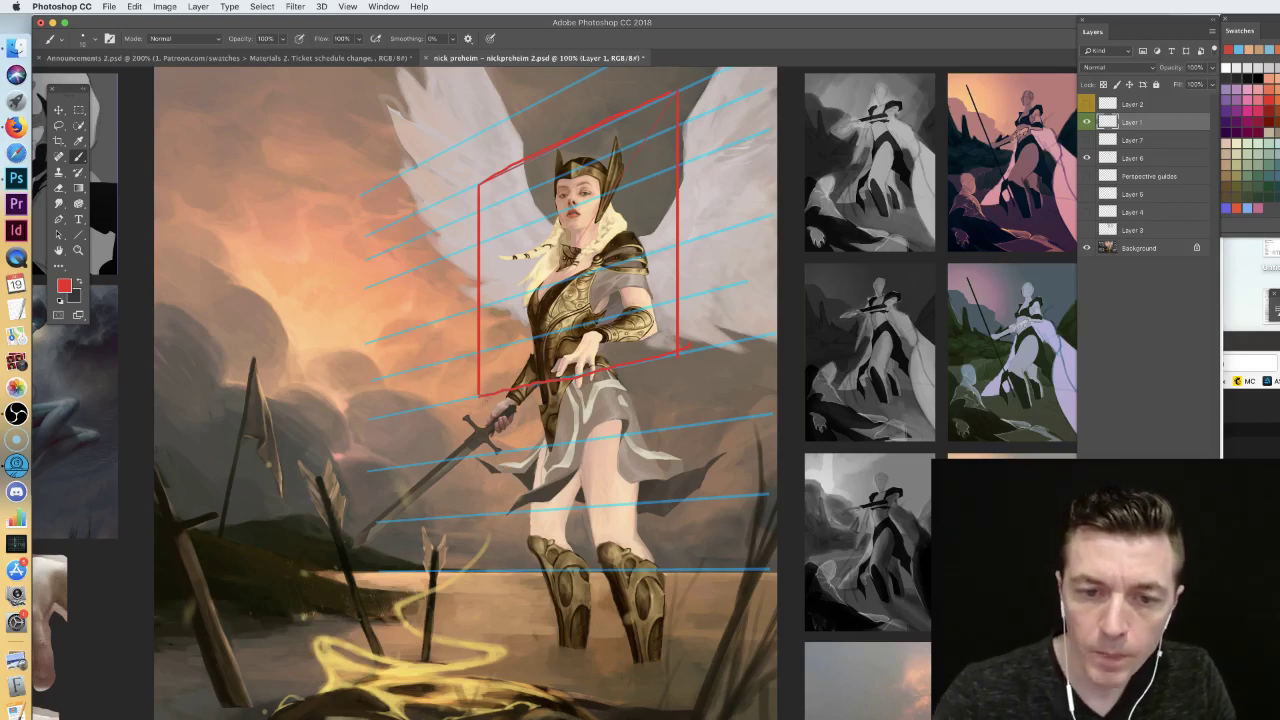
- Extend the red plane into a box with slanted edges from its corners and a far lower edge, and mark a point on the upper chest
left_click_drag(484, 397, 645, 424)
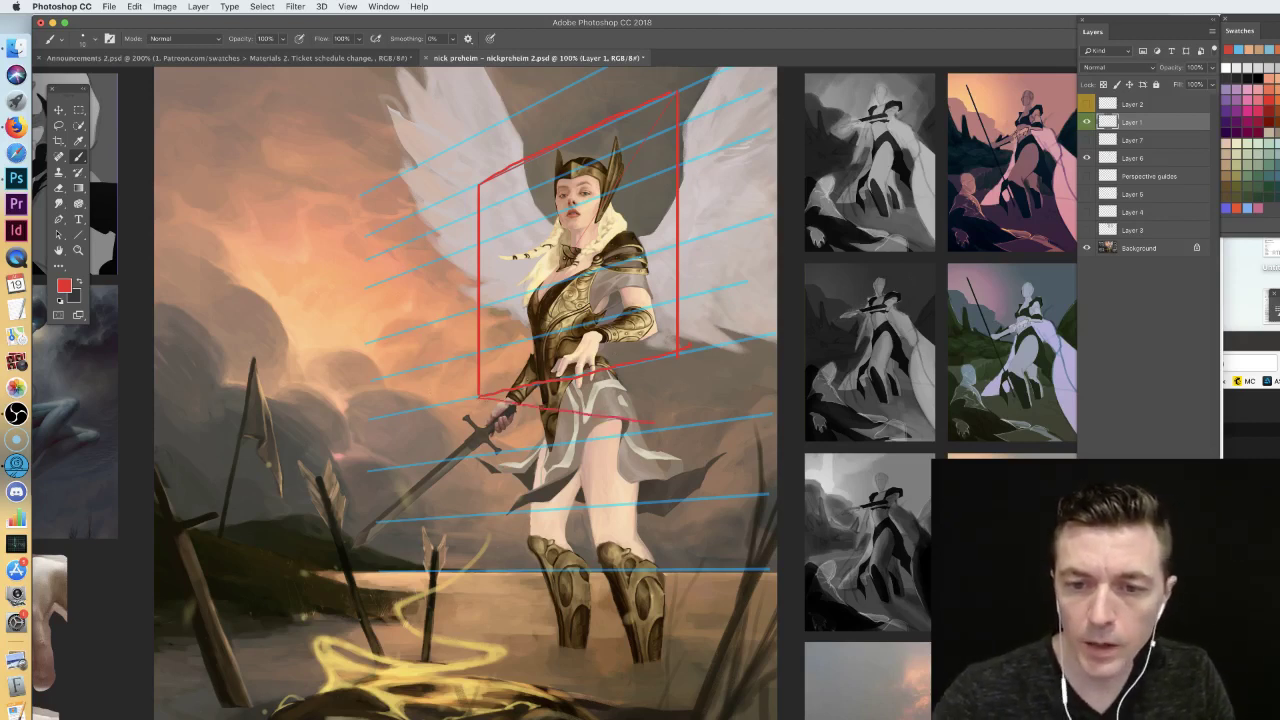
left_click_drag(735, 371, 797, 388)
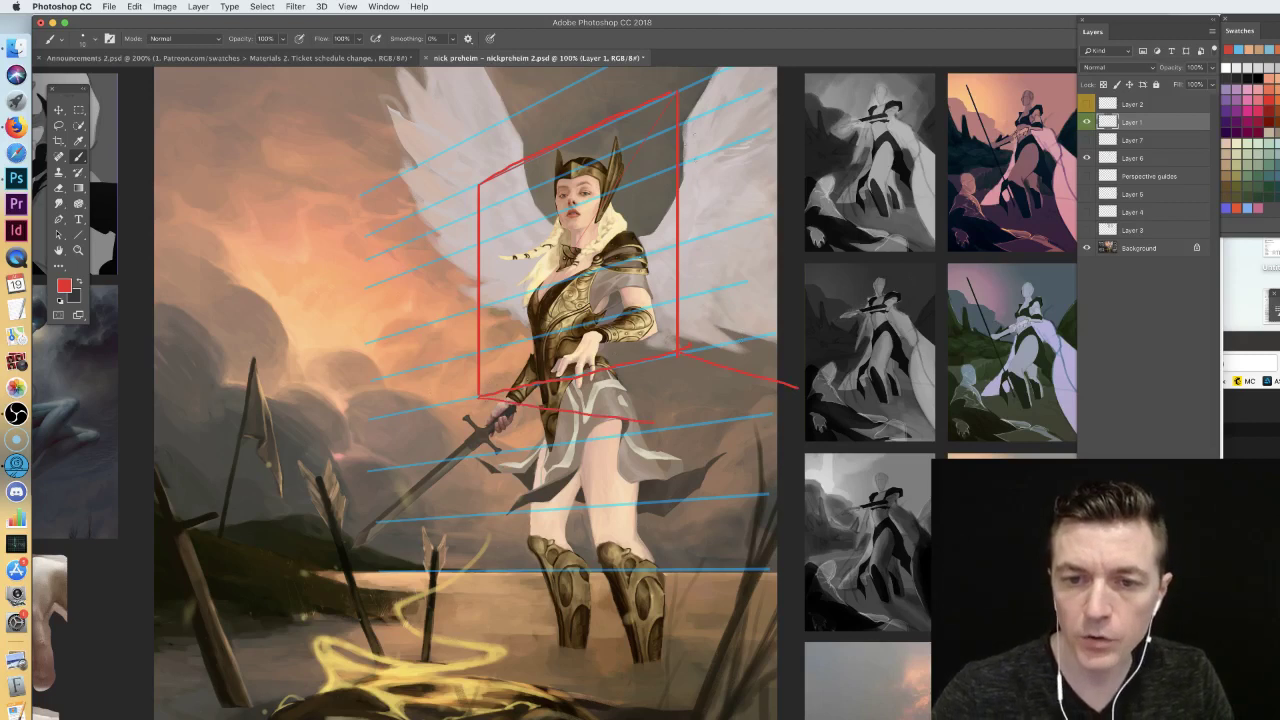
left_click_drag(678, 92, 778, 128)
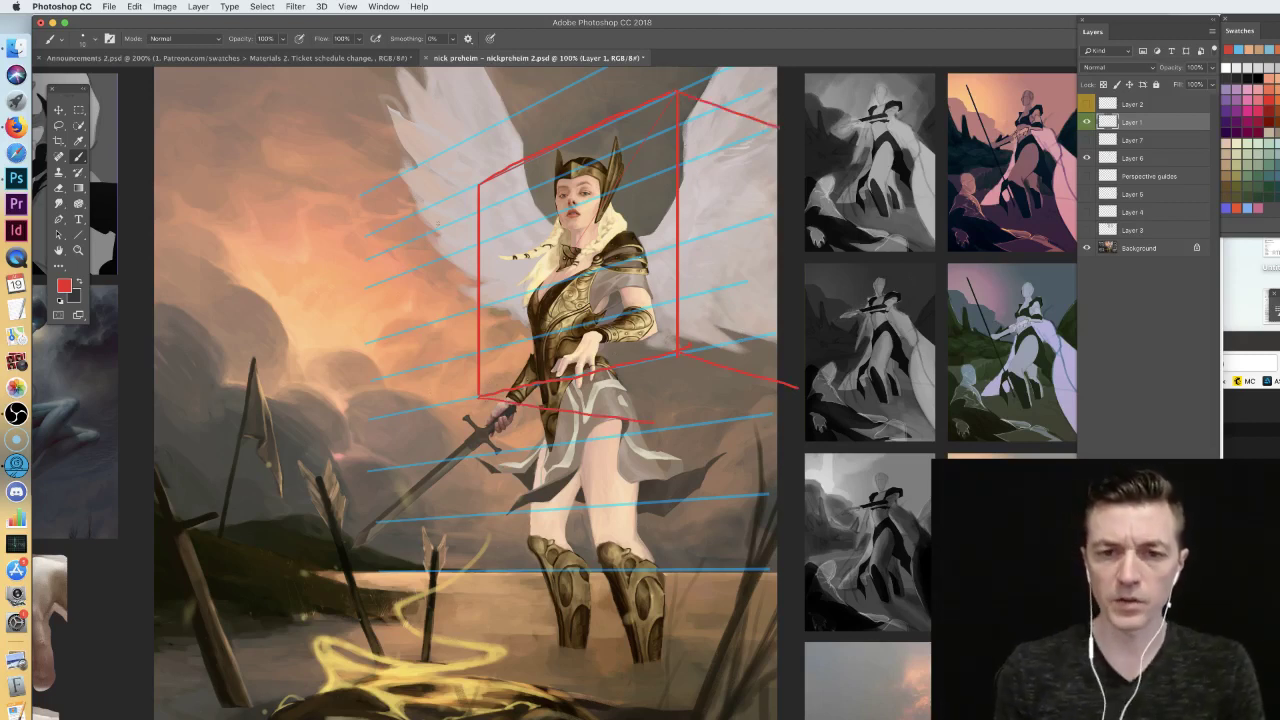
left_click_drag(710, 104, 790, 126)
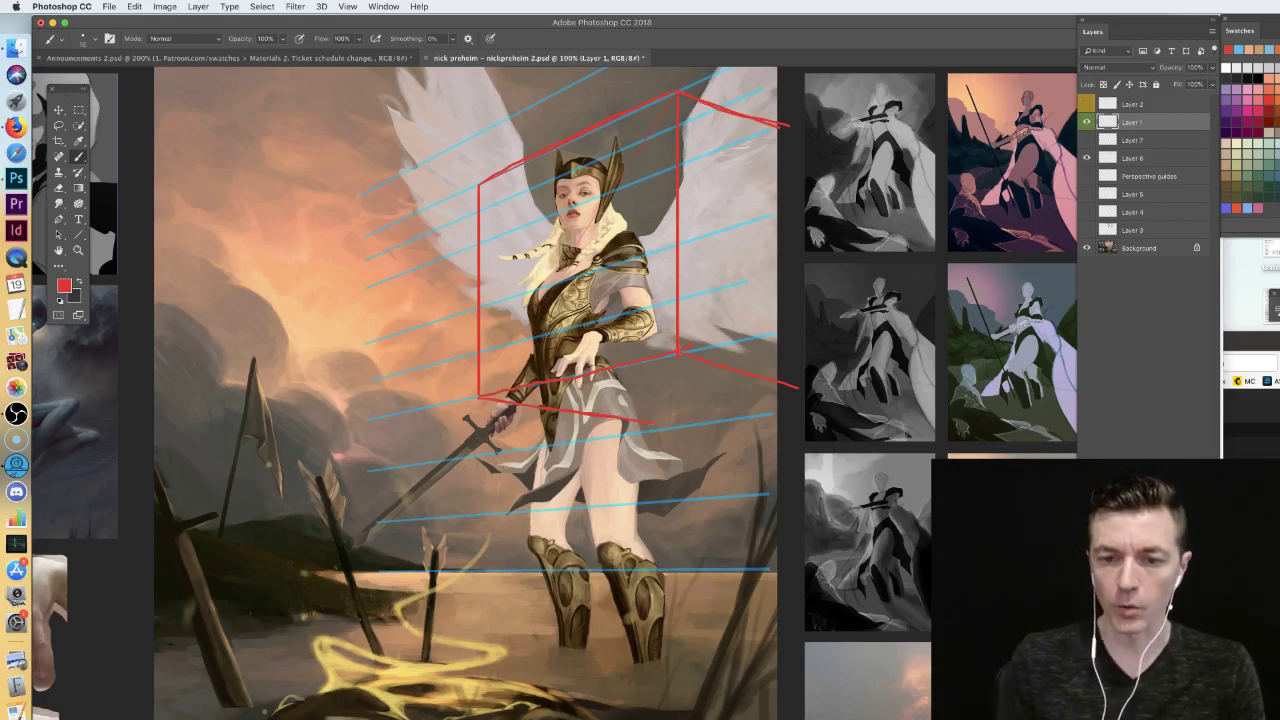
left_click_drag(770, 408, 848, 396)
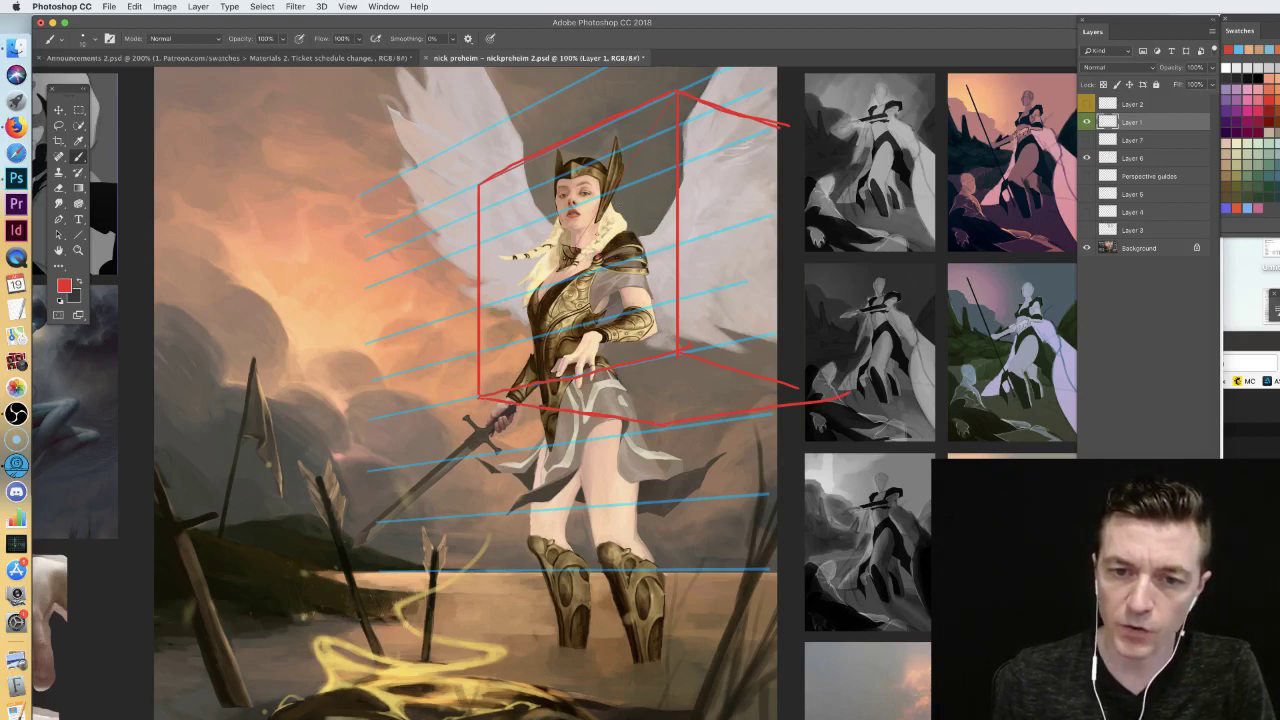
left_click_drag(593, 228, 592, 256)
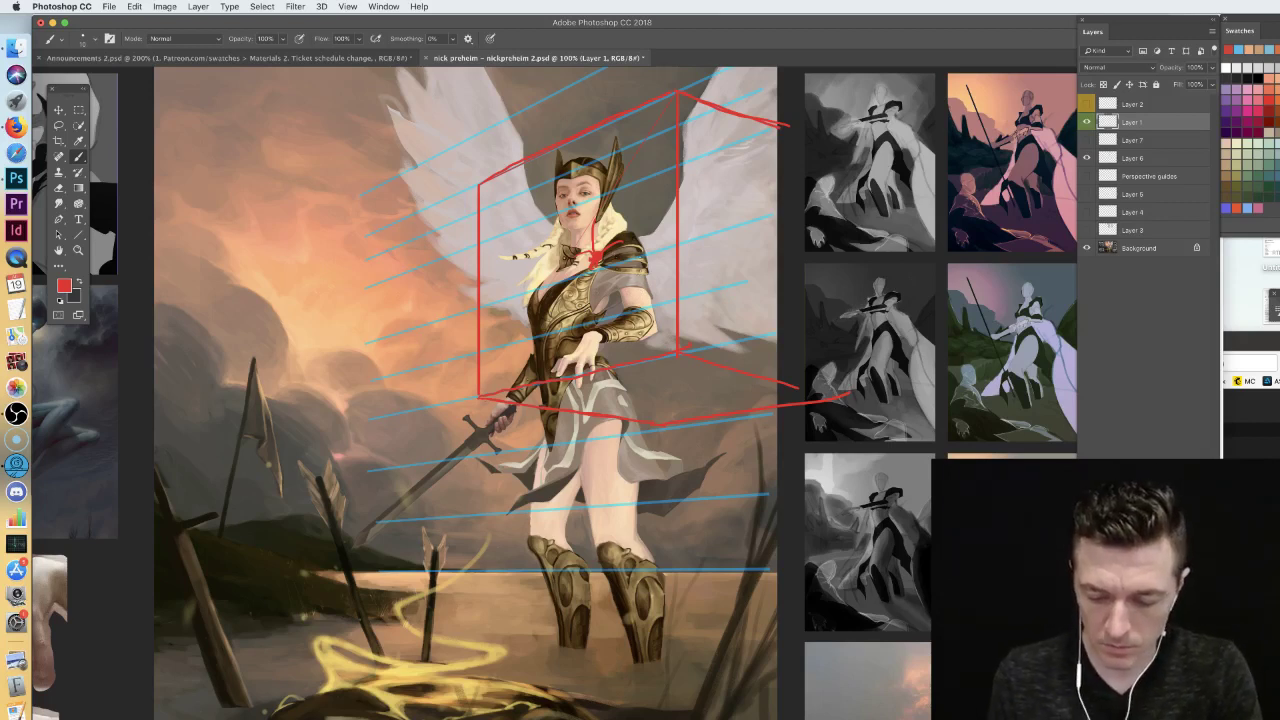
- Move the red box slightly right and up around the chest mark, and draw diagonals between the corners of its plane
key("l")
mouse_move(452, 176)
left_mouse_down()
mouse_move(912, 262)
mouse_move(455, 178)
left_mouse_up()
key("v")
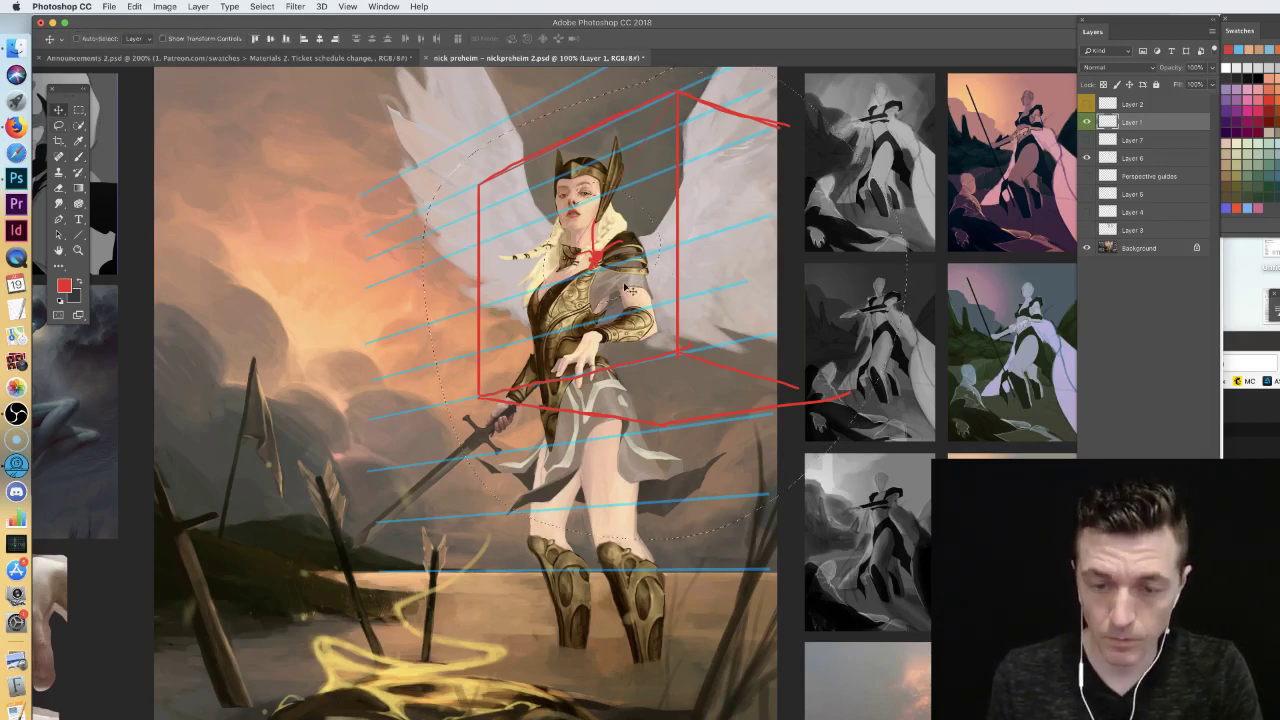
left_click_drag(684, 282, 716, 272)
key("ctrl+d")
key("b")
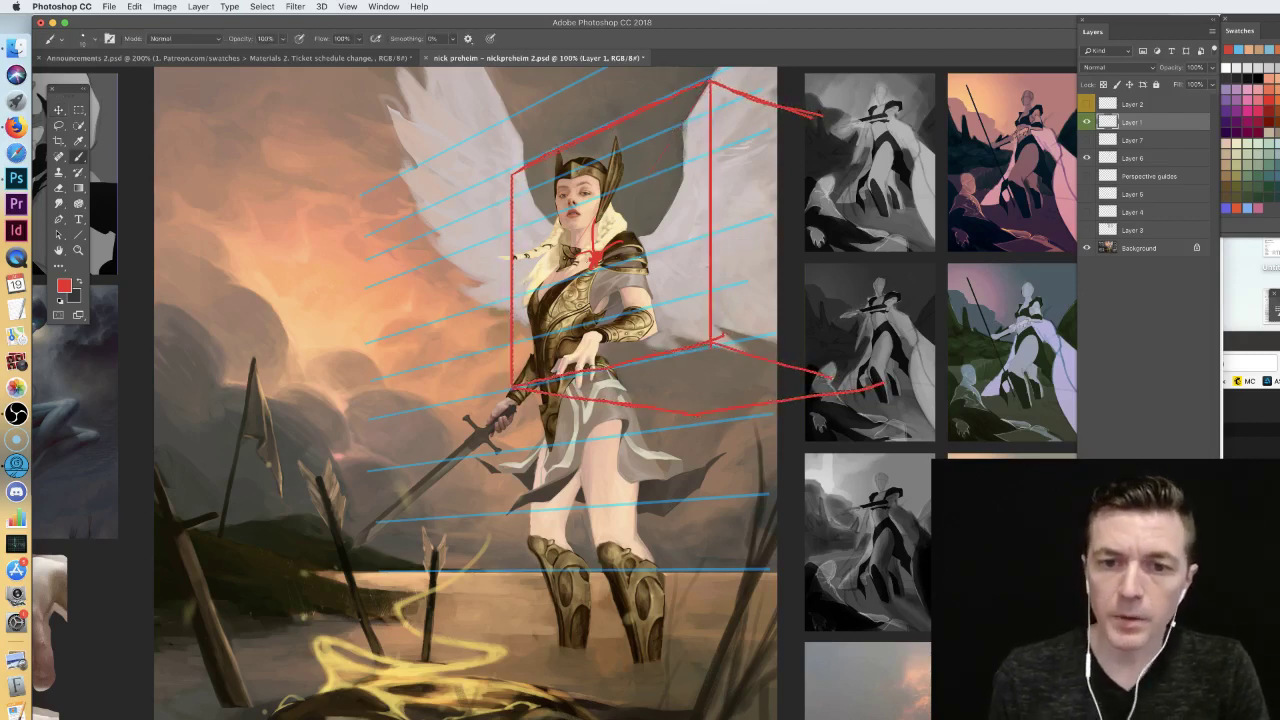
left_click_drag(562, 218, 700, 334)
left_click_drag(706, 88, 532, 372)
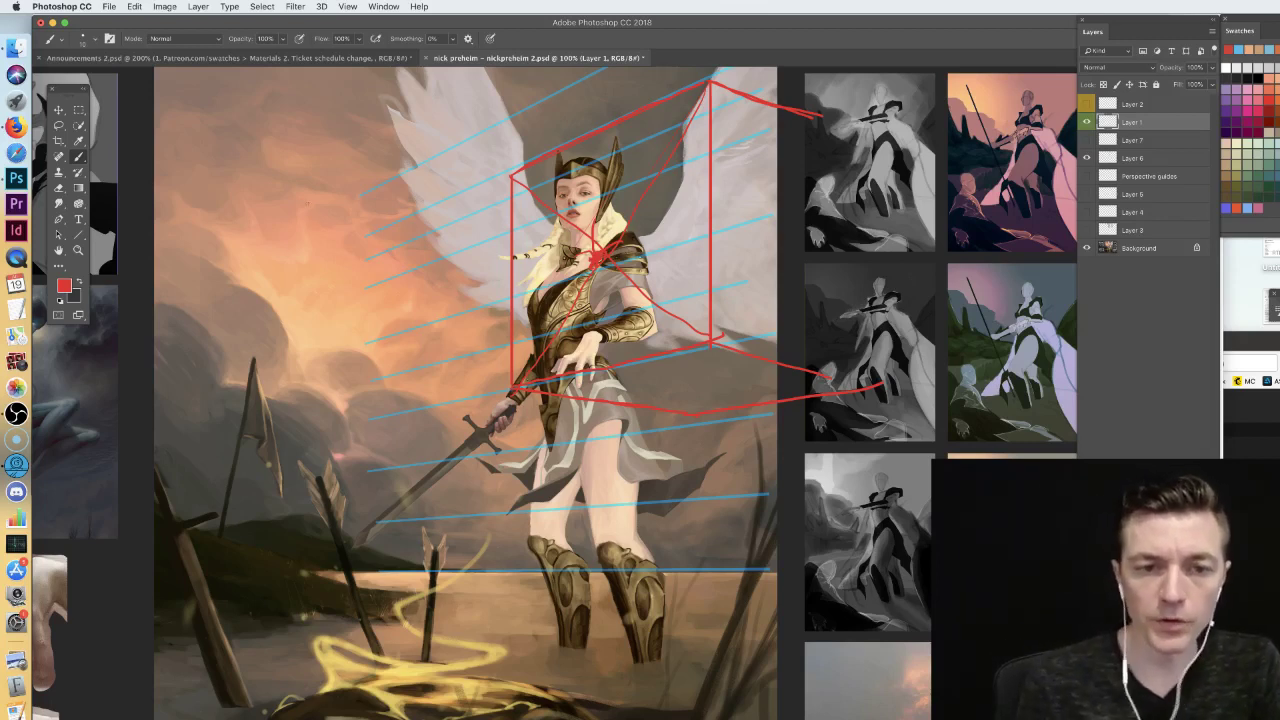
- Sketch a red top view of the figure with a forward arrow in the sky, try nearly horizontal wing lines and undo them
mouse_move(312, 204)
left_mouse_down()
mouse_move(283, 228)
mouse_move(329, 204)
mouse_move(361, 211)
mouse_move(340, 226)
mouse_move(286, 216)
mouse_move(334, 222)
left_mouse_up()
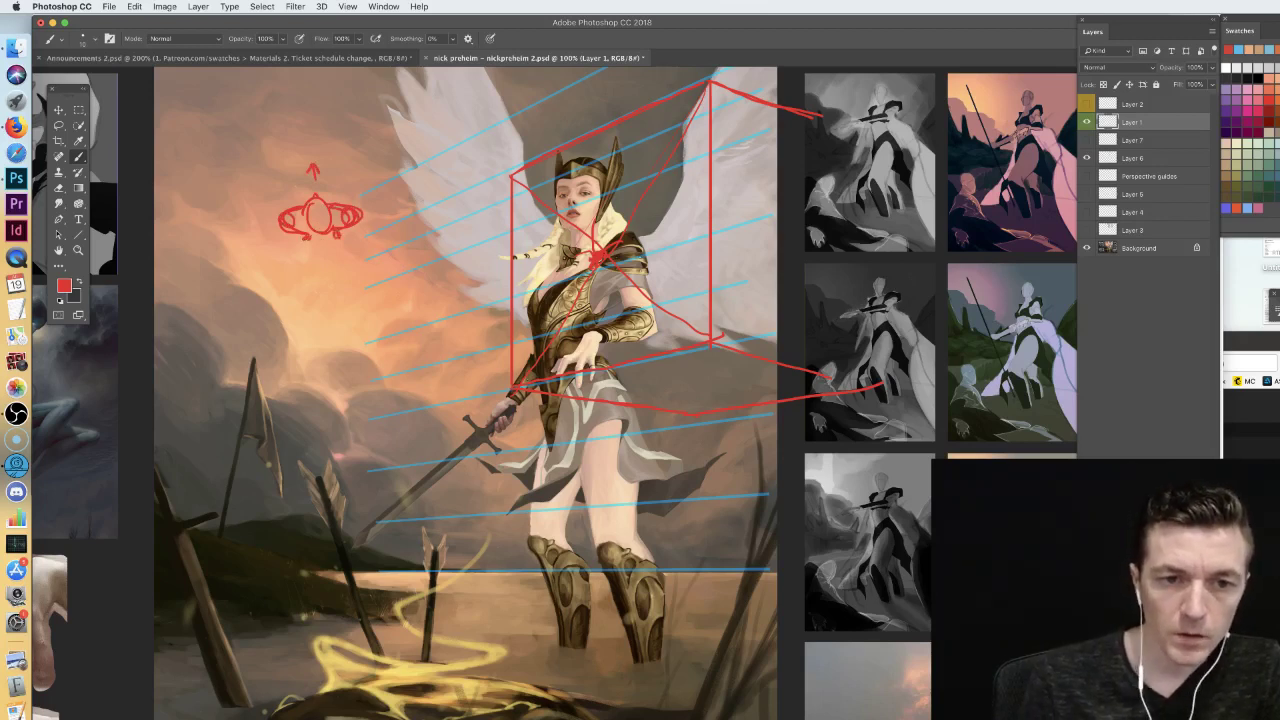
left_click_drag(219, 244, 420, 230)
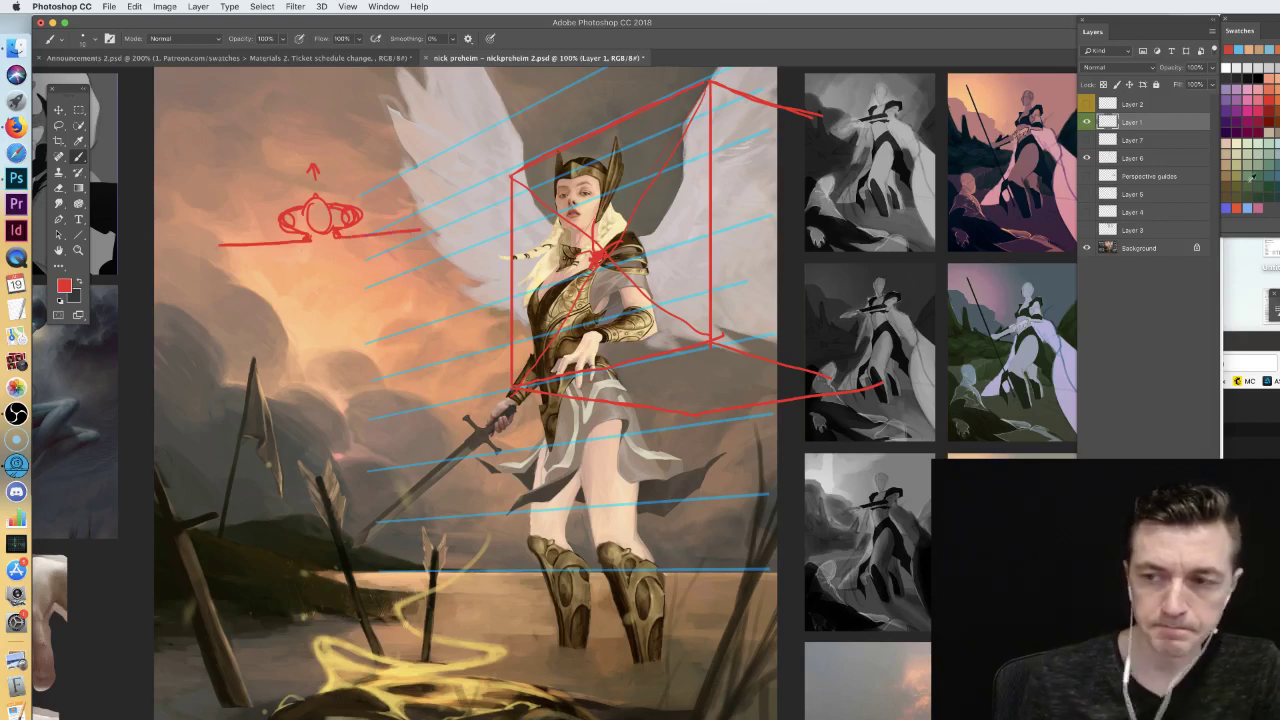
key("super+z")
- Try red swept-back wing lines with backward arrows on the top-view figure, and undo them
left_click_drag(304, 241, 264, 296)
left_click_drag(336, 238, 408, 300)
left_click_drag(305, 241, 271, 289)
mouse_move(271, 239)
left_mouse_down()
mouse_move(249, 242)
mouse_move(255, 283)
left_mouse_up()
mouse_move(242, 270)
left_mouse_down()
mouse_move(254, 286)
mouse_move(267, 270)
left_mouse_up()
left_click_drag(397, 217, 400, 274)
left_click_drag(388, 257, 412, 258)
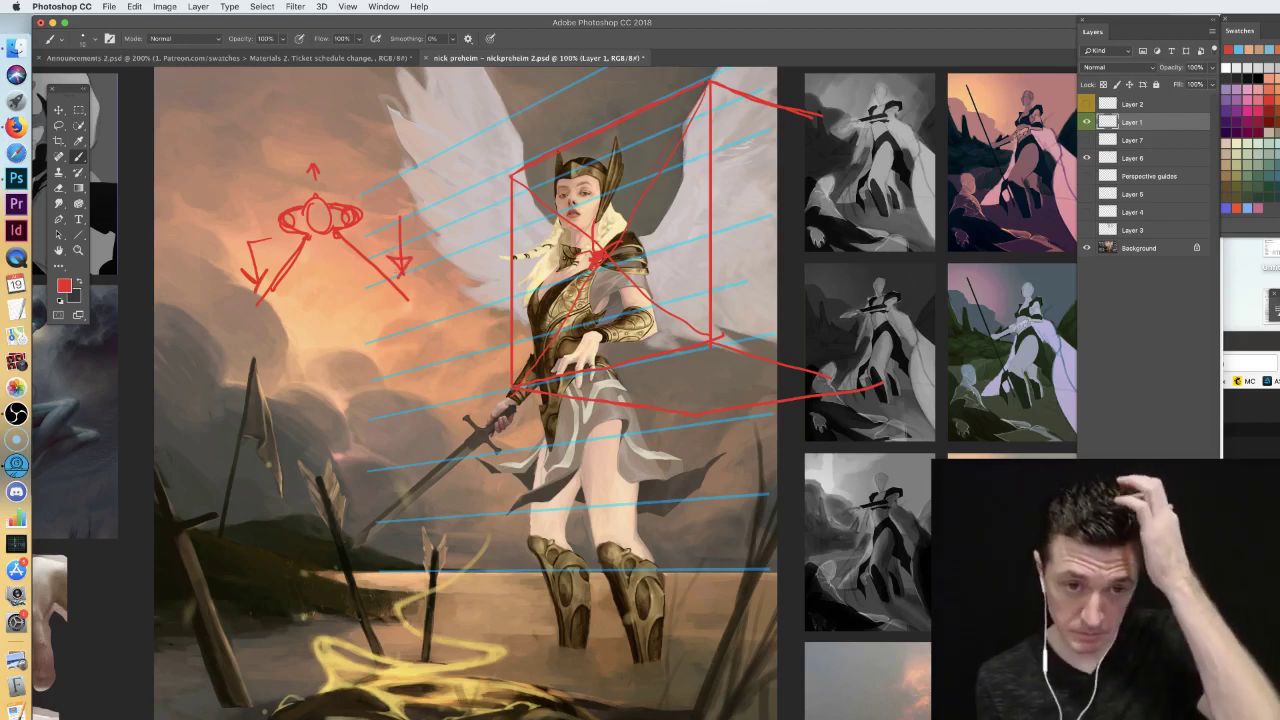
key("super+alt+z")
key("super+alt+z")
key("super+alt+z")
key("super+alt+z")
key("super+alt+z")
key("super+alt+z")
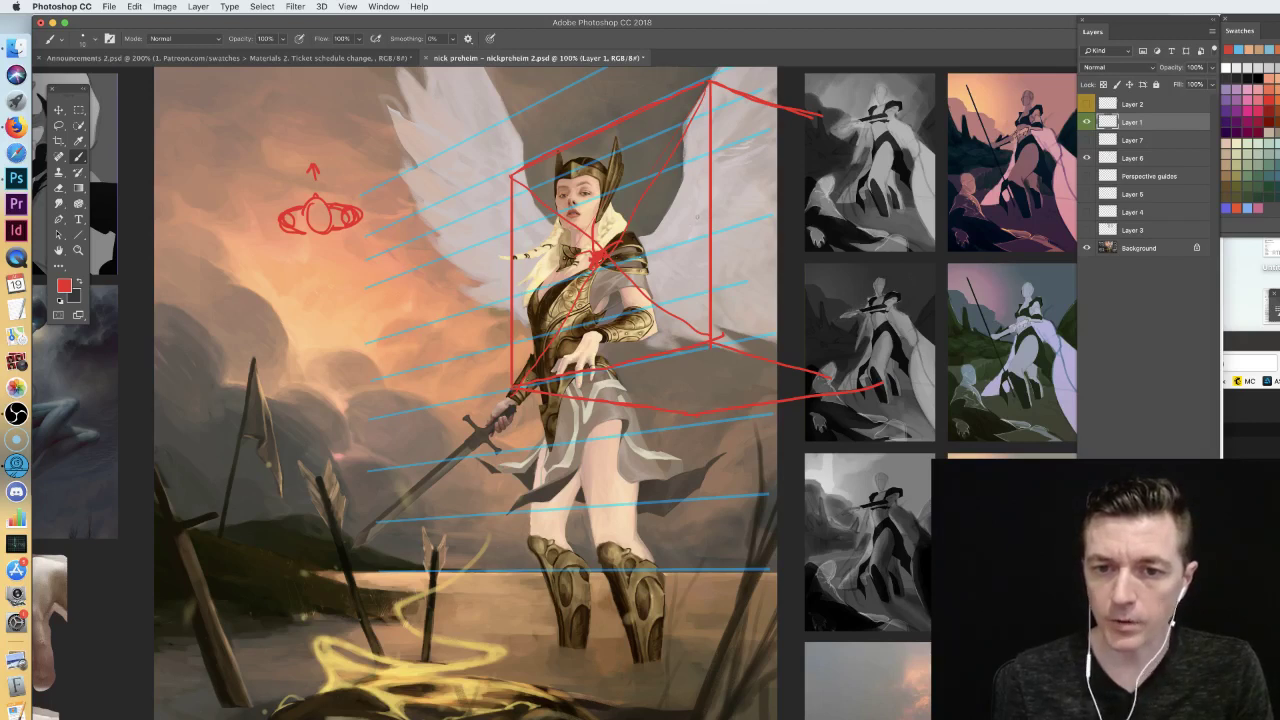
- Draw red construction lines from the chest mark across the right-hand wing to the far upper corner of the box
left_click_drag(624, 245, 695, 222)
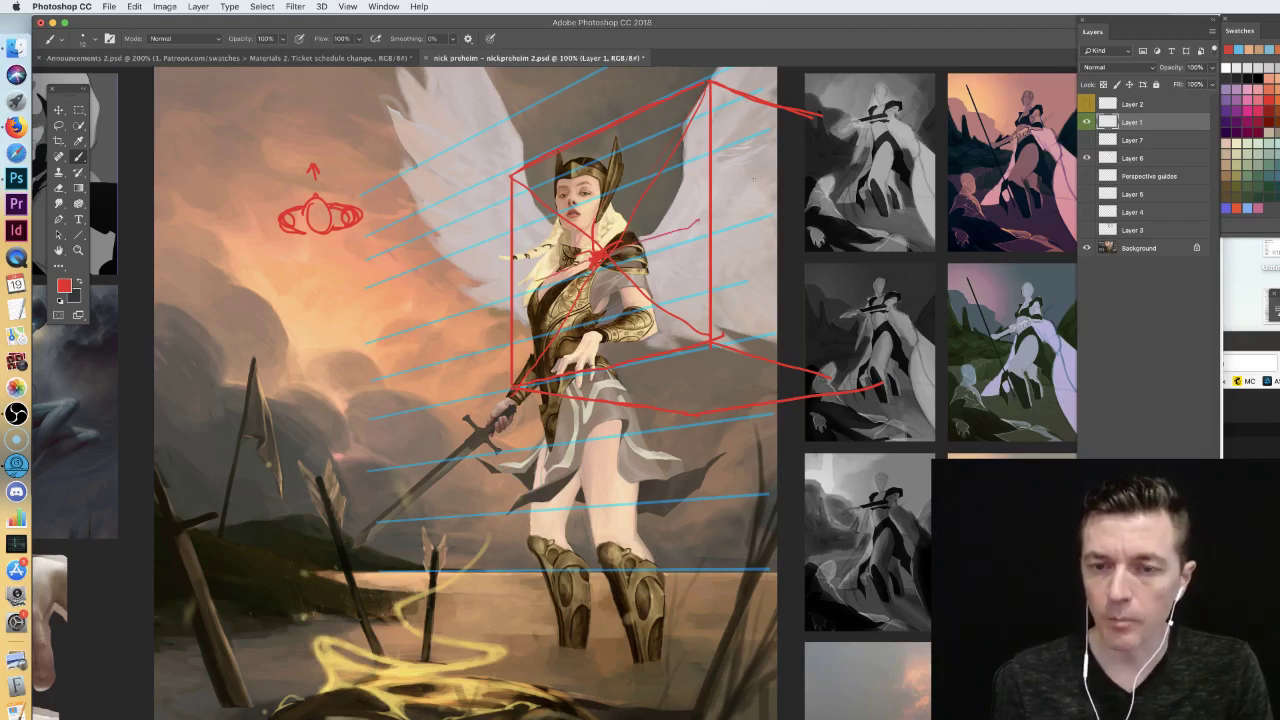
mouse_move(709, 94)
left_mouse_down()
mouse_move(712, 77)
mouse_move(818, 111)
mouse_move(808, 119)
left_mouse_up()
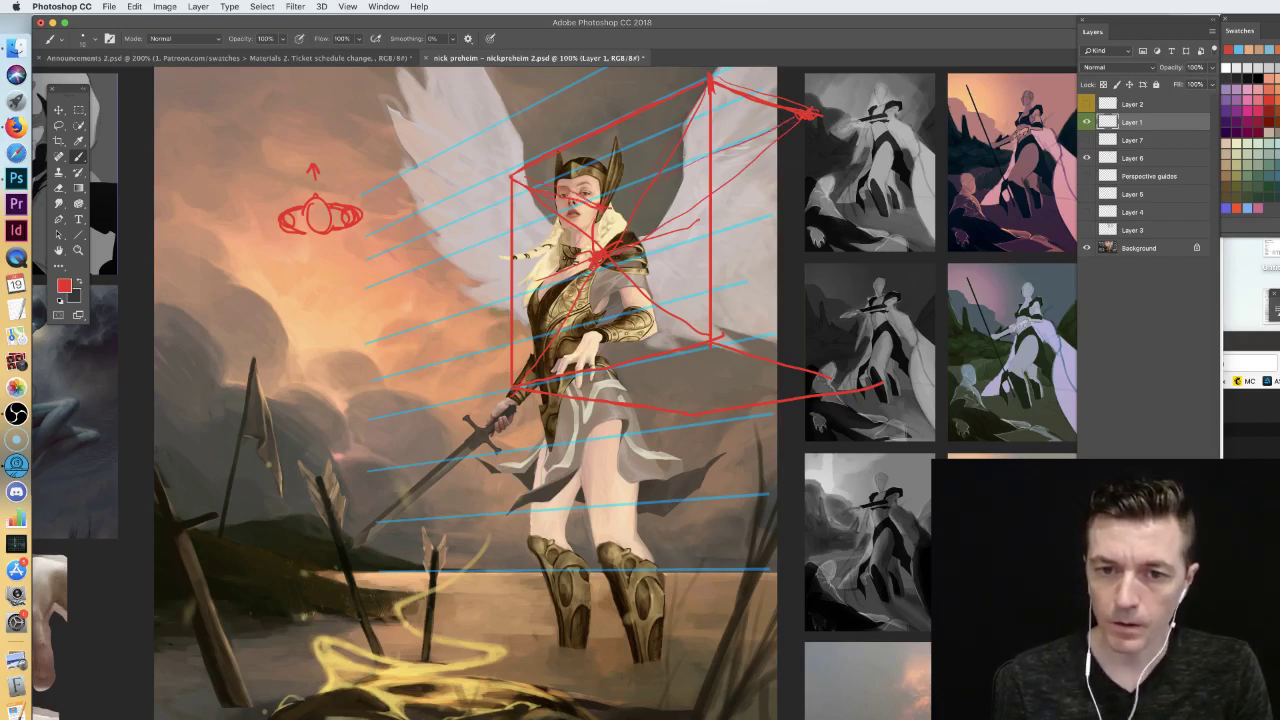
mouse_move(600, 252)
left_mouse_down()
mouse_move(603, 214)
mouse_move(702, 204)
mouse_move(750, 158)
mouse_move(782, 96)
left_mouse_up()
left_click_drag(754, 150, 668, 206)
key("super+z")
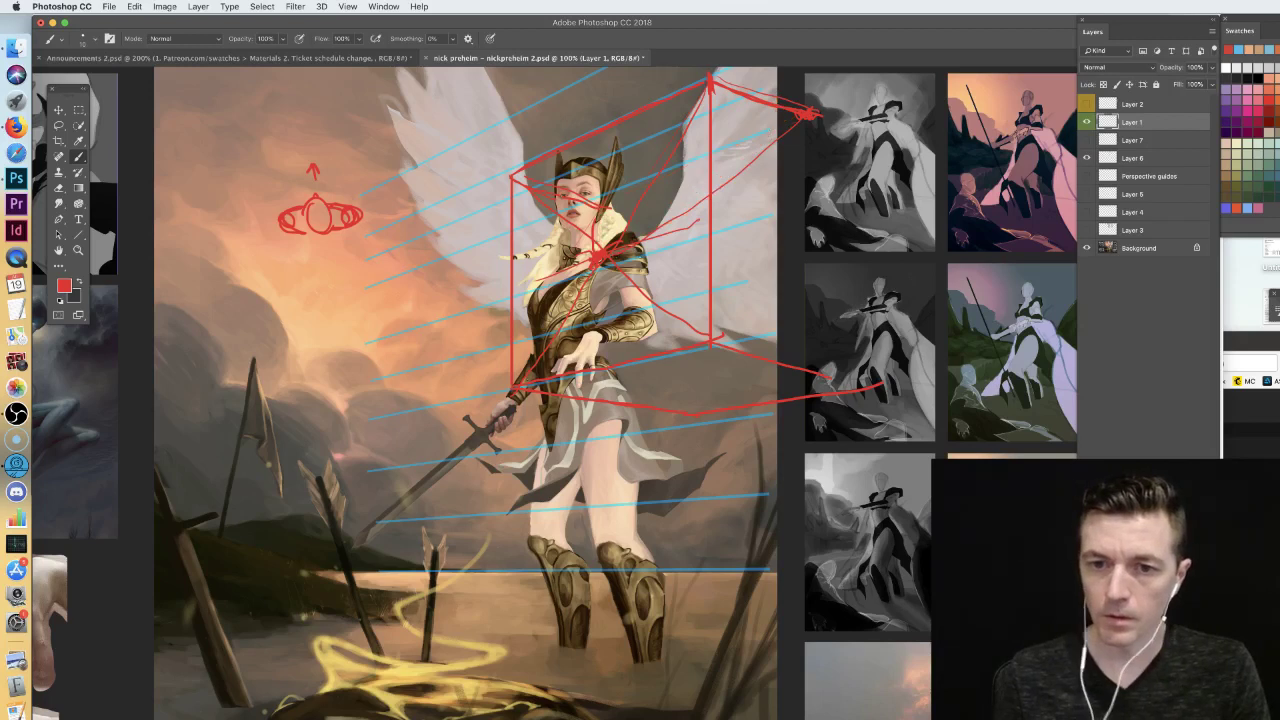
- Clear the red box drawing from Layer 1 and trace the inner edge of the right-hand wing in red
left_click(1086, 121)
left_click(1086, 121)
left_click(1086, 121)
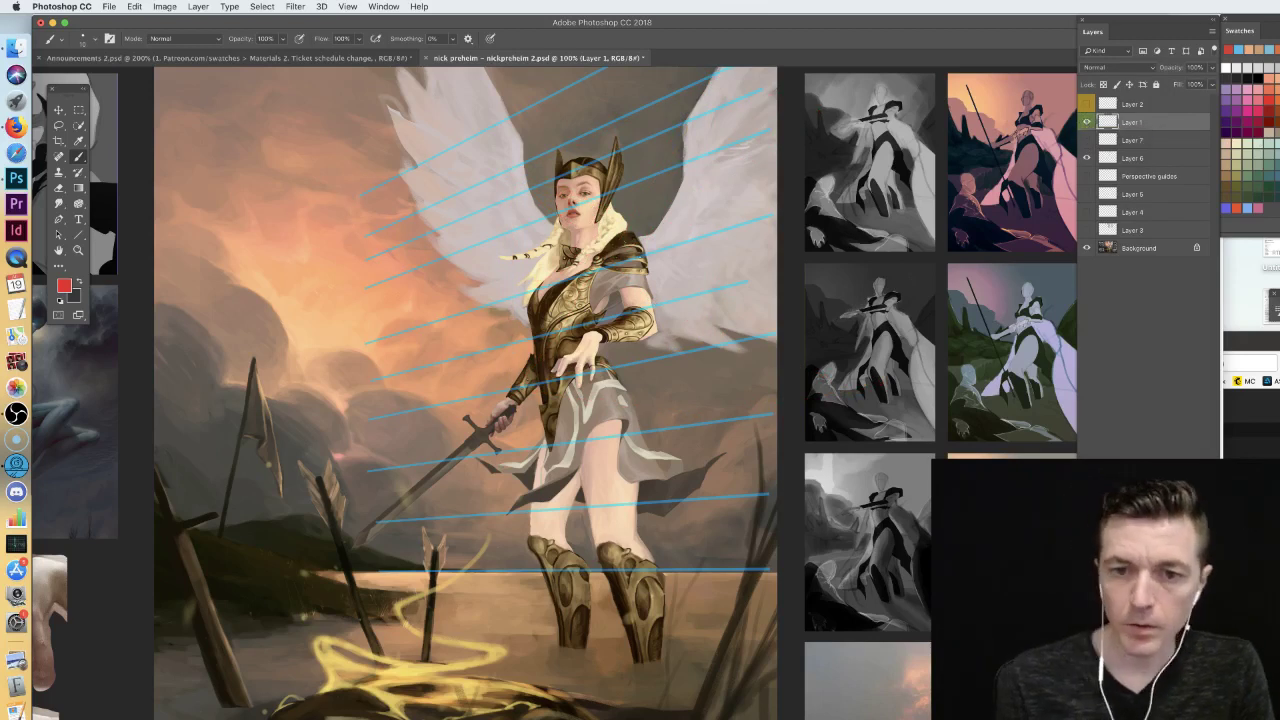
left_click(1086, 121)
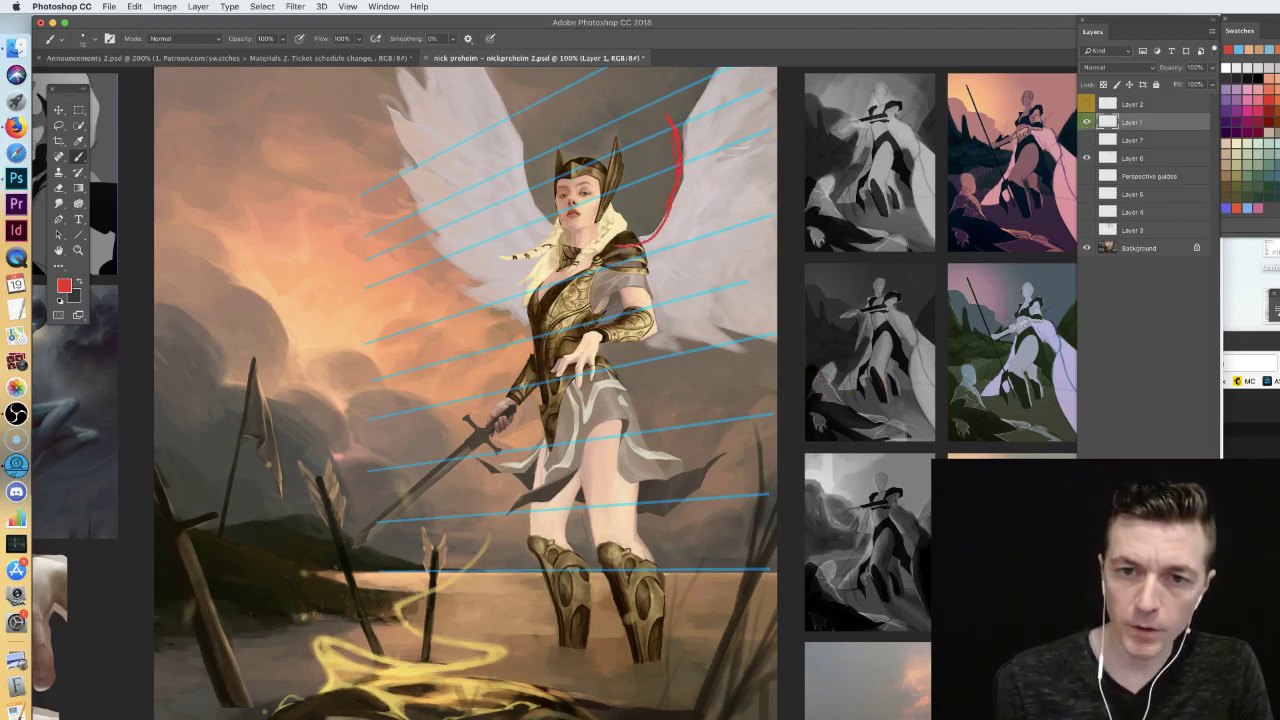
mouse_move(656, 60)
left_mouse_down()
mouse_move(632, 132)
mouse_move(648, 132)
mouse_move(650, 56)
left_mouse_up()
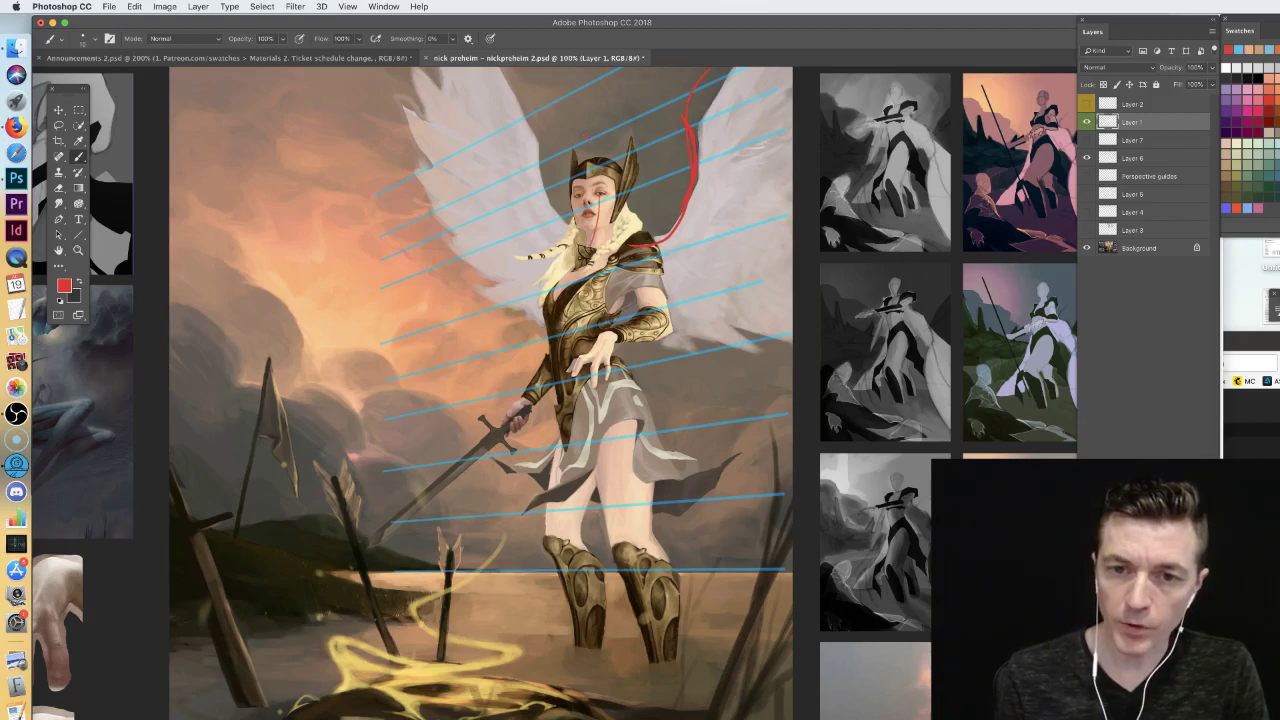
- Sketch a narrow foreshortened wing in red, running from above the helmet across the face and down to the forearm
left_click_drag(602, 176, 605, 248)
left_click_drag(530, 74, 598, 276)
left_click_drag(565, 88, 646, 384)
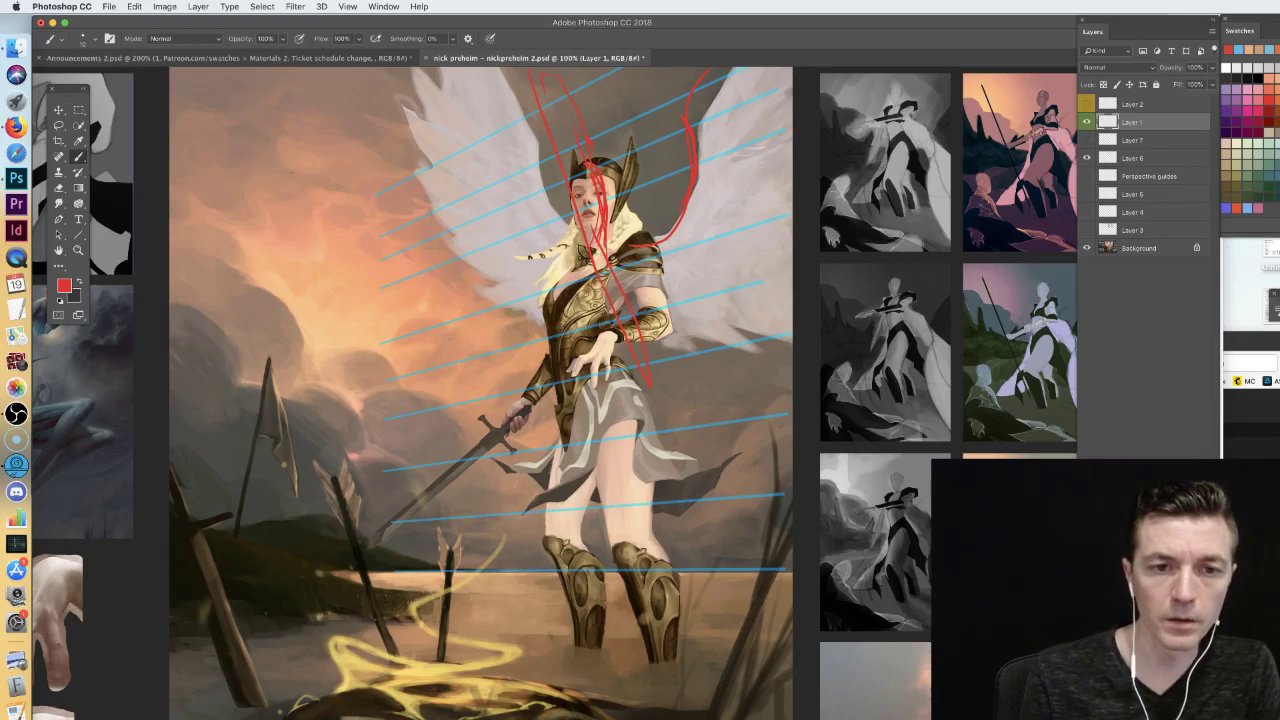
- Sketch a red top view in the sky with an angled figure and a camera below it pointing forward
mouse_move(280, 164)
left_mouse_down()
mouse_move(311, 190)
mouse_move(300, 177)
mouse_move(312, 155)
mouse_move(300, 145)
mouse_move(282, 156)
mouse_move(317, 166)
left_mouse_up()
mouse_move(313, 298)
left_mouse_down()
mouse_move(314, 332)
mouse_move(302, 336)
mouse_move(300, 286)
mouse_move(320, 299)
mouse_move(306, 320)
mouse_move(320, 320)
mouse_move(307, 240)
left_mouse_up()
left_click_drag(307, 240, 315, 258)
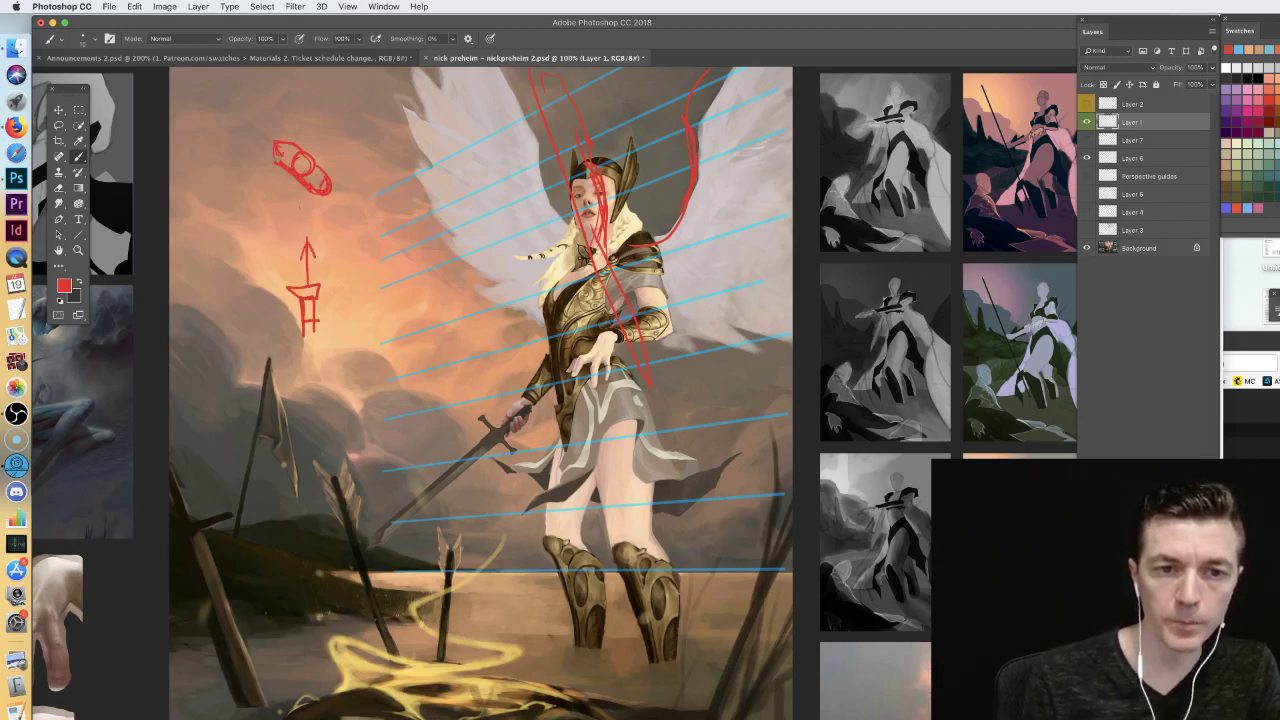
- Add red wing arrows to the top-view figure, one straight away from the camera and one sideways, with curved marks at their tips
mouse_move(301, 106)
left_mouse_down()
mouse_move(302, 162)
mouse_move(364, 147)
left_mouse_up()
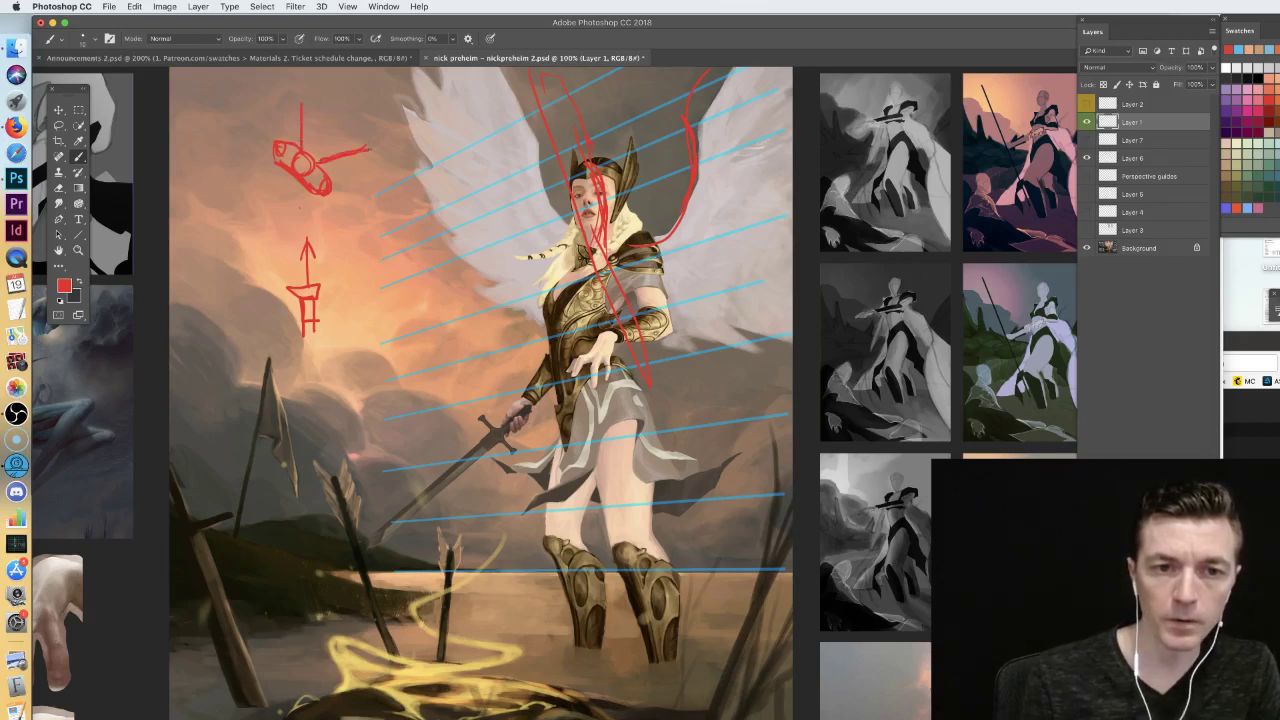
left_click_drag(301, 150, 303, 92)
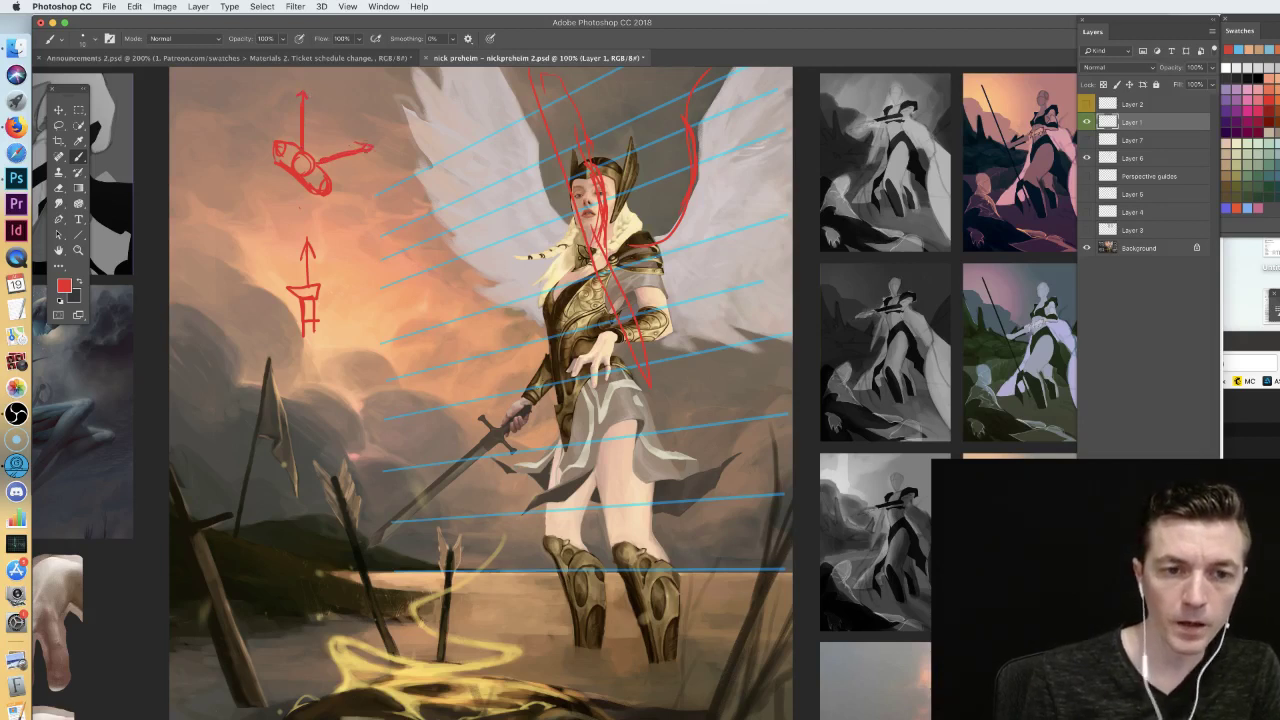
left_click_drag(305, 151, 304, 104)
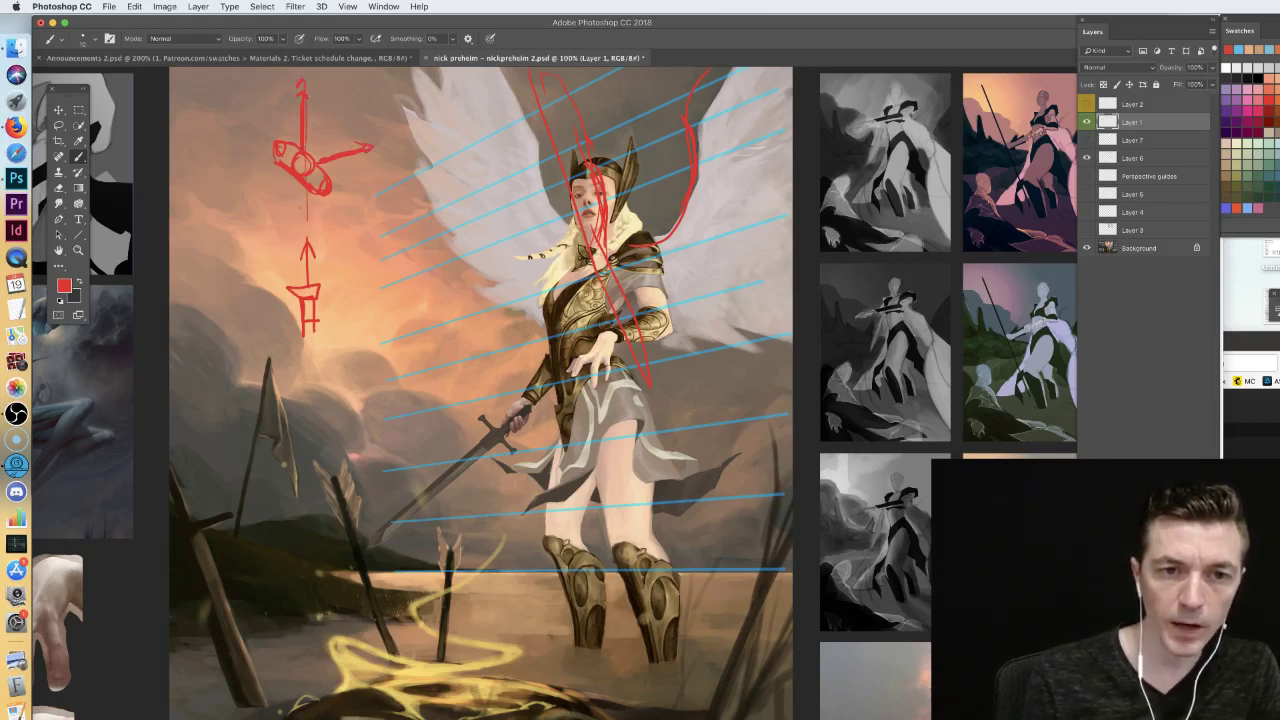
left_click_drag(374, 146, 399, 137)
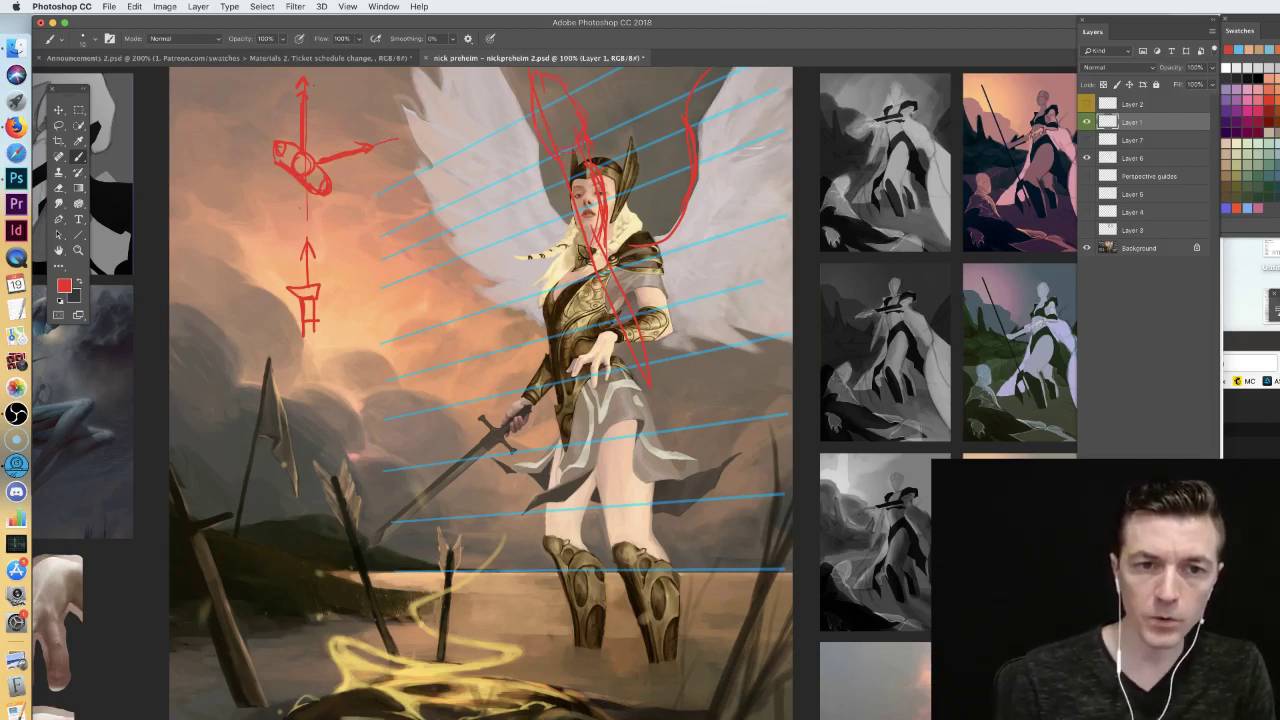
left_click_drag(381, 119, 369, 143)
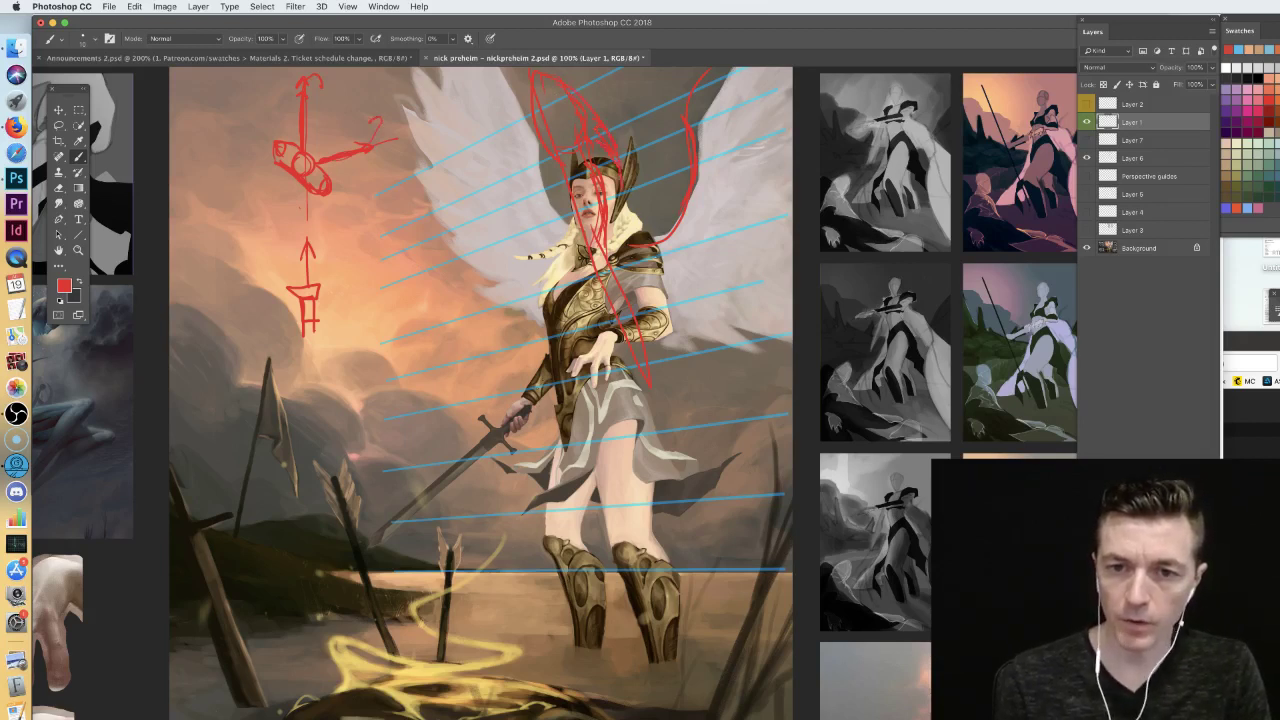
- Sketch red feather tips from the elbow outward along the lower edge of the right-hand wing
mouse_move(642, 338)
left_mouse_down()
mouse_move(676, 345)
mouse_move(712, 395)
left_mouse_up()
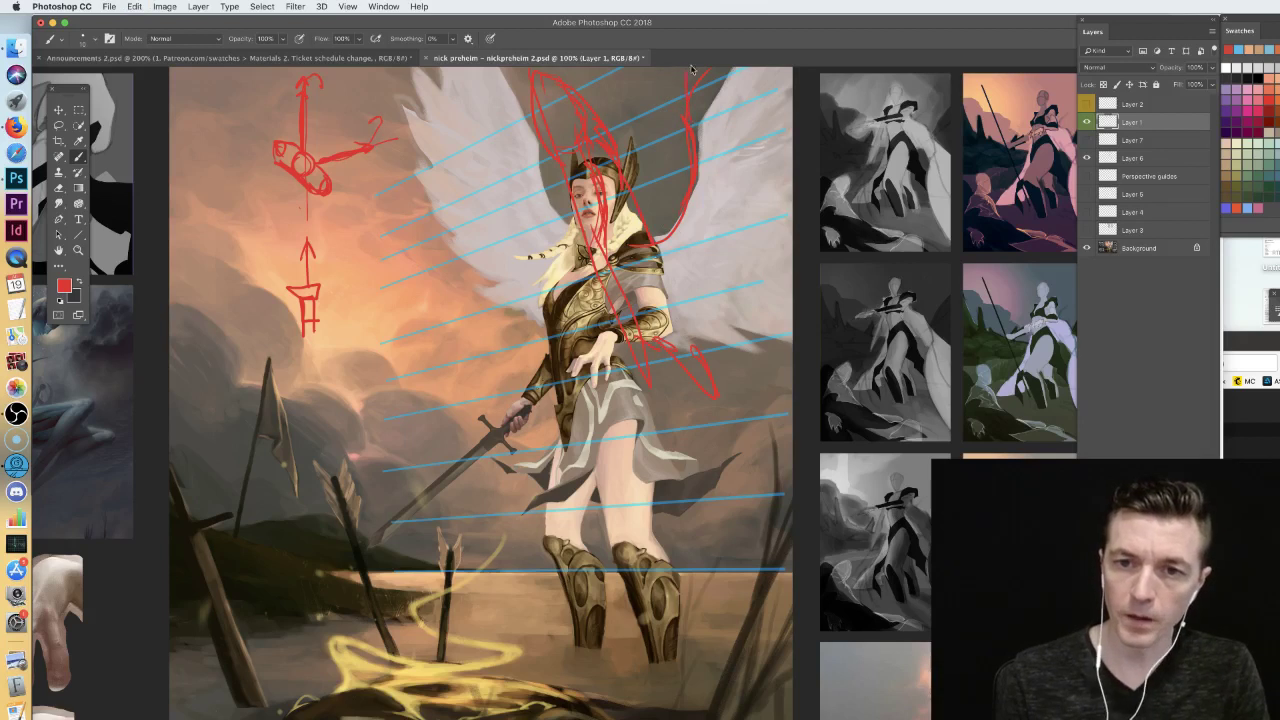
mouse_move(640, 345)
left_mouse_down()
mouse_move(744, 330)
mouse_move(774, 285)
left_mouse_up()
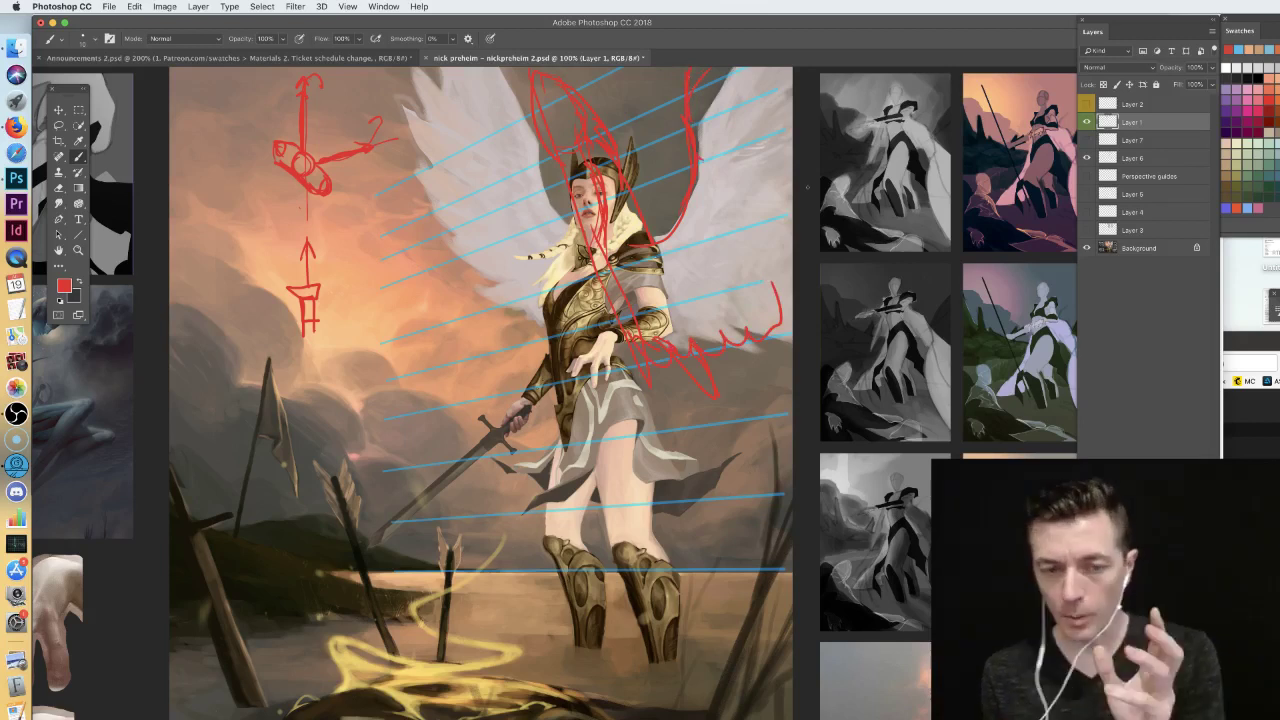
- Hide the red sketches and blue perspective guides, and show and select Layer 2 with the yellow numbered notes
key("super+minus")
key("super+minus")
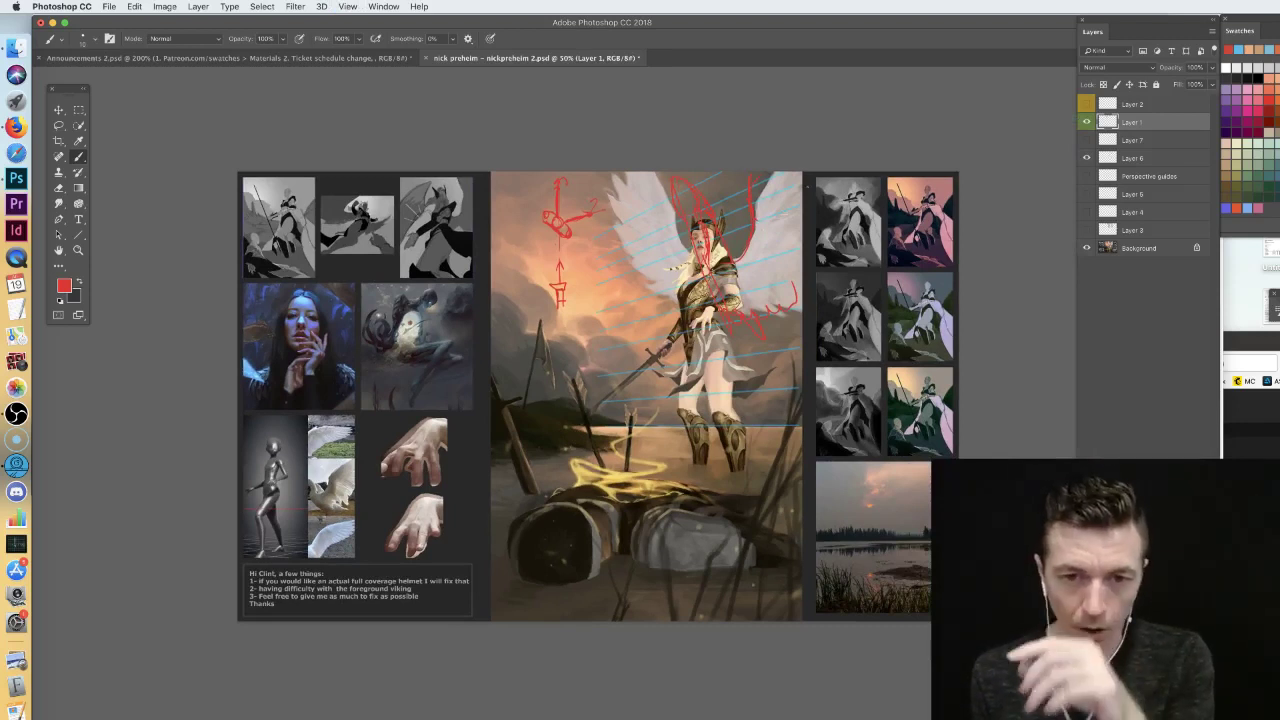
key("super+plus")
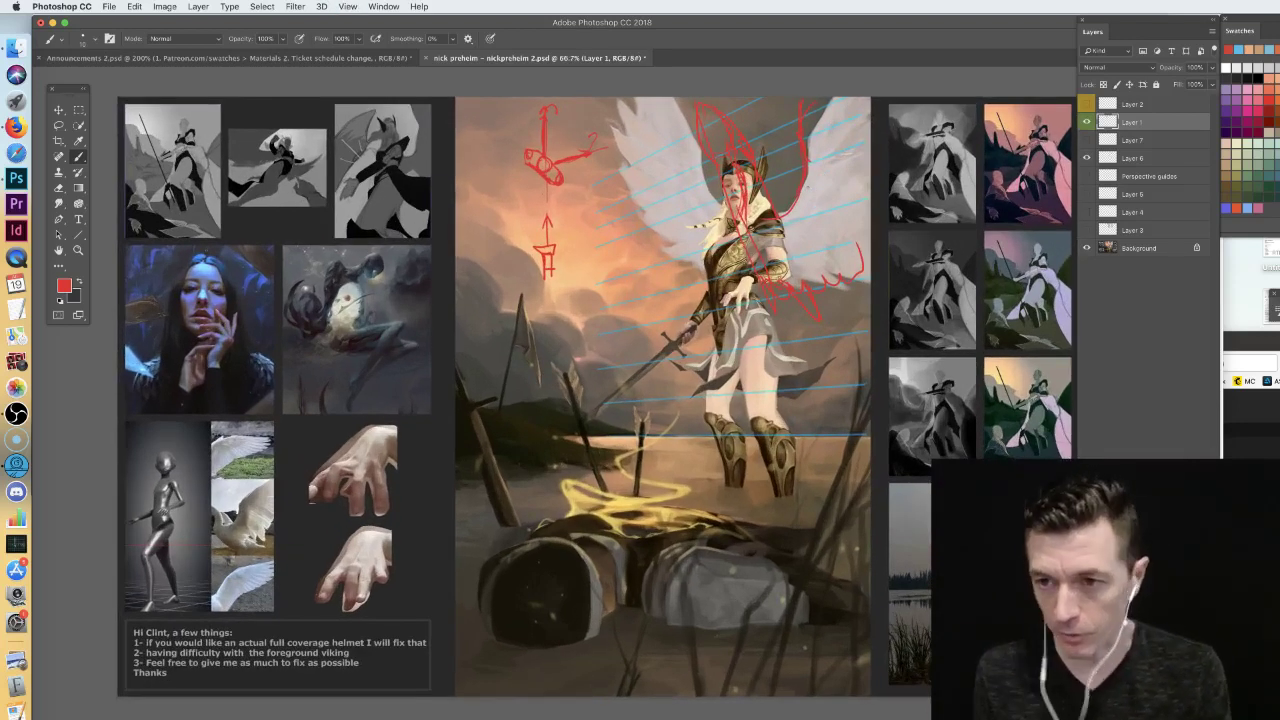
left_click(1086, 121)
left_click(1086, 157)
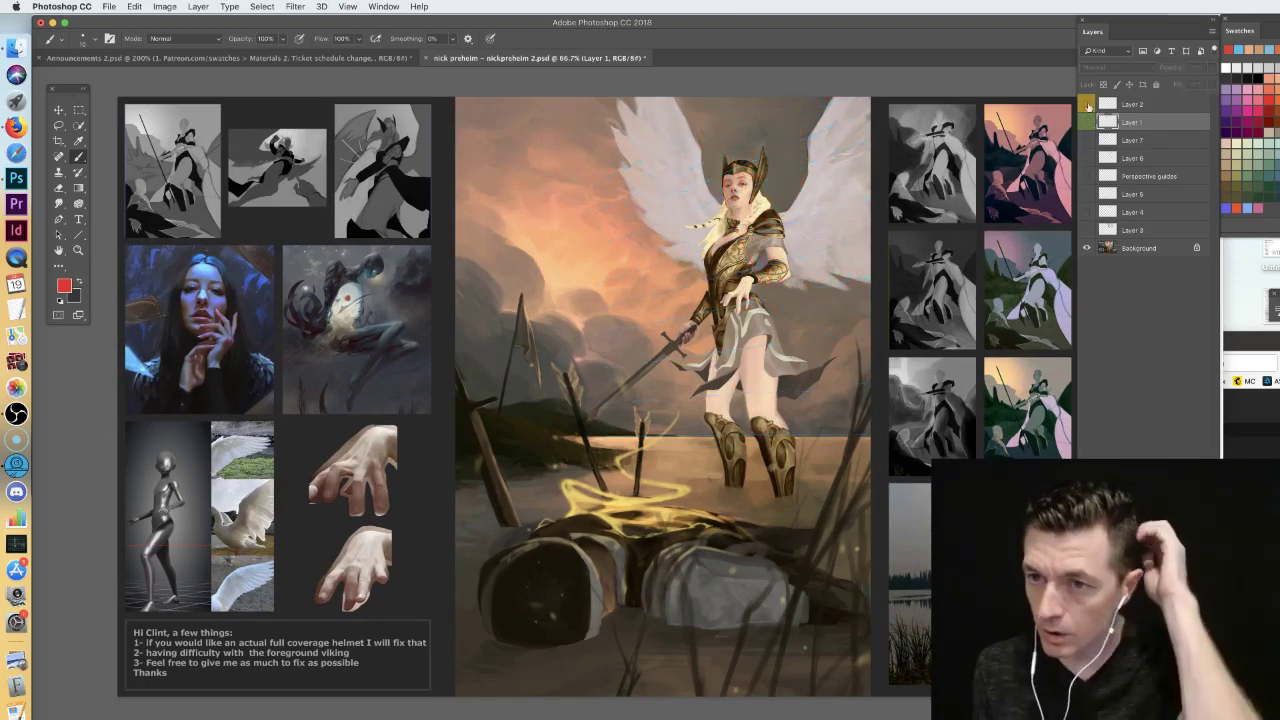
left_click(1087, 104)
left_click(1122, 106)
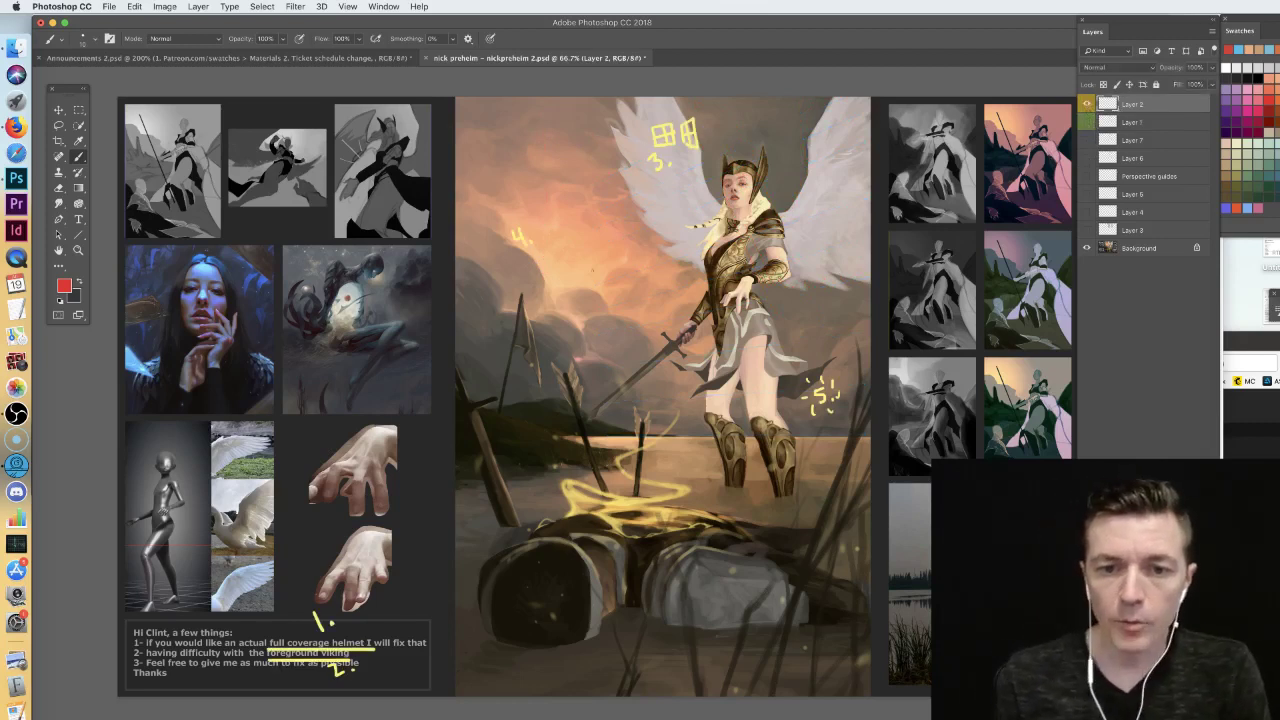
- Circle the glowing sky area around note 4 in red, and undo the circle
mouse_move(620, 258)
left_mouse_down()
mouse_move(485, 205)
mouse_move(578, 172)
mouse_move(500, 168)
left_mouse_up()
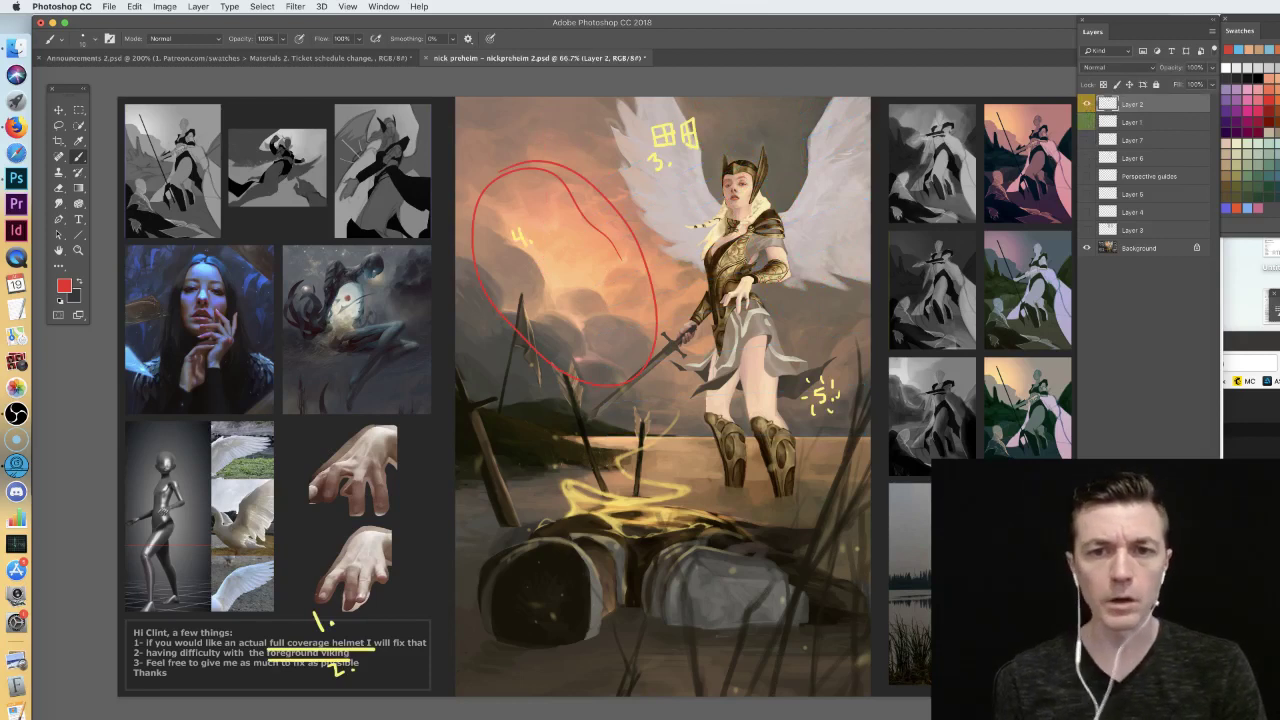
key("super+z")
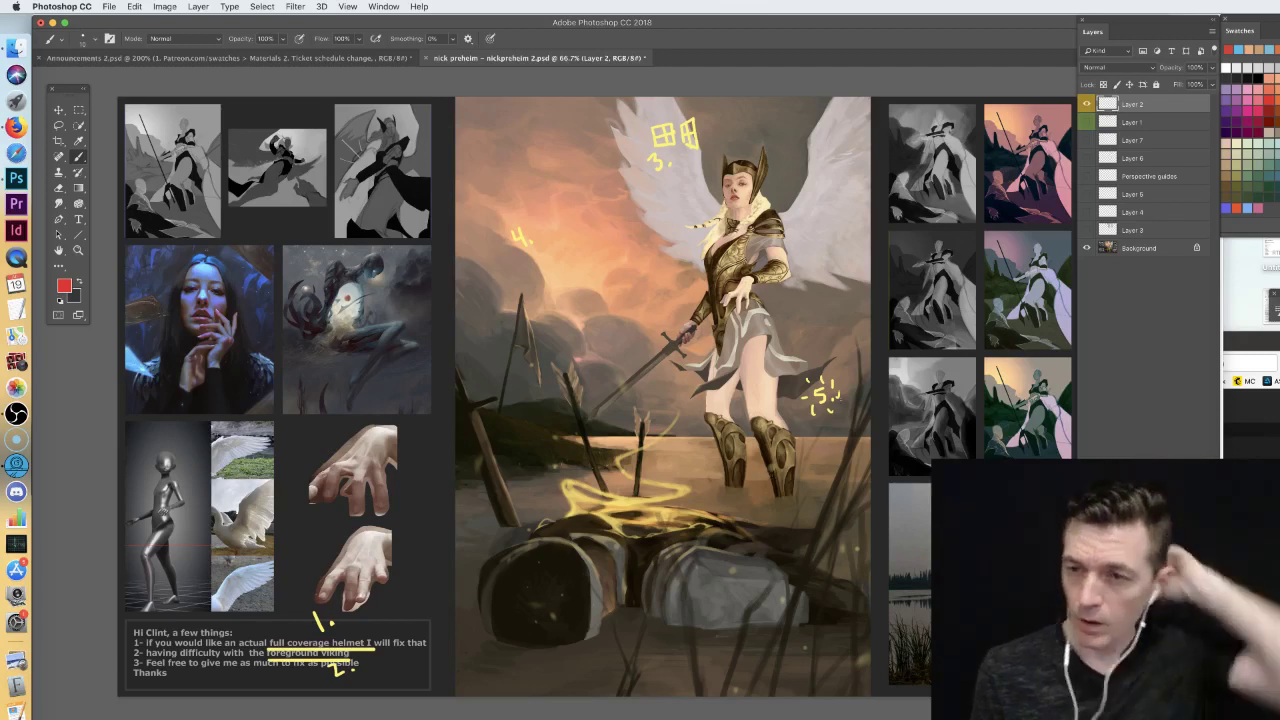
- Hide the yellow notes on Layer 2 and add a new layer above Layer 7
left_click(1086, 104)
left_click(1136, 127)
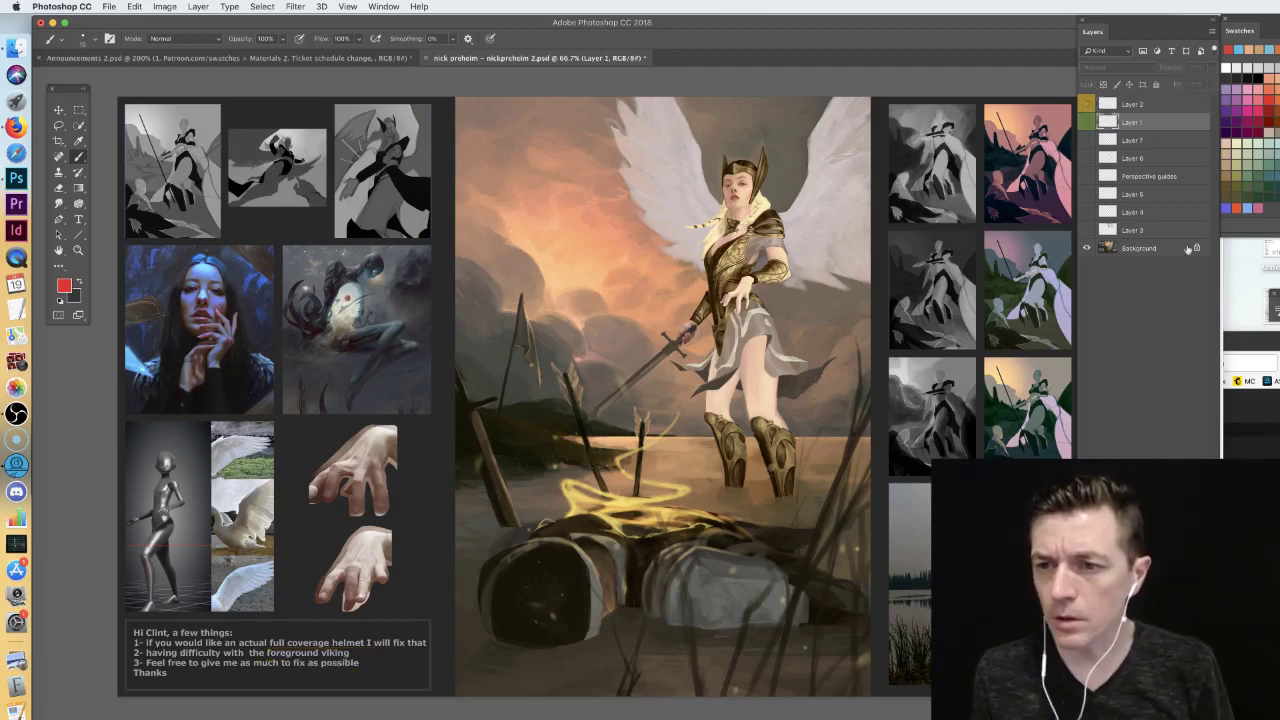
left_click(1137, 142)
key("super+shift+alt+n")
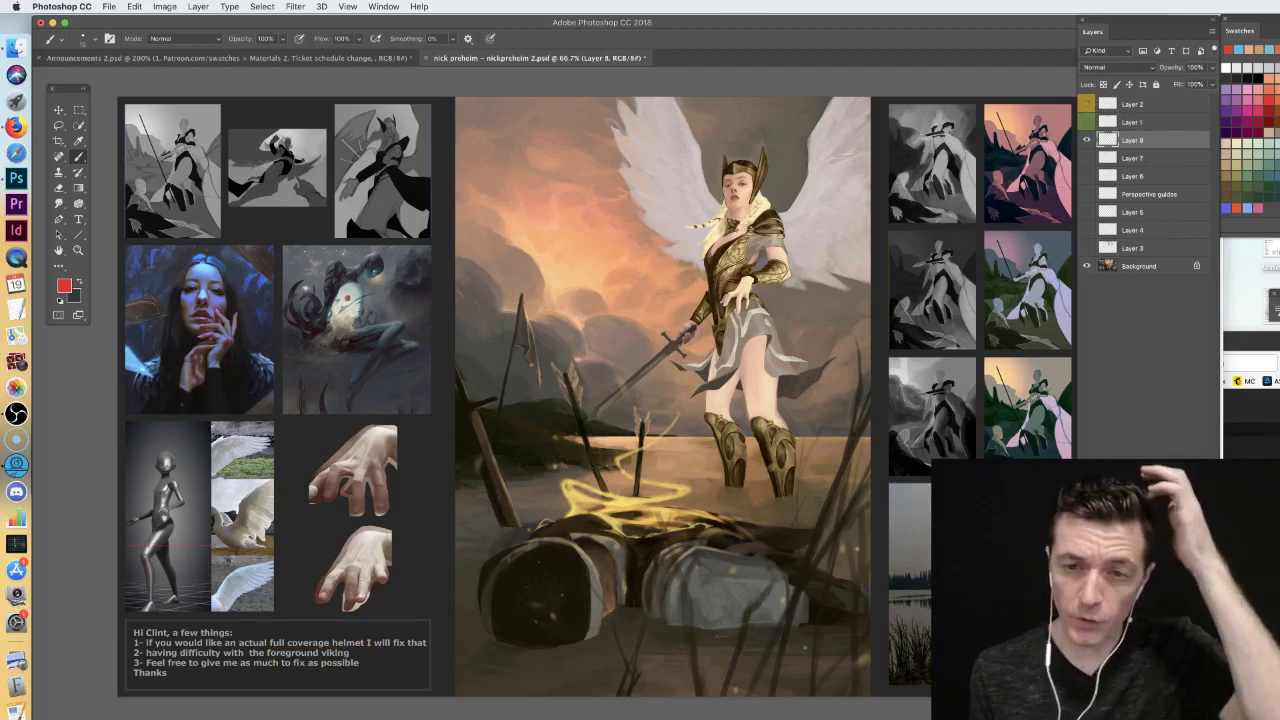
- Enlarge the brush to 76 px and set the new layer's blend mode to Multiply
right_click(891, 391)
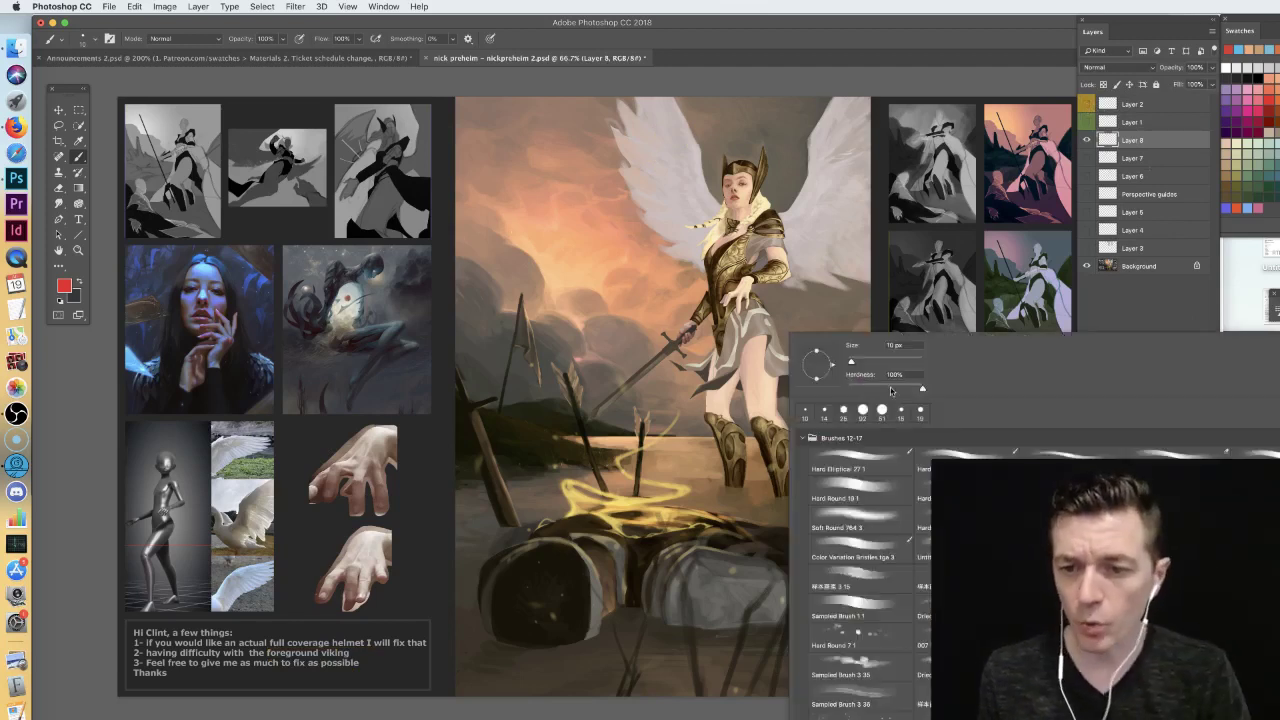
left_click(1108, 67)
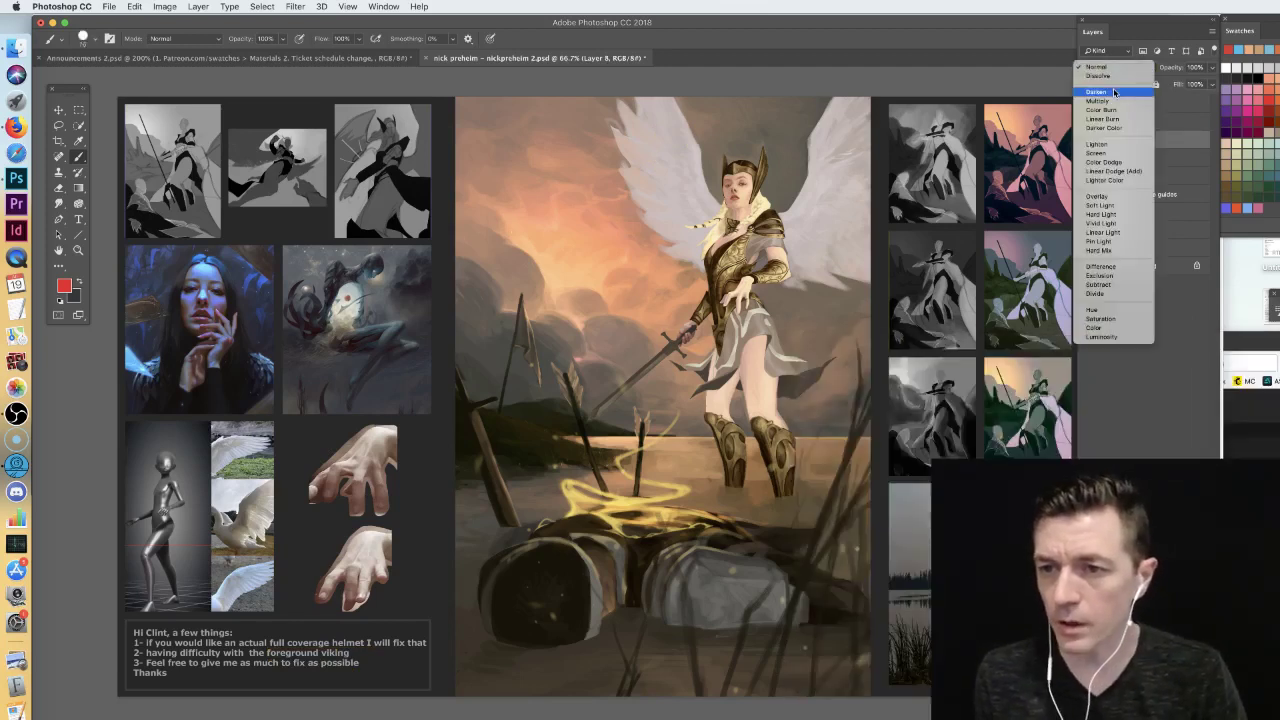
left_click(1099, 101)
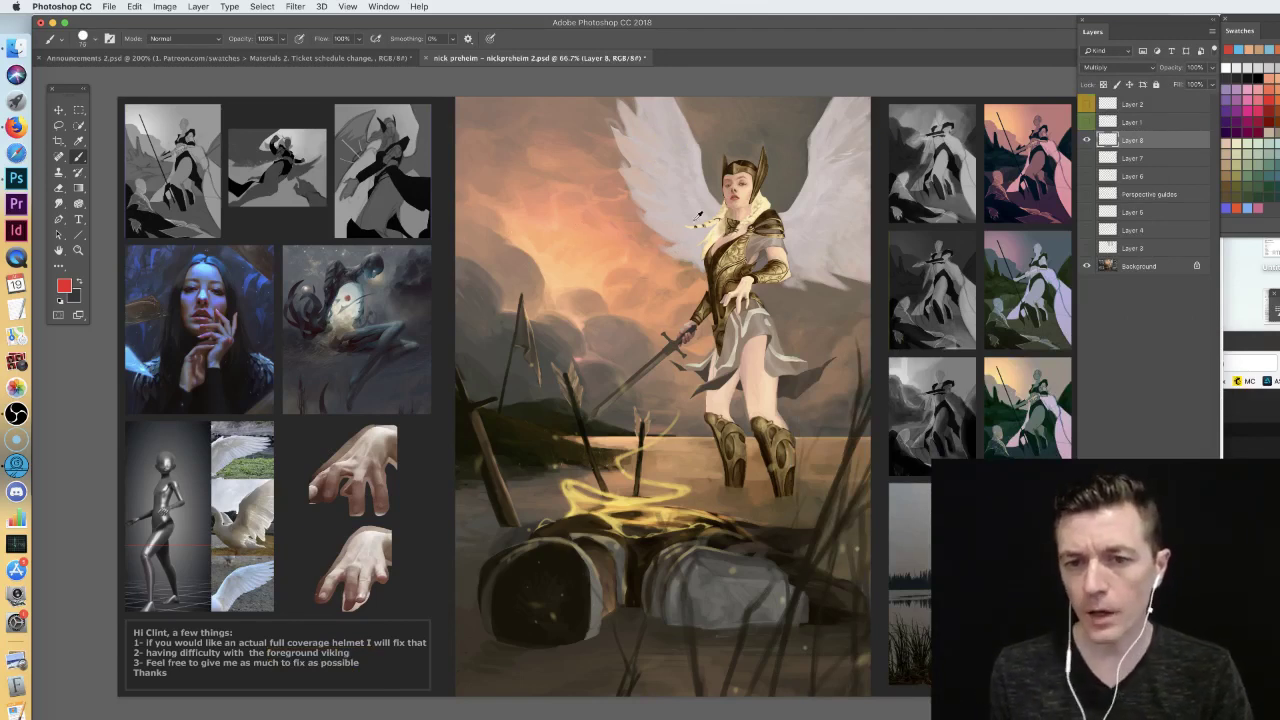
- Sample the pale pinkish grey from the wing and darken it slightly as the foreground shadow colour
left_click(694, 201, "alt")
mouse_move(738, 196)
left_mouse_down()
mouse_move(740, 180)
mouse_move(752, 214)
mouse_move(720, 272)
mouse_move(760, 204)
mouse_move(774, 250)
left_mouse_up()
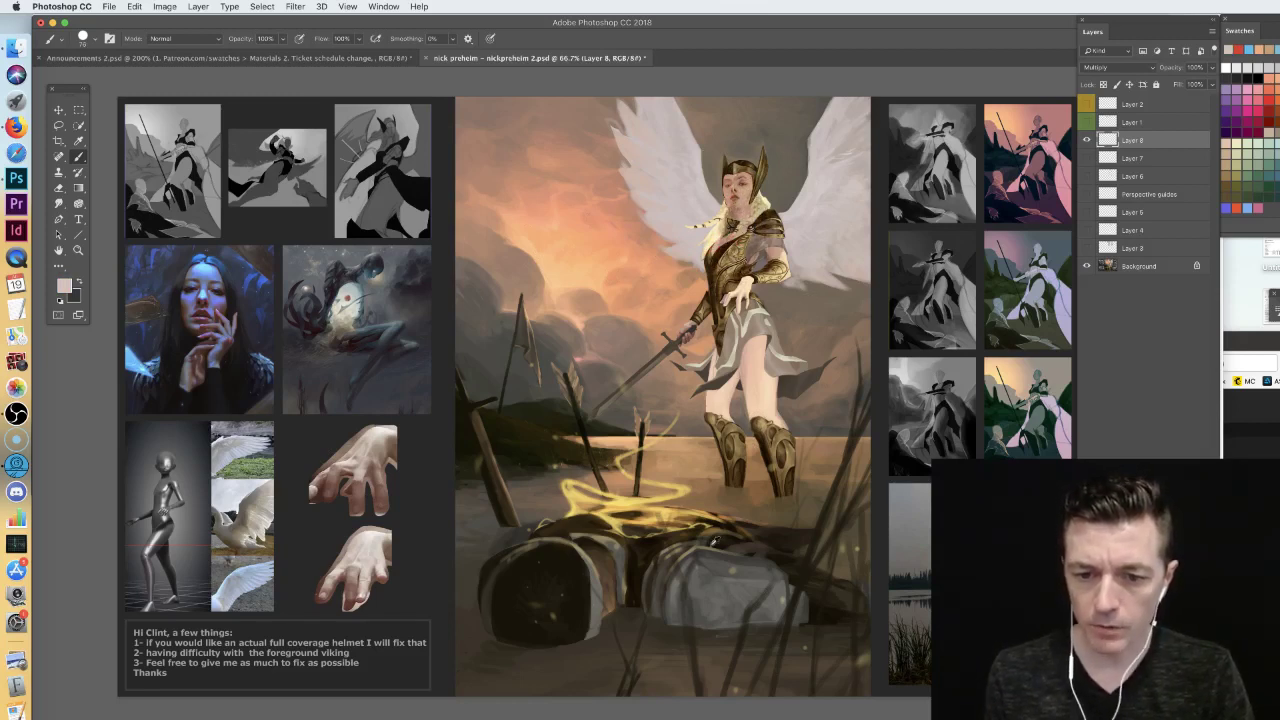
left_click(64, 286)
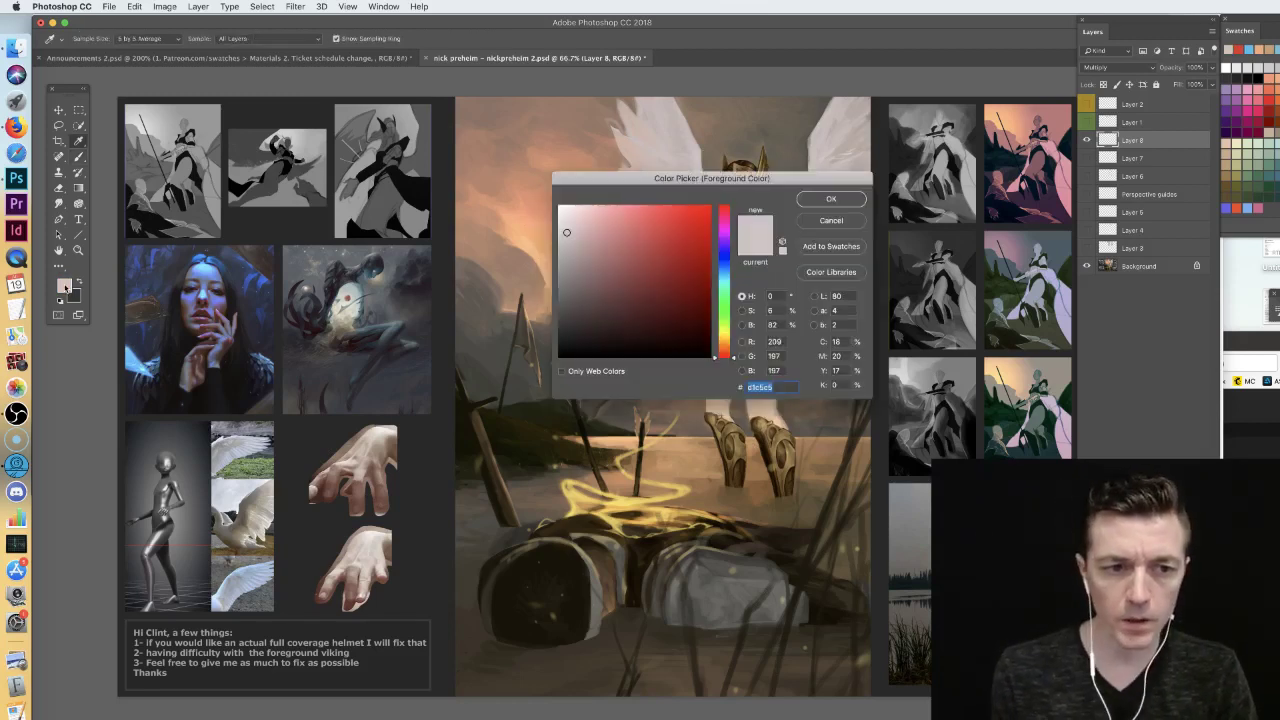
left_click(569, 247)
left_click(830, 199)
- Paint a multiplied shadow over the valkyrie's face, torso, arms, skirt and legs
mouse_move(750, 172)
left_mouse_down()
mouse_move(742, 222)
mouse_move(776, 256)
mouse_move(732, 326)
left_mouse_up()
mouse_move(740, 278)
left_mouse_down()
mouse_move(758, 384)
mouse_move(712, 428)
left_mouse_up()
left_click_drag(722, 352, 742, 496)
mouse_move(728, 240)
left_mouse_down()
mouse_move(708, 268)
mouse_move(720, 332)
left_mouse_up()
mouse_move(724, 196)
left_mouse_down()
mouse_move(714, 244)
mouse_move(778, 273)
mouse_move(750, 284)
left_mouse_up()
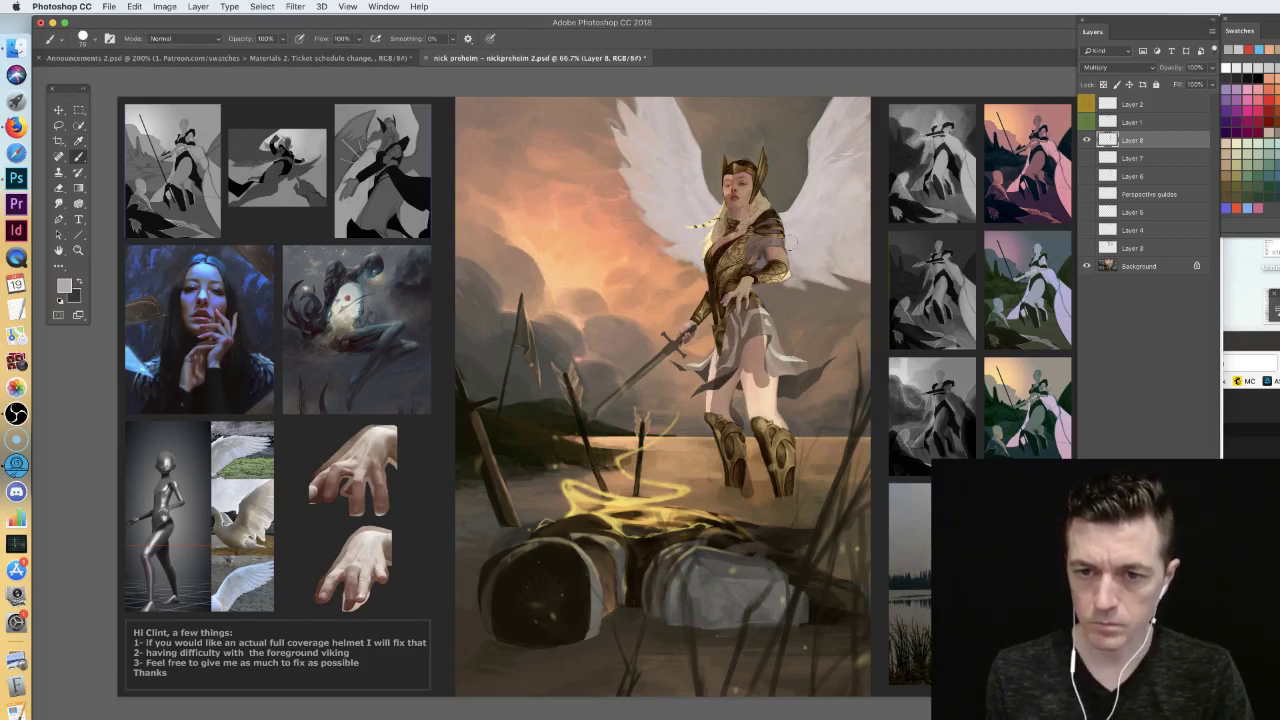
- Shade the inside of the right-hand wing, keeping a light rim along its inner edge
mouse_move(796, 232)
left_mouse_down()
mouse_move(791, 190)
mouse_move(826, 190)
left_mouse_up()
left_click_drag(810, 272, 820, 160)
left_click_drag(830, 115, 848, 272)
mouse_move(858, 100)
left_mouse_down()
mouse_move(847, 243)
mouse_move(866, 285)
left_mouse_up()
mouse_move(820, 268)
left_mouse_down()
mouse_move(786, 288)
mouse_move(845, 287)
left_mouse_up()
- Extend the shadow over the skirt, the legs and the ground beside the boots
mouse_move(771, 314)
left_mouse_down()
mouse_move(768, 408)
mouse_move(760, 382)
mouse_move(789, 496)
mouse_move(752, 510)
mouse_move(764, 522)
mouse_move(826, 518)
mouse_move(832, 534)
left_mouse_up()
left_click_drag(702, 312, 690, 333)
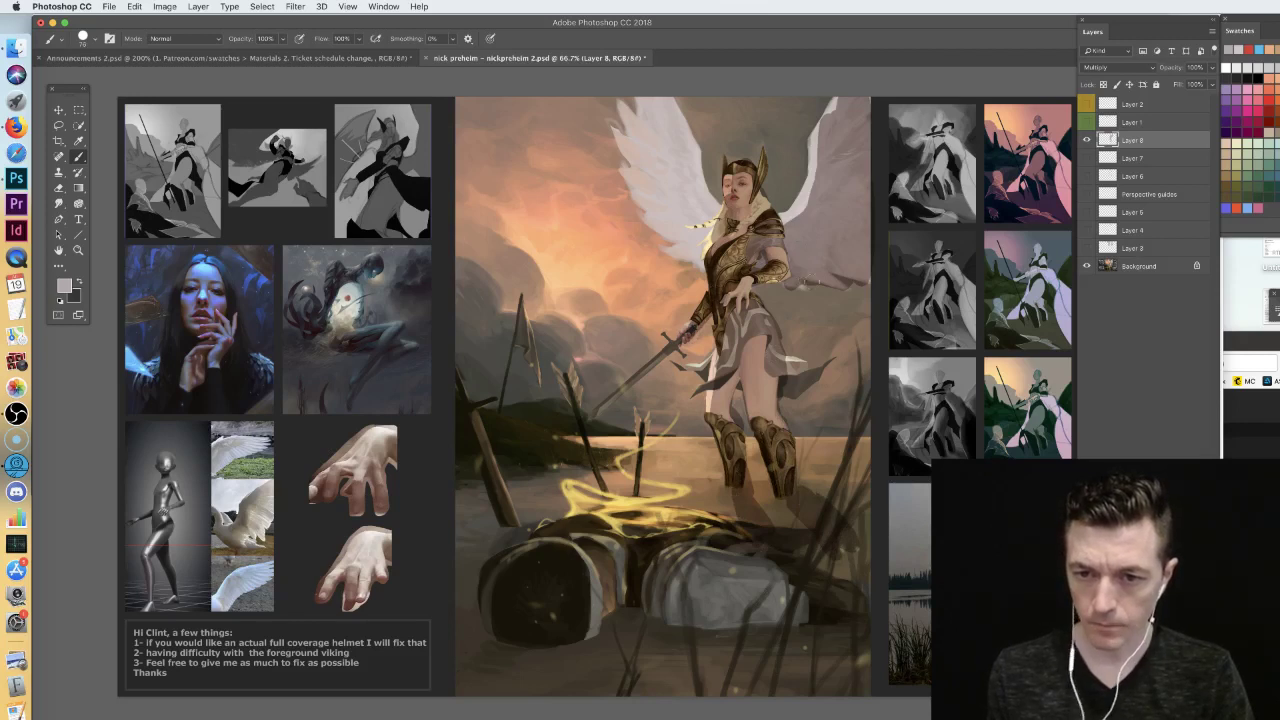
left_click_drag(722, 332, 711, 398)
- Shade the left-hand wing, leaving a light rim along its outer feather tips
mouse_move(700, 120)
left_mouse_down()
mouse_move(680, 158)
mouse_move(708, 222)
left_mouse_up()
mouse_move(682, 140)
left_mouse_down()
mouse_move(700, 244)
mouse_move(672, 204)
mouse_move(704, 262)
left_mouse_up()
mouse_move(654, 122)
left_mouse_down()
mouse_move(660, 228)
mouse_move(630, 194)
left_mouse_up()
mouse_move(648, 100)
left_mouse_down()
mouse_move(668, 134)
mouse_move(692, 136)
left_mouse_up()
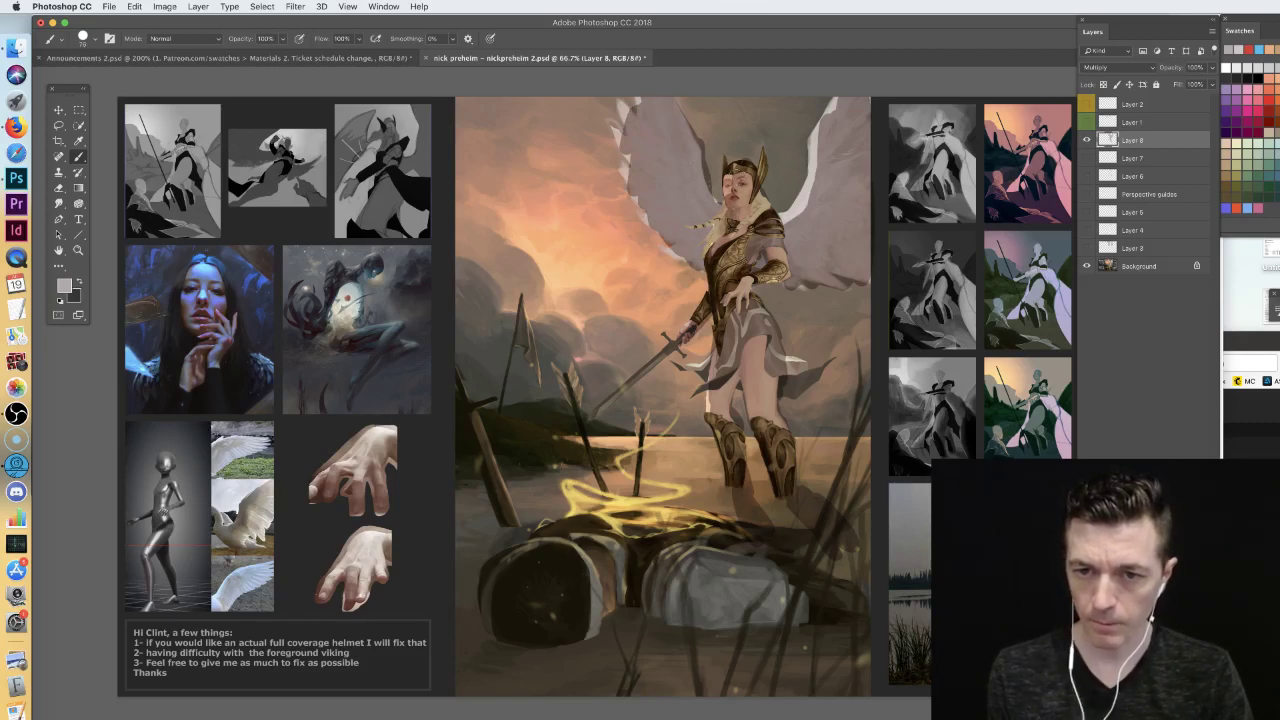
- Refine the shading on the face and along the hem of the skirt
left_click_drag(730, 162, 724, 198)
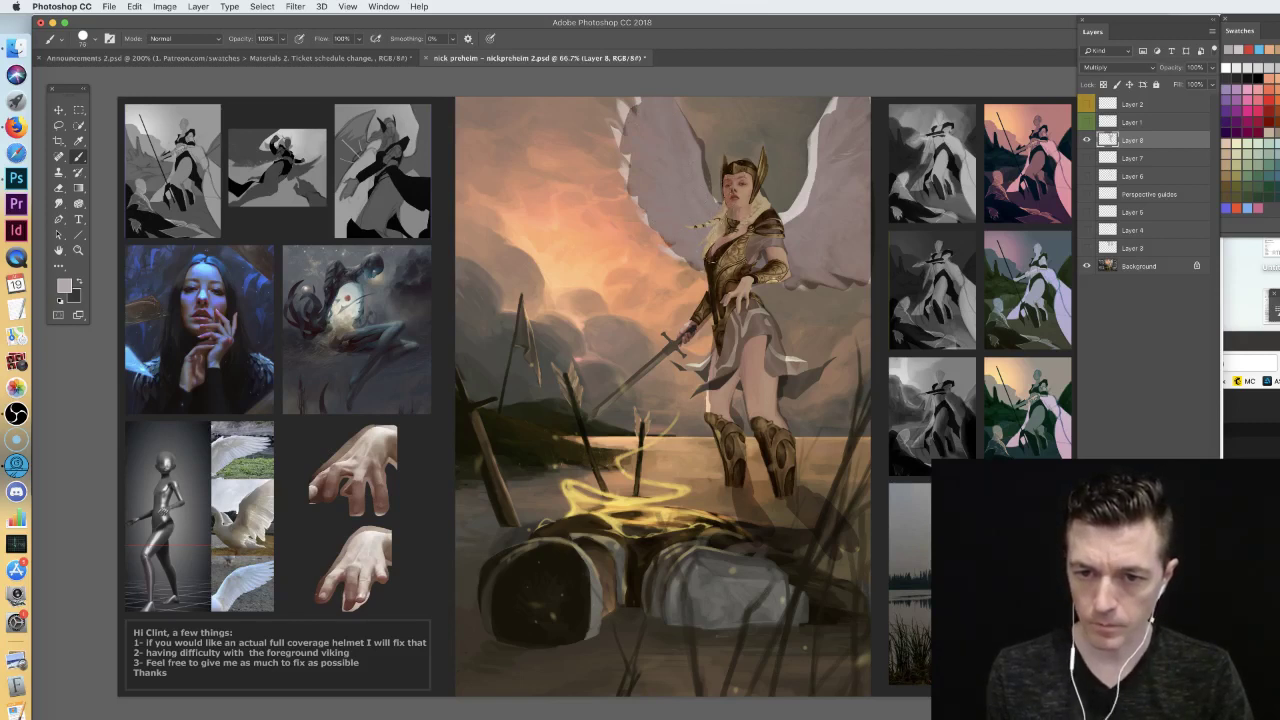
mouse_move(788, 359)
left_mouse_down()
mouse_move(814, 380)
mouse_move(788, 400)
left_mouse_up()
left_click_drag(706, 360, 694, 374)
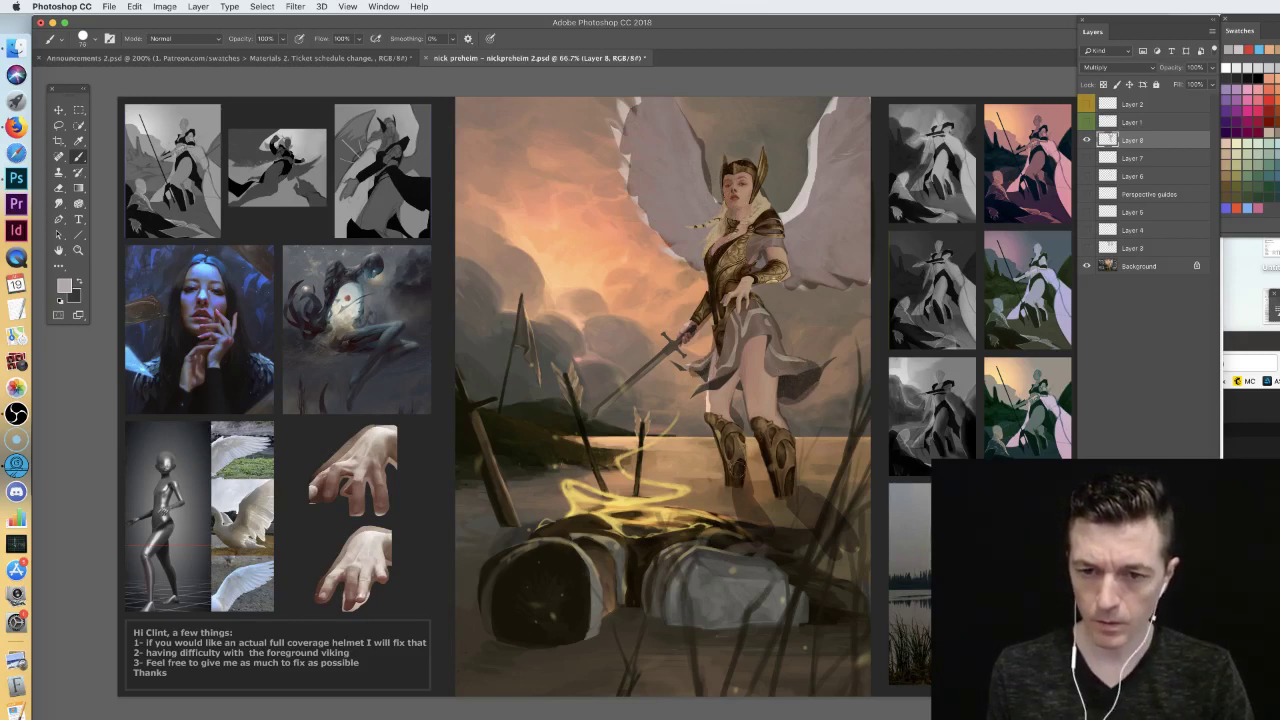
- Switch to a smaller Hard Round brush and deselect the shading layer
right_click(791, 386)
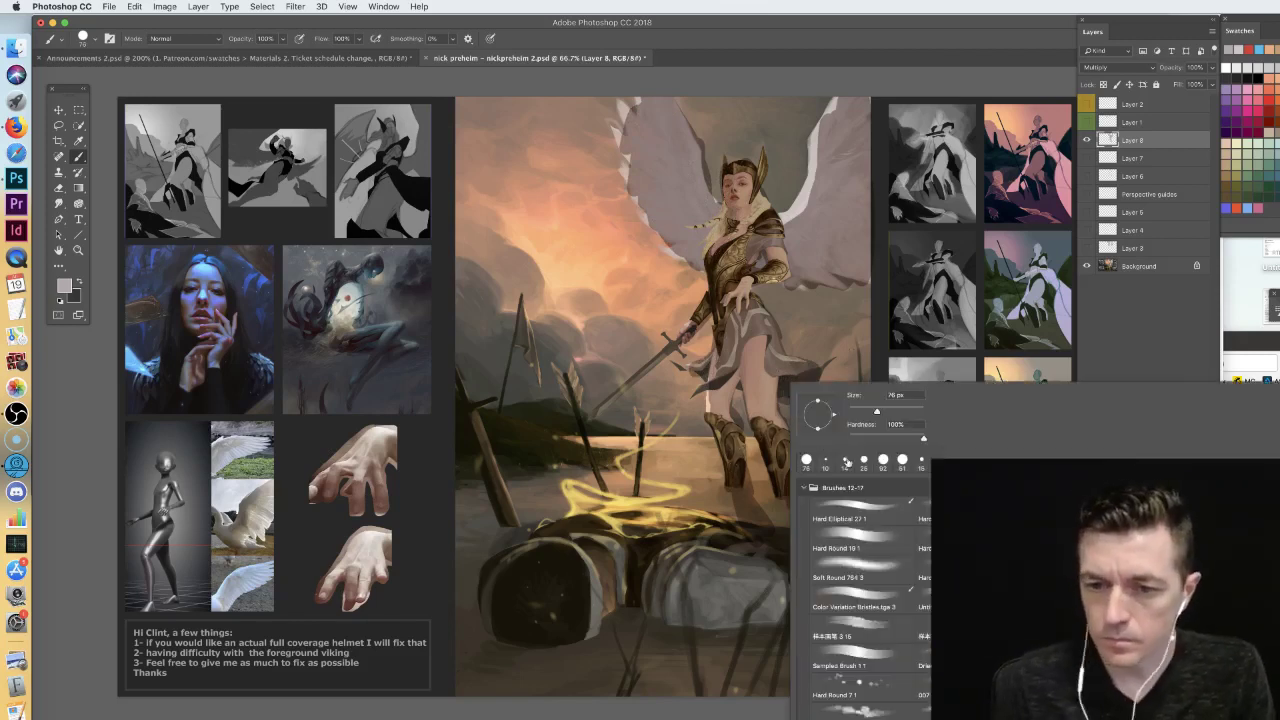
left_click(853, 538)
left_click(1183, 427)
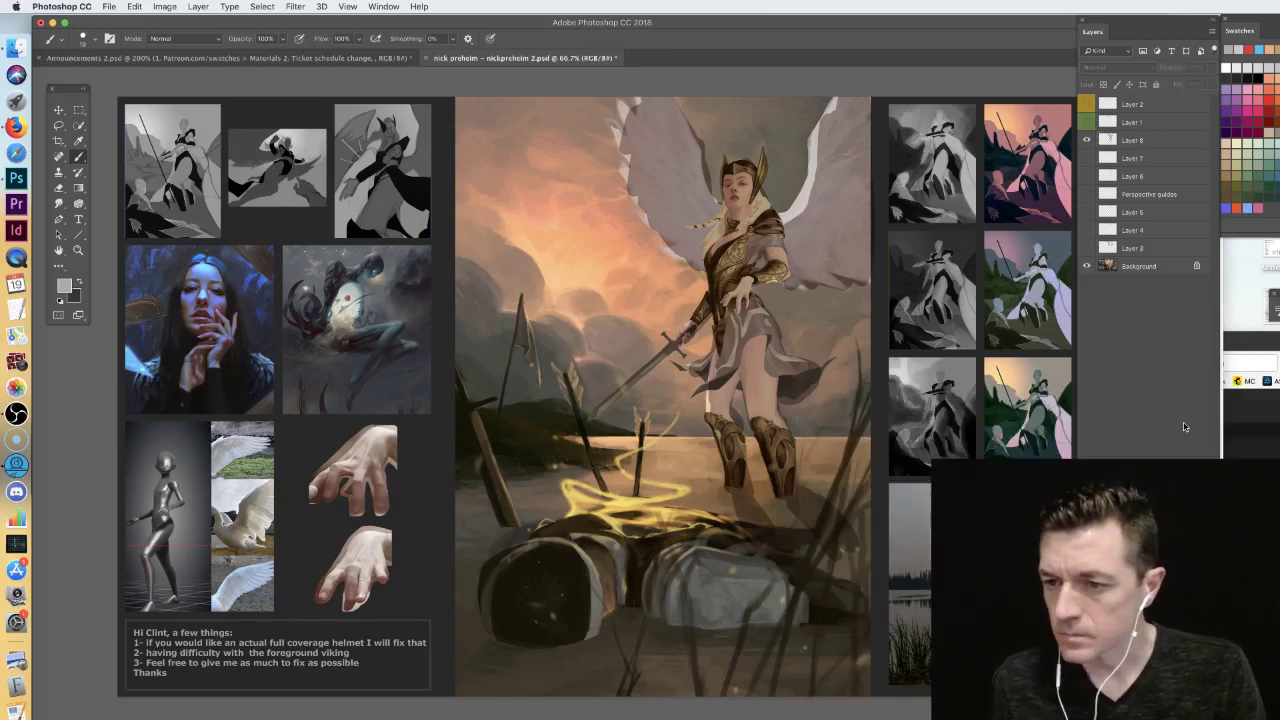
- Add a layer and paint sampled peach light over the water behind the valkyrie and down her lit leg
key("super+shift+alt+n")
left_click(588, 257, "alt")
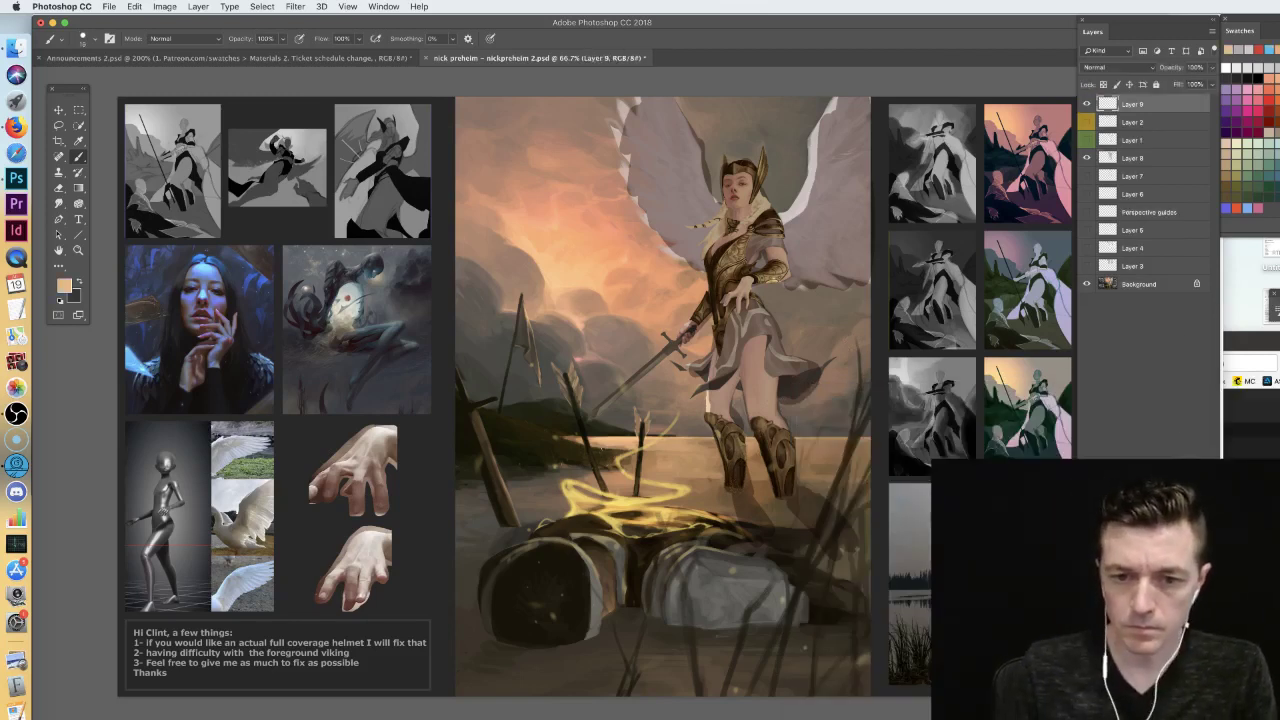
left_click_drag(592, 444, 706, 450)
mouse_move(630, 461)
left_mouse_down()
mouse_move(690, 471)
mouse_move(672, 480)
left_mouse_up()
left_click_drag(690, 490, 708, 490)
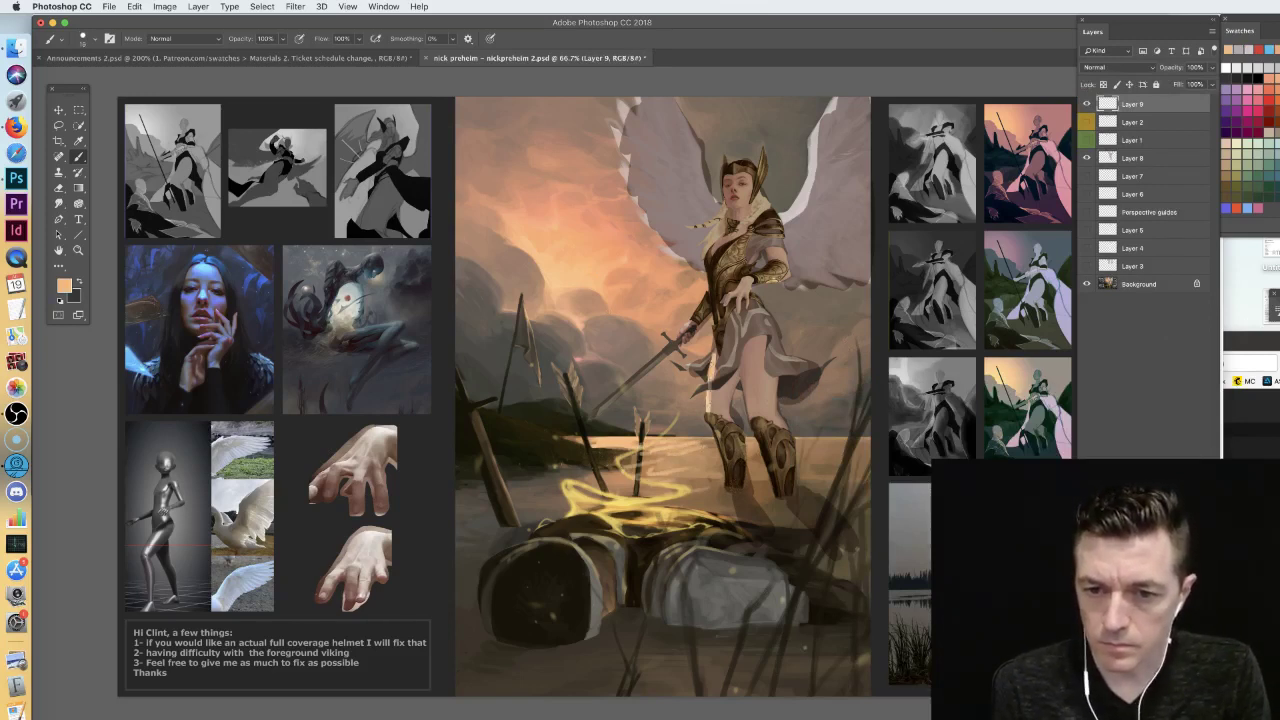
left_click_drag(714, 428, 733, 497)
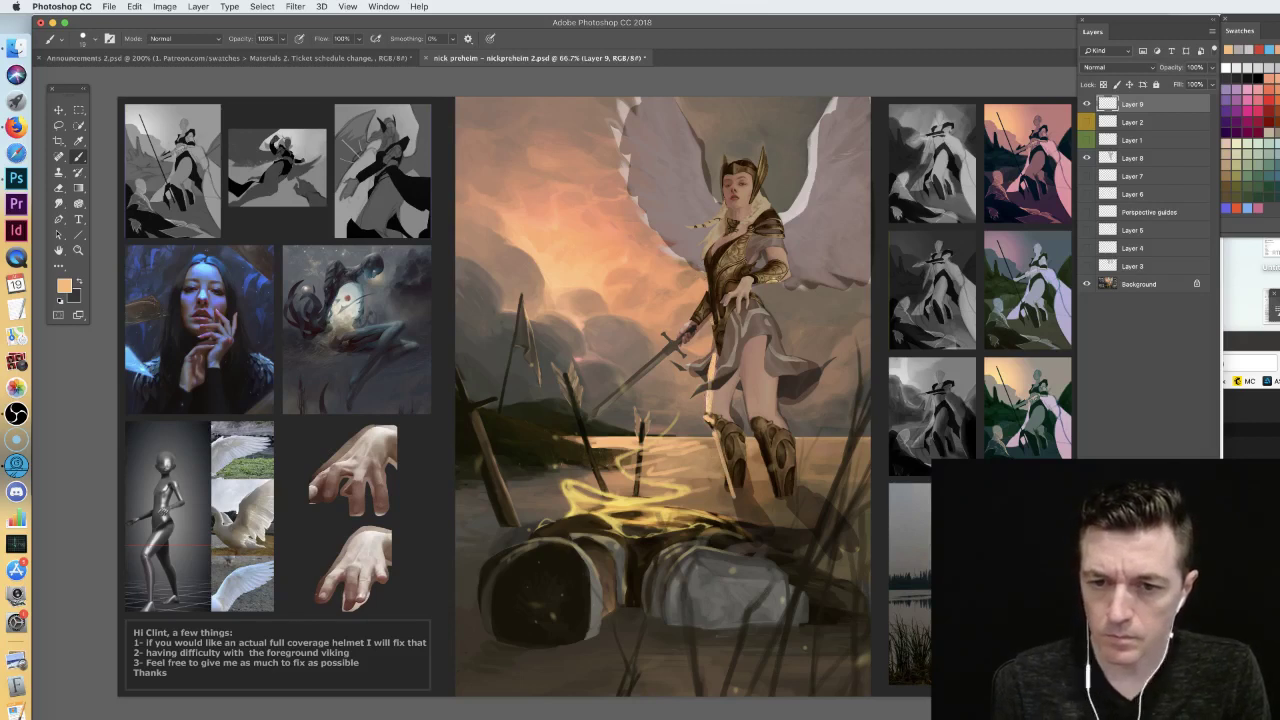
- Paint a warm rim light along the valkyrie's torso, sword arm, hair and the inner edge of the right-hand wing
left_click_drag(710, 270, 714, 380)
left_click(640, 257, "alt")
mouse_move(723, 322)
left_mouse_down()
mouse_move(716, 363)
mouse_move(688, 373)
left_mouse_up()
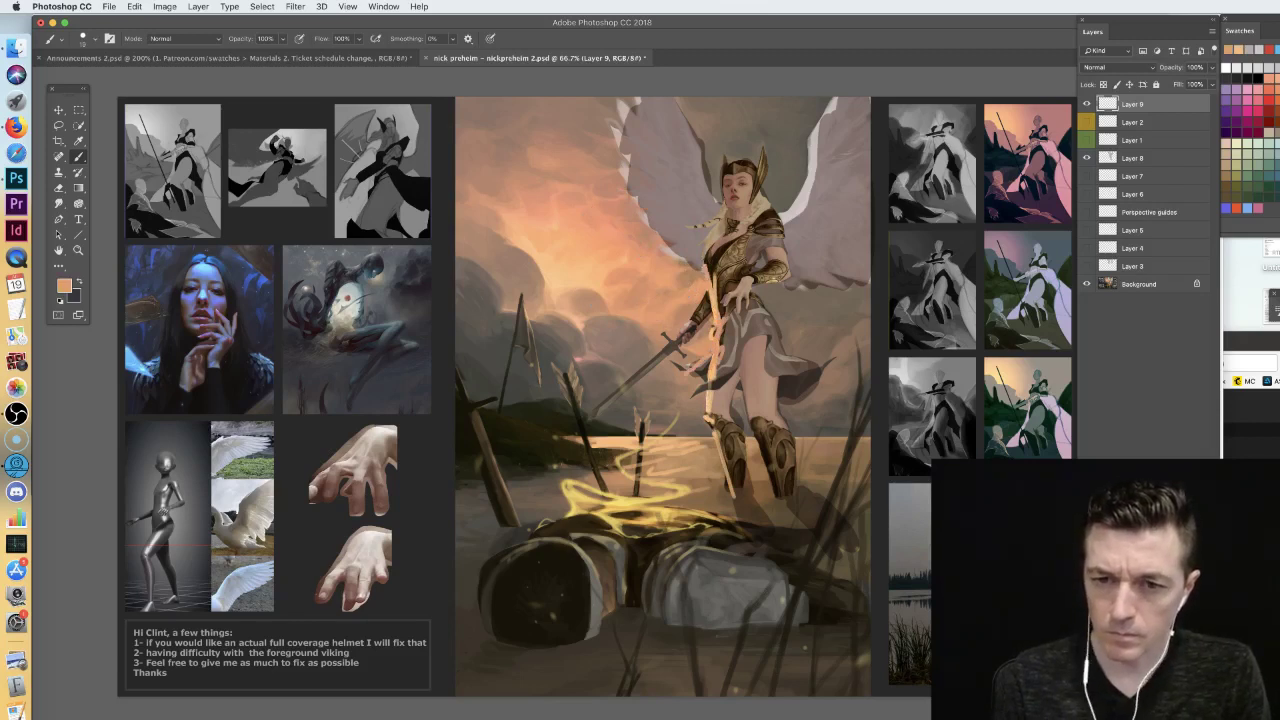
left_click_drag(812, 128, 813, 180)
left_click(585, 270, "alt")
left_click_drag(812, 134, 811, 180)
left_click_drag(820, 110, 809, 182)
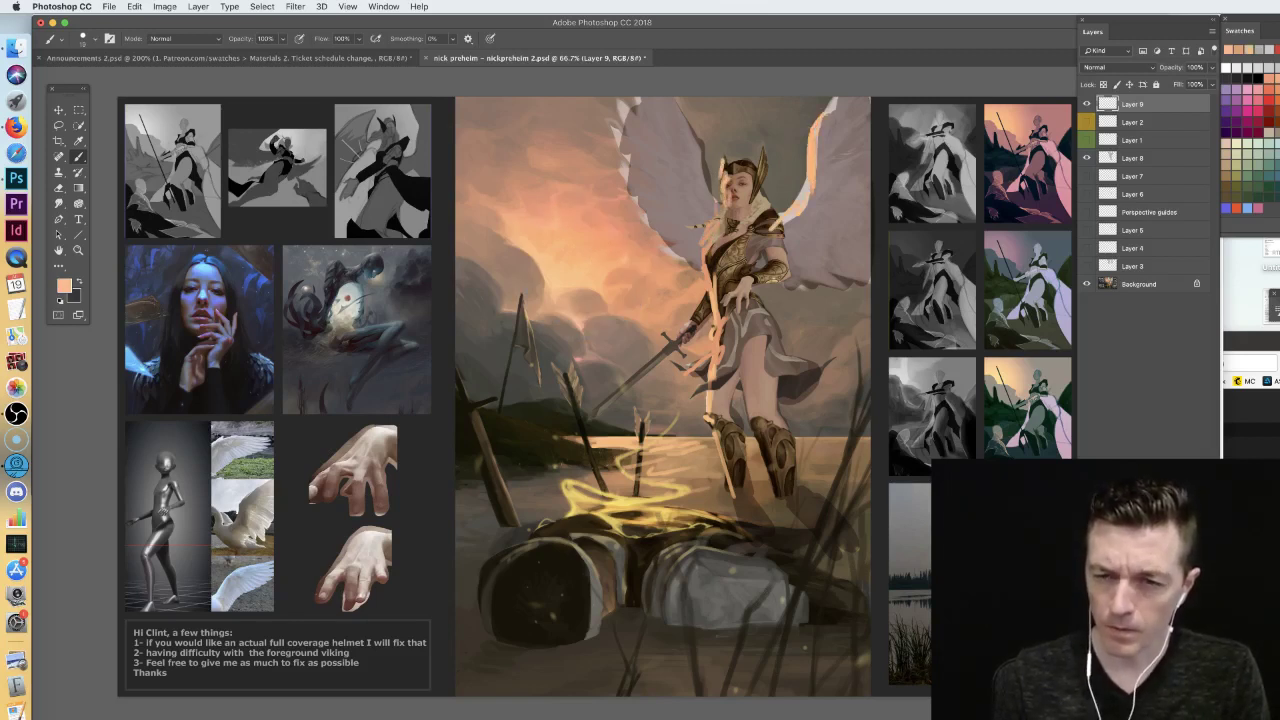
left_click_drag(716, 226, 707, 262)
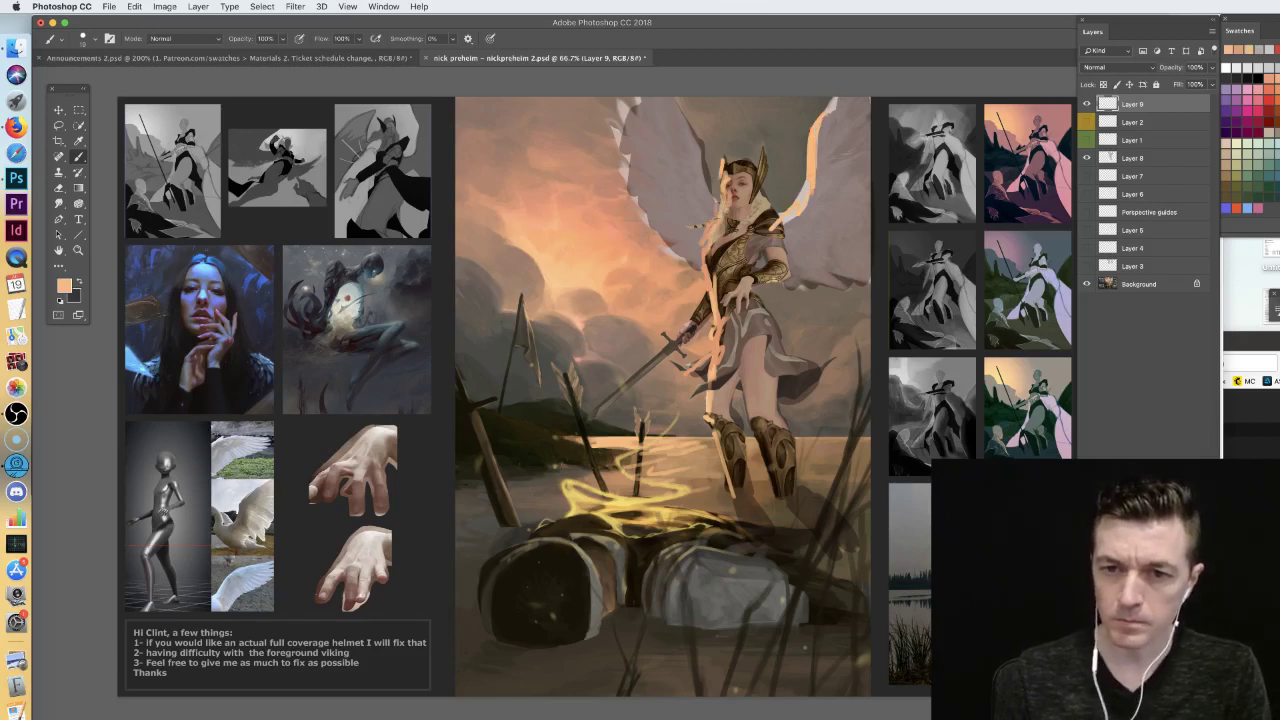
- Enlarge the brush and paint a wing section beside the helmet with a peach rim along its edge
right_click(730, 182)
left_click(697, 182, "alt")
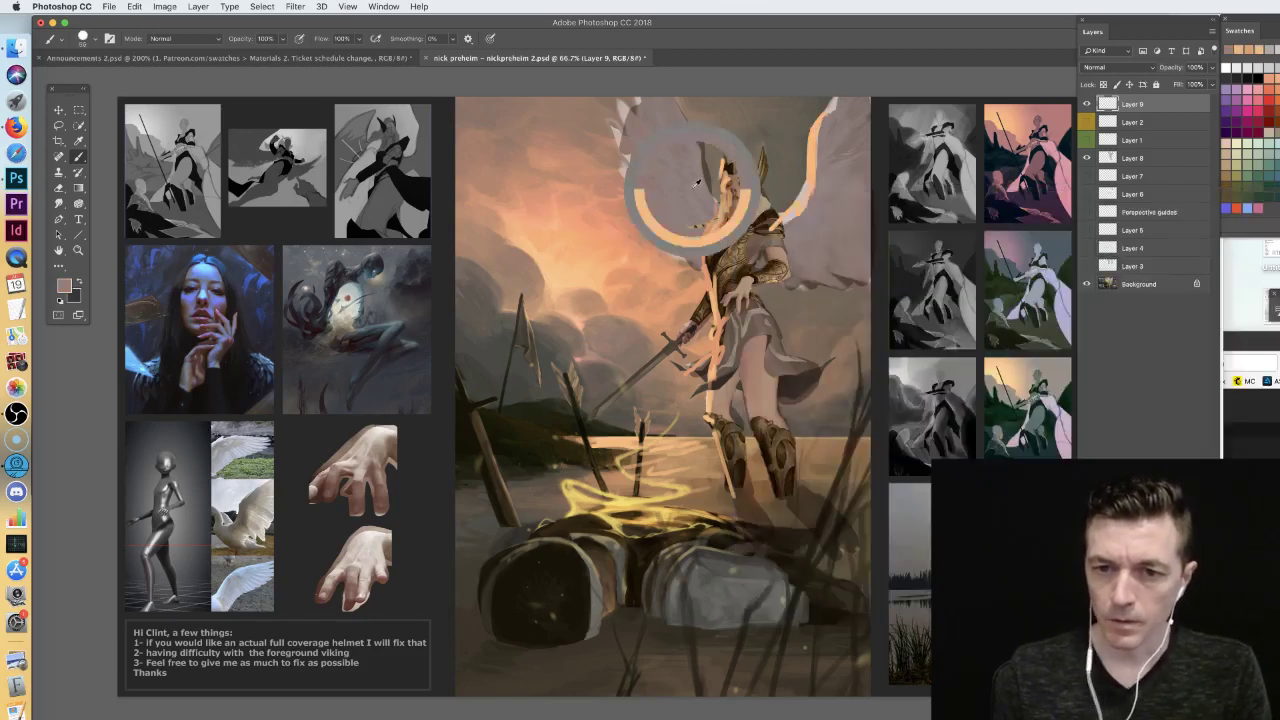
mouse_move(733, 150)
left_mouse_down()
mouse_move(733, 124)
mouse_move(757, 150)
left_mouse_up()
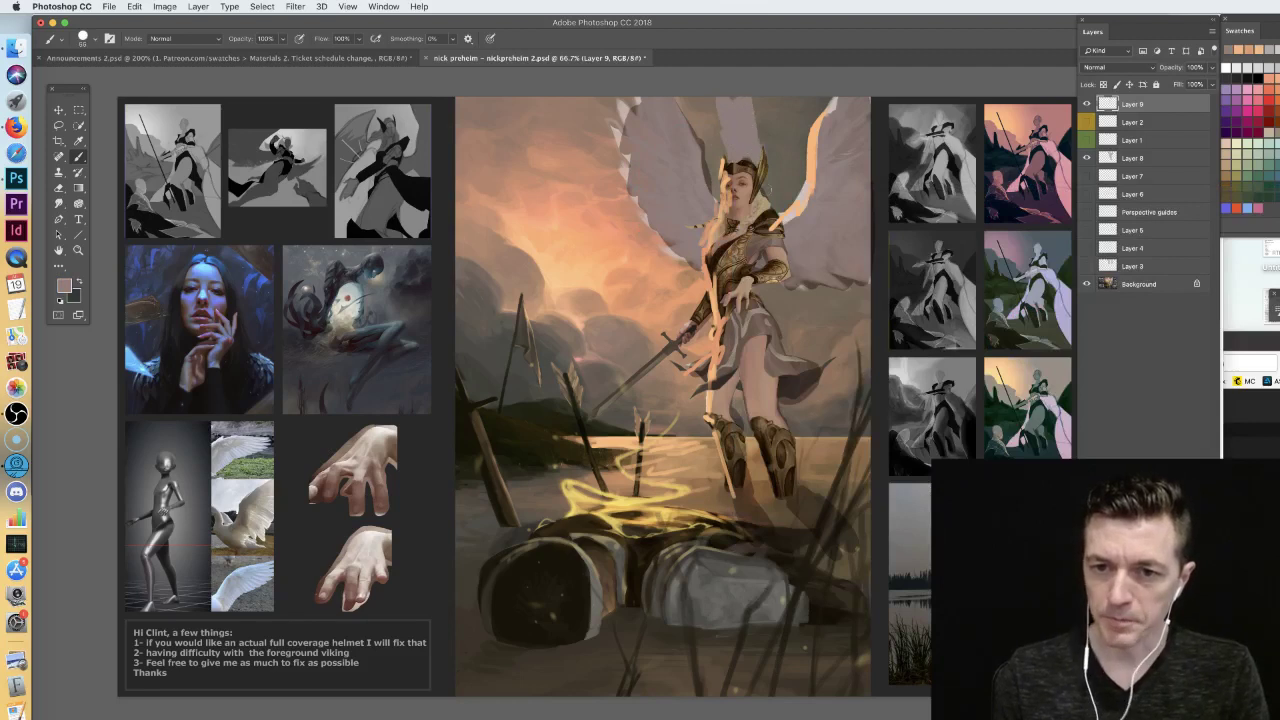
left_click(815, 158, "alt")
left_click_drag(715, 100, 728, 165)
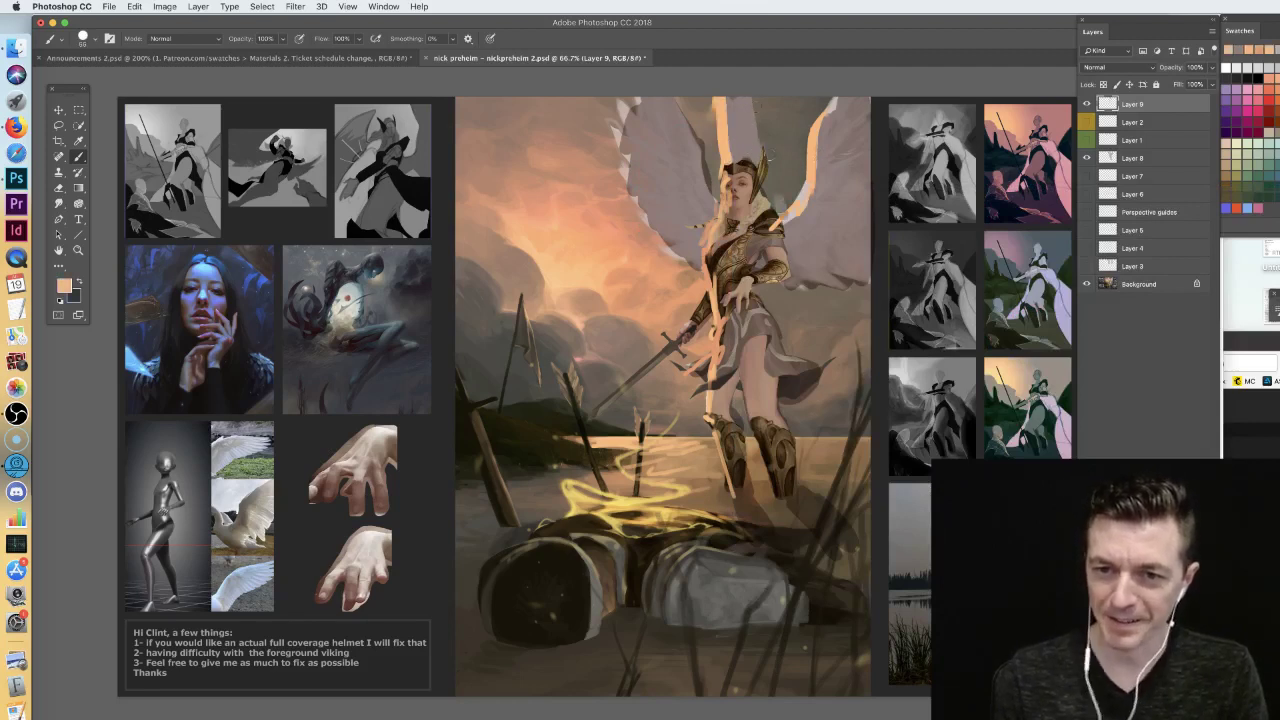
- Cover the left-hand wing with sampled sky tones and strokes of warm orange feathers
left_click(748, 133, "alt")
left_click(596, 130, "alt")
left_click_drag(634, 114, 620, 102)
left_click_drag(626, 156, 622, 172)
left_click_drag(690, 128, 714, 194)
left_click(612, 188, "alt")
mouse_move(622, 150)
left_mouse_down()
mouse_move(632, 230)
mouse_move(666, 160)
mouse_move(666, 208)
mouse_move(699, 185)
mouse_move(693, 245)
mouse_move(663, 140)
mouse_move(623, 233)
left_mouse_up()
mouse_move(640, 112)
left_mouse_down()
mouse_move(597, 204)
mouse_move(642, 256)
left_mouse_up()
left_click(628, 250, "alt")
mouse_move(654, 264)
left_mouse_down()
mouse_move(652, 214)
mouse_move(686, 280)
mouse_move(698, 232)
left_mouse_up()
left_click(634, 180, "alt")
left_click_drag(626, 200, 700, 254)
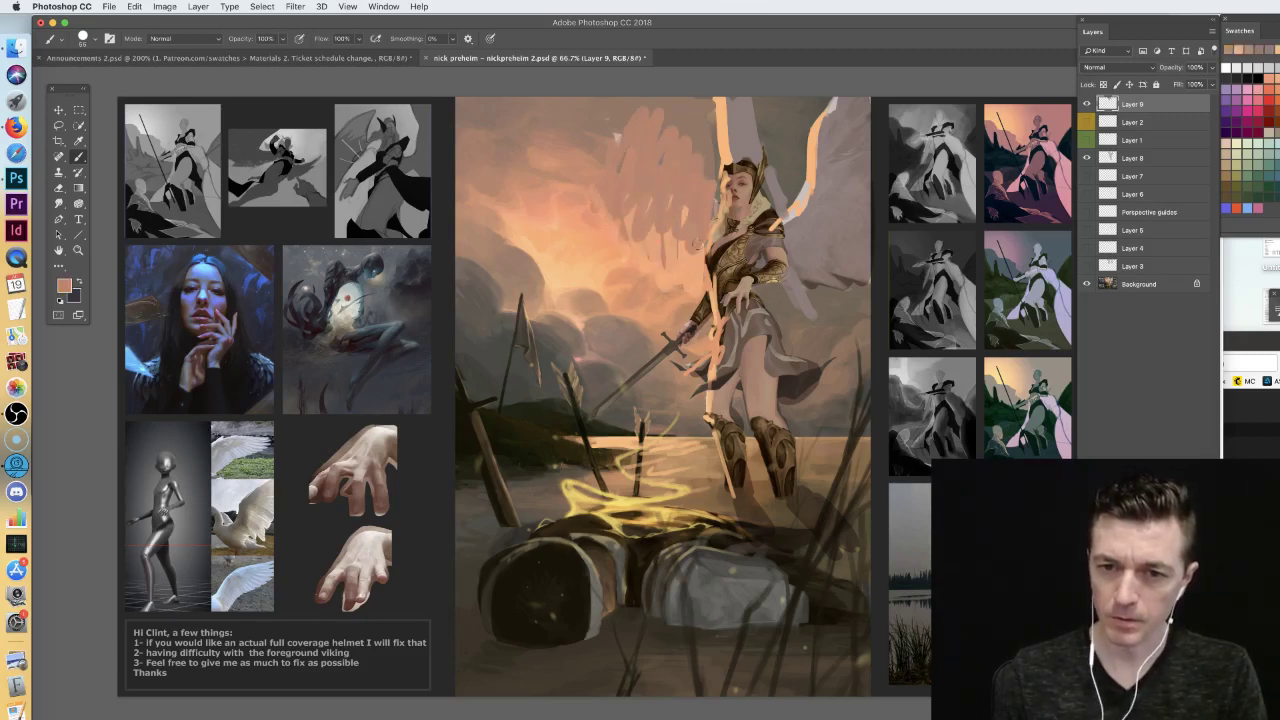
left_click_drag(696, 142, 708, 200)
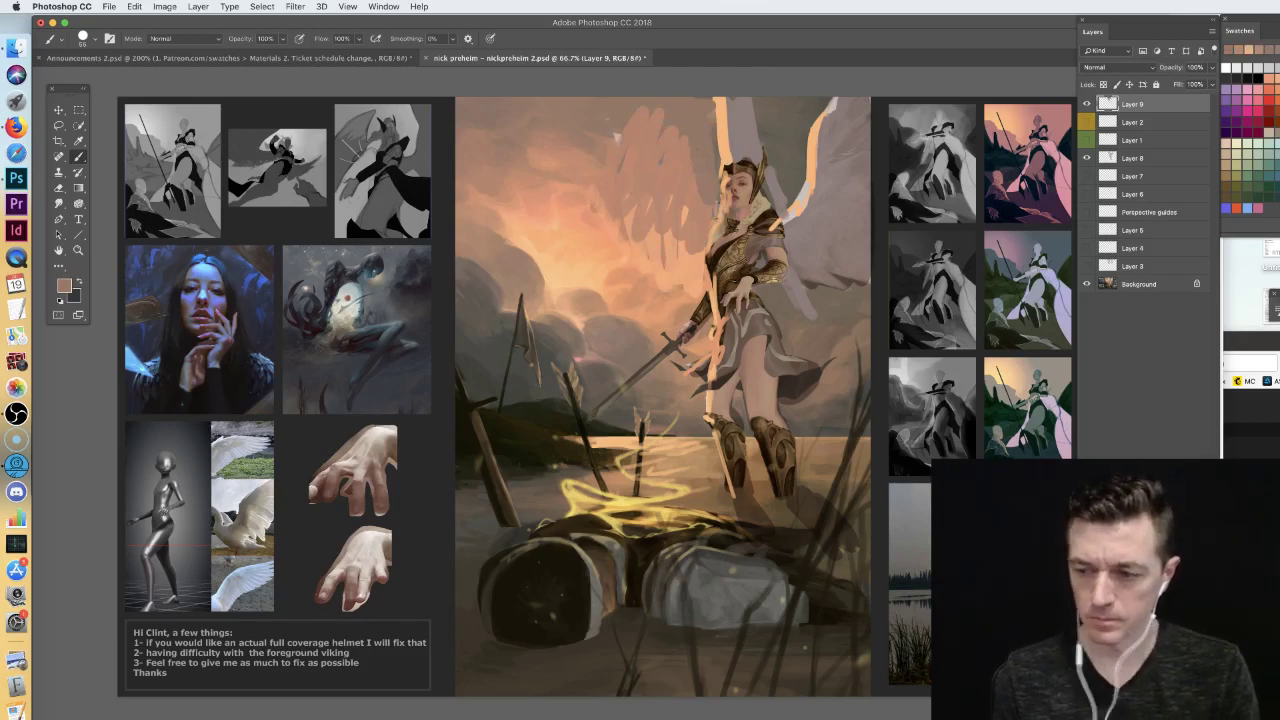
- Brighten the rim light on the wing edge, helmet and torso with the Dodge tool, finishing back on the Brush
key("o")
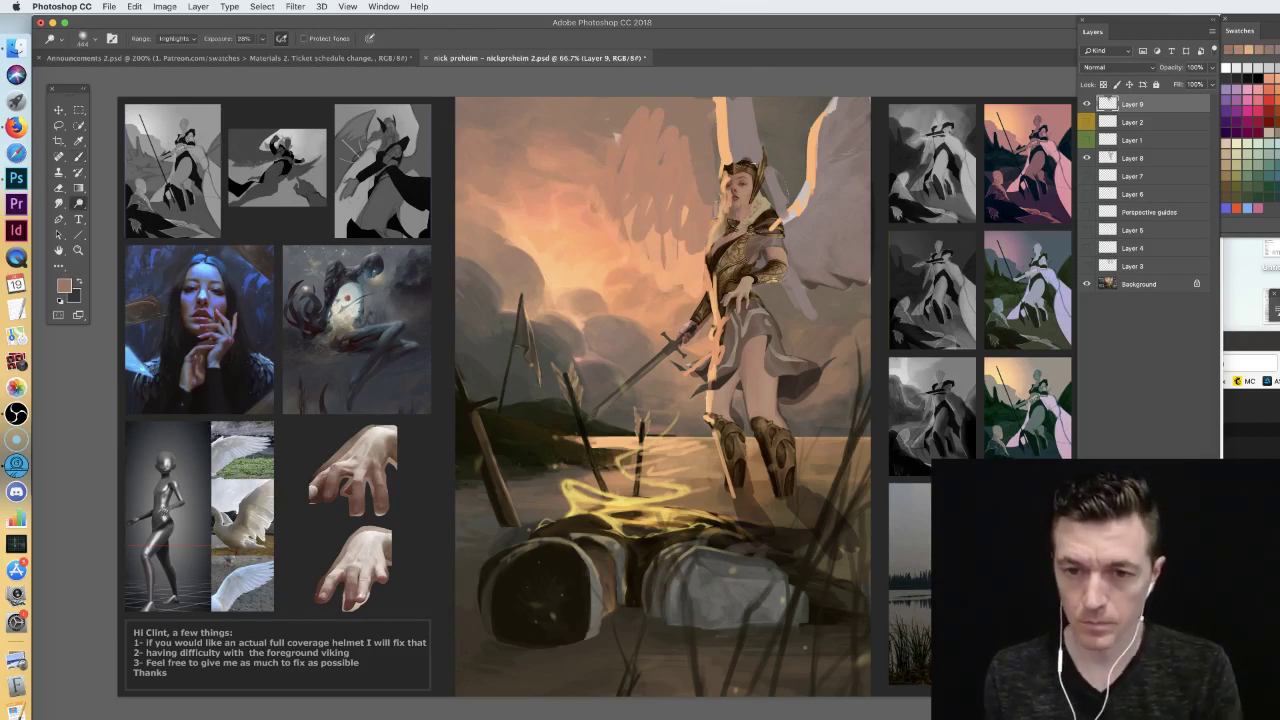
right_click(737, 190)
left_click(839, 218)
mouse_move(727, 158)
left_mouse_down()
mouse_move(725, 104)
mouse_move(726, 168)
left_mouse_up()
left_click_drag(710, 218, 716, 376)
key("b")
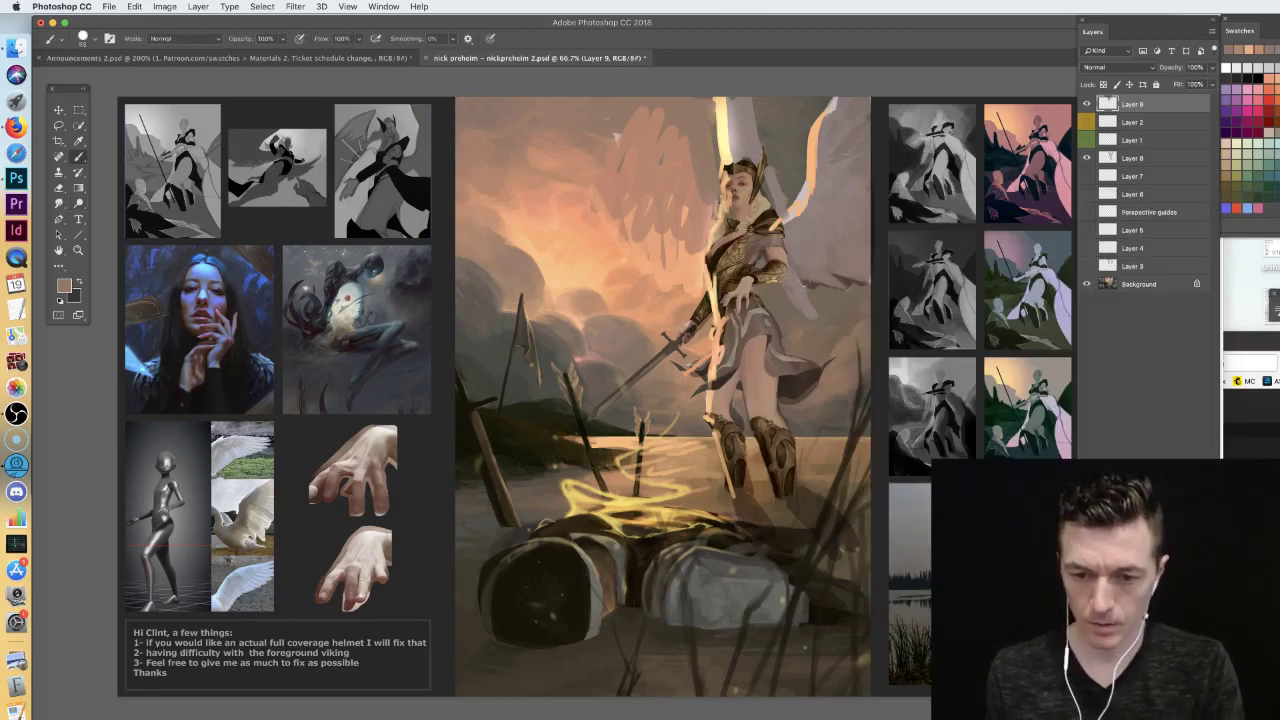
- Paint warm light strokes on the foreground ground and ripples across the water around the boots and the left-hand shore
left_click(686, 465, "alt")
mouse_move(636, 656)
left_mouse_down()
mouse_move(689, 681)
mouse_move(670, 651)
mouse_move(604, 651)
mouse_move(628, 620)
mouse_move(689, 666)
mouse_move(666, 703)
mouse_move(652, 701)
mouse_move(715, 660)
left_mouse_up()
right_click(813, 468)
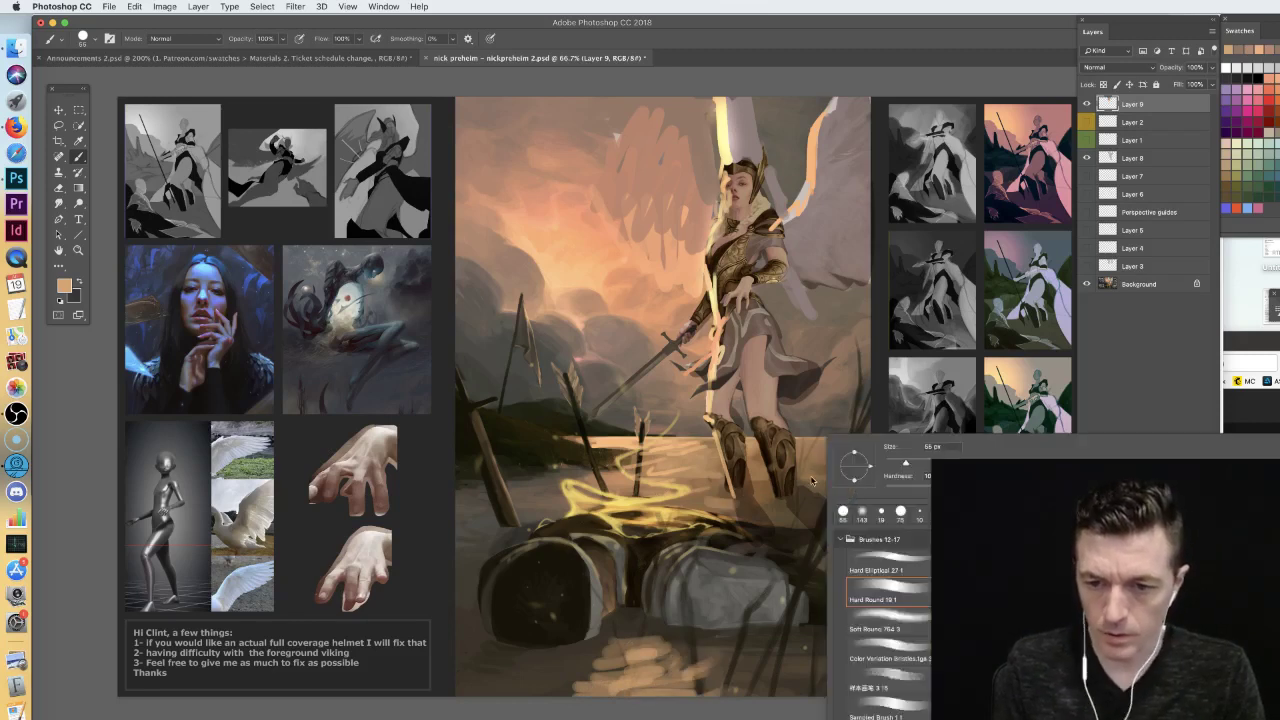
left_click(718, 495, "alt")
mouse_move(705, 497)
left_mouse_down()
mouse_move(786, 510)
mouse_move(765, 518)
mouse_move(812, 502)
mouse_move(790, 507)
mouse_move(818, 514)
mouse_move(741, 517)
mouse_move(680, 484)
left_mouse_up()
left_click(811, 493, "alt")
left_click_drag(856, 474, 799, 473)
mouse_move(650, 473)
left_mouse_down()
mouse_move(722, 464)
mouse_move(640, 482)
mouse_move(515, 478)
mouse_move(490, 495)
left_mouse_up()
left_click(609, 476, "alt")
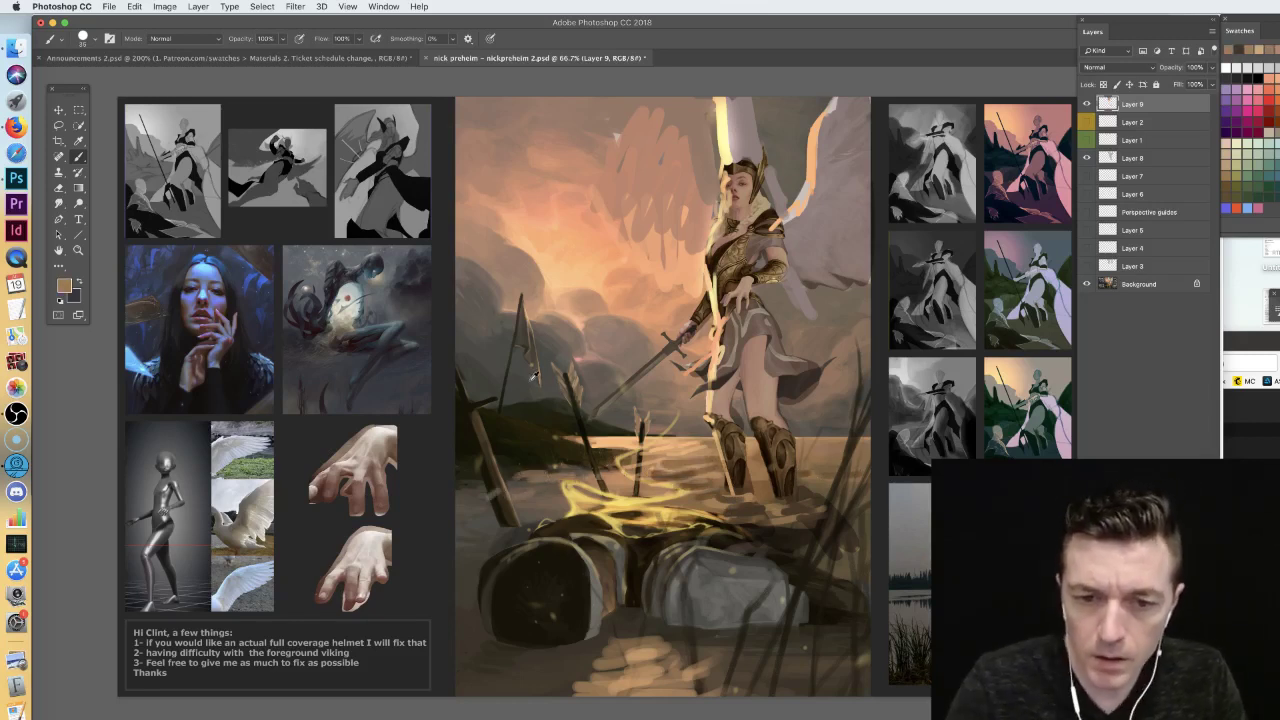
- Repaint the left-hand hillside and shoreline with sampled grey and dark green tones
left_click(477, 402, "alt")
mouse_move(546, 410)
left_mouse_down()
mouse_move(508, 404)
mouse_move(555, 428)
mouse_move(548, 404)
mouse_move(575, 432)
mouse_move(600, 424)
left_mouse_up()
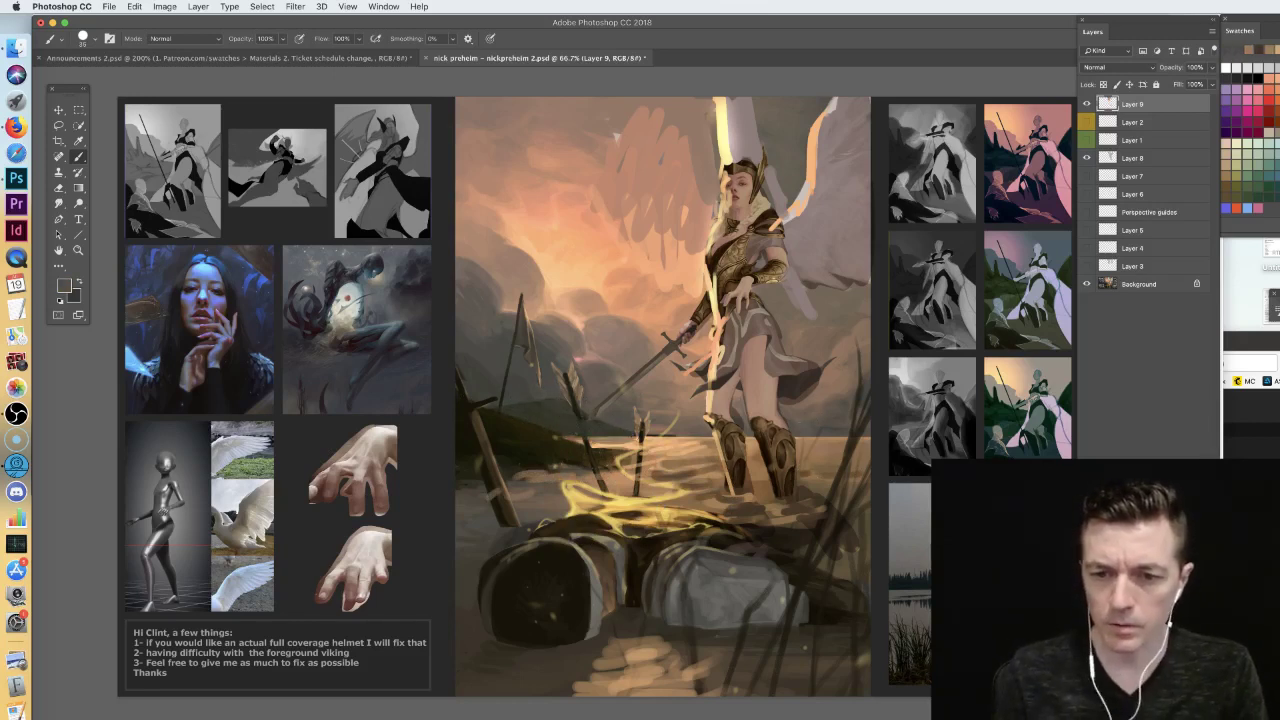
mouse_move(516, 420)
left_mouse_down()
mouse_move(498, 462)
mouse_move(570, 446)
mouse_move(628, 458)
left_mouse_up()
left_click(532, 440, "alt")
left_click_drag(492, 414, 462, 466)
- Paint mauve-brown cloud tones over the banner, the planted weapon and the sword tip
left_click(636, 334, "alt")
left_click(638, 342, "alt")
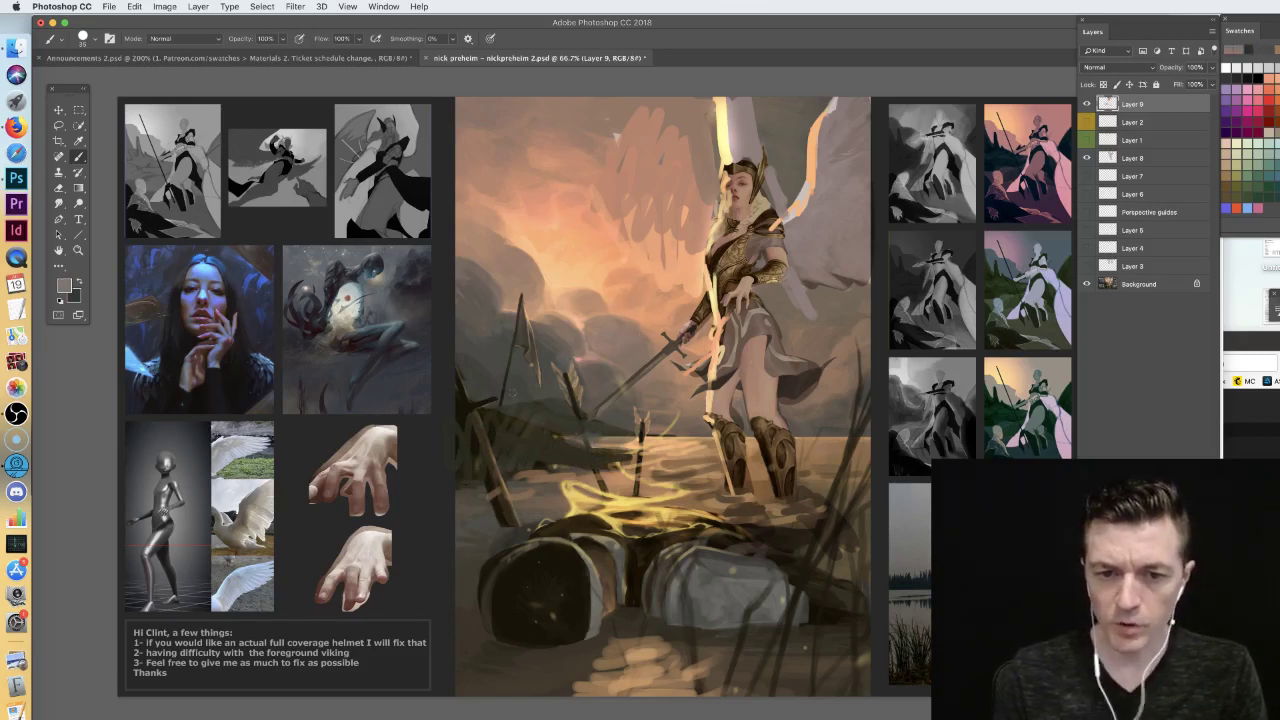
mouse_move(466, 331)
left_mouse_down()
mouse_move(482, 370)
mouse_move(535, 392)
mouse_move(505, 398)
mouse_move(552, 391)
mouse_move(544, 345)
left_mouse_up()
left_click(498, 372, "alt")
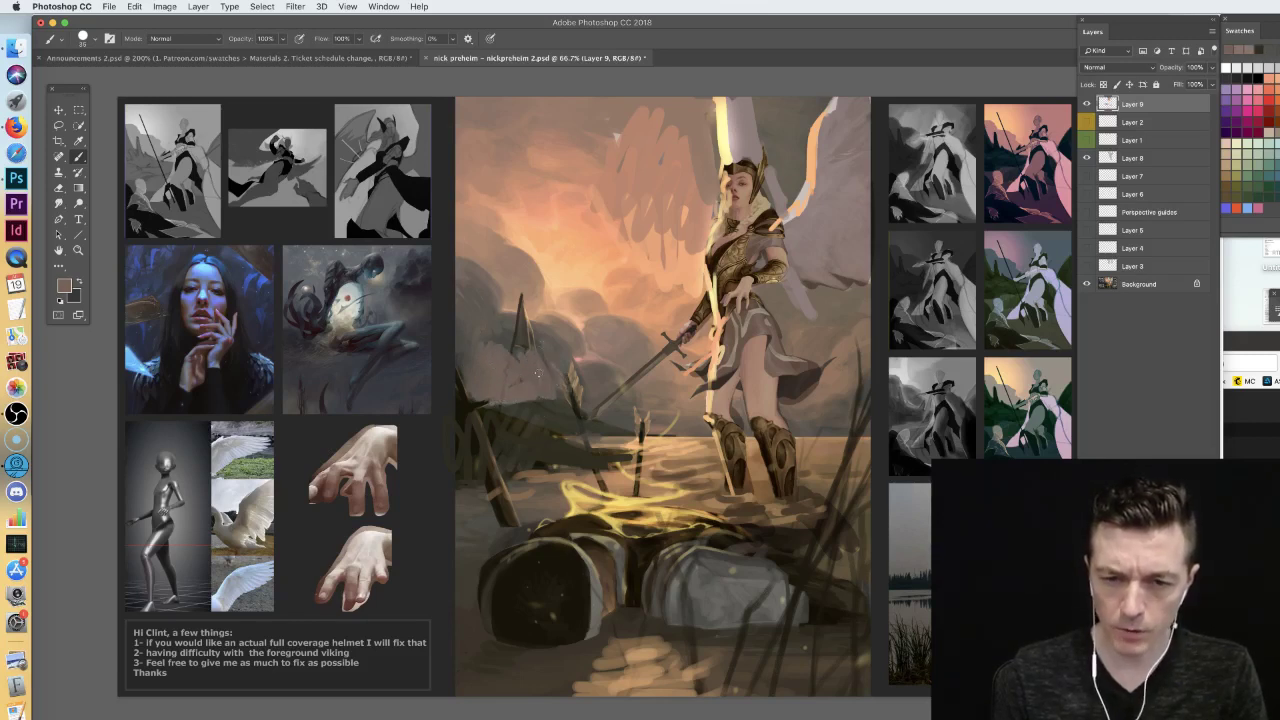
mouse_move(573, 394)
left_mouse_down()
mouse_move(600, 412)
mouse_move(597, 395)
mouse_move(608, 420)
mouse_move(630, 426)
mouse_move(574, 372)
left_mouse_up()
left_click(659, 427, "alt")
left_click(606, 379, "alt")
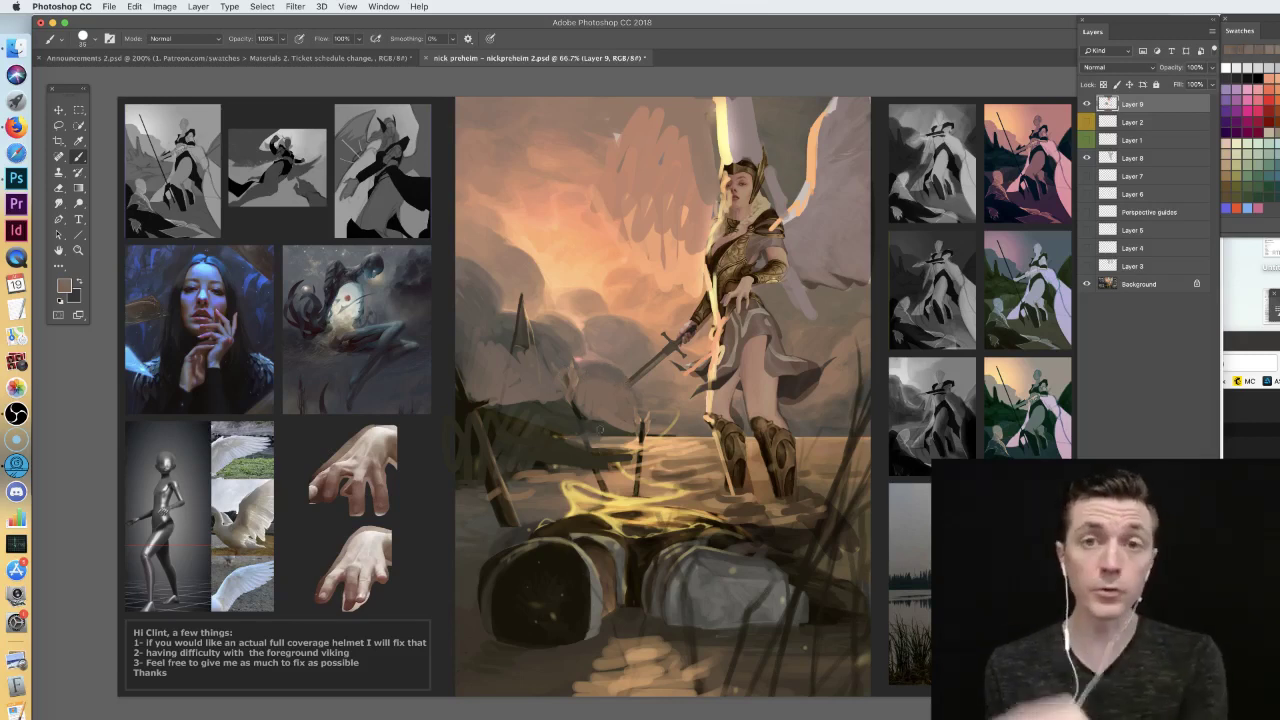
- Sketch an upright cylinder with vertical contour lines beside the hand references, using a smaller brush
right_click(936, 387)
left_click(1008, 345)
key("Return")
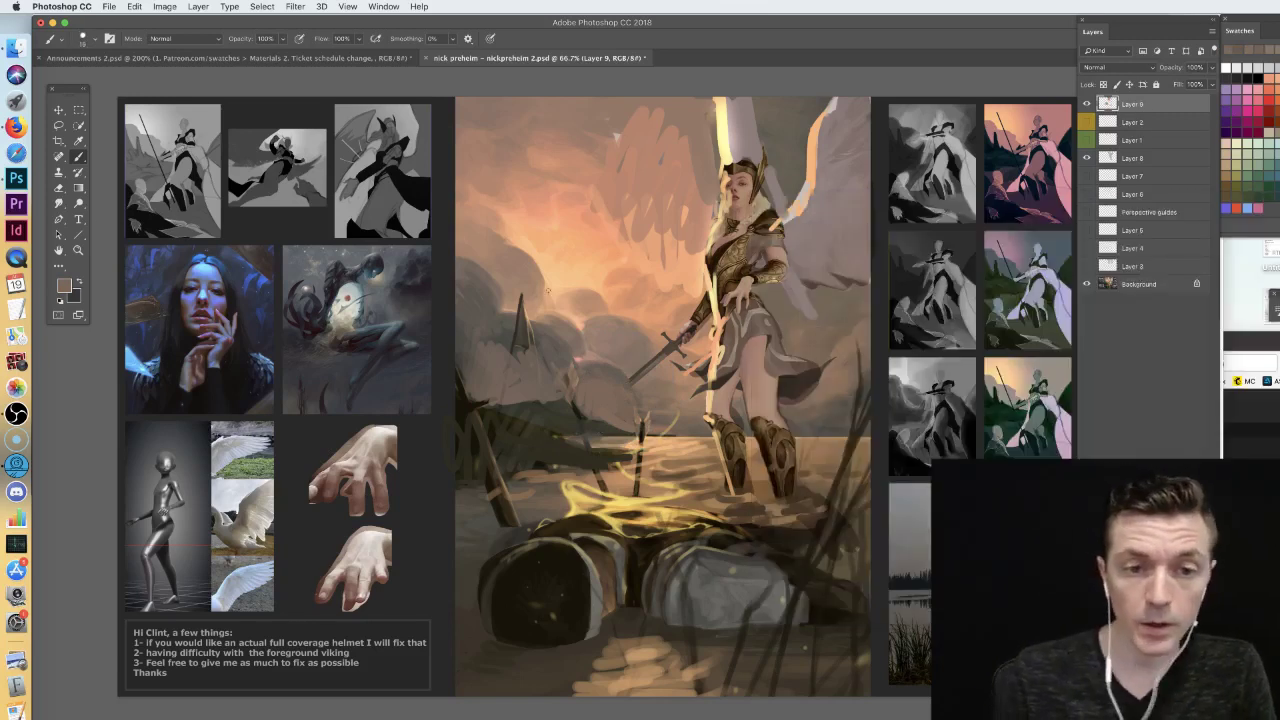
left_click_drag(404, 478, 405, 504)
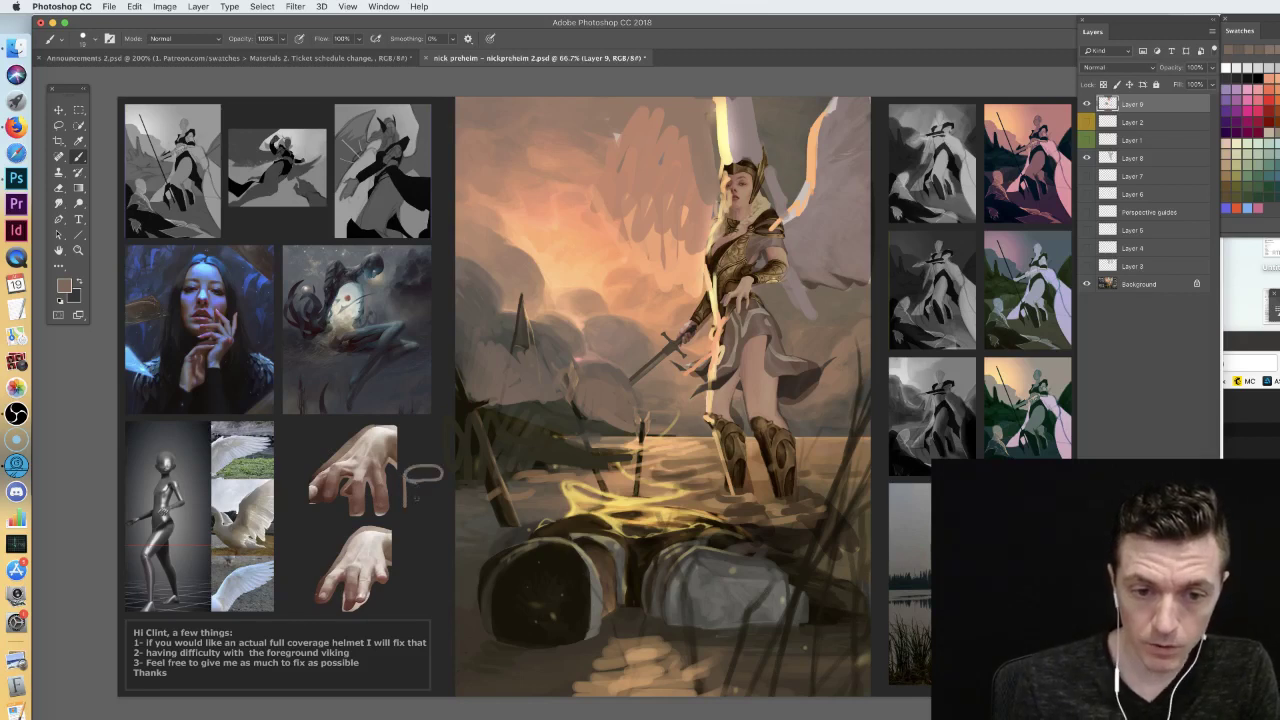
mouse_move(411, 481)
left_mouse_down()
mouse_move(411, 519)
mouse_move(423, 522)
left_mouse_up()
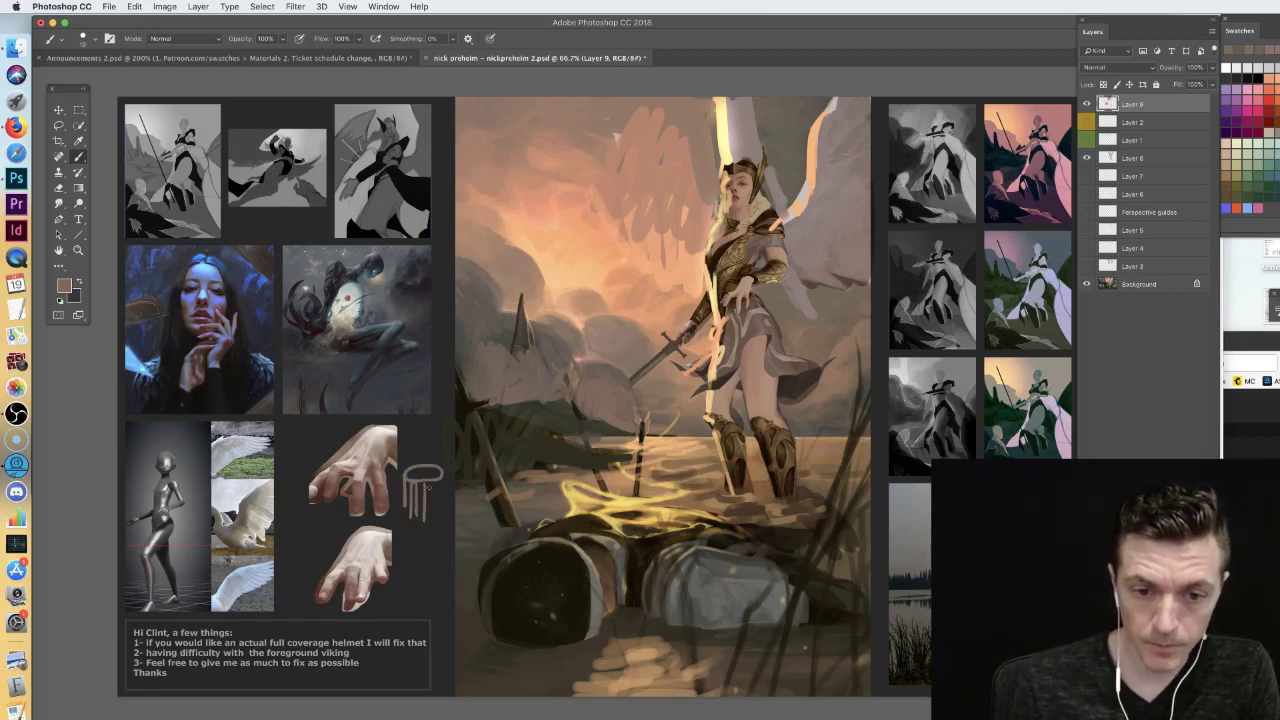
key("super+alt+z")
key("super+alt+z")
key("super+alt+z")
key("super+alt+z")
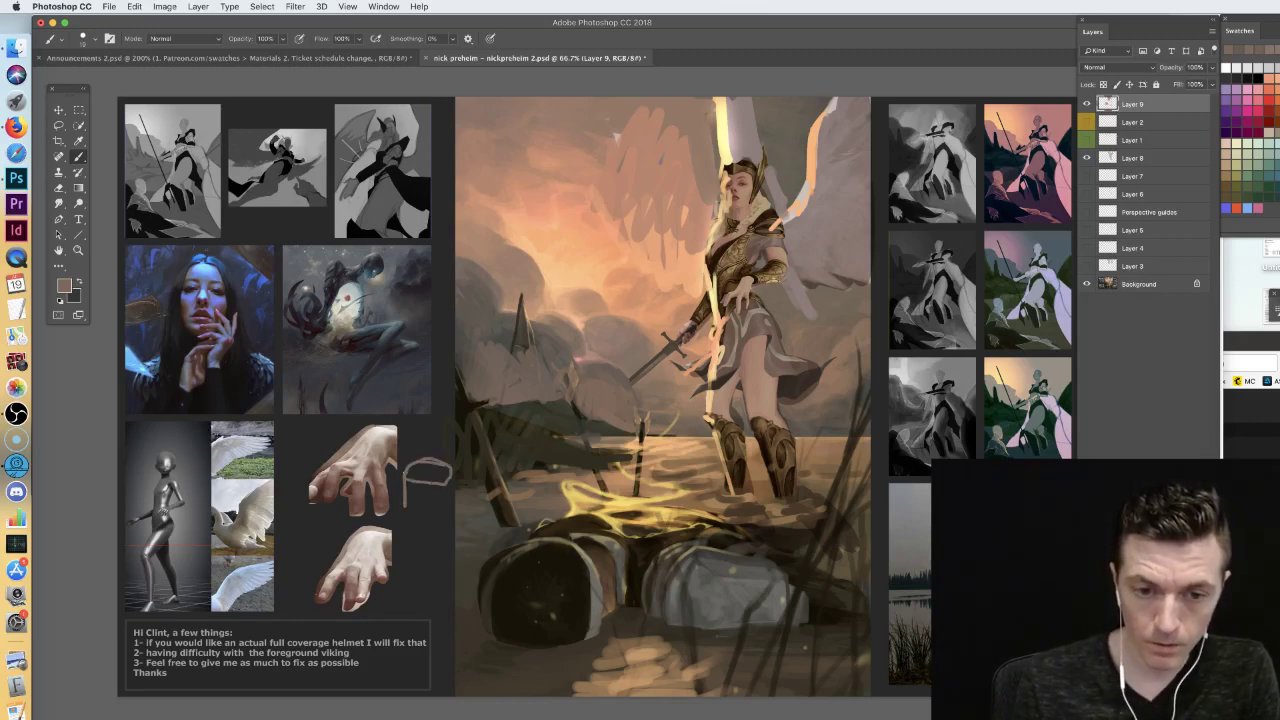
left_click_drag(452, 465, 439, 535)
left_click_drag(415, 483, 412, 523)
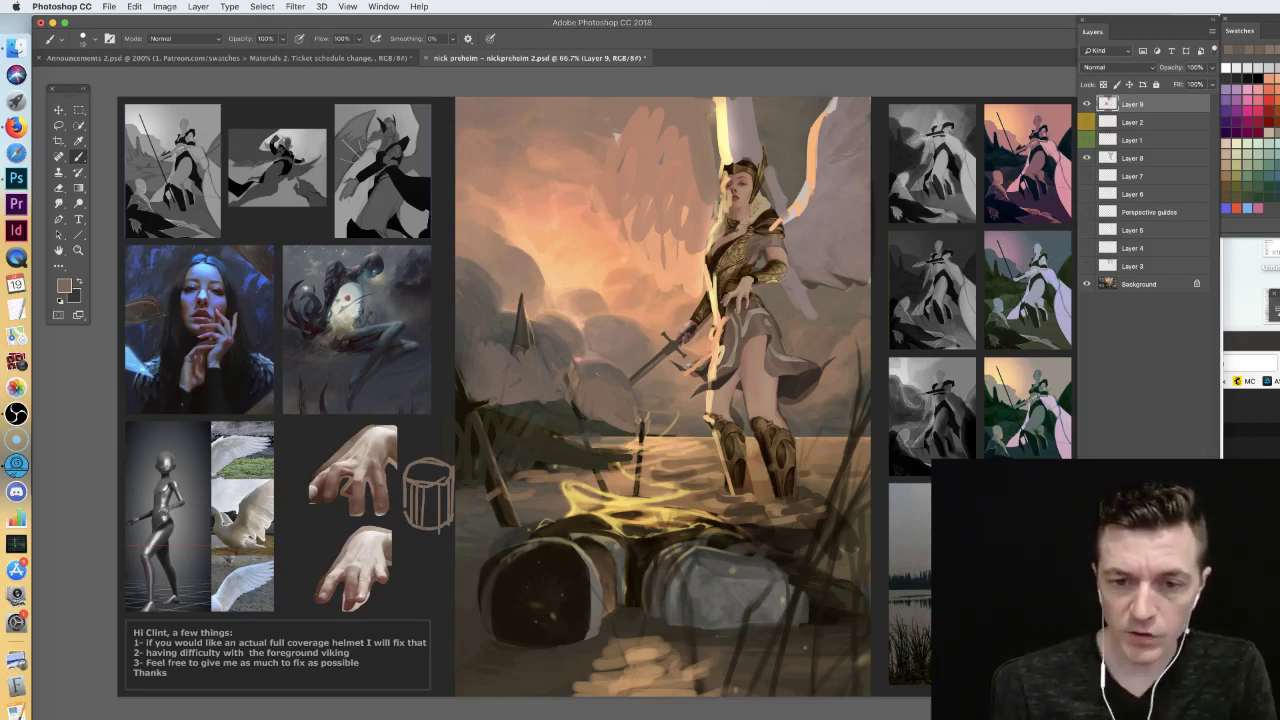
- Rework the cloud shapes beside the sword tip and add larger warm orange strokes to the clouds above the banner
right_click(612, 363)
left_click(702, 517)
left_click(597, 375, "alt")
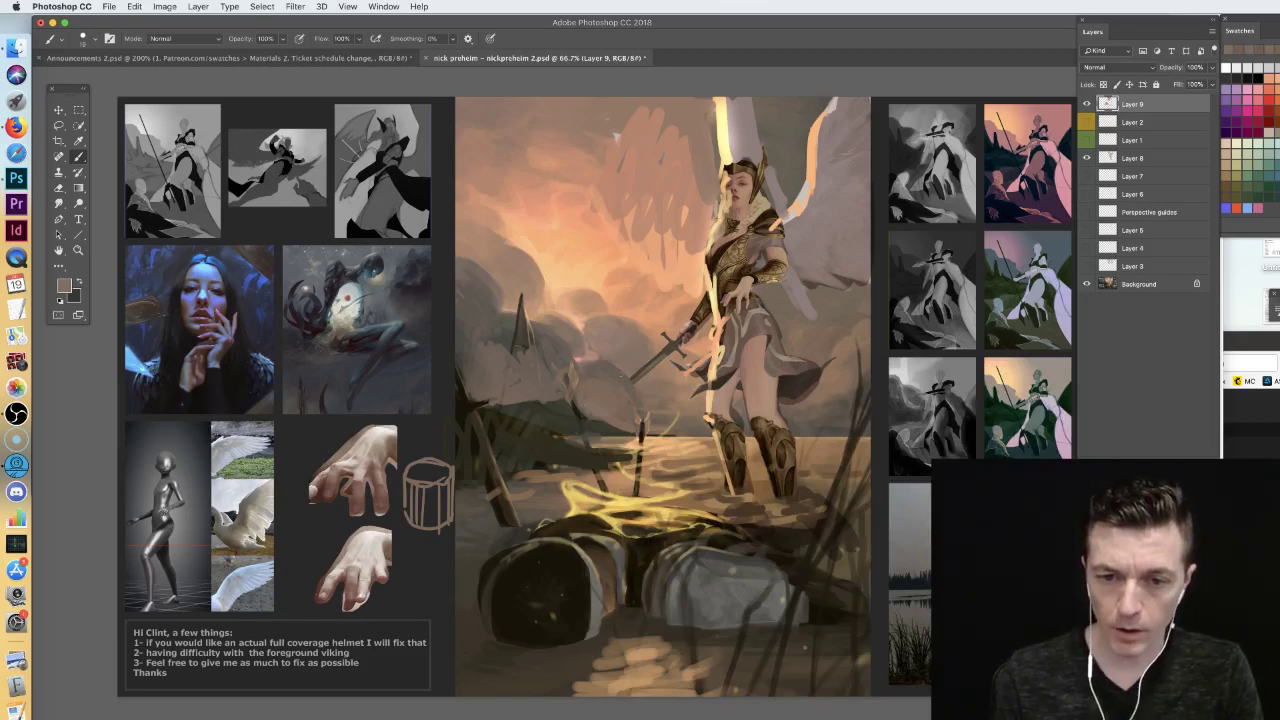
right_click(637, 304)
left_click(587, 258)
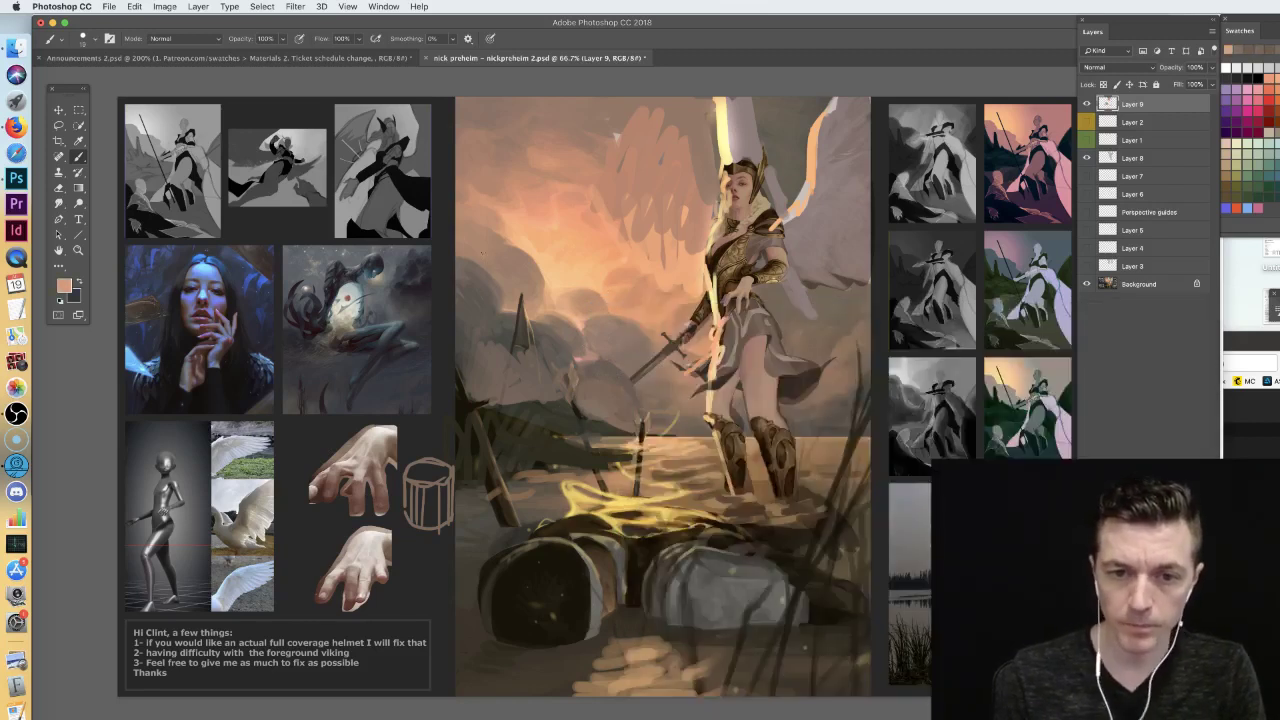
right_click(494, 266)
left_click_drag(576, 293, 583, 293)
left_click(484, 254)
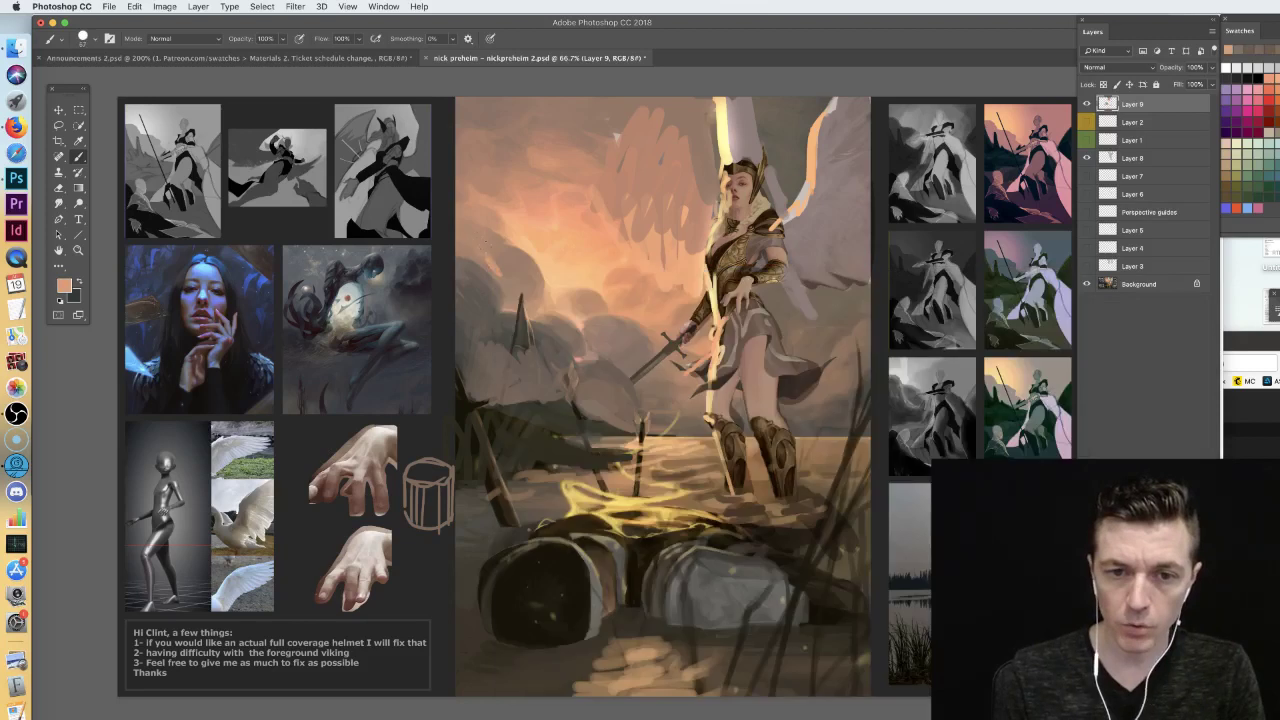
mouse_move(505, 264)
left_mouse_down()
mouse_move(506, 292)
mouse_move(532, 295)
mouse_move(512, 310)
left_mouse_up()
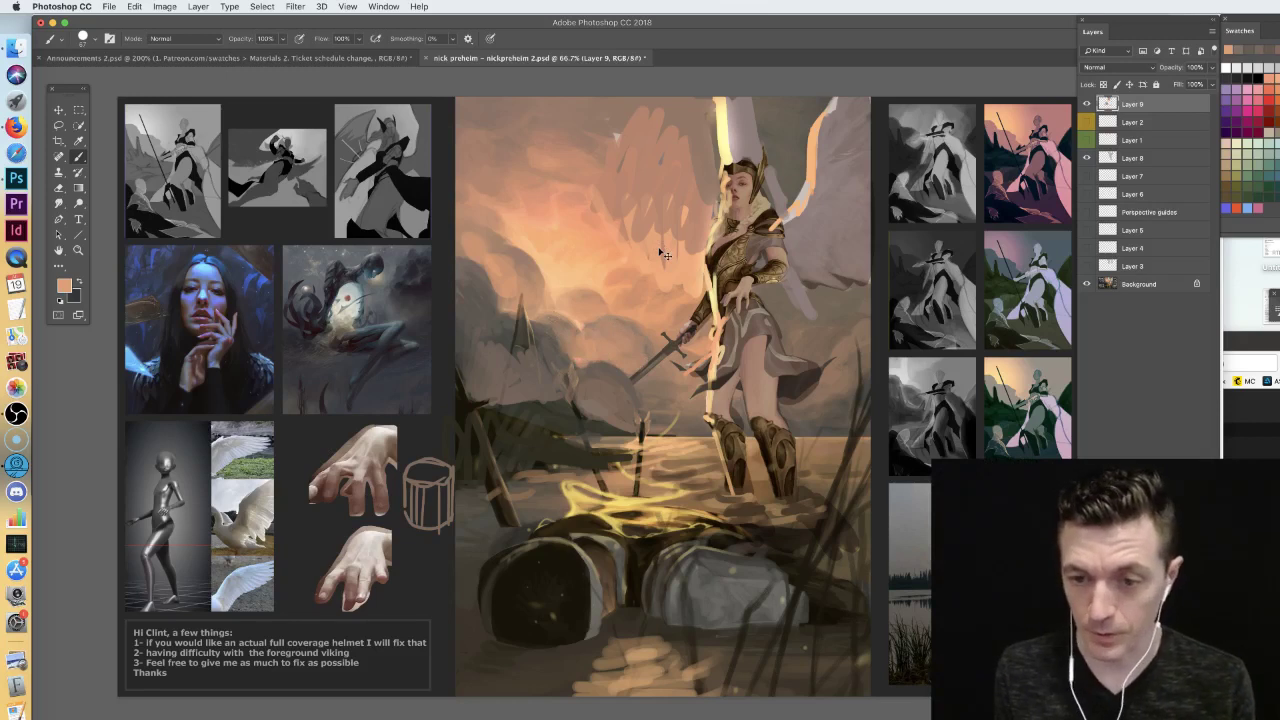
- Show Layer 2 to review its numbered notes, and hide it again
left_click(1087, 122)
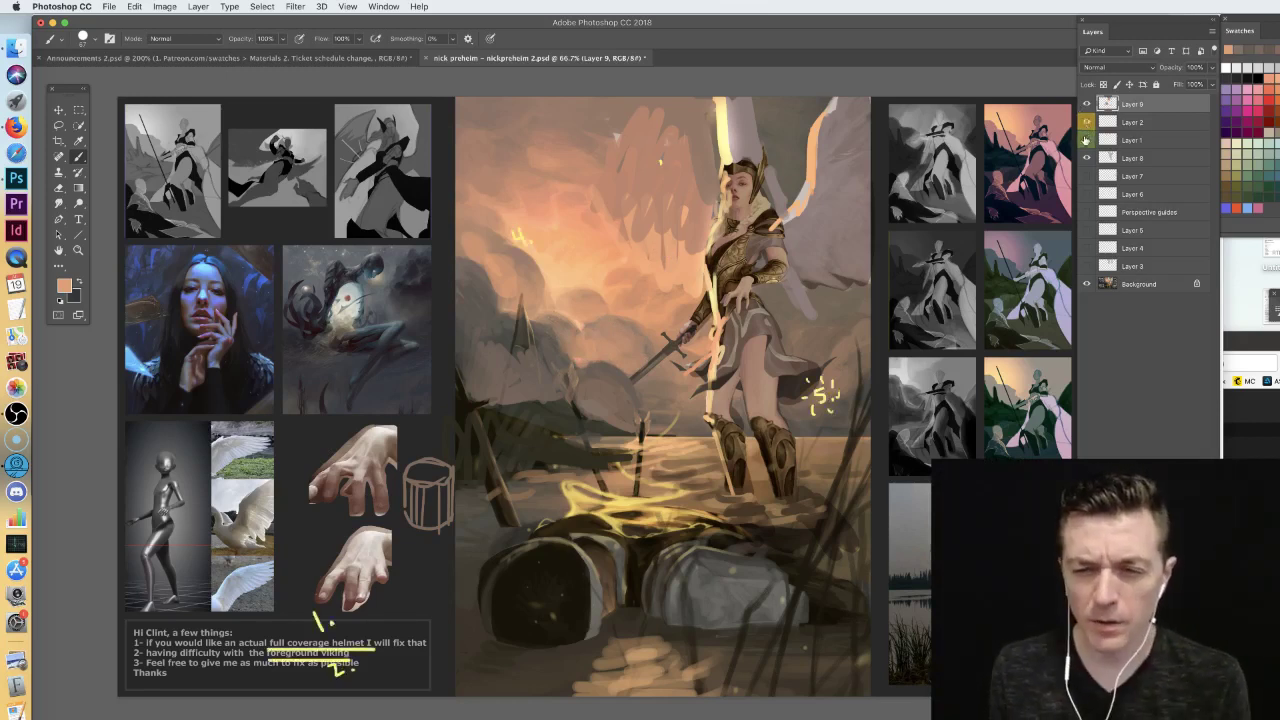
left_click(1087, 122)
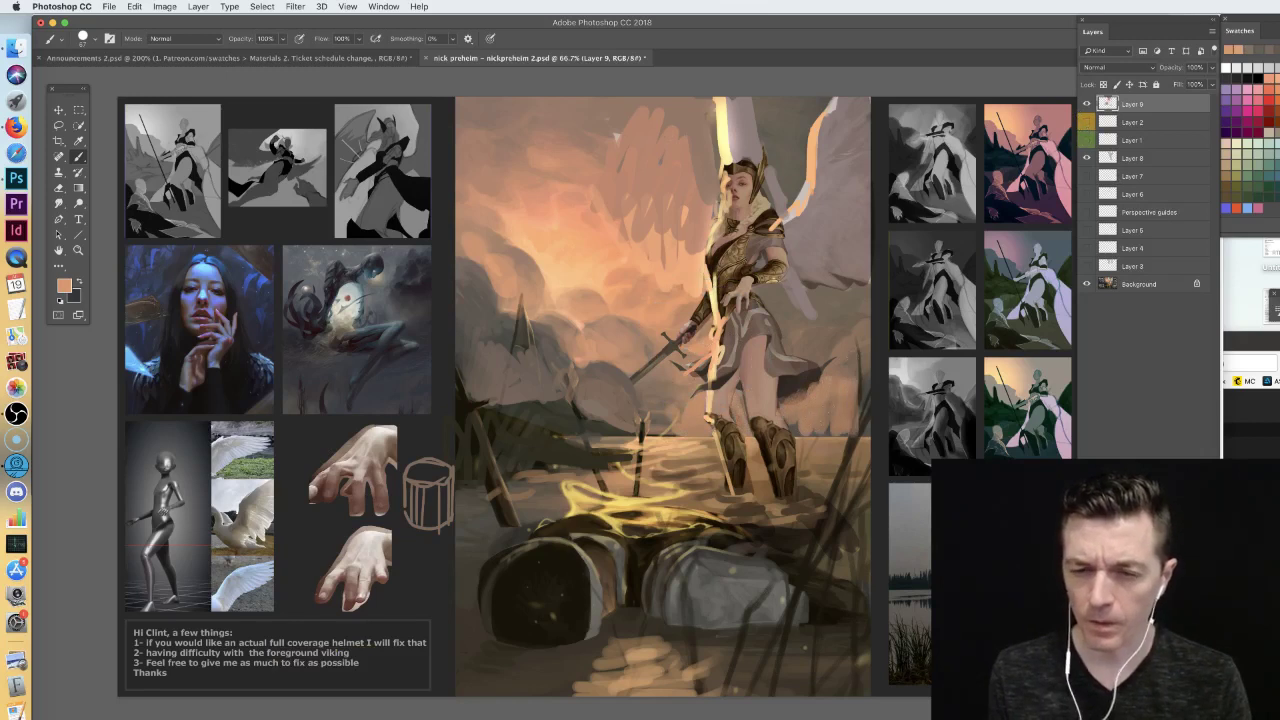
- Glaze dark brown shadow over the valkyrie's skirt, legs and boots, keeping the lit edge clear
left_click(870, 386, "alt")
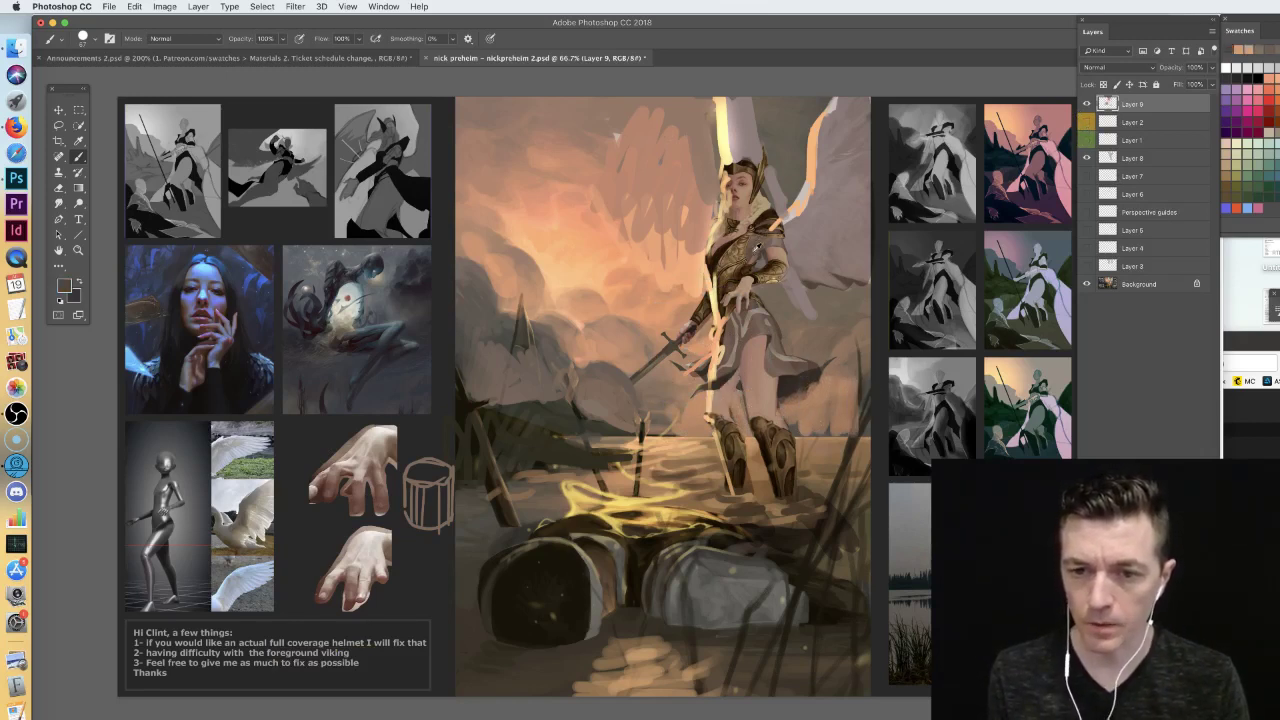
left_click(799, 381, "alt")
mouse_move(709, 410)
left_mouse_down()
mouse_move(730, 380)
mouse_move(735, 445)
mouse_move(728, 410)
mouse_move(750, 350)
mouse_move(760, 400)
left_mouse_up()
left_click_drag(765, 340, 790, 472)
left_click_drag(786, 408, 804, 486)
mouse_move(755, 322)
left_mouse_down()
mouse_move(788, 410)
mouse_move(774, 338)
mouse_move(725, 350)
mouse_move(730, 360)
left_mouse_up()
left_click(737, 277, "alt")
key("super+z")
left_click(743, 273, "alt")
mouse_move(732, 310)
left_mouse_down()
mouse_move(722, 350)
mouse_move(762, 323)
mouse_move(814, 378)
left_mouse_up()
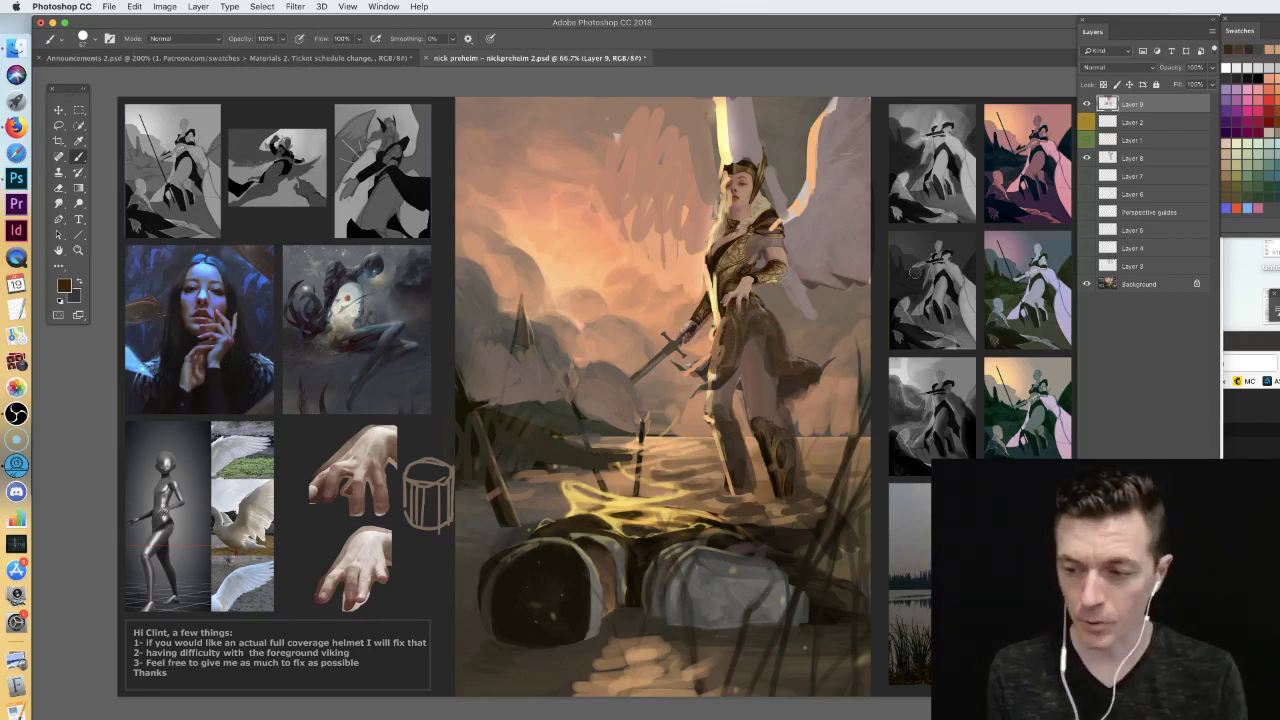
- Close the current painting and open the next valkyrie submission PSD from the Valkyrie & Oni Hunter FINAL folder in Photoshop
key("super+w")
left_click(738, 278)
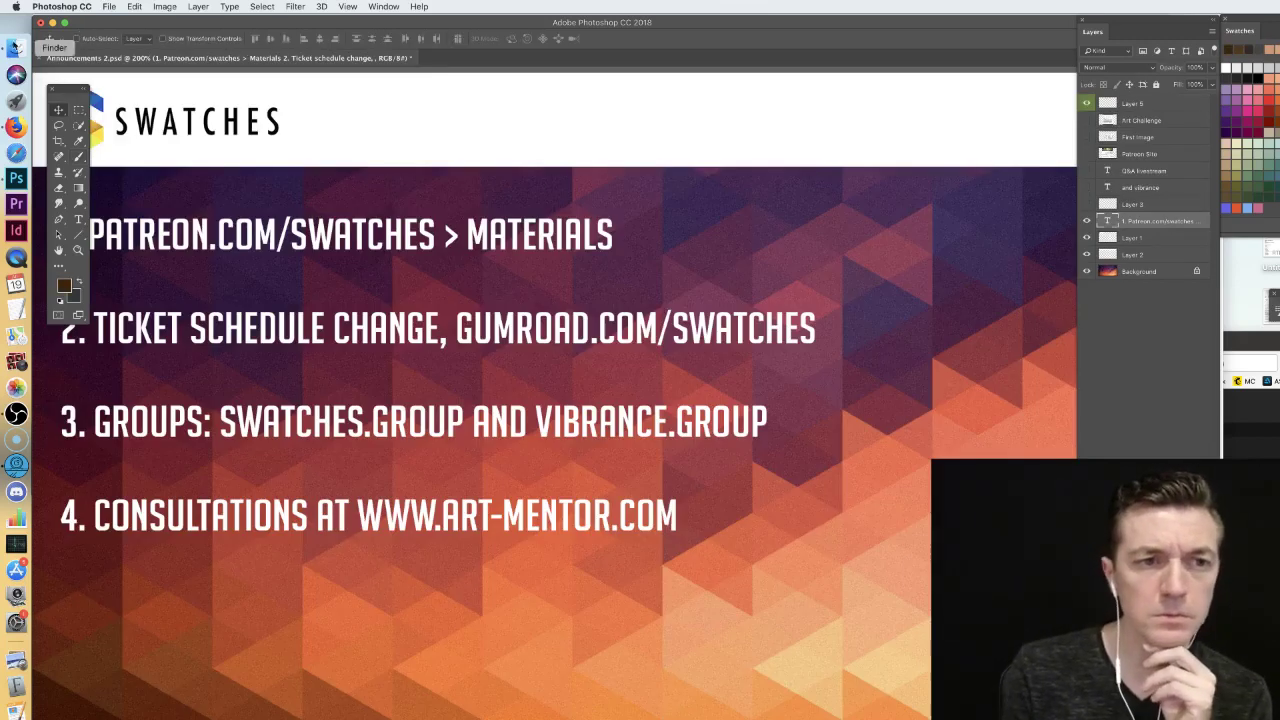
left_click(15, 48)
left_click(1030, 116)
right_click(1028, 110)
mouse_move(1200, 125)
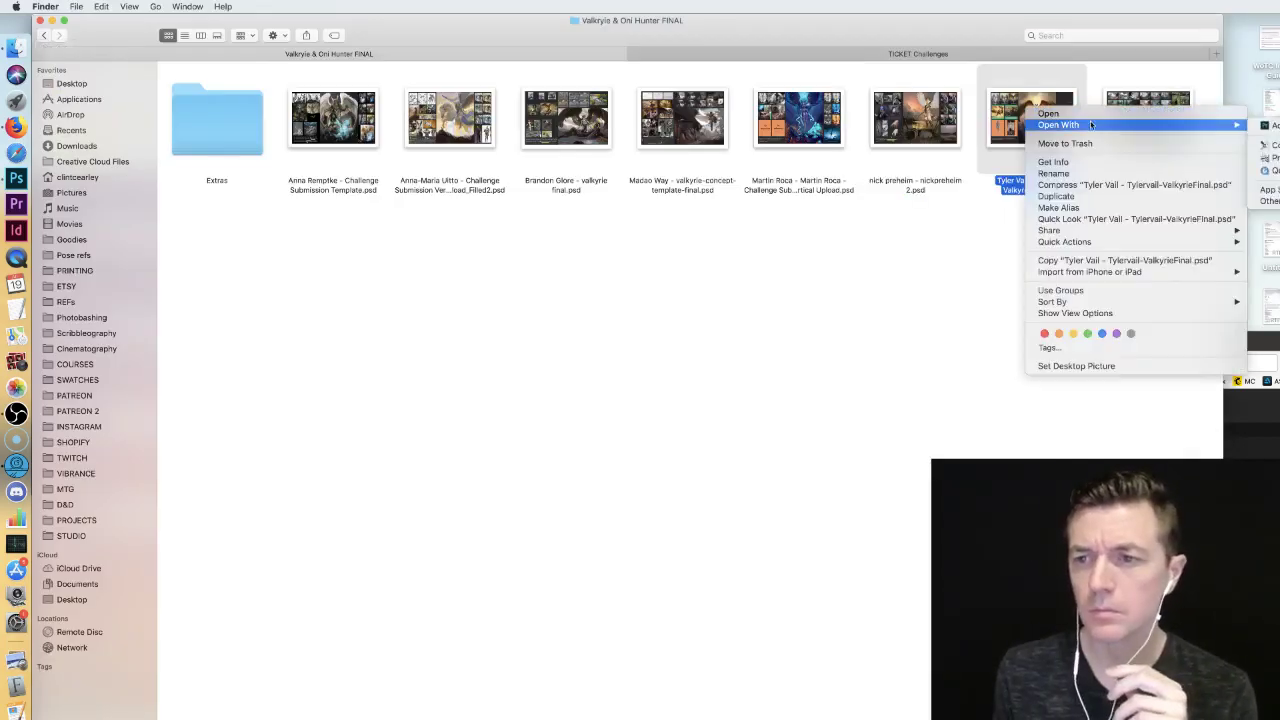
left_click(1265, 125)
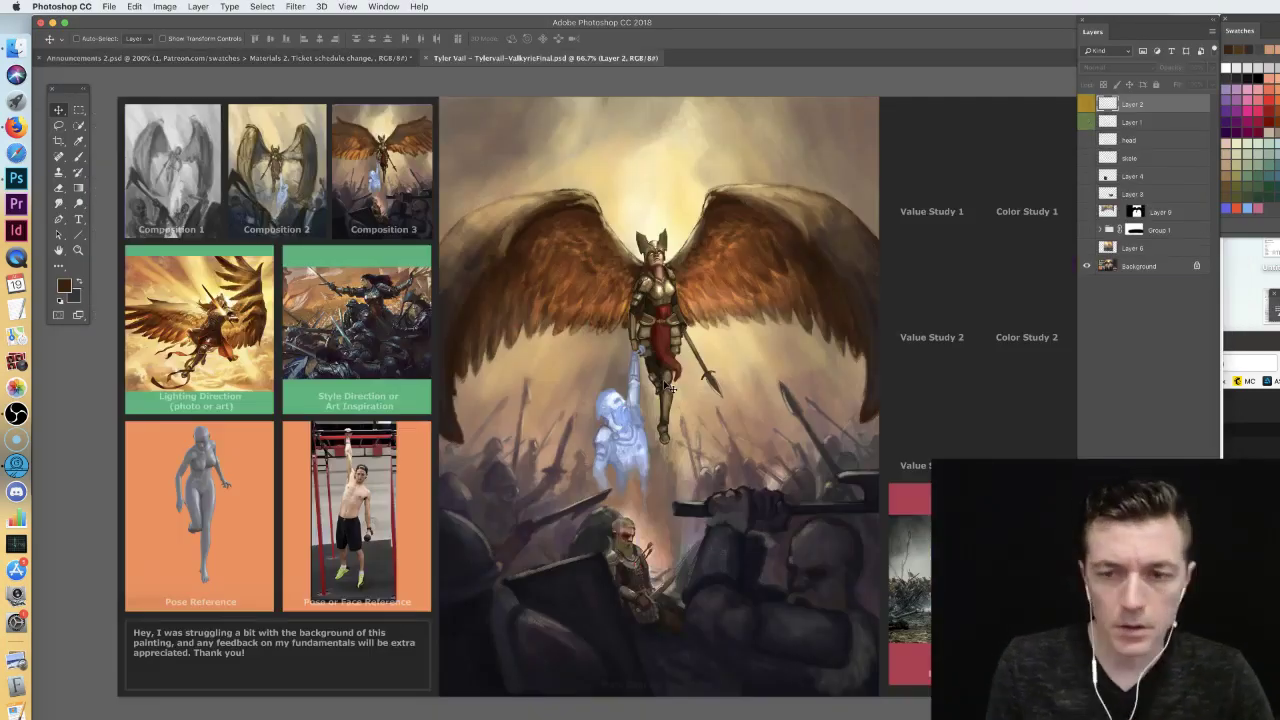
- Show the Layer 2 notes, and preview the smoky highway sky photo on Layer 6 before hiding that photo again
left_click(1088, 105)
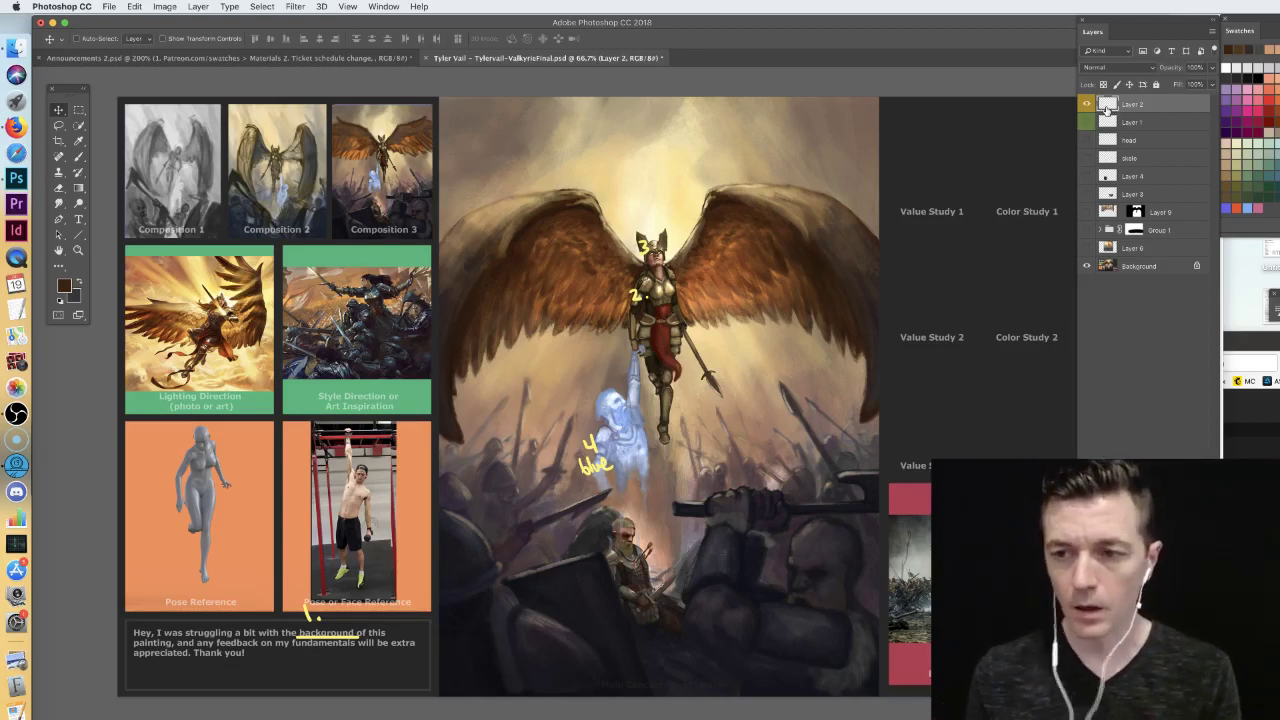
left_click(1132, 249)
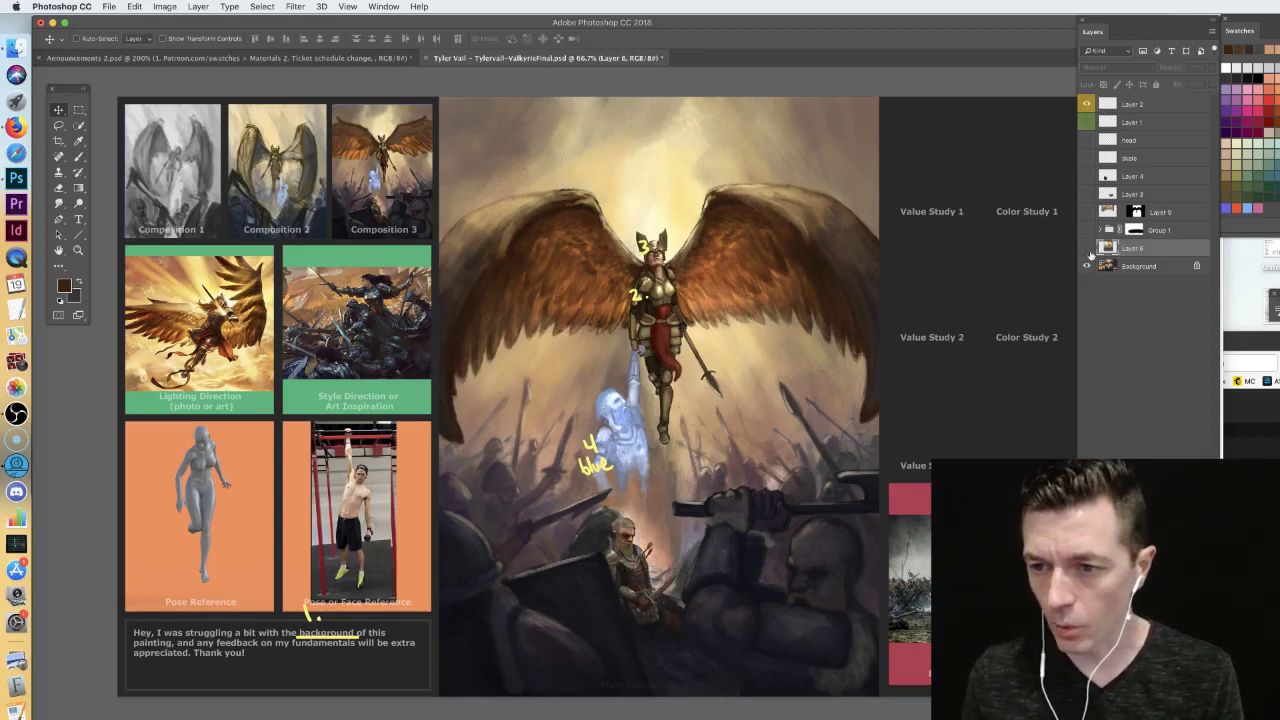
left_click(1088, 249)
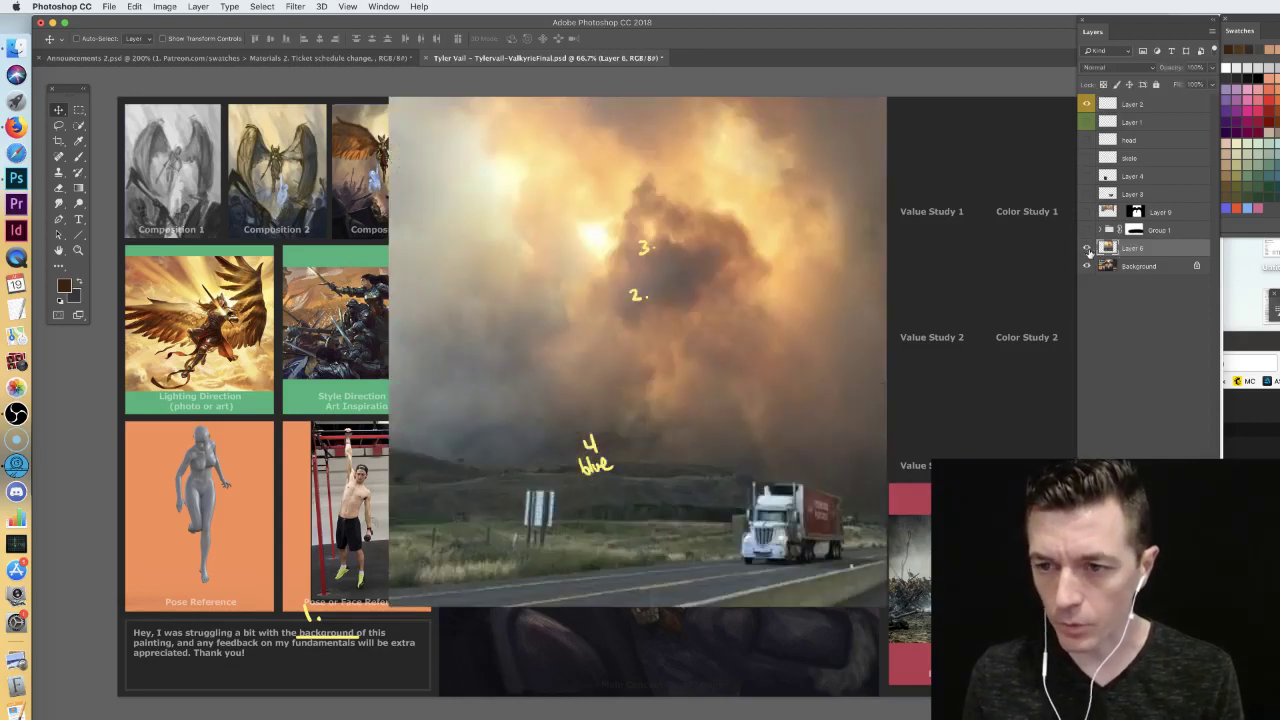
left_click(1088, 250)
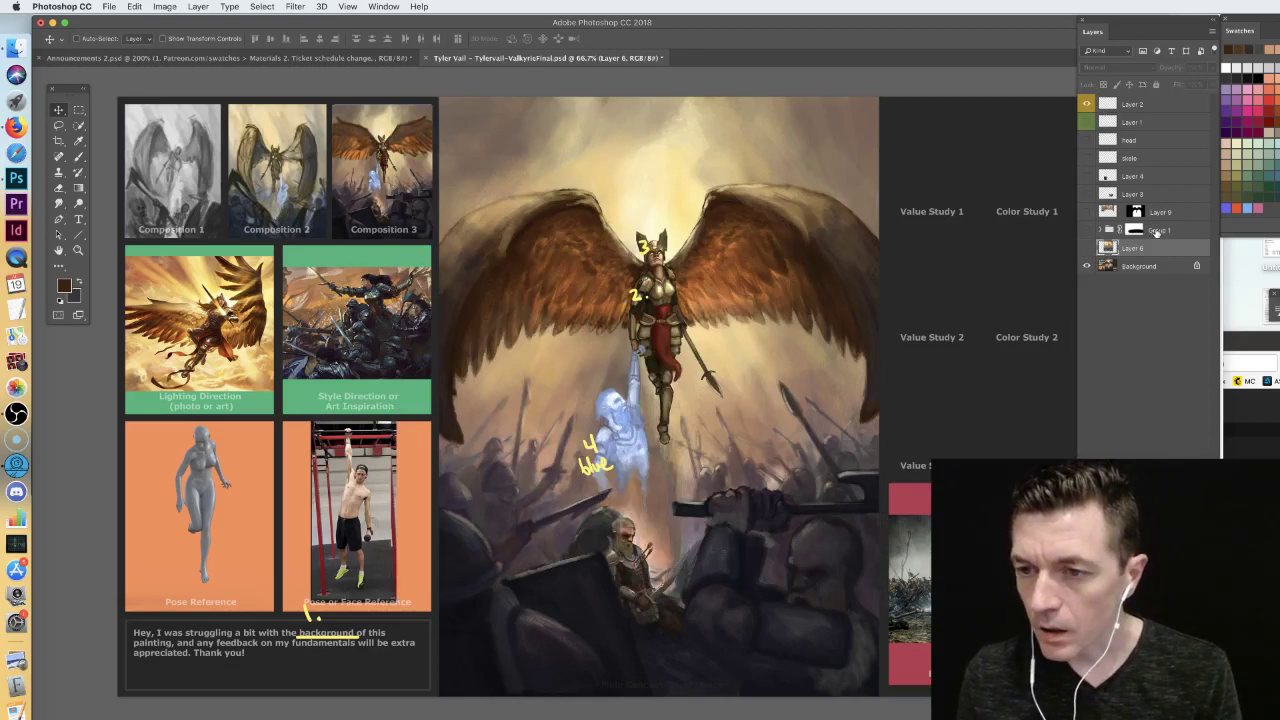
- Expand Group 1 and load the Layer 9 mask as a selection around the winged figure
left_click(1154, 232)
left_click(1100, 231)
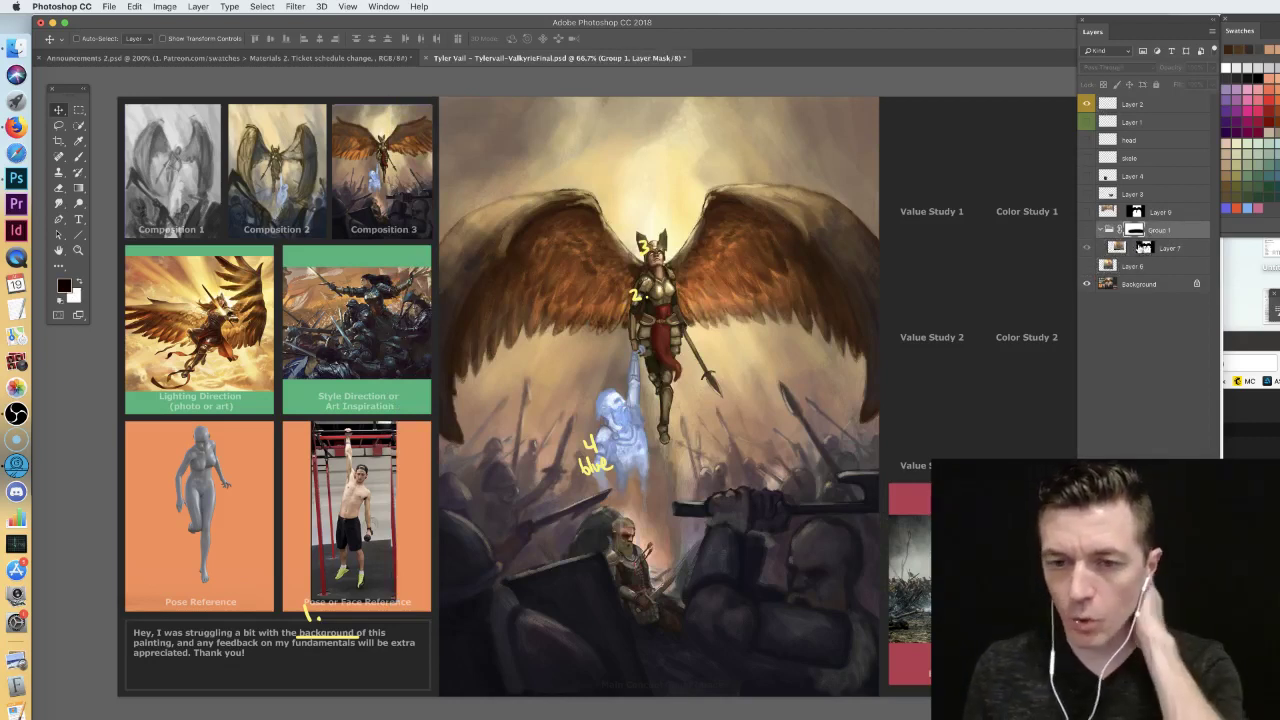
left_click(1136, 213, "super")
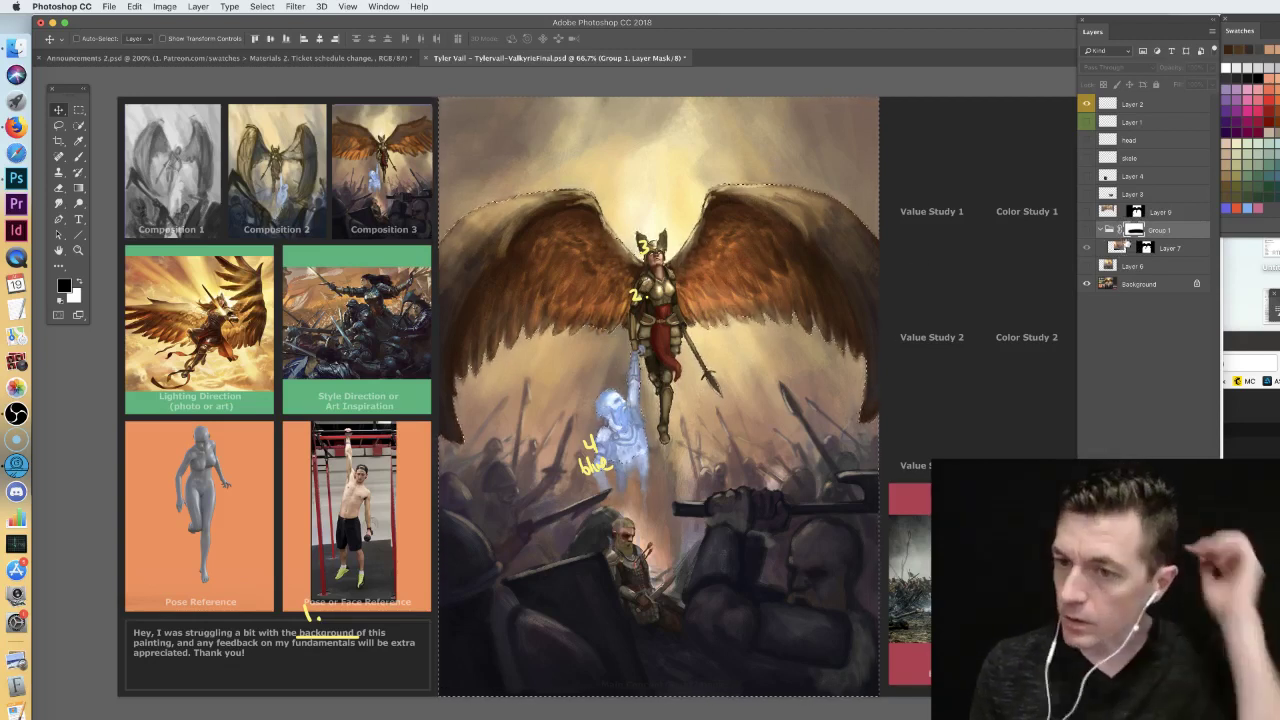
- Hide the Layer 2 notes, and show Group 1 with its Layer 7 cloud photo behind the valkyrie
left_click(1086, 104)
left_click(1086, 122)
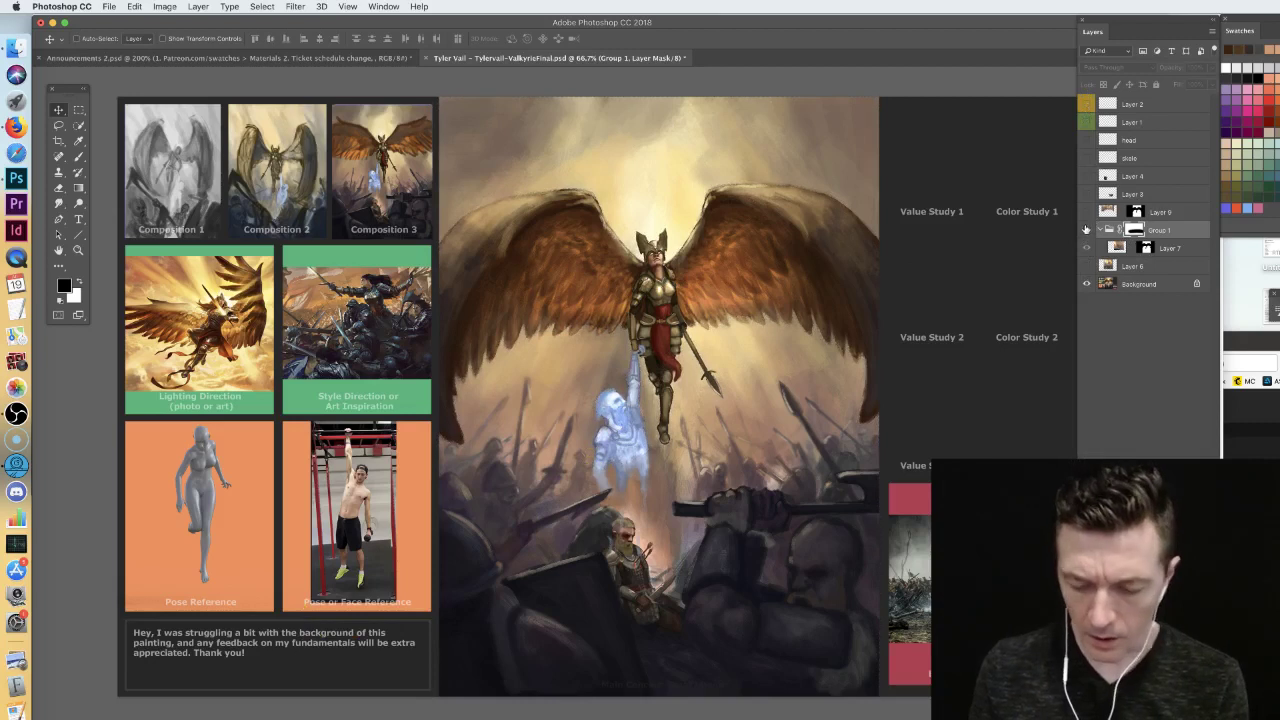
left_click(1094, 218)
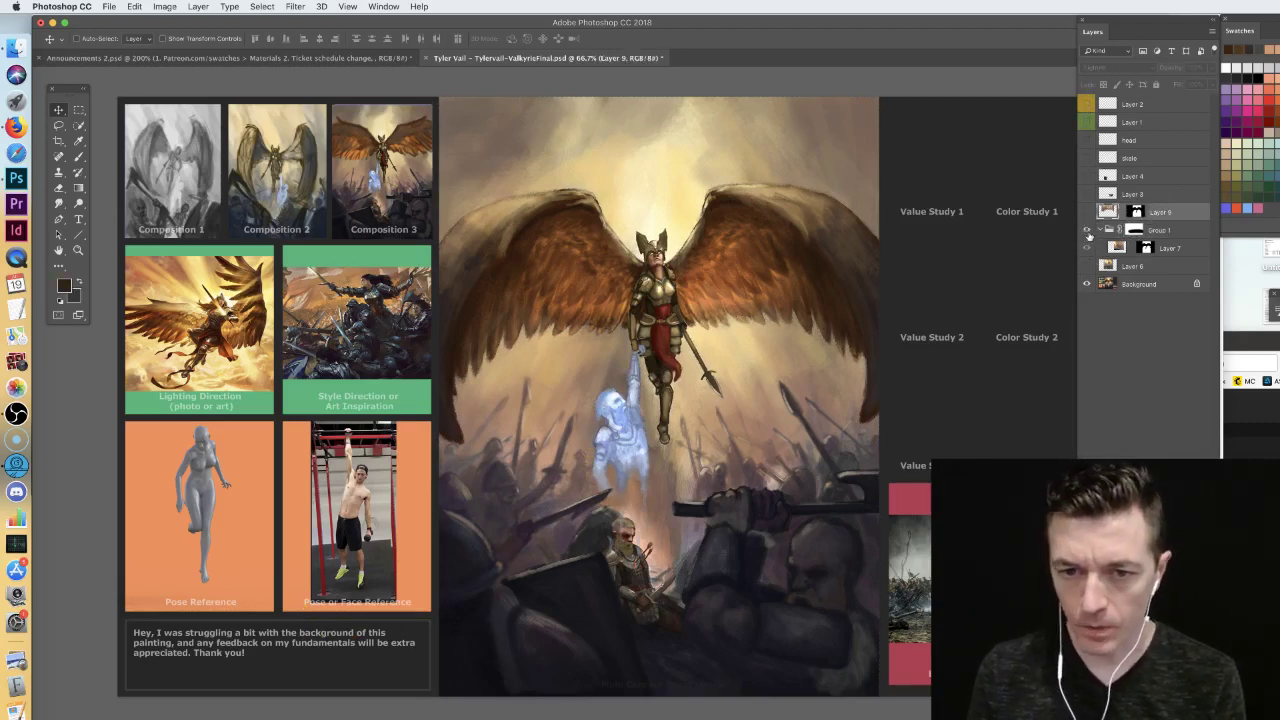
left_click(1088, 247)
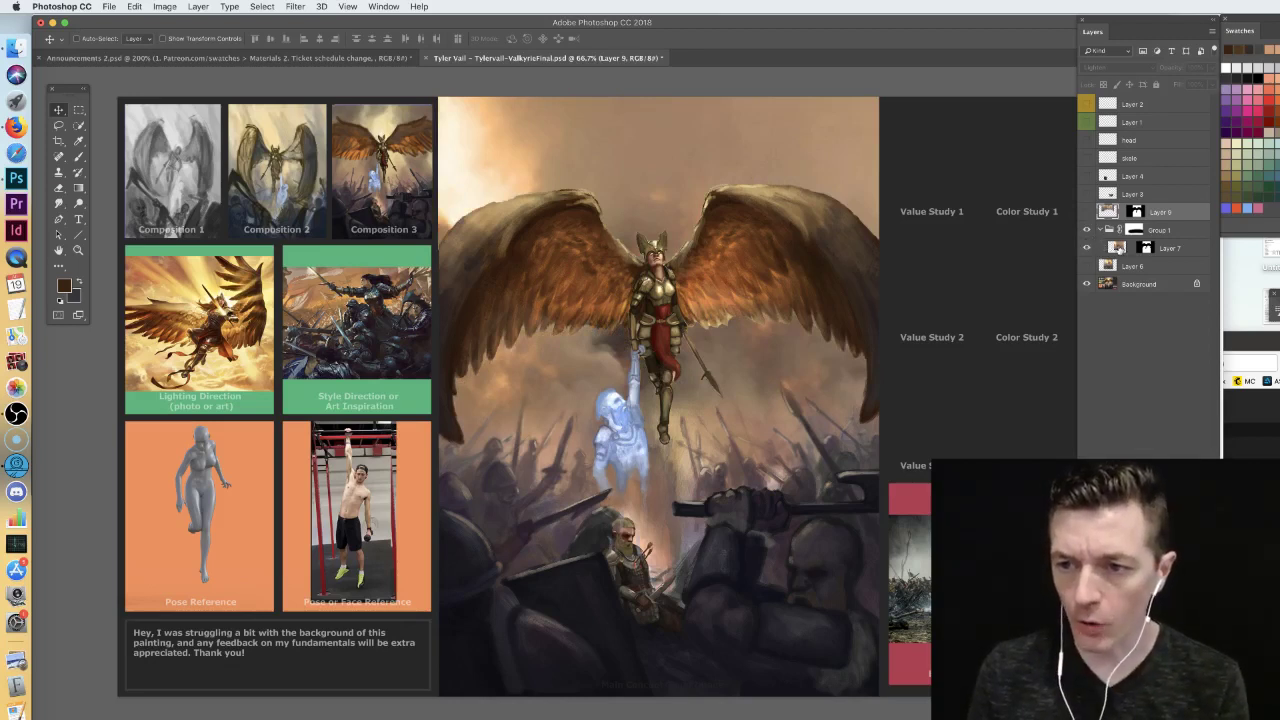
- Disable Layer 7's mask to examine the unmasked cloud photo, and enable the mask again
left_click(1118, 249)
right_click(1145, 251)
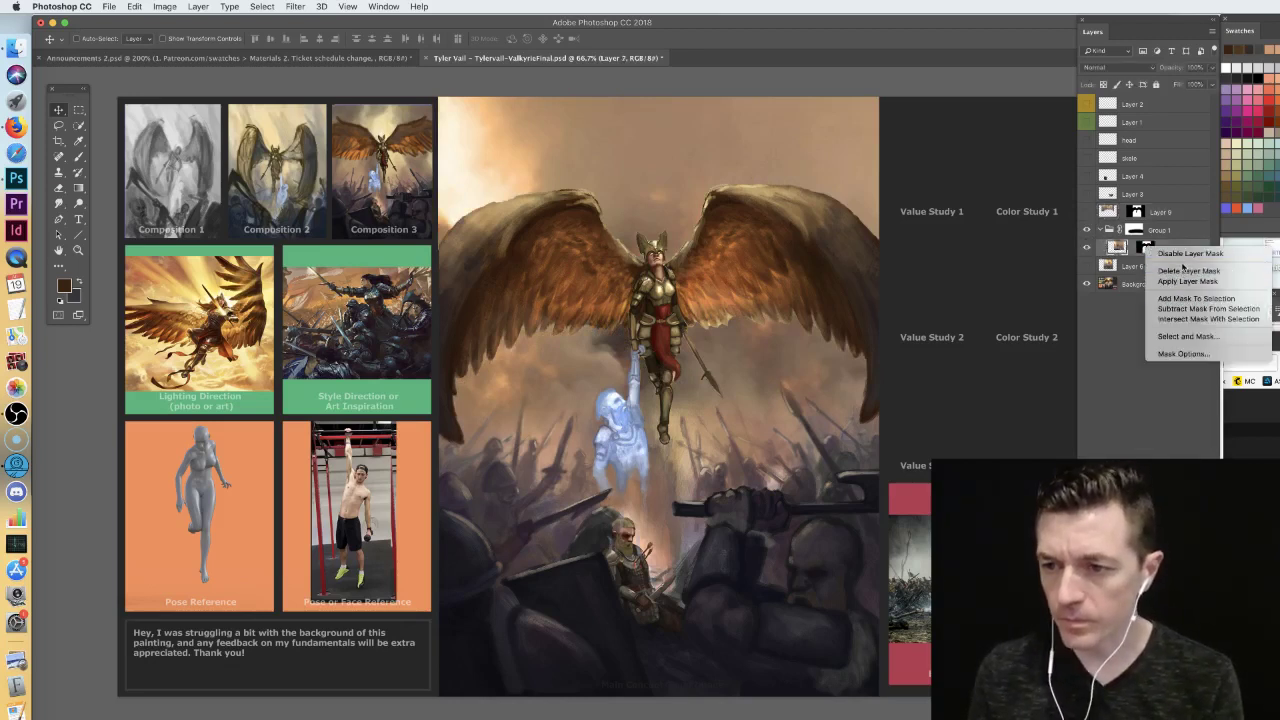
left_click(1185, 254)
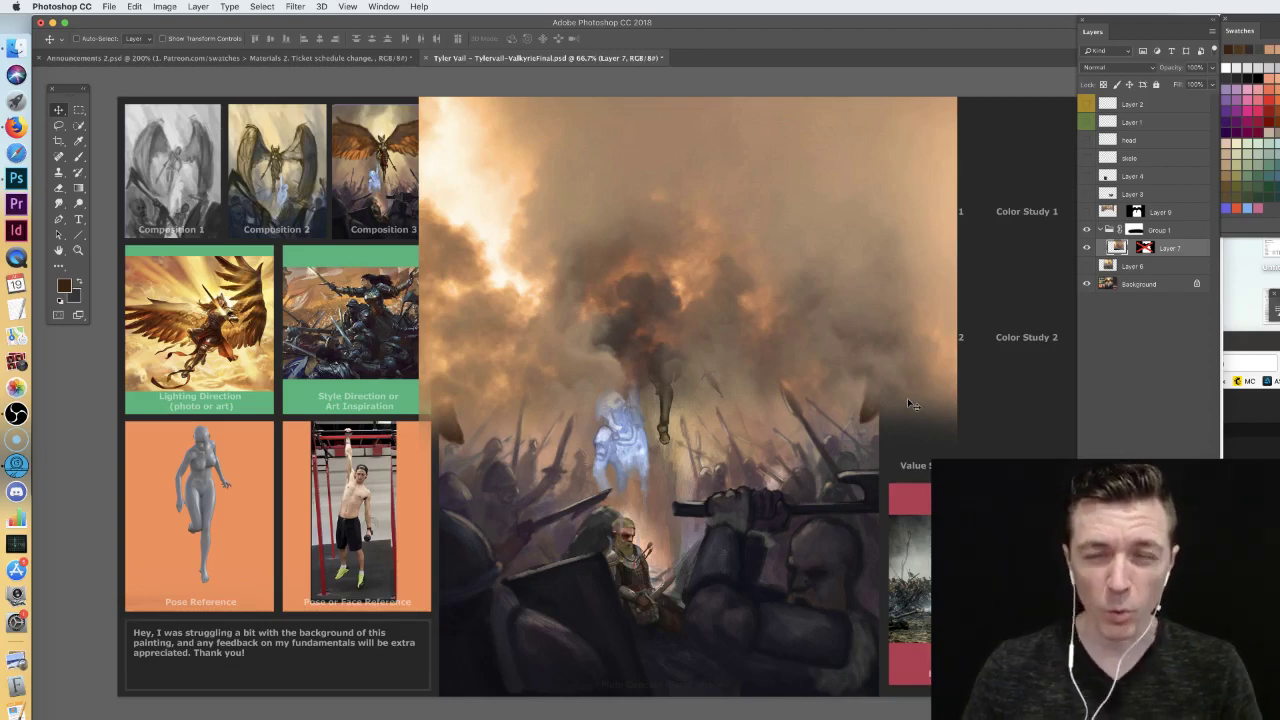
left_click(1146, 248, "shift")
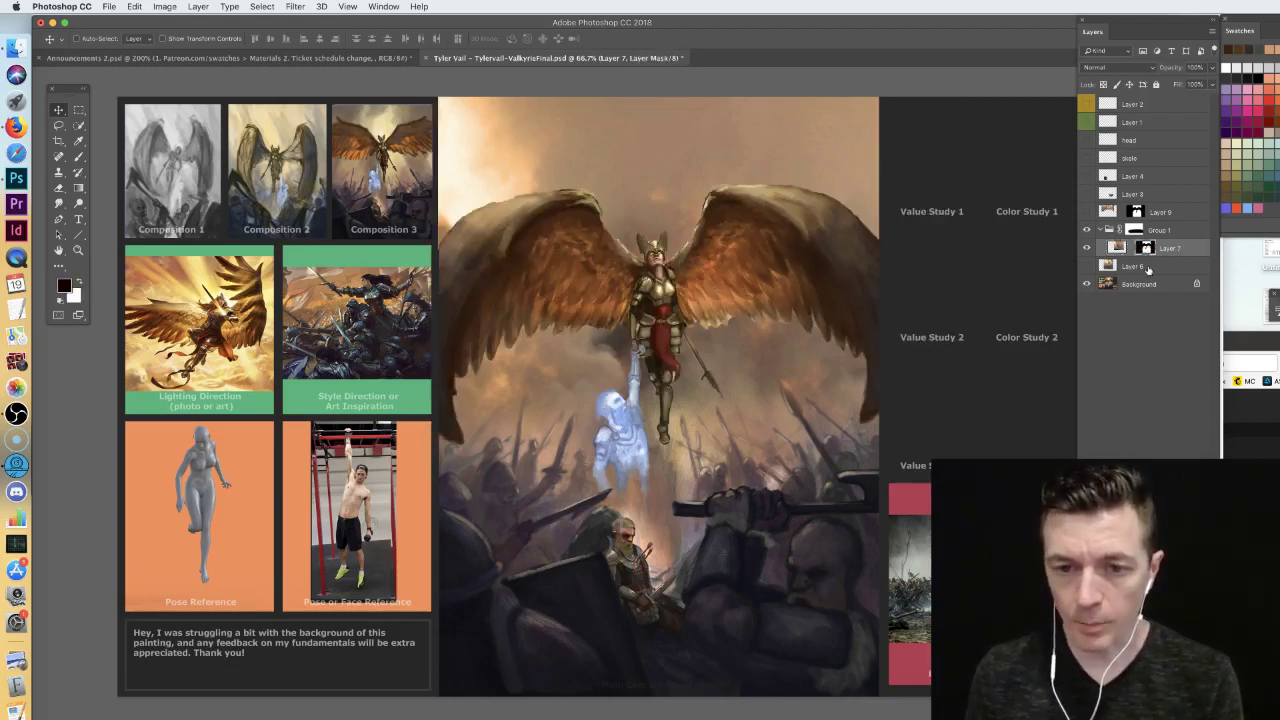
- Reposition the Layer 7 cloud photo upward behind the valkyrie without moving its mask
left_click(1114, 249)
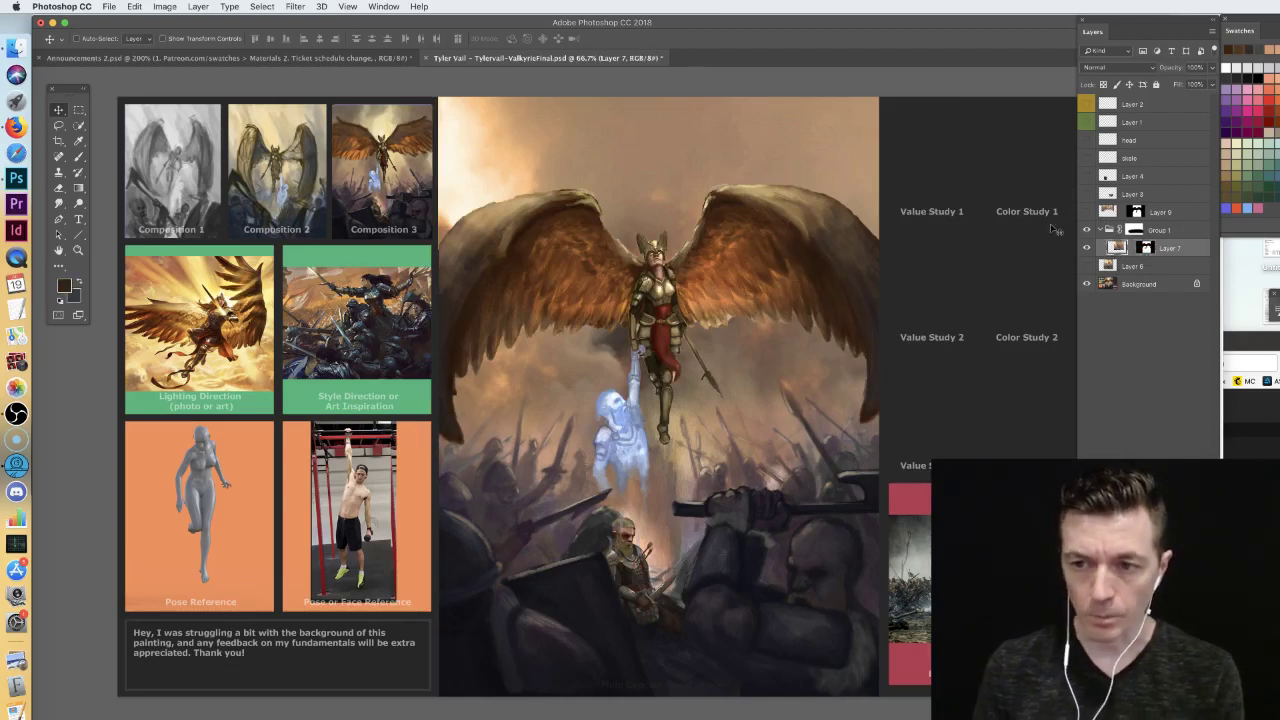
mouse_move(668, 370)
left_mouse_down()
mouse_move(652, 252)
mouse_move(662, 200)
mouse_move(673, 264)
left_mouse_up()
mouse_move(621, 395)
left_mouse_down()
mouse_move(654, 354)
mouse_move(632, 396)
left_mouse_up()
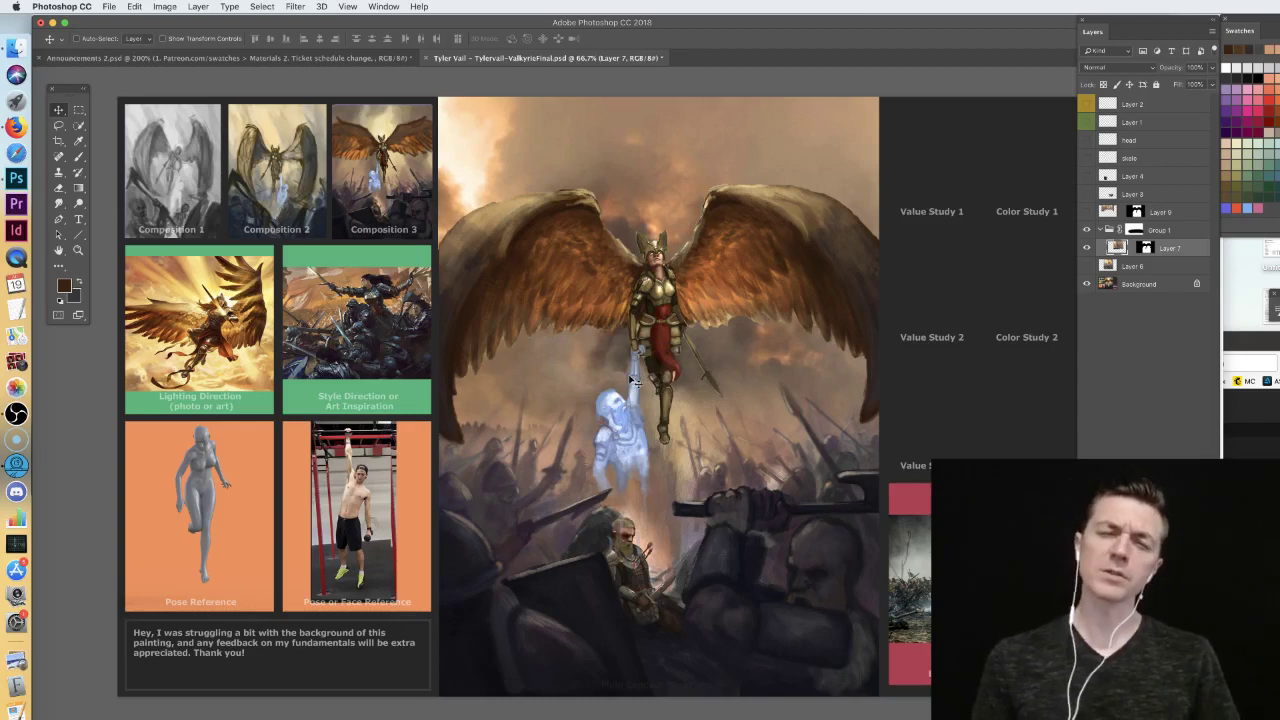
- Show the Layer 9 light rays over the sky, keeping the Layer 7 clouds visible beneath them
left_click(1088, 213)
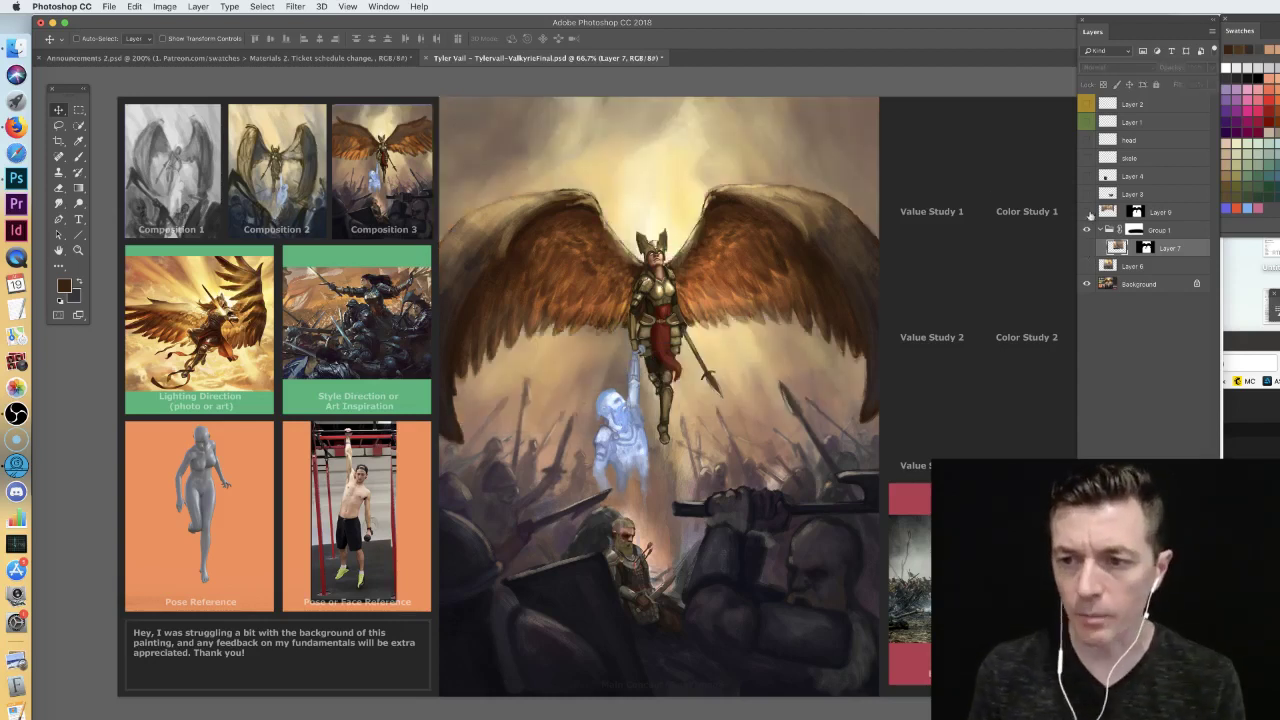
left_click(1088, 213)
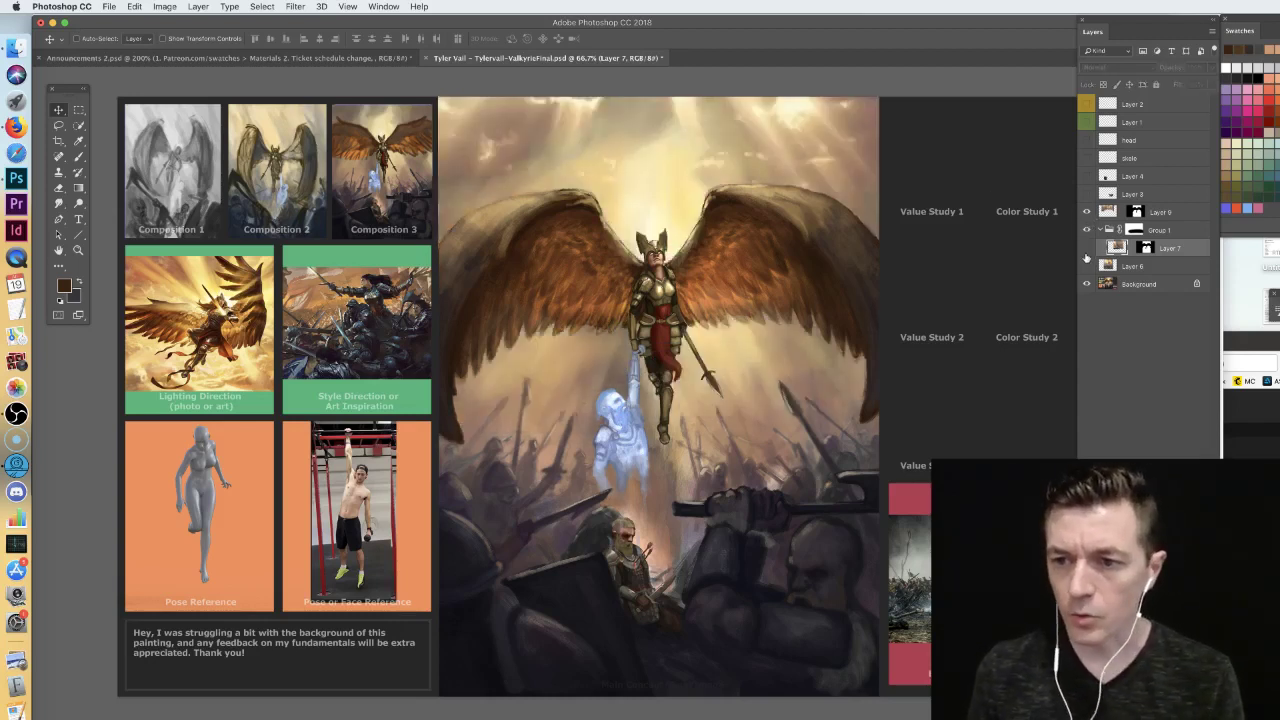
left_click(1087, 248)
left_click(1088, 213)
left_click(1088, 213)
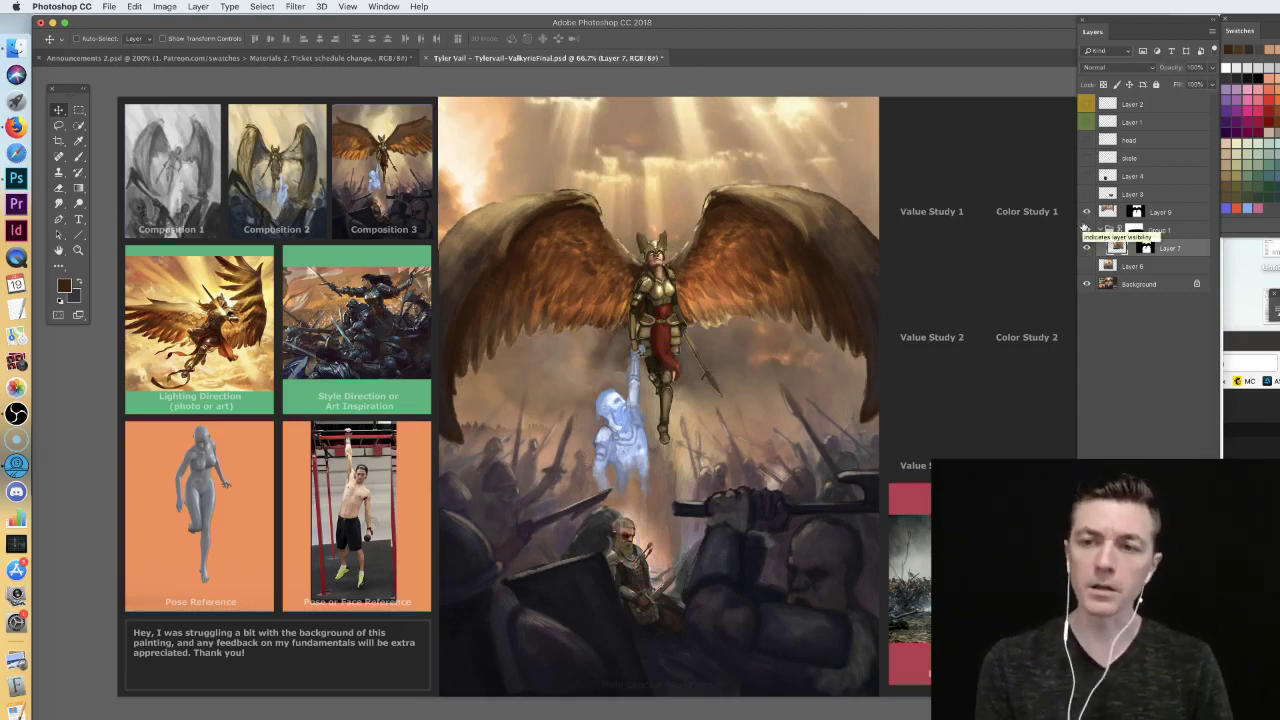
- Compare the sky with and without the light rays of Layer 9, which uses the Lighten blend mode
left_click(1103, 214)
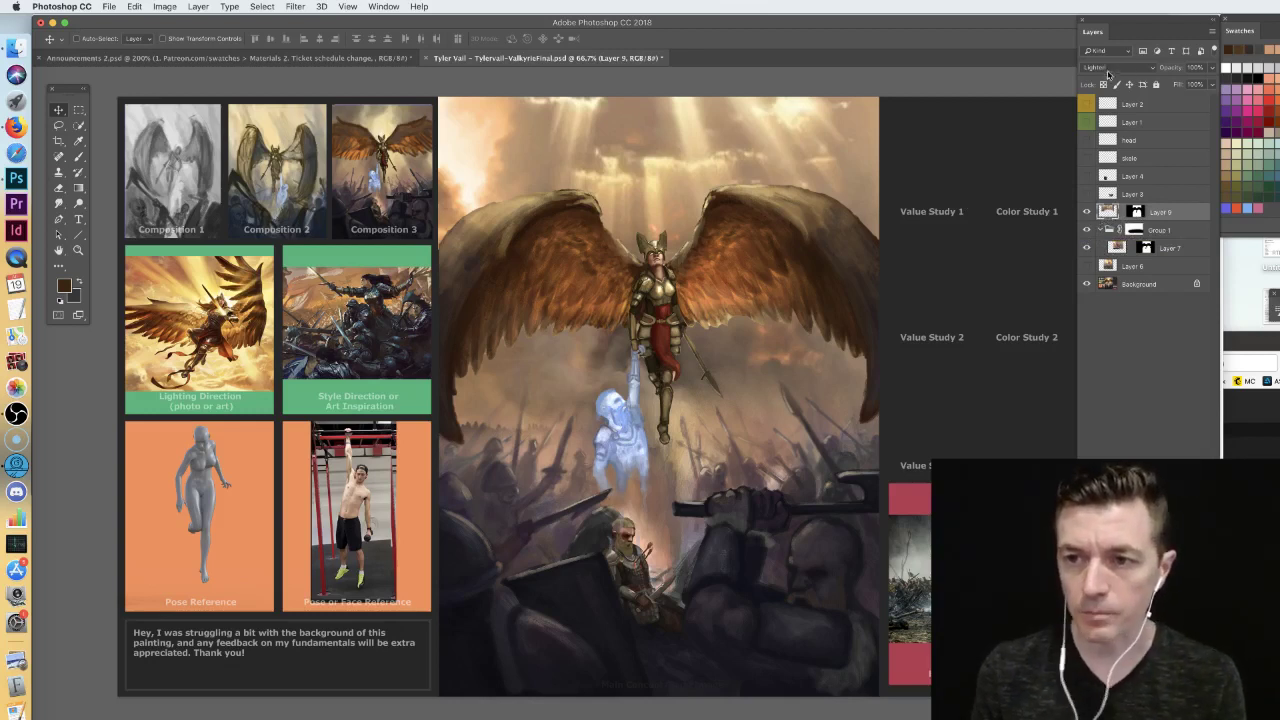
left_click(1087, 212)
left_click(1087, 212)
left_click(1087, 212)
left_click(1087, 212)
left_click(1087, 212)
left_click(1087, 212)
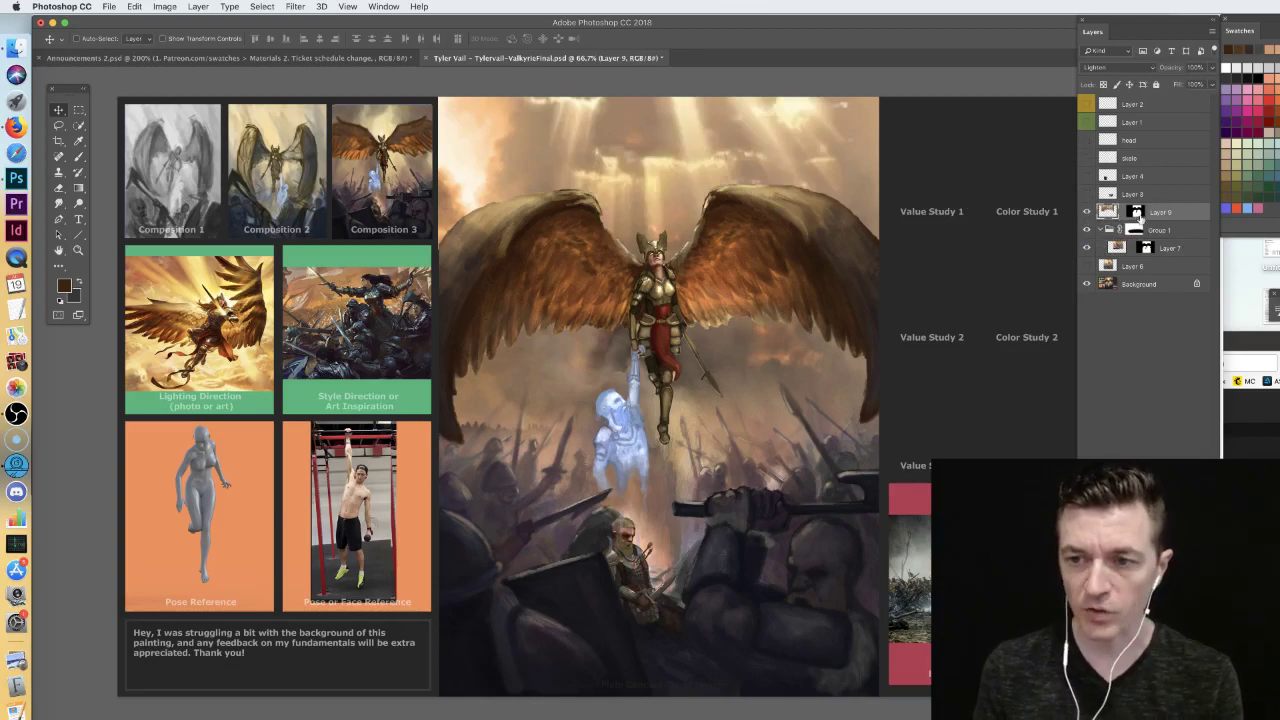
left_click(1087, 212)
left_click(1087, 212)
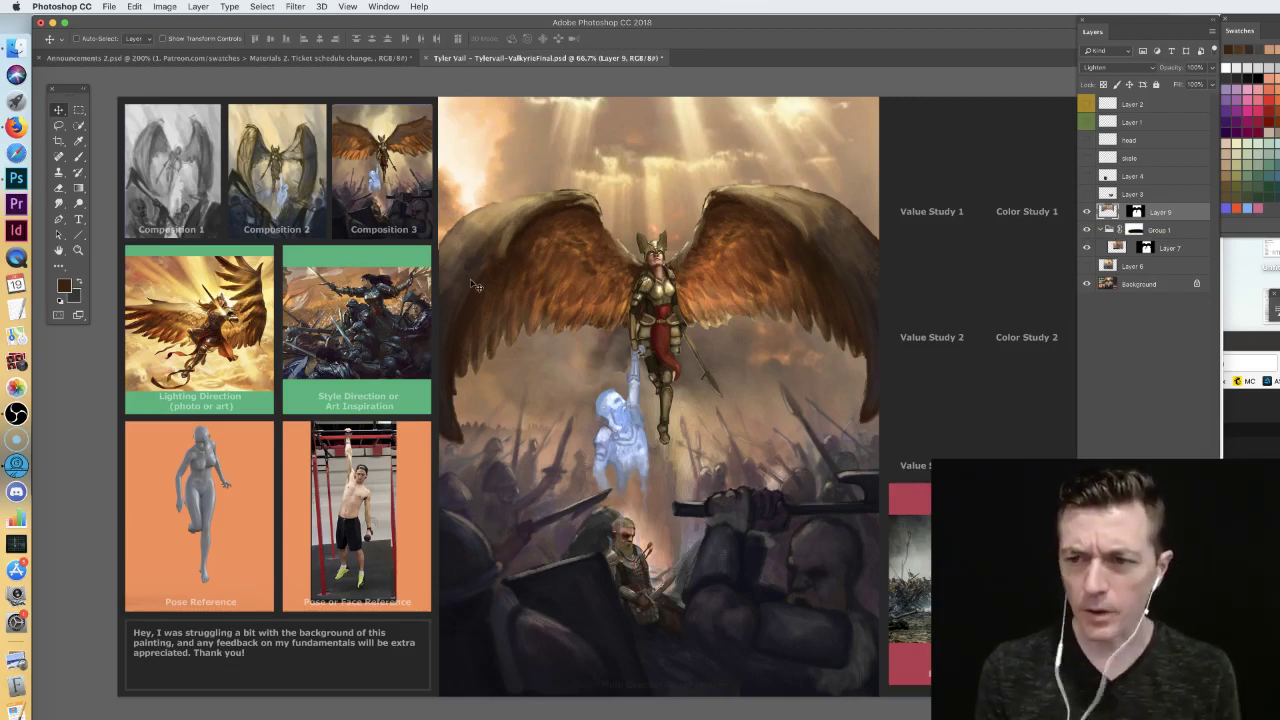
- Replace the visible Layer 7 sky with Layer 6, mask it around the figures, and move it into Group 1 above Layer 7
left_click(1086, 247)
left_click(1086, 265)
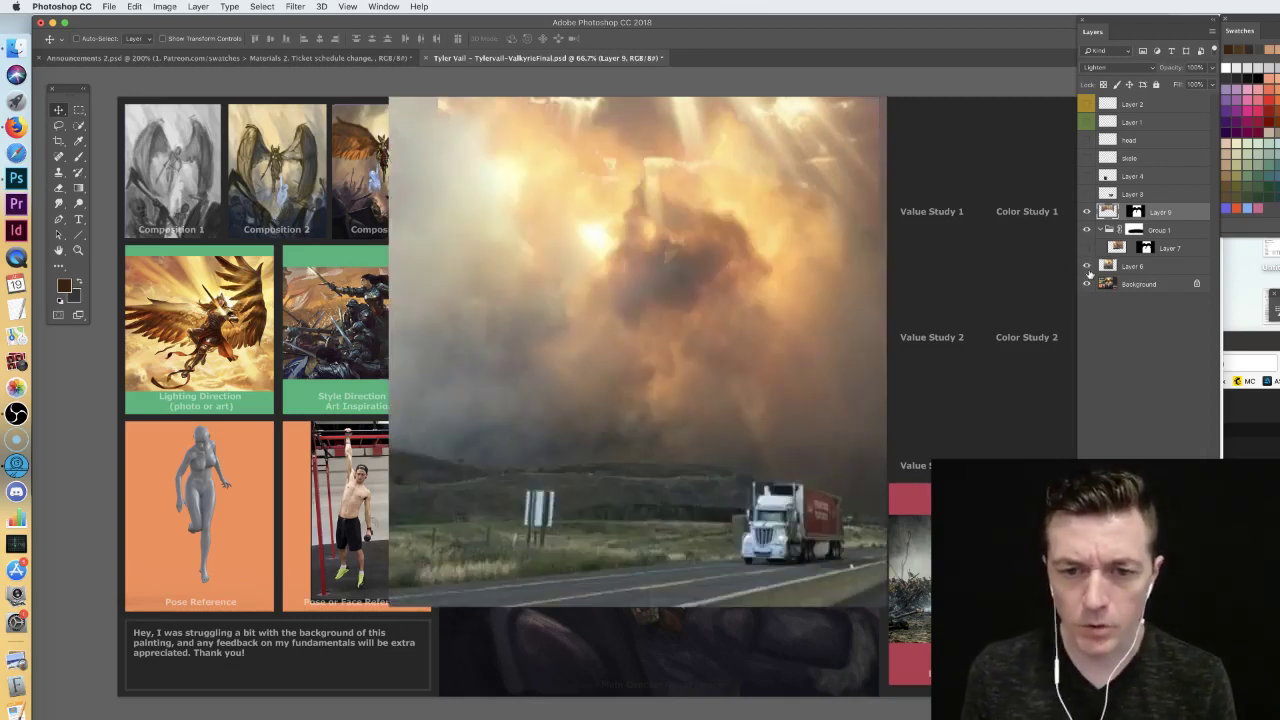
mouse_move(1130, 268)
left_mouse_down()
mouse_move(1150, 255)
mouse_move(1130, 268)
left_mouse_up()
left_click(1087, 266)
left_click(1087, 267)
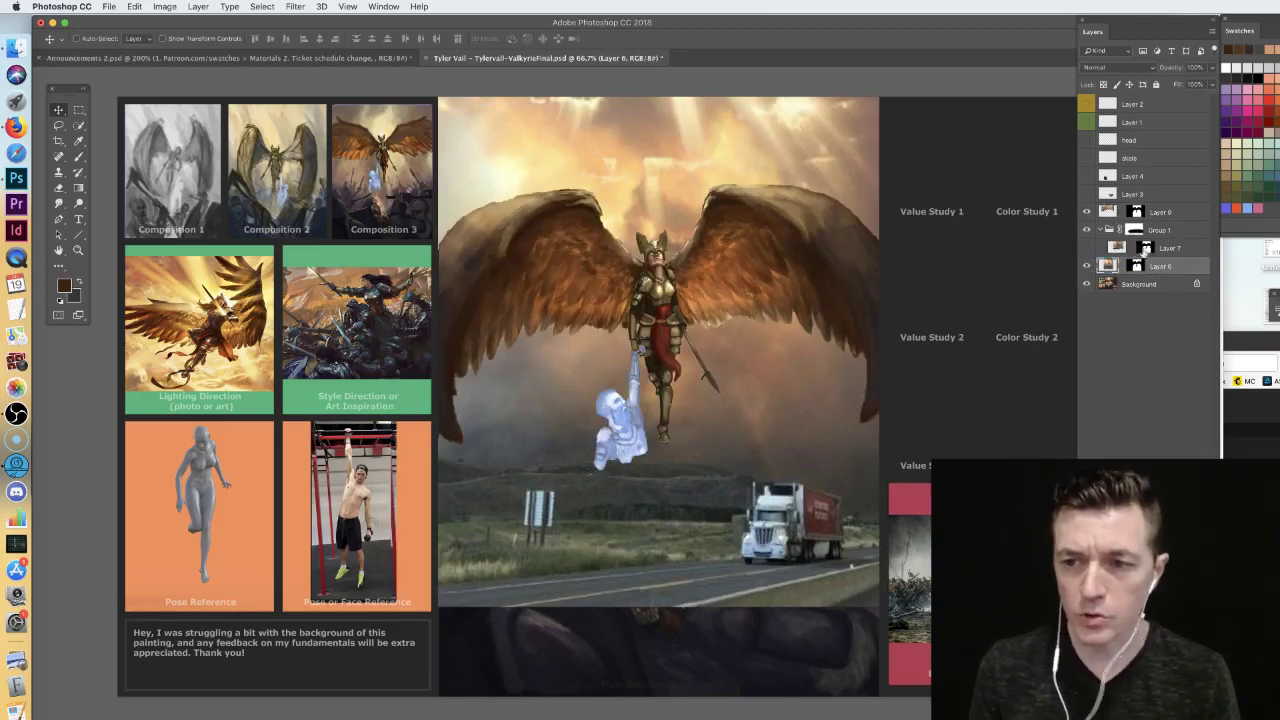
left_click_drag(1162, 269, 1158, 248)
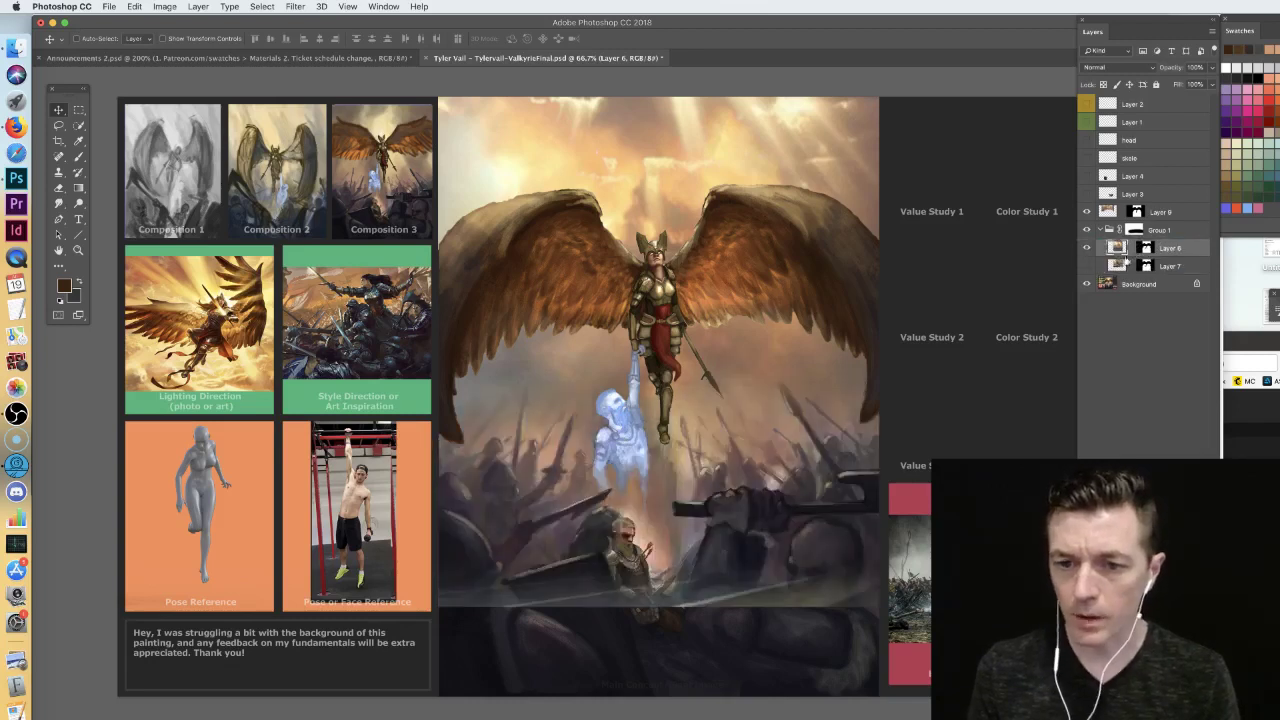
- Switch the sky from Layer 6 back to the Layer 7 clouds with the Layer 9 light rays on top
left_click(1087, 212)
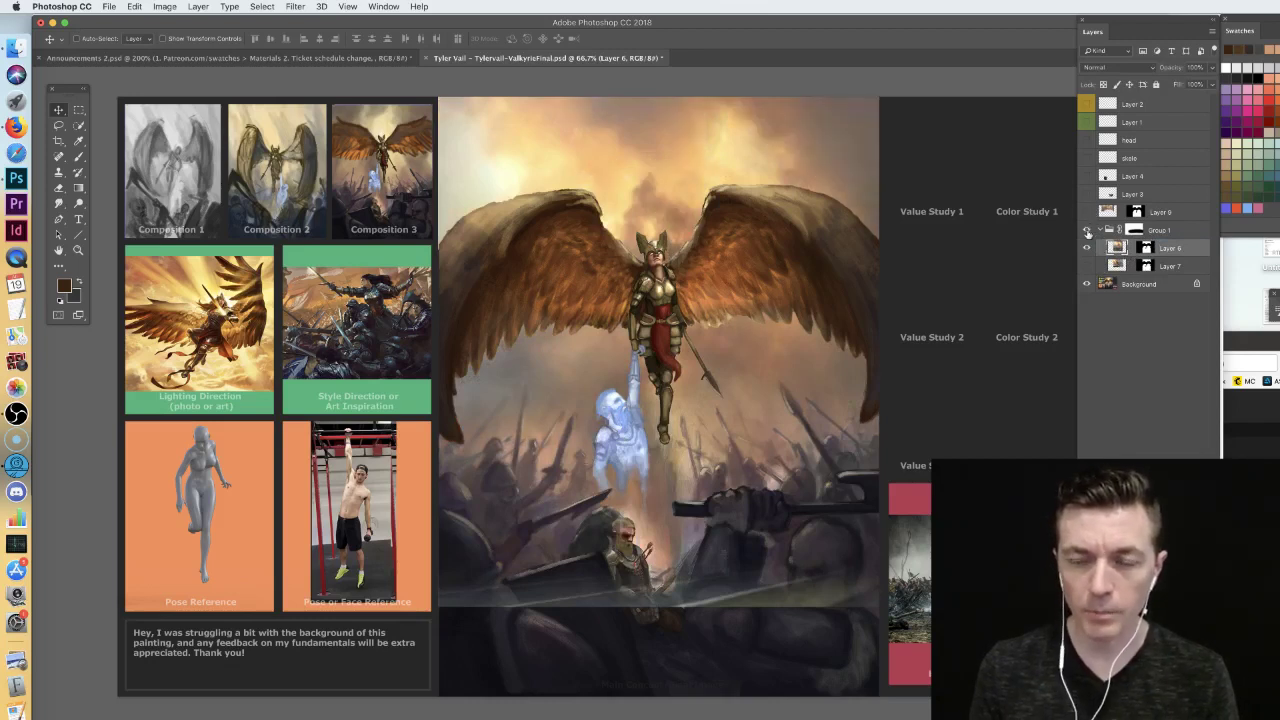
left_click(1087, 266)
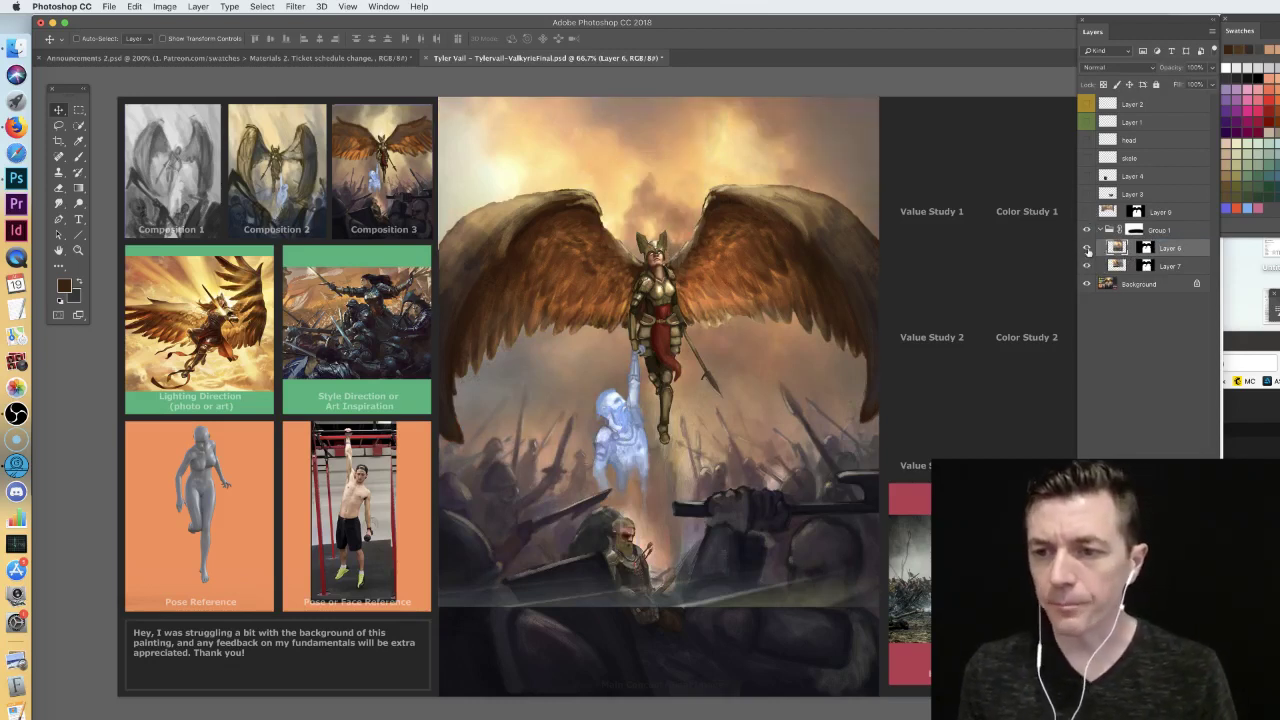
left_click(1087, 248)
left_click(1087, 212)
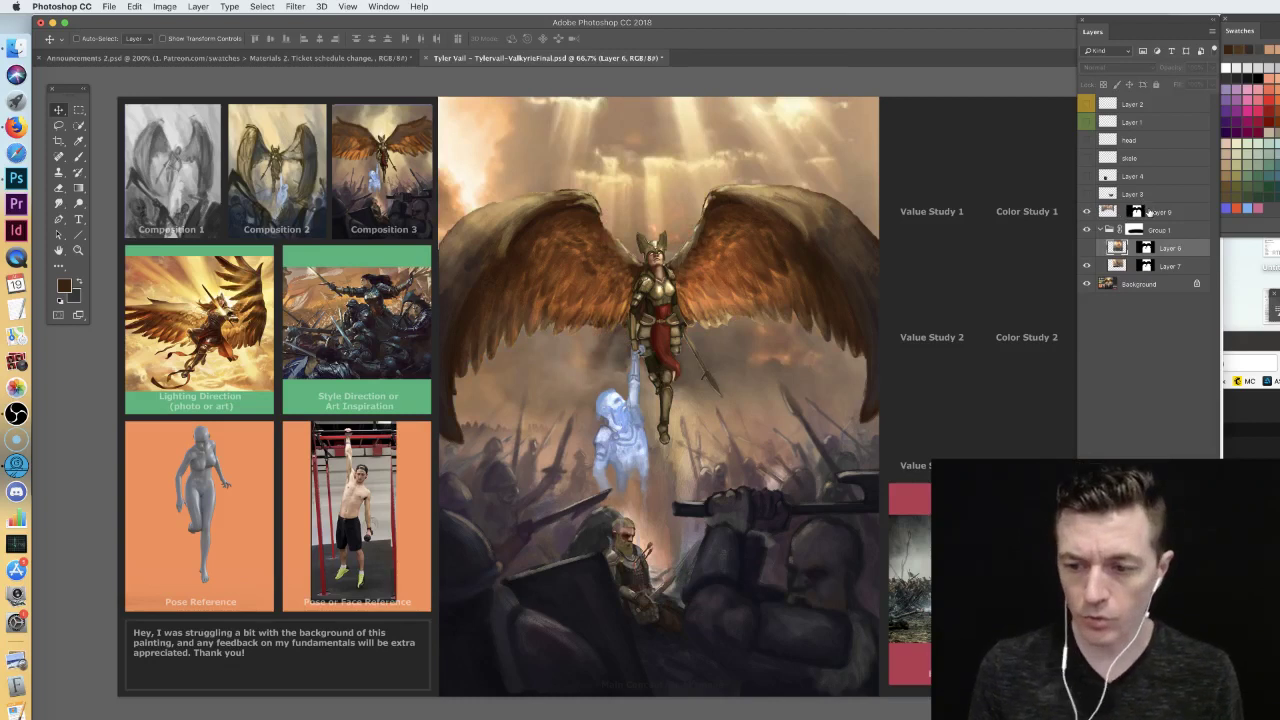
- Switch to Finder, open the Medieval Infantry folder from Photobashing, and narrow the window
key("super+Tab")
left_click_drag(625, 30, 1279, 628)
left_click_drag(1125, 619, 1279, 636)
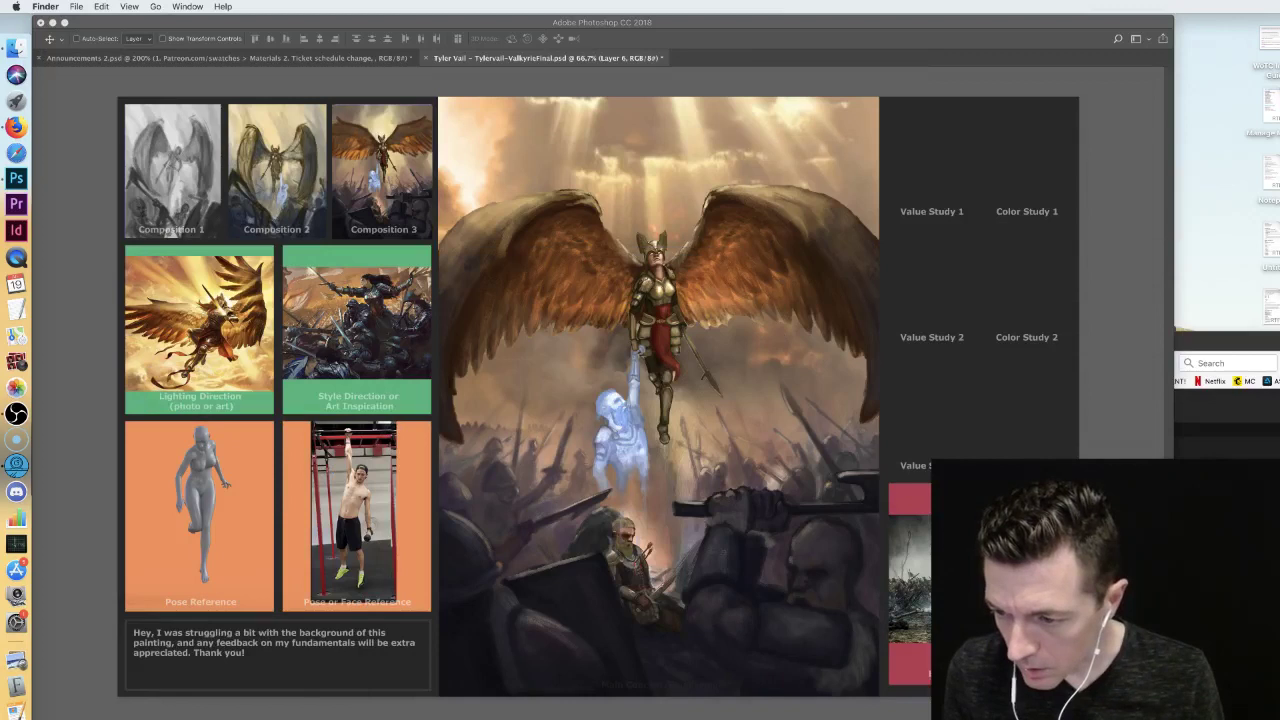
left_click_drag(1262, 700, 420, 19)
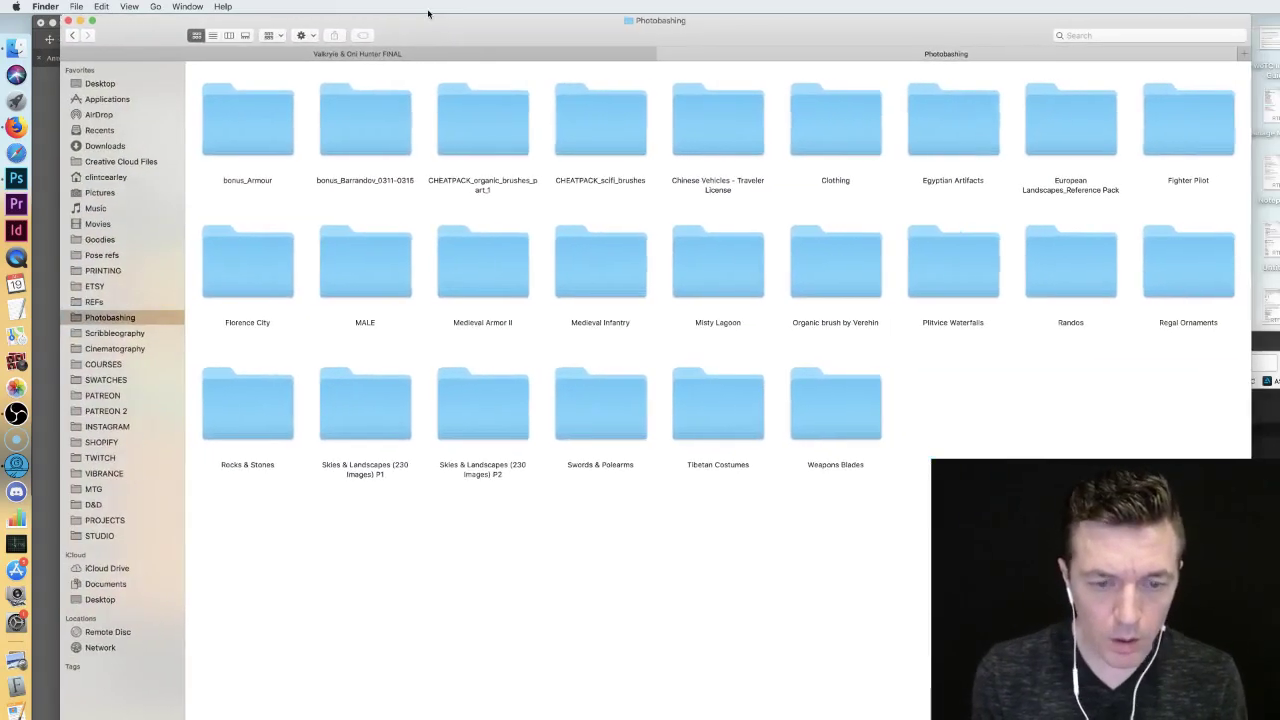
double_click(609, 285)
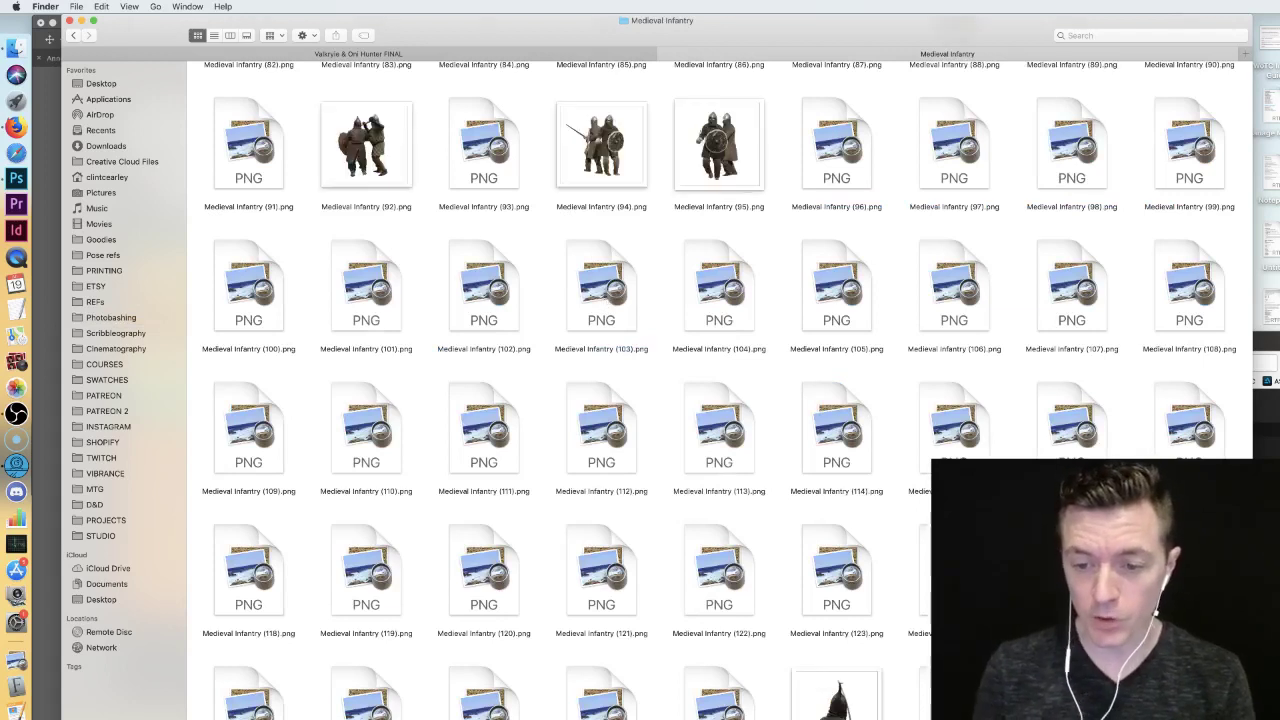
left_click_drag(1251, 600, 1073, 600)
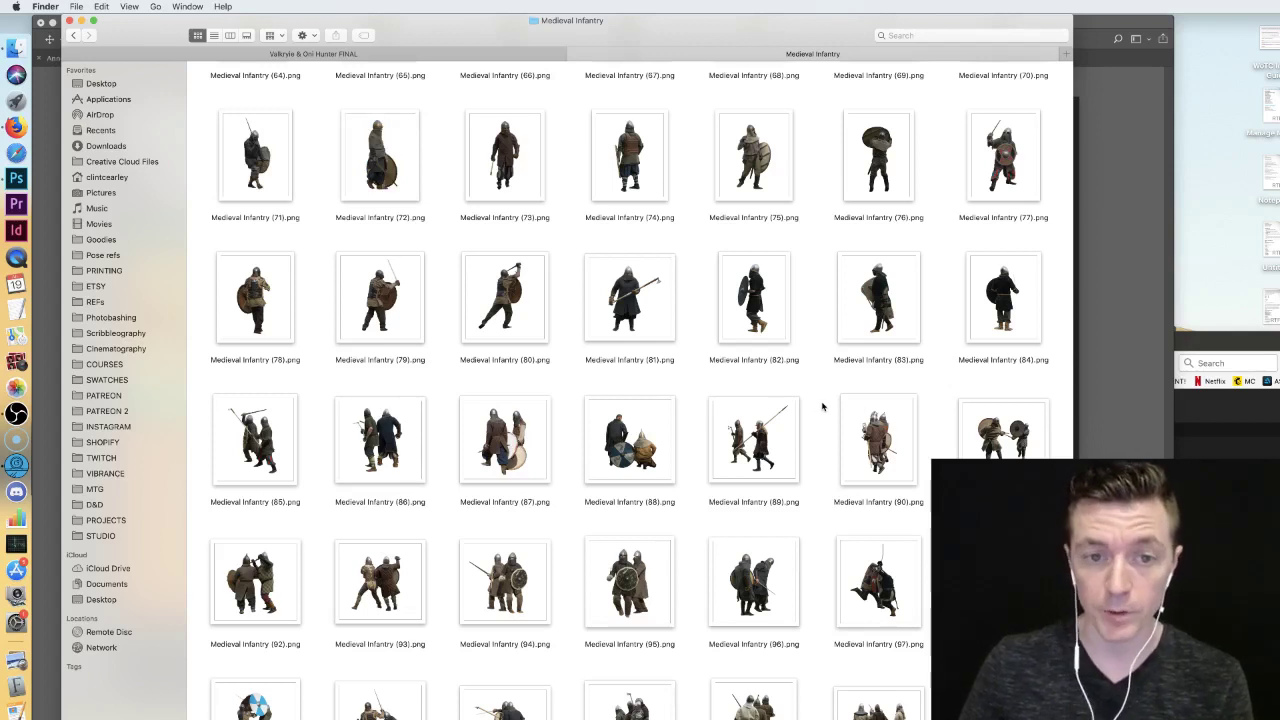
- Browse the soldier references, preview Medieval Infantry (94).png at full size, and return to Photoshop
scroll(822, 406, "down", 5)
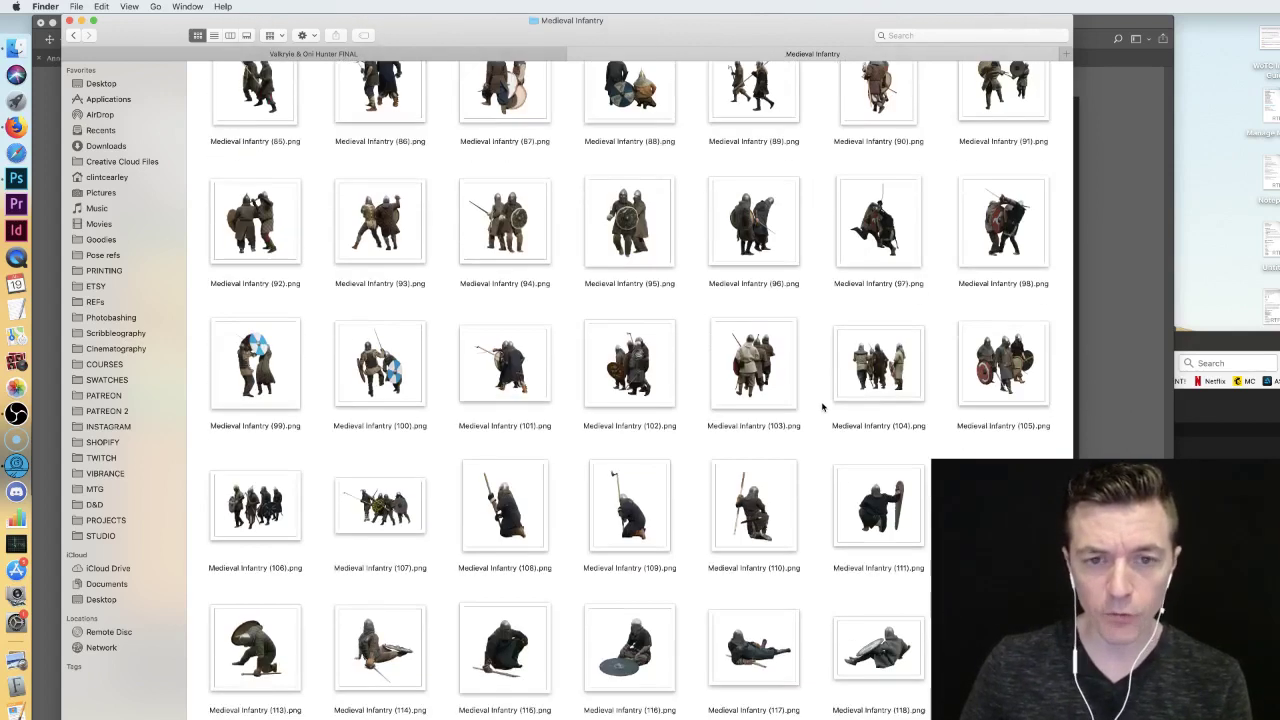
left_click(509, 228)
key("space")
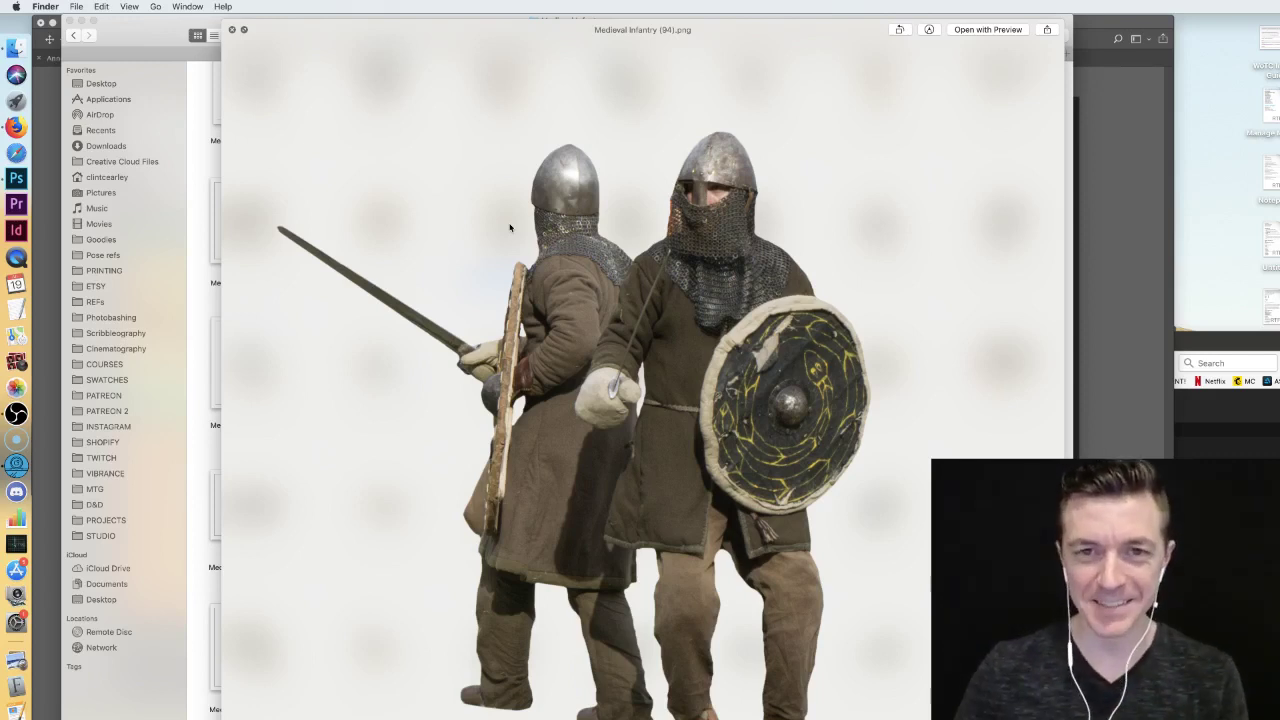
key("space")
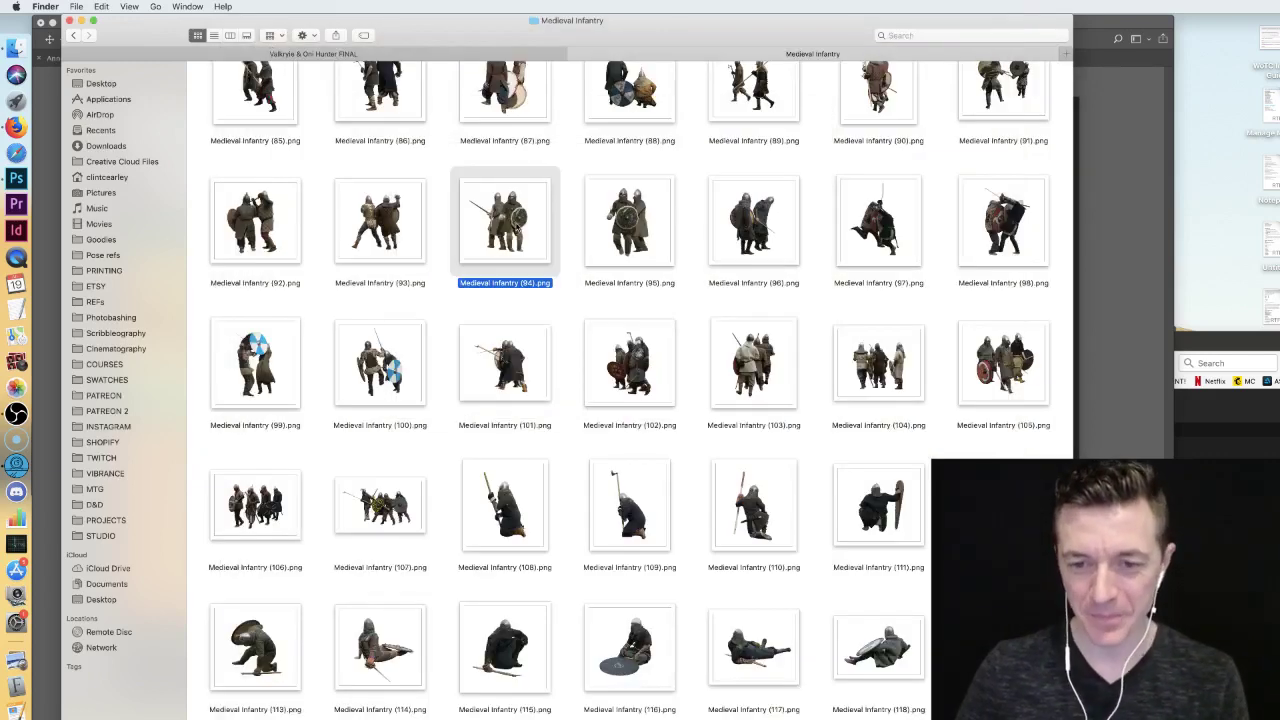
scroll(515, 228, "down", 3)
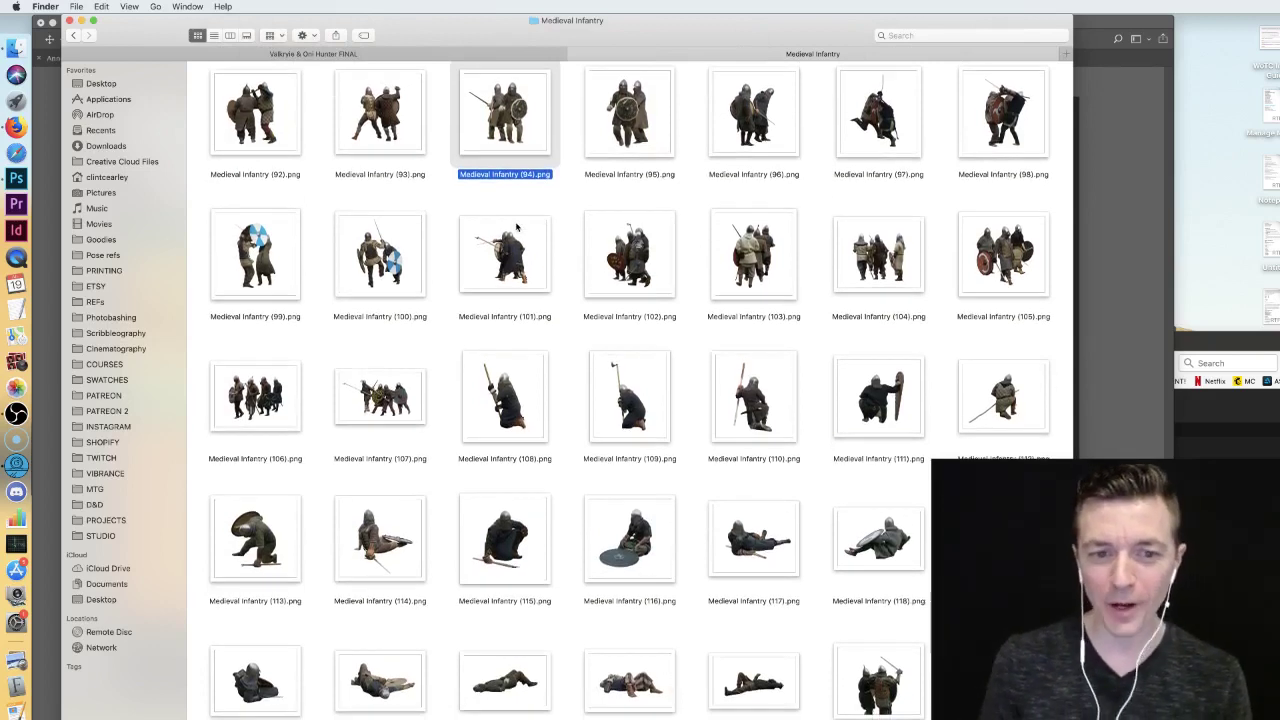
left_click(430, 419)
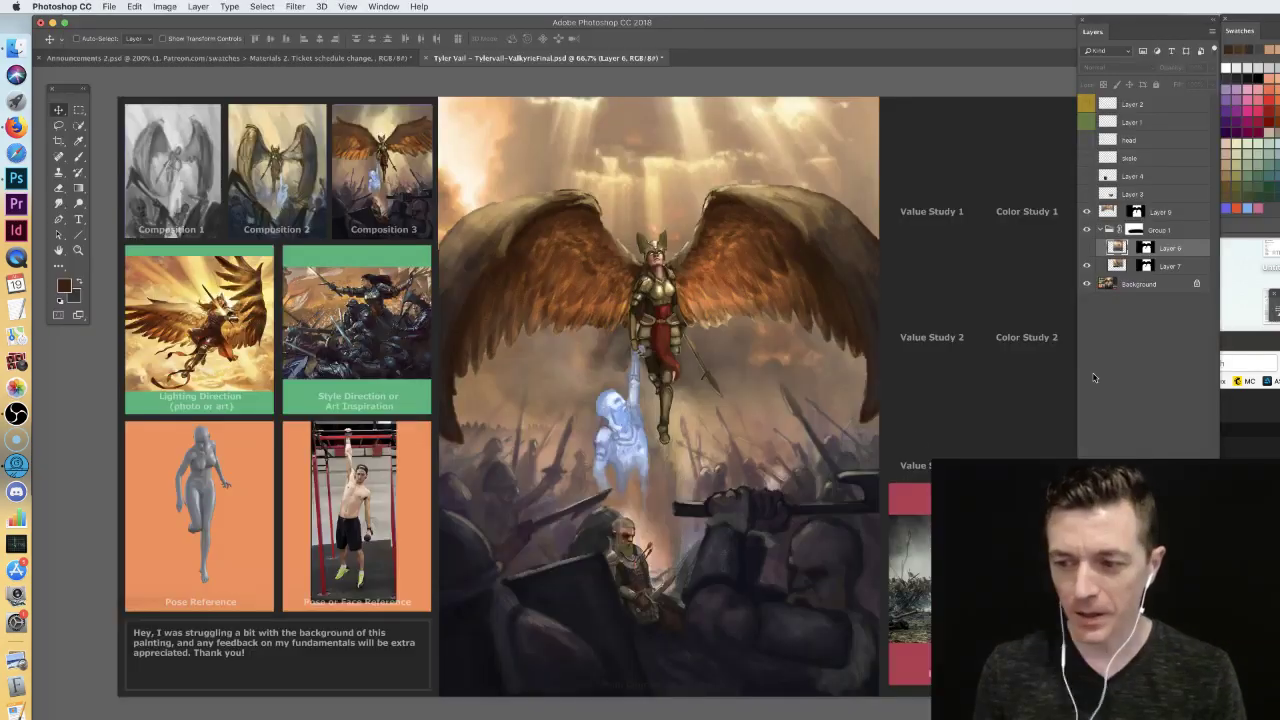
- Show the Layer 3 soldier cutouts over the battlefield for comparison and hide them again
left_click(1094, 379)
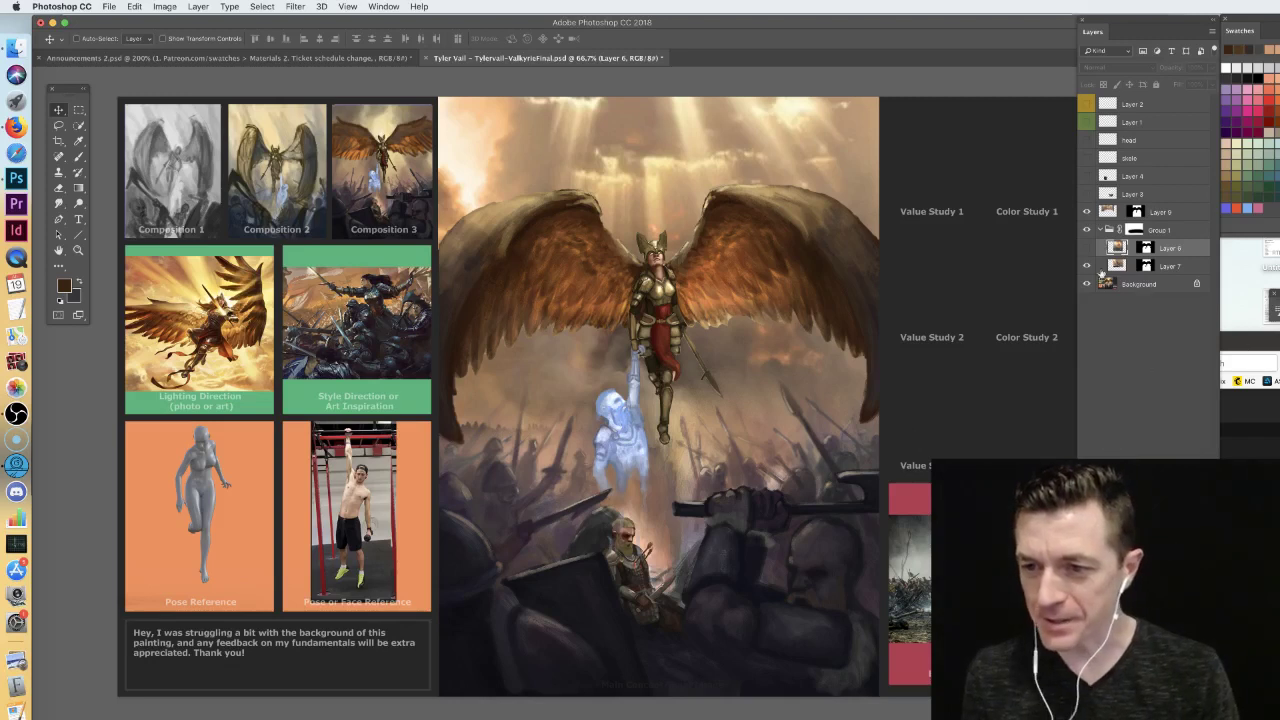
left_click(1087, 194)
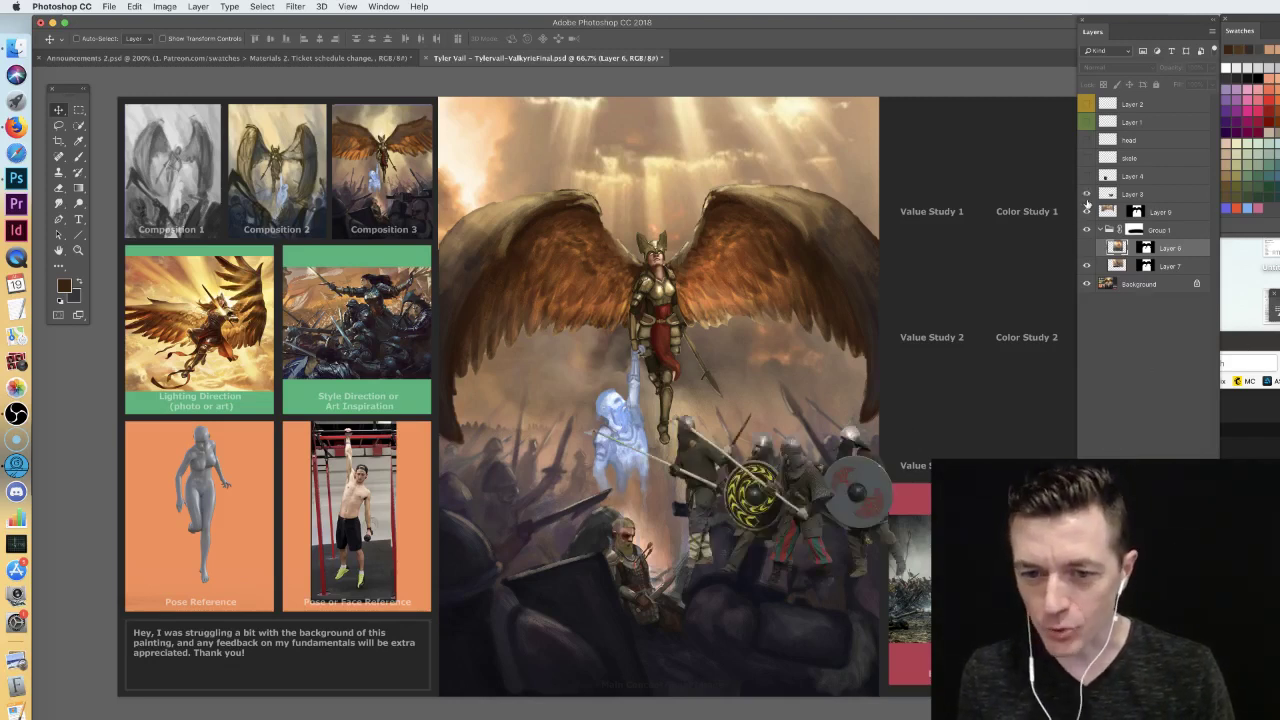
left_click(1100, 195)
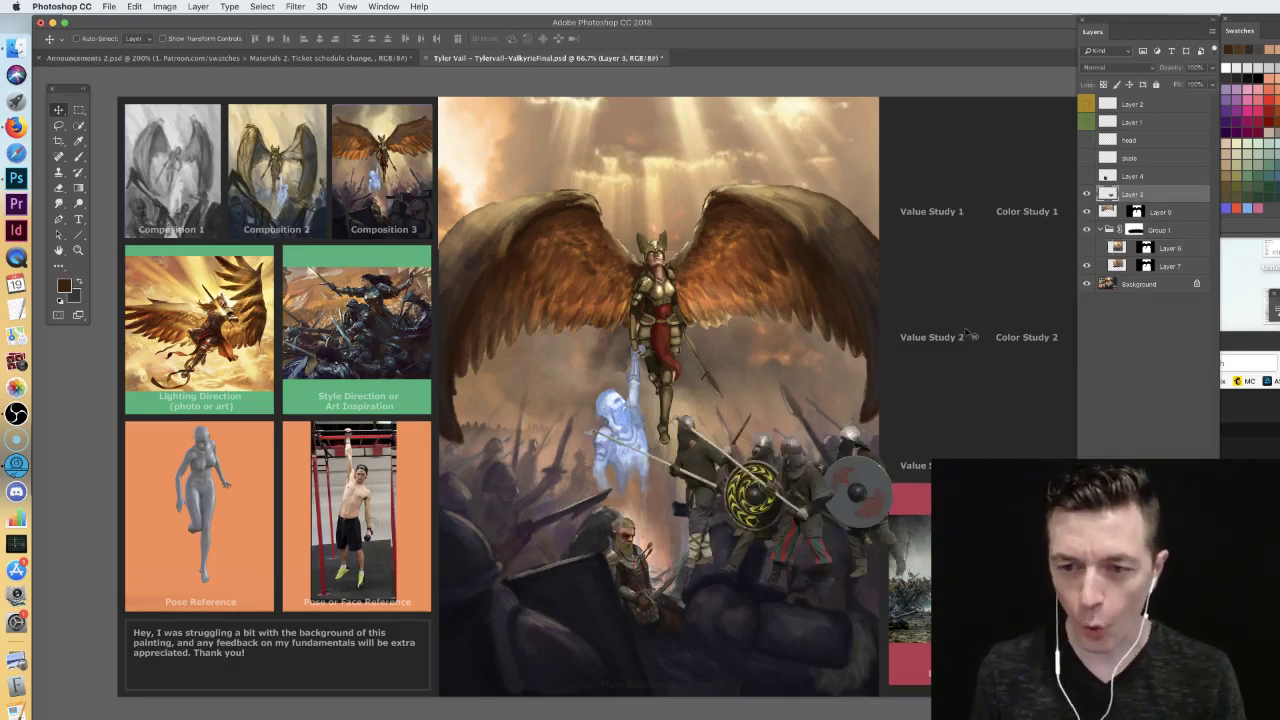
left_click(1087, 196)
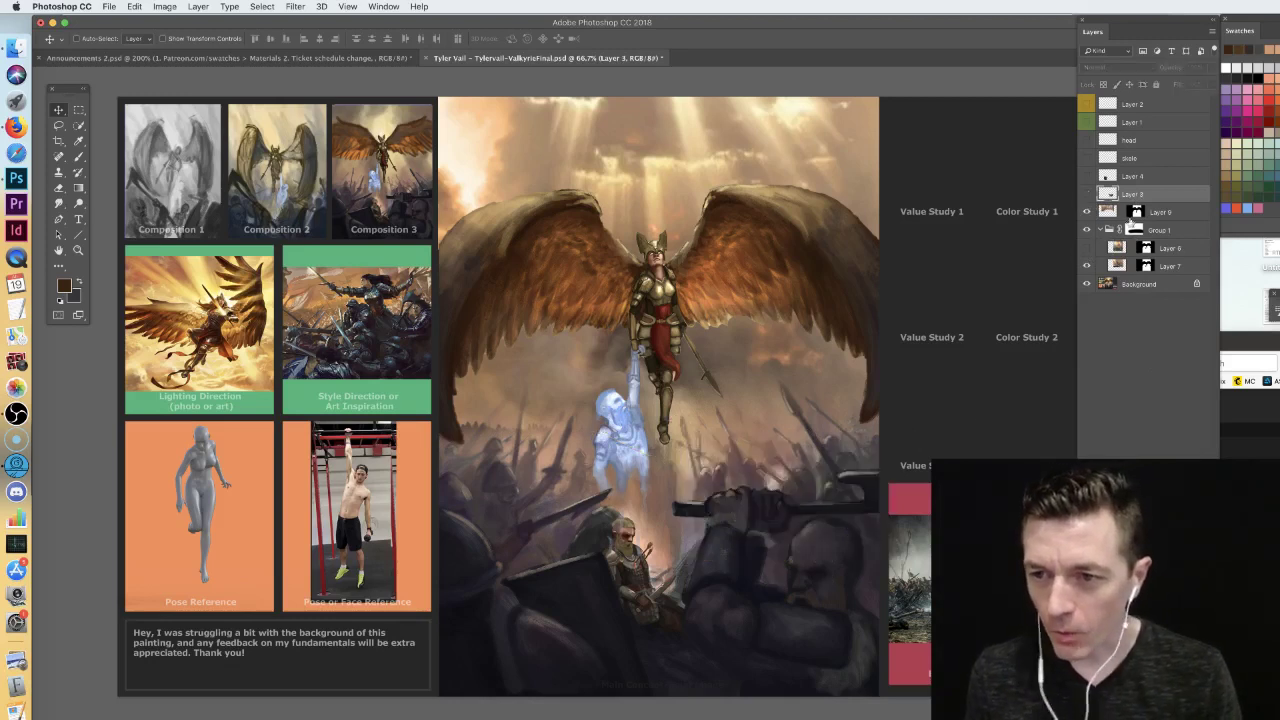
- Target the Group 1 mask and set up the Soft Round 764 brush with white as the foreground colour
left_click(1135, 231)
key("b")
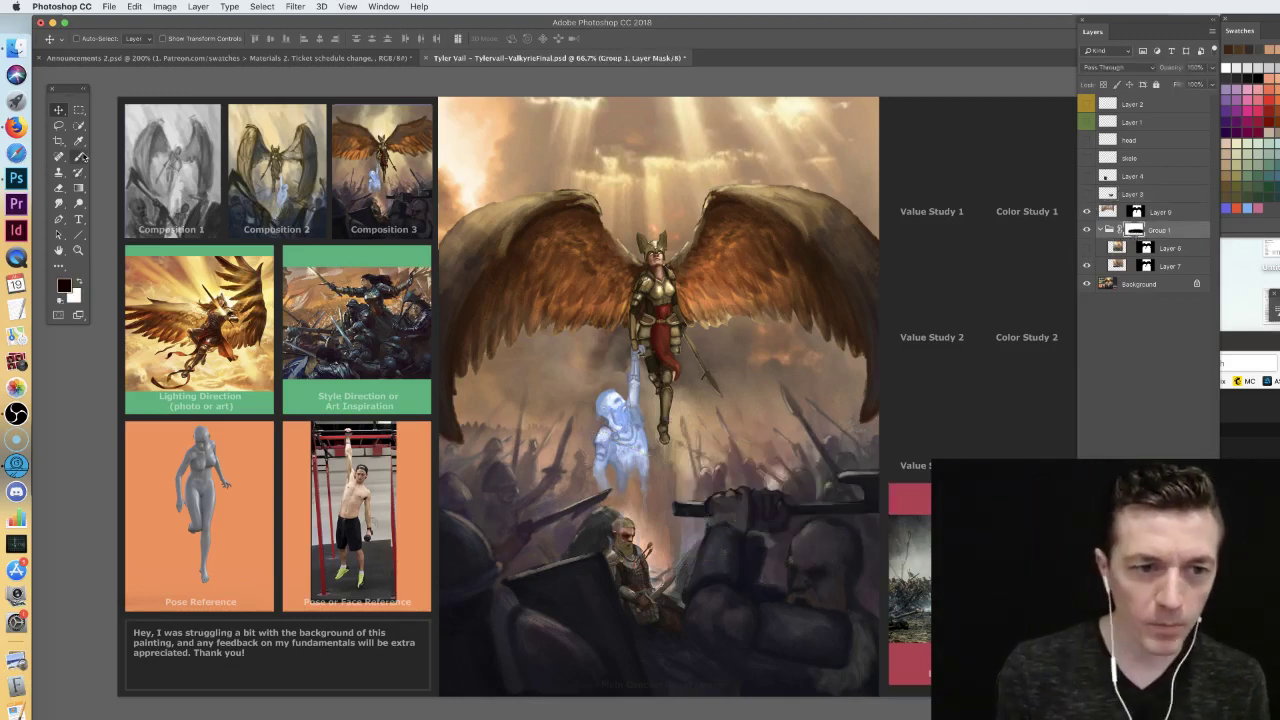
key("x")
right_click(810, 432)
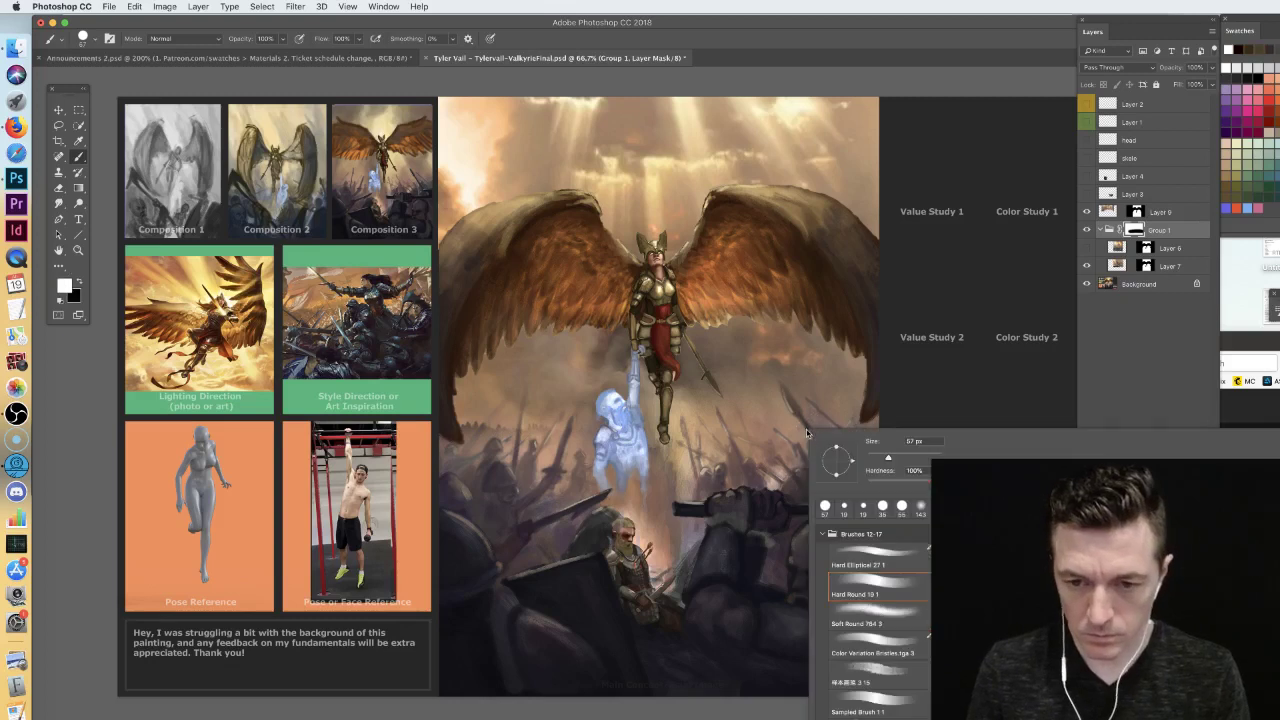
left_click(878, 618)
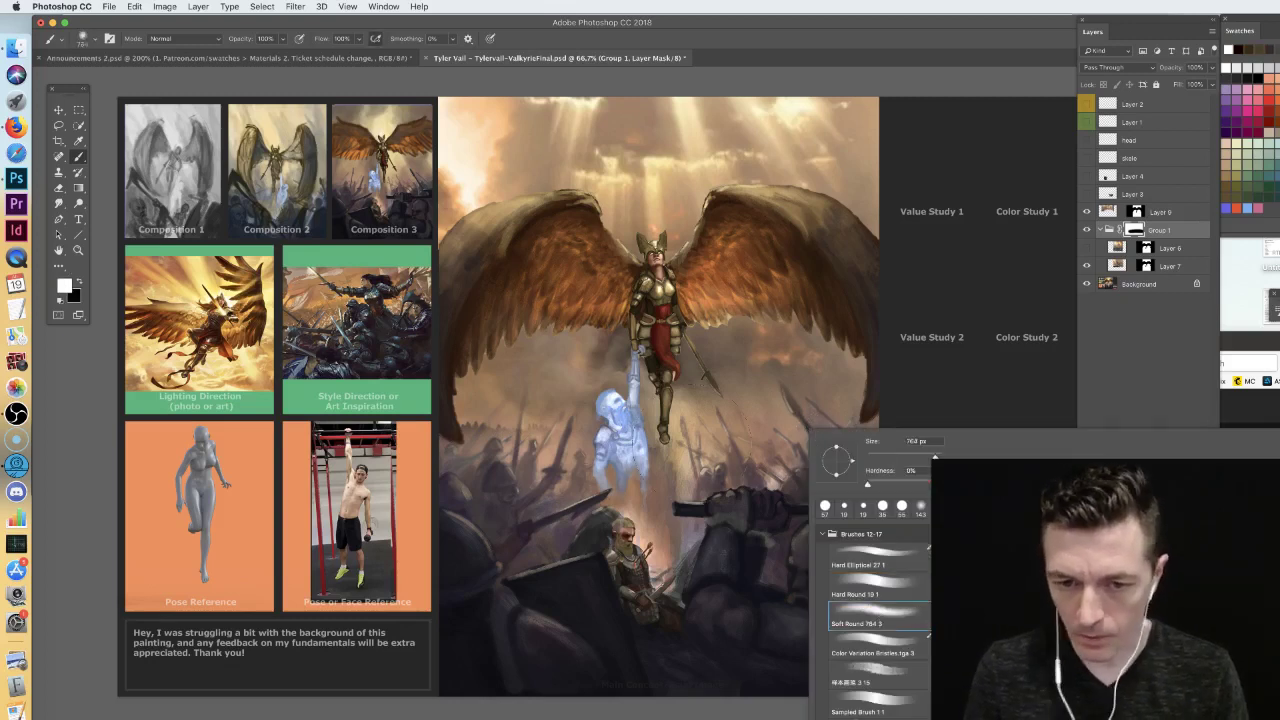
- Try brushing white on the Group 1 mask to bring the clouds over the distant soldiers, undoing strokes between attempts
left_click_drag(470, 448, 582, 455)
key("super+z")
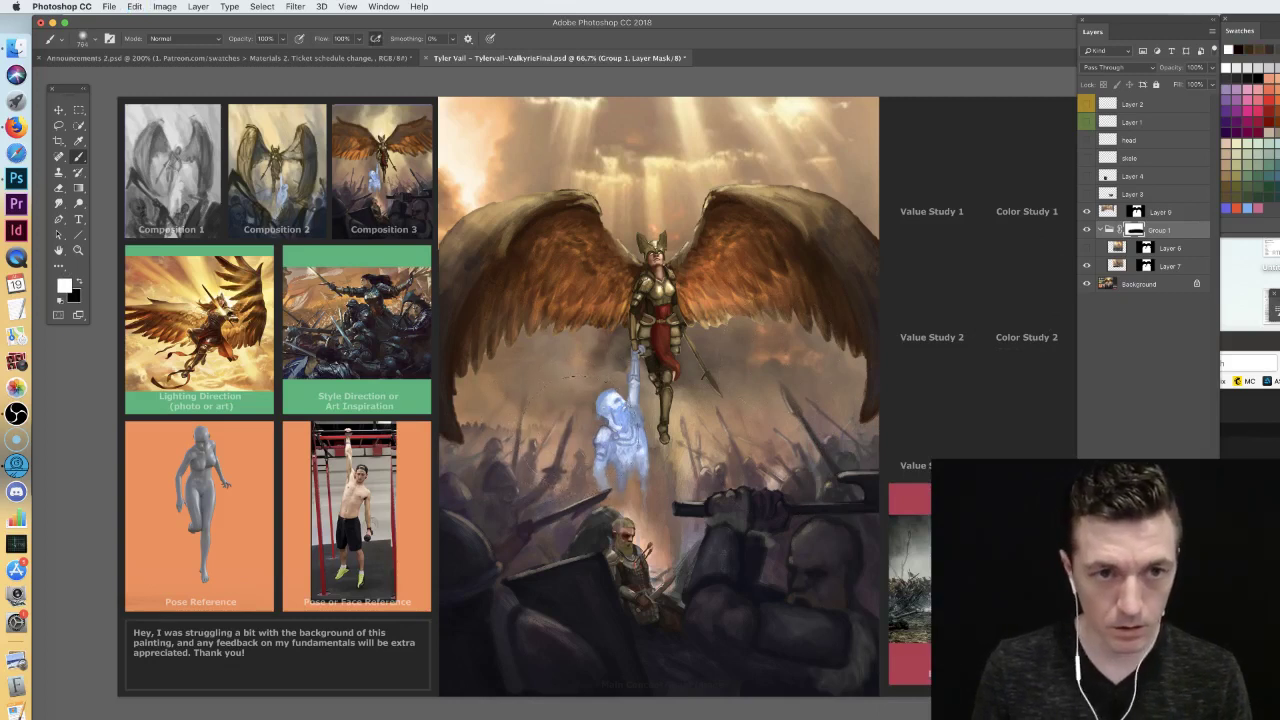
left_click_drag(620, 448, 808, 463)
key("super+z")
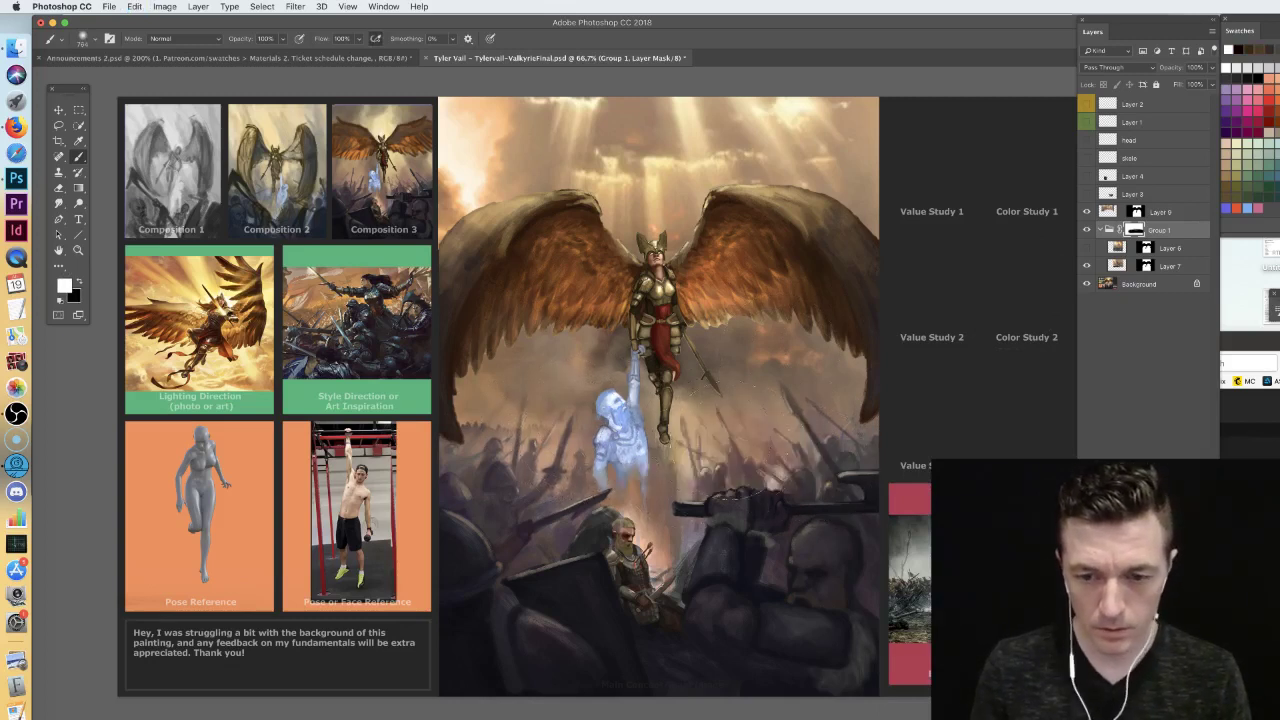
left_click_drag(680, 445, 850, 440)
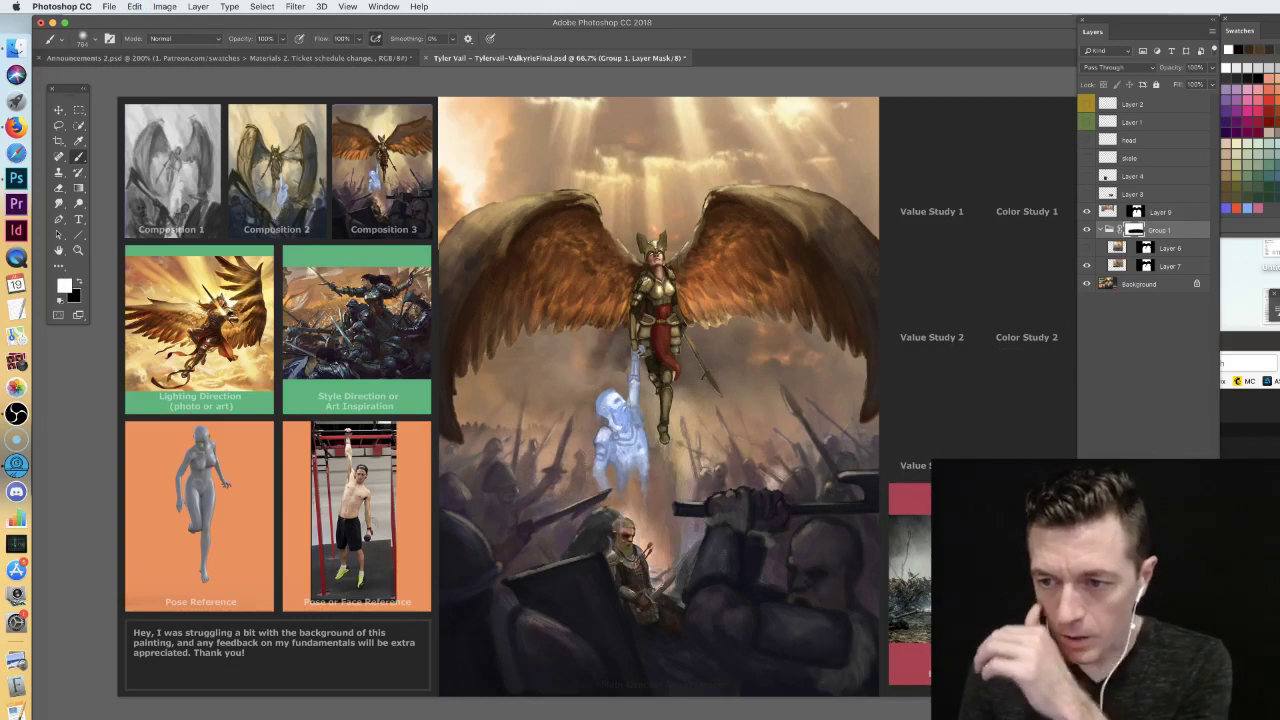
- Add a layer above Layer 9 and brush a tan haze sampled from the sky over the soldiers on the painting's right side
key("super+shift+alt+n")
left_click_drag(1150, 247, 1145, 200)
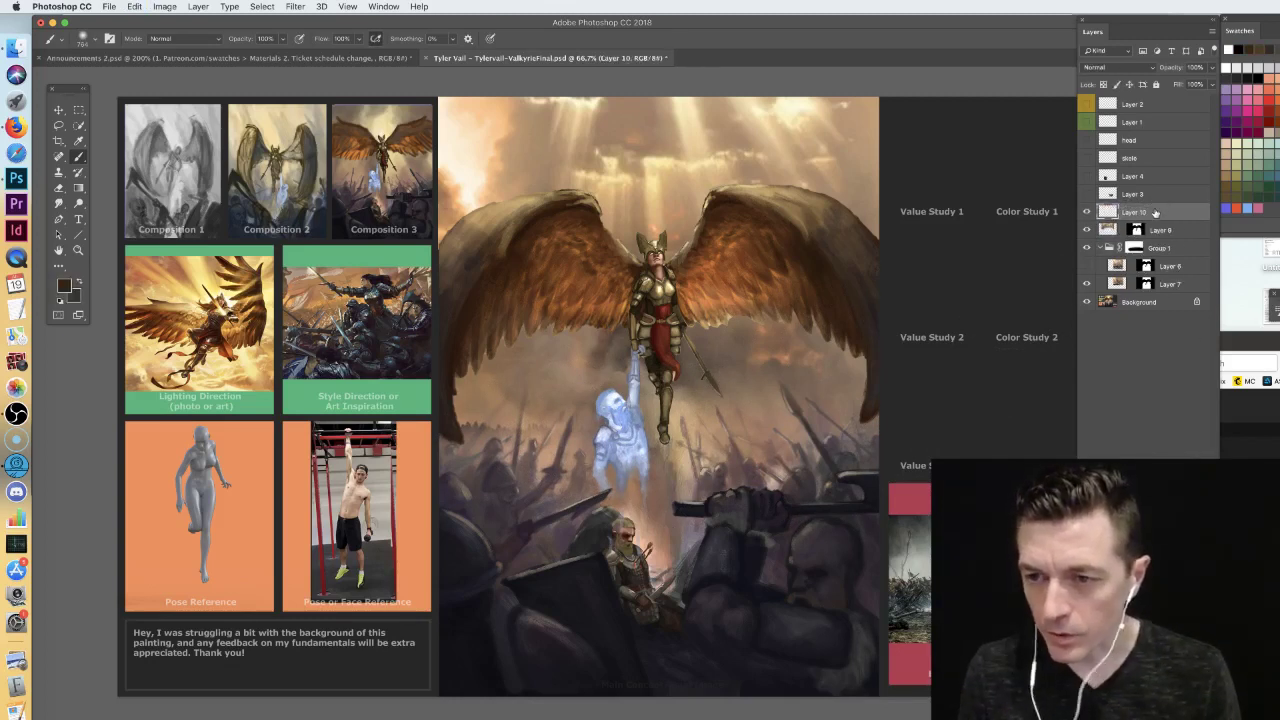
left_click(735, 430, "alt")
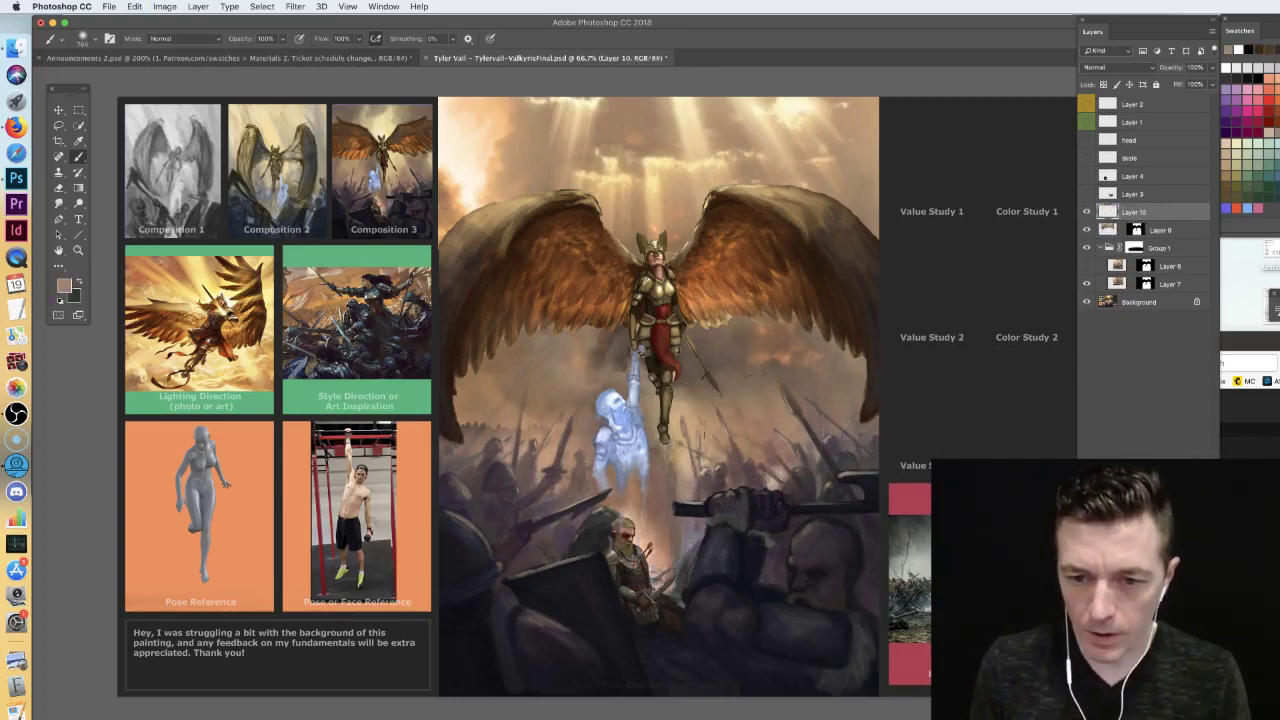
key("super+z")
left_click_drag(705, 484, 872, 472)
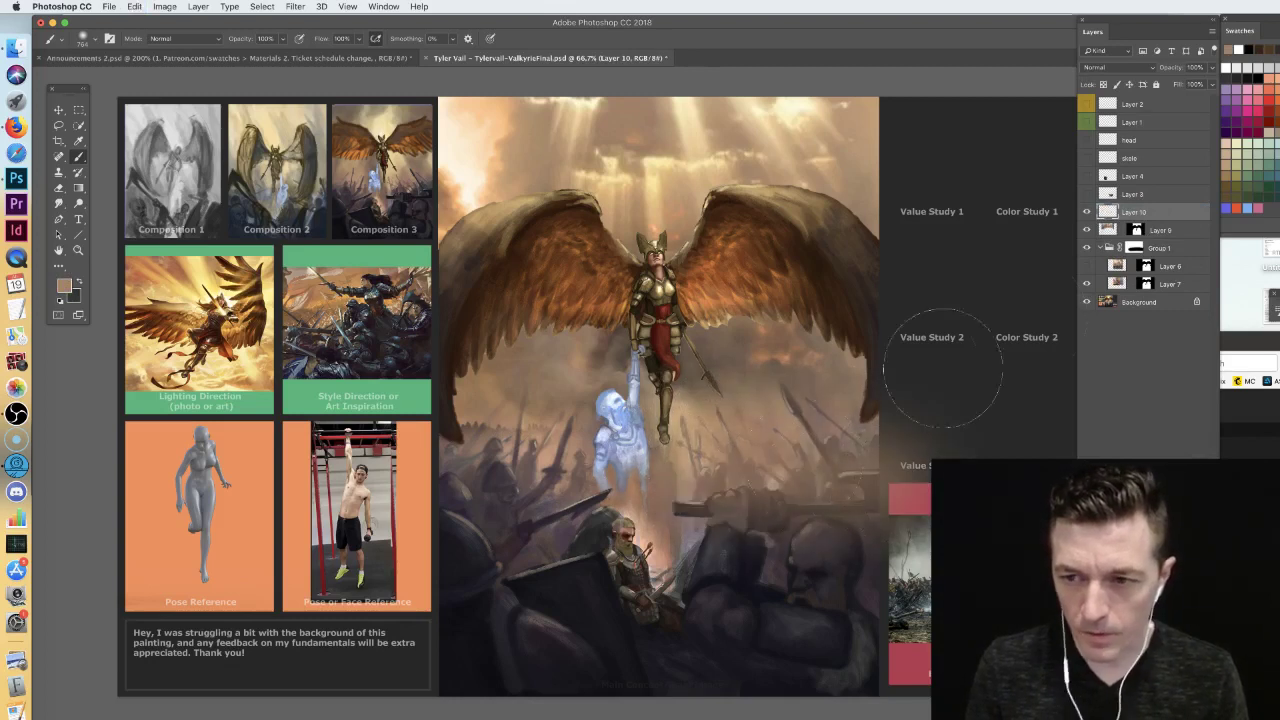
- Copy the figure mask onto Layer 10 and extend the soft haze over the soldiers on the left and in the middle
left_click_drag(1146, 258, 1137, 222)
left_click(1106, 214)
mouse_move(470, 450)
left_mouse_down()
mouse_move(582, 424)
mouse_move(500, 520)
left_mouse_up()
left_click(583, 448, "alt")
left_click(560, 442)
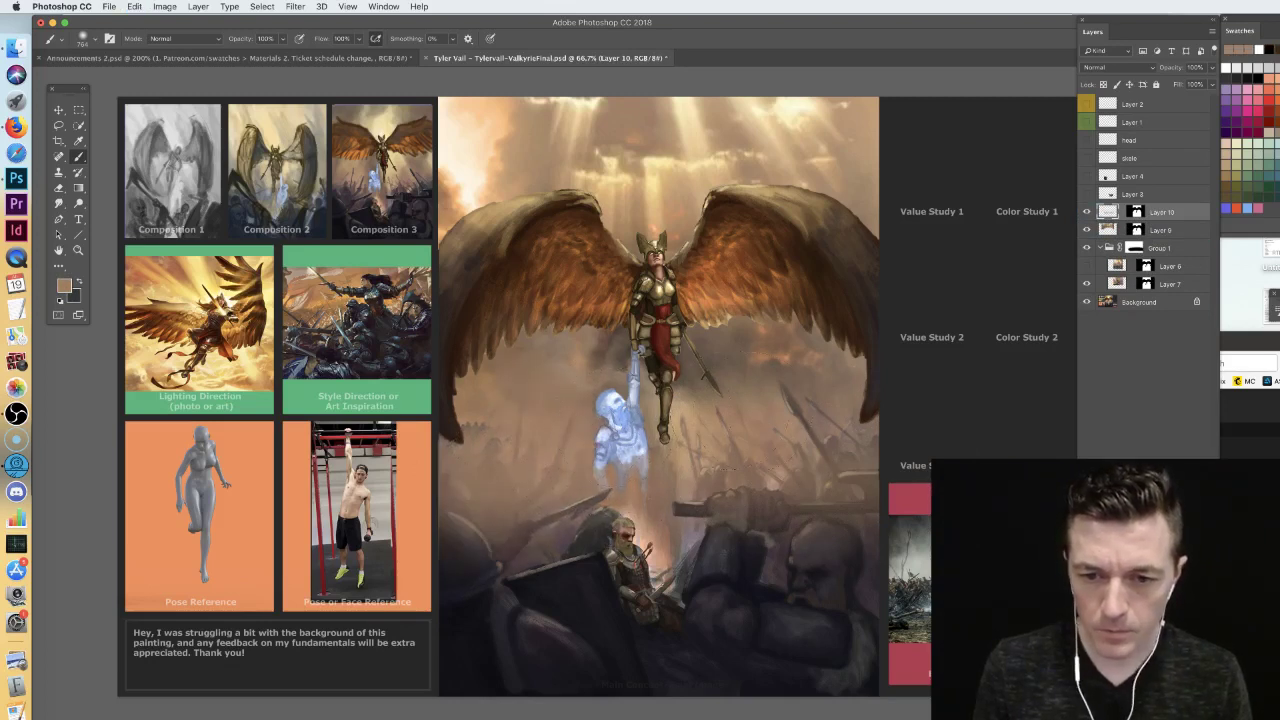
left_click_drag(620, 500, 700, 450)
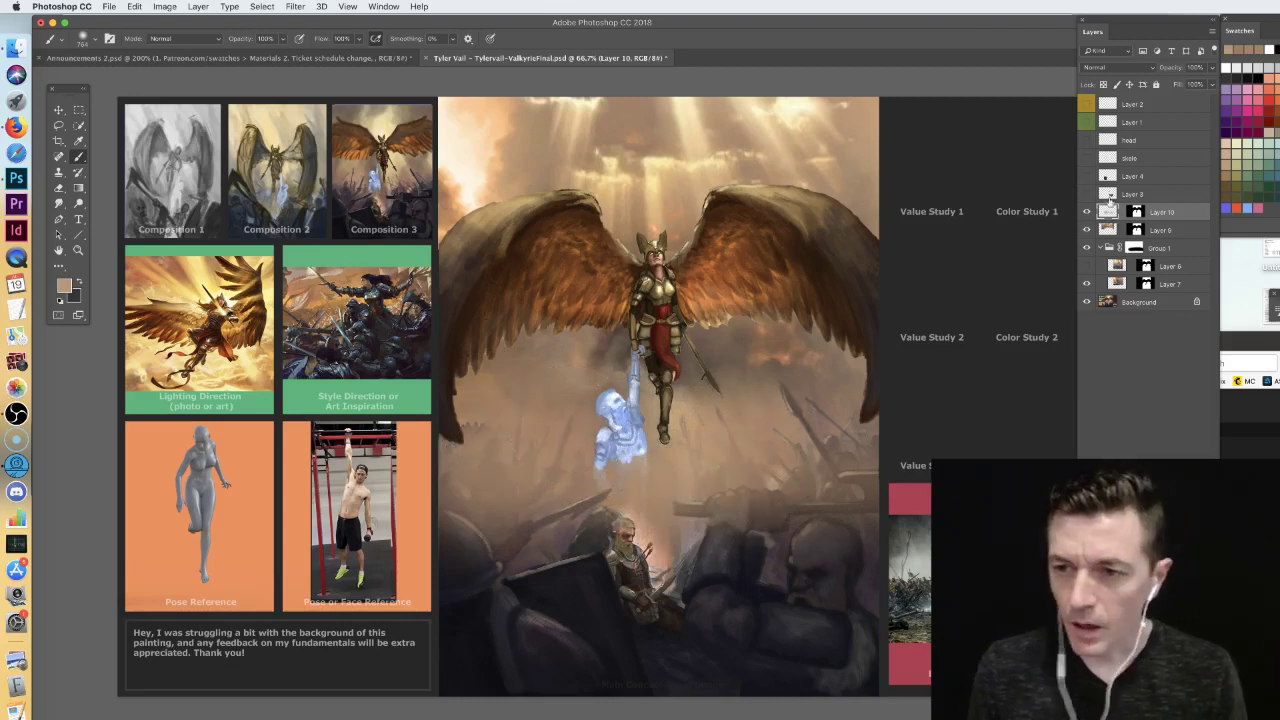
- Add a new layer above Layer 10 and load the outline of the Layer 3 soldiers as a selection
left_click(1108, 212, "super")
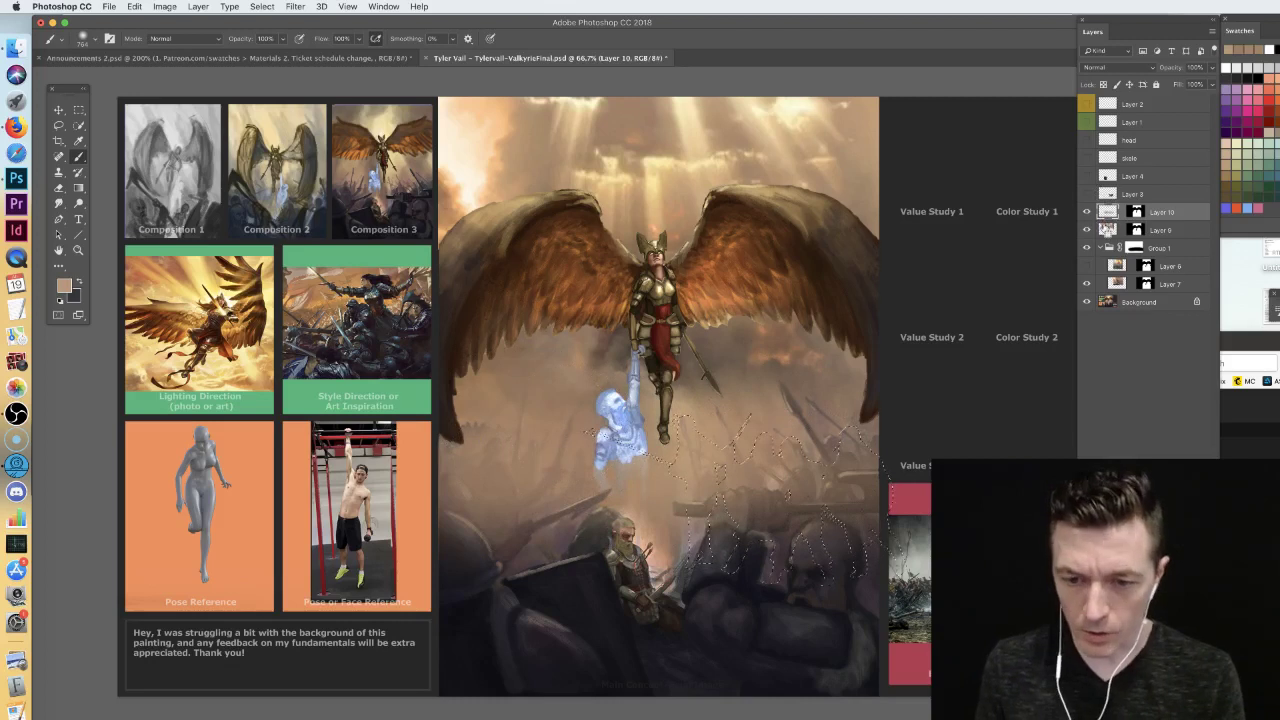
key("super+d")
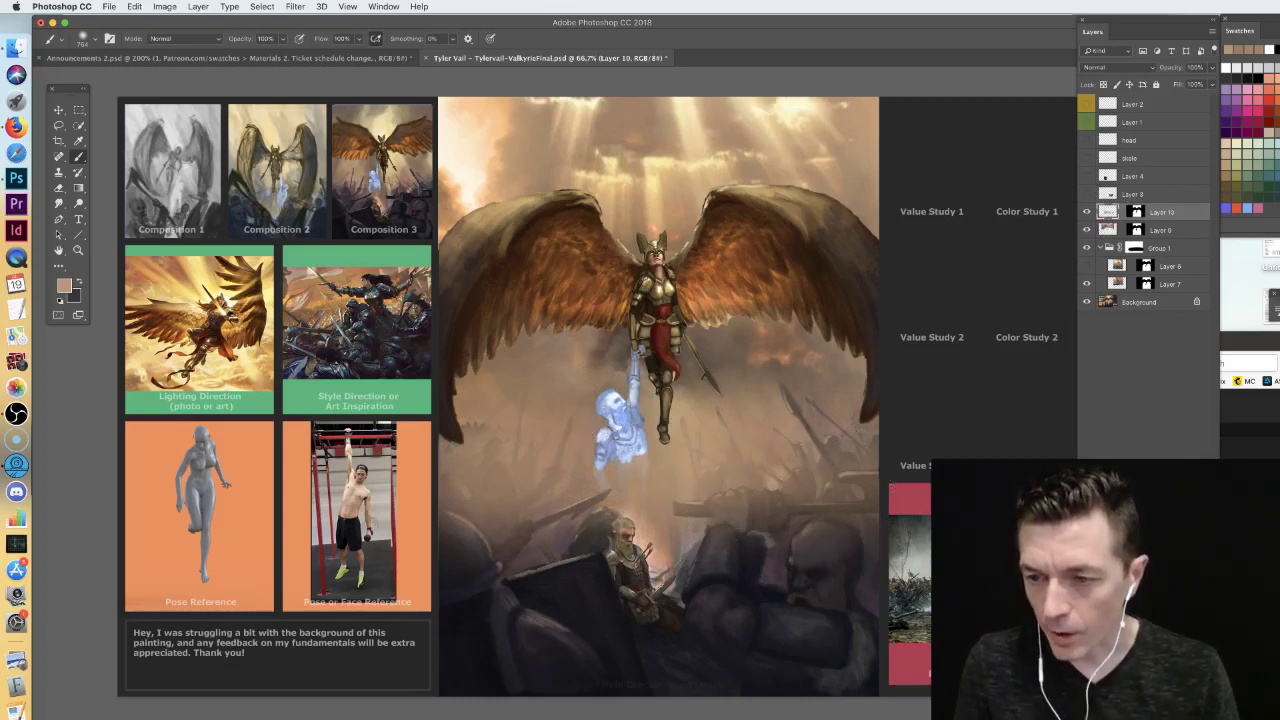
key("alt+shift+super+n")
left_click(1108, 195, "super")
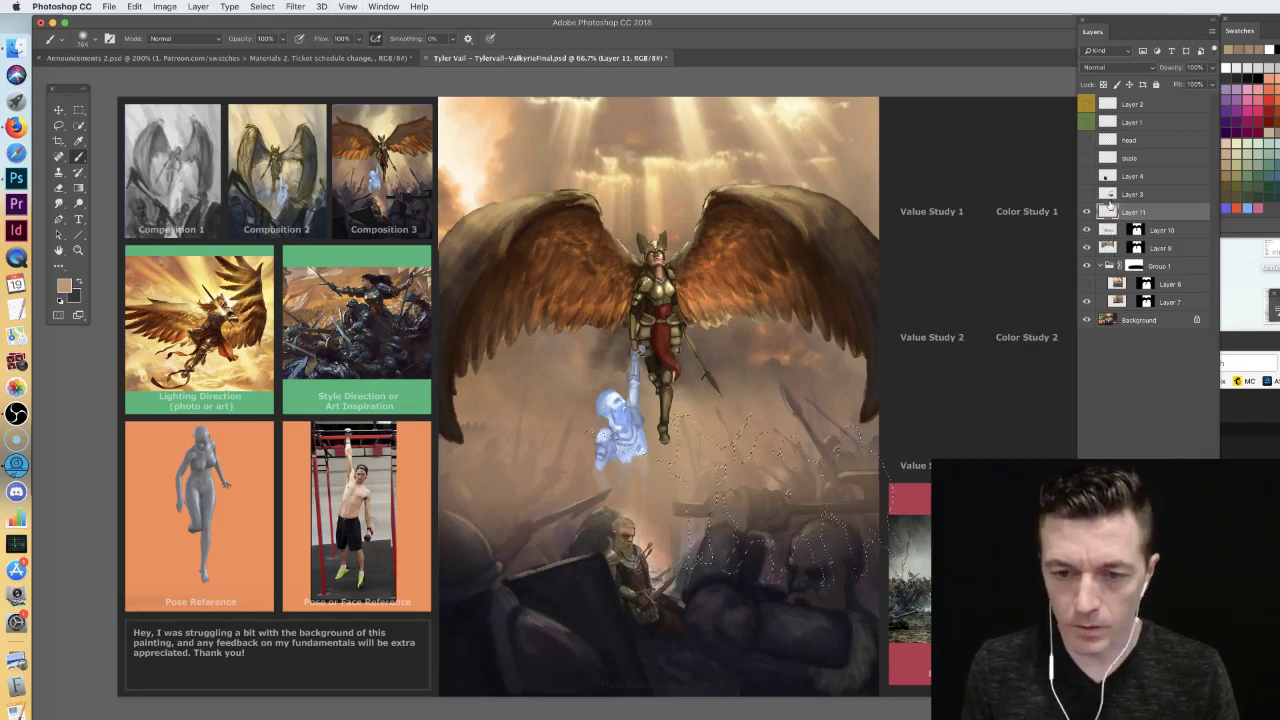
left_click(1088, 214)
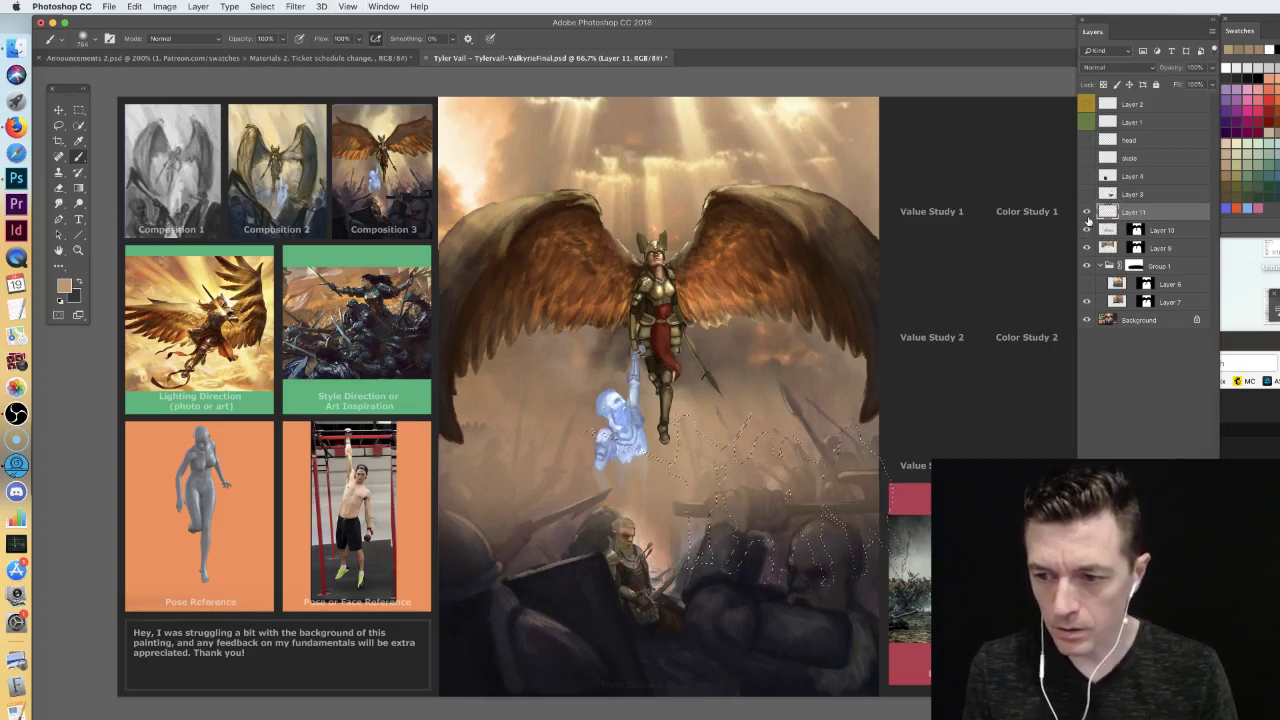
- Check the YouTube Live Control Room in Firefox and return to Photoshop
key("super+Tab")
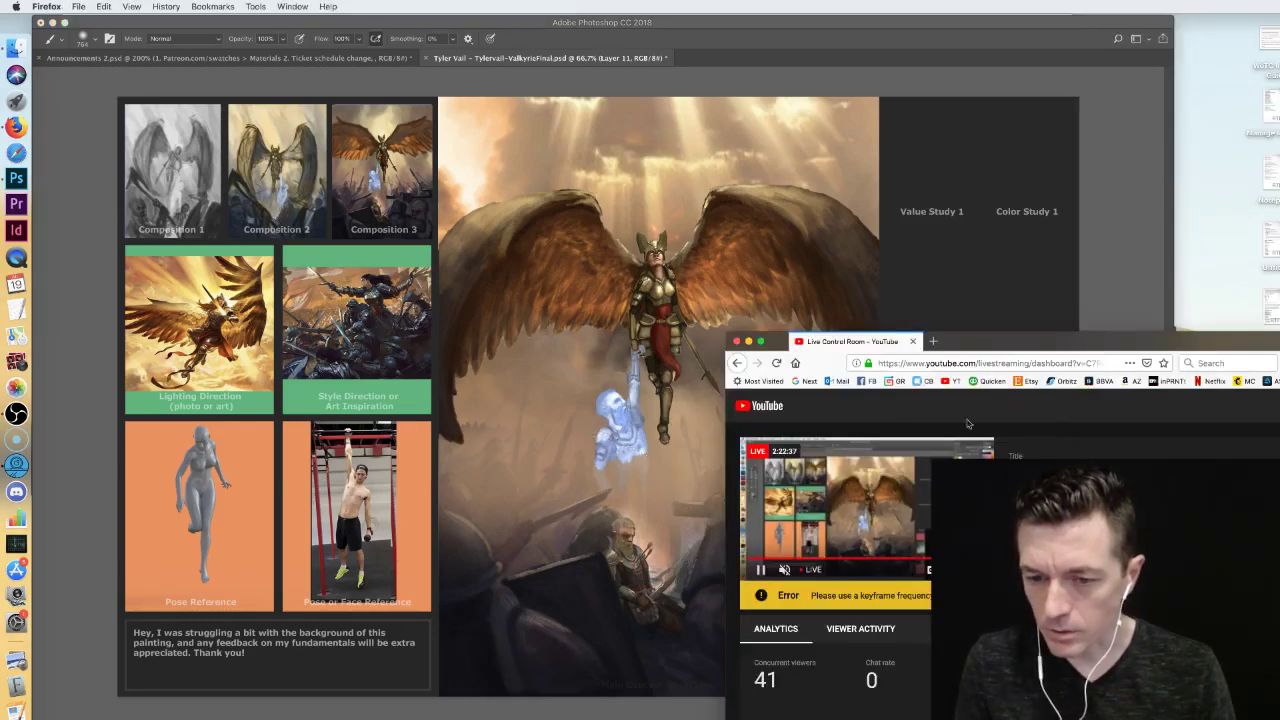
left_click(996, 246)
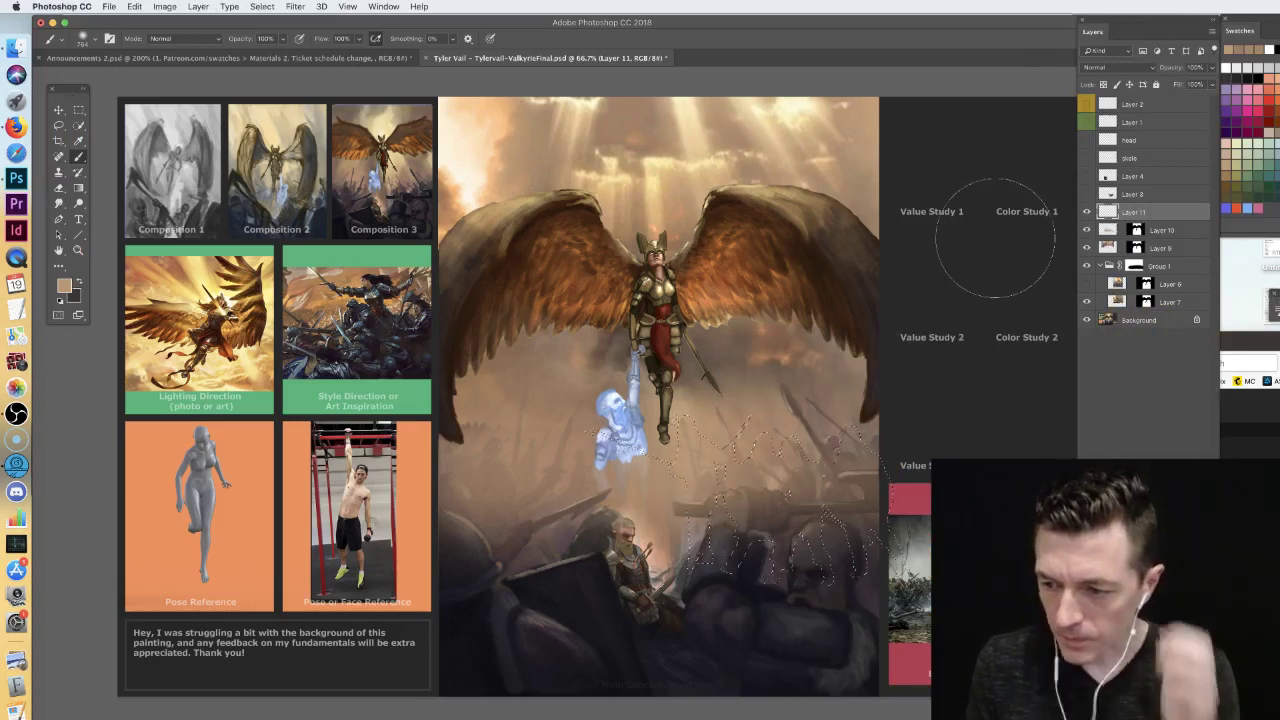